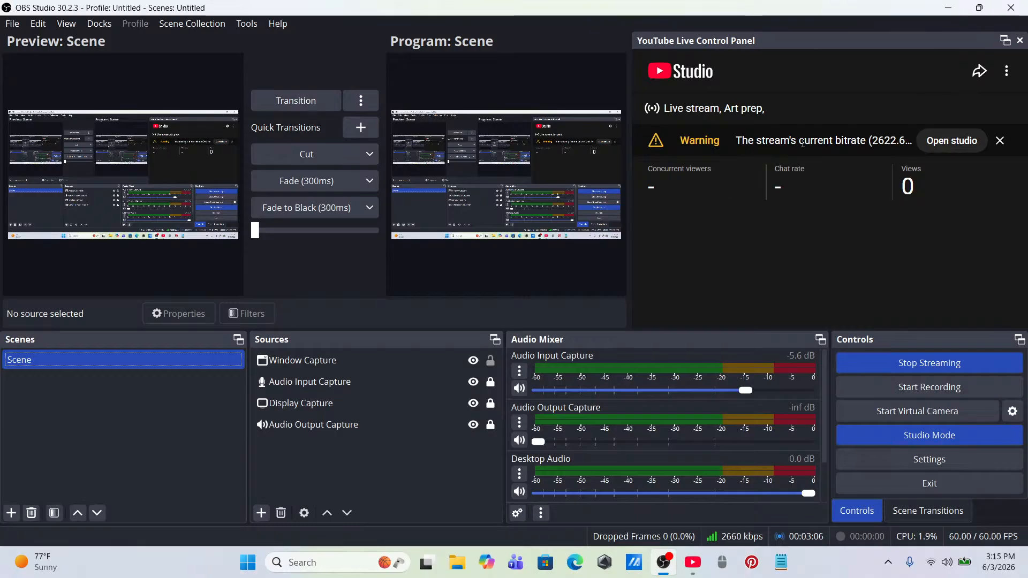
# Step: Minimize OBS Studio and bring up the YouTube Studio live streaming window
pyautogui.click(970, 150)
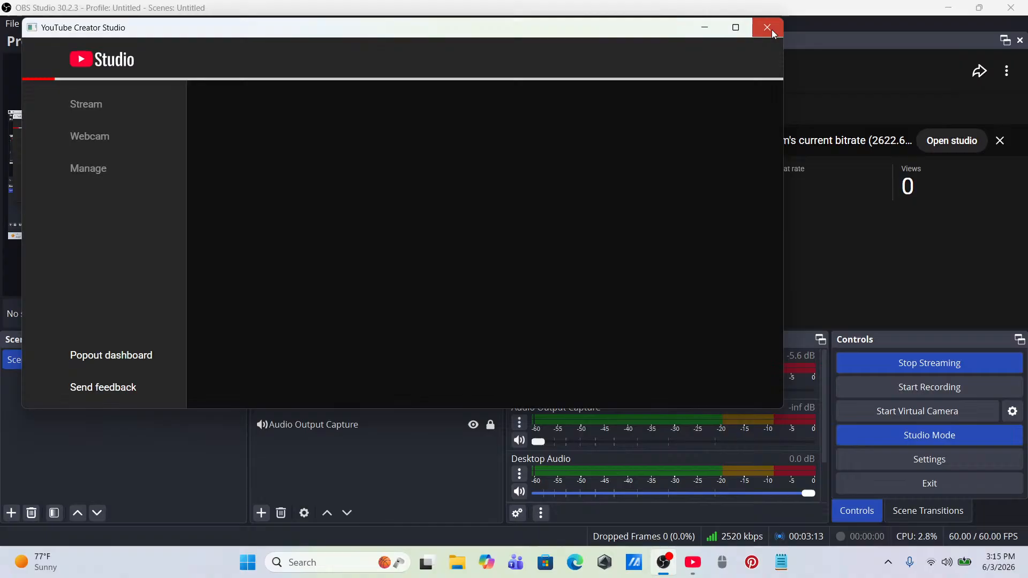
pyautogui.click(772, 30)
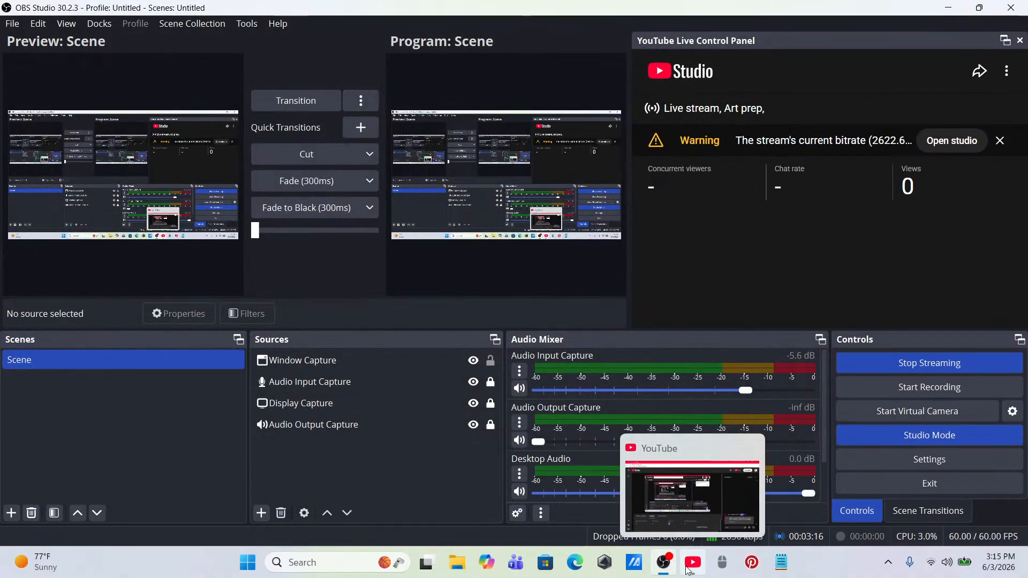
pyautogui.moveTo(669, 566)
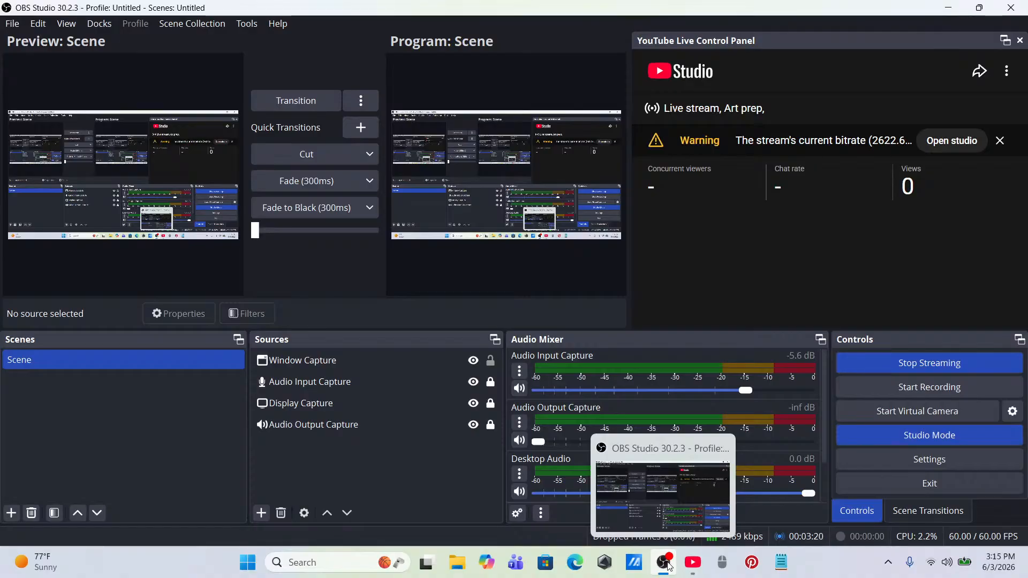
pyautogui.click(670, 566)
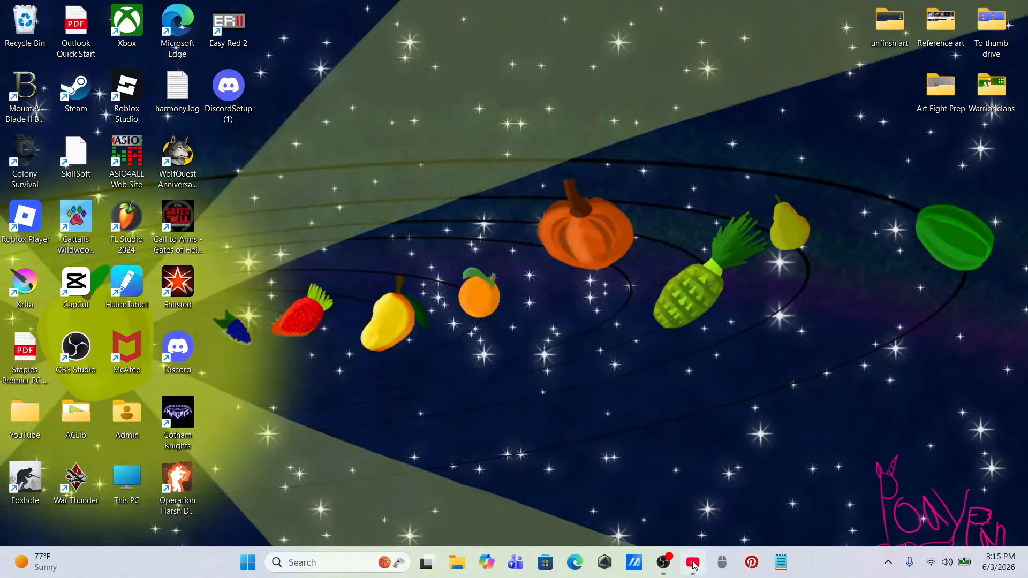
pyautogui.click(693, 562)
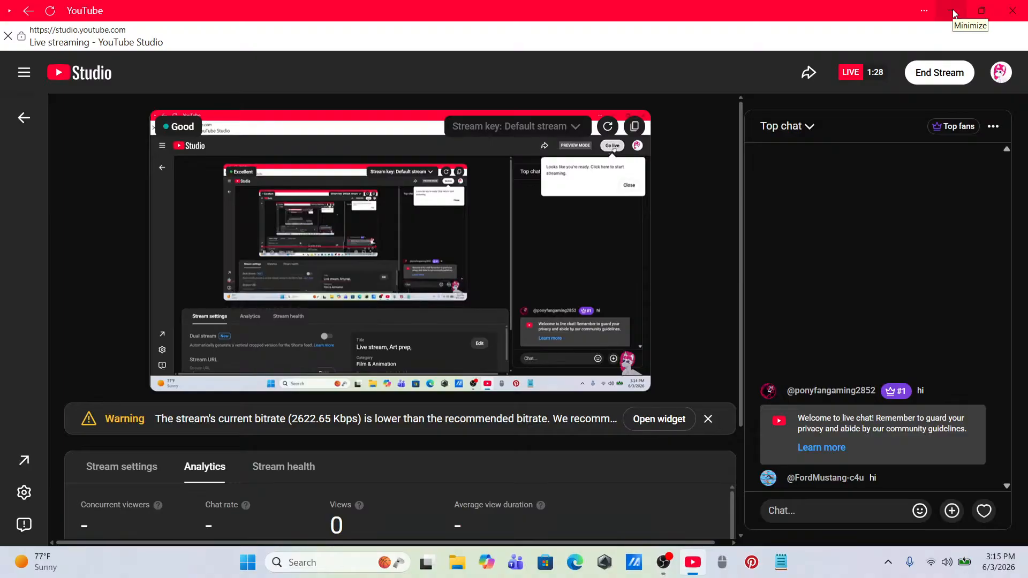
pyautogui.click(954, 14)
pyautogui.click(694, 559)
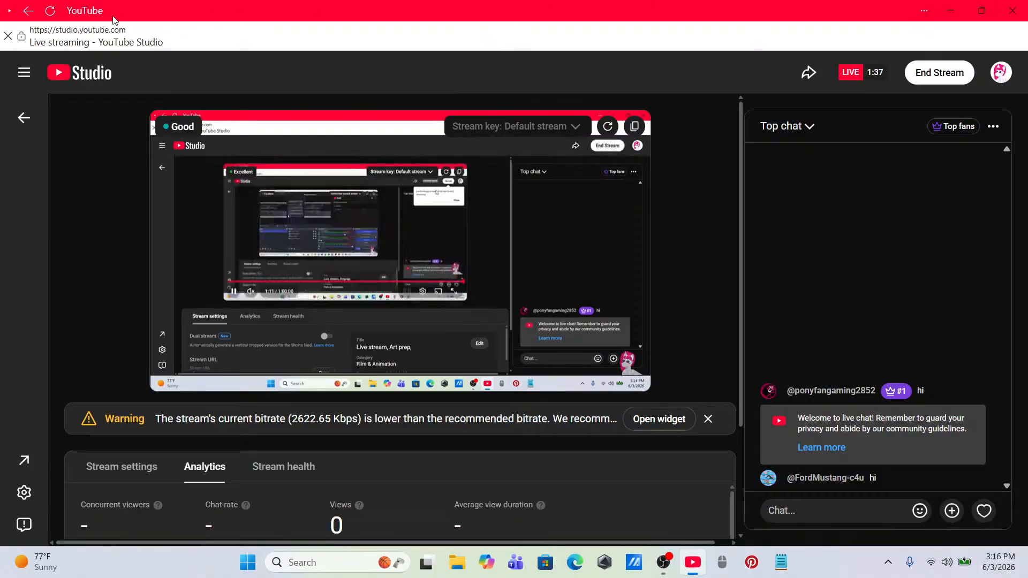
pyautogui.click(9, 12)
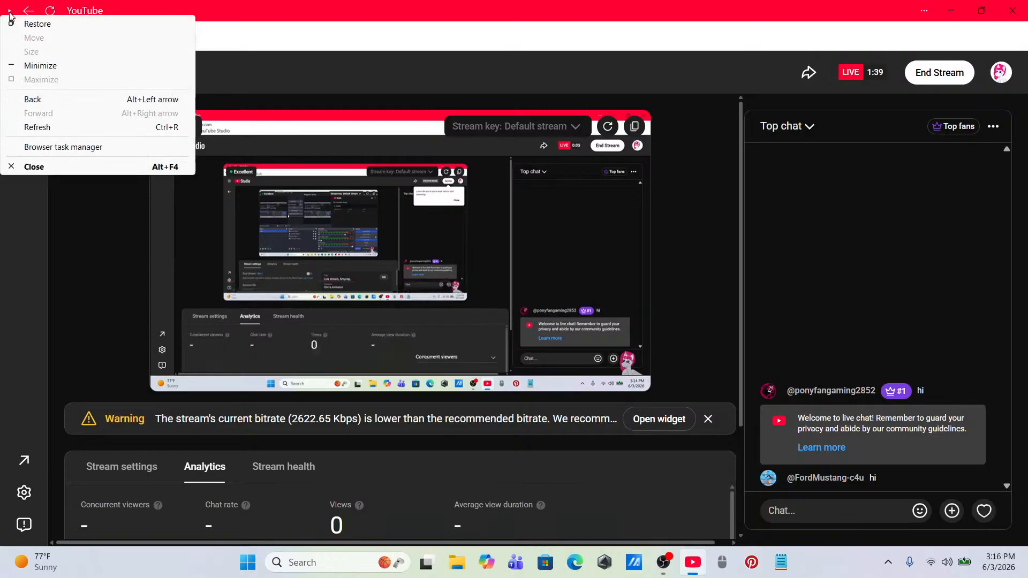
pyautogui.click(9, 13)
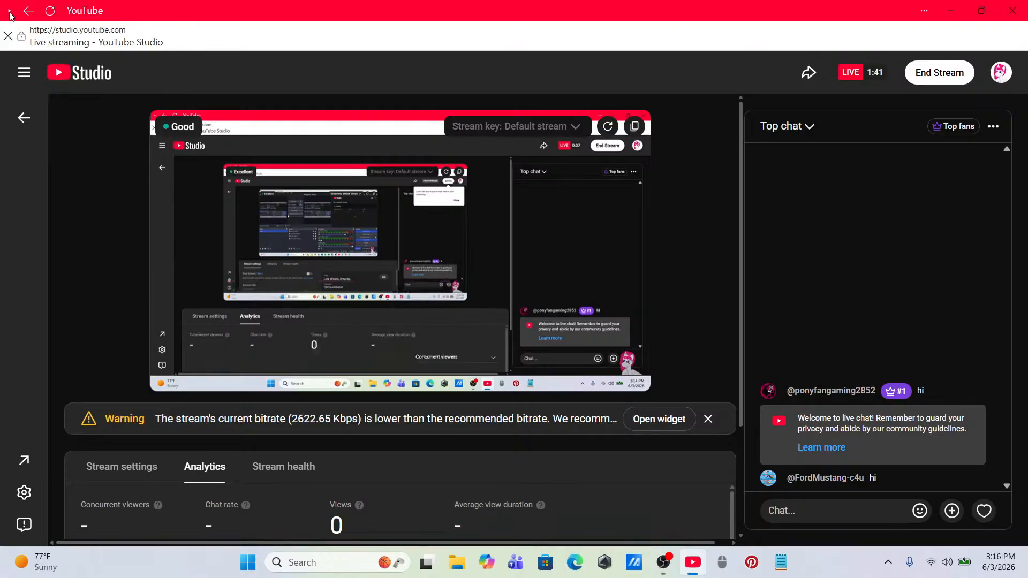
pyautogui.click(989, 17)
pyautogui.click(861, 10)
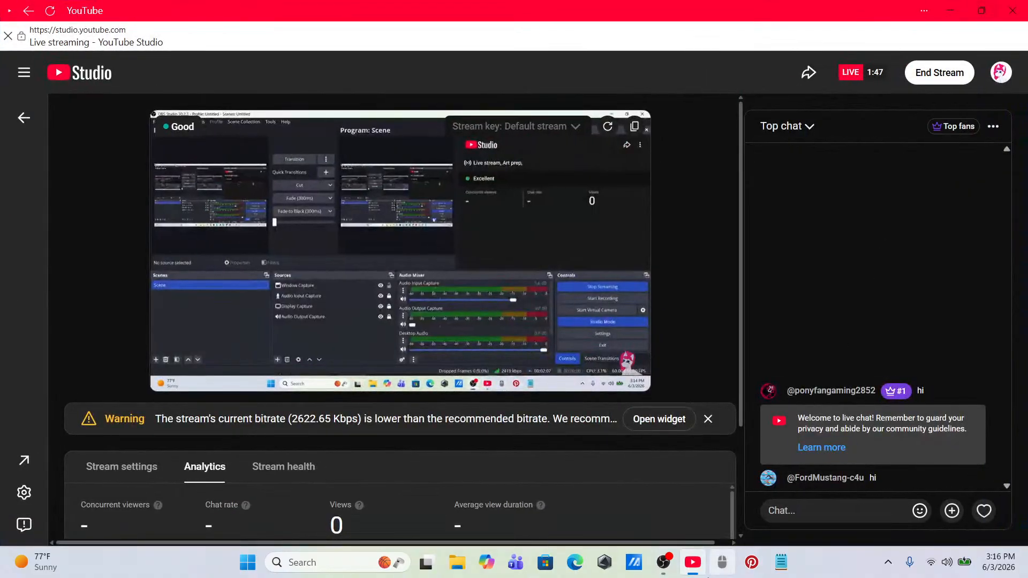
# Step: Minimize the YouTube window, then launch Krita and open the recent image Vee, Reference sheet.kra
pyautogui.moveTo(698, 563)
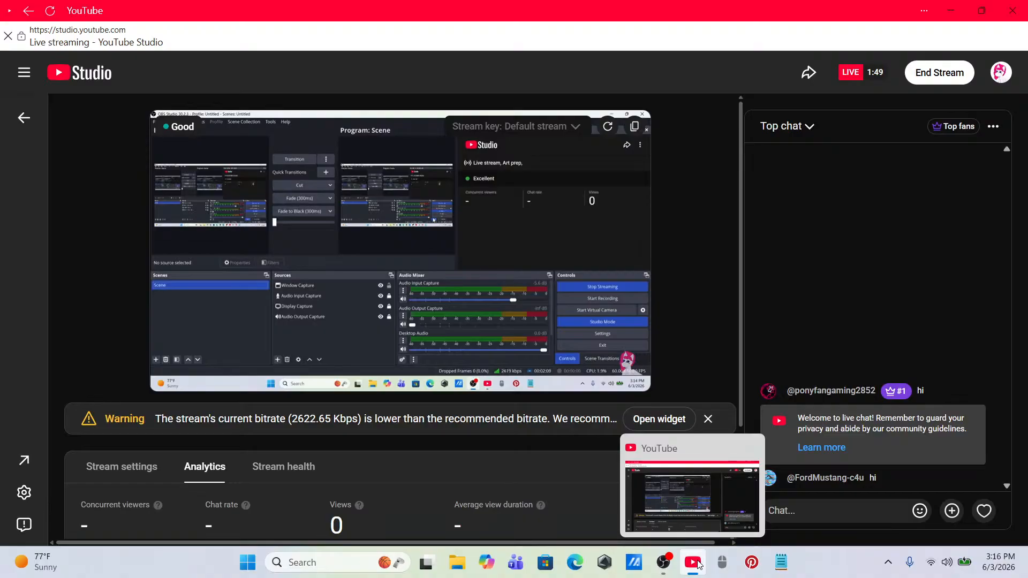
pyautogui.click(697, 563)
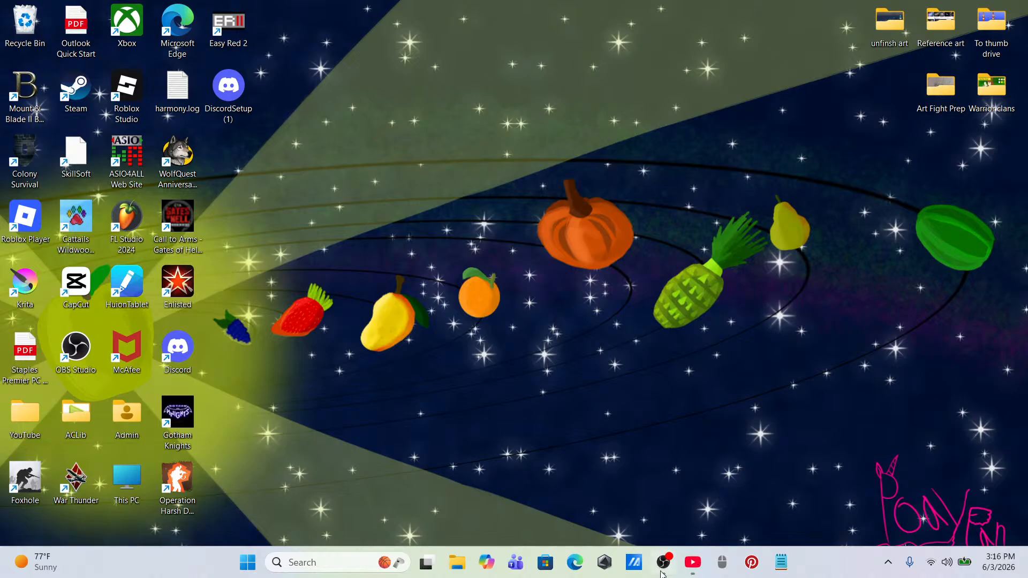
pyautogui.doubleClick(25, 283)
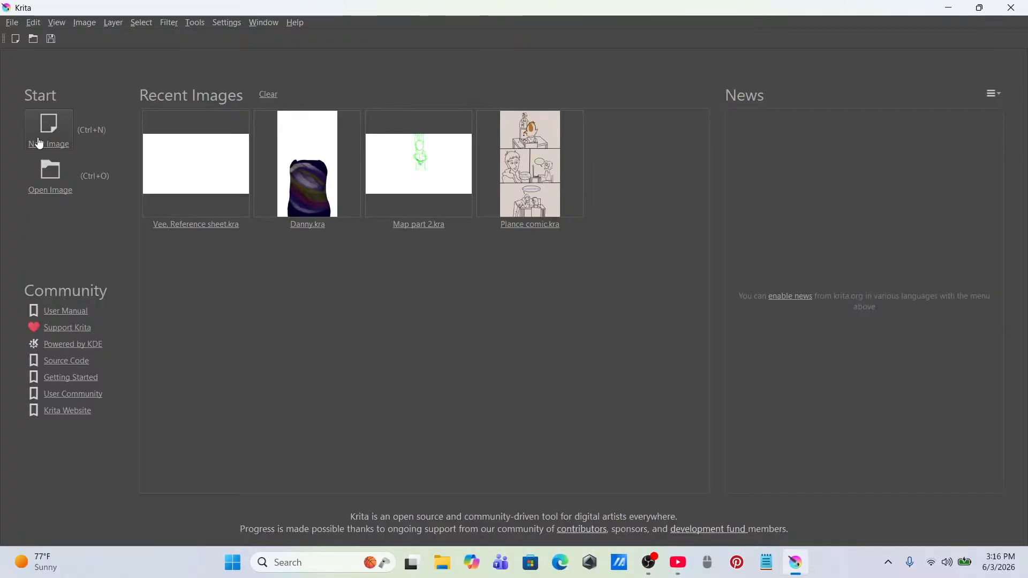
pyautogui.click(223, 155)
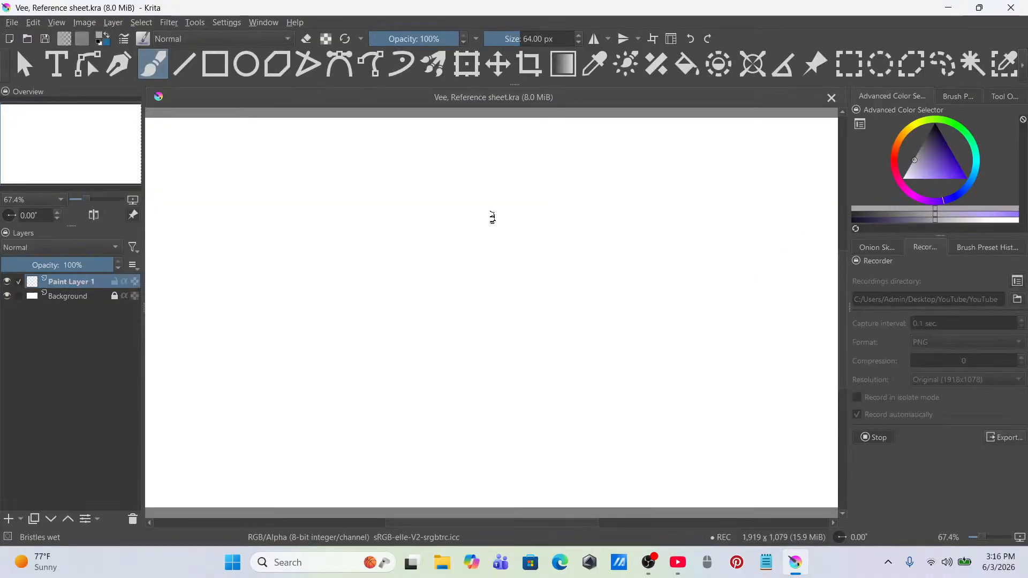
pyautogui.scroll(-4, 476, 221)
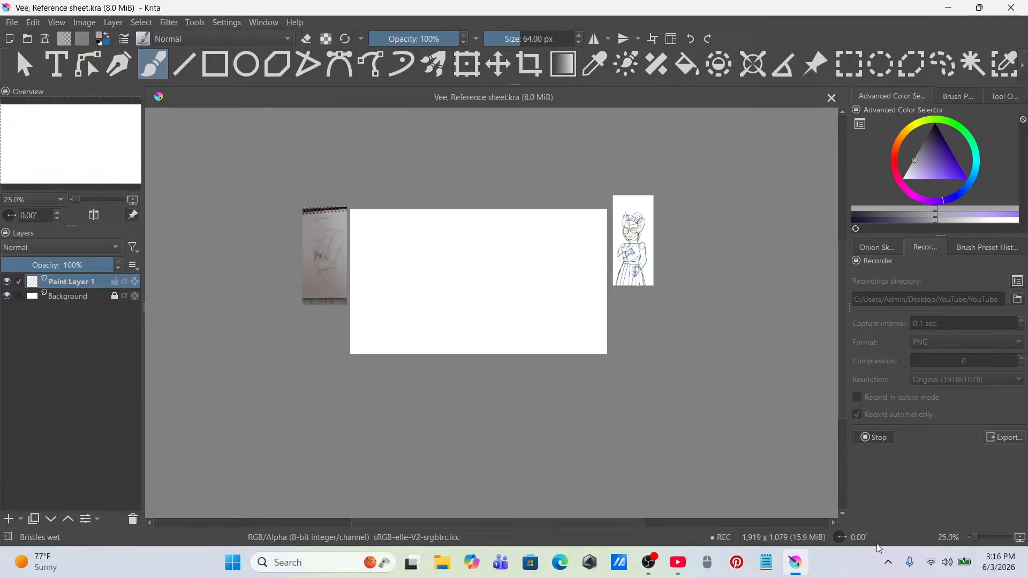
# Step: Switch to Notepad, maximize it and read Vee's character description, back story and species notes in the Artfight Prep document
pyautogui.click(771, 564)
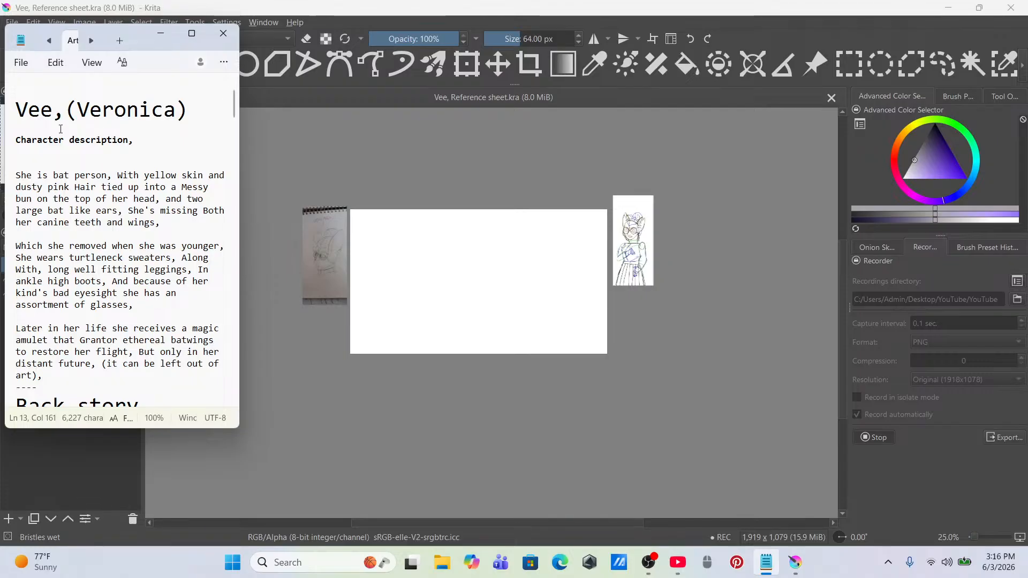
pyautogui.scroll(-1, 122, 93)
pyautogui.click(190, 35)
pyautogui.scroll(1, 225, 128)
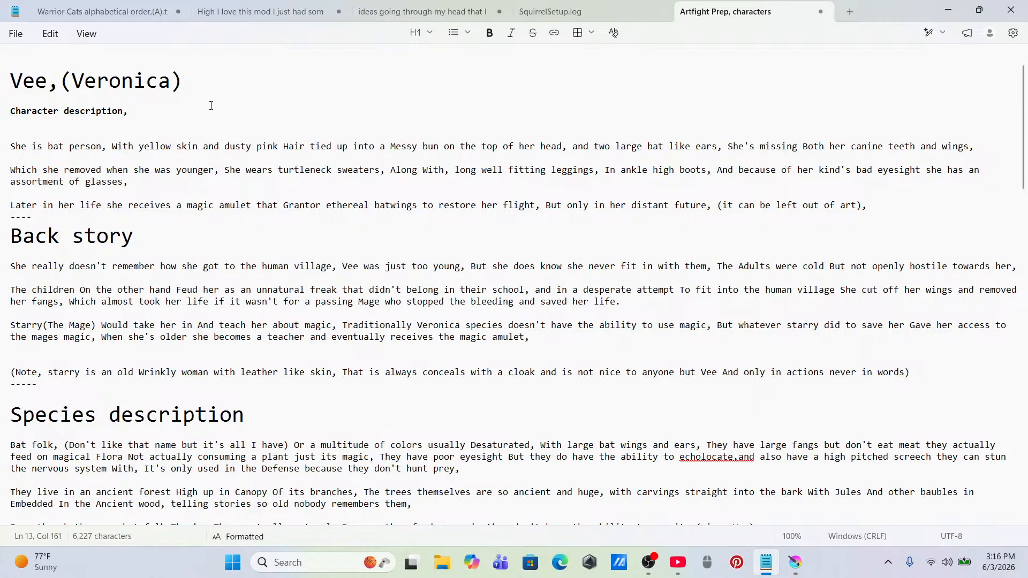
pyautogui.scroll(-1, 213, 264)
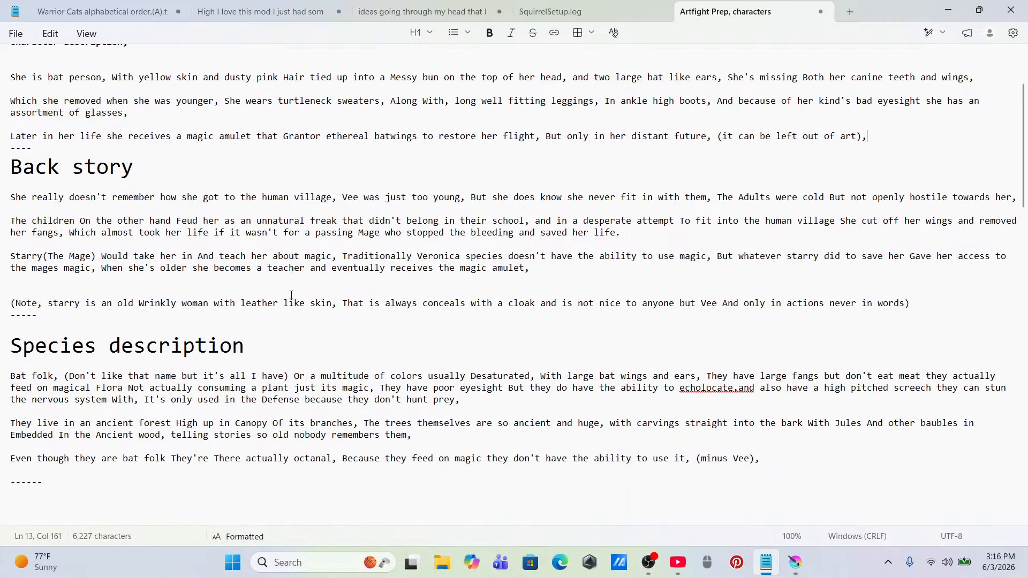
pyautogui.scroll(1, 95, 132)
pyautogui.scroll(1, 95, 131)
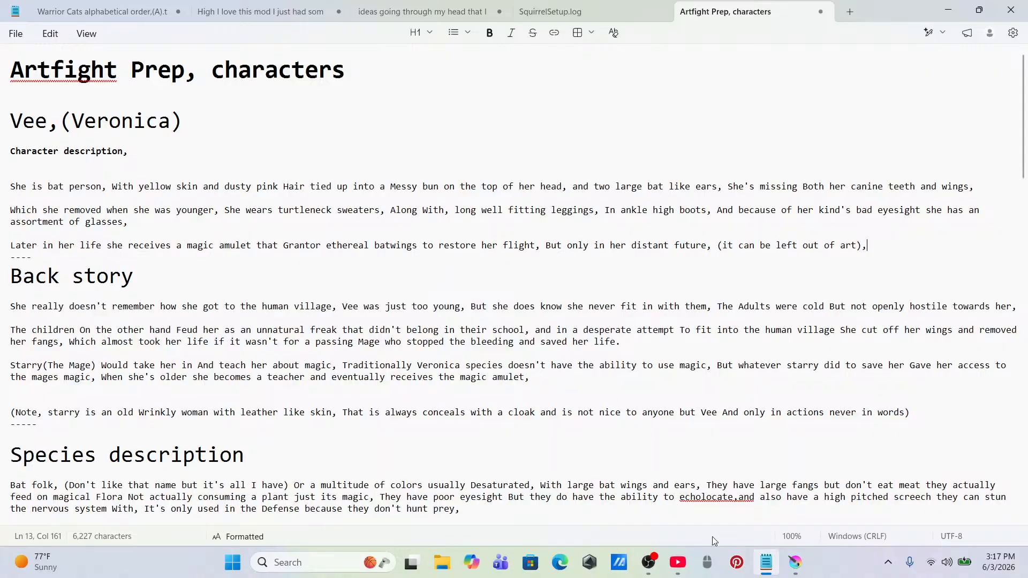
# Step: Skim the other character entries further down the Artfight Prep notes, as far as Fizzle pop
pyautogui.click(771, 562)
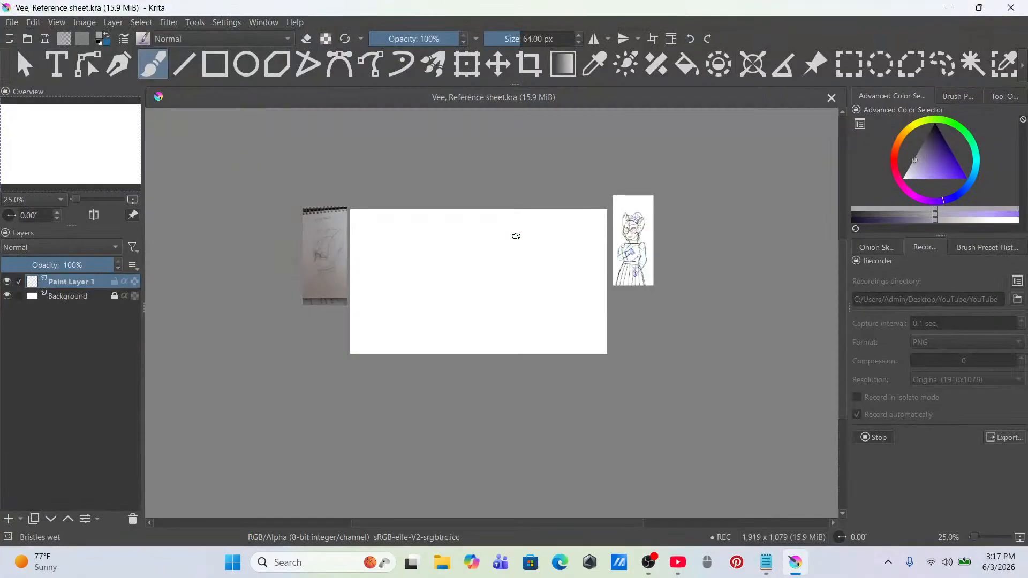
pyautogui.scroll(2, 526, 259)
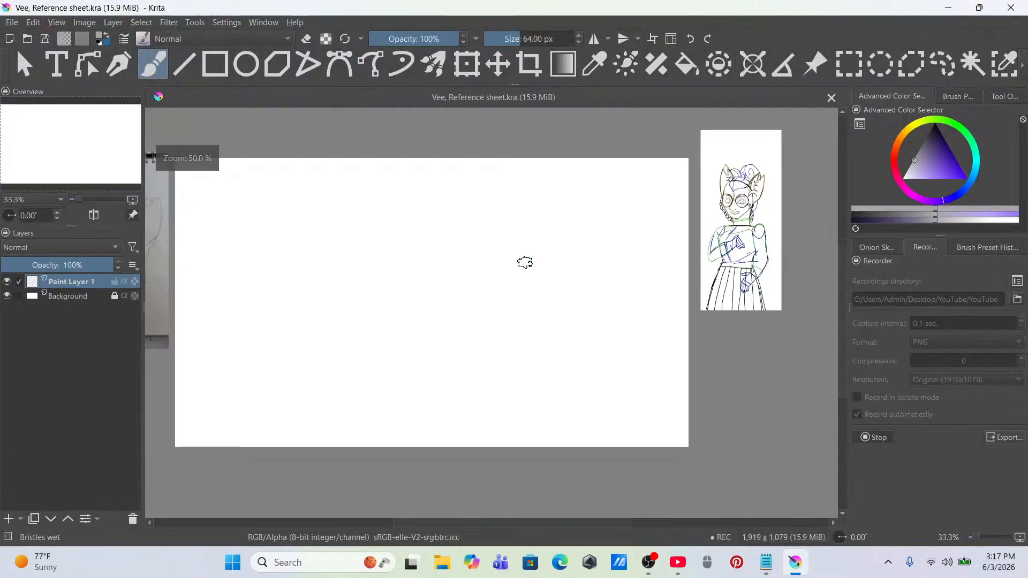
pyautogui.click(766, 563)
pyautogui.scroll(-6, 244, 257)
pyautogui.scroll(-20, 244, 257)
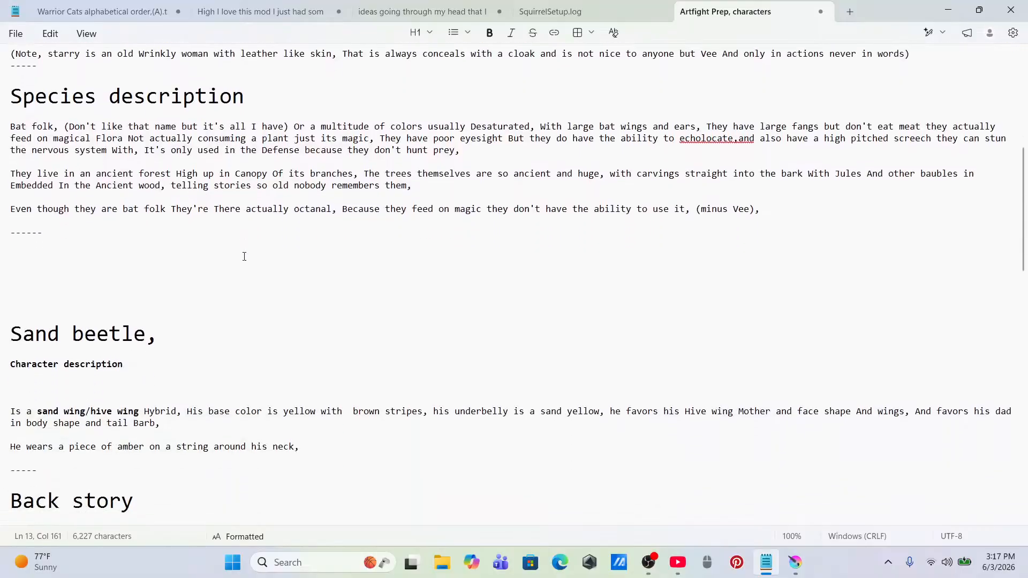
pyautogui.scroll(1, 245, 255)
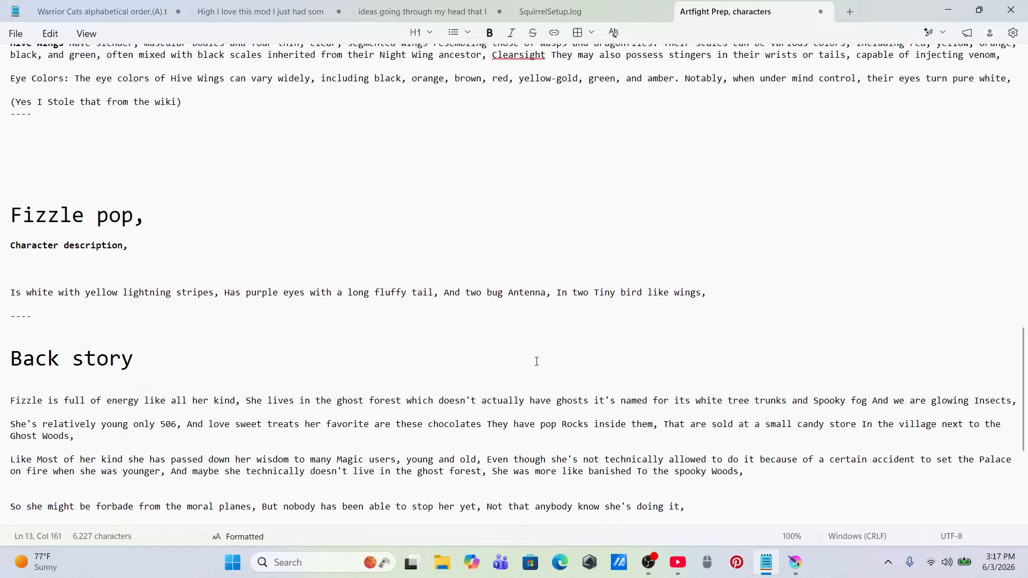
# Step: Return to Krita and examine the pencil head sketch reference beside the canvas, including the glasses and eyes
pyautogui.click(795, 563)
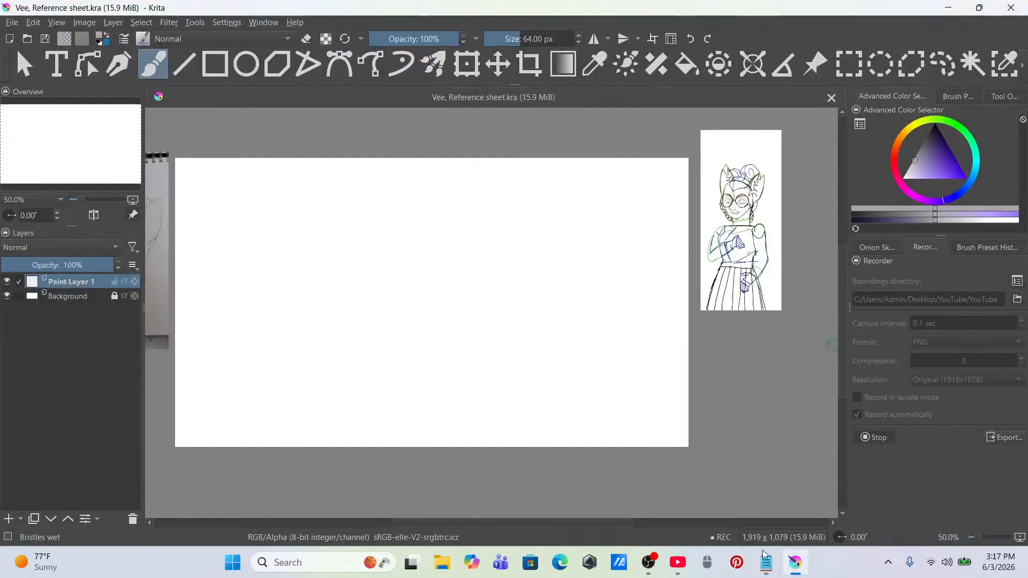
pyautogui.moveTo(453, 245)
pyautogui.mouseDown()
pyautogui.moveTo(608, 294)
pyautogui.moveTo(688, 277)
pyautogui.mouseUp()
pyautogui.scroll(4, 326, 254)
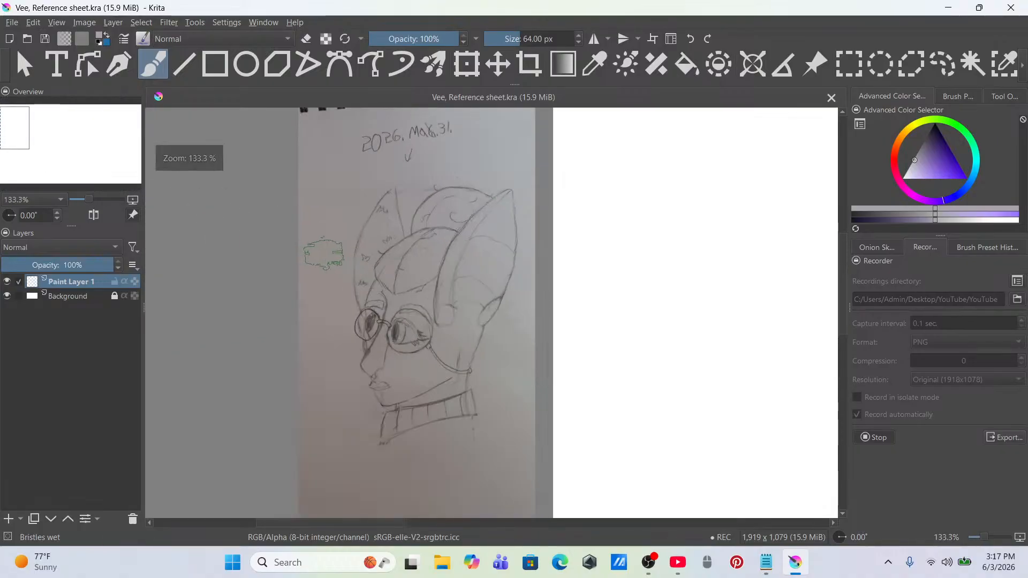
pyautogui.moveTo(424, 229); pyautogui.dragTo(412, 193)
pyautogui.scroll(-1, 430, 208)
pyautogui.moveTo(454, 325); pyautogui.dragTo(459, 359)
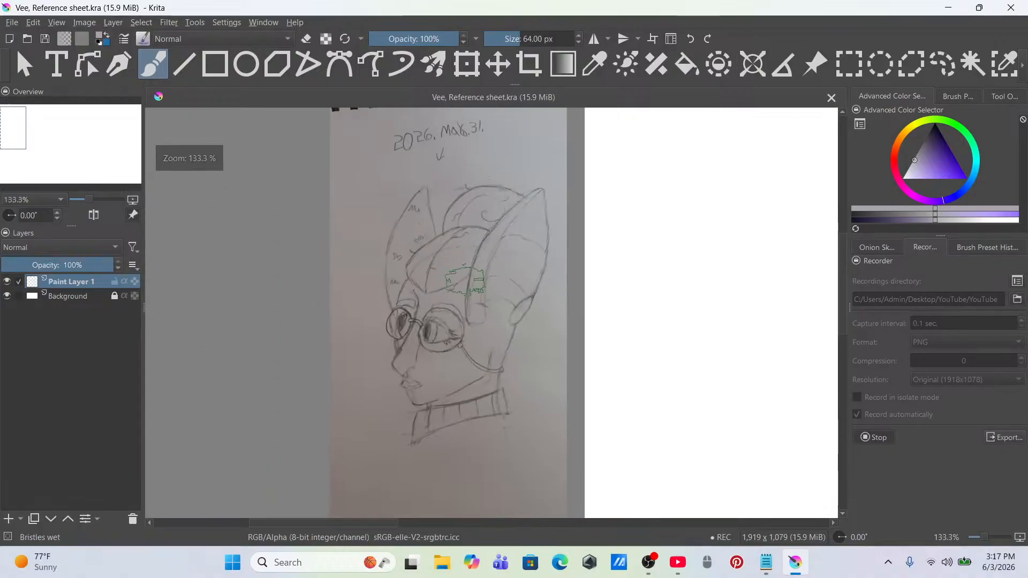
pyautogui.scroll(3, 457, 361)
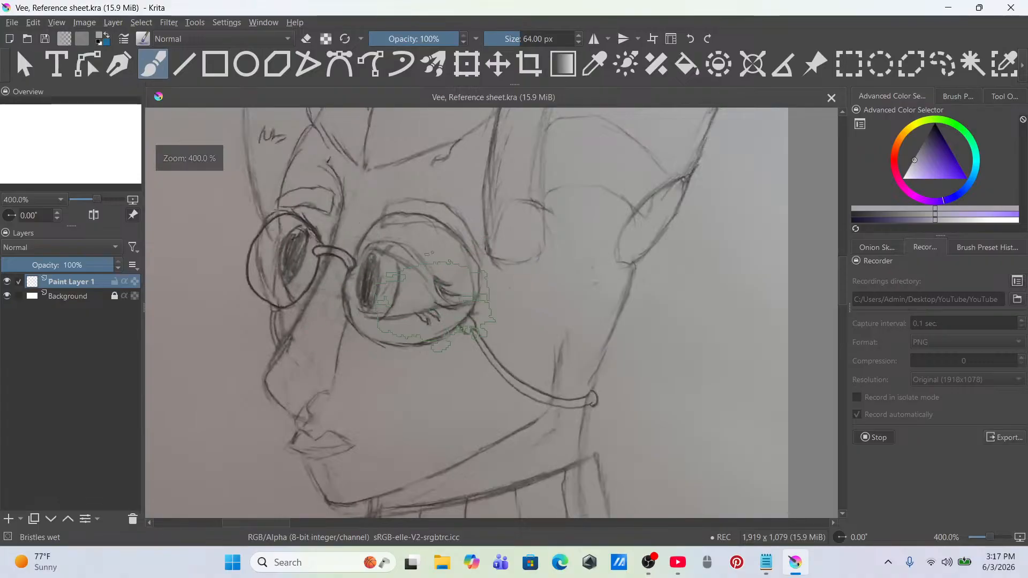
pyautogui.scroll(-6, 470, 238)
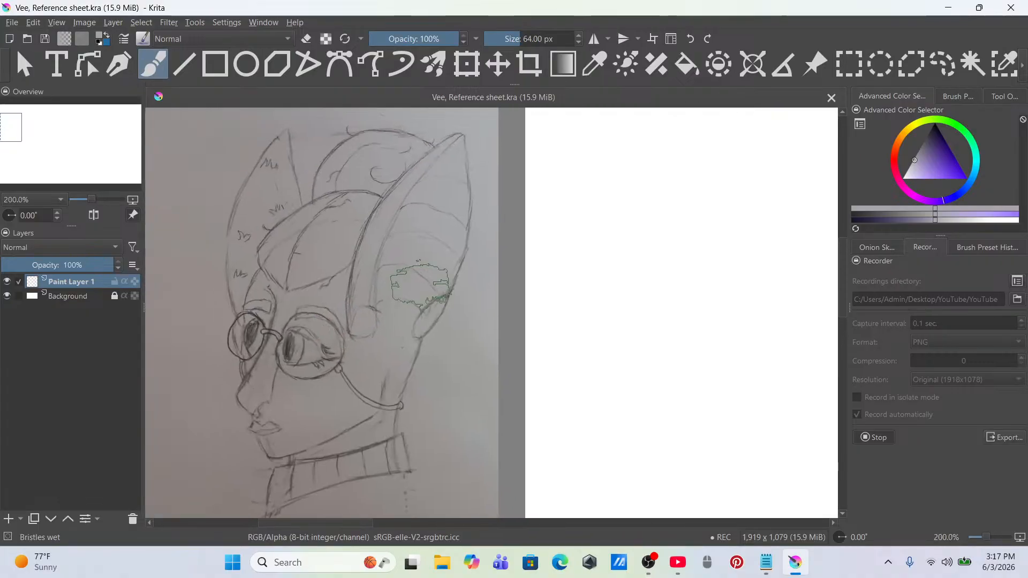
# Step: Examine the coloured line sketch of the character in a pleated skirt on the opposite side of the canvas
pyautogui.moveTo(831, 251); pyautogui.dragTo(386, 298)
pyautogui.scroll(2, 589, 296)
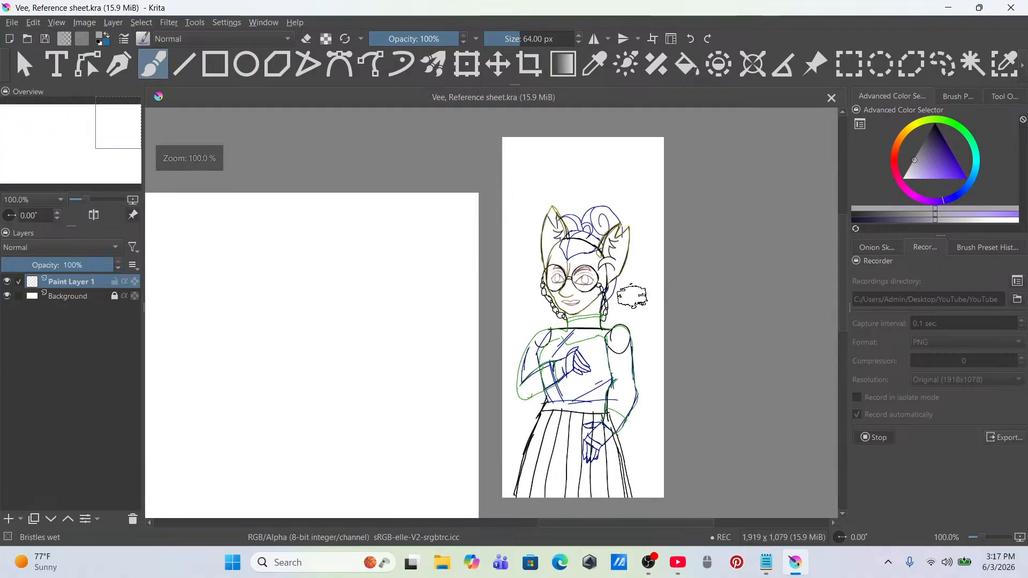
pyautogui.scroll(1, 612, 257)
pyautogui.moveTo(611, 246)
pyautogui.mouseDown()
pyautogui.moveTo(621, 194)
pyautogui.moveTo(617, 252)
pyautogui.mouseUp()
pyautogui.scroll(-1, 622, 217)
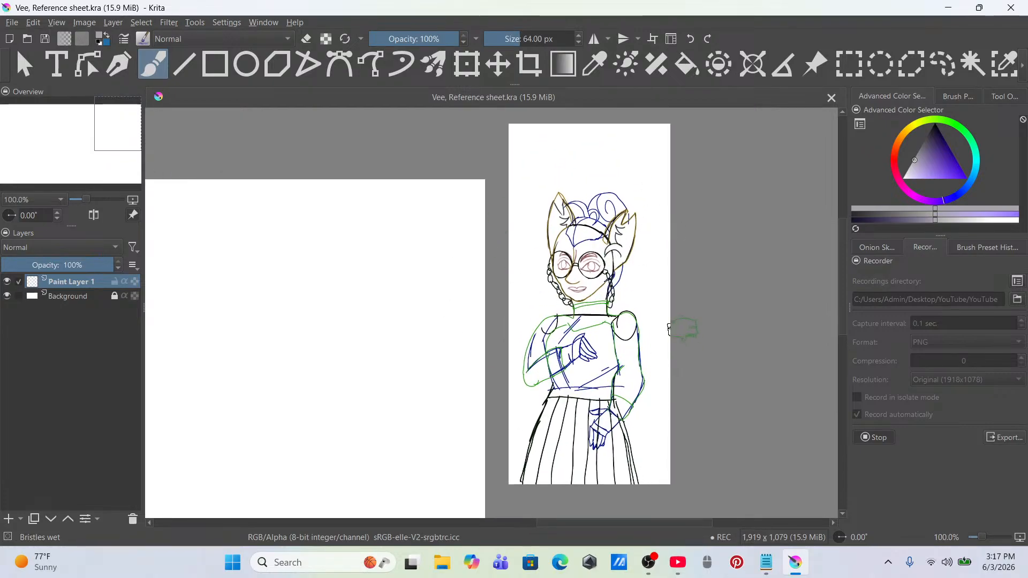
pyautogui.scroll(-1, 678, 325)
pyautogui.moveTo(662, 326); pyautogui.dragTo(830, 197)
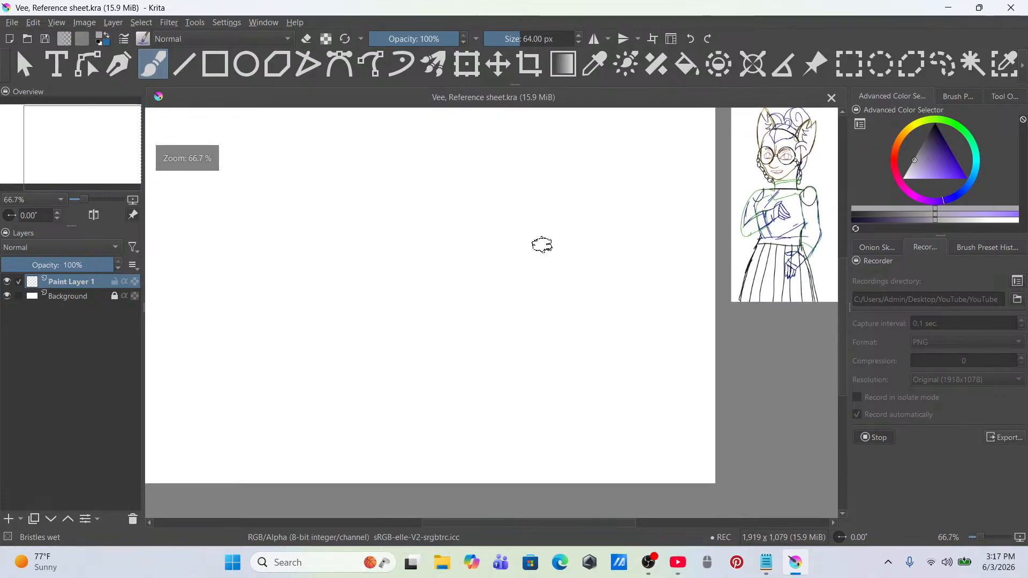
# Step: Add a new paint layer above Paint Layer 1 and choose the b) Basic-6 Details brush preset
pyautogui.click(8, 519)
pyautogui.moveTo(207, 323); pyautogui.dragTo(314, 337)
pyautogui.click(959, 96)
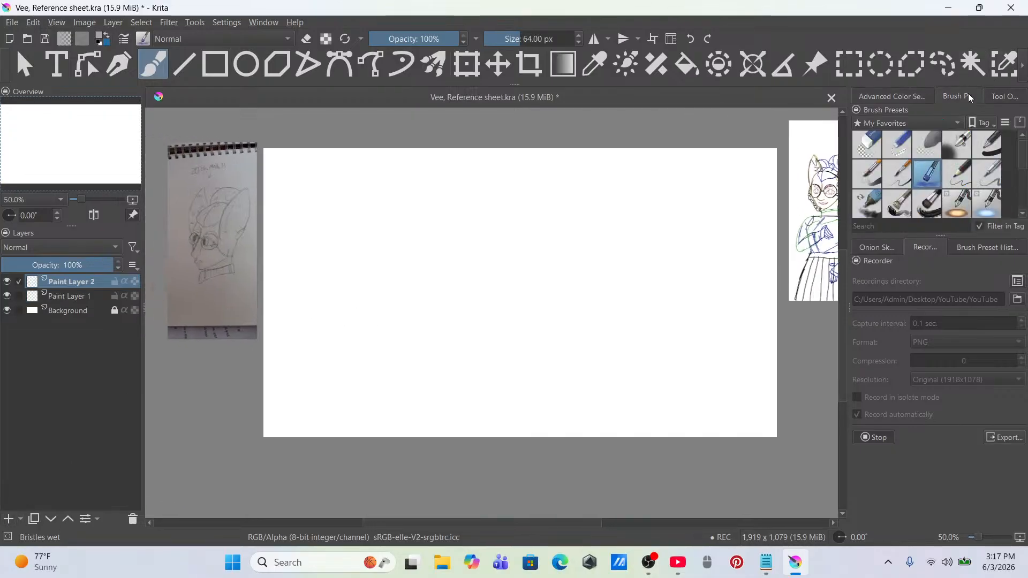
pyautogui.click(908, 183)
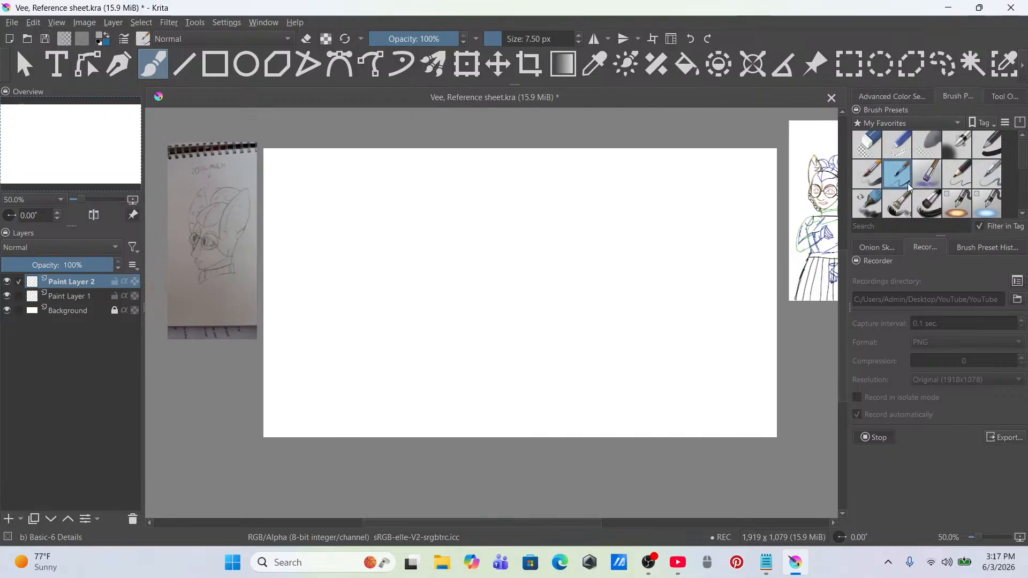
# Step: Set the brush colour to a green hue and turn on horizontal mirroring about the canvas's vertical centre line
pyautogui.click(902, 96)
pyautogui.click(952, 124)
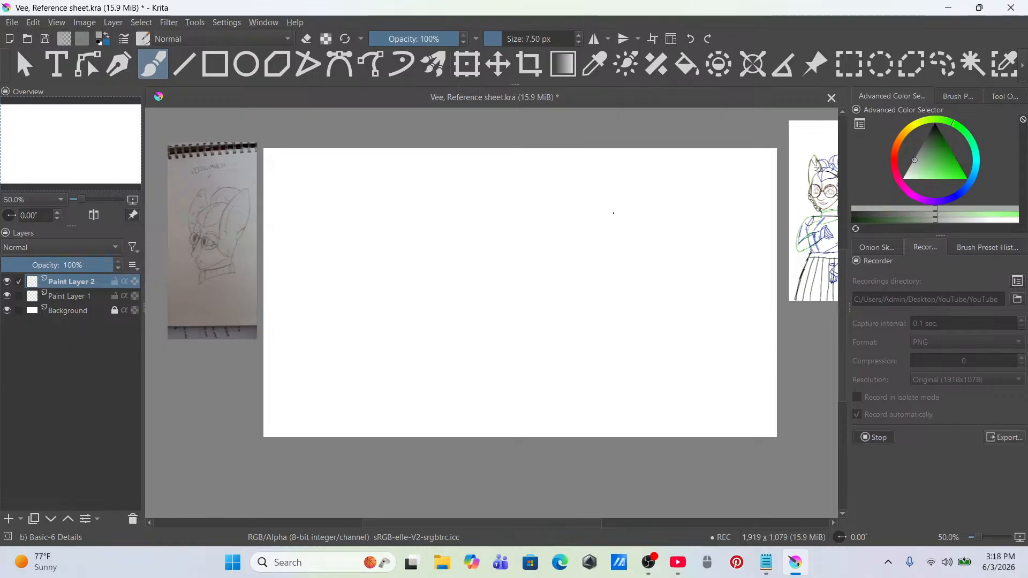
pyautogui.scroll(-2, 455, 246)
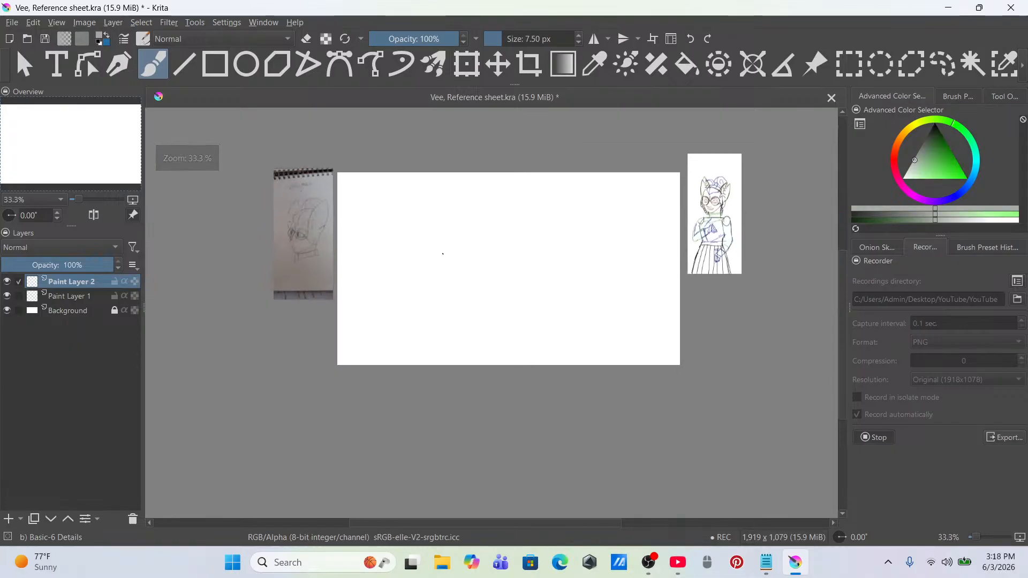
pyautogui.scroll(2, 444, 248)
pyautogui.click(594, 38)
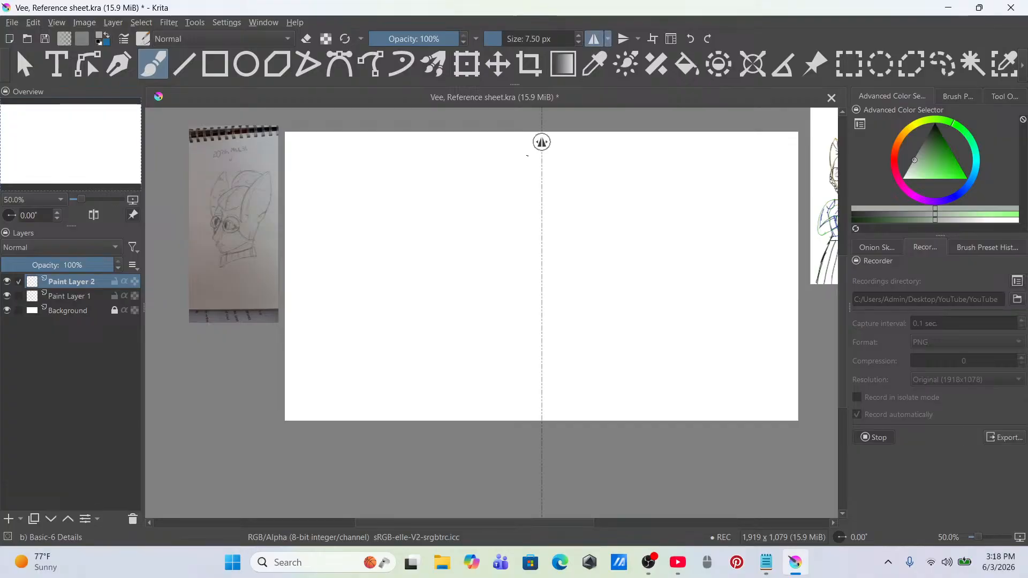
# Step: Move the vertical mirror axis to about a quarter of the canvas width from its left edge
pyautogui.moveTo(542, 142); pyautogui.dragTo(421, 277)
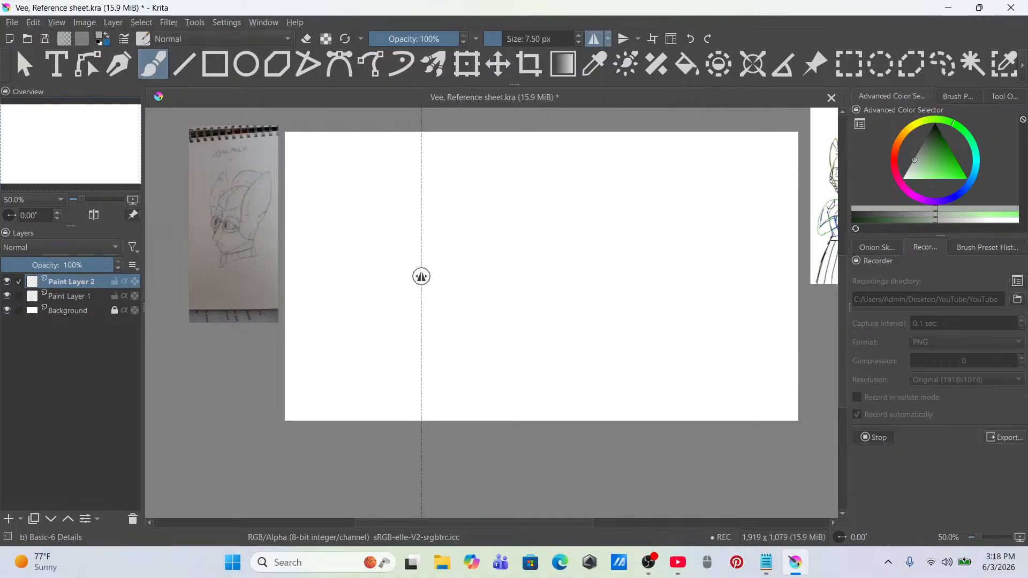
# Step: Switch to YouTube Studio to check the live stream's status and chat, and return to Krita
pyautogui.click(676, 562)
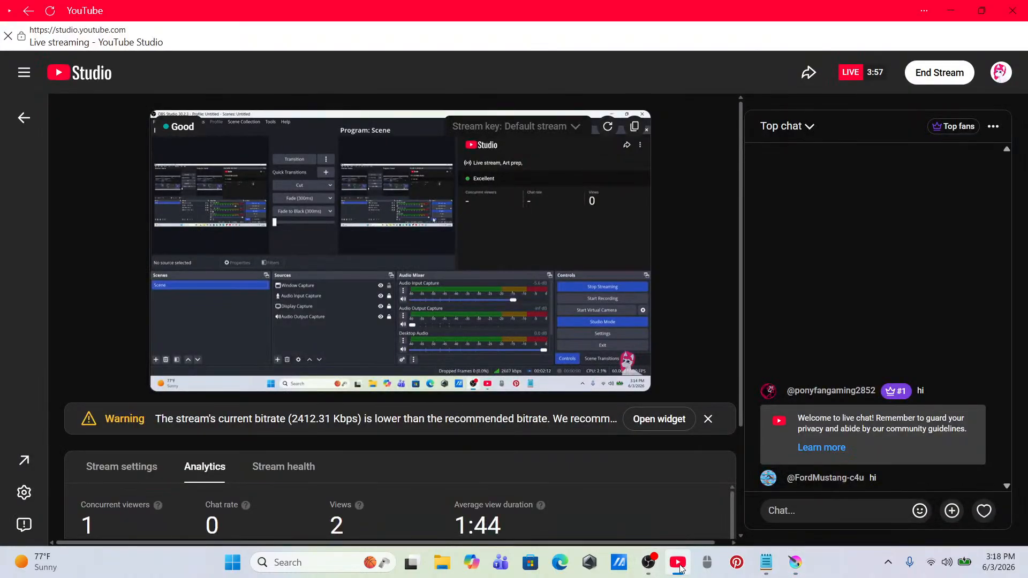
pyautogui.click(679, 566)
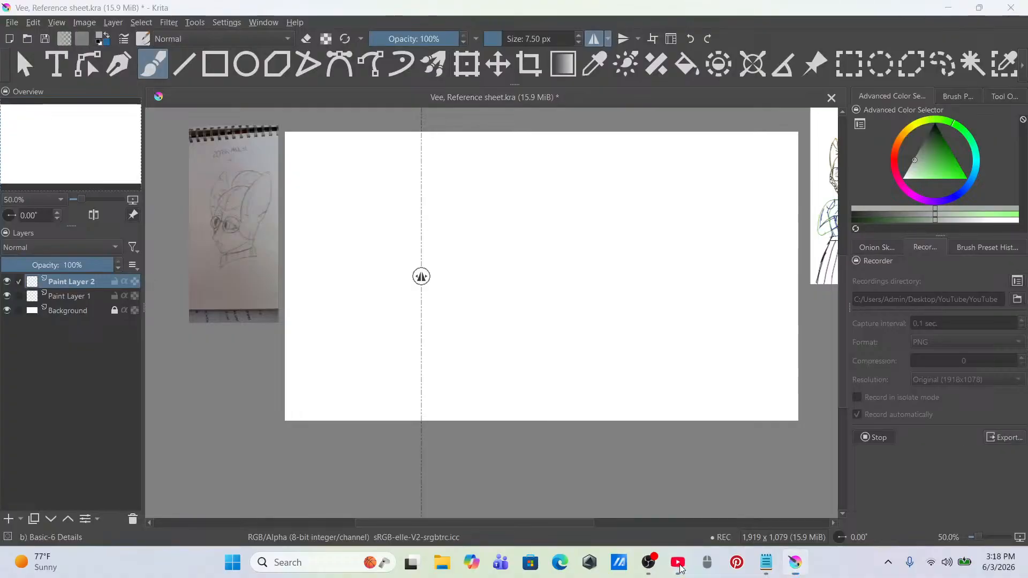
pyautogui.rightClick(679, 563)
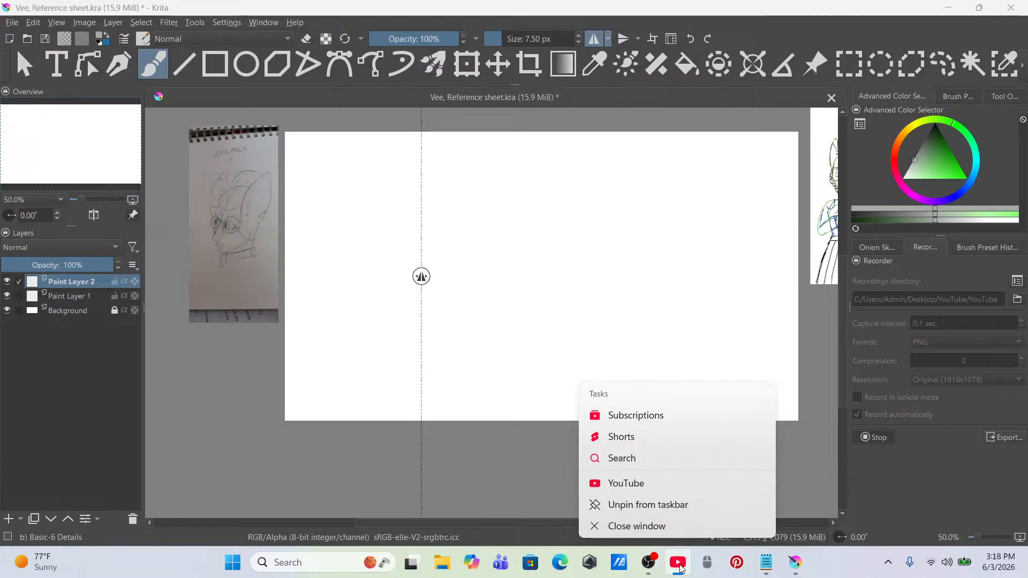
pyautogui.click(679, 564)
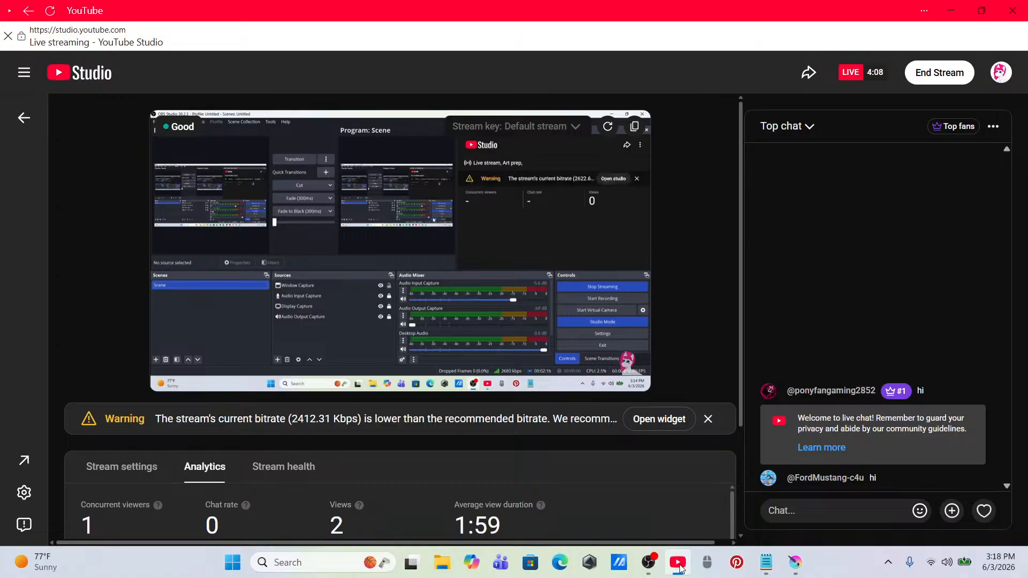
pyautogui.click(679, 563)
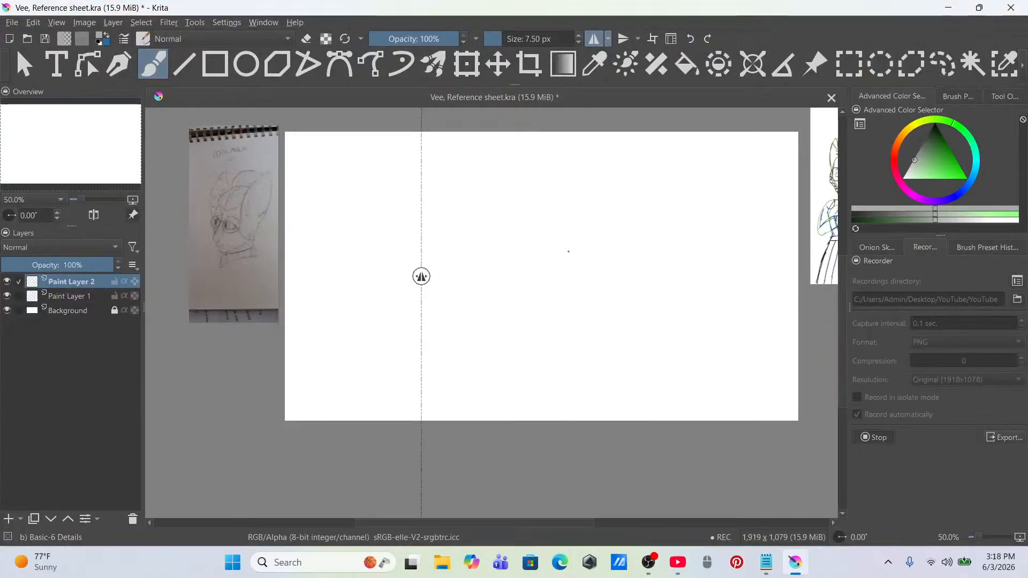
# Step: Set the brush to a bright green and sketch a mirrored oval head outline around the mirror axis on Paint Layer 2
pyautogui.moveTo(483, 216); pyautogui.dragTo(528, 262)
pyautogui.scroll(1, 488, 214)
pyautogui.scroll(1, 514, 212)
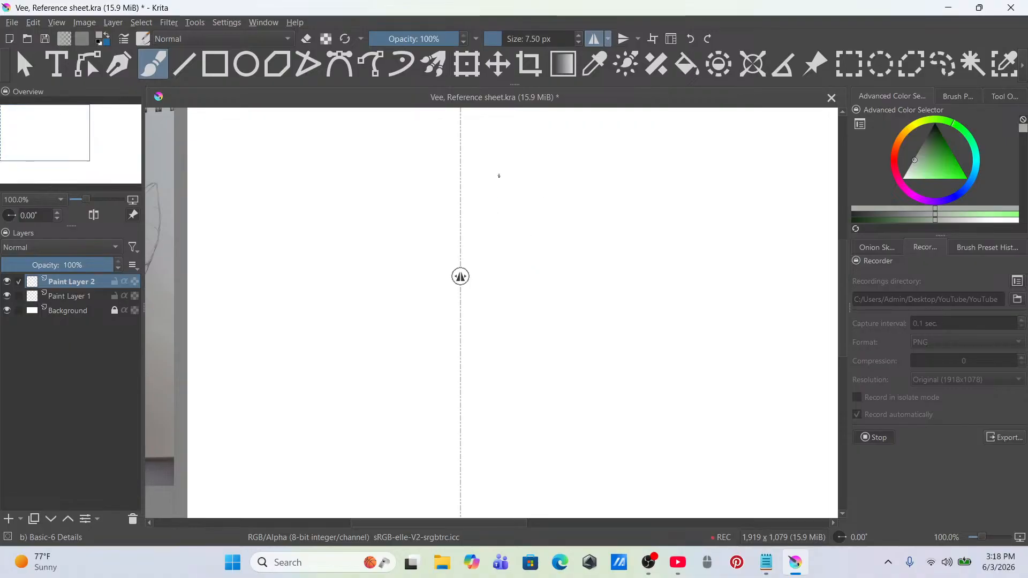
pyautogui.click(954, 166)
pyautogui.moveTo(954, 165); pyautogui.dragTo(962, 172)
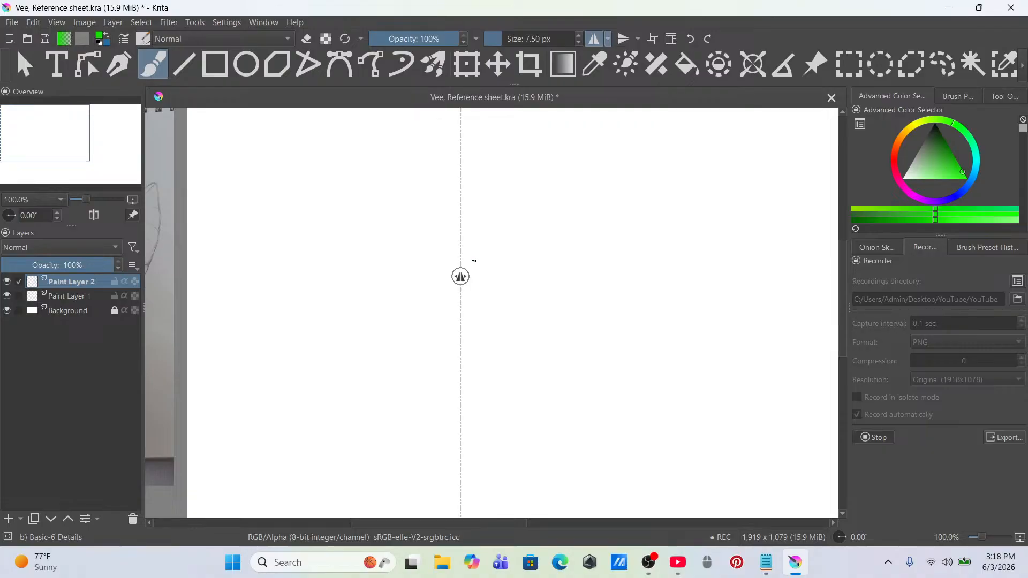
pyautogui.moveTo(461, 197)
pyautogui.mouseDown()
pyautogui.moveTo(489, 228)
pyautogui.moveTo(482, 260)
pyautogui.moveTo(489, 250)
pyautogui.moveTo(459, 297)
pyautogui.moveTo(483, 269)
pyautogui.moveTo(460, 295)
pyautogui.mouseUp()
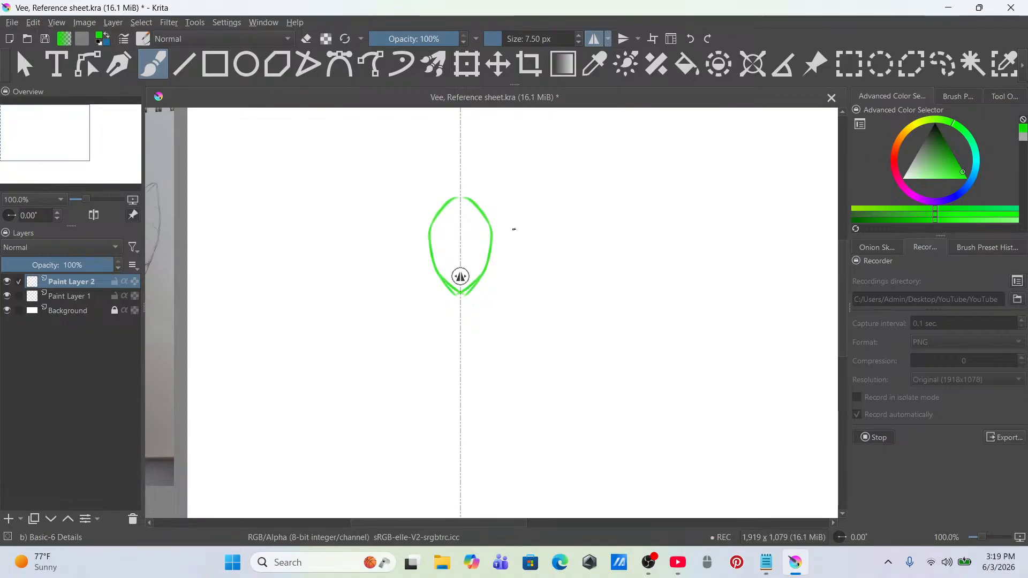
# Step: Enlarge the green head outline with the Transform tool, keep it centred on the mirror axis, and return to the brush
pyautogui.click(467, 64)
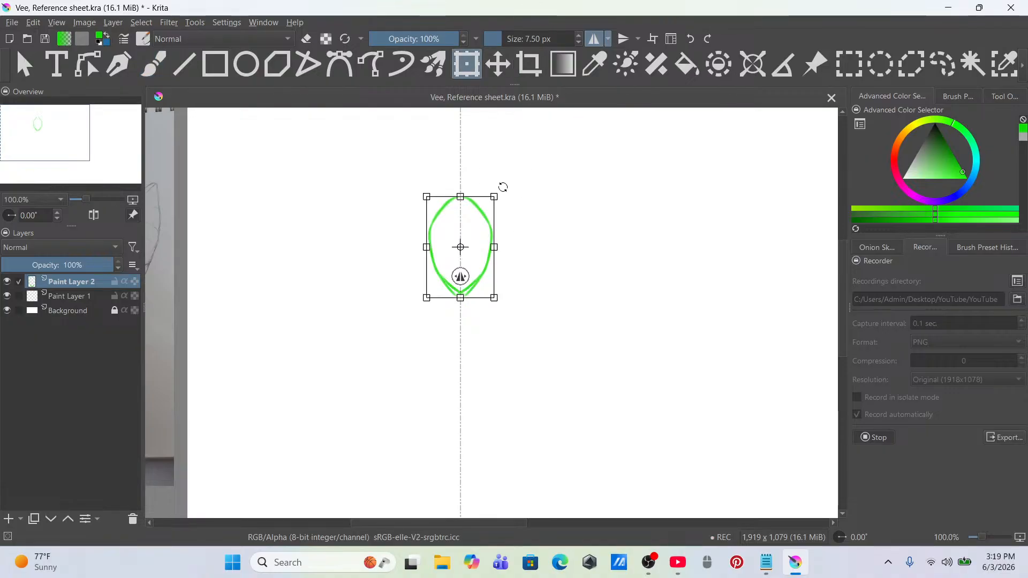
pyautogui.moveTo(495, 197); pyautogui.dragTo(504, 183)
pyautogui.moveTo(477, 225); pyautogui.dragTo(478, 220)
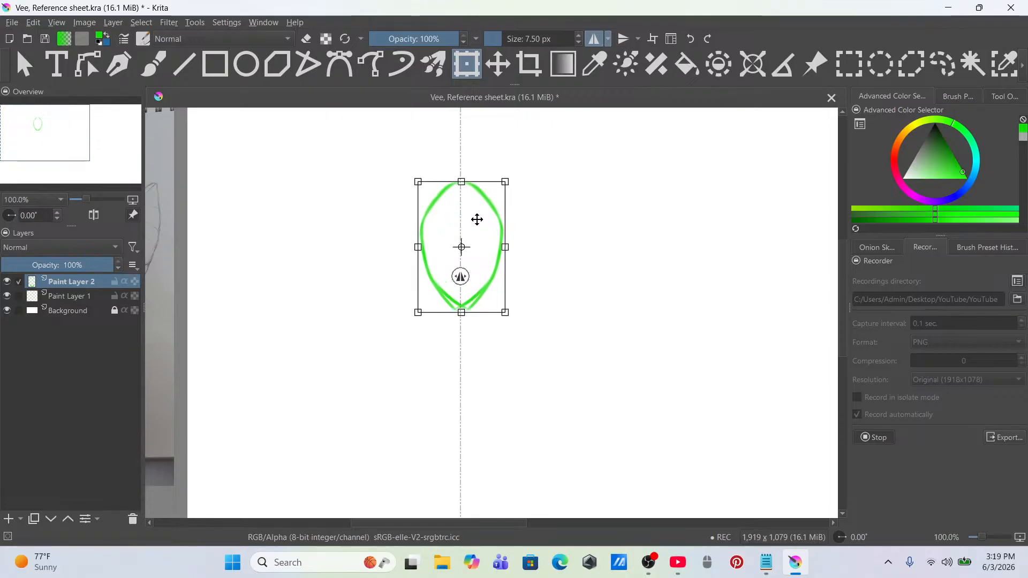
pyautogui.click(153, 64)
# Step: Sketch the long curved outer edges of the two pointed ears beside the head, undoing unsatisfactory strokes
pyautogui.moveTo(8, 140); pyautogui.dragTo(2, 136)
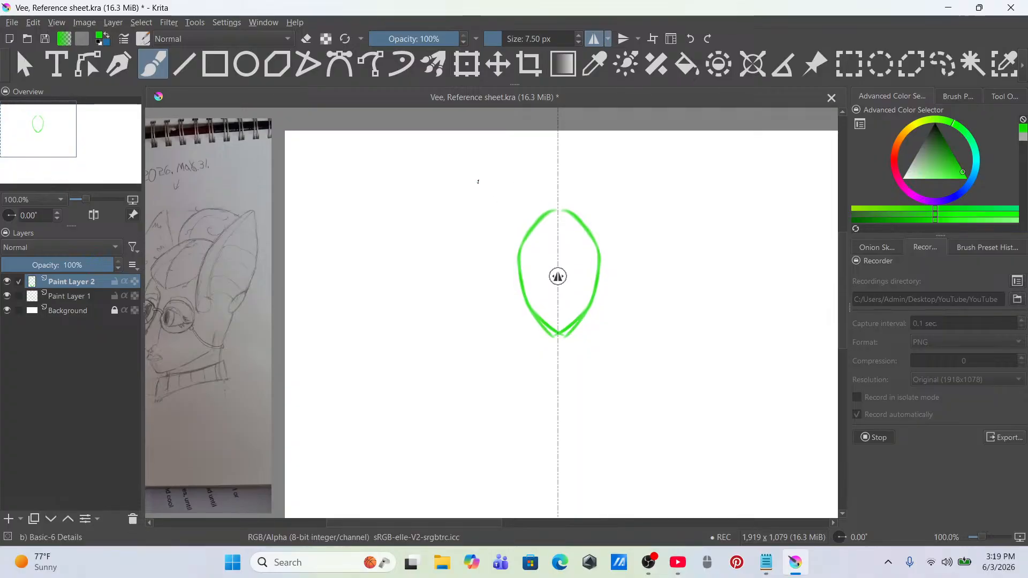
pyautogui.moveTo(477, 182); pyautogui.dragTo(486, 224)
pyautogui.hotkey('ctrl', 'z')
pyautogui.moveTo(509, 181)
pyautogui.mouseDown()
pyautogui.moveTo(498, 254)
pyautogui.moveTo(518, 289)
pyautogui.mouseUp()
pyautogui.hotkey('ctrl', 'z')
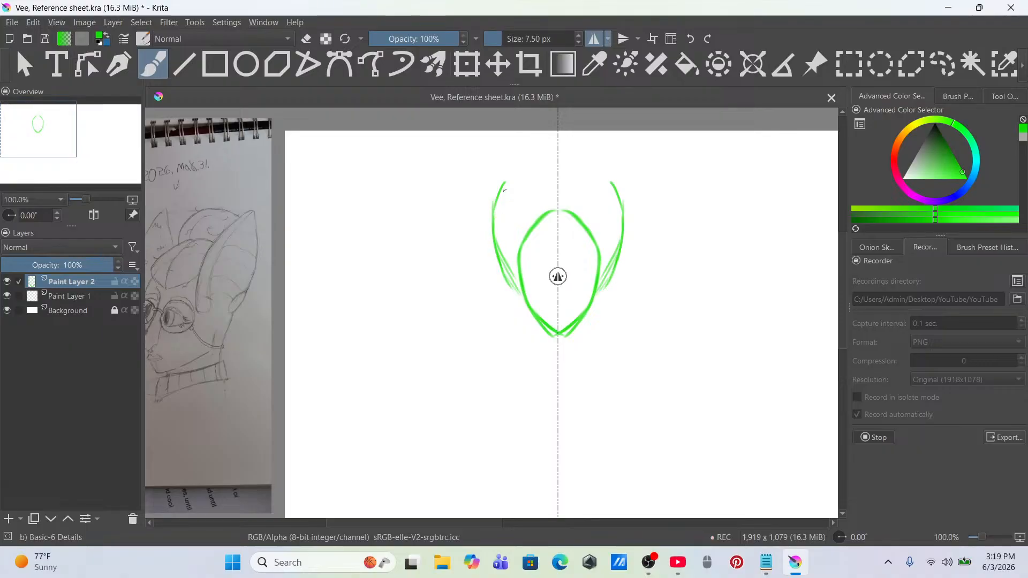
# Step: Sketch the inner edges of both ears from the tips down into the head and reinforce the lower outer edges
pyautogui.moveTo(515, 188); pyautogui.dragTo(521, 200)
pyautogui.moveTo(508, 182); pyautogui.dragTo(525, 219)
pyautogui.hotkey('ctrl', 'z')
pyautogui.hotkey('ctrl', 'z')
pyautogui.hotkey('ctrl', 'z')
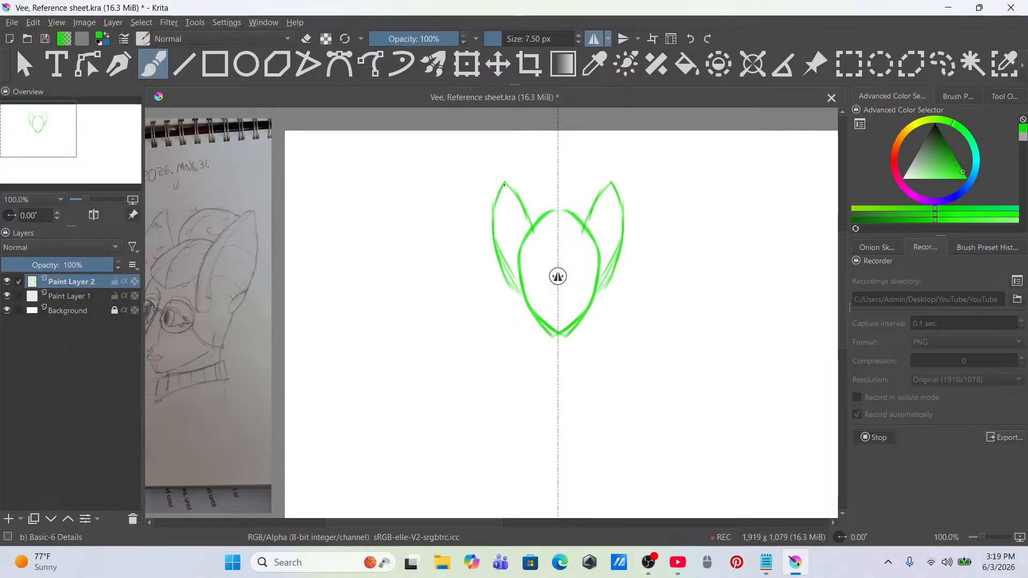
pyautogui.moveTo(504, 185); pyautogui.dragTo(539, 243)
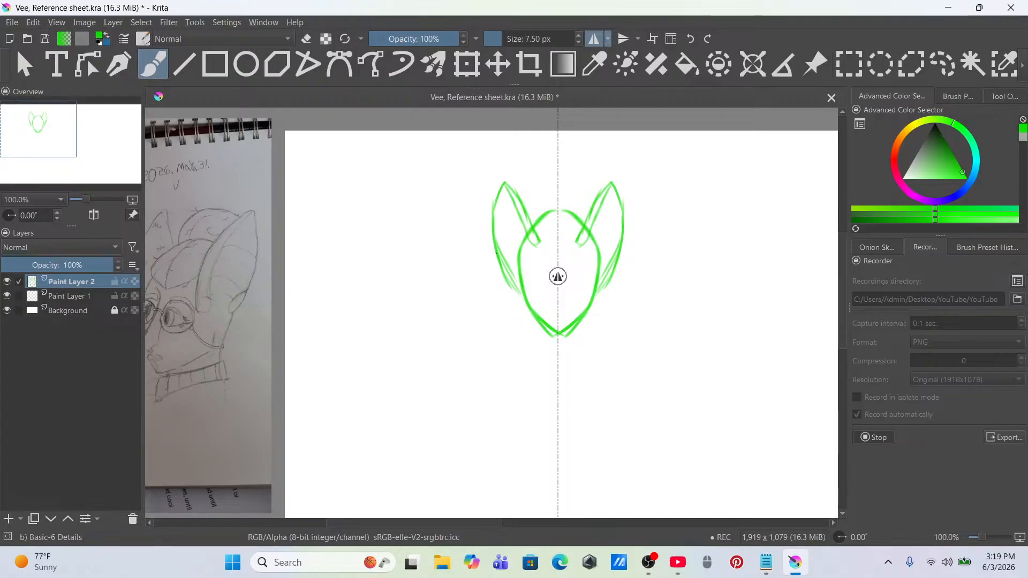
pyautogui.moveTo(503, 260)
pyautogui.mouseDown()
pyautogui.moveTo(507, 282)
pyautogui.moveTo(519, 294)
pyautogui.moveTo(501, 263)
pyautogui.moveTo(524, 292)
pyautogui.moveTo(513, 292)
pyautogui.moveTo(504, 274)
pyautogui.moveTo(523, 295)
pyautogui.mouseUp()
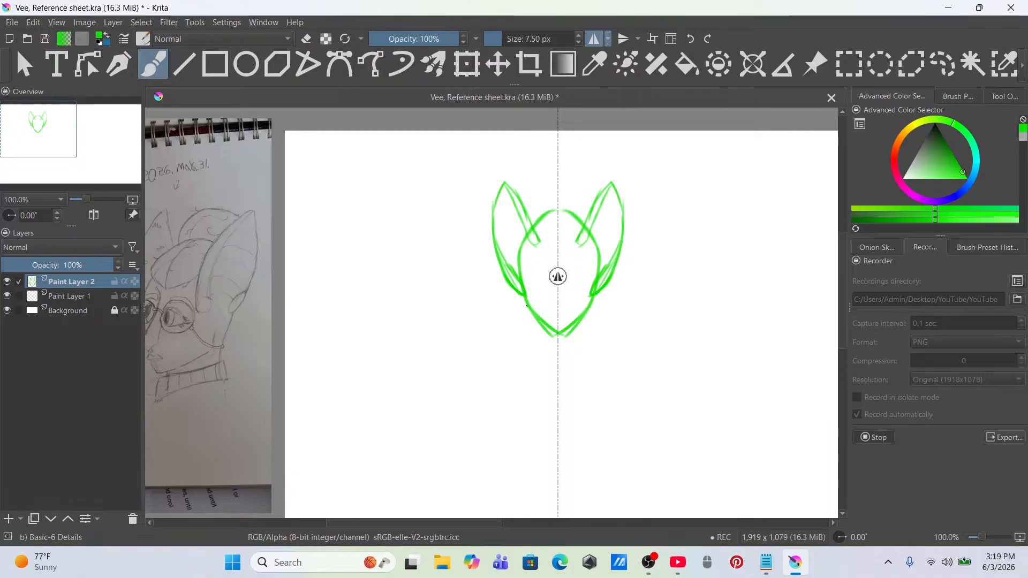
# Step: Draw a longer, pointed jawline below the ears and erase the old overlapping chin lines with the a) Eraser Small preset
pyautogui.moveTo(526, 307); pyautogui.dragTo(544, 332)
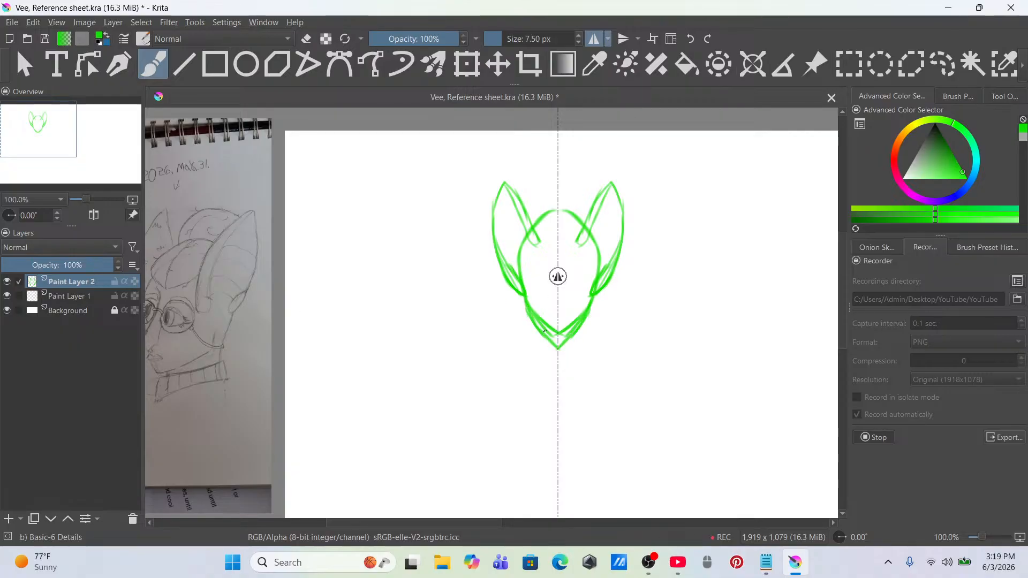
pyautogui.click(953, 99)
pyautogui.click(897, 145)
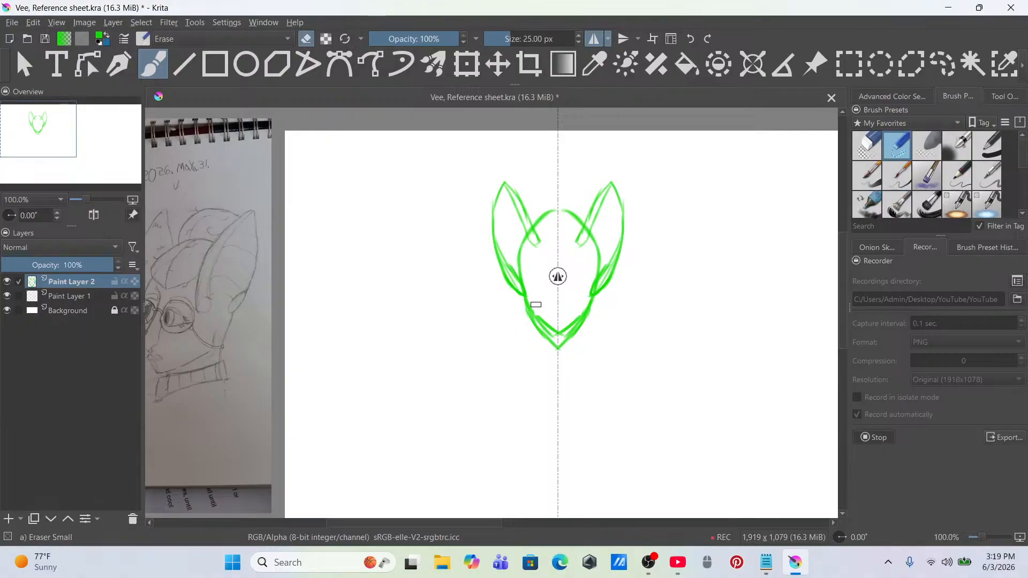
pyautogui.moveTo(538, 311)
pyautogui.mouseDown()
pyautogui.moveTo(552, 332)
pyautogui.moveTo(538, 311)
pyautogui.mouseUp()
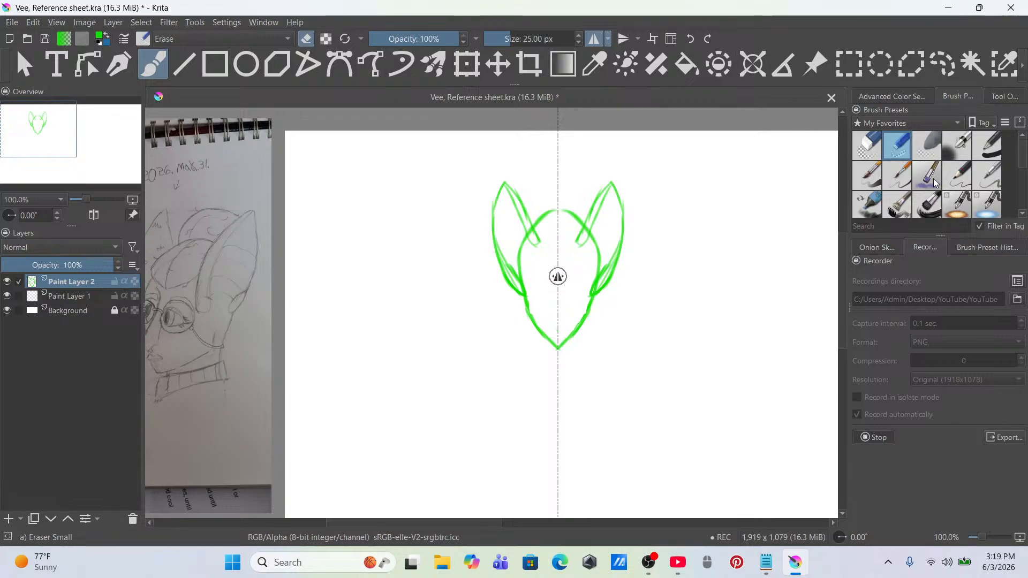
# Step: Add a paint layer above Paint Layer 2 and sketch the hairline and top bun in red with the b) Basic-6 Details brush
pyautogui.click(903, 177)
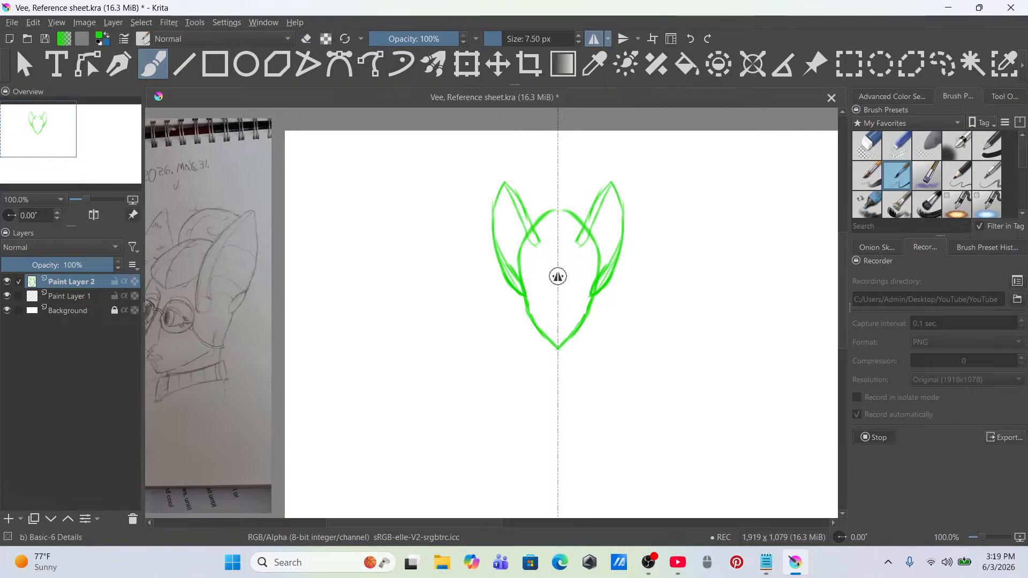
pyautogui.moveTo(63, 138)
pyautogui.mouseDown()
pyautogui.moveTo(51, 138)
pyautogui.moveTo(64, 147)
pyautogui.mouseUp()
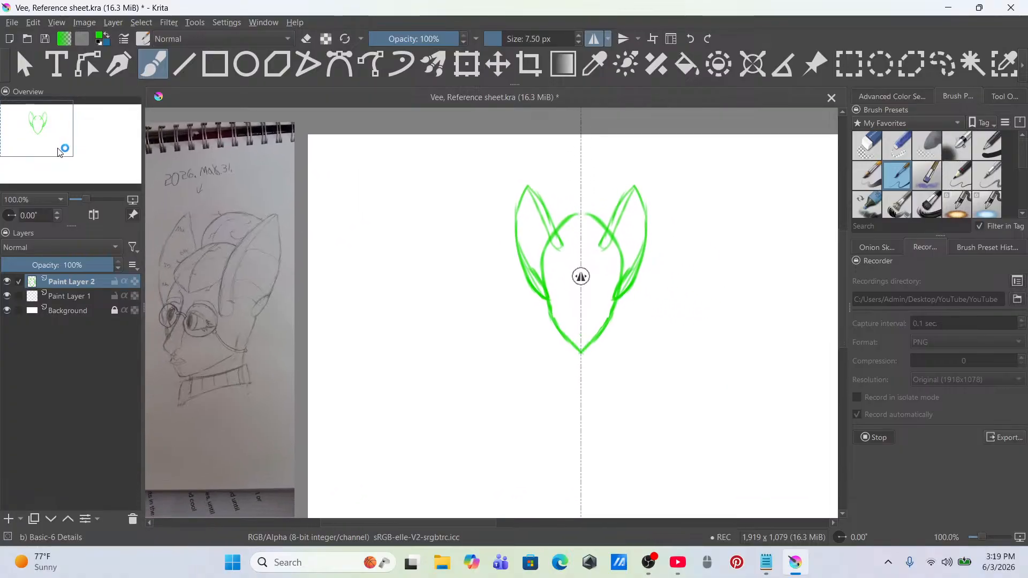
pyautogui.click(8, 519)
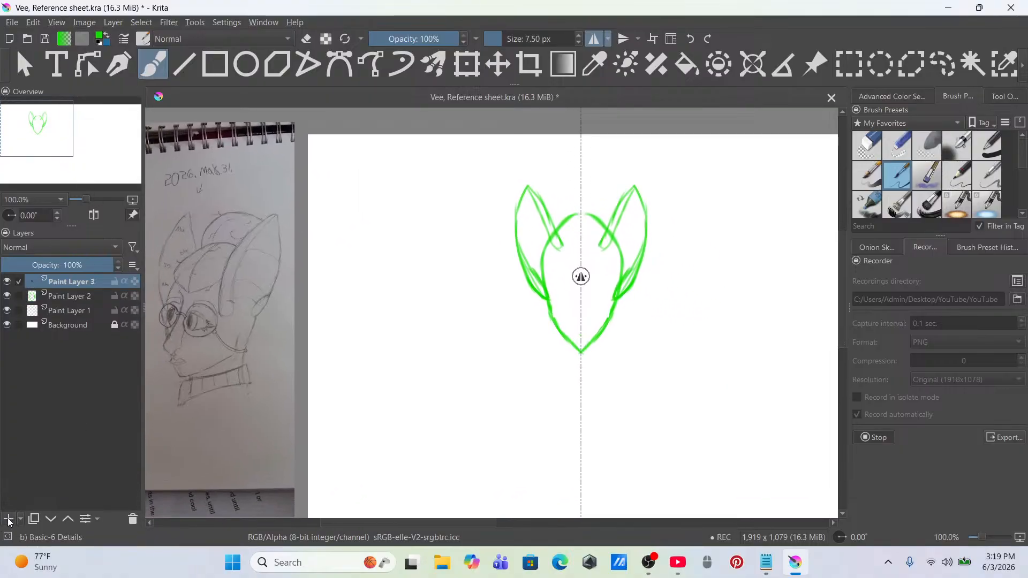
pyautogui.click(905, 97)
pyautogui.click(895, 154)
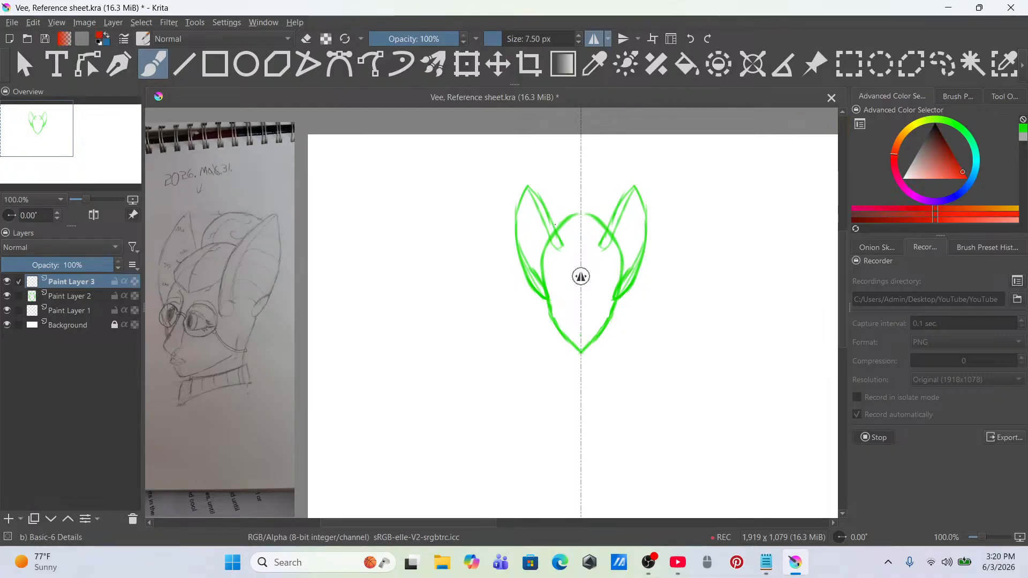
pyautogui.moveTo(557, 225); pyautogui.dragTo(579, 258)
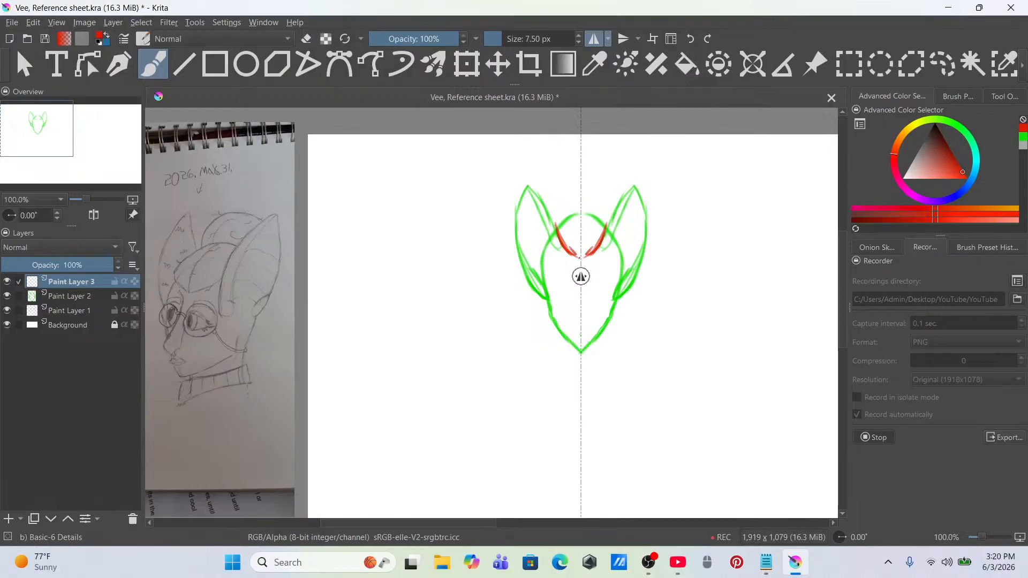
pyautogui.moveTo(558, 218)
pyautogui.mouseDown()
pyautogui.moveTo(587, 215)
pyautogui.moveTo(559, 205)
pyautogui.moveTo(581, 183)
pyautogui.moveTo(557, 195)
pyautogui.moveTo(568, 181)
pyautogui.moveTo(560, 218)
pyautogui.moveTo(556, 192)
pyautogui.moveTo(550, 228)
pyautogui.moveTo(553, 244)
pyautogui.moveTo(565, 250)
pyautogui.moveTo(554, 233)
pyautogui.moveTo(570, 257)
pyautogui.mouseUp()
pyautogui.hotkey('ctrl', 'z')
pyautogui.moveTo(556, 235); pyautogui.dragTo(579, 260)
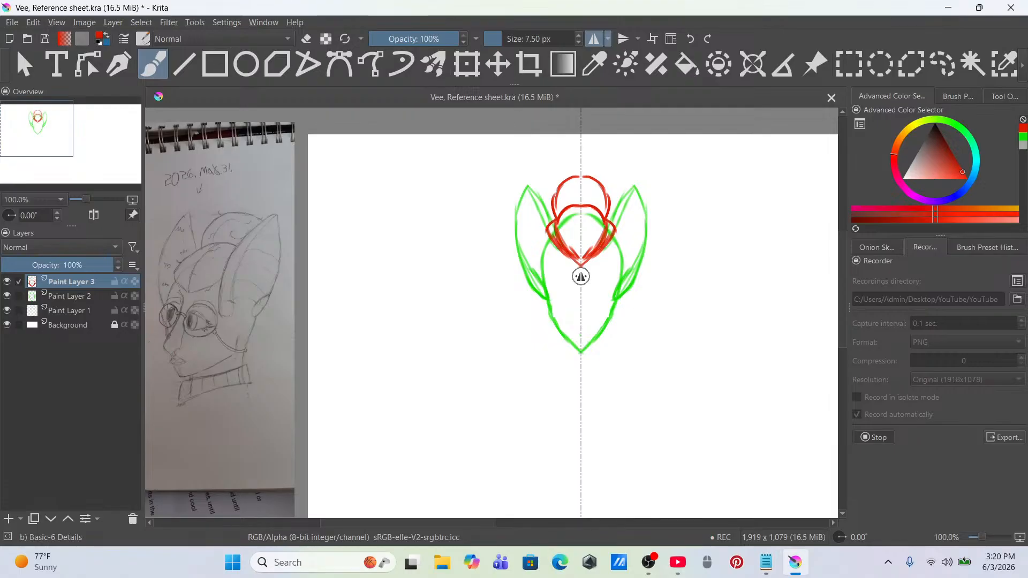
# Step: Add a paint layer directly above Paint Layer 2 and draw a curved horizontal guideline across the face in magenta
pyautogui.click(93, 299)
pyautogui.click(10, 519)
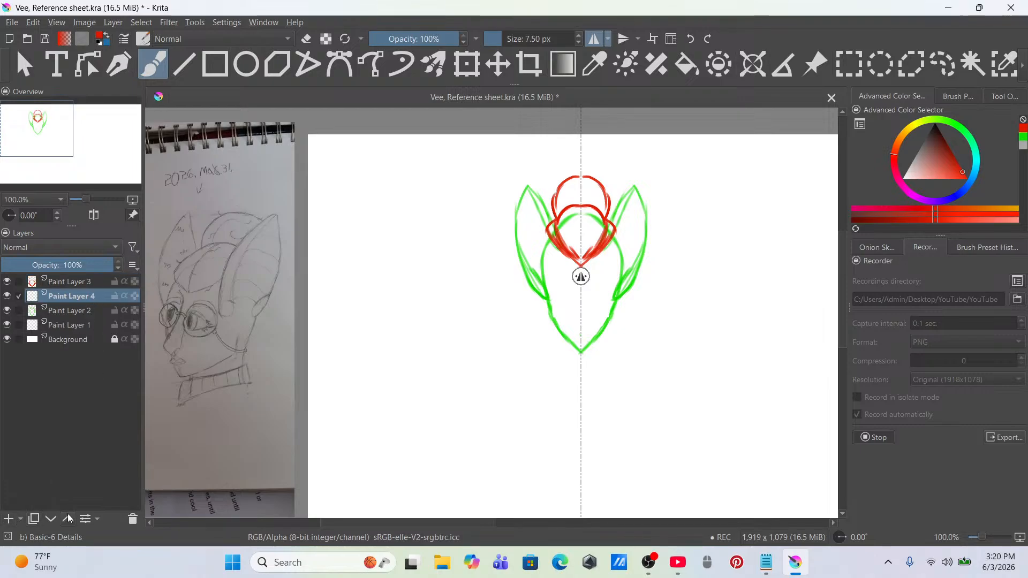
pyautogui.click(909, 195)
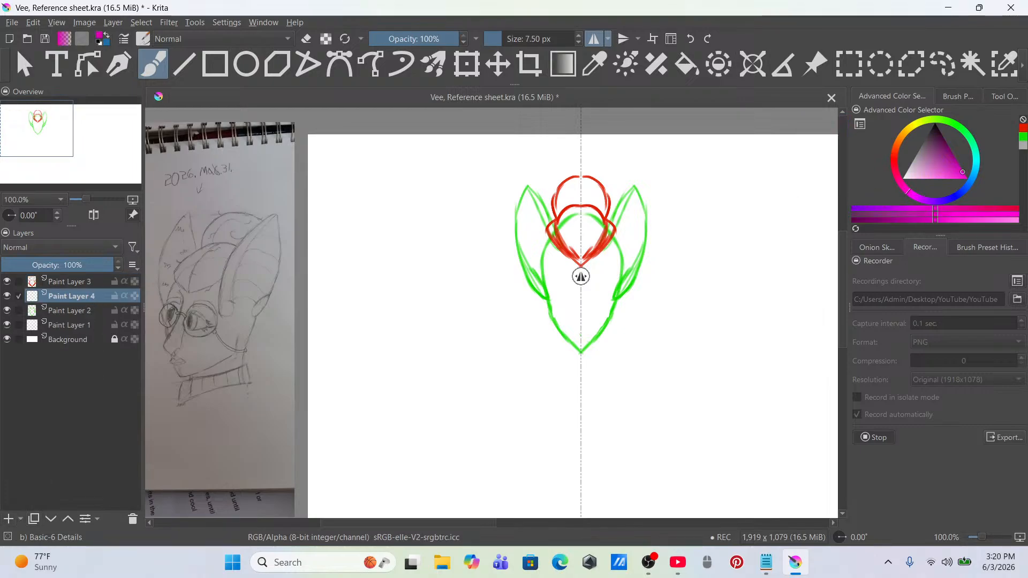
pyautogui.moveTo(549, 289); pyautogui.dragTo(581, 294)
pyautogui.hotkey('ctrl', 'z')
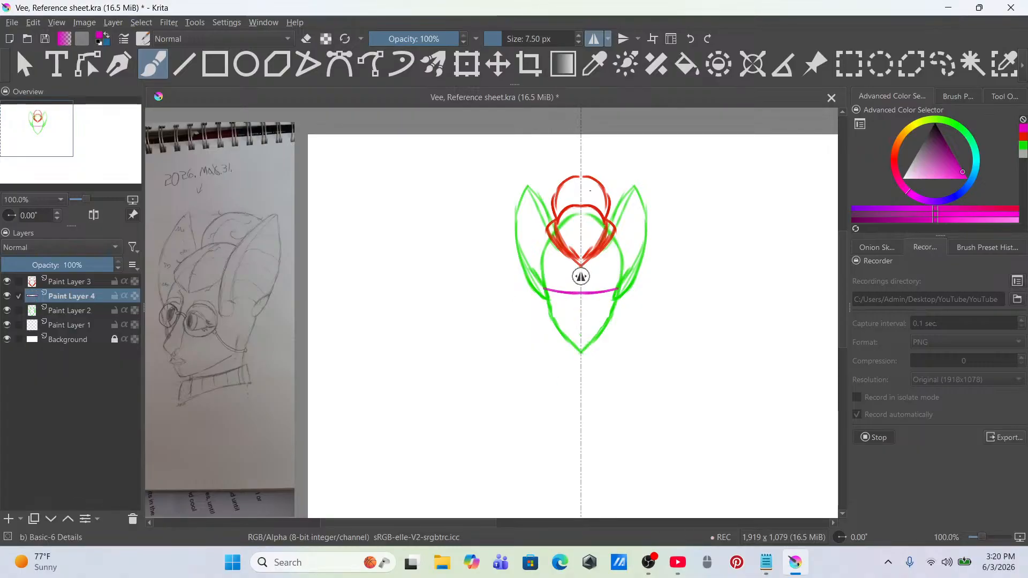
# Step: Draw a vertical magenta guideline down the middle of the face along the mirror axis, from the hairline to the chin
pyautogui.click(608, 41)
pyautogui.click(596, 70)
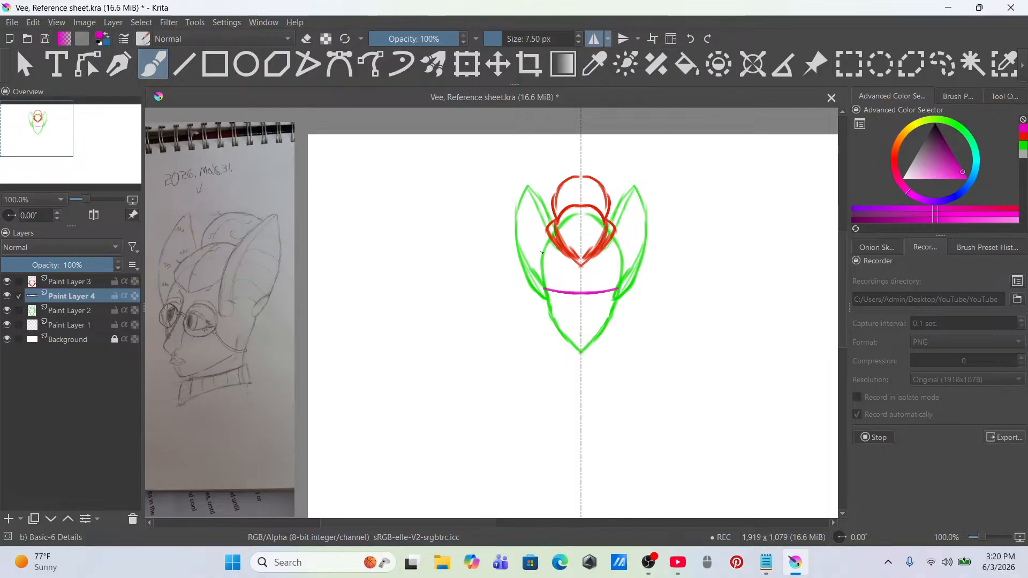
pyautogui.moveTo(581, 257); pyautogui.dragTo(583, 323)
pyautogui.hotkey('ctrl', 'z')
pyautogui.moveTo(584, 283); pyautogui.dragTo(586, 333)
pyautogui.hotkey('ctrl', 'z')
pyautogui.moveTo(581, 286); pyautogui.dragTo(581, 333)
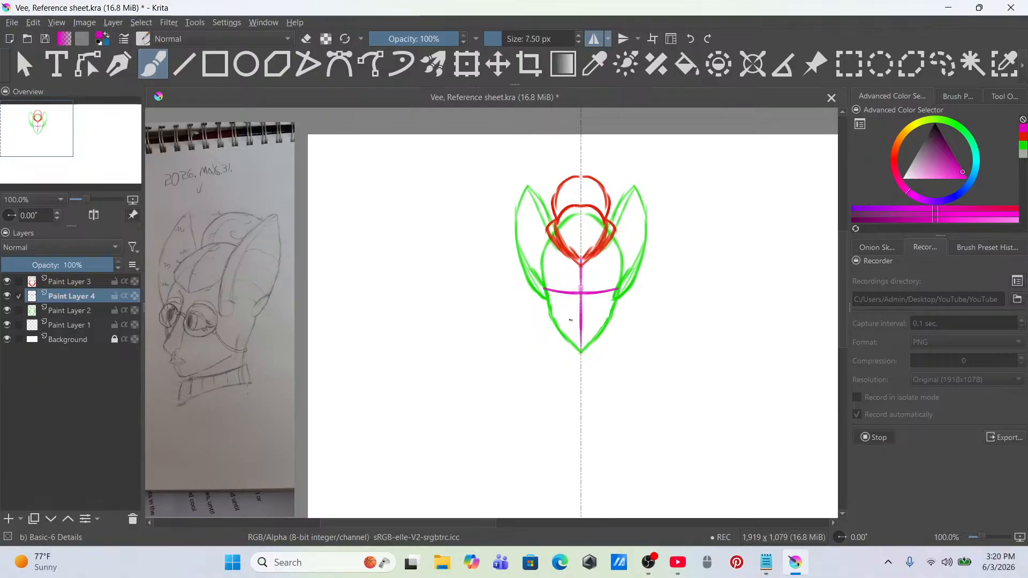
# Step: Try to sketch mirrored round glasses lenses in magenta over the horizontal face guideline, and undo the strokes
pyautogui.moveTo(62, 179)
pyautogui.mouseDown()
pyautogui.moveTo(28, 134)
pyautogui.moveTo(83, 179)
pyautogui.mouseUp()
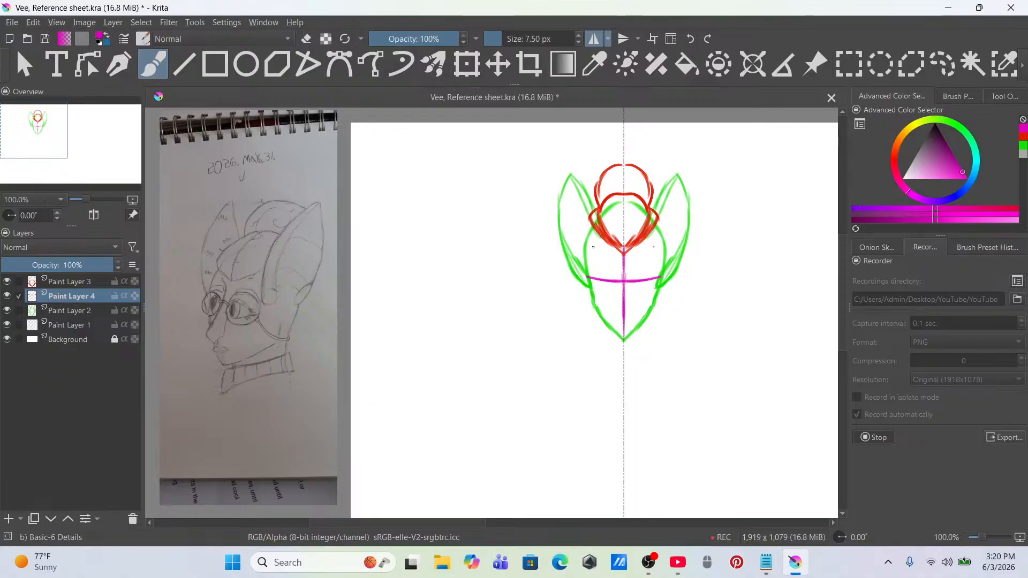
pyautogui.moveTo(589, 276)
pyautogui.mouseDown()
pyautogui.moveTo(588, 251)
pyautogui.moveTo(621, 256)
pyautogui.moveTo(603, 282)
pyautogui.mouseUp()
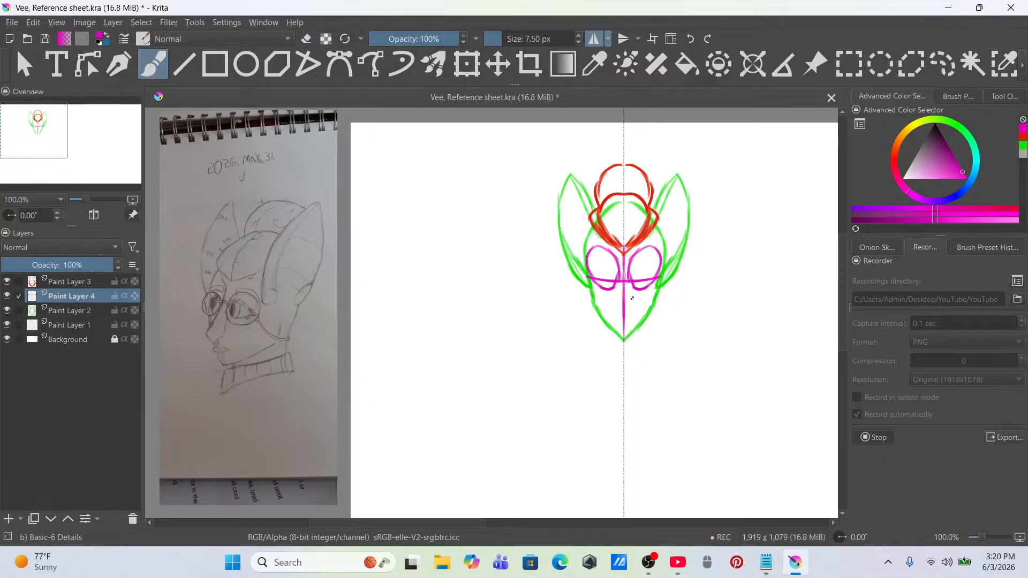
pyautogui.hotkey('ctrl', 'z')
pyautogui.hotkey('ctrl', 'z')
pyautogui.hotkey('ctrl', 'z')
pyautogui.hotkey('ctrl', 'z')
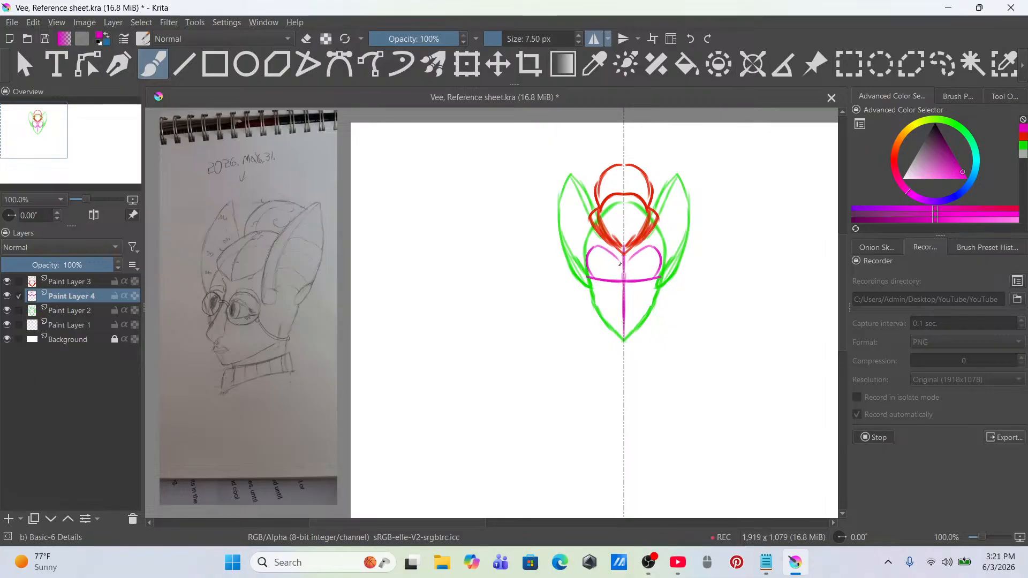
# Step: Stretch the head sketch on Paint Layers 2, 3 and 4 together horizontally with the Transform tool, keeping it centred on the mirror axis
pyautogui.click(19, 281)
pyautogui.click(19, 310)
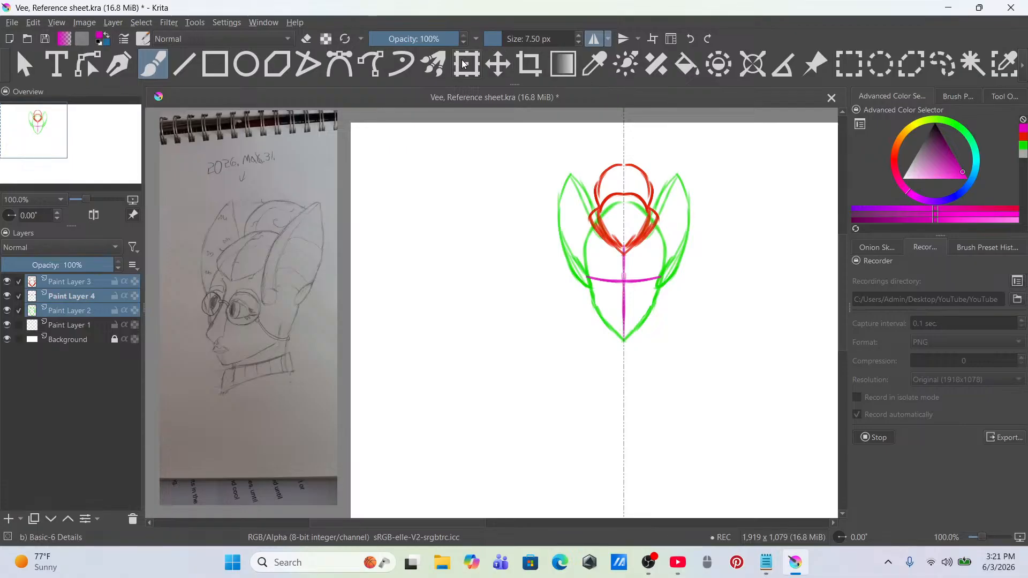
pyautogui.hotkey('ctrl', 't')
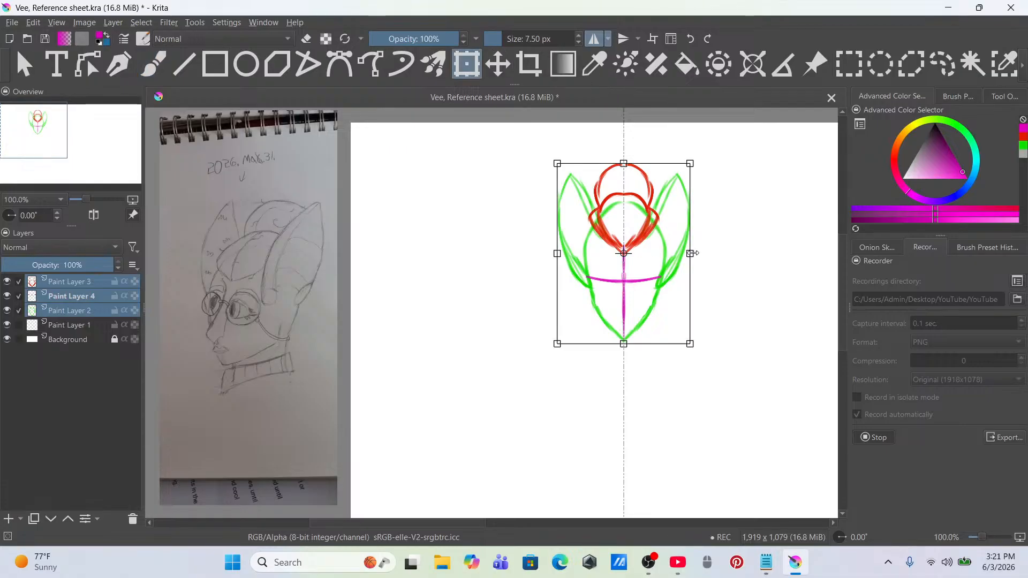
pyautogui.moveTo(692, 255); pyautogui.dragTo(704, 253)
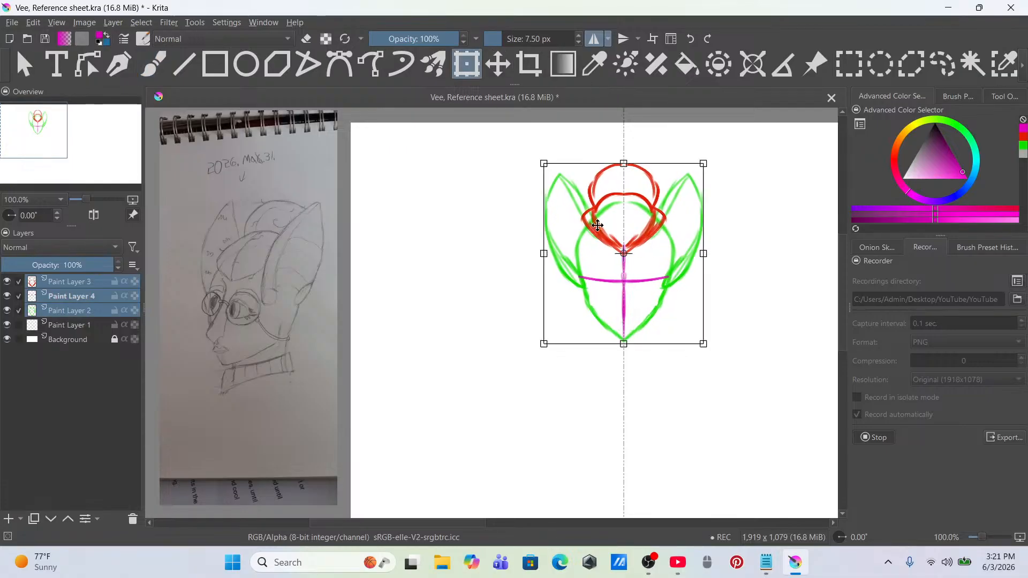
pyautogui.keyDown('ctrl'); pyautogui.scroll(-2, 598, 226); pyautogui.keyUp('ctrl')
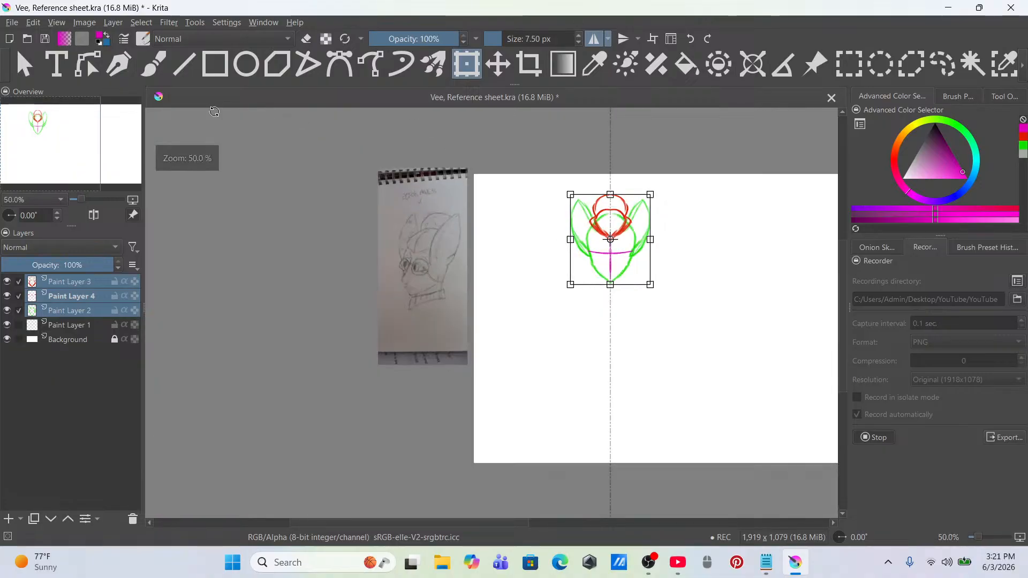
pyautogui.press('b')
pyautogui.keyDown('ctrl'); pyautogui.scroll(4, 615, 305); pyautogui.keyUp('ctrl')
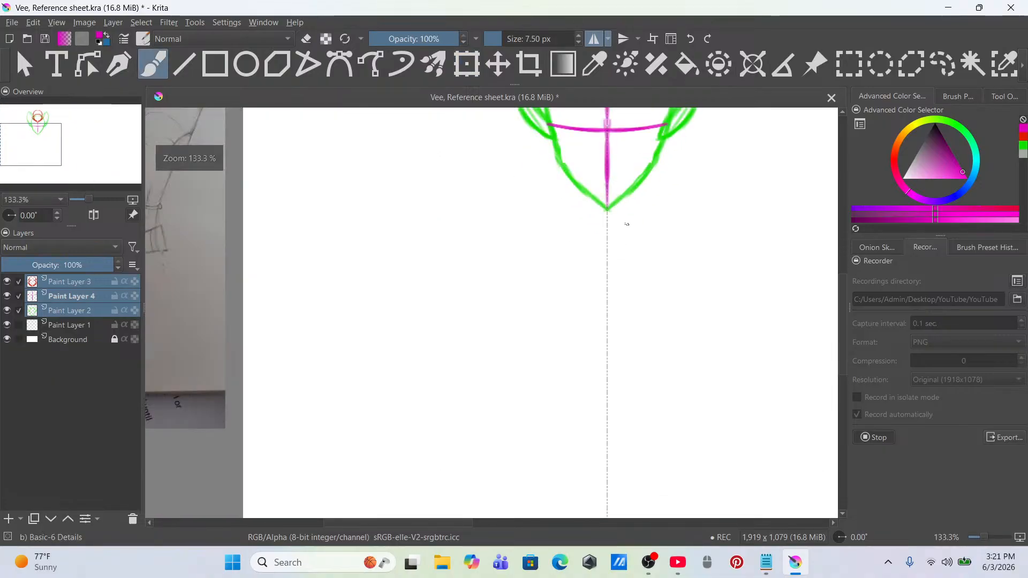
pyautogui.keyDown('ctrl'); pyautogui.scroll(-3, 624, 222); pyautogui.keyUp('ctrl')
pyautogui.scroll(2, 514, 198)
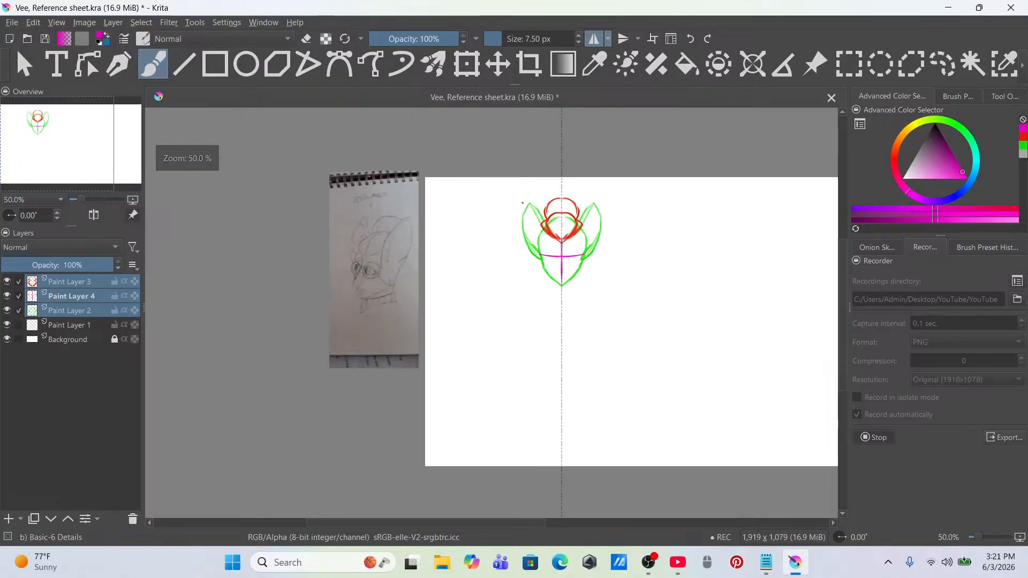
# Step: Scale the whole head sketch down proportionally about its centre and return to the freehand brush
pyautogui.hotkey('ctrl', 't')
pyautogui.scroll(4, 622, 198)
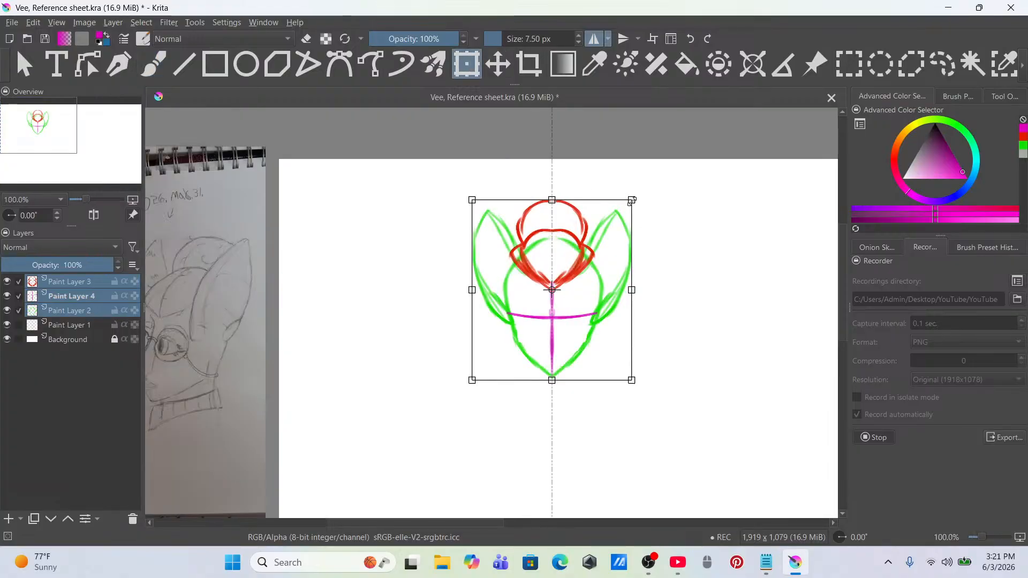
pyautogui.moveTo(632, 200); pyautogui.dragTo(617, 218)
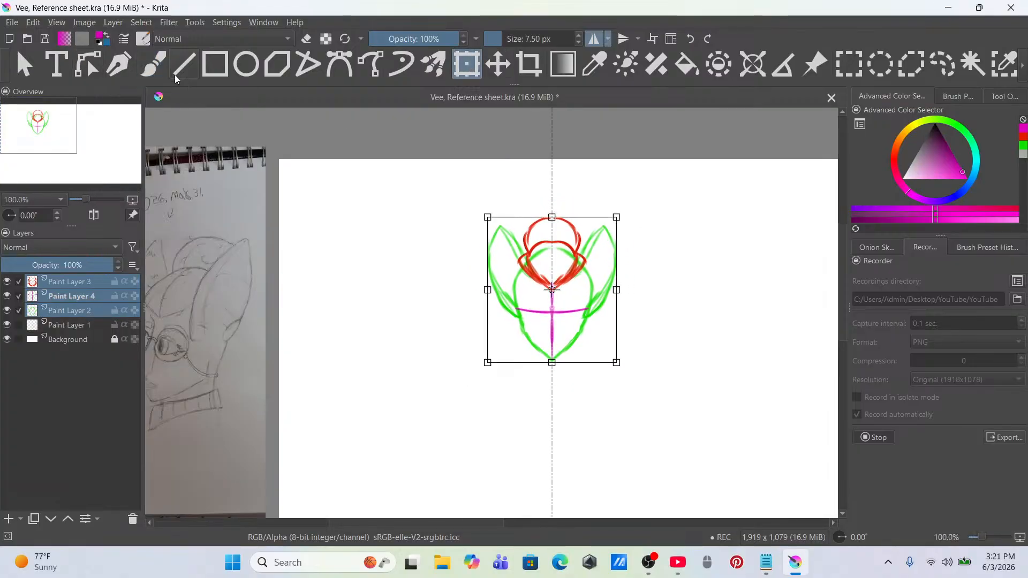
pyautogui.click(153, 64)
pyautogui.scroll(-2, 520, 218)
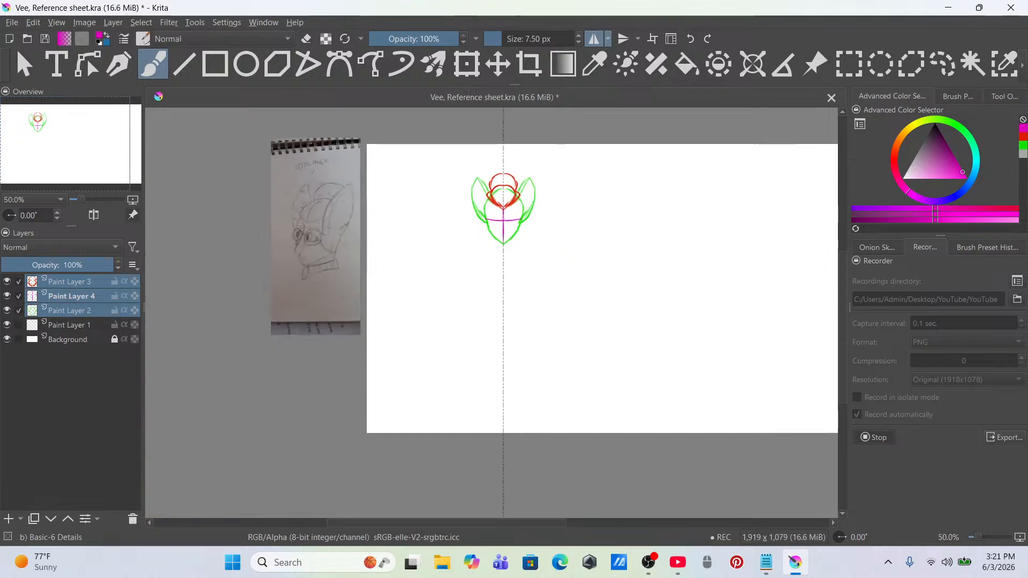
# Step: Add a paint layer directly above Paint Layer 2 and set the brush colour to bright green
pyautogui.click(77, 300)
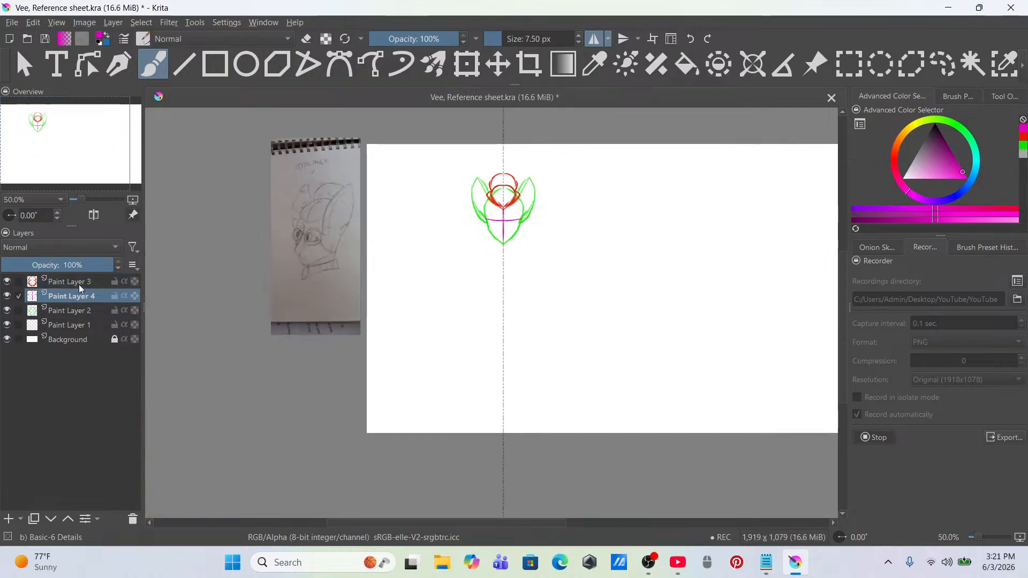
pyautogui.click(79, 284)
pyautogui.click(79, 313)
pyautogui.press('Insert')
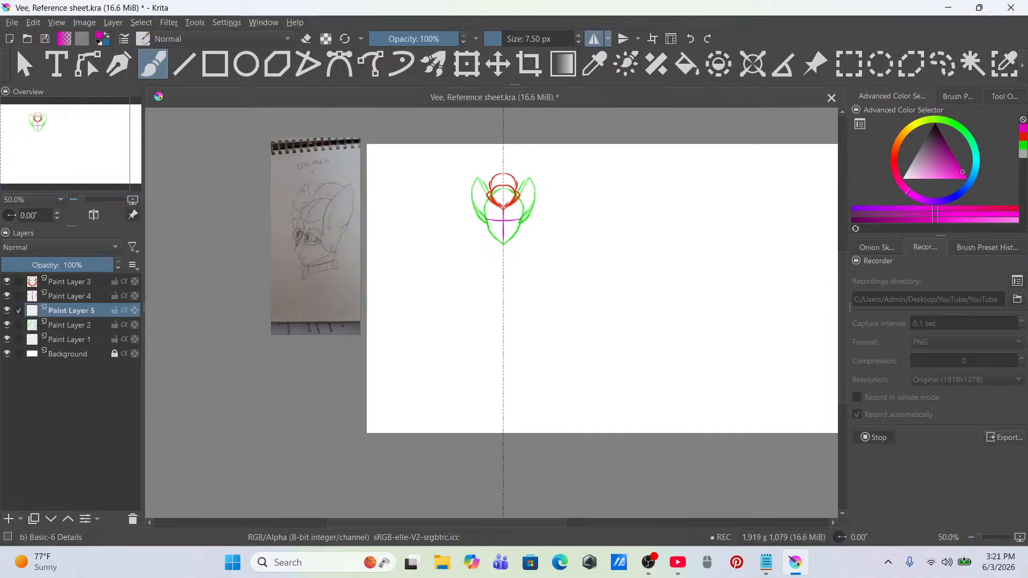
pyautogui.click(959, 127)
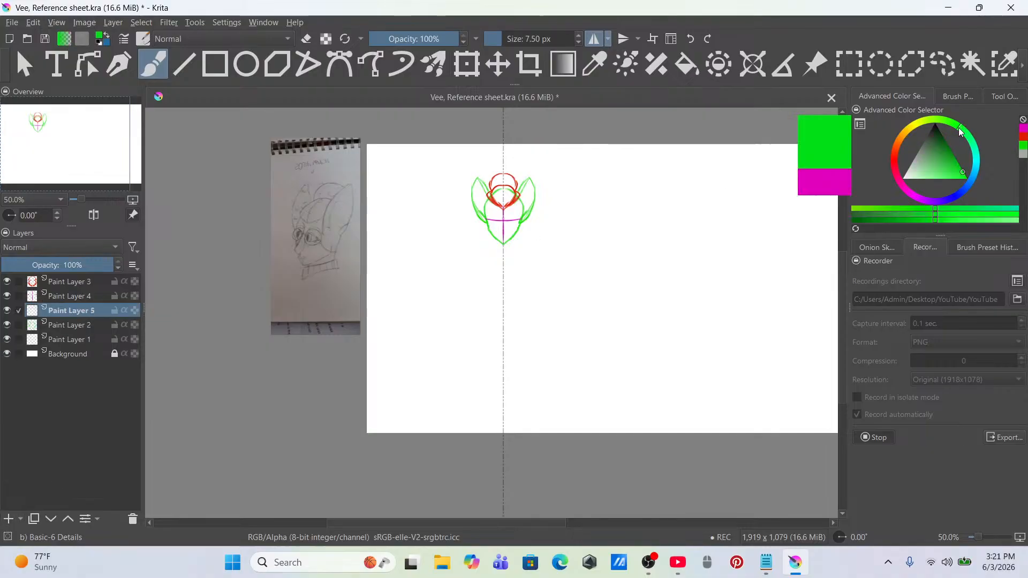
# Step: Sketch a mirrored neck, sloping shoulders and arms spread outward below the head in green
pyautogui.scroll(1, 512, 271)
pyautogui.moveTo(590, 285); pyautogui.dragTo(613, 194)
pyautogui.scroll(1, 587, 216)
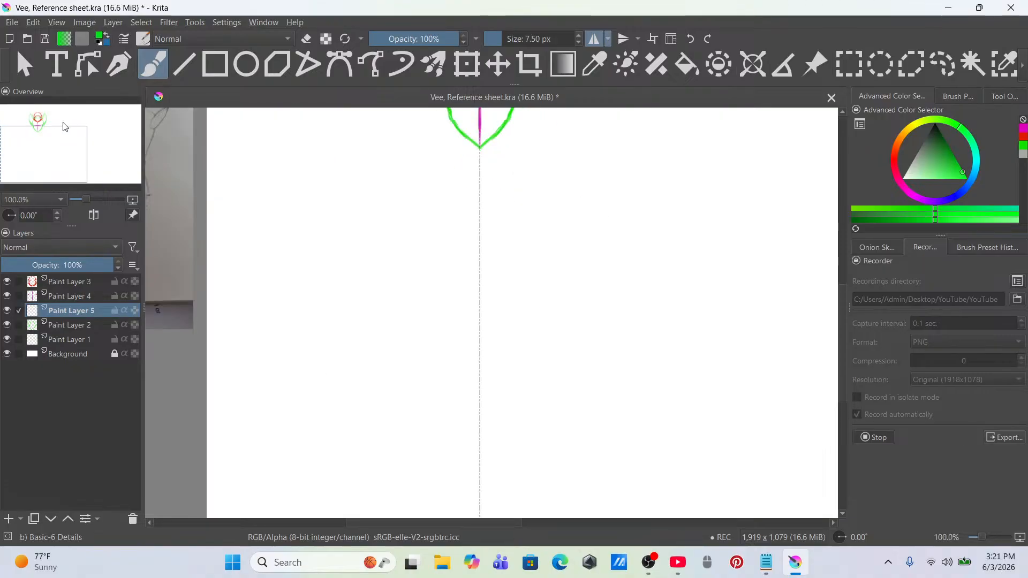
pyautogui.moveTo(82, 161); pyautogui.dragTo(93, 145)
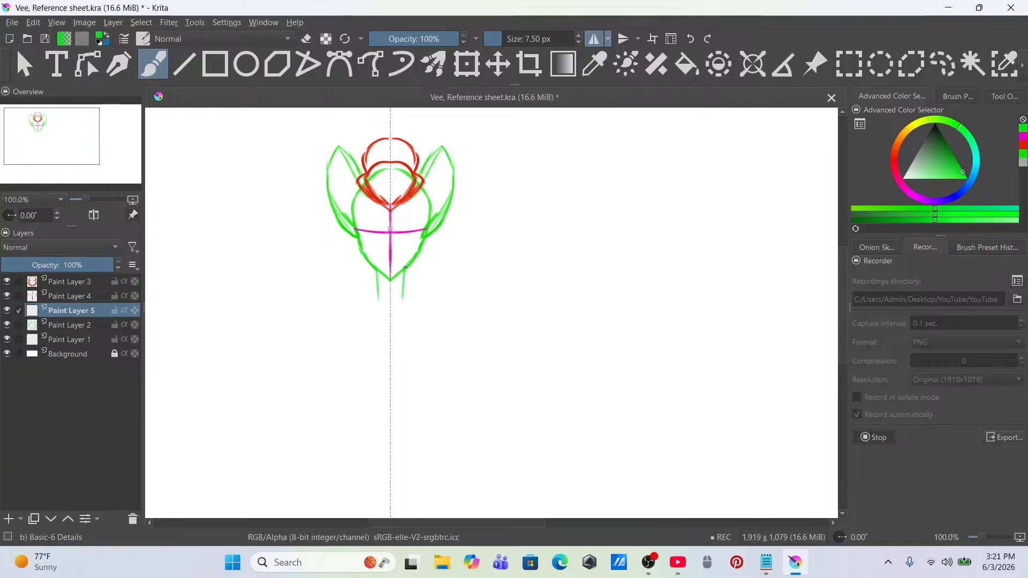
pyautogui.moveTo(406, 268)
pyautogui.mouseDown()
pyautogui.moveTo(402, 311)
pyautogui.moveTo(401, 302)
pyautogui.mouseUp()
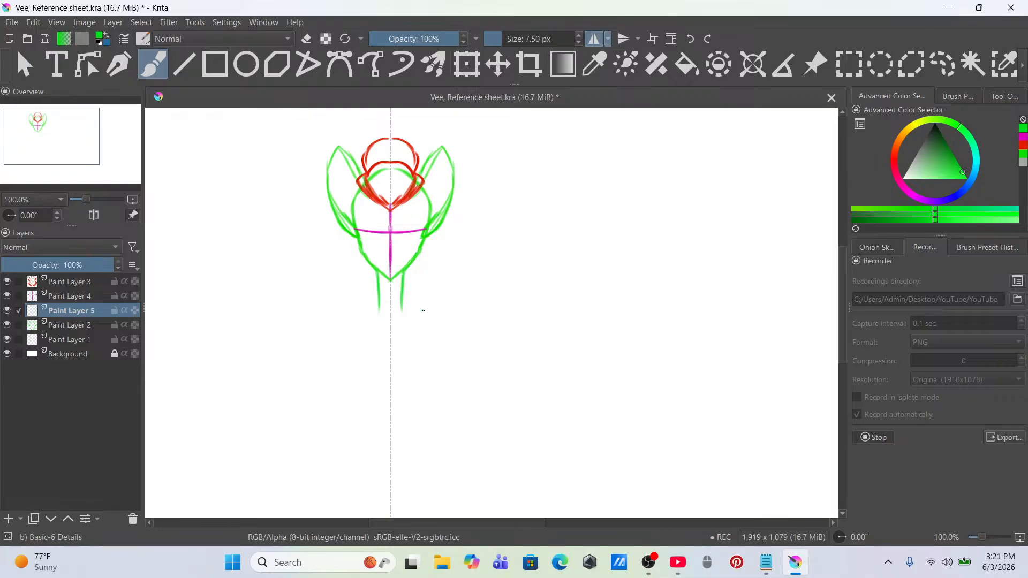
pyautogui.moveTo(420, 312); pyautogui.dragTo(458, 320)
pyautogui.moveTo(78, 140); pyautogui.dragTo(76, 156)
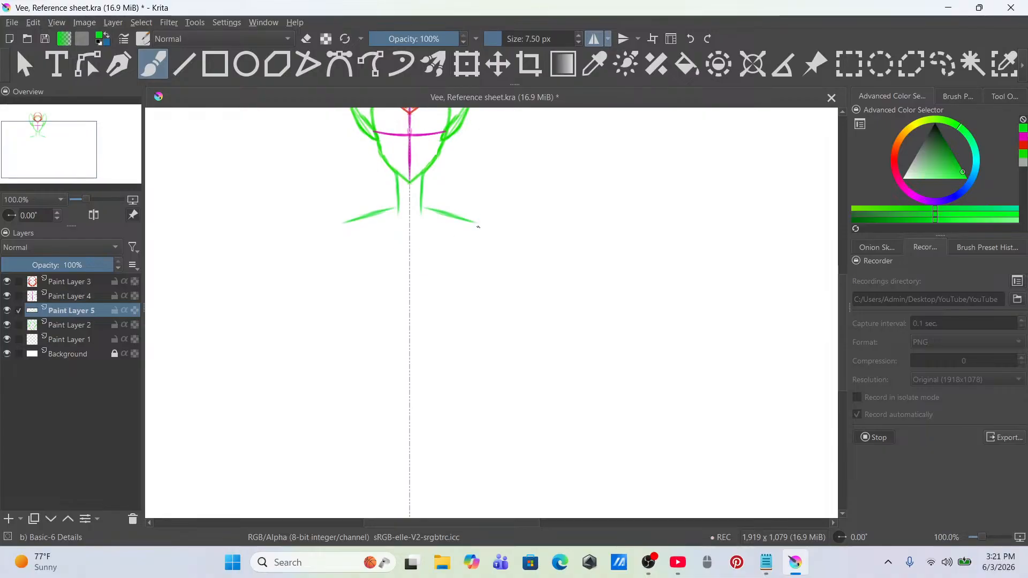
pyautogui.moveTo(484, 239)
pyautogui.mouseDown()
pyautogui.moveTo(522, 298)
pyautogui.moveTo(604, 335)
pyautogui.mouseUp()
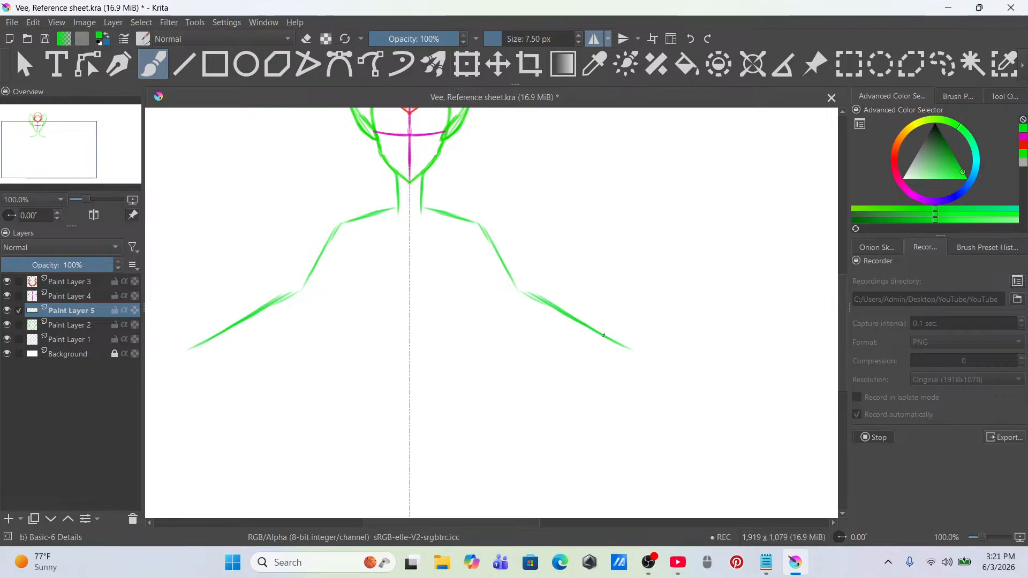
# Step: Scale the whole figure down proportionally with all paint layers selected and move it up toward the canvas's upper edge
pyautogui.moveTo(85, 135); pyautogui.dragTo(70, 161)
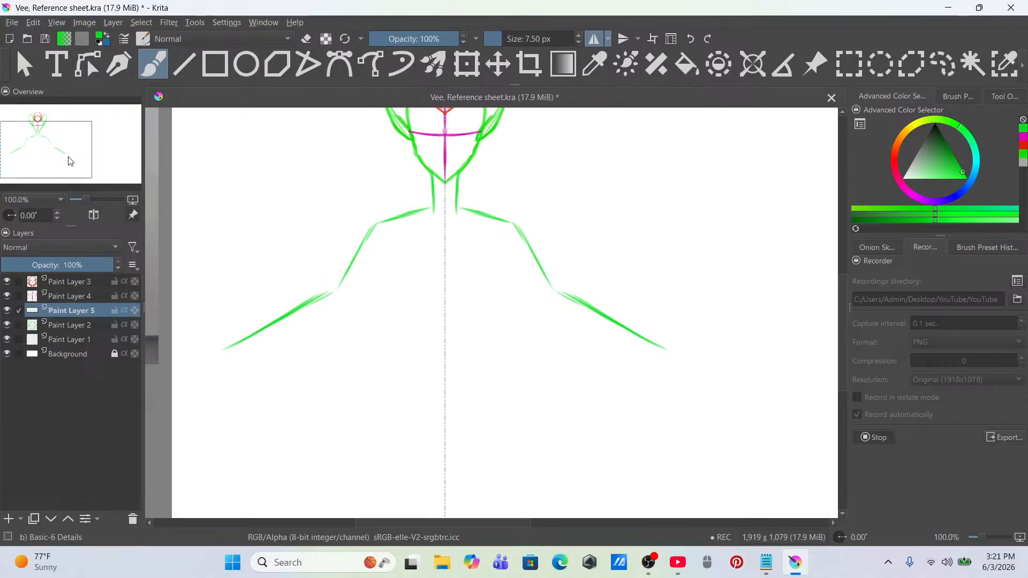
pyautogui.click(131, 202)
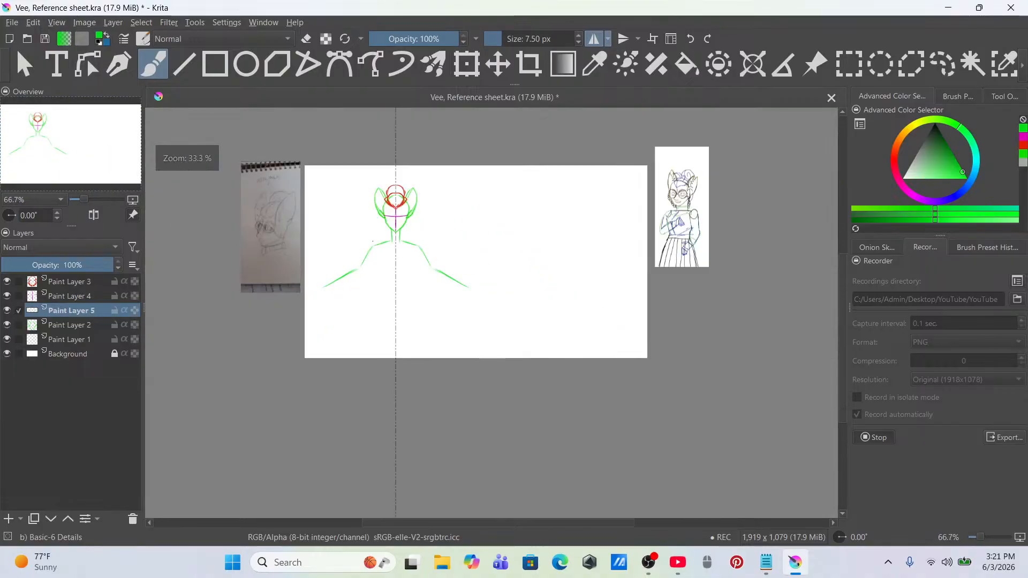
pyautogui.moveTo(477, 285); pyautogui.dragTo(491, 234)
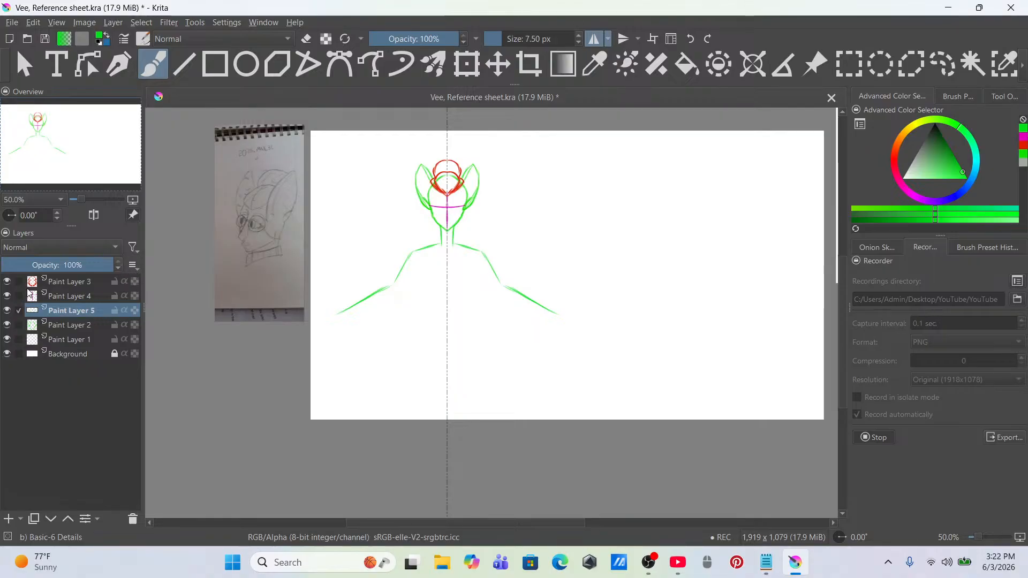
pyautogui.moveTo(20, 281); pyautogui.dragTo(20, 339)
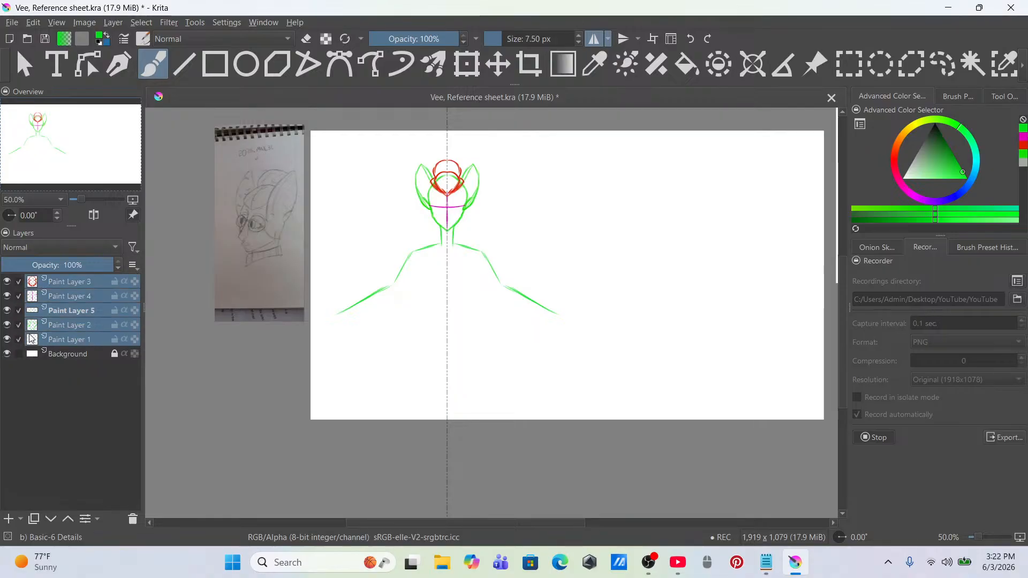
pyautogui.click(466, 66)
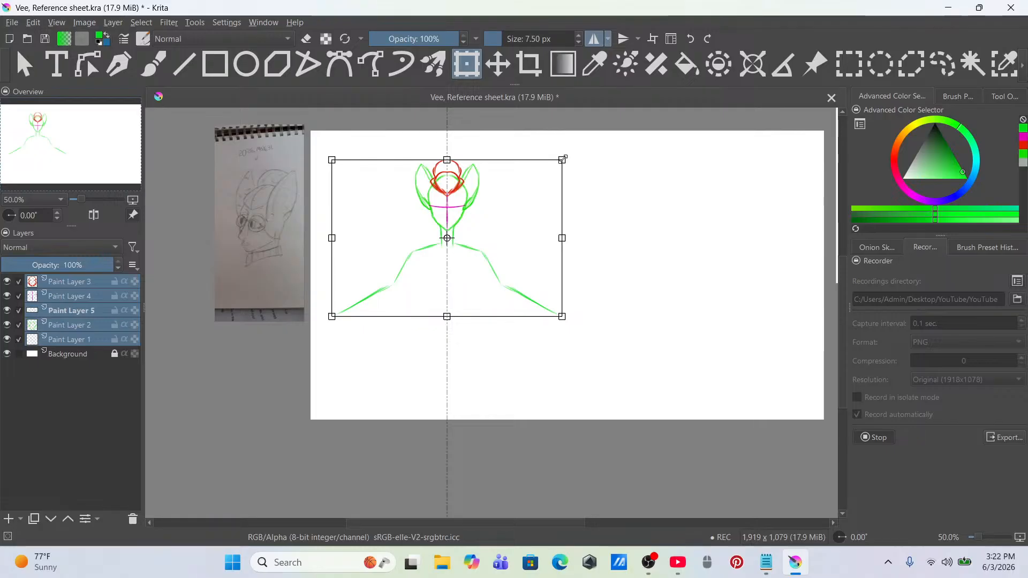
pyautogui.moveTo(562, 160); pyautogui.dragTo(536, 167)
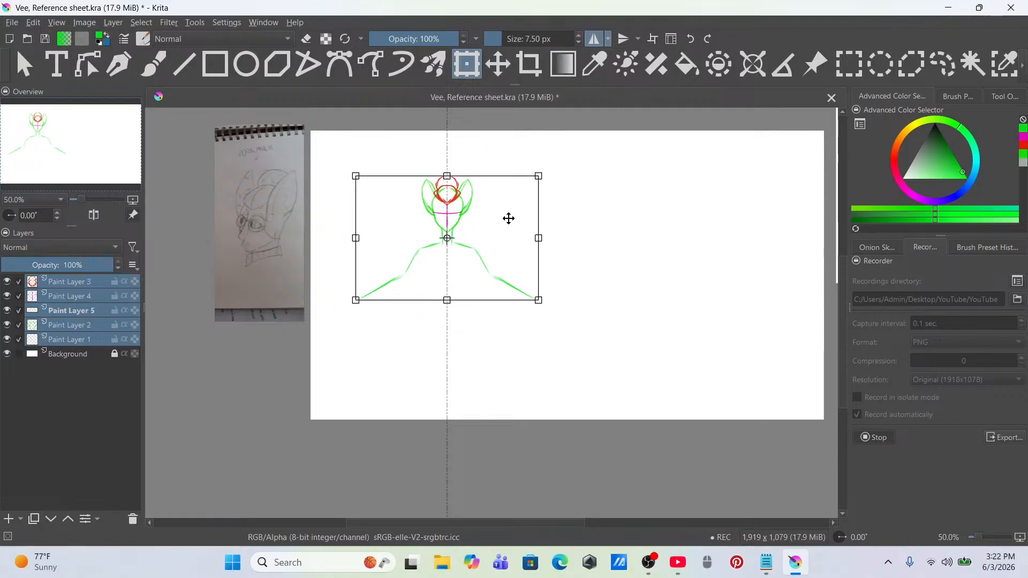
pyautogui.moveTo(506, 218); pyautogui.dragTo(504, 209)
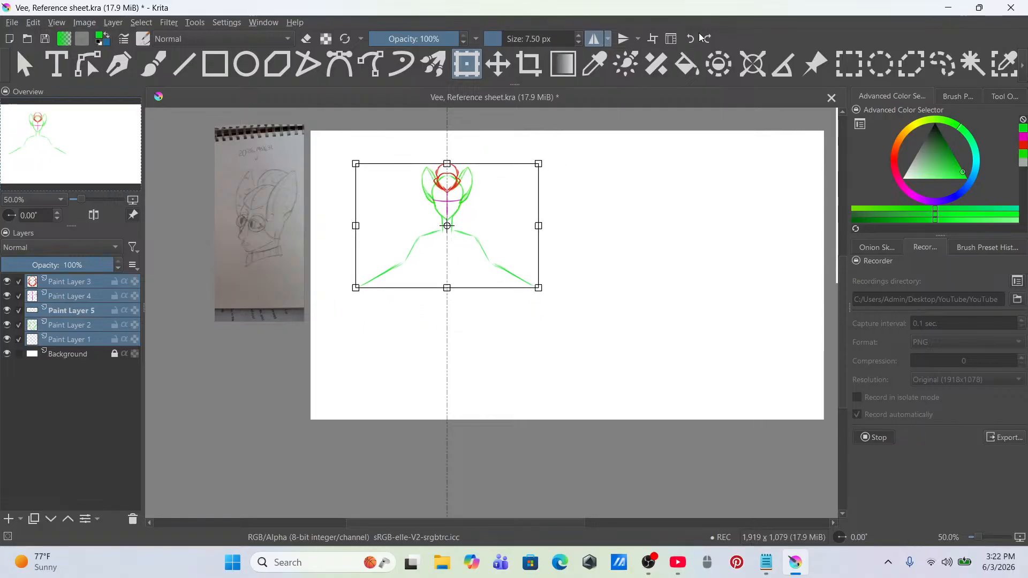
pyautogui.hotkey('ctrl', 'z')
pyautogui.moveTo(496, 227); pyautogui.dragTo(499, 197)
pyautogui.click(152, 63)
pyautogui.scroll(2, 443, 257)
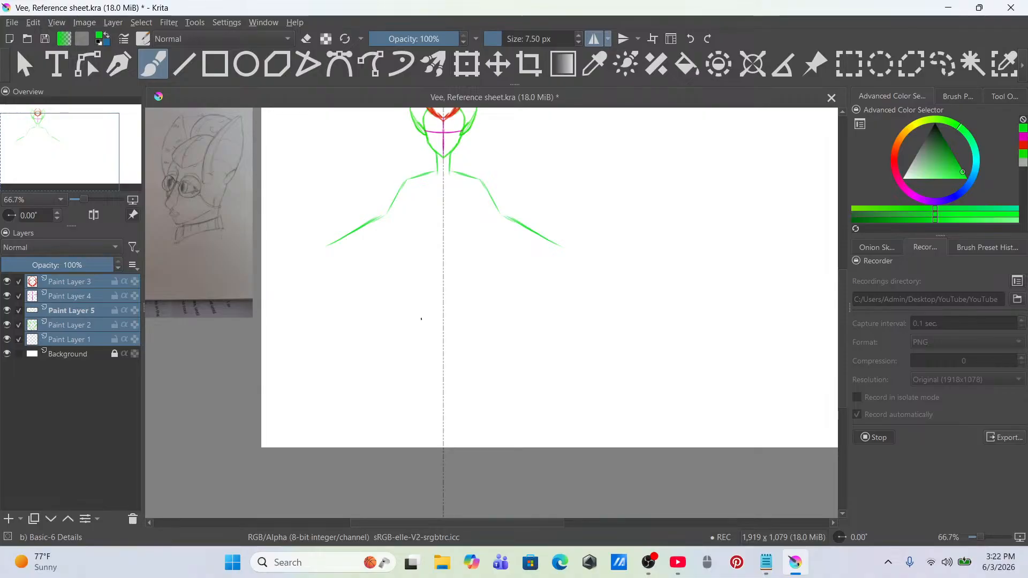
# Step: Sketch a horizontal waist line in green with mirrored curved torso sides above it and flaring hip lines below
pyautogui.moveTo(420, 250); pyautogui.dragTo(441, 250)
pyautogui.moveTo(476, 255); pyautogui.dragTo(491, 261)
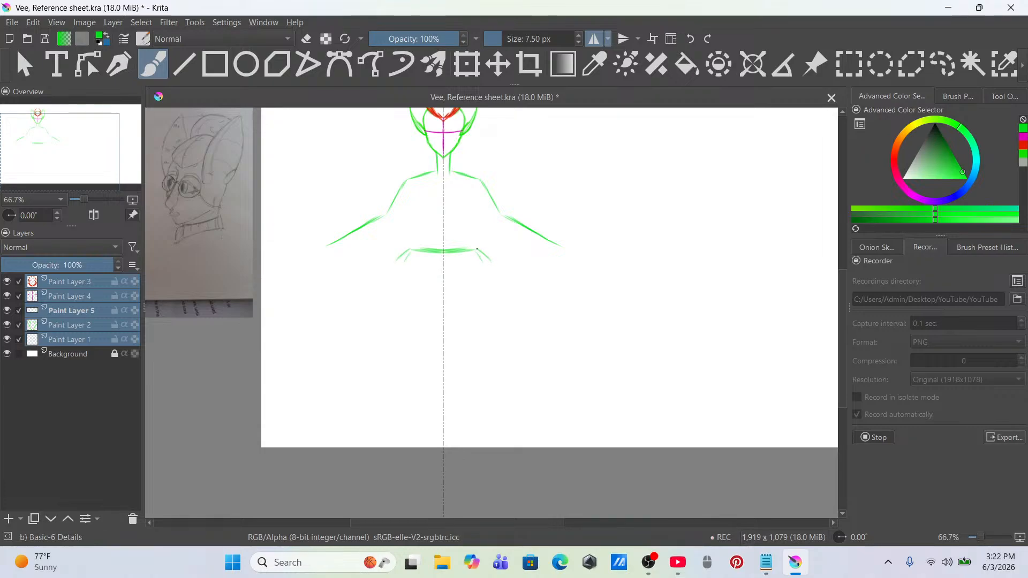
pyautogui.hotkey('ctrl', 'z')
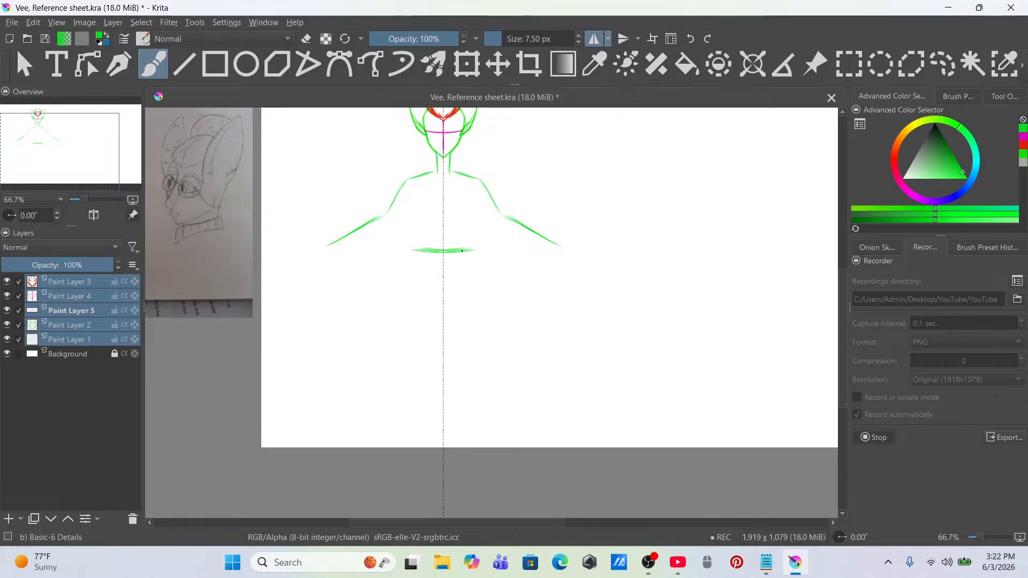
pyautogui.moveTo(472, 187); pyautogui.dragTo(461, 255)
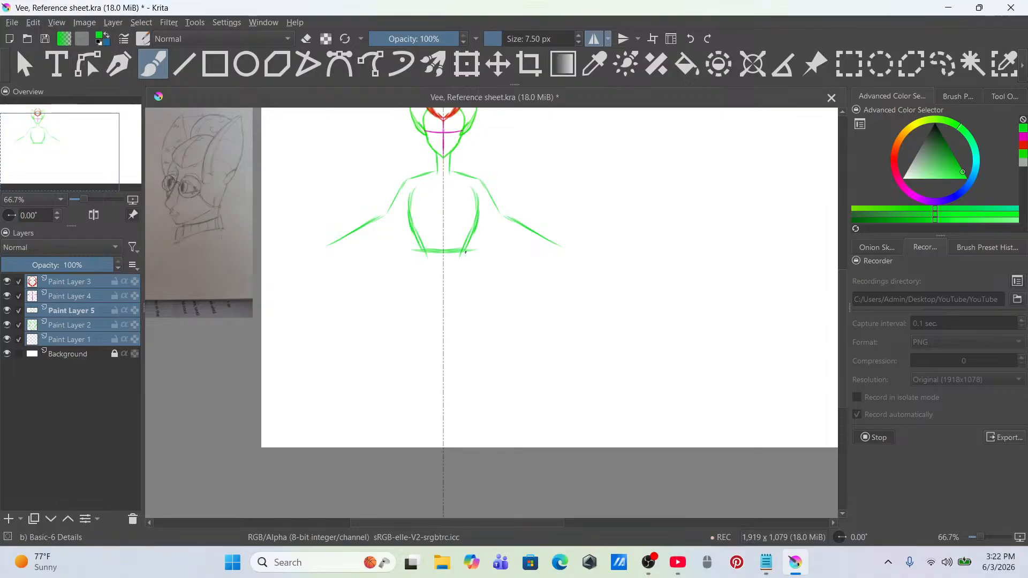
pyautogui.moveTo(467, 257); pyautogui.dragTo(469, 278)
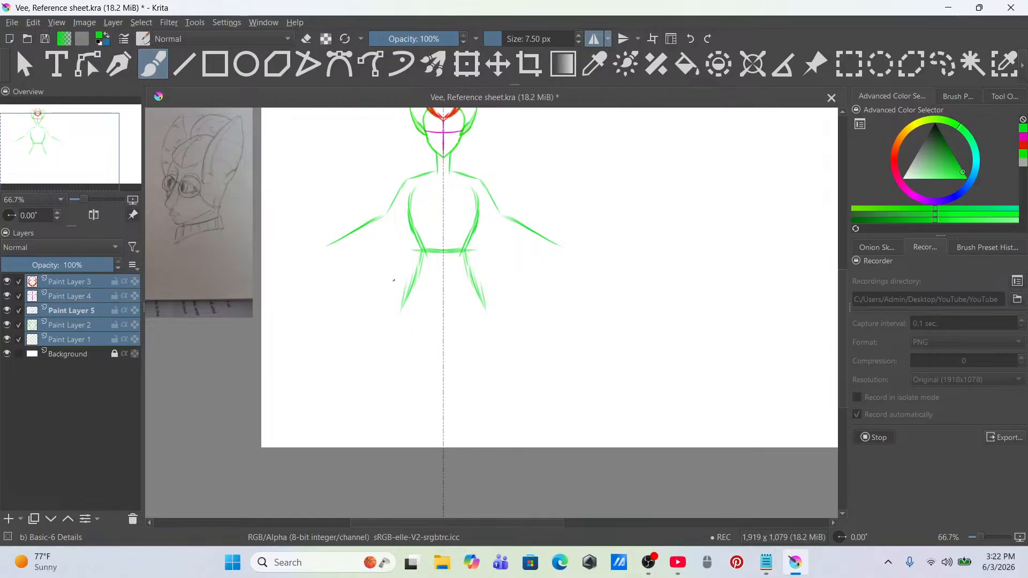
# Step: Select only Paint Layer 5 and scale its neck, arms and torso sketch down slightly in proportion beneath the head
pyautogui.scroll(-3, 394, 281)
pyautogui.moveTo(418, 243); pyautogui.dragTo(441, 266)
pyautogui.scroll(1, 440, 266)
pyautogui.scroll(3, 440, 265)
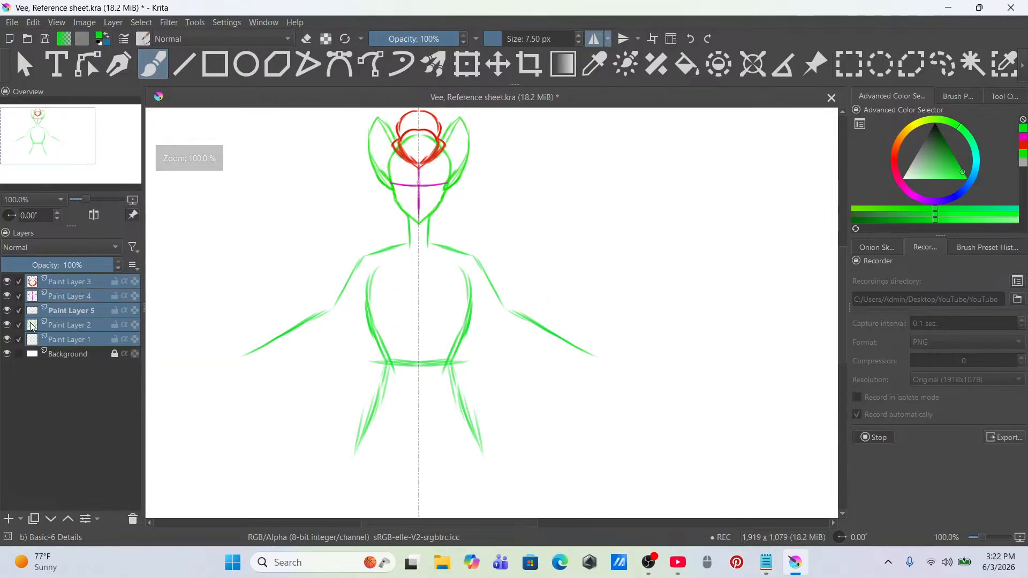
pyautogui.click(19, 324)
pyautogui.click(19, 311)
pyautogui.click(18, 296)
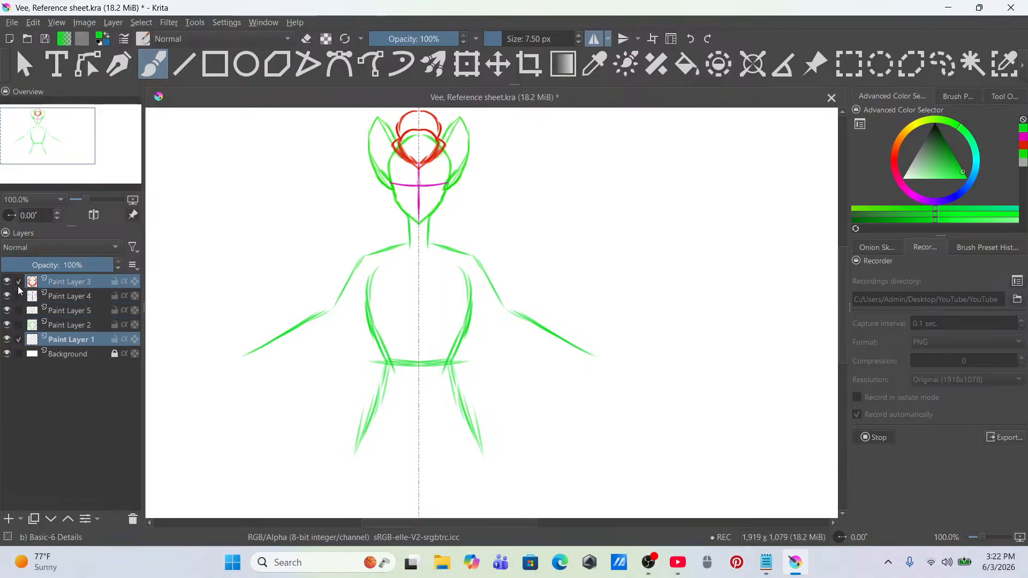
pyautogui.click(18, 282)
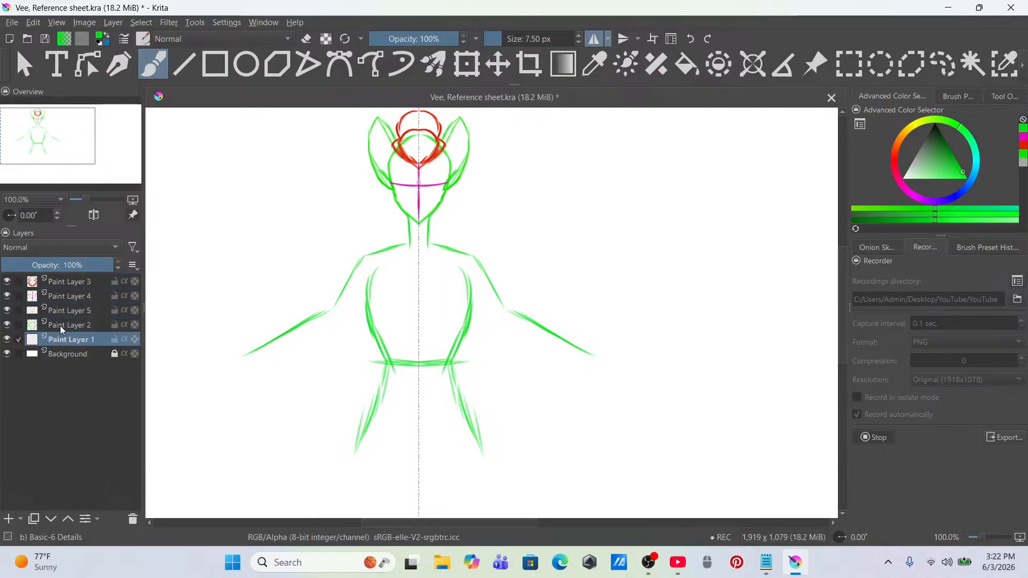
pyautogui.click(65, 309)
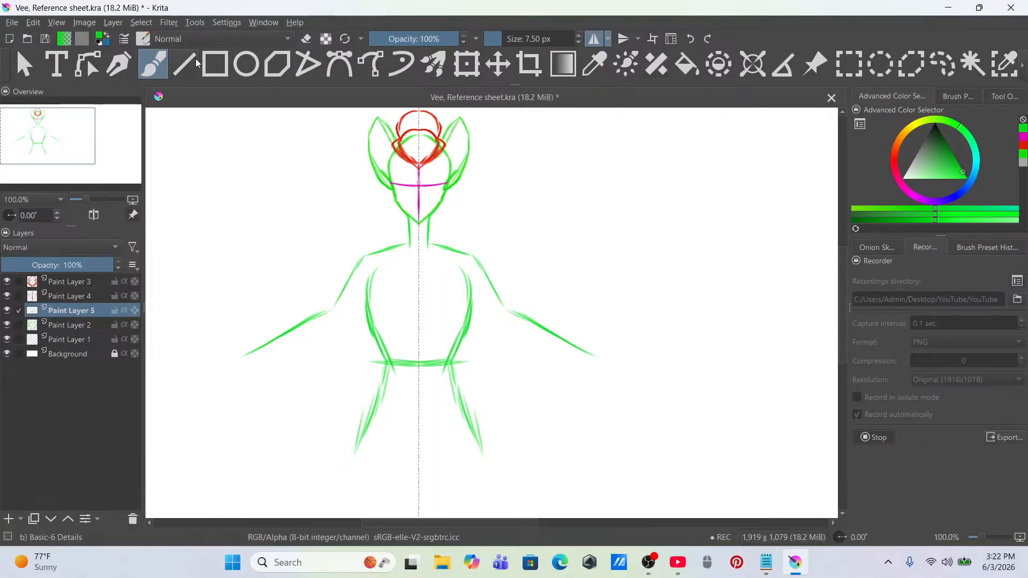
pyautogui.click(476, 59)
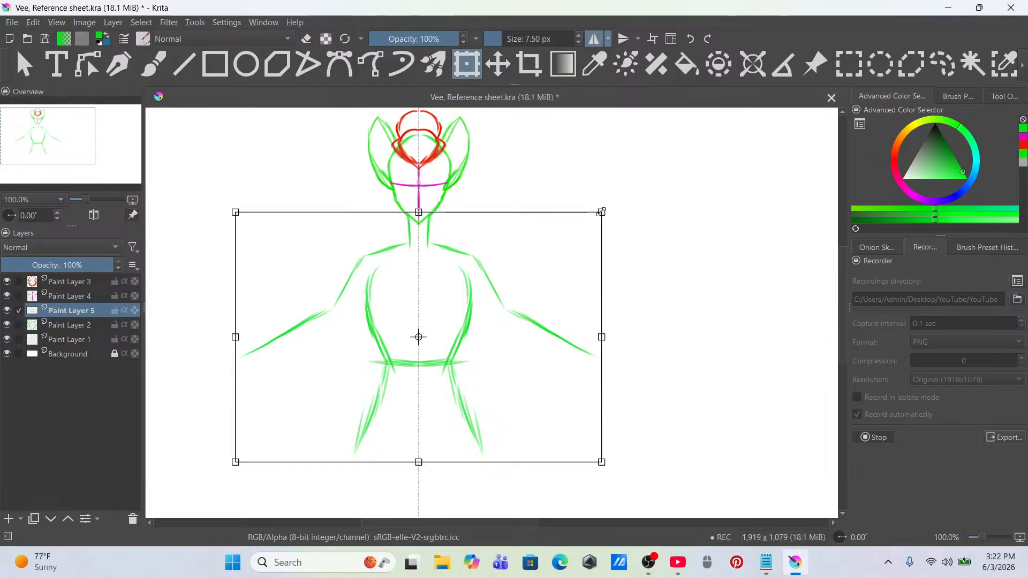
pyautogui.moveTo(601, 212); pyautogui.dragTo(584, 220)
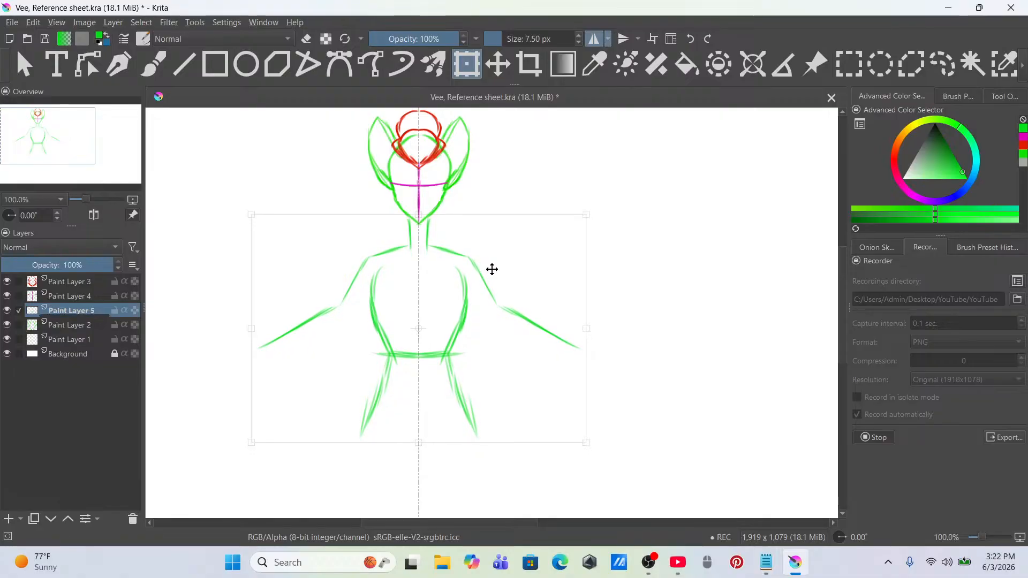
pyautogui.scroll(-2, 514, 246)
pyautogui.scroll(1, 518, 248)
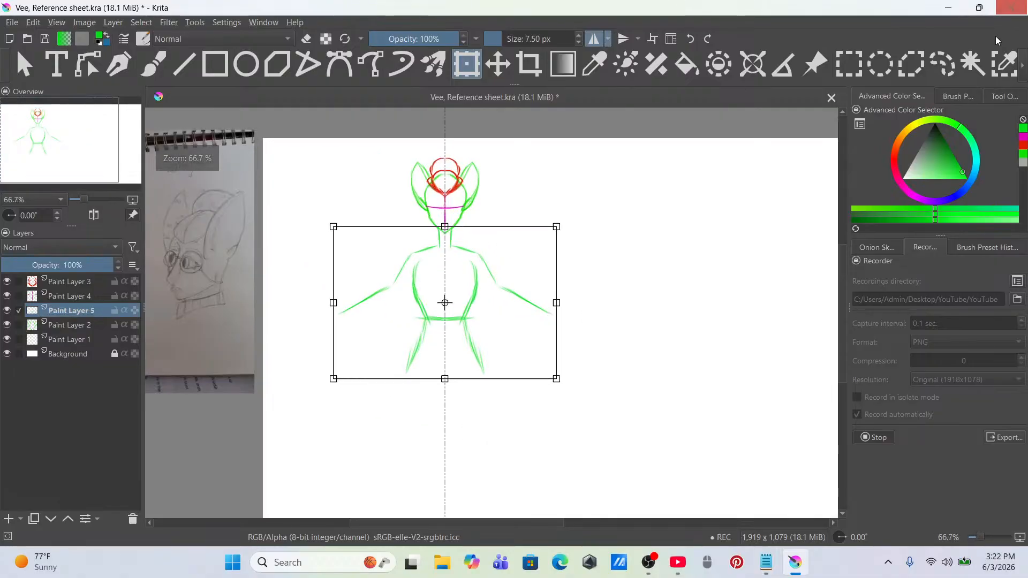
# Step: Erase both neck lines and the inner ends of the shoulder lines with the Eraser Small brush preset
pyautogui.click(943, 64)
pyautogui.scroll(2, 385, 207)
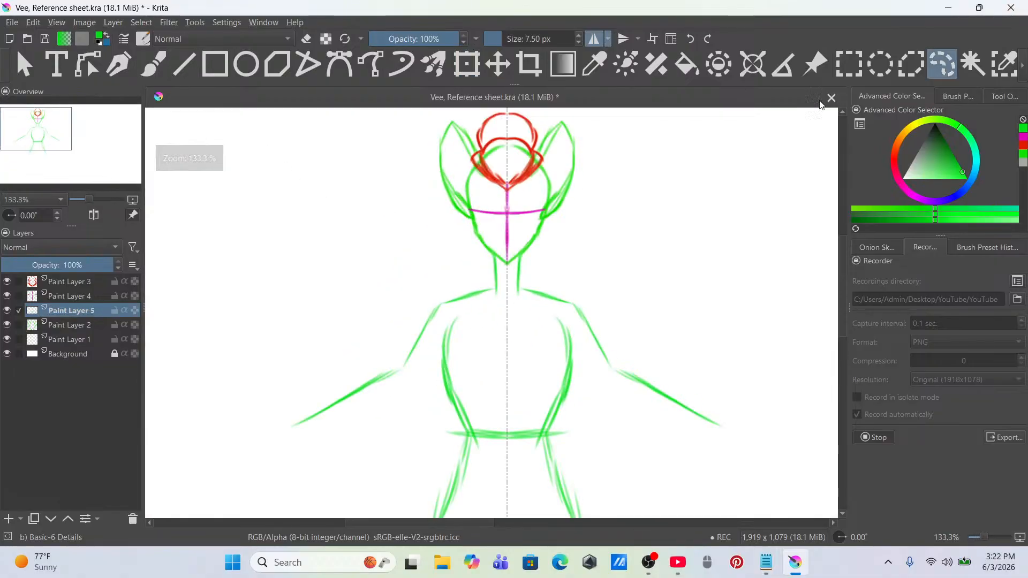
pyautogui.click(958, 97)
pyautogui.click(895, 147)
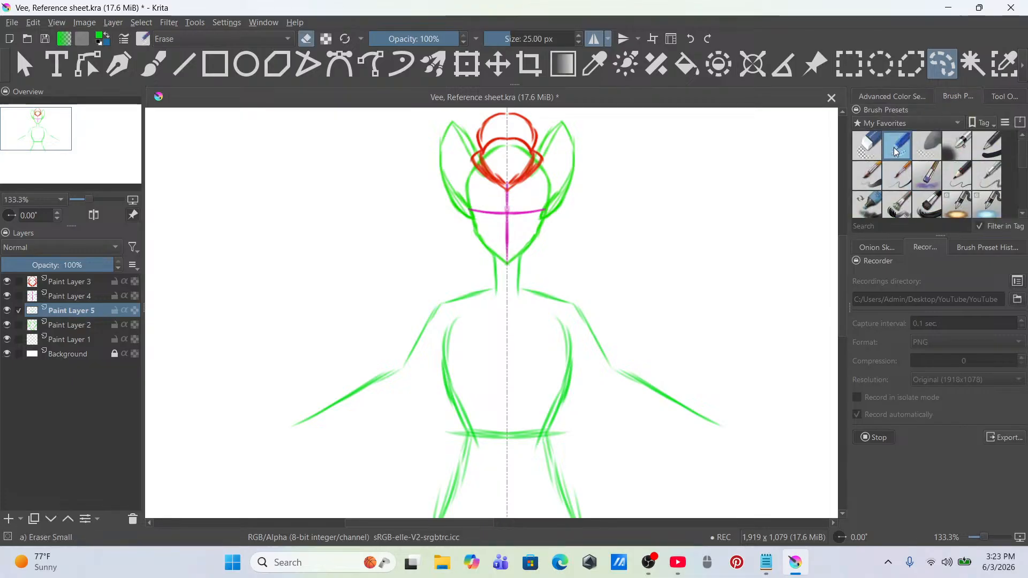
pyautogui.scroll(3, 561, 278)
pyautogui.press('b')
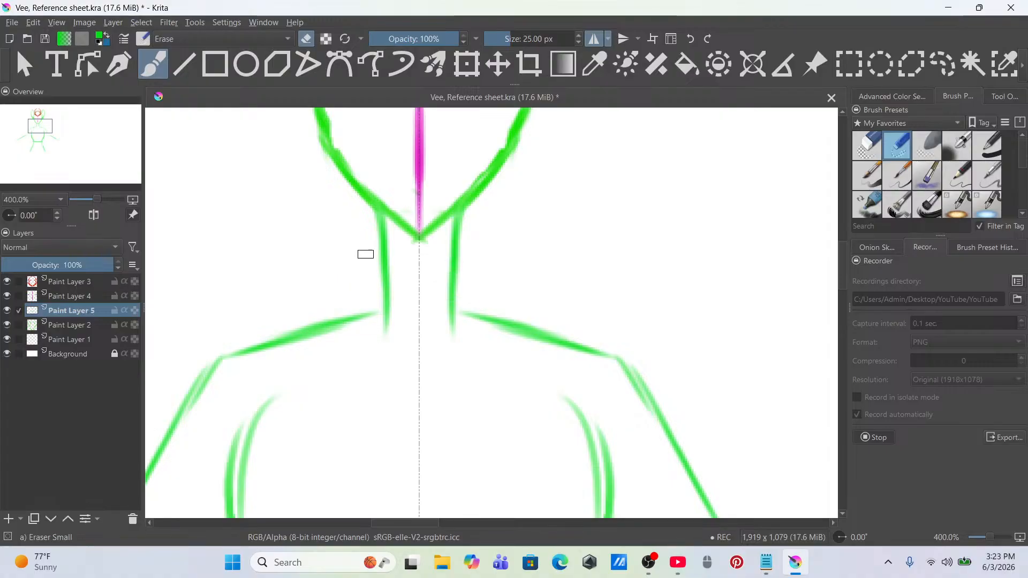
pyautogui.moveTo(365, 254)
pyautogui.mouseDown()
pyautogui.moveTo(397, 300)
pyautogui.moveTo(395, 350)
pyautogui.moveTo(389, 262)
pyautogui.moveTo(358, 216)
pyautogui.moveTo(387, 248)
pyautogui.mouseUp()
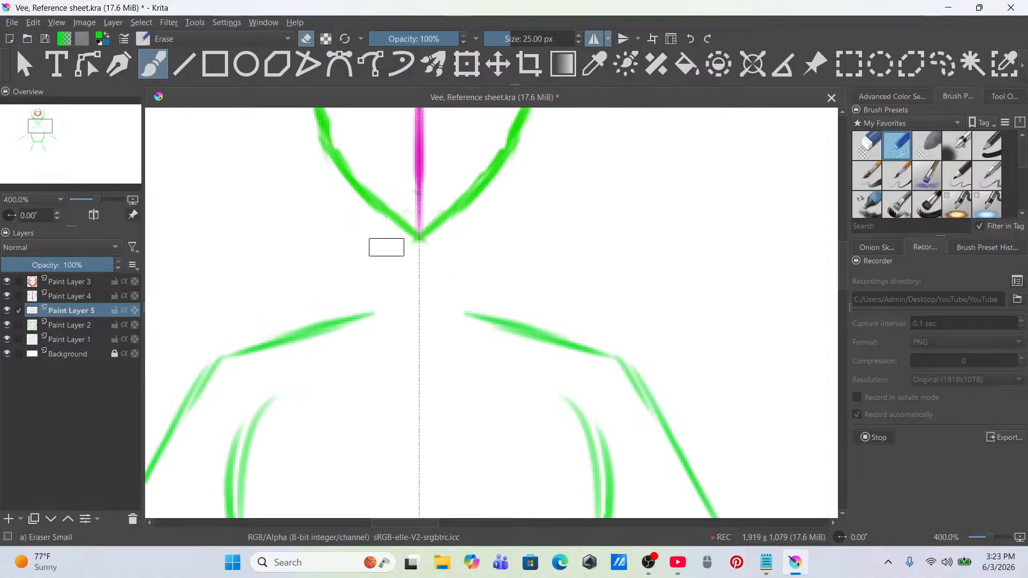
pyautogui.moveTo(436, 289)
pyautogui.mouseDown()
pyautogui.moveTo(469, 336)
pyautogui.moveTo(493, 324)
pyautogui.mouseUp()
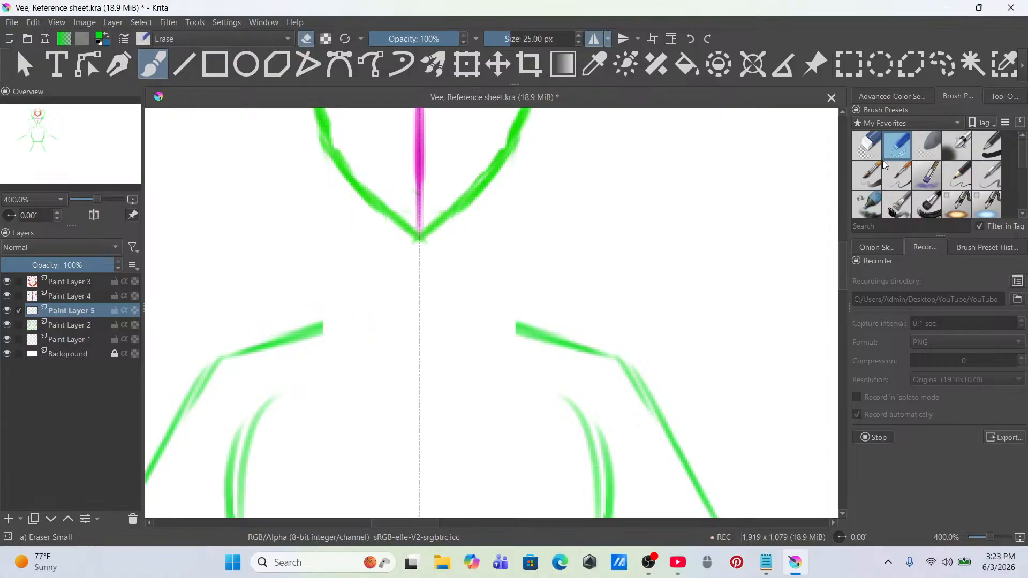
# Step: Redraw a wider mirrored neck in green with the Basic-6 Details brush, curving from the jaw into the shoulders
pyautogui.click(896, 175)
pyautogui.moveTo(482, 199)
pyautogui.mouseDown()
pyautogui.moveTo(494, 241)
pyautogui.moveTo(483, 222)
pyautogui.moveTo(492, 266)
pyautogui.moveTo(539, 348)
pyautogui.moveTo(492, 296)
pyautogui.moveTo(562, 327)
pyautogui.mouseUp()
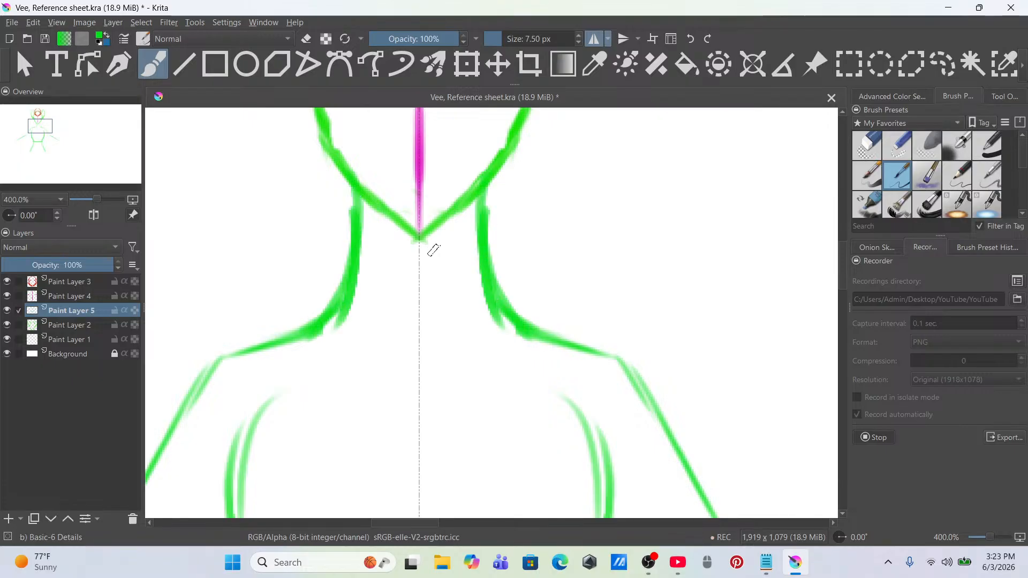
pyautogui.scroll(-8, 429, 248)
pyautogui.moveTo(461, 252); pyautogui.dragTo(497, 203)
pyautogui.scroll(2, 505, 225)
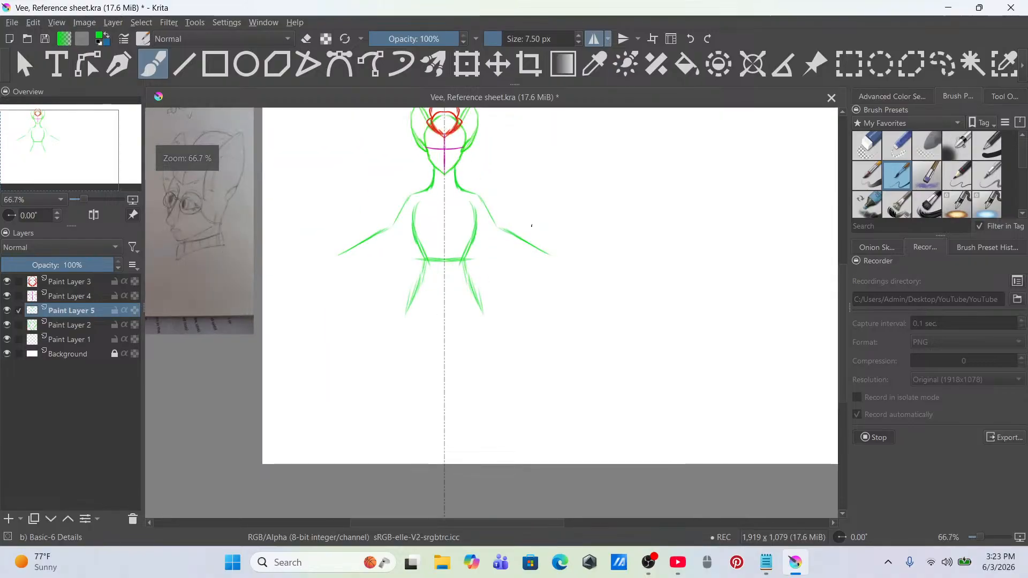
pyautogui.moveTo(532, 245)
pyautogui.mouseDown()
pyautogui.moveTo(534, 300)
pyautogui.moveTo(547, 242)
pyautogui.mouseUp()
pyautogui.scroll(2, 537, 252)
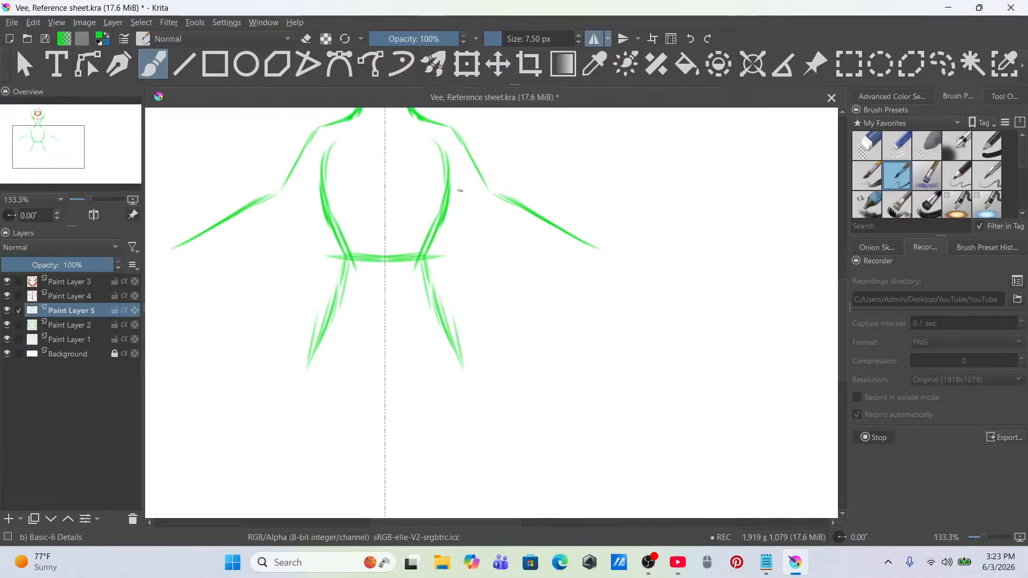
pyautogui.moveTo(448, 208); pyautogui.dragTo(469, 231)
pyautogui.moveTo(597, 248); pyautogui.dragTo(590, 262)
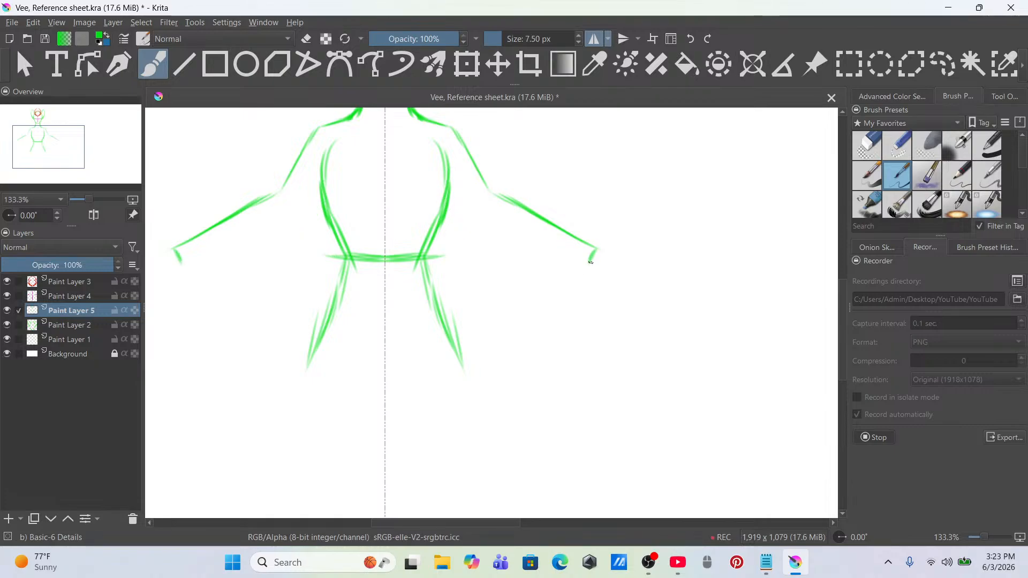
pyautogui.hotkey('ctrl', 'z')
pyautogui.moveTo(480, 210); pyautogui.dragTo(534, 242)
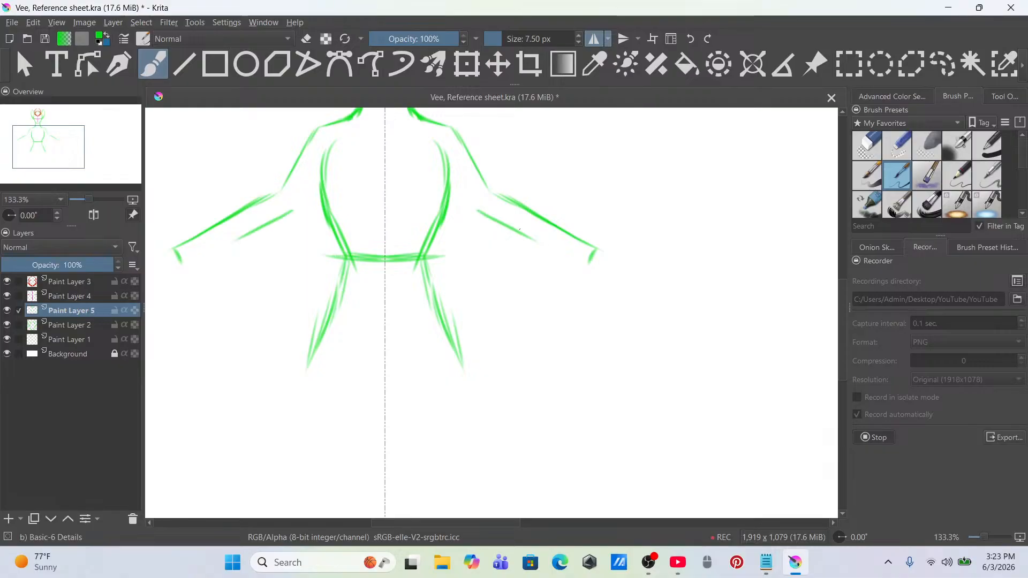
pyautogui.hotkey('ctrl', 'z')
pyautogui.moveTo(473, 211); pyautogui.dragTo(578, 264)
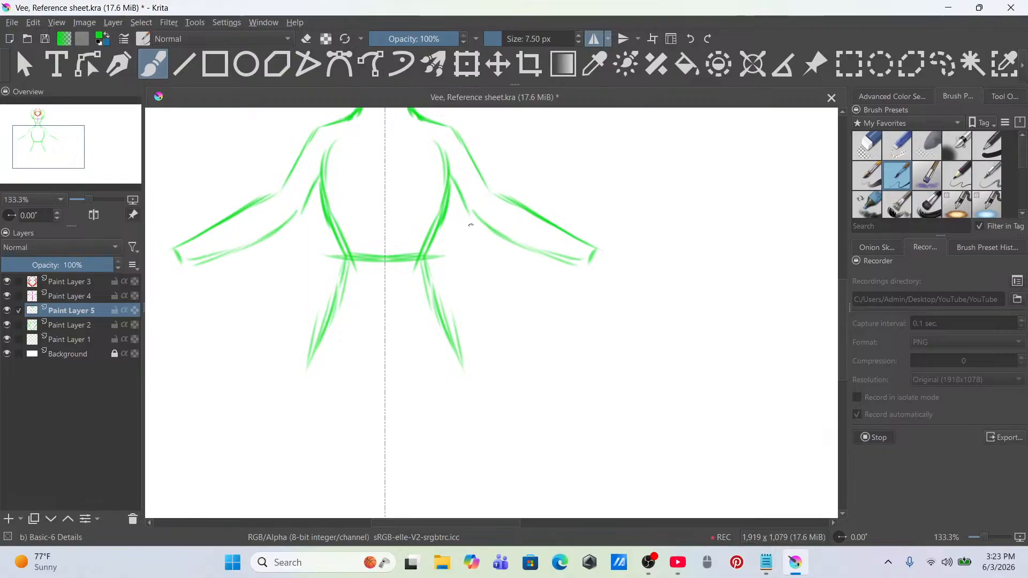
pyautogui.moveTo(450, 201); pyautogui.dragTo(484, 229)
pyautogui.hotkey('ctrl', 'z')
pyautogui.hotkey('ctrl', 'z')
pyautogui.hotkey('ctrl', 'z')
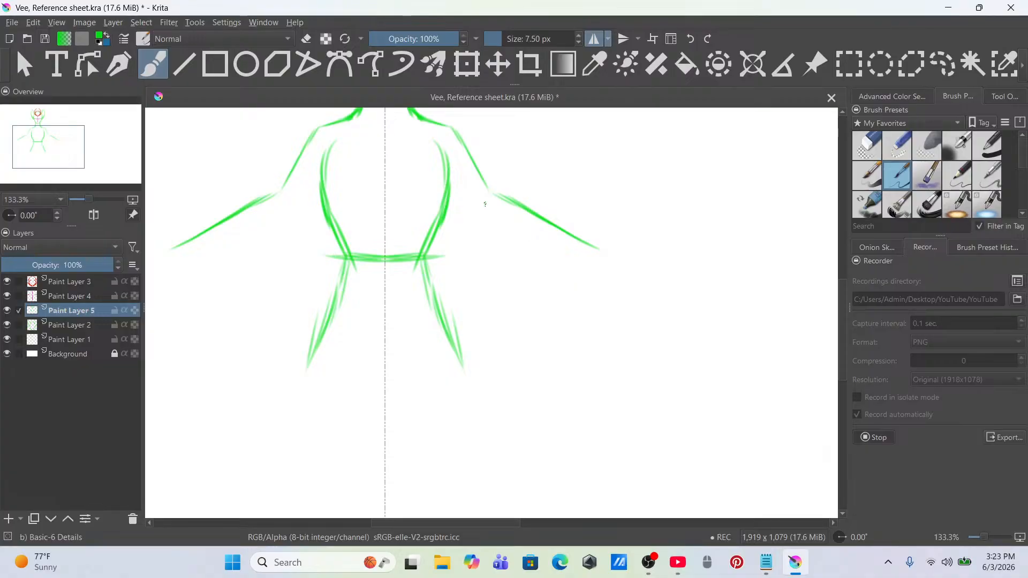
# Step: Sketch mirrored undersides of the arms from the chest to the wrists and fill out the outer upper-arm contours
pyautogui.moveTo(71, 165); pyautogui.dragTo(68, 157)
pyautogui.moveTo(451, 221); pyautogui.dragTo(455, 260)
pyautogui.moveTo(451, 221)
pyautogui.mouseDown()
pyautogui.moveTo(470, 269)
pyautogui.moveTo(525, 311)
pyautogui.moveTo(602, 331)
pyautogui.mouseUp()
pyautogui.moveTo(551, 317); pyautogui.dragTo(616, 334)
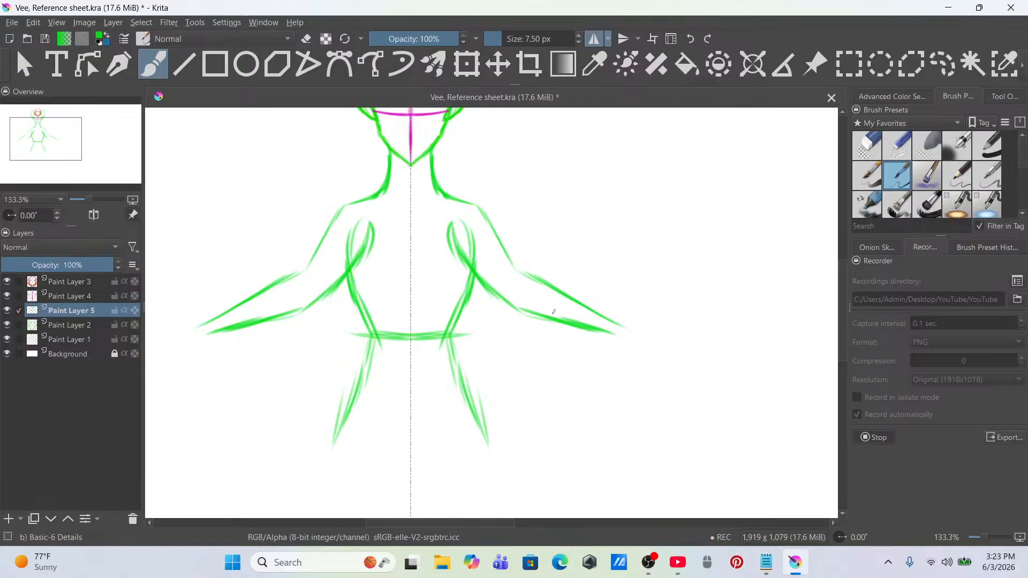
pyautogui.moveTo(480, 207); pyautogui.dragTo(532, 283)
pyautogui.moveTo(498, 231); pyautogui.dragTo(539, 284)
# Step: Erase the arm lines overlapping the chest and the surplus upper-arm strokes with the Eraser Small preset
pyautogui.click(897, 146)
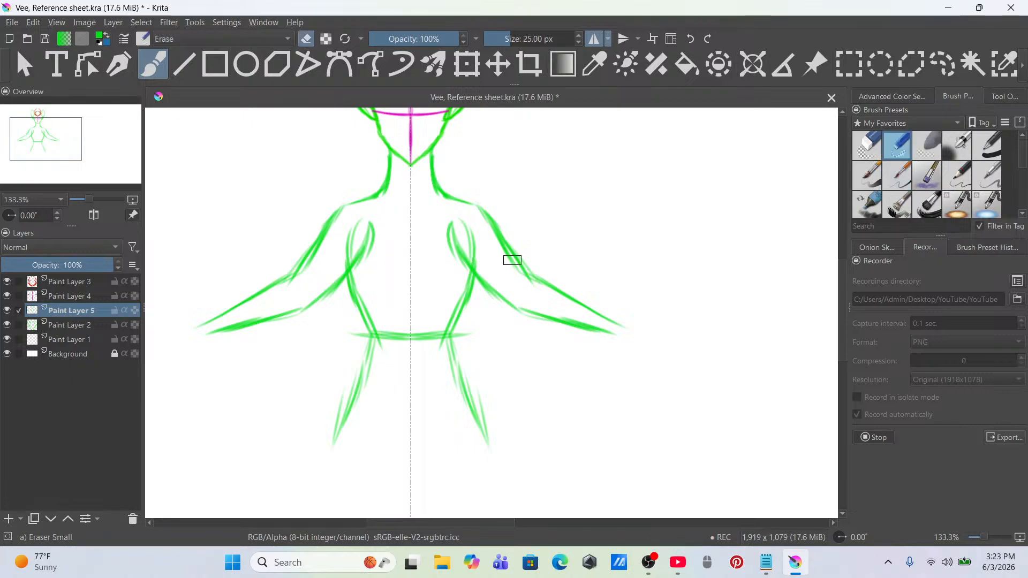
pyautogui.moveTo(462, 214)
pyautogui.mouseDown()
pyautogui.moveTo(456, 255)
pyautogui.moveTo(467, 269)
pyautogui.moveTo(459, 239)
pyautogui.moveTo(467, 276)
pyautogui.moveTo(443, 219)
pyautogui.moveTo(454, 243)
pyautogui.moveTo(482, 229)
pyautogui.moveTo(464, 216)
pyautogui.moveTo(477, 265)
pyautogui.mouseUp()
pyautogui.hotkey('ctrl', 'z')
pyautogui.hotkey('ctrl', 'z')
pyautogui.moveTo(446, 221); pyautogui.dragTo(459, 262)
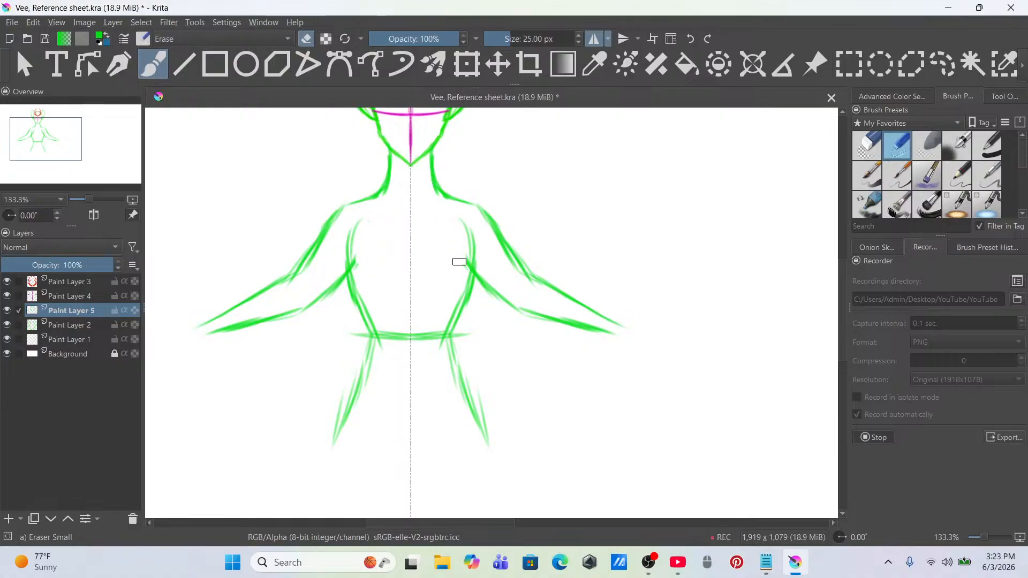
pyautogui.moveTo(476, 215); pyautogui.dragTo(527, 281)
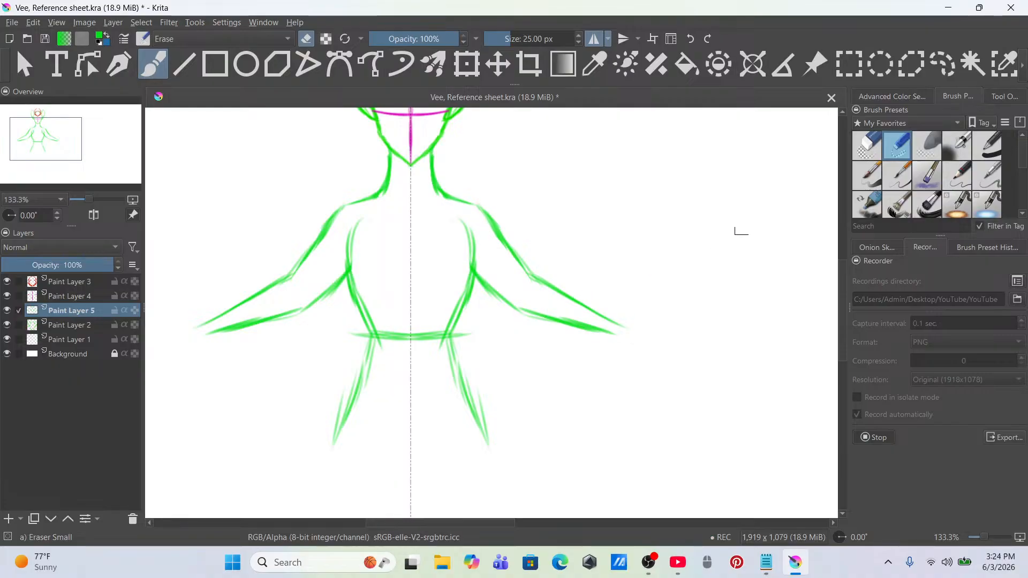
# Step: Redraw the mirrored upper forearm edges from elbow to wrist in green and erase the surplus strokes around them
pyautogui.click(910, 167)
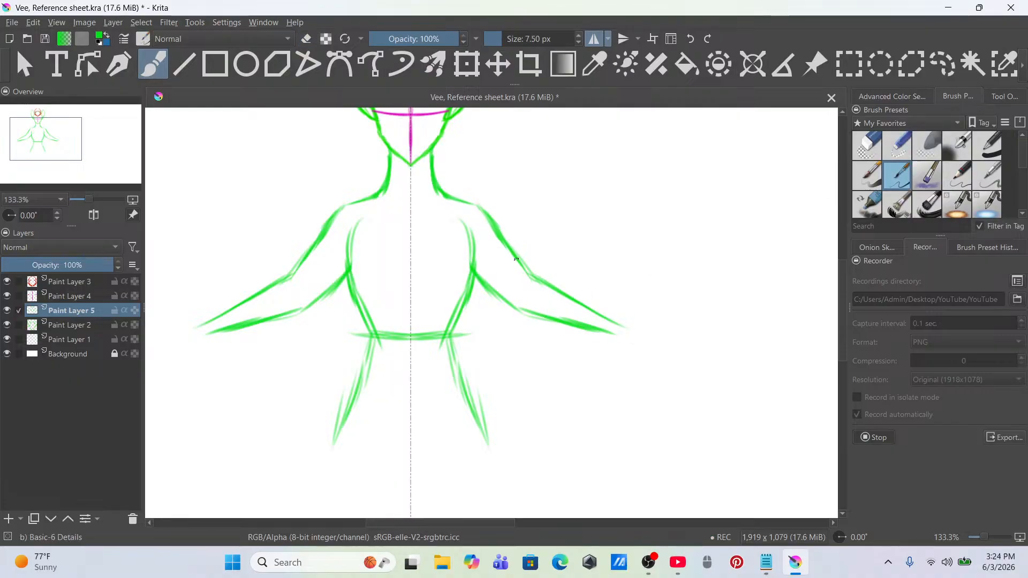
pyautogui.moveTo(552, 280)
pyautogui.mouseDown()
pyautogui.moveTo(537, 271)
pyautogui.moveTo(615, 323)
pyautogui.mouseUp()
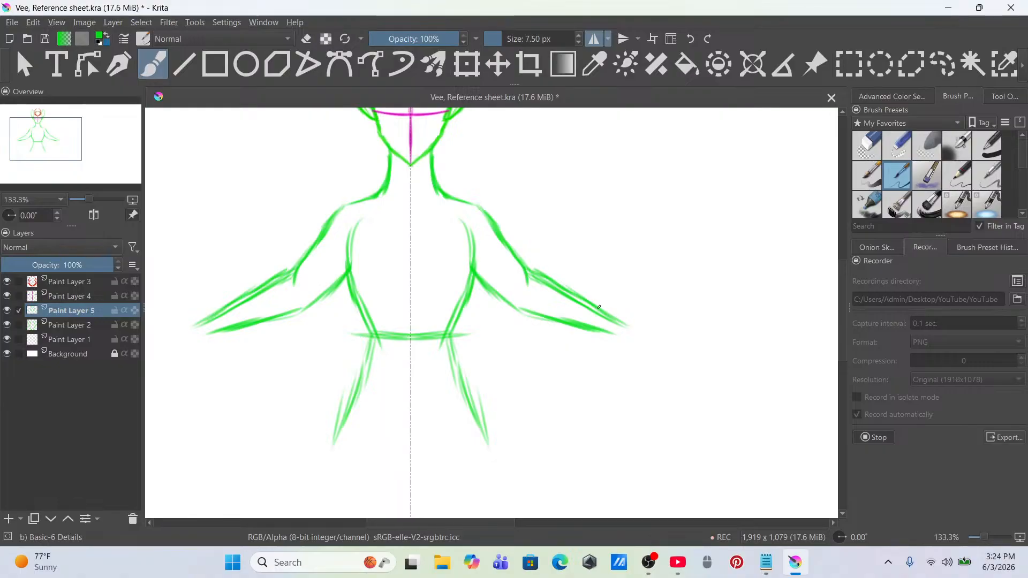
pyautogui.click(897, 145)
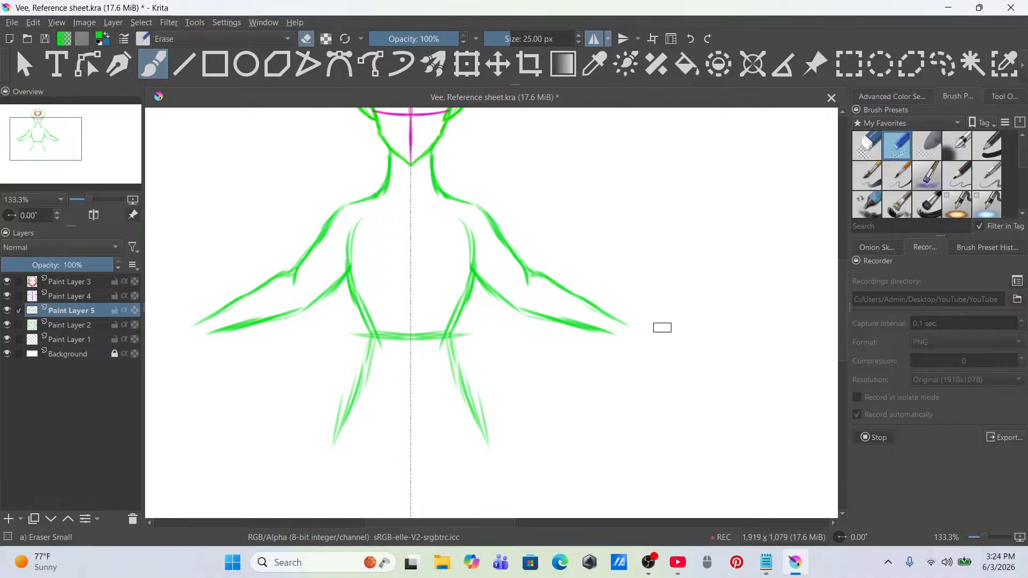
pyautogui.moveTo(576, 306); pyautogui.dragTo(635, 334)
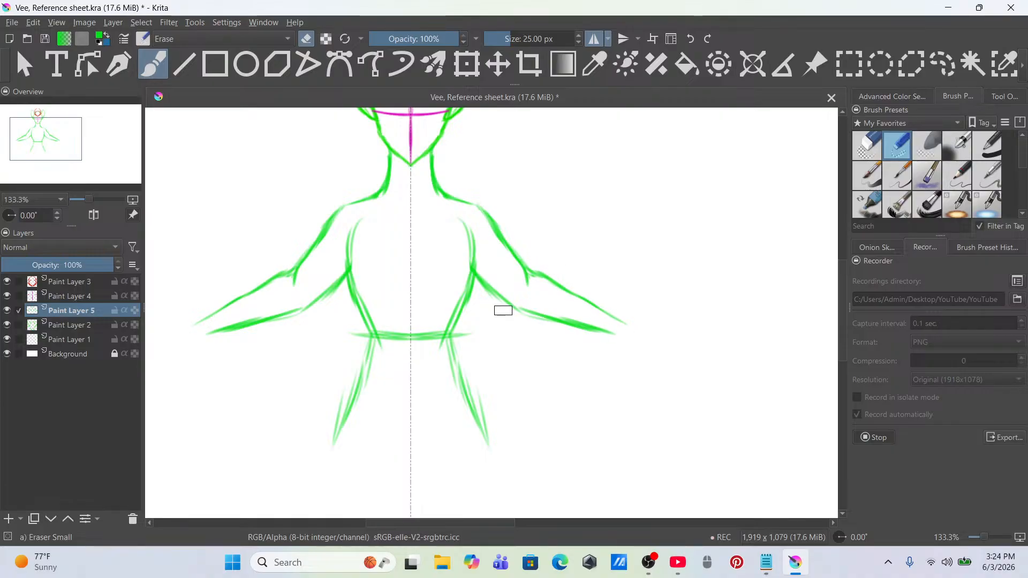
# Step: Scale the whole figure down slightly with all paint layers selected and move it up toward the canvas's upper edge
pyautogui.scroll(-5, 502, 310)
pyautogui.scroll(2, 503, 310)
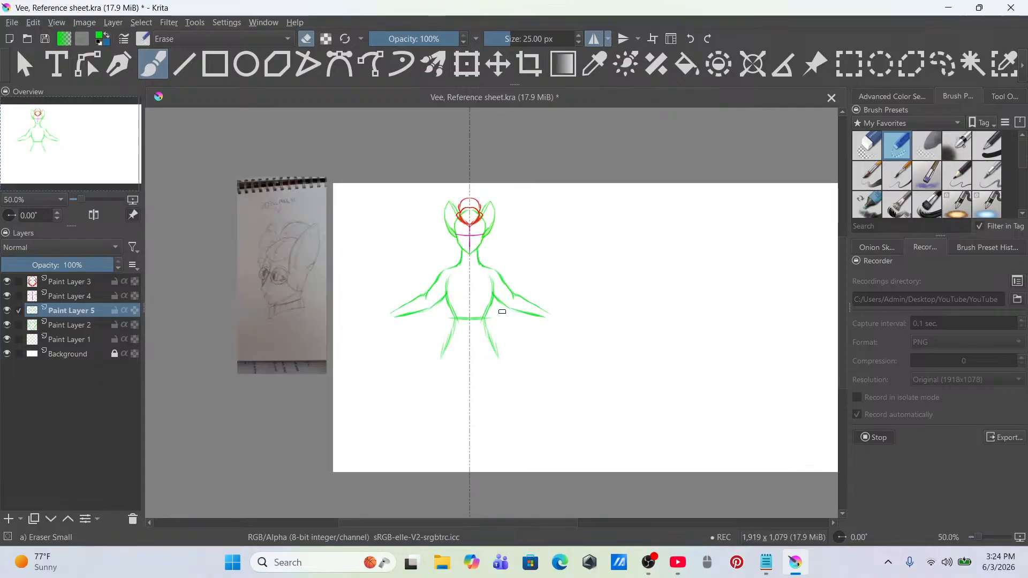
pyautogui.scroll(1, 502, 311)
pyautogui.moveTo(523, 264); pyautogui.dragTo(544, 229)
pyautogui.moveTo(540, 280); pyautogui.dragTo(552, 184)
pyautogui.moveTo(589, 295); pyautogui.dragTo(583, 415)
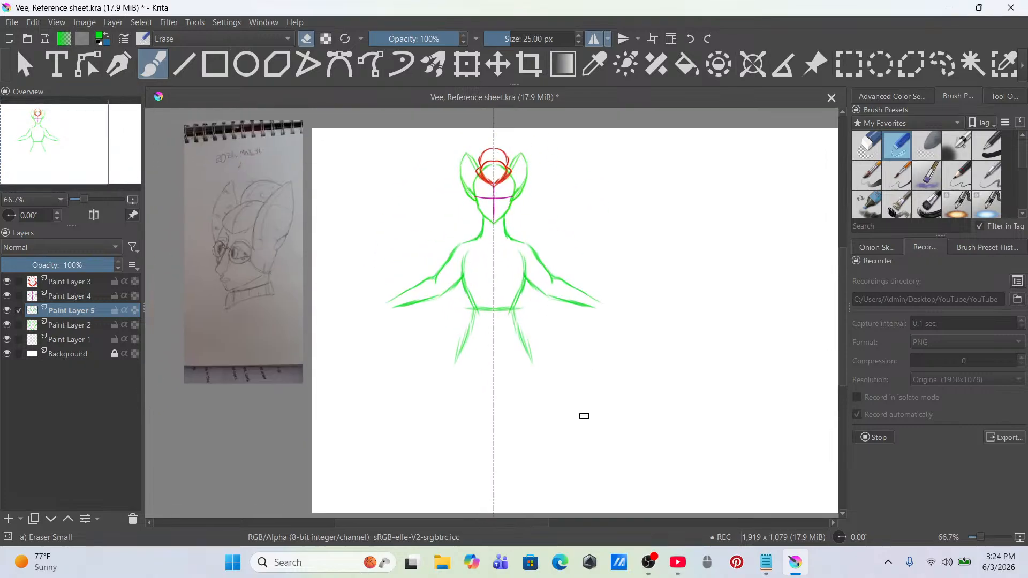
pyautogui.click(19, 281)
pyautogui.click(19, 295)
pyautogui.click(19, 325)
pyautogui.click(19, 339)
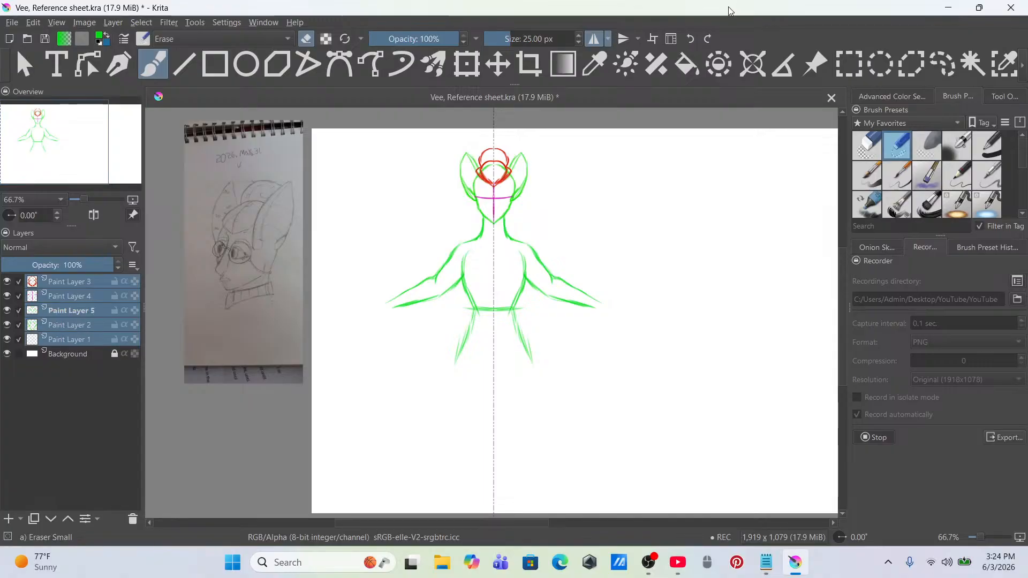
pyautogui.click(464, 69)
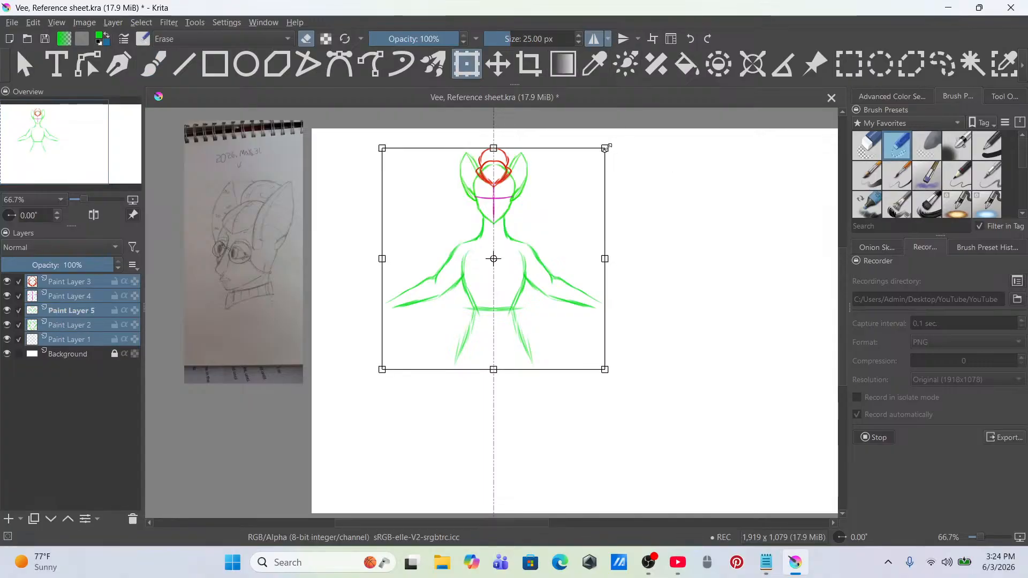
pyautogui.moveTo(605, 147); pyautogui.dragTo(596, 155)
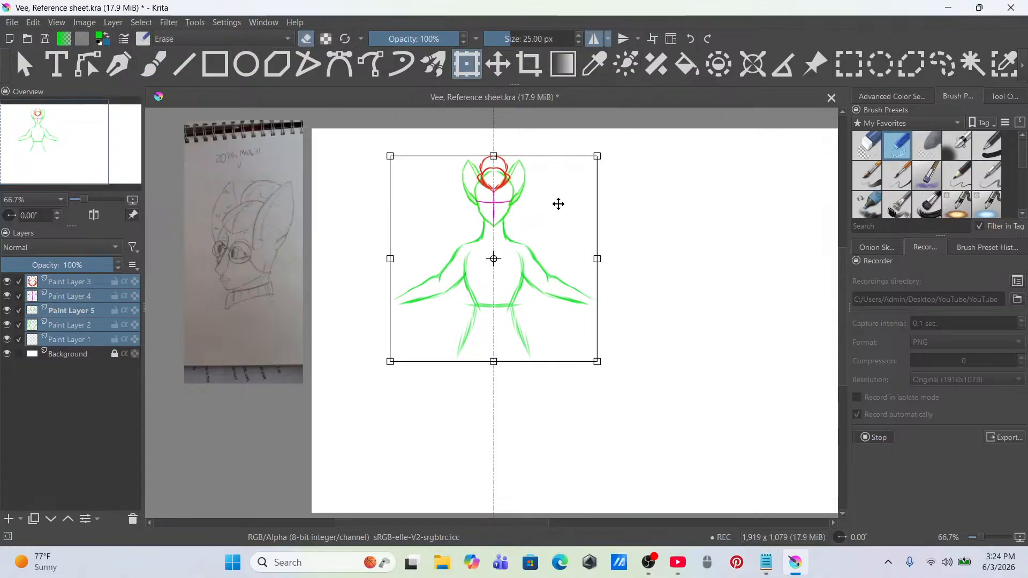
pyautogui.moveTo(559, 204); pyautogui.dragTo(560, 193)
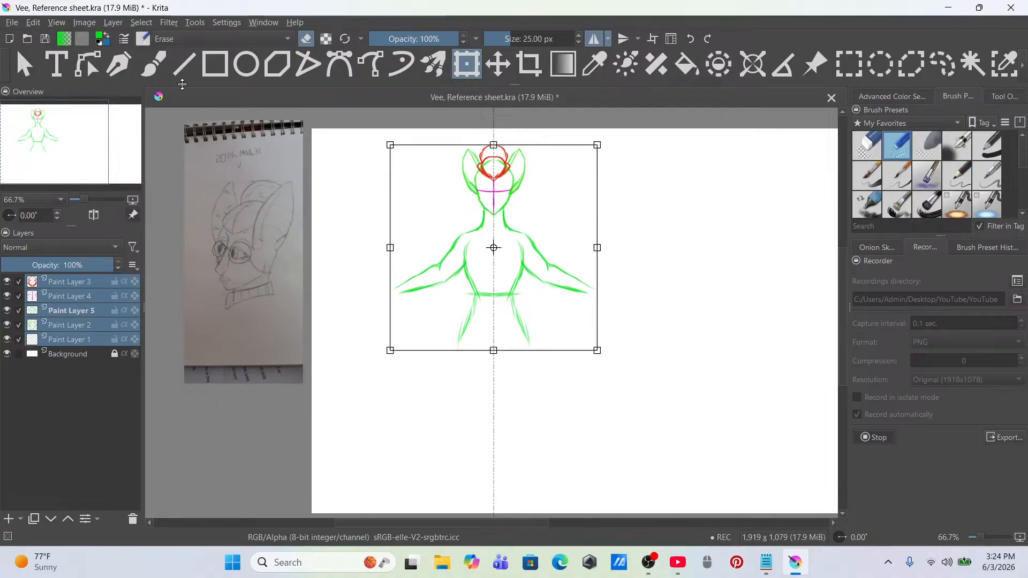
# Step: Return to the Freehand Brush tool and add a new paint layer above Paint Layer 3
pyautogui.click(155, 68)
pyautogui.click(70, 280)
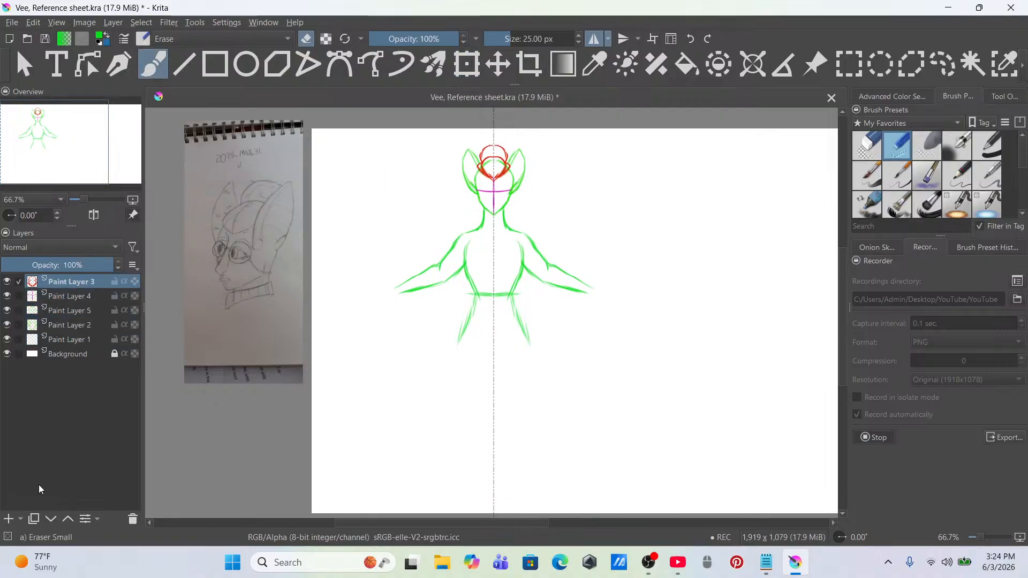
pyautogui.click(8, 519)
pyautogui.scroll(1, 526, 288)
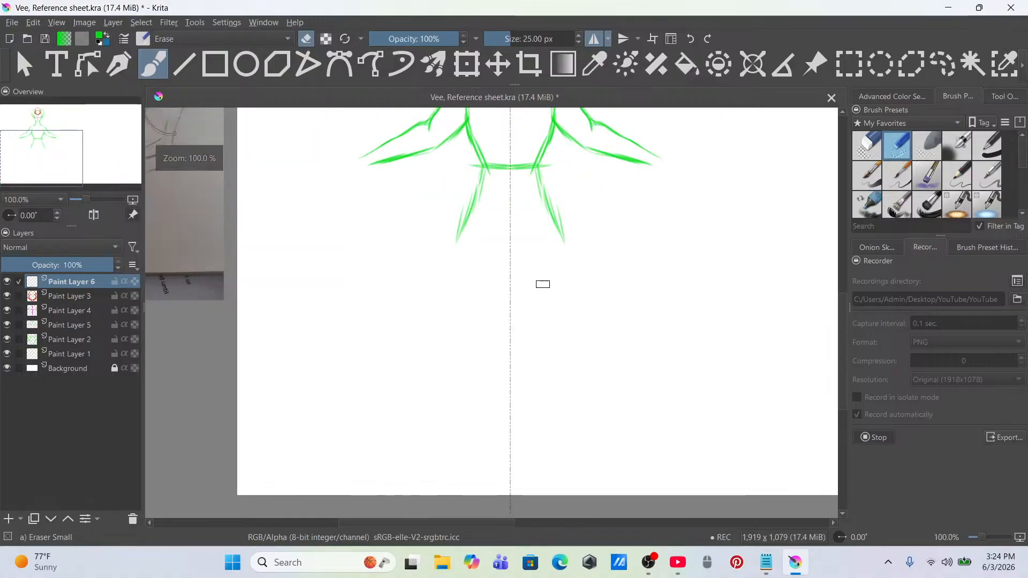
# Step: Try sketching mirrored outer leg lines from the knees of the short green thigh strokes downward with the Basic-6 Details brush
pyautogui.click(900, 180)
pyautogui.moveTo(618, 306); pyautogui.dragTo(607, 283)
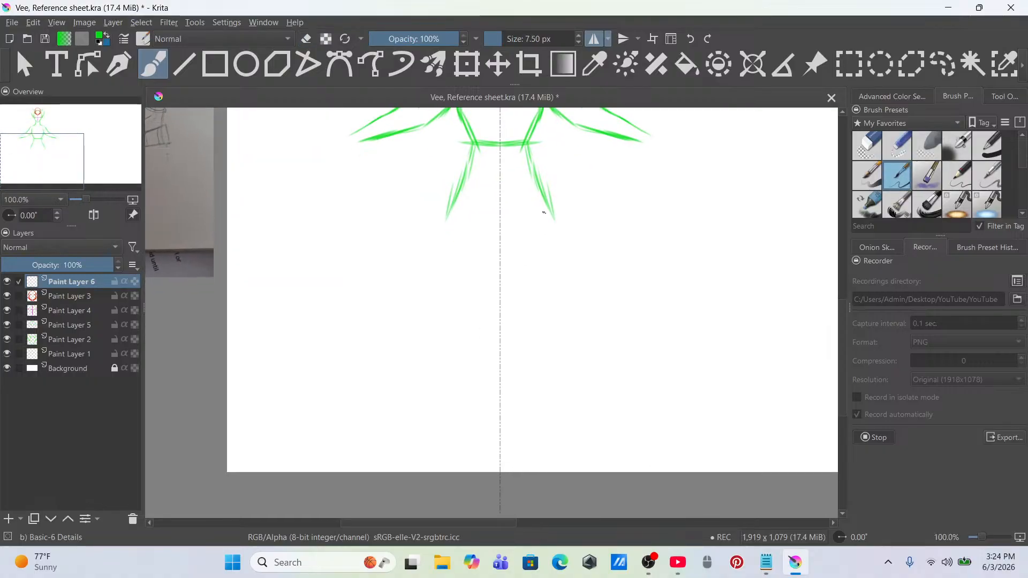
pyautogui.moveTo(539, 270)
pyautogui.mouseDown()
pyautogui.moveTo(555, 219)
pyautogui.moveTo(545, 298)
pyautogui.mouseUp()
pyautogui.hotkey('ctrl', 'z')
pyautogui.moveTo(562, 243); pyautogui.dragTo(545, 355)
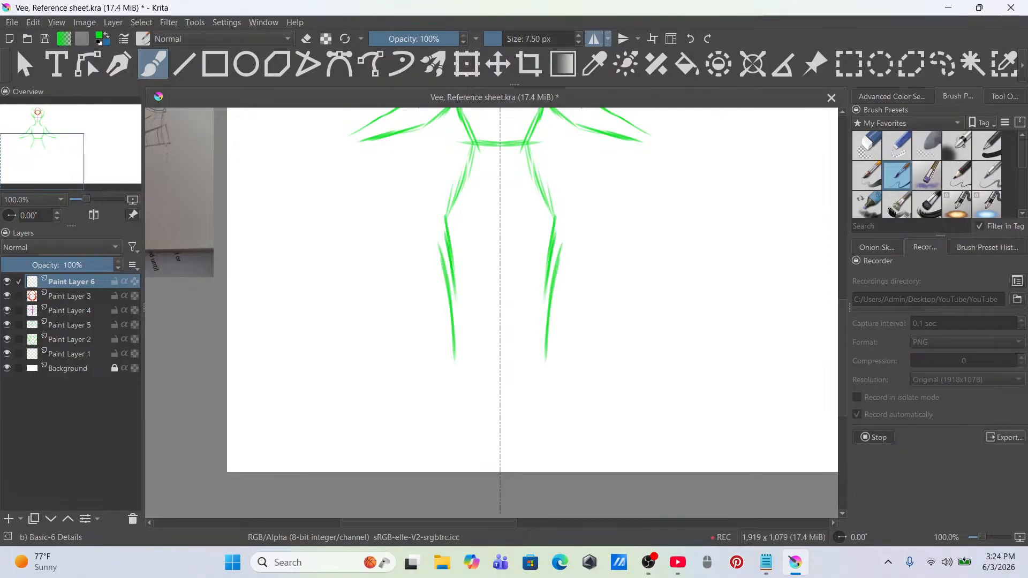
pyautogui.moveTo(559, 263); pyautogui.dragTo(539, 383)
pyautogui.hotkey('ctrl', 'z')
pyautogui.hotkey('ctrl', 'z')
pyautogui.hotkey('ctrl', 'z')
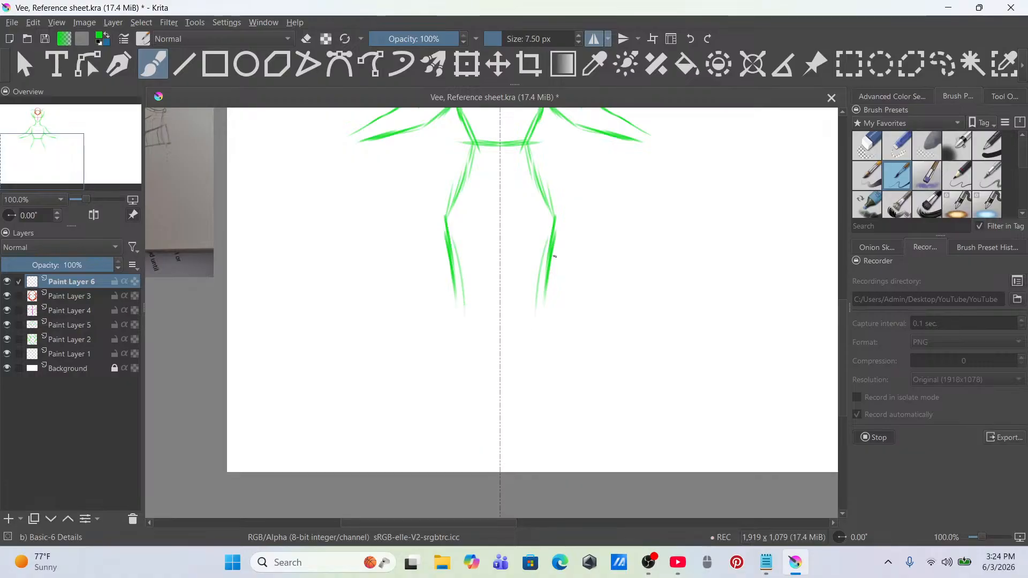
pyautogui.moveTo(547, 270); pyautogui.dragTo(541, 360)
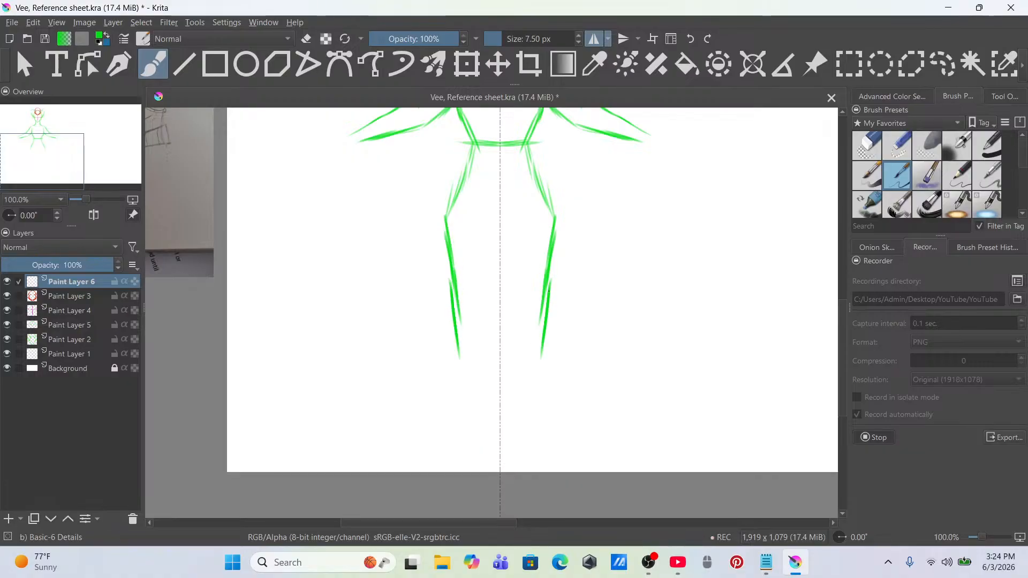
pyautogui.moveTo(547, 296); pyautogui.dragTo(539, 372)
pyautogui.moveTo(554, 305); pyautogui.dragTo(546, 364)
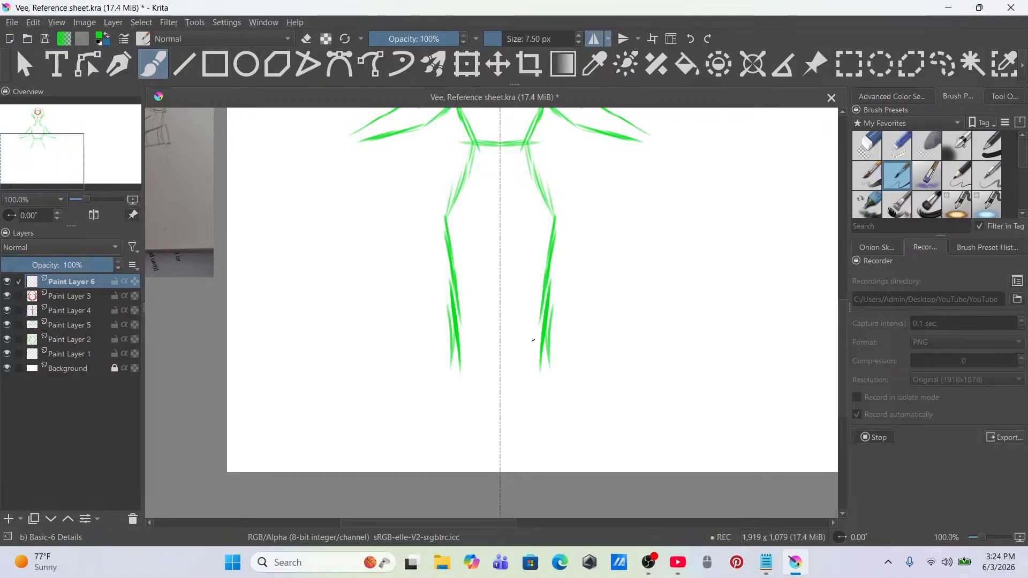
pyautogui.scroll(-5, 533, 339)
pyautogui.scroll(3, 536, 331)
pyautogui.scroll(3, 535, 302)
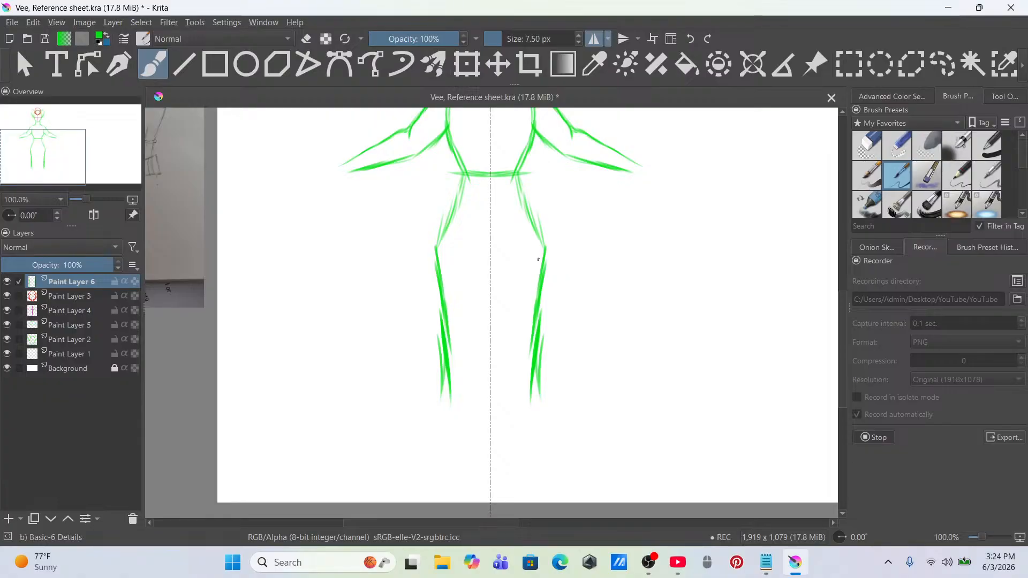
# Step: Undo the lower leg strokes and erase the remaining leg lines on Paint Layer 6 with Eraser Small
pyautogui.hotkey('ctrl', 'z')
pyautogui.hotkey('ctrl', 'z')
pyautogui.hotkey('ctrl', 'z')
pyautogui.hotkey('ctrl', 'z')
pyautogui.hotkey('ctrl', 'z')
pyautogui.hotkey('ctrl', 'z')
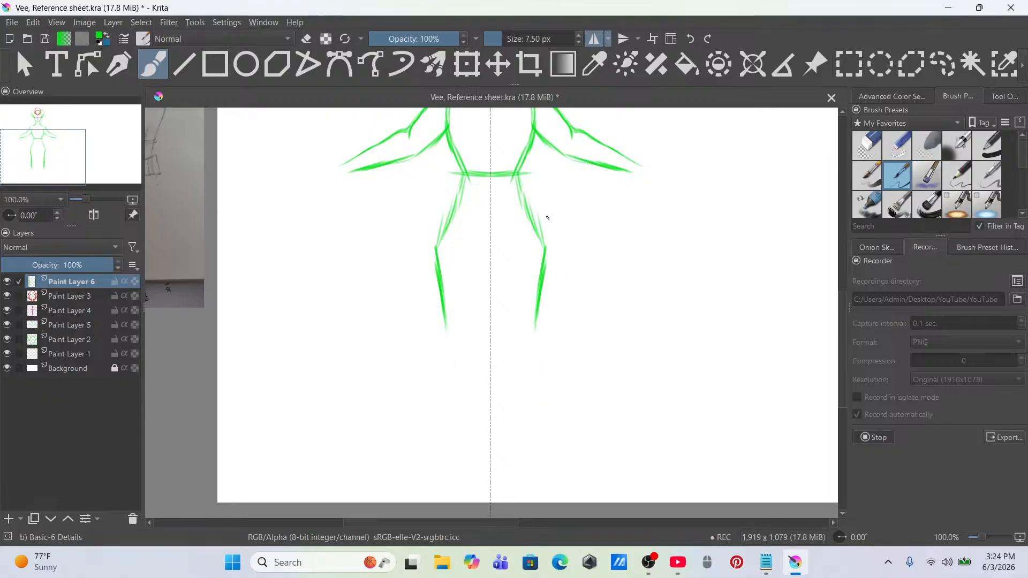
pyautogui.click(896, 144)
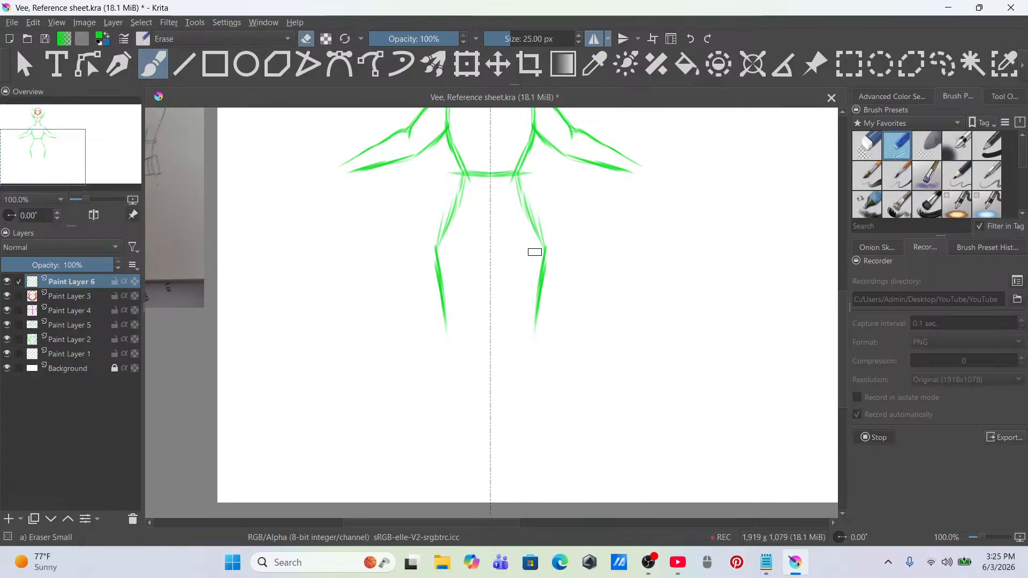
pyautogui.moveTo(534, 253); pyautogui.dragTo(529, 304)
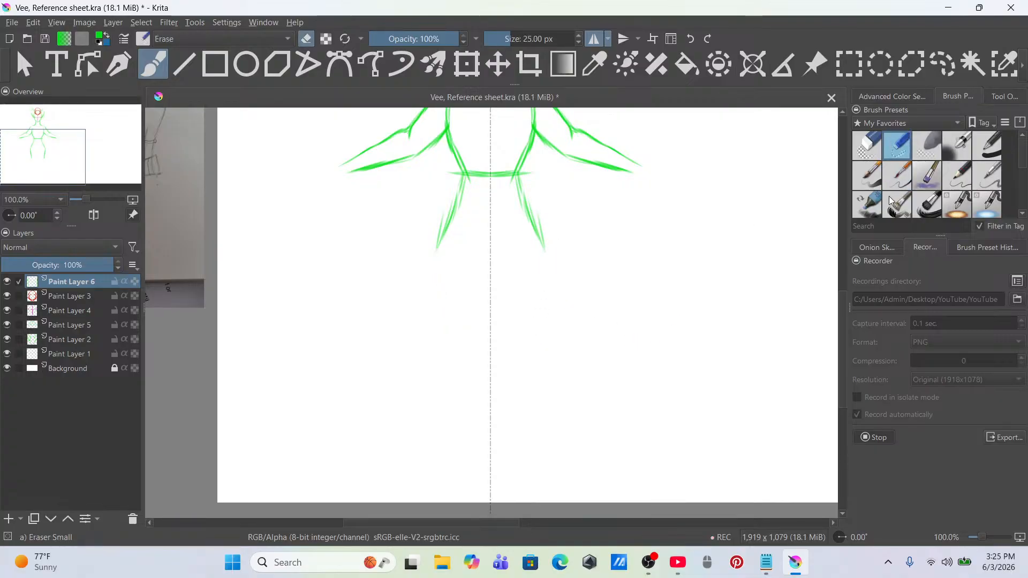
# Step: Erase the lower ends of the hip lines on Paint Layer 5, and return to Paint Layer 6 with the Basic-6 Details brush
pyautogui.click(899, 182)
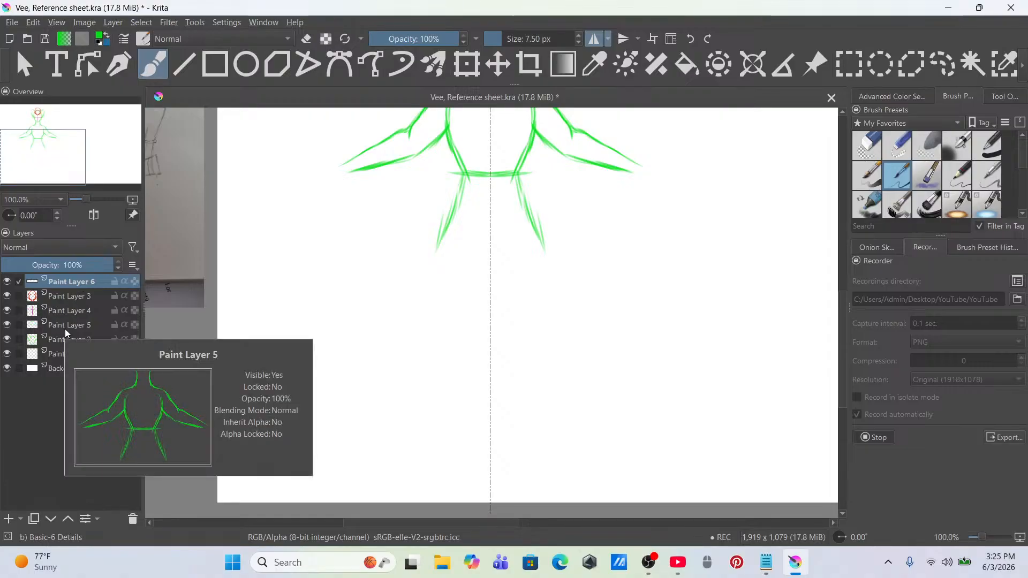
pyautogui.click(96, 326)
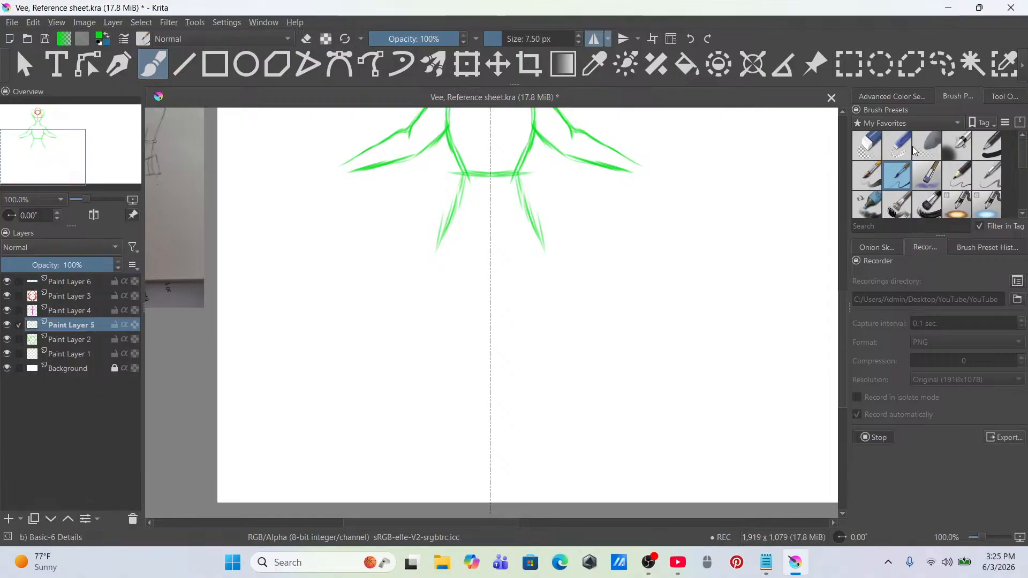
pyautogui.press('/')
pyautogui.moveTo(542, 258)
pyautogui.mouseDown()
pyautogui.moveTo(537, 221)
pyautogui.moveTo(528, 220)
pyautogui.mouseUp()
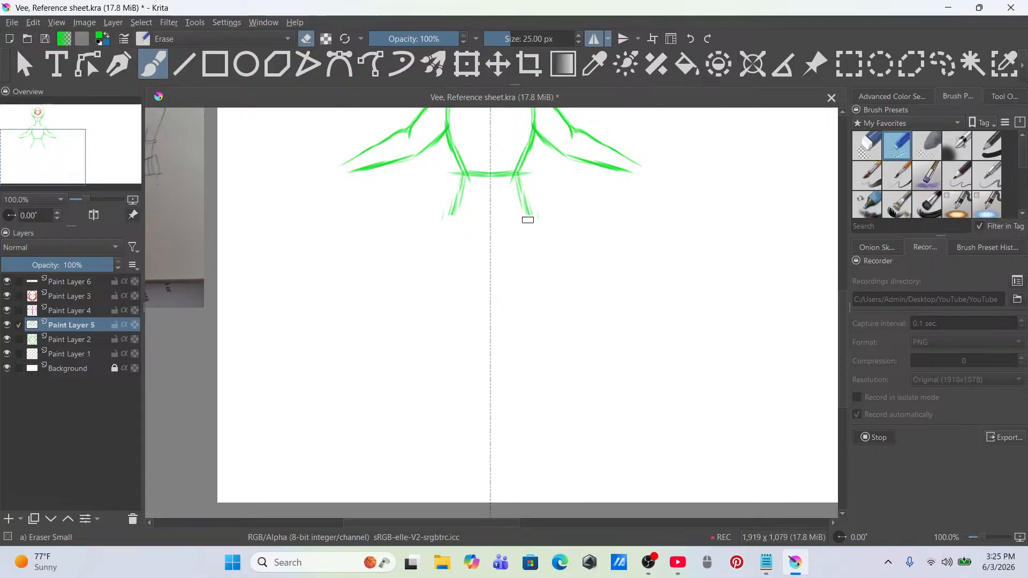
pyautogui.click(890, 182)
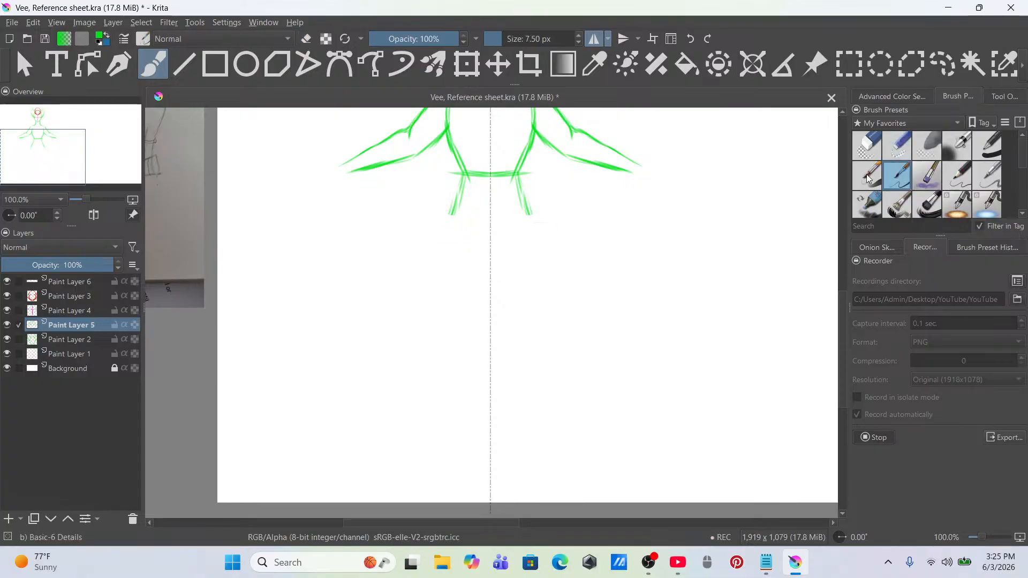
pyautogui.click(86, 281)
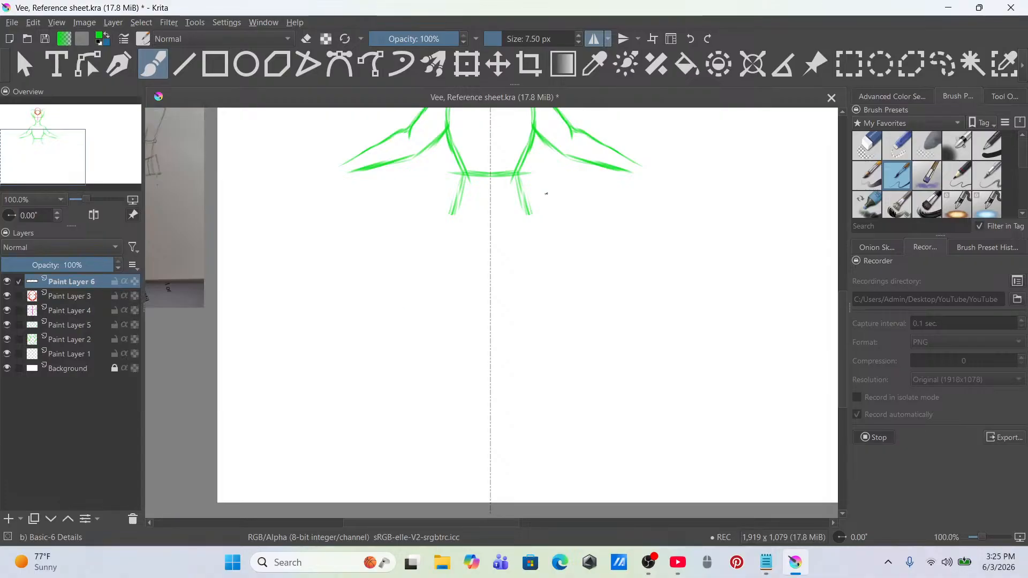
# Step: Try narrow mirrored outer leg lines tapering down from the shortened hip lines, and undo the strokes
pyautogui.moveTo(532, 215); pyautogui.dragTo(527, 283)
pyautogui.hotkey('ctrl', 'z')
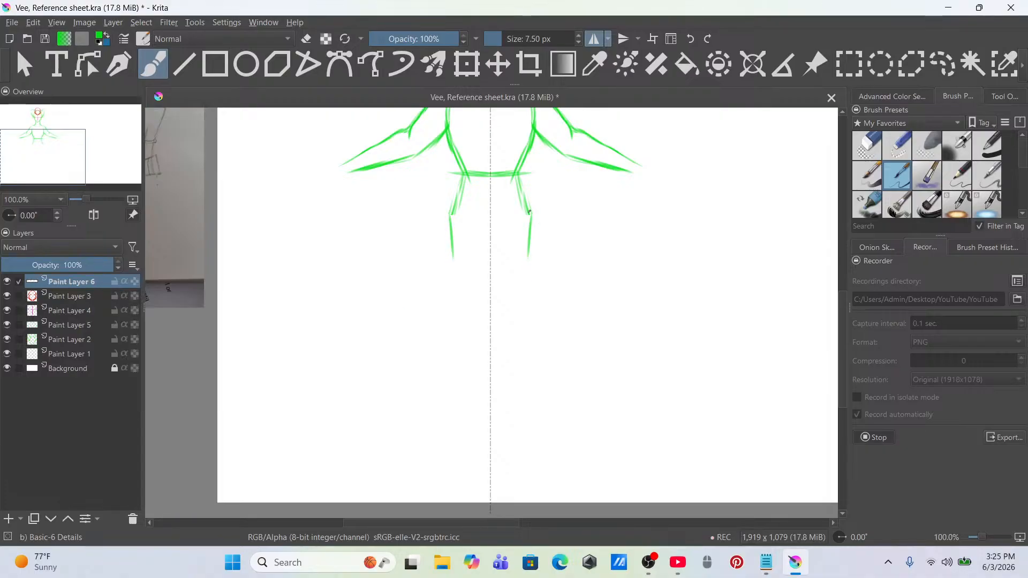
pyautogui.hotkey('ctrl', 'z')
pyautogui.moveTo(529, 214); pyautogui.dragTo(514, 358)
pyautogui.press('-')
pyautogui.press('-')
pyautogui.press('-')
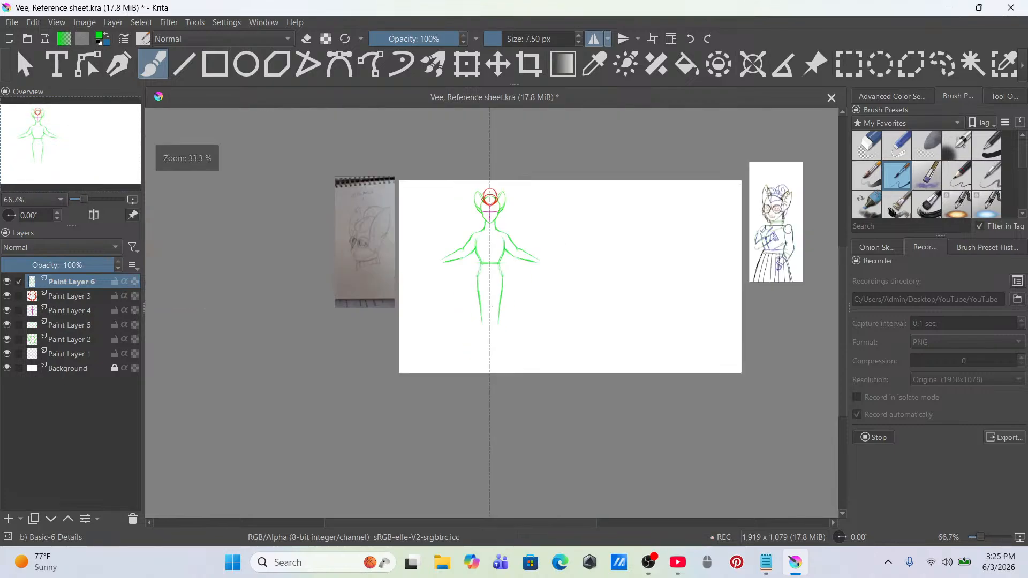
pyautogui.scroll(3, 507, 269)
pyautogui.moveTo(507, 269); pyautogui.dragTo(546, 249)
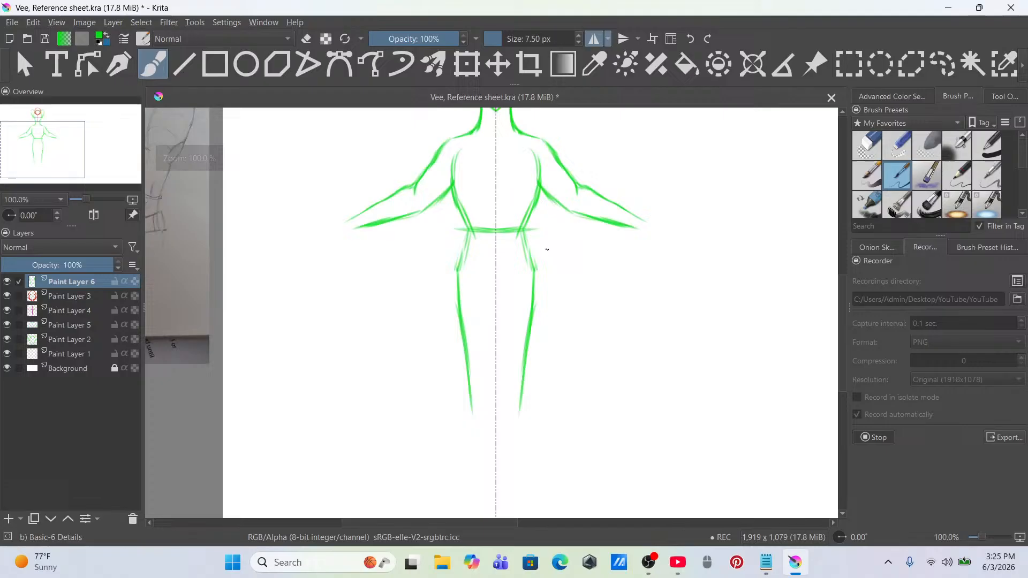
pyautogui.click(690, 44)
pyautogui.click(690, 43)
pyautogui.click(690, 44)
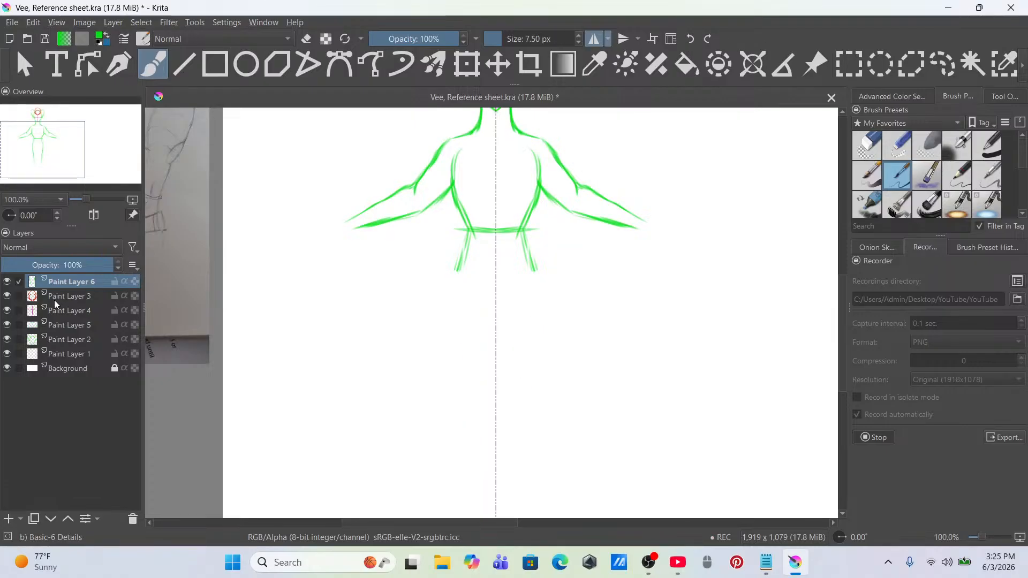
# Step: Draw mirrored outer leg lines flaring from the hips to the ankles and inner leg lines from the crotch down in green
pyautogui.scroll(1, 469, 276)
pyautogui.moveTo(470, 277); pyautogui.dragTo(467, 245)
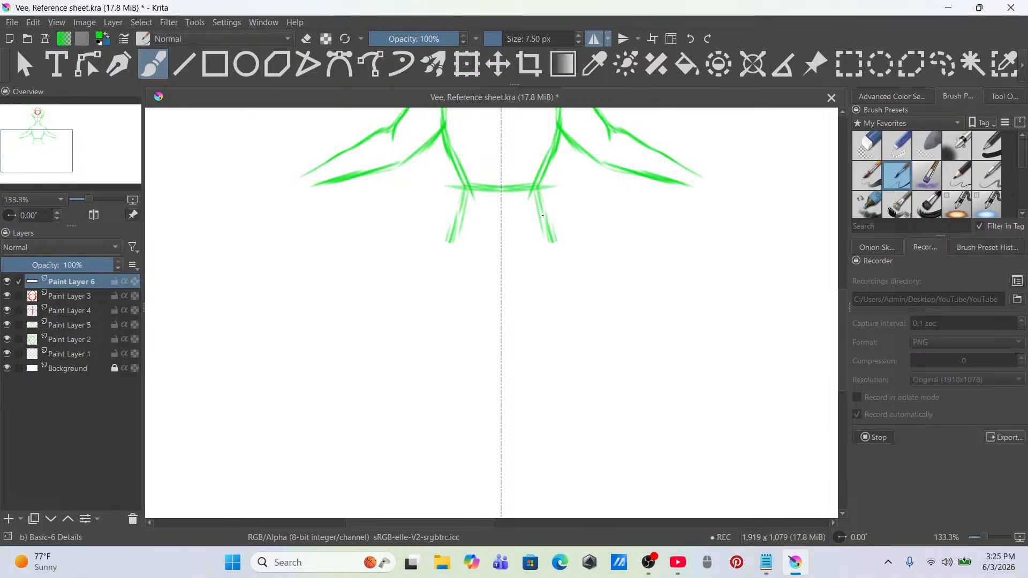
pyautogui.moveTo(567, 271)
pyautogui.mouseDown()
pyautogui.moveTo(555, 248)
pyautogui.moveTo(573, 278)
pyautogui.moveTo(574, 394)
pyautogui.mouseUp()
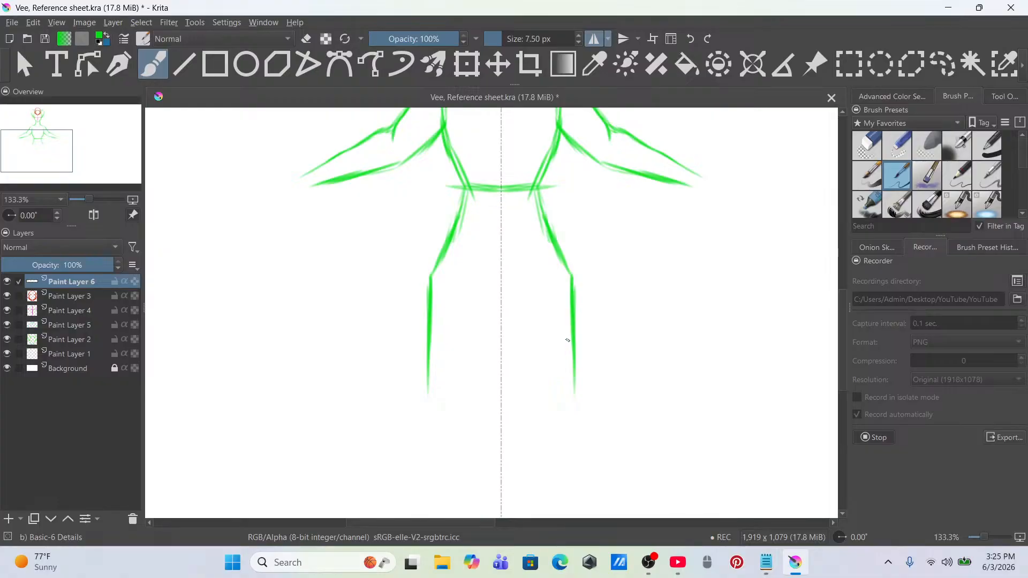
pyautogui.scroll(-4, 554, 344)
pyautogui.moveTo(547, 347)
pyautogui.mouseDown()
pyautogui.moveTo(570, 278)
pyautogui.moveTo(544, 279)
pyautogui.moveTo(563, 329)
pyautogui.moveTo(553, 415)
pyautogui.mouseUp()
pyautogui.scroll(3, 561, 286)
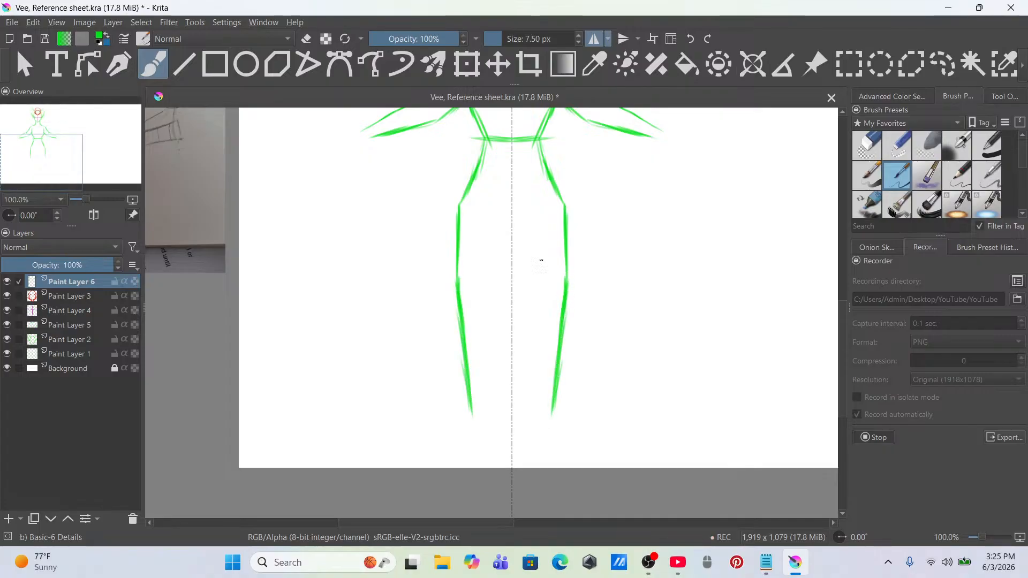
pyautogui.moveTo(515, 183)
pyautogui.mouseDown()
pyautogui.moveTo(524, 282)
pyautogui.moveTo(531, 253)
pyautogui.moveTo(535, 423)
pyautogui.mouseUp()
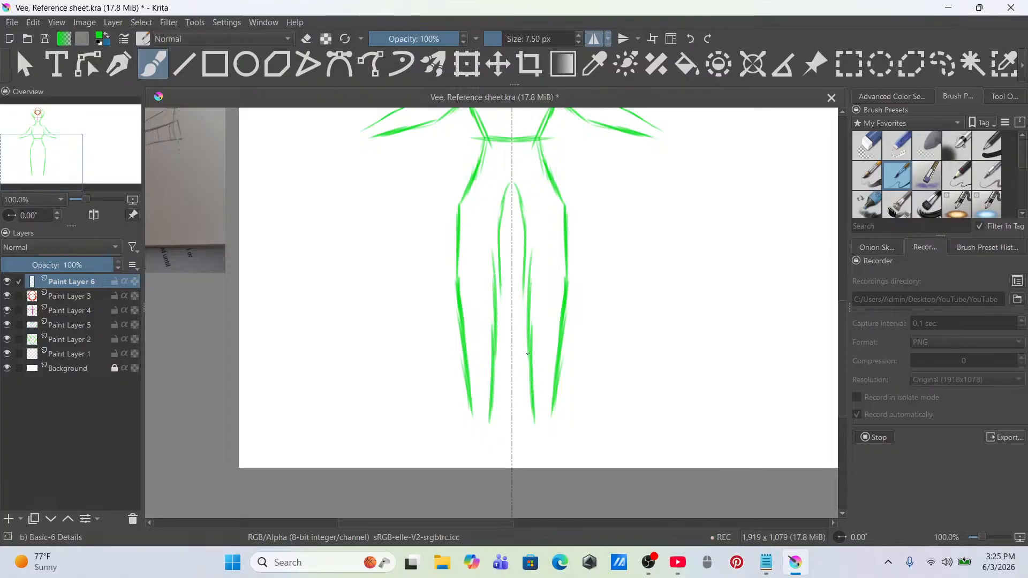
# Step: Redraw the mirrored waist, hip and upper-thigh contours as smoother curves with overlapping green strokes
pyautogui.scroll(-4, 528, 353)
pyautogui.scroll(4, 530, 350)
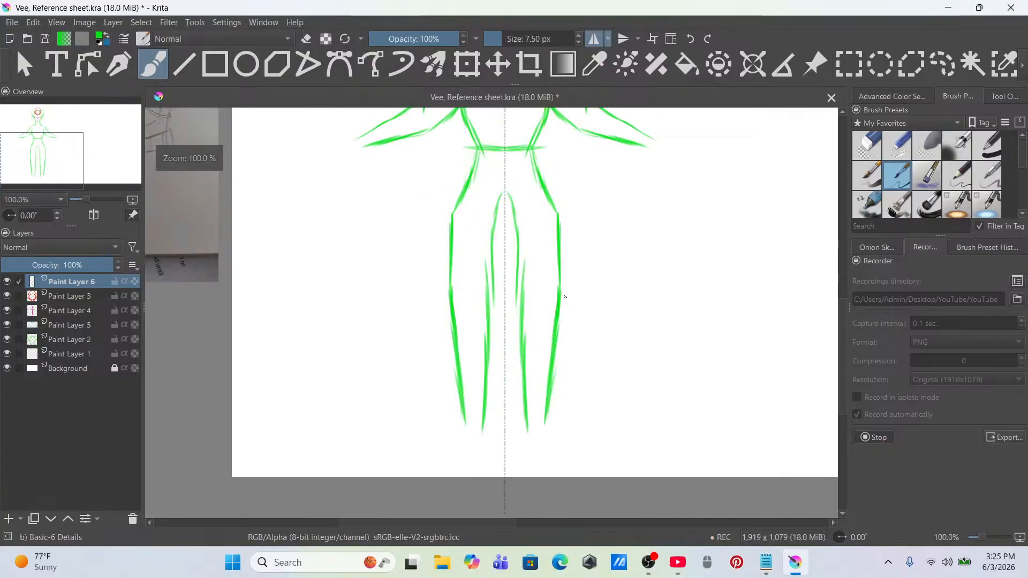
pyautogui.scroll(-2, 565, 296)
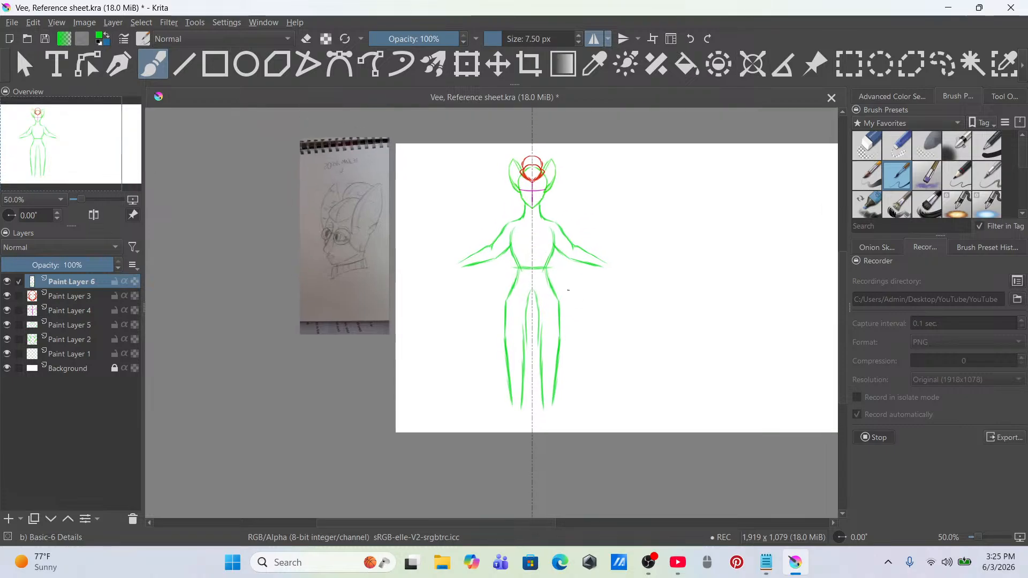
pyautogui.scroll(4, 552, 265)
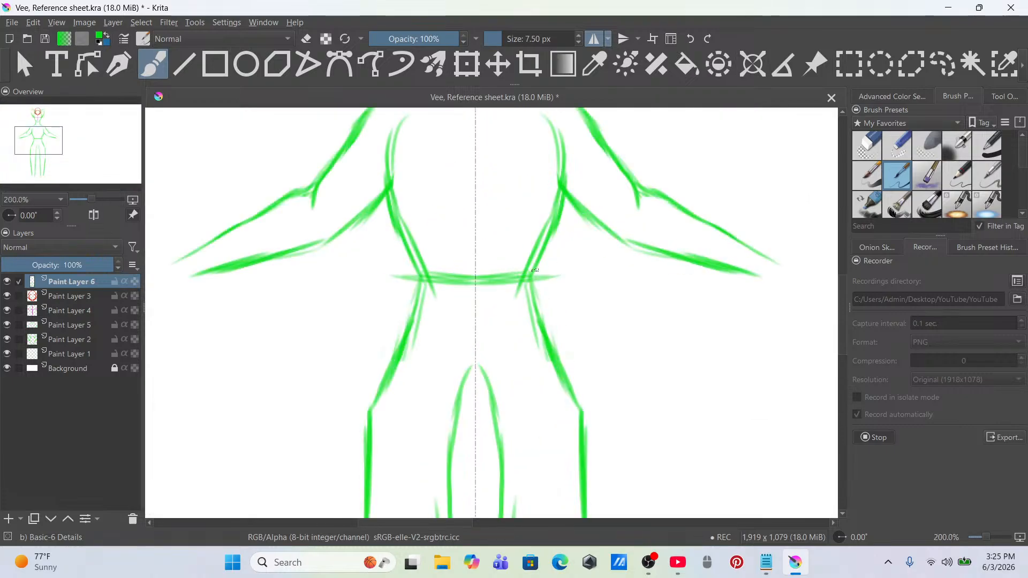
pyautogui.moveTo(554, 228); pyautogui.dragTo(540, 316)
pyautogui.moveTo(540, 276); pyautogui.dragTo(547, 356)
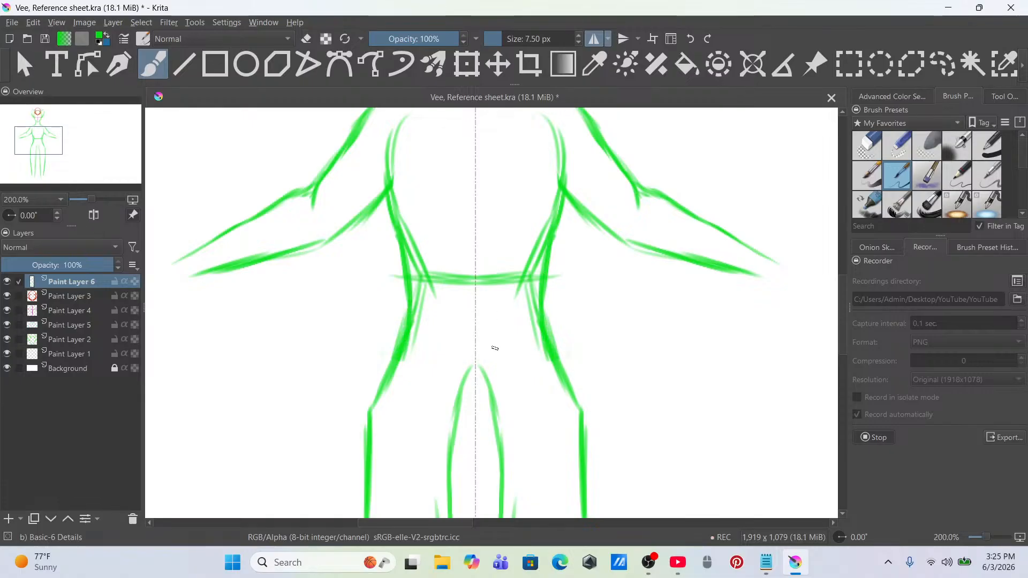
pyautogui.scroll(-4, 547, 362)
pyautogui.scroll(5, 531, 380)
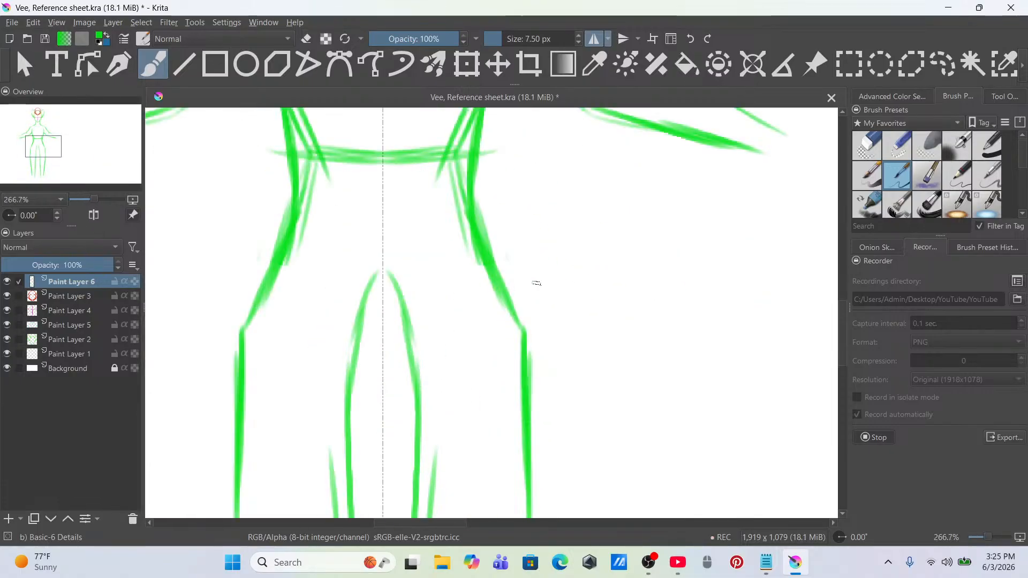
pyautogui.moveTo(490, 272)
pyautogui.mouseDown()
pyautogui.moveTo(507, 345)
pyautogui.moveTo(505, 306)
pyautogui.moveTo(513, 364)
pyautogui.mouseUp()
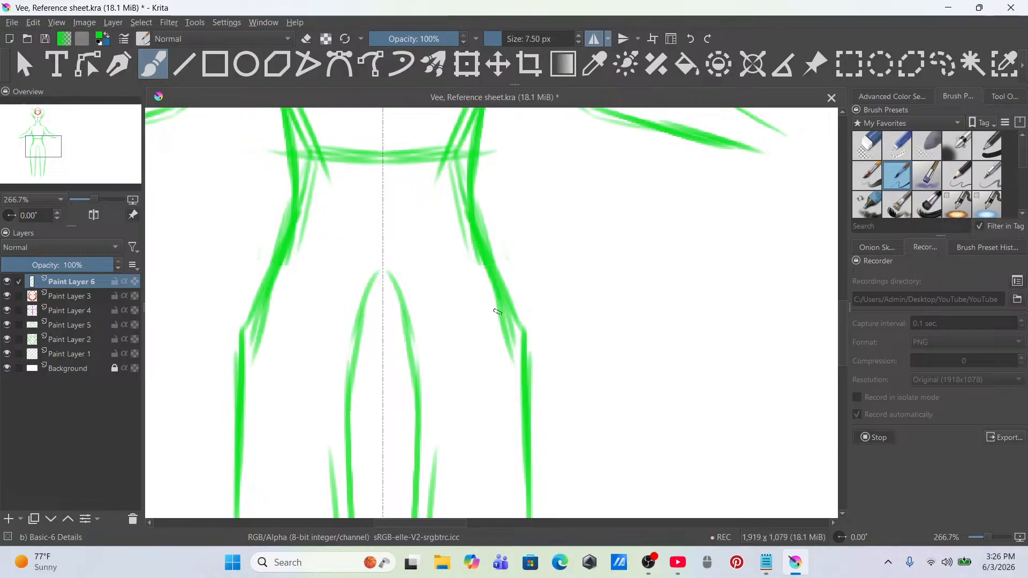
pyautogui.moveTo(499, 296); pyautogui.dragTo(518, 387)
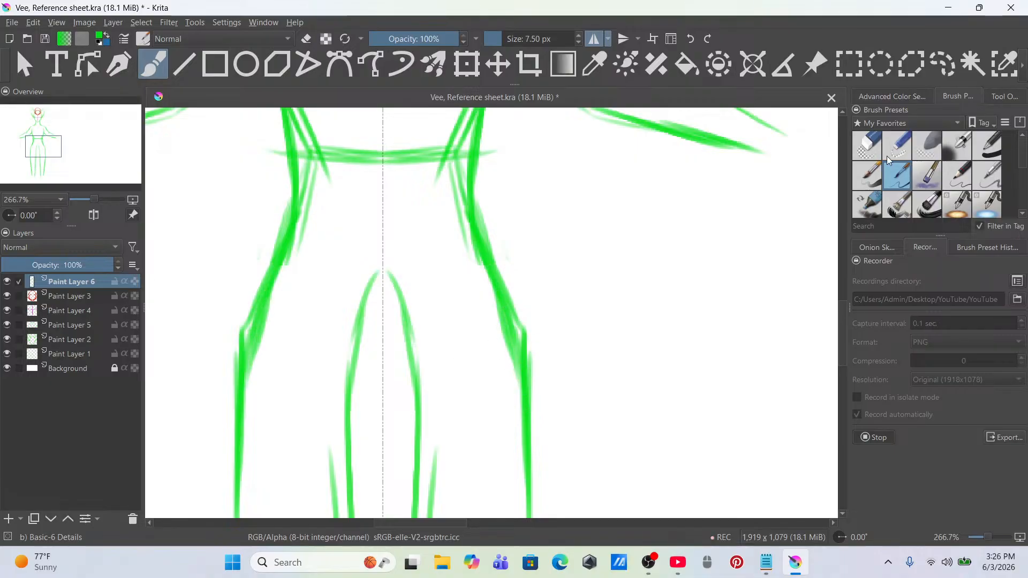
# Step: Move Paint Layer 6 below Paint Layer 4 and merge it together with Paint Layer 5 down into Paint Layer 2
pyautogui.press('e')
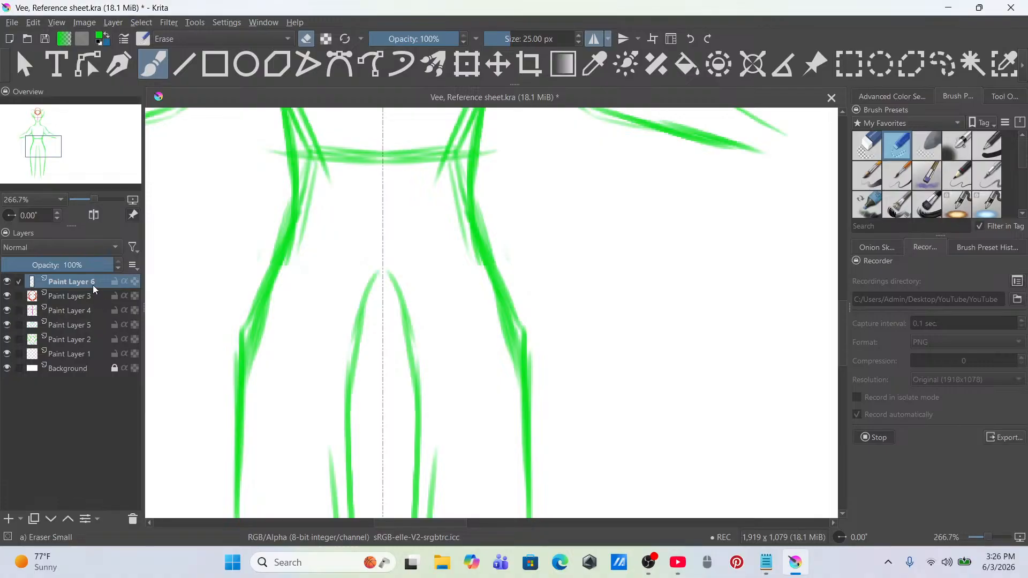
pyautogui.moveTo(92, 284)
pyautogui.mouseDown()
pyautogui.moveTo(109, 303)
pyautogui.moveTo(95, 313)
pyautogui.mouseUp()
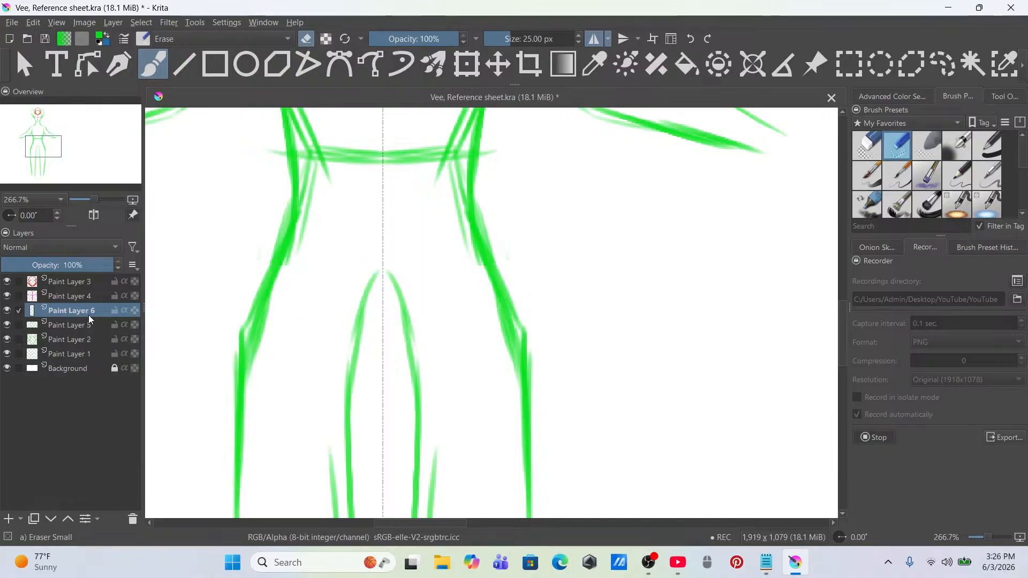
pyautogui.hotkey('ctrl', 'e')
pyautogui.hotkey('ctrl', 'e')
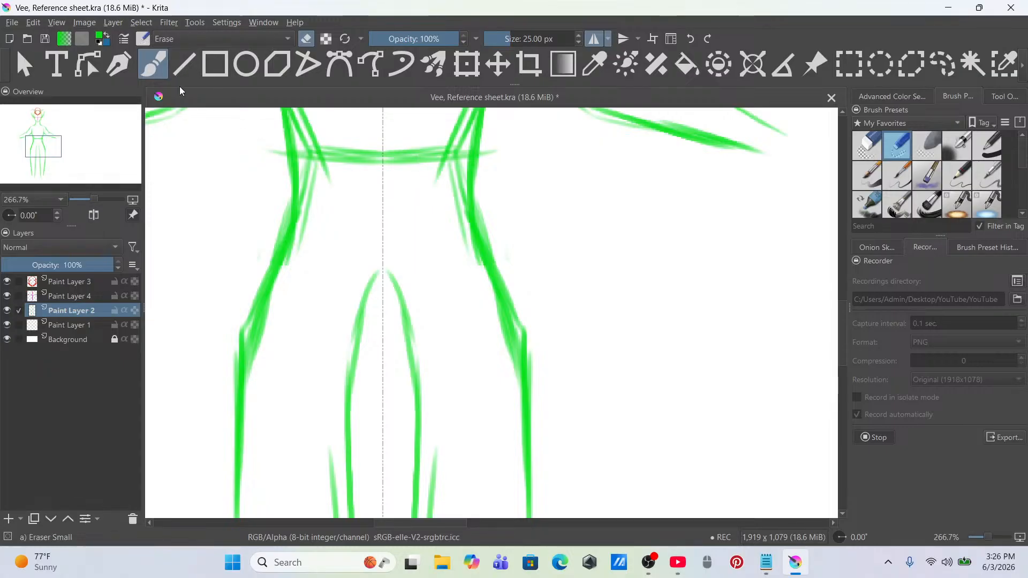
# Step: Erase the stray outer hip strokes and the horizontal waist line from the figure on Paint Layer 2
pyautogui.moveTo(523, 294); pyautogui.dragTo(546, 427)
pyautogui.moveTo(426, 165)
pyautogui.mouseDown()
pyautogui.moveTo(434, 174)
pyautogui.moveTo(447, 161)
pyautogui.moveTo(456, 168)
pyautogui.moveTo(376, 157)
pyautogui.mouseUp()
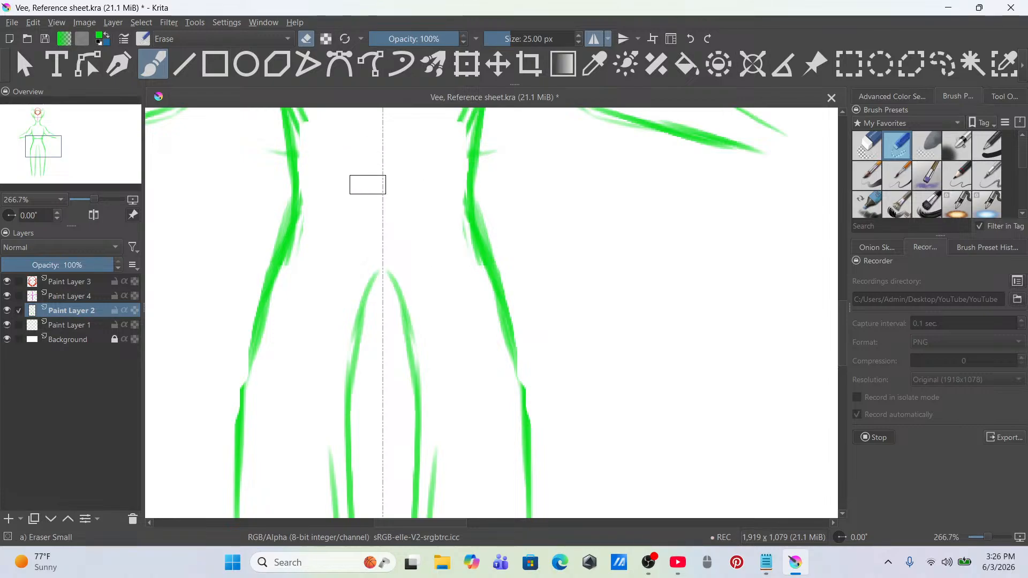
pyautogui.scroll(-2, 368, 186)
pyautogui.moveTo(376, 193); pyautogui.dragTo(421, 338)
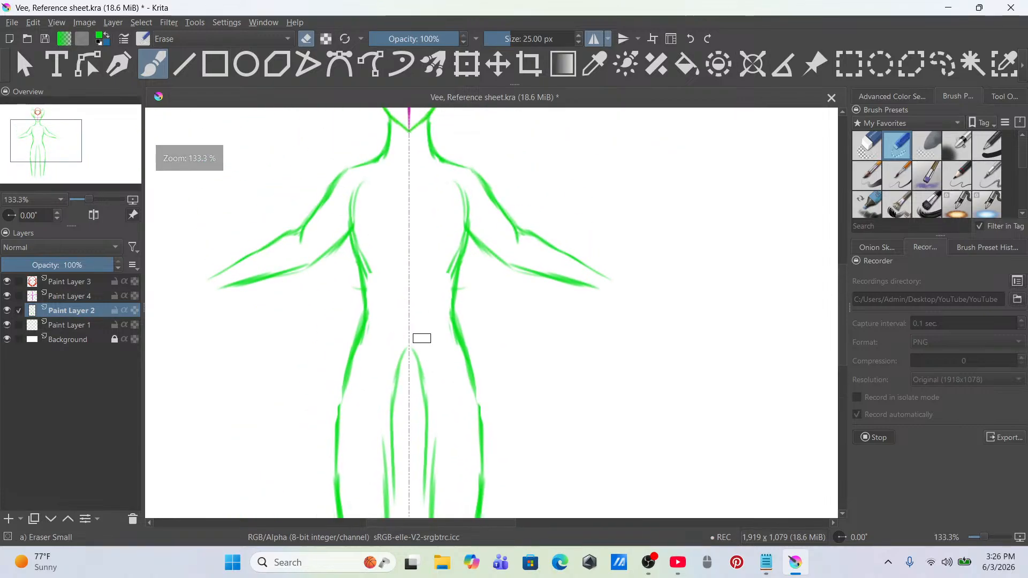
pyautogui.scroll(1, 421, 244)
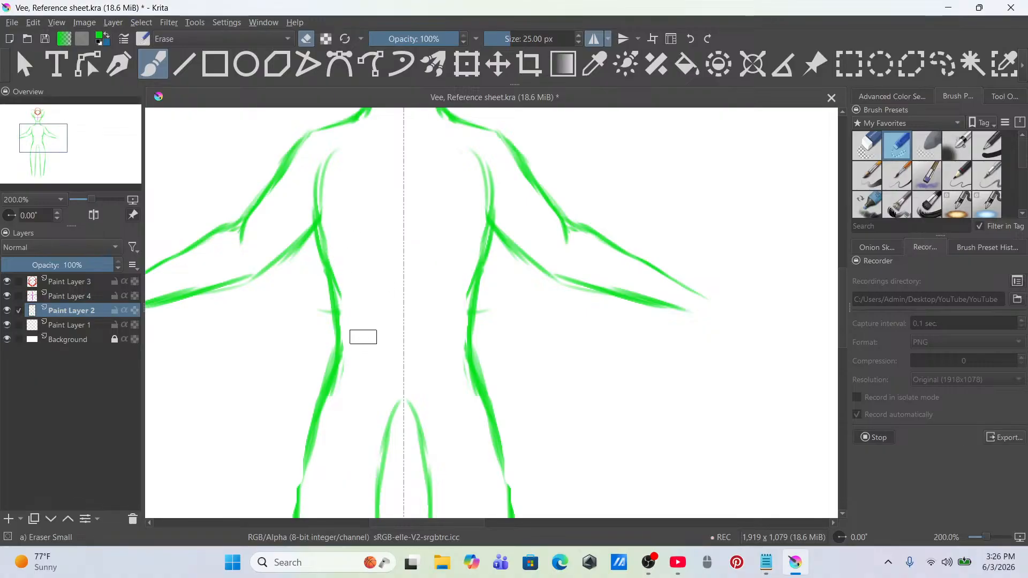
pyautogui.scroll(-1, 363, 336)
pyautogui.moveTo(393, 357); pyautogui.dragTo(457, 293)
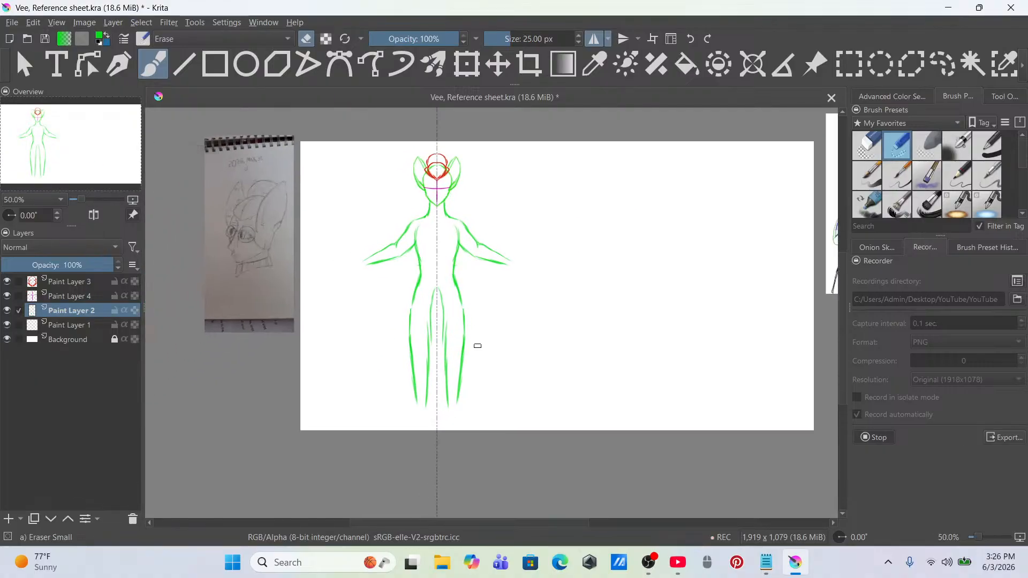
pyautogui.moveTo(482, 354); pyautogui.dragTo(494, 382)
pyautogui.scroll(3, 491, 307)
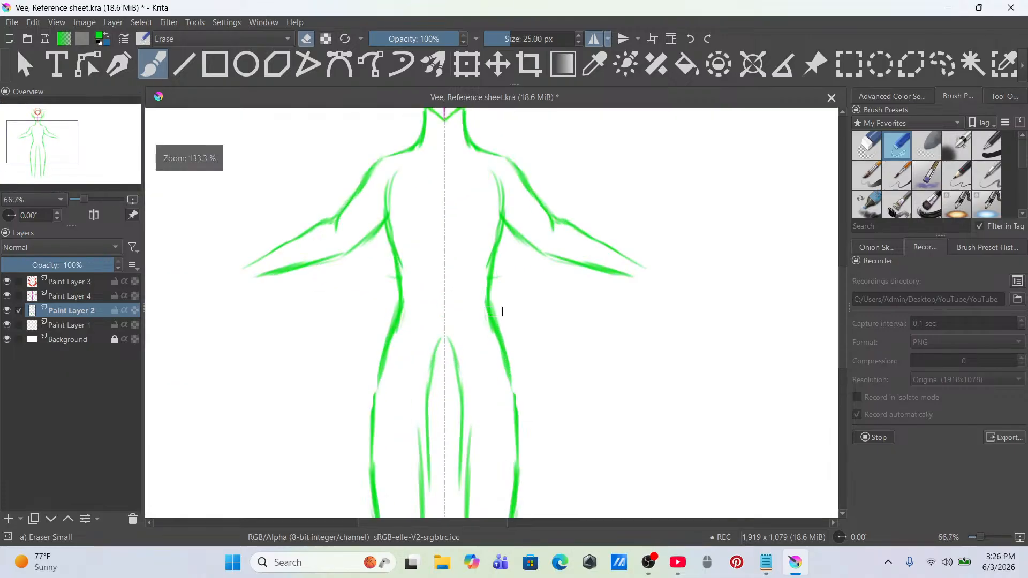
# Step: Lasso the figure's lower body from the waist down, move it up slightly to shorten the torso, and clear the selection
pyautogui.click(956, 64)
pyautogui.scroll(-1, 532, 322)
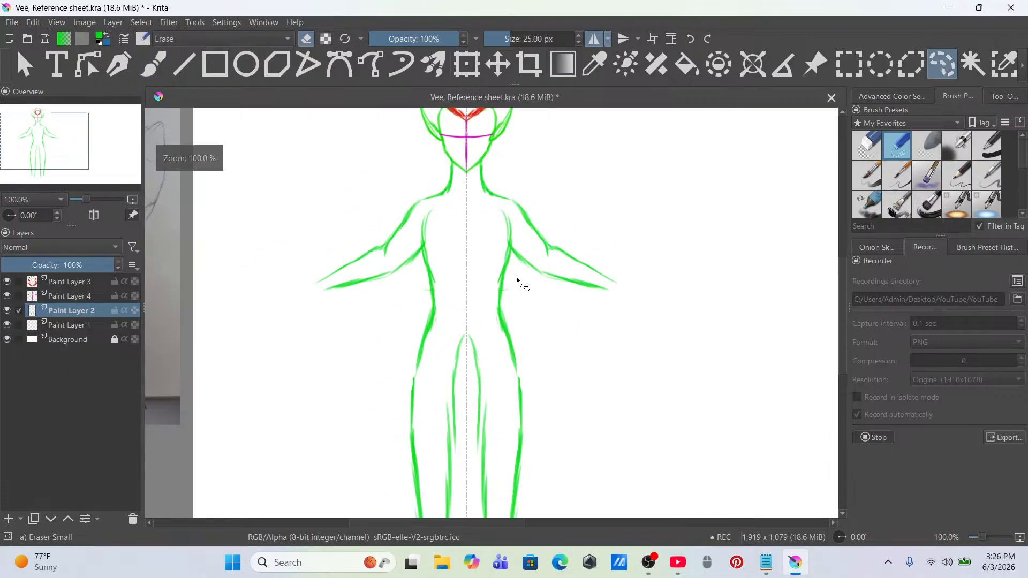
pyautogui.moveTo(515, 278)
pyautogui.mouseDown()
pyautogui.moveTo(439, 284)
pyautogui.moveTo(416, 306)
pyautogui.moveTo(388, 392)
pyautogui.moveTo(383, 477)
pyautogui.moveTo(388, 520)
pyautogui.moveTo(413, 544)
pyautogui.moveTo(512, 545)
pyautogui.moveTo(569, 427)
pyautogui.moveTo(587, 169)
pyautogui.moveTo(508, 129)
pyautogui.mouseUp()
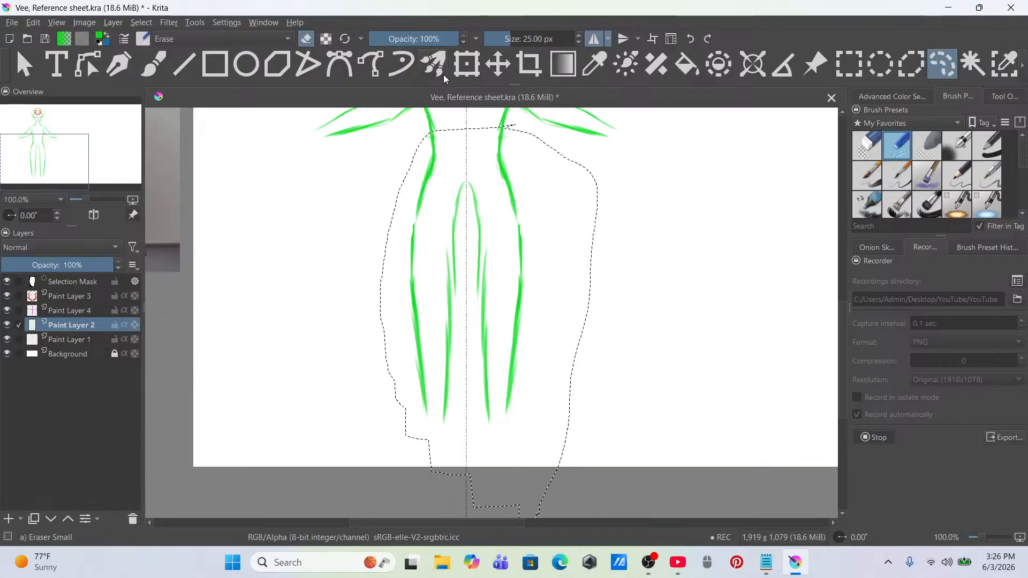
pyautogui.hotkey('ctrl', 't')
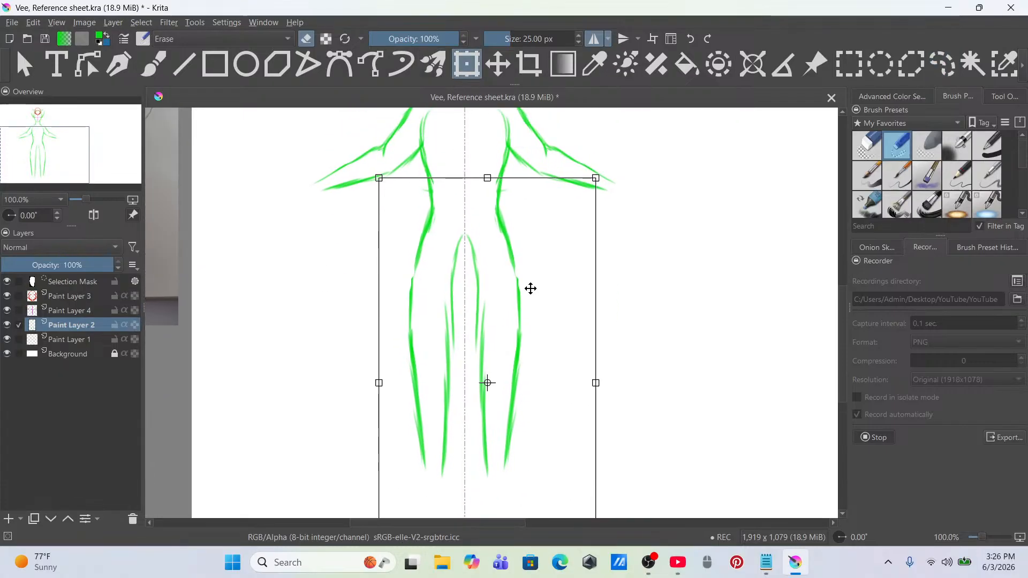
pyautogui.moveTo(531, 288); pyautogui.dragTo(531, 279)
pyautogui.scroll(-2, 530, 289)
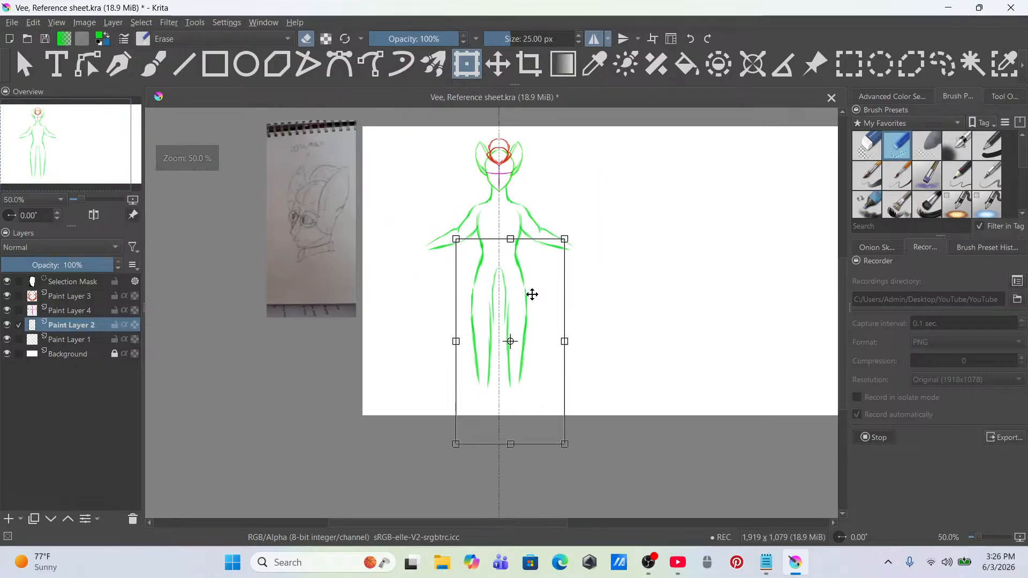
pyautogui.click(947, 65)
pyautogui.rightClick(504, 300)
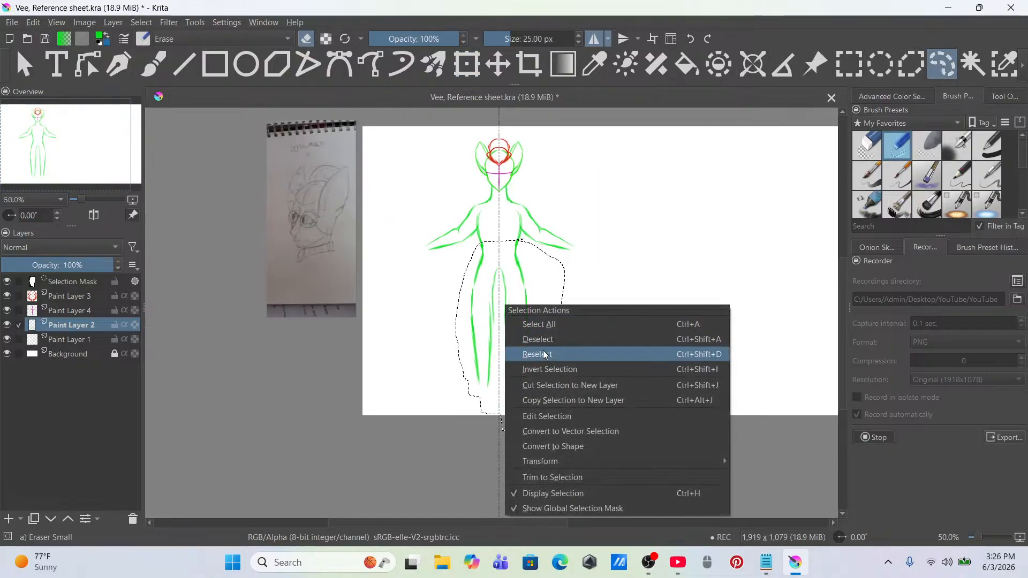
pyautogui.click(544, 341)
# Step: Add a new paint layer above Paint Layer 2 and set up the Basic-6 Details brush in red
pyautogui.scroll(2, 513, 297)
pyautogui.scroll(-1, 513, 296)
pyautogui.moveTo(513, 296); pyautogui.dragTo(529, 257)
pyautogui.click(153, 65)
pyautogui.press('Insert')
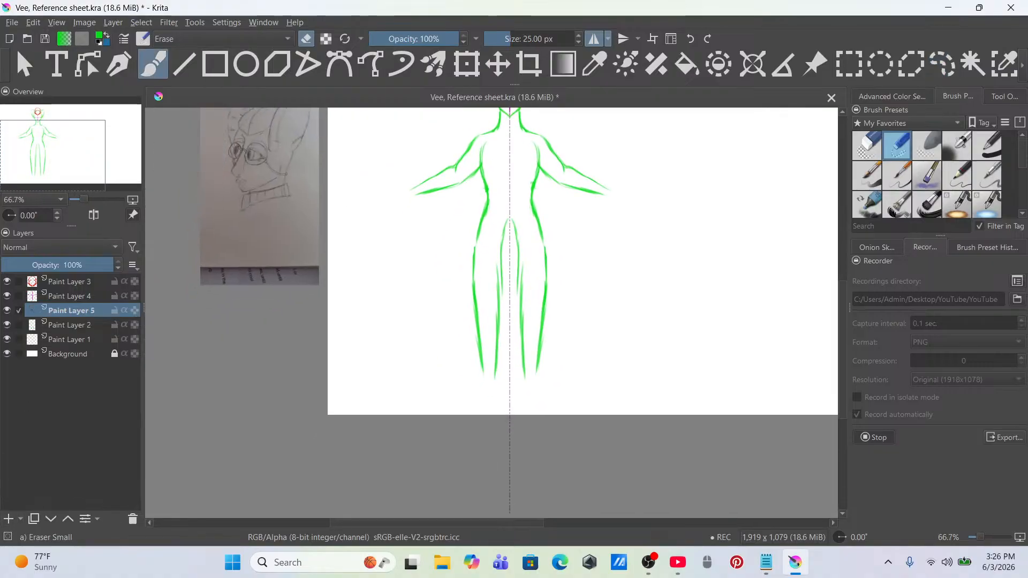
pyautogui.click(898, 175)
pyautogui.click(899, 97)
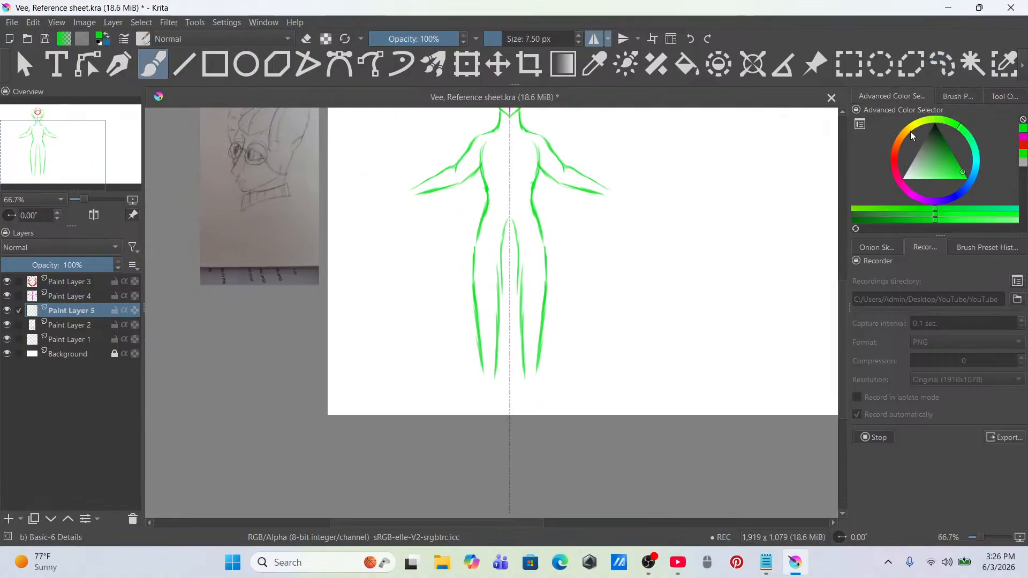
pyautogui.click(962, 172)
pyautogui.scroll(3, 551, 374)
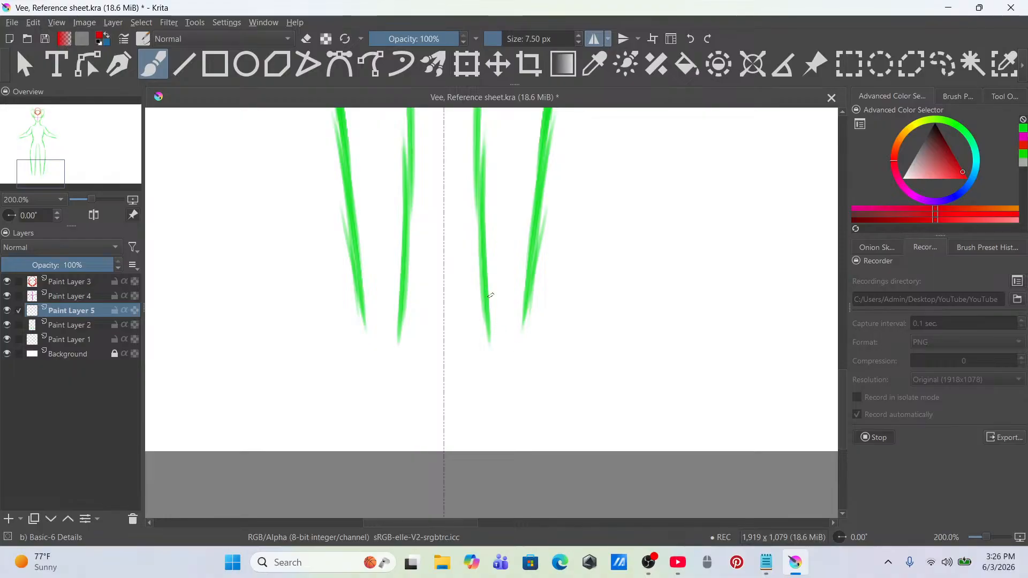
# Step: Draw mirrored red ankle lines across the lower ends of both legs, and undo the short strokes at their outer sides
pyautogui.moveTo(490, 336)
pyautogui.mouseDown()
pyautogui.moveTo(537, 341)
pyautogui.moveTo(496, 333)
pyautogui.moveTo(543, 330)
pyautogui.moveTo(495, 336)
pyautogui.moveTo(521, 329)
pyautogui.mouseUp()
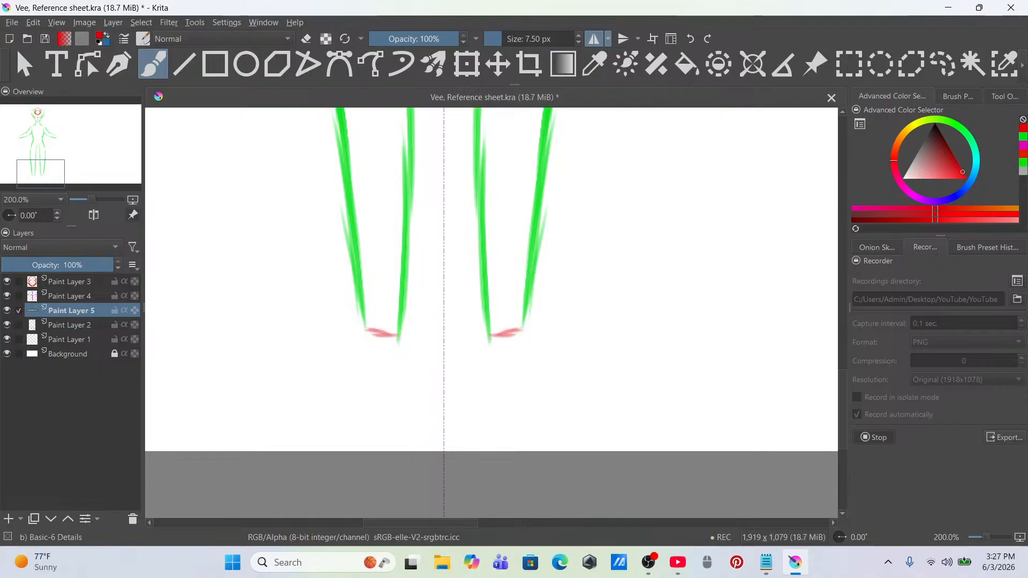
pyautogui.moveTo(508, 334); pyautogui.dragTo(529, 331)
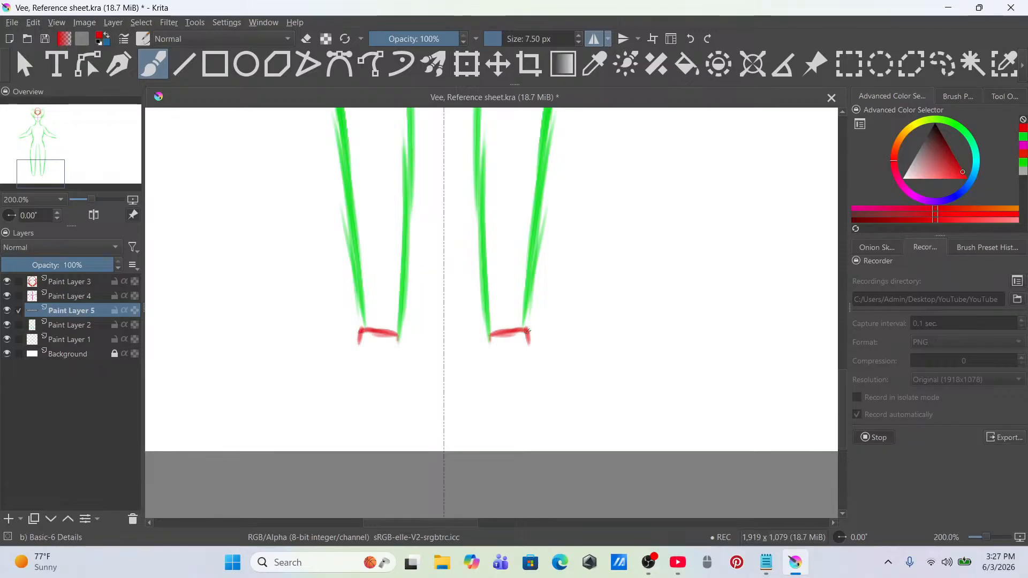
pyautogui.hotkey('ctrl', 'z')
pyautogui.hotkey('ctrl', 'z')
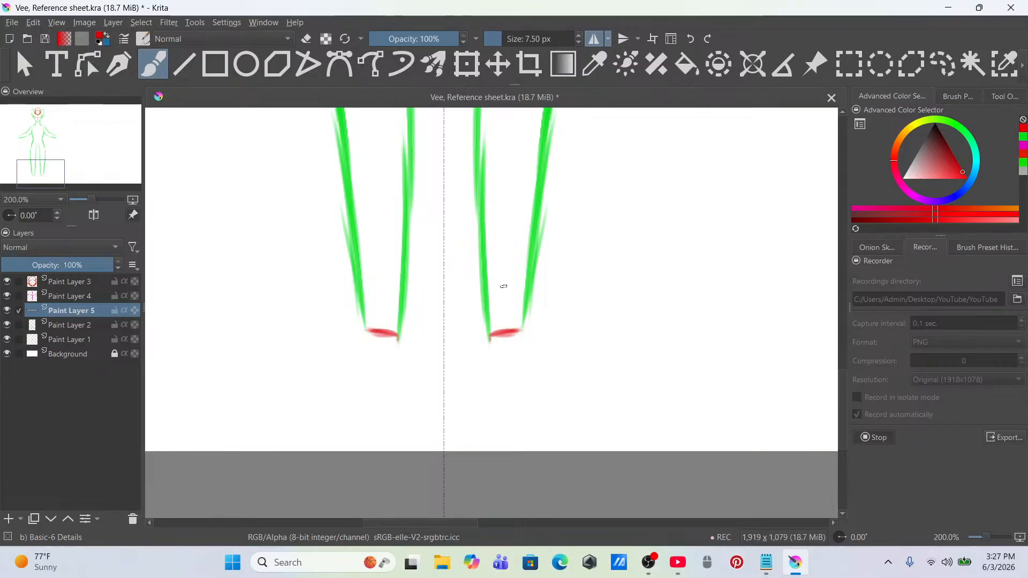
# Step: Turn off horizontal mirroring and sketch the heel and sole of a boot in red below the left leg
pyautogui.click(592, 42)
pyautogui.moveTo(490, 335); pyautogui.dragTo(491, 348)
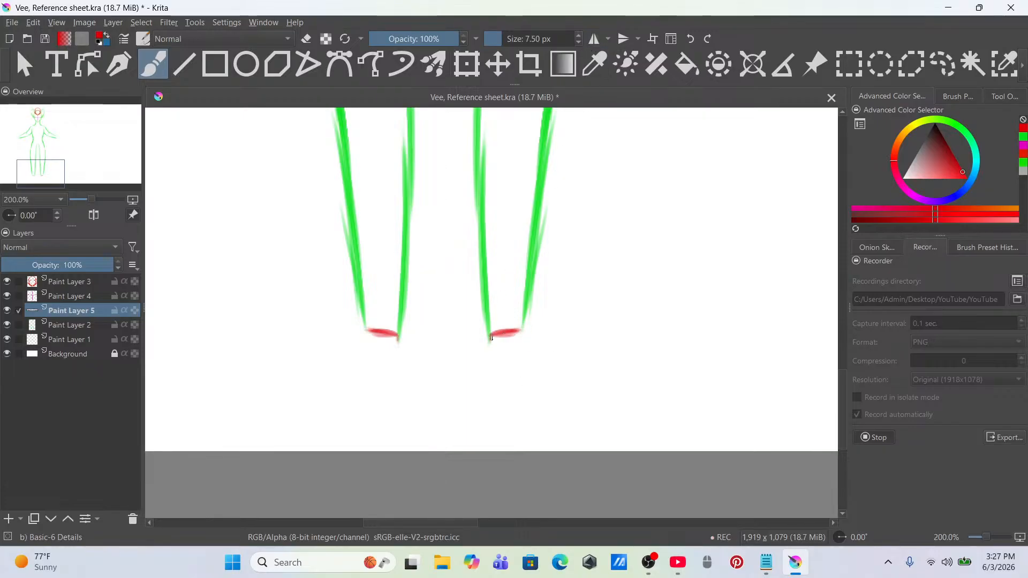
pyautogui.hotkey('ctrl', 'z')
pyautogui.moveTo(400, 339)
pyautogui.mouseDown()
pyautogui.moveTo(403, 359)
pyautogui.moveTo(381, 379)
pyautogui.moveTo(346, 384)
pyautogui.mouseUp()
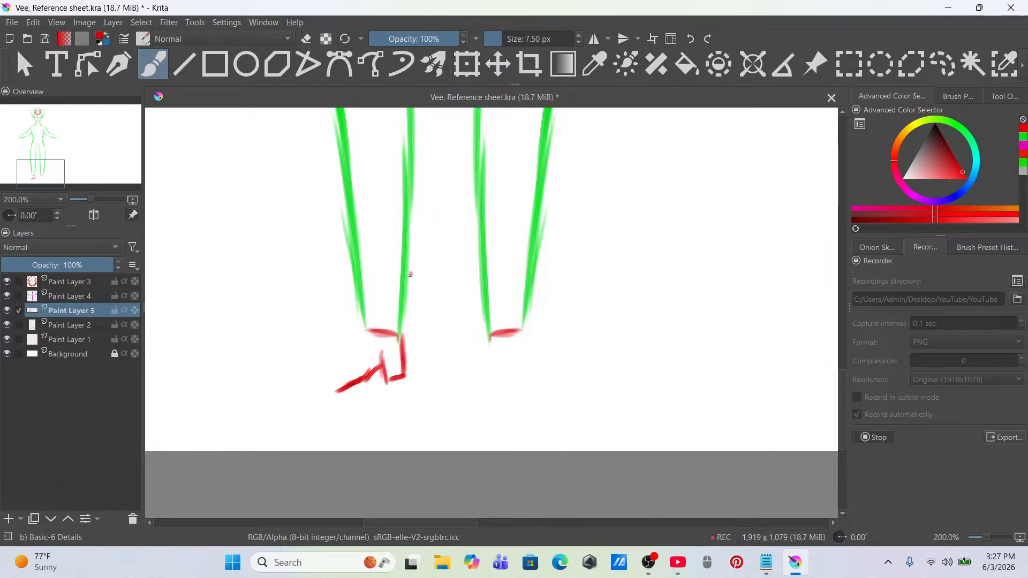
# Step: Try a taller boot shaft reaching up the left lower leg, and undo the strokes
pyautogui.moveTo(412, 273); pyautogui.dragTo(362, 287)
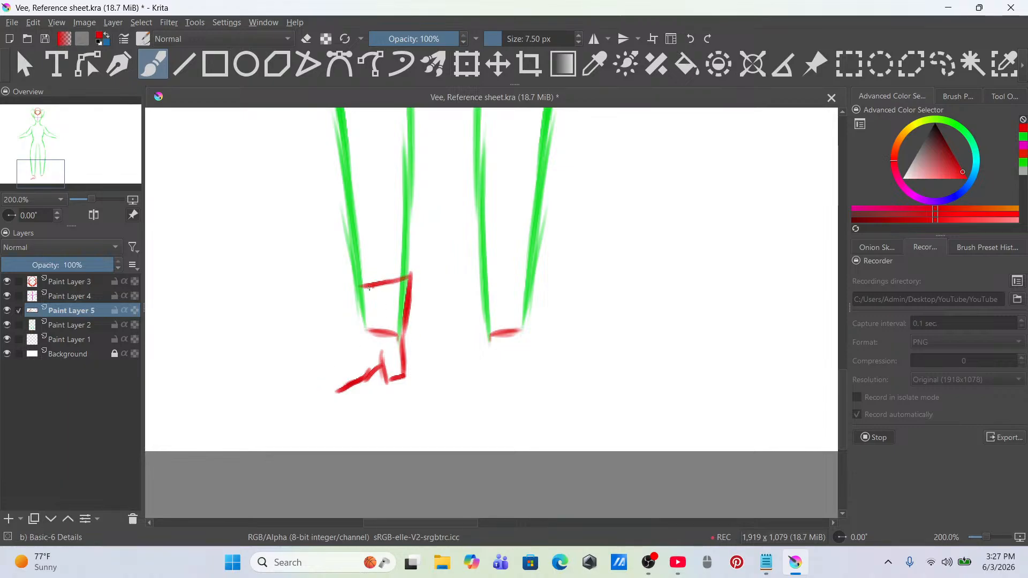
pyautogui.hotkey('ctrl', 'z')
pyautogui.hotkey('ctrl', 'z')
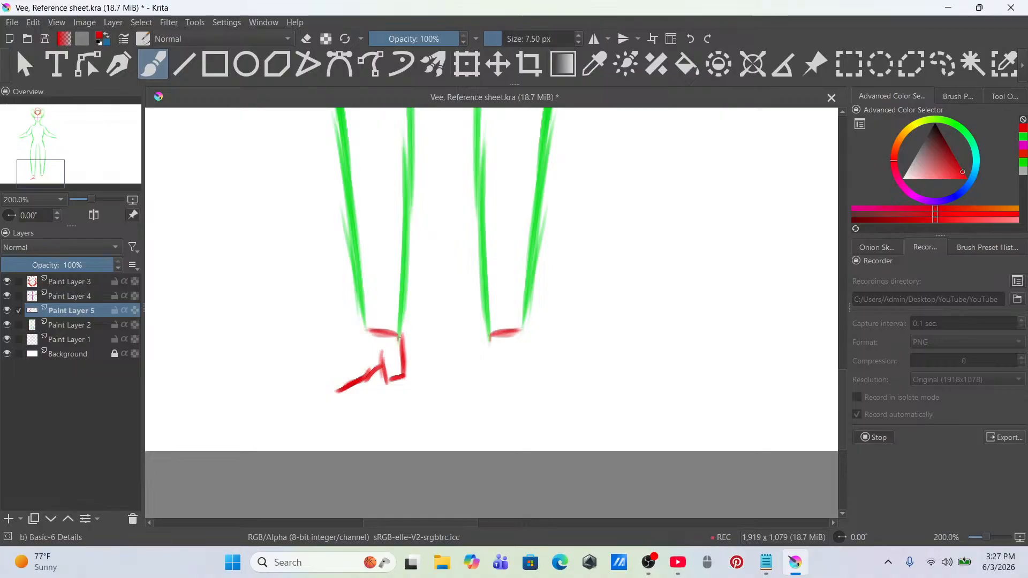
# Step: Complete the red boot outline with a short ankle shaft, an instep line and a toe pointing outward
pyautogui.moveTo(405, 319)
pyautogui.mouseDown()
pyautogui.moveTo(355, 307)
pyautogui.moveTo(361, 343)
pyautogui.moveTo(312, 366)
pyautogui.moveTo(324, 368)
pyautogui.moveTo(317, 364)
pyautogui.moveTo(327, 393)
pyautogui.mouseUp()
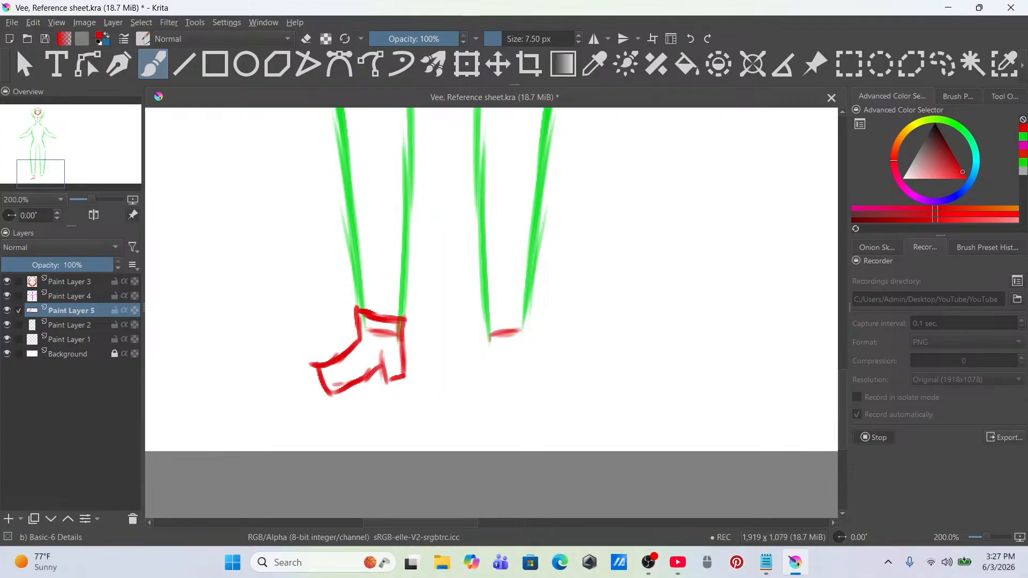
pyautogui.scroll(-6, 405, 467)
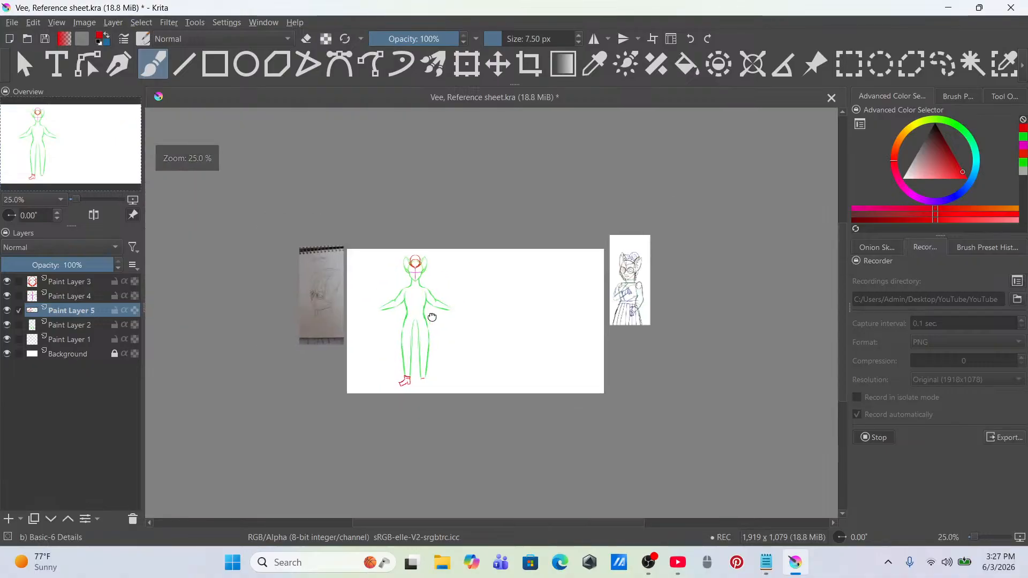
pyautogui.moveTo(430, 316); pyautogui.dragTo(446, 298)
pyautogui.scroll(6, 421, 337)
pyautogui.scroll(-1, 478, 289)
pyautogui.scroll(-3, 478, 288)
pyautogui.scroll(2, 475, 300)
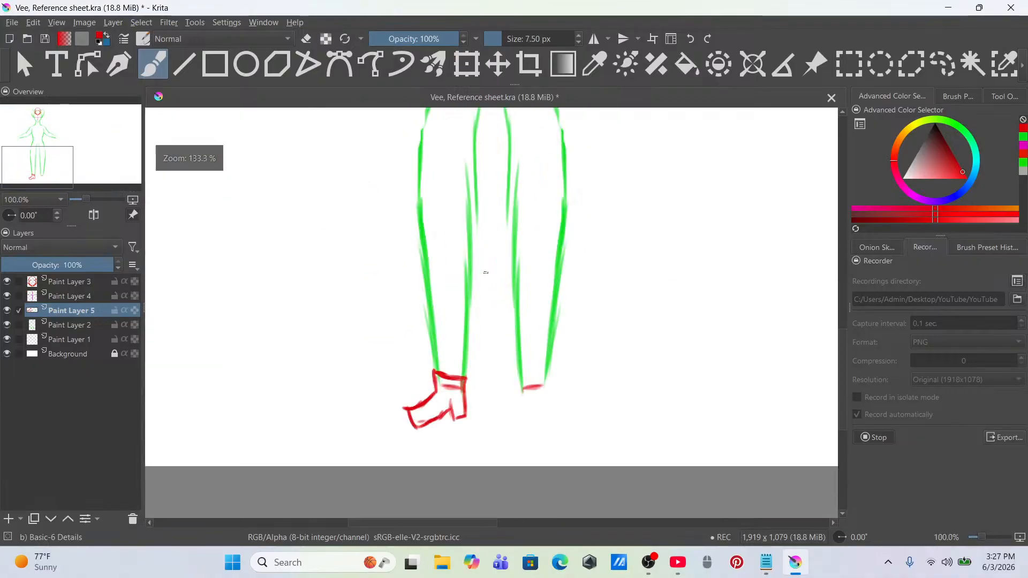
# Step: Select the red boot with a rectangle, rotate it clockwise to level the sole, enlarge it slightly and fit it to the ankle
pyautogui.click(849, 64)
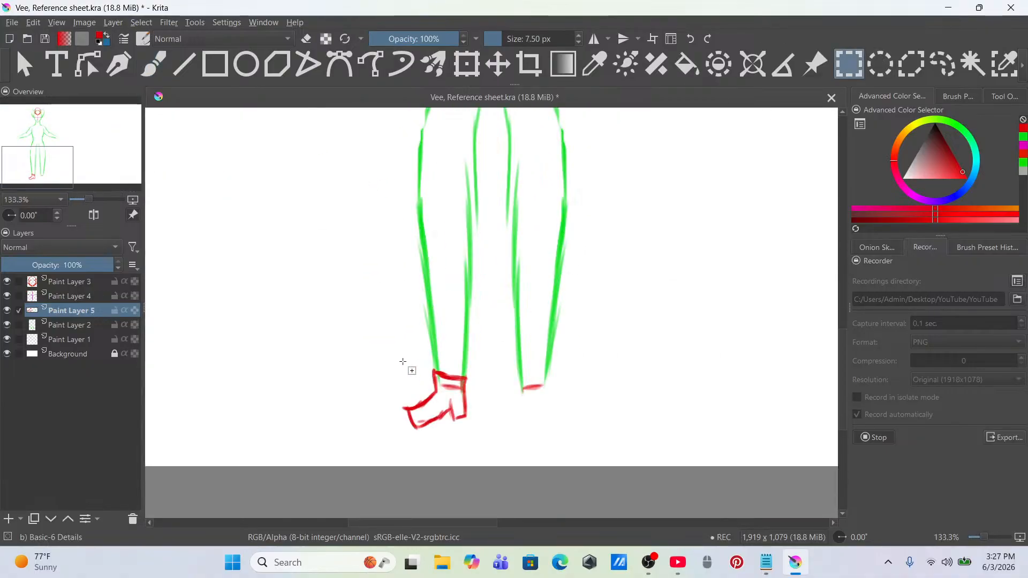
pyautogui.moveTo(385, 344); pyautogui.dragTo(484, 400)
pyautogui.click(467, 64)
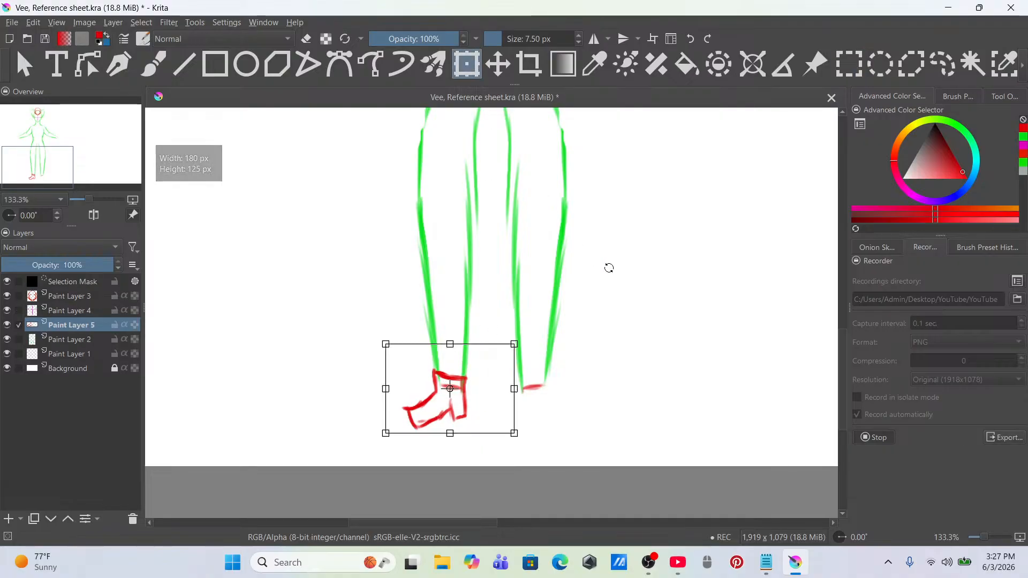
pyautogui.moveTo(608, 269); pyautogui.dragTo(626, 291)
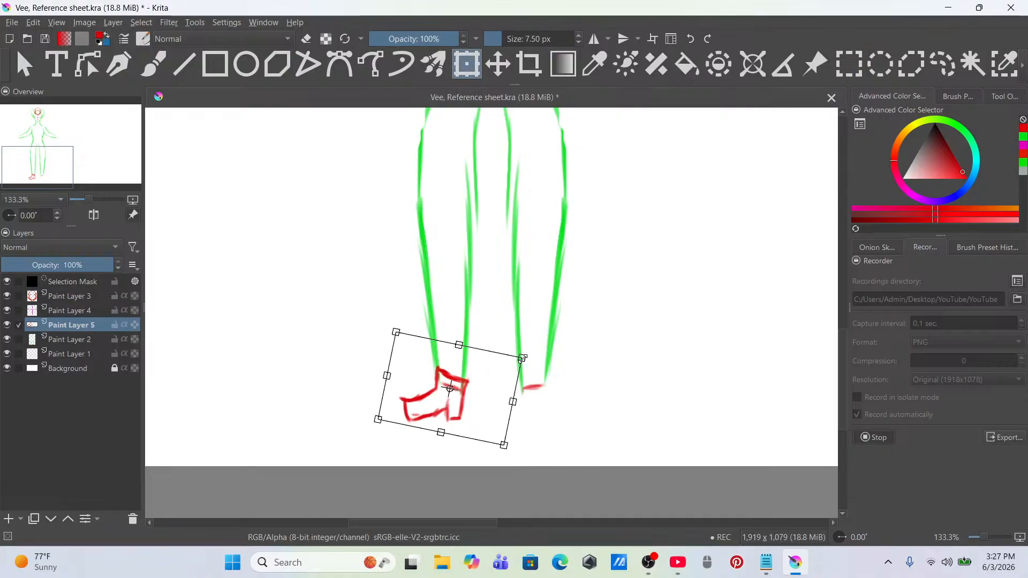
pyautogui.moveTo(523, 358); pyautogui.dragTo(537, 352)
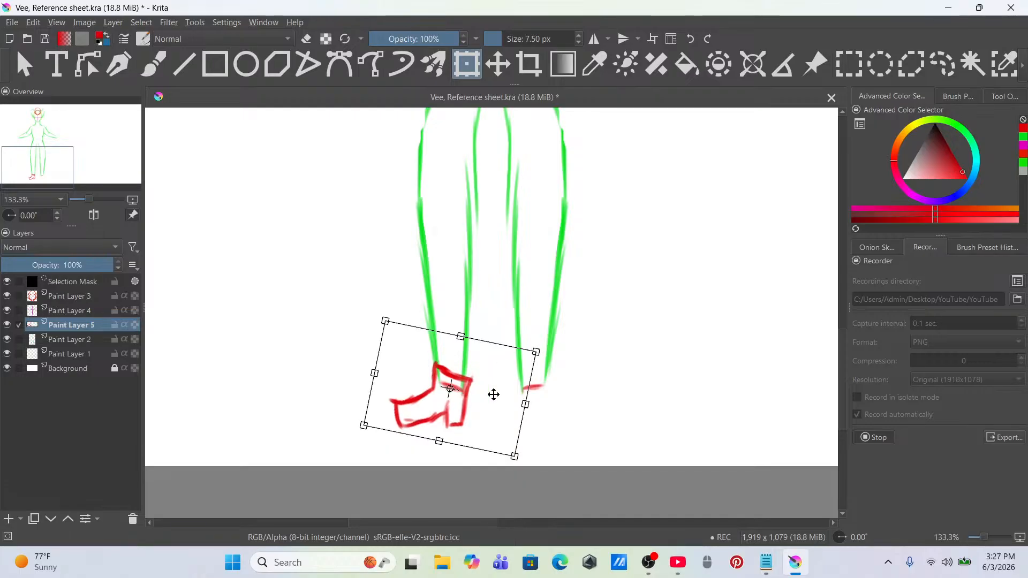
pyautogui.scroll(-3, 493, 375)
pyautogui.scroll(3, 498, 363)
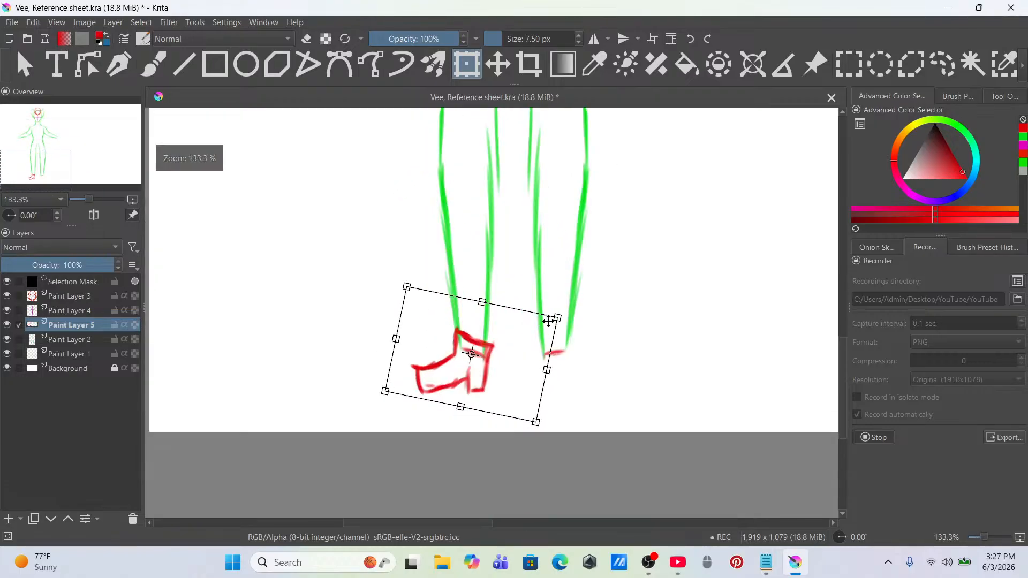
pyautogui.scroll(2, 505, 356)
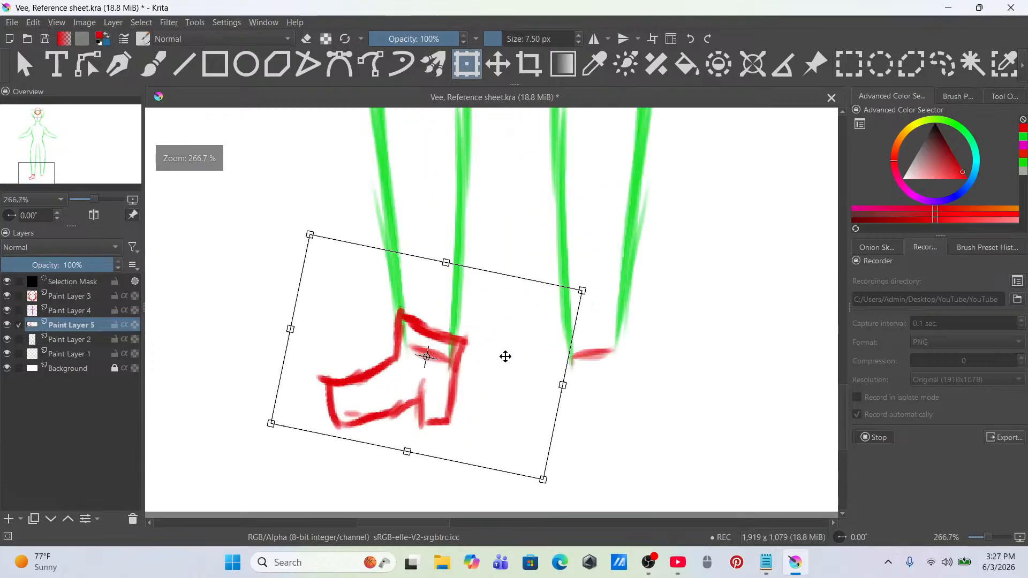
pyautogui.moveTo(506, 356); pyautogui.dragTo(508, 348)
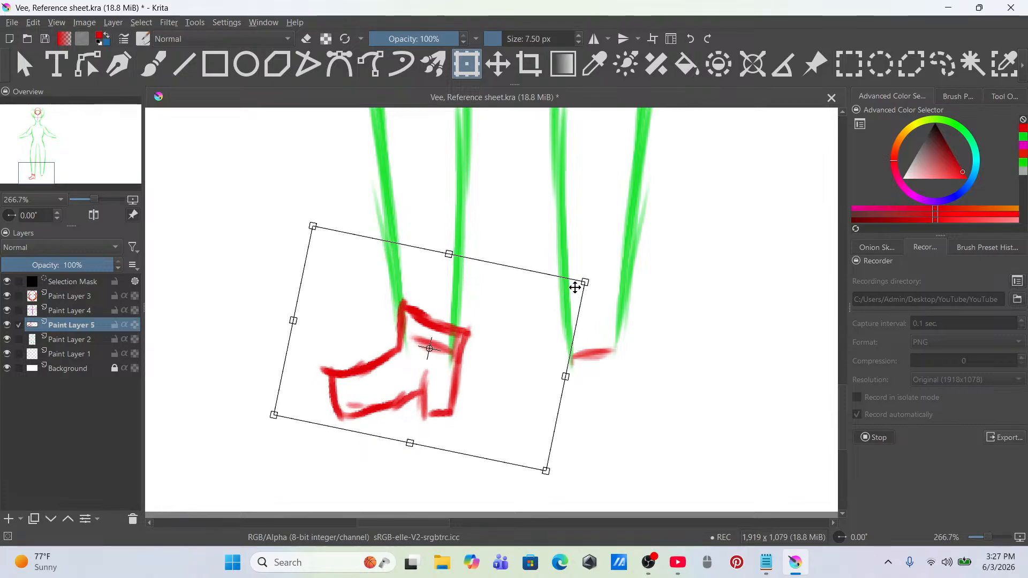
pyautogui.moveTo(583, 283); pyautogui.dragTo(577, 286)
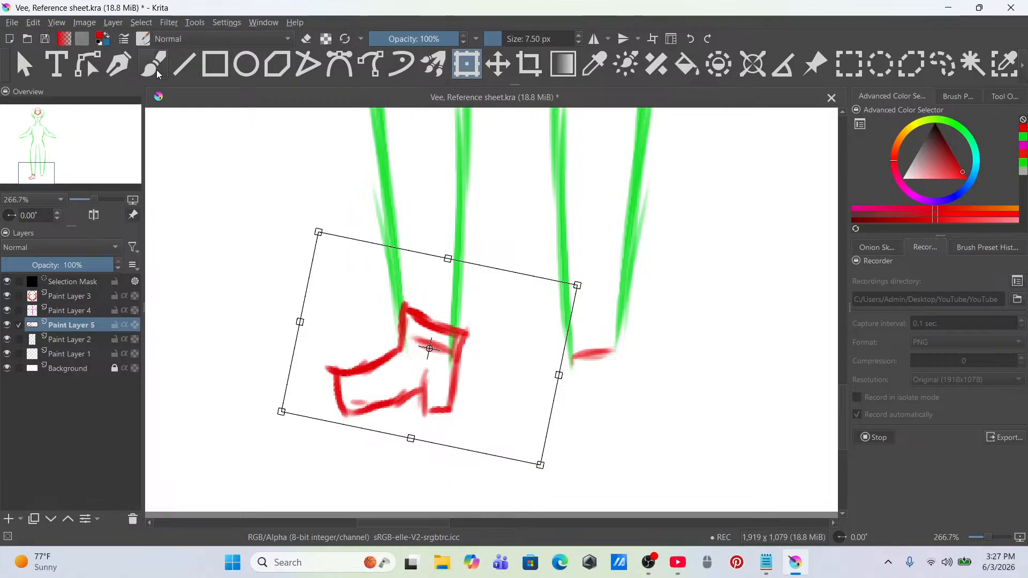
# Step: Clear the selection, erase the boot's ankle shaft with Eraser Small, and switch back to the Basic-6 Details brush
pyautogui.press('b')
pyautogui.click(955, 98)
pyautogui.click(897, 146)
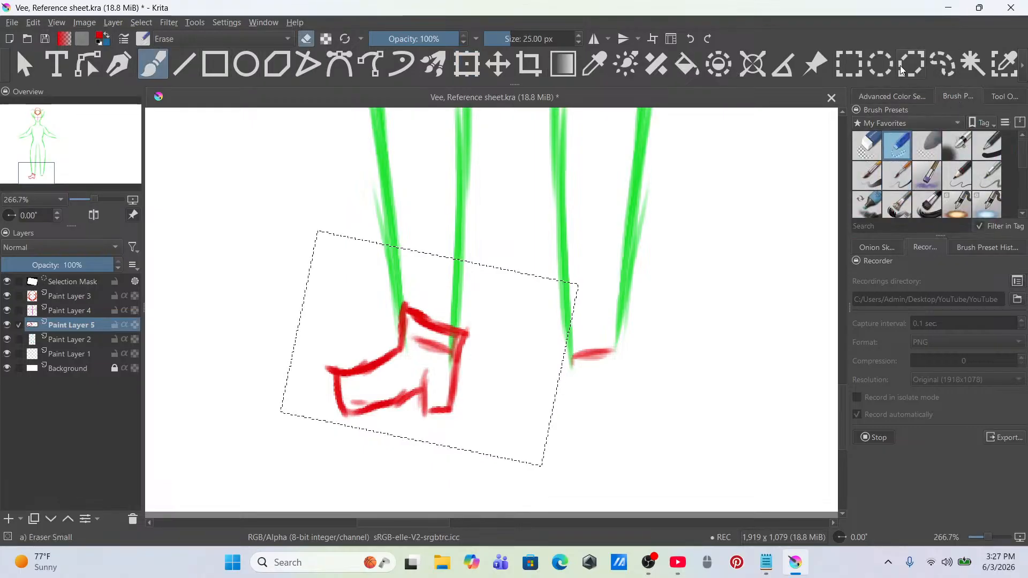
pyautogui.hotkey('ctrl', 'r')
pyautogui.rightClick(594, 316)
pyautogui.click(597, 340)
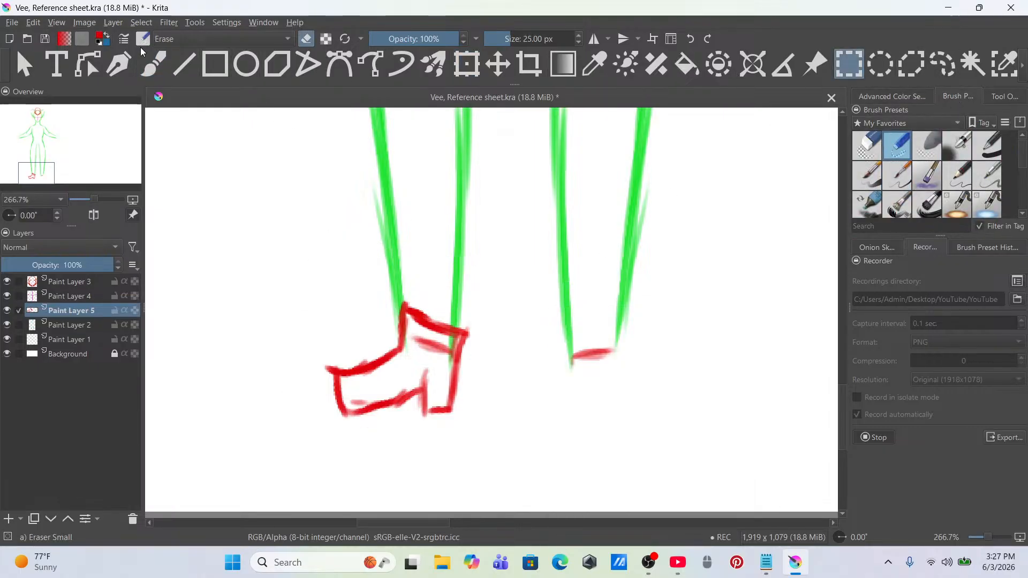
pyautogui.press('b')
pyautogui.scroll(2, 419, 301)
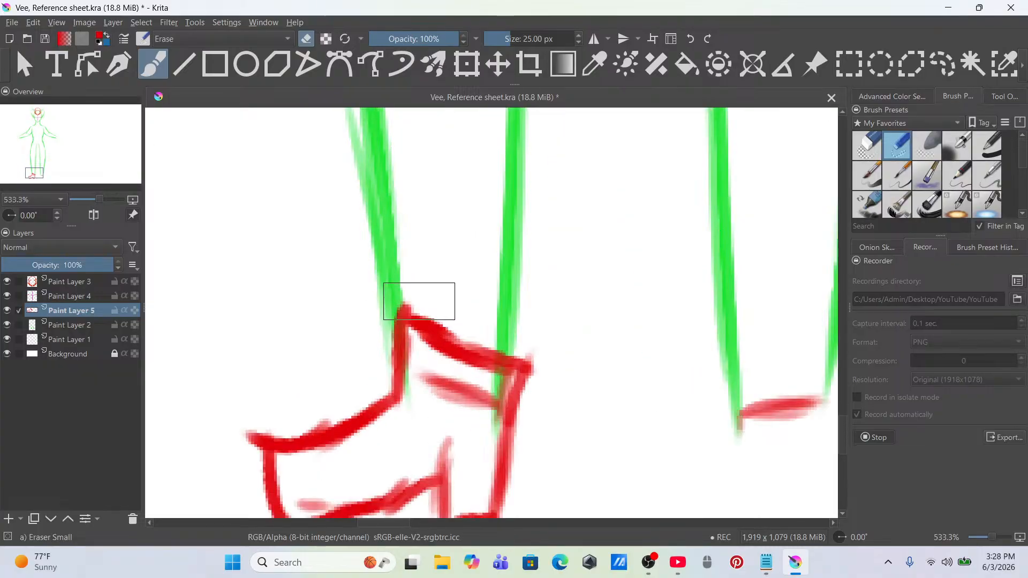
pyautogui.moveTo(381, 304)
pyautogui.mouseDown()
pyautogui.moveTo(408, 313)
pyautogui.moveTo(418, 349)
pyautogui.moveTo(464, 379)
pyautogui.moveTo(509, 392)
pyautogui.moveTo(484, 398)
pyautogui.moveTo(468, 394)
pyautogui.moveTo(502, 334)
pyautogui.mouseUp()
pyautogui.click(898, 175)
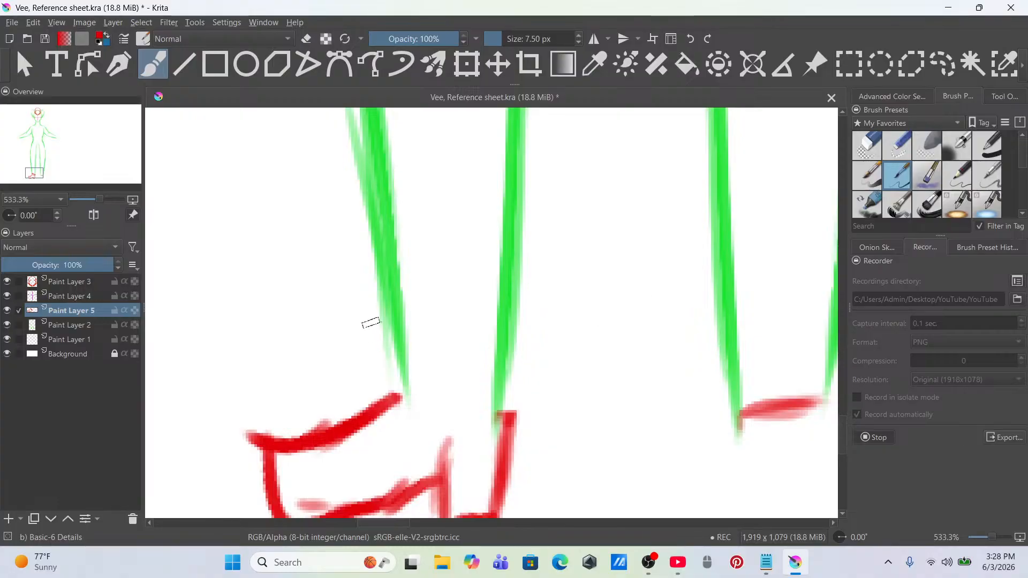
# Step: Redraw the top of the boot under the left leg with a short ankle edge joining the instep to the heel side
pyautogui.moveTo(363, 296); pyautogui.dragTo(391, 381)
pyautogui.hotkey('ctrl', 'z')
pyautogui.hotkey('ctrl', 'z')
pyautogui.moveTo(394, 388); pyautogui.dragTo(395, 345)
pyautogui.hotkey('ctrl', 'z')
pyautogui.moveTo(400, 375)
pyautogui.mouseDown()
pyautogui.moveTo(508, 394)
pyautogui.moveTo(486, 429)
pyautogui.mouseUp()
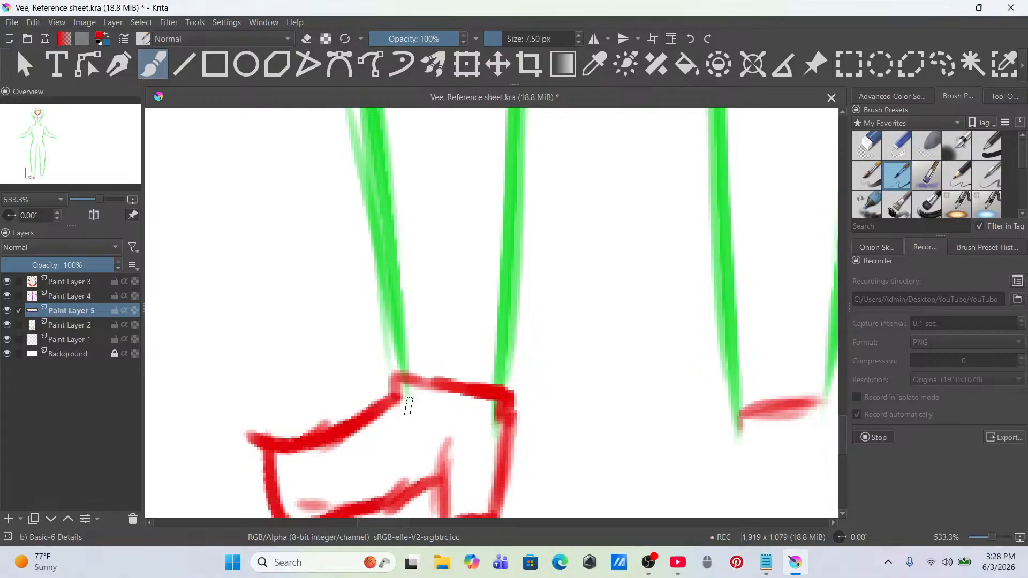
# Step: Select the left red boot with a rectangle, enlarge it slightly, shift it to fit the ankle and clear the selection
pyautogui.scroll(-10, 409, 406)
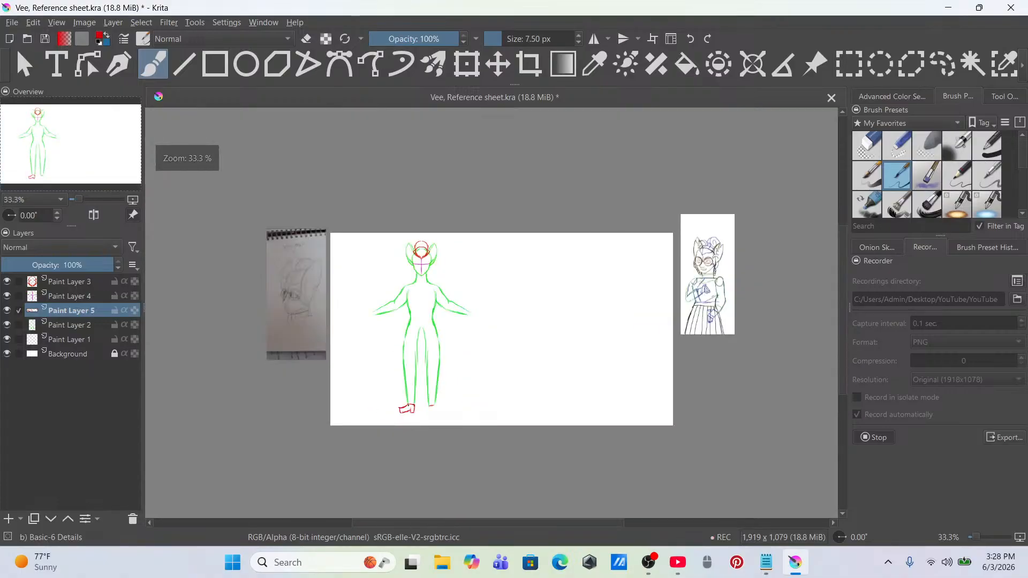
pyautogui.scroll(5, 451, 403)
pyautogui.scroll(-5, 452, 404)
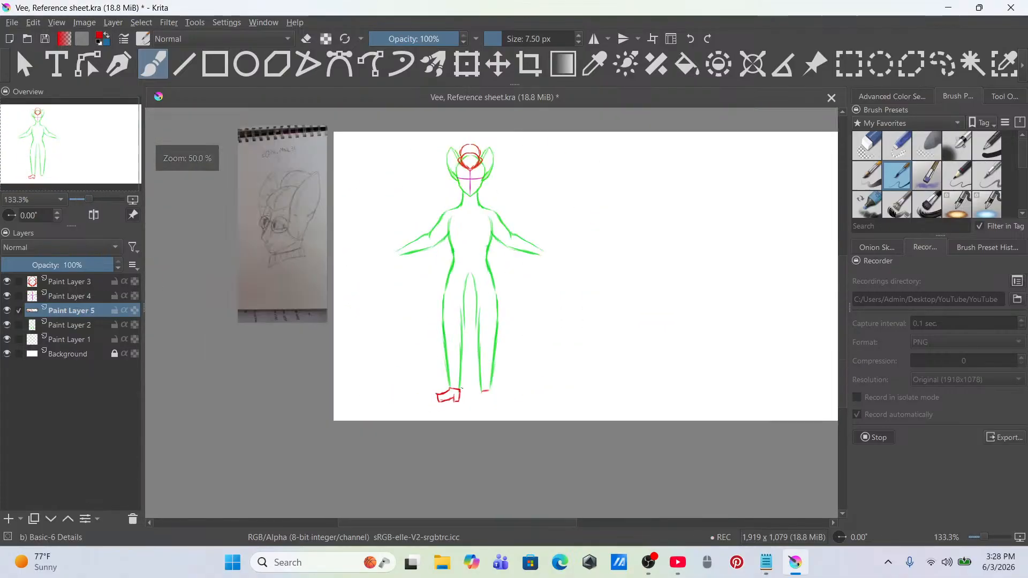
pyautogui.scroll(5, 451, 403)
pyautogui.click(856, 64)
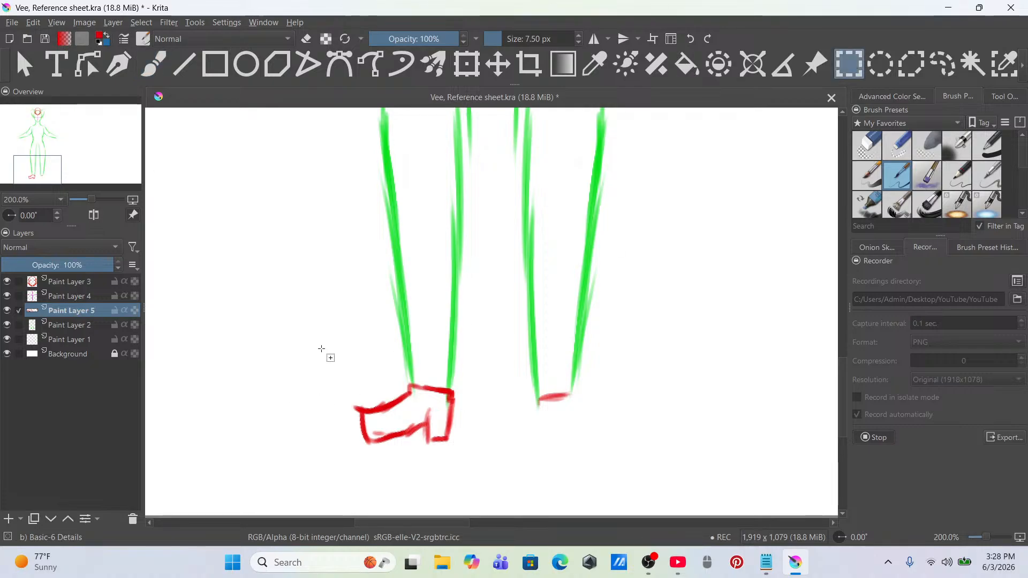
pyautogui.moveTo(333, 342); pyautogui.dragTo(472, 460)
pyautogui.click(466, 64)
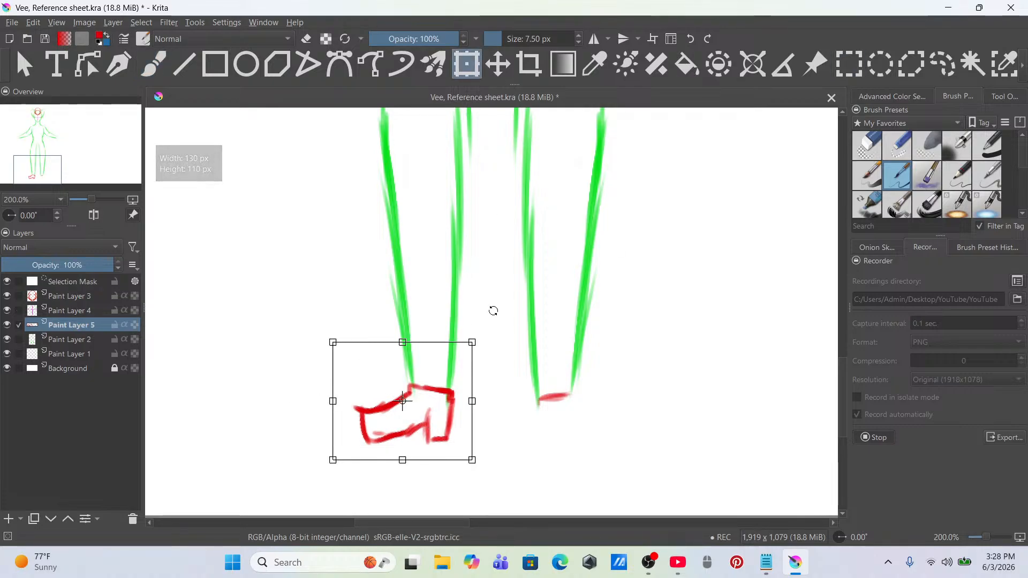
pyautogui.moveTo(473, 341); pyautogui.dragTo(483, 333)
pyautogui.moveTo(440, 401); pyautogui.dragTo(437, 398)
pyautogui.scroll(-2, 436, 388)
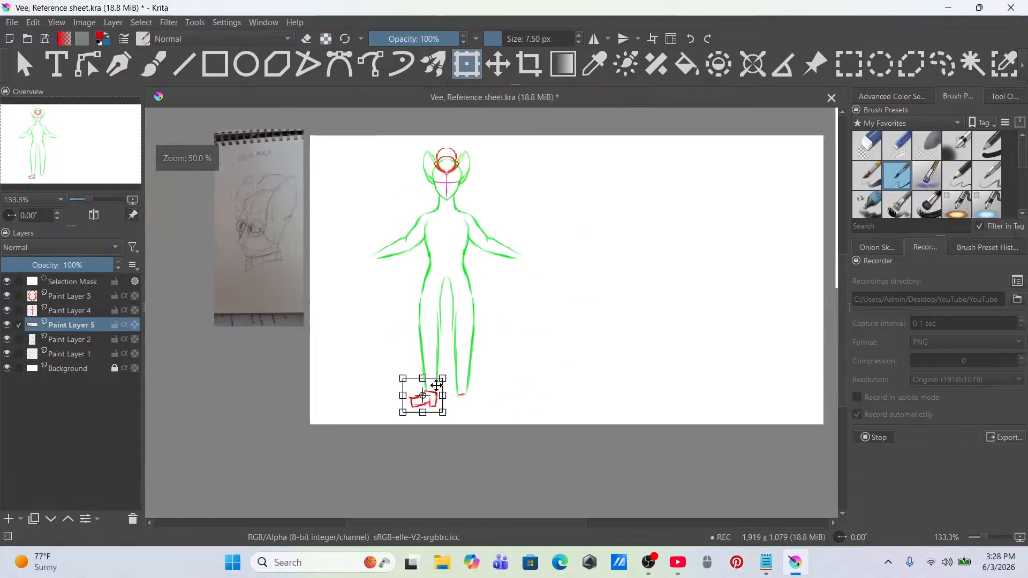
pyautogui.scroll(4, 437, 383)
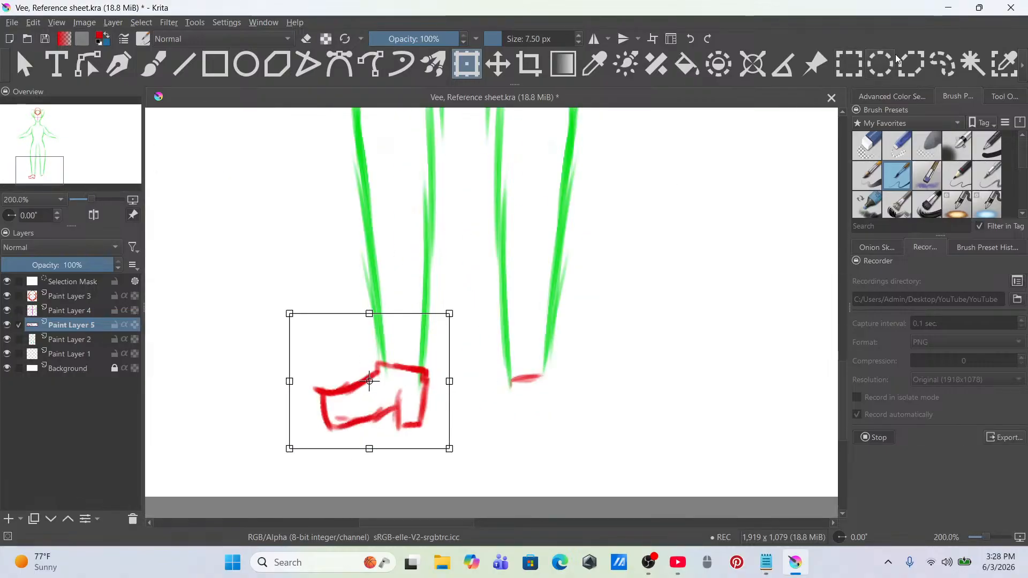
pyautogui.click(941, 66)
pyautogui.rightClick(416, 346)
pyautogui.click(491, 377)
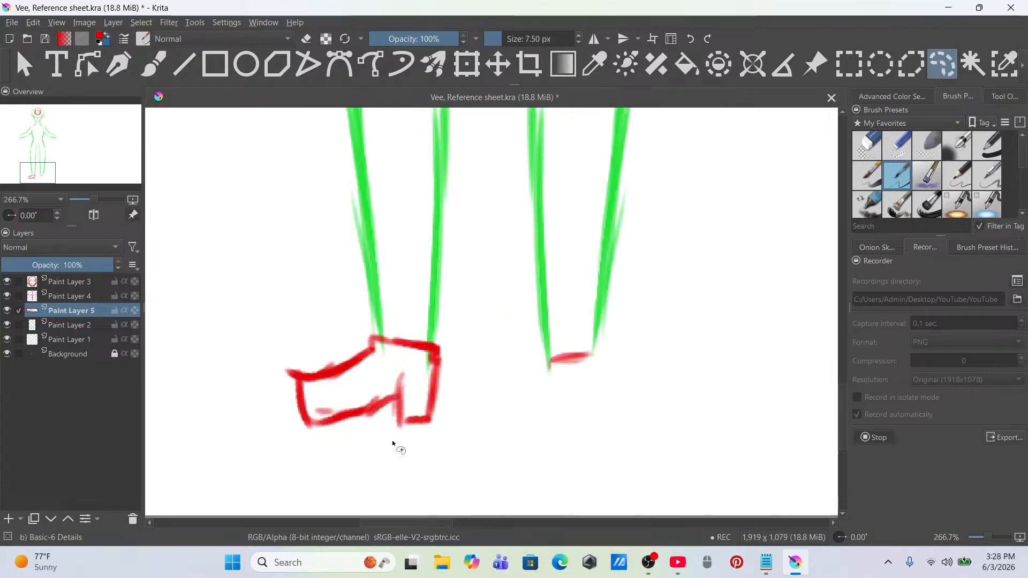
# Step: Draw a boxy toe front on the left boot with a top edge, a vertical corner edge and a reinforced sole line
pyautogui.scroll(2, 392, 441)
pyautogui.click(152, 65)
pyautogui.moveTo(260, 271); pyautogui.dragTo(352, 248)
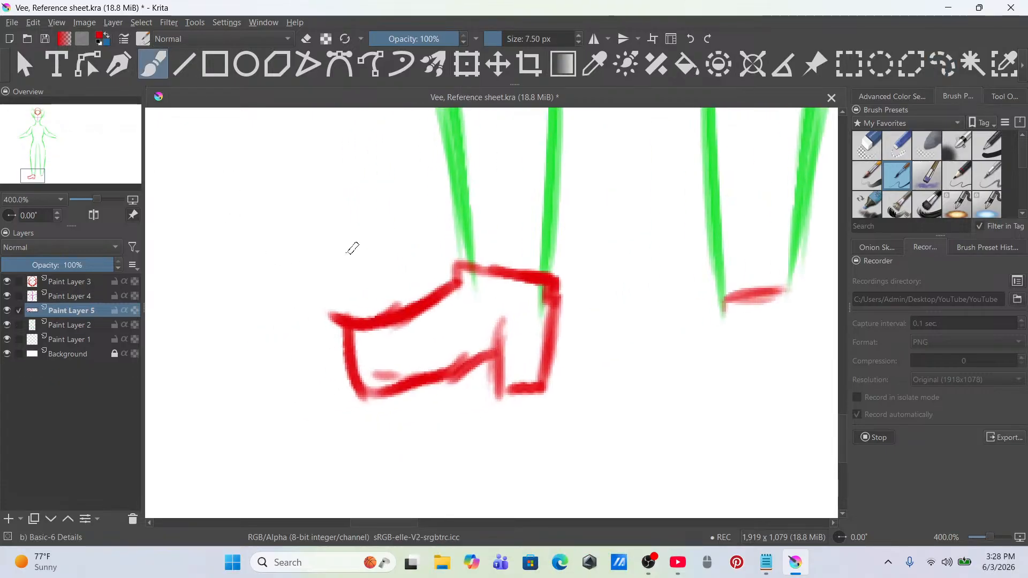
pyautogui.moveTo(355, 325); pyautogui.dragTo(411, 337)
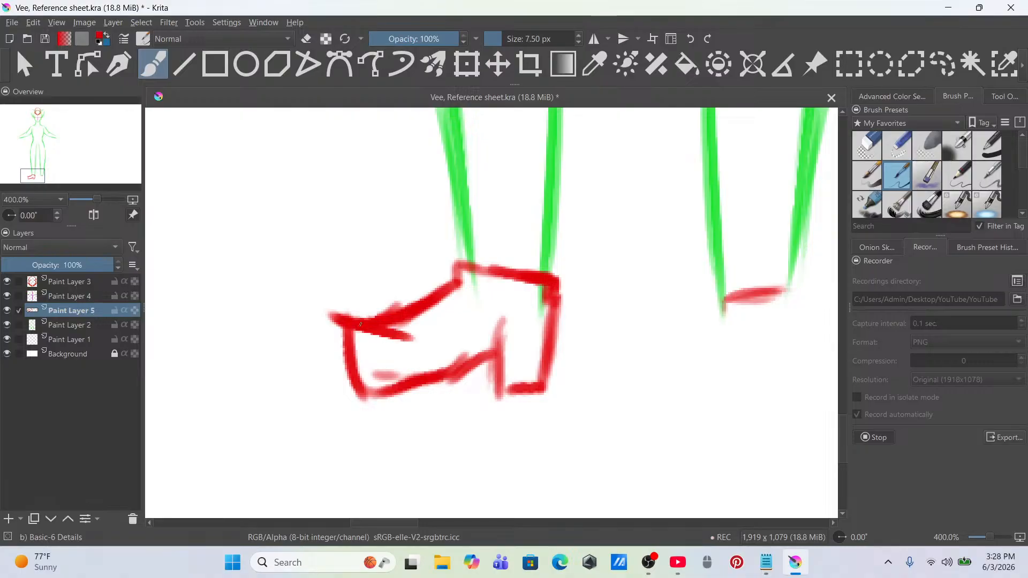
pyautogui.moveTo(413, 399); pyautogui.dragTo(407, 357)
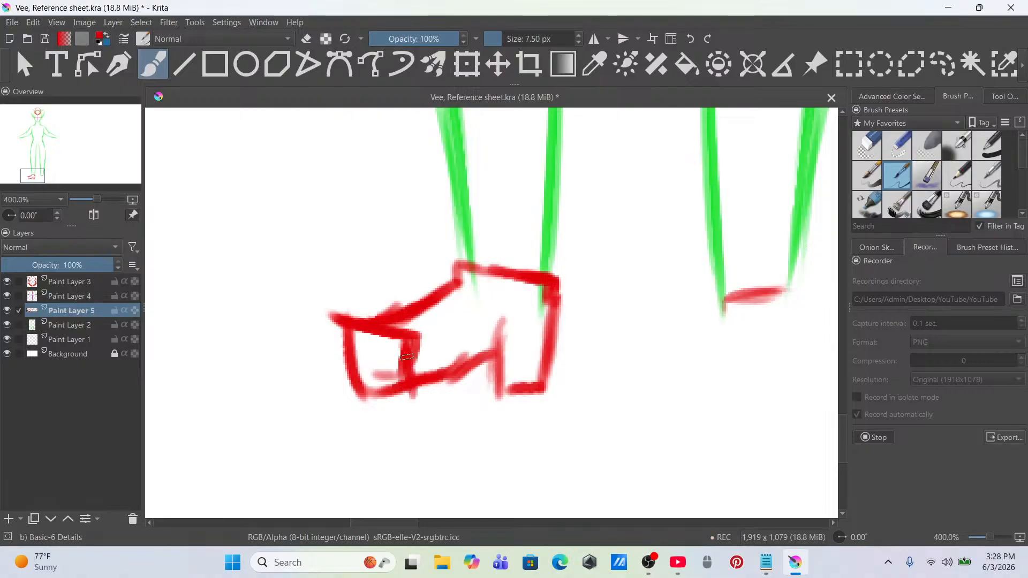
pyautogui.moveTo(379, 398); pyautogui.dragTo(443, 384)
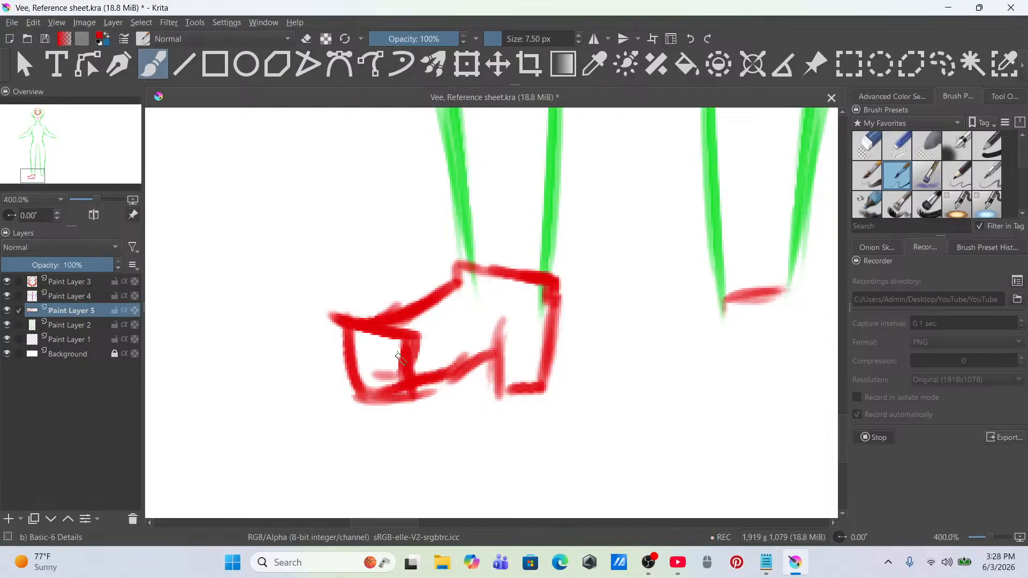
# Step: Draw an instep ridge line from the toe's upper corner toward the ankle of the left boot
pyautogui.moveTo(419, 337); pyautogui.dragTo(487, 288)
pyautogui.hotkey('ctrl', 'z')
pyautogui.moveTo(420, 337); pyautogui.dragTo(499, 296)
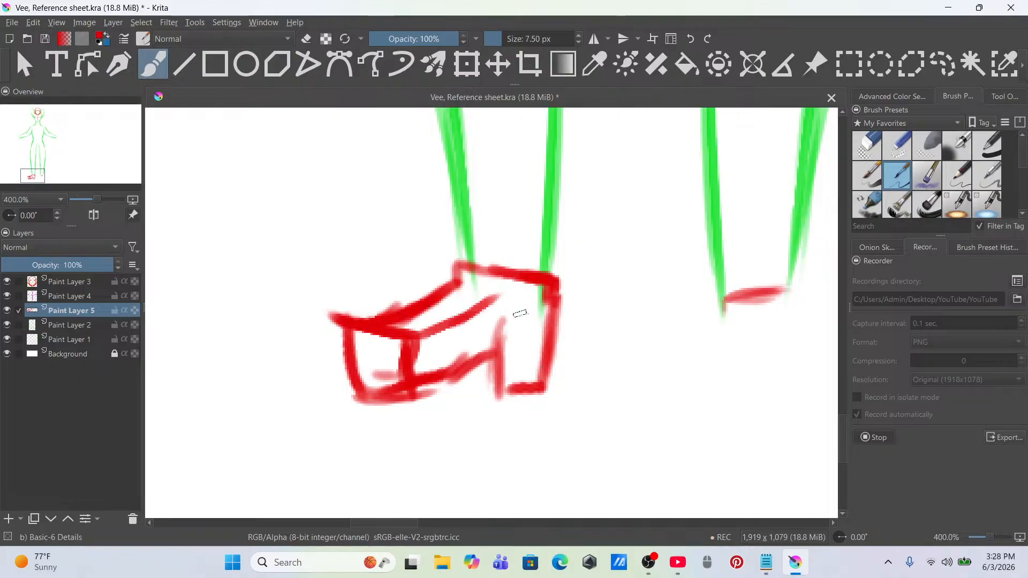
# Step: Erase the heel line's overshoot with Eraser Small and draw the heel's inner face with the Basic-6 Details brush
pyautogui.click(896, 156)
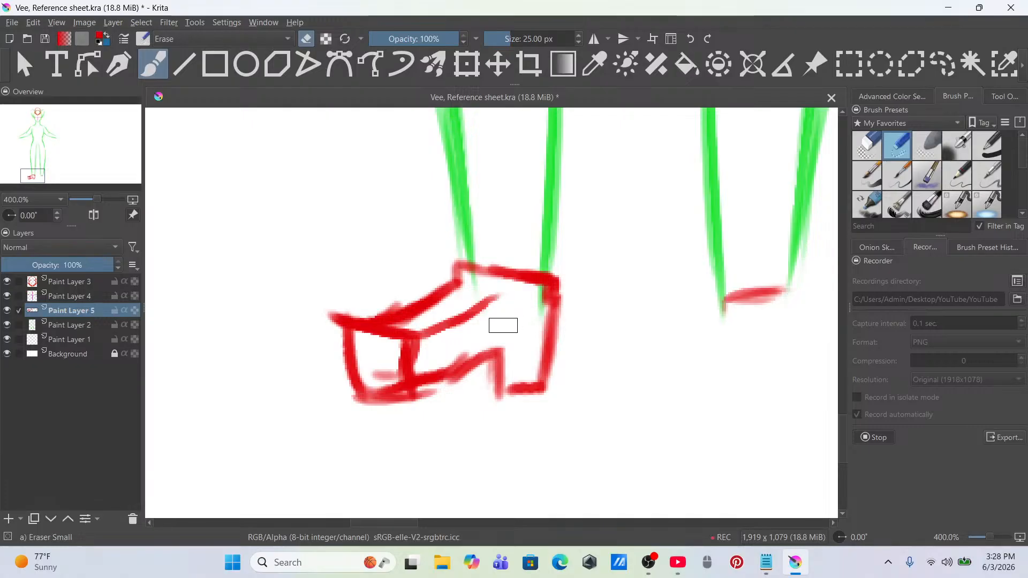
pyautogui.click(908, 173)
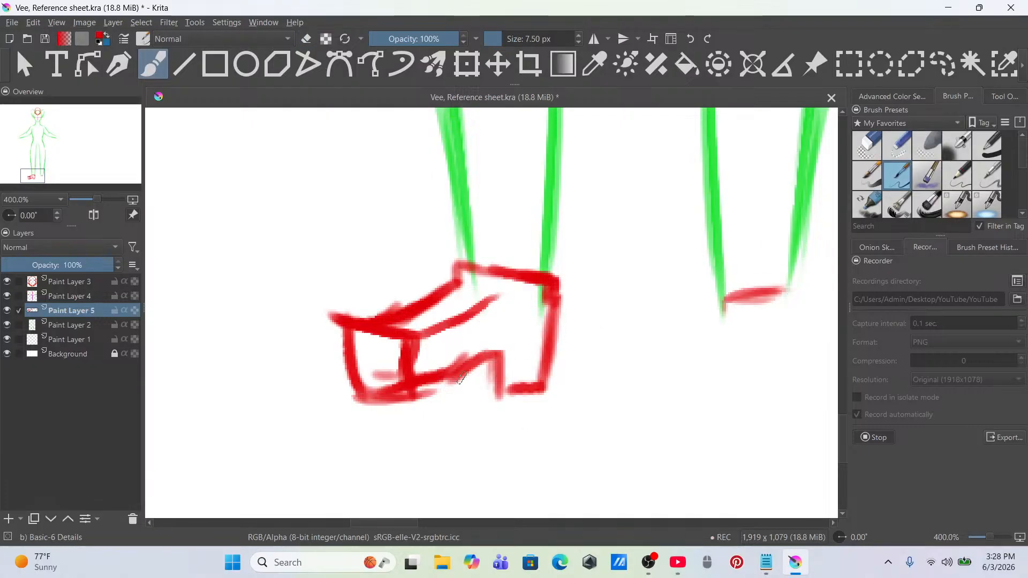
pyautogui.moveTo(471, 384)
pyautogui.mouseDown()
pyautogui.moveTo(499, 395)
pyautogui.moveTo(491, 358)
pyautogui.mouseUp()
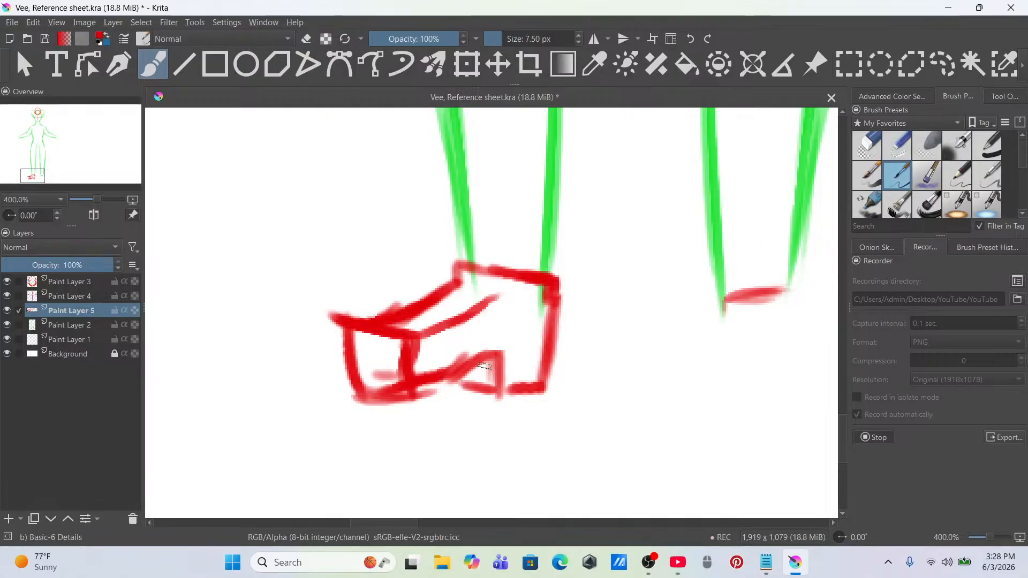
# Step: Draw a collar band around the left boot's ankle opening, with a short corner line continuing the instep ridge
pyautogui.moveTo(495, 294)
pyautogui.mouseDown()
pyautogui.moveTo(490, 352)
pyautogui.moveTo(494, 295)
pyautogui.mouseUp()
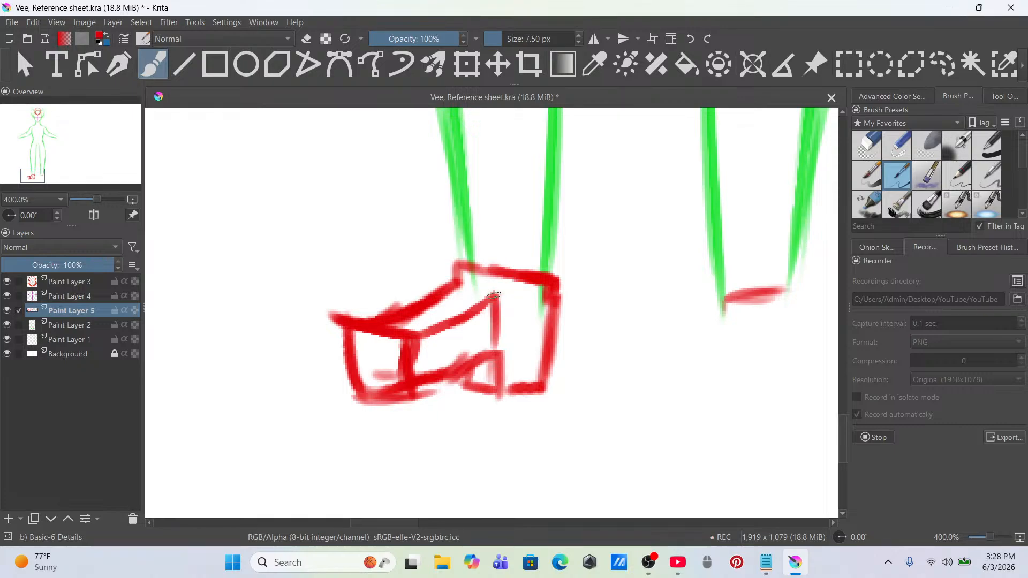
pyautogui.hotkey('ctrl', 'z')
pyautogui.hotkey('ctrl', 'z')
pyautogui.hotkey('ctrl', 'z')
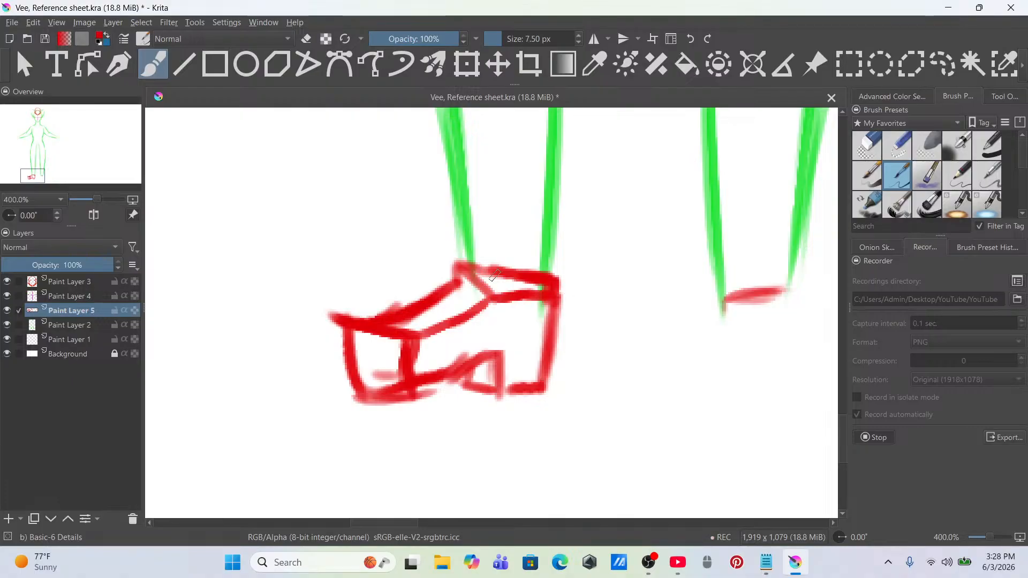
pyautogui.hotkey('ctrl', 'z')
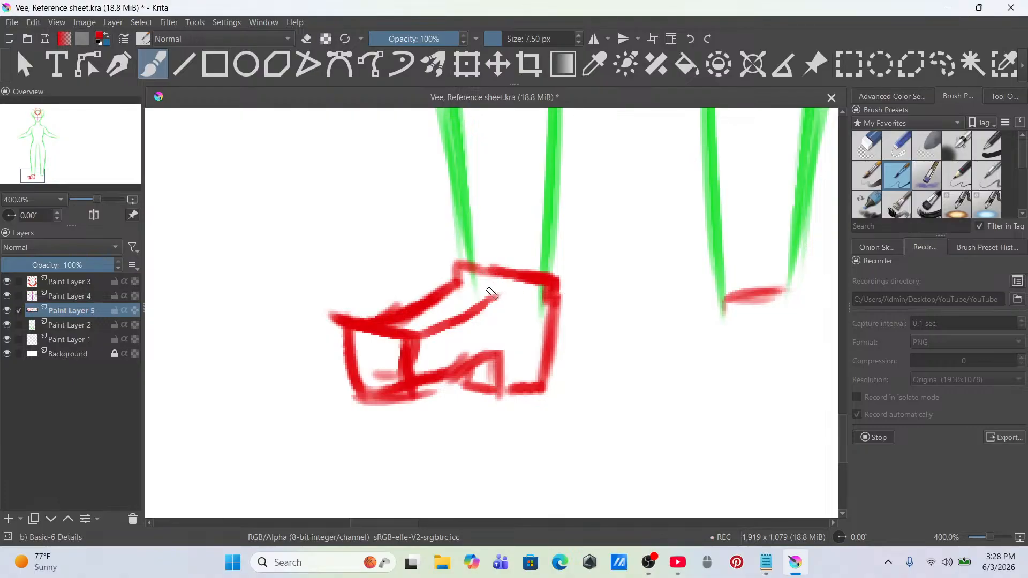
pyautogui.moveTo(498, 294)
pyautogui.mouseDown()
pyautogui.moveTo(488, 270)
pyautogui.moveTo(502, 298)
pyautogui.moveTo(550, 298)
pyautogui.mouseUp()
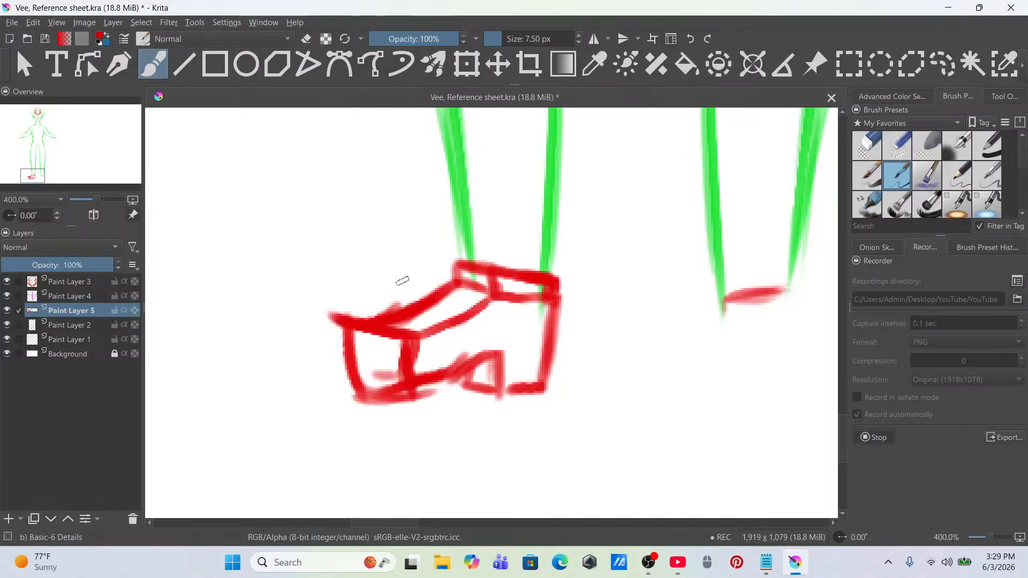
# Step: Select the left boot with a rectangle, rotate it slightly counterclockwise, enlarge it a touch, fit it to the ankle and deselect
pyautogui.scroll(-7, 402, 281)
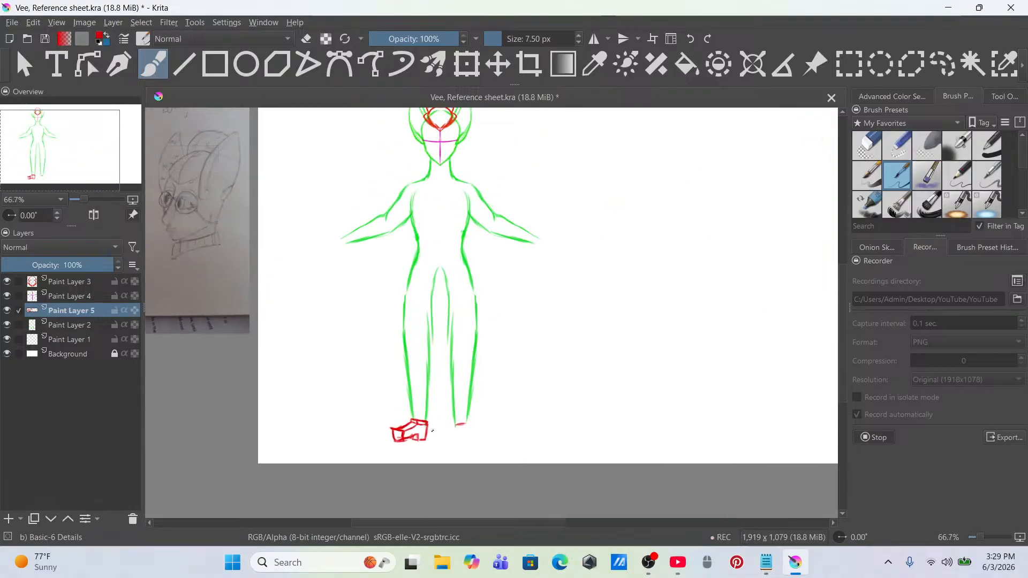
pyautogui.scroll(5, 469, 387)
pyautogui.click(849, 67)
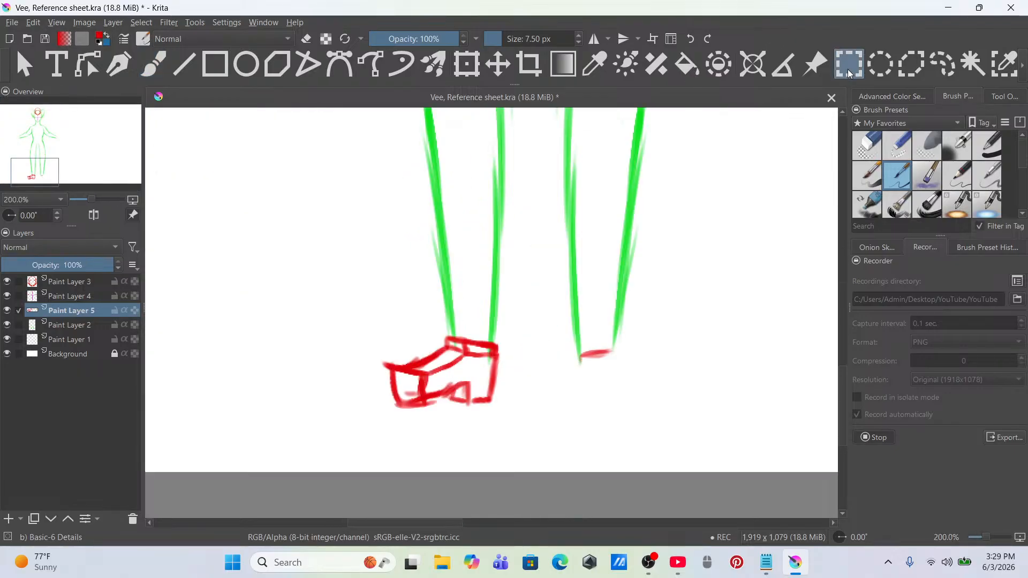
pyautogui.click(467, 65)
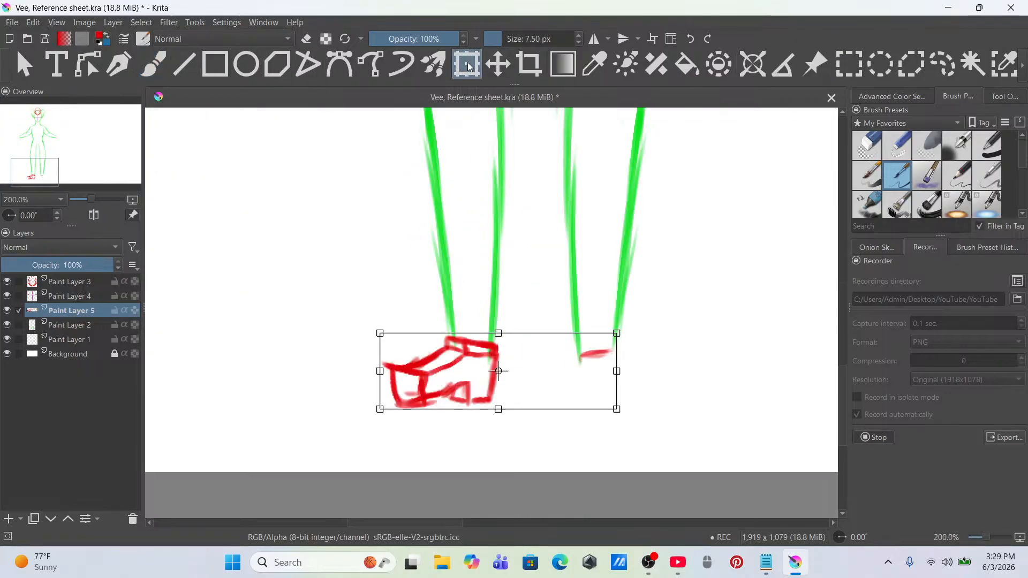
pyautogui.click(848, 64)
pyautogui.moveTo(340, 282); pyautogui.dragTo(525, 434)
pyautogui.click(473, 67)
pyautogui.moveTo(591, 245); pyautogui.dragTo(588, 230)
pyautogui.moveTo(482, 368); pyautogui.dragTo(480, 369)
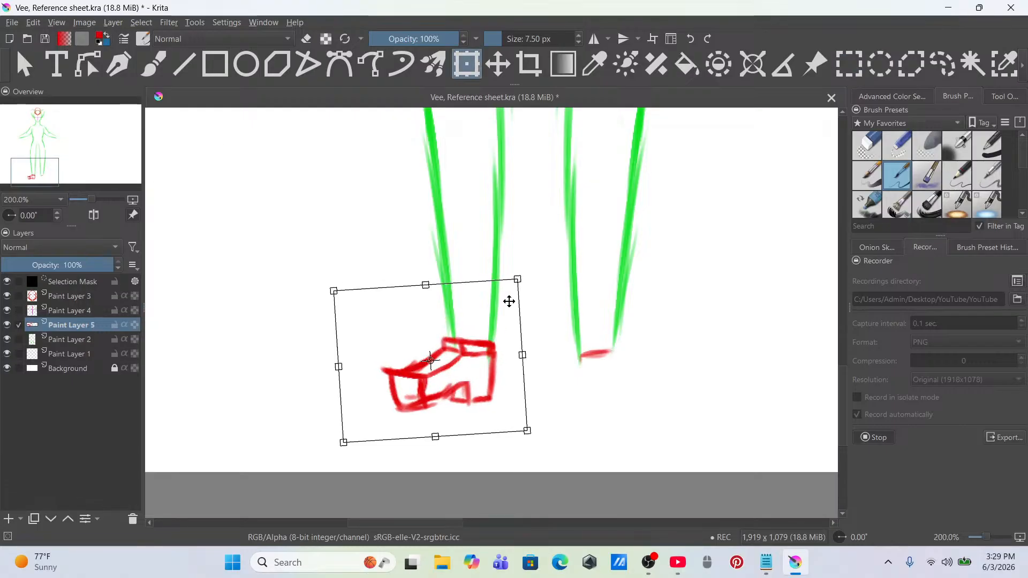
pyautogui.moveTo(519, 278); pyautogui.dragTo(520, 276)
pyautogui.click(934, 74)
pyautogui.rightClick(449, 313)
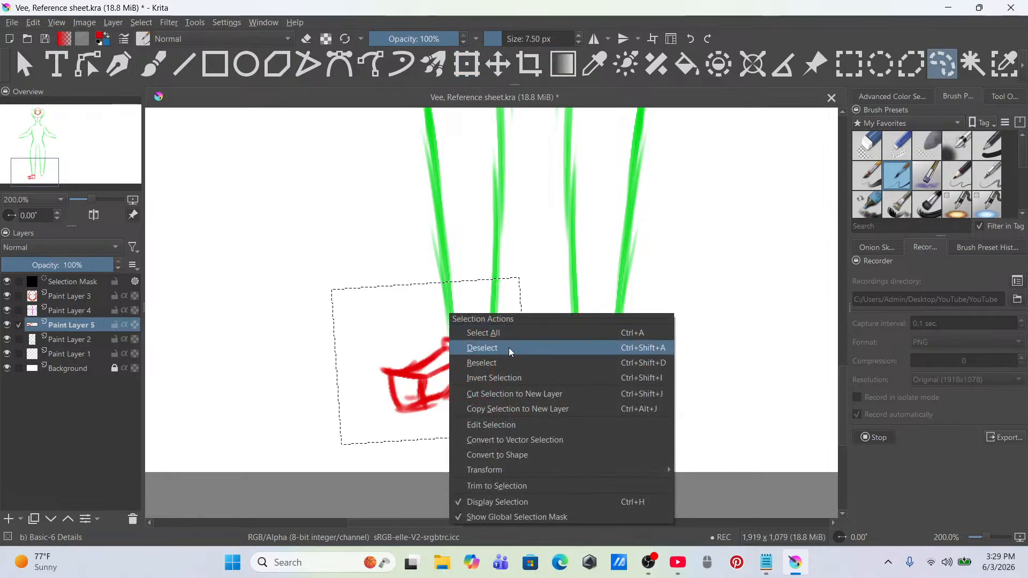
pyautogui.click(508, 346)
# Step: Draw a front-facing red boot under the right leg with the brush, giving it a square shaft and a wider toe block
pyautogui.scroll(-5, 509, 347)
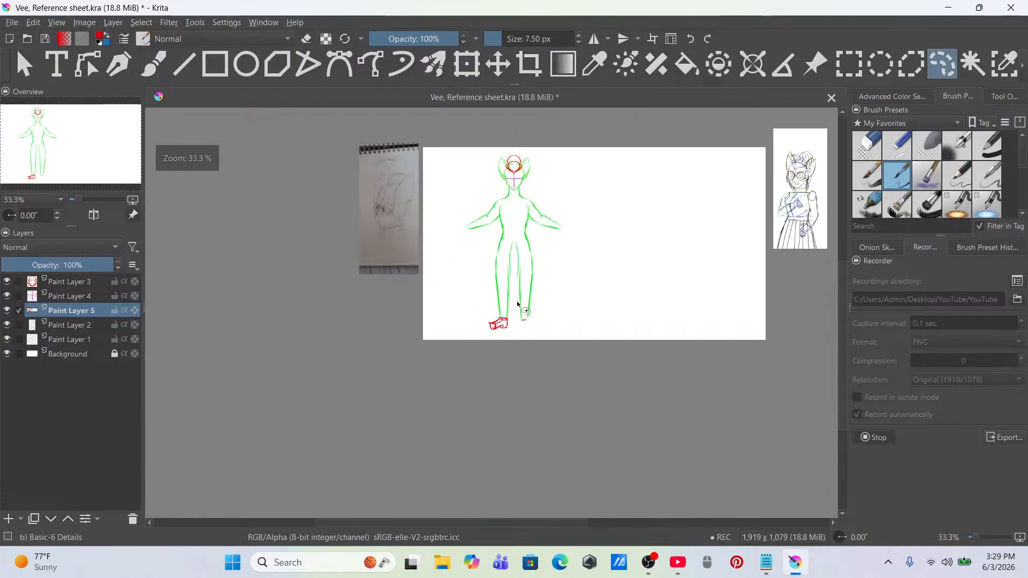
pyautogui.click(143, 72)
pyautogui.scroll(4, 511, 287)
pyautogui.scroll(-2, 550, 332)
pyautogui.scroll(5, 486, 331)
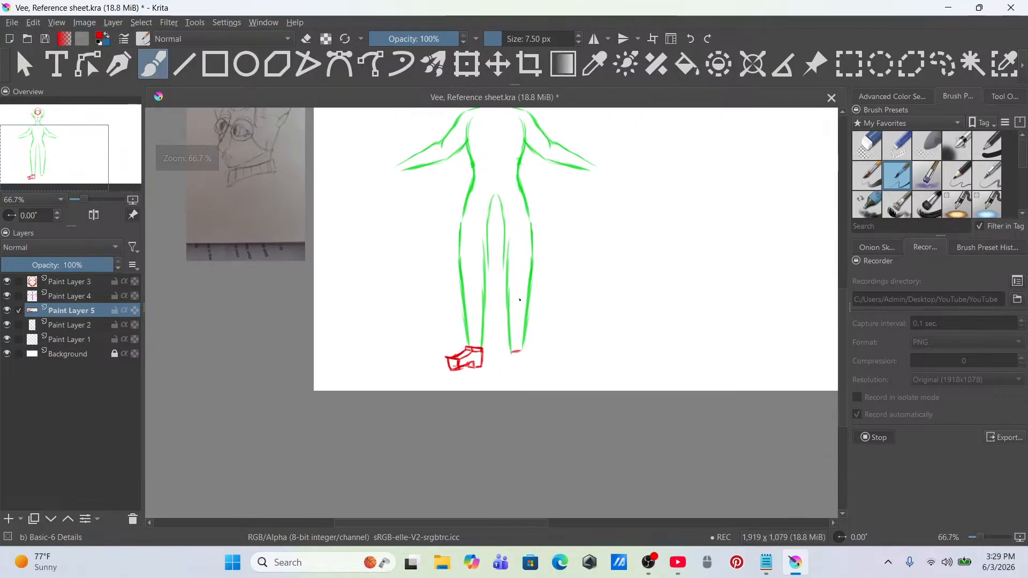
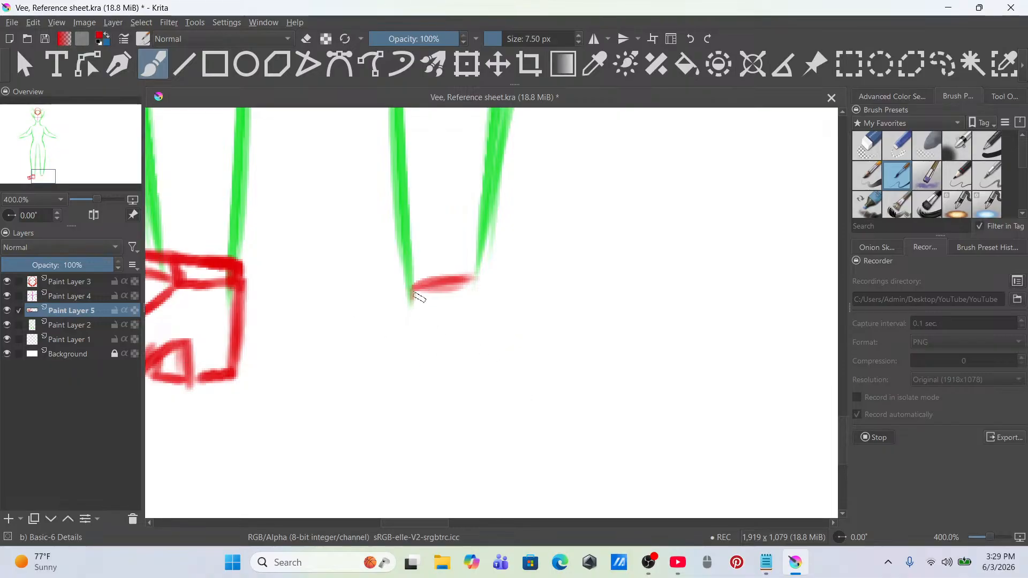
pyautogui.moveTo(414, 284); pyautogui.dragTo(418, 348)
pyautogui.moveTo(471, 276); pyautogui.dragTo(480, 355)
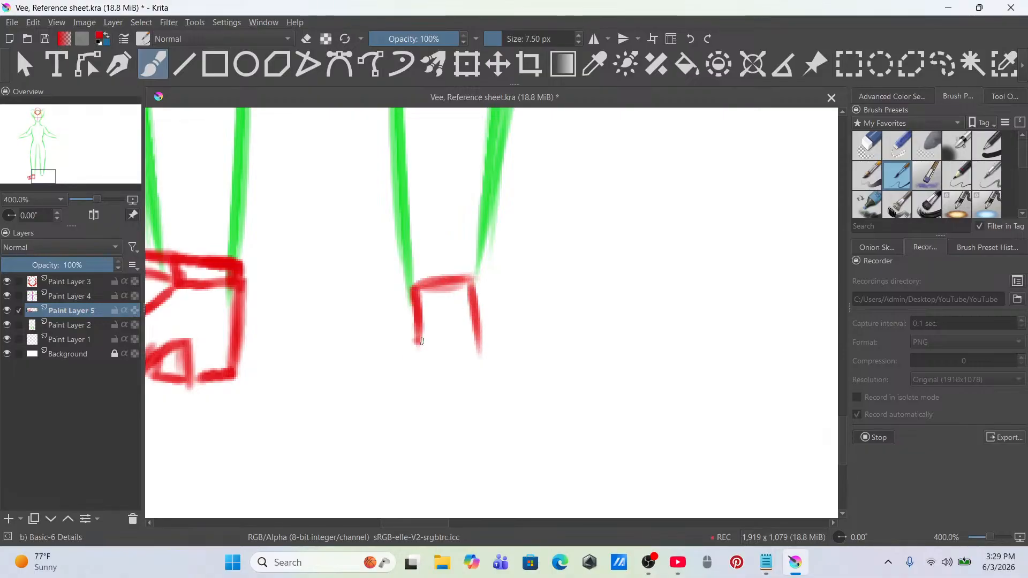
pyautogui.hotkey('ctrl', 'z')
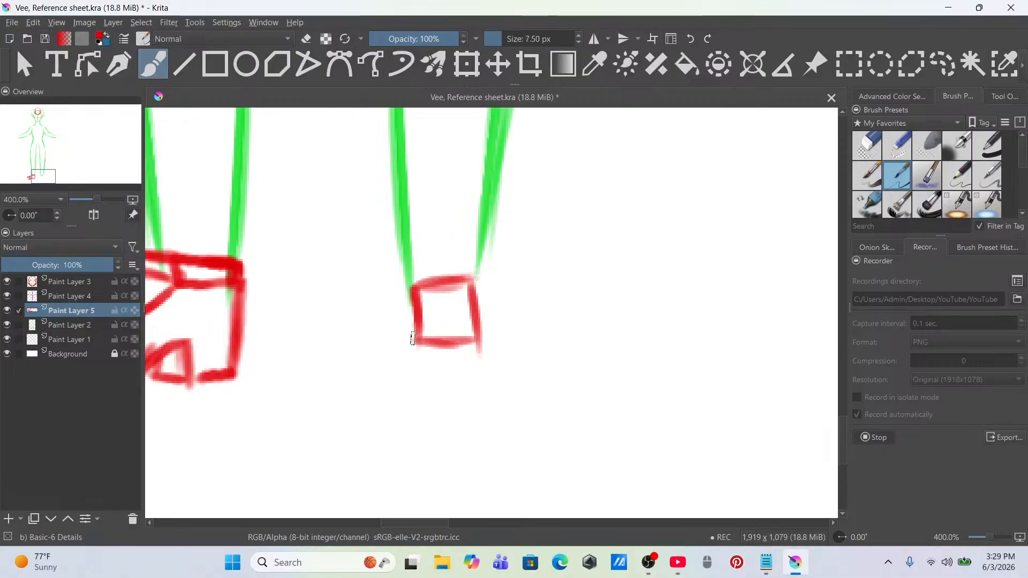
pyautogui.moveTo(417, 340)
pyautogui.mouseDown()
pyautogui.moveTo(482, 374)
pyautogui.moveTo(484, 336)
pyautogui.moveTo(489, 379)
pyautogui.mouseUp()
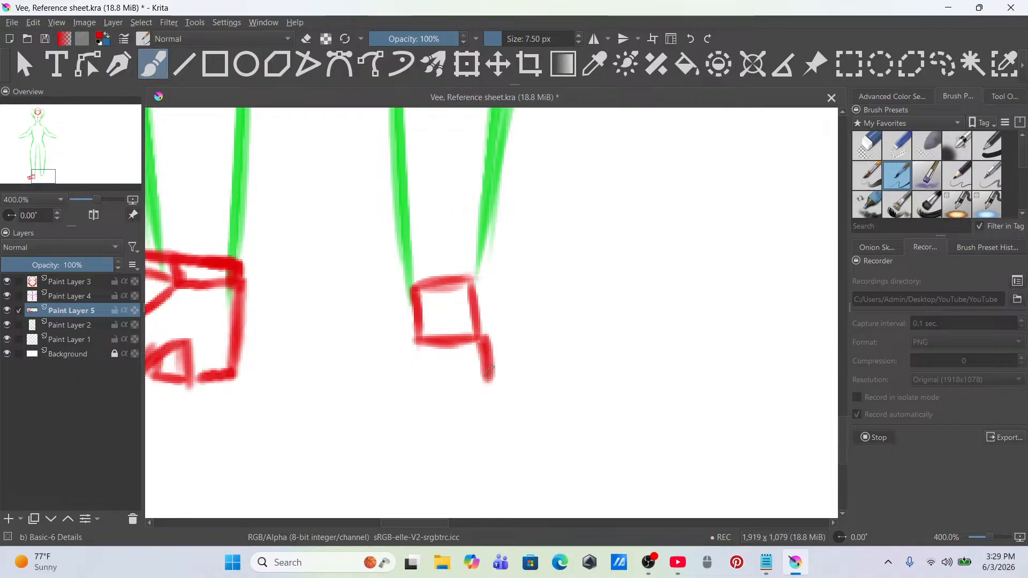
pyautogui.moveTo(407, 372)
pyautogui.mouseDown()
pyautogui.moveTo(420, 332)
pyautogui.moveTo(410, 358)
pyautogui.mouseUp()
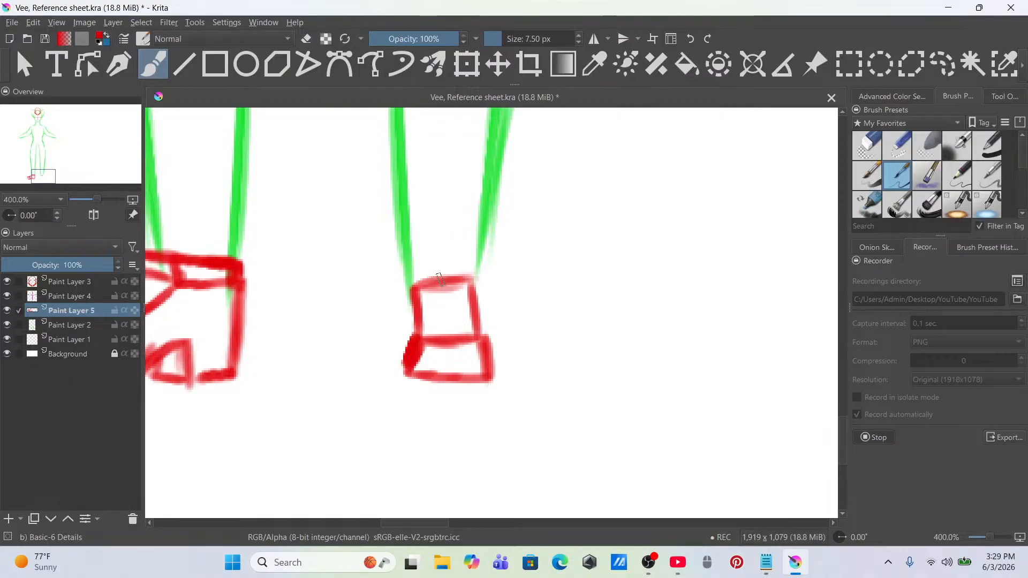
# Step: Select the right boot with a rectangle, enlarge it slightly, move it up to meet the ankle, and deselect
pyautogui.scroll(-5, 323, 301)
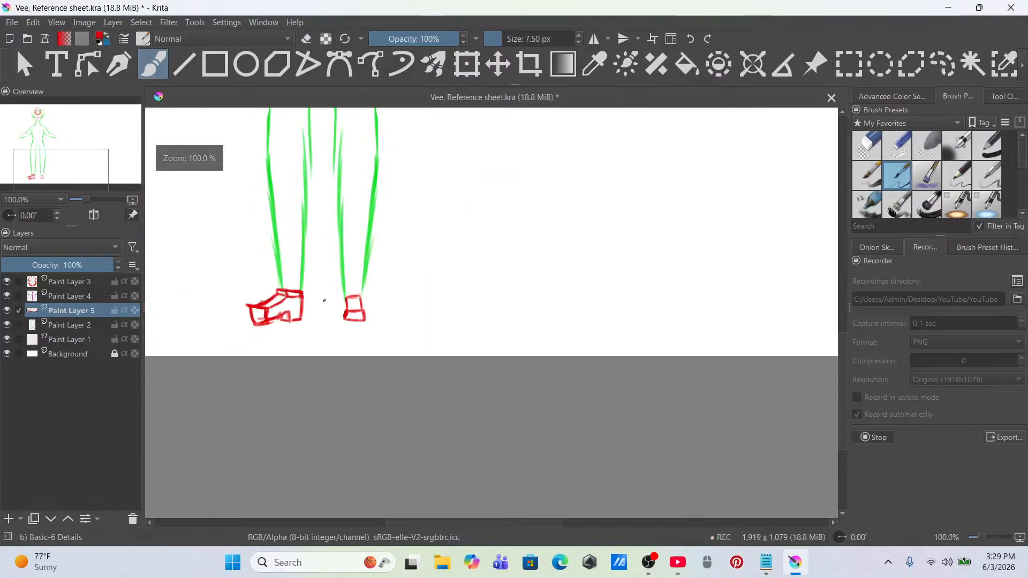
pyautogui.click(848, 64)
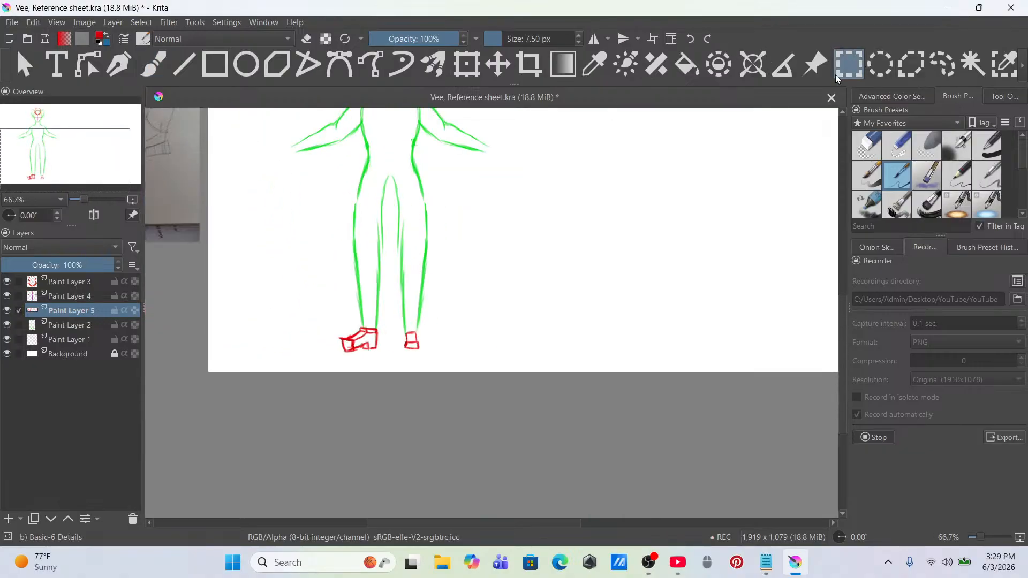
pyautogui.moveTo(388, 317); pyautogui.dragTo(430, 355)
pyautogui.scroll(2, 418, 346)
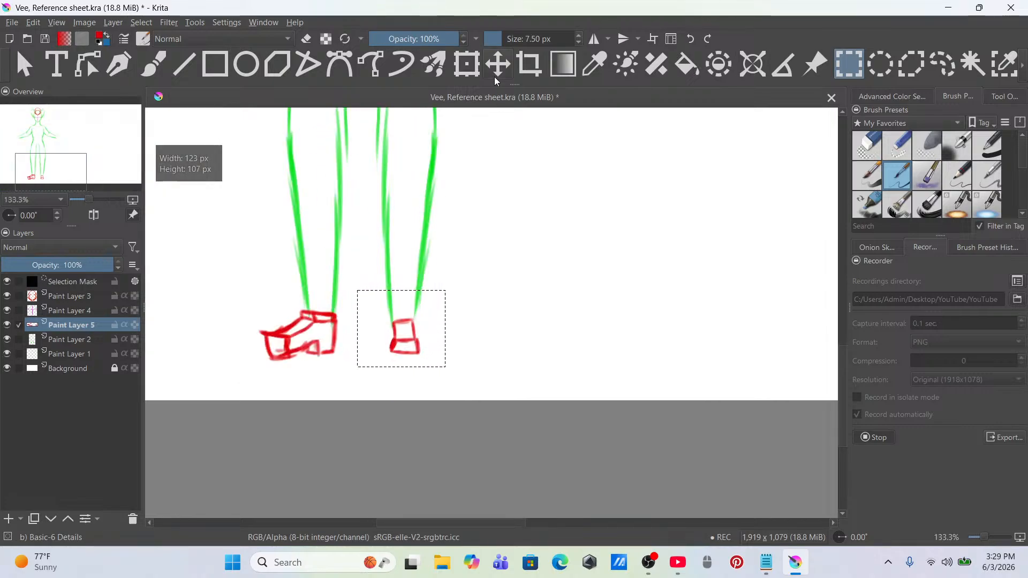
pyautogui.hotkey('ctrl', 't')
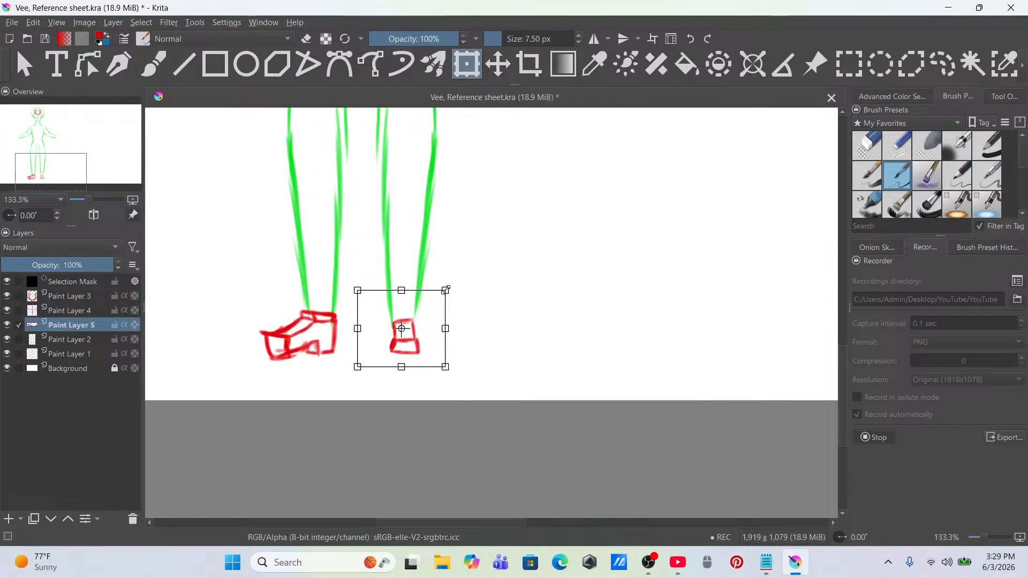
pyautogui.moveTo(445, 290); pyautogui.dragTo(468, 280)
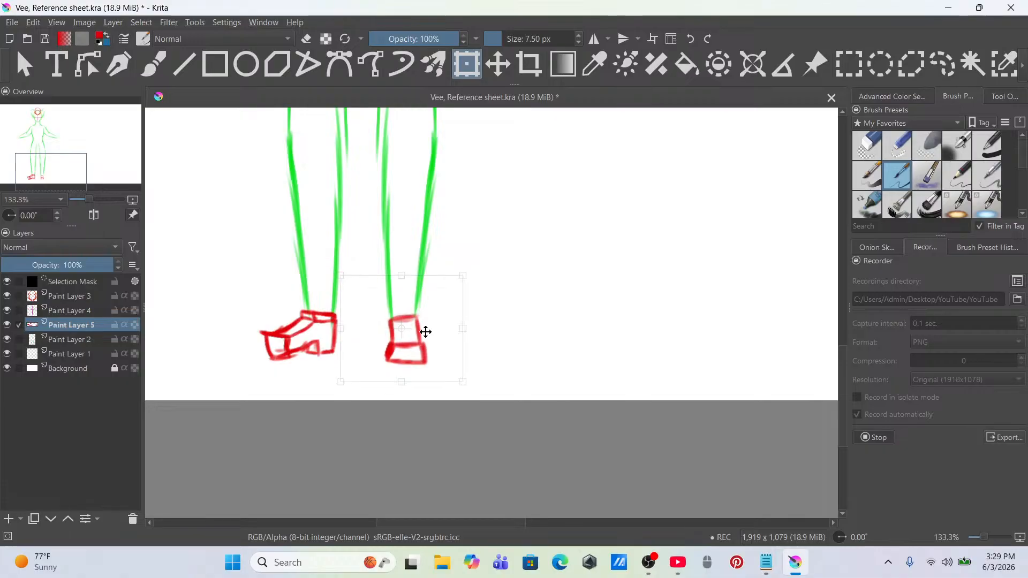
pyautogui.moveTo(425, 330); pyautogui.dragTo(426, 321)
pyautogui.moveTo(464, 263); pyautogui.dragTo(461, 267)
pyautogui.moveTo(437, 311); pyautogui.dragTo(437, 313)
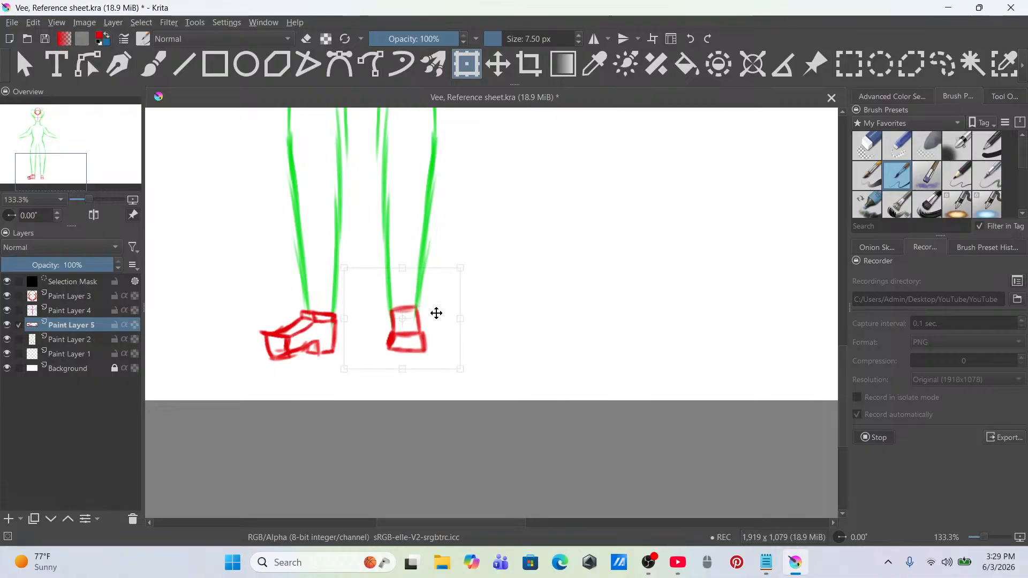
pyautogui.scroll(2, 436, 313)
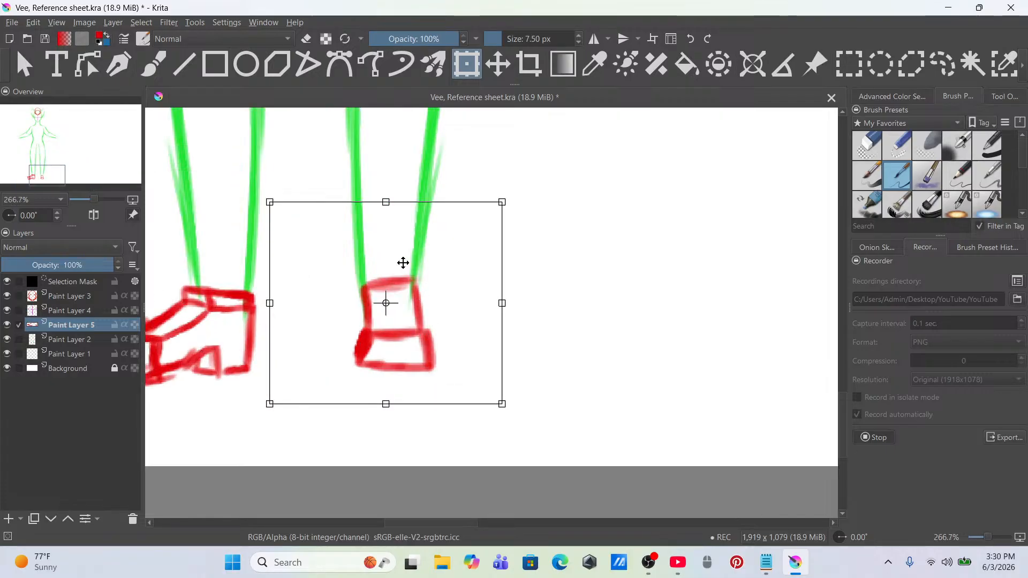
pyautogui.click(155, 65)
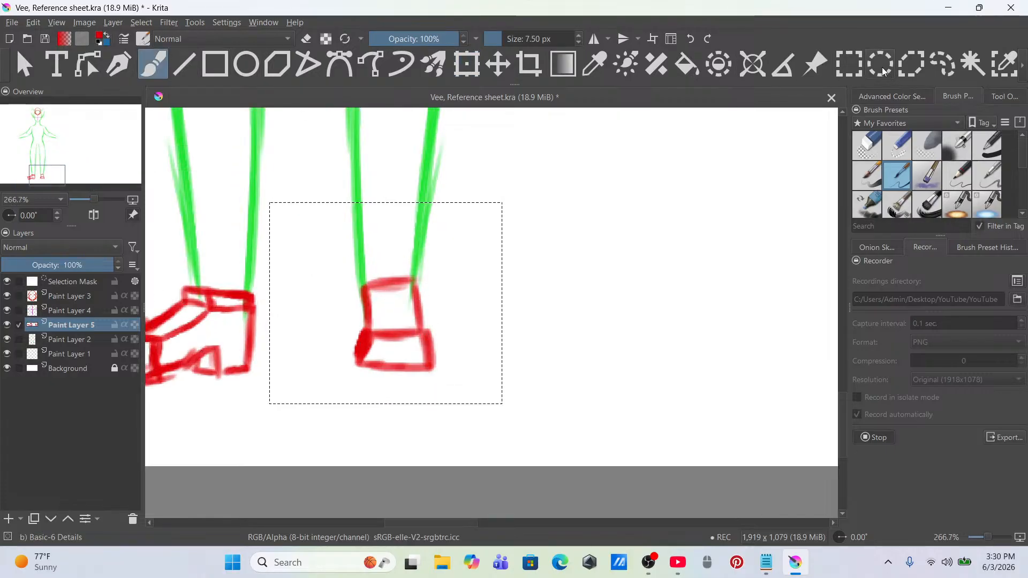
pyautogui.click(853, 68)
pyautogui.rightClick(461, 288)
pyautogui.click(491, 321)
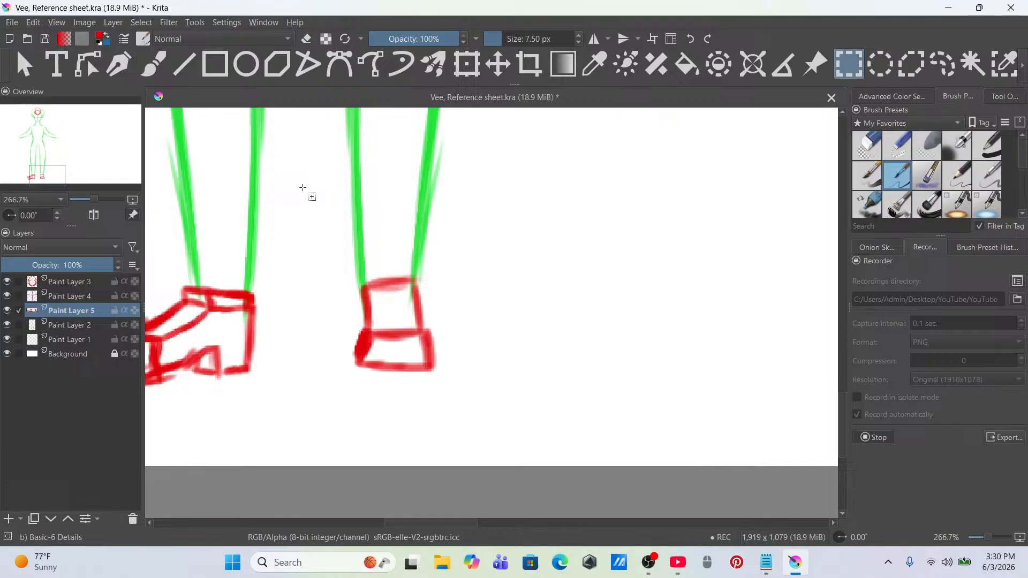
# Step: Strengthen the right boot's inner side and top edge with the brush and draw a horizontal line across the middle of its shaft
pyautogui.click(161, 72)
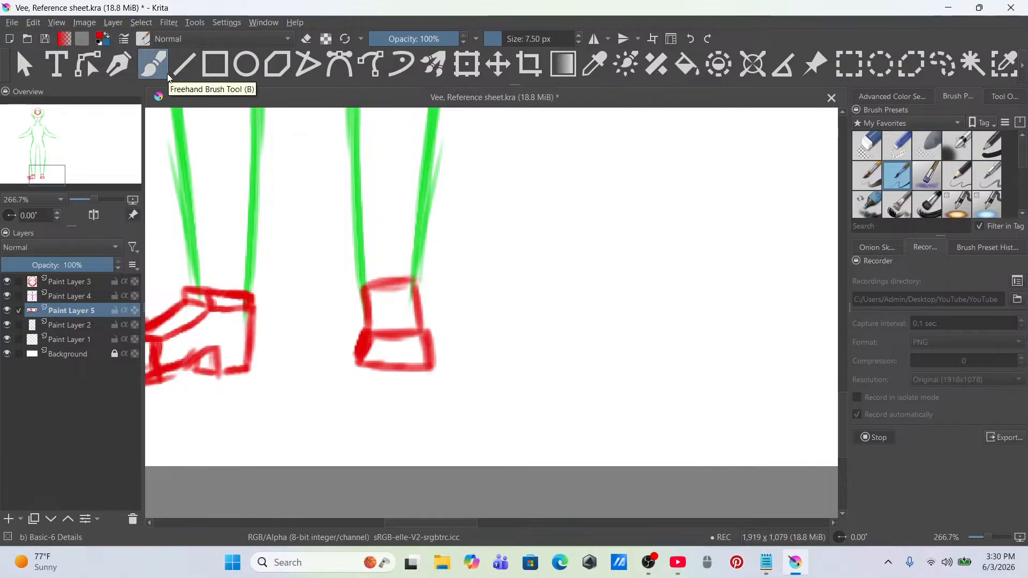
pyautogui.scroll(1, 300, 281)
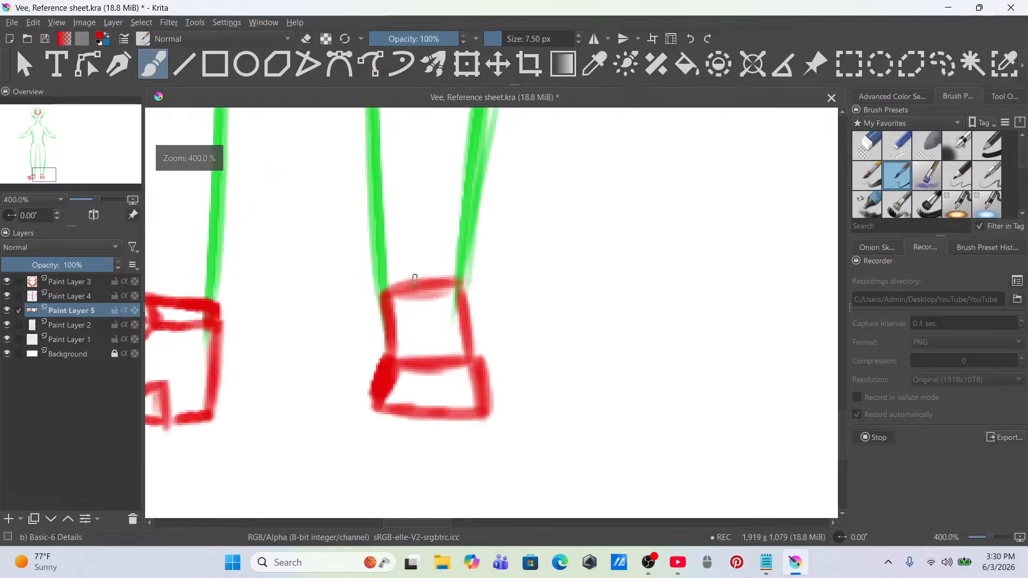
pyautogui.moveTo(384, 288); pyautogui.dragTo(394, 343)
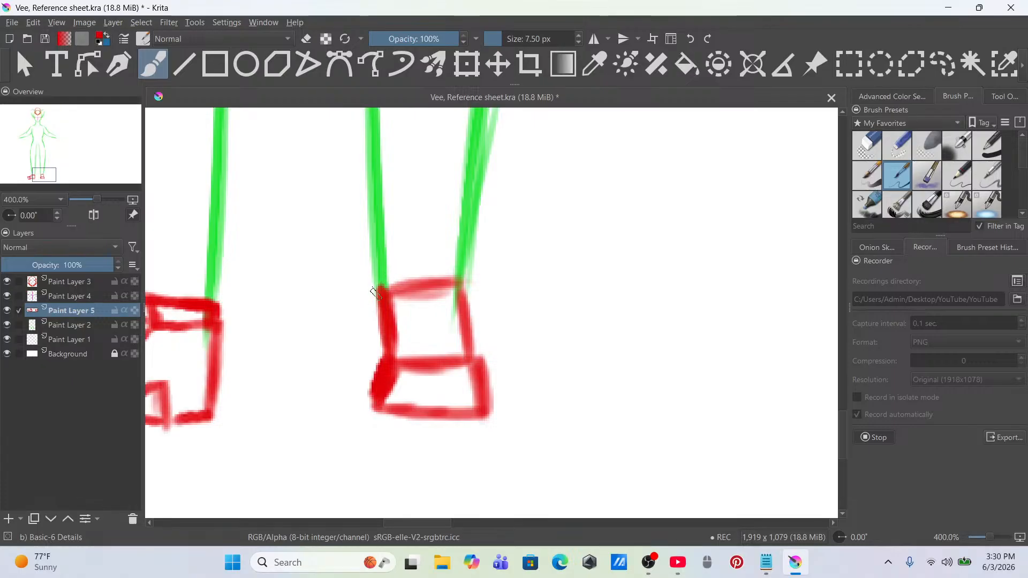
pyautogui.moveTo(376, 292); pyautogui.dragTo(465, 278)
pyautogui.moveTo(396, 325); pyautogui.dragTo(462, 323)
pyautogui.hotkey('ctrl', 'z')
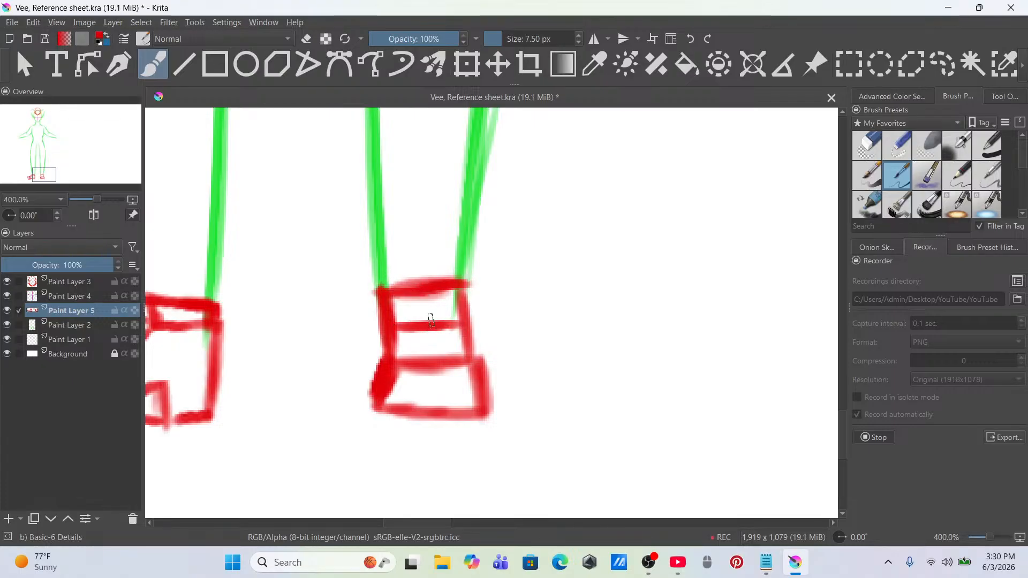
pyautogui.moveTo(389, 320); pyautogui.dragTo(470, 319)
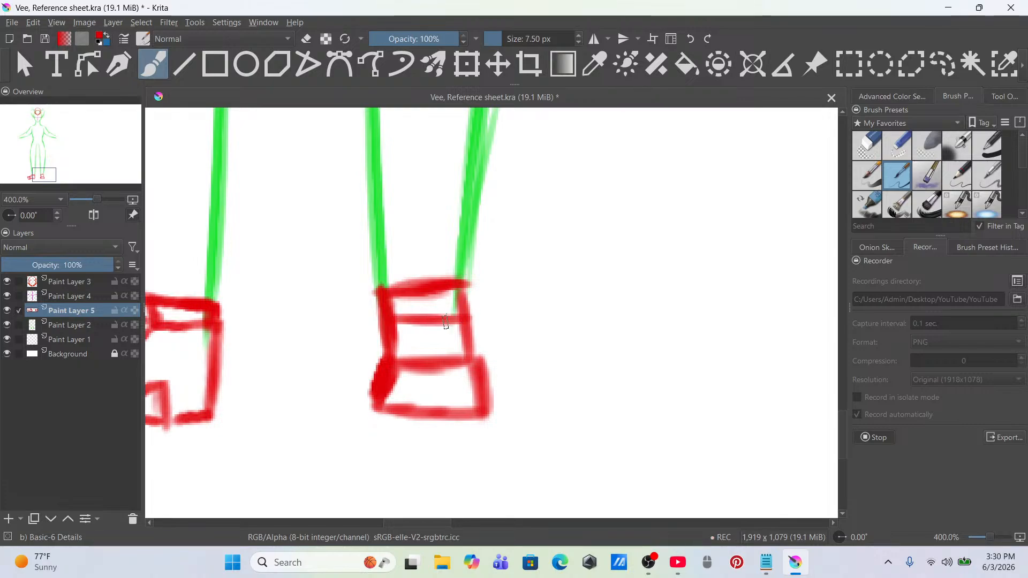
# Step: Erase the right boot's shaft above the new horizontal line with Eraser Small to shorten the boot
pyautogui.click(896, 146)
pyautogui.moveTo(505, 259)
pyautogui.mouseDown()
pyautogui.moveTo(444, 243)
pyautogui.moveTo(467, 267)
pyautogui.moveTo(466, 299)
pyautogui.moveTo(386, 293)
pyautogui.moveTo(386, 303)
pyautogui.moveTo(432, 279)
pyautogui.mouseUp()
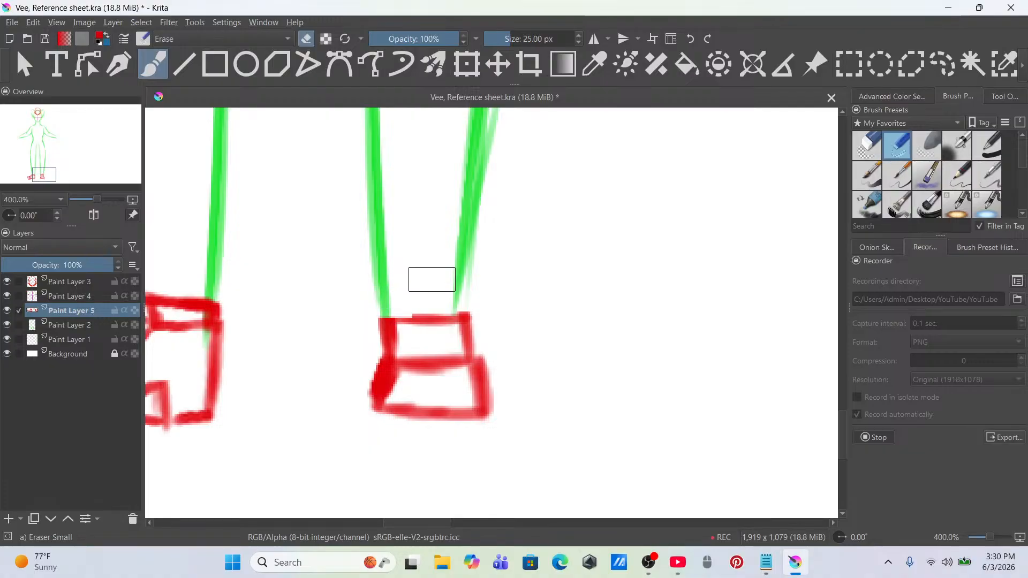
pyautogui.scroll(-3, 435, 288)
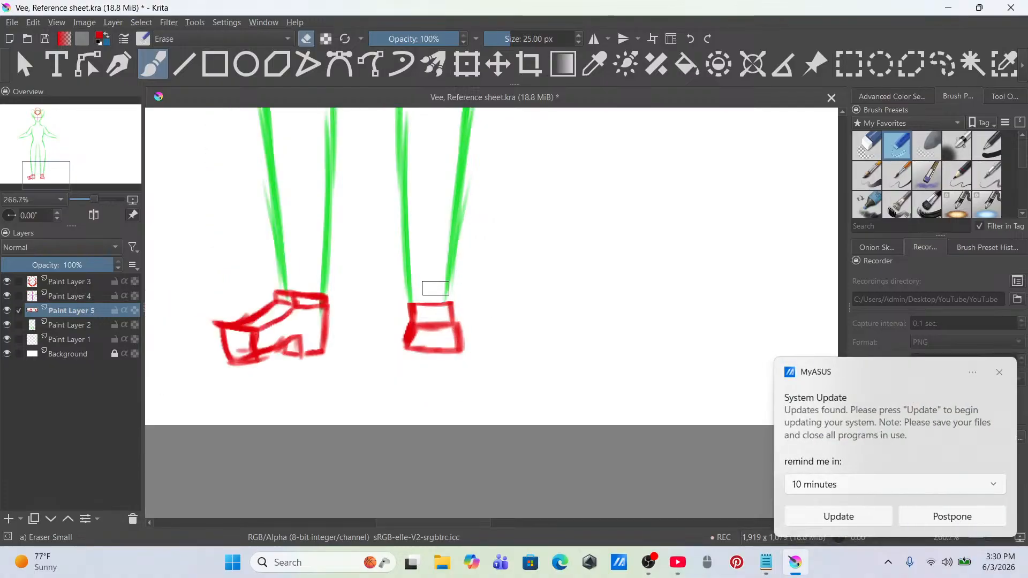
pyautogui.scroll(2, 435, 288)
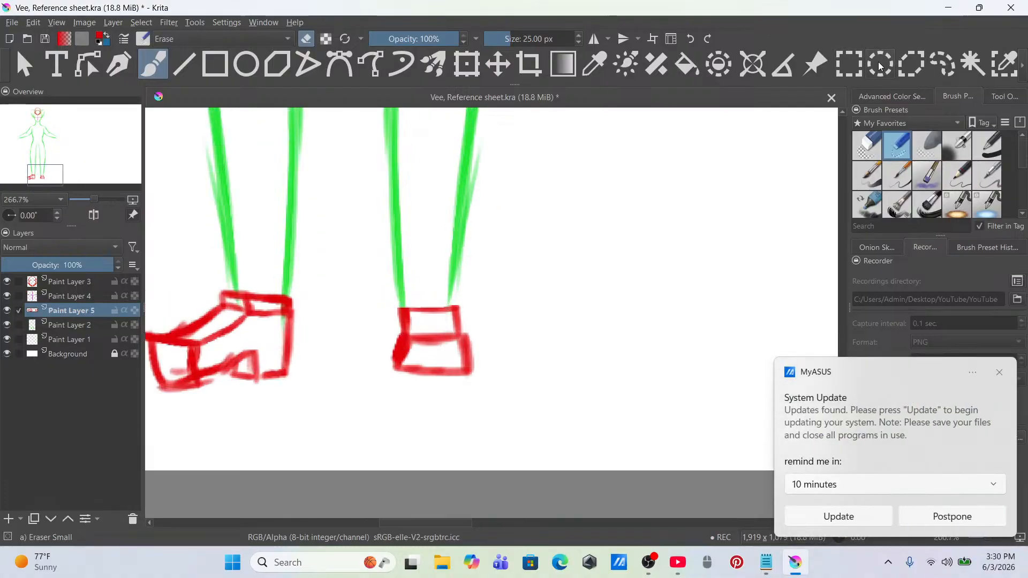
# Step: Select the shortened right boot with a rectangle, stretch it slightly taller, enlarge it a touch, and deselect
pyautogui.click(849, 63)
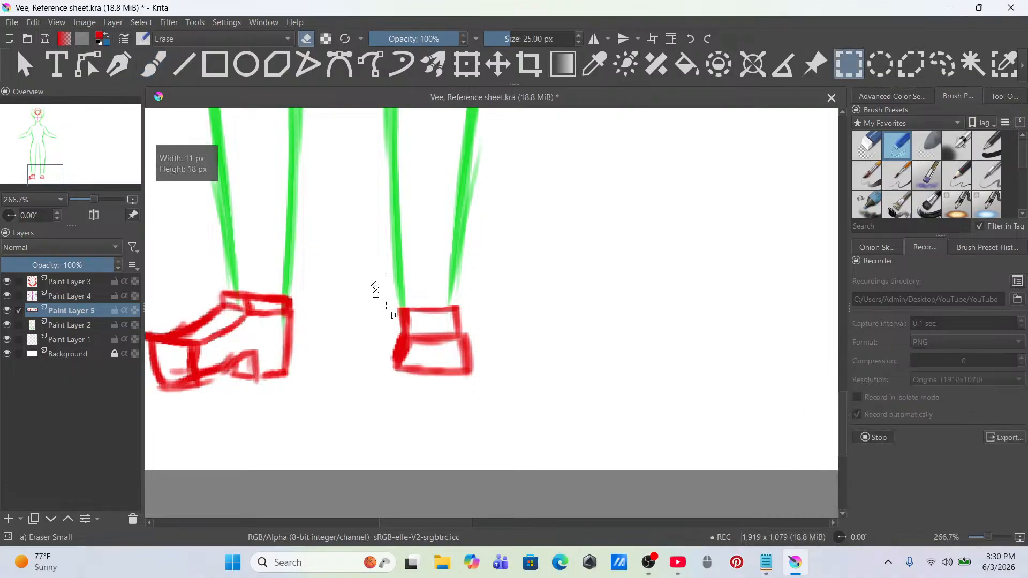
pyautogui.moveTo(373, 284); pyautogui.dragTo(492, 387)
pyautogui.hotkey('ctrl', 't')
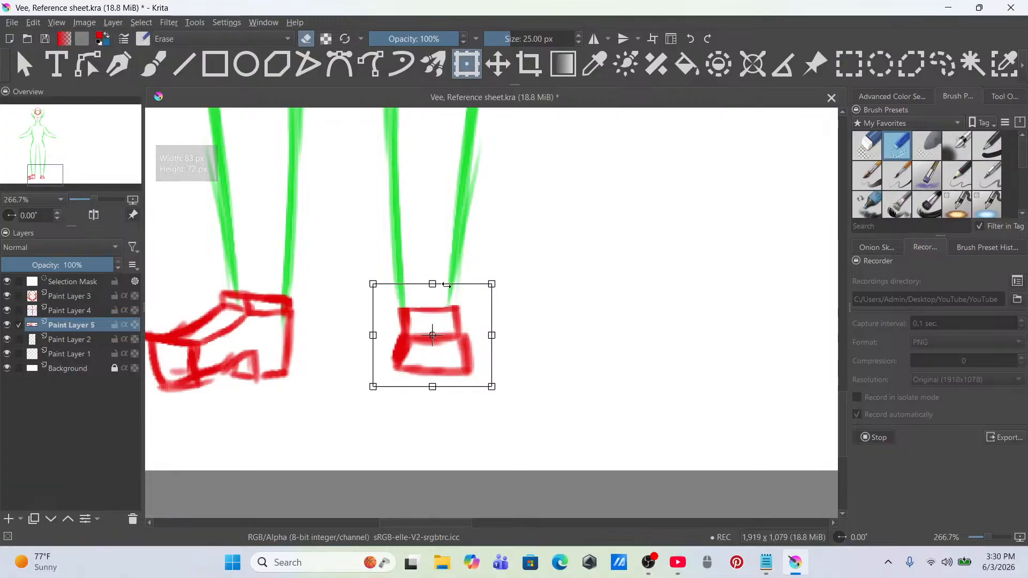
pyautogui.moveTo(432, 284); pyautogui.dragTo(432, 278)
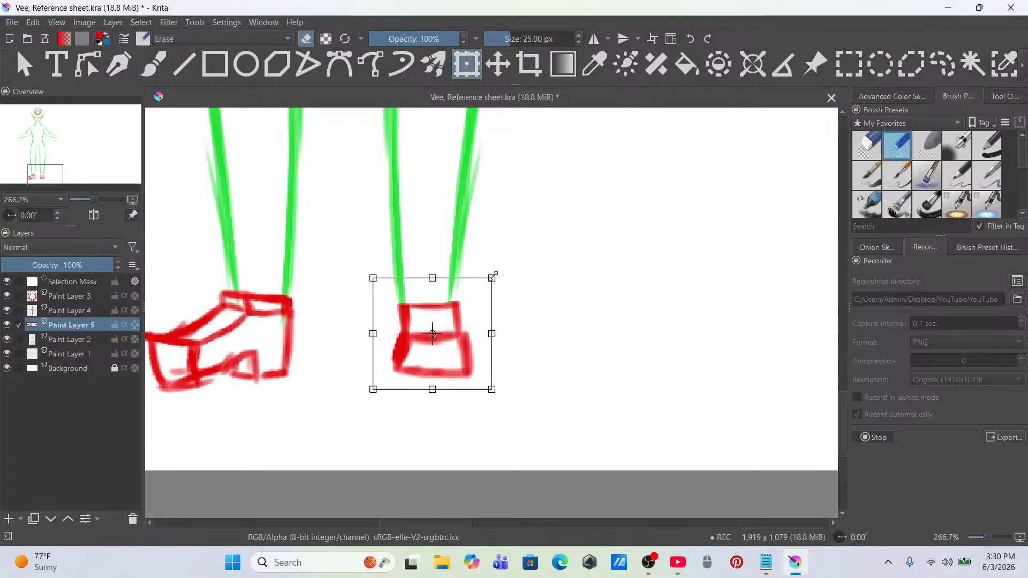
pyautogui.moveTo(491, 275); pyautogui.dragTo(496, 275)
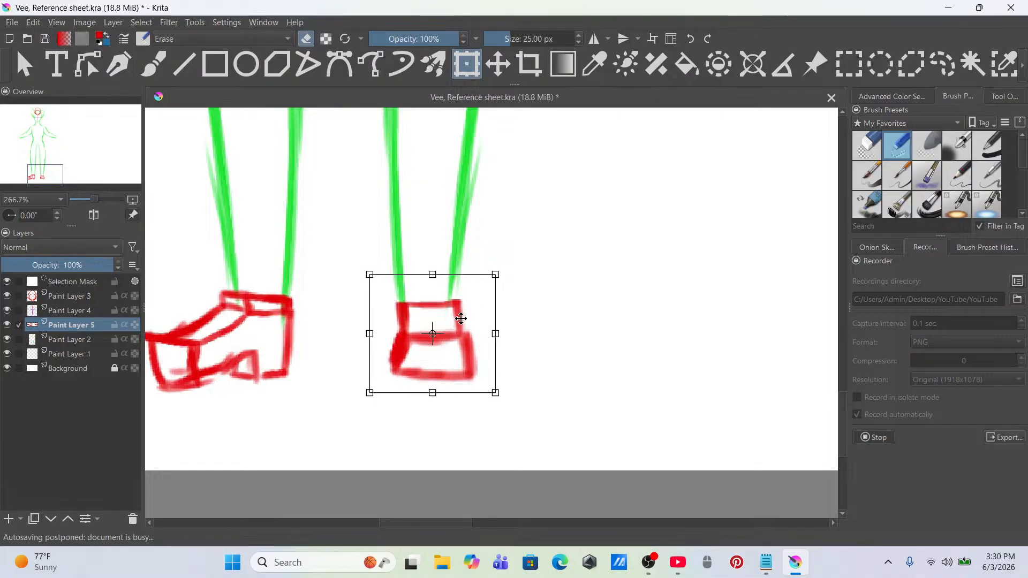
pyautogui.scroll(-5, 496, 294)
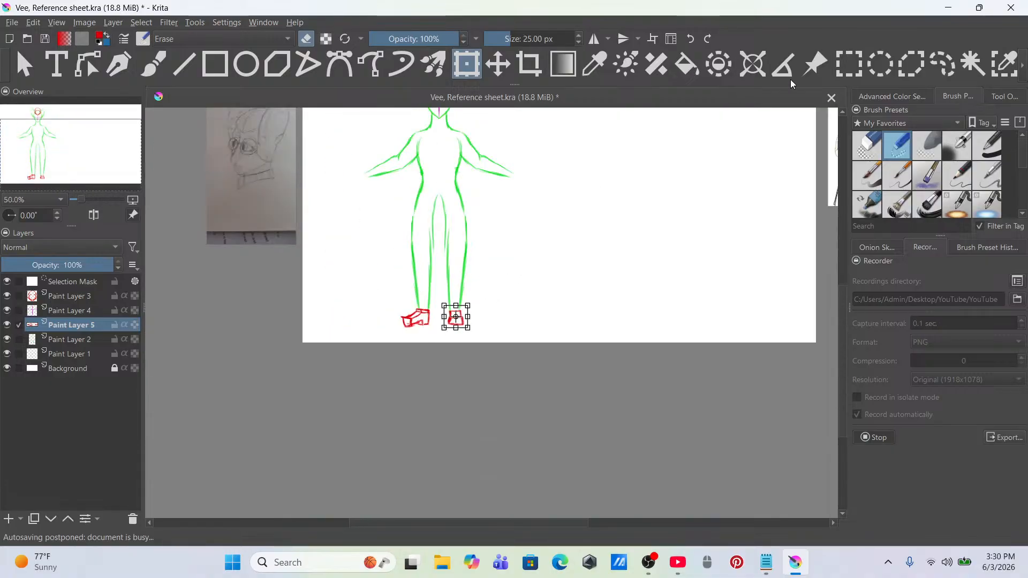
pyautogui.click(944, 68)
pyautogui.rightClick(447, 312)
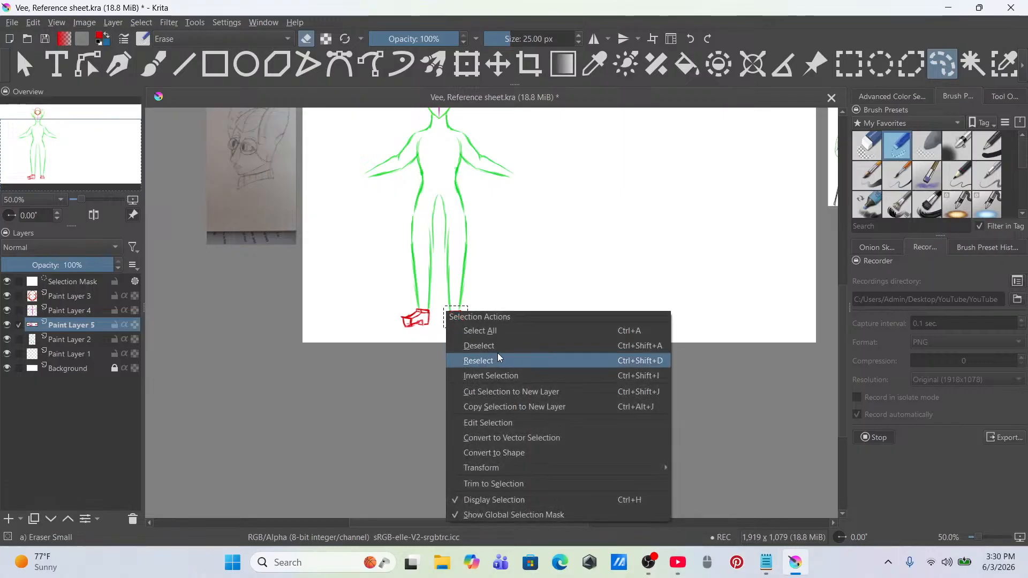
pyautogui.click(496, 346)
# Step: Switch back to the Freehand Brush with the Basic-6 Details preset for work at the right forearm's open end
pyautogui.scroll(-2, 501, 291)
pyautogui.scroll(2, 504, 320)
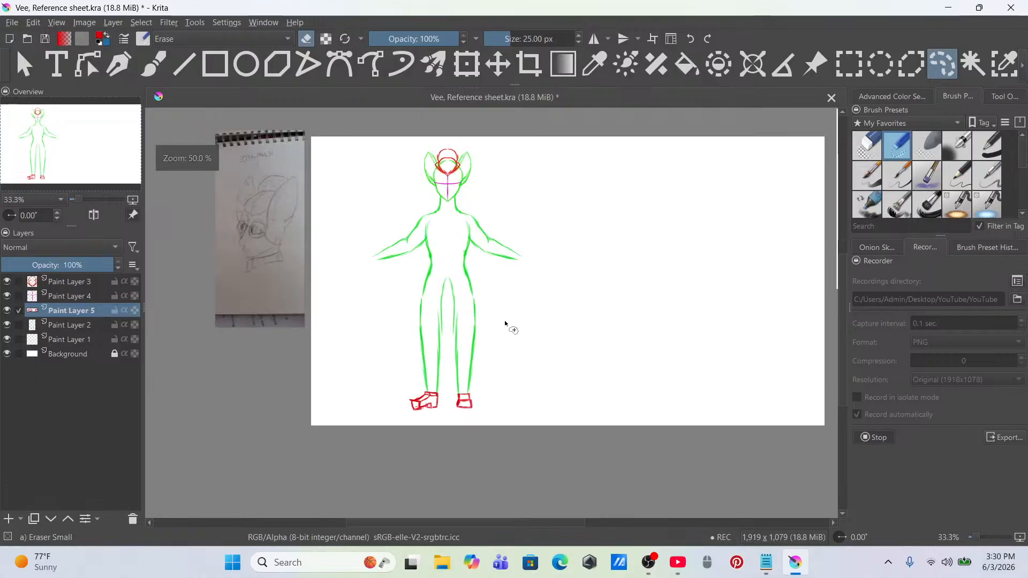
pyautogui.click(164, 69)
pyautogui.scroll(3, 514, 230)
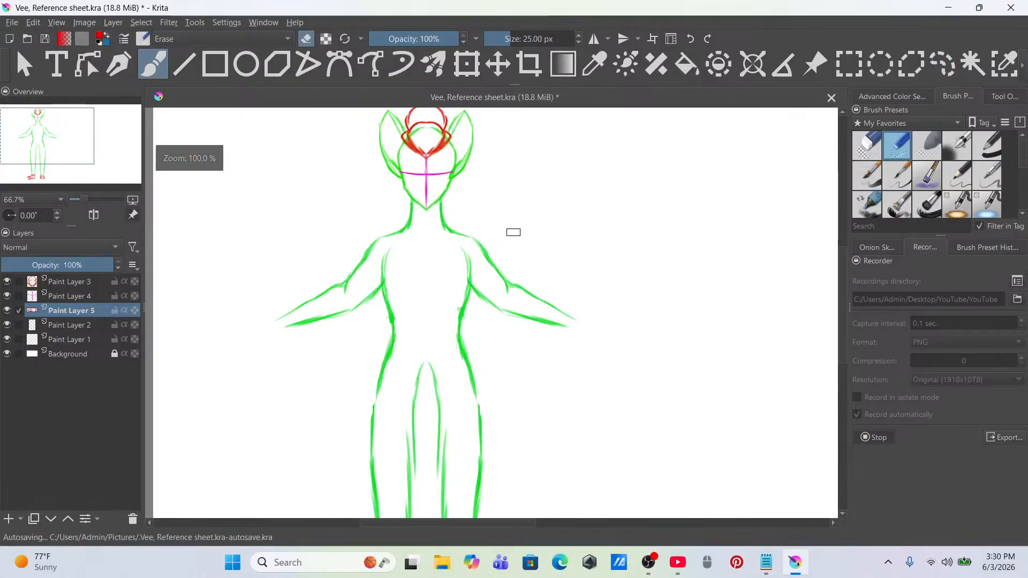
pyautogui.click(897, 177)
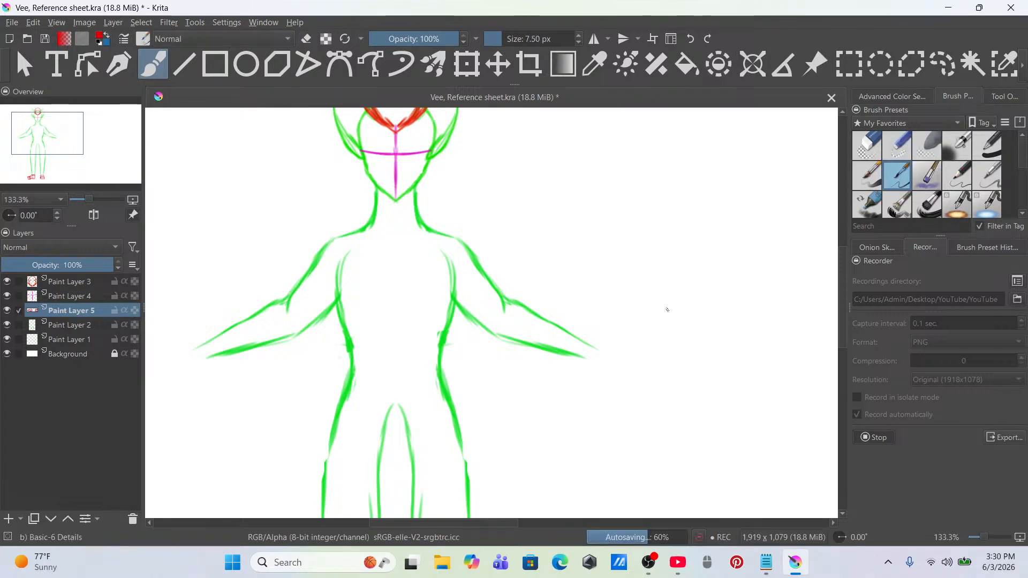
pyautogui.moveTo(665, 319); pyautogui.dragTo(655, 274)
pyautogui.scroll(5, 655, 273)
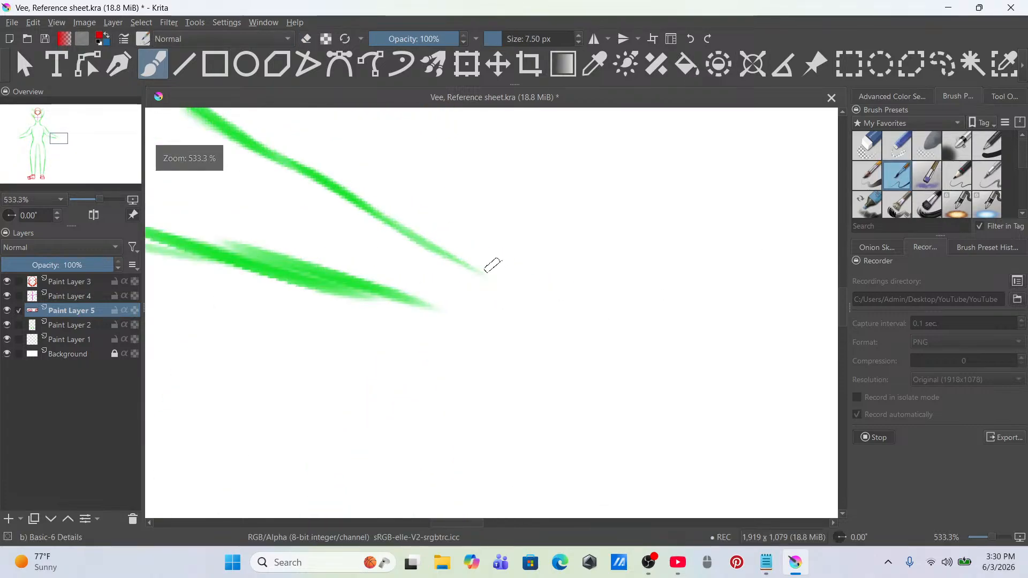
pyautogui.moveTo(480, 266)
pyautogui.mouseDown()
pyautogui.moveTo(432, 288)
pyautogui.moveTo(457, 272)
pyautogui.moveTo(413, 324)
pyautogui.moveTo(479, 358)
pyautogui.mouseUp()
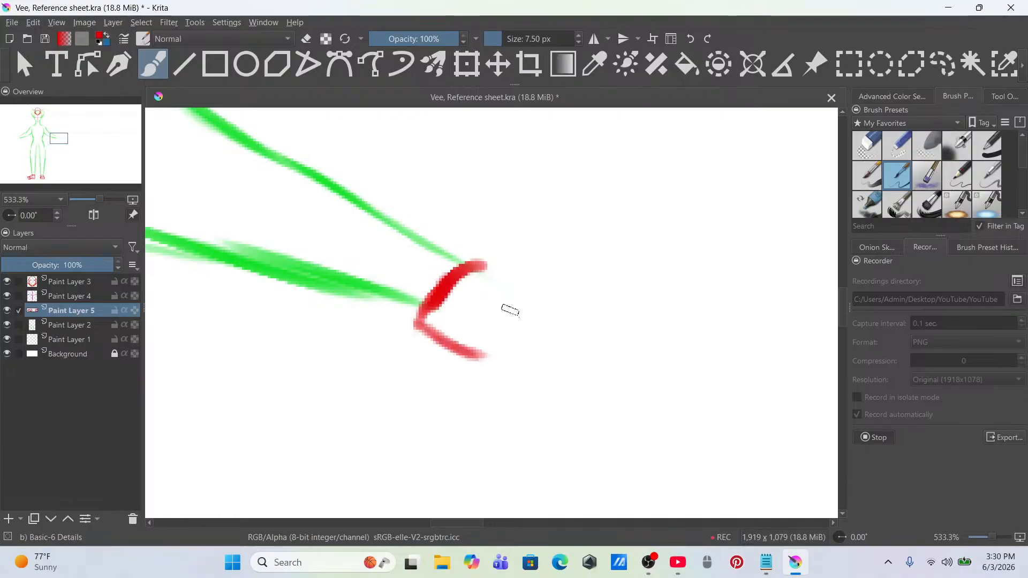
pyautogui.moveTo(482, 265); pyautogui.dragTo(528, 290)
pyautogui.hotkey('ctrl', 'z')
pyautogui.hotkey('ctrl', 'z')
pyautogui.hotkey('ctrl', 'z')
pyautogui.hotkey('ctrl', 'z')
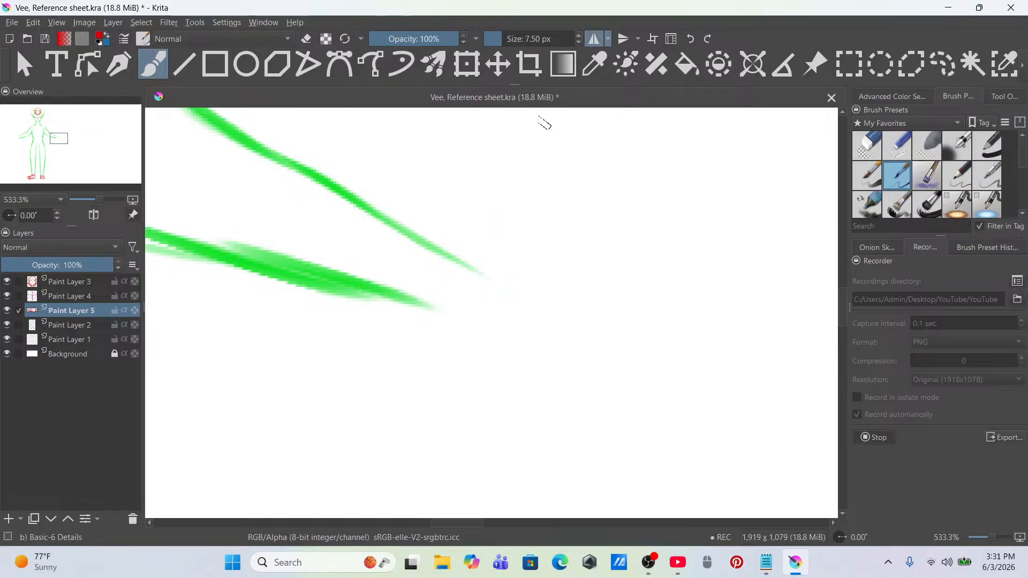
# Step: Turn on horizontal mirroring and draw a red diamond-shaped palm with a pointed thumb at the end of the right forearm
pyautogui.moveTo(482, 271)
pyautogui.mouseDown()
pyautogui.moveTo(412, 324)
pyautogui.moveTo(429, 304)
pyautogui.moveTo(413, 314)
pyautogui.moveTo(436, 327)
pyautogui.moveTo(487, 269)
pyautogui.moveTo(529, 303)
pyautogui.moveTo(492, 324)
pyautogui.moveTo(476, 363)
pyautogui.mouseUp()
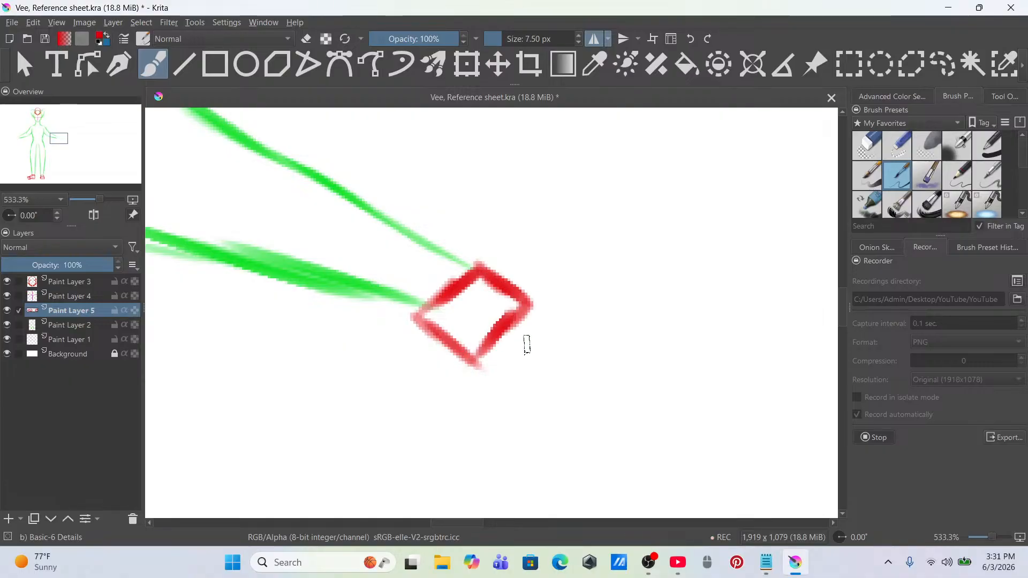
pyautogui.moveTo(478, 265)
pyautogui.mouseDown()
pyautogui.moveTo(563, 277)
pyautogui.moveTo(527, 310)
pyautogui.mouseUp()
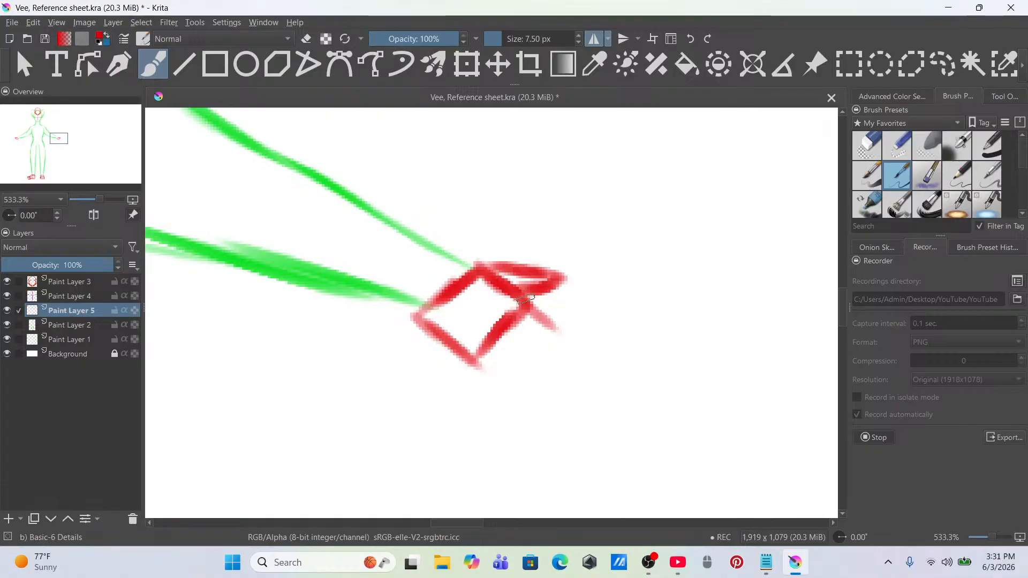
# Step: Draw the outer finger of the right hand from the palm's outer corner, undoing and redrawing its strokes until it is slim and pointed
pyautogui.moveTo(534, 318)
pyautogui.mouseDown()
pyautogui.moveTo(557, 348)
pyautogui.moveTo(554, 387)
pyautogui.moveTo(564, 383)
pyautogui.moveTo(528, 307)
pyautogui.moveTo(578, 385)
pyautogui.mouseUp()
pyautogui.hotkey('ctrl', 'z')
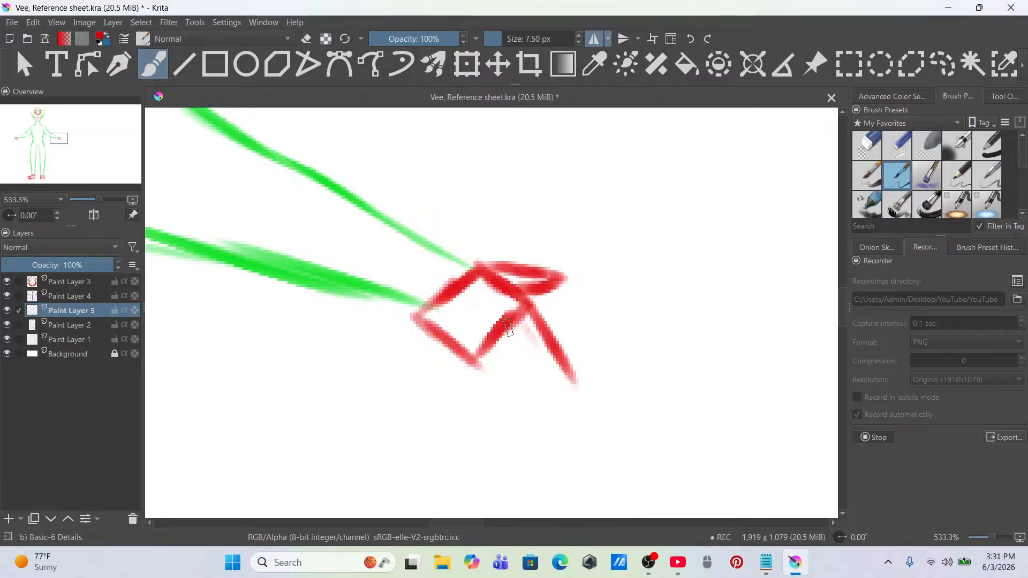
pyautogui.hotkey('ctrl', 'z')
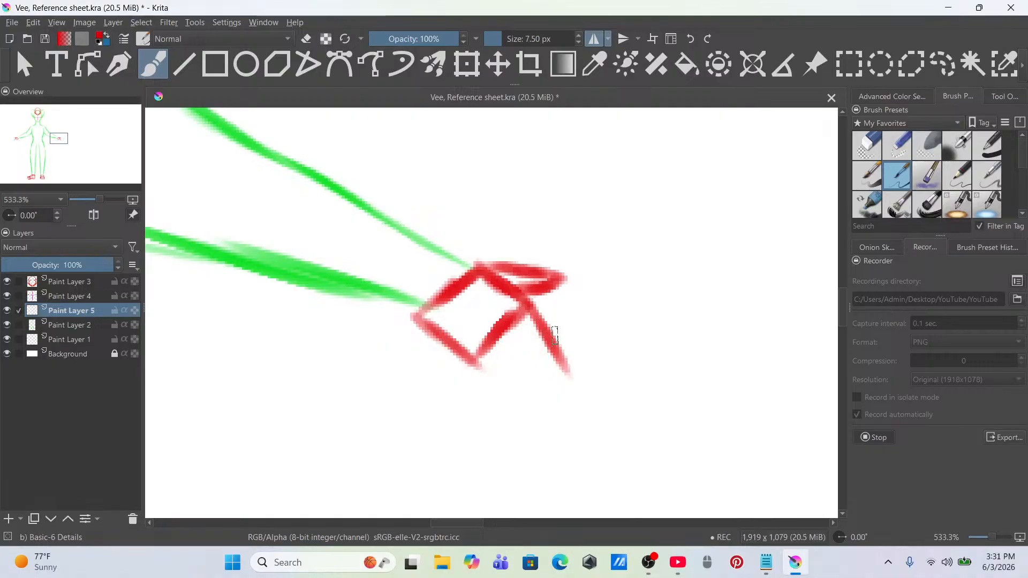
pyautogui.moveTo(533, 337); pyautogui.dragTo(572, 390)
pyautogui.hotkey('ctrl', 'z')
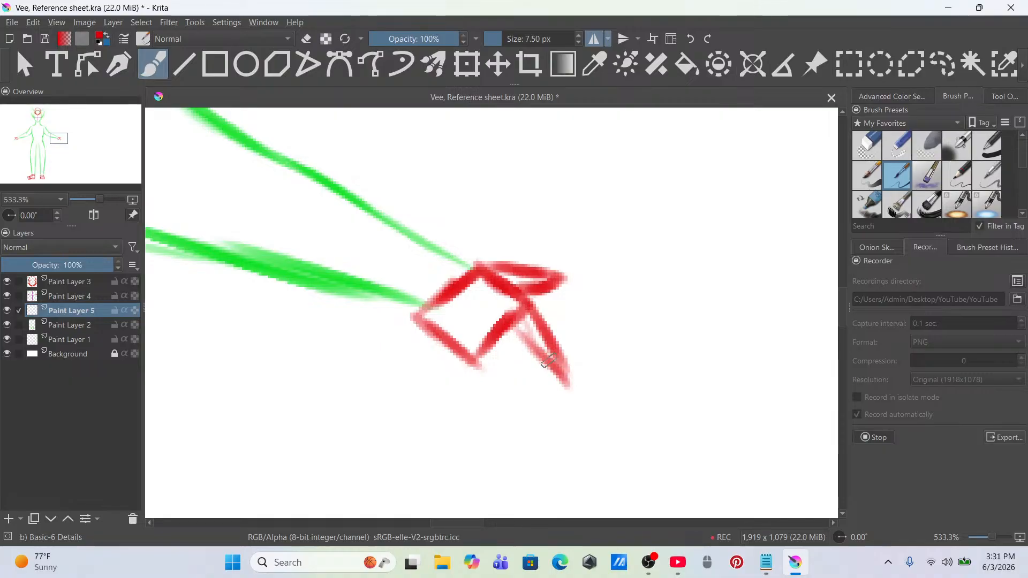
pyautogui.hotkey('ctrl', 'z')
pyautogui.moveTo(522, 320); pyautogui.dragTo(560, 386)
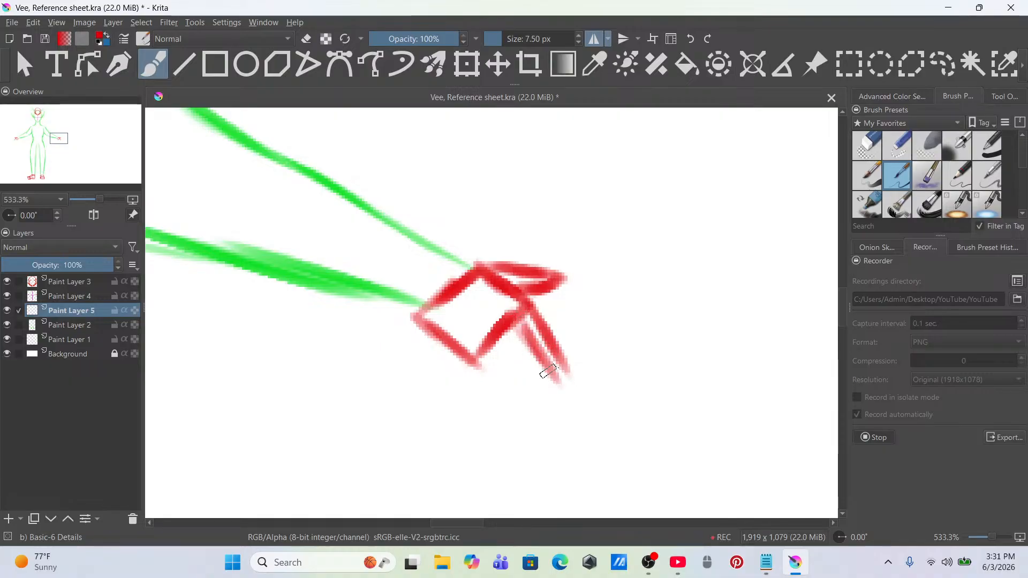
pyautogui.moveTo(538, 348); pyautogui.dragTo(562, 390)
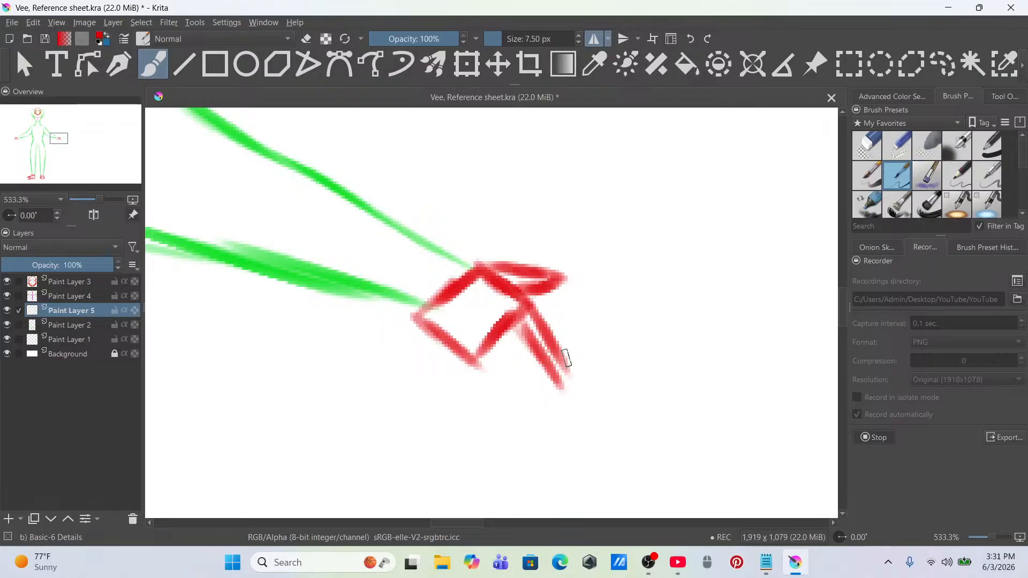
# Step: Draw the remaining fingers side by side along the palm's lower outer edge
pyautogui.moveTo(540, 384); pyautogui.dragTo(511, 351)
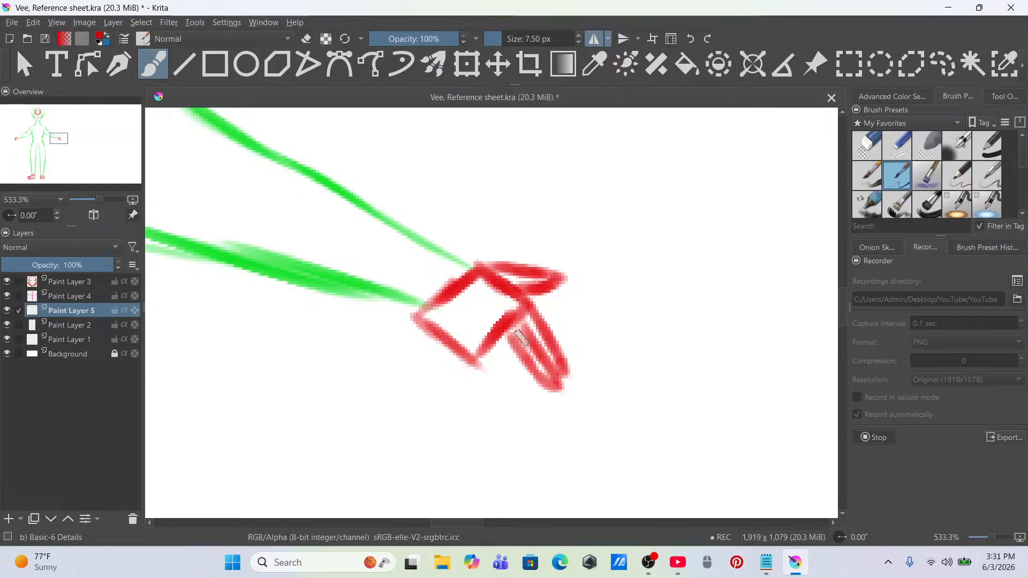
pyautogui.moveTo(498, 345); pyautogui.dragTo(511, 367)
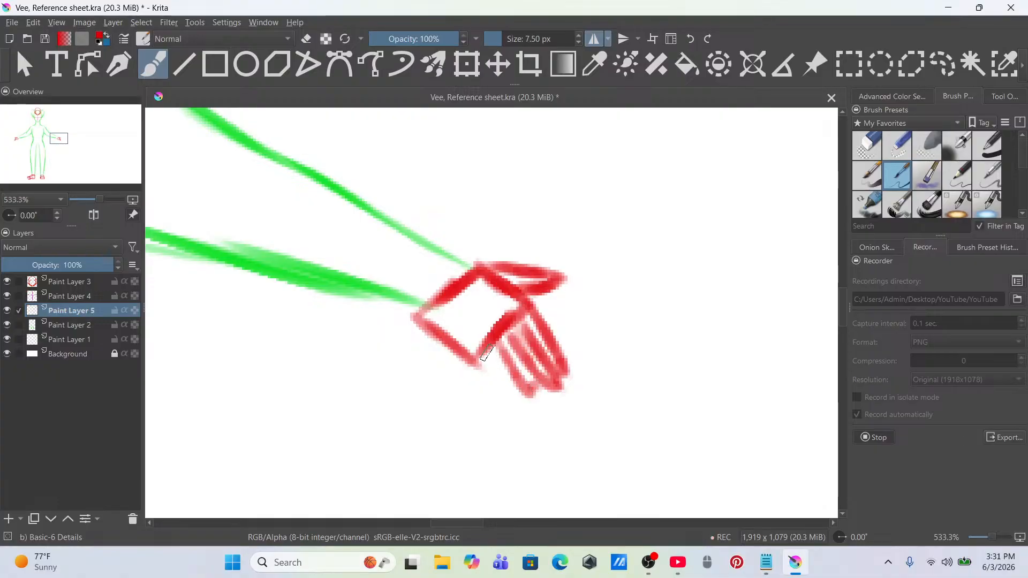
pyautogui.moveTo(488, 366); pyautogui.dragTo(515, 386)
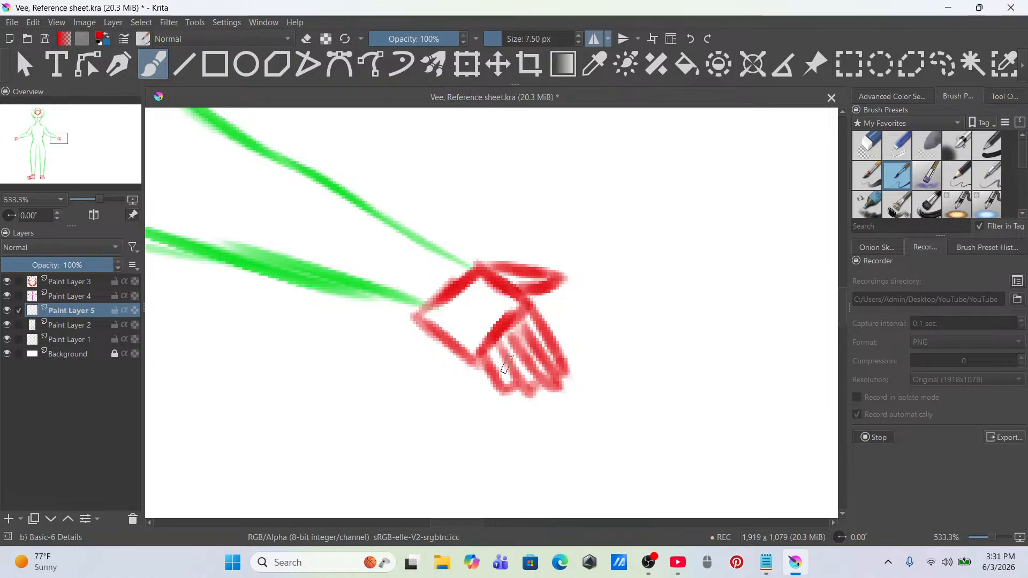
pyautogui.scroll(-6, 505, 346)
pyautogui.scroll(5, 505, 346)
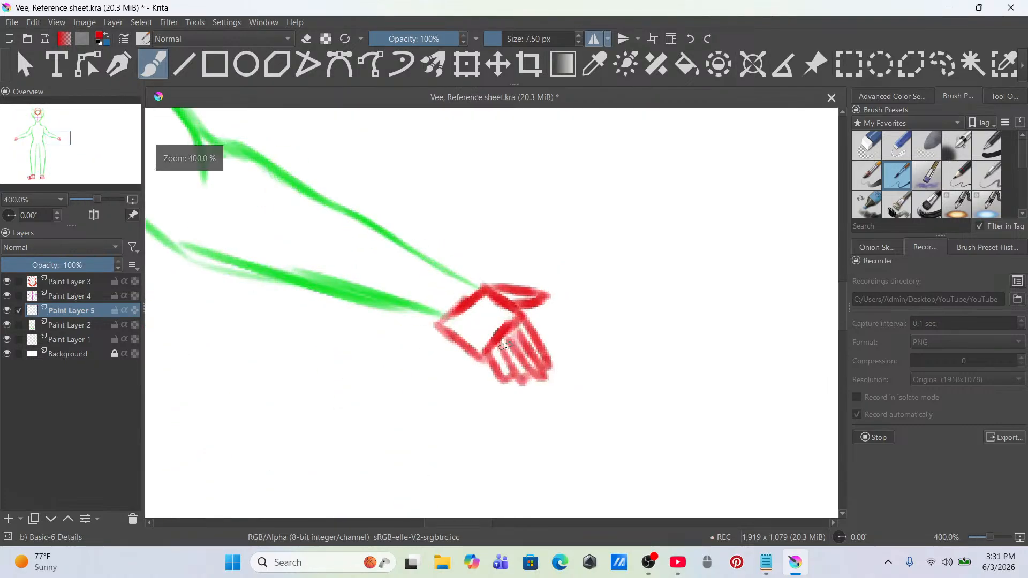
# Step: Select the right hand's fingers with a freehand outline, enlarge them slightly and nudge them outward from the palm
pyautogui.click(941, 63)
pyautogui.scroll(2, 535, 317)
pyautogui.moveTo(533, 313)
pyautogui.mouseDown()
pyautogui.moveTo(490, 341)
pyautogui.moveTo(449, 392)
pyautogui.mouseUp()
pyautogui.moveTo(582, 494)
pyautogui.mouseDown()
pyautogui.moveTo(588, 352)
pyautogui.moveTo(535, 314)
pyautogui.mouseUp()
pyautogui.scroll(-6, 535, 313)
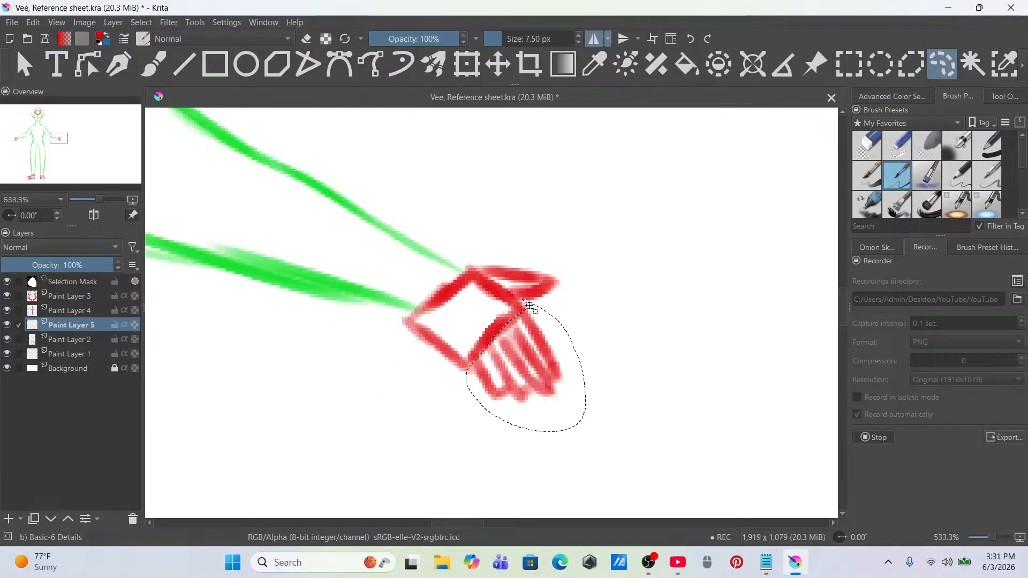
pyautogui.scroll(6, 542, 312)
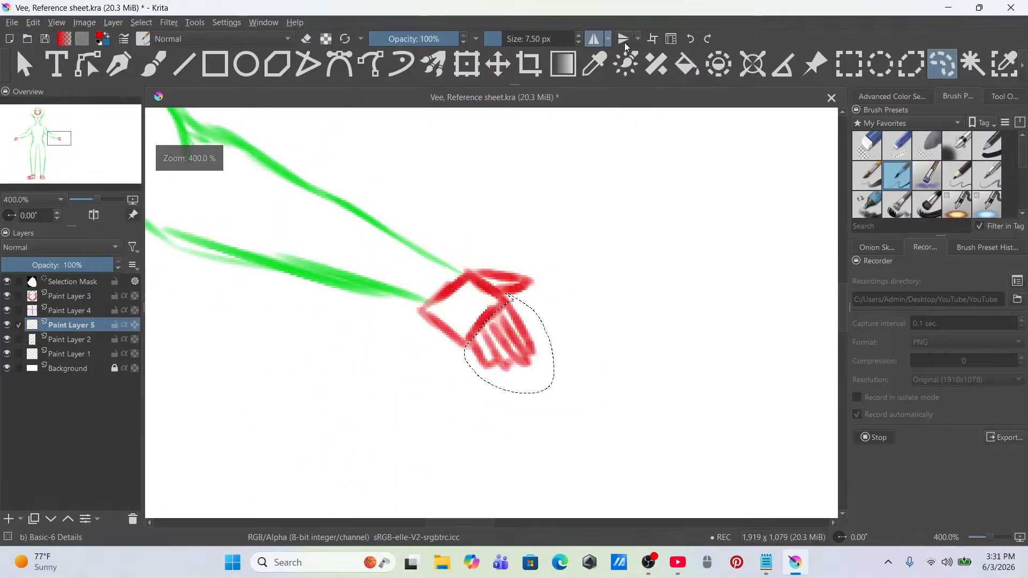
pyautogui.hotkey('ctrl', 't')
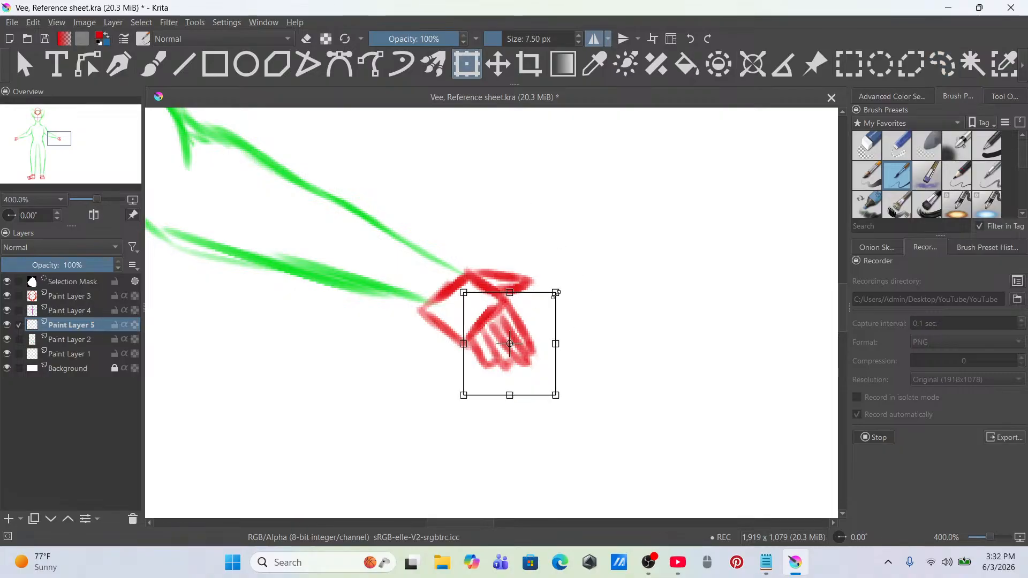
pyautogui.moveTo(555, 293); pyautogui.dragTo(572, 297)
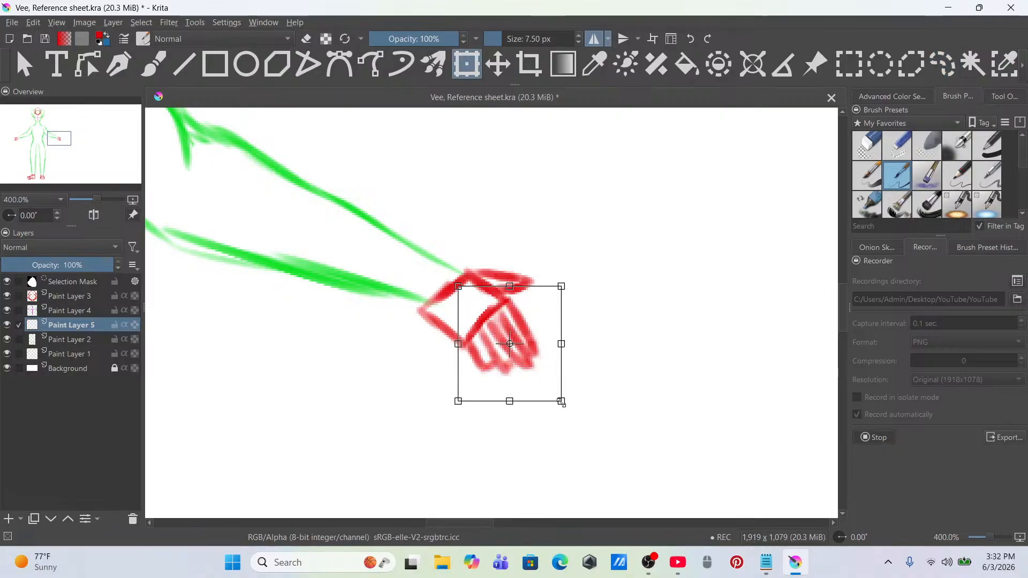
pyautogui.moveTo(562, 403); pyautogui.dragTo(571, 413)
pyautogui.moveTo(536, 359); pyautogui.dragTo(540, 362)
# Step: Try mirroring the selected fingers horizontally and flip them back
pyautogui.rightClick(634, 343)
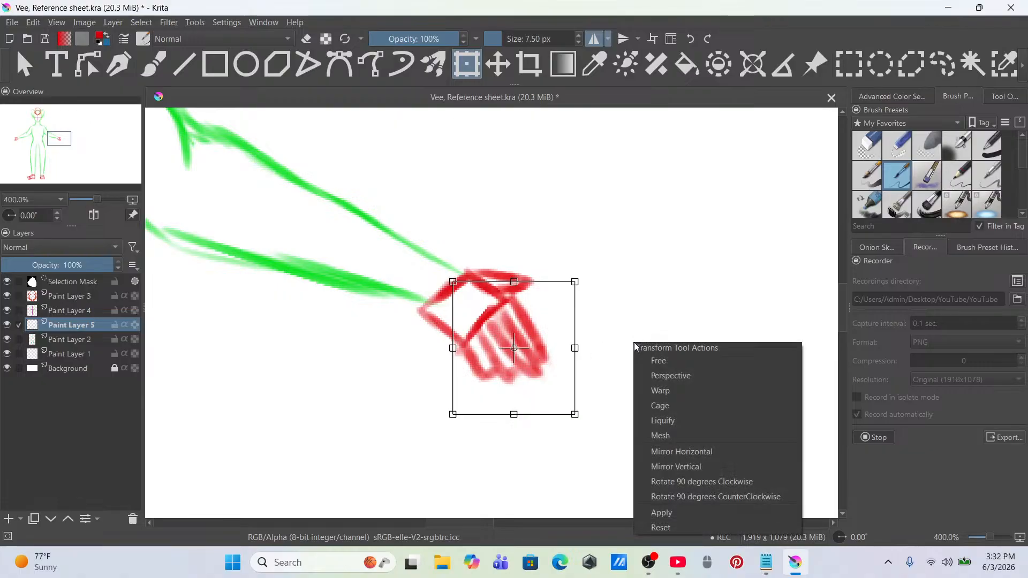
pyautogui.click(713, 450)
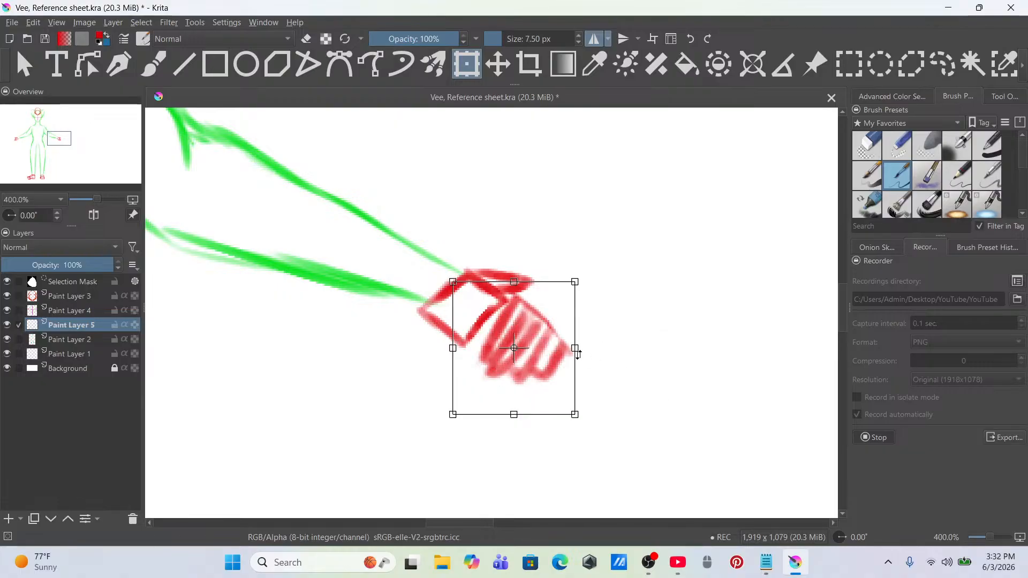
pyautogui.rightClick(550, 356)
pyautogui.click(645, 464)
pyautogui.rightClick(526, 345)
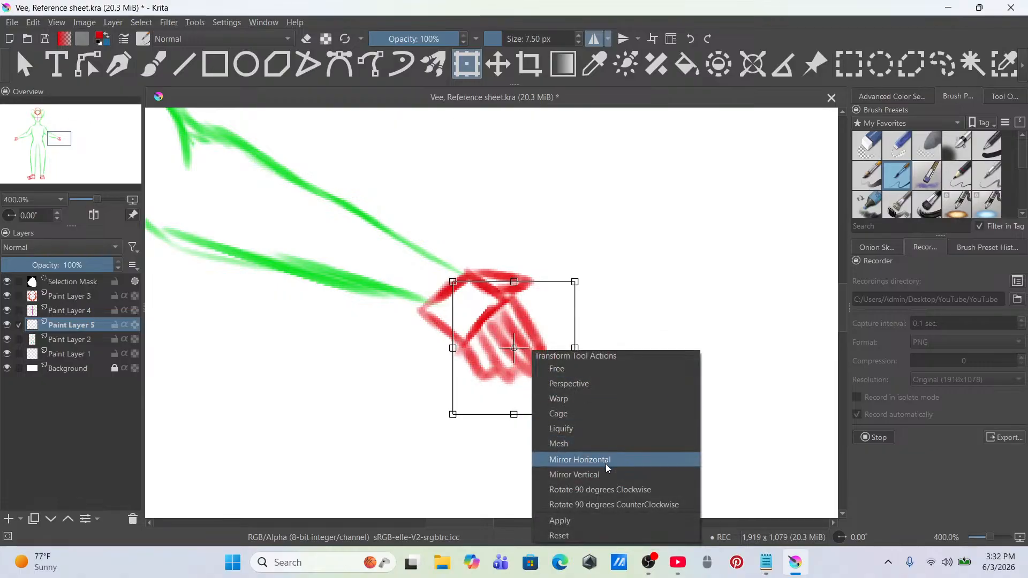
pyautogui.click(606, 461)
pyautogui.rightClick(534, 351)
pyautogui.click(622, 461)
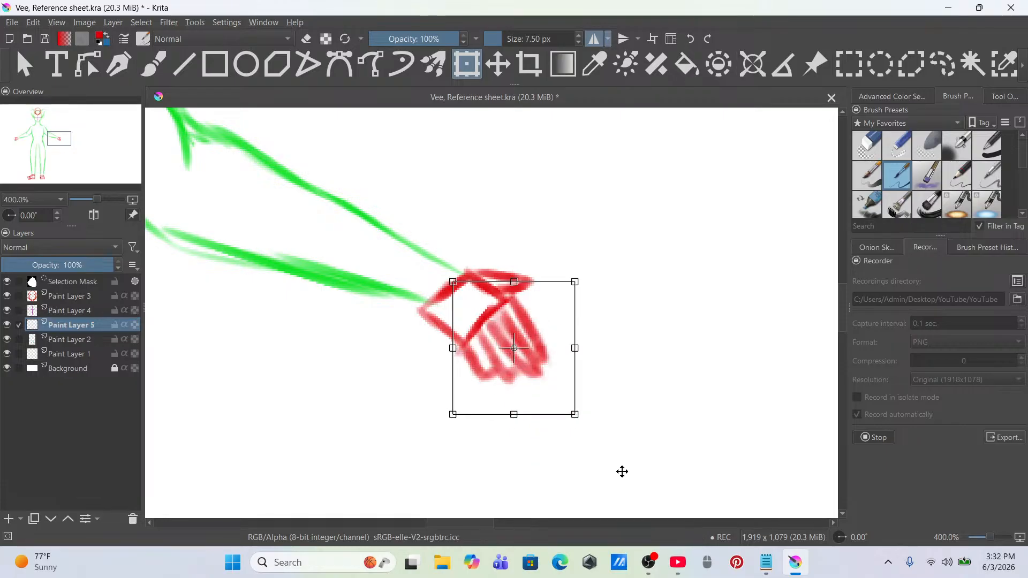
# Step: Rotate the selected fingers slightly counterclockwise, stretch them a little longer, and deselect
pyautogui.moveTo(587, 367); pyautogui.dragTo(652, 351)
pyautogui.moveTo(530, 324); pyautogui.dragTo(530, 324)
pyautogui.moveTo(647, 360); pyautogui.dragTo(648, 341)
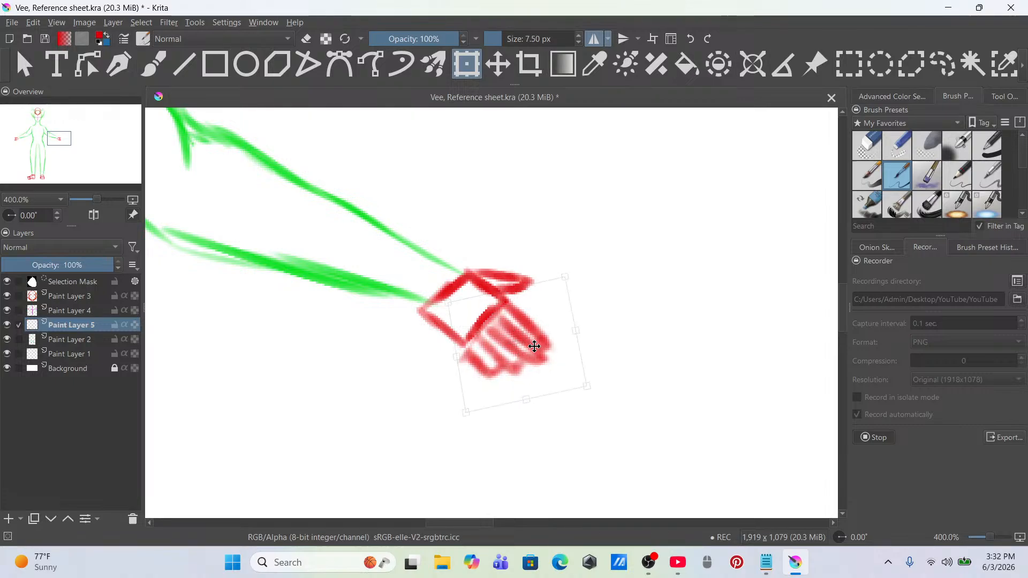
pyautogui.scroll(-4, 533, 347)
pyautogui.scroll(3, 533, 347)
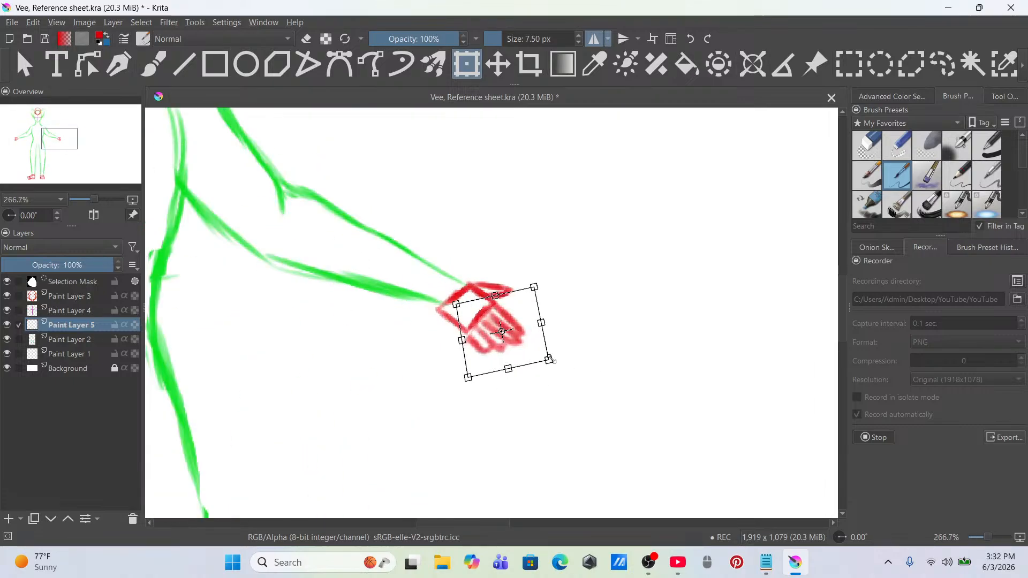
pyautogui.moveTo(549, 359); pyautogui.dragTo(553, 376)
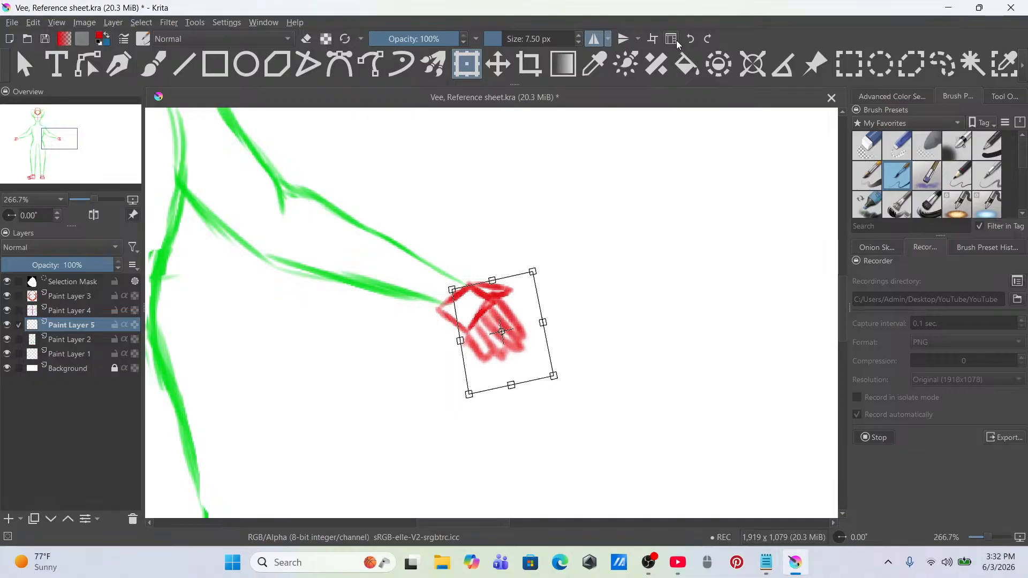
pyautogui.scroll(3, 513, 325)
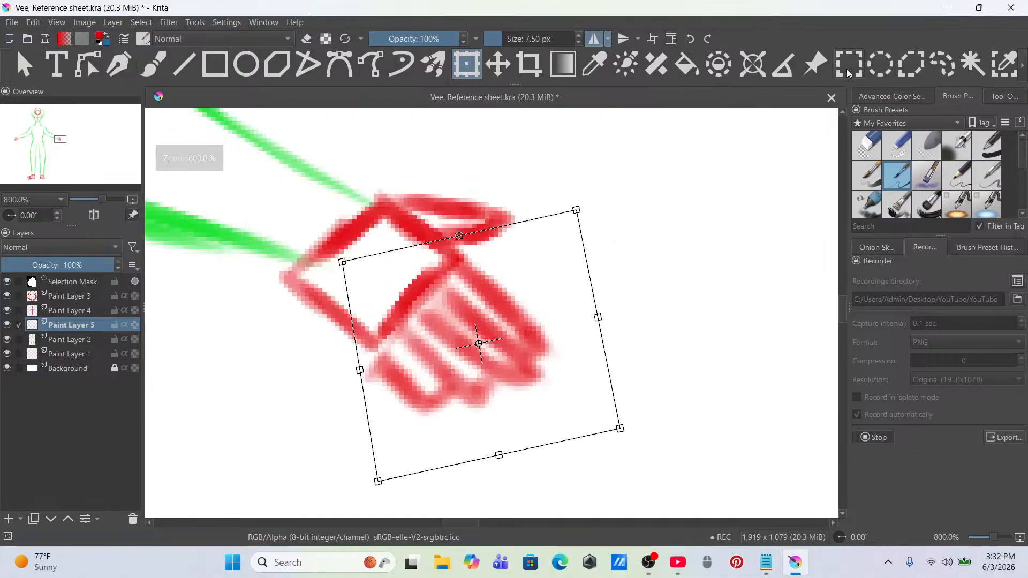
pyautogui.click(848, 66)
pyautogui.rightClick(534, 310)
pyautogui.click(602, 349)
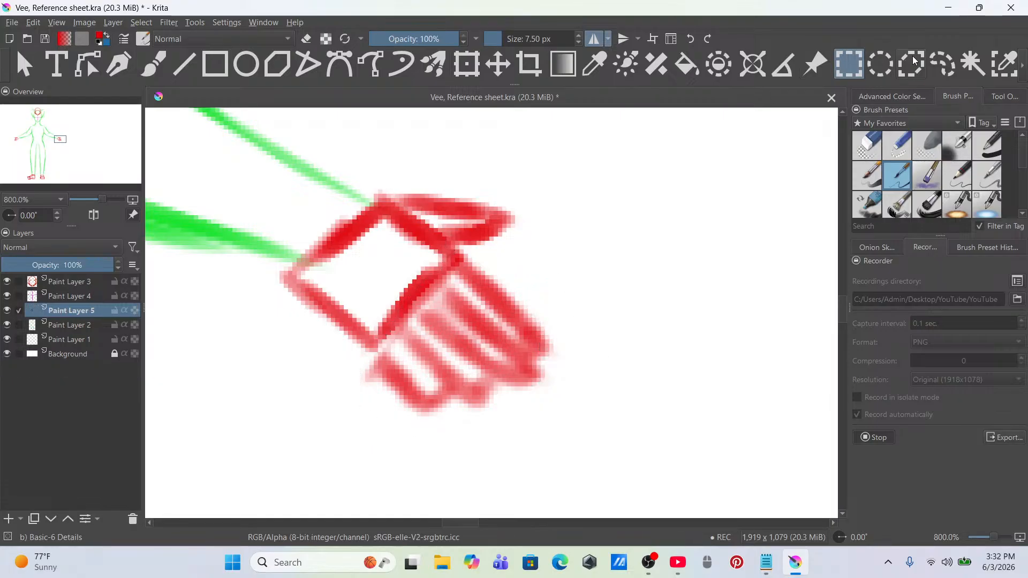
# Step: Select the outer part of the fingers with a freehand outline, shift it away from the palm to lengthen them, and deselect
pyautogui.click(942, 65)
pyautogui.moveTo(368, 399)
pyautogui.mouseDown()
pyautogui.moveTo(446, 468)
pyautogui.moveTo(600, 352)
pyautogui.mouseUp()
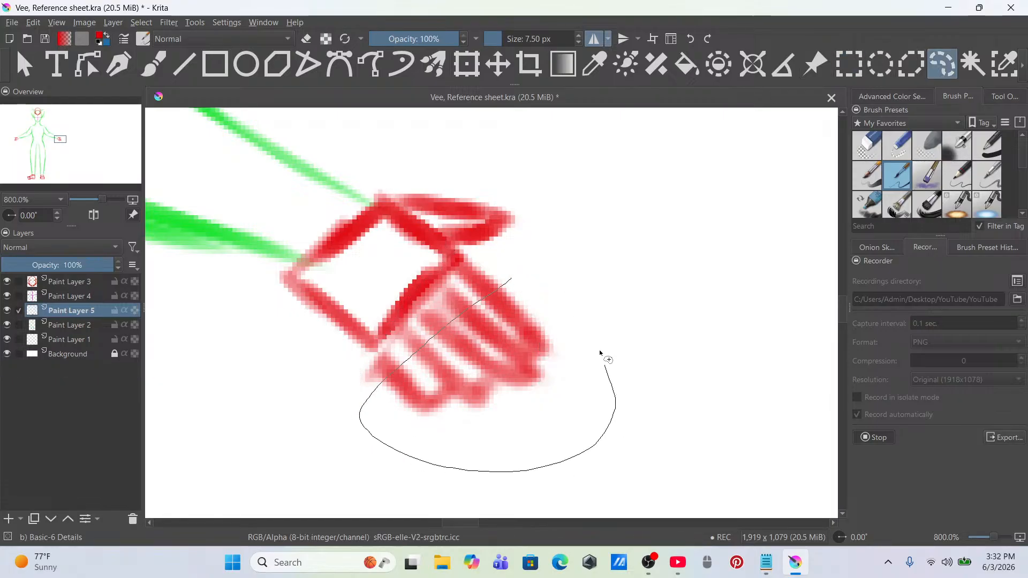
pyautogui.moveTo(500, 284); pyautogui.dragTo(500, 285)
pyautogui.click(467, 65)
pyautogui.scroll(-2, 514, 300)
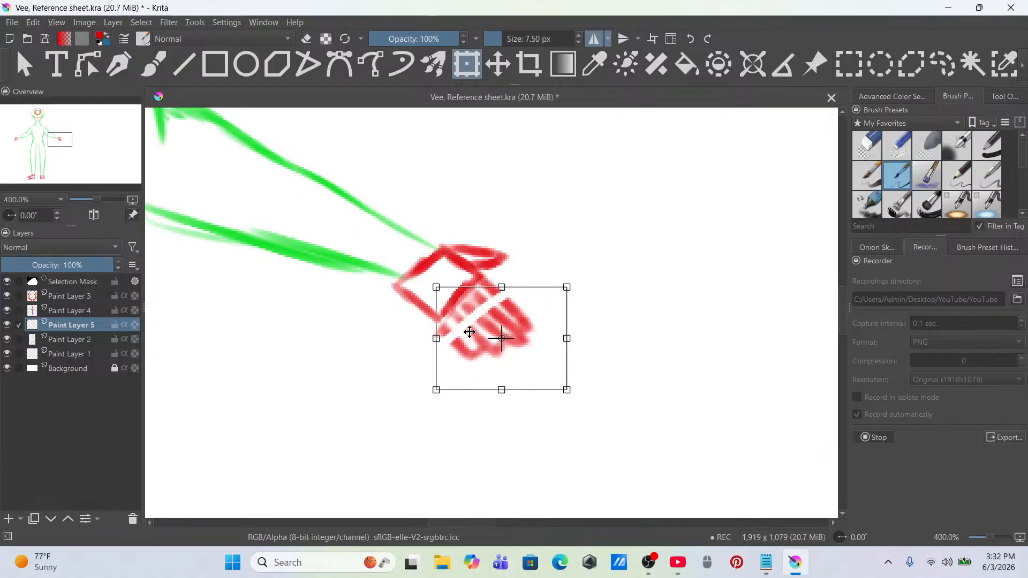
pyautogui.click(848, 68)
pyautogui.rightClick(502, 340)
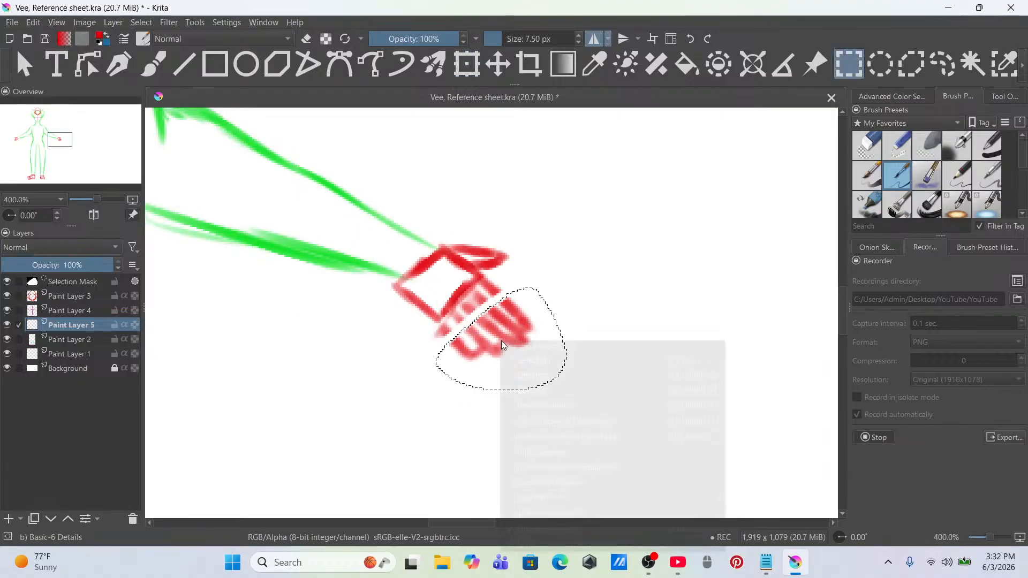
pyautogui.click(548, 369)
# Step: Bridge the gap across the right hand's fingers with red Freehand Brush strokes joining both halves
pyautogui.scroll(1, 518, 349)
pyautogui.click(152, 65)
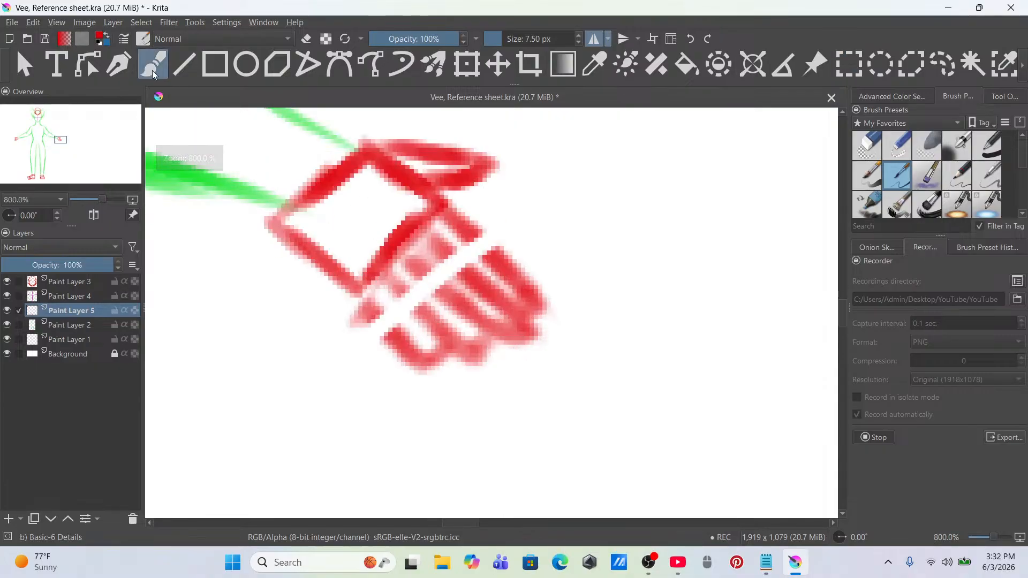
pyautogui.scroll(2, 464, 279)
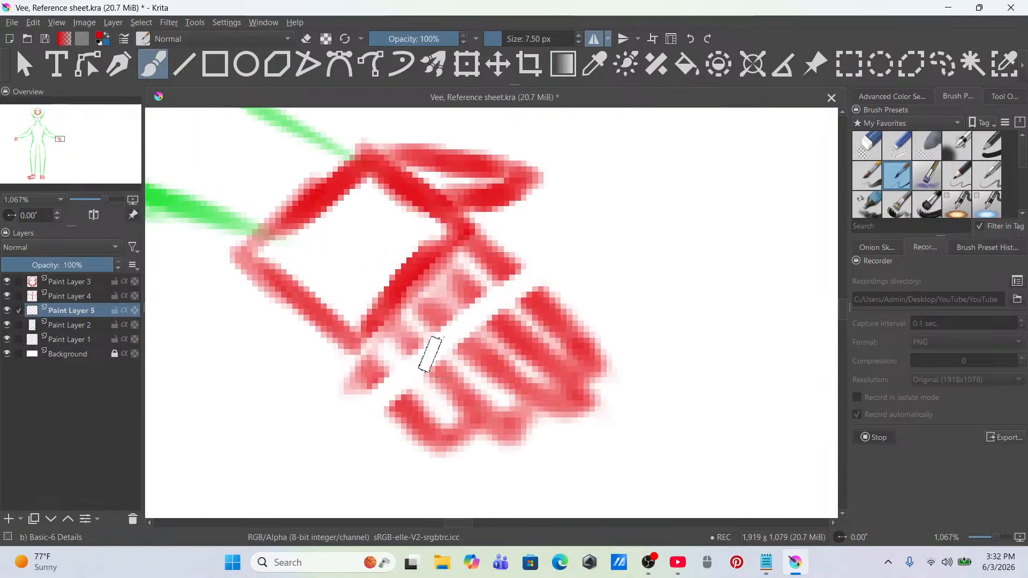
pyautogui.moveTo(351, 359)
pyautogui.mouseDown()
pyautogui.moveTo(399, 353)
pyautogui.moveTo(386, 329)
pyautogui.moveTo(441, 372)
pyautogui.moveTo(425, 313)
pyautogui.moveTo(496, 353)
pyautogui.moveTo(454, 279)
pyautogui.moveTo(516, 328)
pyautogui.moveTo(490, 255)
pyautogui.moveTo(545, 307)
pyautogui.mouseUp()
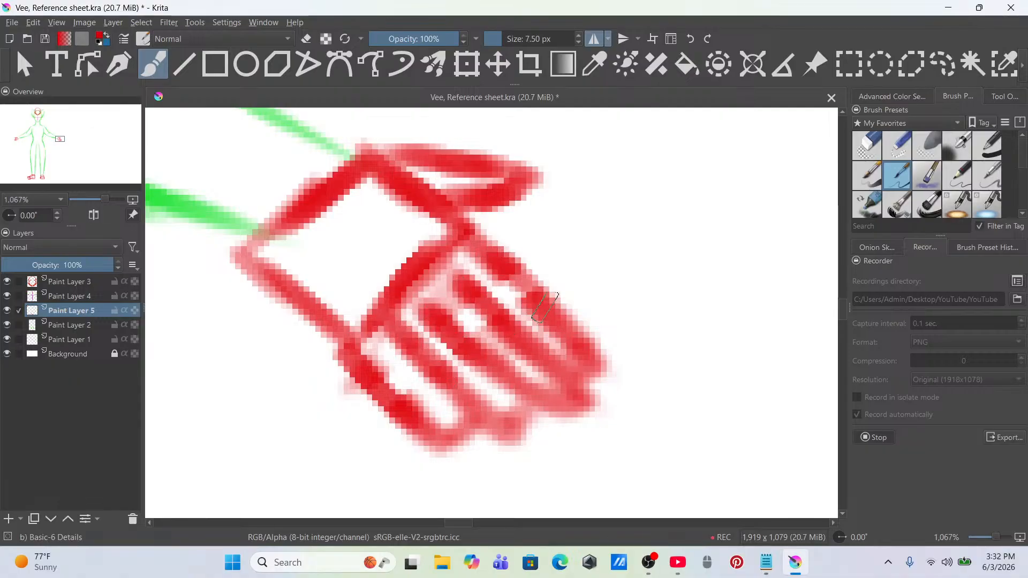
pyautogui.scroll(-9, 453, 282)
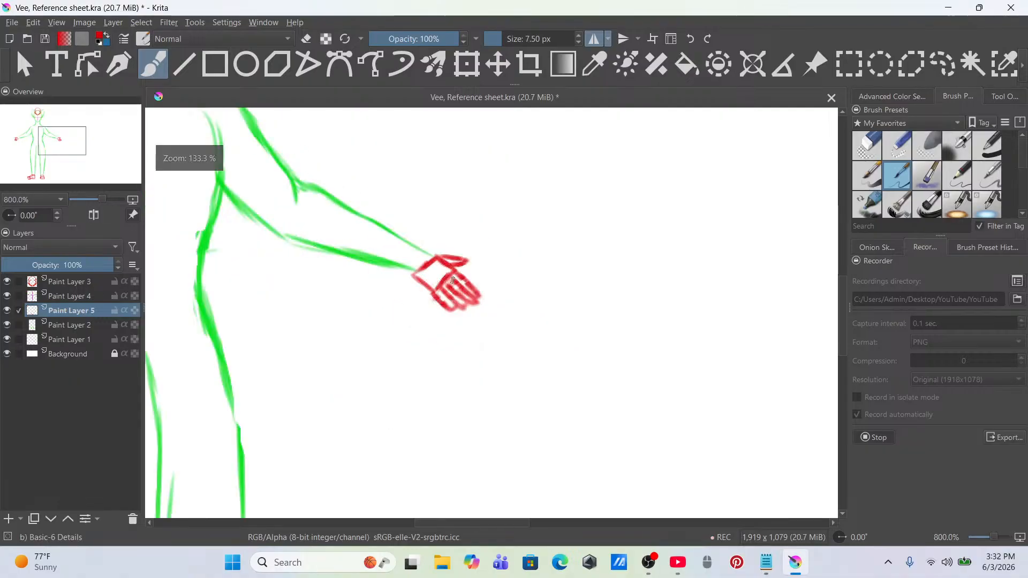
pyautogui.scroll(7, 452, 282)
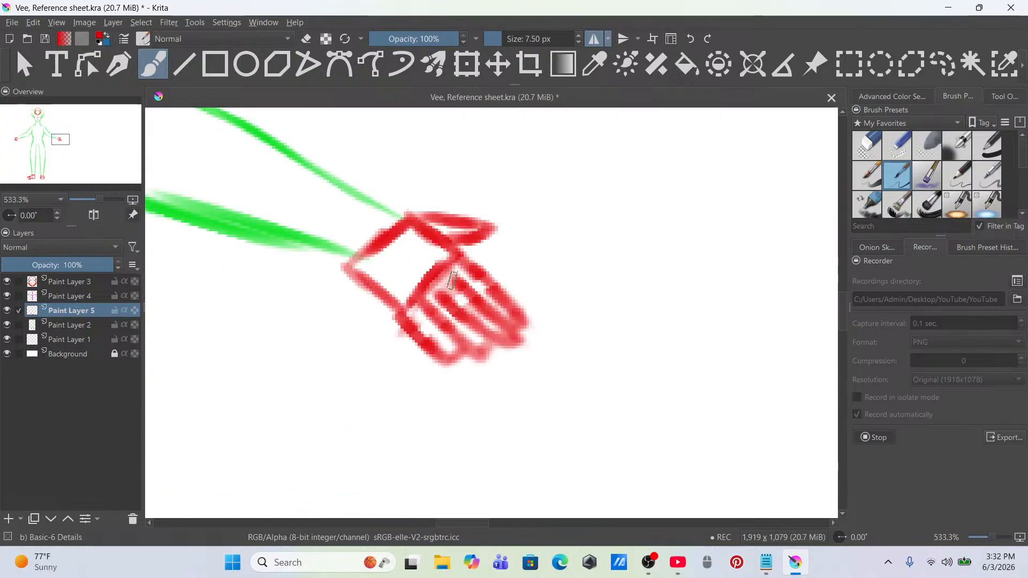
# Step: Strengthen the right hand's lower edge from the wrist to the little finger using the Basic-6 Details preset
pyautogui.click(897, 144)
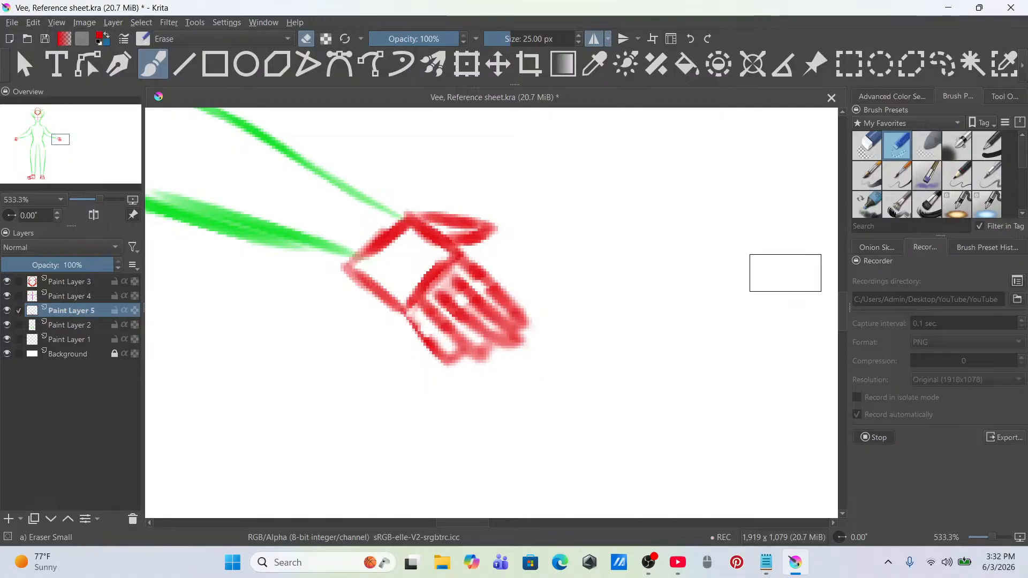
pyautogui.click(897, 181)
pyautogui.moveTo(335, 254); pyautogui.dragTo(448, 357)
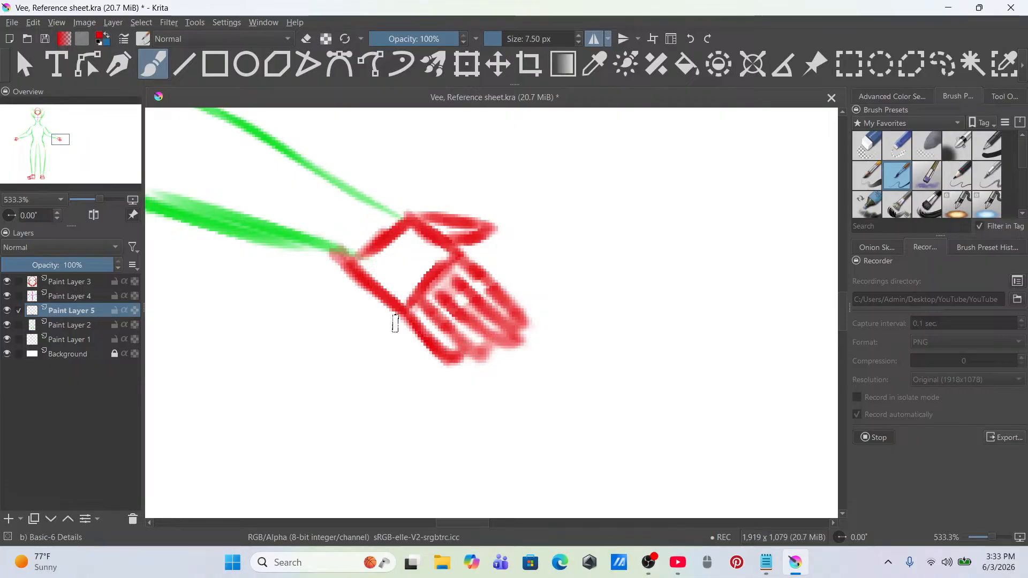
# Step: Turn off horizontal mirroring and erase the left hand with the Eraser Small preset
pyautogui.scroll(-8, 396, 323)
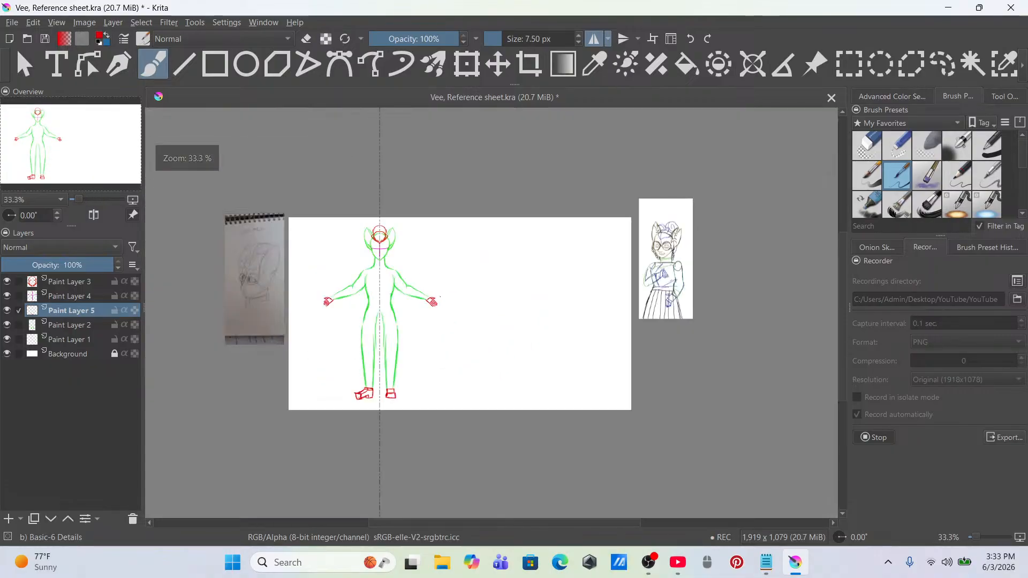
pyautogui.moveTo(441, 300); pyautogui.dragTo(497, 341)
pyautogui.press('1')
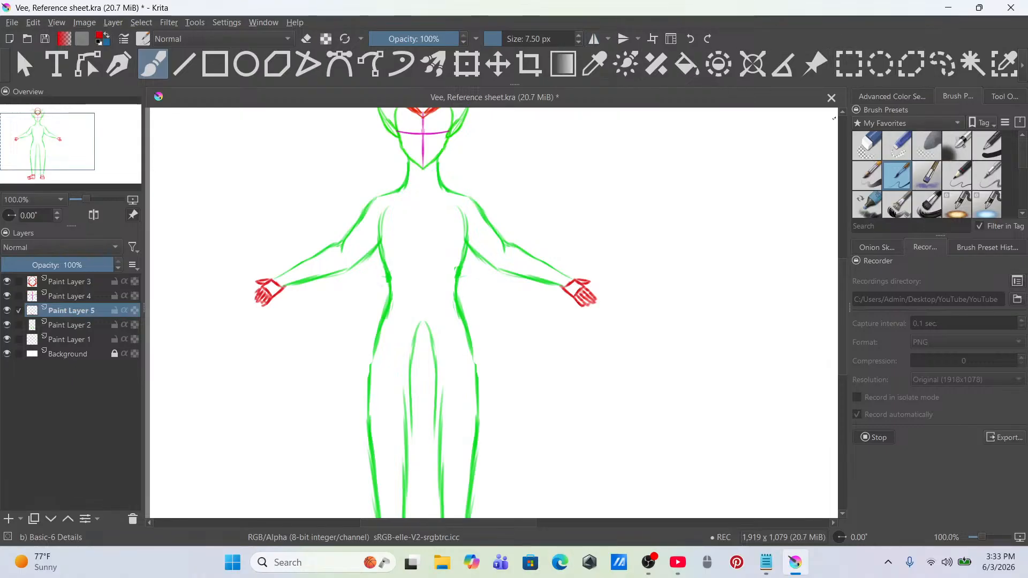
pyautogui.click(902, 143)
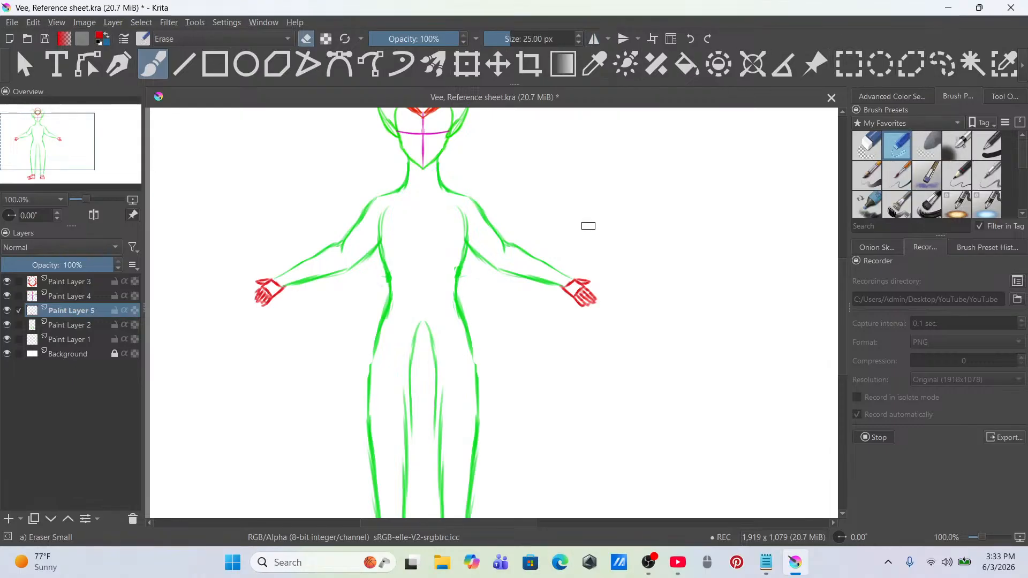
pyautogui.moveTo(276, 284); pyautogui.dragTo(269, 294)
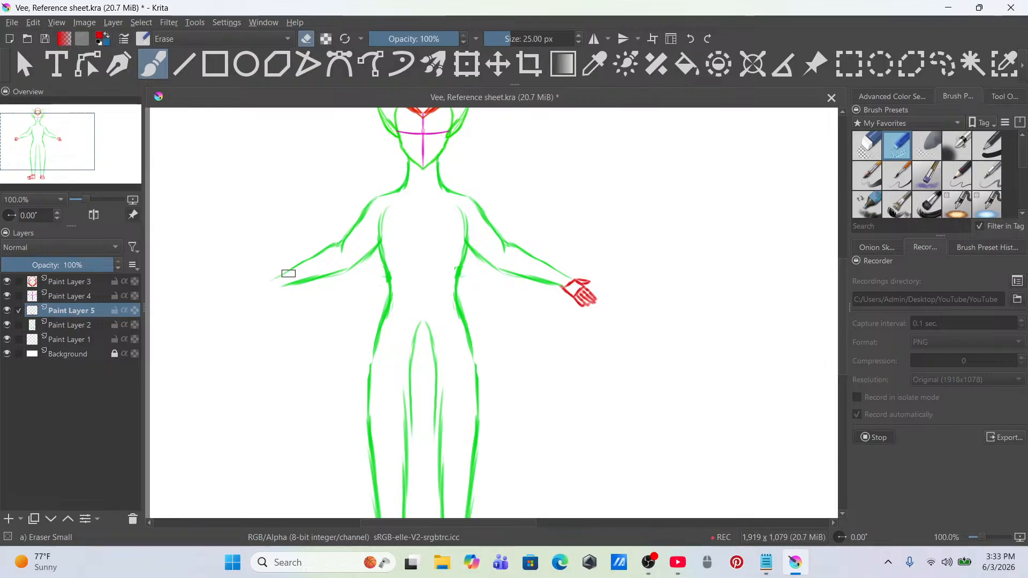
# Step: Enclose the right hand in a freehand selection, rotate it slightly counterclockwise, and enlarge it a little to fit the wrist
pyautogui.click(940, 63)
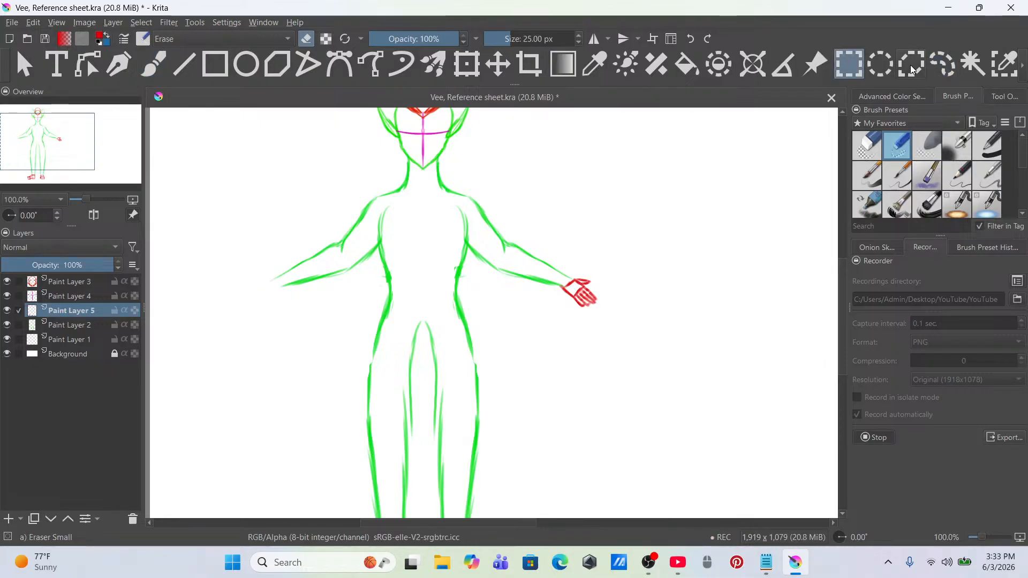
pyautogui.moveTo(575, 258); pyautogui.dragTo(596, 246)
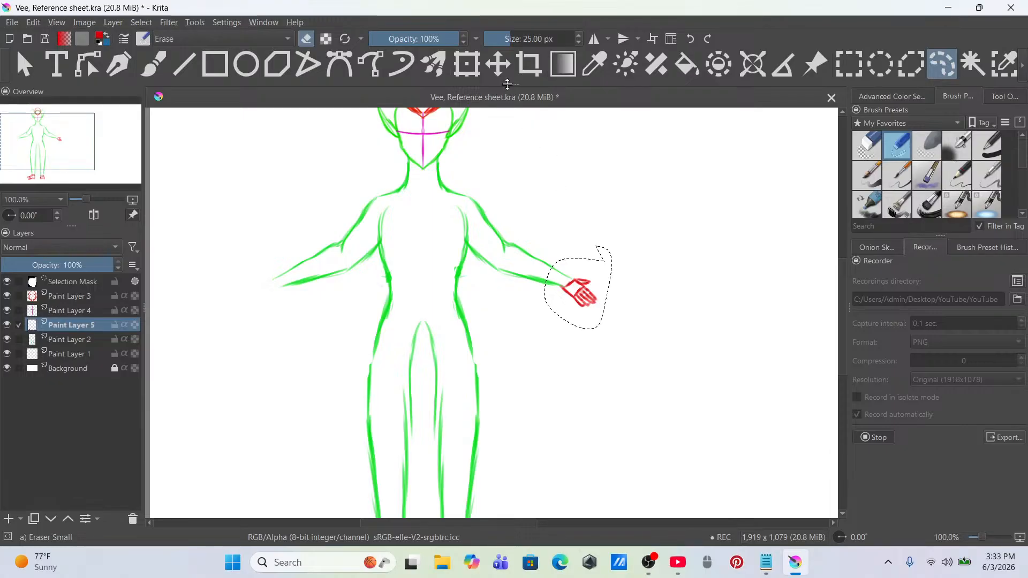
pyautogui.click(463, 69)
pyautogui.moveTo(679, 181); pyautogui.dragTo(651, 162)
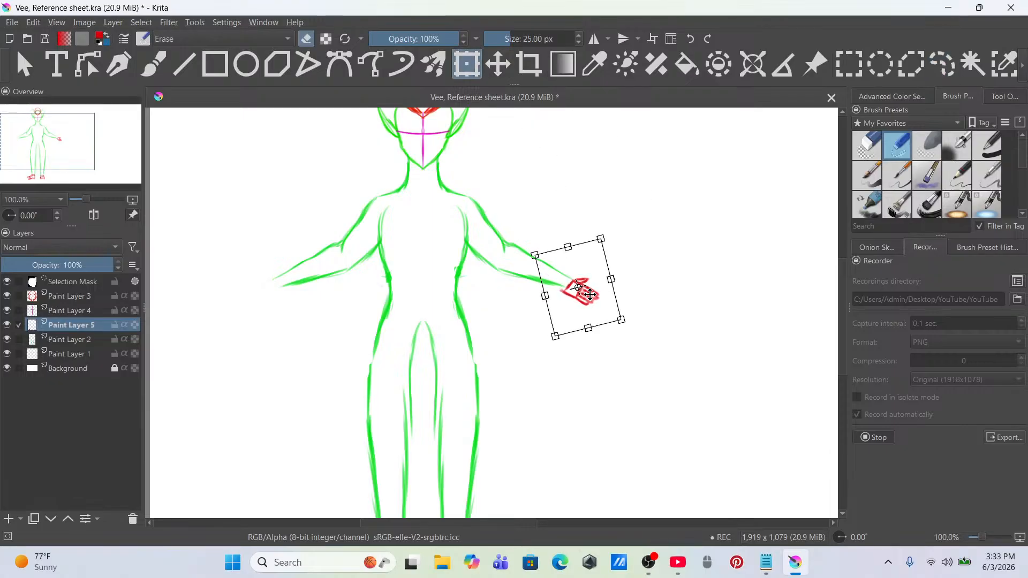
pyautogui.moveTo(589, 292); pyautogui.dragTo(589, 294)
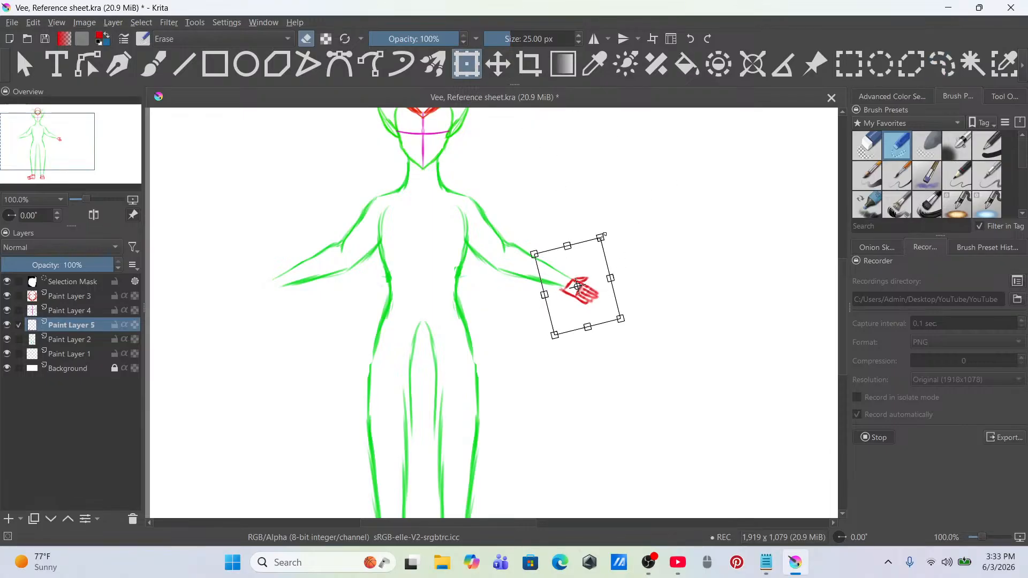
pyautogui.moveTo(603, 236); pyautogui.dragTo(607, 229)
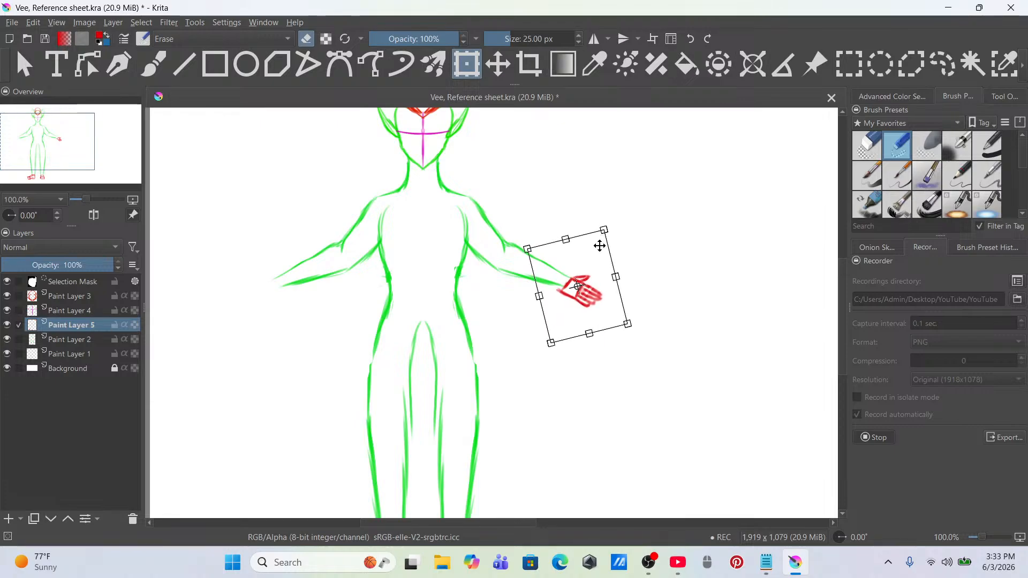
pyautogui.moveTo(593, 278); pyautogui.dragTo(595, 277)
pyautogui.moveTo(628, 323); pyautogui.dragTo(632, 323)
pyautogui.moveTo(569, 336); pyautogui.dragTo(551, 339)
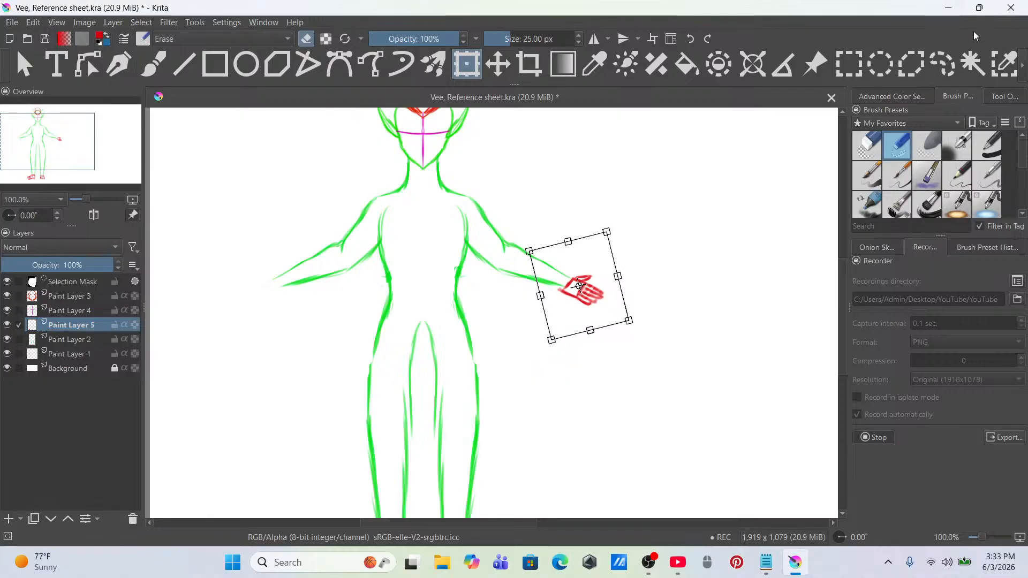
# Step: Copy the selected right hand to a new layer
pyautogui.click(932, 69)
pyautogui.rightClick(592, 265)
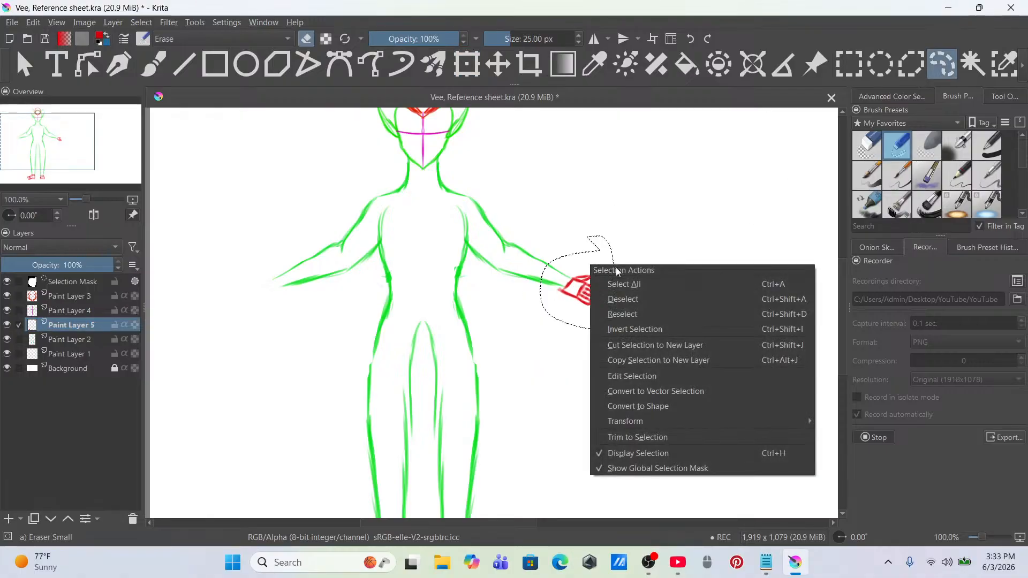
pyautogui.click(658, 359)
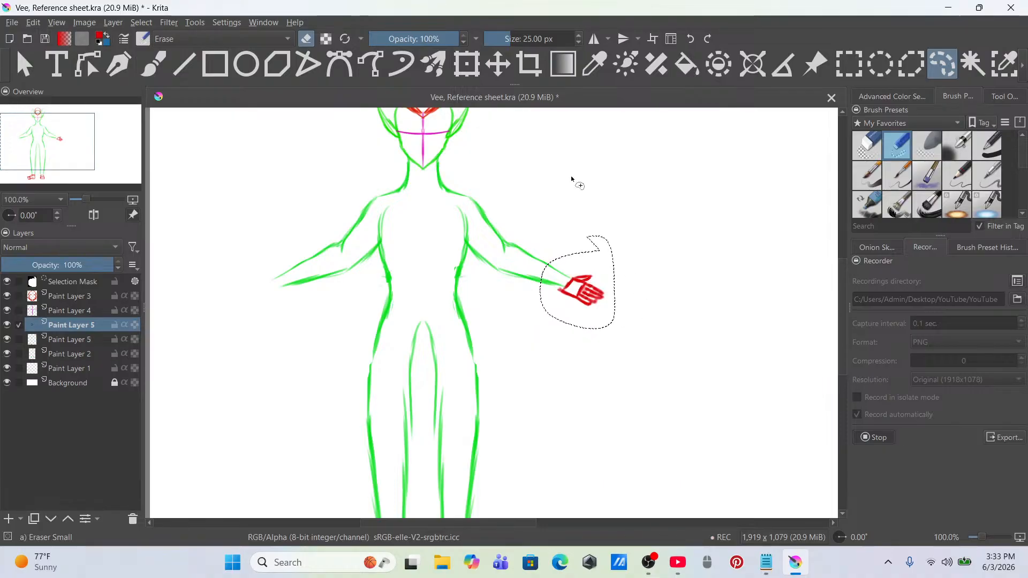
# Step: Mirror the copied hand horizontally, move it onto the left wrist, and deselect
pyautogui.click(475, 68)
pyautogui.rightClick(598, 253)
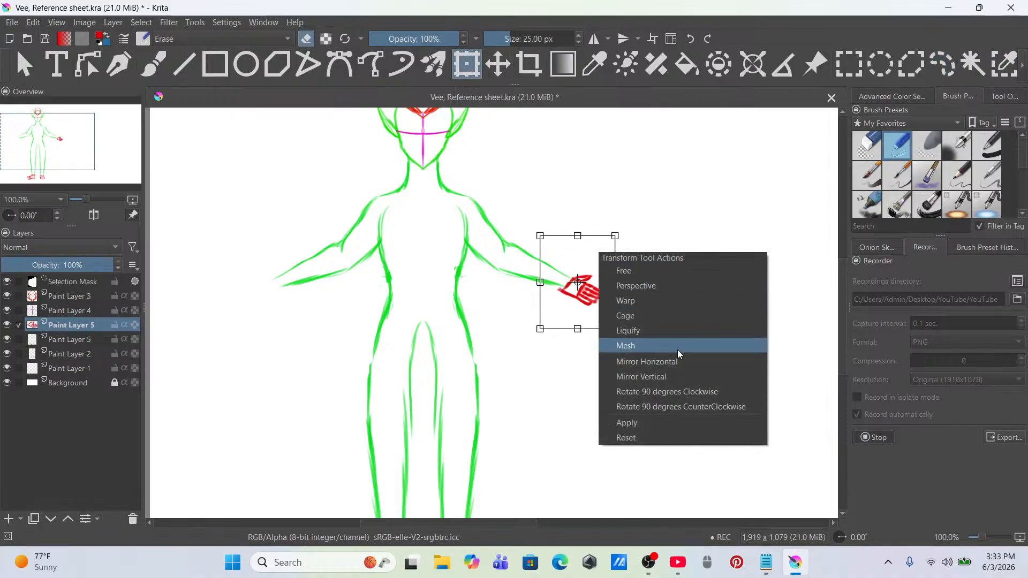
pyautogui.click(679, 359)
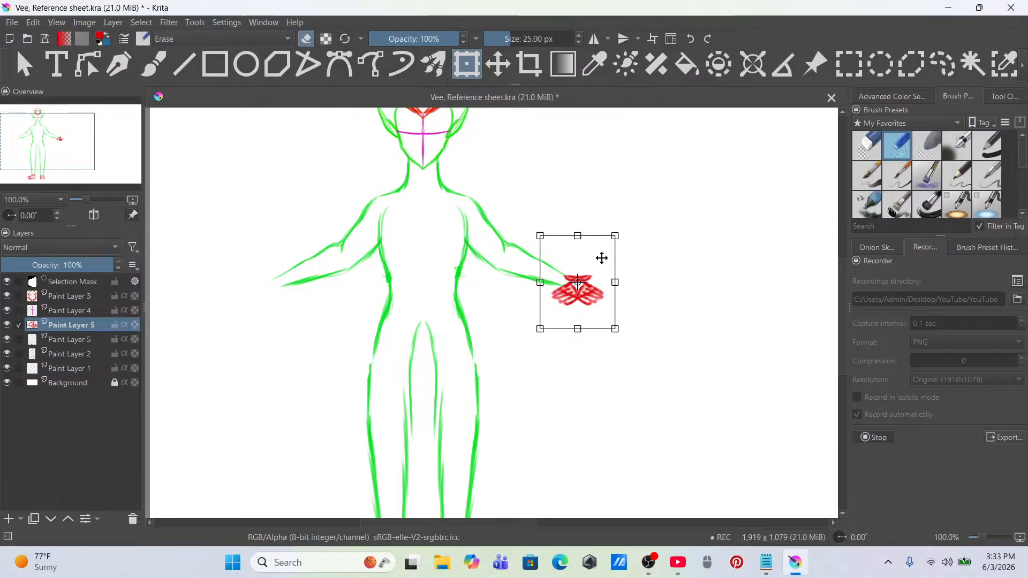
pyautogui.moveTo(602, 258); pyautogui.dragTo(293, 279)
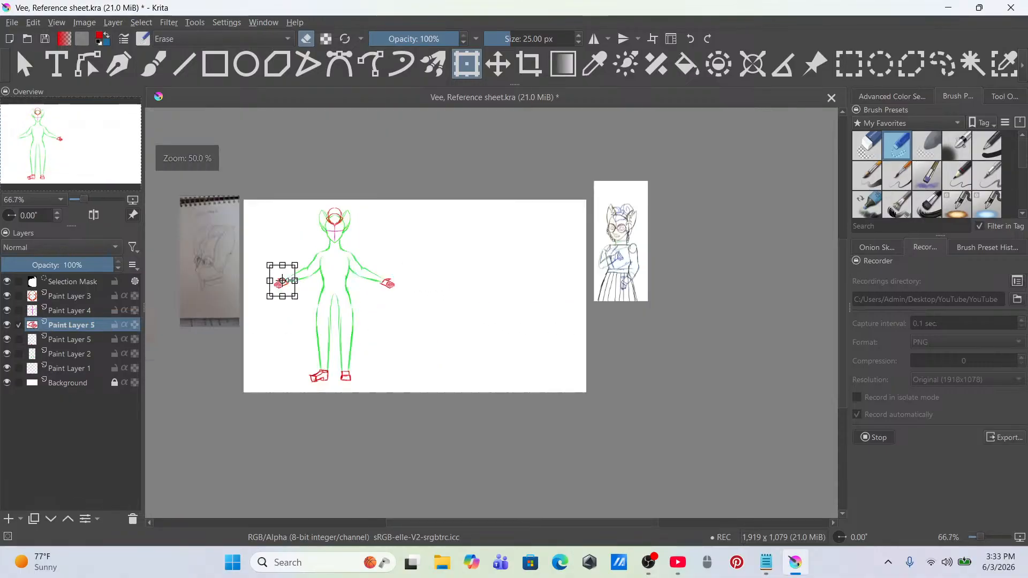
pyautogui.scroll(-5, 293, 279)
pyautogui.scroll(4, 383, 314)
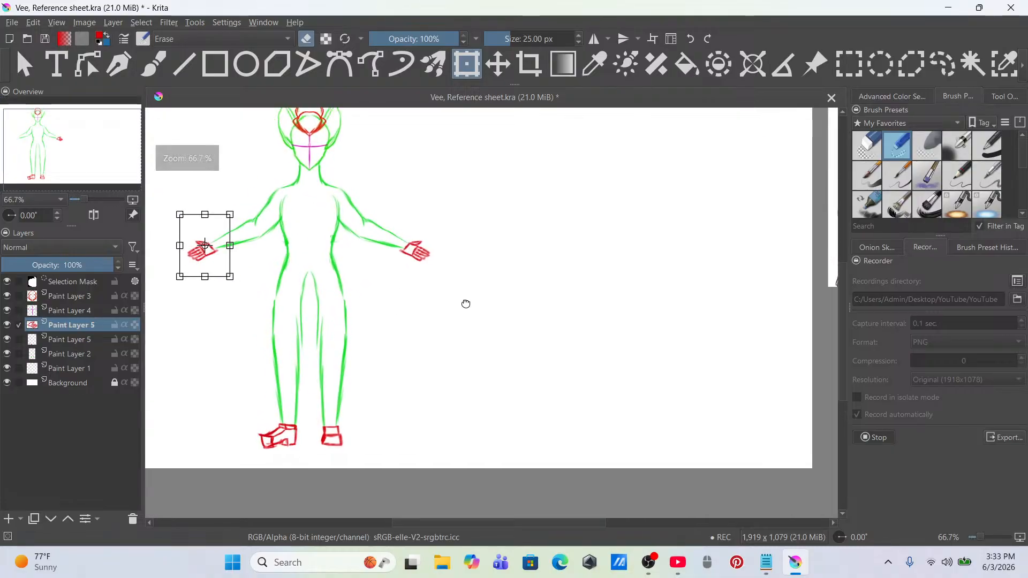
pyautogui.click(941, 64)
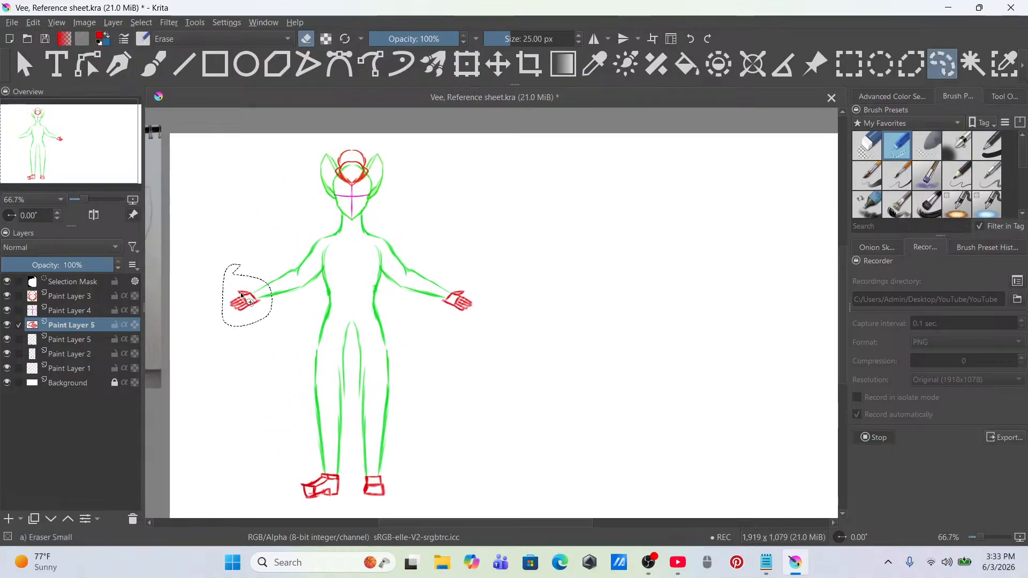
pyautogui.rightClick(240, 292)
pyautogui.click(300, 324)
# Step: Examine the whole figure's proportions, comparing the new hands with the waist, hips and legs
pyautogui.moveTo(341, 289); pyautogui.dragTo(422, 288)
pyautogui.scroll(2, 396, 262)
pyautogui.scroll(-3, 394, 268)
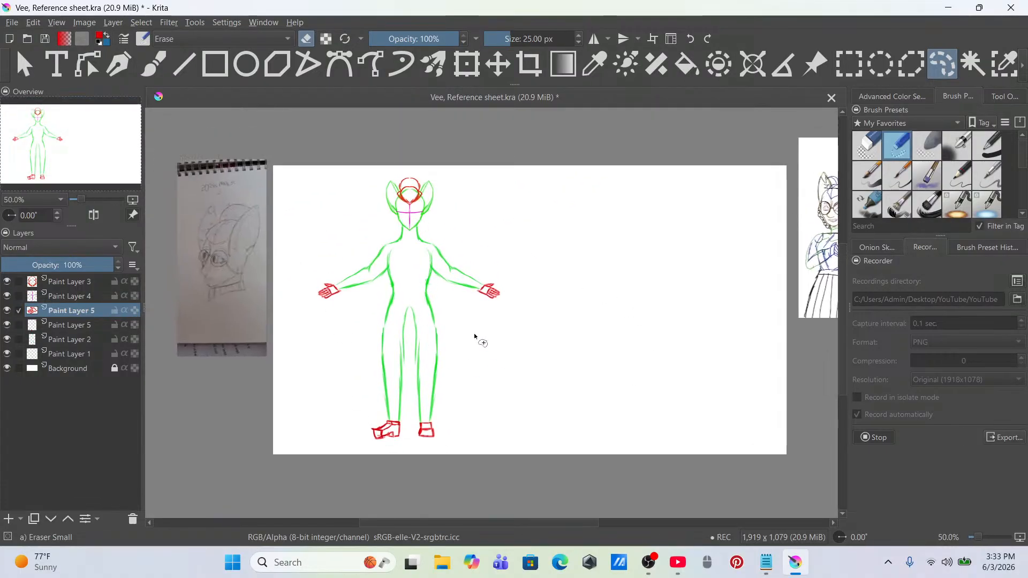
pyautogui.moveTo(438, 349); pyautogui.dragTo(496, 286)
pyautogui.scroll(2, 488, 281)
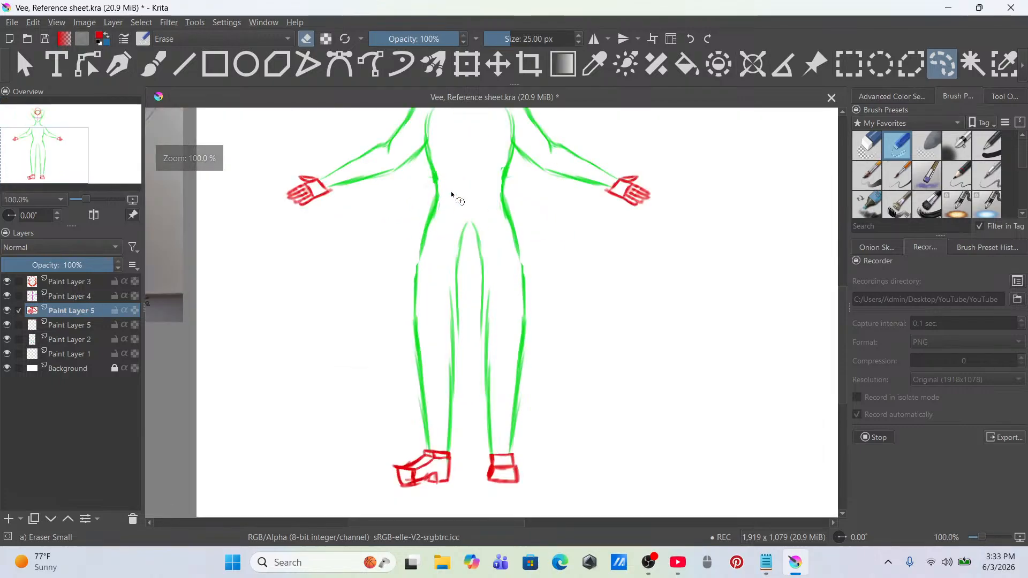
pyautogui.scroll(1, 452, 191)
pyautogui.scroll(-3, 454, 190)
pyautogui.scroll(1, 455, 191)
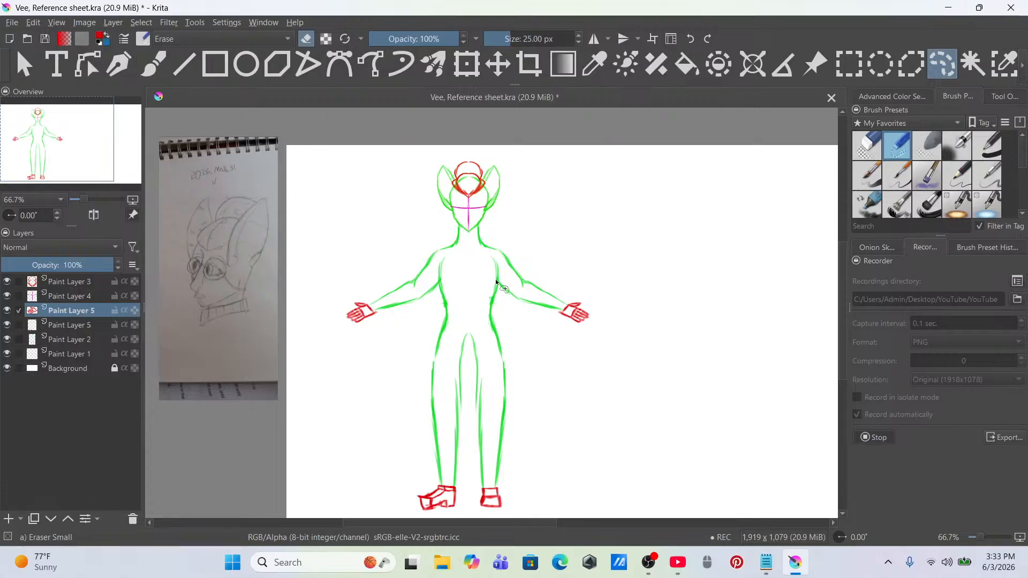
pyautogui.moveTo(496, 282); pyautogui.dragTo(515, 150)
pyautogui.scroll(4, 509, 187)
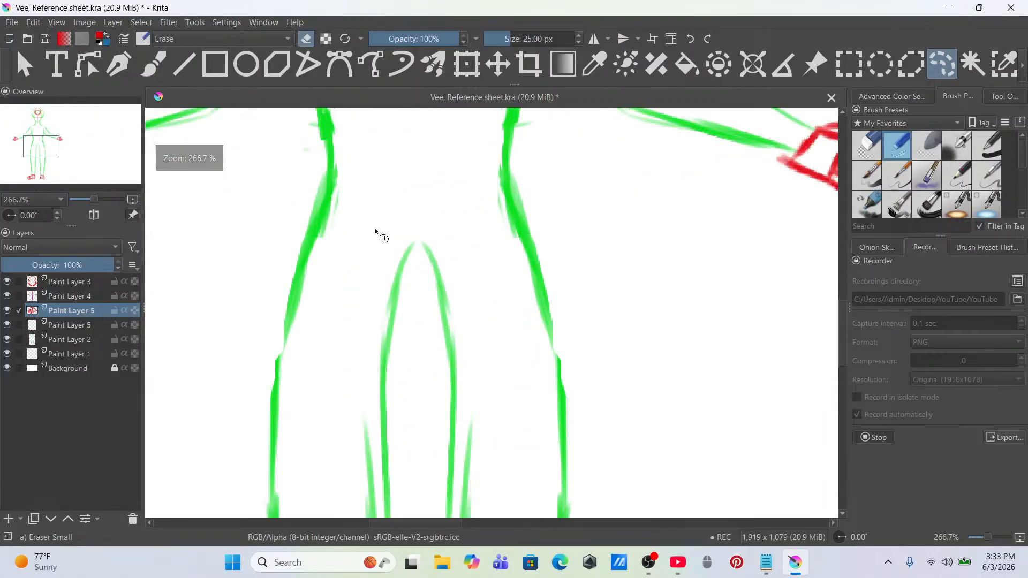
pyautogui.scroll(-5, 235, 221)
pyautogui.scroll(1, 238, 220)
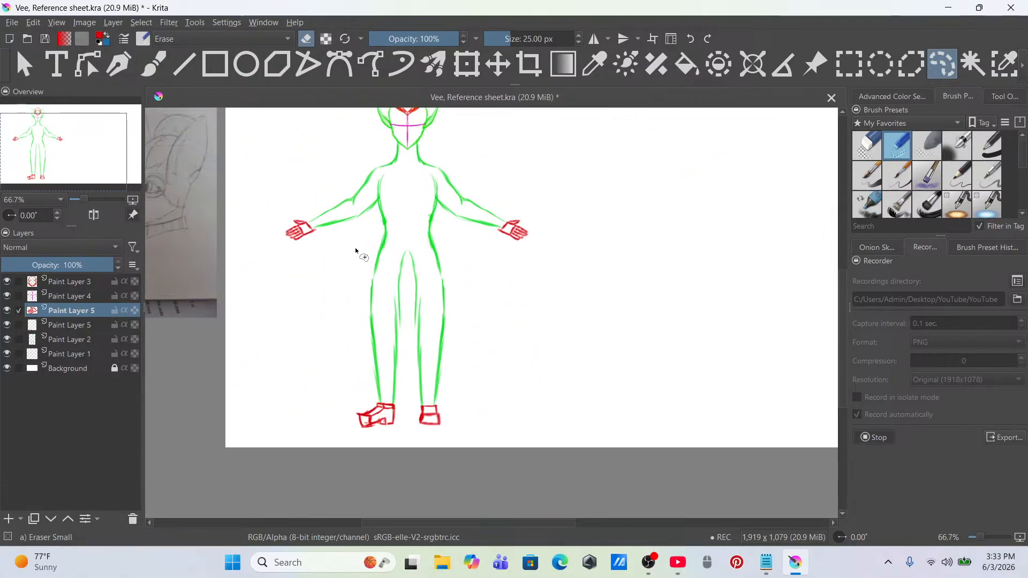
pyautogui.scroll(2, 362, 266)
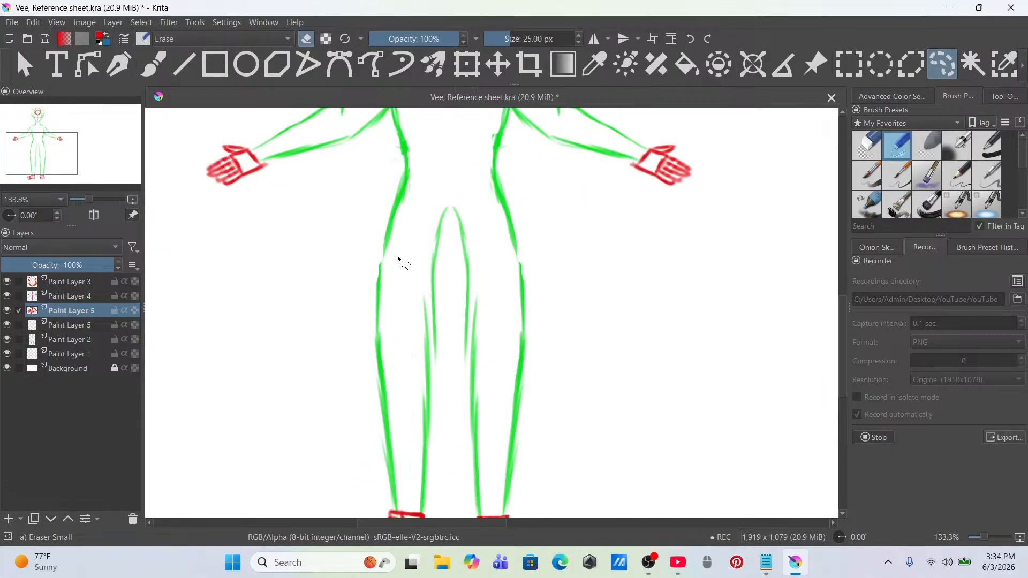
# Step: Prepare to redraw the body on Paint Layer 2 with the Basic-6 Details brush in green and horizontal mirroring on
pyautogui.click(153, 74)
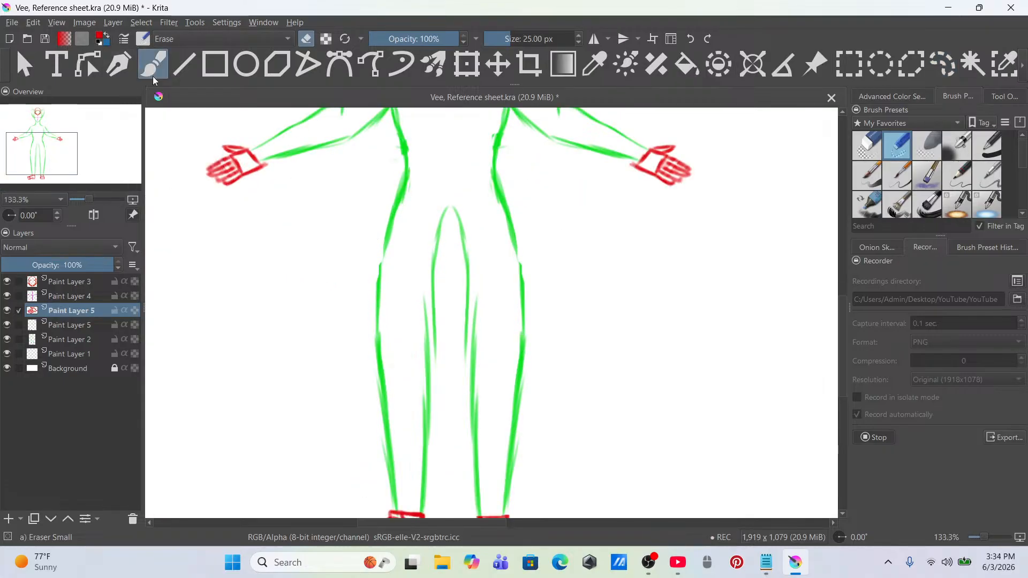
pyautogui.moveTo(341, 227); pyautogui.dragTo(364, 189)
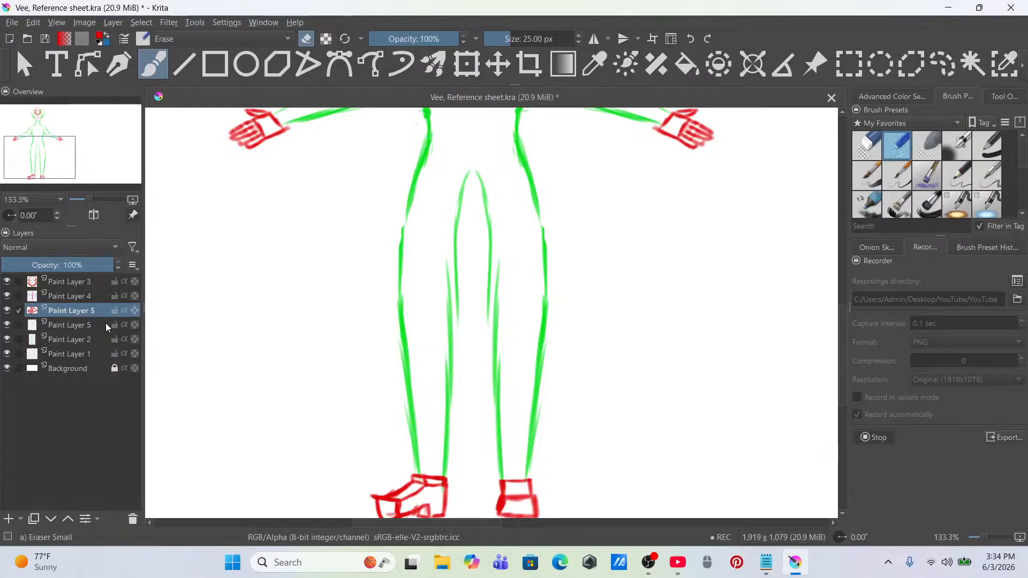
pyautogui.click(105, 340)
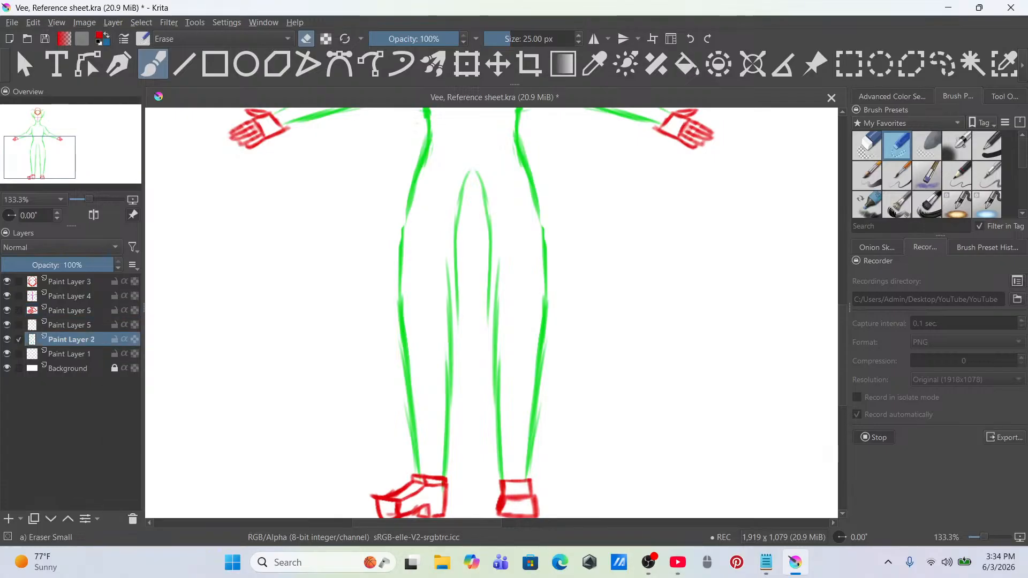
pyautogui.click(878, 197)
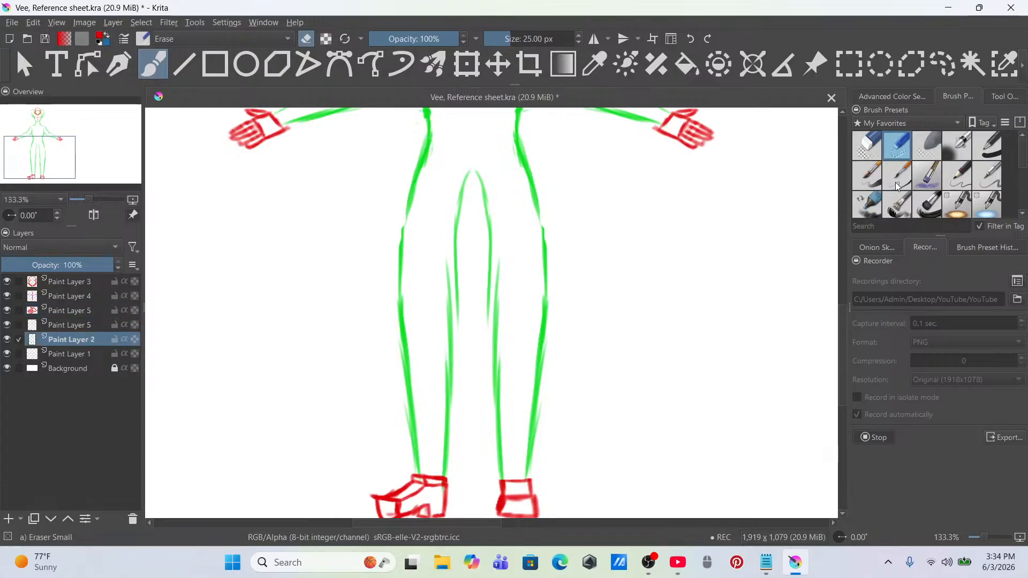
pyautogui.click(898, 95)
pyautogui.click(1024, 139)
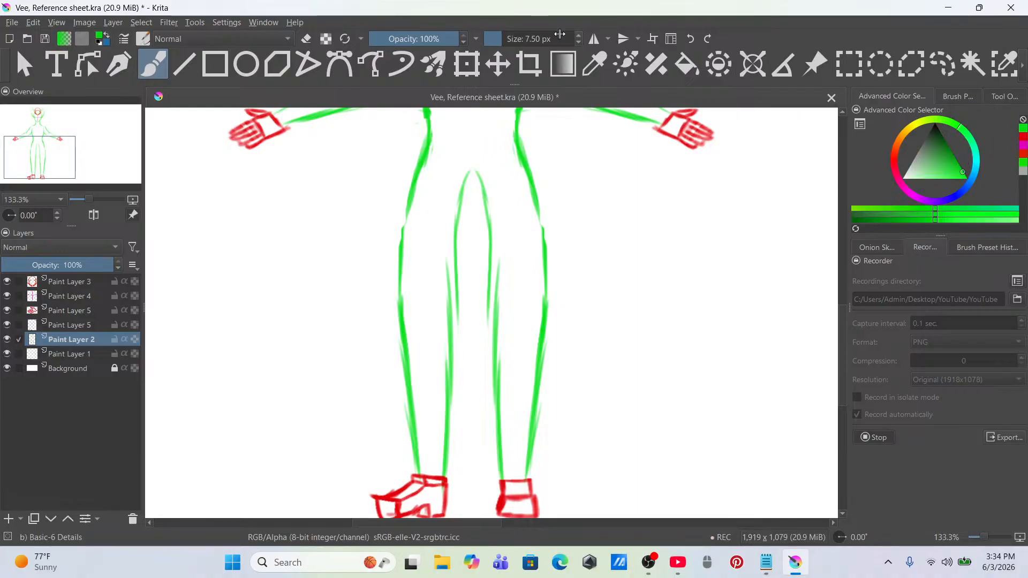
pyautogui.click(594, 39)
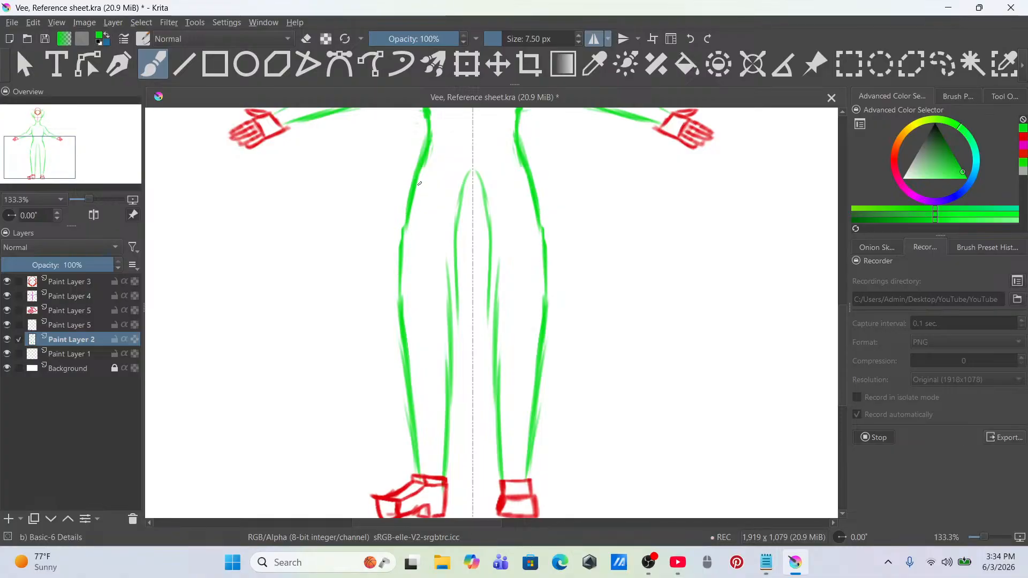
pyautogui.moveTo(428, 142)
pyautogui.mouseDown()
pyautogui.moveTo(395, 247)
pyautogui.moveTo(403, 364)
pyautogui.mouseUp()
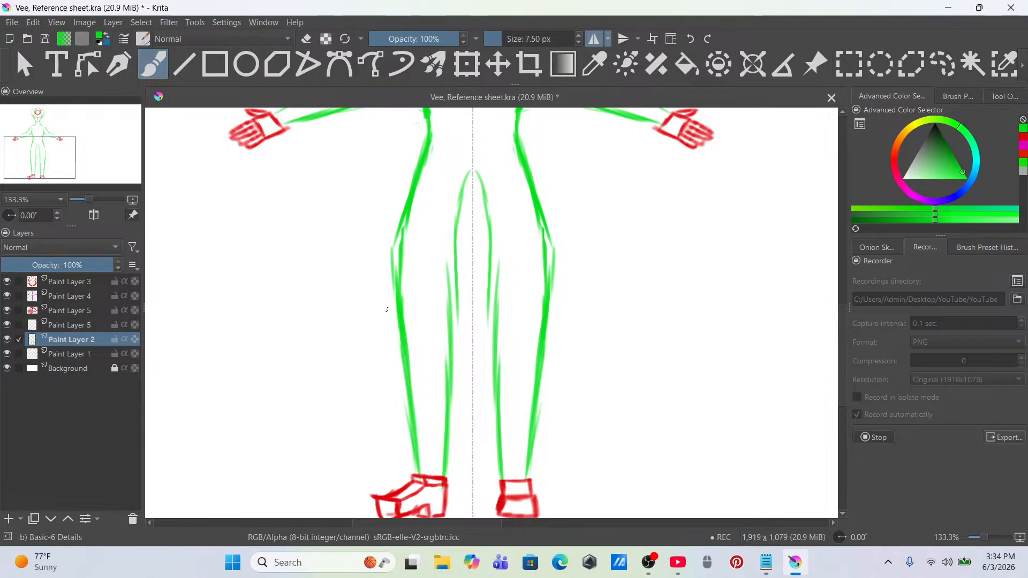
pyautogui.hotkey('ctrl', 'z')
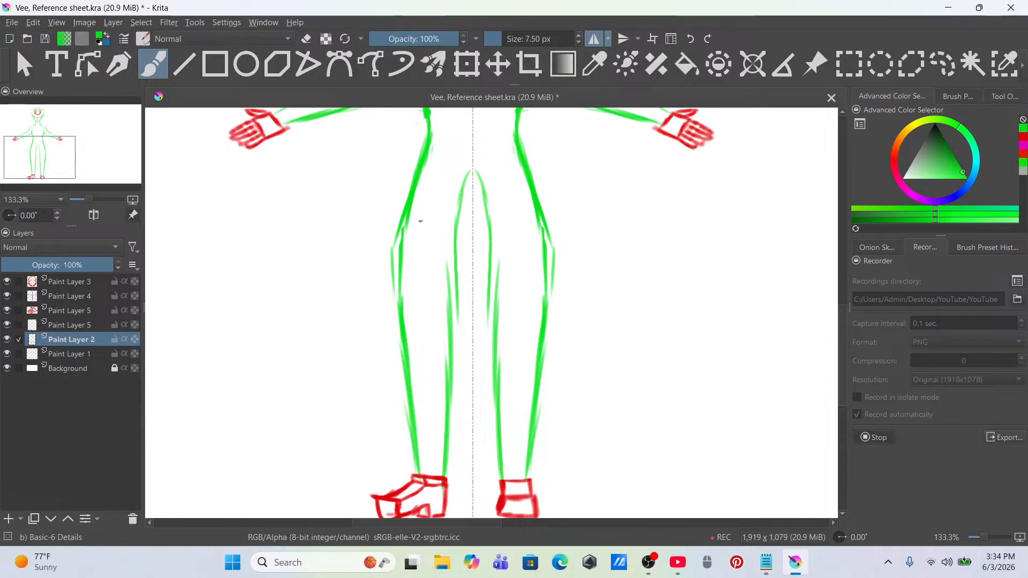
pyautogui.moveTo(431, 143); pyautogui.dragTo(419, 227)
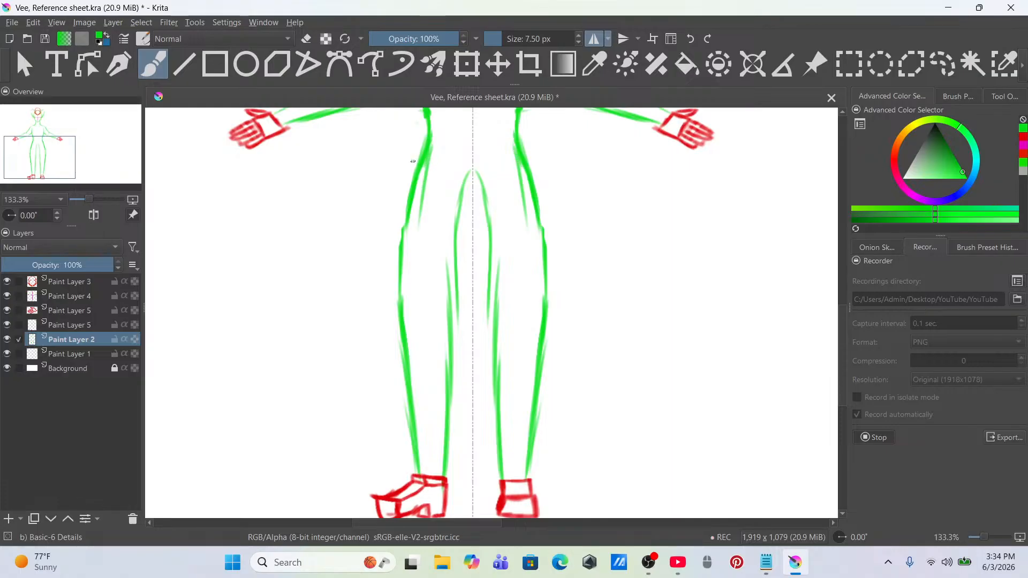
pyautogui.hotkey('ctrl', 'z')
pyautogui.moveTo(431, 133)
pyautogui.mouseDown()
pyautogui.moveTo(409, 173)
pyautogui.moveTo(394, 276)
pyautogui.mouseUp()
pyautogui.hotkey('ctrl', 'z')
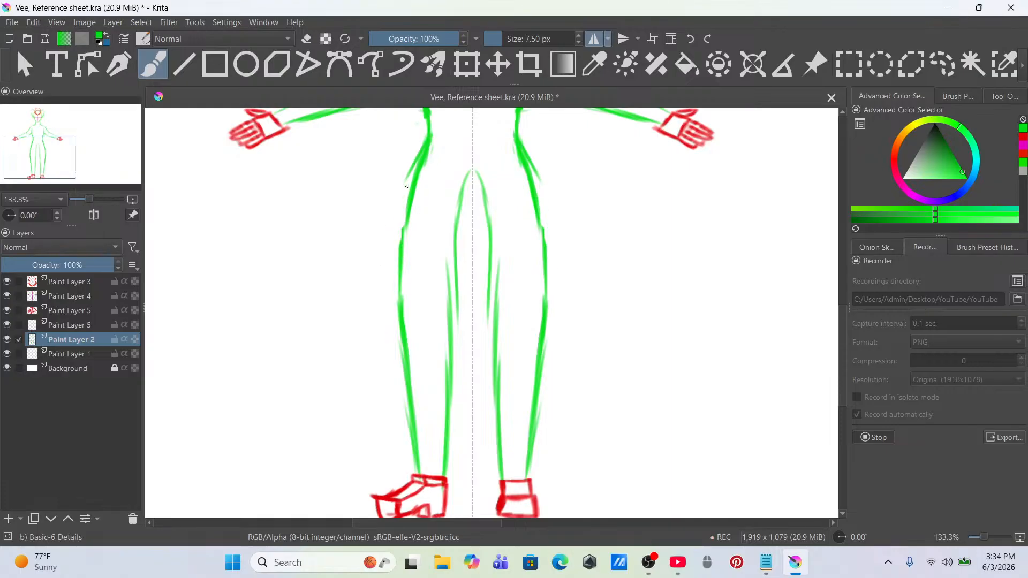
# Step: Widen the hips with mirrored green strokes running from the waist down the outer thighs
pyautogui.moveTo(427, 137); pyautogui.dragTo(395, 297)
pyautogui.moveTo(407, 184); pyautogui.dragTo(402, 315)
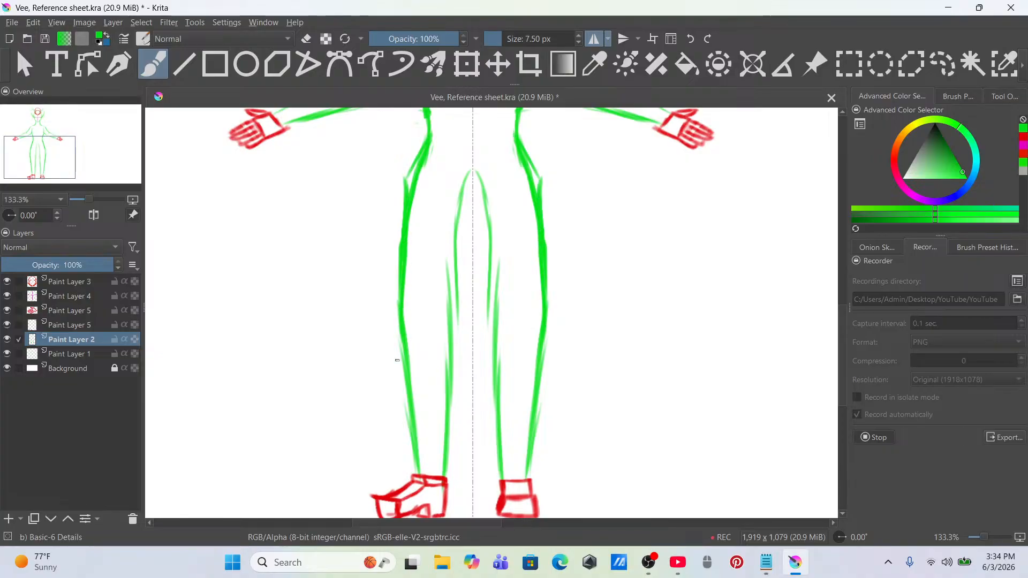
pyautogui.scroll(-5, 403, 347)
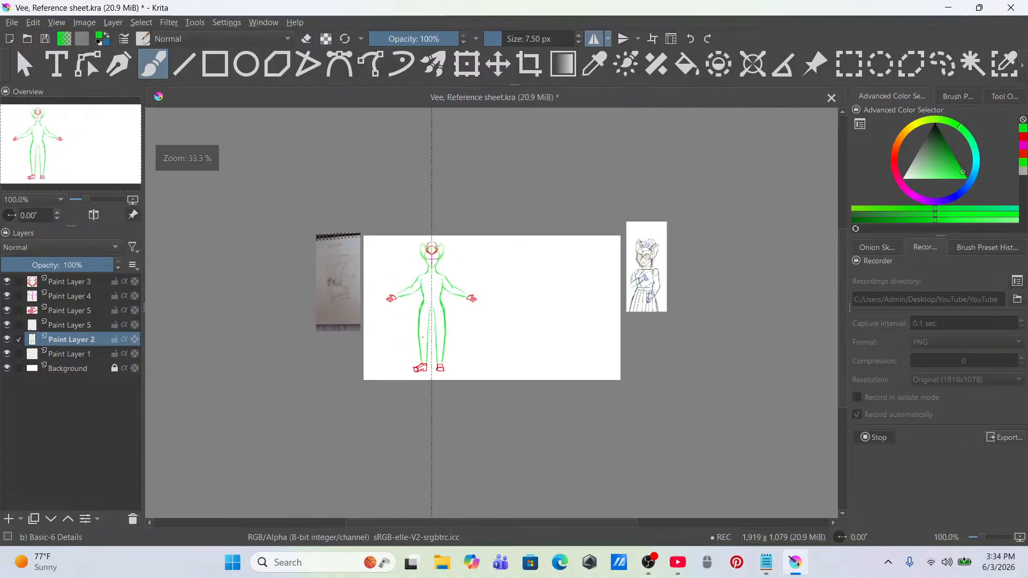
# Step: Erase the surplus inner hip lines between the waist and upper thighs with the Eraser Small brush
pyautogui.scroll(5, 459, 259)
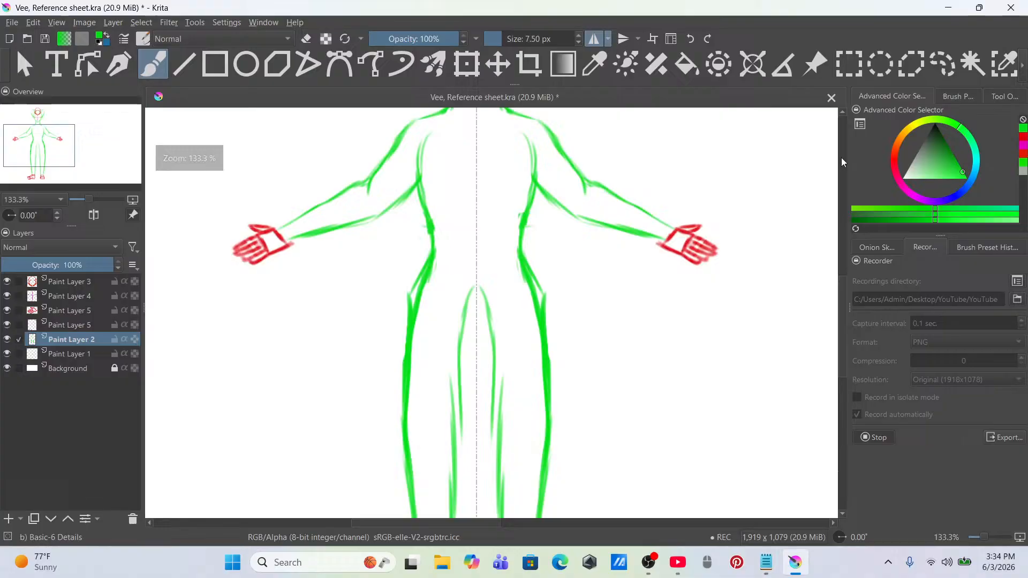
pyautogui.click(958, 96)
pyautogui.click(897, 146)
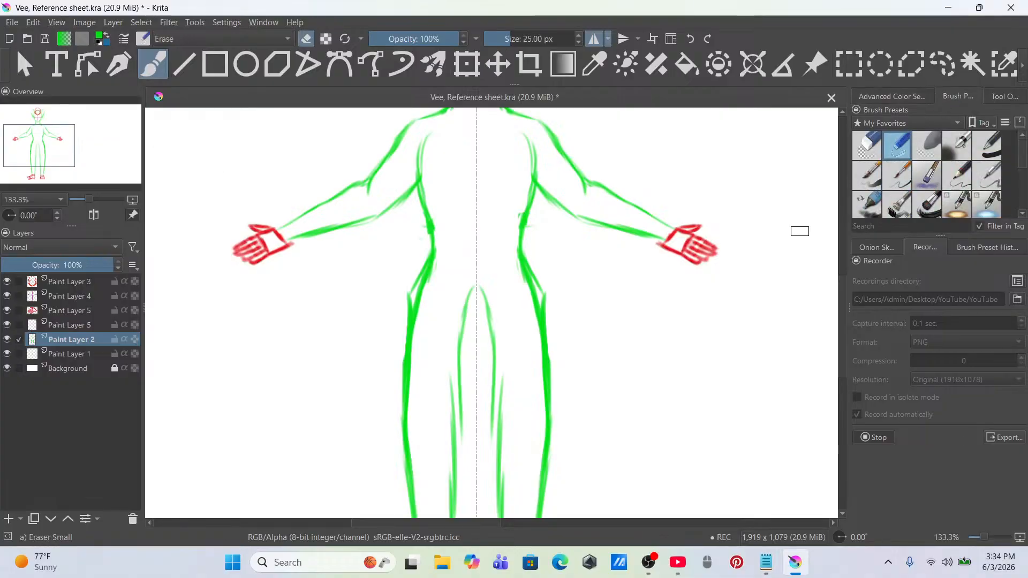
pyautogui.moveTo(440, 259); pyautogui.dragTo(422, 303)
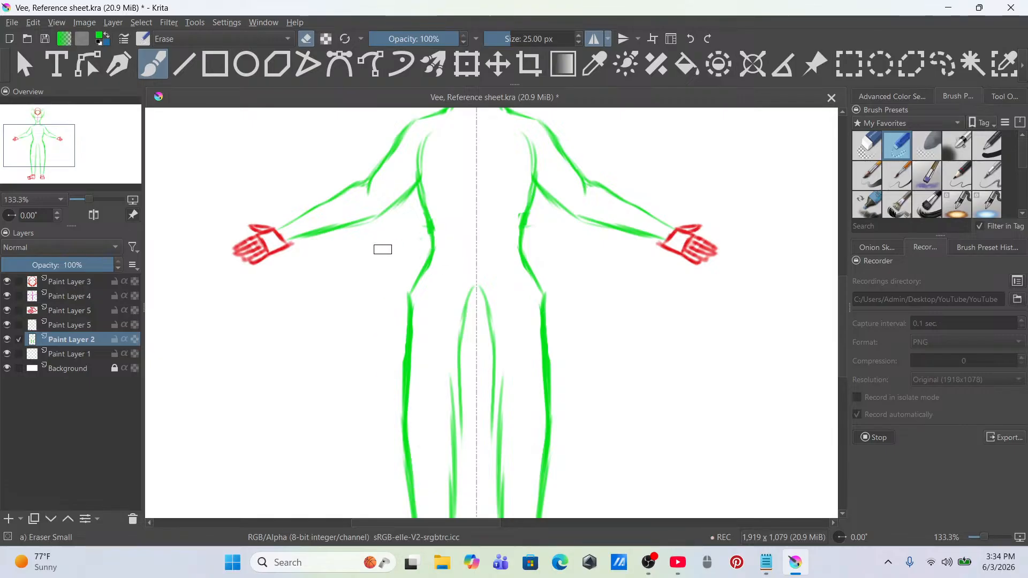
# Step: Replace the rounded crotch arch with mirrored green Basic-6 Details strokes, angling the inner thighs to a point on the centre line
pyautogui.scroll(-3, 383, 249)
pyautogui.scroll(2, 410, 259)
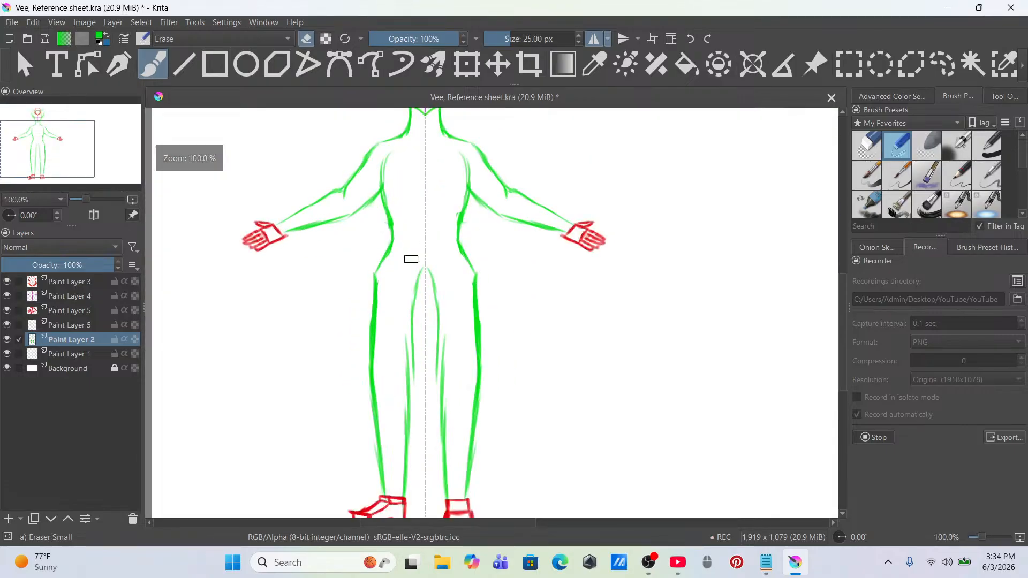
pyautogui.scroll(2, 417, 268)
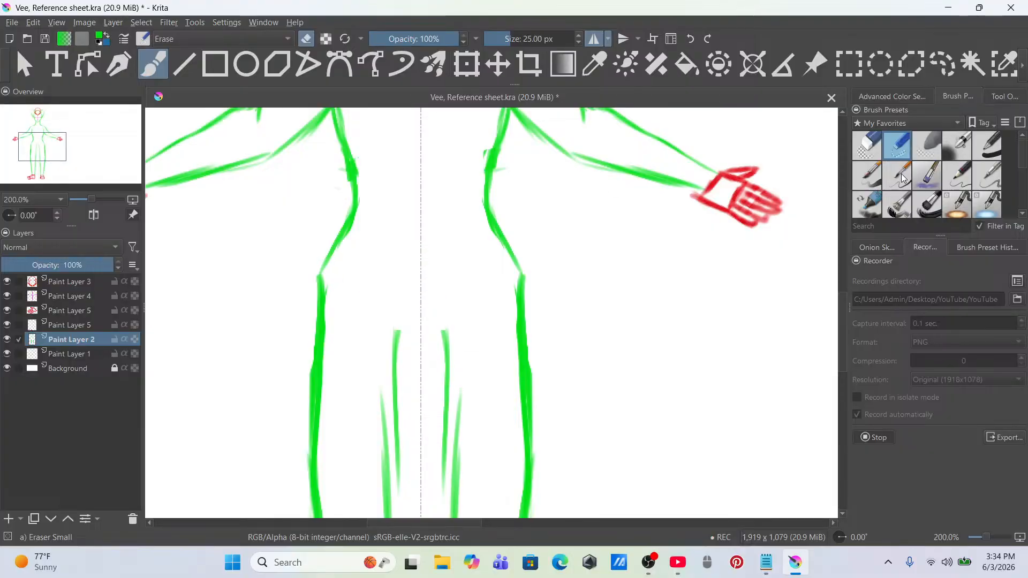
pyautogui.press('/')
pyautogui.moveTo(418, 321); pyautogui.dragTo(432, 322)
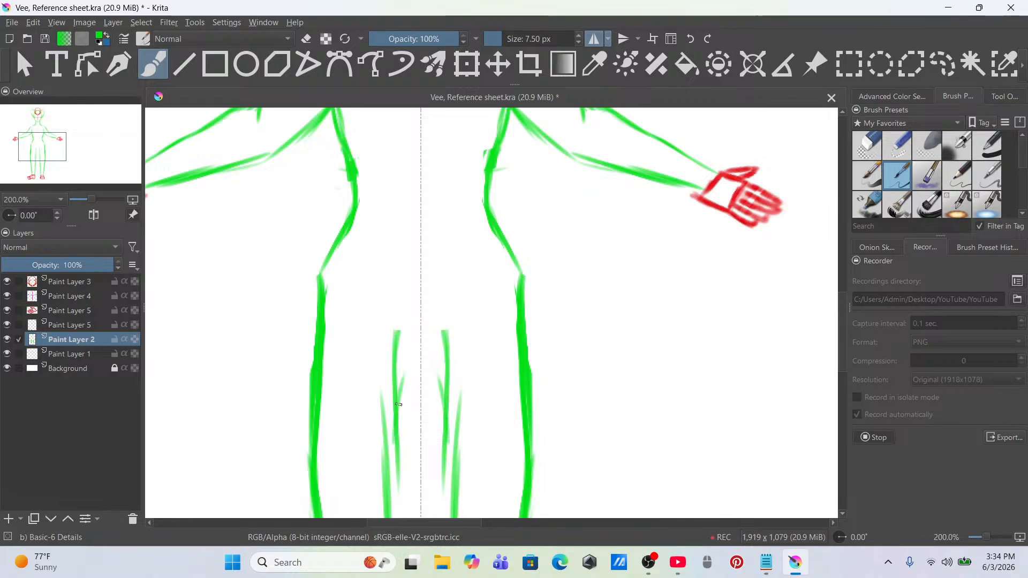
pyautogui.moveTo(396, 423)
pyautogui.mouseDown()
pyautogui.moveTo(419, 367)
pyautogui.moveTo(421, 320)
pyautogui.mouseUp()
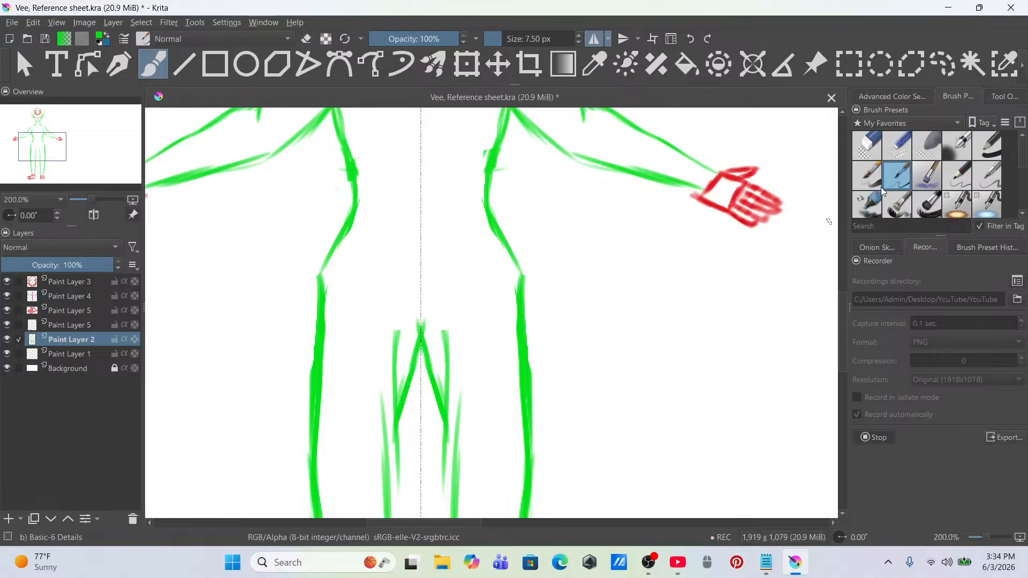
# Step: Erase the leftover old inner-thigh lines beside the new angled ones with Eraser Small
pyautogui.click(910, 147)
pyautogui.moveTo(447, 375); pyautogui.dragTo(441, 329)
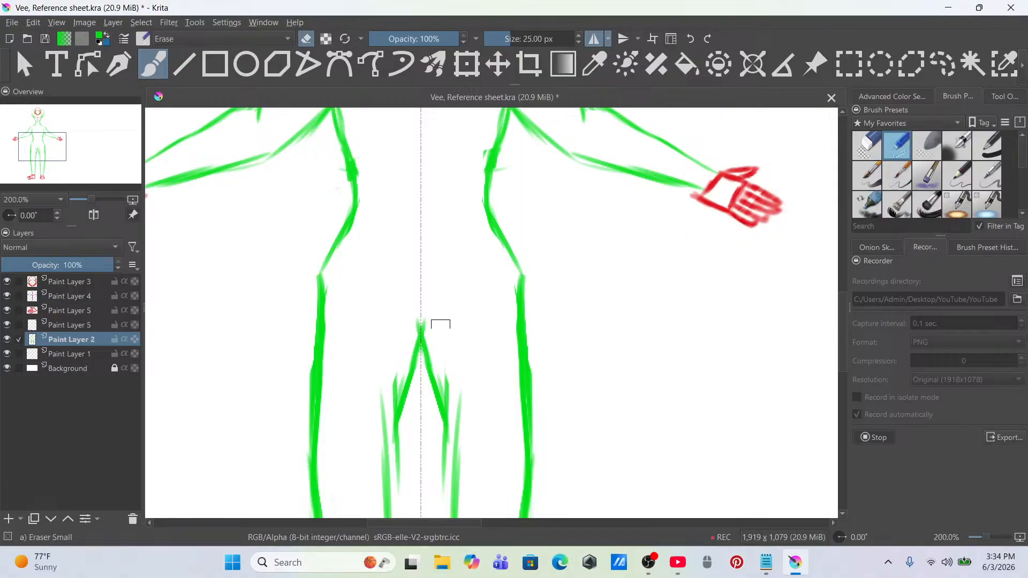
pyautogui.moveTo(458, 399); pyautogui.dragTo(469, 488)
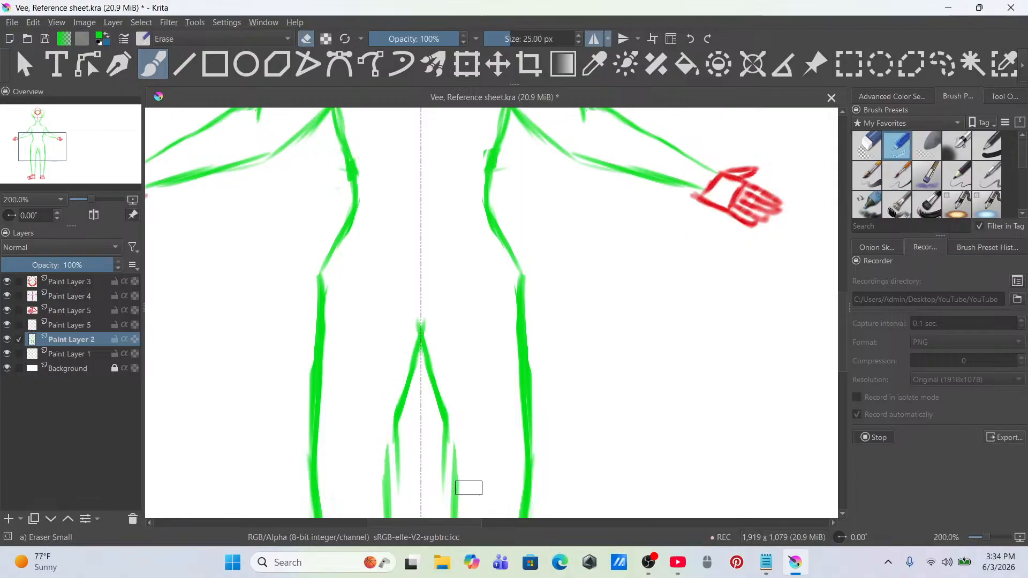
# Step: Include Paint Layer 3, Paint Layer 4 and both Paint Layer 5 layers with Paint Layer 2 for a joint rectangular selection
pyautogui.scroll(-6, 464, 415)
pyautogui.moveTo(473, 386)
pyautogui.mouseDown()
pyautogui.moveTo(528, 319)
pyautogui.moveTo(531, 363)
pyautogui.moveTo(488, 329)
pyautogui.moveTo(451, 275)
pyautogui.mouseUp()
pyautogui.scroll(3, 518, 343)
pyautogui.scroll(3, 479, 303)
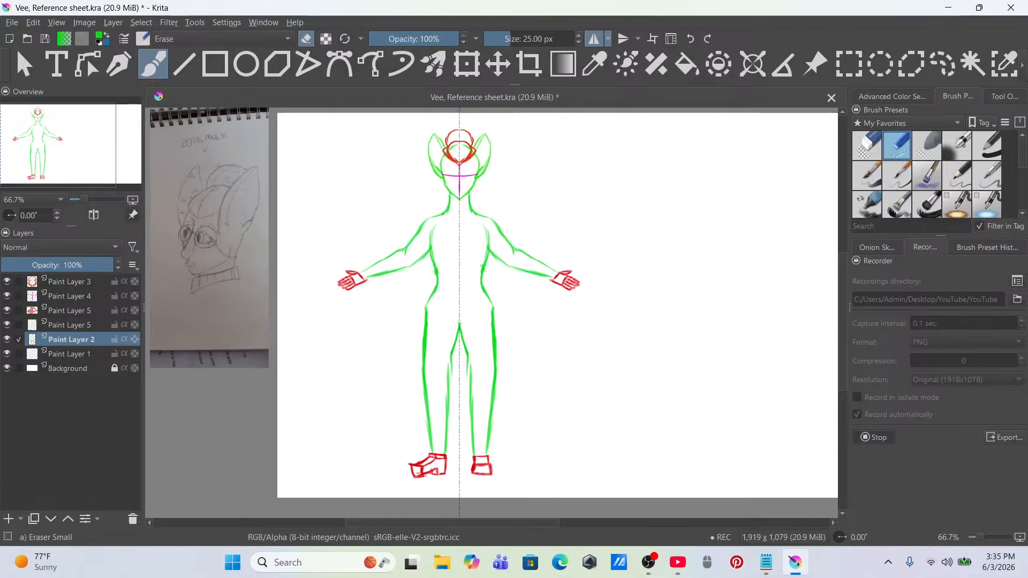
pyautogui.scroll(-3, 375, 301)
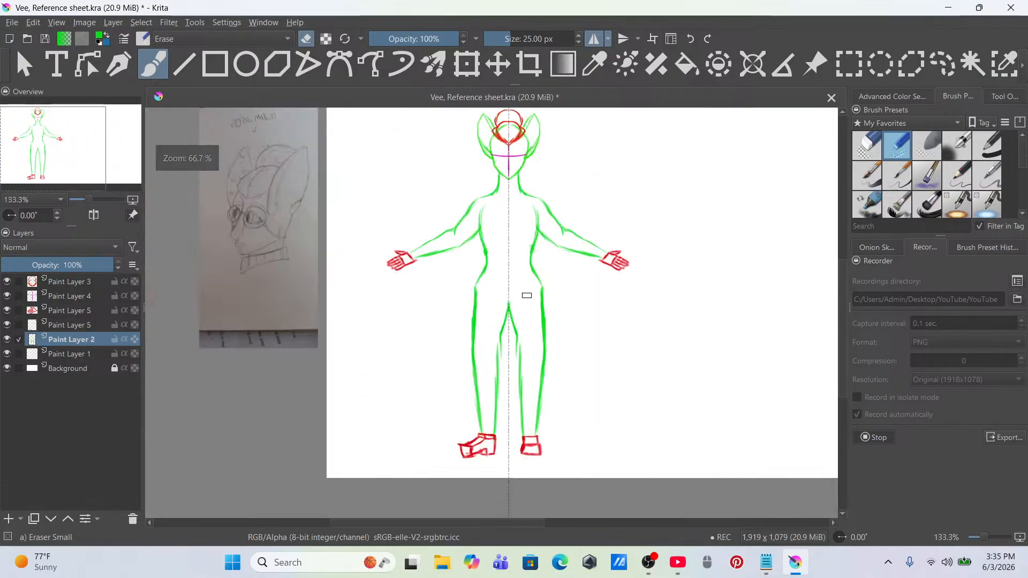
pyautogui.click(940, 70)
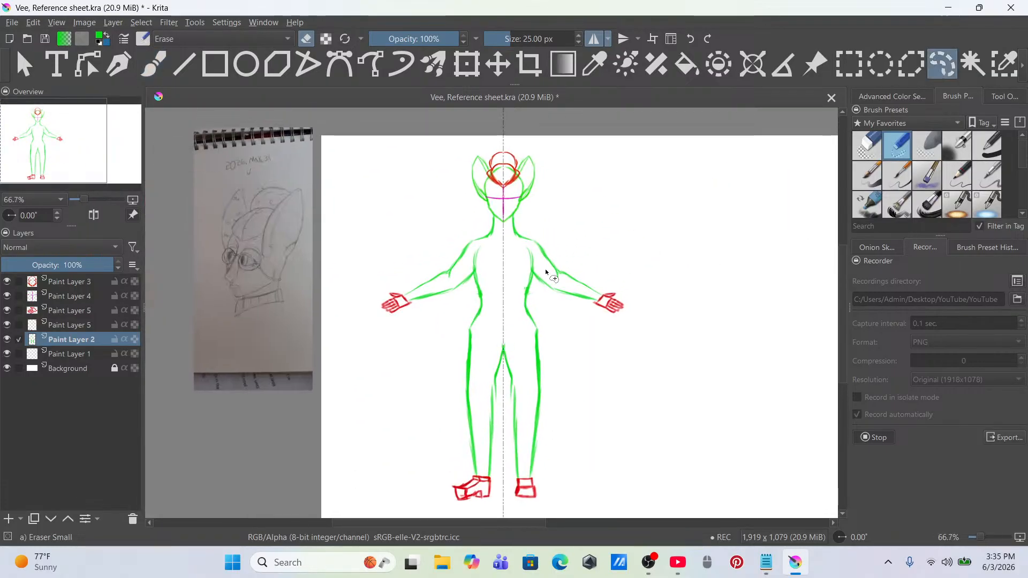
pyautogui.click(842, 59)
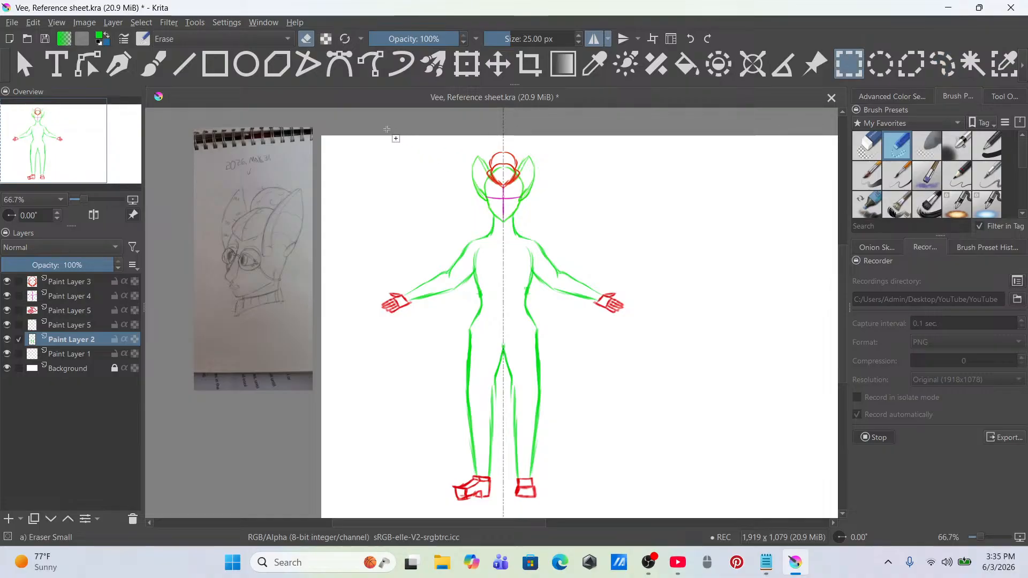
pyautogui.click(19, 282)
pyautogui.click(19, 307)
pyautogui.click(19, 298)
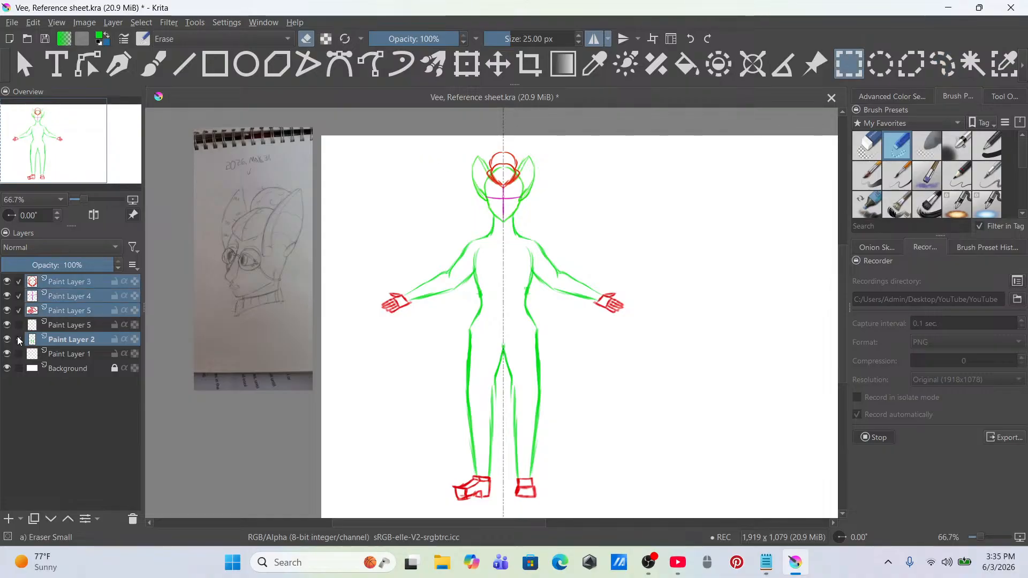
pyautogui.click(19, 324)
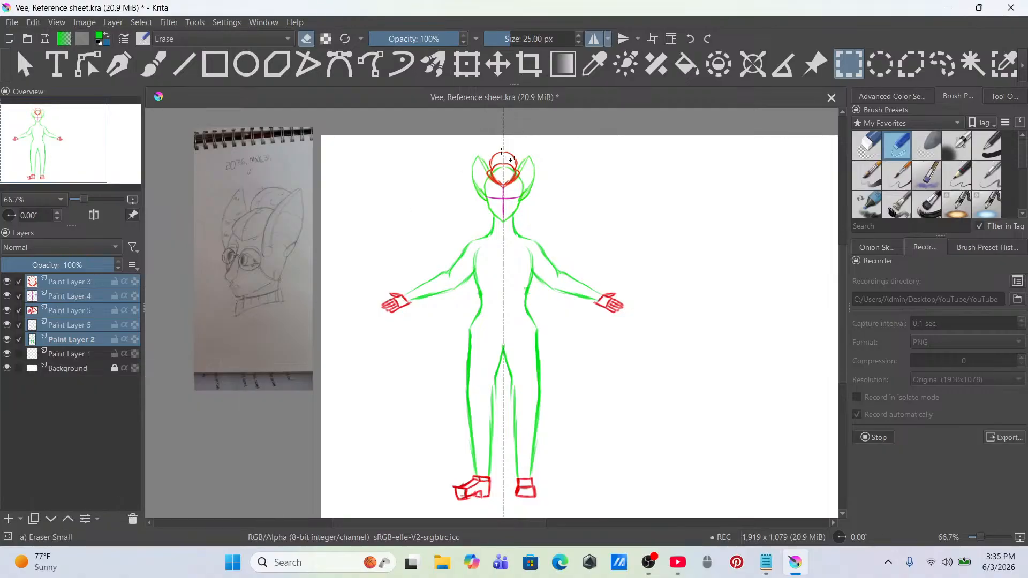
# Step: Select the area outside the upper body by enclosing the head, arms and torso down to the hips and inverting the selection
pyautogui.moveTo(353, 129); pyautogui.dragTo(634, 330)
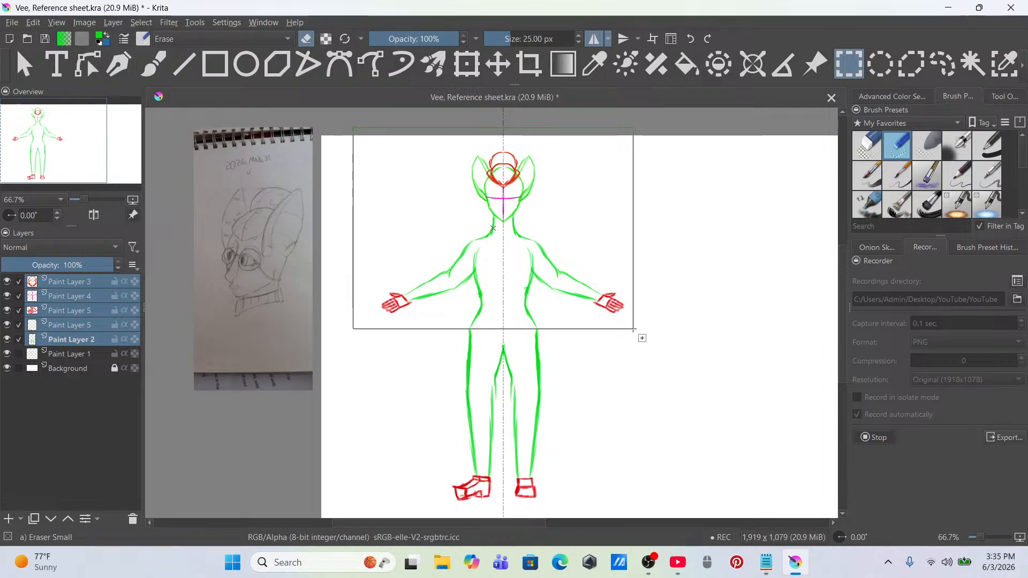
pyautogui.rightClick(590, 252)
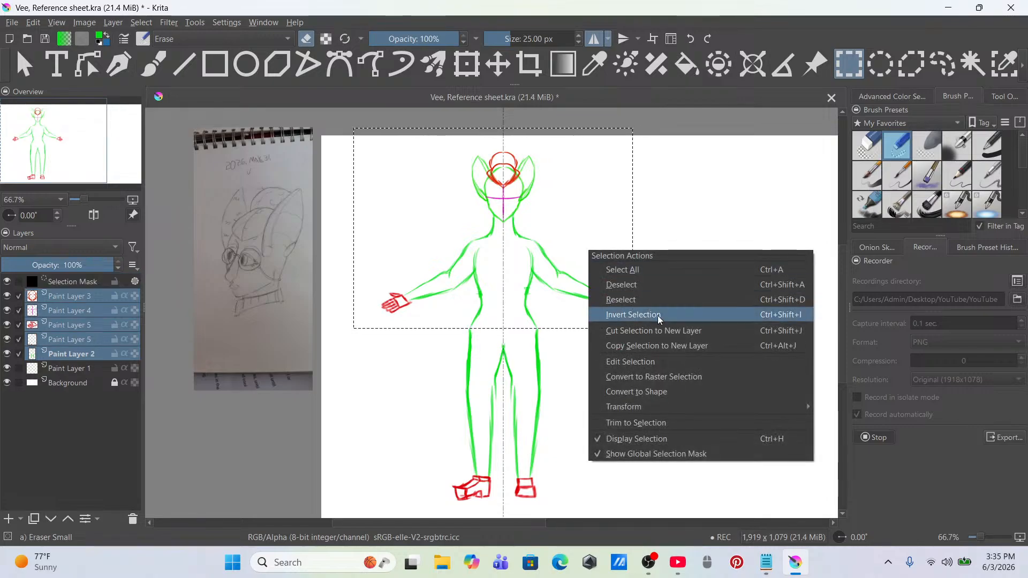
pyautogui.click(659, 315)
# Step: Transform the selected legs and boots slightly downward to lengthen the torso, and deselect
pyautogui.moveTo(654, 322); pyautogui.dragTo(654, 246)
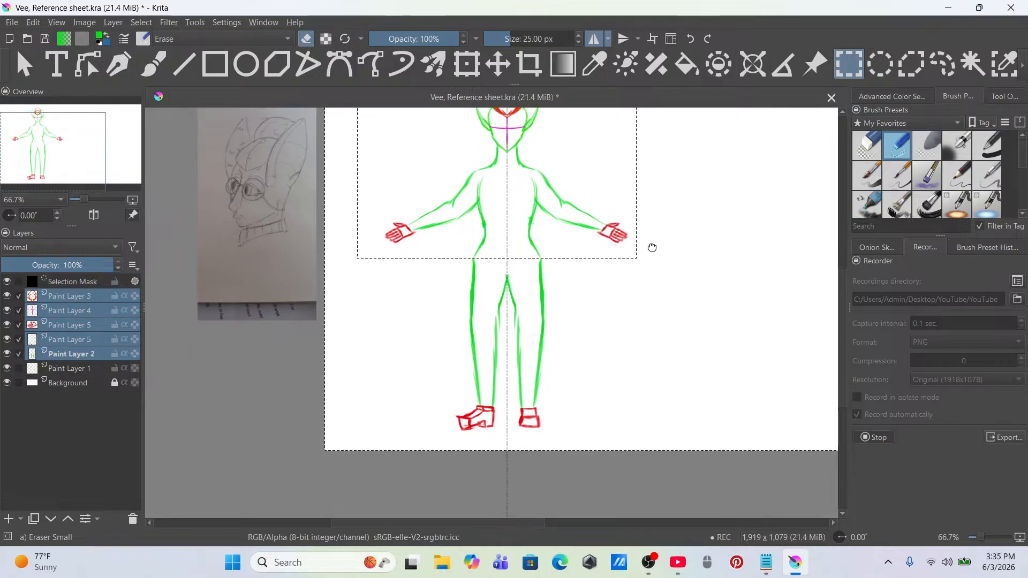
pyautogui.click(467, 65)
pyautogui.moveTo(596, 309); pyautogui.dragTo(598, 327)
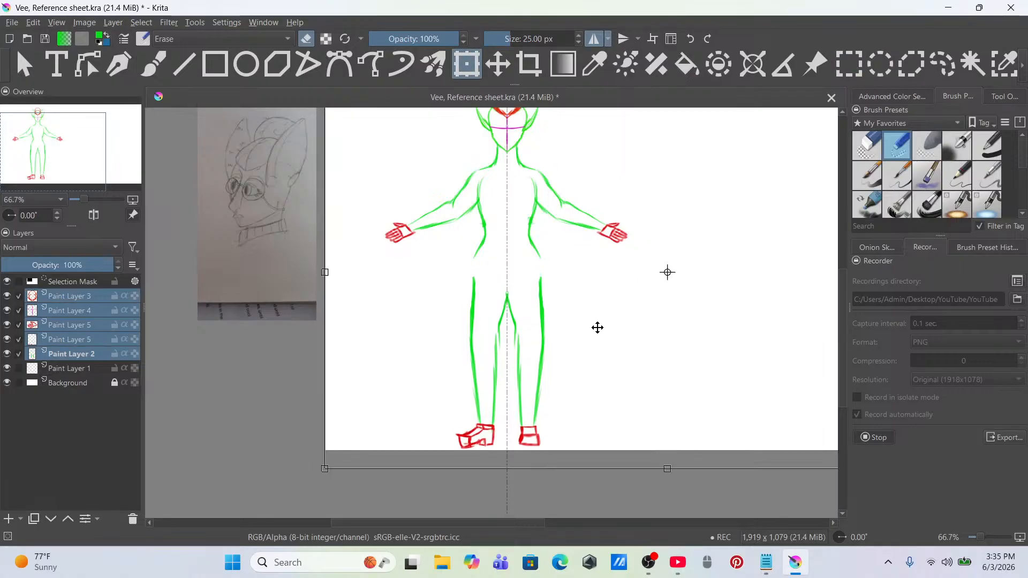
pyautogui.scroll(-2, 597, 326)
pyautogui.moveTo(635, 284); pyautogui.dragTo(636, 288)
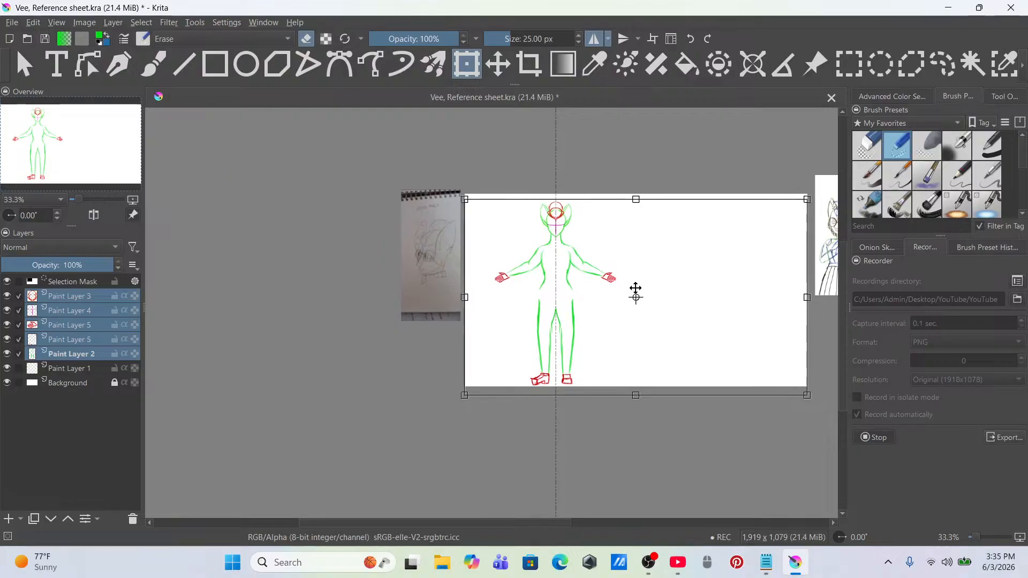
pyautogui.click(944, 71)
pyautogui.rightClick(593, 255)
pyautogui.click(621, 292)
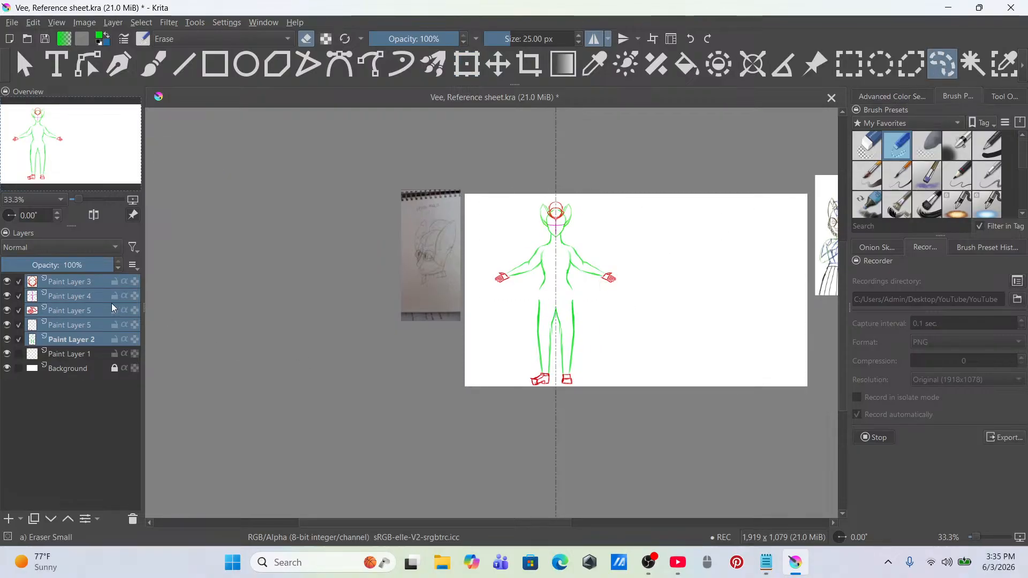
# Step: Bridge the gaps between the hips and outer thighs on Paint Layer 2 with mirrored green Basic-6 Details strokes
pyautogui.click(50, 339)
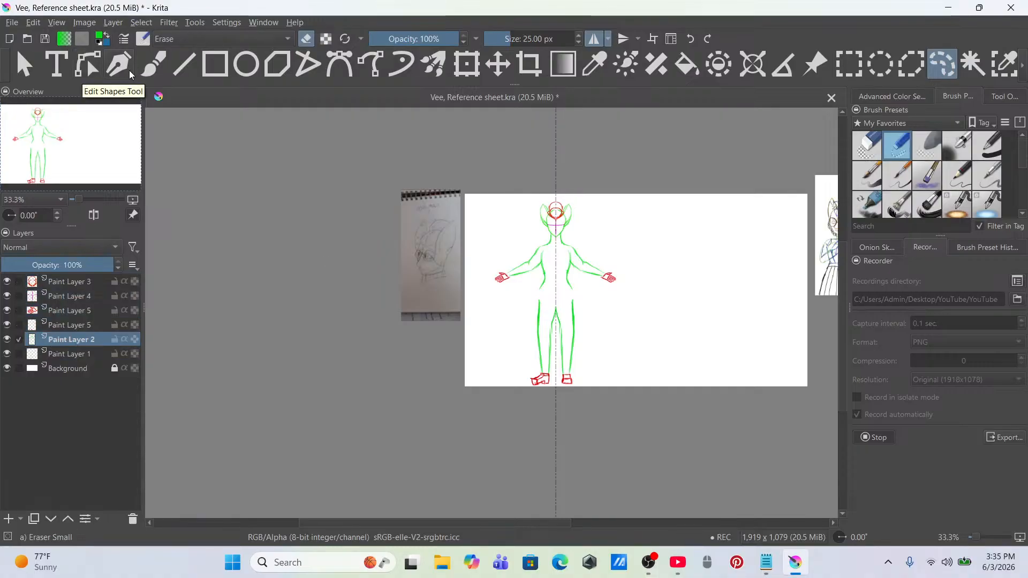
pyautogui.click(153, 64)
pyautogui.scroll(4, 598, 295)
pyautogui.scroll(2, 490, 319)
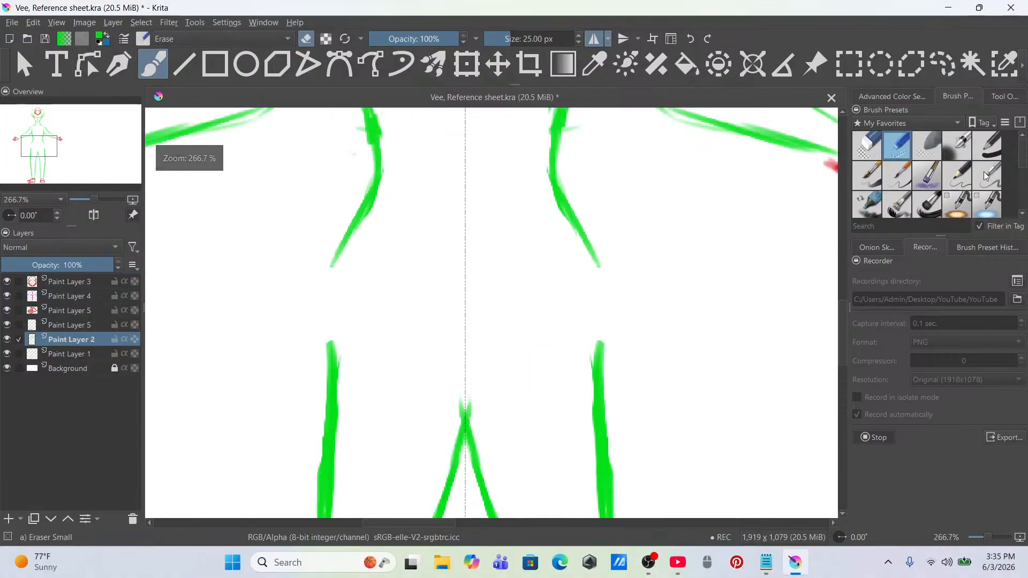
pyautogui.click(907, 170)
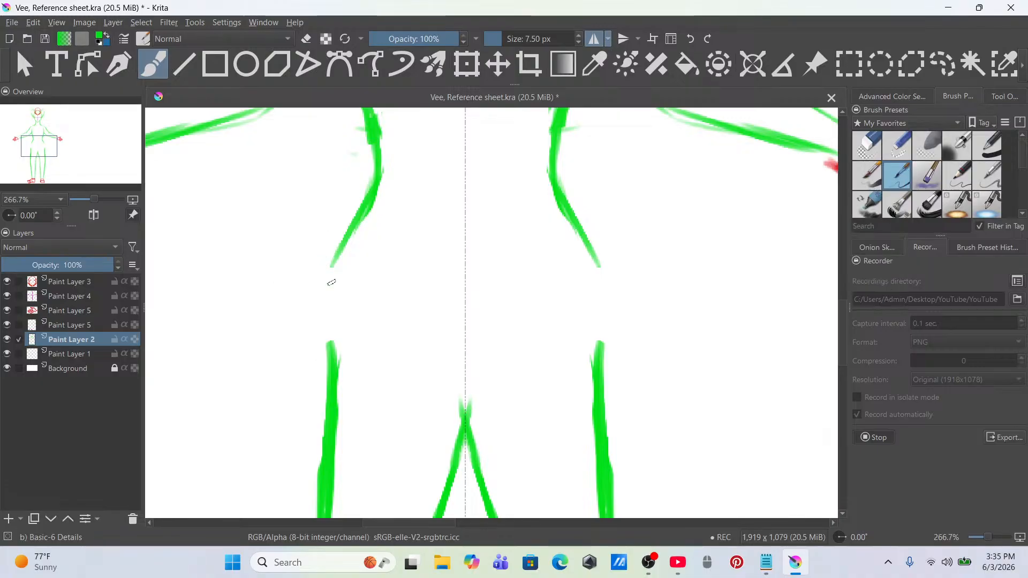
pyautogui.moveTo(330, 268)
pyautogui.mouseDown()
pyautogui.moveTo(333, 351)
pyautogui.moveTo(333, 333)
pyautogui.mouseUp()
pyautogui.moveTo(333, 293); pyautogui.dragTo(336, 394)
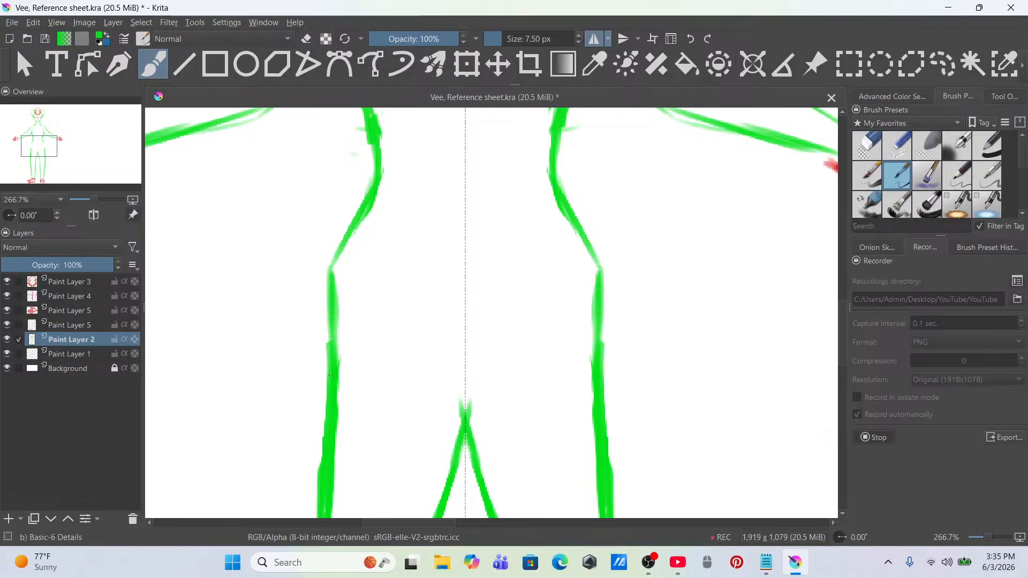
# Step: Examine the lengthened figure as a whole and up close, checking the torso, hip and leg proportions
pyautogui.scroll(-6, 335, 365)
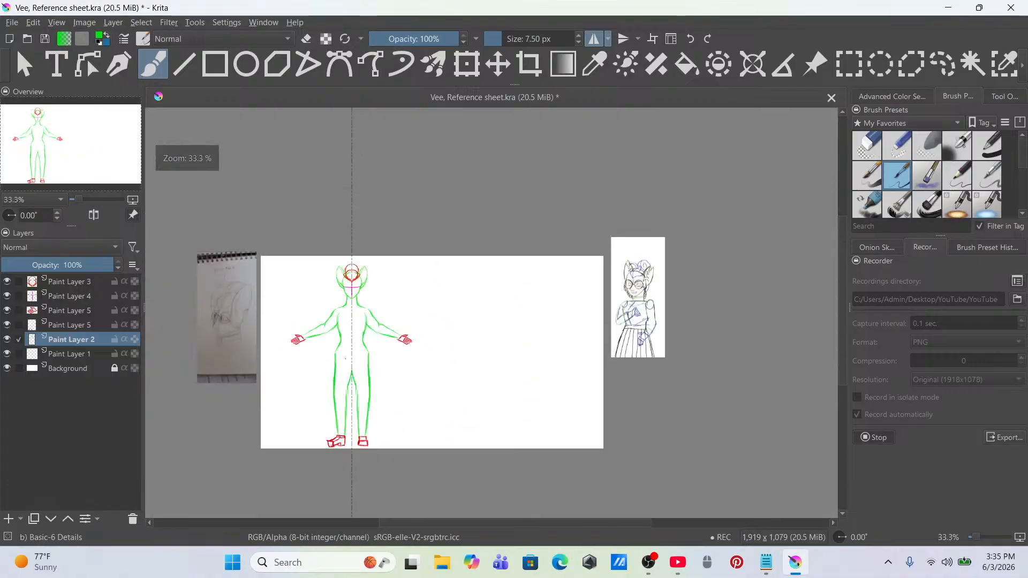
pyautogui.moveTo(355, 351); pyautogui.dragTo(437, 377)
pyautogui.scroll(3, 437, 351)
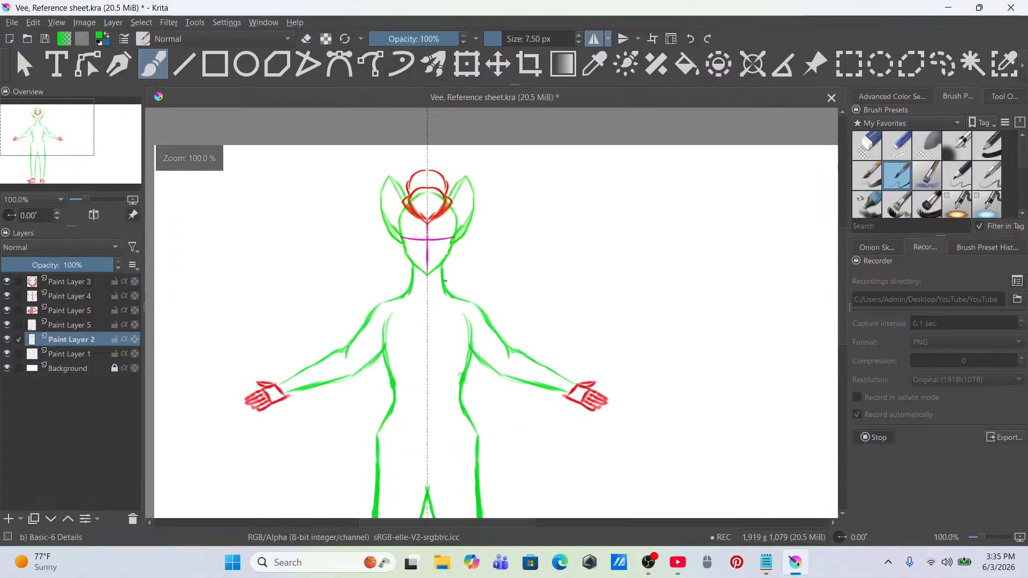
pyautogui.scroll(-3, 444, 281)
pyautogui.scroll(4, 429, 229)
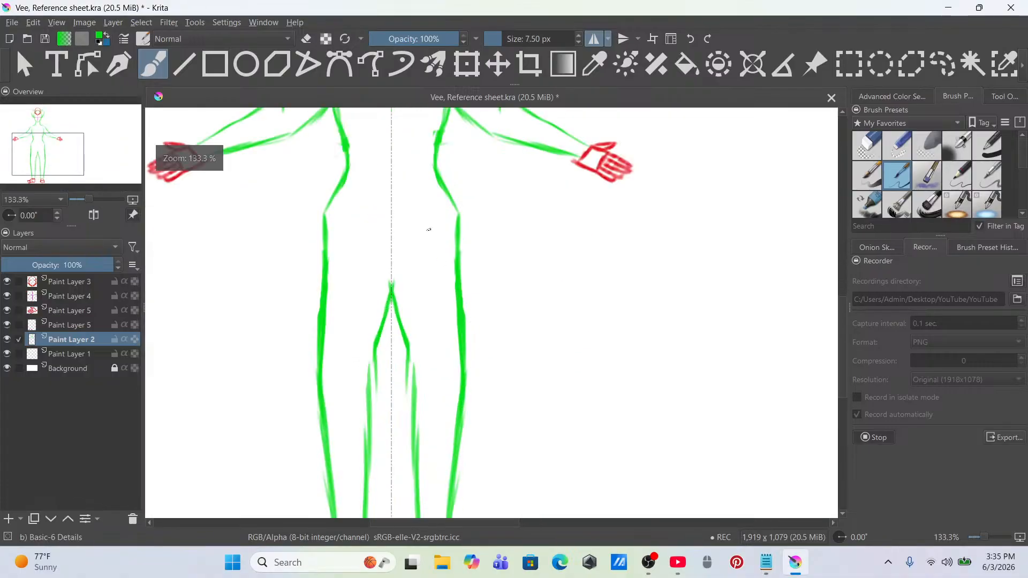
pyautogui.scroll(-3, 429, 230)
pyautogui.moveTo(448, 234); pyautogui.dragTo(453, 330)
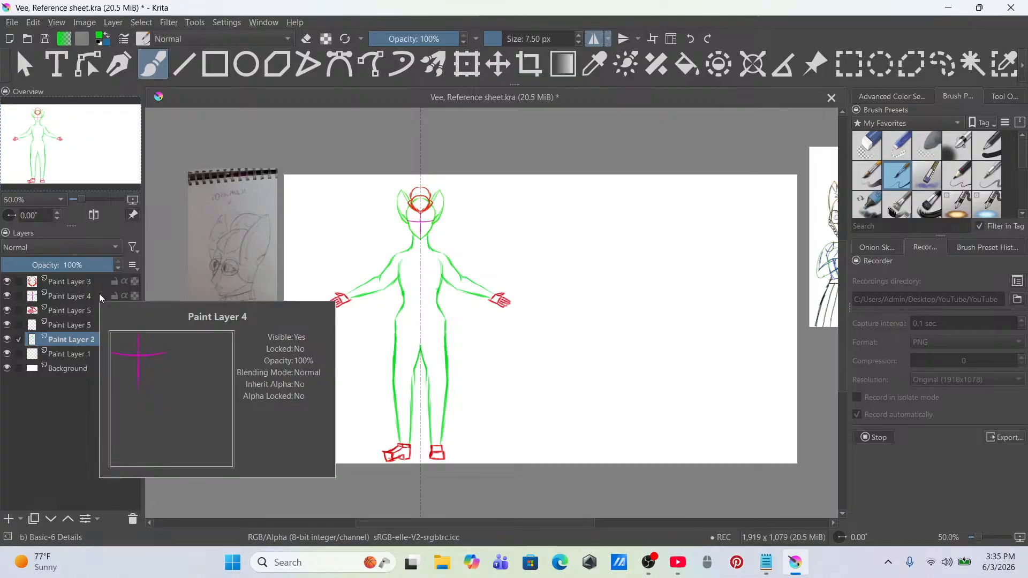
# Step: Add a new paint layer directly above Paint Layer 4 and set the brush colour to blue
pyautogui.click(98, 295)
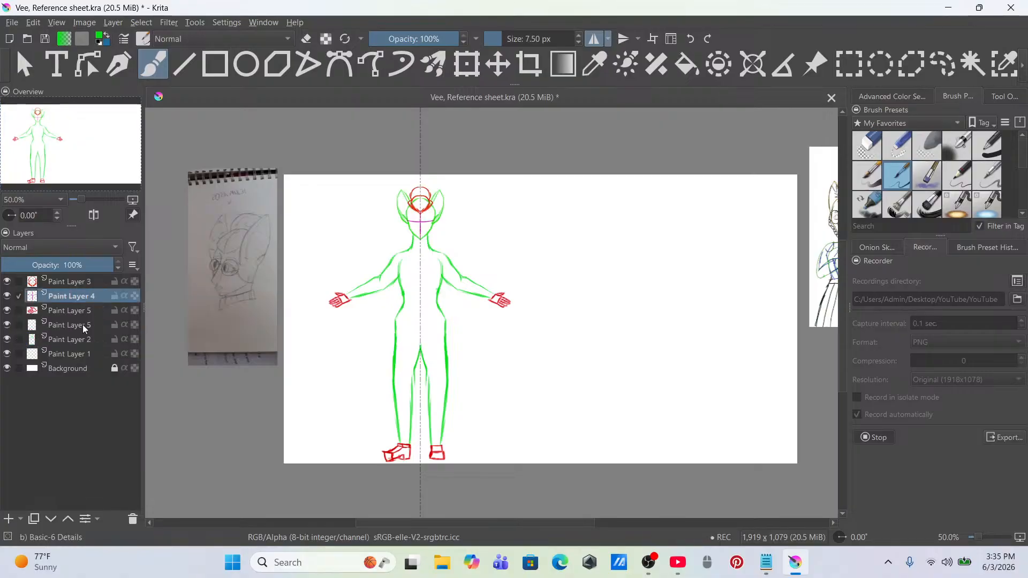
pyautogui.click(8, 519)
pyautogui.click(893, 97)
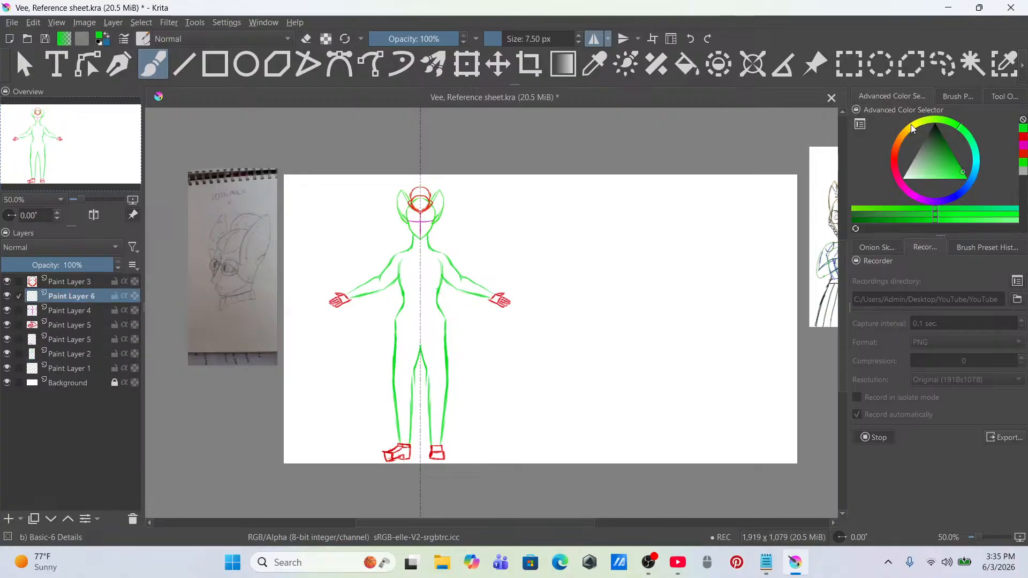
pyautogui.click(960, 189)
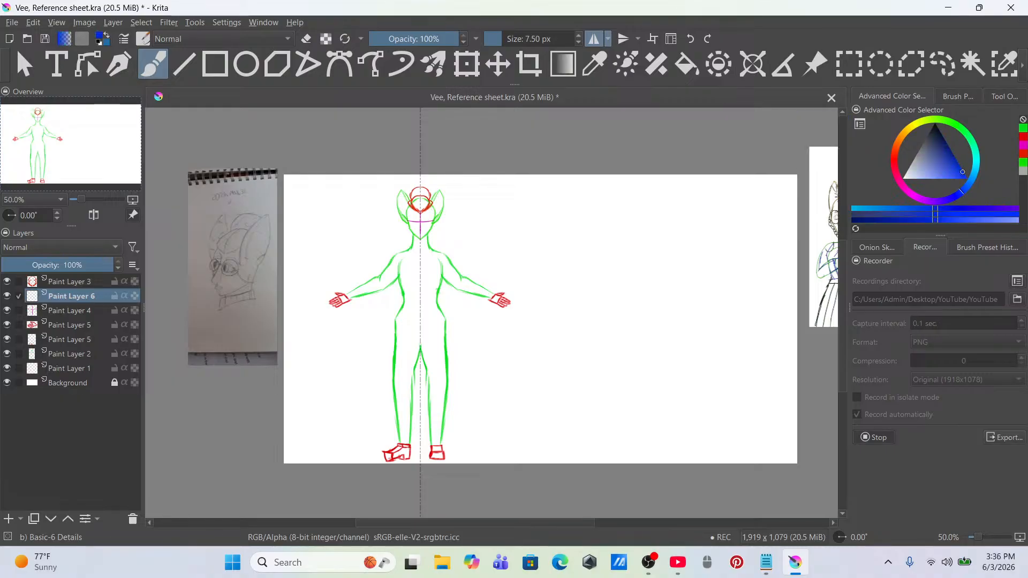
# Step: Examine the eye, nose and lips in the pencil reference sketch beside the canvas
pyautogui.scroll(3, 426, 202)
pyautogui.scroll(-2, 346, 238)
pyautogui.moveTo(337, 238); pyautogui.dragTo(466, 239)
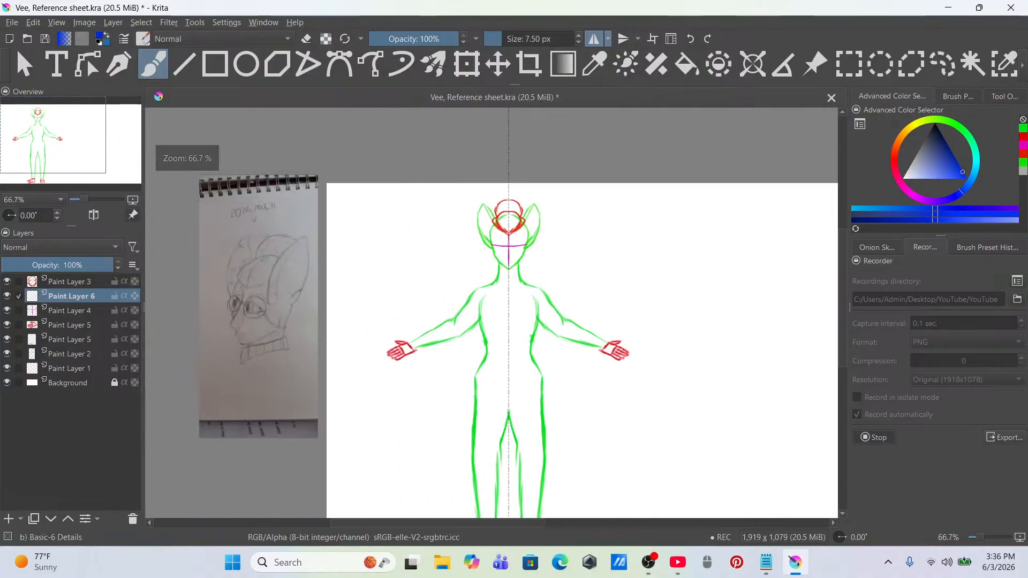
pyautogui.scroll(3, 233, 315)
pyautogui.scroll(2, 351, 303)
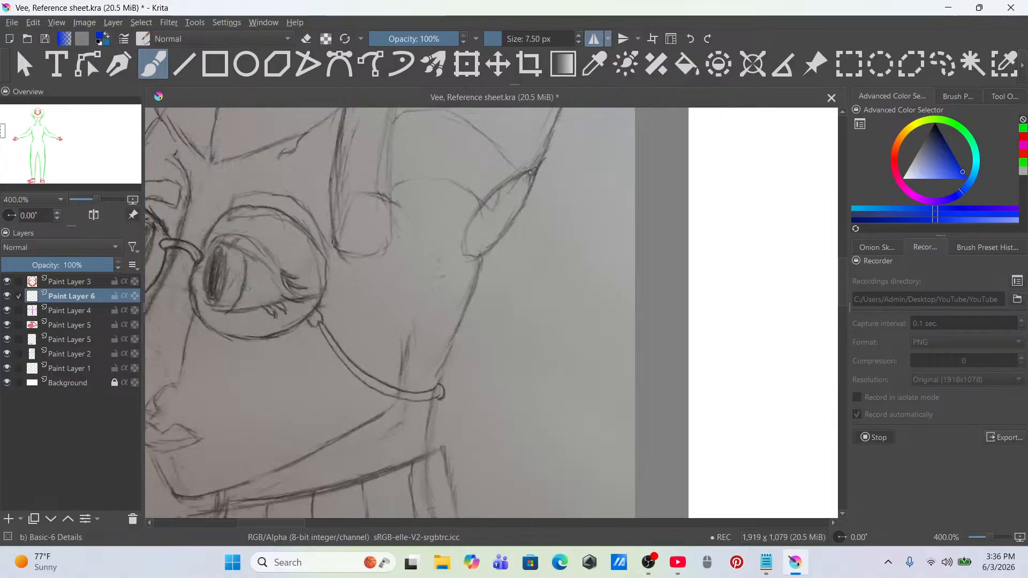
pyautogui.scroll(-4, 285, 283)
pyautogui.scroll(6, 557, 202)
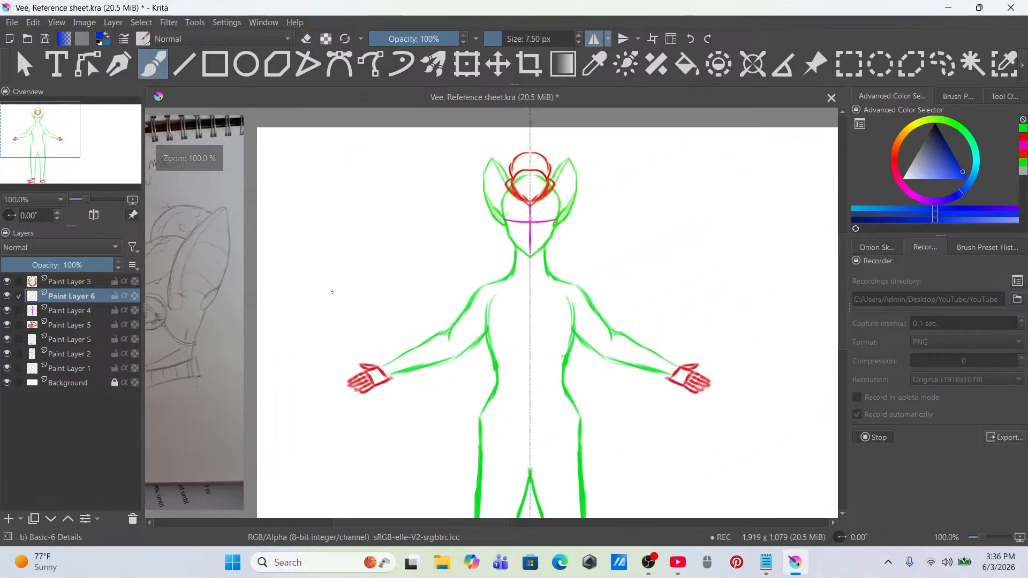
pyautogui.scroll(1, 557, 202)
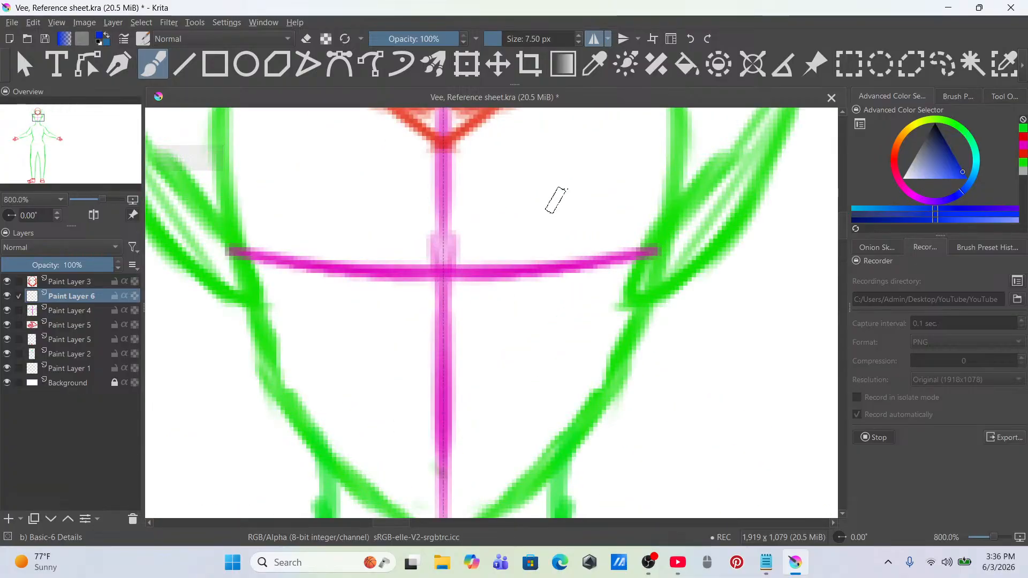
# Step: Undo the test stroke above the eye line and reduce the brush size to 5.50 px
pyautogui.moveTo(522, 196); pyautogui.dragTo(560, 184)
pyautogui.hotkey('ctrl', 'z')
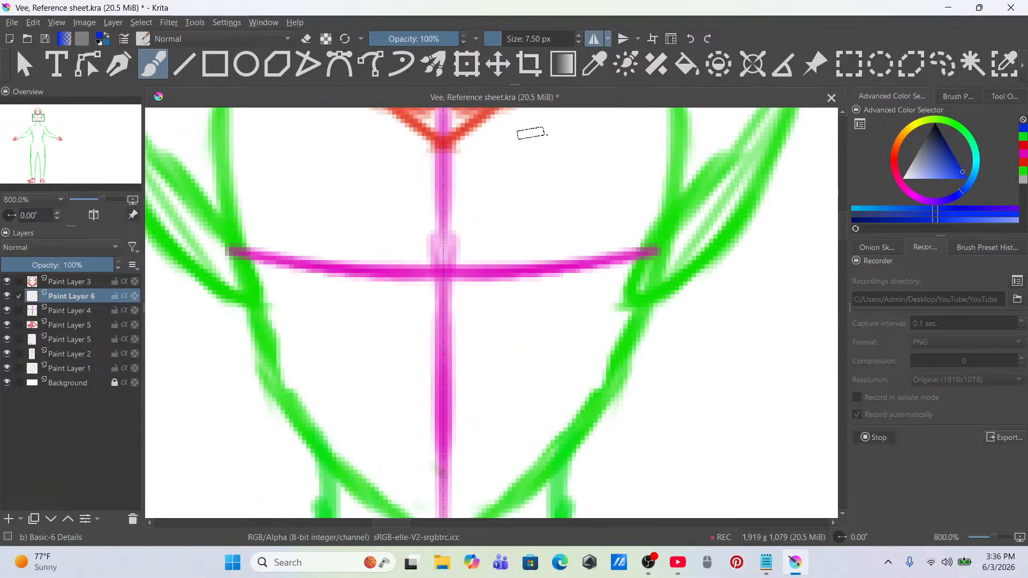
pyautogui.doubleClick(580, 41)
pyautogui.moveTo(503, 163)
pyautogui.mouseDown()
pyautogui.moveTo(609, 235)
pyautogui.moveTo(600, 241)
pyautogui.moveTo(570, 209)
pyautogui.moveTo(588, 214)
pyautogui.moveTo(568, 214)
pyautogui.moveTo(593, 246)
pyautogui.moveTo(541, 219)
pyautogui.moveTo(560, 222)
pyautogui.moveTo(503, 242)
pyautogui.moveTo(492, 263)
pyautogui.mouseUp()
pyautogui.hotkey('ctrl', 'z')
pyautogui.hotkey('ctrl', 'z')
pyautogui.hotkey('ctrl', 'z')
pyautogui.hotkey('ctrl', 'z')
pyautogui.hotkey('ctrl', 'z')
pyautogui.hotkey('ctrl', 'z')
pyautogui.hotkey('ctrl', 'z')
pyautogui.hotkey('ctrl', 'z')
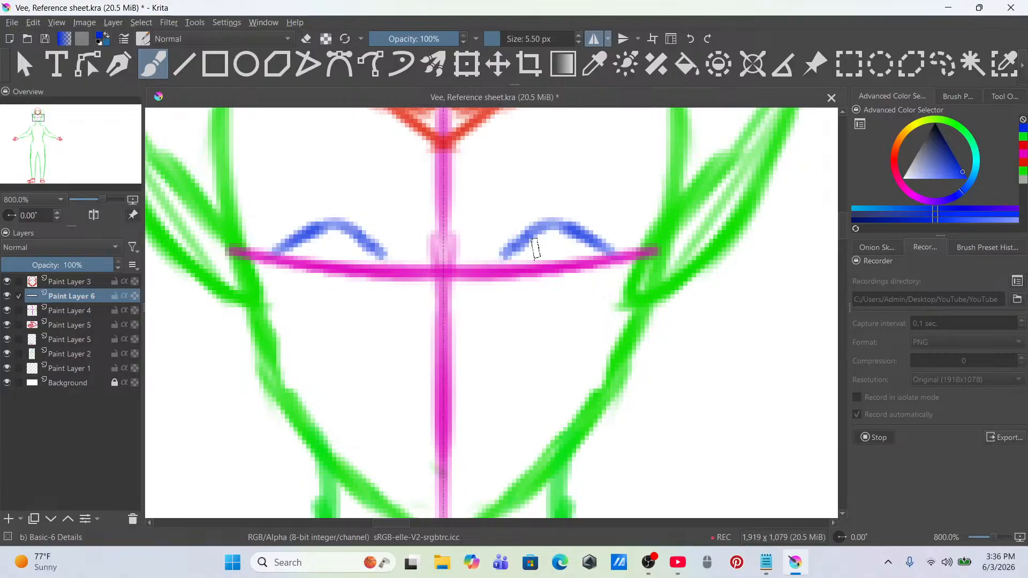
pyautogui.hotkey('ctrl', 'z')
pyautogui.hotkey('ctrl', 'z')
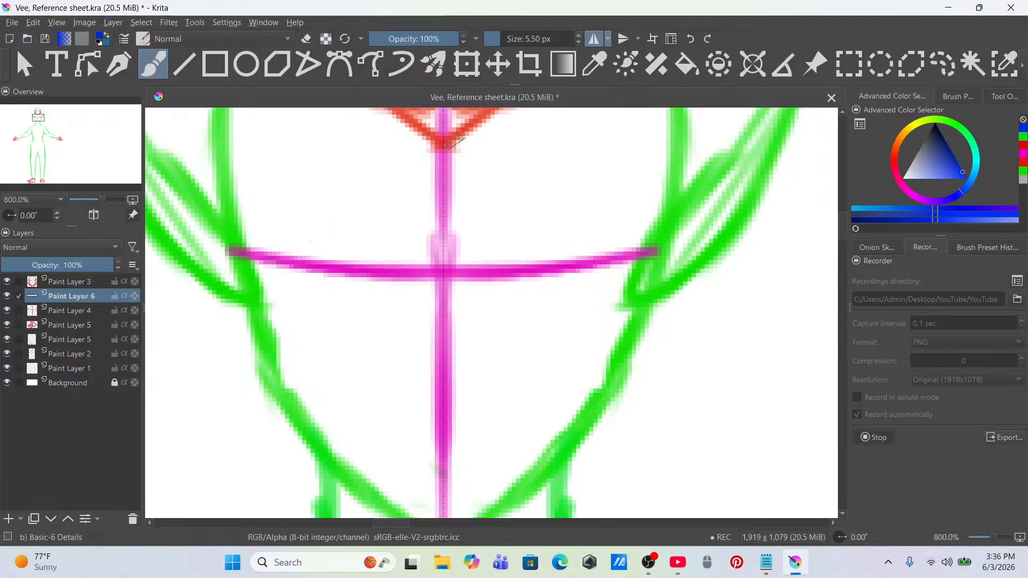
# Step: Sketch the nose as a bridge line down the face's centre guide ending in a small mirrored diamond
pyautogui.moveTo(444, 145); pyautogui.dragTo(445, 227)
pyautogui.moveTo(444, 164)
pyautogui.mouseDown()
pyautogui.moveTo(433, 272)
pyautogui.moveTo(444, 188)
pyautogui.moveTo(439, 313)
pyautogui.moveTo(442, 213)
pyautogui.moveTo(451, 300)
pyautogui.moveTo(444, 276)
pyautogui.moveTo(480, 350)
pyautogui.moveTo(457, 297)
pyautogui.moveTo(475, 351)
pyautogui.mouseUp()
pyautogui.moveTo(476, 348); pyautogui.dragTo(455, 369)
pyautogui.hotkey('ctrl', 'z')
pyautogui.hotkey('ctrl', 'z')
pyautogui.hotkey('ctrl', 'z')
pyautogui.moveTo(475, 333); pyautogui.dragTo(455, 365)
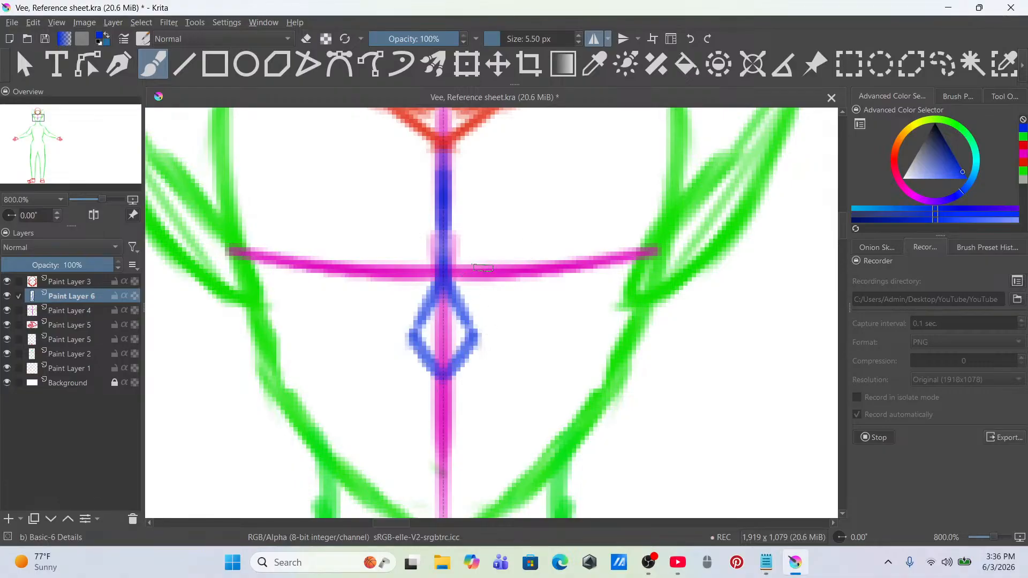
pyautogui.moveTo(485, 265); pyautogui.dragTo(497, 224)
pyautogui.hotkey('ctrl', 'z')
pyautogui.moveTo(484, 265); pyautogui.dragTo(515, 225)
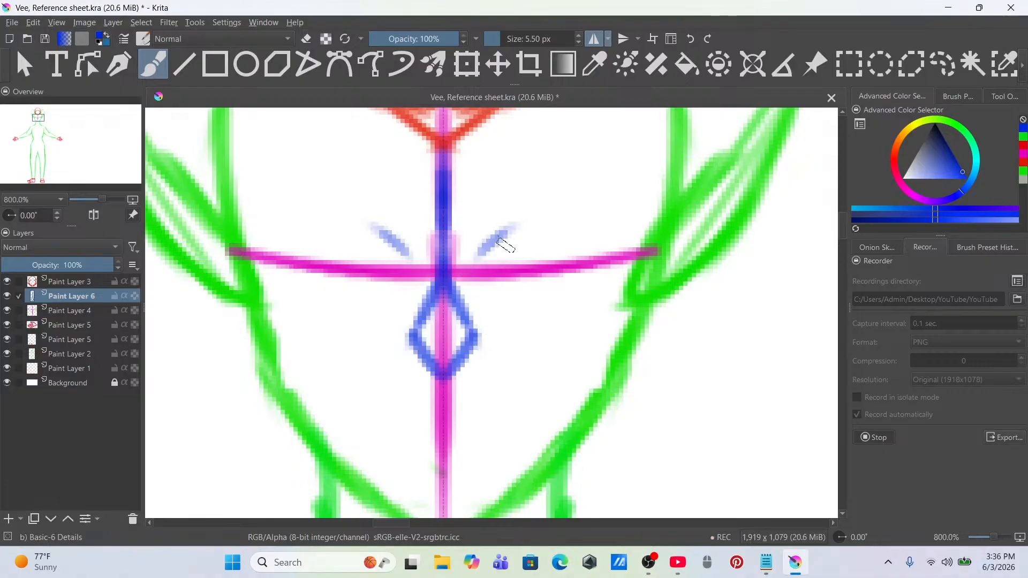
pyautogui.hotkey('ctrl', 'z')
pyautogui.moveTo(487, 262)
pyautogui.mouseDown()
pyautogui.moveTo(562, 224)
pyautogui.moveTo(540, 222)
pyautogui.moveTo(581, 253)
pyautogui.mouseUp()
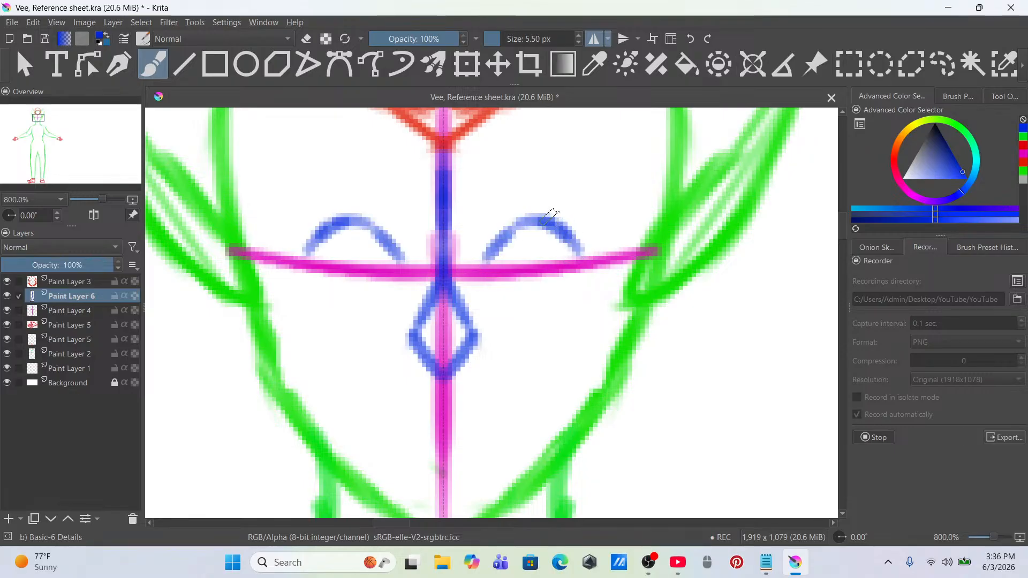
pyautogui.hotkey('ctrl', 'z')
pyautogui.hotkey('ctrl', 'z')
pyautogui.hotkey('ctrl', 'z')
pyautogui.hotkey('ctrl', 'shift', 'z')
pyautogui.hotkey('ctrl', 'z')
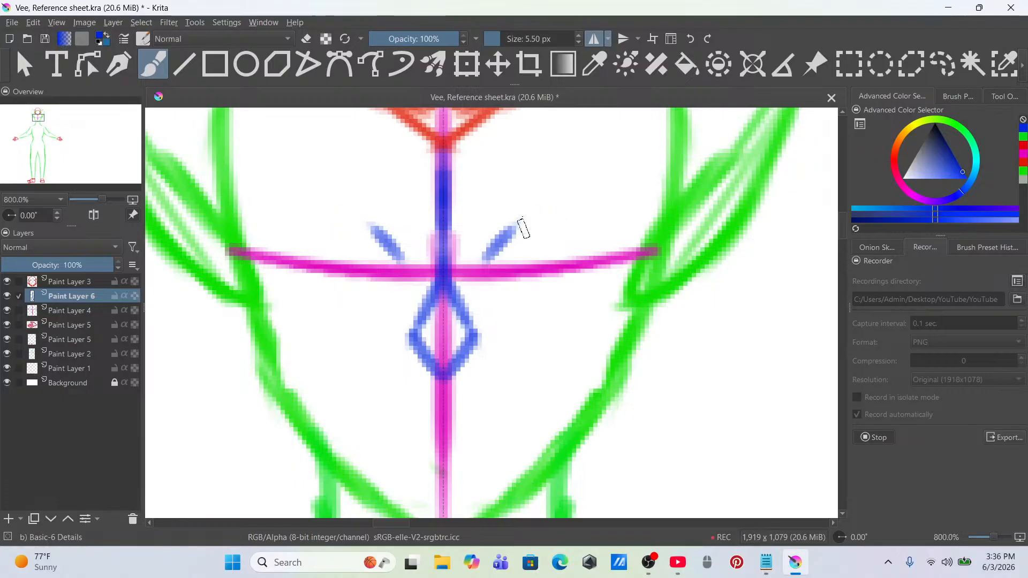
pyautogui.moveTo(524, 228)
pyautogui.mouseDown()
pyautogui.moveTo(534, 210)
pyautogui.moveTo(588, 225)
pyautogui.moveTo(563, 210)
pyautogui.moveTo(602, 261)
pyautogui.moveTo(587, 223)
pyautogui.moveTo(595, 247)
pyautogui.mouseUp()
pyautogui.hotkey('ctrl', 'z')
pyautogui.hotkey('ctrl', 'z')
pyautogui.hotkey('ctrl', 'z')
pyautogui.hotkey('ctrl', 'z')
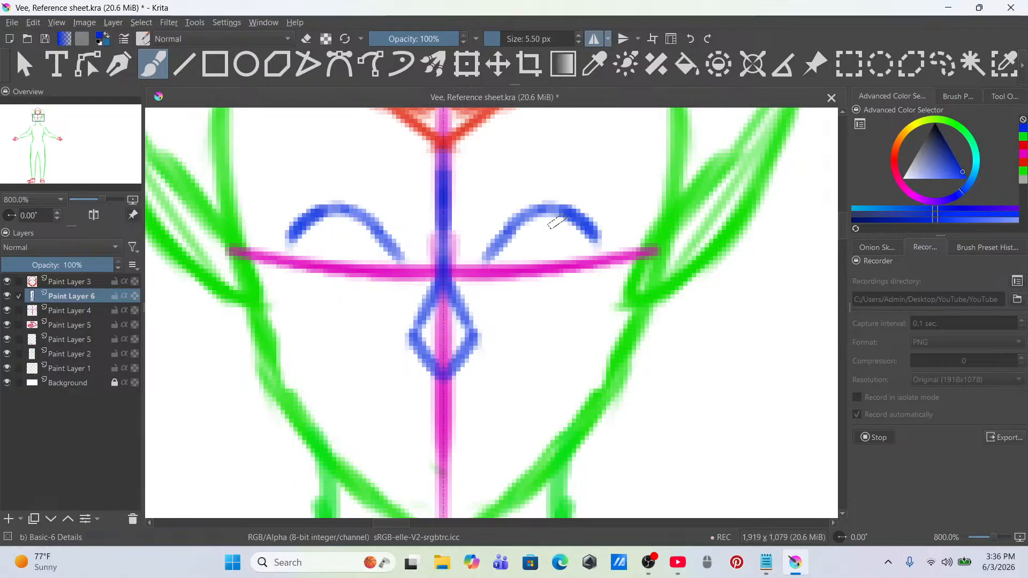
pyautogui.hotkey('ctrl', 'z')
# Step: Sketch mirrored almond-shaped eye outlines over the horizontal face guide, with curved upper and lower lids
pyautogui.moveTo(506, 234)
pyautogui.mouseDown()
pyautogui.moveTo(582, 240)
pyautogui.moveTo(555, 217)
pyautogui.moveTo(596, 248)
pyautogui.moveTo(578, 245)
pyautogui.moveTo(598, 248)
pyautogui.moveTo(595, 277)
pyautogui.mouseUp()
pyautogui.hotkey('ctrl', 'z')
pyautogui.hotkey('ctrl', 'z')
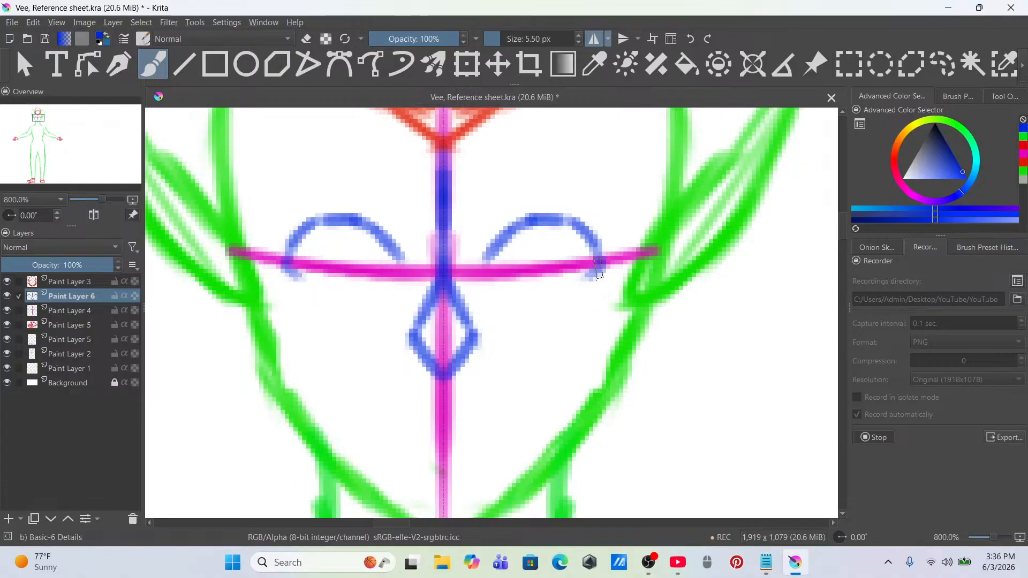
pyautogui.hotkey('ctrl', 'z')
pyautogui.moveTo(488, 258)
pyautogui.mouseDown()
pyautogui.moveTo(500, 276)
pyautogui.moveTo(557, 293)
pyautogui.moveTo(606, 269)
pyautogui.moveTo(592, 271)
pyautogui.mouseUp()
pyautogui.hotkey('ctrl', 'z')
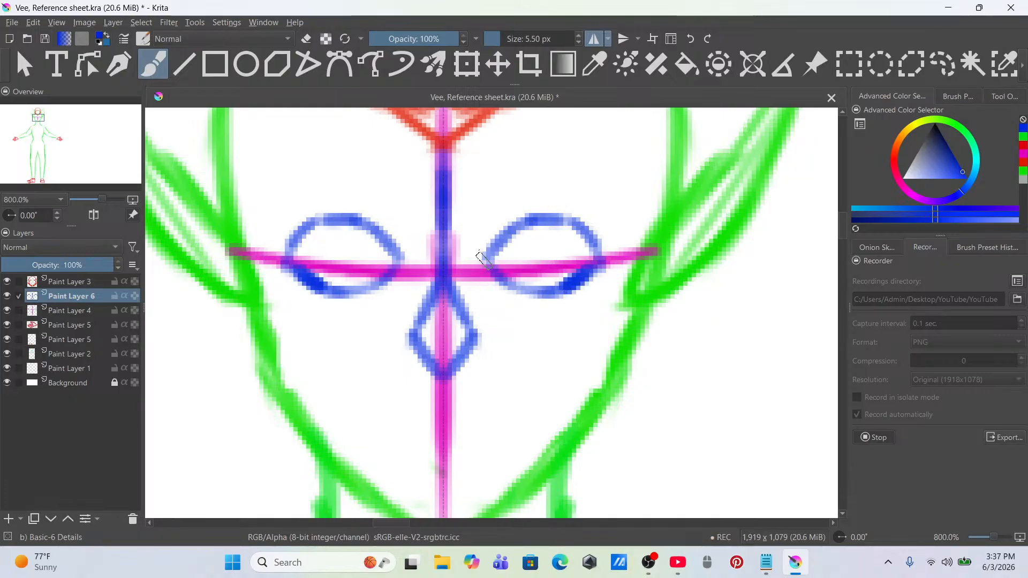
# Step: Thicken the upper eyelids with pointed outer corners and draw a round iris in each eye
pyautogui.moveTo(523, 221)
pyautogui.mouseDown()
pyautogui.moveTo(560, 210)
pyautogui.moveTo(607, 250)
pyautogui.mouseUp()
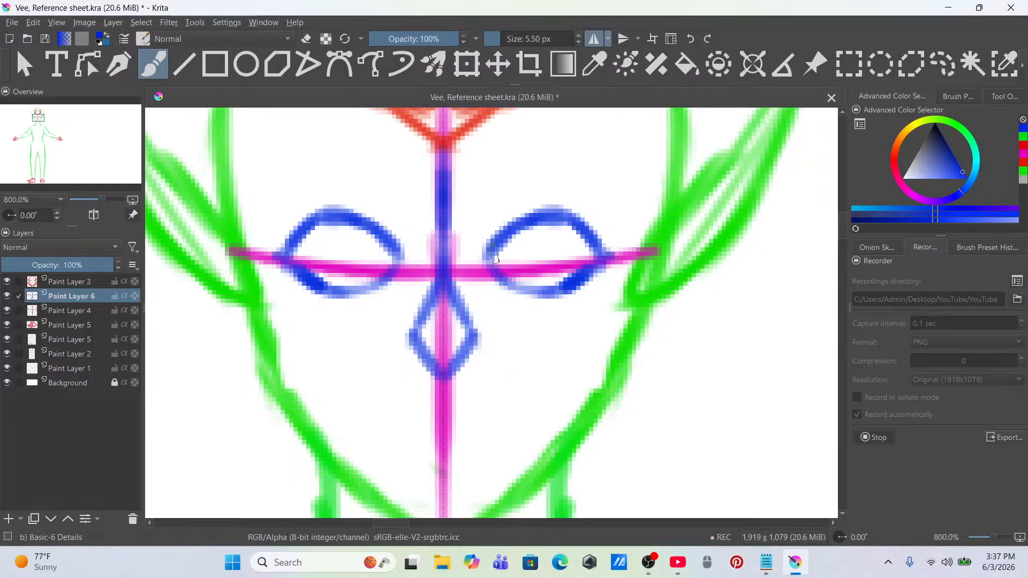
pyautogui.moveTo(494, 257)
pyautogui.mouseDown()
pyautogui.moveTo(545, 211)
pyautogui.moveTo(582, 221)
pyautogui.moveTo(628, 262)
pyautogui.mouseUp()
pyautogui.moveTo(518, 231)
pyautogui.mouseDown()
pyautogui.moveTo(517, 267)
pyautogui.moveTo(555, 281)
pyautogui.moveTo(571, 245)
pyautogui.moveTo(551, 213)
pyautogui.mouseUp()
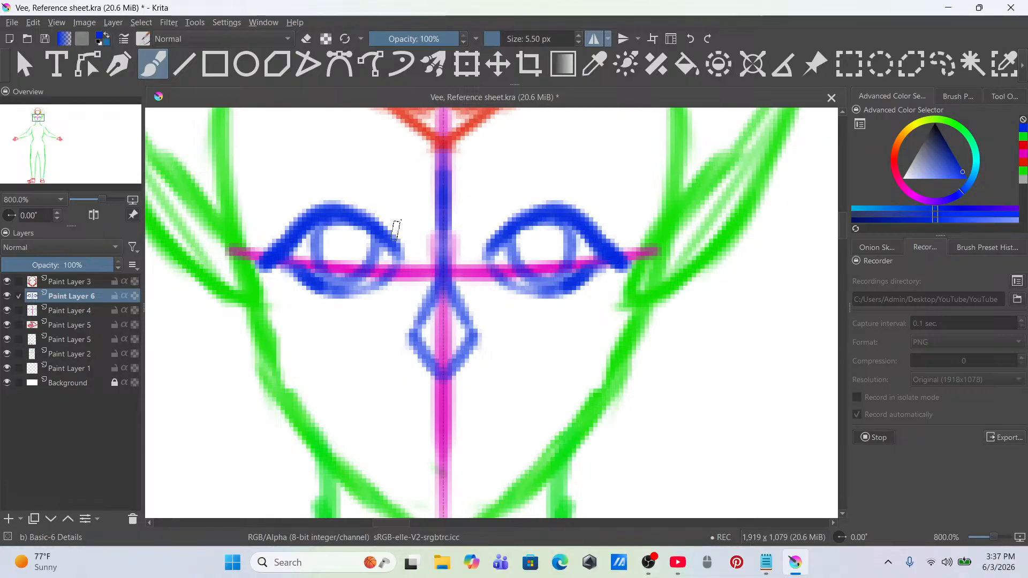
# Step: Try to reposition the eyes and nose together on the face with the Transform tool
pyautogui.scroll(-6, 396, 230)
pyautogui.scroll(5, 506, 317)
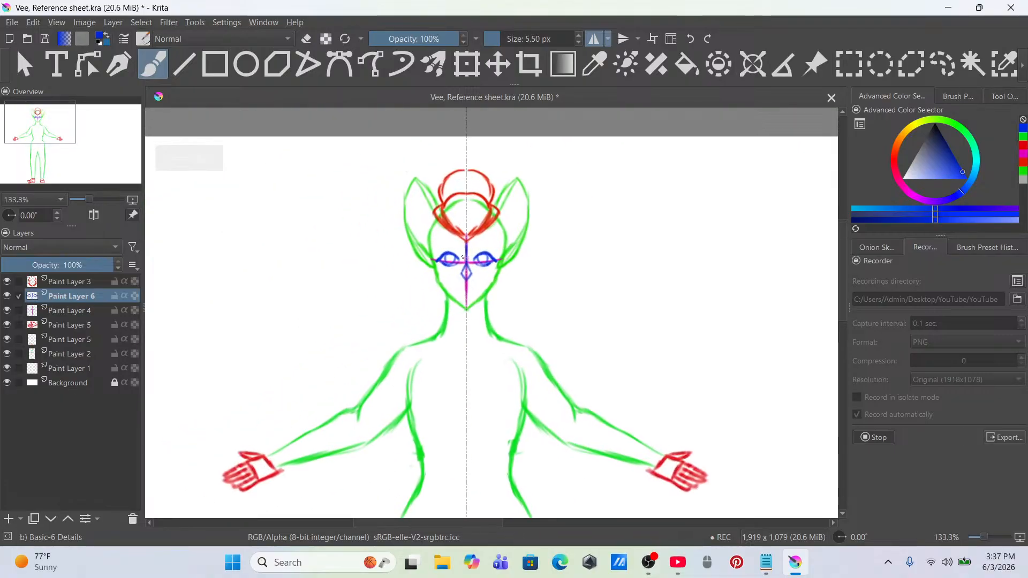
pyautogui.moveTo(505, 308); pyautogui.dragTo(506, 277)
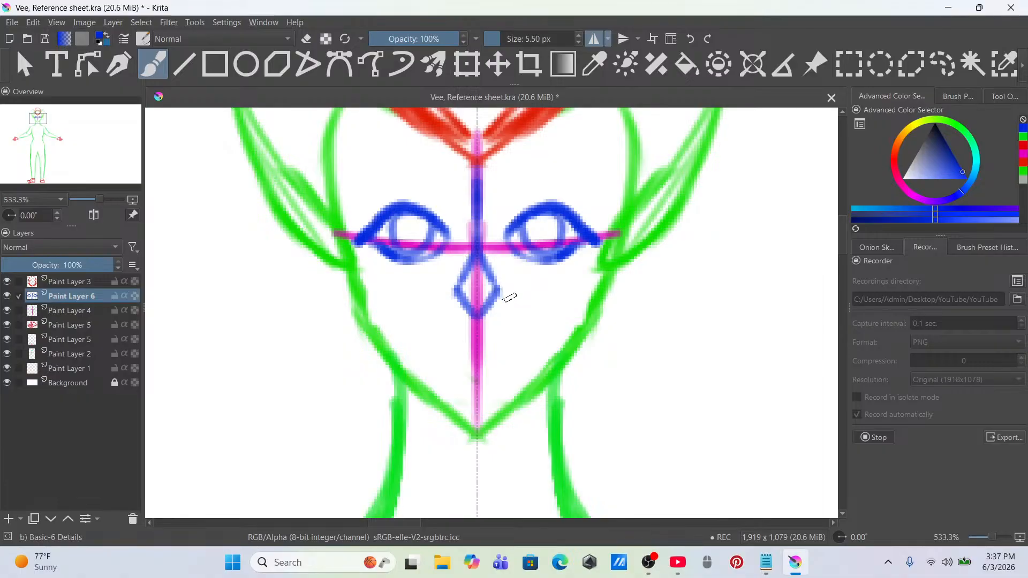
pyautogui.click(467, 64)
pyautogui.moveTo(557, 189); pyautogui.dragTo(557, 193)
pyautogui.scroll(-4, 557, 191)
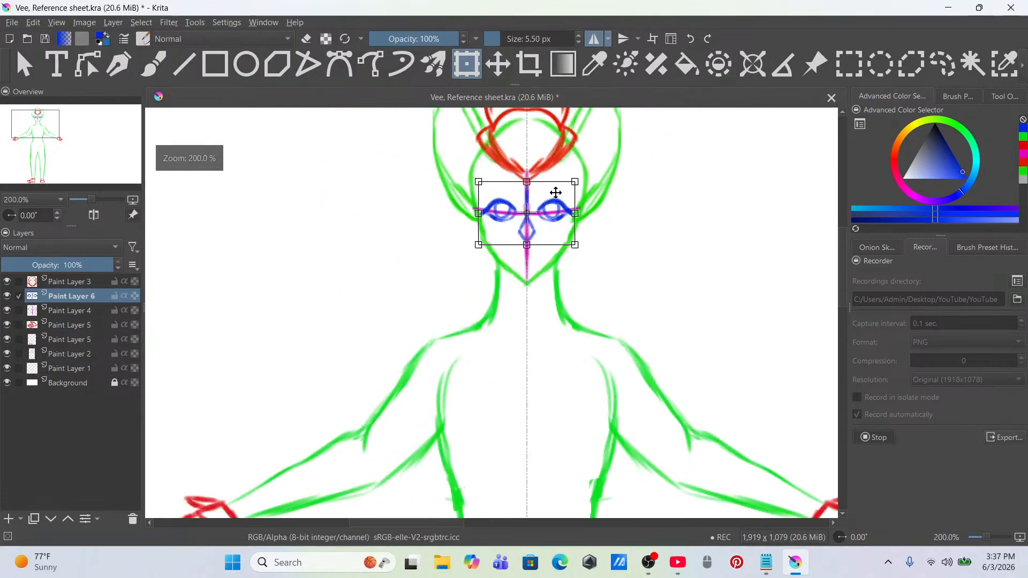
pyautogui.scroll(3, 556, 189)
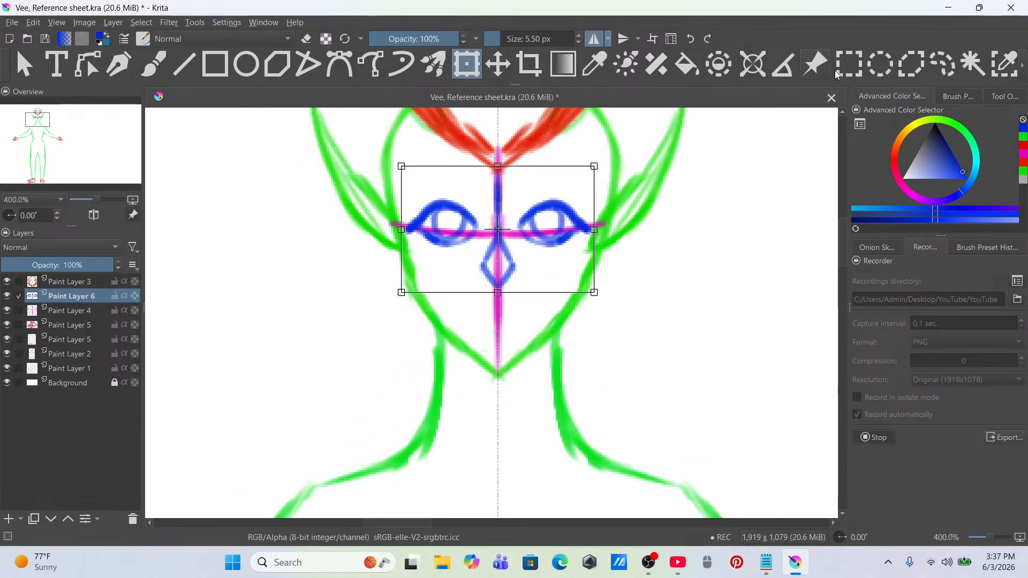
# Step: Lasso the nose and its bridge line, move them slightly down the face, and clear the selection
pyautogui.click(931, 67)
pyautogui.scroll(3, 516, 172)
pyautogui.moveTo(503, 138)
pyautogui.mouseDown()
pyautogui.moveTo(485, 178)
pyautogui.moveTo(487, 208)
pyautogui.moveTo(513, 276)
pyautogui.mouseUp()
pyautogui.moveTo(470, 361)
pyautogui.mouseDown()
pyautogui.moveTo(441, 328)
pyautogui.moveTo(456, 156)
pyautogui.mouseUp()
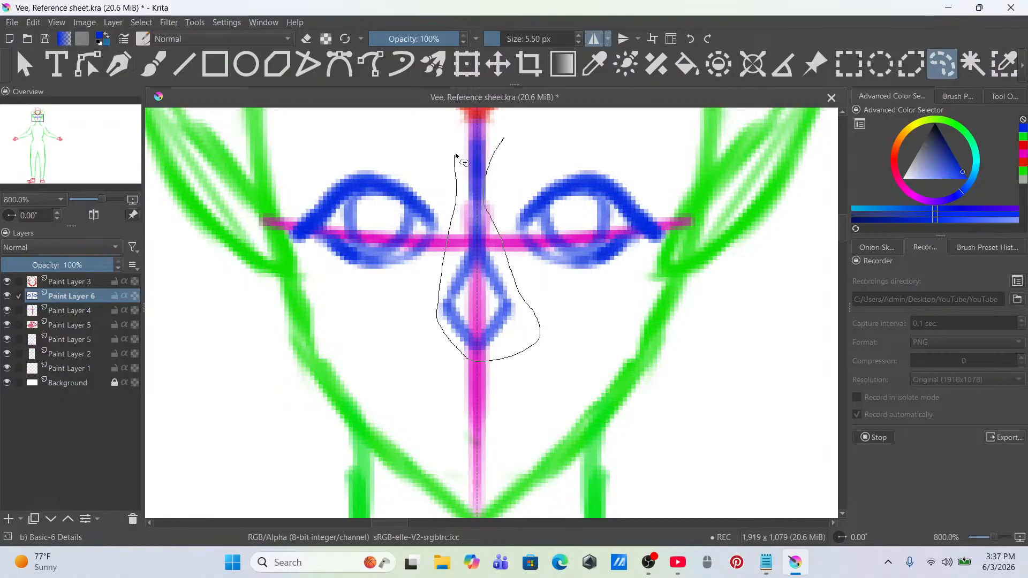
pyautogui.moveTo(485, 117); pyautogui.dragTo(498, 131)
pyautogui.hotkey('ctrl', 't')
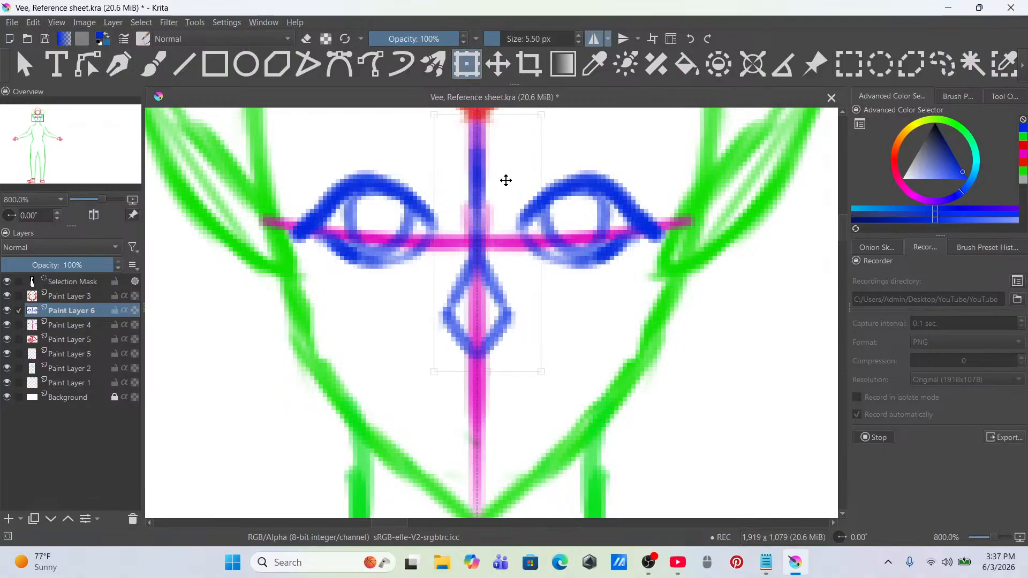
pyautogui.scroll(-6, 505, 186)
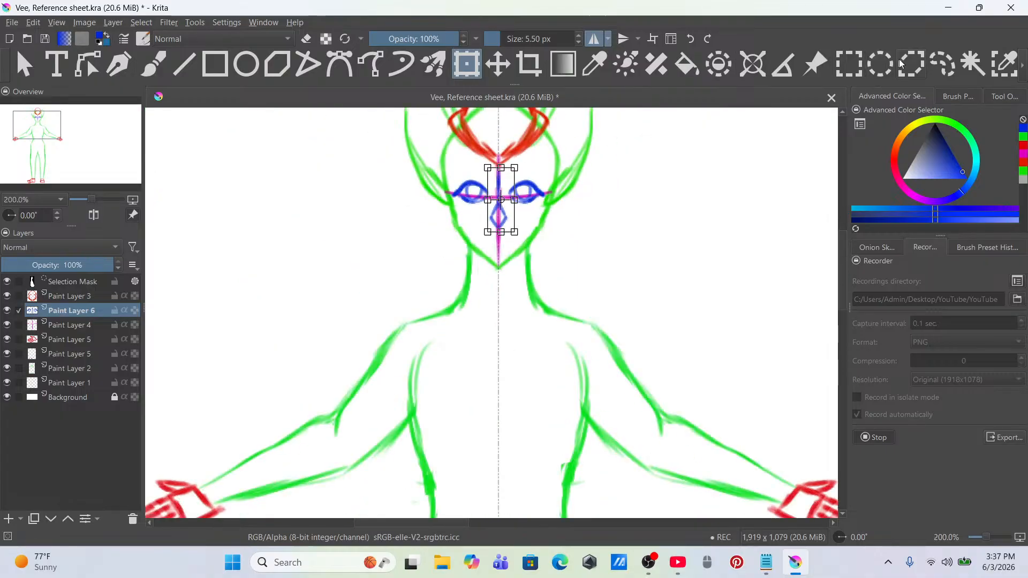
pyautogui.click(941, 64)
pyautogui.rightClick(497, 176)
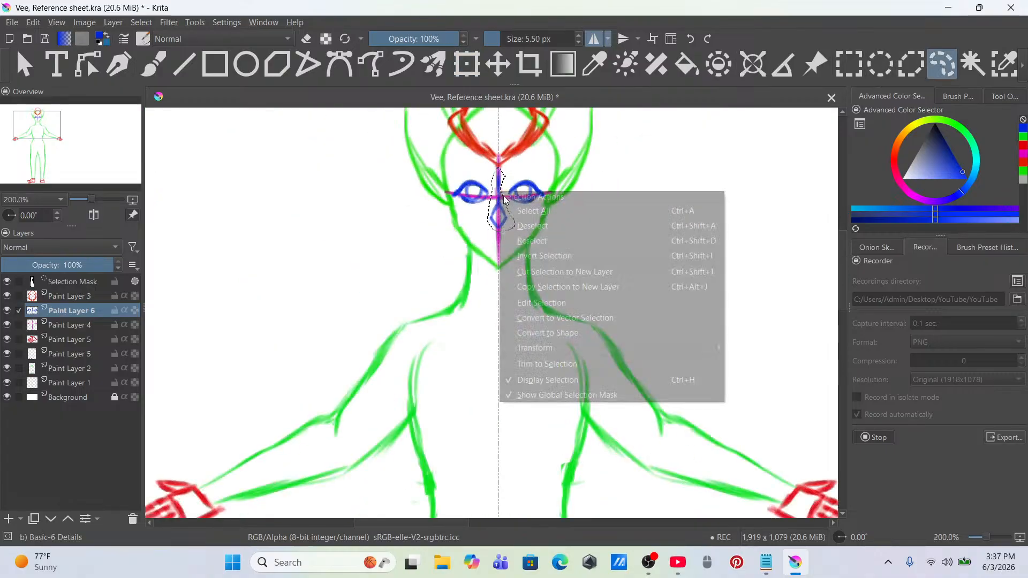
pyautogui.click(519, 223)
pyautogui.click(7, 310)
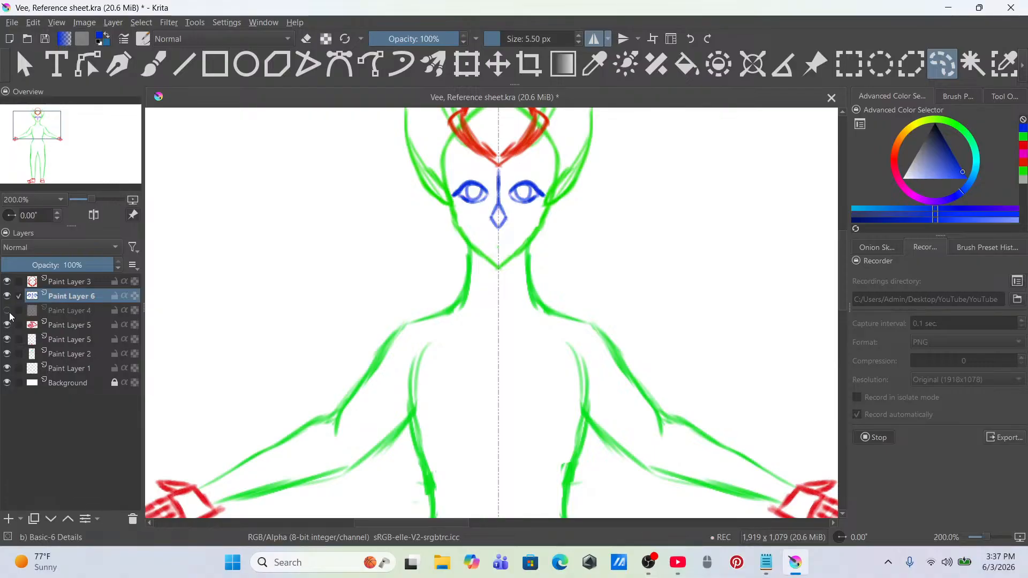
pyautogui.click(7, 310)
# Step: Sketch mirrored upper and lower lips between the nose and chin with a 4.50 px brush
pyautogui.scroll(1, 390, 205)
pyautogui.press('b')
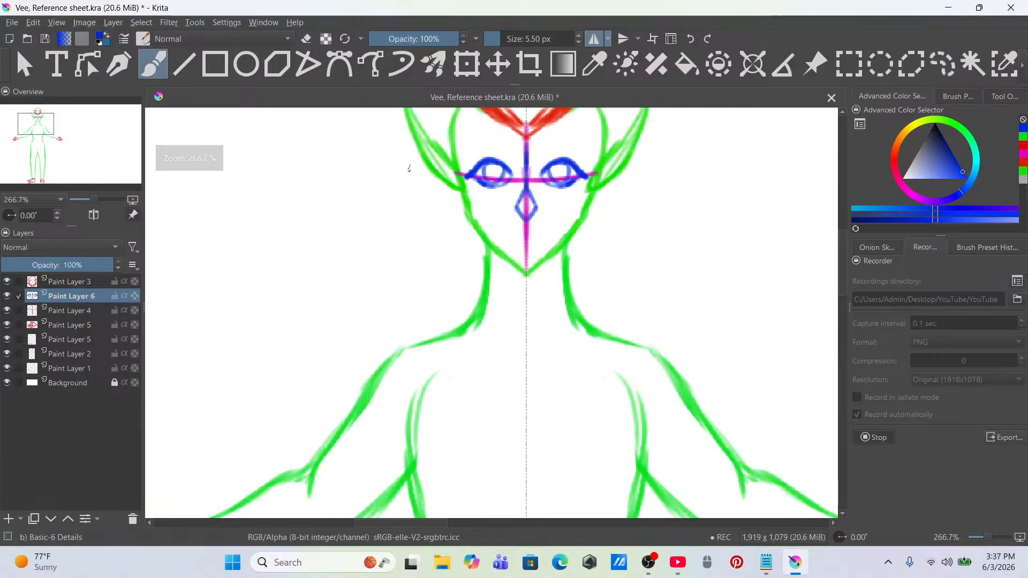
pyautogui.scroll(4, 616, 237)
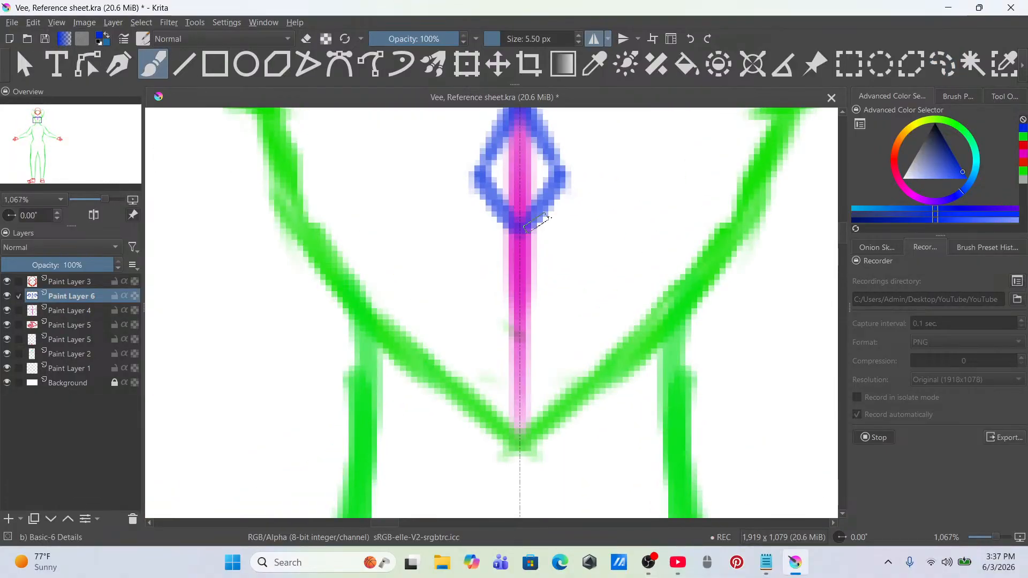
pyautogui.click(578, 42)
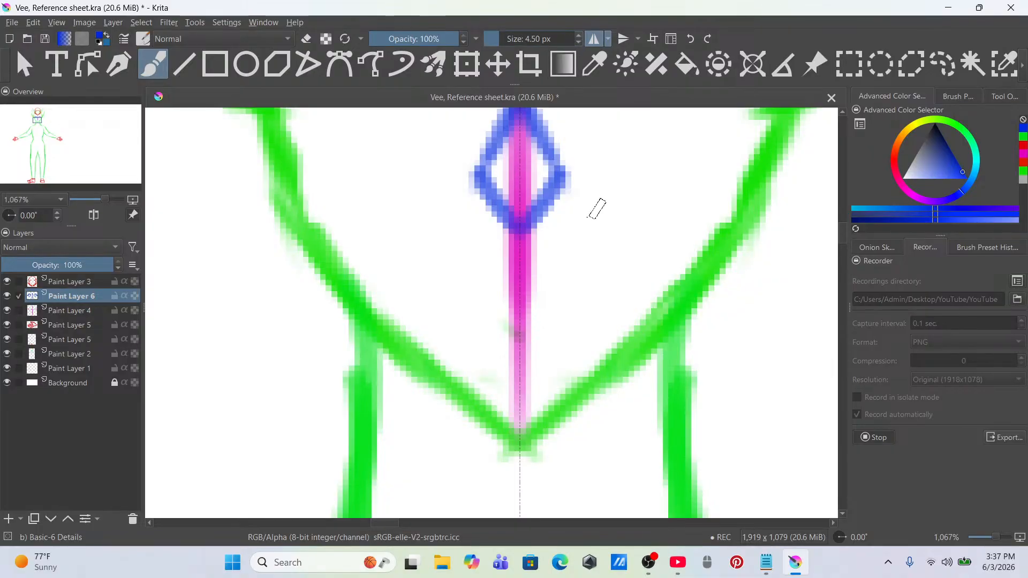
pyautogui.moveTo(518, 286)
pyautogui.mouseDown()
pyautogui.moveTo(500, 298)
pyautogui.moveTo(482, 276)
pyautogui.moveTo(507, 286)
pyautogui.moveTo(484, 274)
pyautogui.moveTo(462, 292)
pyautogui.moveTo(425, 293)
pyautogui.moveTo(486, 304)
pyautogui.moveTo(460, 309)
pyautogui.moveTo(460, 319)
pyautogui.moveTo(519, 332)
pyautogui.mouseUp()
pyautogui.hotkey('ctrl', 'z')
pyautogui.moveTo(457, 302); pyautogui.dragTo(488, 326)
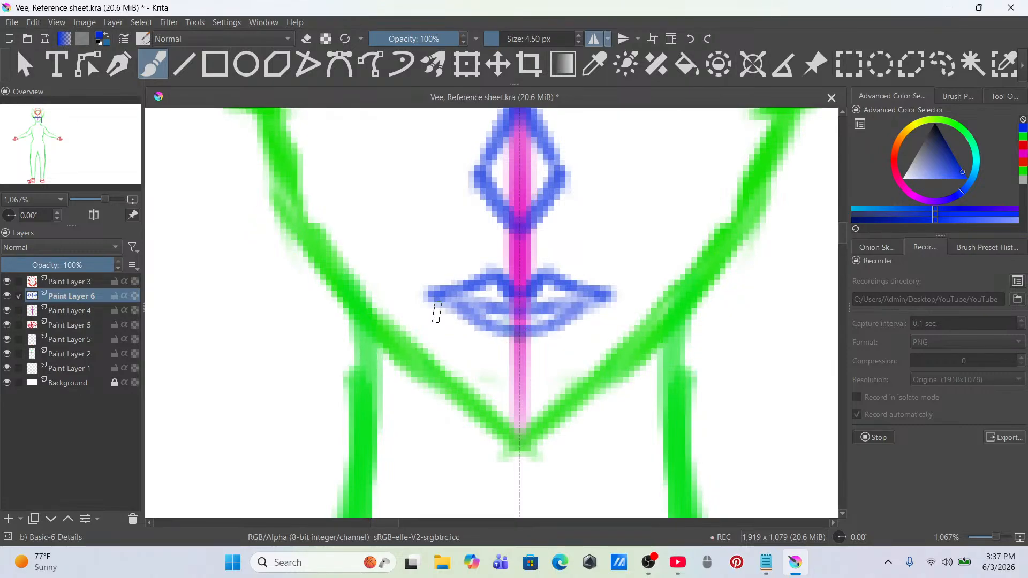
pyautogui.scroll(-4, 436, 313)
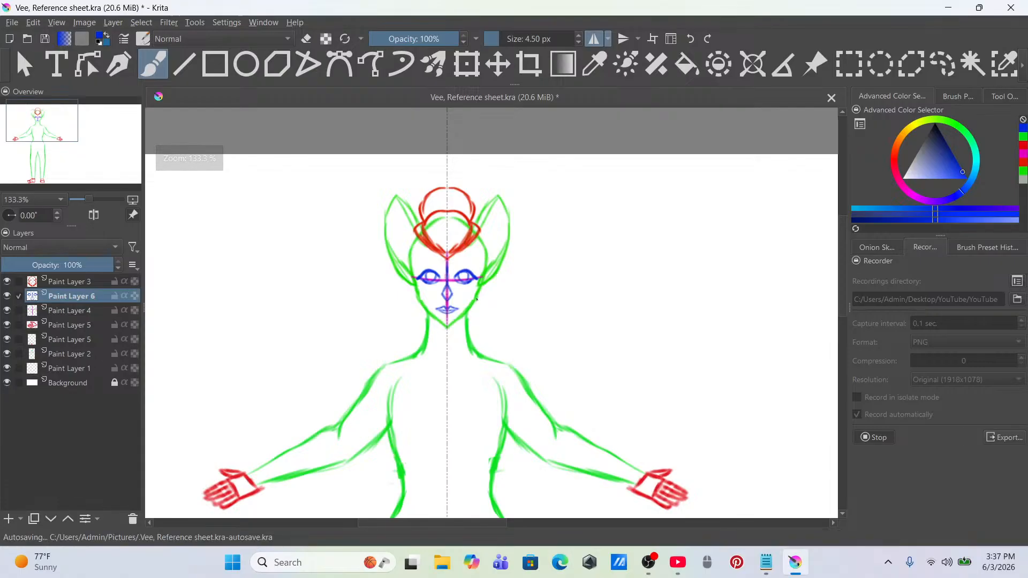
pyautogui.scroll(-2, 479, 304)
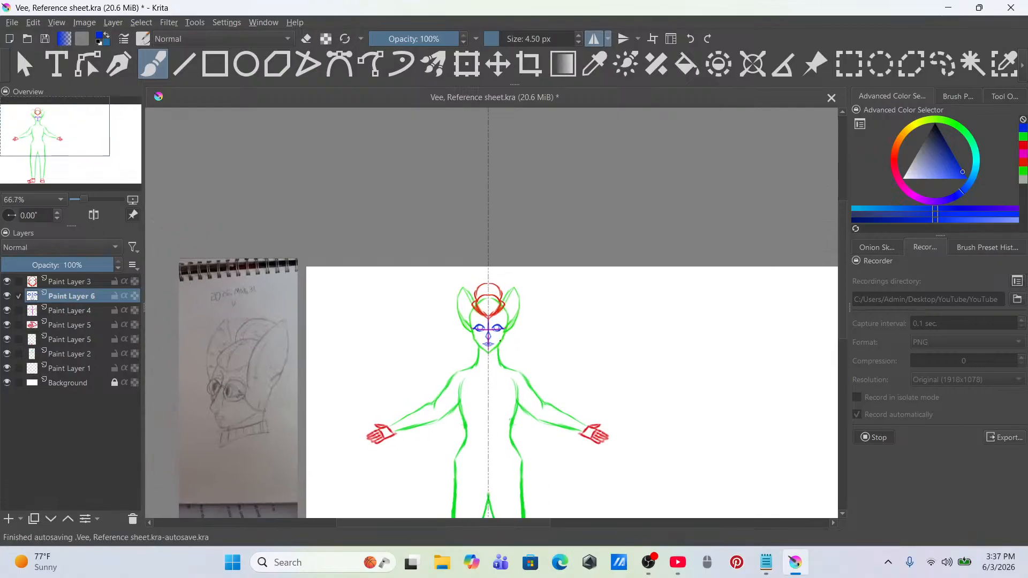
pyautogui.scroll(4, 483, 306)
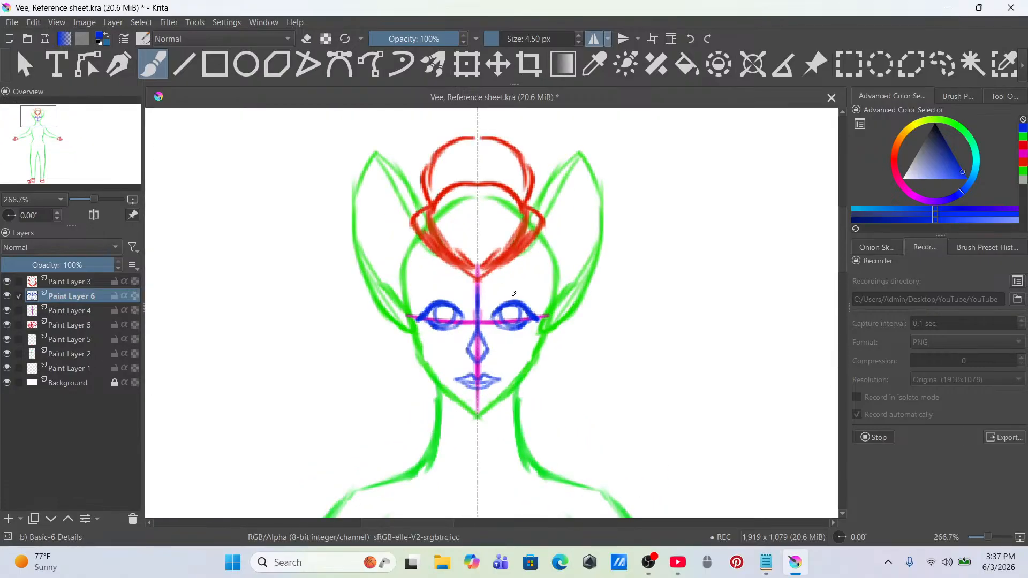
# Step: Compare the sketched front-view face with the pencil drawing and the full figure
pyautogui.scroll(1, 516, 326)
pyautogui.scroll(-2, 517, 326)
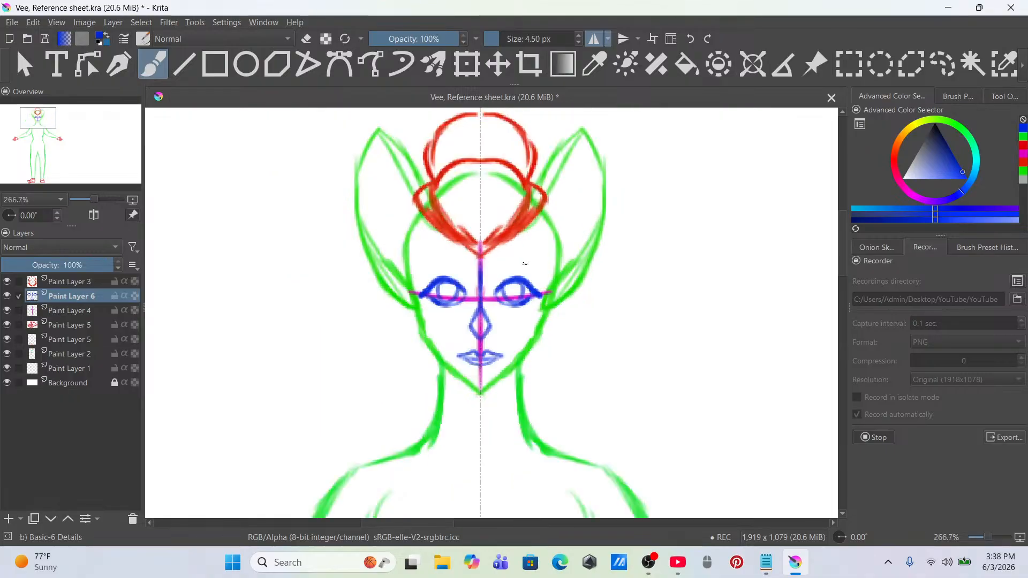
pyautogui.scroll(1, 531, 320)
pyautogui.scroll(-4, 530, 320)
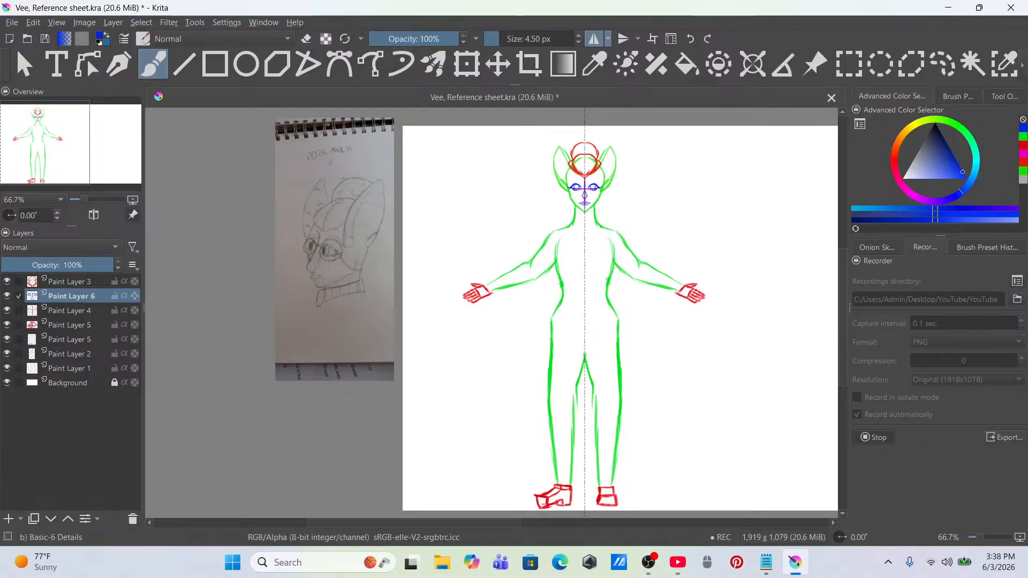
pyautogui.scroll(4, 575, 191)
pyautogui.moveTo(642, 203); pyautogui.dragTo(463, 349)
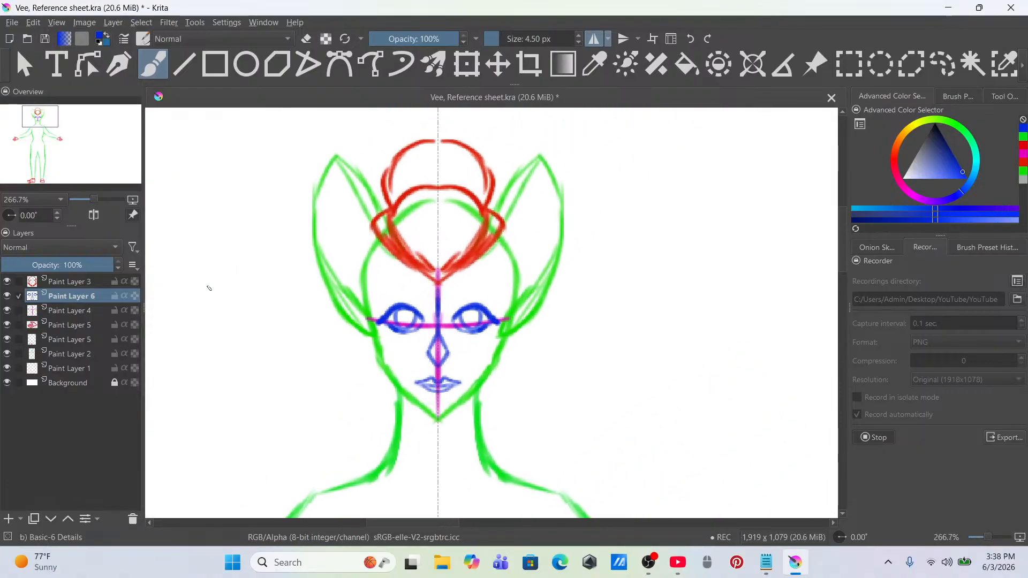
pyautogui.scroll(-1, 182, 341)
pyautogui.scroll(-3, 329, 335)
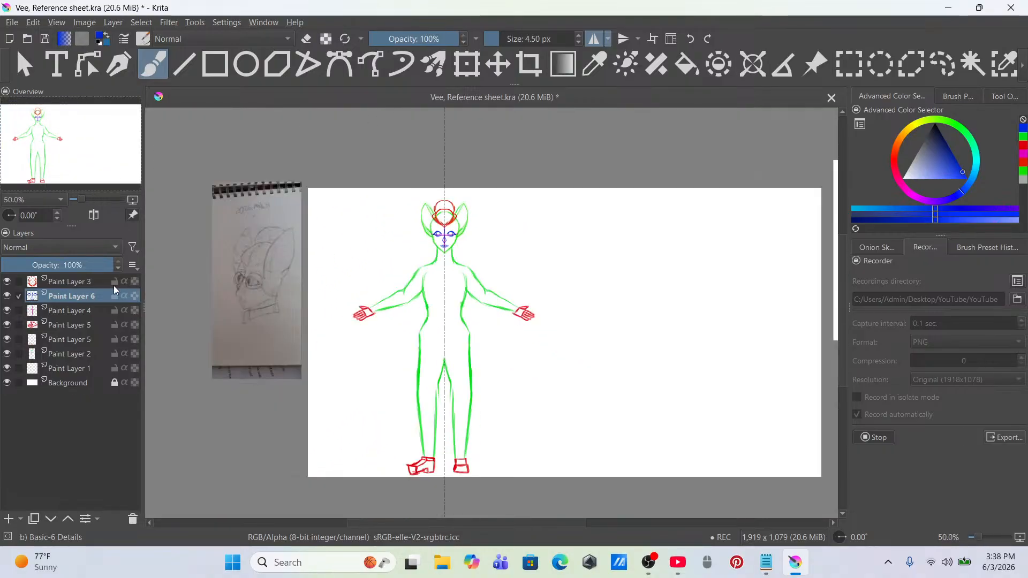
# Step: Merge Paint Layer 3 and all the sketch layers beneath it into one layer above the Background
pyautogui.click(76, 282)
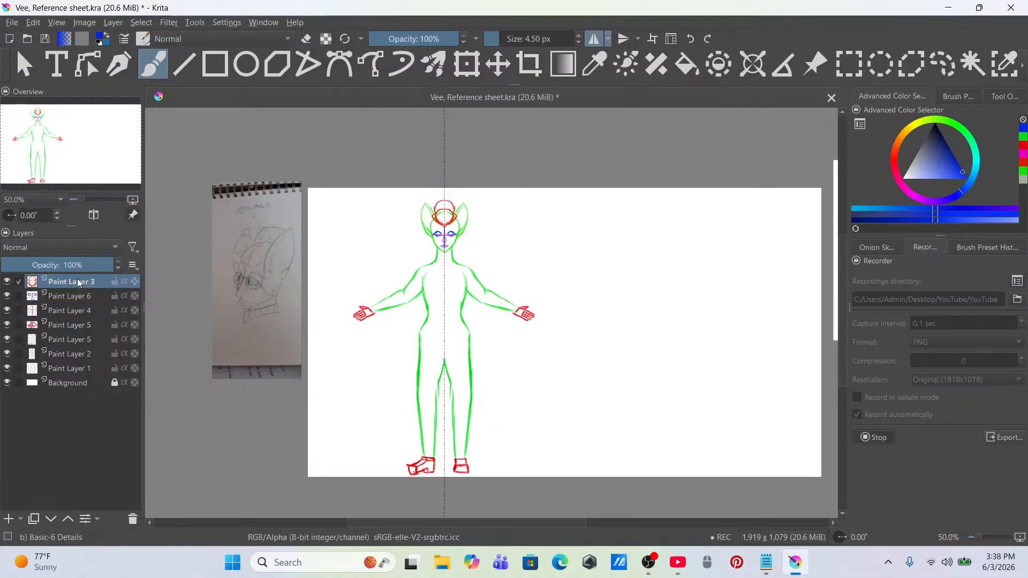
pyautogui.hotkey('ctrl', 'e')
pyautogui.hotkey('ctrl', 'e')
pyautogui.hotkey('ctrl', 'e')
pyautogui.hotkey('ctrl', 'e')
pyautogui.hotkey('ctrl', 'e')
pyautogui.hotkey('ctrl', 'e')
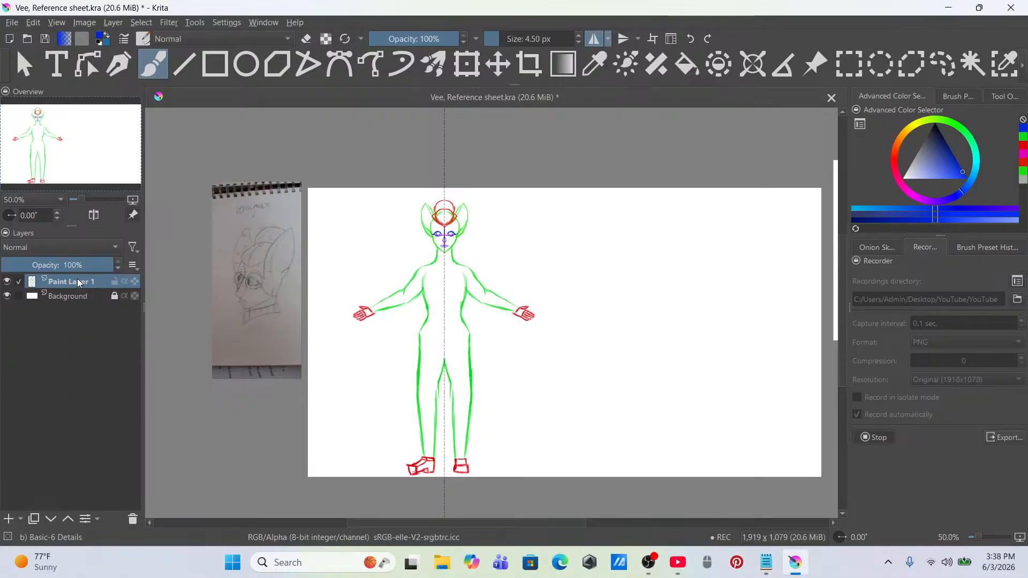
# Step: Choose a blue brush colour and add a new paint layer above the locked merged sketch
pyautogui.click(891, 163)
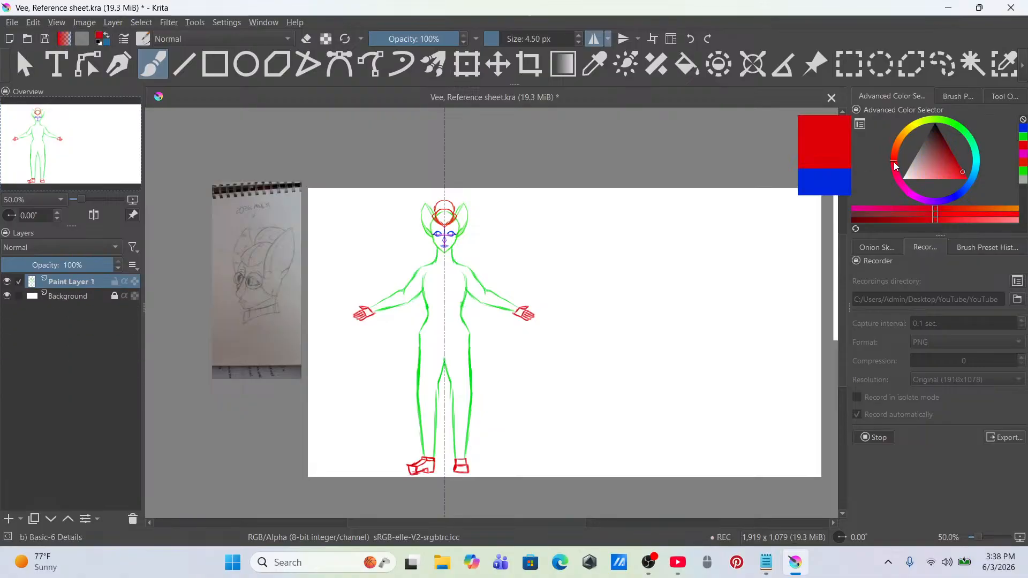
pyautogui.click(955, 127)
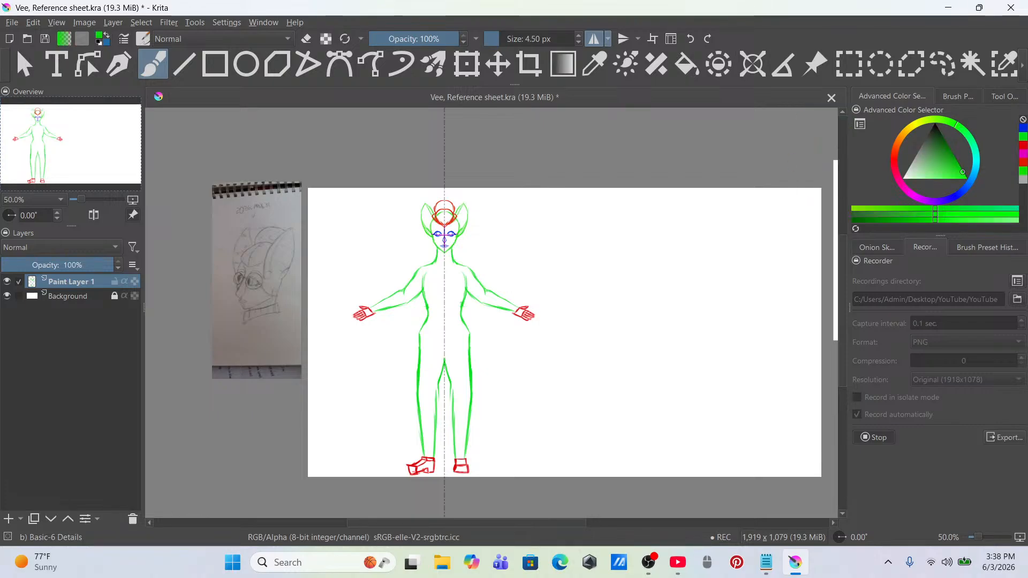
pyautogui.click(955, 193)
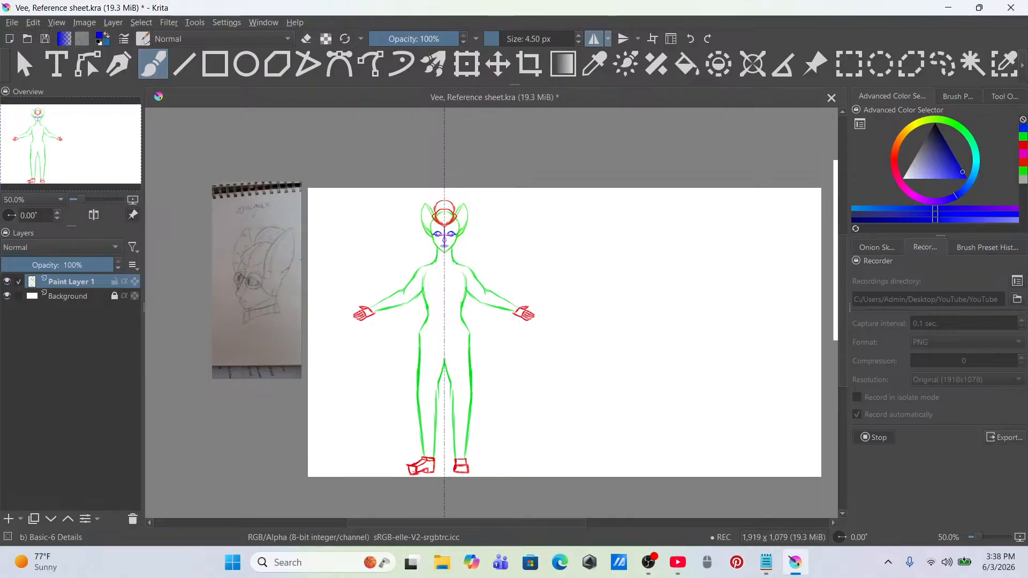
pyautogui.click(8, 519)
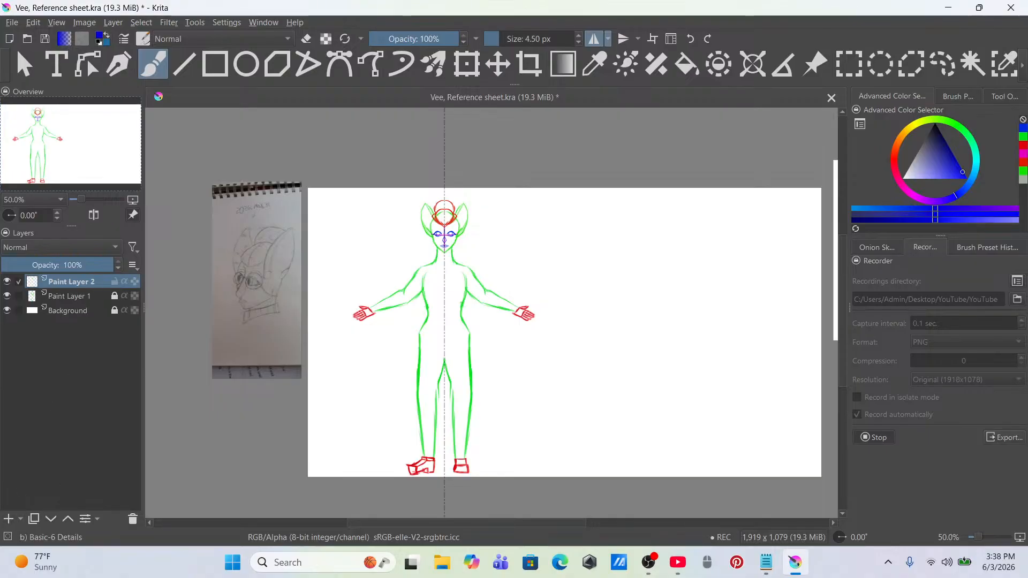
# Step: Draw a mirrored collar outline around the neck just below the chin with the 4.50 px brush
pyautogui.scroll(-1, 289, 253)
pyautogui.scroll(3, 267, 301)
pyautogui.scroll(-2, 403, 255)
pyautogui.scroll(6, 530, 208)
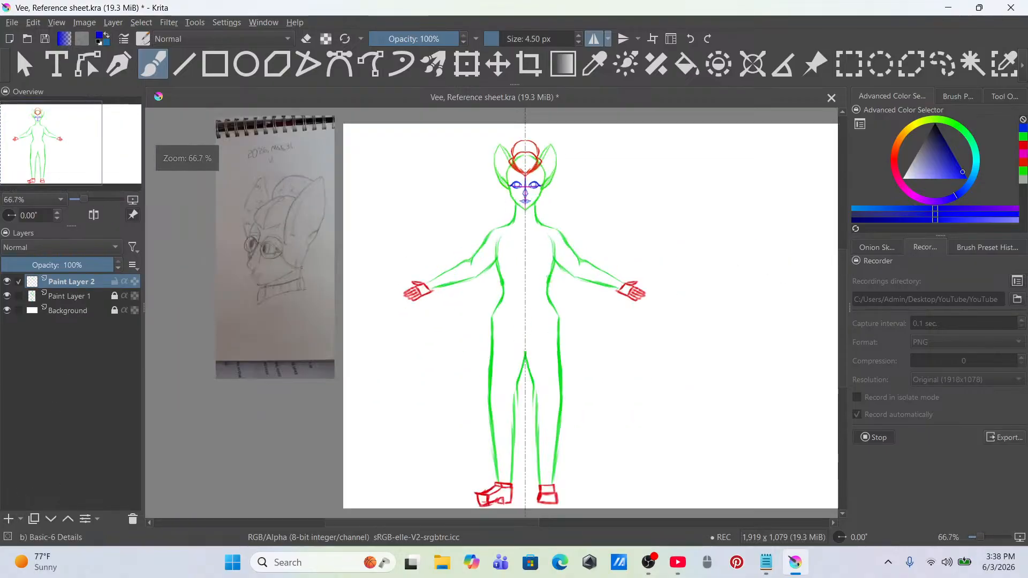
pyautogui.scroll(1, 536, 222)
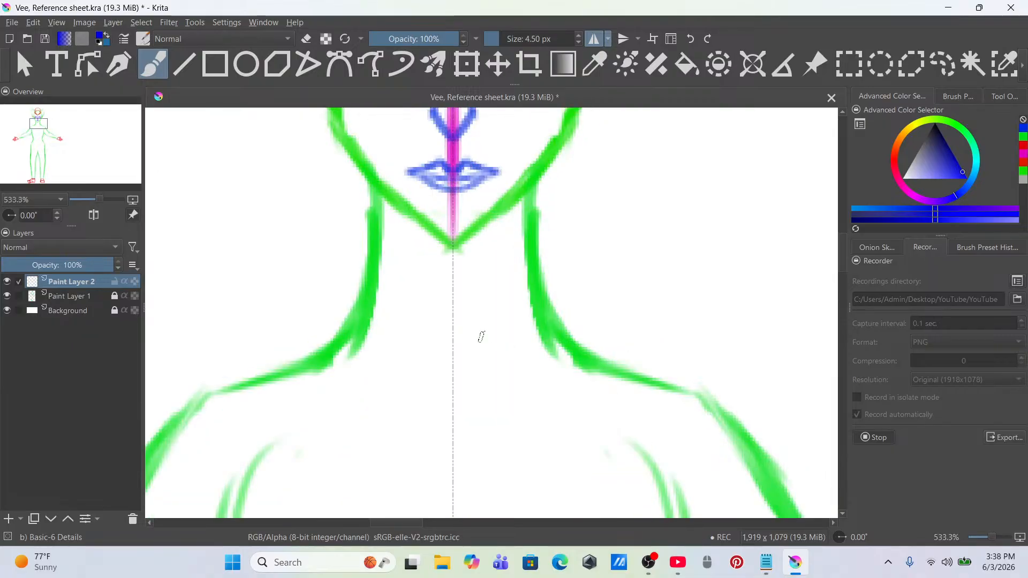
pyautogui.moveTo(391, 252)
pyautogui.mouseDown()
pyautogui.moveTo(471, 261)
pyautogui.moveTo(364, 243)
pyautogui.moveTo(359, 255)
pyautogui.moveTo(347, 248)
pyautogui.moveTo(357, 242)
pyautogui.moveTo(360, 297)
pyautogui.moveTo(354, 290)
pyautogui.moveTo(453, 294)
pyautogui.mouseUp()
pyautogui.hotkey('ctrl', 'z')
pyautogui.hotkey('ctrl', 'z')
# Step: Divide the collar into segments with mirrored vertical lines between its upper and lower edges
pyautogui.moveTo(381, 250); pyautogui.dragTo(383, 294)
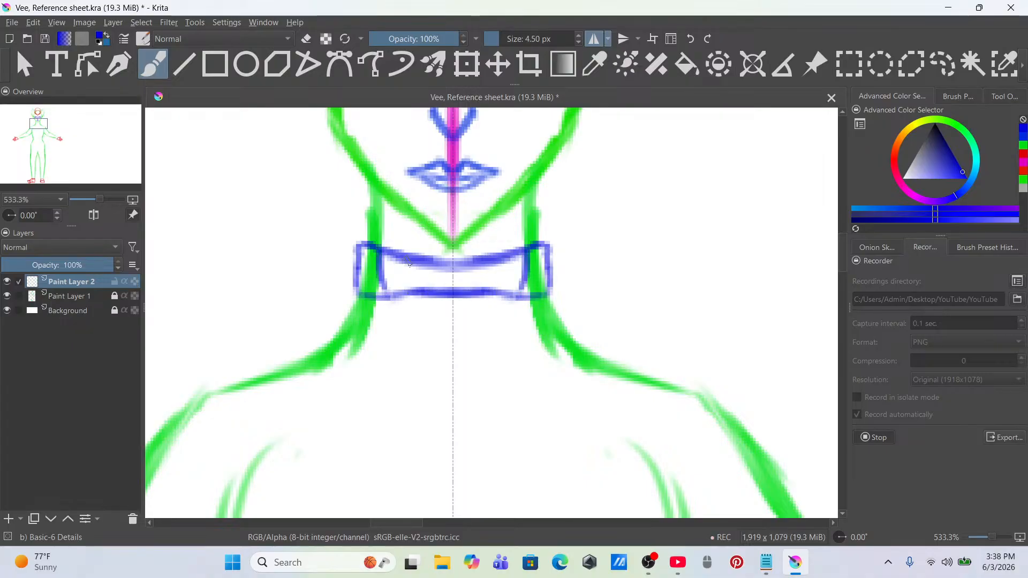
pyautogui.hotkey('ctrl', 'z')
pyautogui.moveTo(375, 252); pyautogui.dragTo(372, 297)
pyautogui.moveTo(406, 259); pyautogui.dragTo(409, 299)
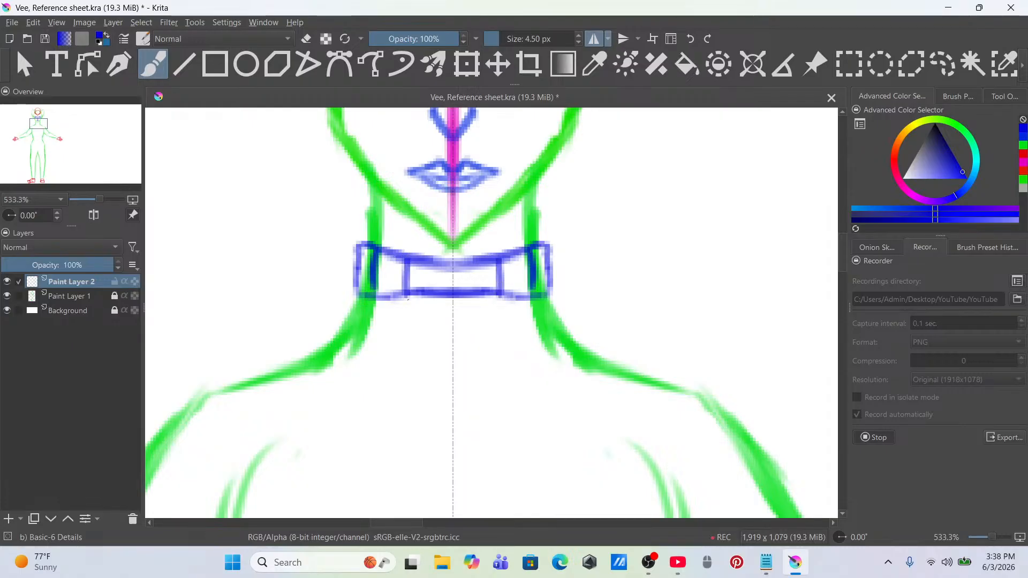
pyautogui.moveTo(439, 260); pyautogui.dragTo(438, 295)
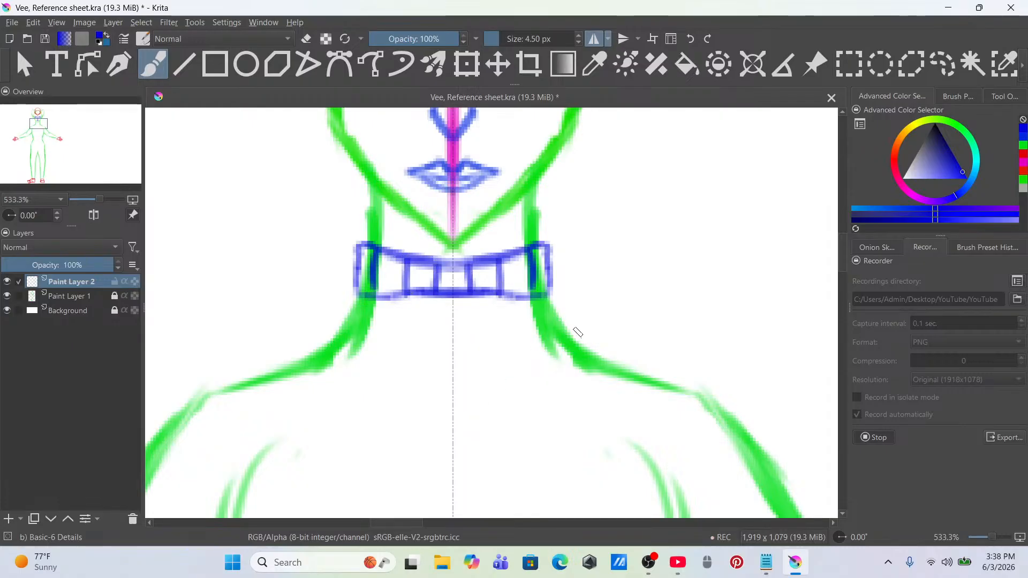
# Step: Trace the mirrored neck and shoulder lines in blue from the collar's lower corners out to the shoulder points
pyautogui.moveTo(533, 300)
pyautogui.mouseDown()
pyautogui.moveTo(543, 327)
pyautogui.moveTo(552, 324)
pyautogui.moveTo(548, 335)
pyautogui.moveTo(579, 350)
pyautogui.moveTo(564, 349)
pyautogui.moveTo(701, 398)
pyautogui.mouseUp()
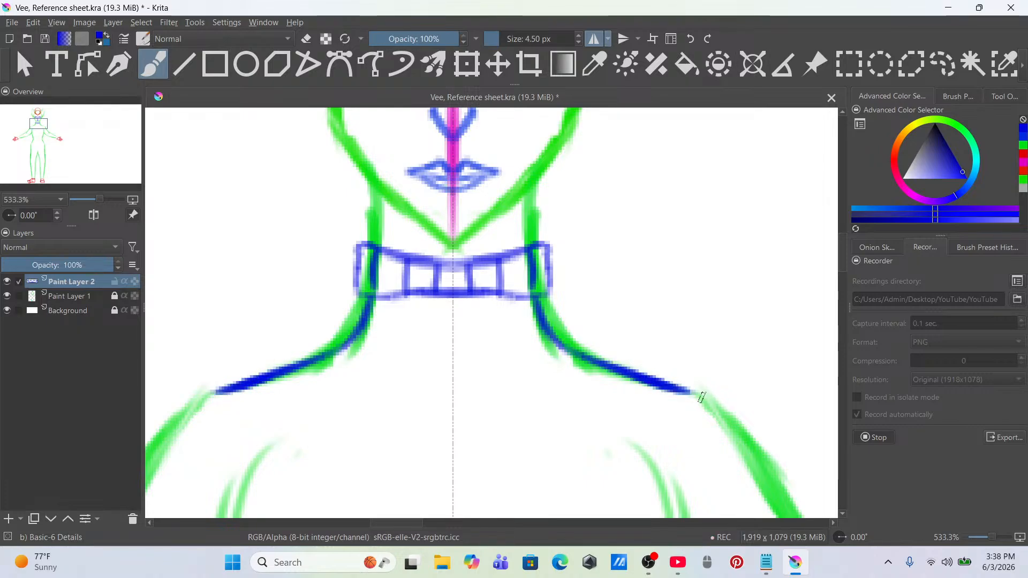
pyautogui.scroll(-6, 598, 373)
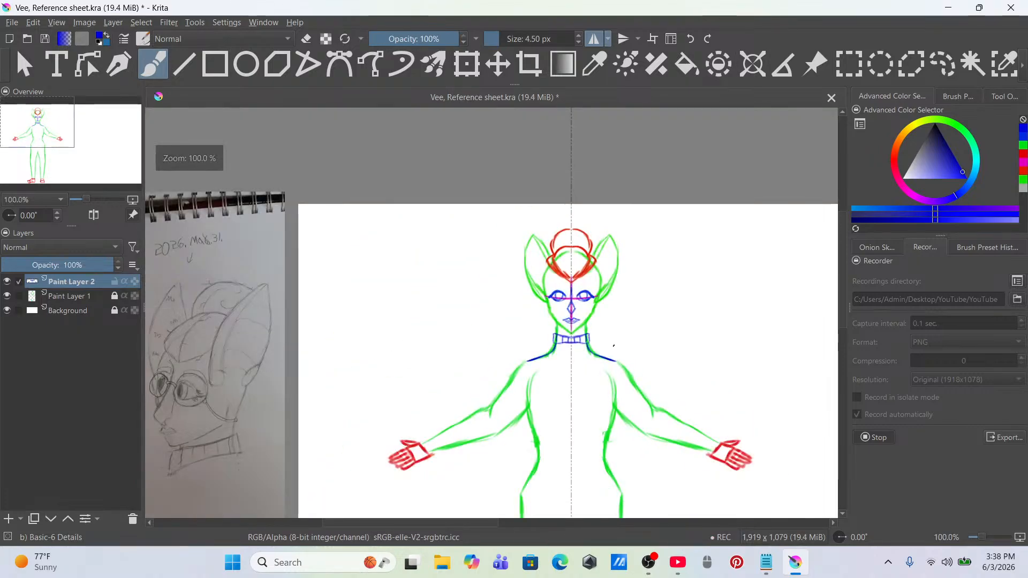
pyautogui.scroll(5, 503, 271)
pyautogui.moveTo(504, 271); pyautogui.dragTo(542, 319)
pyautogui.scroll(1, 542, 318)
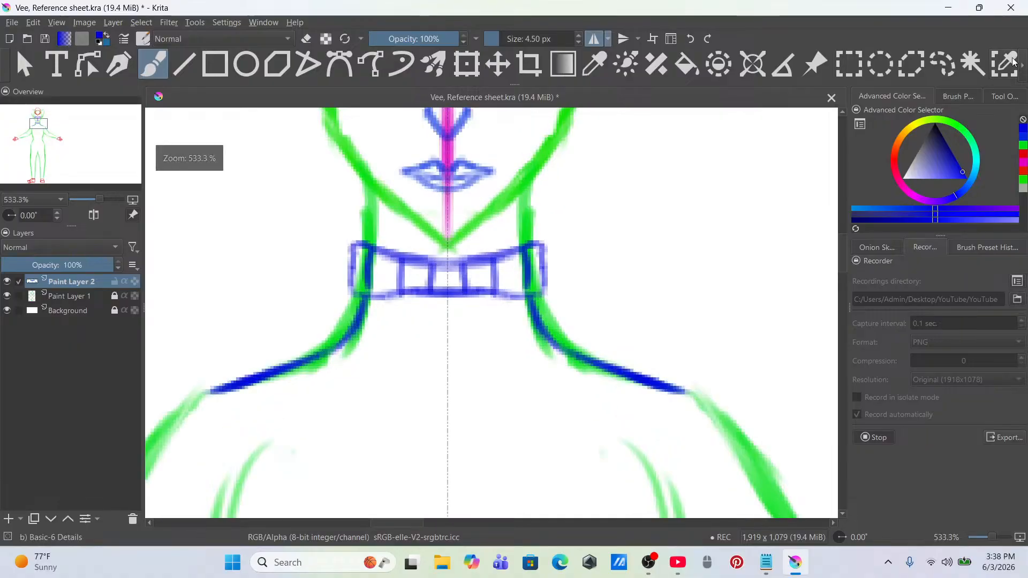
pyautogui.click(945, 66)
pyautogui.moveTo(573, 215); pyautogui.dragTo(621, 223)
pyautogui.moveTo(626, 235)
pyautogui.mouseDown()
pyautogui.moveTo(631, 311)
pyautogui.moveTo(589, 337)
pyautogui.mouseUp()
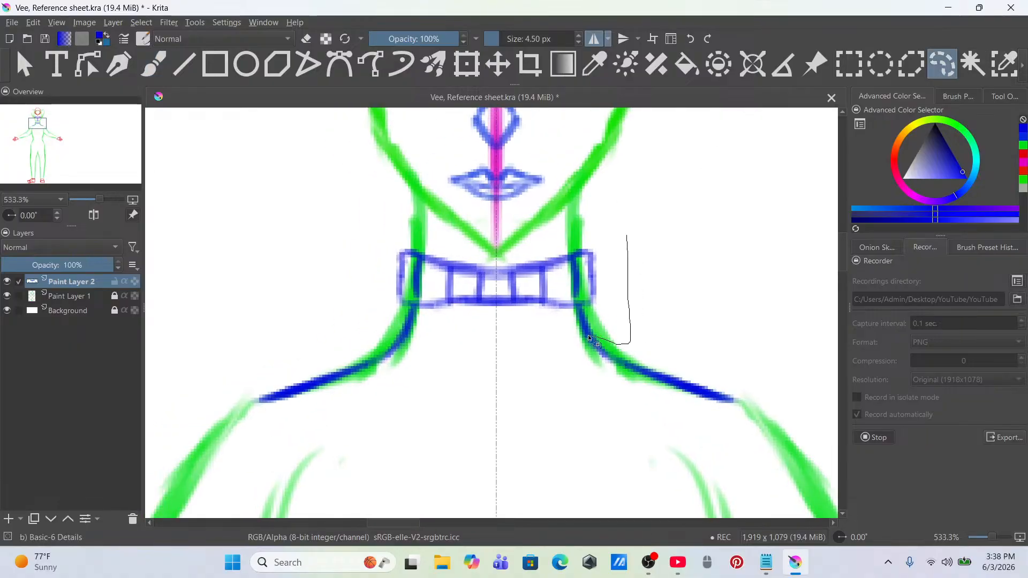
pyautogui.moveTo(366, 272); pyautogui.dragTo(626, 235)
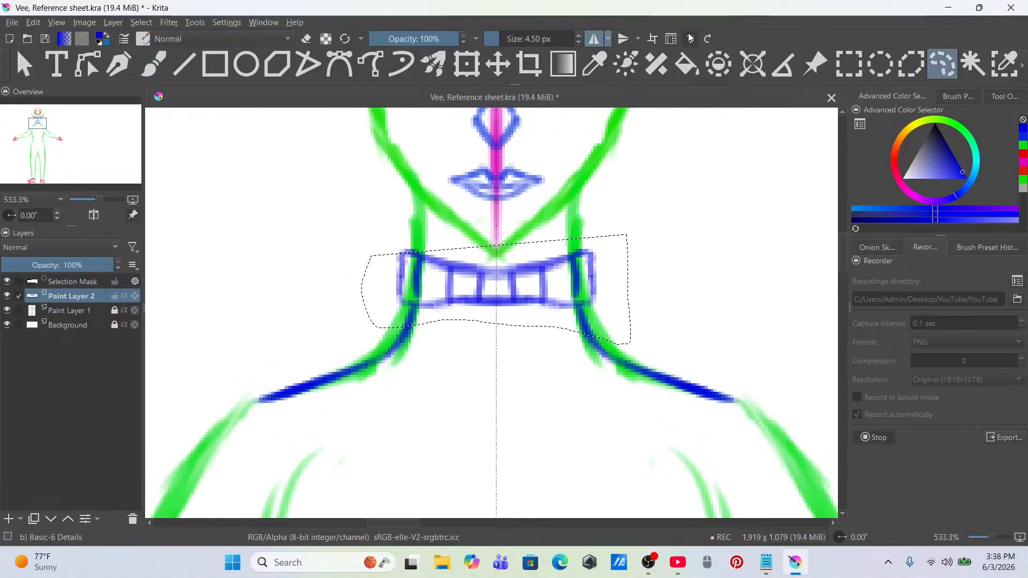
pyautogui.hotkey('ctrl', 'z')
# Step: Select the collar with a rectangular selection of about 92 x 47 px, move it slightly upward, and clear the selection
pyautogui.click(852, 66)
pyautogui.moveTo(365, 201); pyautogui.dragTo(629, 336)
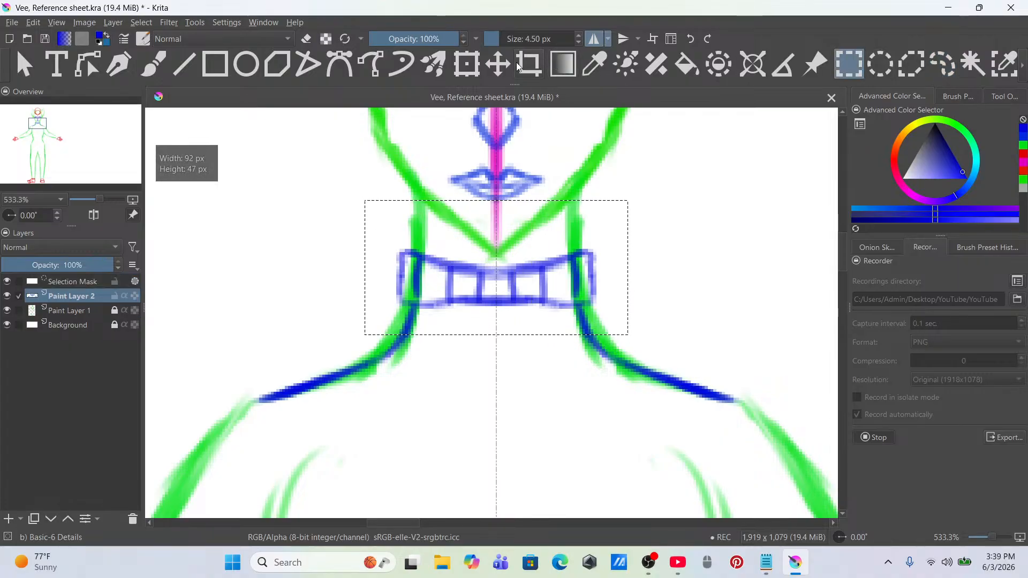
pyautogui.hotkey('ctrl', 't')
pyautogui.moveTo(563, 241)
pyautogui.mouseDown()
pyautogui.moveTo(564, 231)
pyautogui.moveTo(561, 239)
pyautogui.mouseUp()
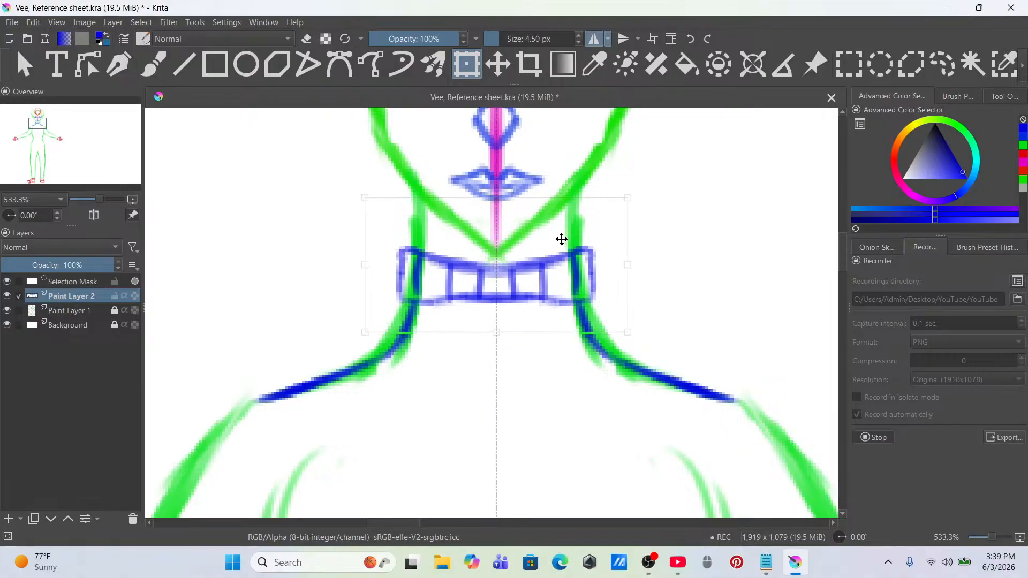
pyautogui.press('b')
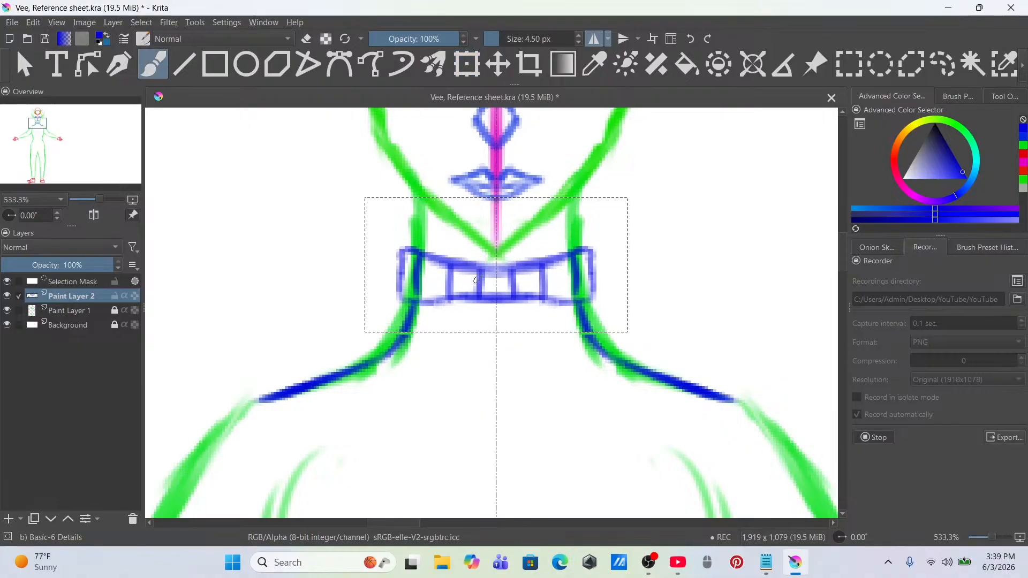
pyautogui.rightClick(533, 294)
pyautogui.click(942, 64)
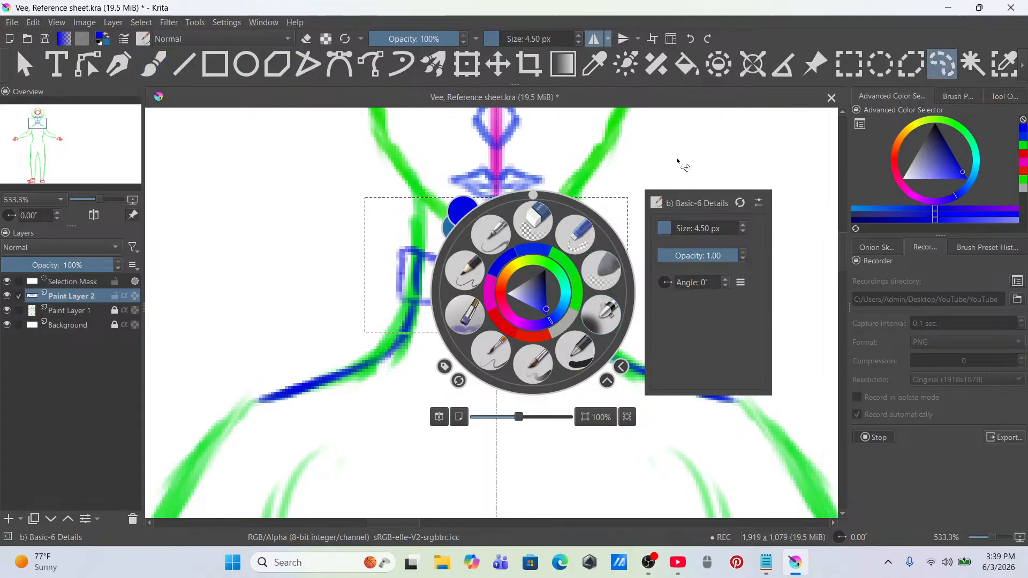
pyautogui.rightClick(616, 214)
pyautogui.click(654, 248)
# Step: Close the gaps in the blue neck lines below the collar with a mirrored brush stroke
pyautogui.scroll(1, 564, 296)
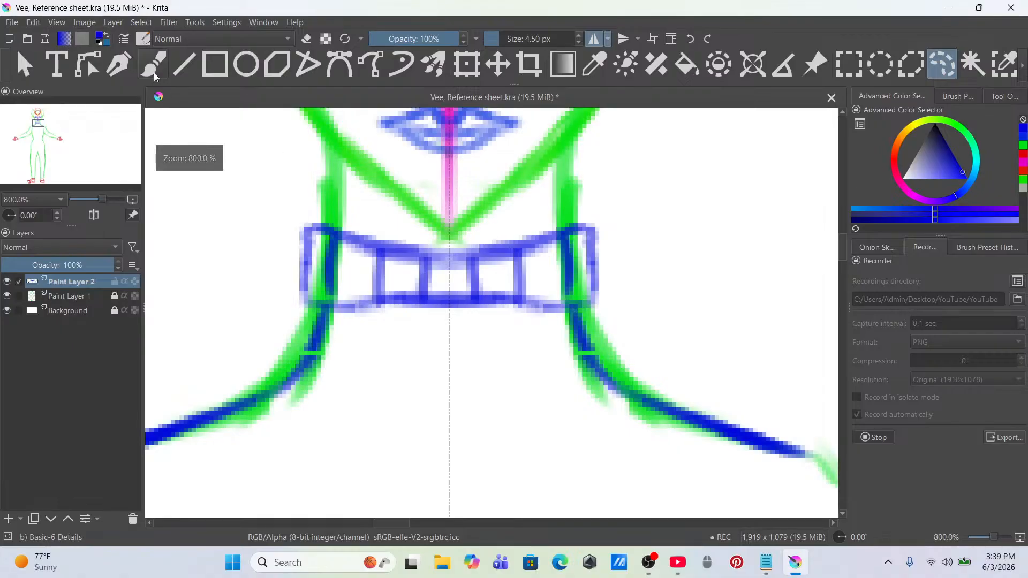
pyautogui.press('b')
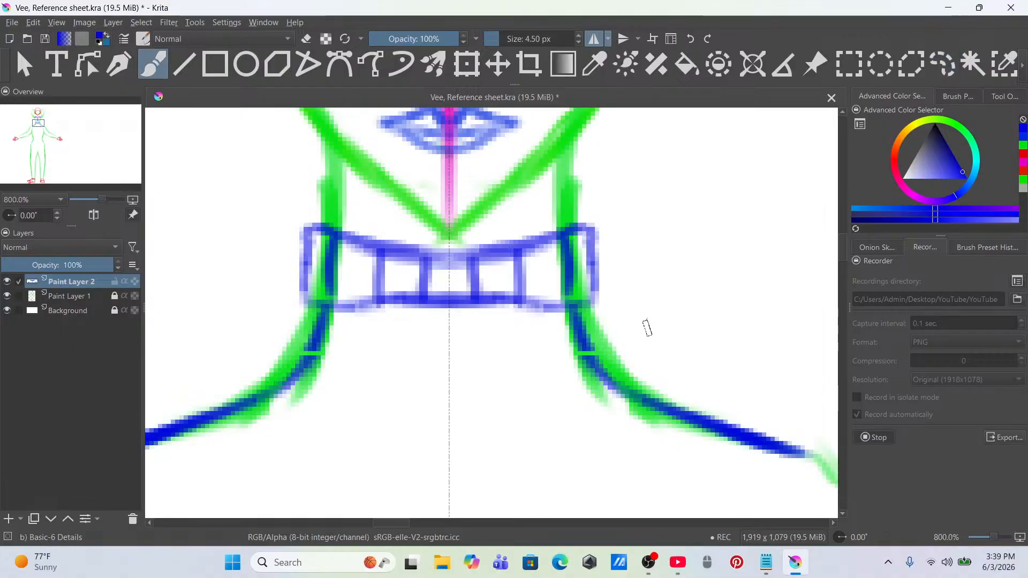
pyautogui.moveTo(590, 359); pyautogui.dragTo(643, 401)
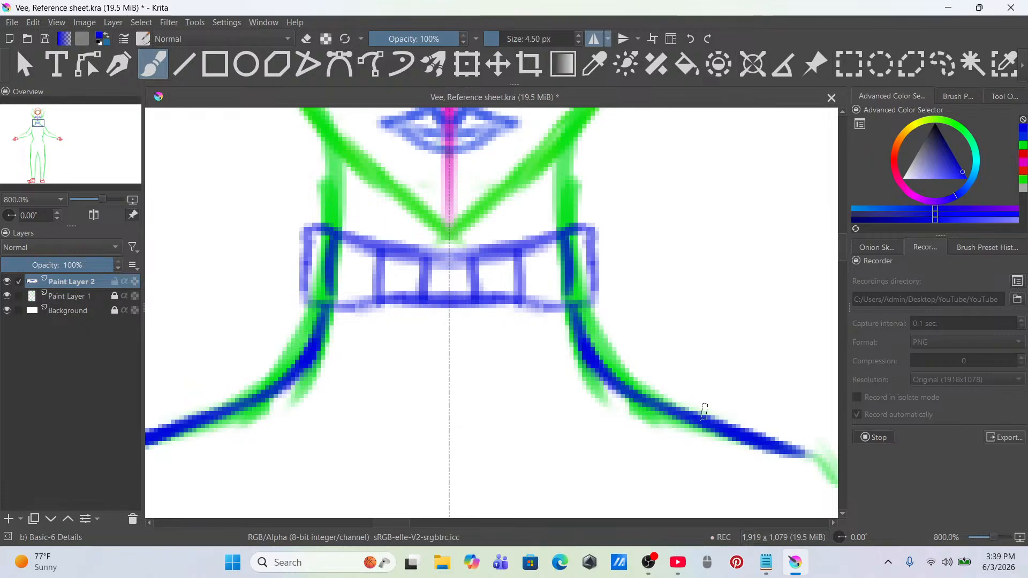
# Step: Trace the outer edge of the upper arms in blue from the shoulder points down to the elbows
pyautogui.scroll(-6, 792, 359)
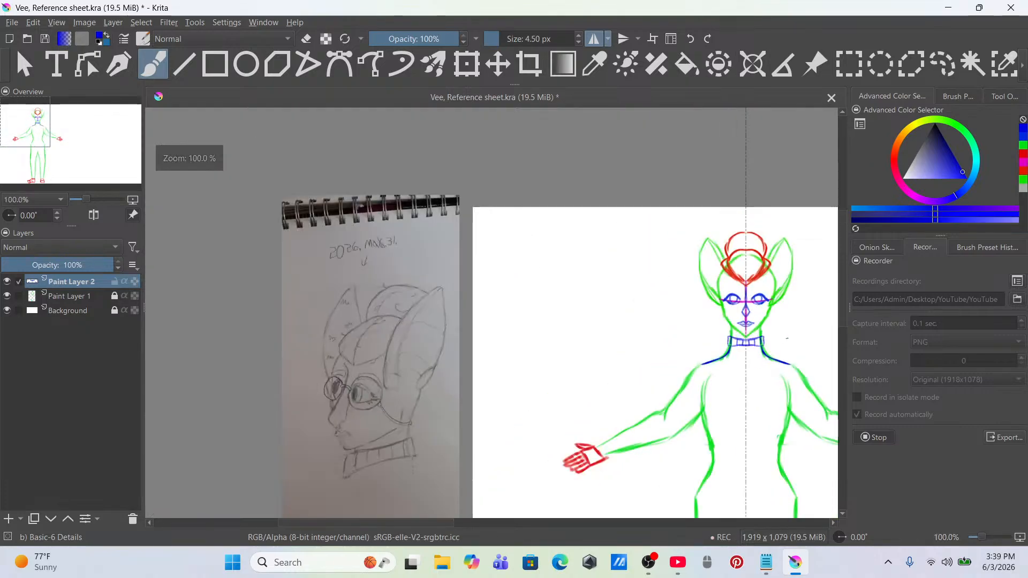
pyautogui.moveTo(788, 351); pyautogui.dragTo(611, 173)
pyautogui.scroll(2, 601, 297)
pyautogui.scroll(-1, 603, 296)
pyautogui.scroll(1, 610, 214)
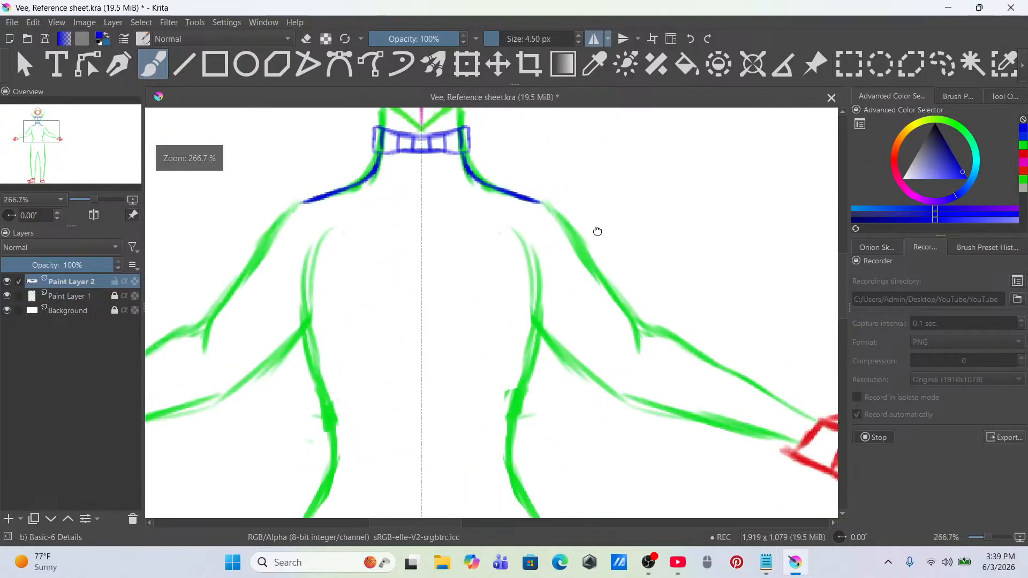
pyautogui.scroll(2, 500, 213)
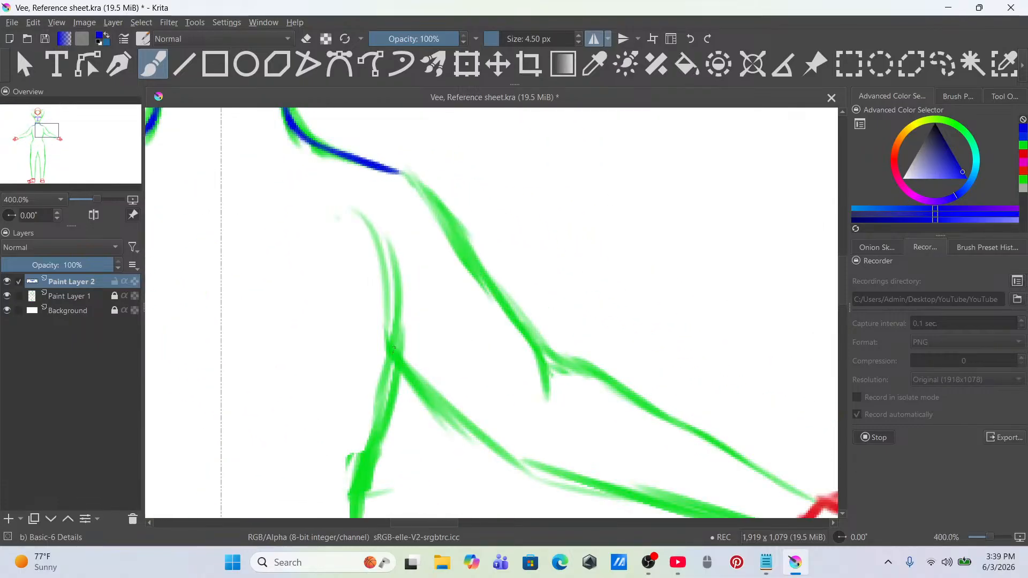
pyautogui.moveTo(399, 171)
pyautogui.mouseDown()
pyautogui.moveTo(434, 201)
pyautogui.moveTo(513, 309)
pyautogui.moveTo(537, 377)
pyautogui.mouseUp()
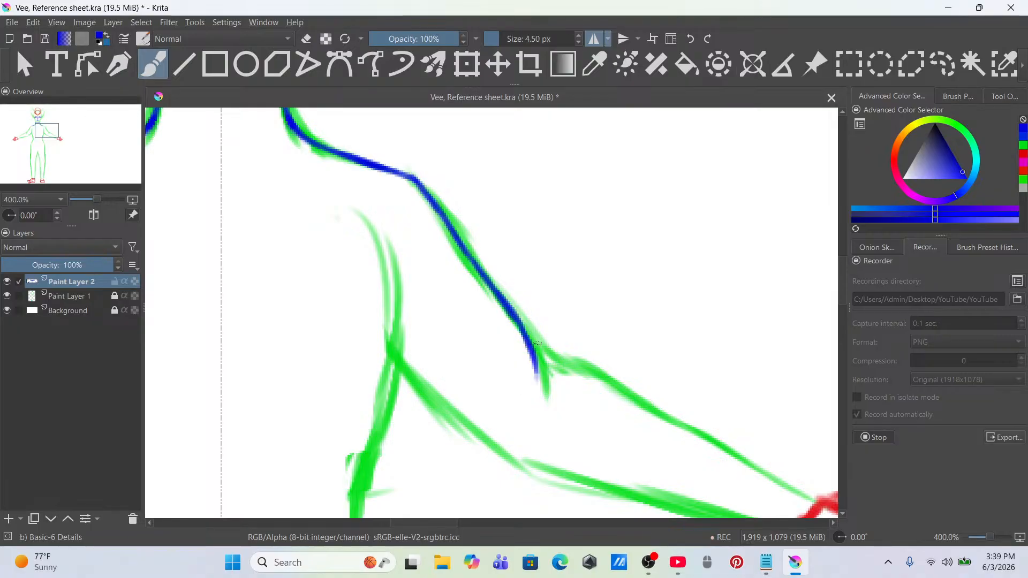
pyautogui.hotkey('ctrl', 'z')
pyautogui.hotkey('ctrl', 'z')
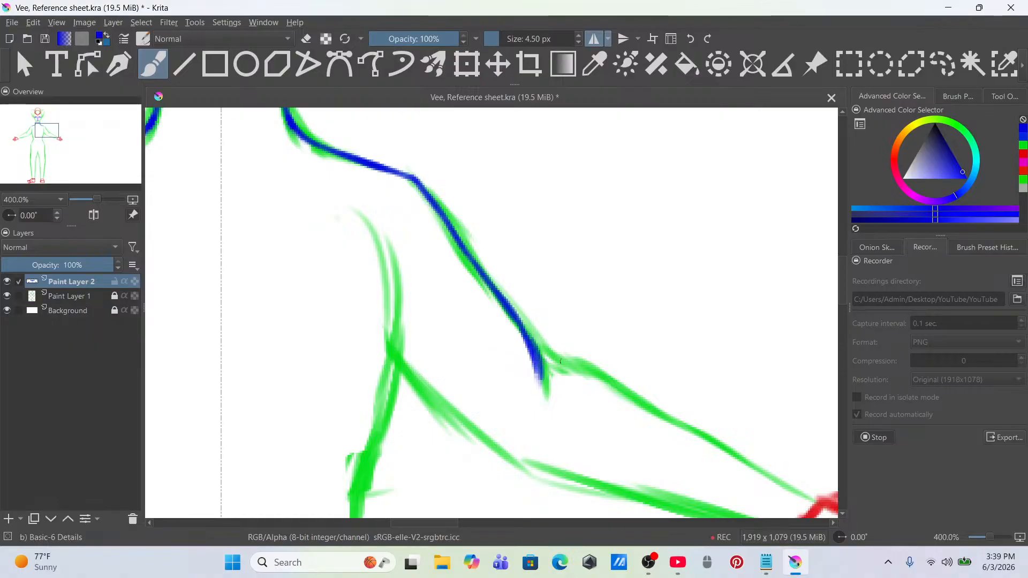
# Step: Trace the upper edge of the forearms in blue from the elbow to about halfway toward the wrist
pyautogui.moveTo(543, 357); pyautogui.dragTo(611, 385)
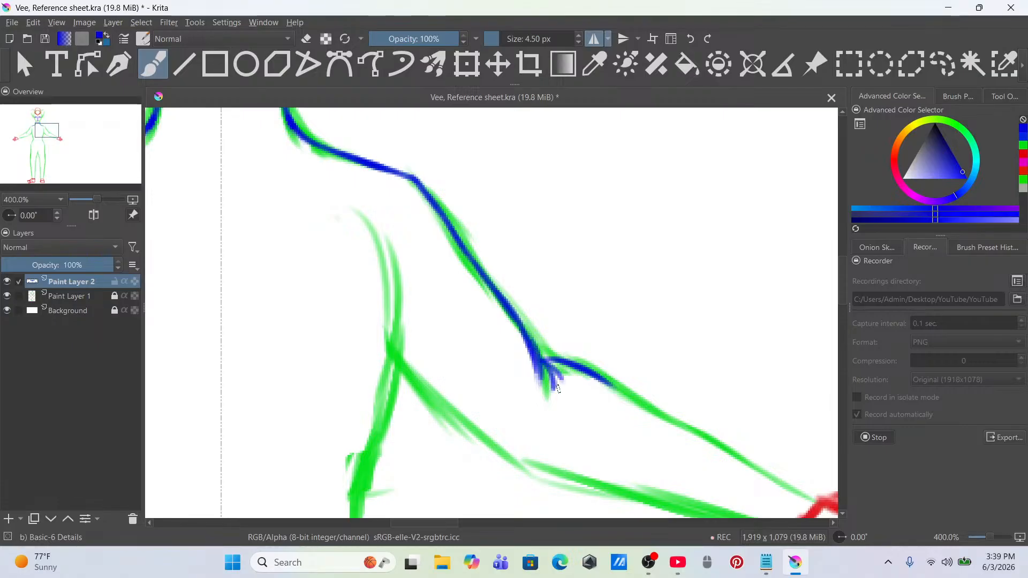
pyautogui.hotkey('ctrl', 'z')
pyautogui.hotkey('ctrl', 'z')
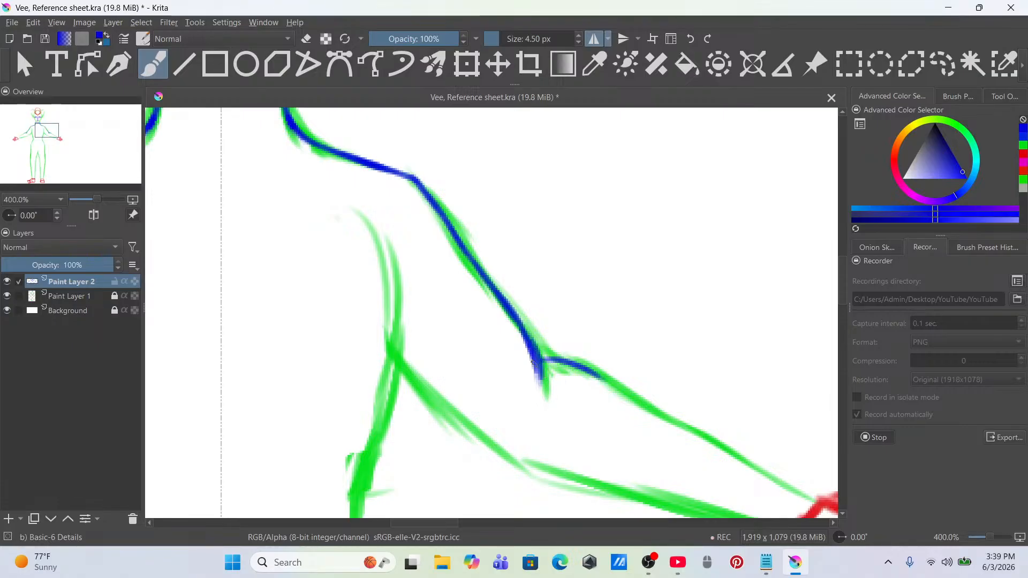
pyautogui.moveTo(569, 370)
pyautogui.mouseDown()
pyautogui.moveTo(538, 350)
pyautogui.moveTo(536, 387)
pyautogui.moveTo(548, 376)
pyautogui.moveTo(579, 379)
pyautogui.moveTo(569, 367)
pyautogui.moveTo(686, 431)
pyautogui.mouseUp()
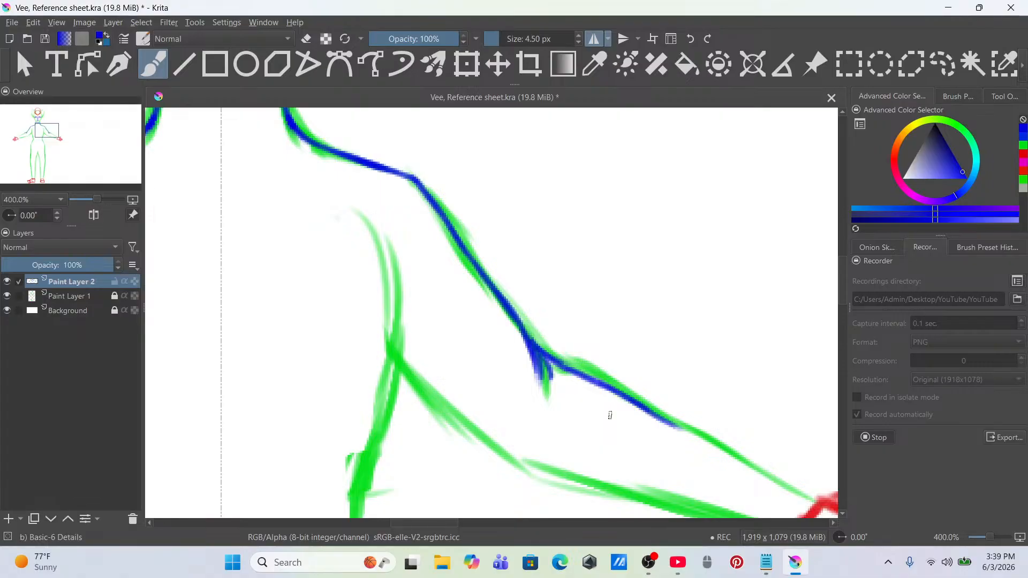
# Step: Sketch a mirrored blue cuff with short rib lines across the forearm, a little short of the wrist
pyautogui.scroll(-5, 616, 376)
pyautogui.moveTo(634, 375); pyautogui.dragTo(581, 267)
pyautogui.scroll(6, 588, 299)
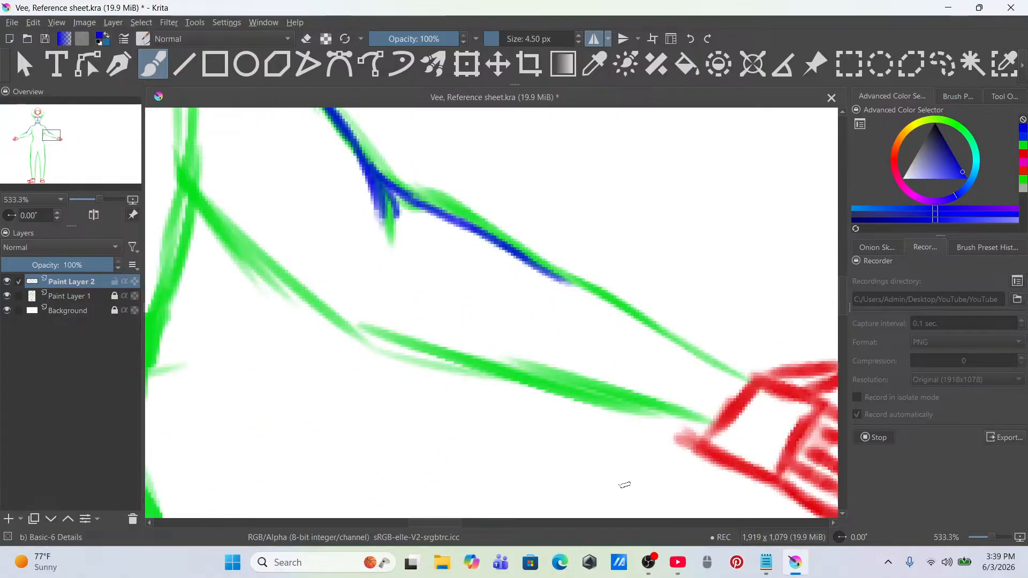
pyautogui.scroll(-6, 624, 484)
pyautogui.scroll(6, 666, 322)
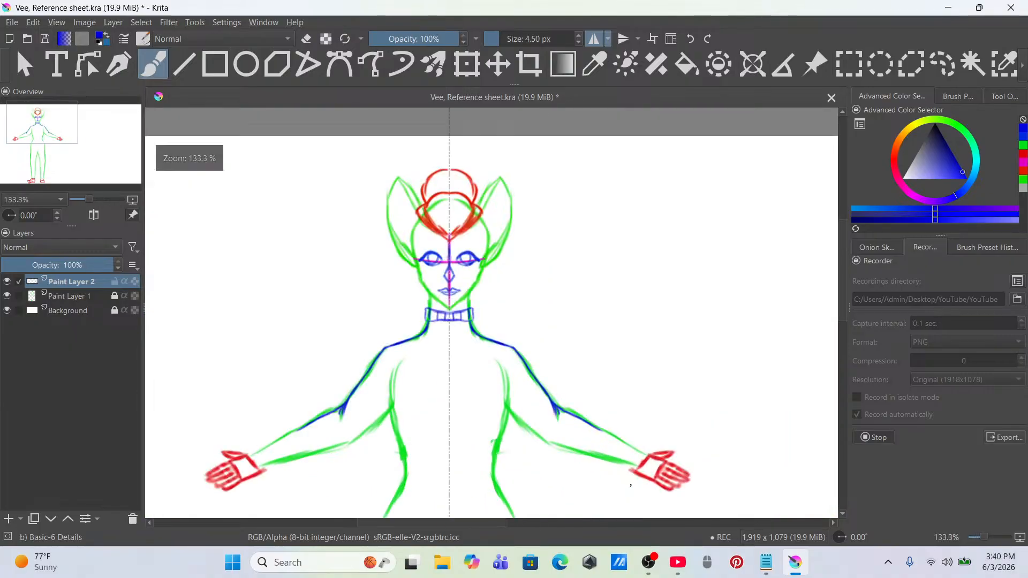
pyautogui.moveTo(641, 268)
pyautogui.mouseDown()
pyautogui.moveTo(608, 342)
pyautogui.moveTo(575, 366)
pyautogui.mouseUp()
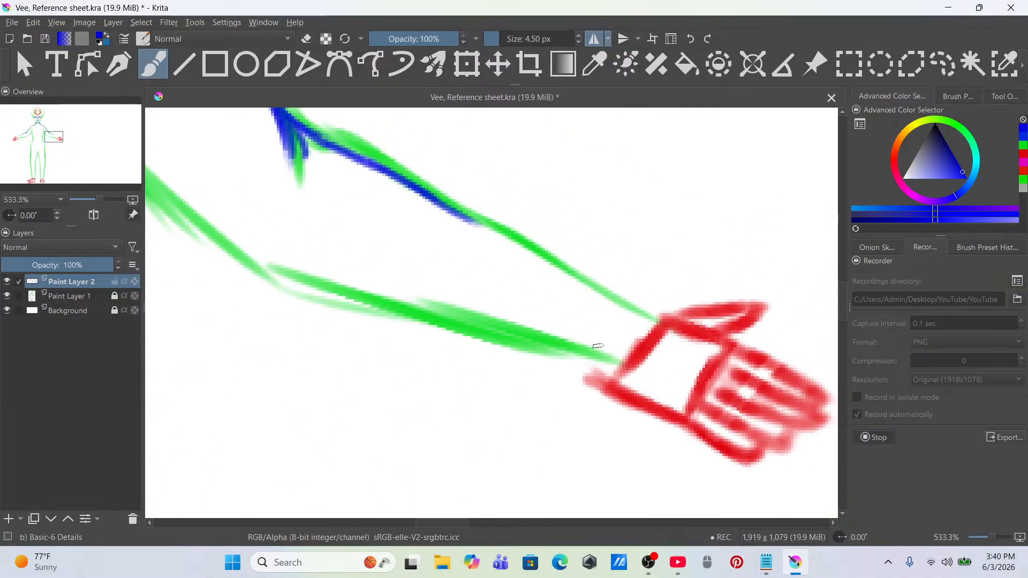
pyautogui.moveTo(551, 243)
pyautogui.mouseDown()
pyautogui.moveTo(600, 279)
pyautogui.moveTo(595, 265)
pyautogui.moveTo(561, 321)
pyautogui.mouseUp()
pyautogui.moveTo(581, 279); pyautogui.dragTo(529, 363)
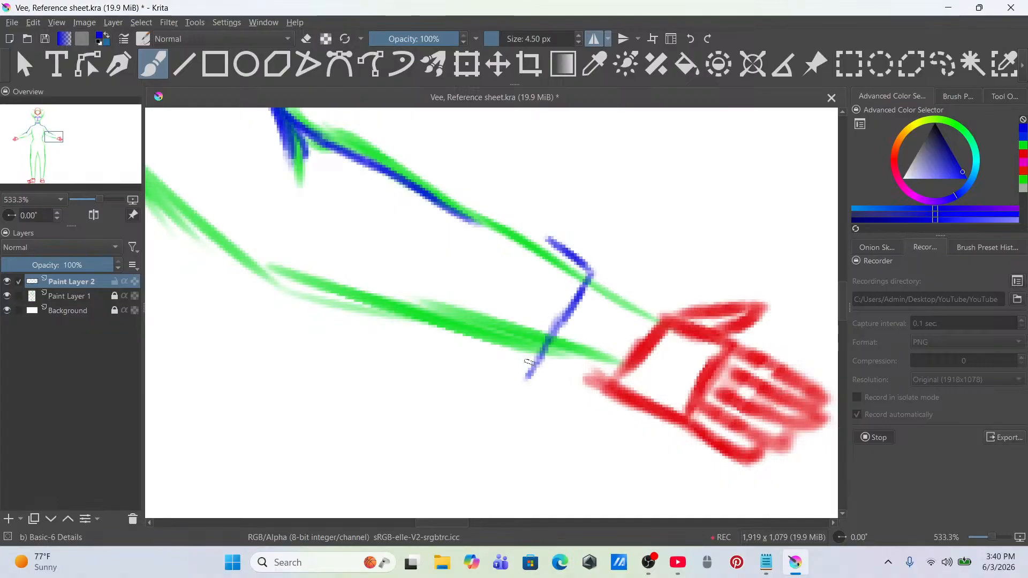
pyautogui.hotkey('ctrl', 'z')
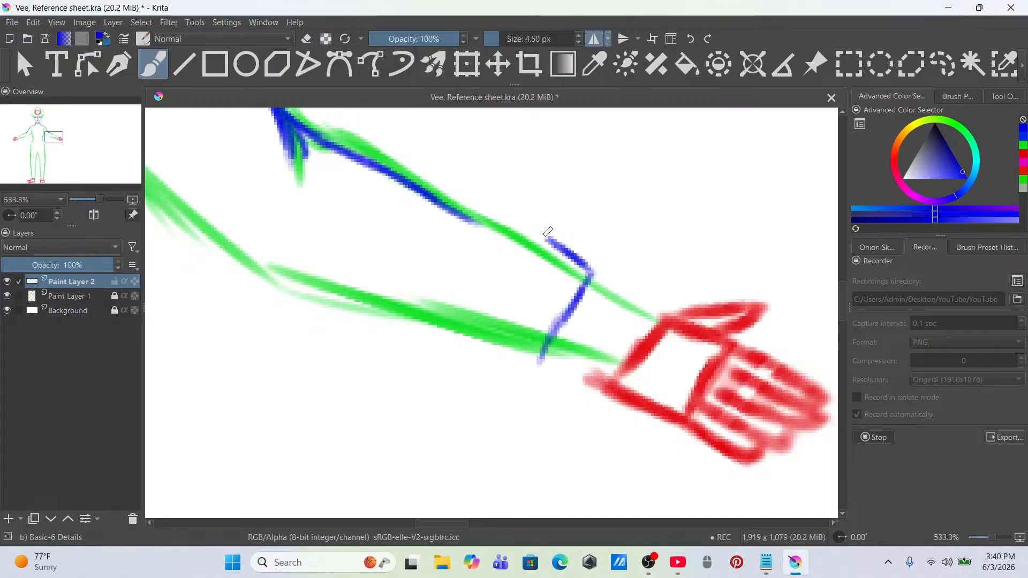
pyautogui.moveTo(550, 239); pyautogui.dragTo(523, 310)
pyautogui.moveTo(500, 354); pyautogui.dragTo(532, 362)
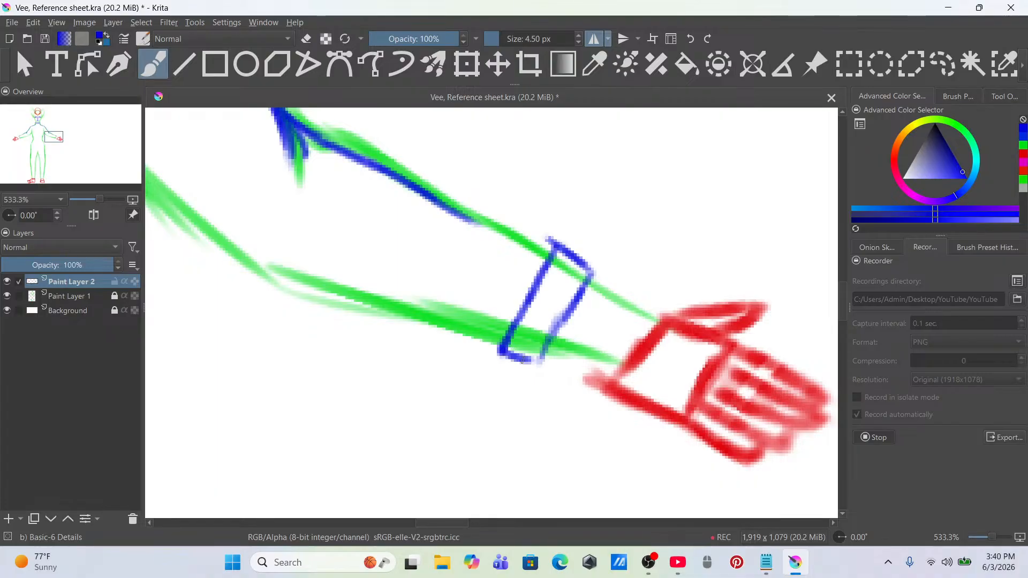
pyautogui.moveTo(522, 320); pyautogui.dragTo(546, 324)
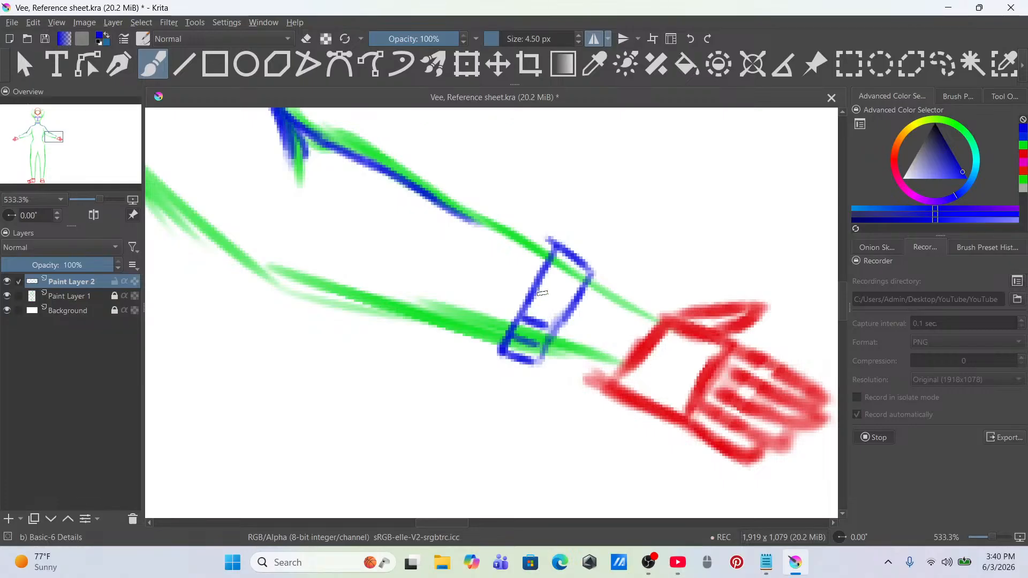
# Step: Select the sketched cuff with rectangular and freehand selections and try to move it toward the hand with the Transform tool
pyautogui.click(855, 62)
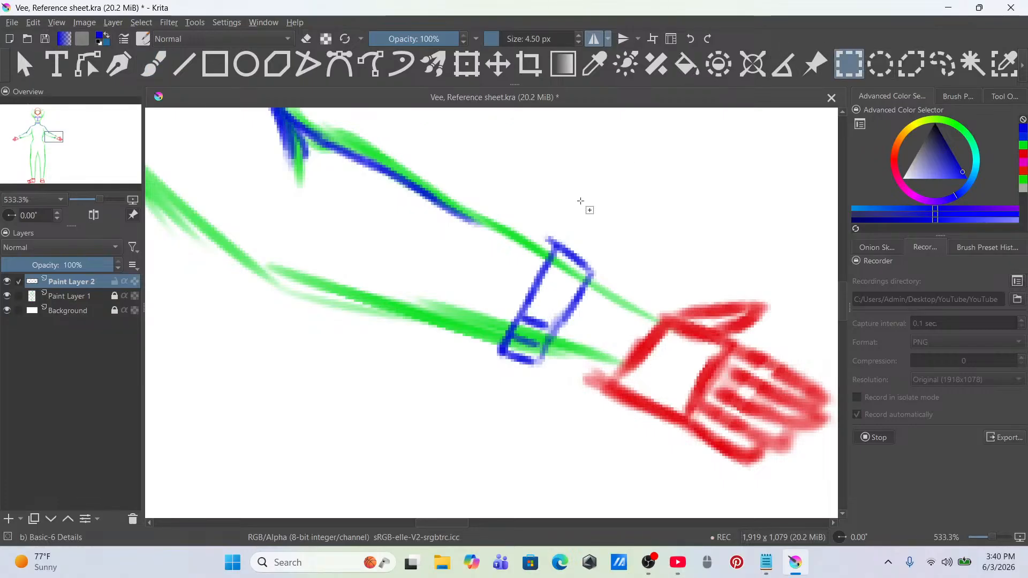
pyautogui.moveTo(534, 187)
pyautogui.mouseDown()
pyautogui.moveTo(578, 323)
pyautogui.moveTo(605, 325)
pyautogui.mouseUp()
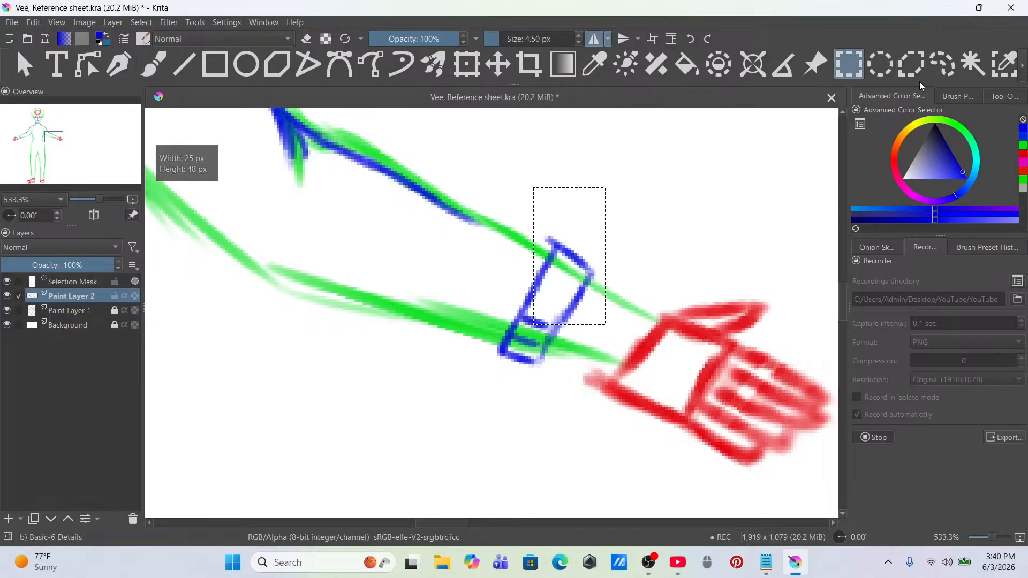
pyautogui.click(941, 63)
pyautogui.moveTo(568, 210)
pyautogui.mouseDown()
pyautogui.moveTo(573, 279)
pyautogui.moveTo(575, 252)
pyautogui.mouseUp()
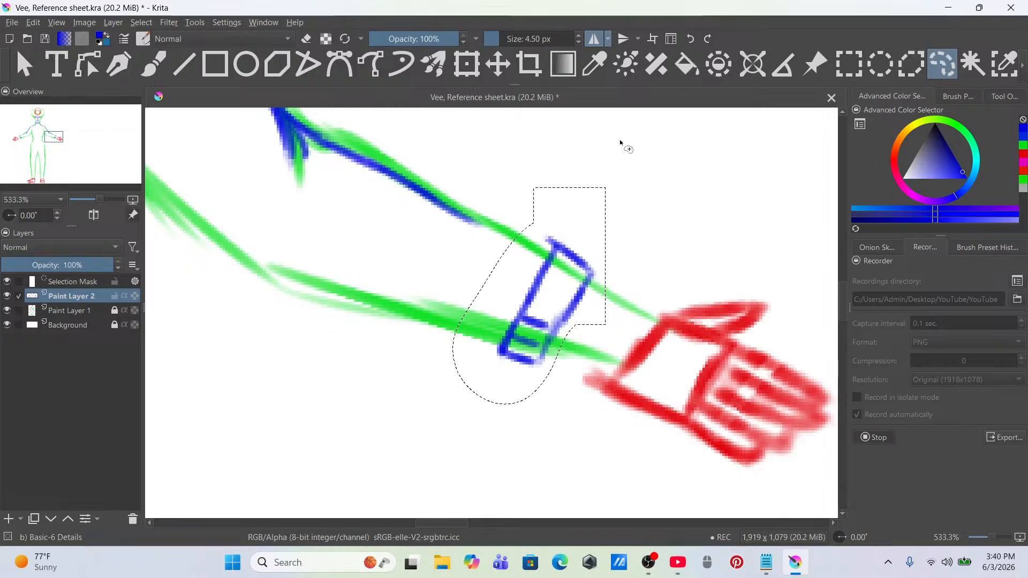
pyautogui.click(466, 63)
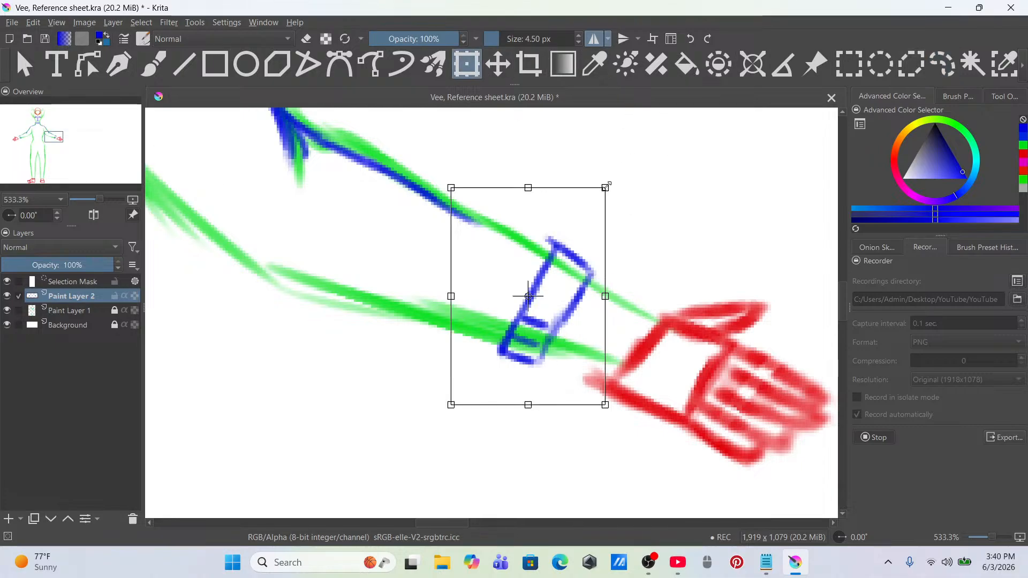
pyautogui.moveTo(580, 259); pyautogui.dragTo(612, 265)
# Step: Undo the cuff's transform, its selections and all of the cuff's brush strokes
pyautogui.hotkey('ctrl', 'z')
pyautogui.hotkey('ctrl', 'z')
pyautogui.hotkey('ctrl', 'z')
pyautogui.hotkey('ctrl', 'z')
pyautogui.hotkey('ctrl', 'z')
pyautogui.hotkey('ctrl', 'z')
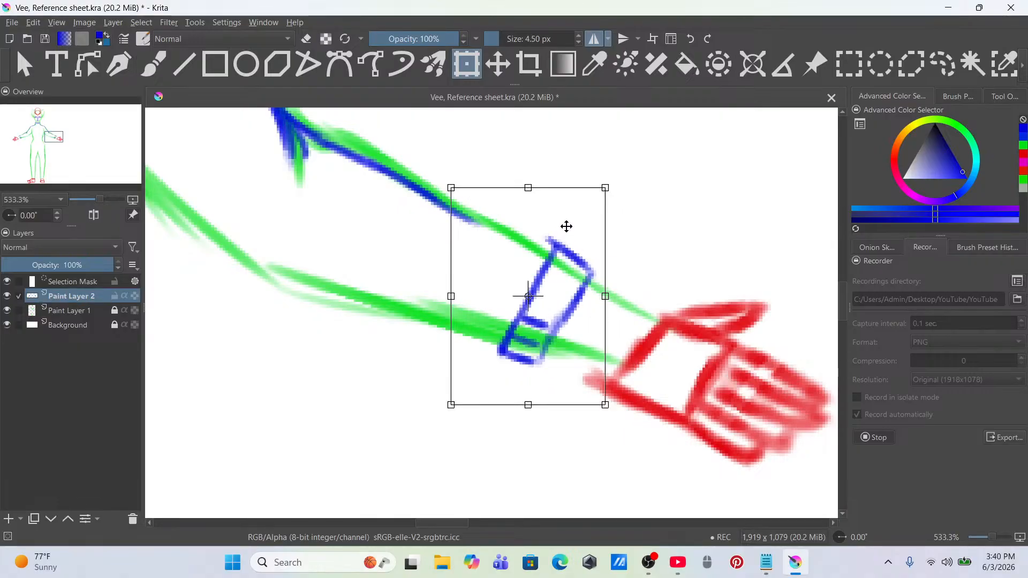
pyautogui.hotkey('ctrl', 'z')
pyautogui.hotkey('ctrl', 'z')
pyautogui.hotkey('ctrl', 'z')
pyautogui.hotkey('ctrl', 'z')
pyautogui.hotkey('ctrl', 'z')
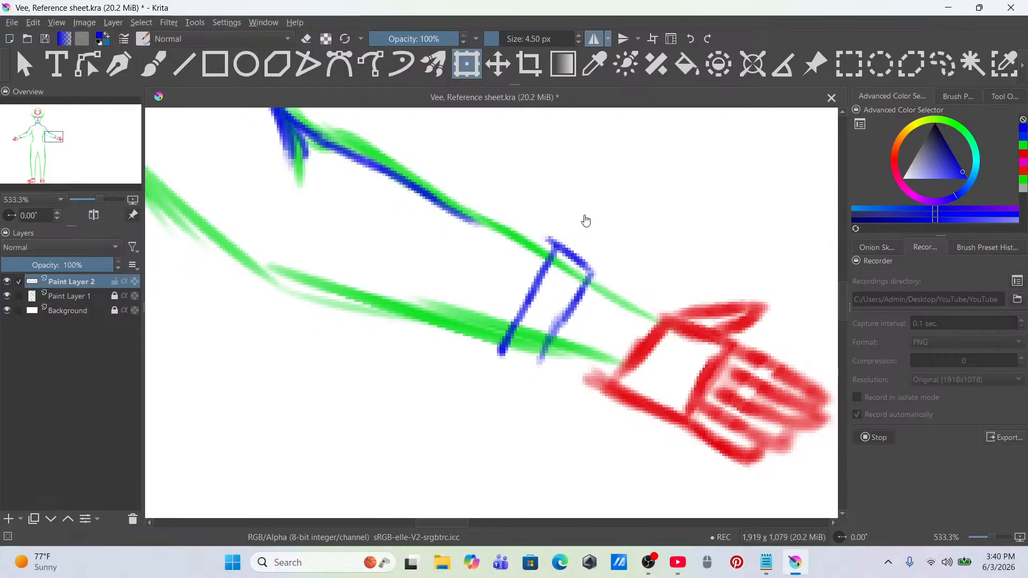
pyautogui.hotkey('ctrl', 'z')
pyautogui.hotkey('ctrl', 'z')
pyautogui.hotkey('ctrl', 'z')
pyautogui.hotkey('ctrl', 'z')
pyautogui.hotkey('ctrl', 'z')
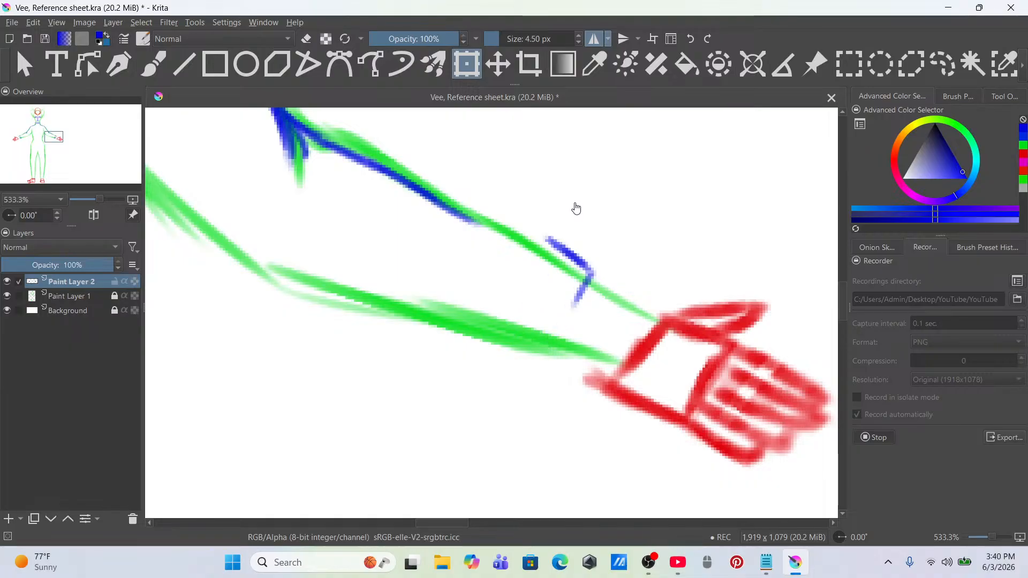
# Step: Extend the blue upper forearm line toward the wrist with the brush and draw a closed cuff band just before the hand
pyautogui.click(959, 96)
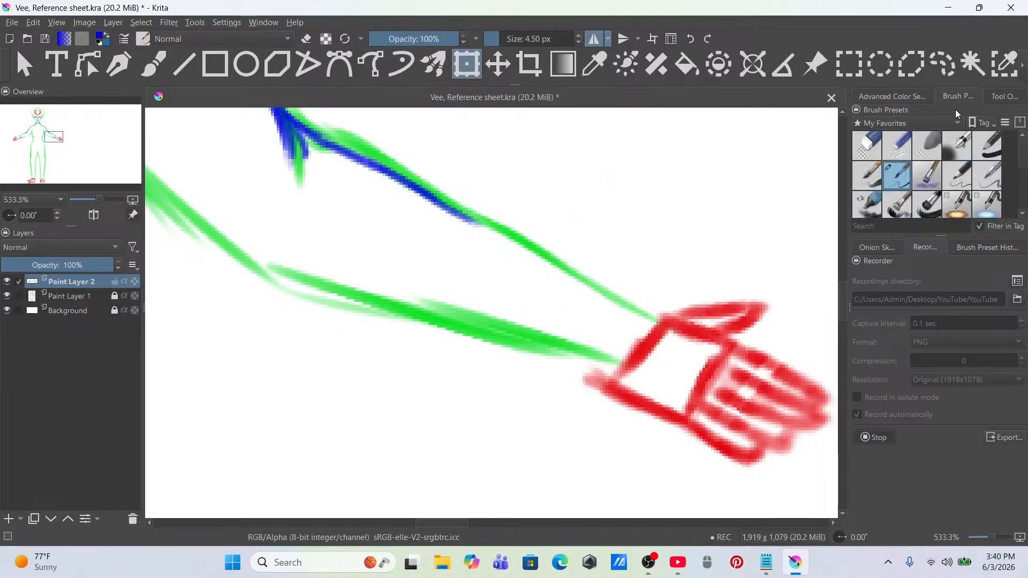
pyautogui.click(159, 55)
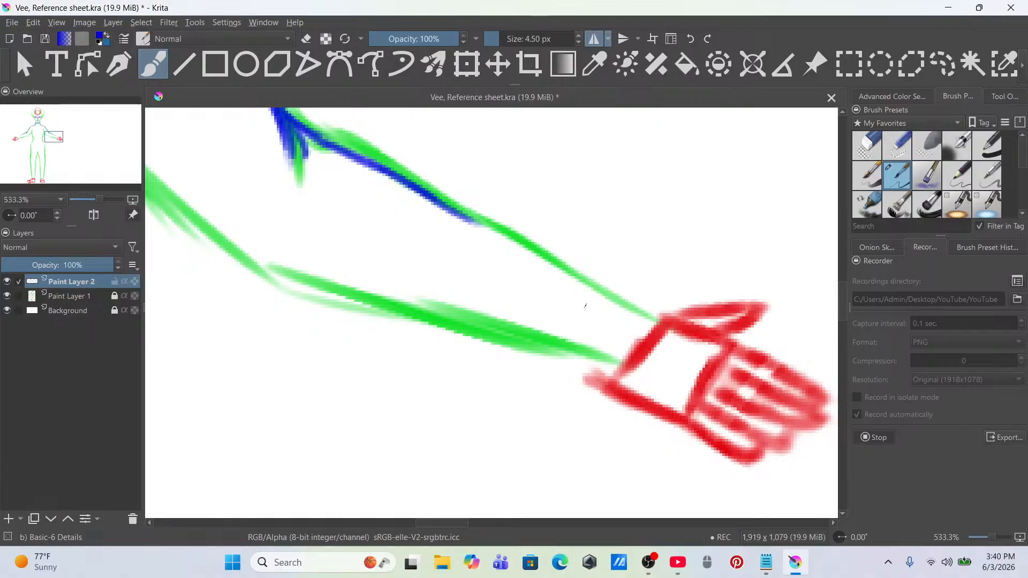
pyautogui.moveTo(473, 224)
pyautogui.mouseDown()
pyautogui.moveTo(579, 285)
pyautogui.moveTo(575, 272)
pyautogui.moveTo(595, 284)
pyautogui.moveTo(586, 280)
pyautogui.moveTo(601, 274)
pyautogui.moveTo(621, 292)
pyautogui.moveTo(599, 277)
pyautogui.moveTo(577, 294)
pyautogui.moveTo(571, 358)
pyautogui.moveTo(607, 322)
pyautogui.moveTo(566, 372)
pyautogui.moveTo(624, 292)
pyautogui.mouseUp()
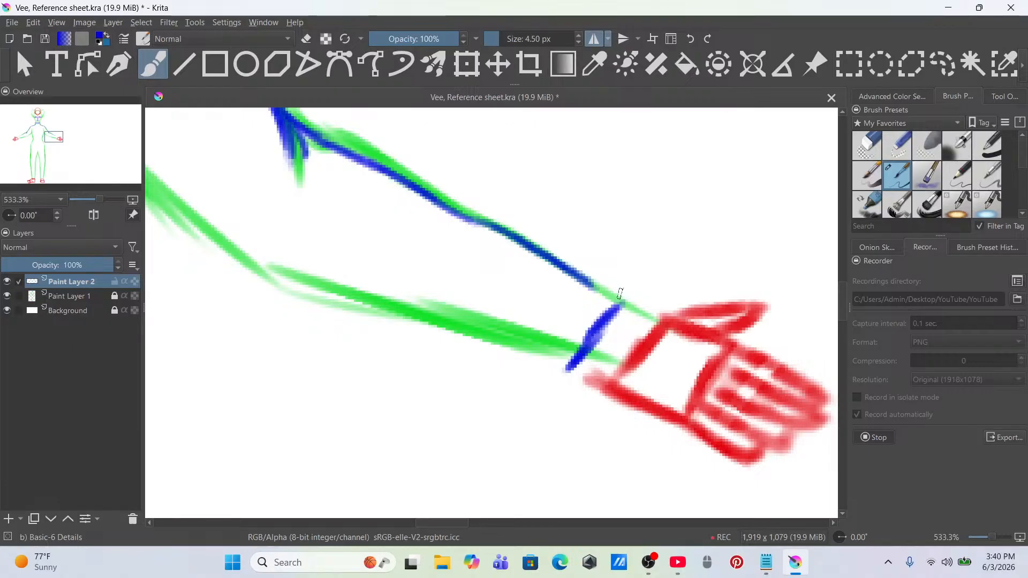
pyautogui.moveTo(597, 330)
pyautogui.mouseDown()
pyautogui.moveTo(641, 289)
pyautogui.moveTo(570, 315)
pyautogui.moveTo(536, 363)
pyautogui.moveTo(566, 368)
pyautogui.mouseUp()
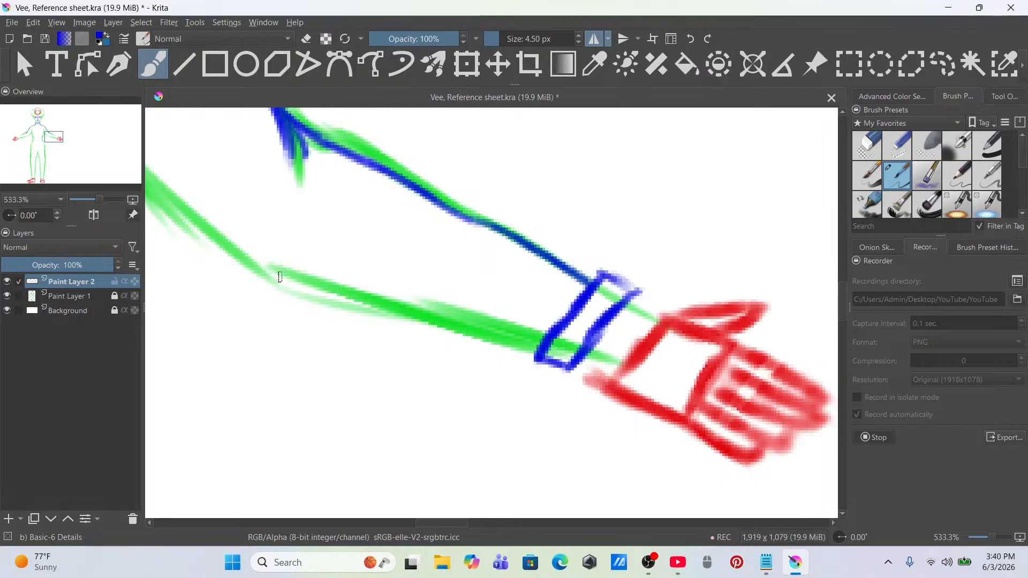
pyautogui.moveTo(195, 213); pyautogui.dragTo(266, 281)
pyautogui.moveTo(218, 234)
pyautogui.mouseDown()
pyautogui.moveTo(271, 282)
pyautogui.moveTo(372, 295)
pyautogui.mouseUp()
pyautogui.moveTo(273, 283); pyautogui.dragTo(527, 341)
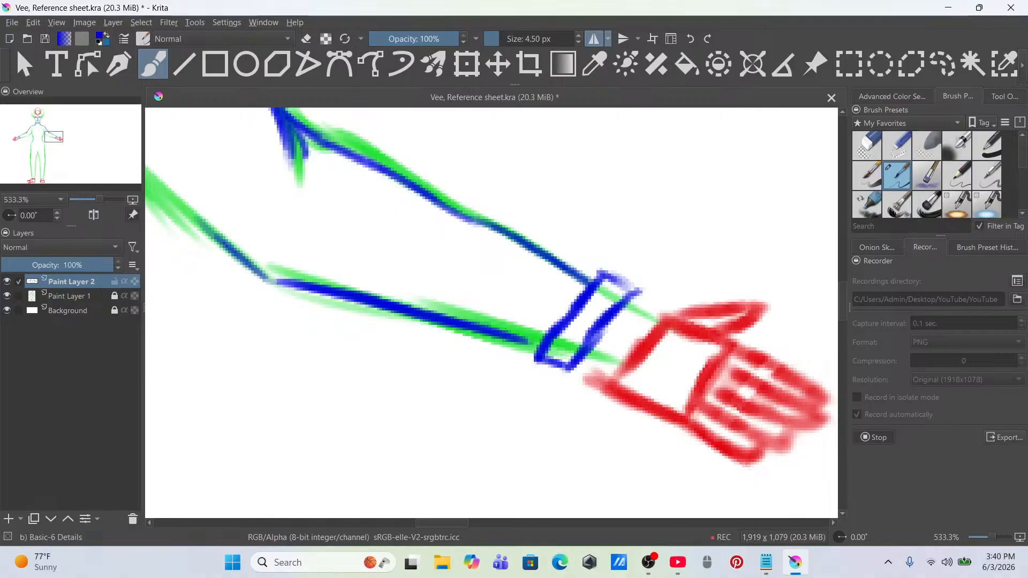
pyautogui.hotkey('ctrl', 'z')
pyautogui.hotkey('ctrl', 'z')
pyautogui.hotkey('ctrl', 'z')
# Step: Trace the lower edge of the forearms in blue from the bend of the arm to the cuff
pyautogui.moveTo(263, 277)
pyautogui.mouseDown()
pyautogui.moveTo(354, 291)
pyautogui.moveTo(329, 290)
pyautogui.moveTo(529, 334)
pyautogui.mouseUp()
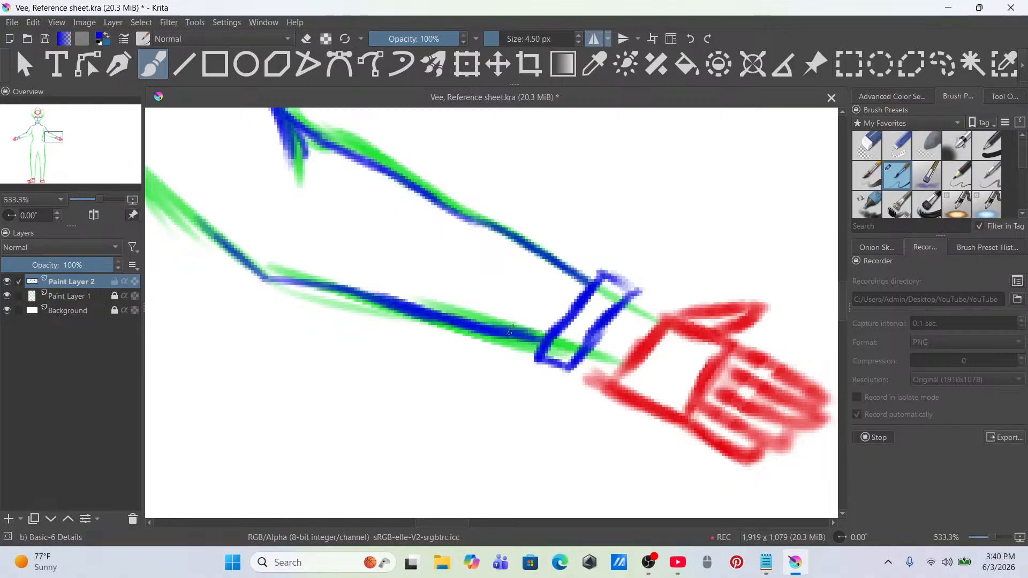
pyautogui.hotkey('ctrl', 'z')
pyautogui.hotkey('ctrl', 'z')
pyautogui.hotkey('ctrl', 'z')
pyautogui.hotkey('ctrl', 'z')
pyautogui.hotkey('ctrl', 'z')
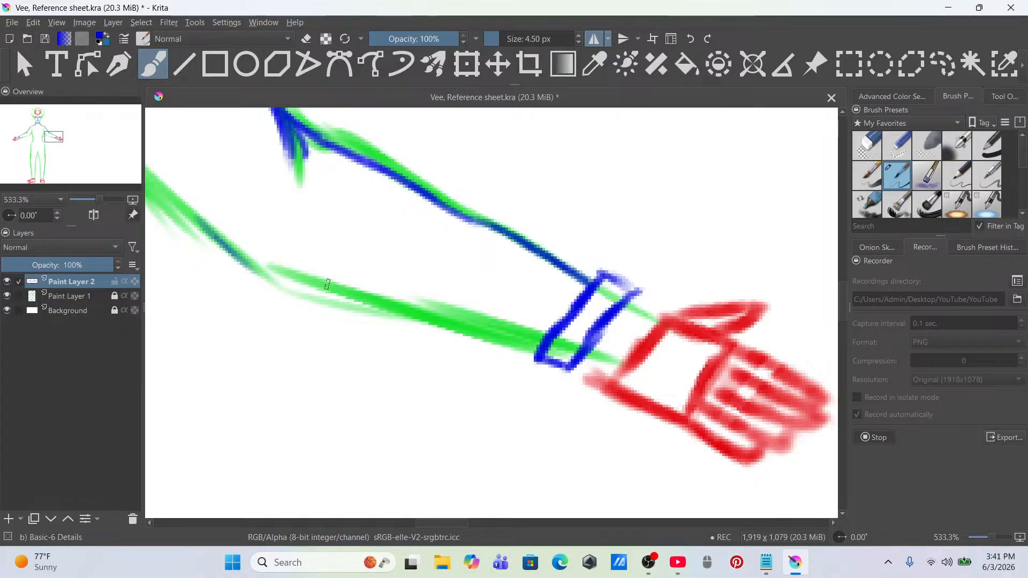
pyautogui.moveTo(299, 272); pyautogui.dragTo(546, 335)
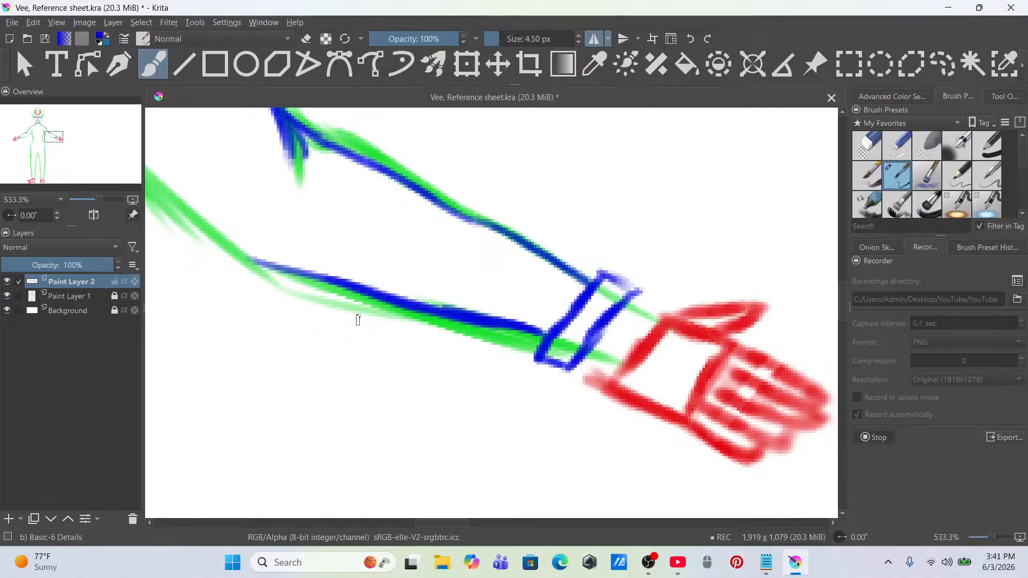
# Step: Draw a mirrored blue waistband across the hips, with slightly dipping lower and upper edges and rounded ends
pyautogui.scroll(-5, 348, 307)
pyautogui.moveTo(290, 275); pyautogui.dragTo(423, 286)
pyautogui.scroll(3, 423, 286)
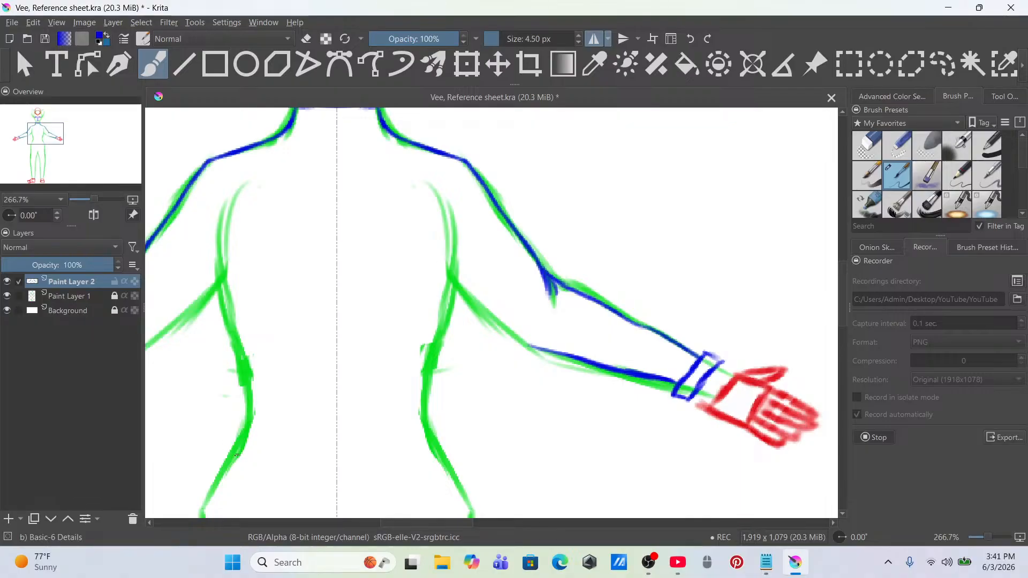
pyautogui.moveTo(208, 460); pyautogui.dragTo(268, 466)
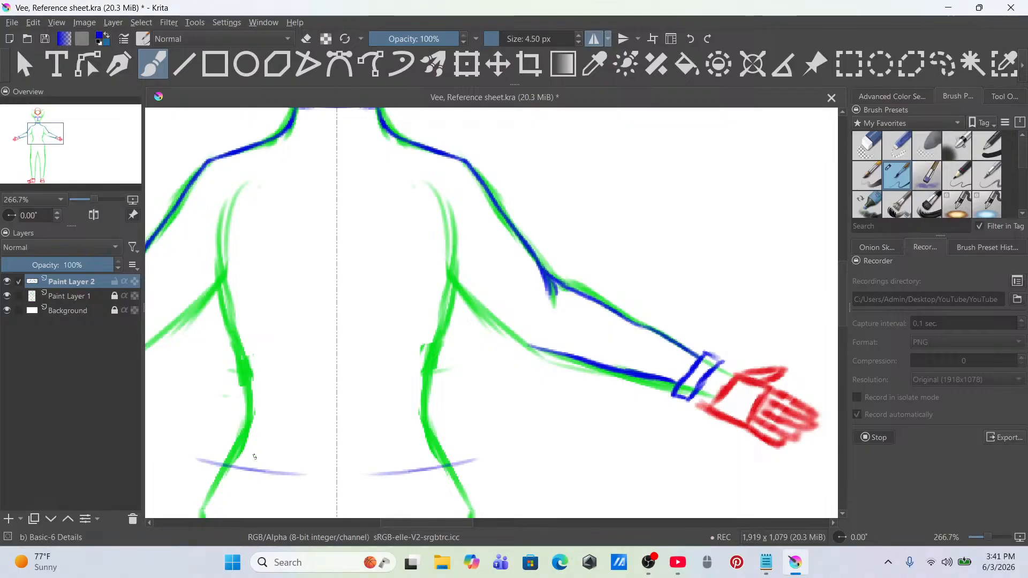
pyautogui.hotkey('ctrl', 'z')
pyautogui.moveTo(207, 459); pyautogui.dragTo(286, 473)
pyautogui.hotkey('ctrl', 'z')
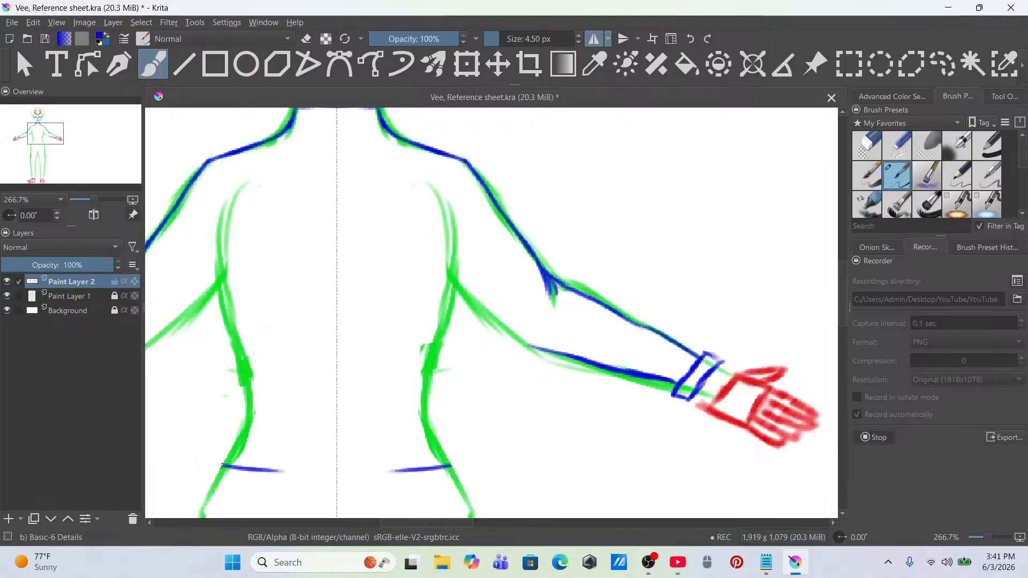
pyautogui.moveTo(219, 465); pyautogui.dragTo(337, 479)
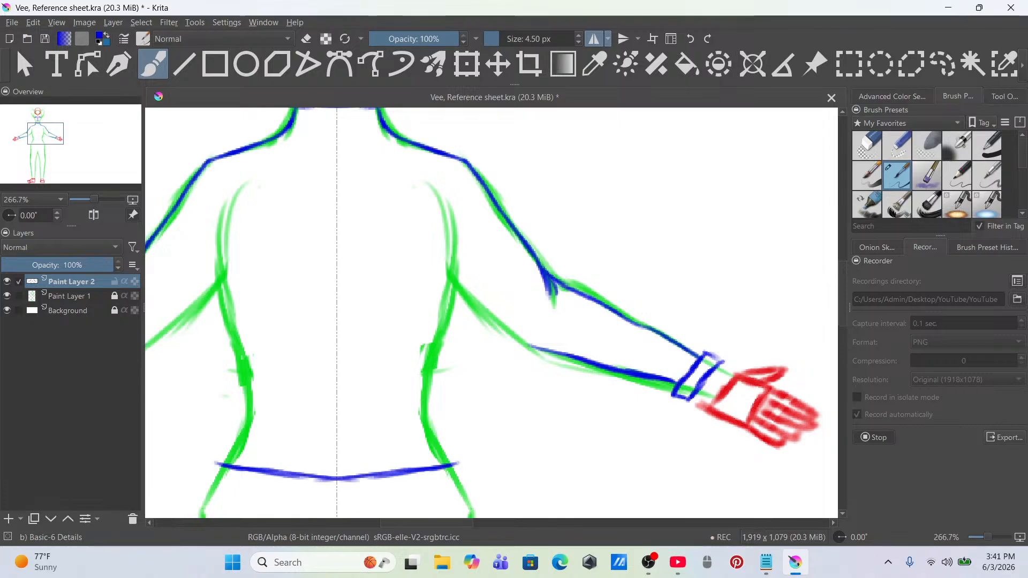
pyautogui.moveTo(216, 465)
pyautogui.mouseDown()
pyautogui.moveTo(241, 433)
pyautogui.moveTo(226, 438)
pyautogui.moveTo(337, 446)
pyautogui.mouseUp()
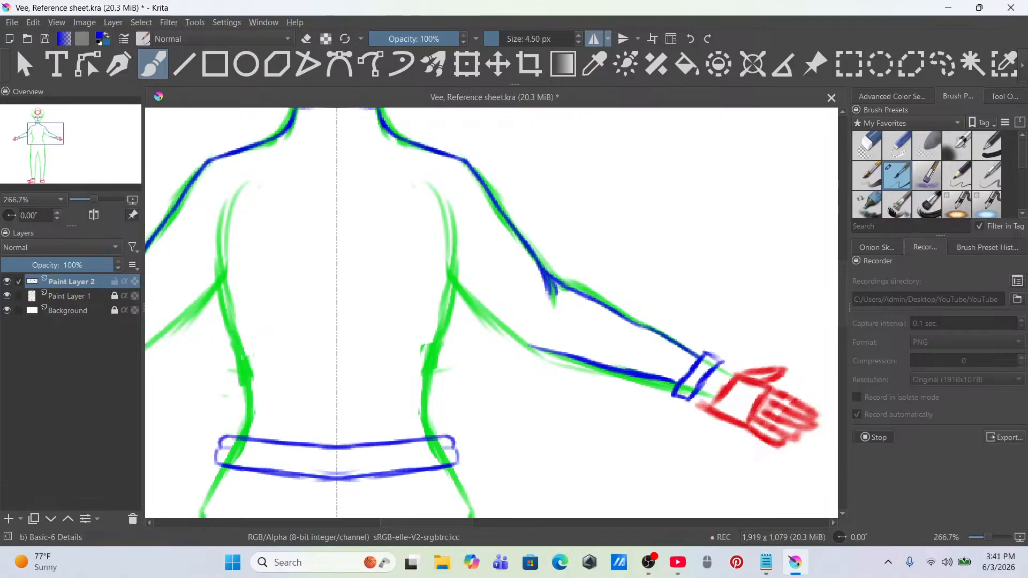
# Step: Trace the torso sides in blue down to the waistband and the underside of the upper arms from the armpits to the forearm lines
pyautogui.moveTo(425, 183)
pyautogui.mouseDown()
pyautogui.moveTo(453, 221)
pyautogui.moveTo(446, 206)
pyautogui.moveTo(451, 279)
pyautogui.moveTo(453, 268)
pyautogui.moveTo(425, 375)
pyautogui.moveTo(428, 420)
pyautogui.mouseUp()
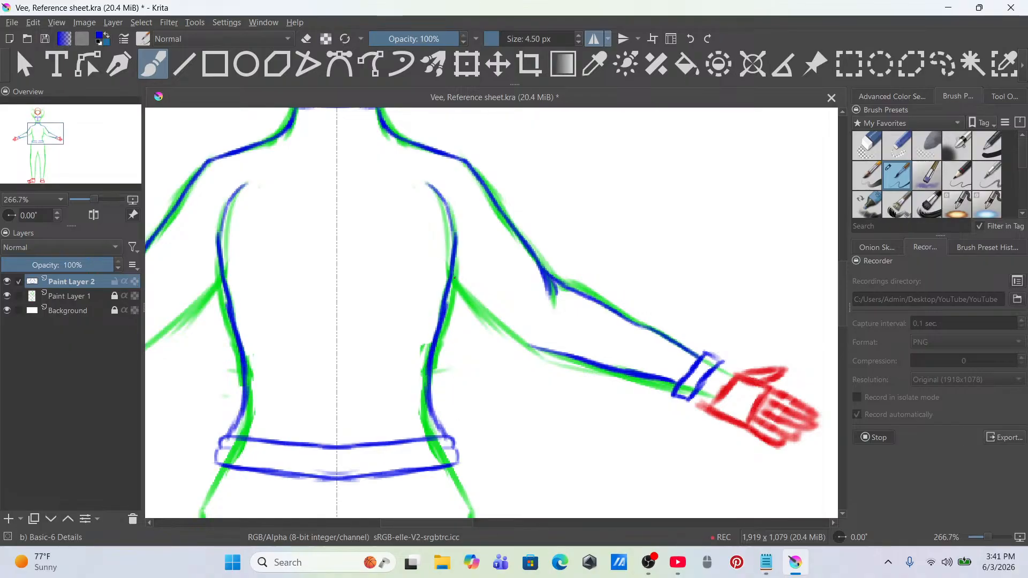
pyautogui.moveTo(454, 277); pyautogui.dragTo(531, 347)
pyautogui.hotkey('ctrl', 'z')
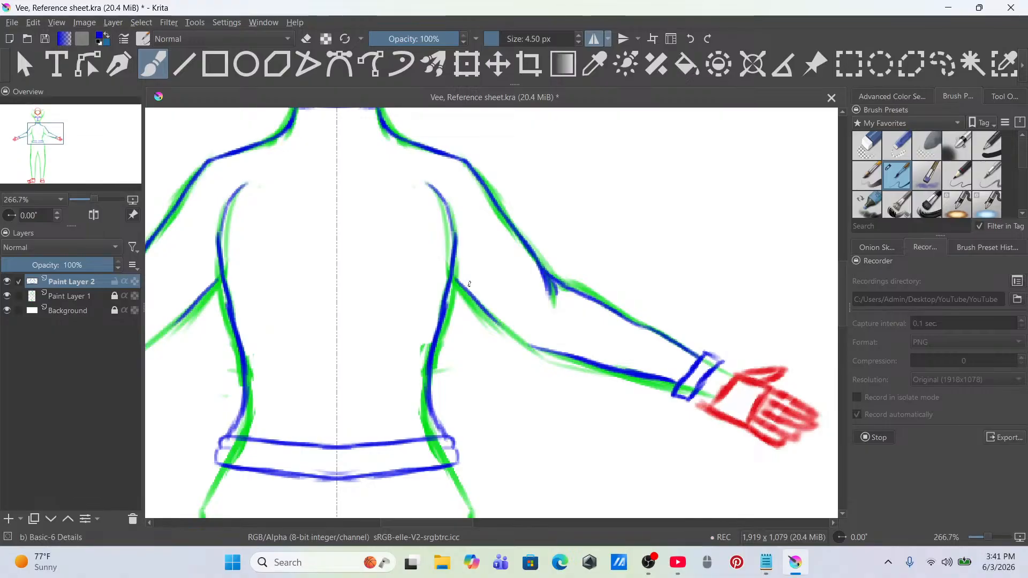
pyautogui.moveTo(481, 307)
pyautogui.mouseDown()
pyautogui.moveTo(523, 348)
pyautogui.moveTo(567, 354)
pyautogui.mouseUp()
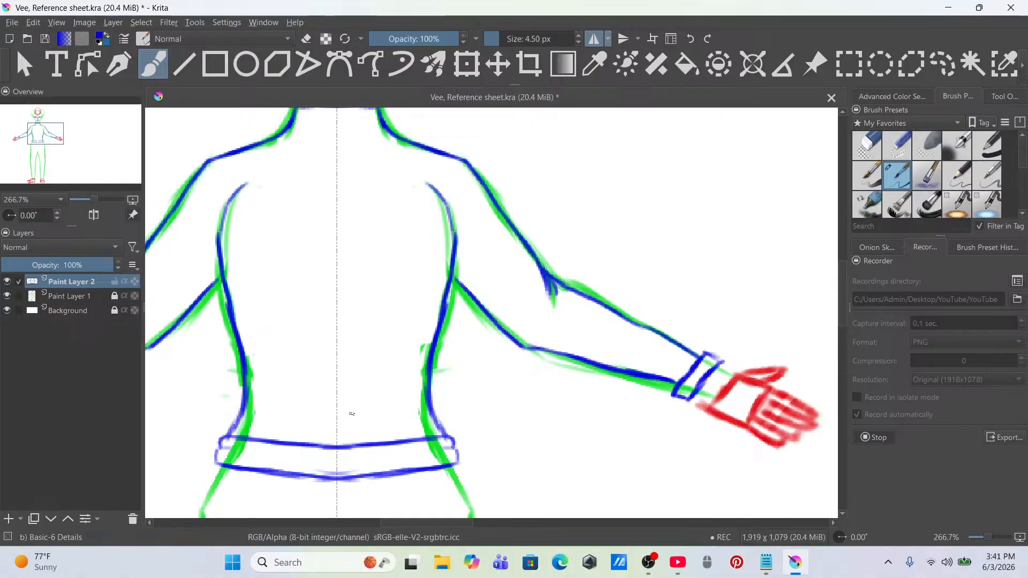
pyautogui.scroll(-4, 352, 414)
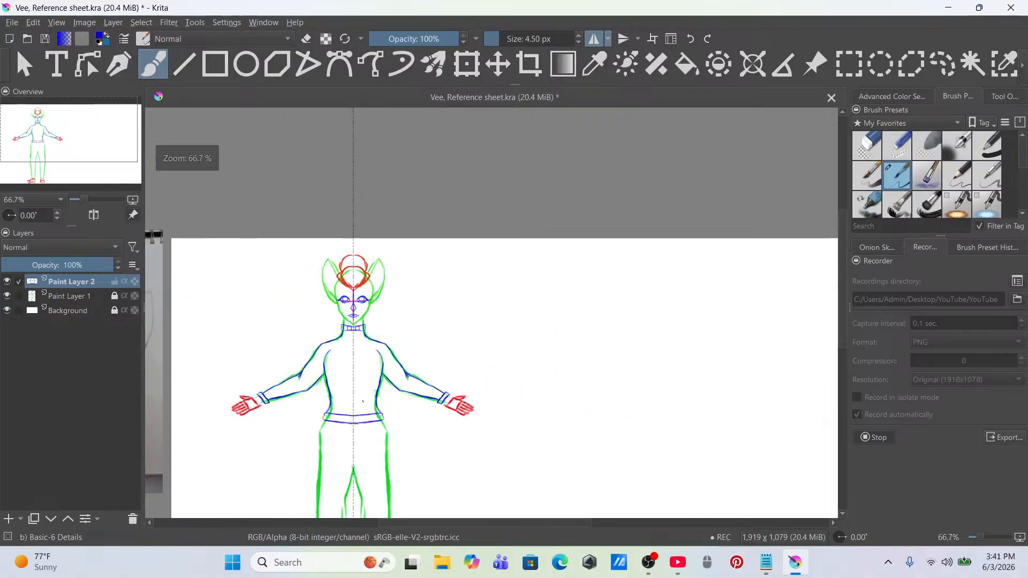
pyautogui.moveTo(353, 413); pyautogui.dragTo(521, 297)
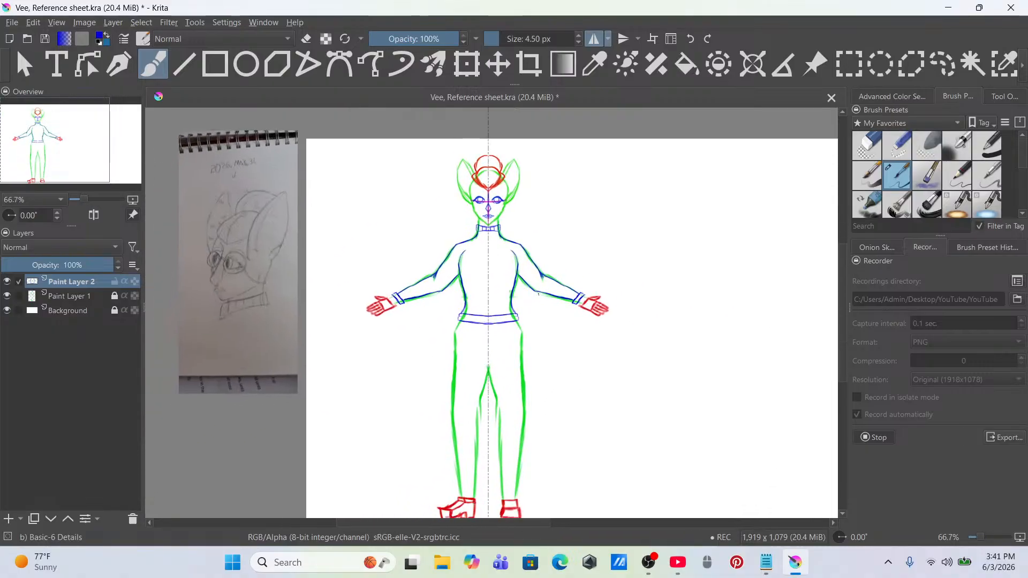
# Step: Examine the front-view figure, checking the hips and legs, the full body, and the head and collar up close
pyautogui.scroll(4, 596, 296)
pyautogui.scroll(-4, 592, 308)
pyautogui.moveTo(577, 334); pyautogui.dragTo(598, 290)
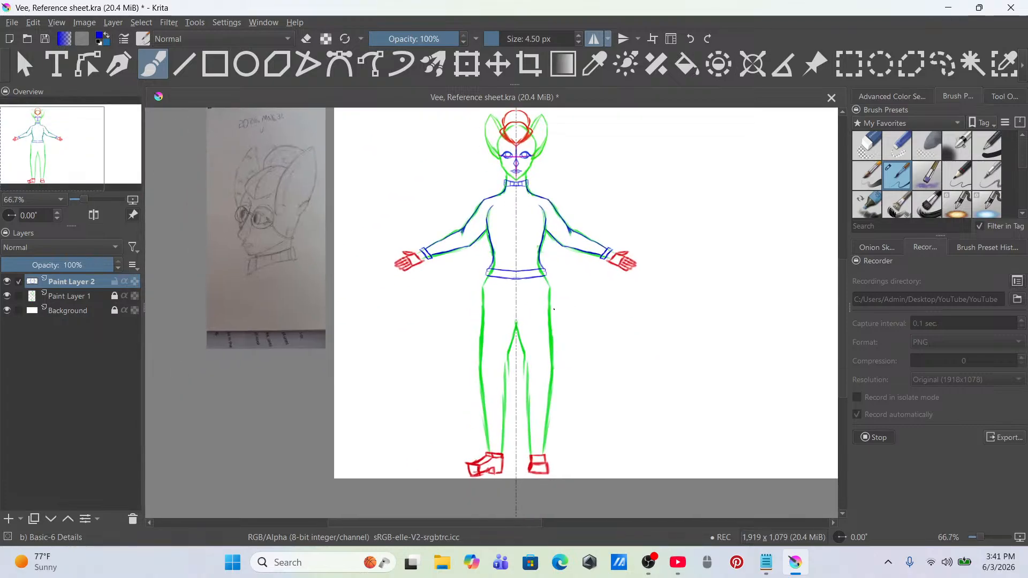
pyautogui.scroll(2, 527, 314)
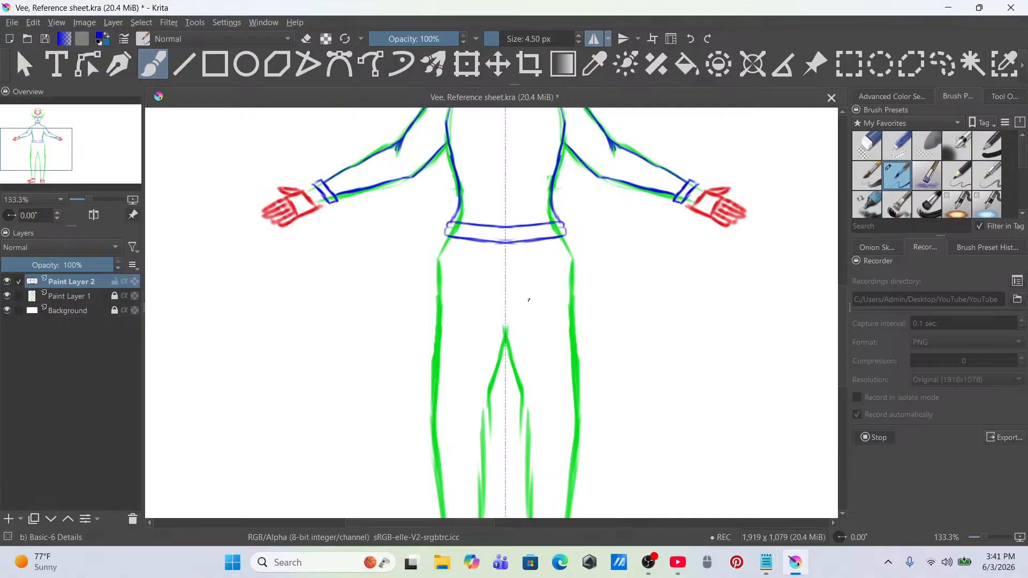
pyautogui.scroll(3, 529, 299)
pyautogui.scroll(-3, 529, 300)
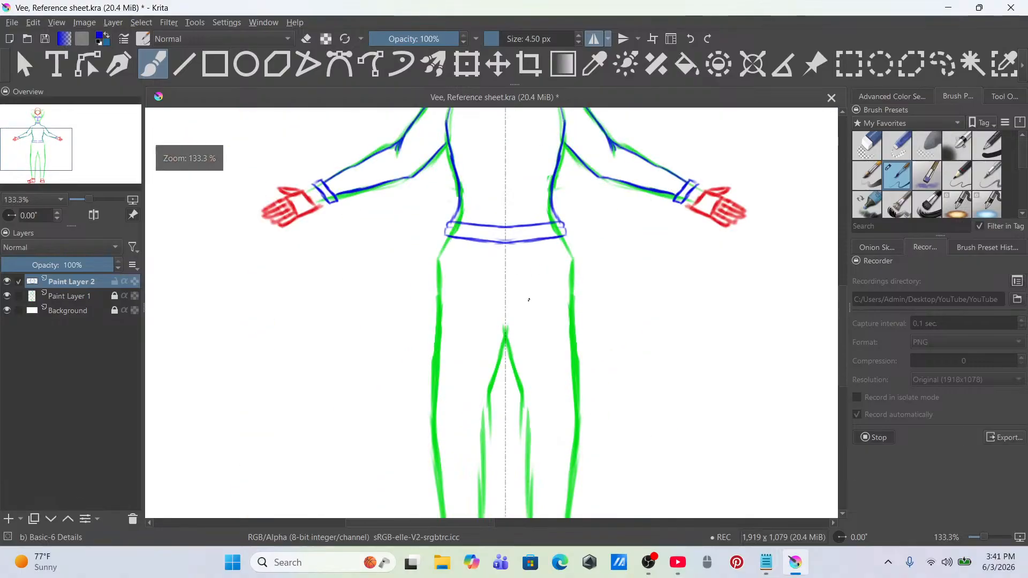
pyautogui.scroll(2, 528, 300)
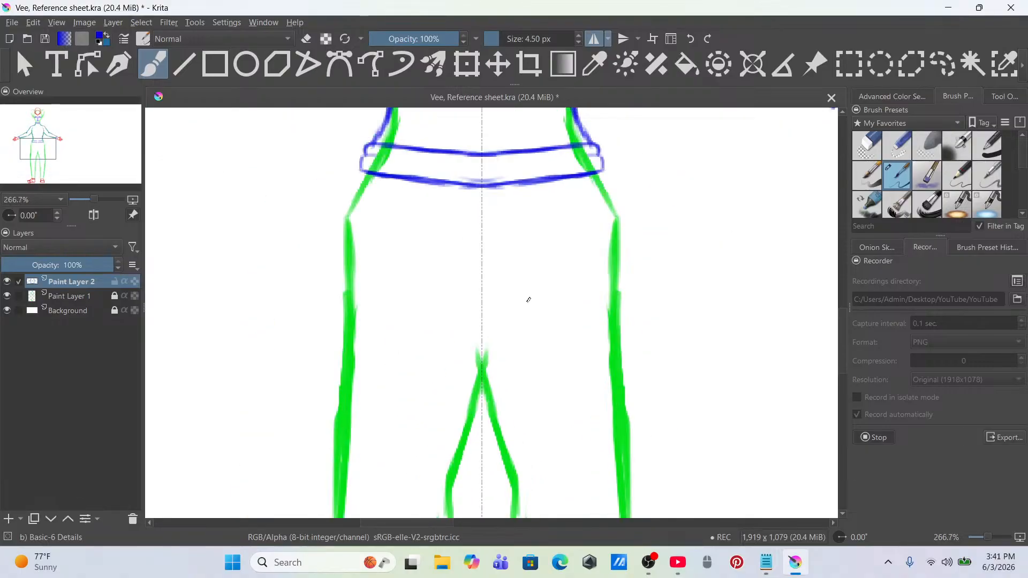
pyautogui.scroll(-6, 529, 299)
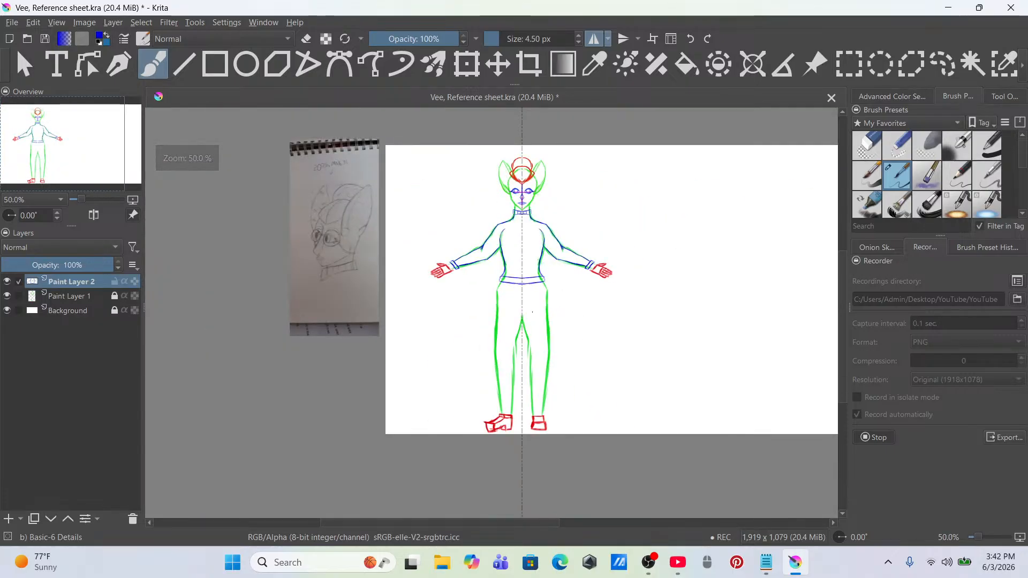
pyautogui.scroll(2, 532, 311)
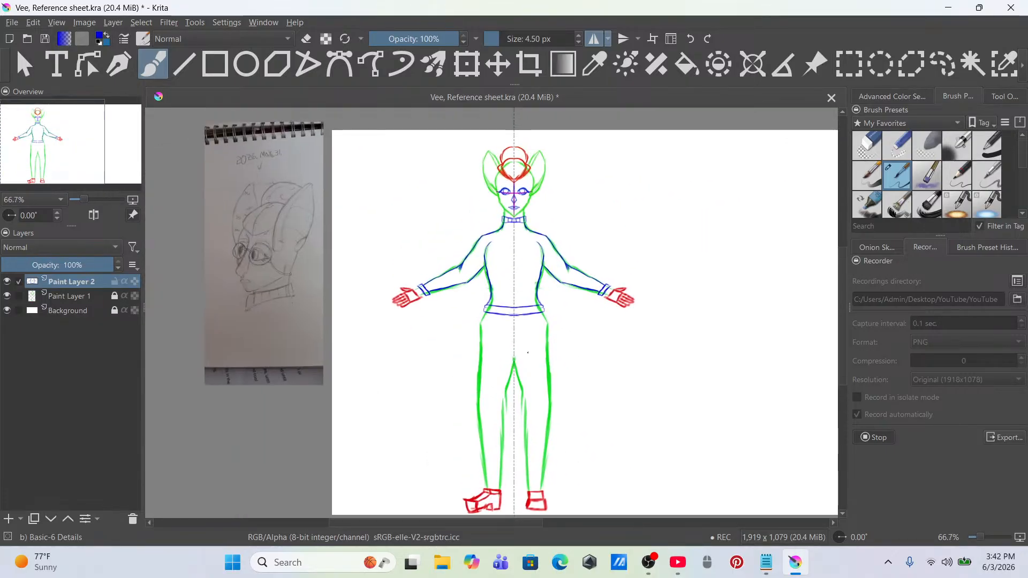
pyautogui.scroll(2, 481, 321)
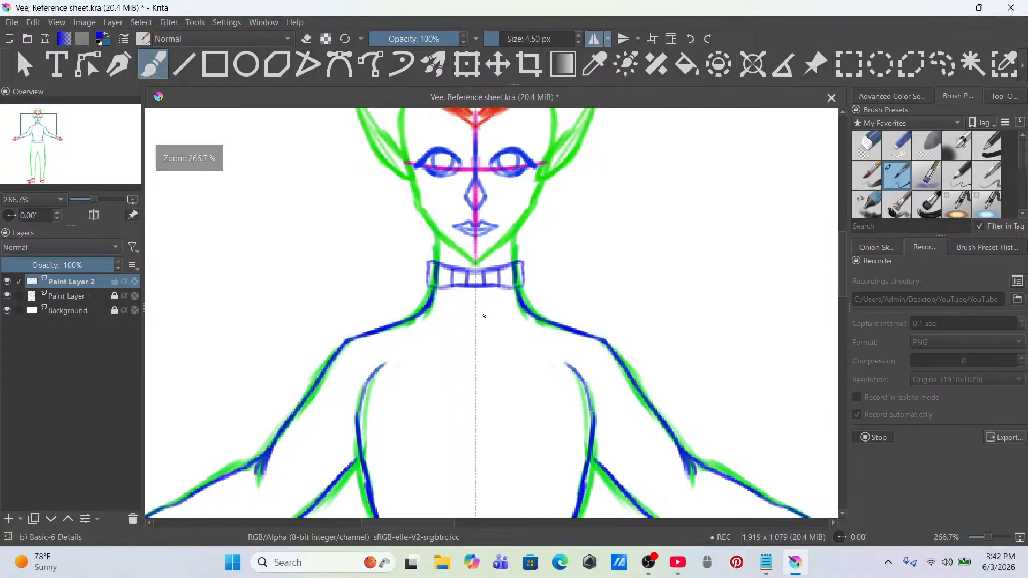
pyautogui.scroll(1, 481, 321)
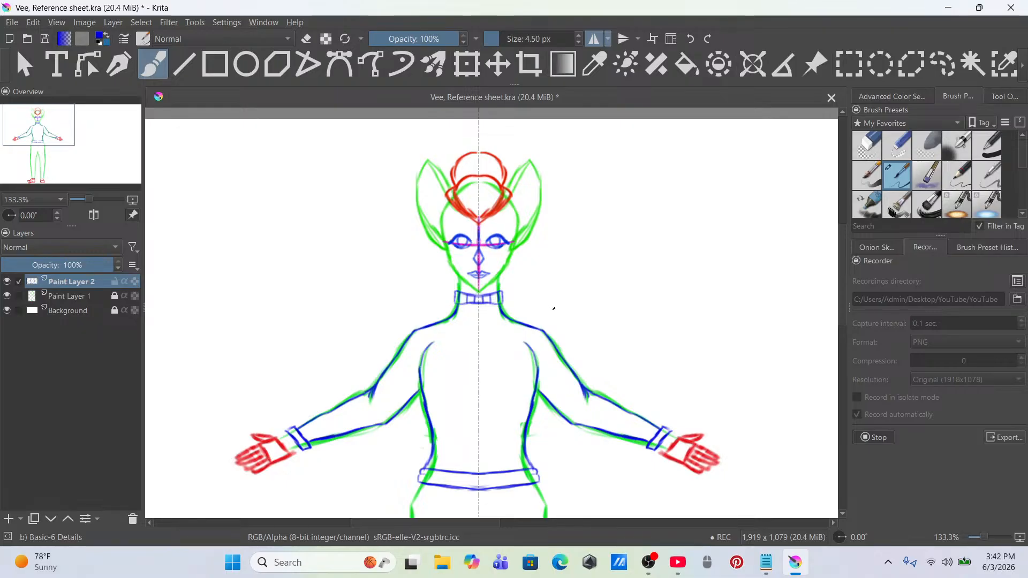
# Step: Add a new paint layer above the blue clothing lines and choose magenta as the brush color
pyautogui.moveTo(553, 311); pyautogui.dragTo(603, 160)
pyautogui.moveTo(607, 329); pyautogui.dragTo(624, 238)
pyautogui.click(8, 521)
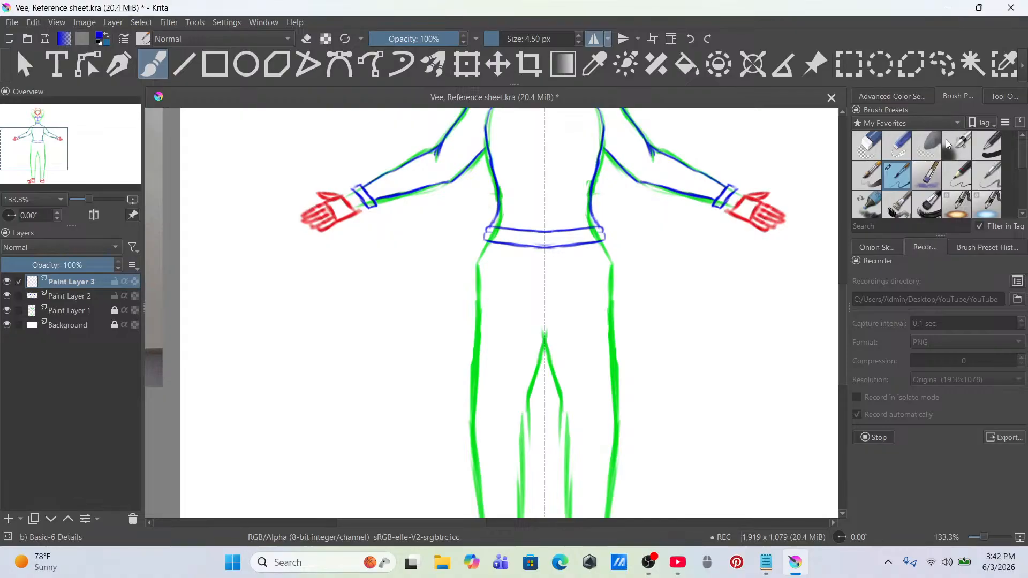
pyautogui.click(920, 98)
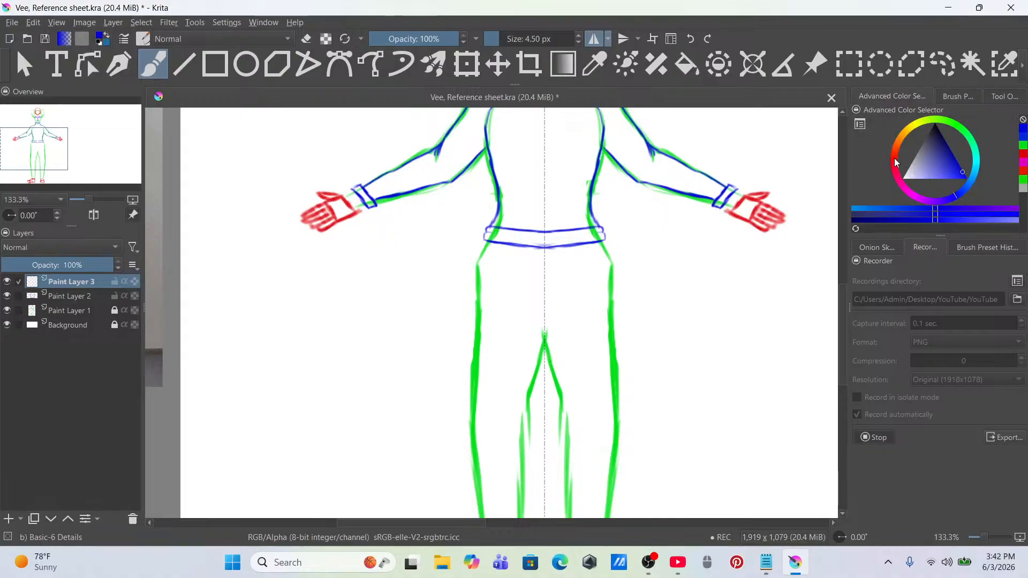
pyautogui.click(917, 196)
# Step: Trace the outer thighs in mirrored magenta lines from the waistband toward the knees, enlarging the brush to 5.50 px on the way
pyautogui.moveTo(560, 310); pyautogui.dragTo(567, 227)
pyautogui.scroll(1, 500, 205)
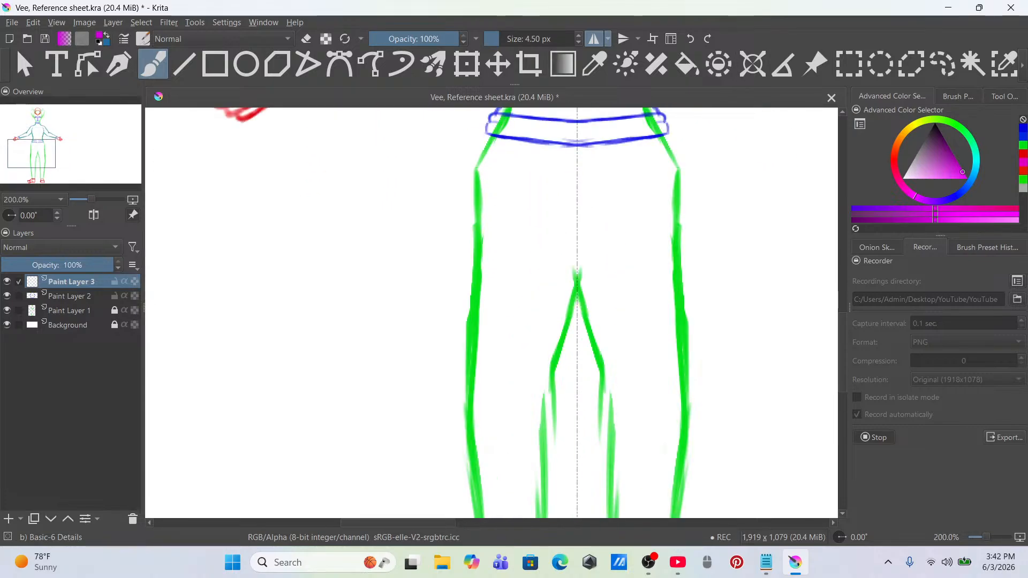
pyautogui.moveTo(489, 138); pyautogui.dragTo(481, 152)
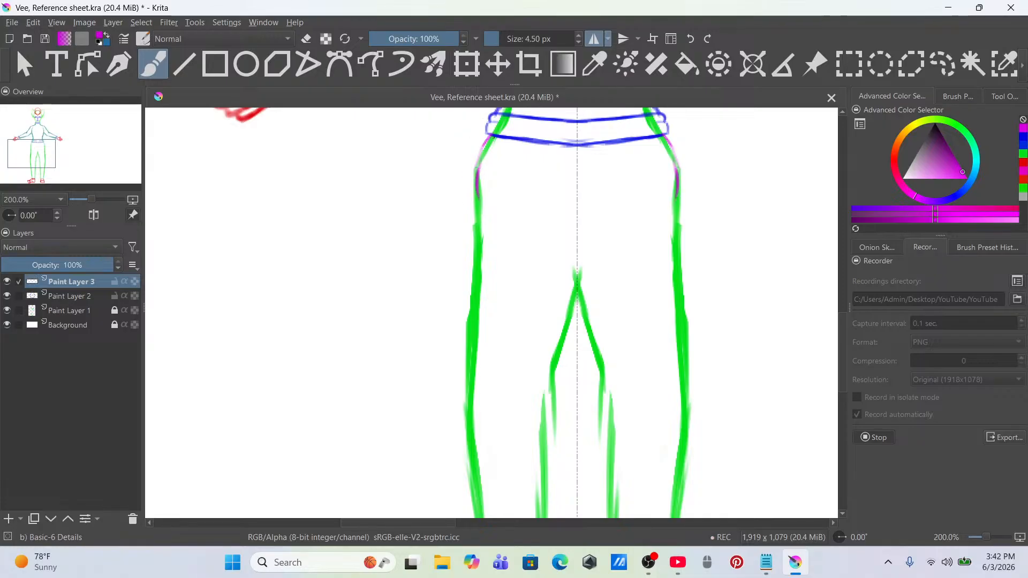
pyautogui.moveTo(475, 176); pyautogui.dragTo(473, 310)
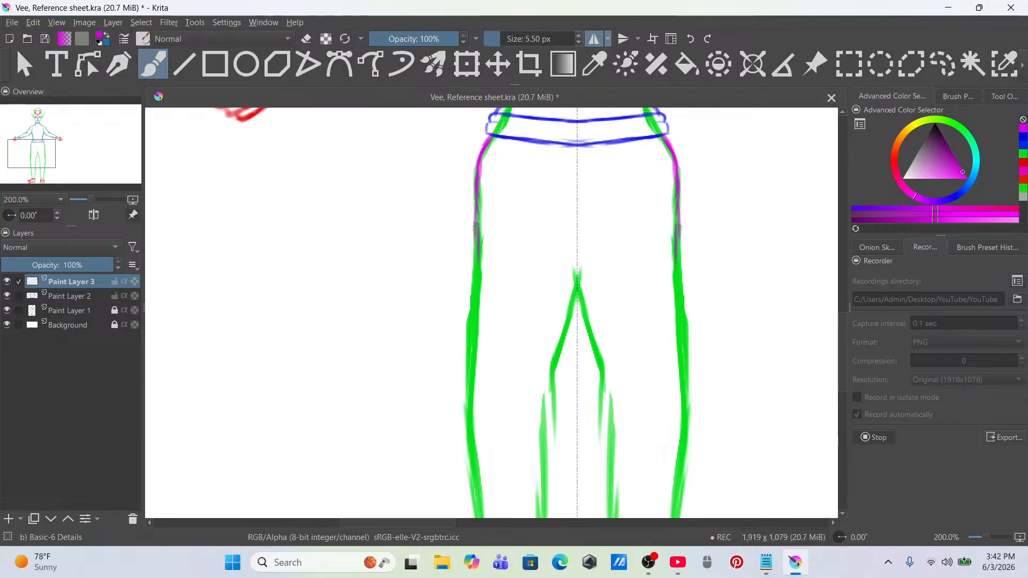
pyautogui.moveTo(477, 279); pyautogui.dragTo(471, 373)
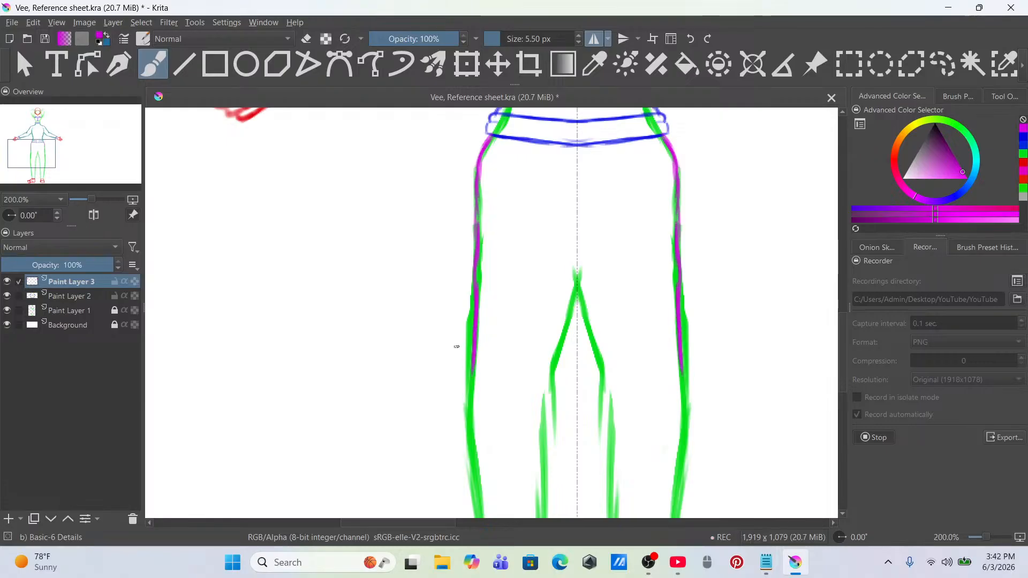
# Step: Continue the mirrored magenta outer leg lines past the knees down to the ankles, redoing the lower calf stroke
pyautogui.scroll(-2, 405, 316)
pyautogui.moveTo(422, 288); pyautogui.dragTo(463, 181)
pyautogui.scroll(2, 487, 271)
pyautogui.moveTo(487, 271); pyautogui.dragTo(476, 250)
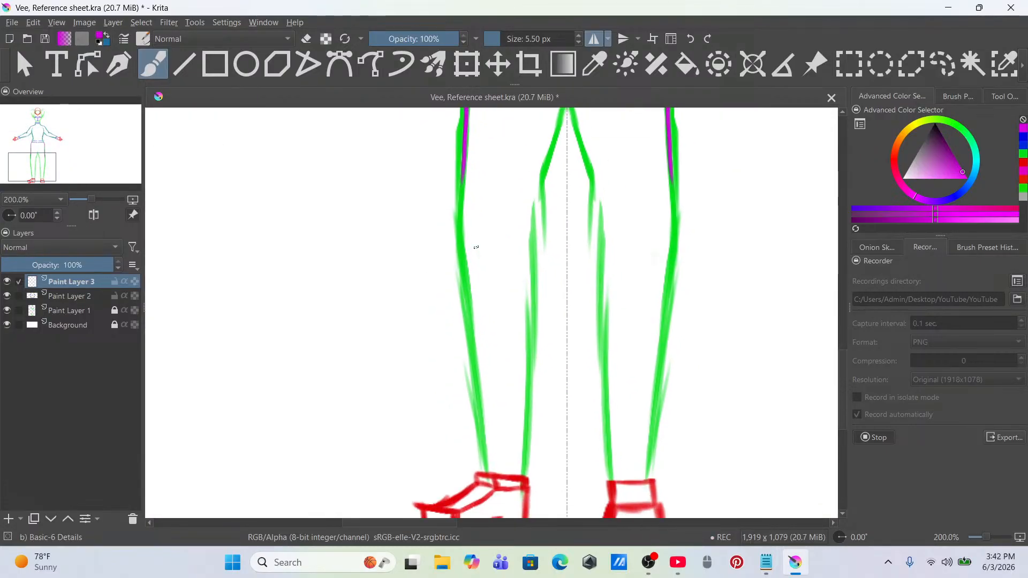
pyautogui.moveTo(463, 183)
pyautogui.mouseDown()
pyautogui.moveTo(458, 261)
pyautogui.moveTo(461, 207)
pyautogui.moveTo(477, 377)
pyautogui.mouseUp()
pyautogui.hotkey('ctrl', 'z')
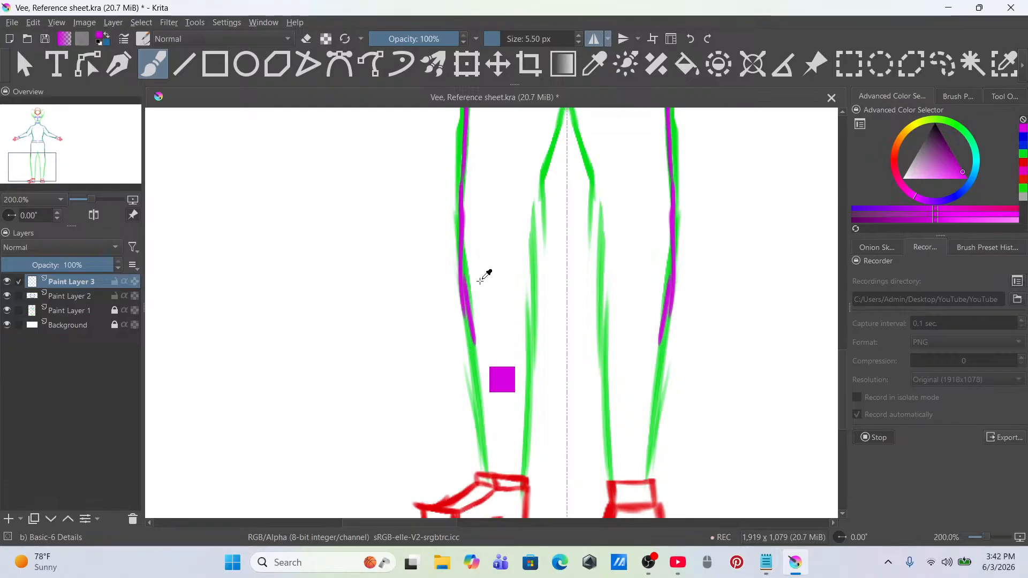
pyautogui.hotkey('ctrl', 'z')
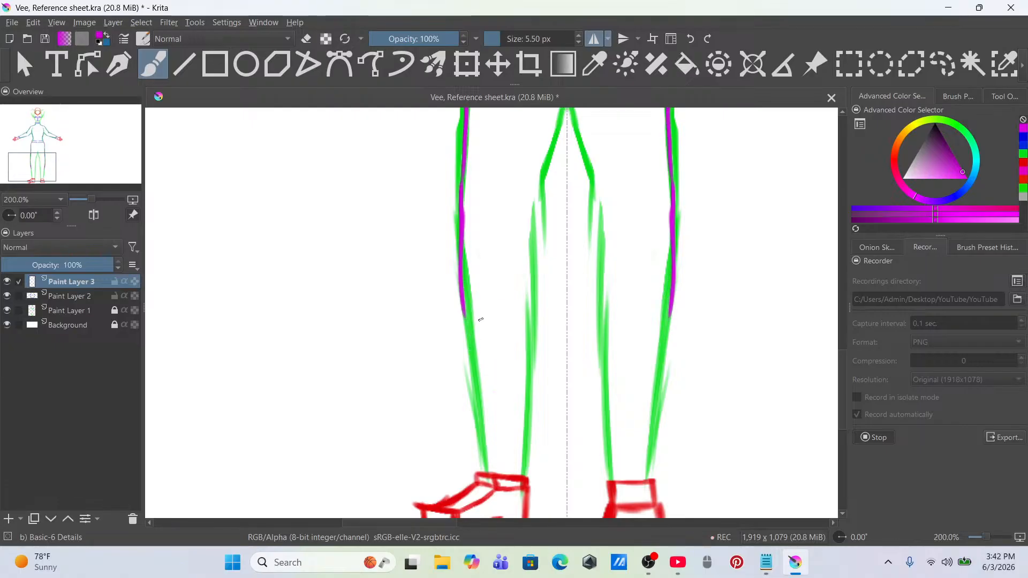
pyautogui.moveTo(464, 307); pyautogui.dragTo(484, 471)
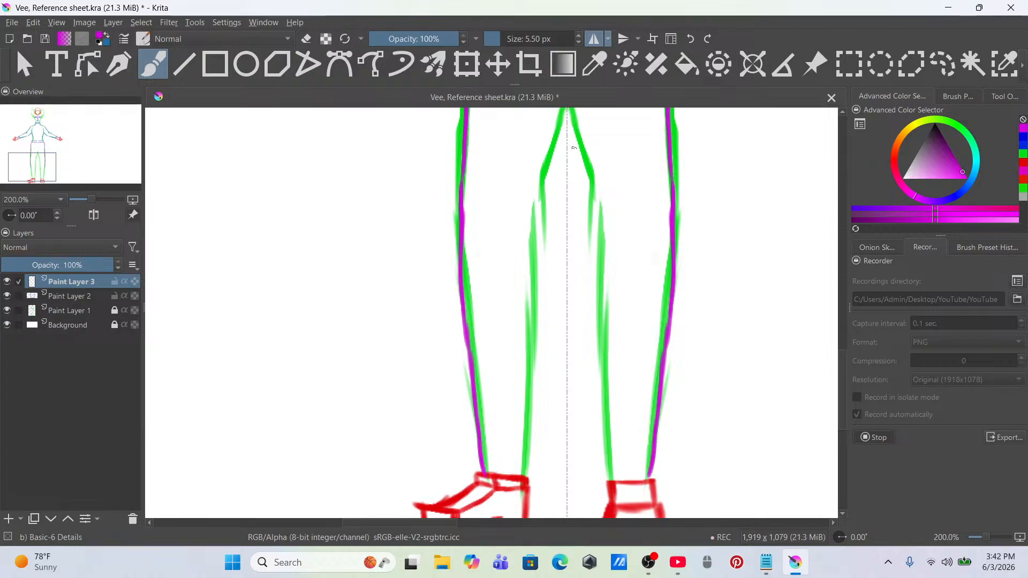
# Step: Trace the inner legs in magenta from the crotch to the ankles, with small knee creases, and close the trouser hems above the shoes
pyautogui.moveTo(44, 177); pyautogui.dragTo(50, 158)
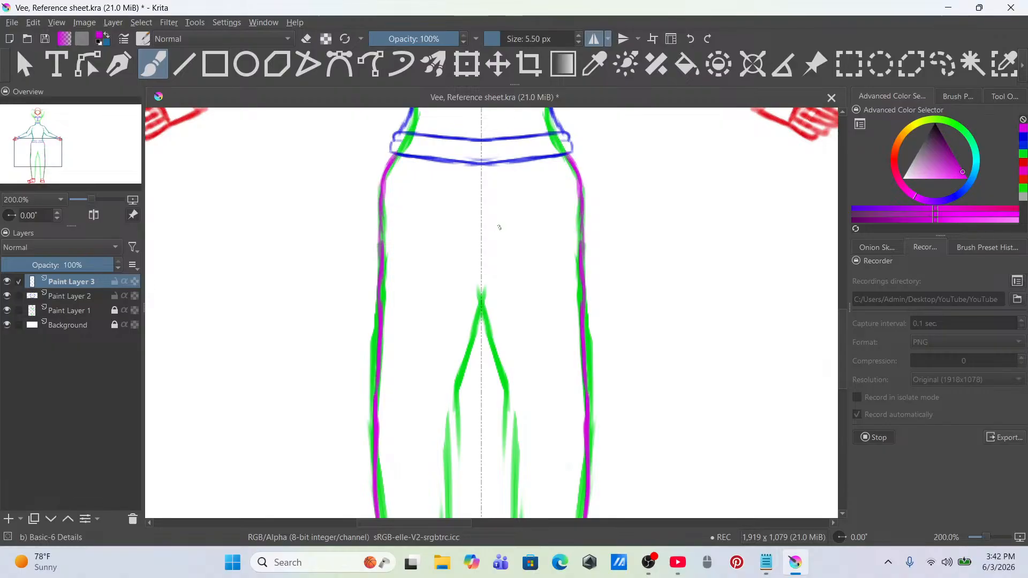
pyautogui.moveTo(483, 270)
pyautogui.mouseDown()
pyautogui.moveTo(514, 425)
pyautogui.moveTo(503, 371)
pyautogui.moveTo(526, 434)
pyautogui.moveTo(505, 388)
pyautogui.moveTo(530, 421)
pyautogui.moveTo(522, 482)
pyautogui.mouseUp()
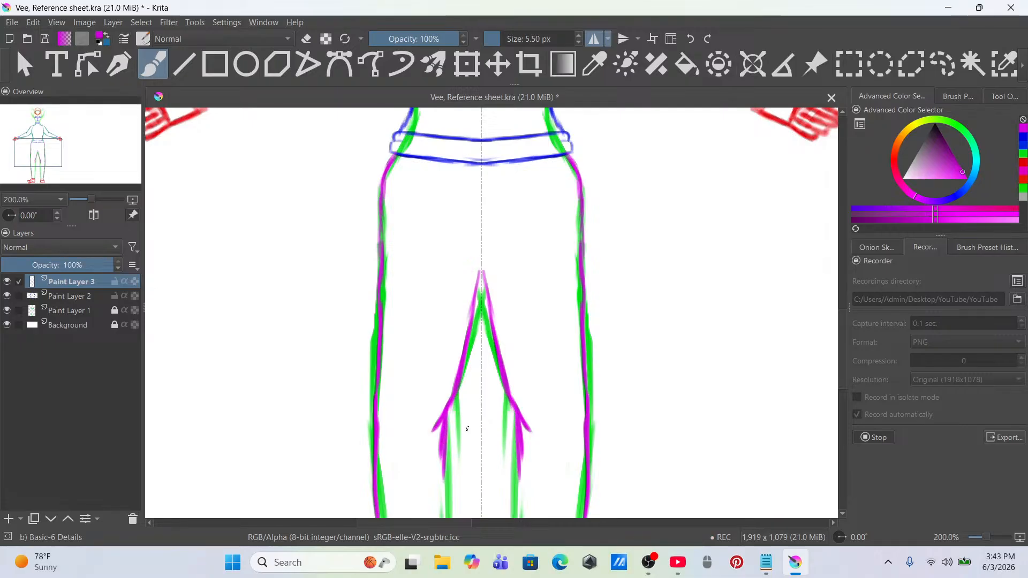
pyautogui.scroll(-3, 475, 412)
pyautogui.moveTo(496, 384); pyautogui.dragTo(536, 276)
pyautogui.scroll(3, 544, 344)
pyautogui.moveTo(543, 345)
pyautogui.mouseDown()
pyautogui.moveTo(550, 207)
pyautogui.moveTo(524, 265)
pyautogui.mouseUp()
pyautogui.moveTo(523, 228); pyautogui.dragTo(526, 308)
pyautogui.moveTo(523, 270)
pyautogui.mouseDown()
pyautogui.moveTo(526, 383)
pyautogui.moveTo(566, 404)
pyautogui.mouseUp()
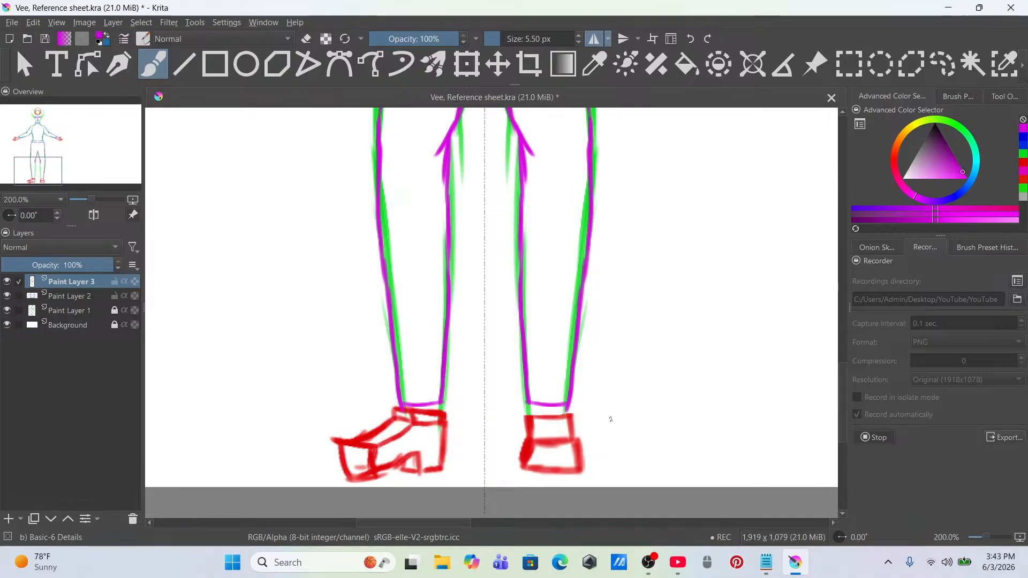
# Step: Try several shallow curved pocket openings in magenta on the hips below the waistband, undoing each attempt
pyautogui.scroll(-3, 656, 267)
pyautogui.moveTo(656, 267); pyautogui.dragTo(666, 360)
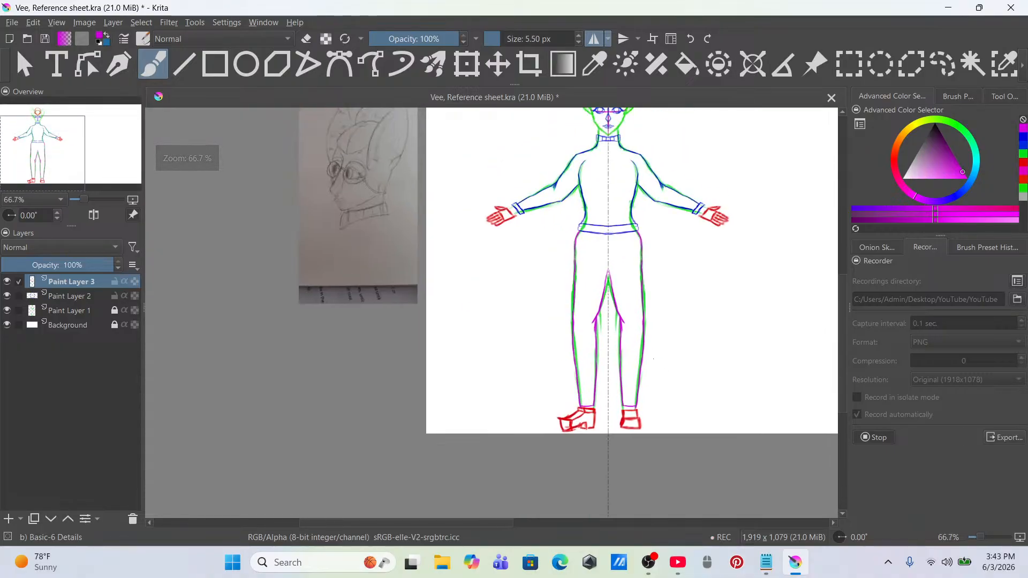
pyautogui.scroll(3, 595, 219)
pyautogui.moveTo(596, 219); pyautogui.dragTo(528, 160)
pyautogui.scroll(2, 578, 224)
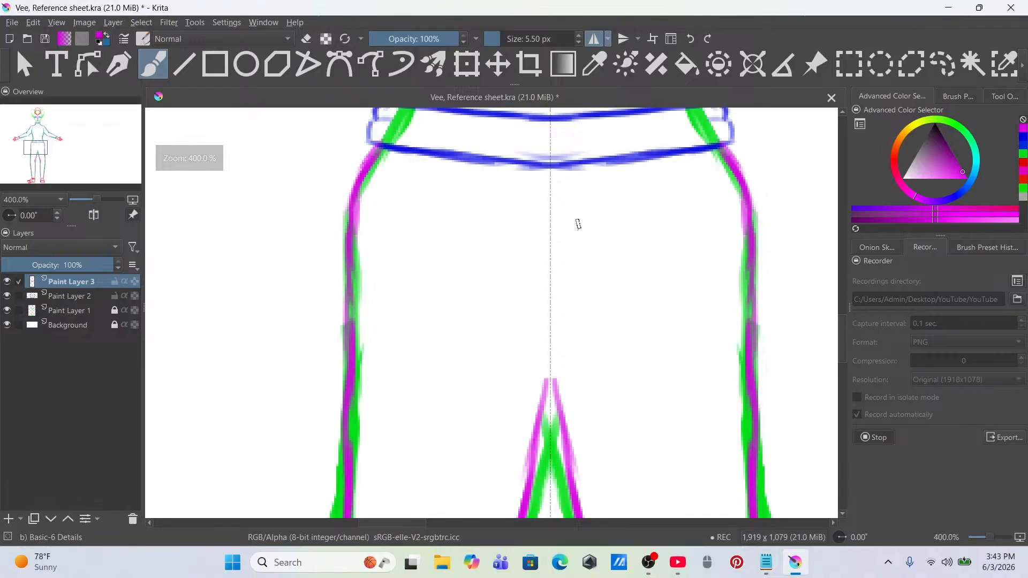
pyautogui.moveTo(375, 179)
pyautogui.mouseDown()
pyautogui.moveTo(431, 242)
pyautogui.moveTo(485, 257)
pyautogui.mouseUp()
pyautogui.hotkey('ctrl', 'z')
pyautogui.moveTo(377, 180)
pyautogui.mouseDown()
pyautogui.moveTo(396, 205)
pyautogui.moveTo(482, 240)
pyautogui.mouseUp()
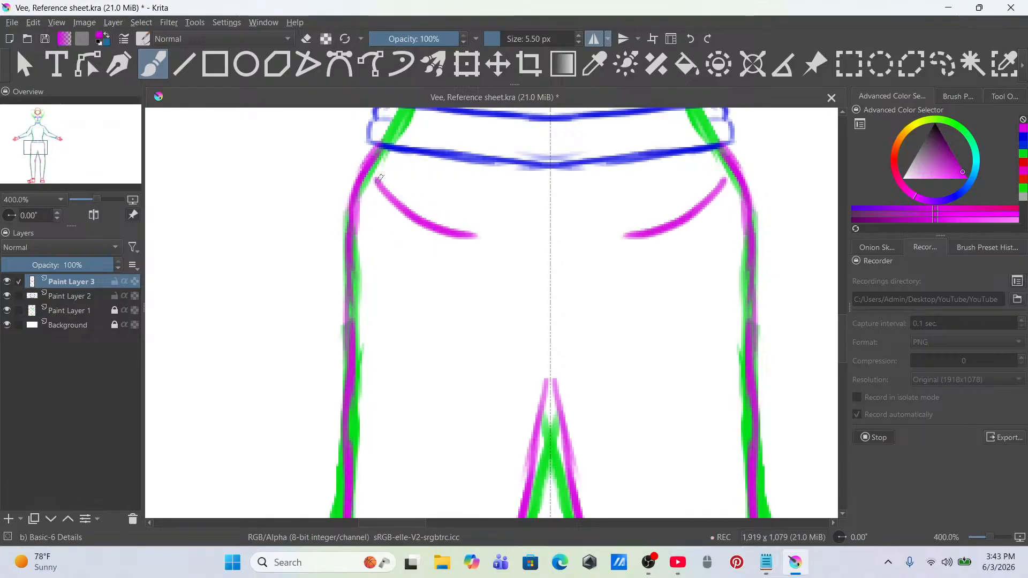
pyautogui.hotkey('ctrl', 'z')
pyautogui.moveTo(385, 195); pyautogui.dragTo(471, 231)
pyautogui.hotkey('ctrl', 'z')
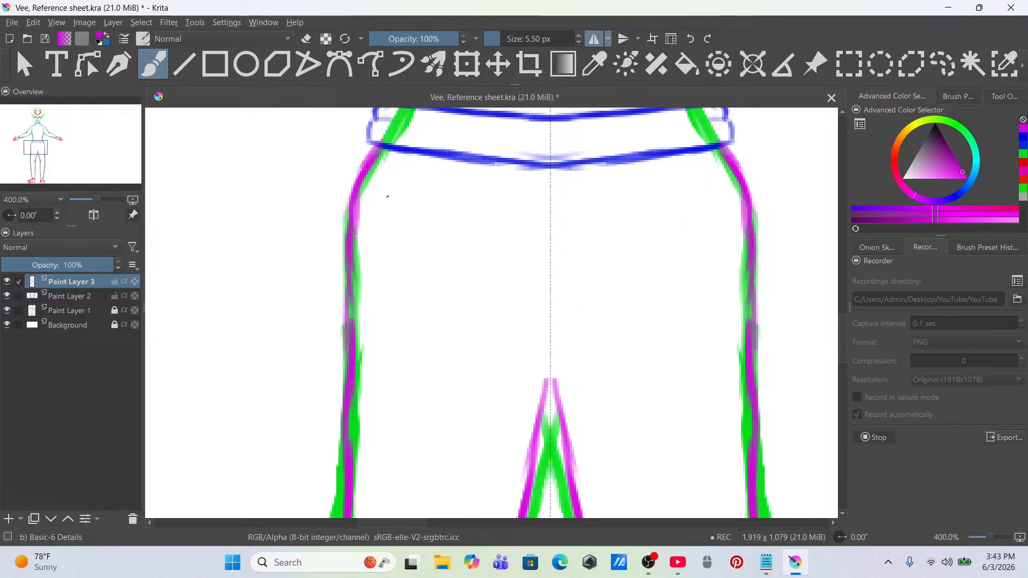
pyautogui.moveTo(385, 195); pyautogui.dragTo(475, 234)
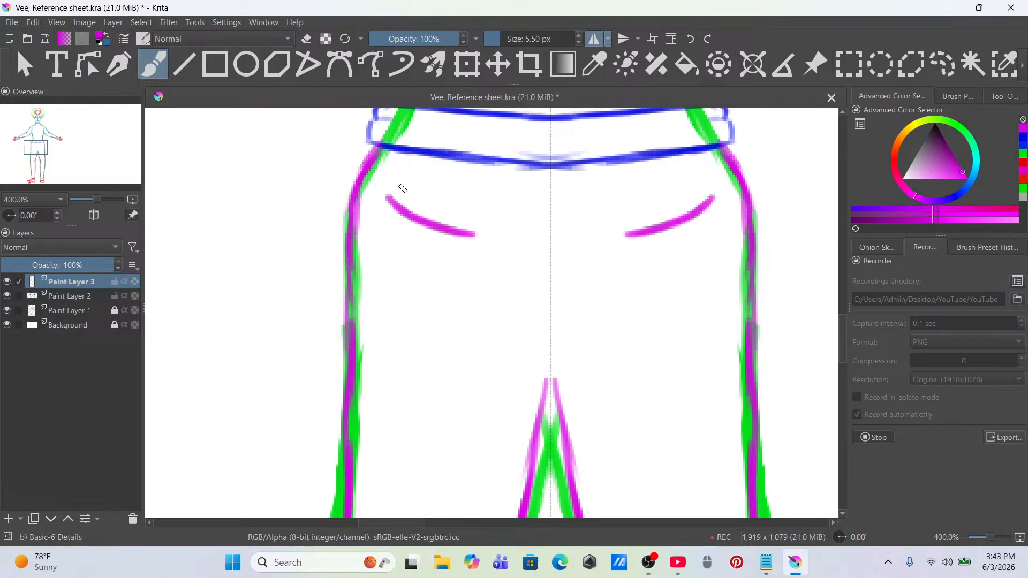
pyautogui.hotkey('ctrl', 'z')
# Step: Draw mirrored magenta hip pockets with steep double-edged openings and rounded pouches hanging below them
pyautogui.moveTo(402, 174)
pyautogui.mouseDown()
pyautogui.moveTo(420, 220)
pyautogui.moveTo(471, 252)
pyautogui.mouseUp()
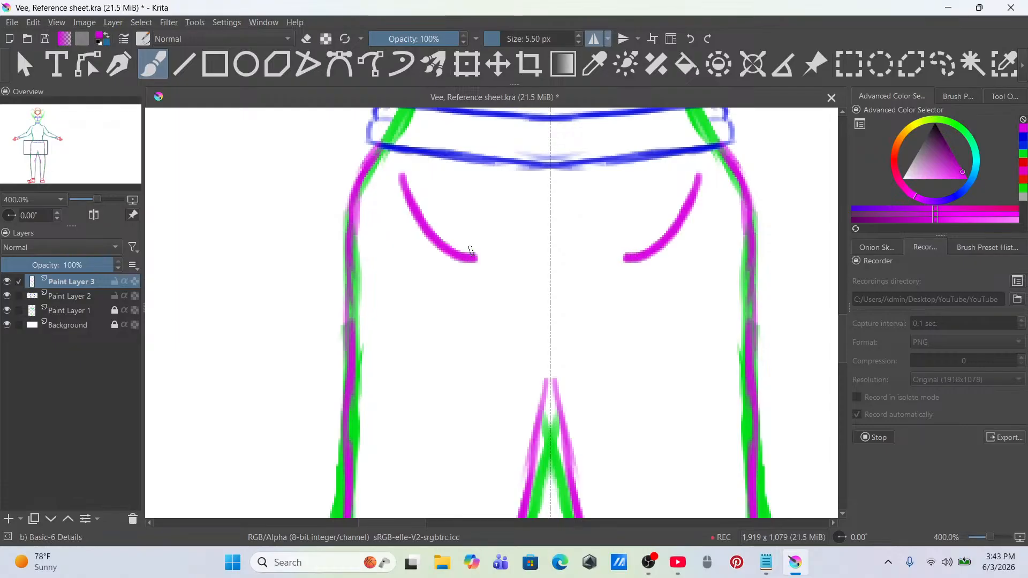
pyautogui.moveTo(397, 173)
pyautogui.mouseDown()
pyautogui.moveTo(400, 270)
pyautogui.moveTo(435, 280)
pyautogui.moveTo(468, 261)
pyautogui.mouseUp()
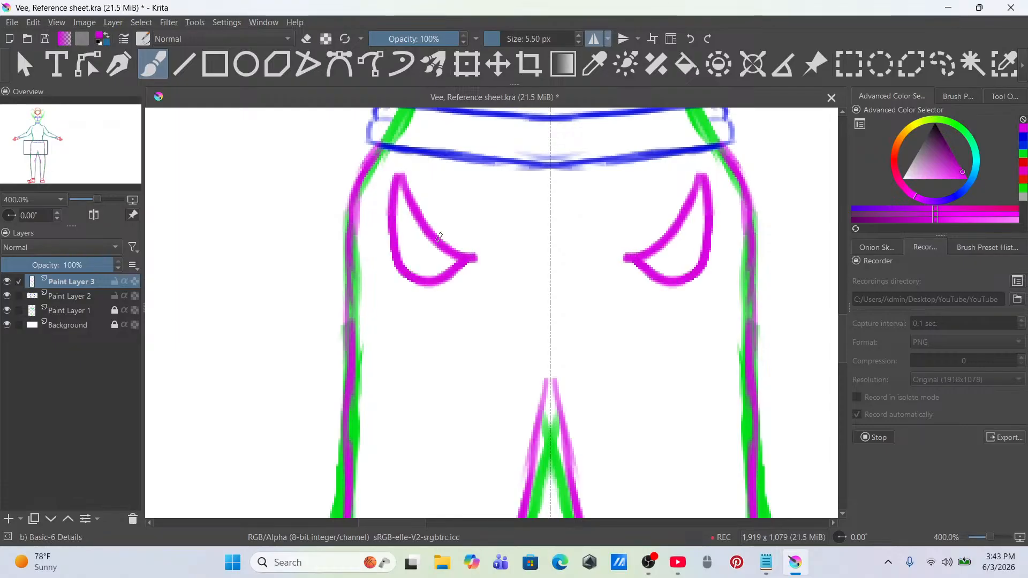
pyautogui.hotkey('ctrl', 'z')
pyautogui.moveTo(398, 171)
pyautogui.mouseDown()
pyautogui.moveTo(396, 210)
pyautogui.moveTo(399, 175)
pyautogui.moveTo(385, 198)
pyautogui.moveTo(438, 261)
pyautogui.mouseUp()
pyautogui.hotkey('ctrl', 'z')
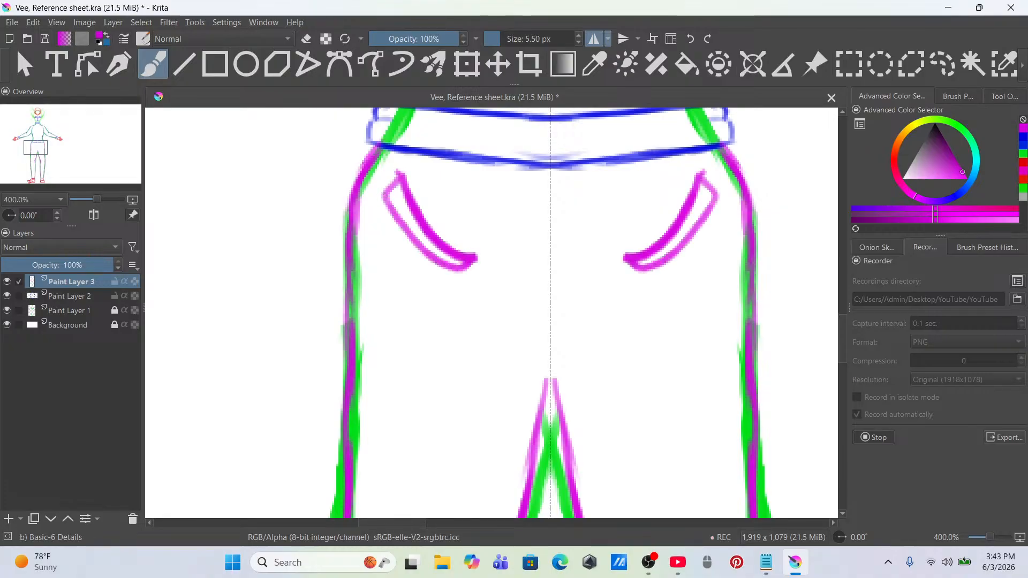
pyautogui.moveTo(382, 195)
pyautogui.mouseDown()
pyautogui.moveTo(395, 294)
pyautogui.moveTo(415, 328)
pyautogui.moveTo(441, 332)
pyautogui.moveTo(459, 309)
pyautogui.moveTo(469, 264)
pyautogui.mouseUp()
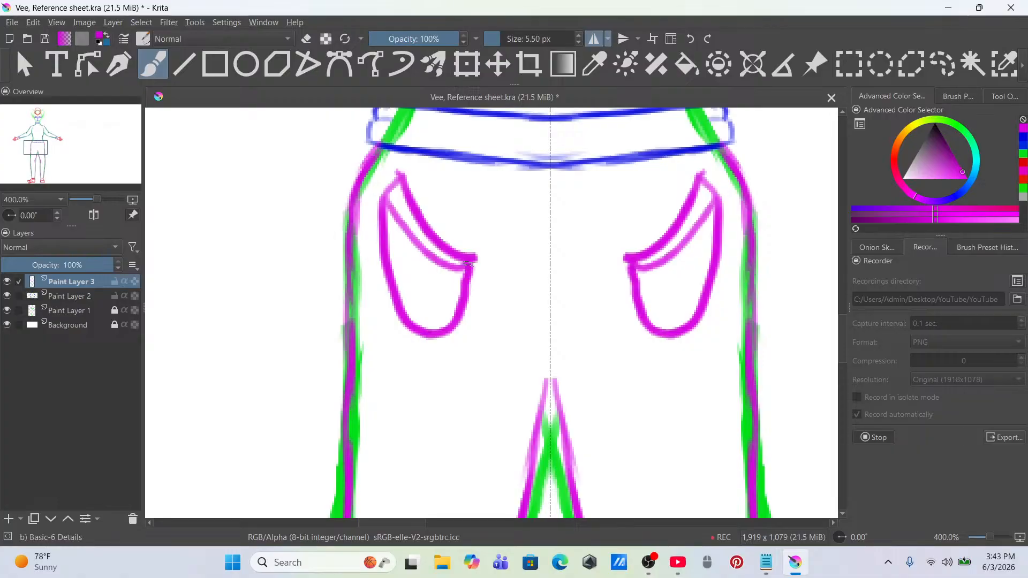
# Step: Check the pockets against the whole figure and undo them on both hips
pyautogui.scroll(-6, 455, 267)
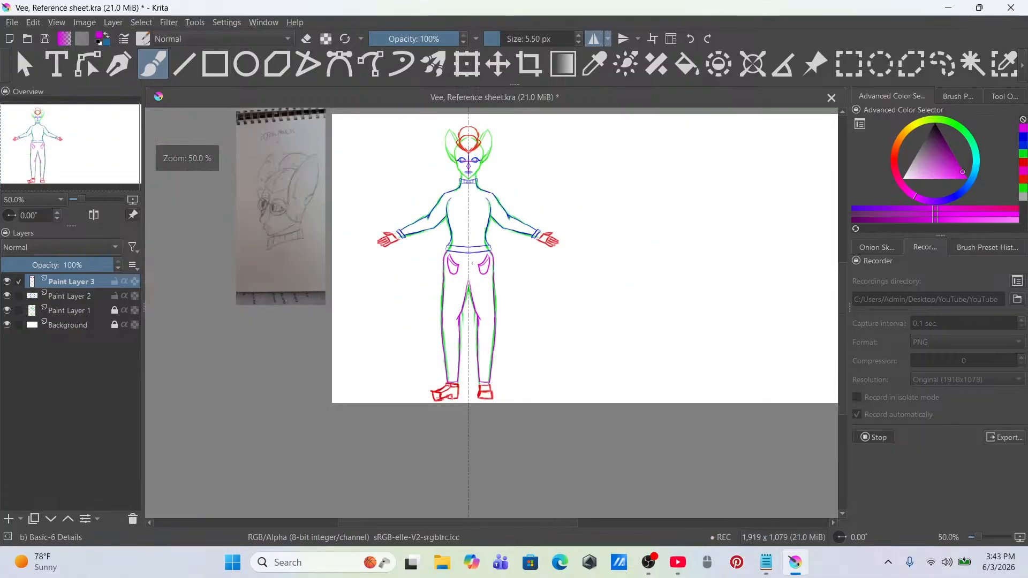
pyautogui.scroll(2, 472, 265)
pyautogui.scroll(1, 472, 265)
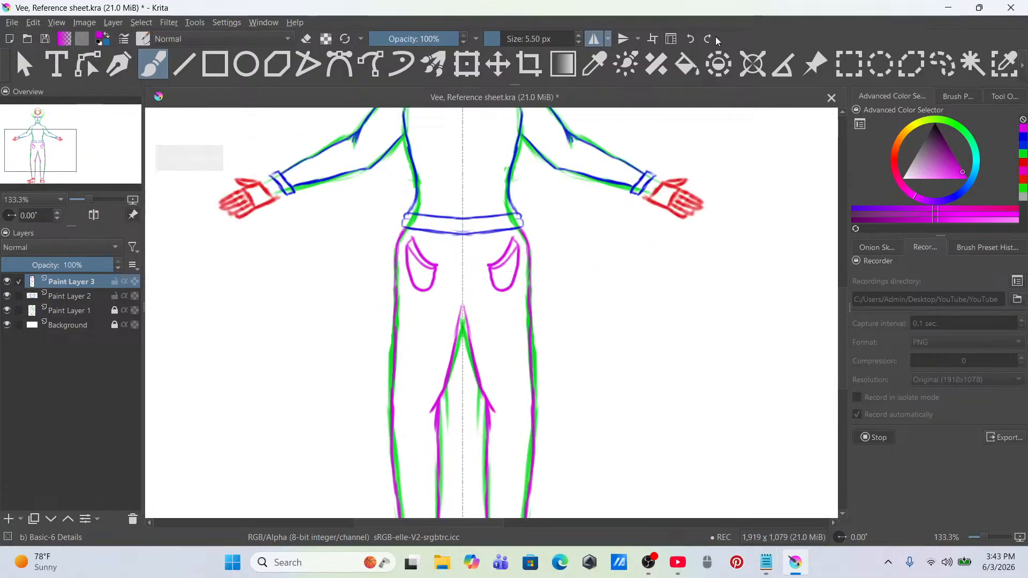
pyautogui.click(692, 38)
pyautogui.click(692, 37)
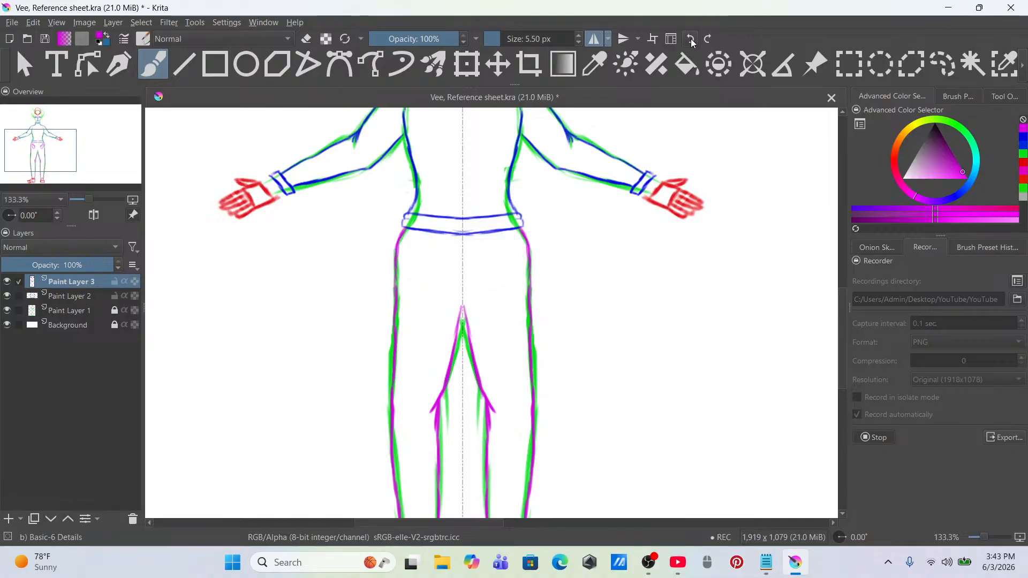
# Step: Draw a mirrored magenta line dipping across the hips below the blue waistband, and undo the short vertical stroke tried between the two
pyautogui.scroll(-2, 606, 206)
pyautogui.scroll(5, 546, 236)
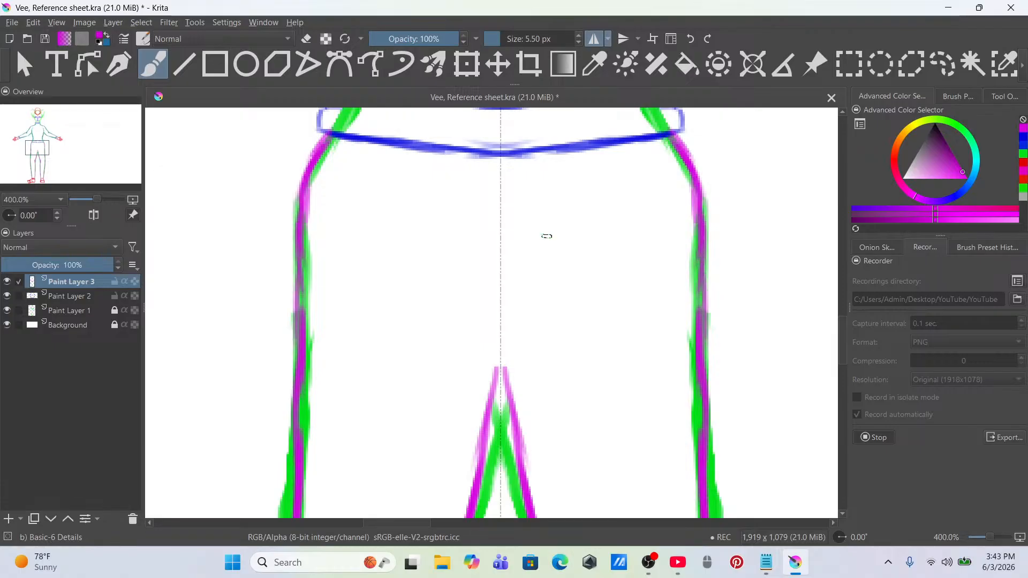
pyautogui.moveTo(304, 188); pyautogui.dragTo(498, 232)
pyautogui.moveTo(351, 141)
pyautogui.mouseDown()
pyautogui.moveTo(342, 183)
pyautogui.moveTo(353, 201)
pyautogui.mouseUp()
pyautogui.hotkey('ctrl', 'z')
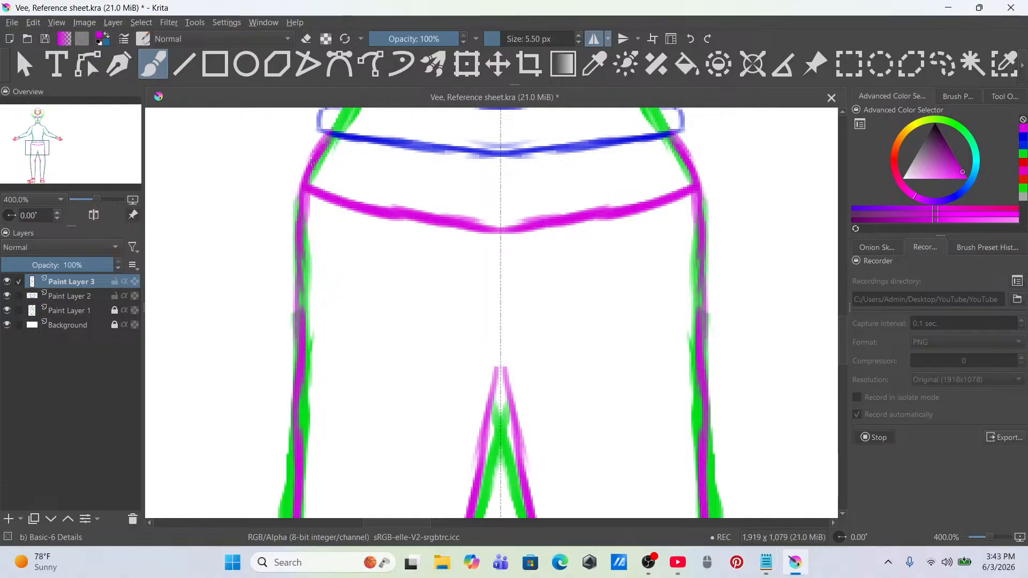
# Step: Try a second mirrored magenta line just above the hip line, check it against the figure, and undo it
pyautogui.moveTo(317, 170)
pyautogui.mouseDown()
pyautogui.moveTo(339, 181)
pyautogui.moveTo(446, 203)
pyautogui.moveTo(403, 202)
pyautogui.moveTo(501, 213)
pyautogui.mouseUp()
pyautogui.scroll(-6, 450, 253)
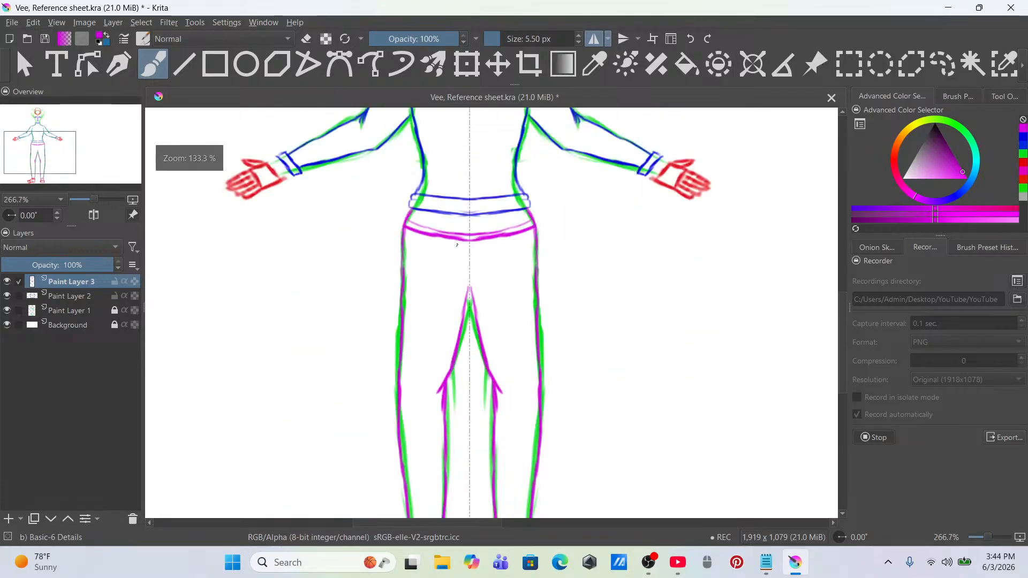
pyautogui.scroll(4, 455, 247)
pyautogui.scroll(-4, 460, 242)
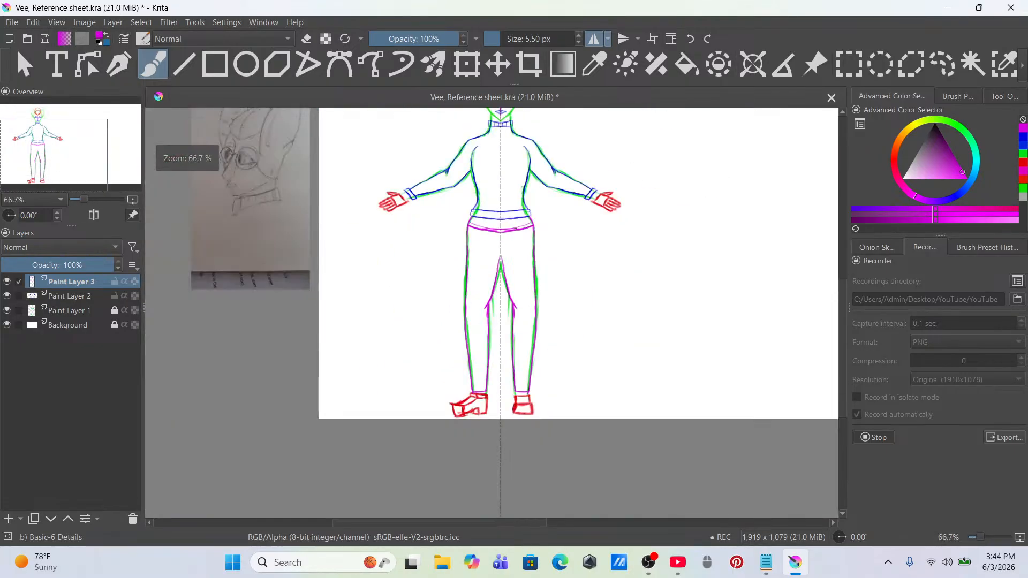
pyautogui.scroll(3, 514, 323)
pyautogui.scroll(1, 515, 324)
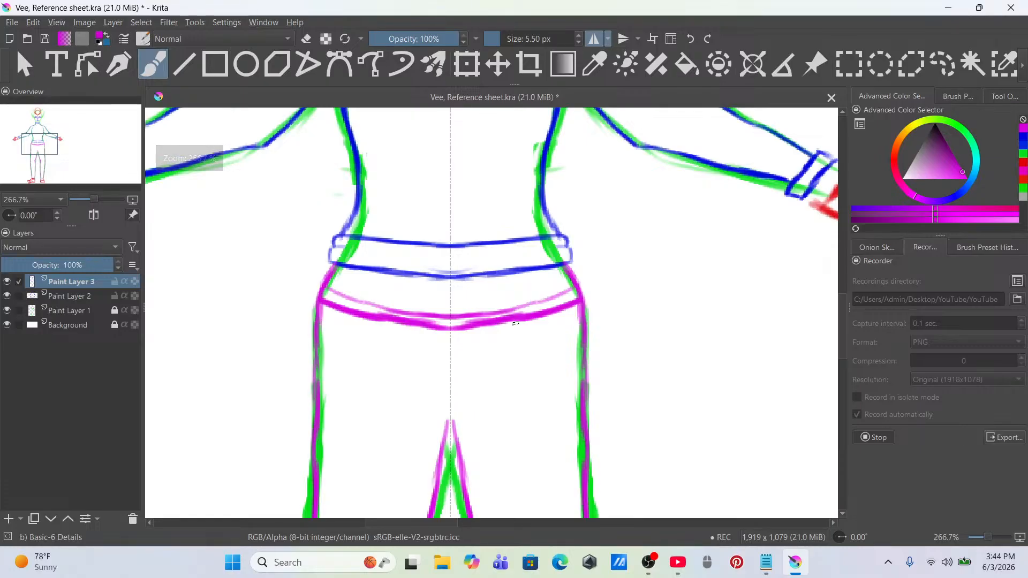
pyautogui.hotkey('ctrl', 'z')
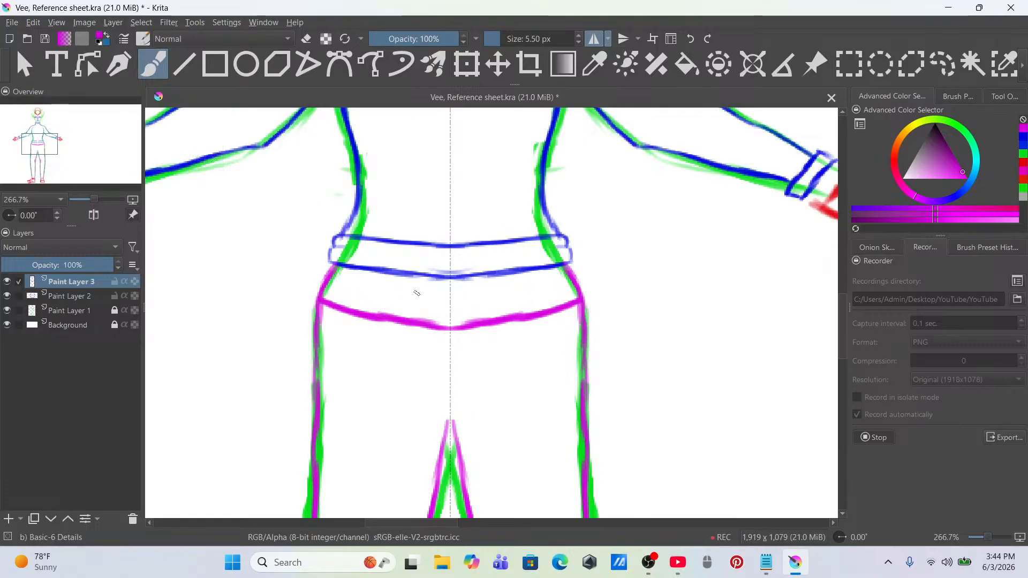
# Step: Examine the whole front-view figure, comparing the trousers, feet and head at different magnifications
pyautogui.scroll(-4, 343, 327)
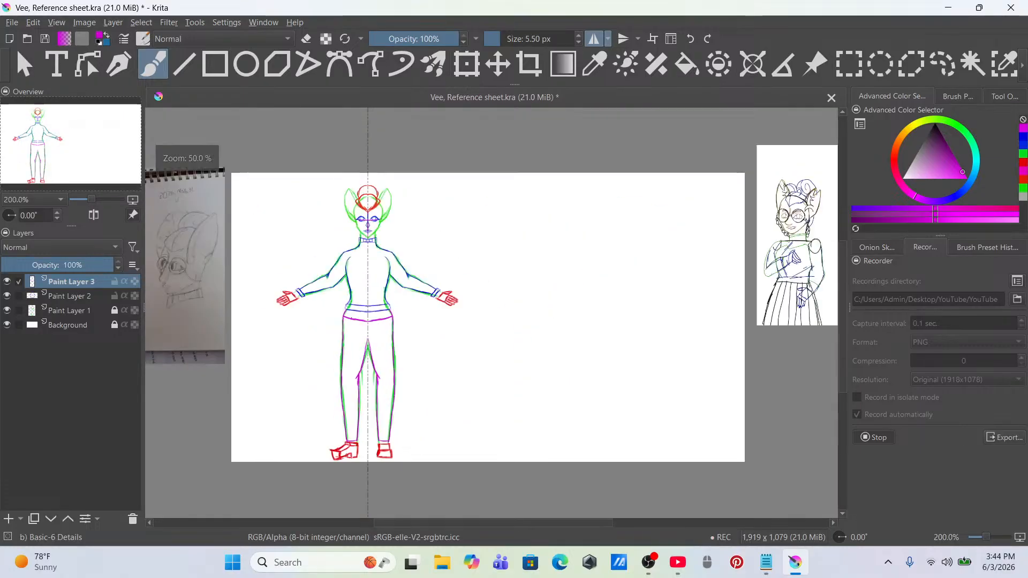
pyautogui.scroll(3, 434, 352)
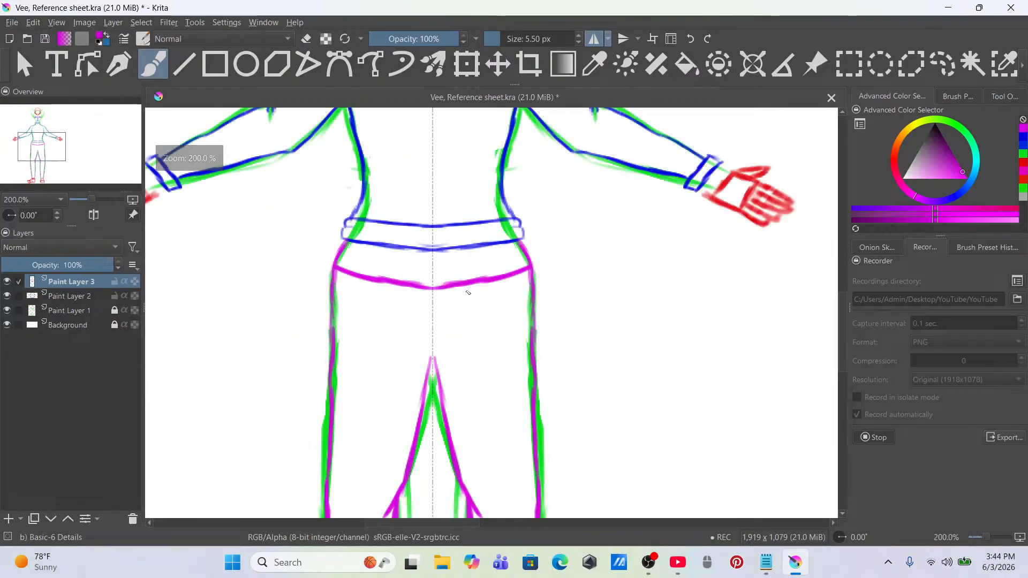
pyautogui.moveTo(469, 293); pyautogui.dragTo(491, 162)
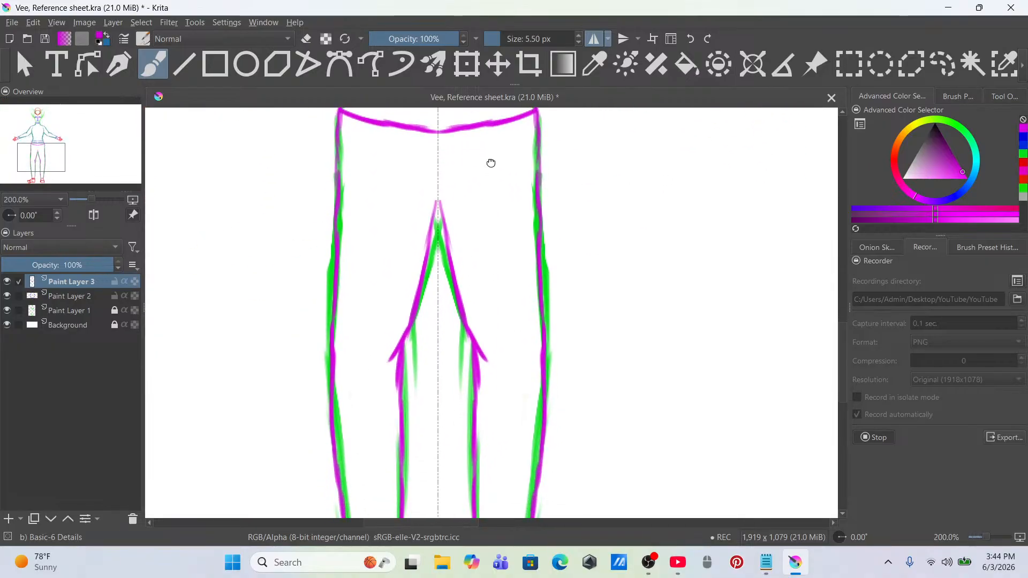
pyautogui.scroll(-3, 491, 162)
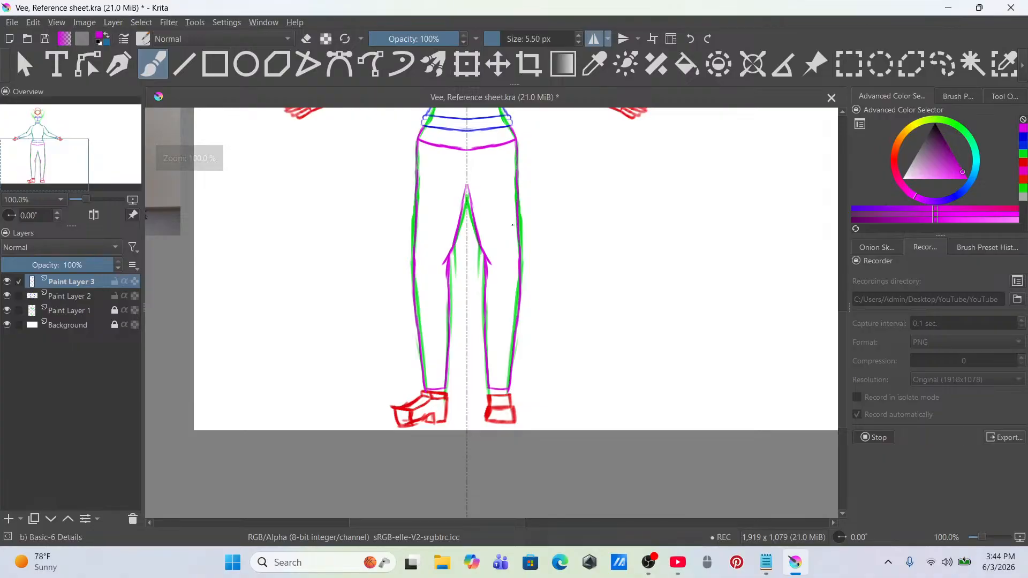
pyautogui.moveTo(510, 239); pyautogui.dragTo(482, 383)
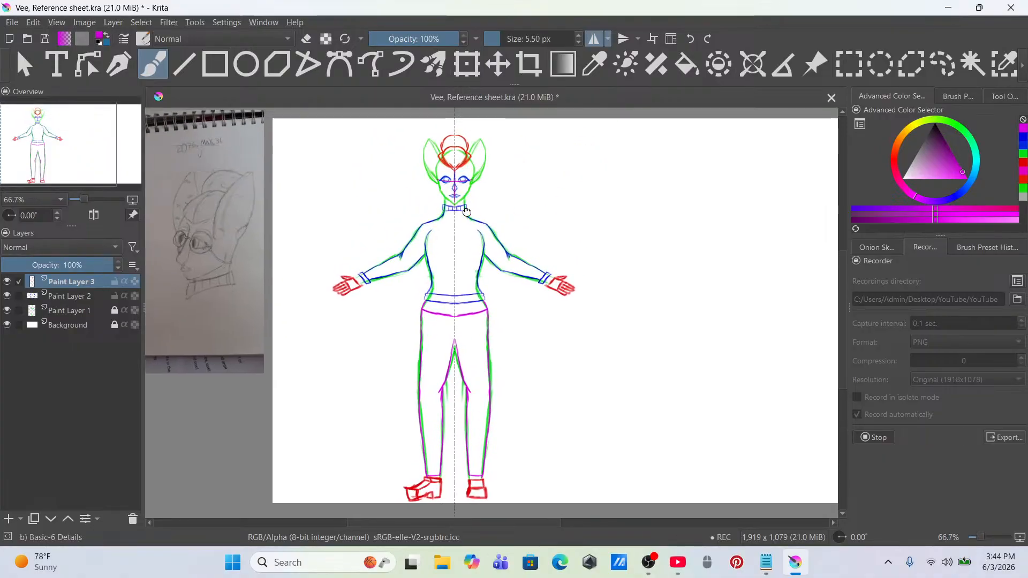
pyautogui.moveTo(465, 200); pyautogui.dragTo(464, 255)
pyautogui.scroll(2, 460, 252)
pyautogui.scroll(1, 462, 256)
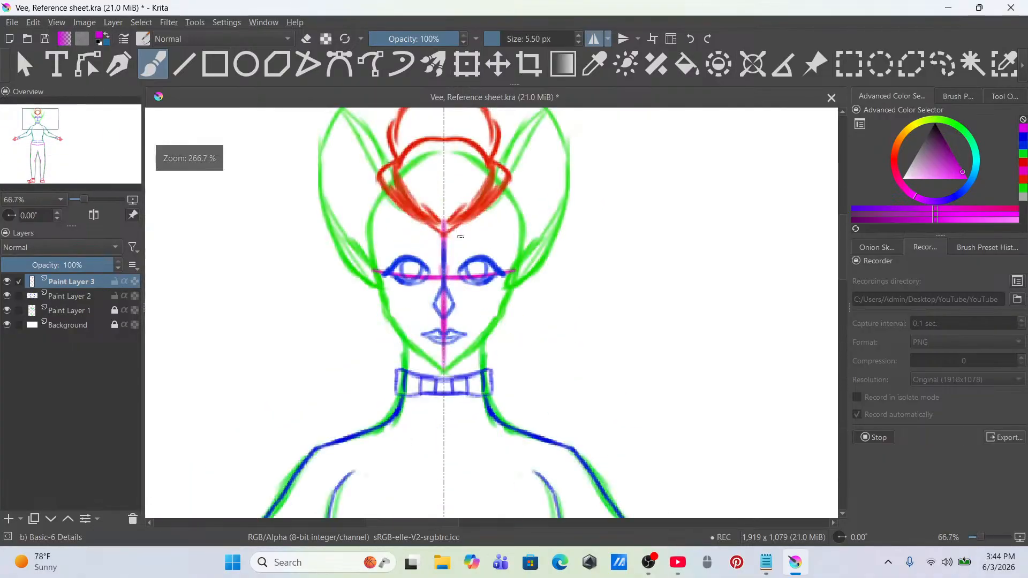
pyautogui.scroll(-4, 466, 266)
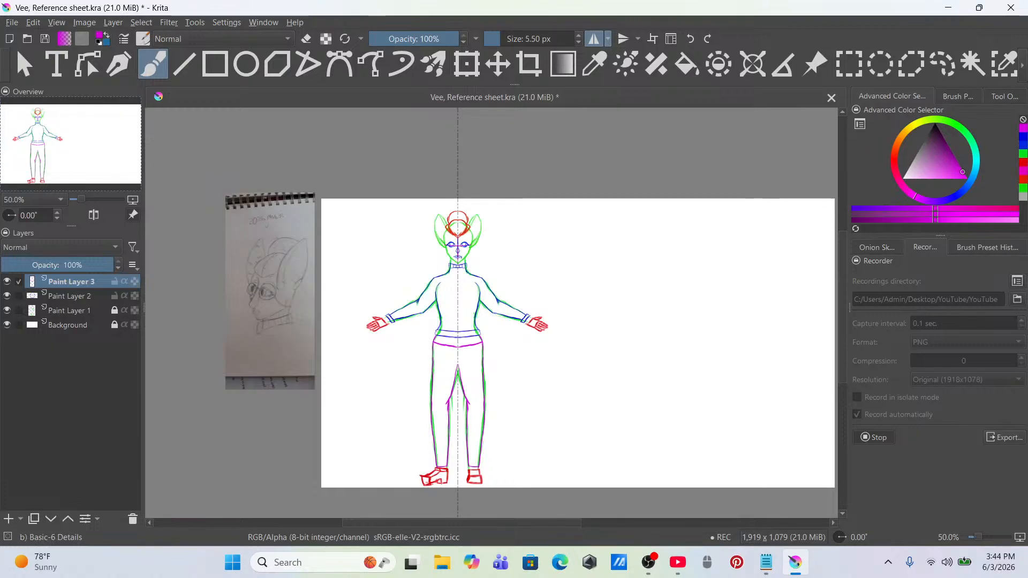
pyautogui.scroll(4, 446, 352)
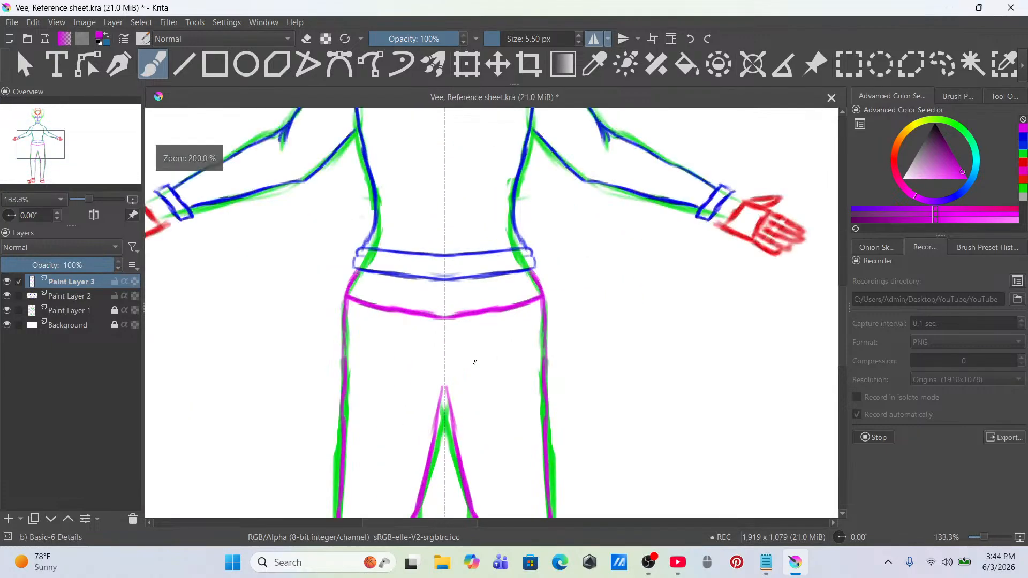
pyautogui.scroll(-3, 475, 362)
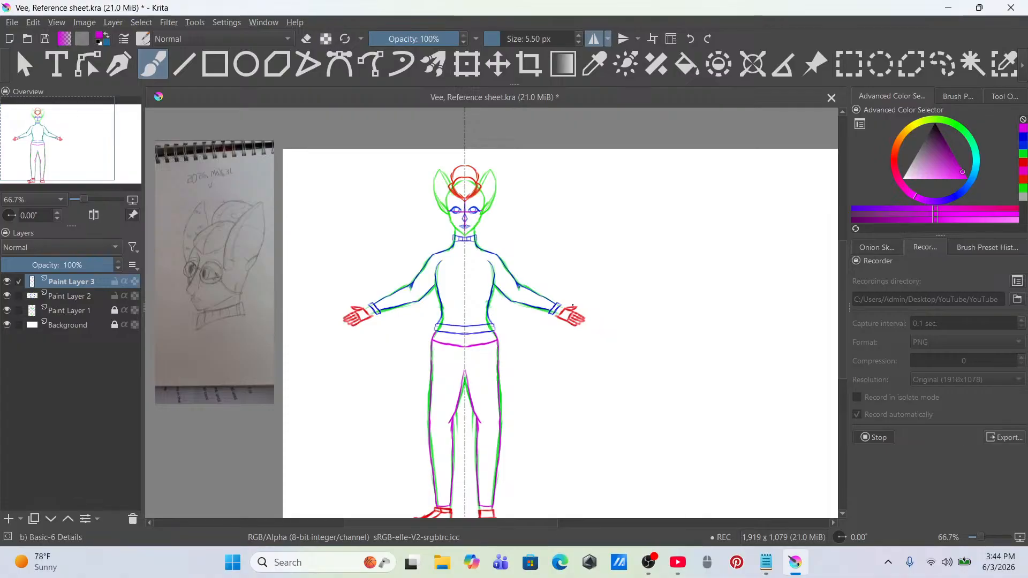
# Step: Add a new paint layer and draw mirrored round purple glasses with a nose bridge and a line across each upper lens
pyautogui.scroll(4, 513, 245)
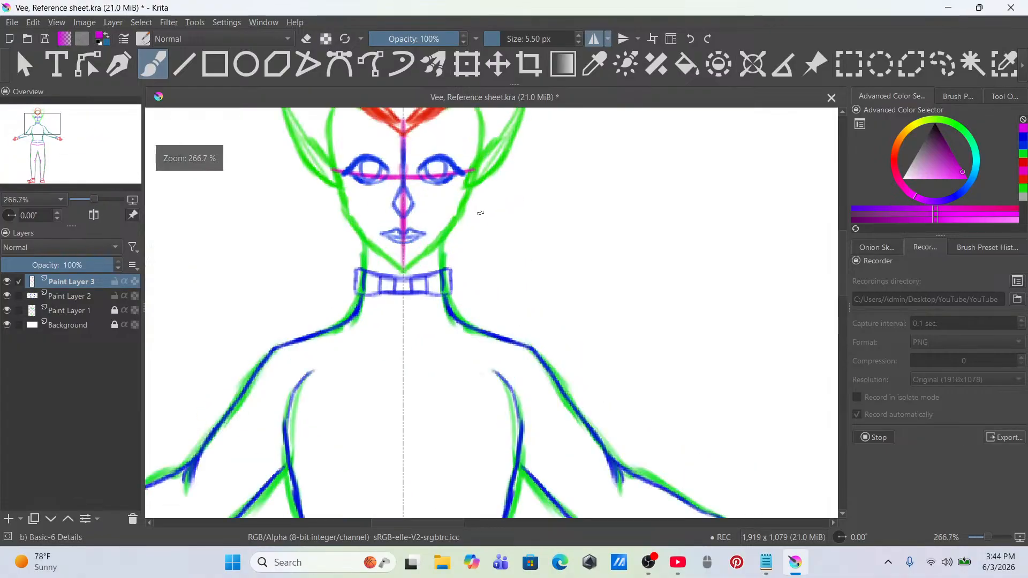
pyautogui.click(9, 519)
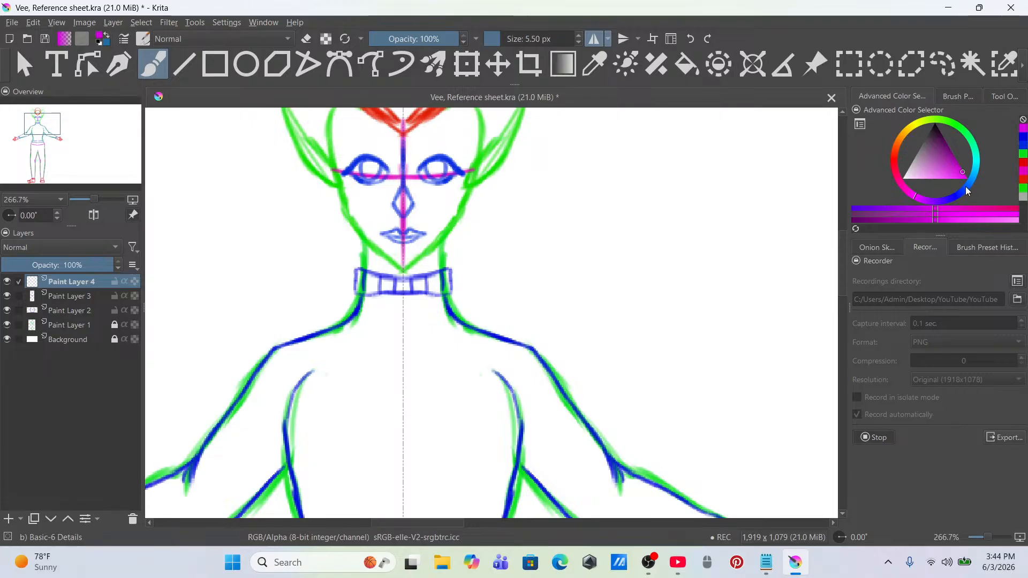
pyautogui.click(926, 200)
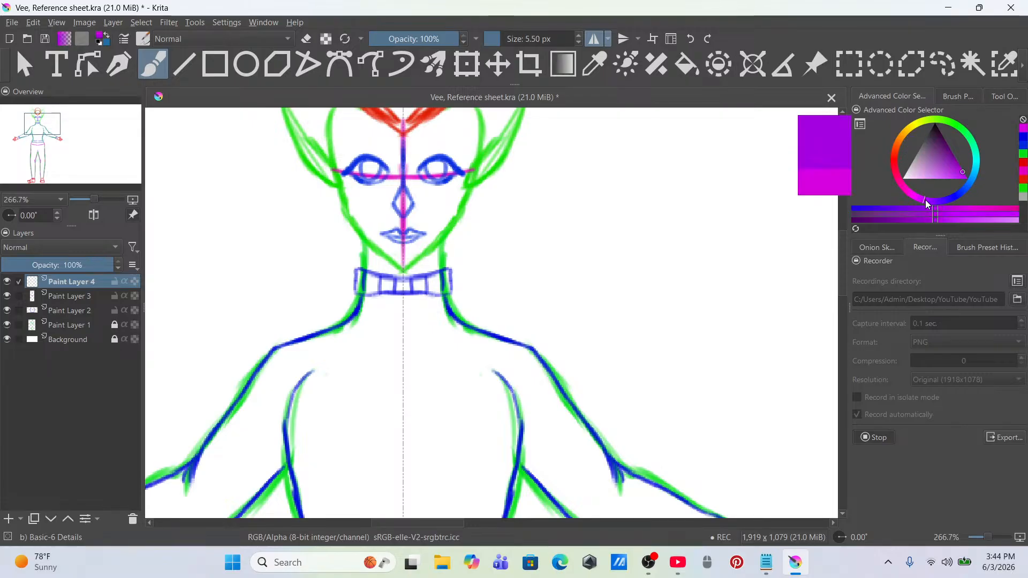
pyautogui.scroll(1, 468, 230)
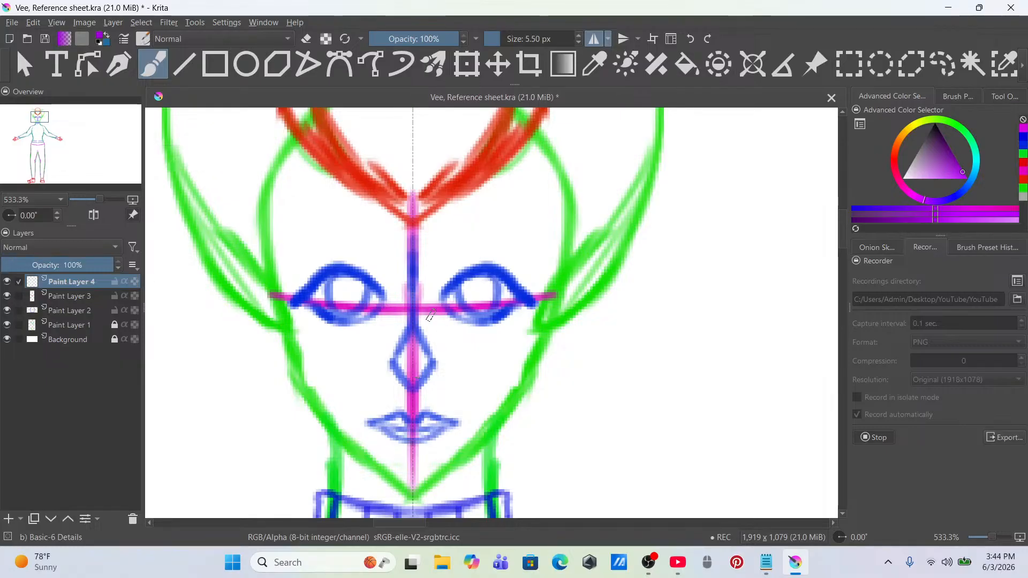
pyautogui.moveTo(433, 307)
pyautogui.mouseDown()
pyautogui.moveTo(484, 367)
pyautogui.moveTo(444, 323)
pyautogui.moveTo(541, 362)
pyautogui.moveTo(587, 308)
pyautogui.moveTo(553, 340)
pyautogui.moveTo(569, 281)
pyautogui.moveTo(571, 314)
pyautogui.moveTo(560, 273)
pyautogui.moveTo(521, 243)
pyautogui.moveTo(544, 247)
pyautogui.moveTo(460, 243)
pyautogui.moveTo(430, 285)
pyautogui.moveTo(435, 324)
pyautogui.moveTo(431, 305)
pyautogui.moveTo(407, 297)
pyautogui.moveTo(571, 273)
pyautogui.mouseUp()
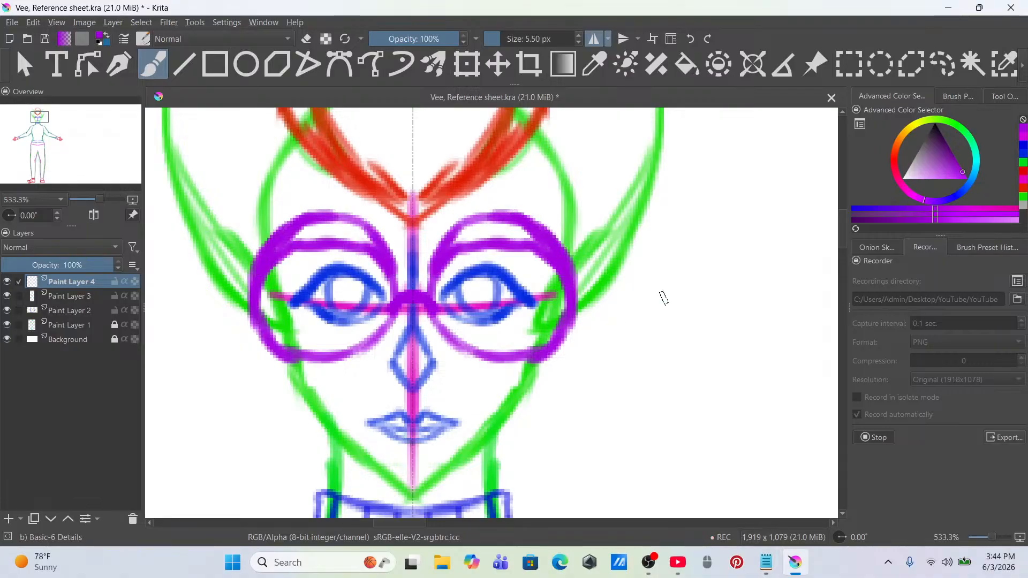
# Step: Erase the lines across the upper lenses with the Eraser Small preset at 5.70 px
pyautogui.click(955, 96)
pyautogui.click(903, 144)
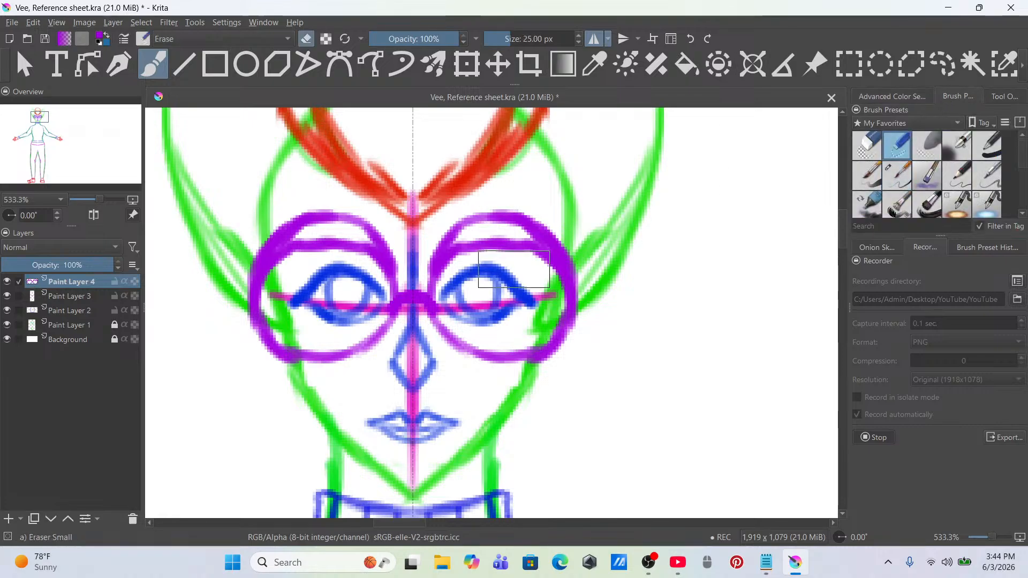
pyautogui.moveTo(503, 39); pyautogui.dragTo(488, 39)
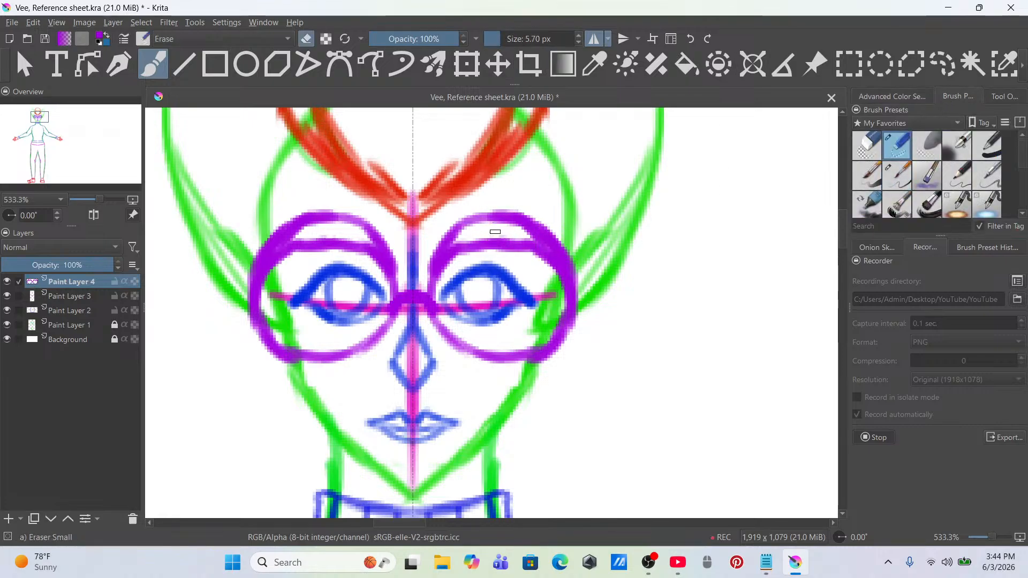
pyautogui.moveTo(498, 236)
pyautogui.mouseDown()
pyautogui.moveTo(528, 231)
pyautogui.moveTo(553, 279)
pyautogui.moveTo(546, 325)
pyautogui.mouseUp()
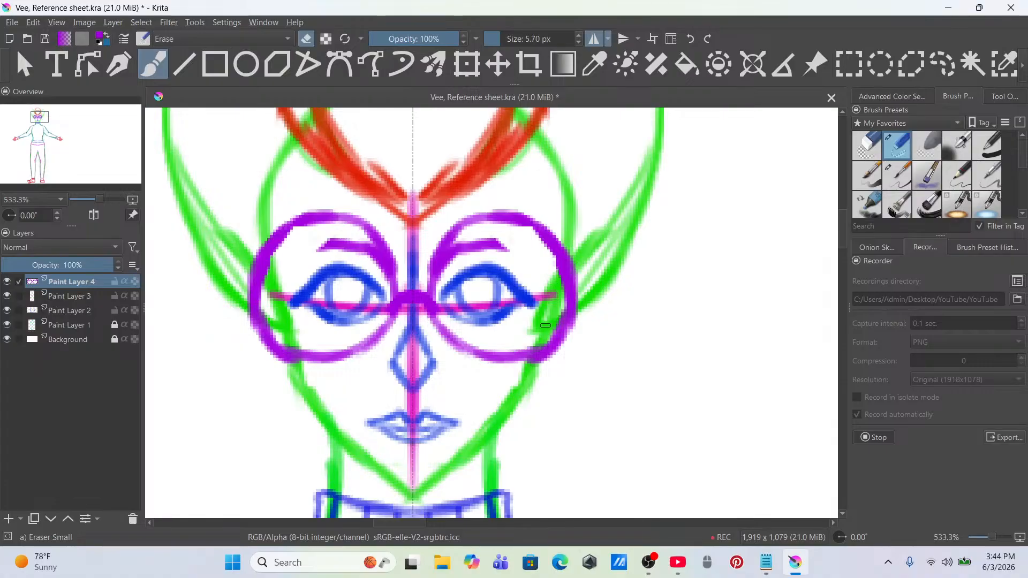
pyautogui.moveTo(521, 254)
pyautogui.mouseDown()
pyautogui.moveTo(494, 251)
pyautogui.moveTo(487, 236)
pyautogui.moveTo(458, 244)
pyautogui.moveTo(445, 285)
pyautogui.mouseUp()
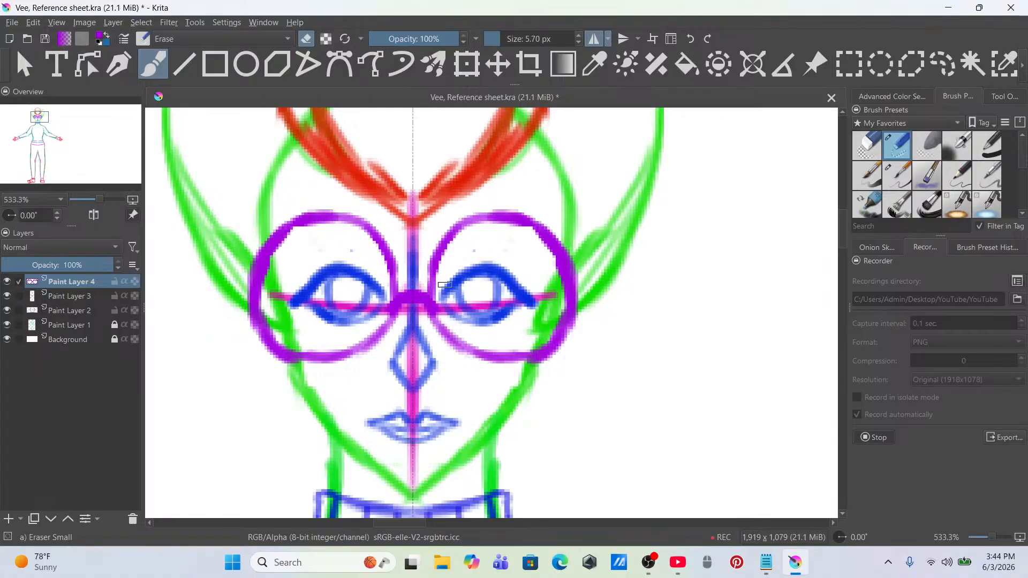
# Step: Redraw the outer rims of the glasses closer to the eyes with the Basic-6 Details brush and erase the old outer edges
pyautogui.click(901, 168)
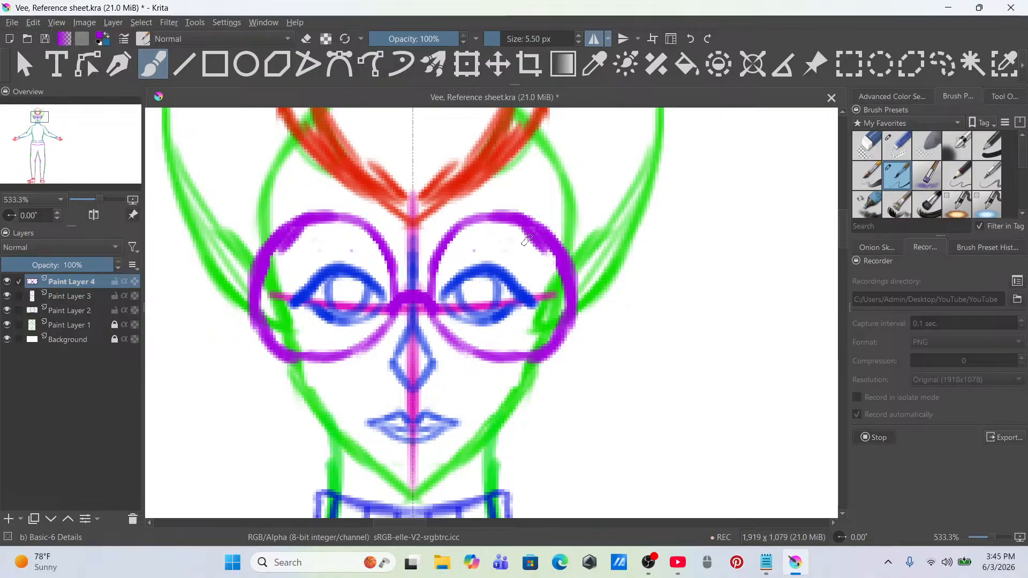
pyautogui.moveTo(536, 230)
pyautogui.mouseDown()
pyautogui.moveTo(561, 278)
pyautogui.moveTo(545, 251)
pyautogui.moveTo(547, 326)
pyautogui.moveTo(556, 280)
pyautogui.moveTo(542, 326)
pyautogui.mouseUp()
pyautogui.click(897, 145)
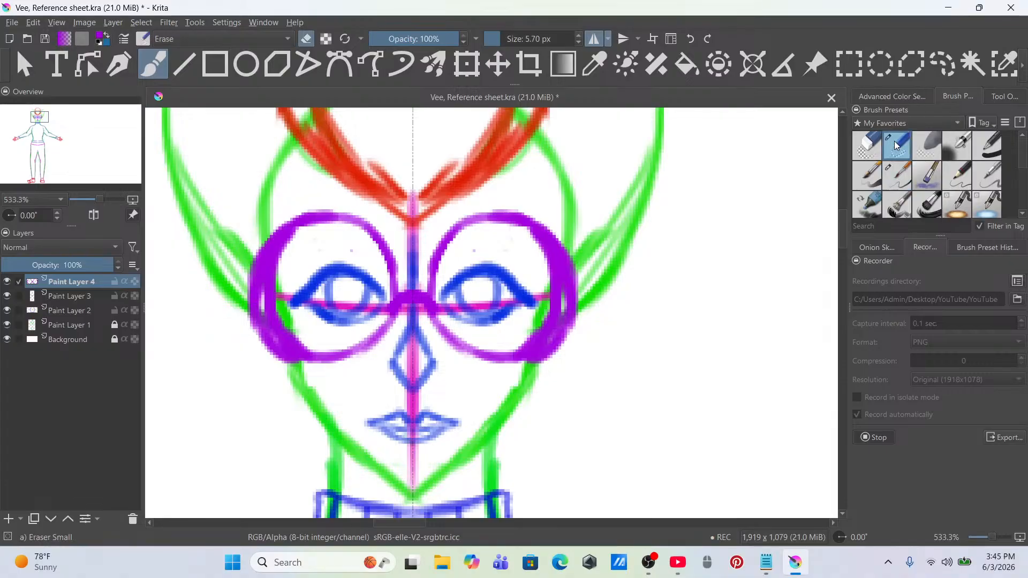
pyautogui.moveTo(555, 215)
pyautogui.mouseDown()
pyautogui.moveTo(571, 276)
pyautogui.moveTo(569, 248)
pyautogui.moveTo(580, 284)
pyautogui.moveTo(567, 334)
pyautogui.moveTo(544, 361)
pyautogui.mouseUp()
pyautogui.moveTo(541, 242)
pyautogui.mouseDown()
pyautogui.moveTo(546, 292)
pyautogui.moveTo(532, 336)
pyautogui.moveTo(515, 349)
pyautogui.mouseUp()
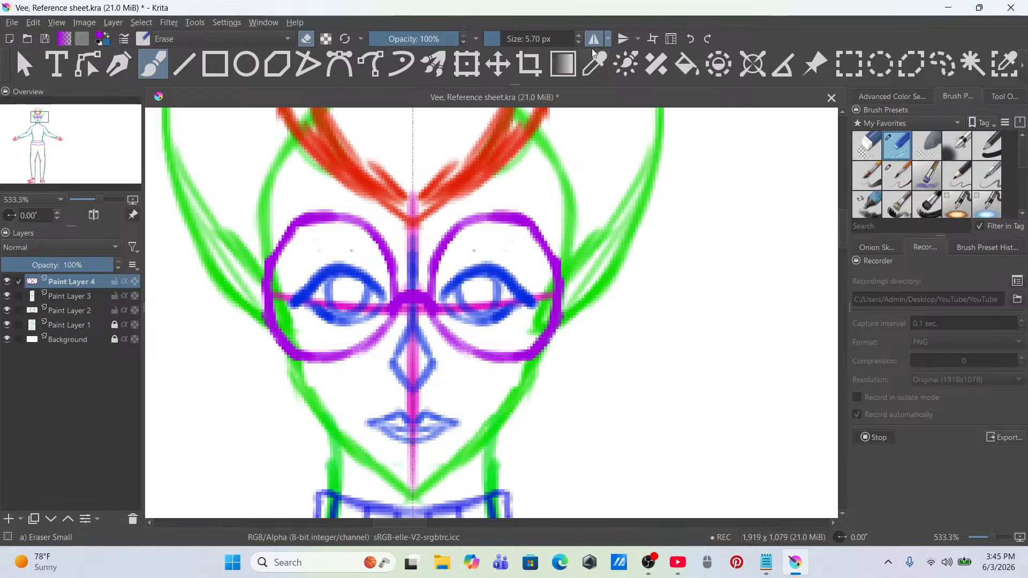
# Step: Transform the glasses layer, widening the frames slightly towards the ears and moving them down a little over the eyes
pyautogui.click(462, 65)
pyautogui.moveTo(567, 289); pyautogui.dragTo(582, 292)
pyautogui.moveTo(536, 263); pyautogui.dragTo(530, 274)
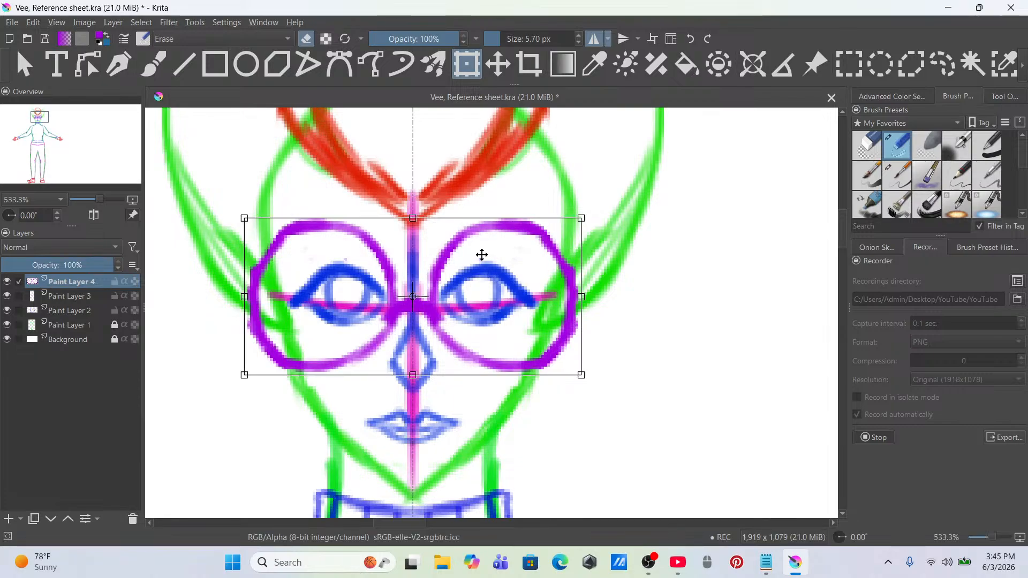
pyautogui.scroll(-4, 485, 251)
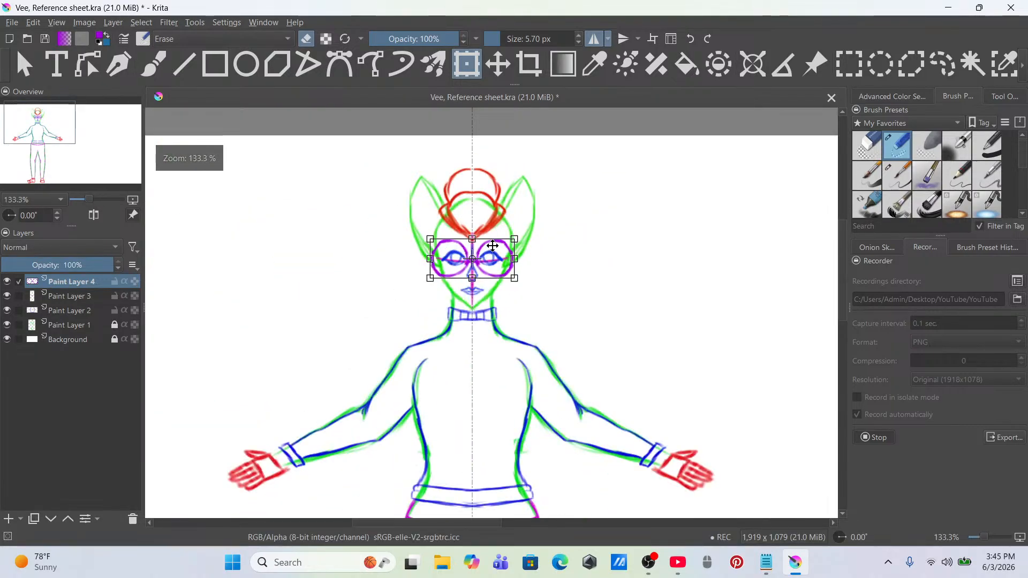
pyautogui.click(946, 59)
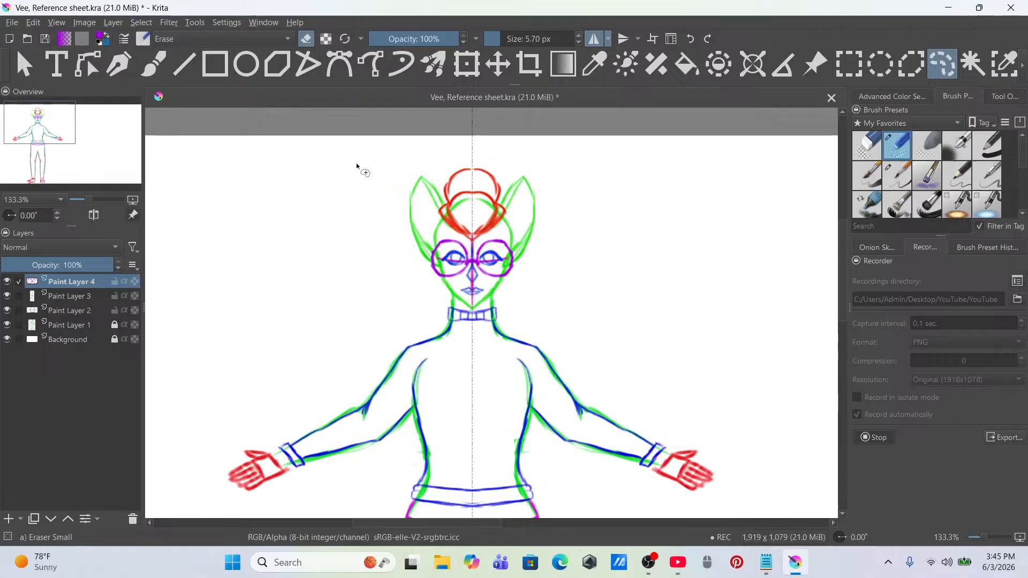
# Step: Draw small purple loops at the glasses' lower outer rims with long mirrored cords hanging to the shoulders, undoing the shorter cord attempts
pyautogui.click(163, 66)
pyautogui.scroll(1, 466, 286)
pyautogui.scroll(2, 490, 294)
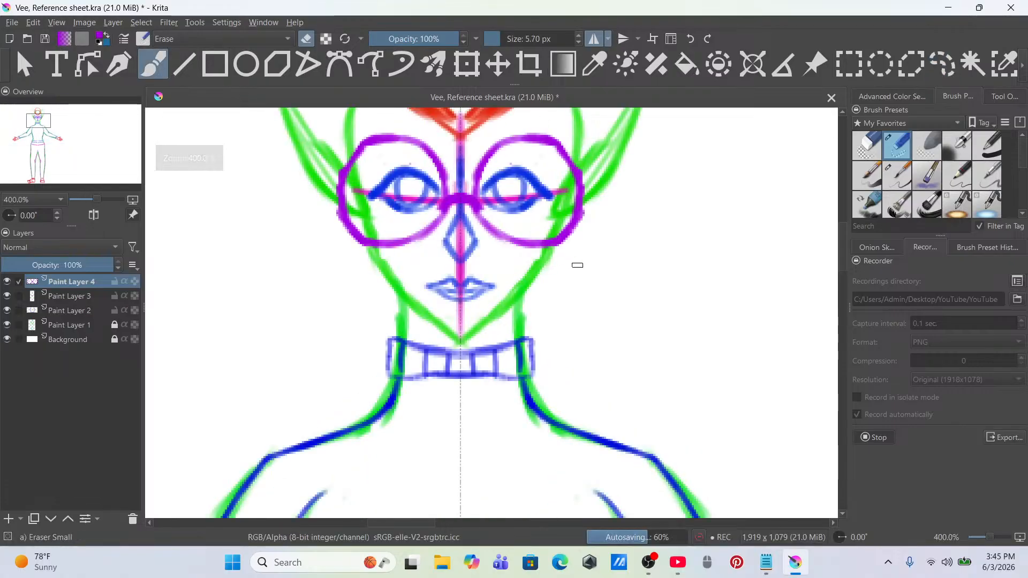
pyautogui.click(897, 175)
pyautogui.scroll(1, 487, 291)
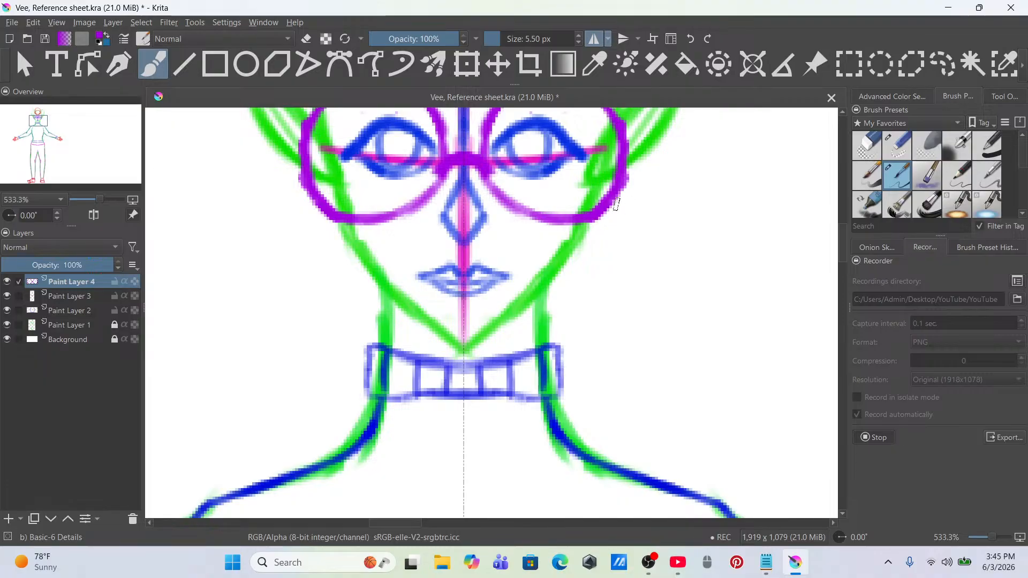
pyautogui.moveTo(593, 217)
pyautogui.mouseDown()
pyautogui.moveTo(611, 228)
pyautogui.moveTo(616, 214)
pyautogui.moveTo(613, 260)
pyautogui.moveTo(565, 343)
pyautogui.mouseUp()
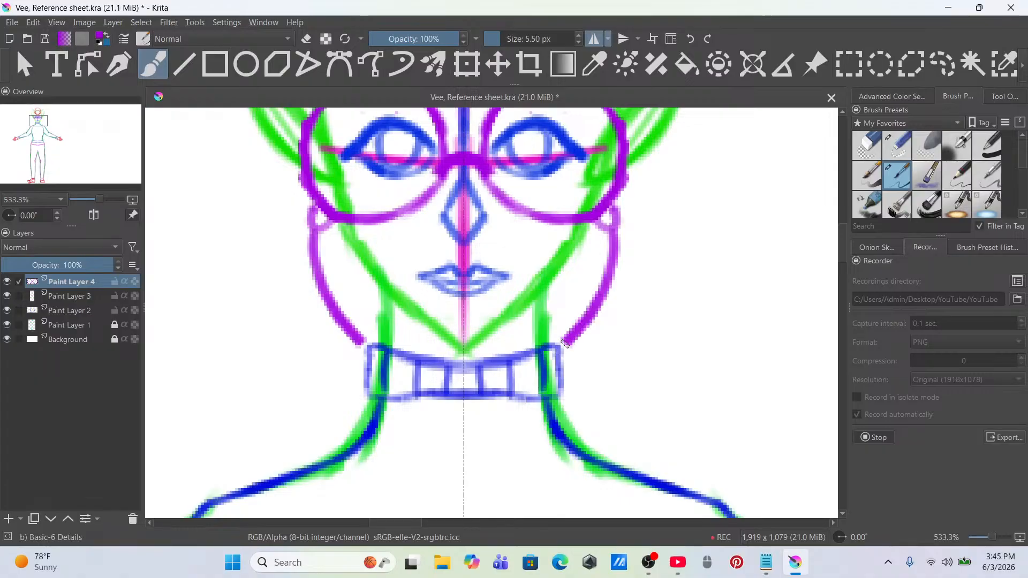
pyautogui.hotkey('ctrl', 'z')
pyautogui.moveTo(614, 228); pyautogui.dragTo(543, 323)
pyautogui.hotkey('ctrl', 'z')
pyautogui.moveTo(614, 226)
pyautogui.mouseDown()
pyautogui.moveTo(609, 421)
pyautogui.moveTo(578, 452)
pyautogui.mouseUp()
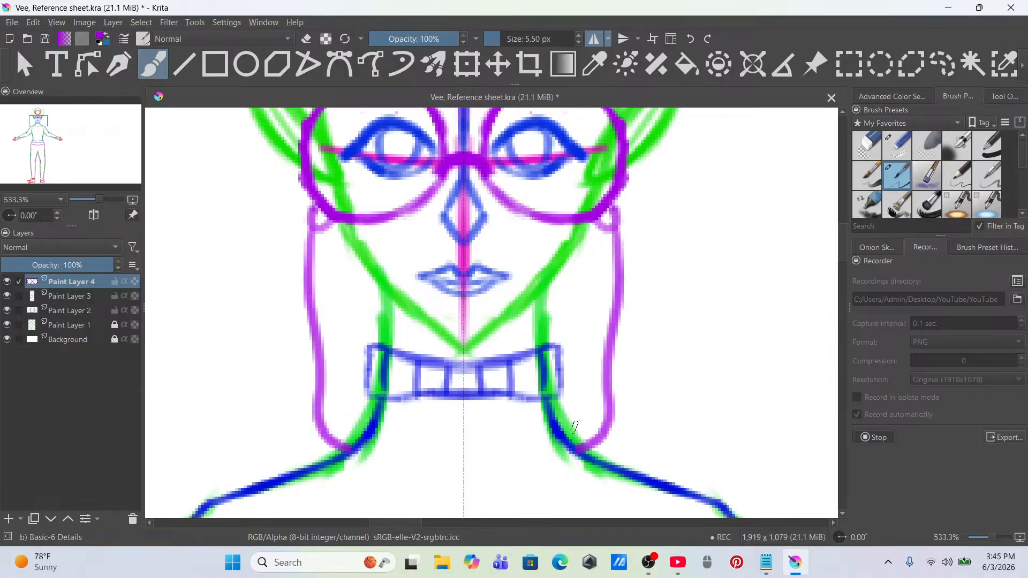
# Step: Examine the glasses and hanging cords in relation to the face, ears and hair
pyautogui.scroll(-5, 574, 397)
pyautogui.scroll(3, 584, 327)
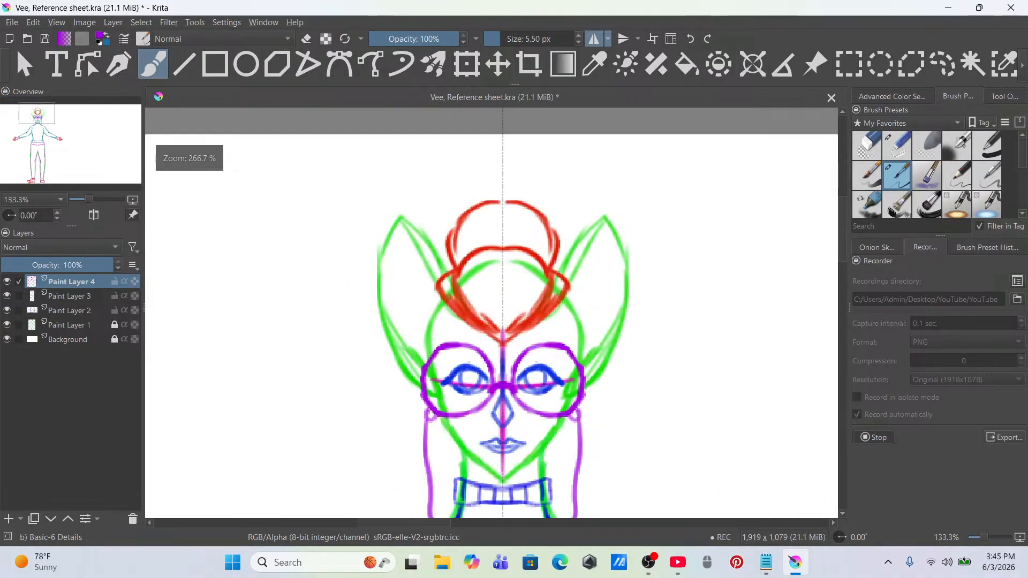
pyautogui.scroll(3, 622, 262)
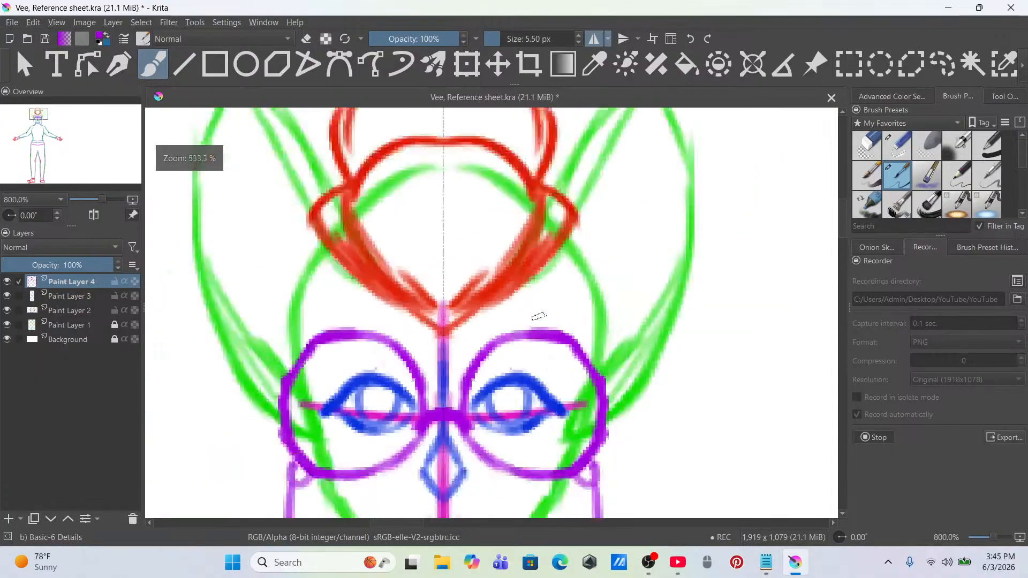
pyautogui.scroll(-4, 539, 314)
pyautogui.scroll(2, 540, 303)
pyautogui.scroll(-1, 540, 302)
pyautogui.scroll(3, 544, 322)
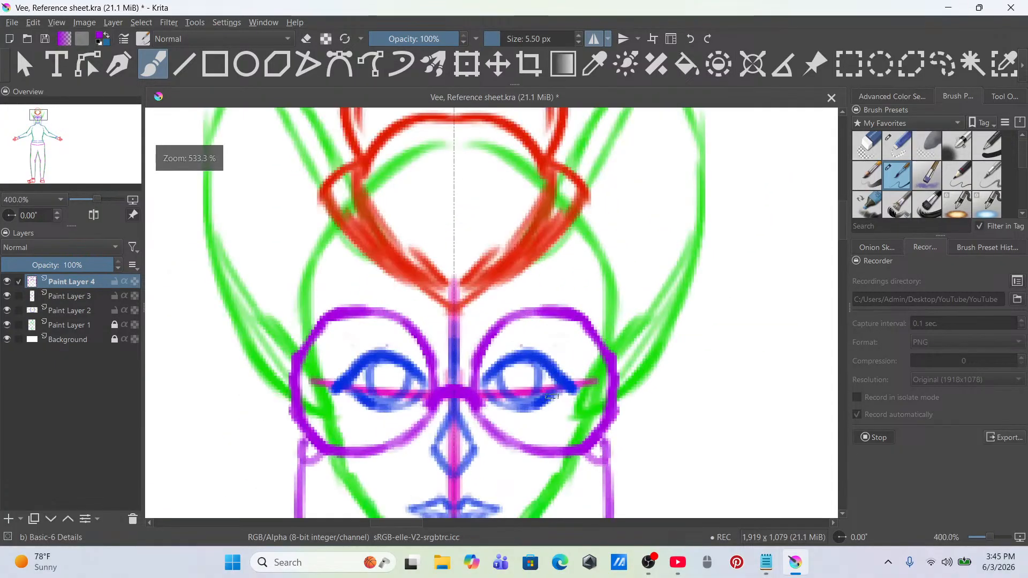
# Step: Unlock Paint Layer 1 and merge Paint Layers 4, 3 and 2 down into it
pyautogui.scroll(-3, 550, 379)
pyautogui.moveTo(550, 379); pyautogui.dragTo(617, 168)
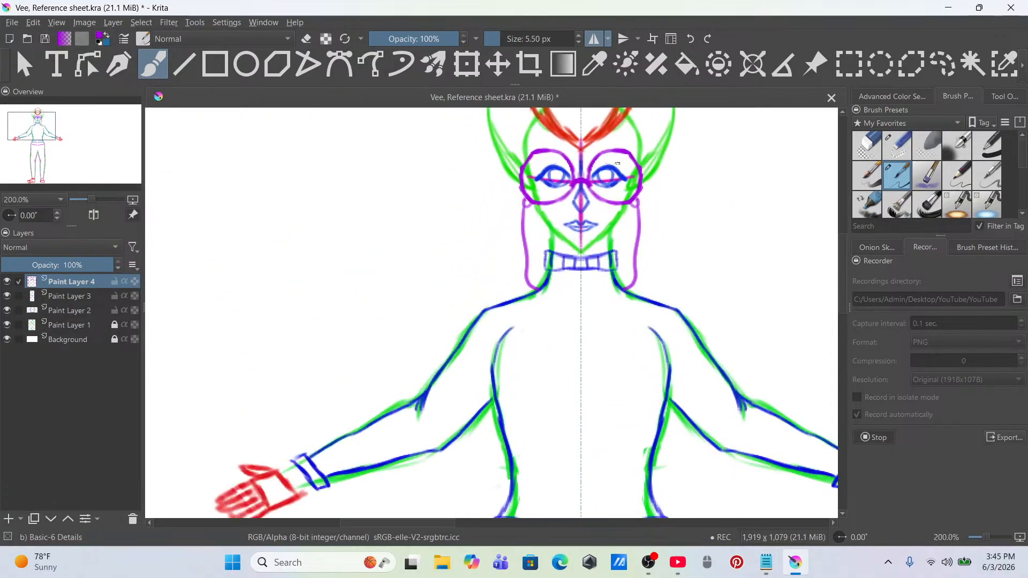
pyautogui.scroll(-3, 617, 170)
pyautogui.moveTo(647, 246); pyautogui.dragTo(610, 290)
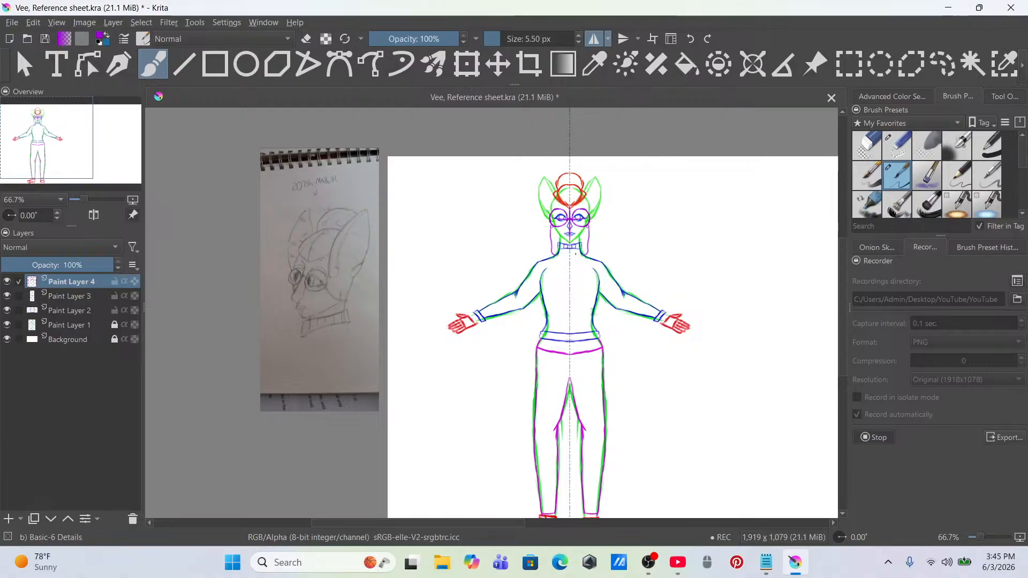
pyautogui.moveTo(600, 248); pyautogui.dragTo(470, 231)
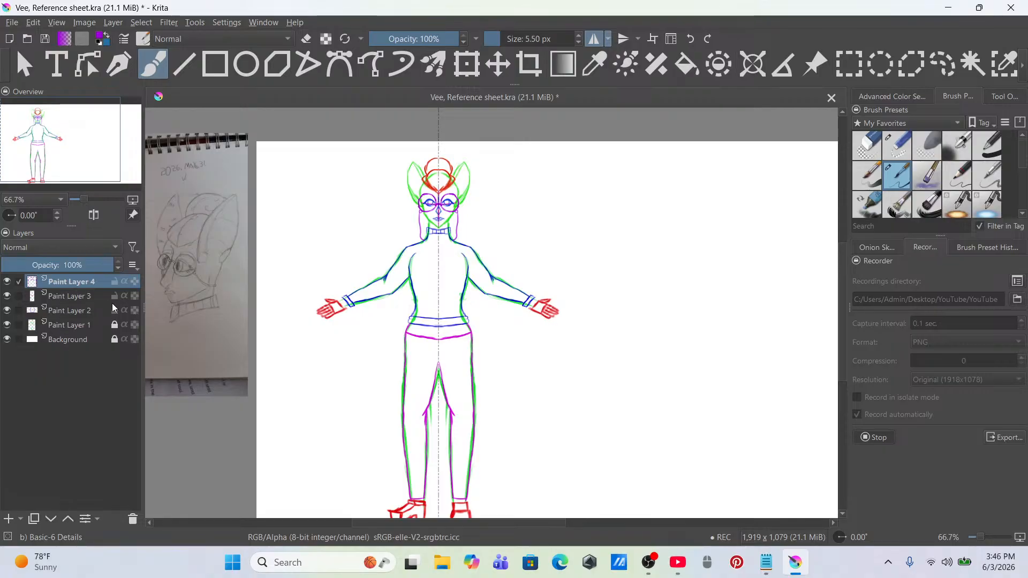
pyautogui.moveTo(112, 307)
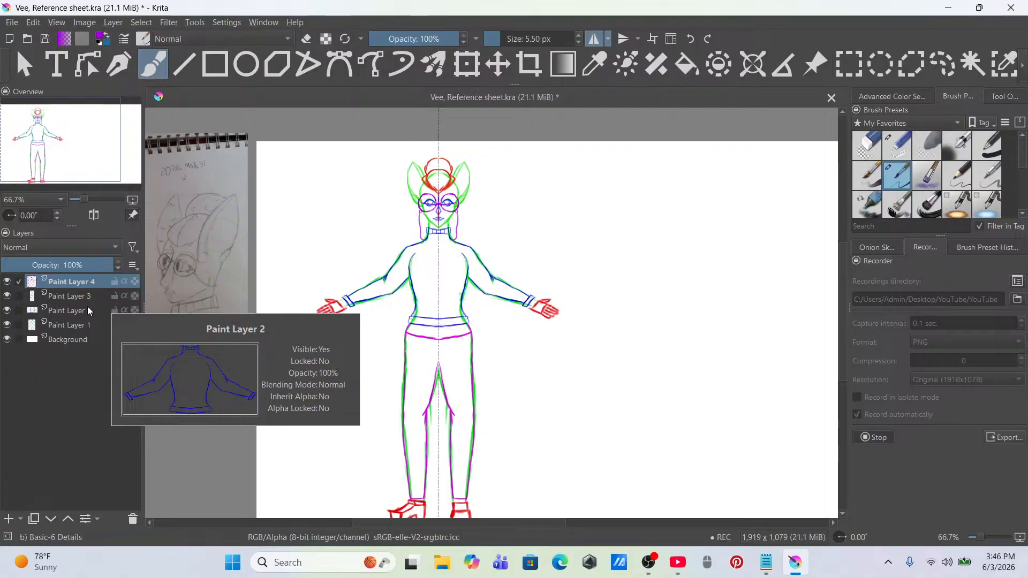
pyautogui.moveTo(11, 328)
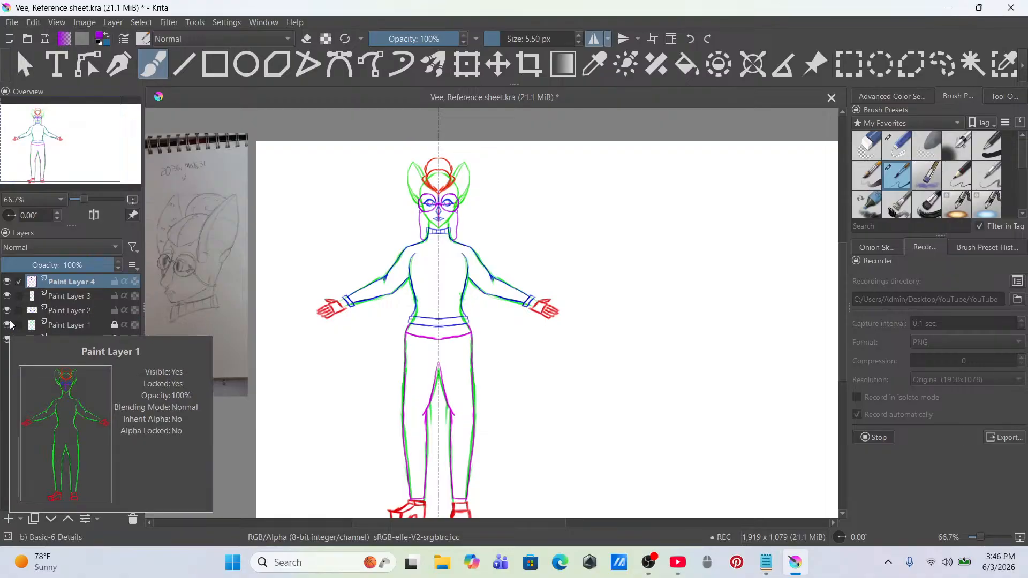
pyautogui.click(115, 325)
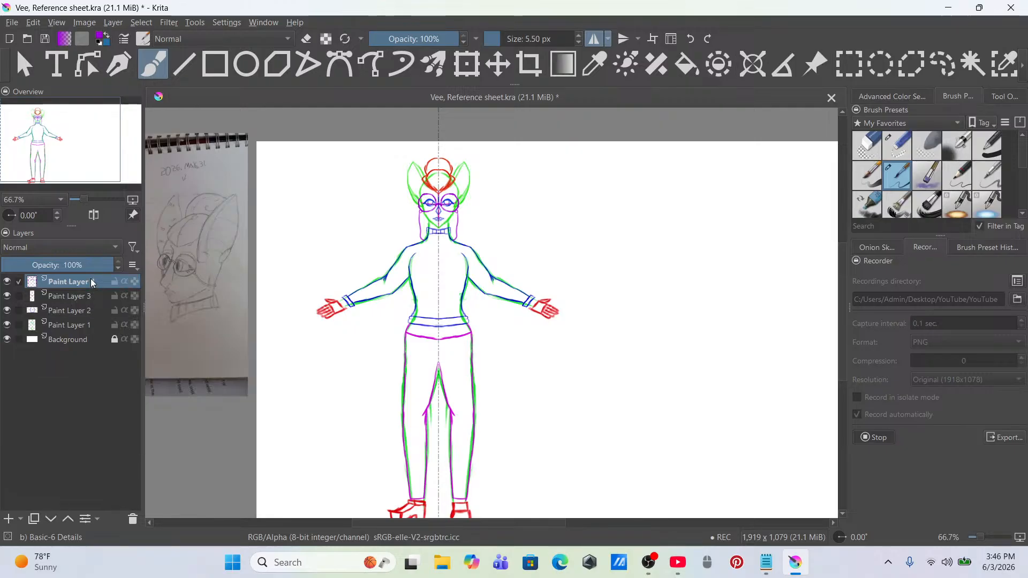
pyautogui.hotkey('ctrl', 'e')
pyautogui.hotkey('ctrl', 'e')
pyautogui.hotkey('ctrl', 'e')
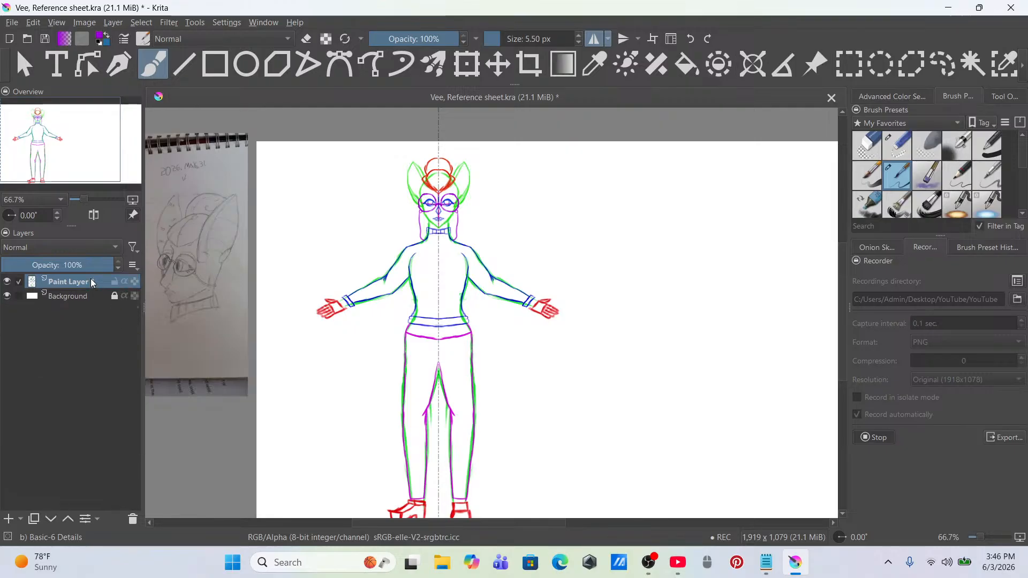
# Step: Erase stray green guide strokes around the underarm, waist side and waistband with the Eraser Small brush
pyautogui.click(897, 145)
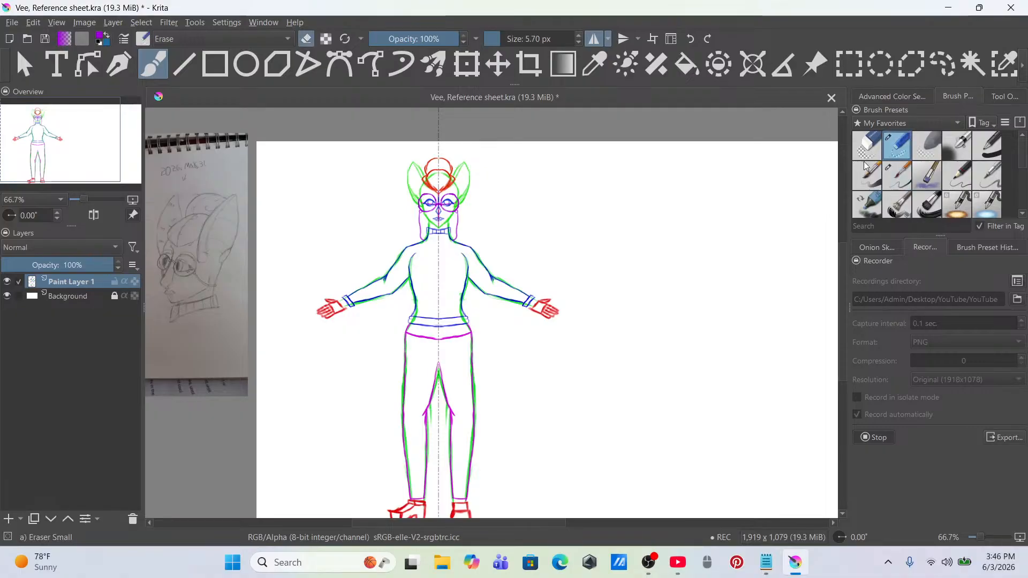
pyautogui.scroll(4, 466, 297)
pyautogui.scroll(2, 553, 257)
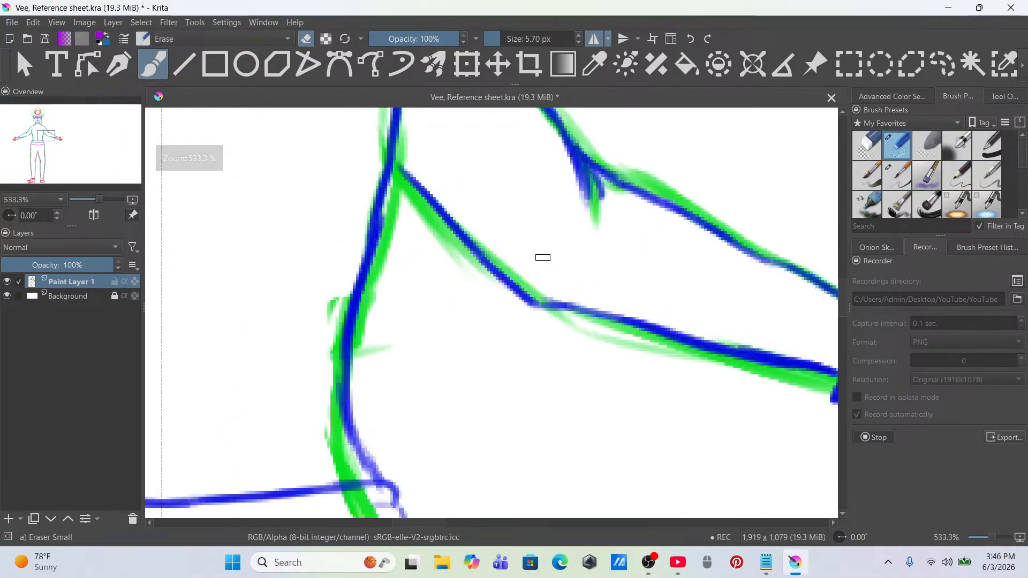
pyautogui.moveTo(400, 201); pyautogui.dragTo(484, 284)
pyautogui.moveTo(398, 200)
pyautogui.mouseDown()
pyautogui.moveTo(401, 179)
pyautogui.moveTo(370, 315)
pyautogui.mouseUp()
pyautogui.moveTo(337, 250); pyautogui.dragTo(319, 375)
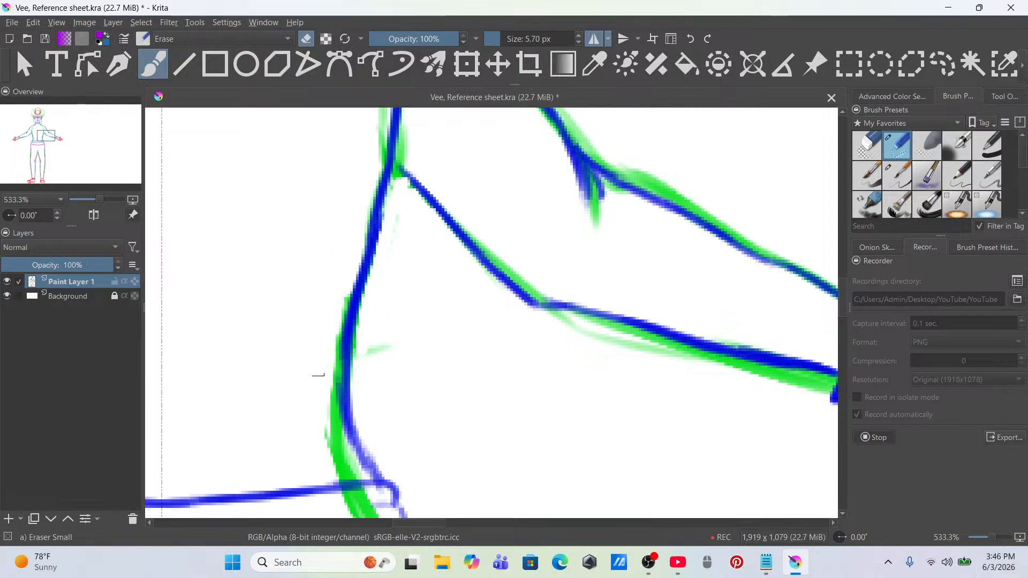
pyautogui.moveTo(336, 500); pyautogui.dragTo(367, 493)
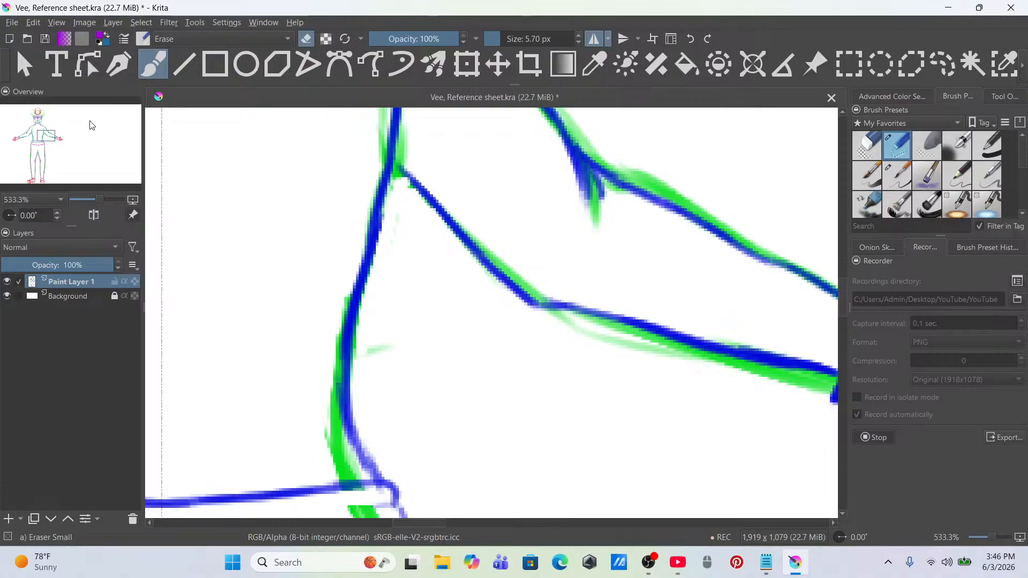
pyautogui.moveTo(49, 139); pyautogui.dragTo(47, 143)
pyautogui.moveTo(400, 325)
pyautogui.mouseDown()
pyautogui.moveTo(442, 327)
pyautogui.moveTo(443, 339)
pyautogui.moveTo(420, 342)
pyautogui.moveTo(467, 410)
pyautogui.mouseUp()
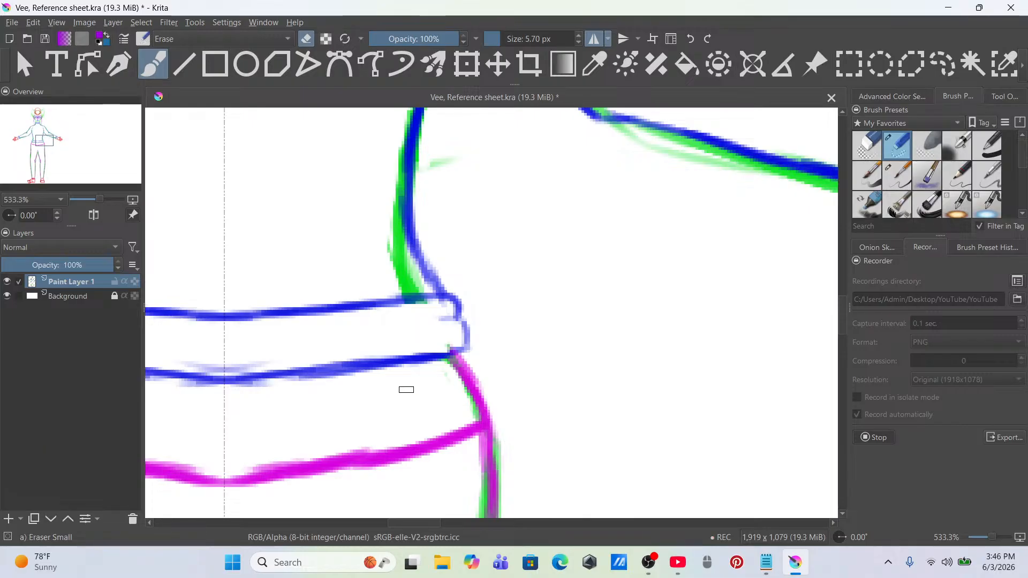
pyautogui.scroll(-10, 406, 390)
pyautogui.scroll(6, 407, 389)
pyautogui.scroll(-4, 402, 394)
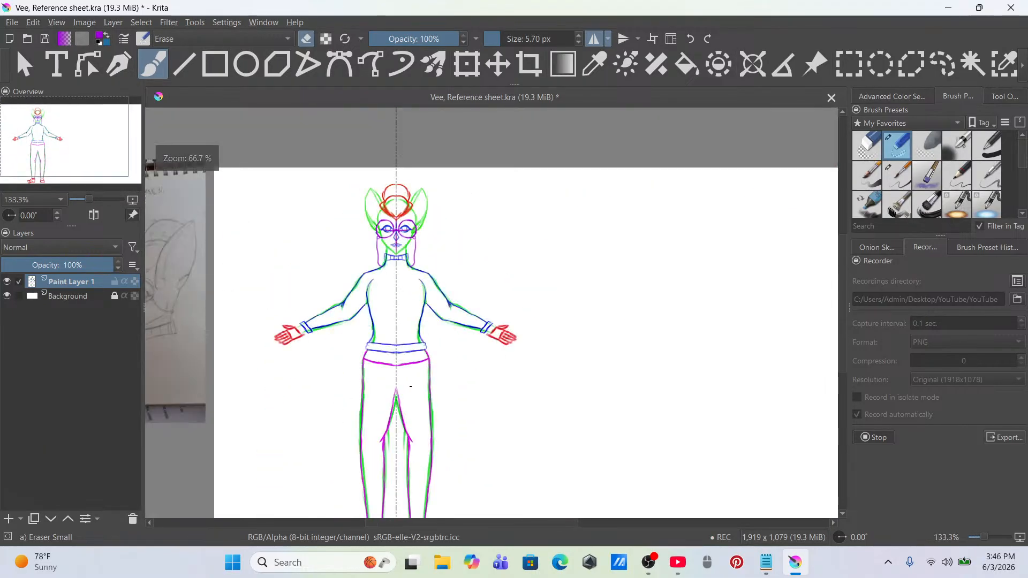
pyautogui.scroll(5, 407, 391)
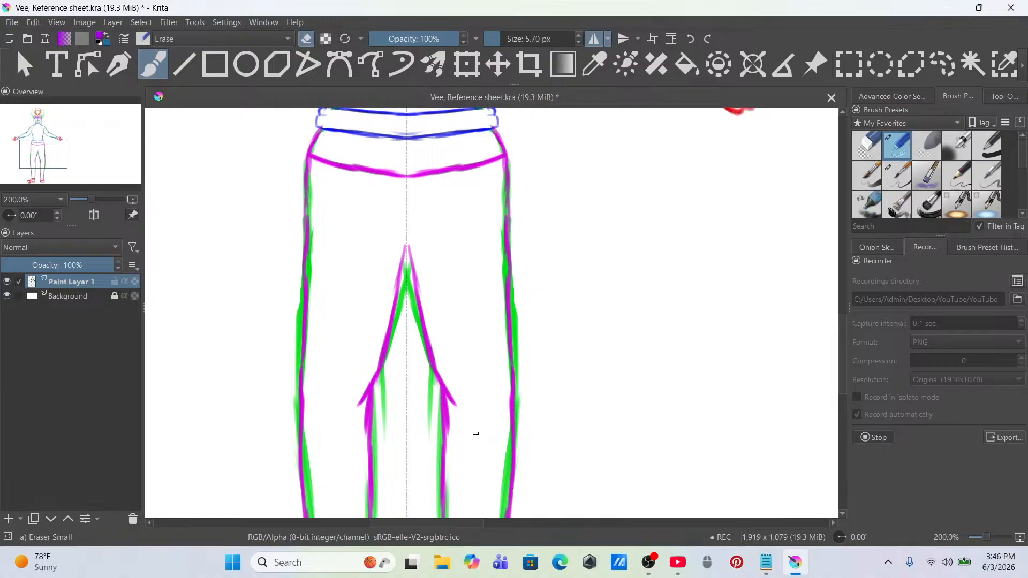
pyautogui.scroll(1, 461, 333)
pyautogui.scroll(-3, 463, 303)
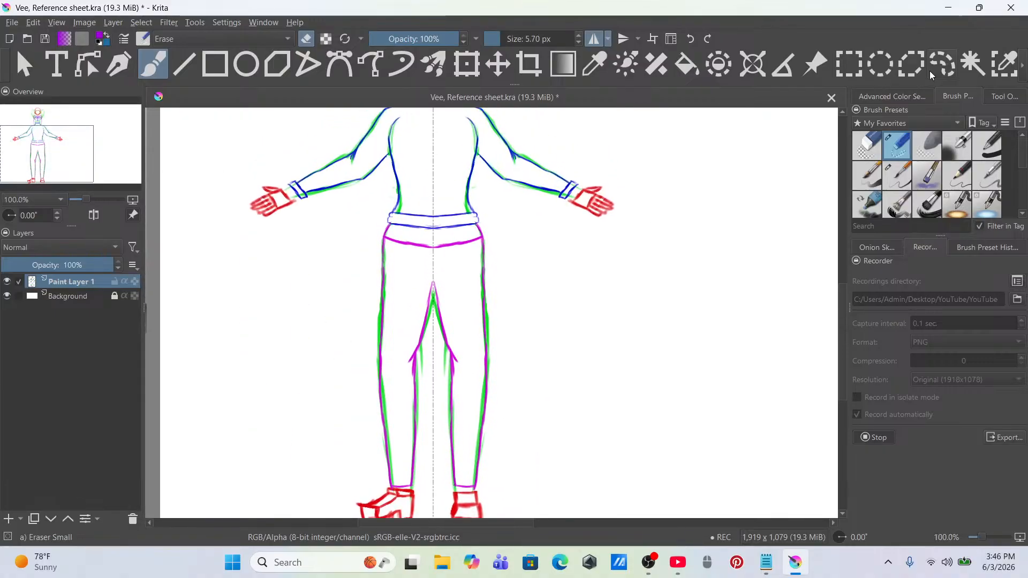
pyautogui.click(851, 72)
pyautogui.moveTo(367, 271); pyautogui.dragTo(561, 491)
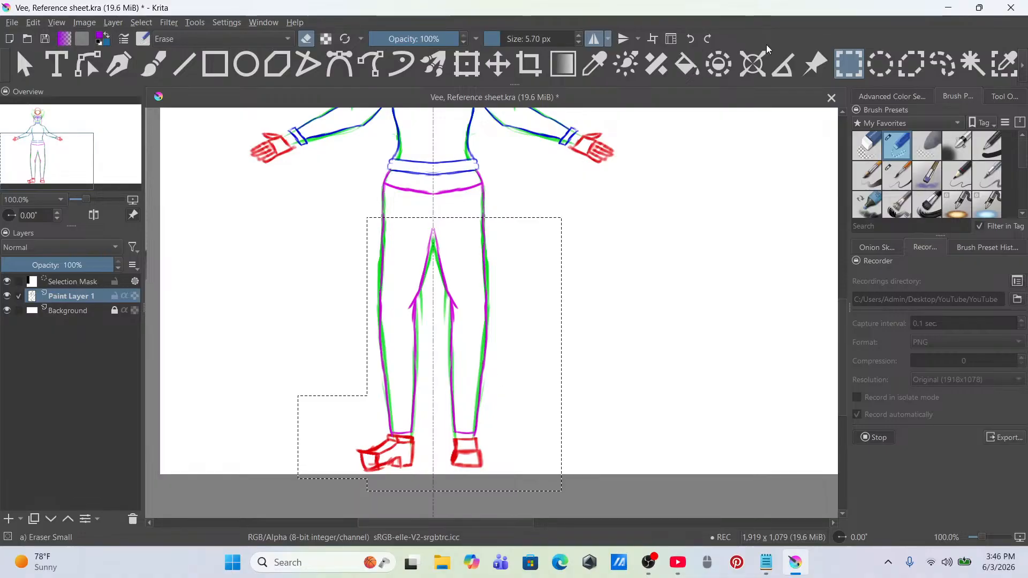
pyautogui.click(559, 216)
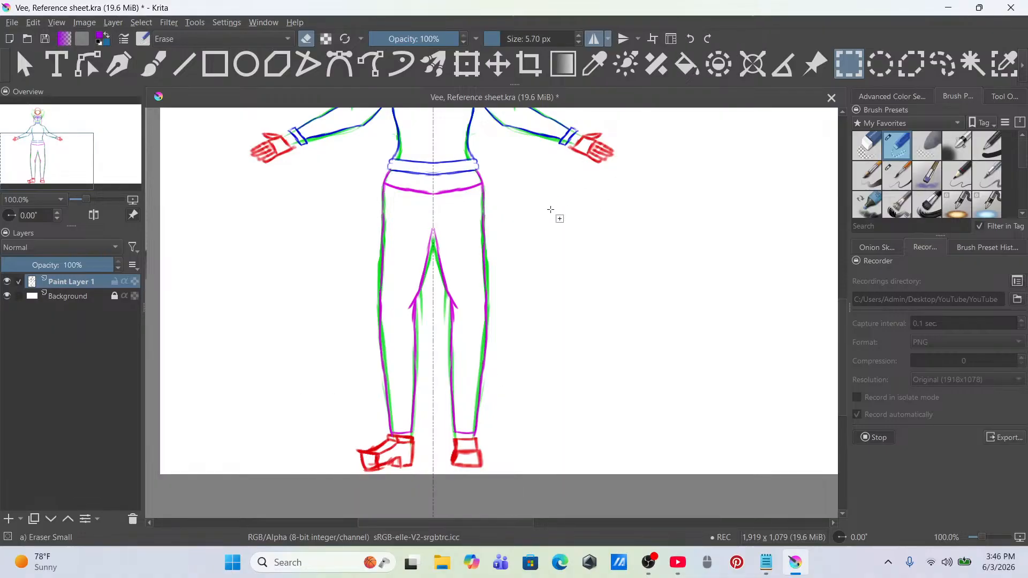
# Step: Try to shorten the legs by selecting the lower legs and shoes in a rectangle and moving them up with Transform
pyautogui.moveTo(498, 261); pyautogui.dragTo(323, 483)
pyautogui.click(465, 65)
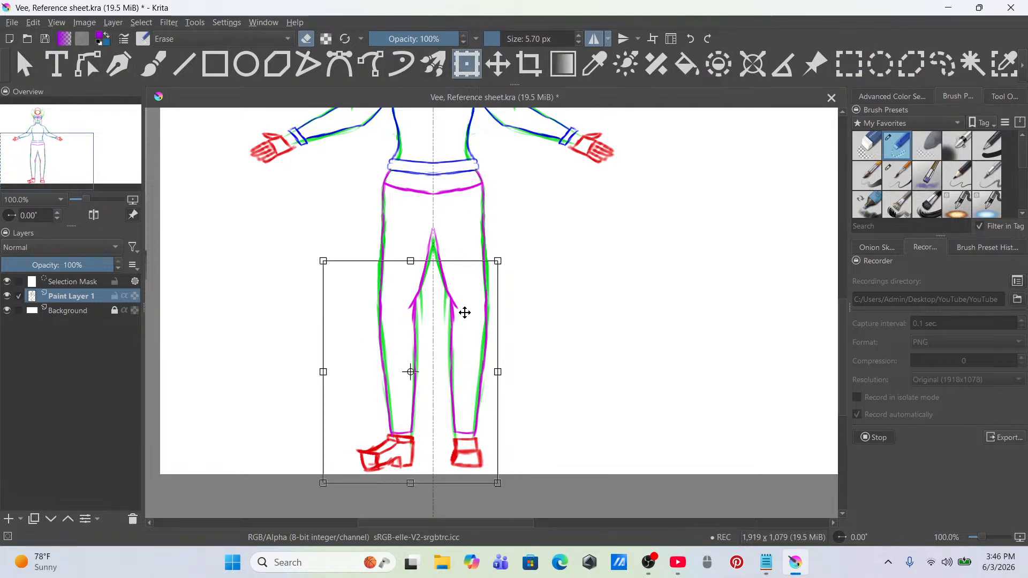
pyautogui.moveTo(465, 313); pyautogui.dragTo(457, 286)
pyautogui.click(692, 38)
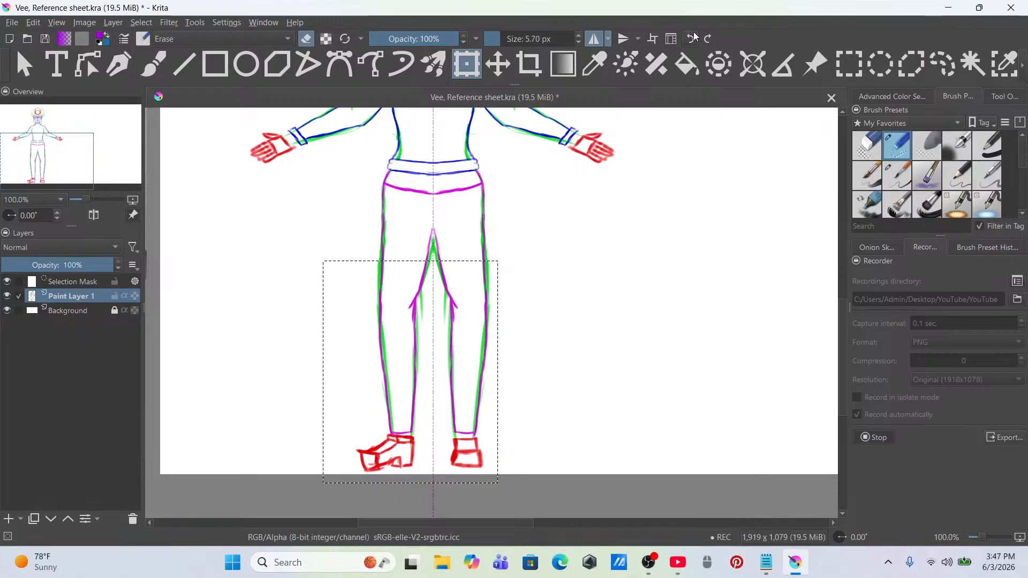
pyautogui.moveTo(455, 317); pyautogui.dragTo(452, 296)
pyautogui.scroll(3, 449, 260)
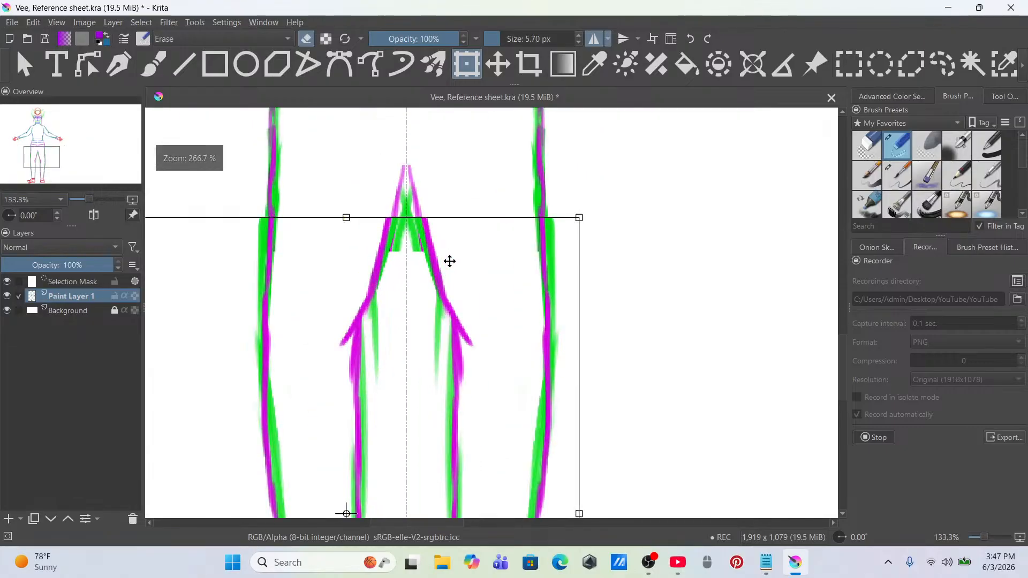
pyautogui.scroll(-3, 450, 261)
pyautogui.scroll(-3, 449, 261)
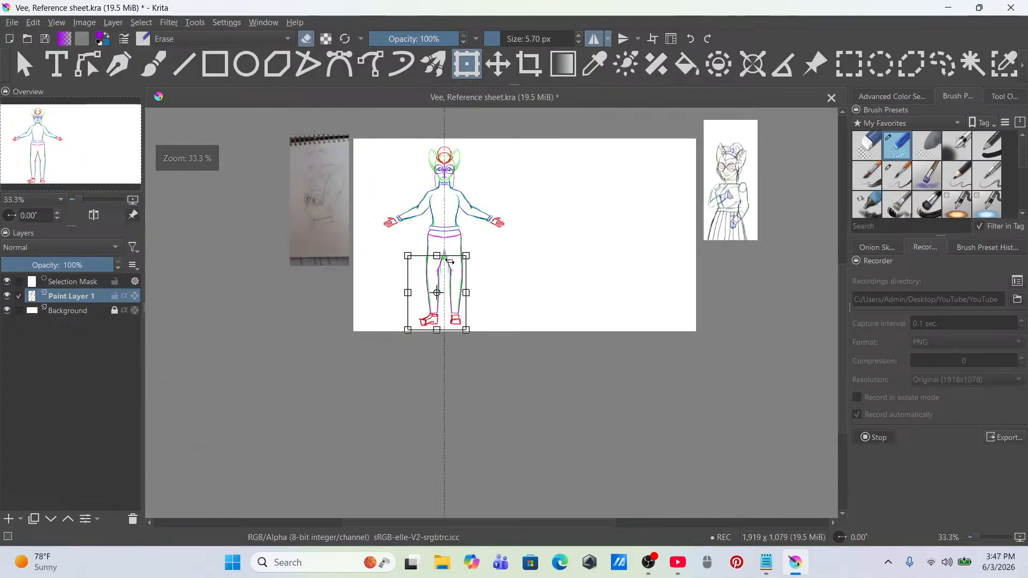
pyautogui.scroll(1, 451, 260)
pyautogui.scroll(1, 451, 260)
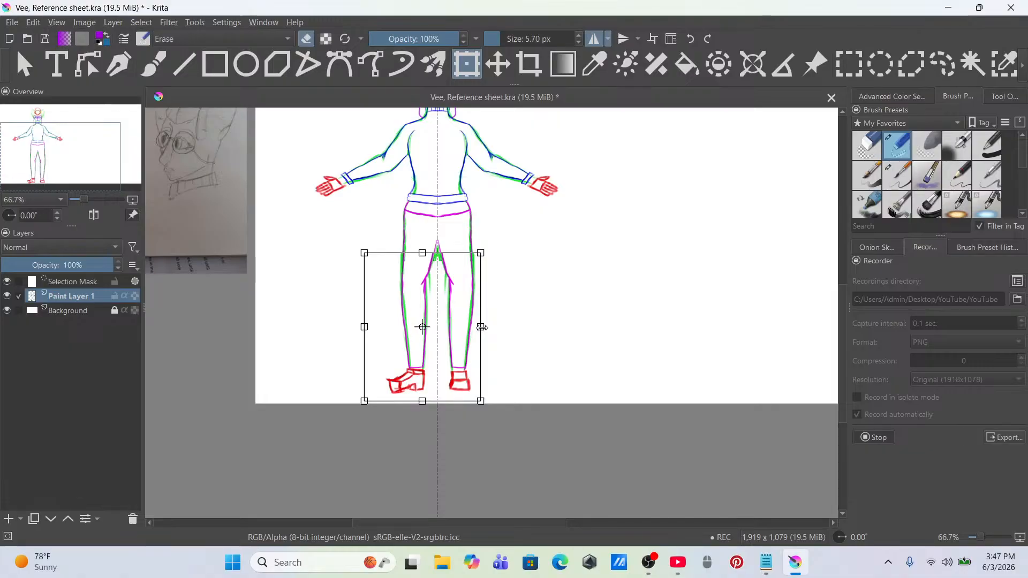
# Step: Try to narrow the selected lower legs and shoes, undo the transformation and clear the selection
pyautogui.moveTo(482, 327); pyautogui.dragTo(469, 326)
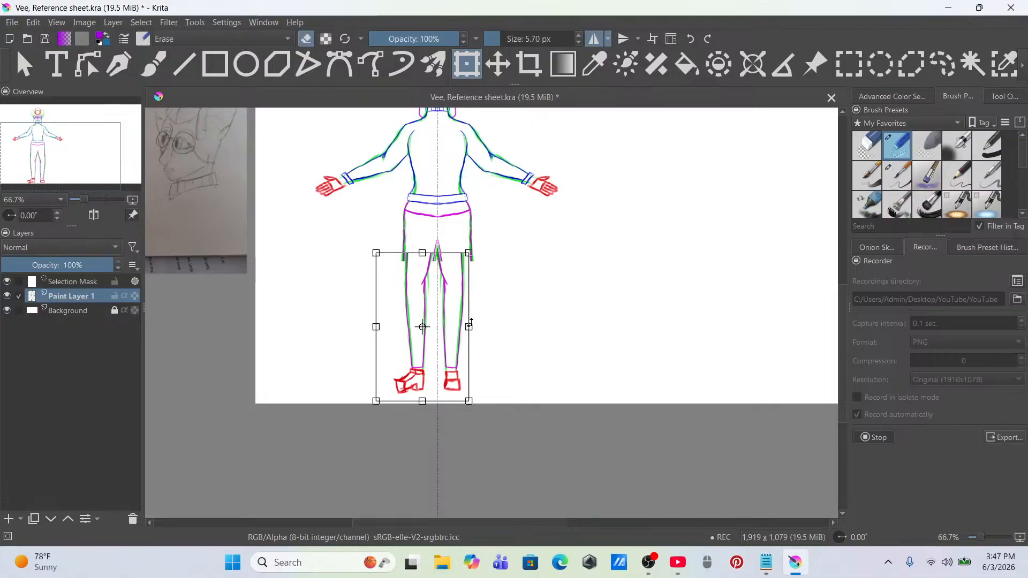
pyautogui.click(690, 39)
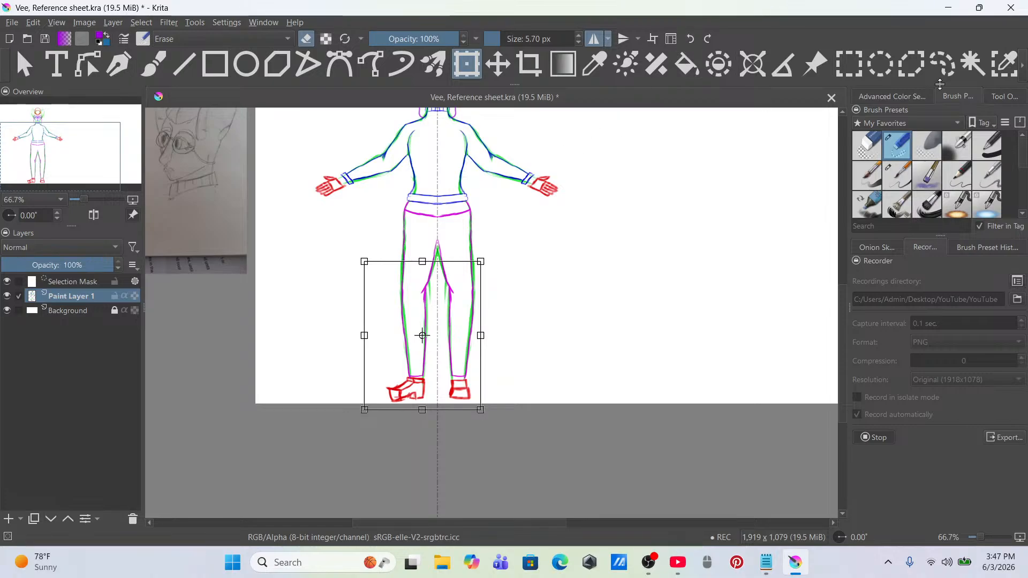
pyautogui.click(848, 65)
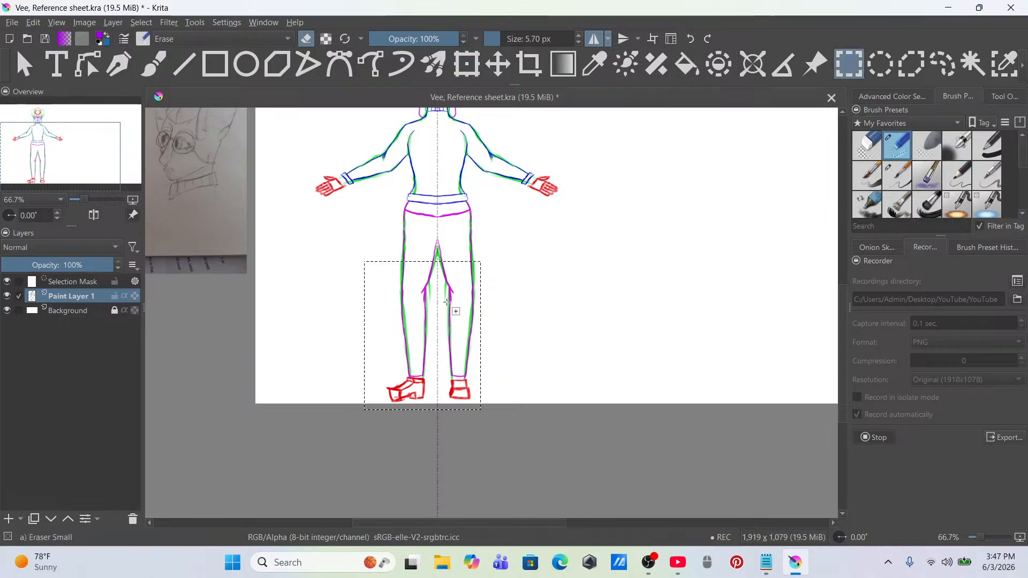
pyautogui.rightClick(444, 299)
pyautogui.click(493, 336)
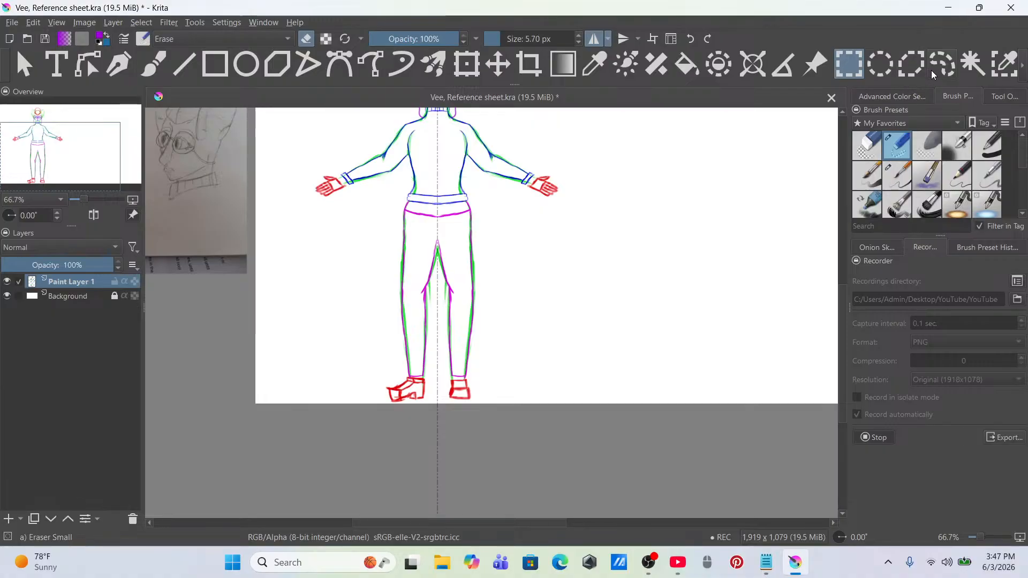
# Step: Select the waistband, trousers and shoes freehand and narrow them slightly about the centre line with Transform, undoing the first scaling that also shortened them
pyautogui.click(935, 67)
pyautogui.scroll(1, 432, 240)
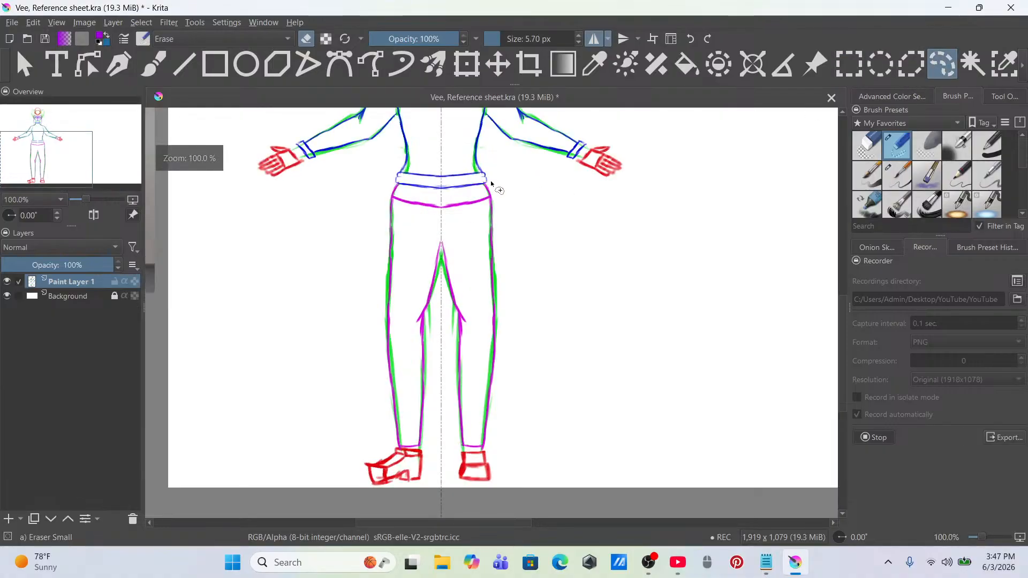
pyautogui.moveTo(490, 181); pyautogui.dragTo(510, 209)
pyautogui.scroll(-1, 507, 256)
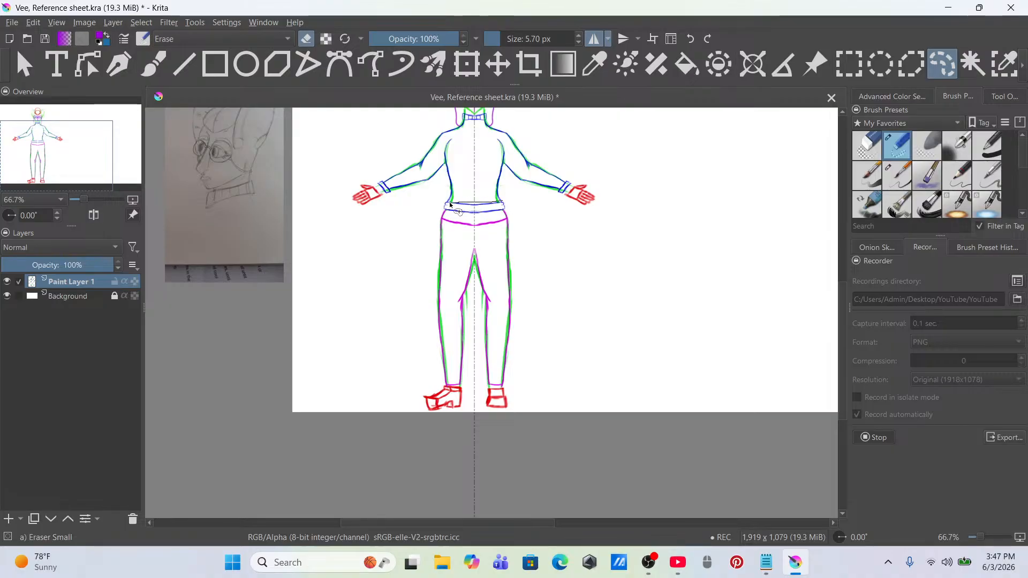
pyautogui.moveTo(394, 364)
pyautogui.mouseDown()
pyautogui.moveTo(528, 416)
pyautogui.moveTo(548, 308)
pyautogui.moveTo(528, 220)
pyautogui.moveTo(508, 203)
pyautogui.mouseUp()
pyautogui.hotkey('ctrl', 't')
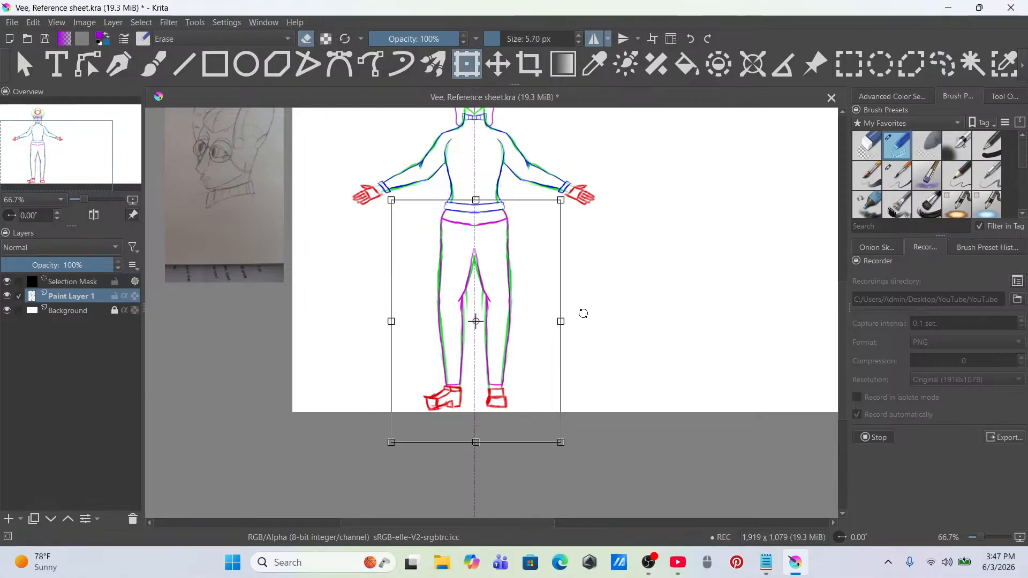
pyautogui.moveTo(560, 320); pyautogui.dragTo(556, 321)
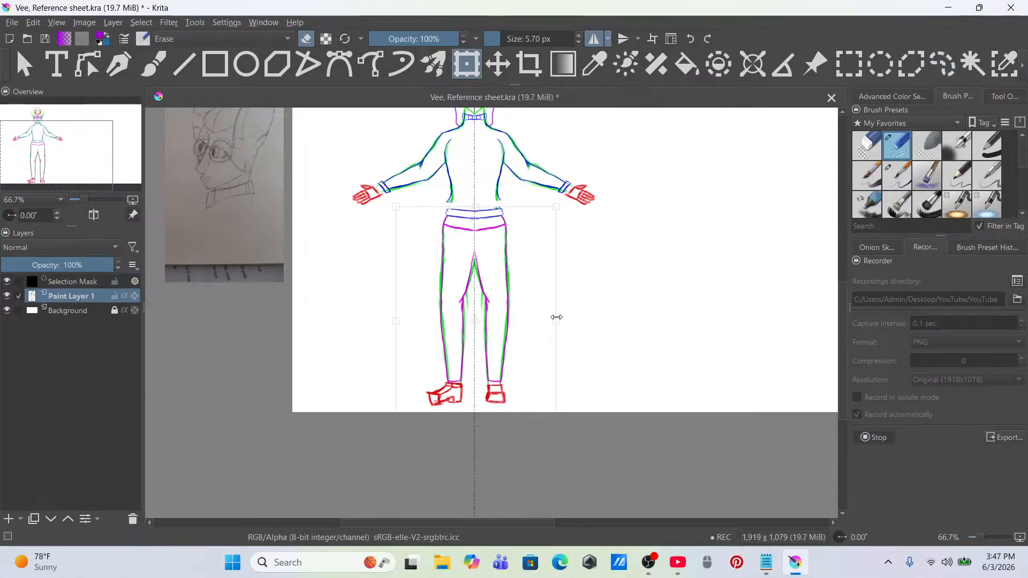
pyautogui.click(690, 38)
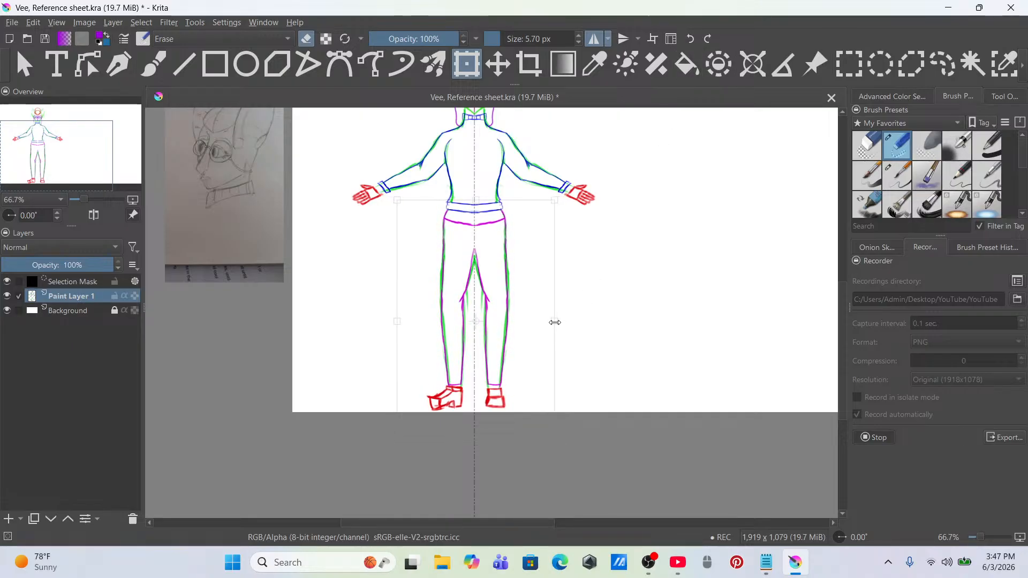
# Step: Examine how the narrowed lower body meets the torso at the waist and how it fits the whole figure
pyautogui.scroll(-1, 520, 255)
pyautogui.scroll(4, 516, 311)
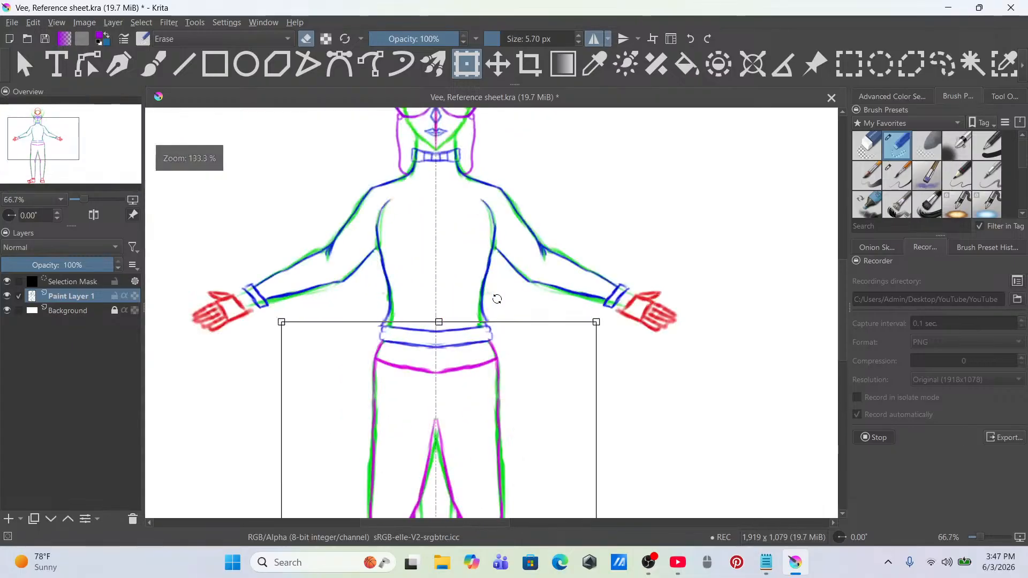
pyautogui.scroll(1, 490, 369)
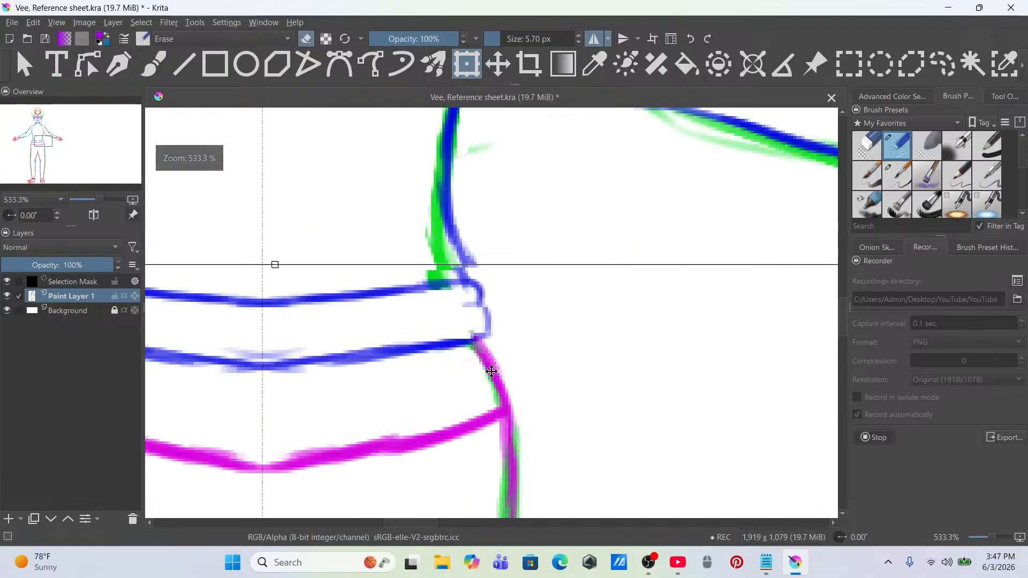
pyautogui.scroll(-3, 498, 375)
pyautogui.moveTo(499, 380); pyautogui.dragTo(507, 156)
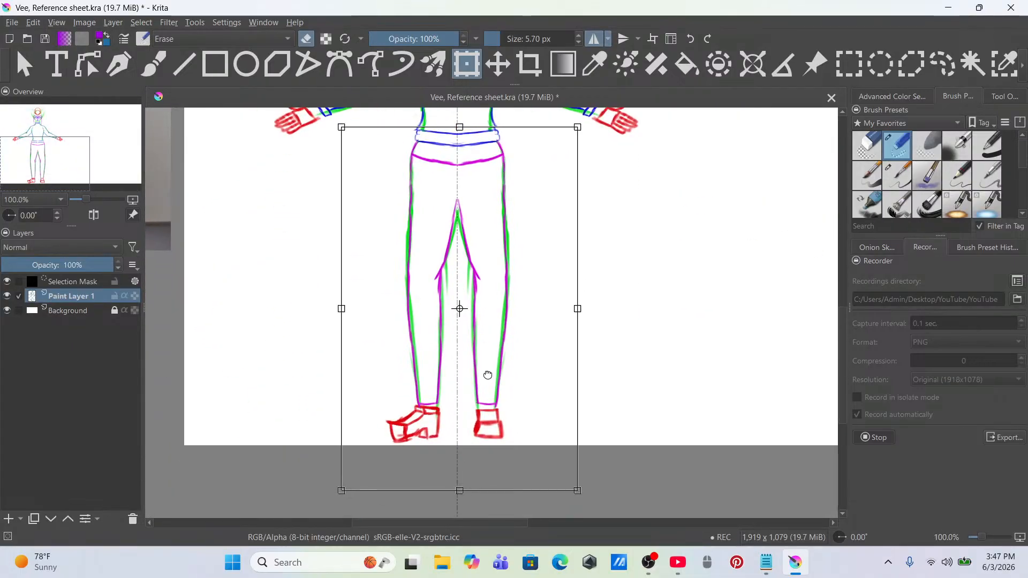
pyautogui.moveTo(486, 375); pyautogui.dragTo(508, 445)
pyautogui.scroll(-2, 513, 403)
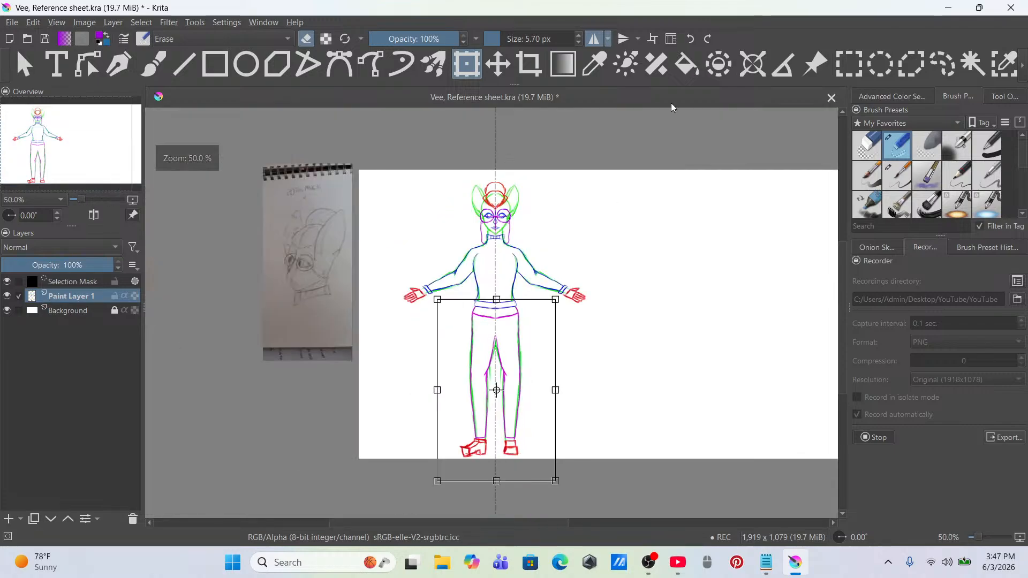
# Step: Compare the figure with and without the lower-body narrowing, keep the narrowed version and clear the selection
pyautogui.click(692, 39)
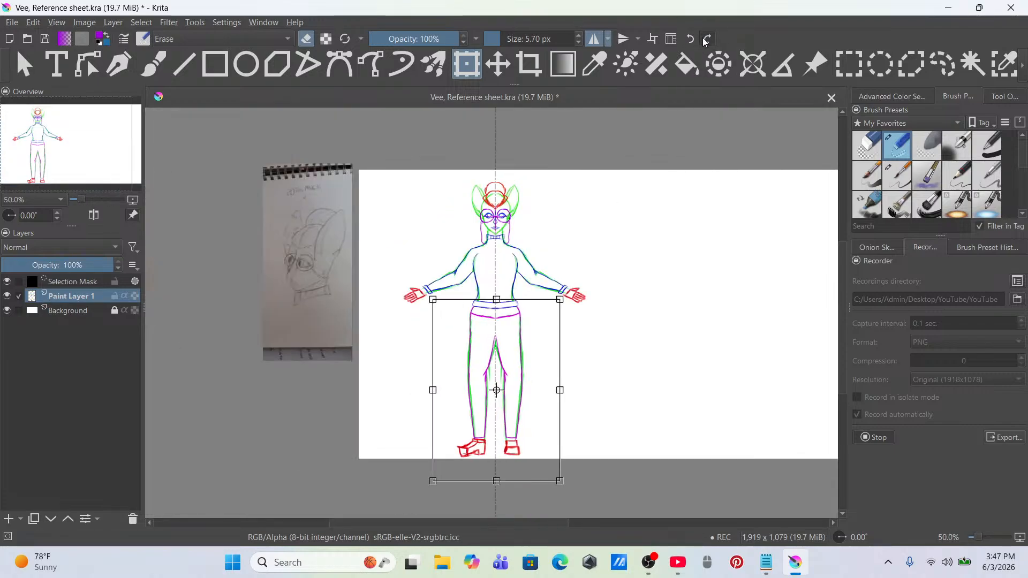
pyautogui.click(706, 39)
pyautogui.click(932, 65)
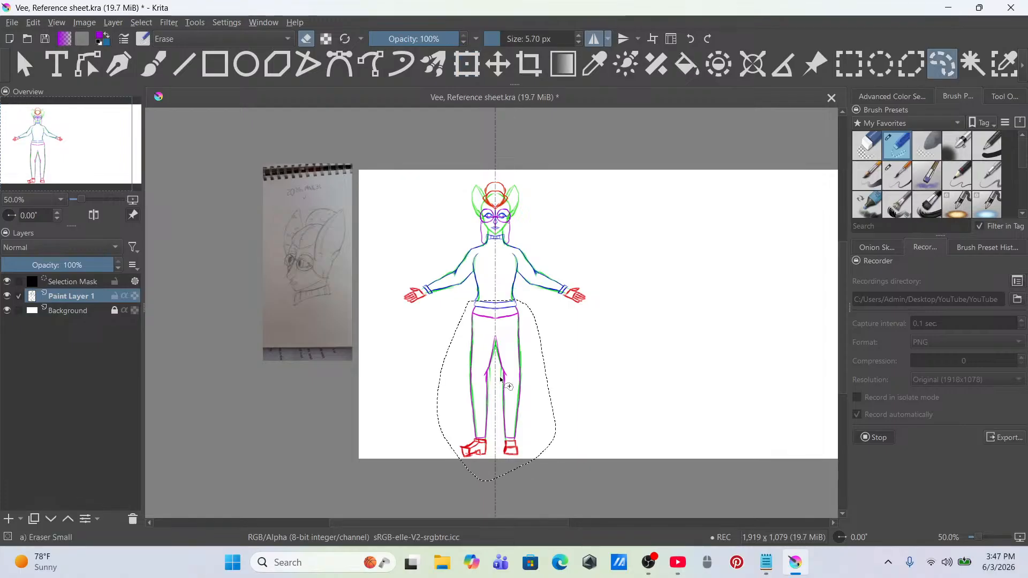
pyautogui.rightClick(499, 165)
pyautogui.click(554, 202)
# Step: Examine the whole figure and its head, torso and waist up close to judge the proportions and what is missing
pyautogui.scroll(2, 477, 340)
pyautogui.scroll(2, 543, 229)
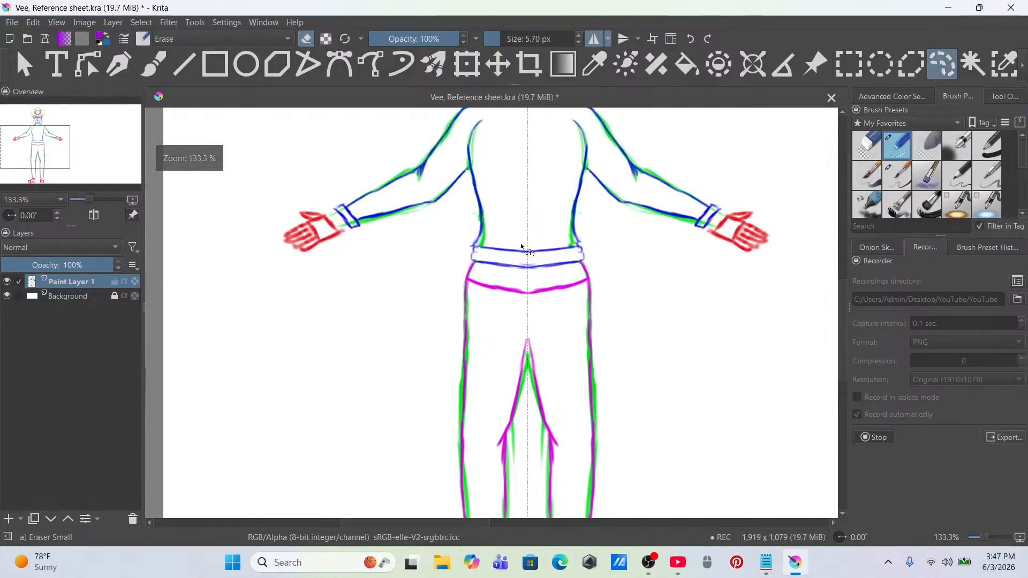
pyautogui.scroll(-4, 556, 340)
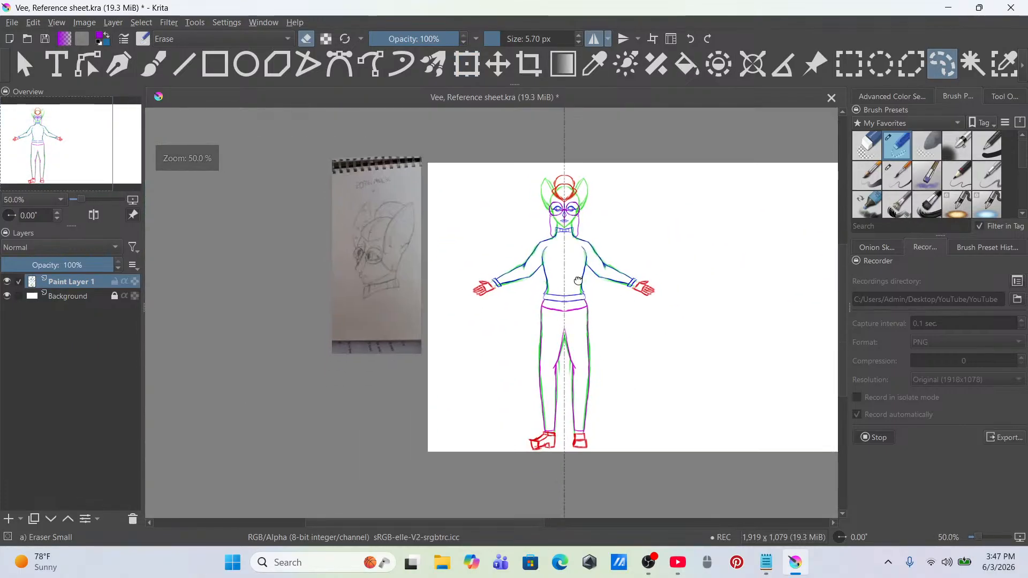
pyautogui.scroll(-1, 610, 346)
pyautogui.scroll(4, 604, 374)
pyautogui.scroll(1, 593, 219)
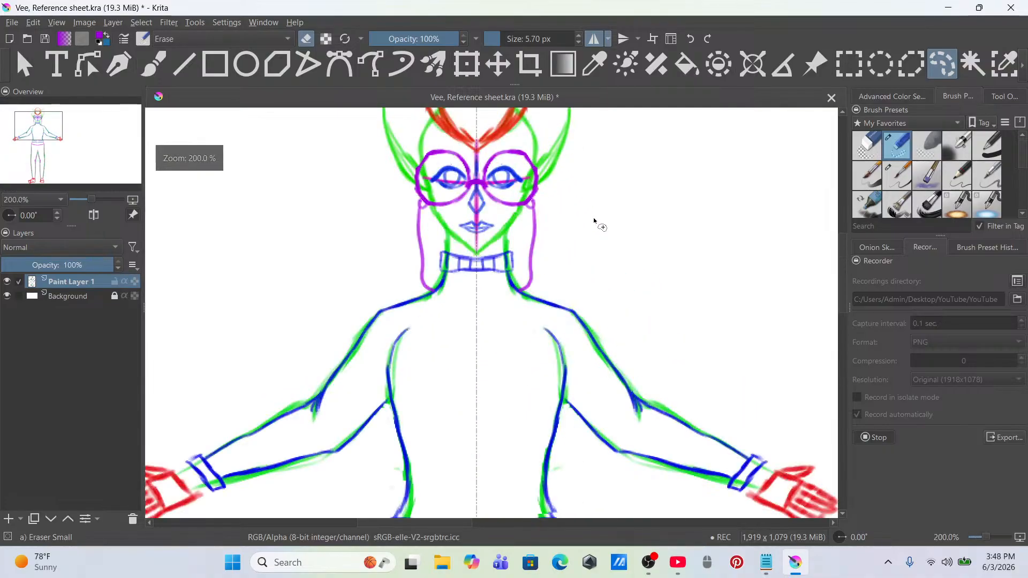
pyautogui.scroll(-1, 593, 219)
pyautogui.scroll(-1, 572, 290)
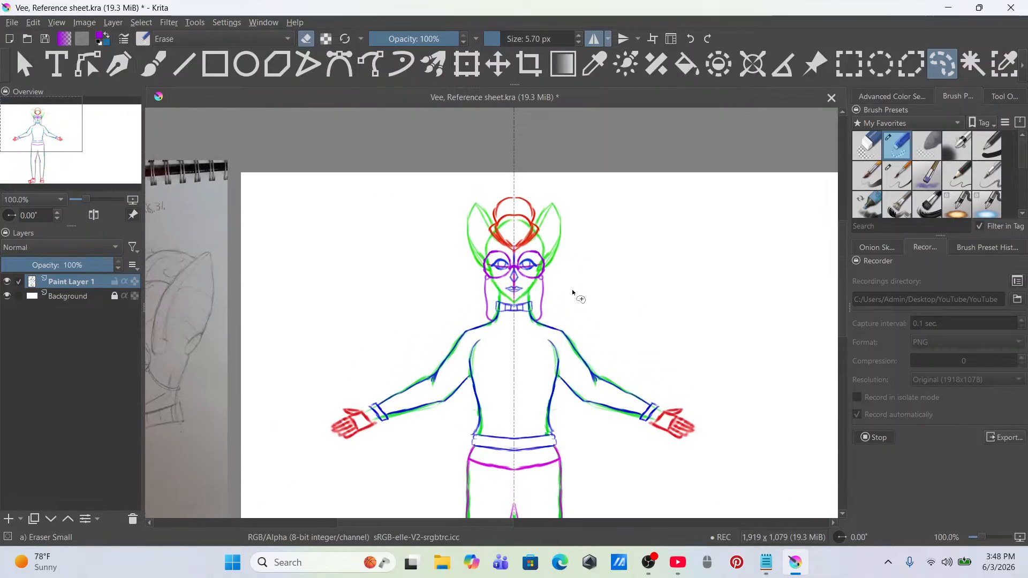
pyautogui.scroll(-2, 572, 289)
pyautogui.scroll(-1, 559, 230)
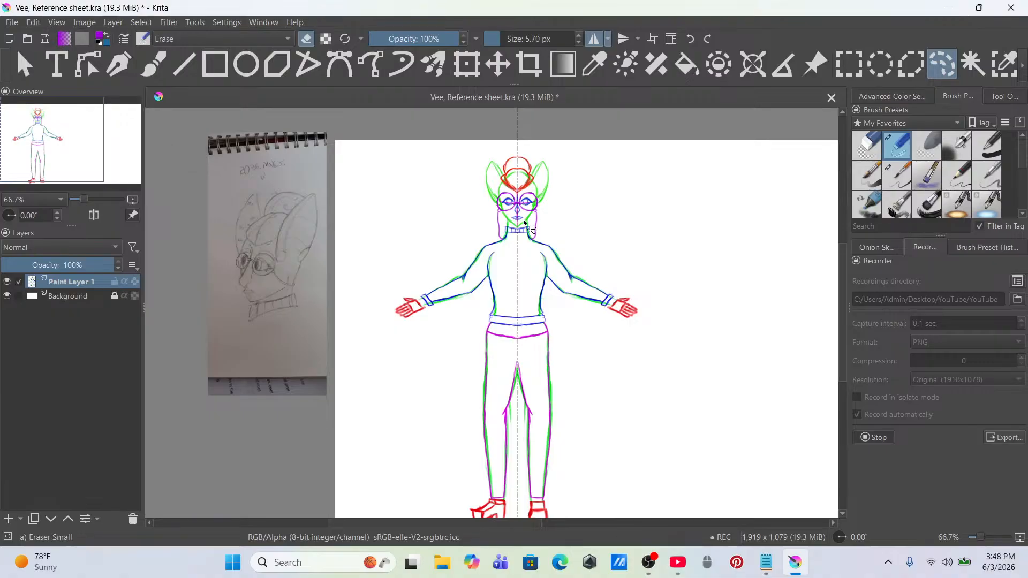
pyautogui.scroll(5, 557, 214)
pyautogui.scroll(-3, 521, 218)
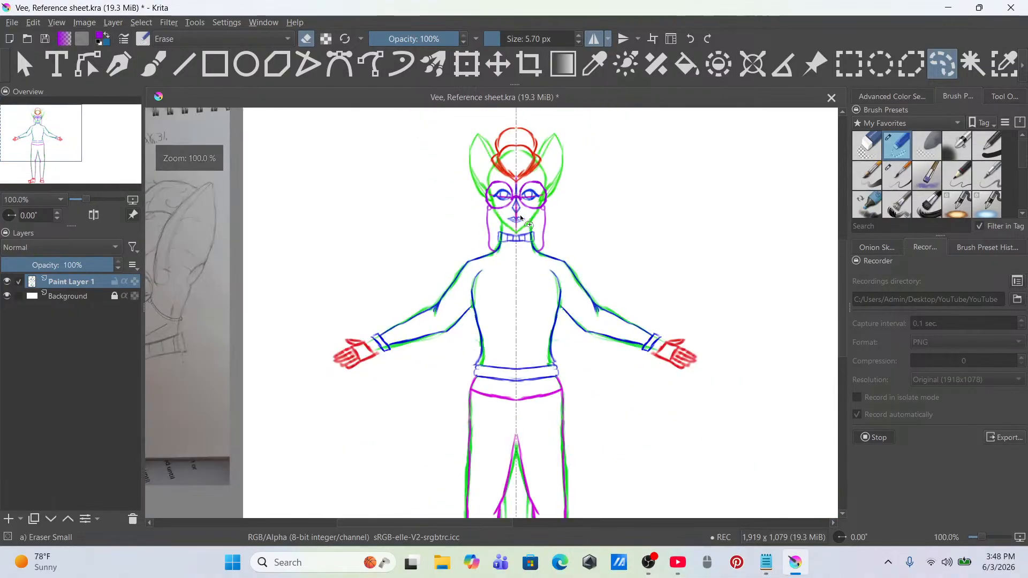
pyautogui.scroll(-2, 521, 218)
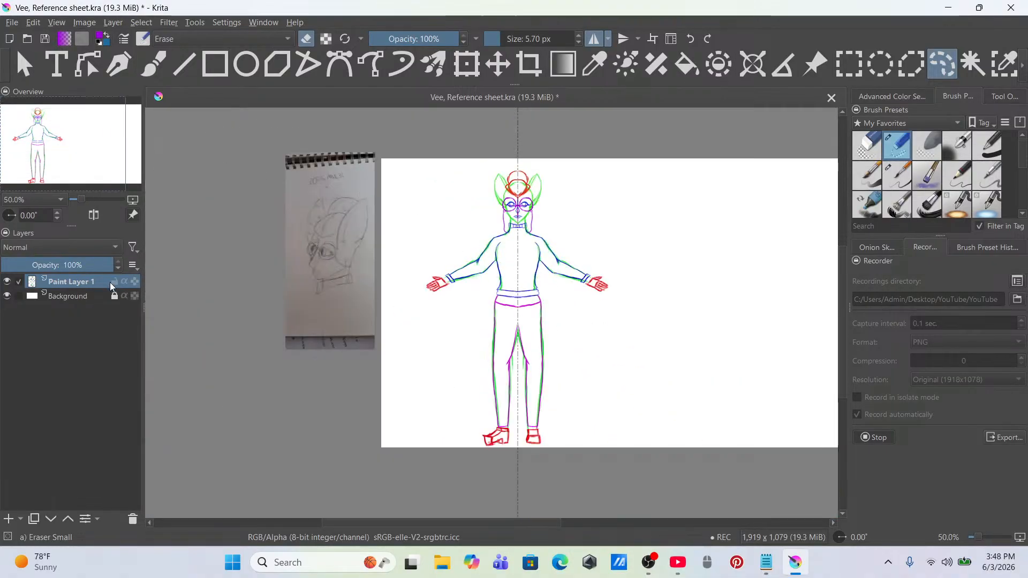
pyautogui.moveTo(110, 283)
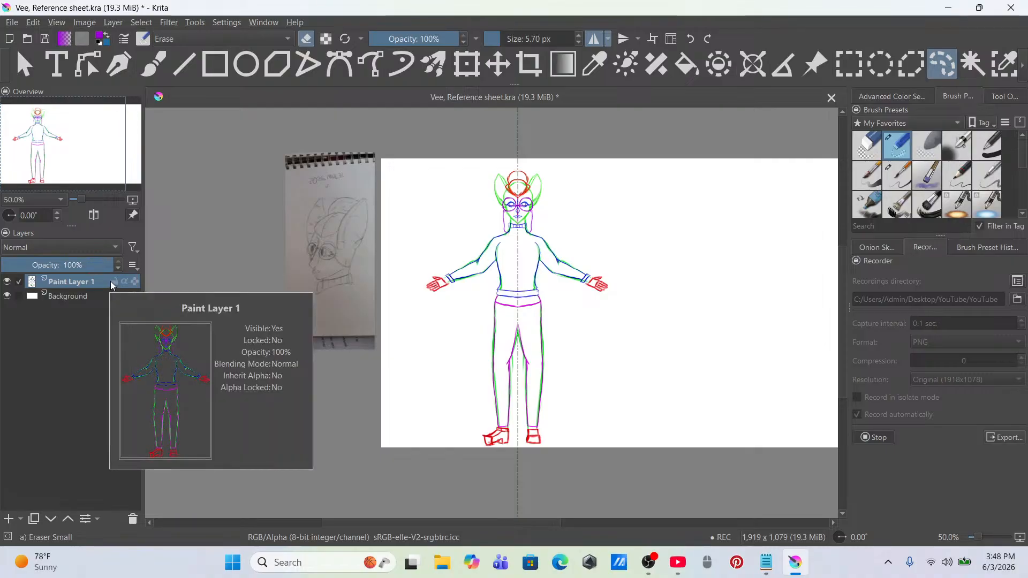
pyautogui.scroll(4, 535, 246)
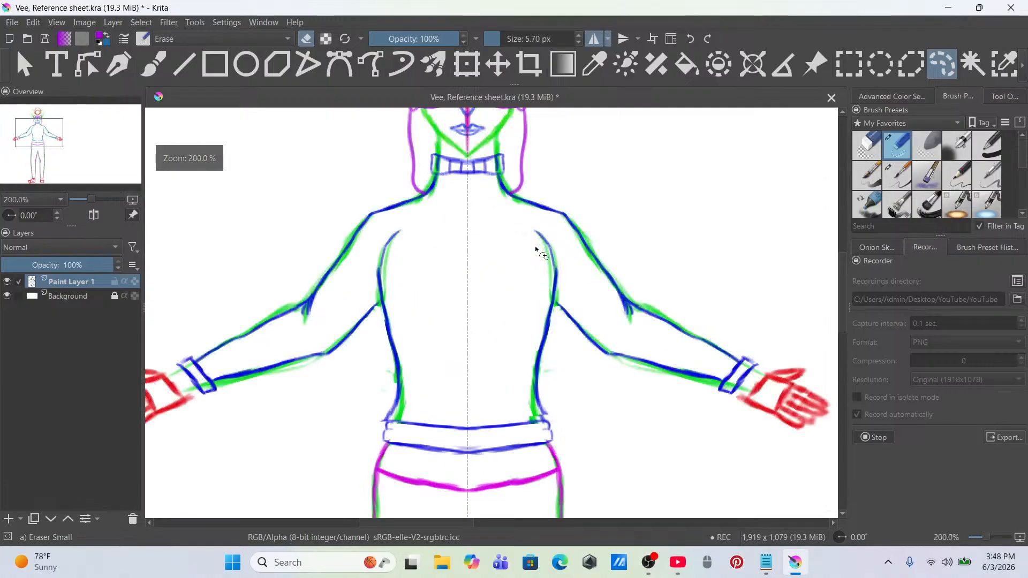
pyautogui.scroll(-2, 535, 246)
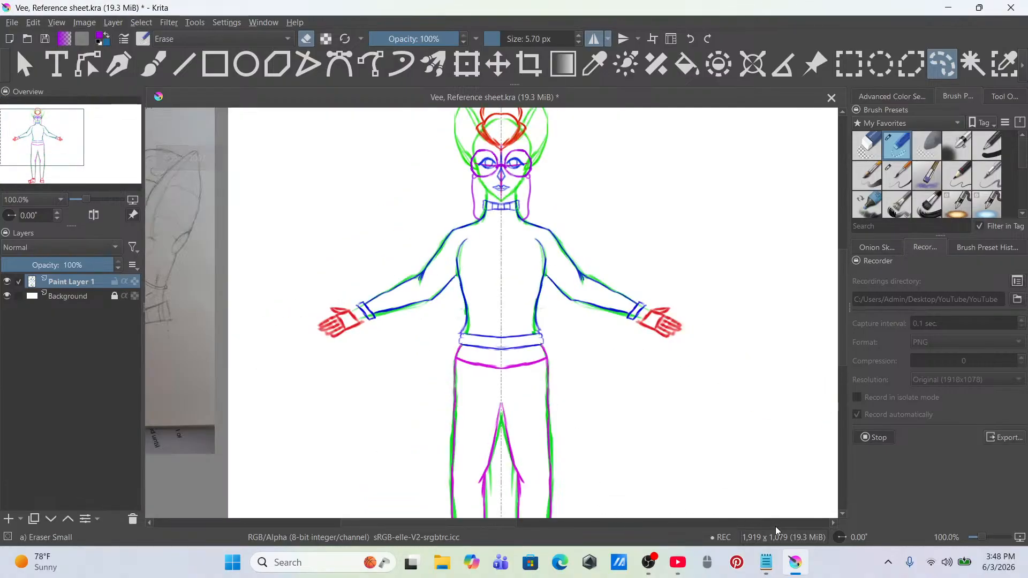
# Step: Switch to the Artfight Prep notes in Notepad, review the character description for clothing and accessories, and close the notes
pyautogui.click(766, 562)
pyautogui.scroll(15, 272, 338)
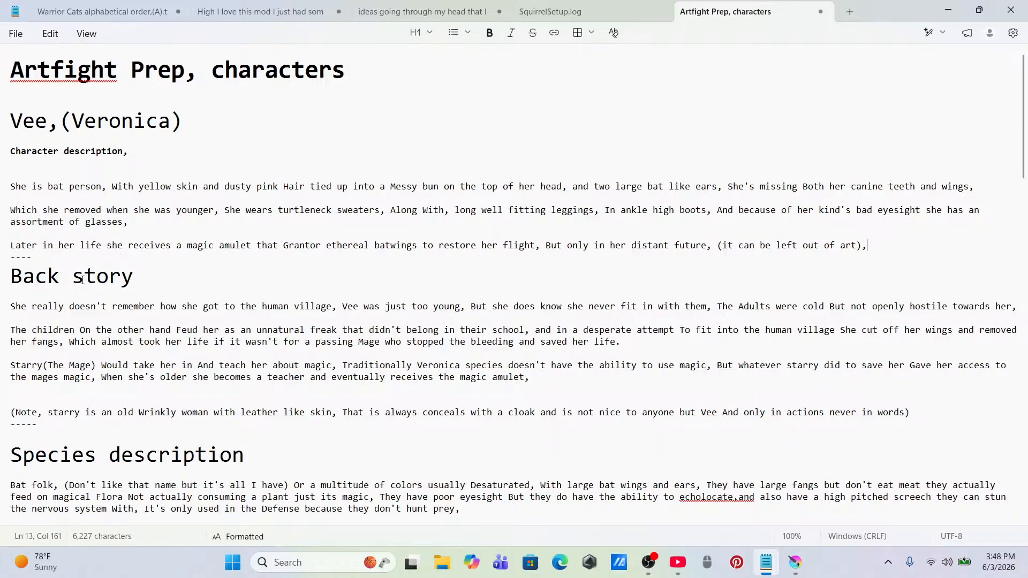
pyautogui.click(1012, 11)
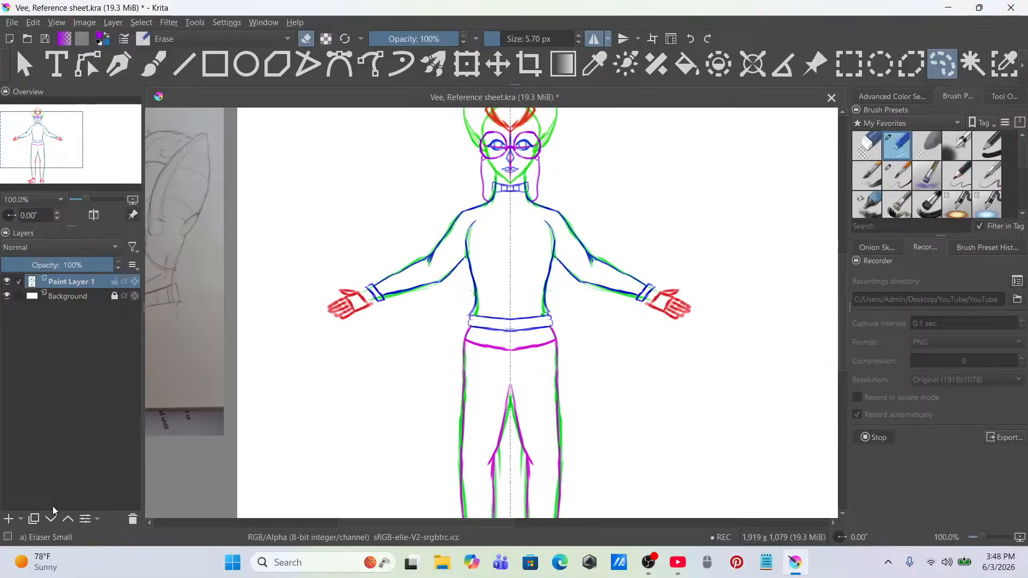
# Step: Add a new paint layer and draw a mirrored red V-shaped amulet cord from the neck to mid-chest with the Basic-6 Details brush
pyautogui.click(7, 521)
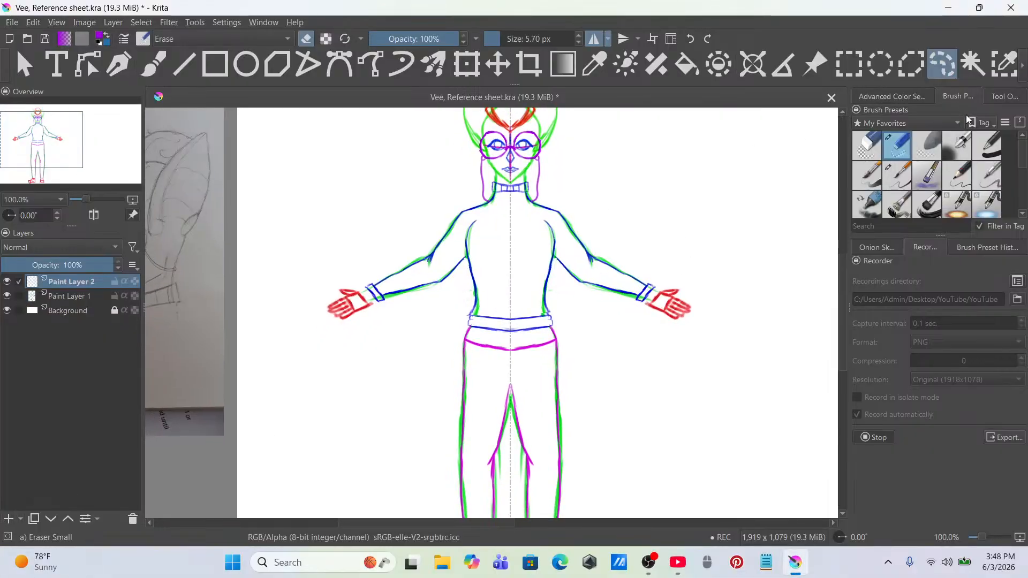
pyautogui.click(898, 176)
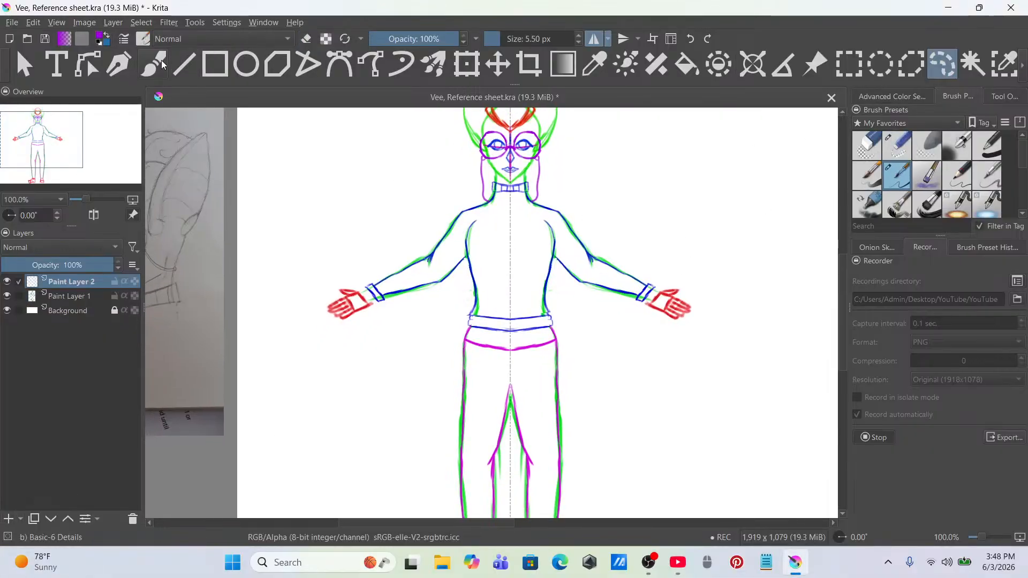
pyautogui.scroll(3, 512, 216)
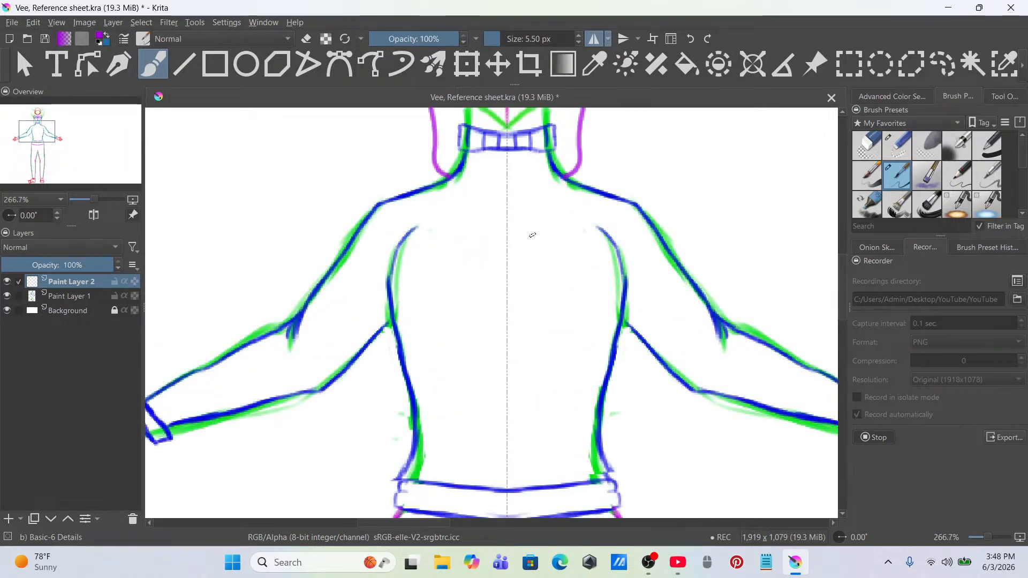
pyautogui.click(892, 97)
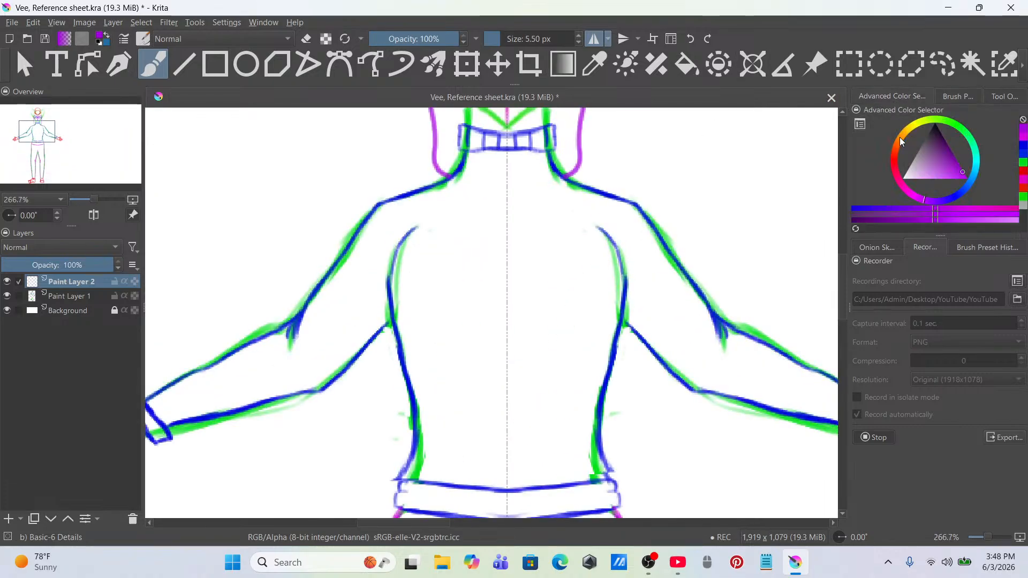
pyautogui.click(895, 155)
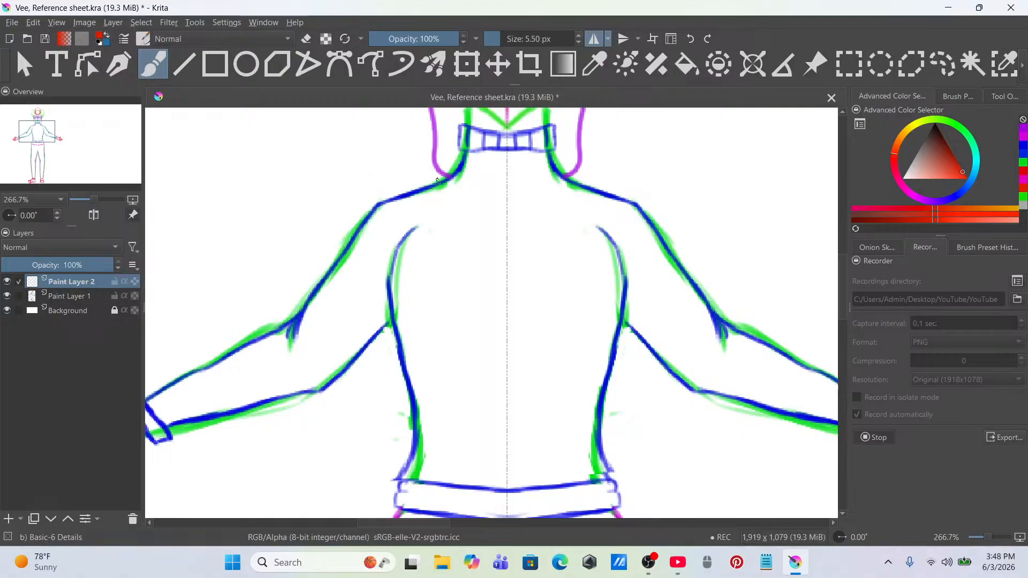
pyautogui.moveTo(431, 185); pyautogui.dragTo(435, 207)
pyautogui.hotkey('ctrl', 'z')
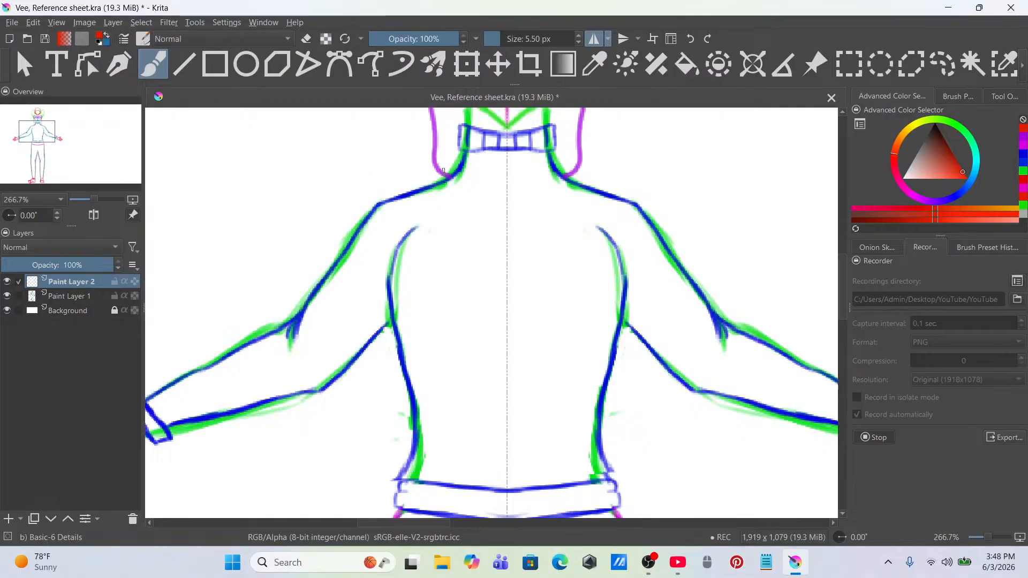
pyautogui.moveTo(454, 164); pyautogui.dragTo(507, 345)
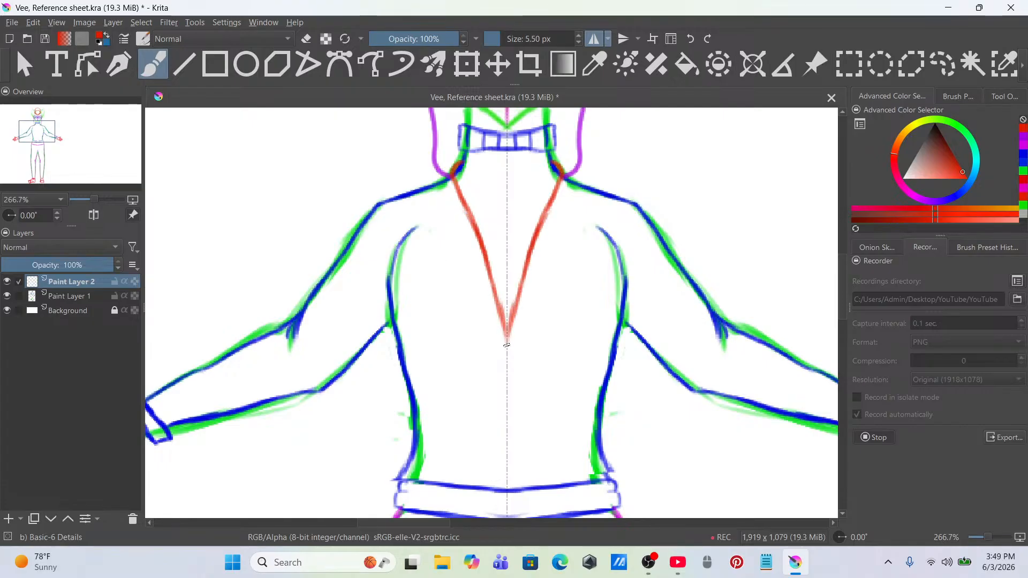
pyautogui.scroll(-5, 508, 307)
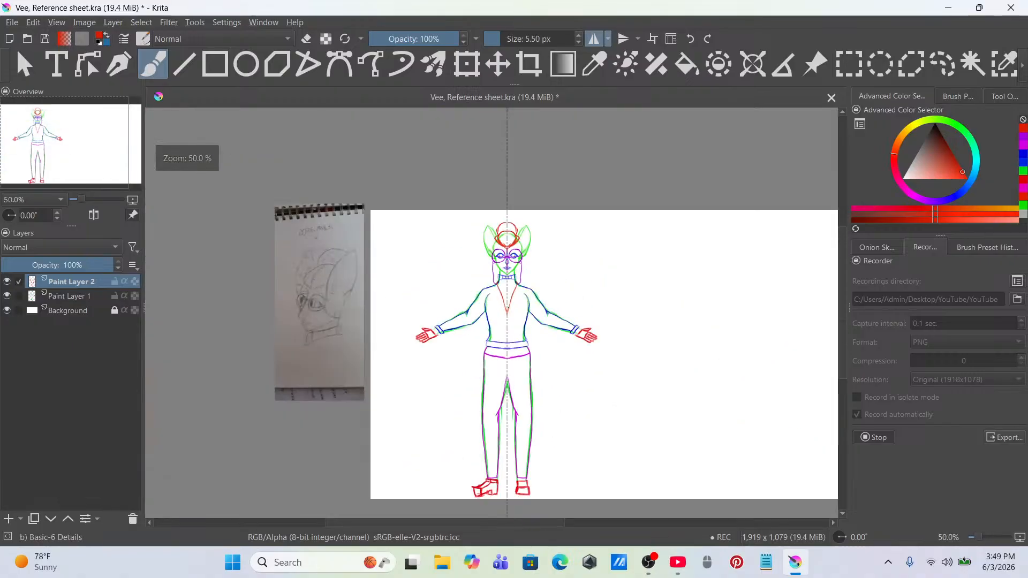
# Step: Try a wide bat-wing pendant outline with a scalloped lower edge at the tip of the cord
pyautogui.scroll(8, 510, 311)
pyautogui.moveTo(511, 333); pyautogui.dragTo(555, 221)
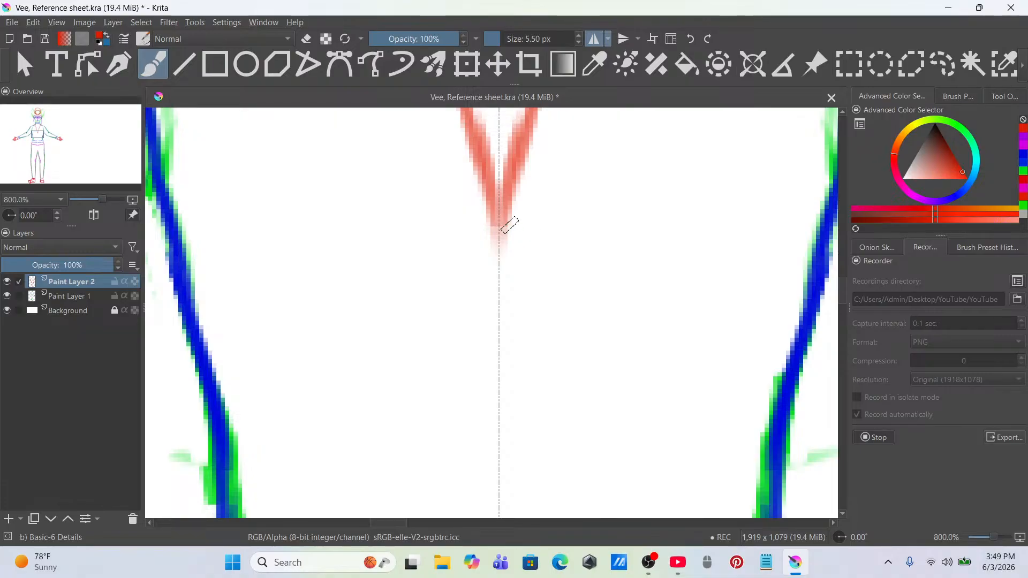
pyautogui.moveTo(510, 225)
pyautogui.mouseDown()
pyautogui.moveTo(531, 255)
pyautogui.moveTo(514, 223)
pyautogui.moveTo(511, 249)
pyautogui.moveTo(548, 221)
pyautogui.moveTo(677, 253)
pyautogui.mouseUp()
pyautogui.hotkey('ctrl', 'z')
pyautogui.hotkey('ctrl', 'z')
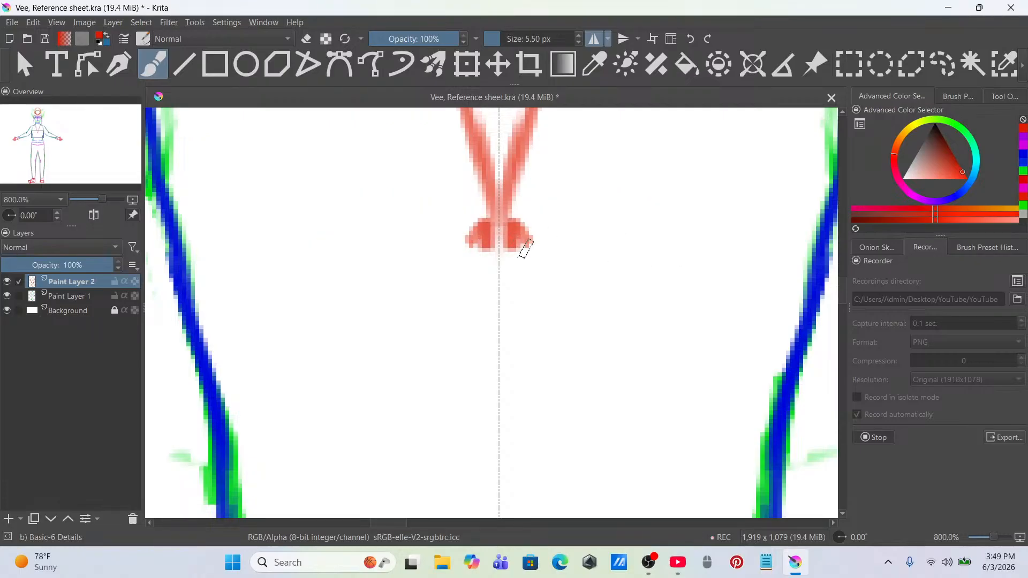
pyautogui.moveTo(525, 244)
pyautogui.mouseDown()
pyautogui.moveTo(716, 211)
pyautogui.moveTo(739, 233)
pyautogui.moveTo(677, 266)
pyautogui.moveTo(696, 272)
pyautogui.moveTo(611, 314)
pyautogui.moveTo(637, 324)
pyautogui.moveTo(582, 324)
pyautogui.moveTo(558, 367)
pyautogui.moveTo(536, 345)
pyautogui.moveTo(490, 382)
pyautogui.mouseUp()
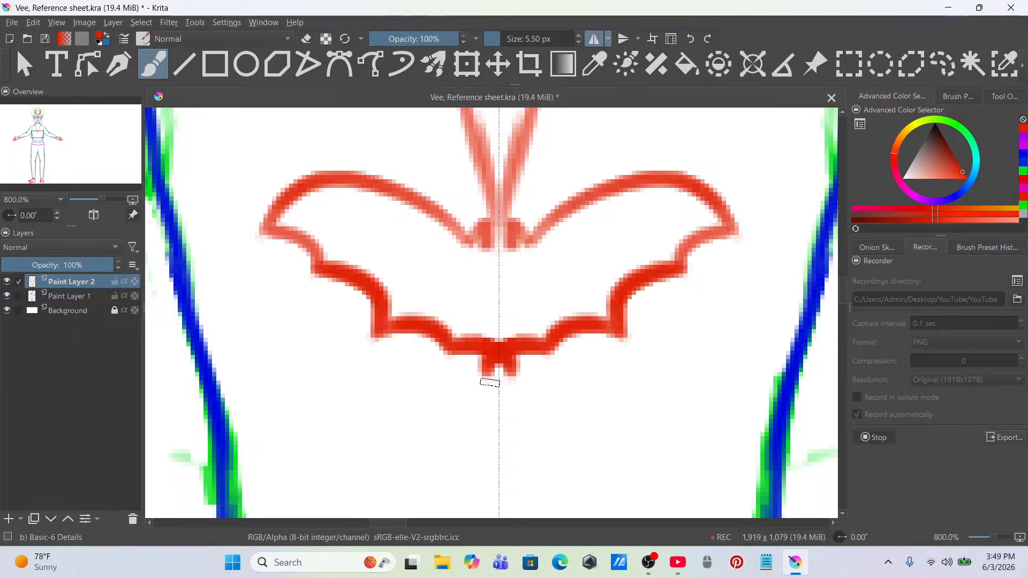
pyautogui.scroll(-4, 519, 384)
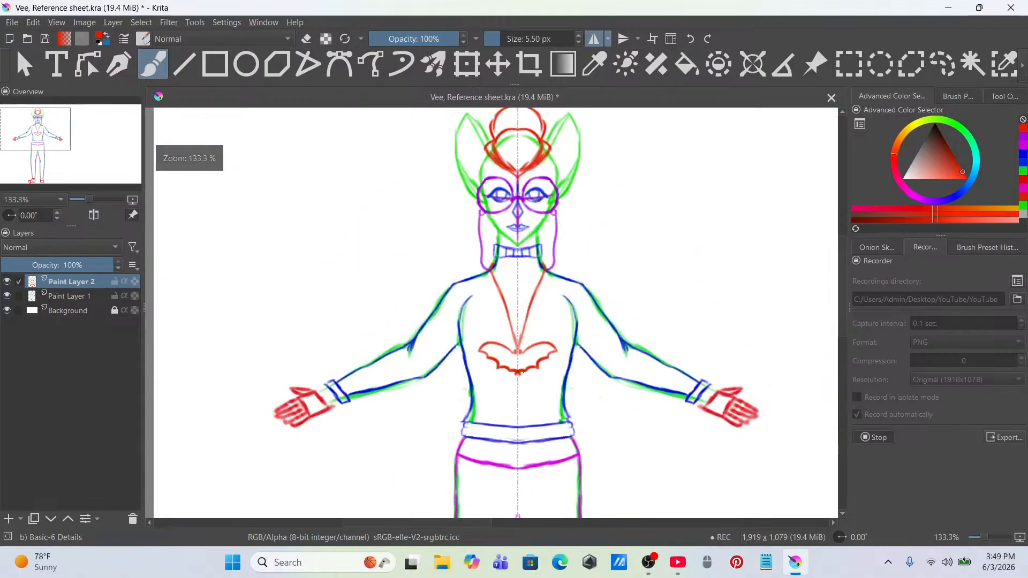
pyautogui.scroll(3, 525, 370)
pyautogui.scroll(-3, 525, 370)
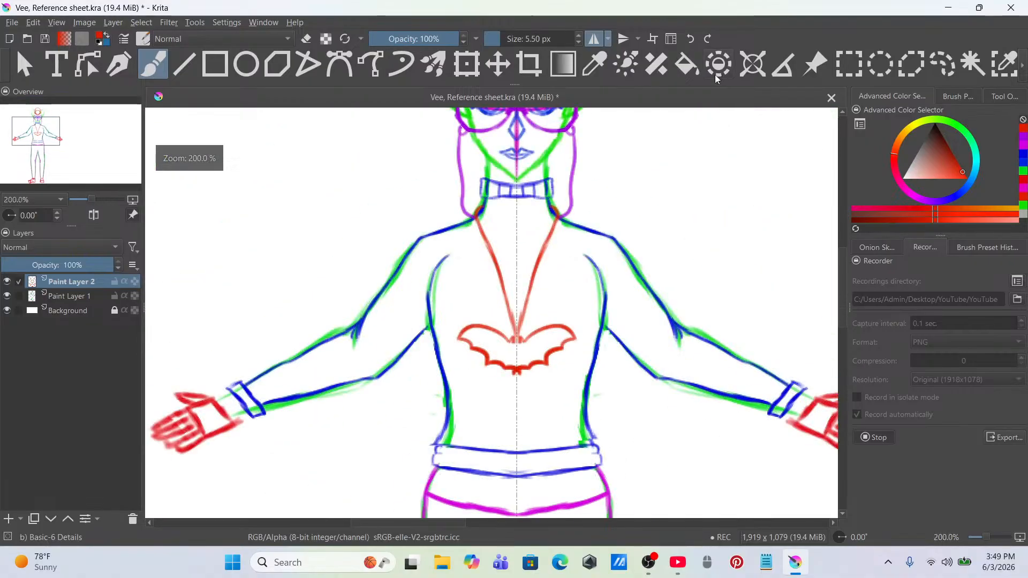
# Step: Undo the bat-wing pendant strokes, keeping only the V-shaped cord
pyautogui.click(688, 39)
pyautogui.click(687, 39)
pyautogui.click(687, 39)
pyautogui.click(688, 39)
pyautogui.click(687, 39)
# Step: Draw an oval amulet with a double outline at the cord's tip and mirrored bat-wing outlines on both of its sides
pyautogui.scroll(3, 537, 370)
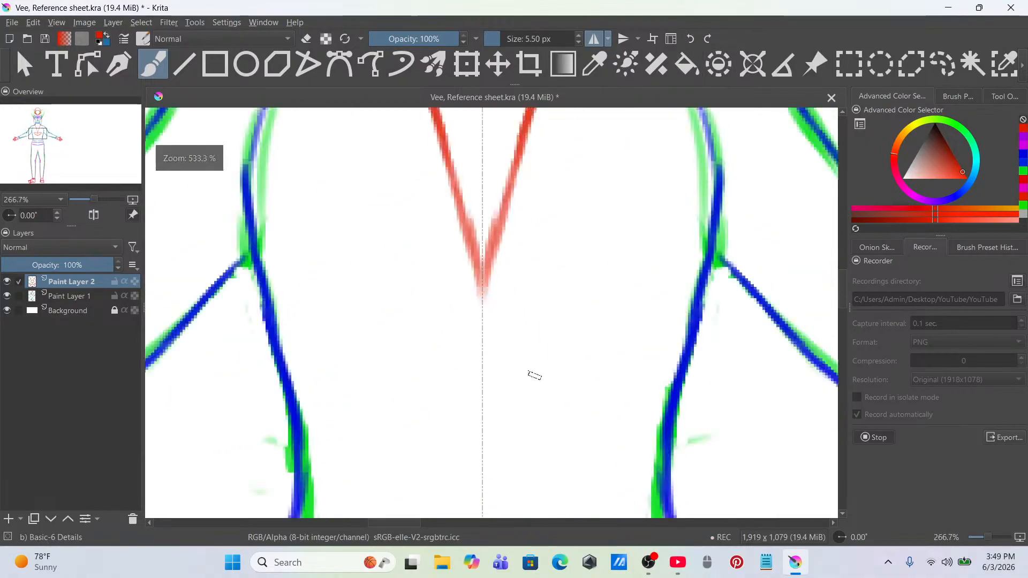
pyautogui.moveTo(542, 338); pyautogui.dragTo(556, 264)
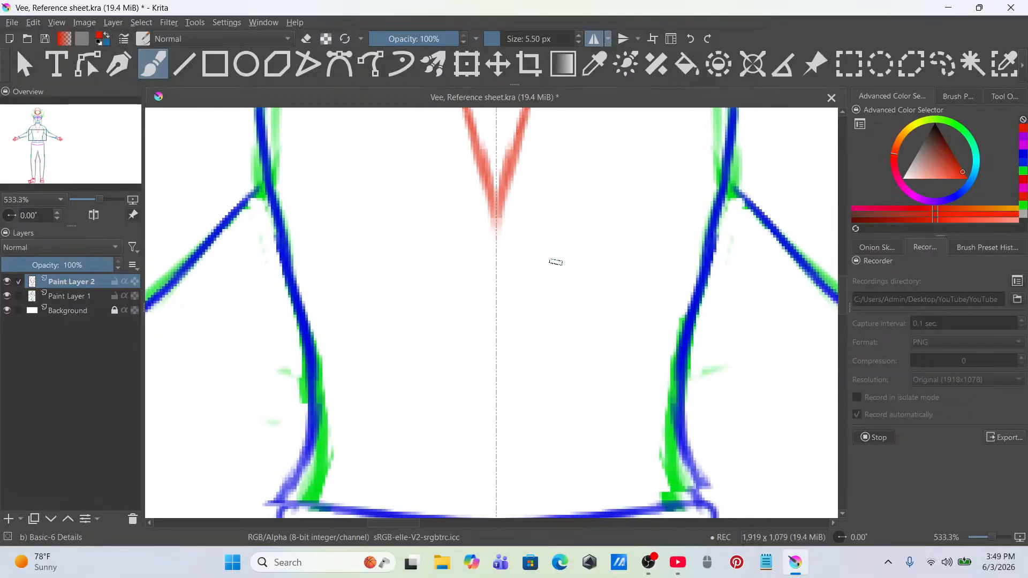
pyautogui.moveTo(499, 222)
pyautogui.mouseDown()
pyautogui.moveTo(522, 234)
pyautogui.moveTo(528, 253)
pyautogui.moveTo(496, 299)
pyautogui.mouseUp()
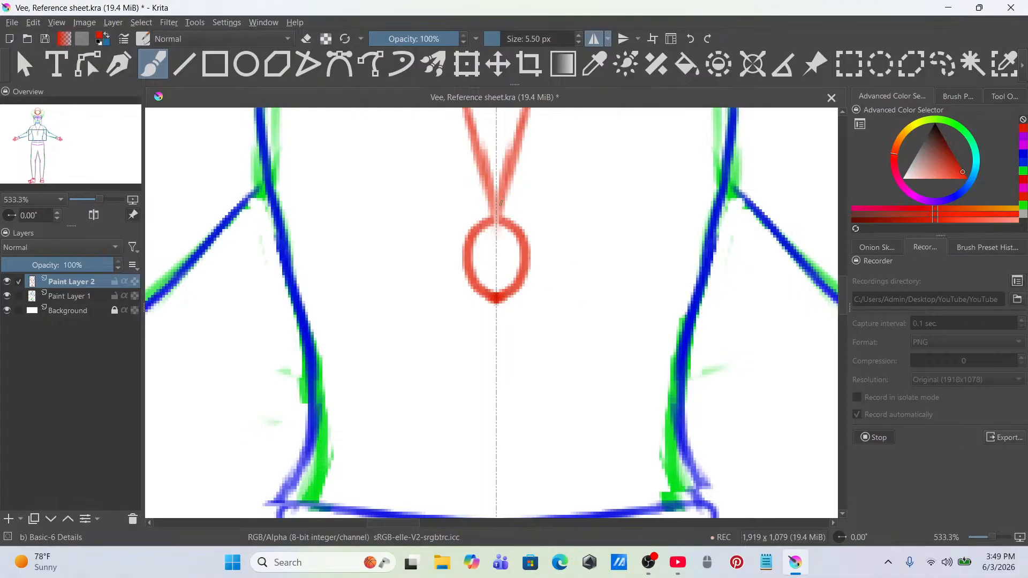
pyautogui.moveTo(500, 204)
pyautogui.mouseDown()
pyautogui.moveTo(540, 243)
pyautogui.moveTo(530, 287)
pyautogui.moveTo(505, 311)
pyautogui.mouseUp()
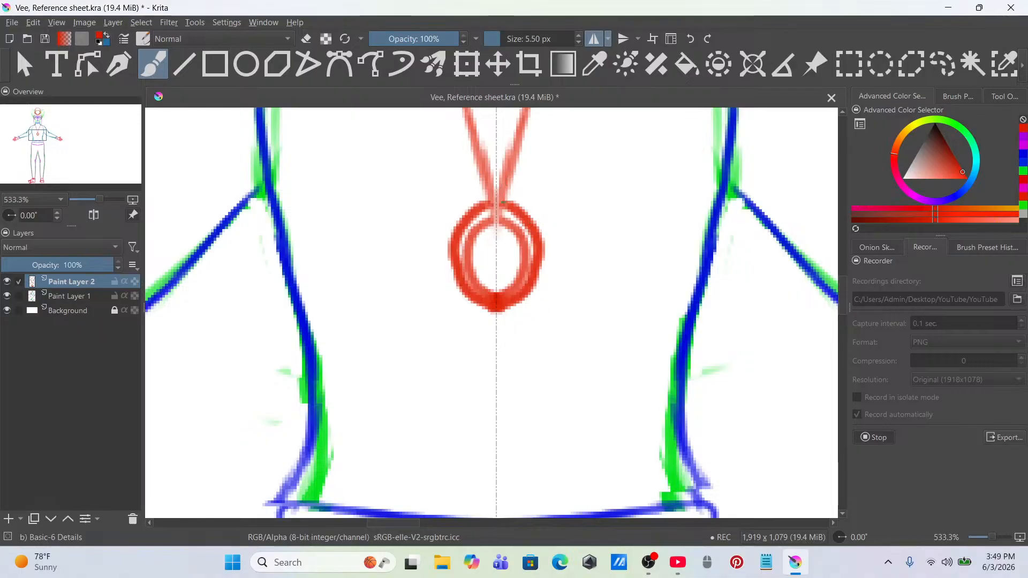
pyautogui.moveTo(500, 199)
pyautogui.mouseDown()
pyautogui.moveTo(564, 172)
pyautogui.moveTo(580, 327)
pyautogui.moveTo(560, 303)
pyautogui.moveTo(538, 321)
pyautogui.mouseUp()
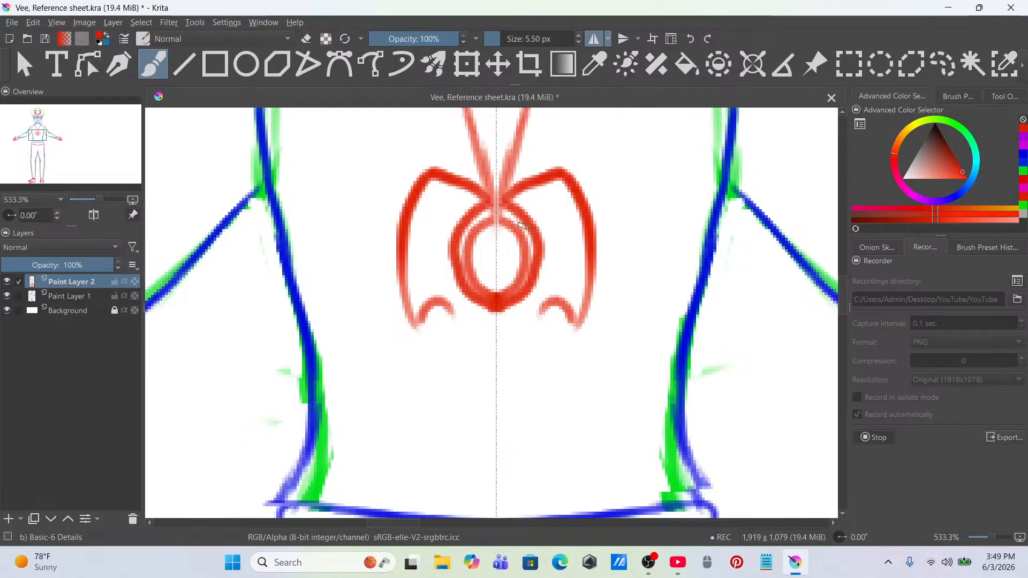
# Step: Try several inner edges connecting the small wings to the oval amulet, undoing each attempt
pyautogui.moveTo(527, 224); pyautogui.dragTo(540, 270)
pyautogui.hotkey('ctrl', 'z')
pyautogui.moveTo(539, 313)
pyautogui.mouseDown()
pyautogui.moveTo(543, 265)
pyautogui.moveTo(520, 238)
pyautogui.mouseUp()
pyautogui.hotkey('ctrl', 'z')
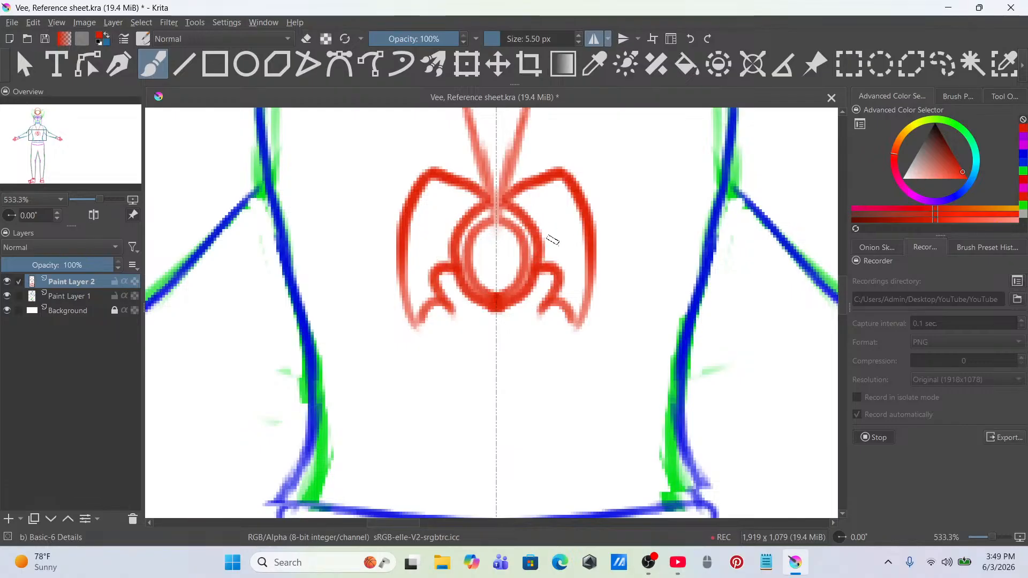
pyautogui.hotkey('ctrl', 'z')
pyautogui.moveTo(479, 205)
pyautogui.mouseDown()
pyautogui.moveTo(429, 231)
pyautogui.moveTo(436, 292)
pyautogui.mouseUp()
pyautogui.hotkey('ctrl', 'z')
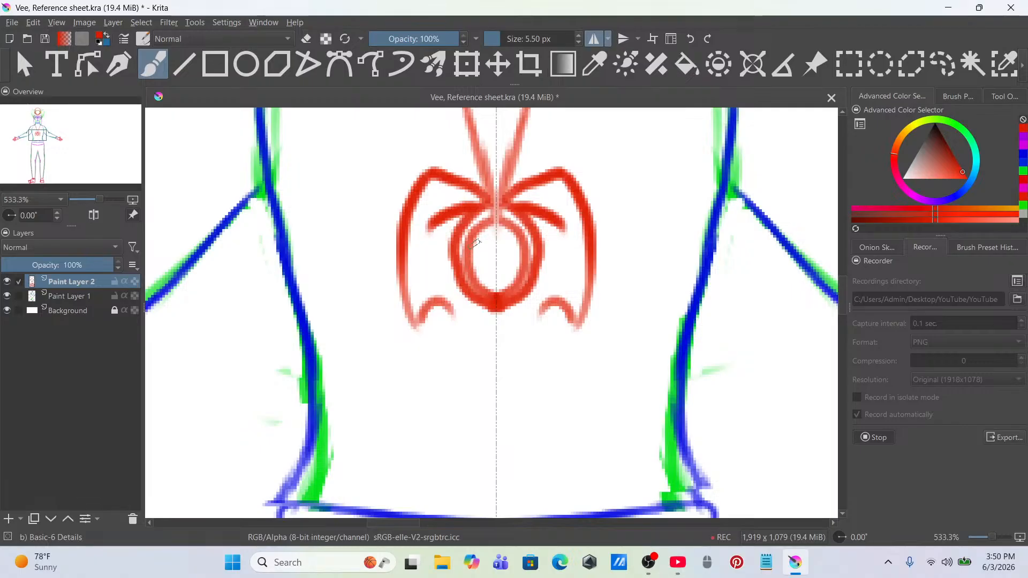
pyautogui.hotkey('ctrl', 'z')
# Step: Finish the scalloped lower edges of the mirrored amulet wings and add short fold lines inside them, undoing unwanted strokes
pyautogui.moveTo(571, 253)
pyautogui.mouseDown()
pyautogui.moveTo(562, 316)
pyautogui.moveTo(560, 305)
pyautogui.moveTo(539, 323)
pyautogui.mouseUp()
pyautogui.hotkey('ctrl', 'z')
pyautogui.hotkey('ctrl', 'z')
pyautogui.moveTo(561, 226); pyautogui.dragTo(540, 306)
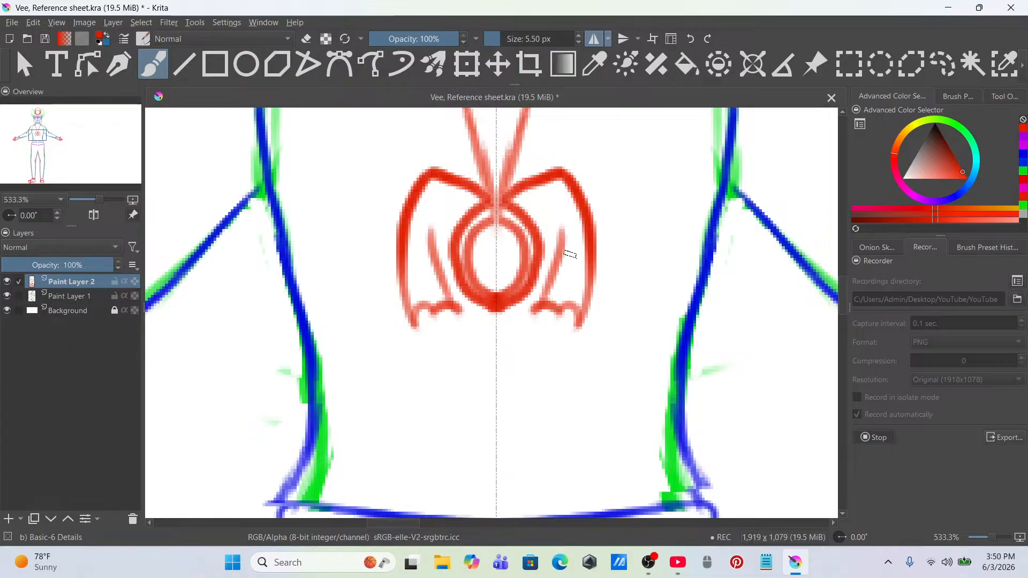
pyautogui.moveTo(578, 244)
pyautogui.mouseDown()
pyautogui.moveTo(536, 305)
pyautogui.moveTo(581, 261)
pyautogui.moveTo(535, 309)
pyautogui.mouseUp()
pyautogui.hotkey('ctrl', 'z')
pyautogui.moveTo(552, 227); pyautogui.dragTo(552, 240)
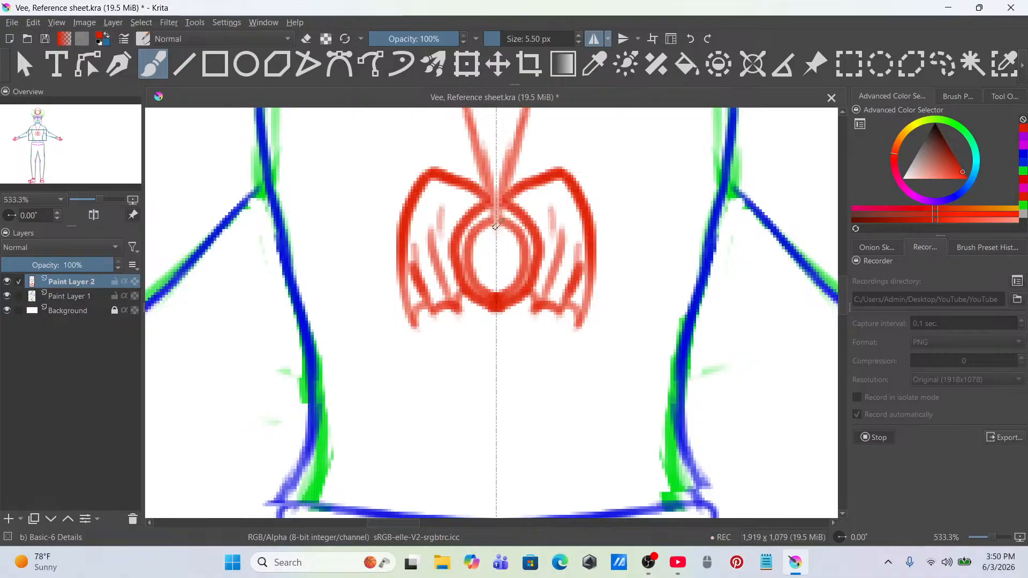
pyautogui.scroll(-6, 499, 225)
pyautogui.scroll(3, 499, 225)
pyautogui.scroll(3, 499, 230)
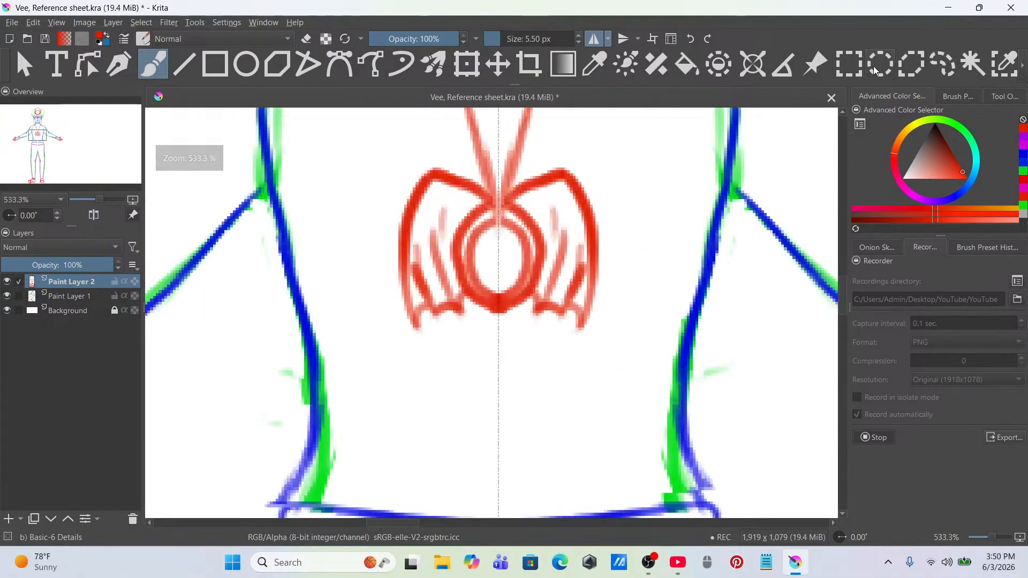
# Step: Select the winged amulet with a freehand selection, scale it down and move it up to the cord's tip
pyautogui.click(942, 63)
pyautogui.moveTo(585, 158); pyautogui.dragTo(491, 190)
pyautogui.moveTo(412, 173)
pyautogui.mouseDown()
pyautogui.moveTo(371, 276)
pyautogui.moveTo(460, 350)
pyautogui.moveTo(580, 359)
pyautogui.moveTo(636, 273)
pyautogui.mouseUp()
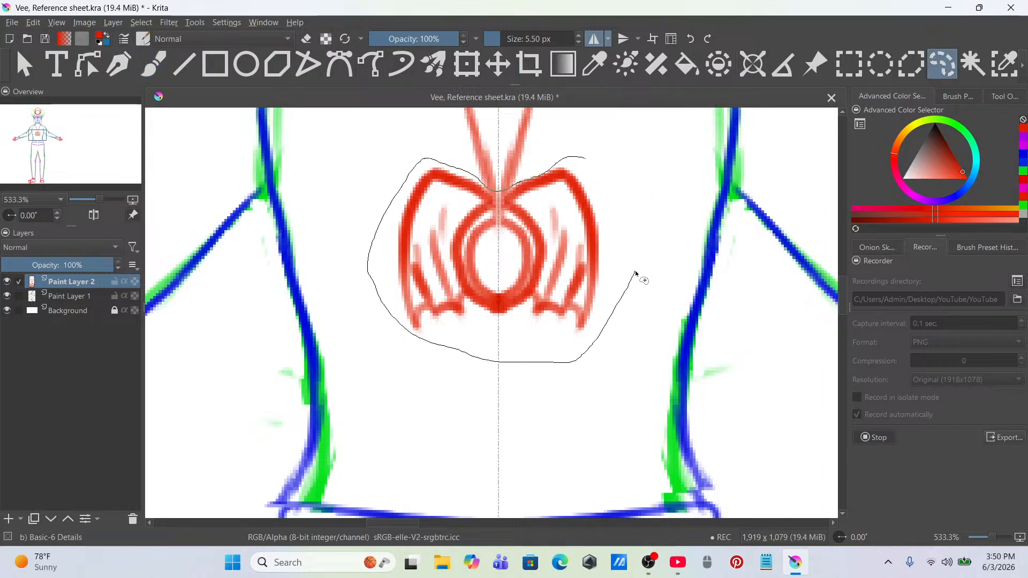
pyautogui.moveTo(583, 167); pyautogui.dragTo(586, 160)
pyautogui.hotkey('ctrl', 't')
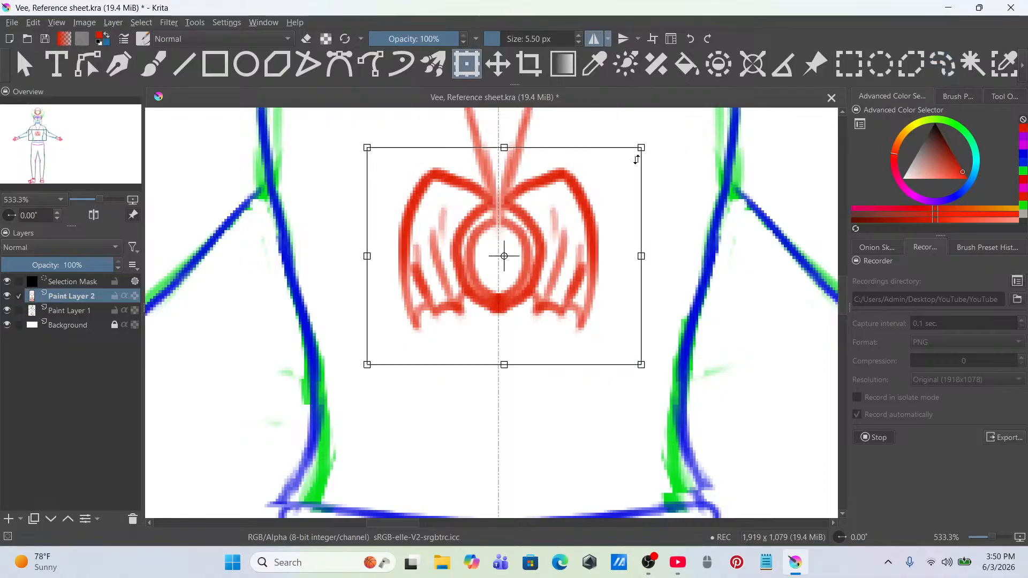
pyautogui.moveTo(642, 147); pyautogui.dragTo(618, 167)
pyautogui.moveTo(583, 236); pyautogui.dragTo(582, 222)
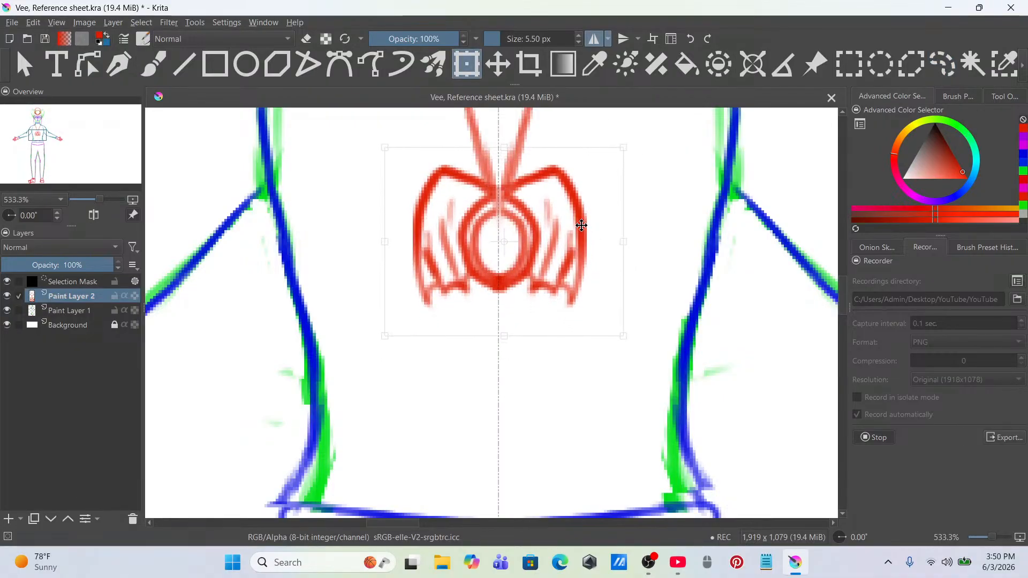
# Step: Shrink the winged amulet further and reposition it under the tip of the cord
pyautogui.scroll(-4, 583, 222)
pyautogui.scroll(4, 583, 223)
pyautogui.moveTo(623, 147); pyautogui.dragTo(610, 163)
pyautogui.moveTo(560, 220); pyautogui.dragTo(562, 209)
pyautogui.scroll(-3, 563, 209)
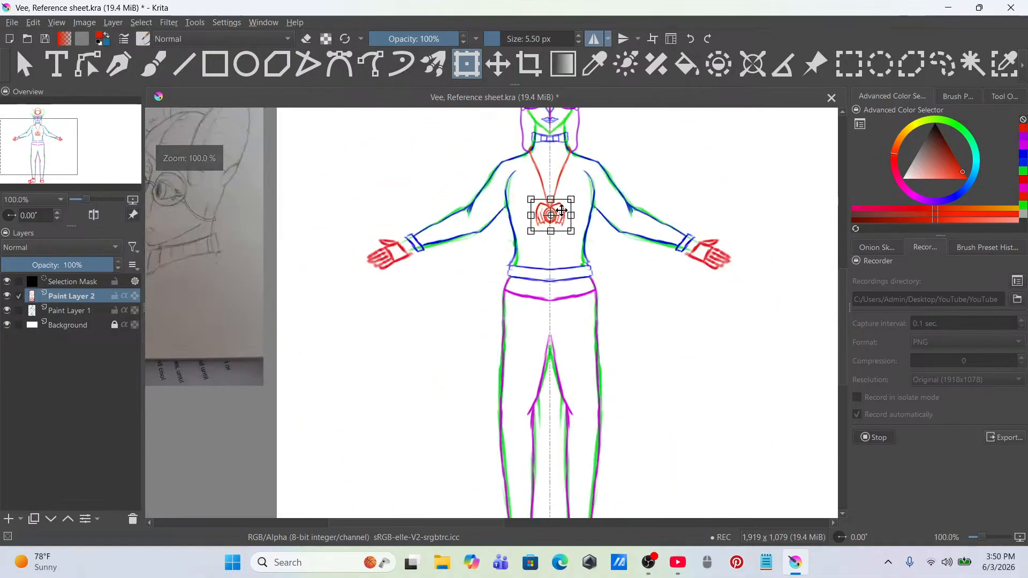
pyautogui.scroll(3, 562, 211)
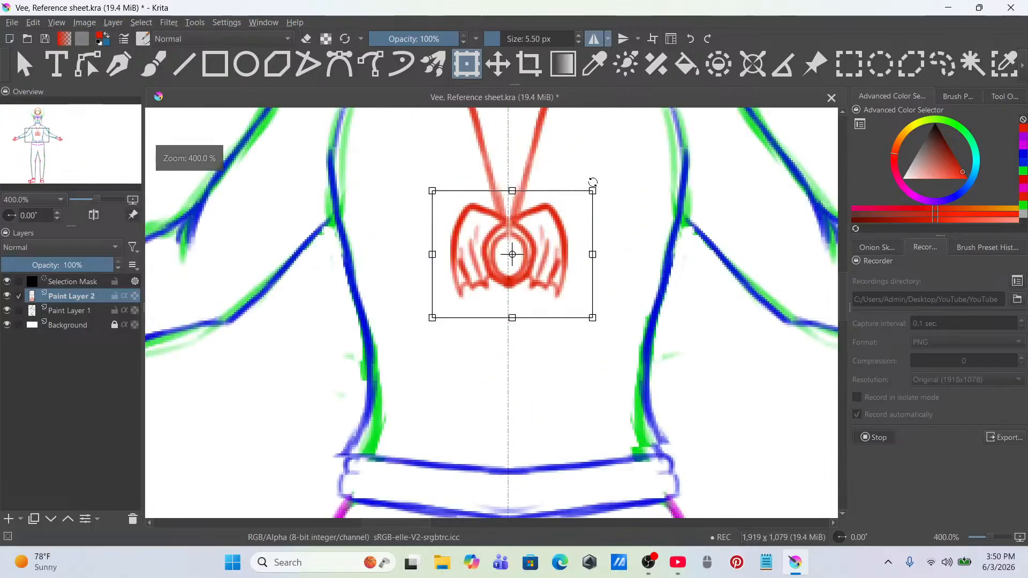
# Step: Reduce the amulet once more to fit the character's chest and deselect it
pyautogui.moveTo(594, 190); pyautogui.dragTo(578, 203)
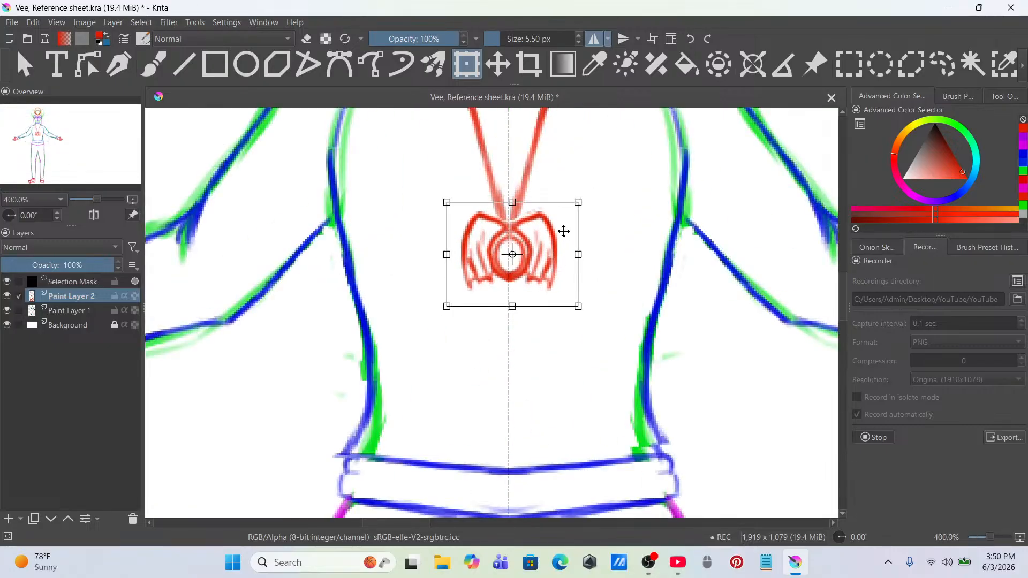
pyautogui.scroll(-4, 554, 247)
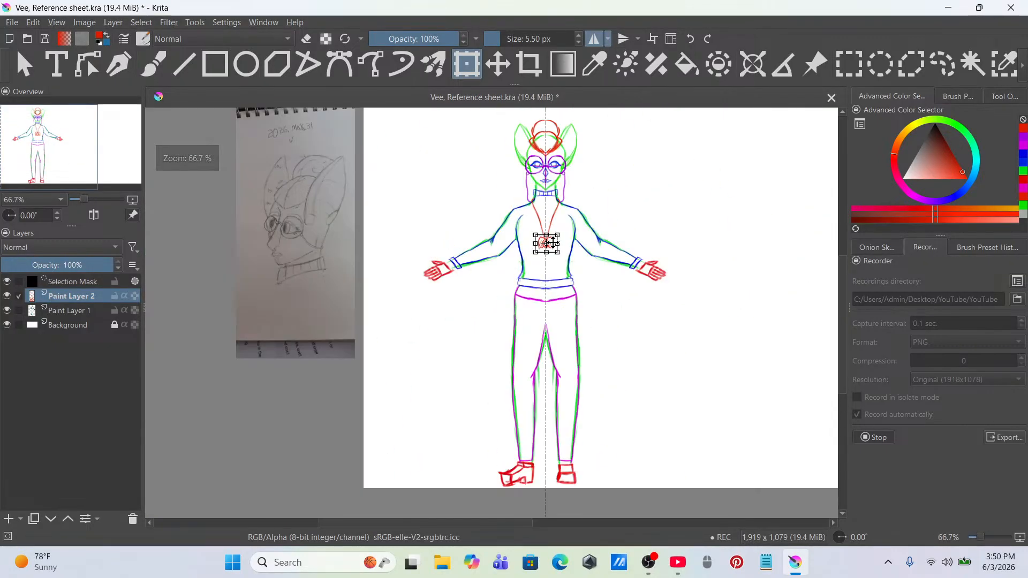
pyautogui.scroll(2, 553, 241)
pyautogui.scroll(3, 554, 241)
pyautogui.click(941, 63)
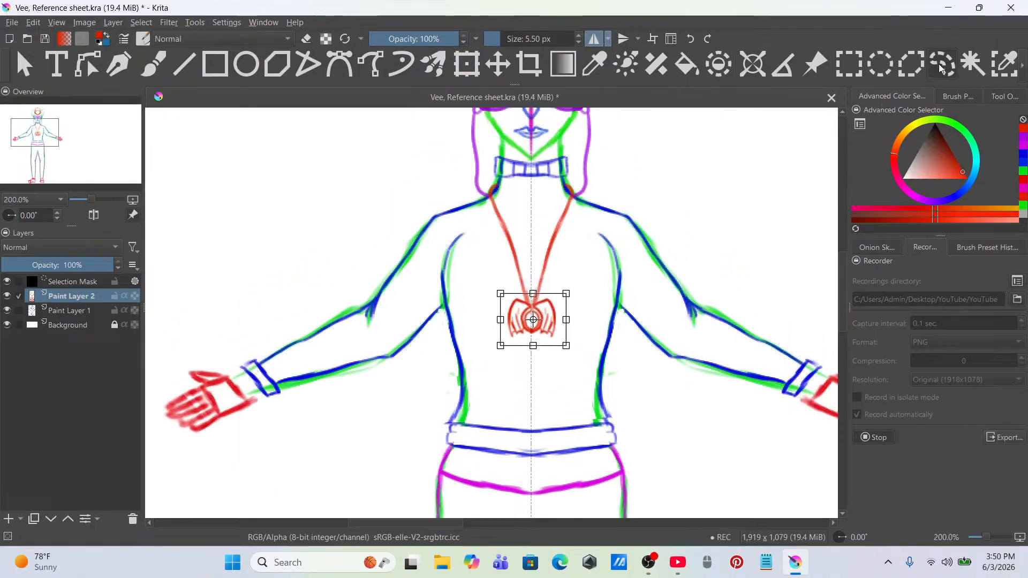
pyautogui.rightClick(535, 308)
pyautogui.click(564, 339)
pyautogui.scroll(2, 493, 198)
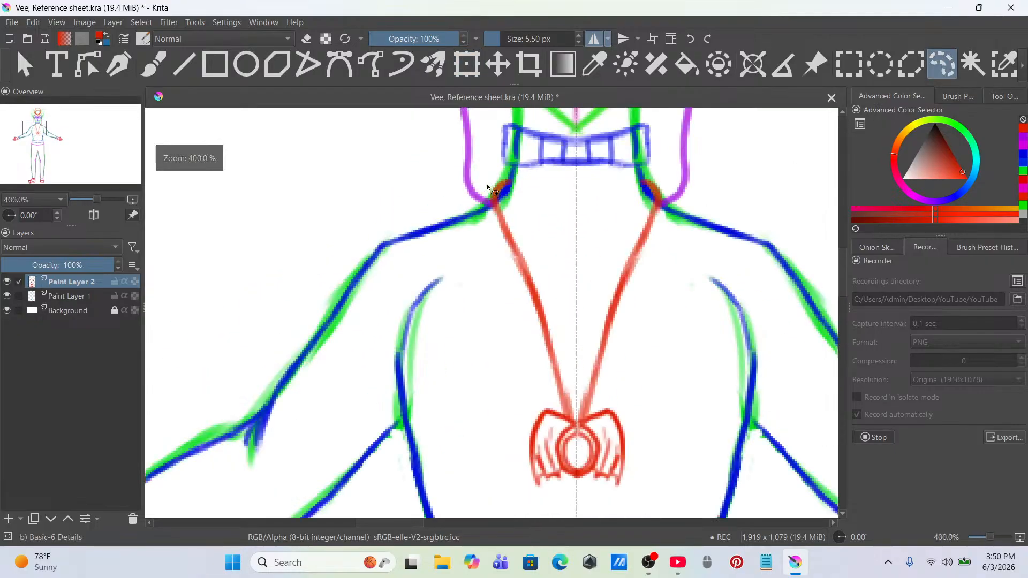
# Step: Draw the necklace cord as a doubled line on both sides, erasing and redrawing its inner line with the small eraser and Basic-6 Details brush
pyautogui.click(160, 66)
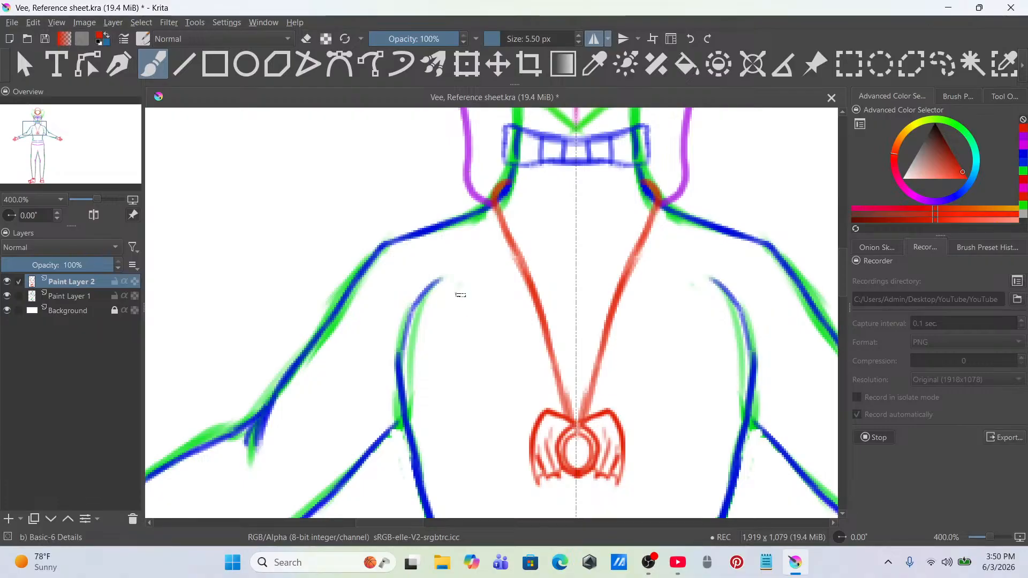
pyautogui.moveTo(515, 183)
pyautogui.mouseDown()
pyautogui.moveTo(491, 201)
pyautogui.moveTo(565, 405)
pyautogui.mouseUp()
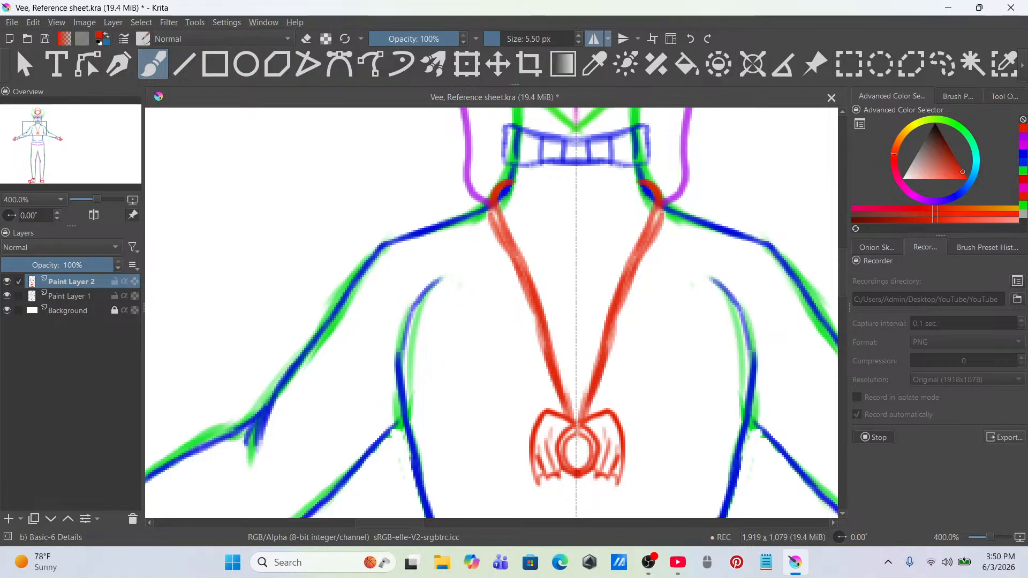
pyautogui.click(957, 97)
pyautogui.click(897, 145)
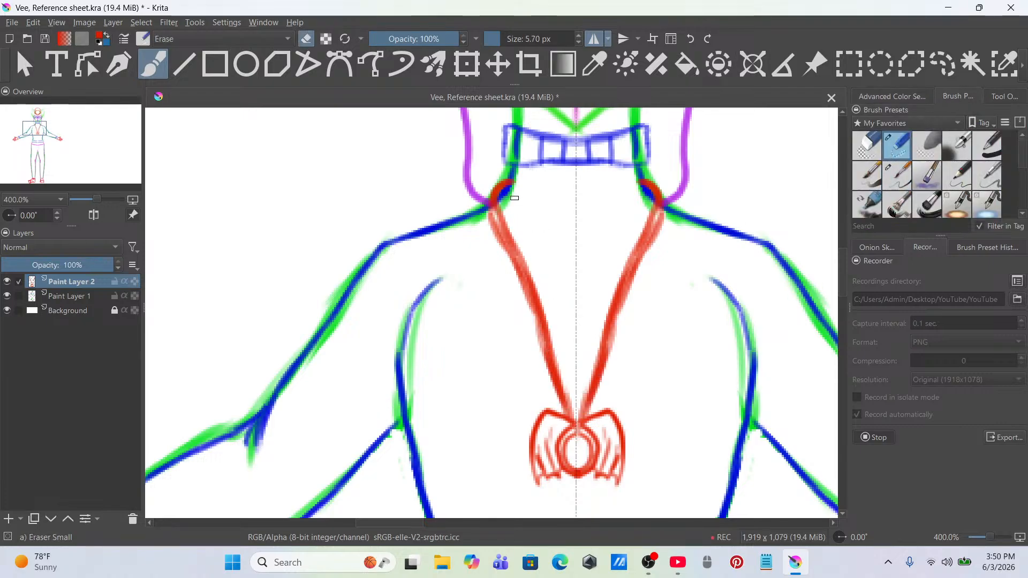
pyautogui.moveTo(501, 217); pyautogui.dragTo(569, 410)
pyautogui.click(898, 174)
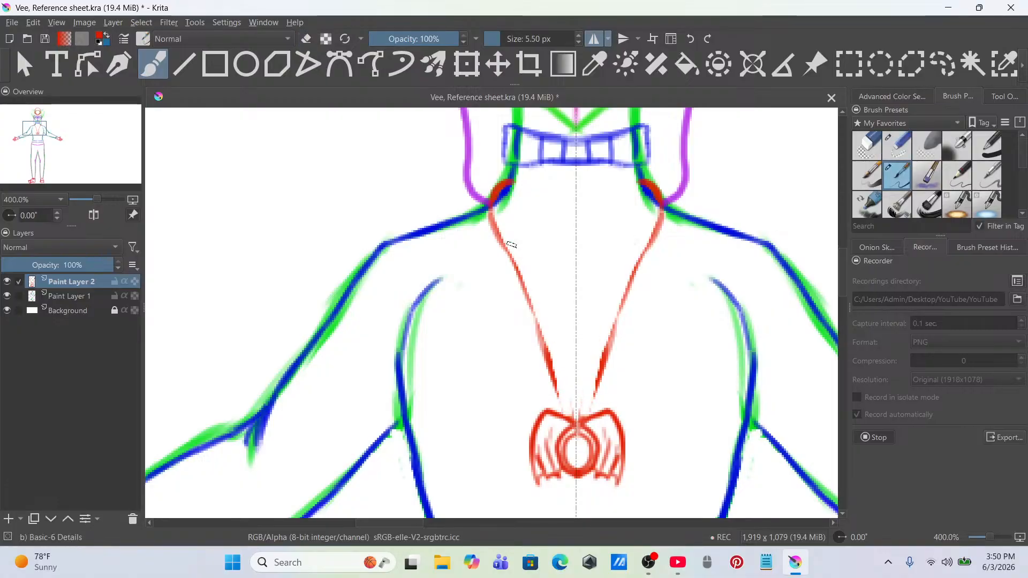
pyautogui.moveTo(490, 211)
pyautogui.mouseDown()
pyautogui.moveTo(568, 419)
pyautogui.moveTo(564, 397)
pyautogui.mouseUp()
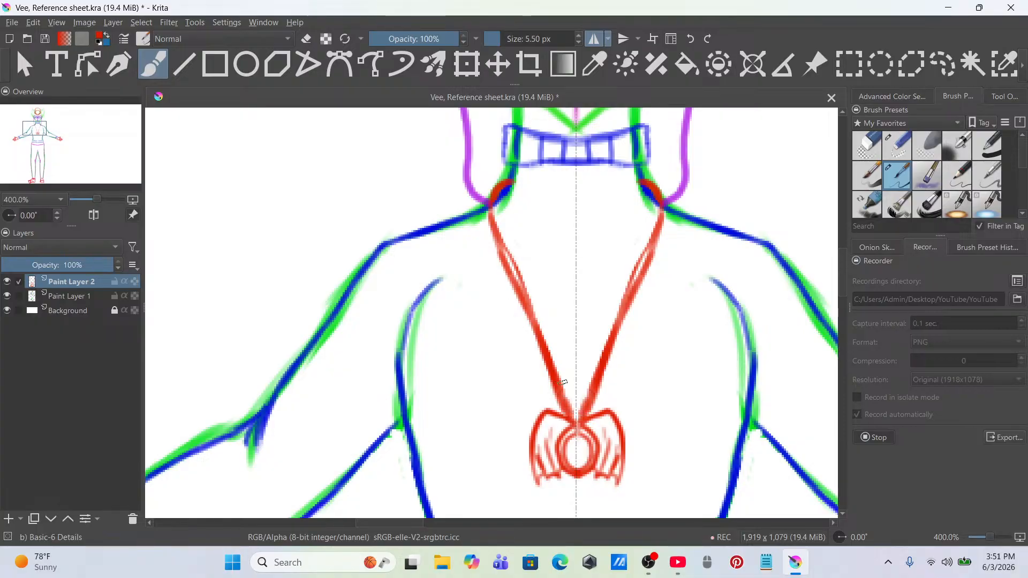
# Step: Transform the whole necklace layer, shifting it slightly upward on the chest
pyautogui.scroll(-2, 566, 360)
pyautogui.scroll(1, 577, 324)
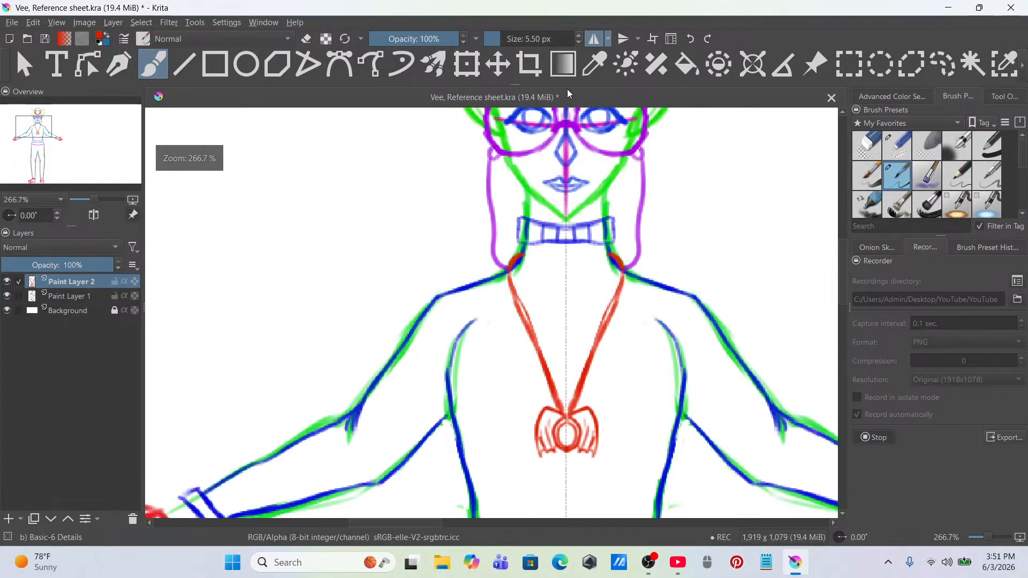
pyautogui.click(478, 65)
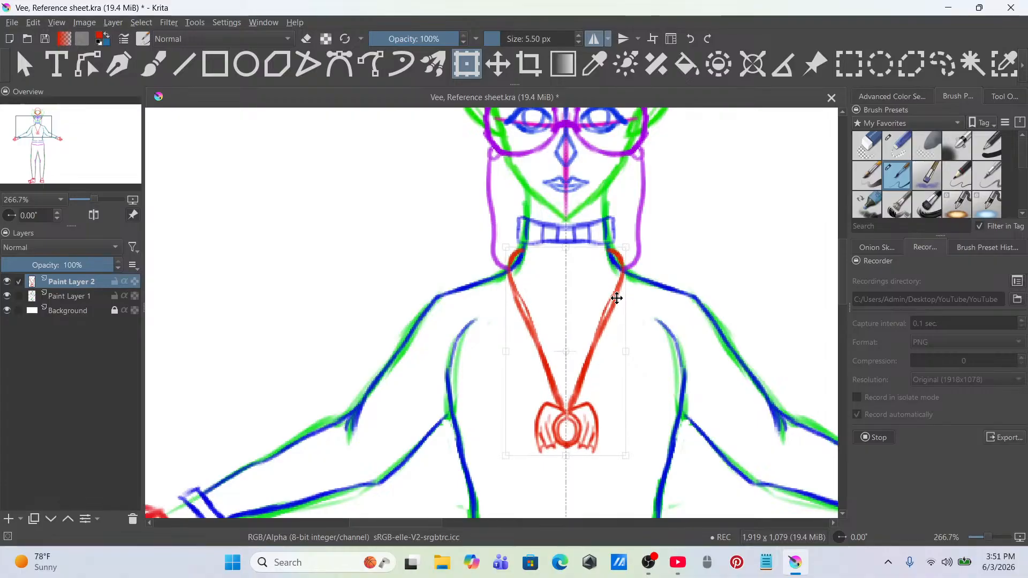
pyautogui.scroll(-3, 616, 296)
pyautogui.click(942, 65)
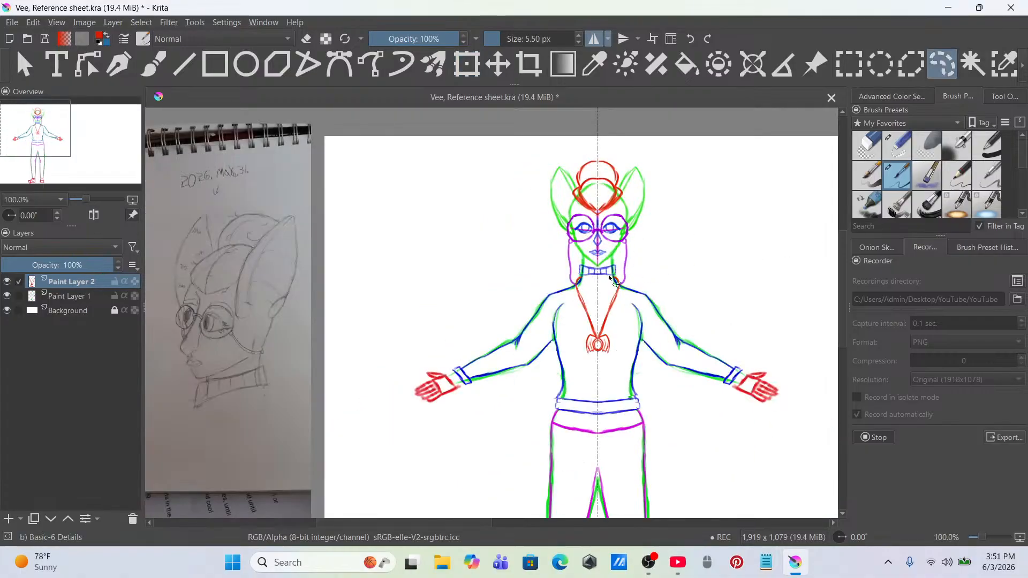
# Step: Check the necklace's size and placement against the full figure at different magnifications
pyautogui.scroll(-3, 611, 291)
pyautogui.scroll(4, 611, 292)
pyautogui.scroll(-3, 606, 319)
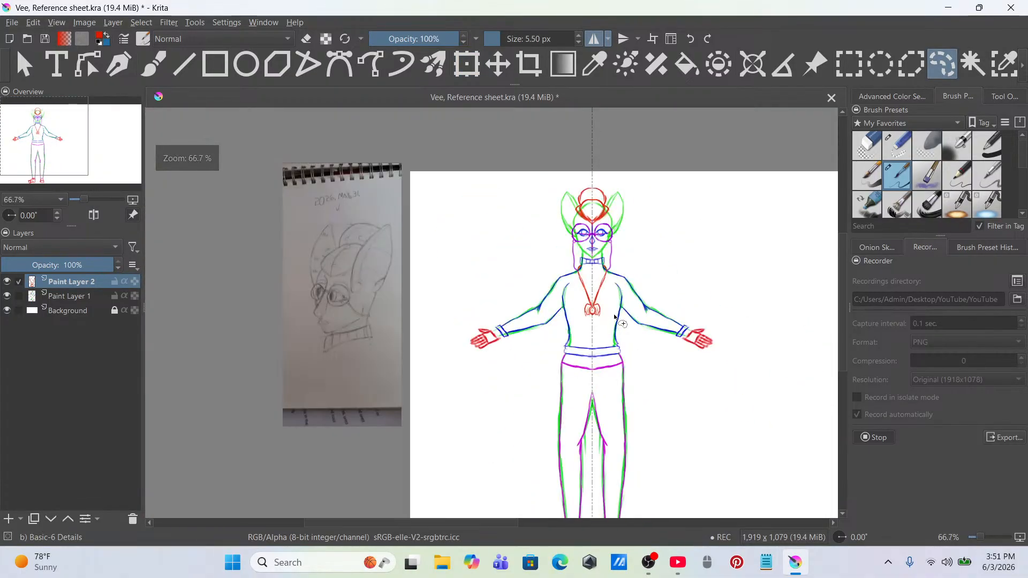
pyautogui.scroll(2, 621, 317)
pyautogui.scroll(3, 634, 317)
pyautogui.scroll(-4, 635, 316)
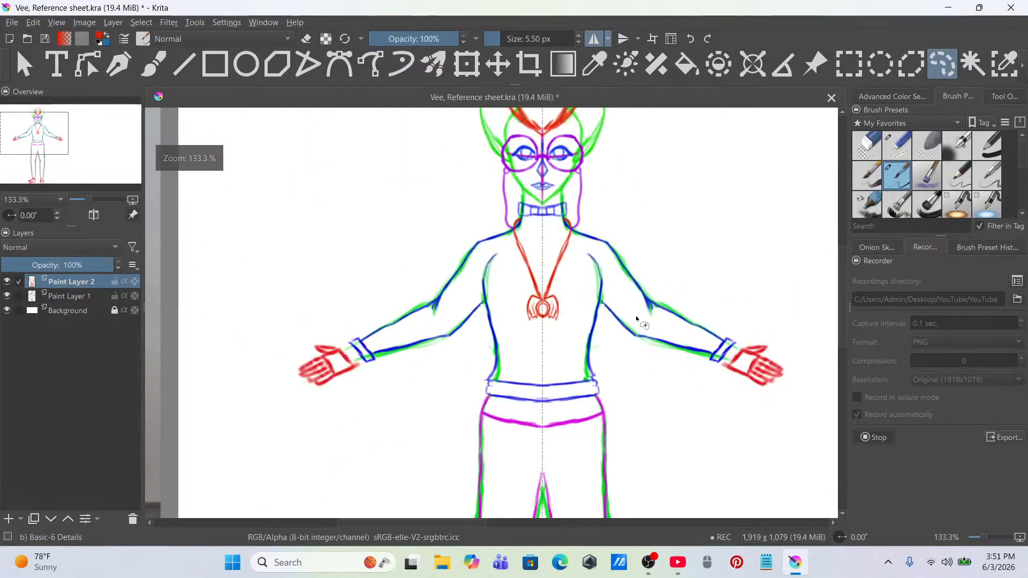
pyautogui.scroll(1, 636, 322)
pyautogui.scroll(-4, 637, 330)
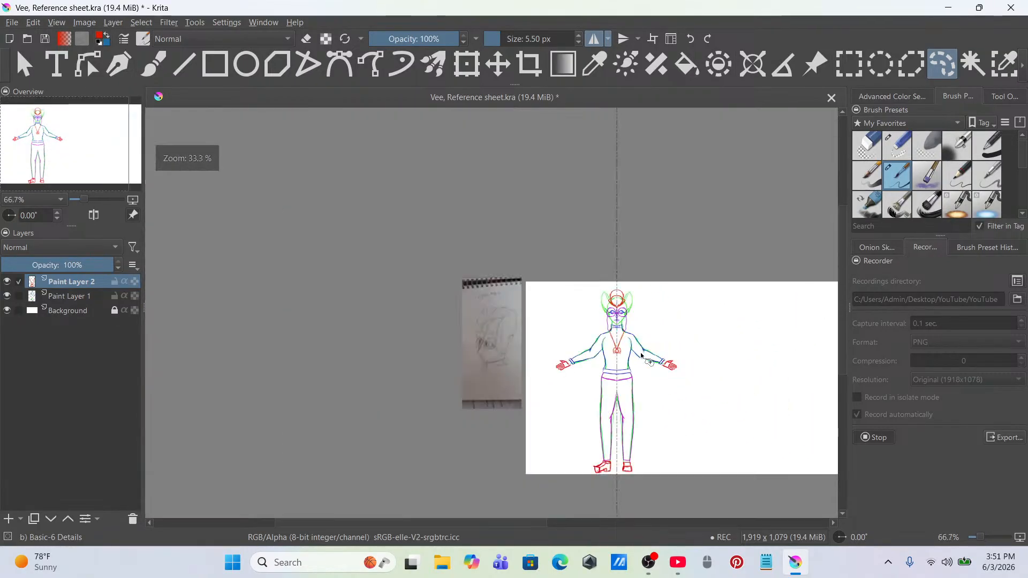
pyautogui.scroll(3, 637, 335)
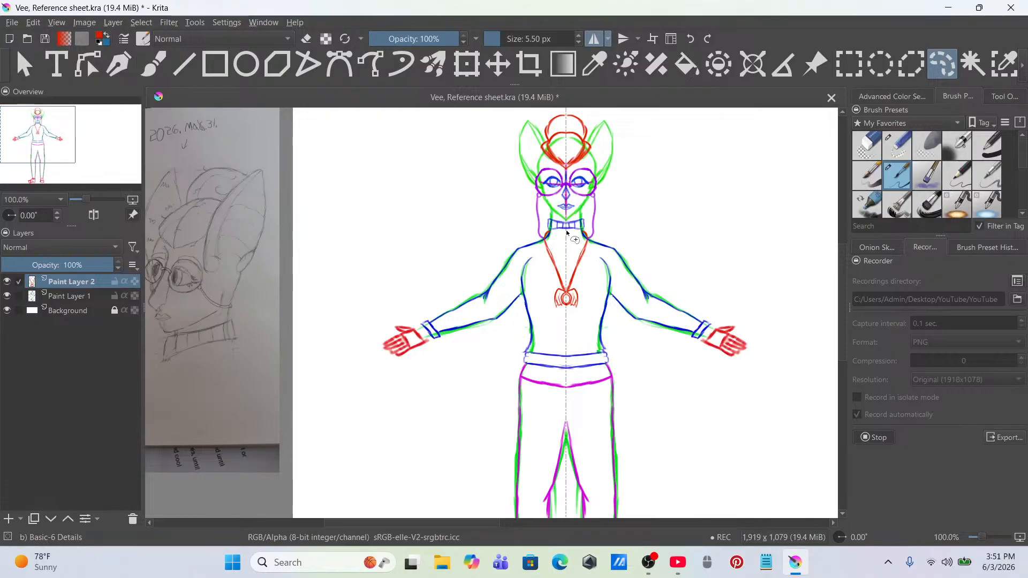
# Step: Compare the front-view head and glasses with the pencil reference sketch beside the canvas
pyautogui.moveTo(407, 263); pyautogui.dragTo(609, 277)
pyautogui.scroll(1, 372, 320)
pyautogui.scroll(1, 423, 199)
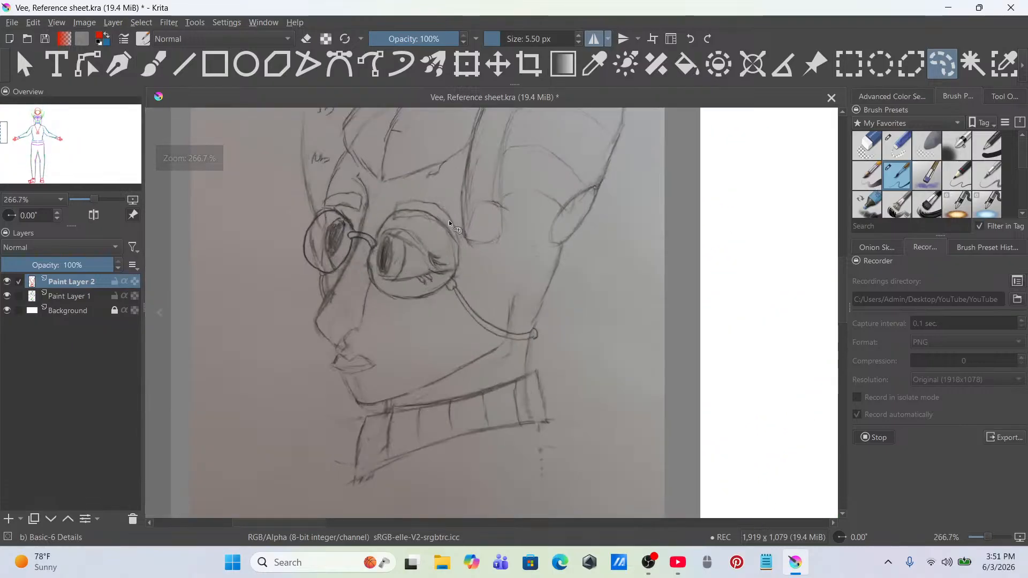
pyautogui.scroll(-3, 478, 216)
pyautogui.scroll(2, 478, 216)
pyautogui.scroll(3, 616, 259)
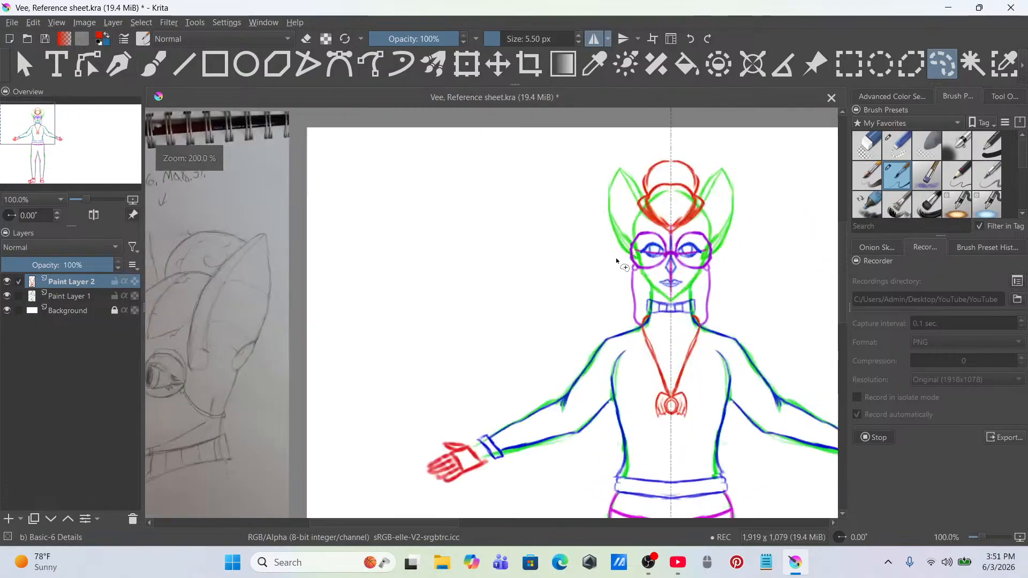
pyautogui.scroll(2, 603, 309)
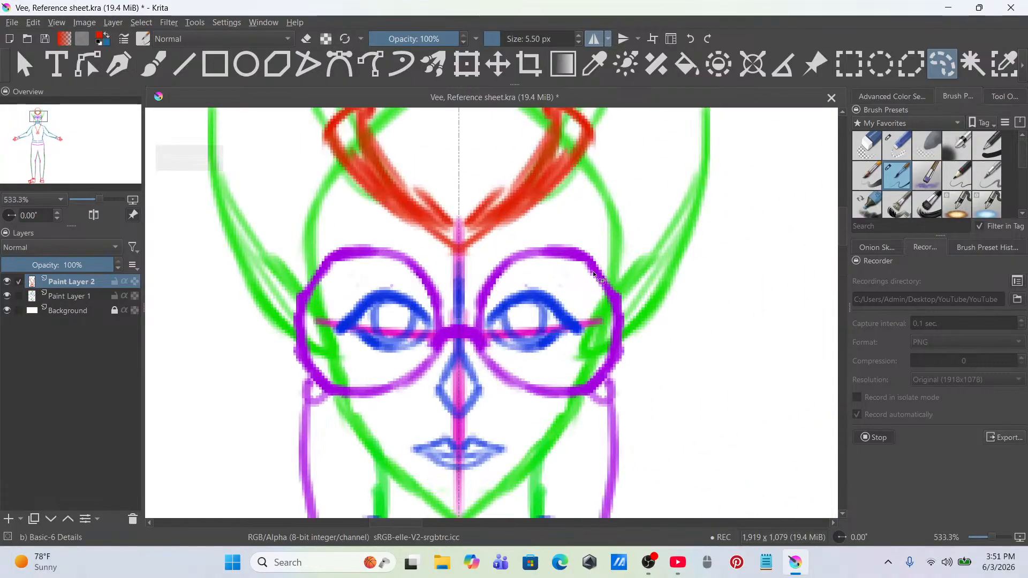
pyautogui.scroll(-6, 655, 349)
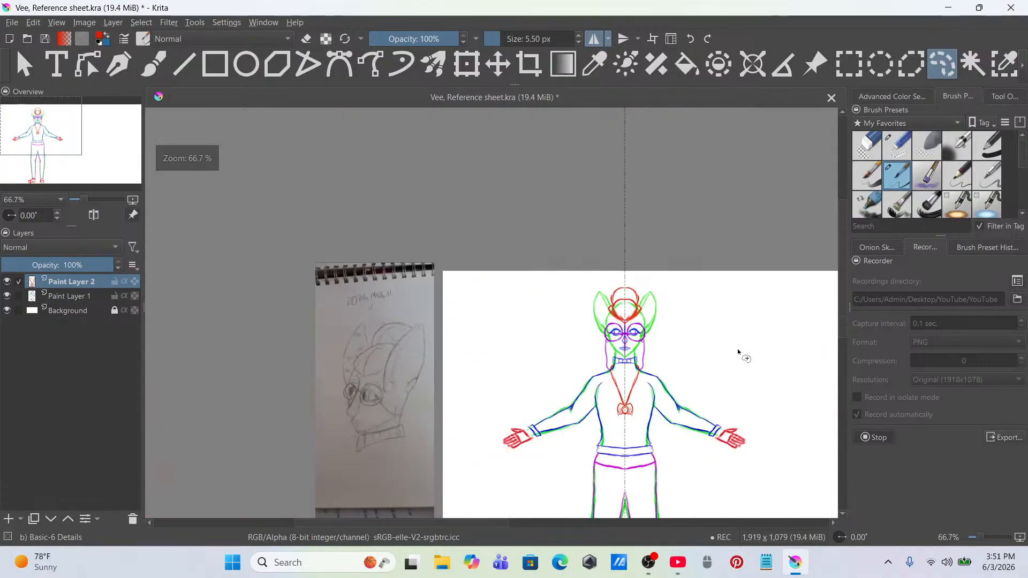
pyautogui.moveTo(738, 351); pyautogui.dragTo(616, 324)
pyautogui.scroll(-2, 647, 310)
pyautogui.scroll(1, 615, 335)
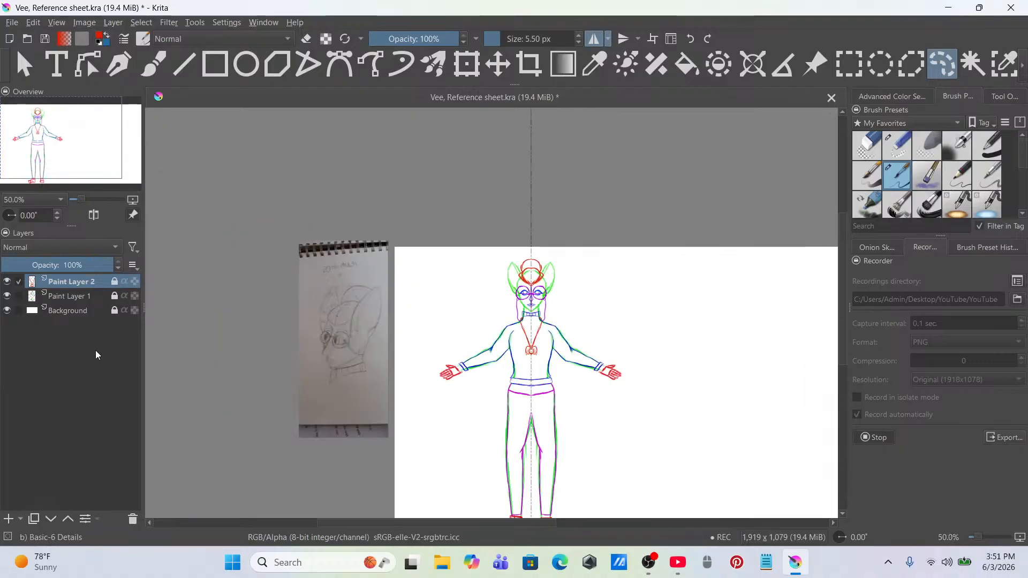
# Step: Lock the sketch layers, add a new paint layer above them and set the brush colour to black
pyautogui.press('Insert')
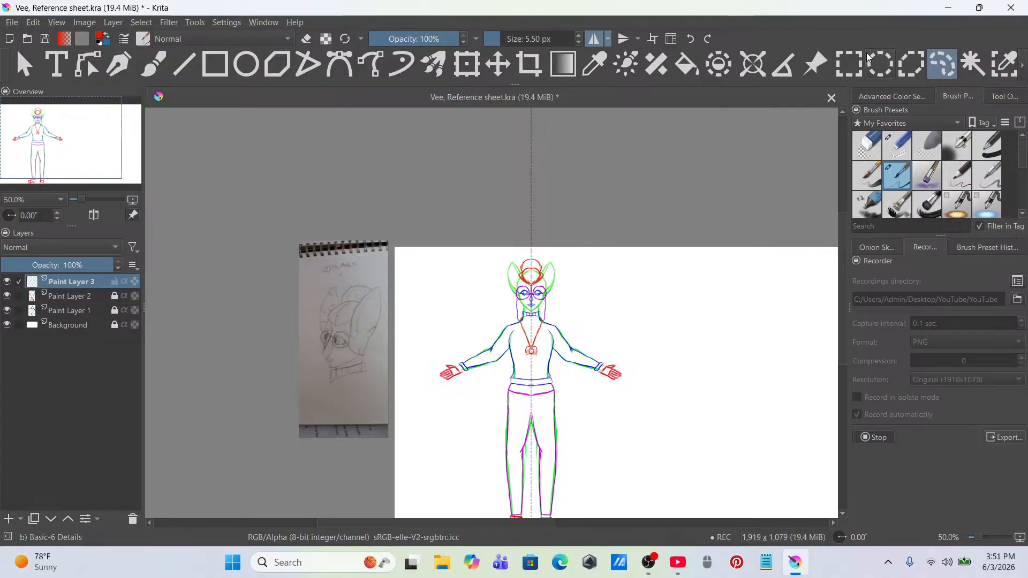
pyautogui.click(896, 100)
pyautogui.click(920, 137)
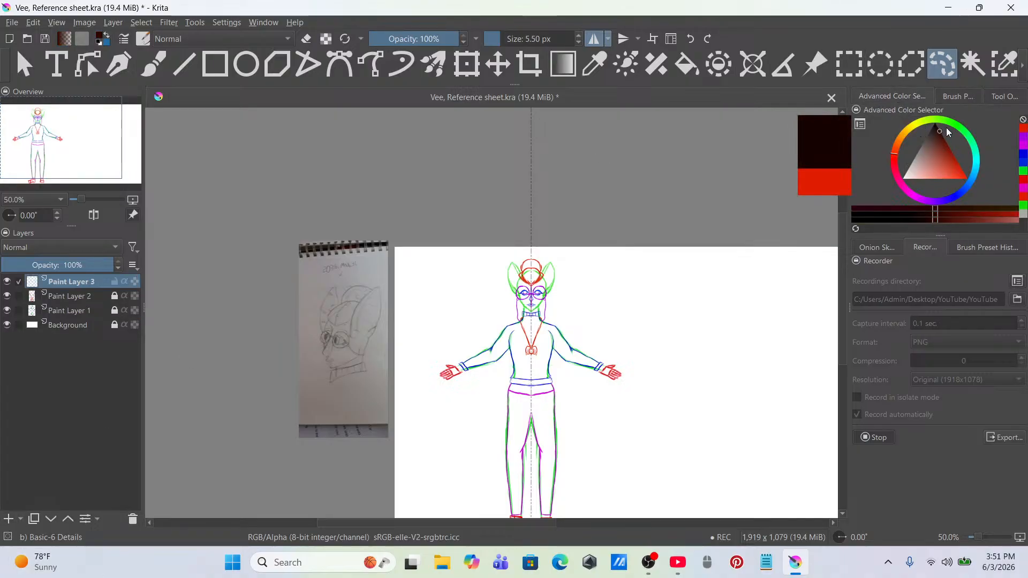
# Step: Switch to freehand painting with the favourite brush preset "tree" at 5 px
pyautogui.click(968, 100)
pyautogui.scroll(-2, 967, 169)
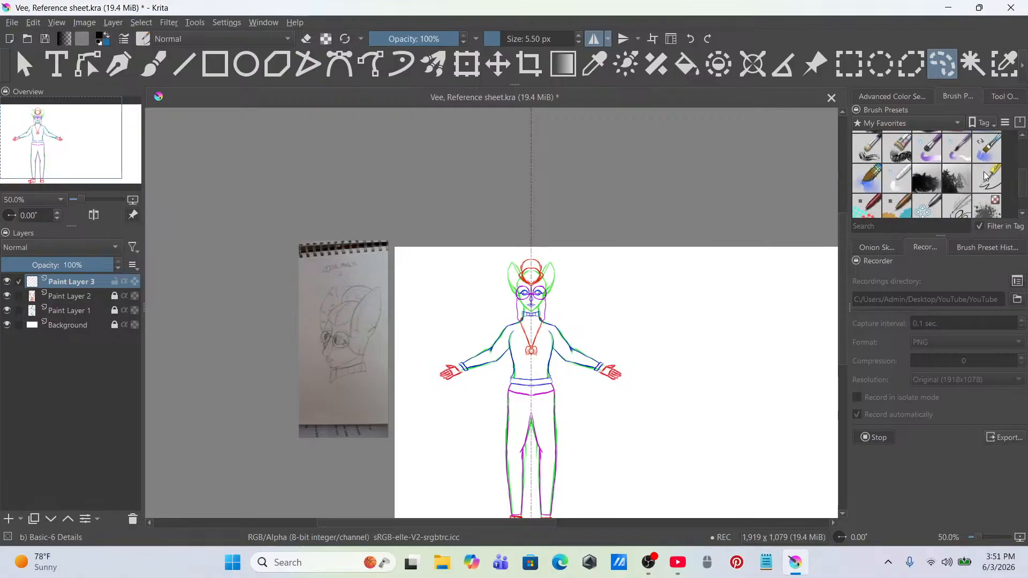
pyautogui.click(985, 174)
pyautogui.scroll(2, 601, 348)
pyautogui.press('b')
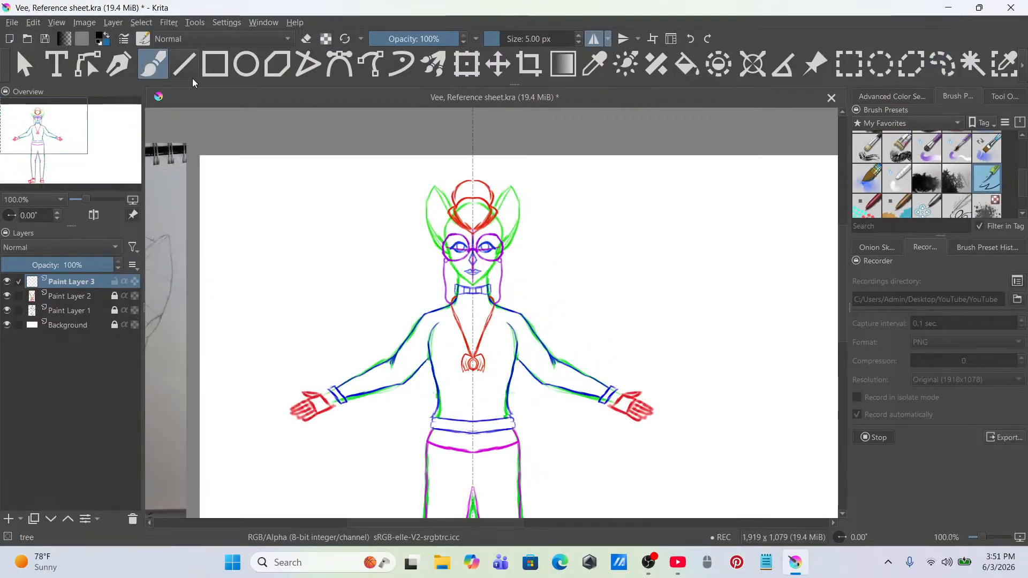
# Step: Ink the mirrored front hair outline in black over the red sketch, including the outer side contours meeting at the forehead's centre point
pyautogui.moveTo(533, 241); pyautogui.dragTo(623, 258)
pyautogui.scroll(1, 568, 232)
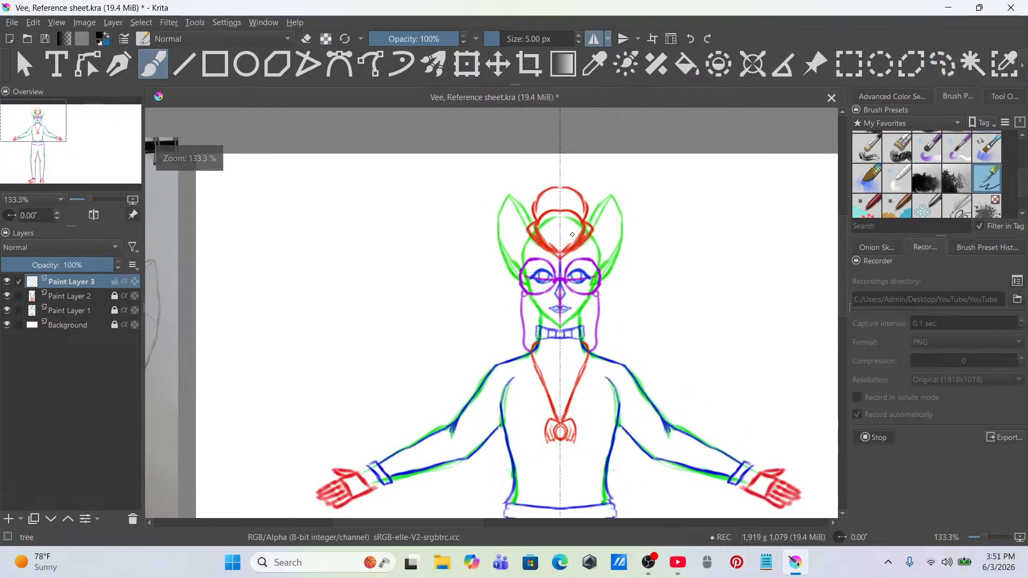
pyautogui.scroll(4, 569, 232)
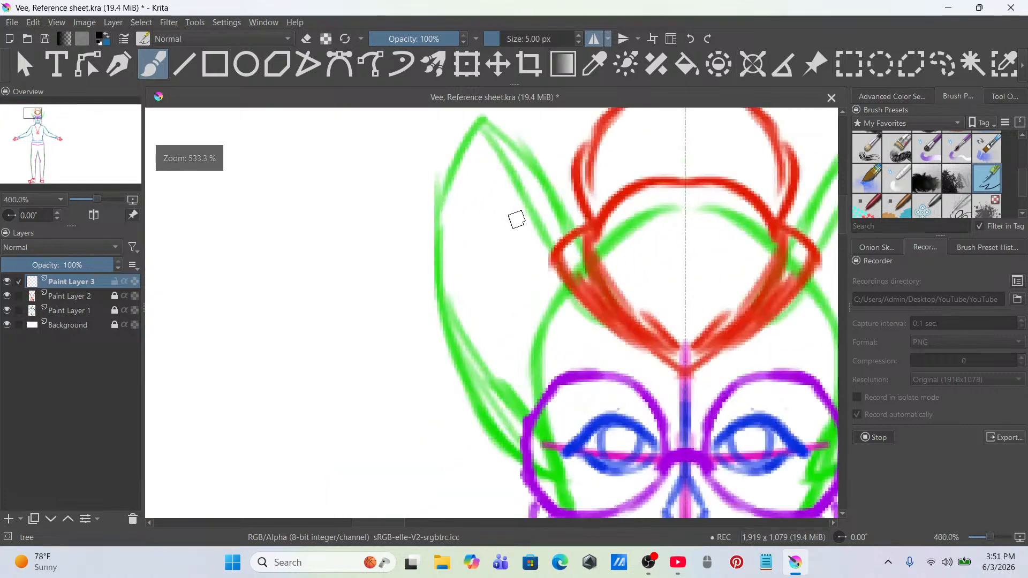
pyautogui.scroll(1, 578, 248)
pyautogui.moveTo(578, 247); pyautogui.dragTo(482, 223)
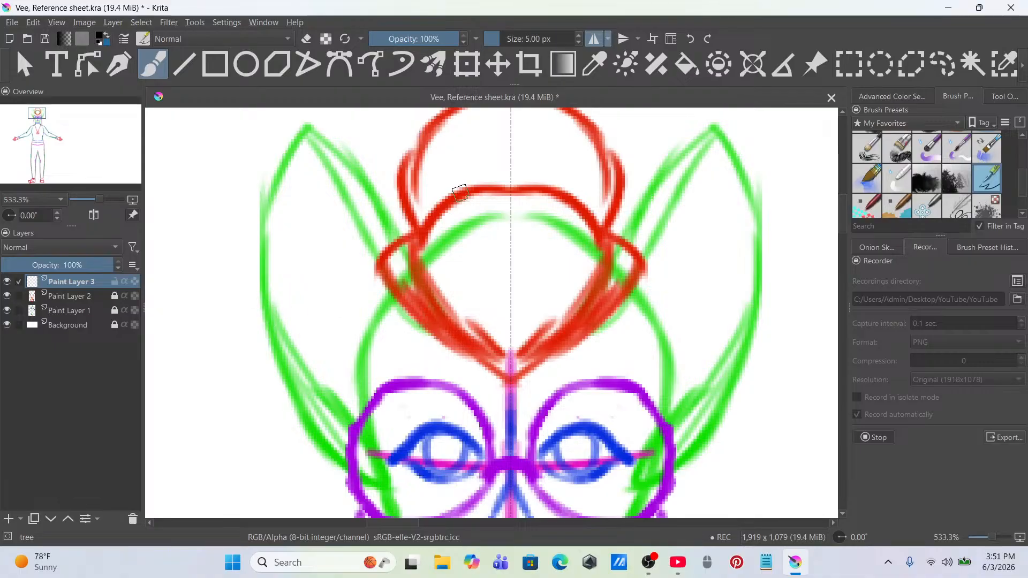
pyautogui.moveTo(498, 189)
pyautogui.mouseDown()
pyautogui.moveTo(453, 199)
pyautogui.moveTo(426, 260)
pyautogui.mouseUp()
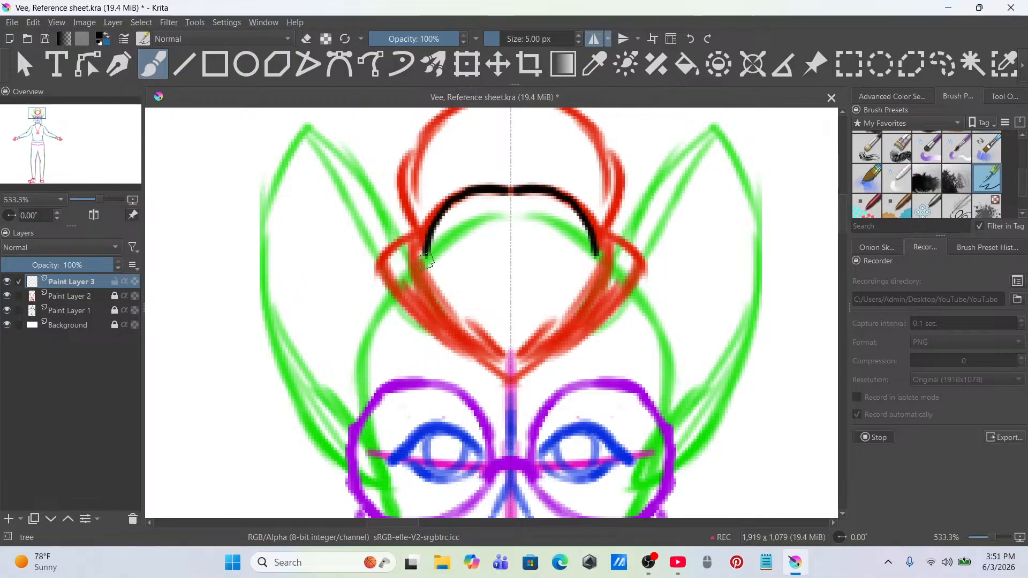
pyautogui.hotkey('ctrl', 'z')
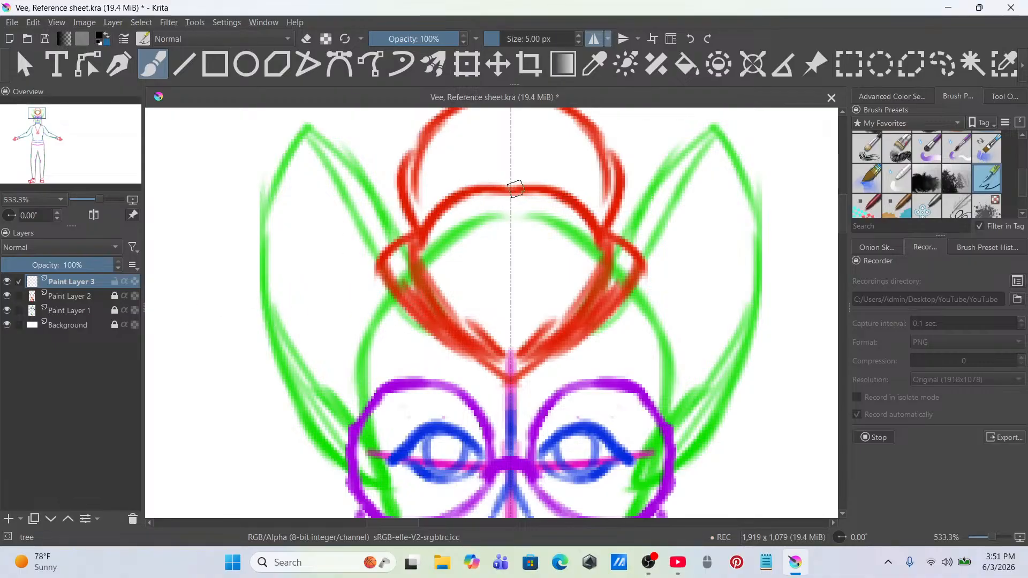
pyautogui.moveTo(513, 189)
pyautogui.mouseDown()
pyautogui.moveTo(441, 204)
pyautogui.moveTo(414, 238)
pyautogui.moveTo(412, 288)
pyautogui.moveTo(430, 331)
pyautogui.moveTo(505, 379)
pyautogui.mouseUp()
pyautogui.moveTo(424, 214)
pyautogui.mouseDown()
pyautogui.moveTo(394, 302)
pyautogui.moveTo(431, 358)
pyautogui.moveTo(499, 371)
pyautogui.mouseUp()
pyautogui.hotkey('ctrl', 'z')
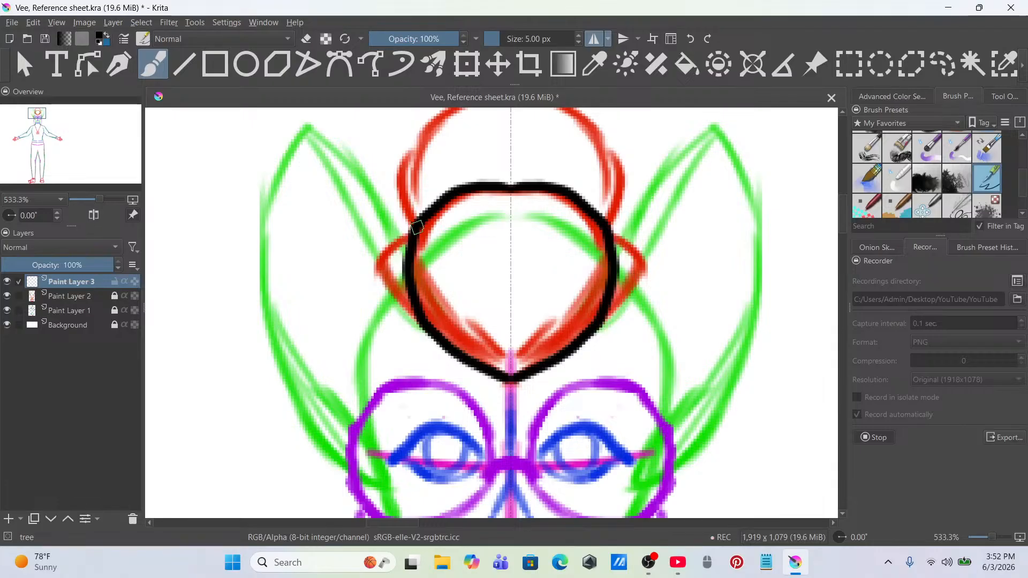
pyautogui.moveTo(417, 227)
pyautogui.mouseDown()
pyautogui.moveTo(391, 256)
pyautogui.moveTo(389, 301)
pyautogui.moveTo(414, 334)
pyautogui.moveTo(485, 376)
pyautogui.mouseUp()
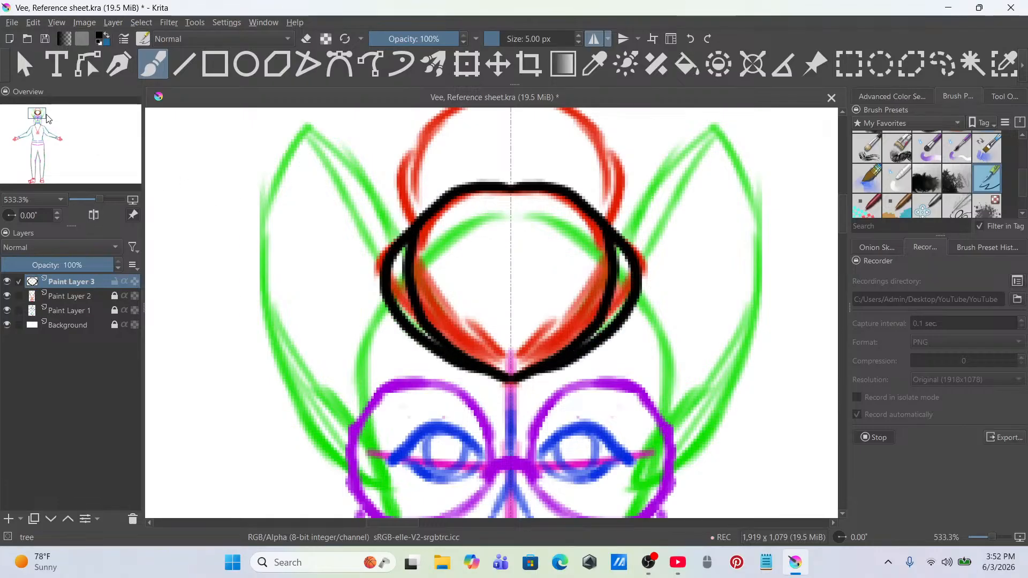
# Step: Ink the mirrored round bun outline above the front hair, and add a small single curl on top with mirroring off
pyautogui.moveTo(42, 114); pyautogui.dragTo(45, 109)
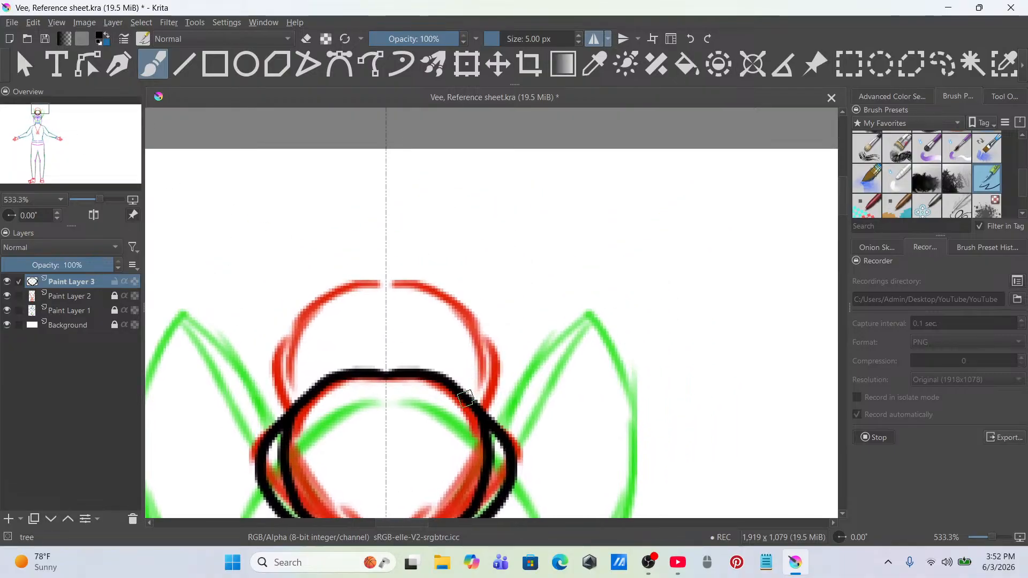
pyautogui.moveTo(471, 403)
pyautogui.mouseDown()
pyautogui.moveTo(490, 389)
pyautogui.moveTo(501, 351)
pyautogui.moveTo(494, 321)
pyautogui.moveTo(443, 267)
pyautogui.moveTo(387, 256)
pyautogui.mouseUp()
pyautogui.moveTo(482, 396)
pyautogui.mouseDown()
pyautogui.moveTo(520, 387)
pyautogui.moveTo(524, 410)
pyautogui.mouseUp()
pyautogui.hotkey('ctrl', 'z')
pyautogui.click(599, 37)
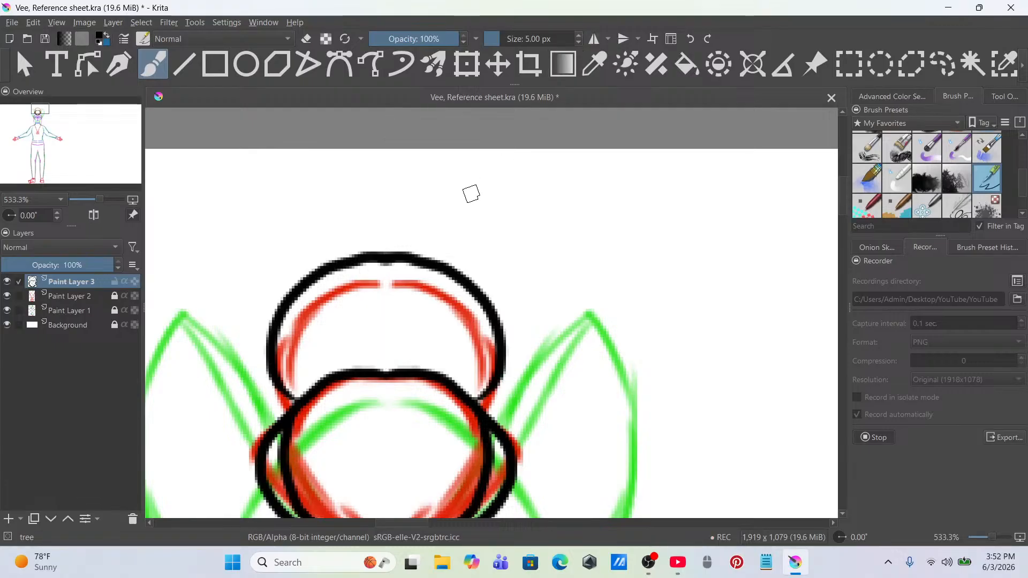
pyautogui.moveTo(415, 260)
pyautogui.mouseDown()
pyautogui.moveTo(412, 214)
pyautogui.moveTo(399, 233)
pyautogui.mouseUp()
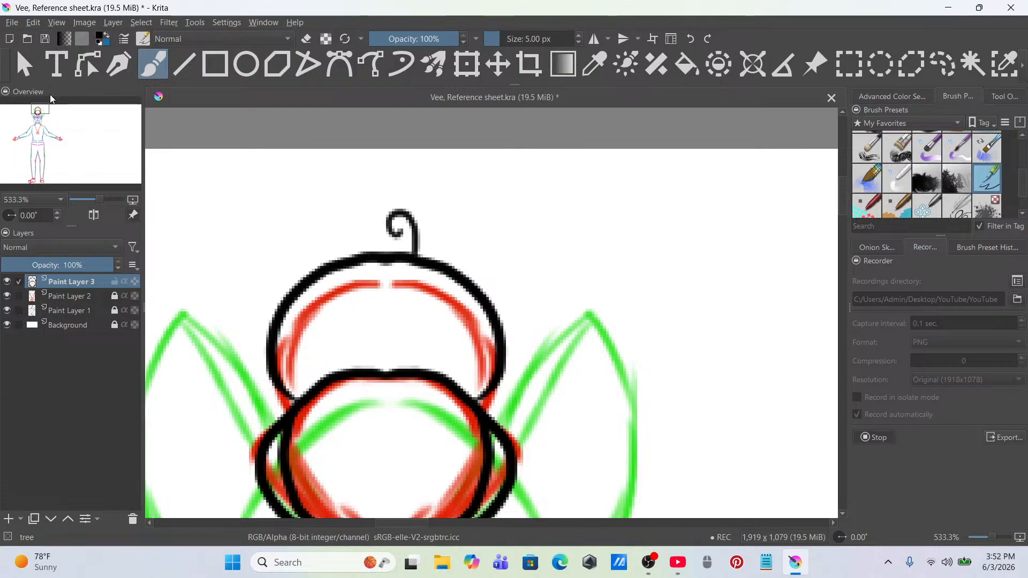
# Step: Ink a vertical centre parting and four pairs of mirrored curved strand lines inside the front hair
pyautogui.moveTo(49, 115); pyautogui.dragTo(53, 123)
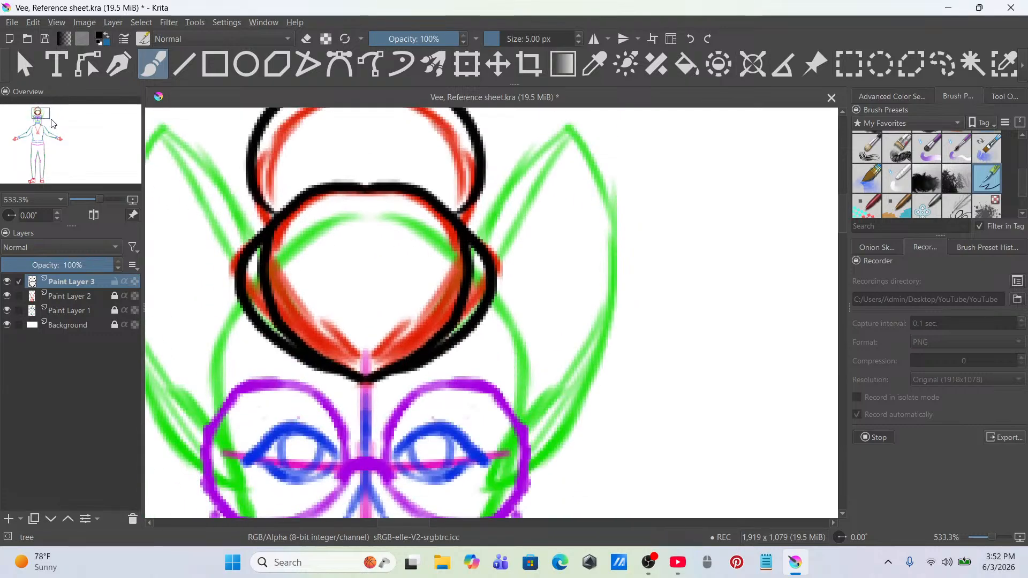
pyautogui.click(596, 39)
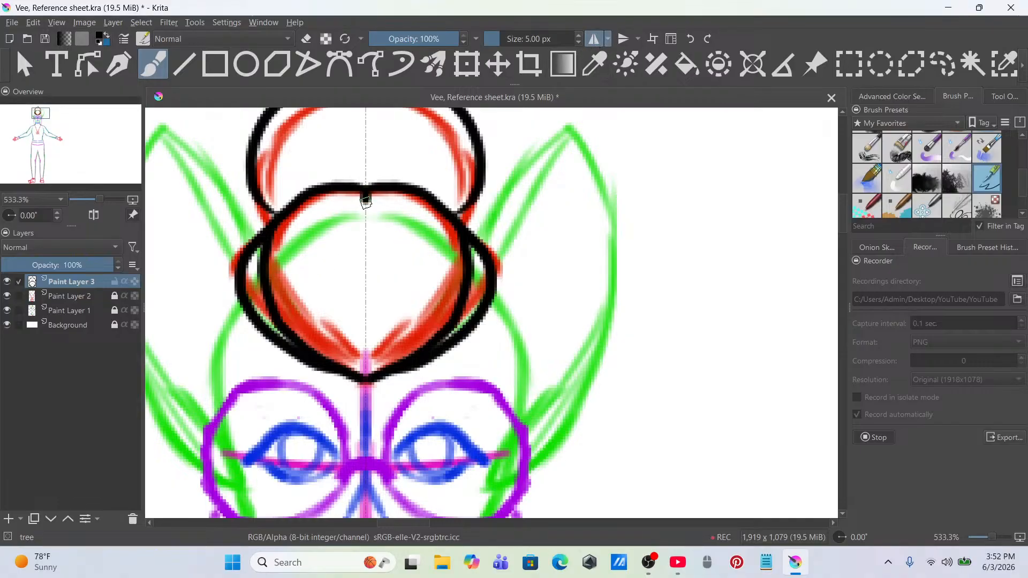
pyautogui.moveTo(367, 290); pyautogui.dragTo(367, 362)
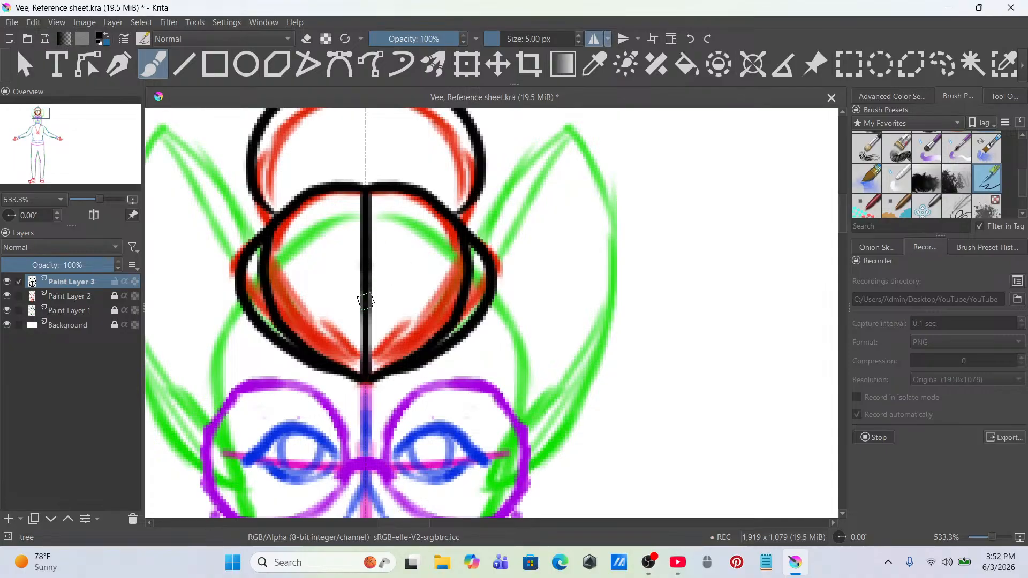
pyautogui.moveTo(380, 332); pyautogui.dragTo(423, 336)
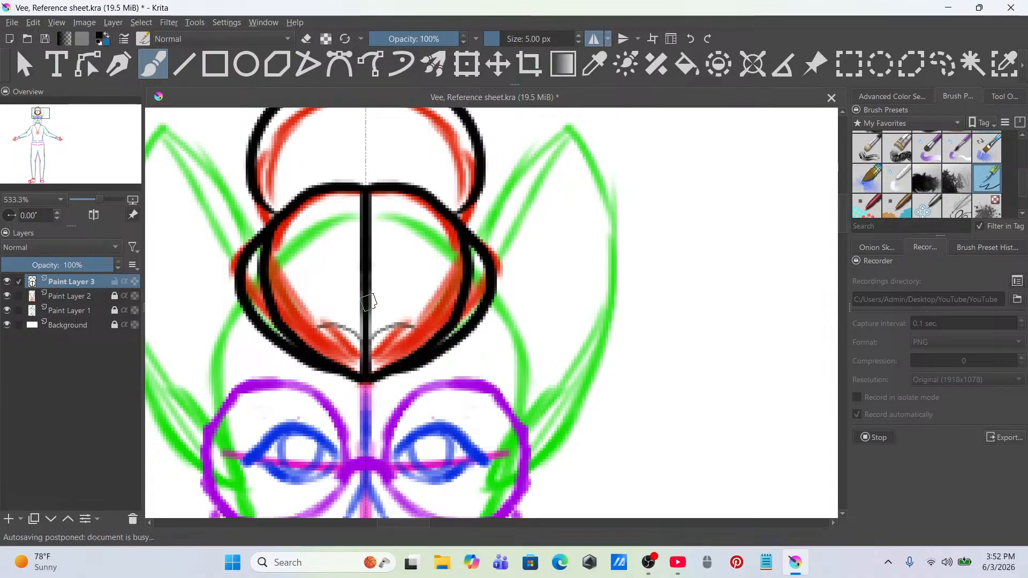
pyautogui.moveTo(370, 298)
pyautogui.mouseDown()
pyautogui.moveTo(399, 280)
pyautogui.moveTo(442, 296)
pyautogui.mouseUp()
pyautogui.moveTo(375, 245); pyautogui.dragTo(437, 249)
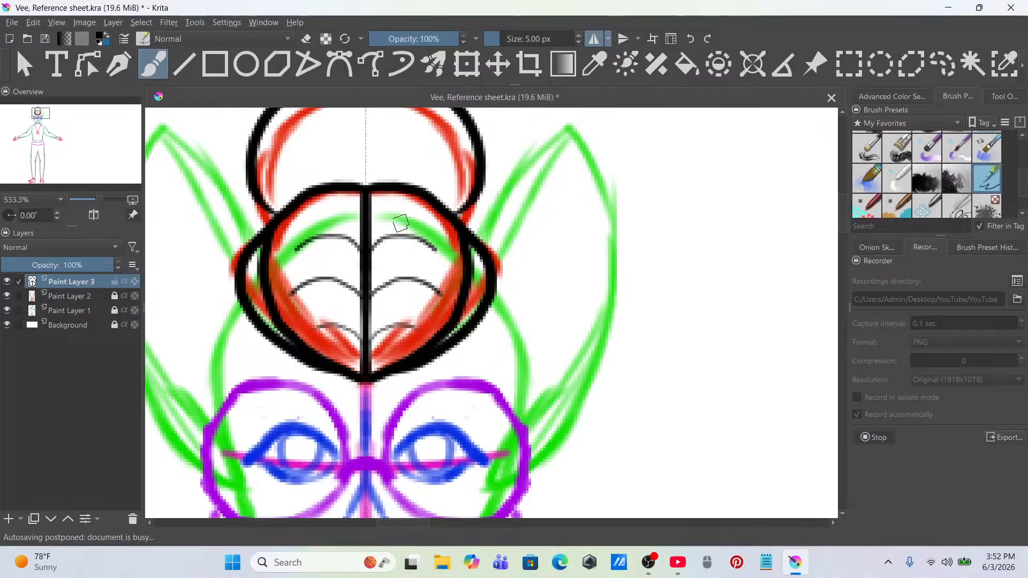
pyautogui.moveTo(372, 210); pyautogui.dragTo(413, 218)
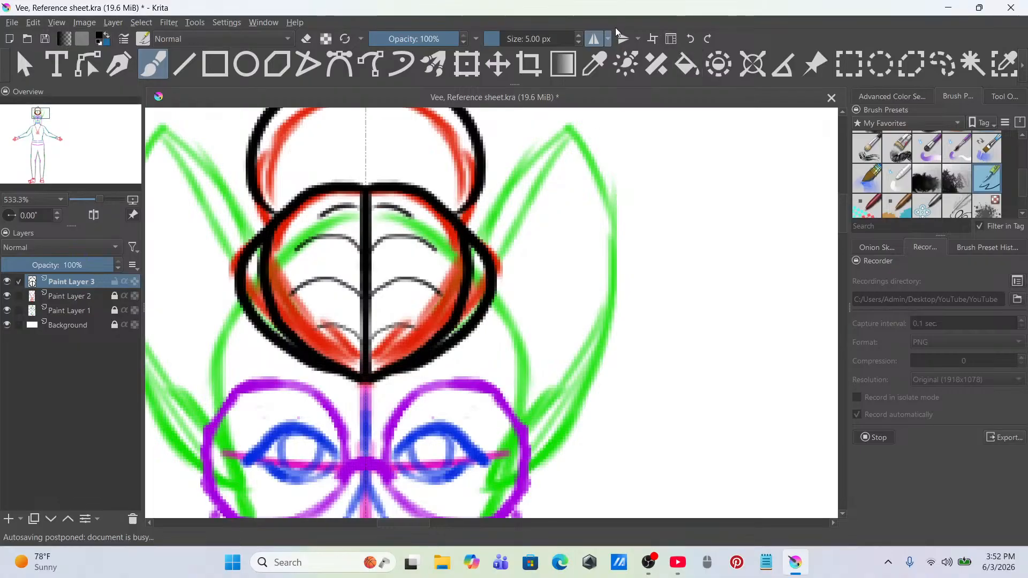
pyautogui.click(591, 41)
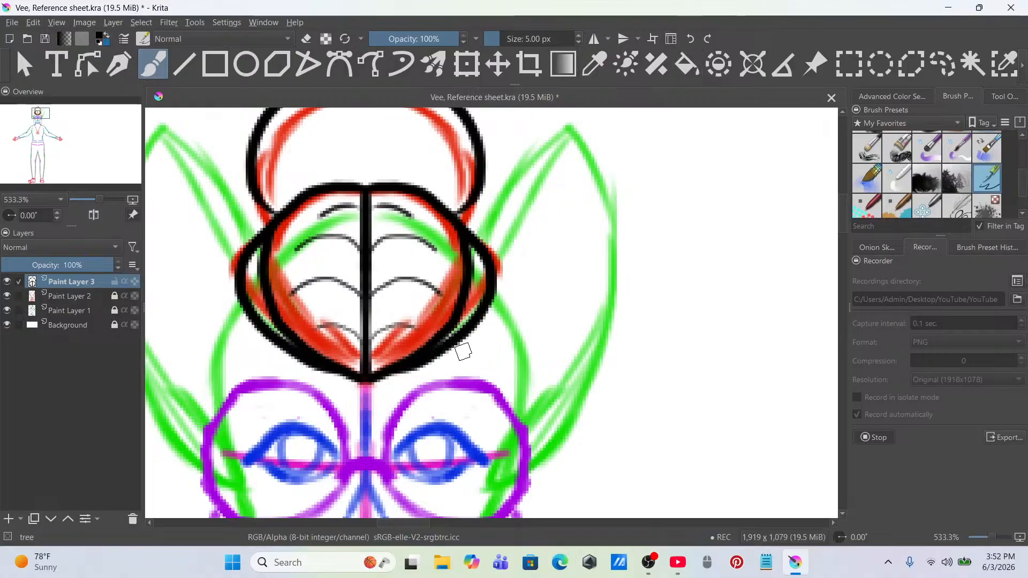
# Step: Ink loose pointed strands at the front hair's lower right edge and a small curl on its left side, without mirroring
pyautogui.moveTo(429, 359); pyautogui.dragTo(491, 369)
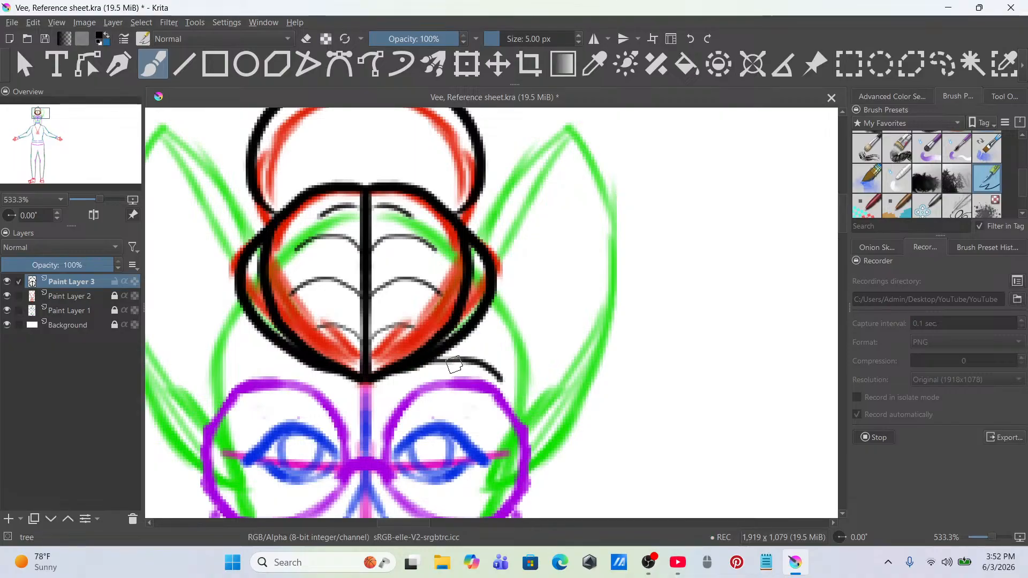
pyautogui.hotkey('ctrl', 'z')
pyautogui.moveTo(421, 371); pyautogui.dragTo(493, 338)
pyautogui.moveTo(428, 363); pyautogui.dragTo(486, 346)
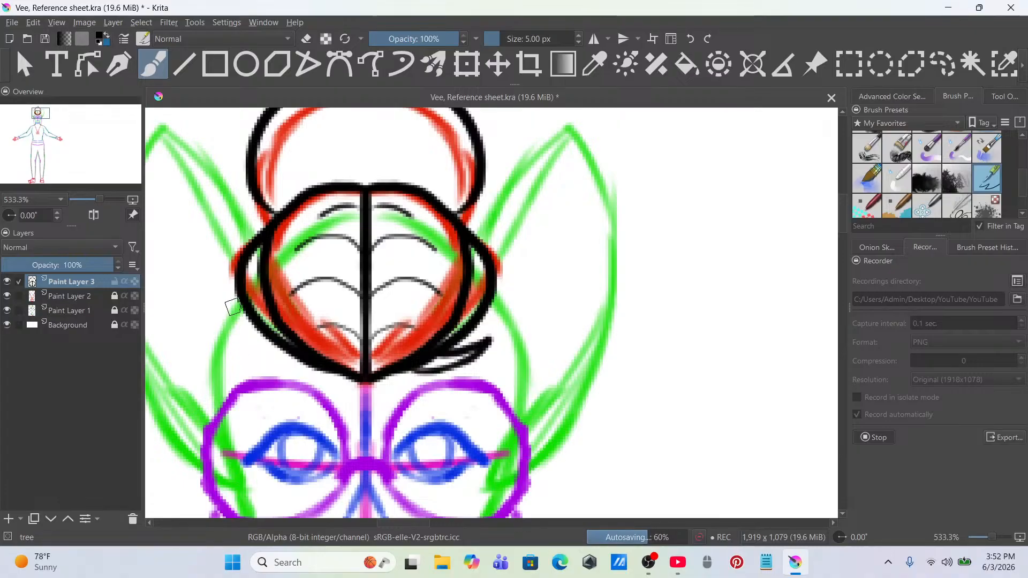
pyautogui.moveTo(218, 288)
pyautogui.mouseDown()
pyautogui.moveTo(208, 248)
pyautogui.moveTo(234, 264)
pyautogui.mouseUp()
pyautogui.hotkey('ctrl', 'z')
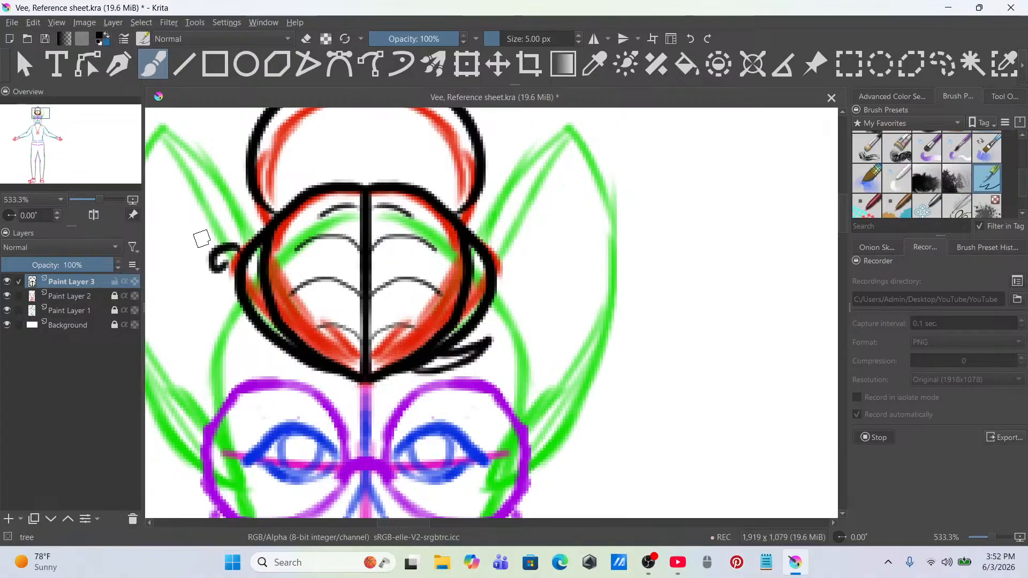
# Step: Erase the centre parting and curved strand lines inside the front hair with the Eraser Small preset at 16.78 px
pyautogui.keyDown('ctrl'); pyautogui.scroll(-1, 227, 245); pyautogui.keyUp('ctrl')
pyautogui.keyDown('ctrl'); pyautogui.scroll(-2, 227, 245); pyautogui.keyUp('ctrl')
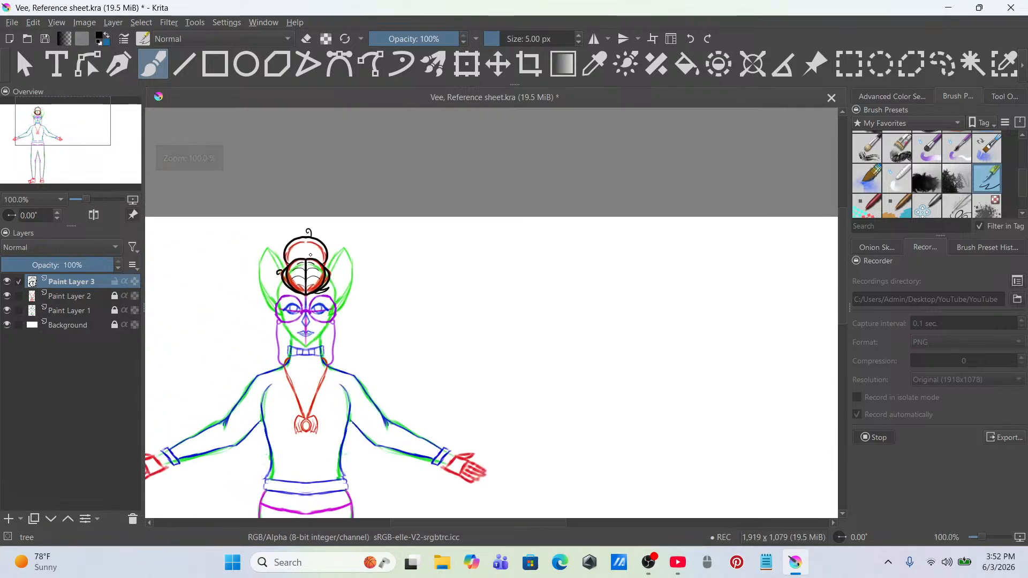
pyautogui.keyDown('ctrl'); pyautogui.scroll(3, 319, 264); pyautogui.keyUp('ctrl')
pyautogui.keyDown('ctrl'); pyautogui.scroll(2, 318, 264); pyautogui.keyUp('ctrl')
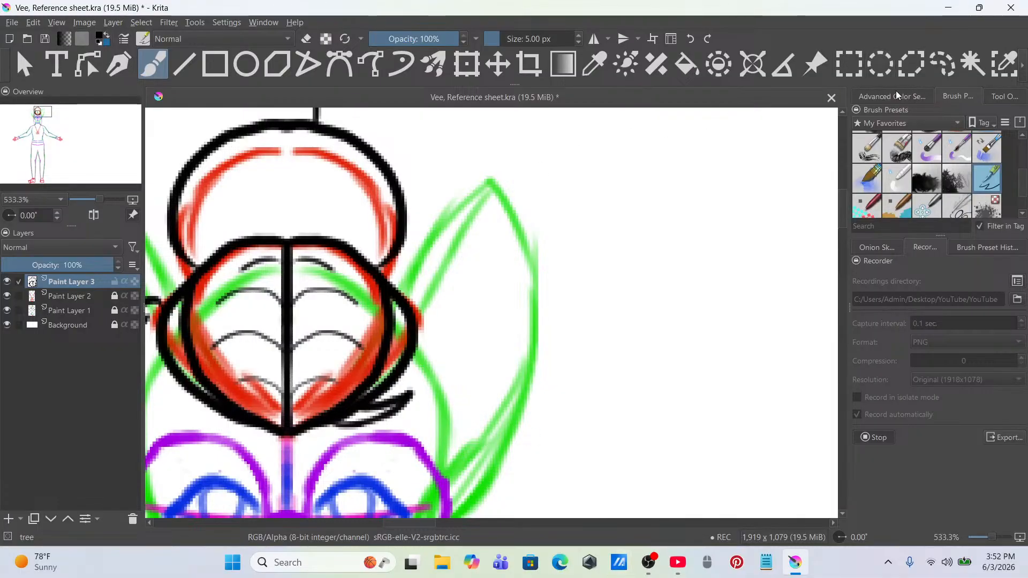
pyautogui.moveTo(1019, 183); pyautogui.dragTo(1017, 144)
pyautogui.click(898, 142)
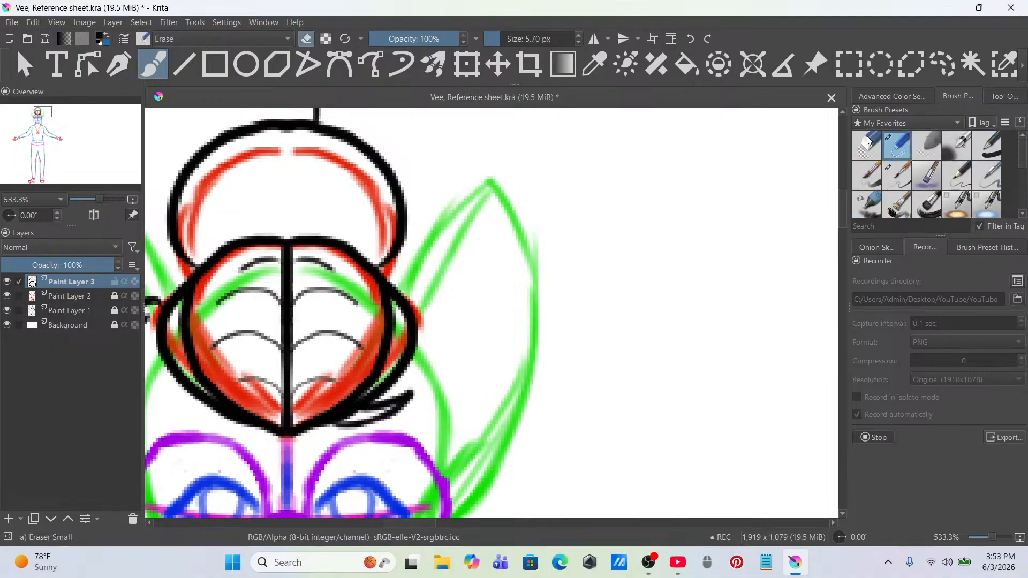
pyautogui.click(507, 39)
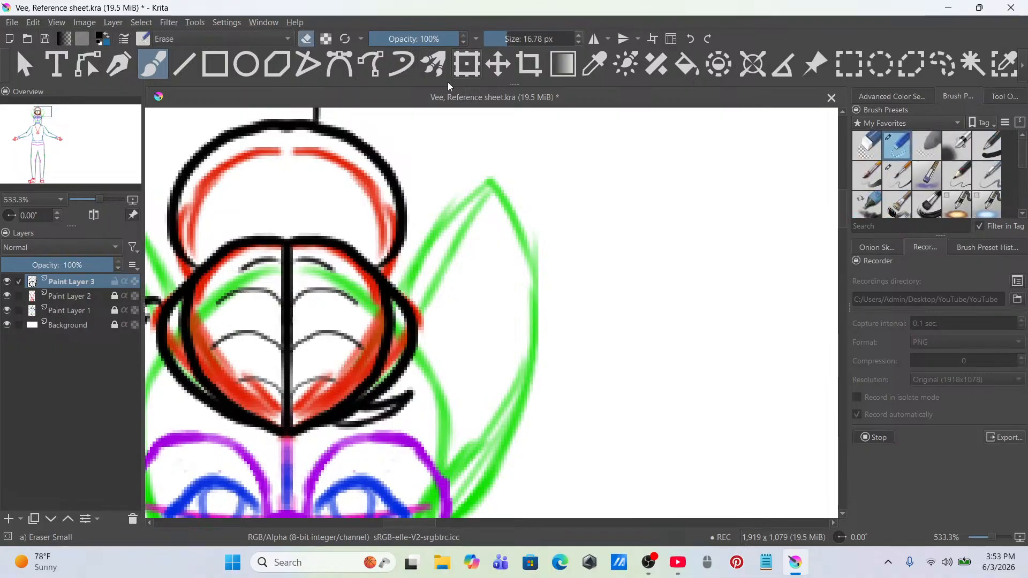
pyautogui.moveTo(238, 357)
pyautogui.mouseDown()
pyautogui.moveTo(275, 406)
pyautogui.moveTo(289, 363)
pyautogui.moveTo(292, 257)
pyautogui.moveTo(250, 351)
pyautogui.mouseUp()
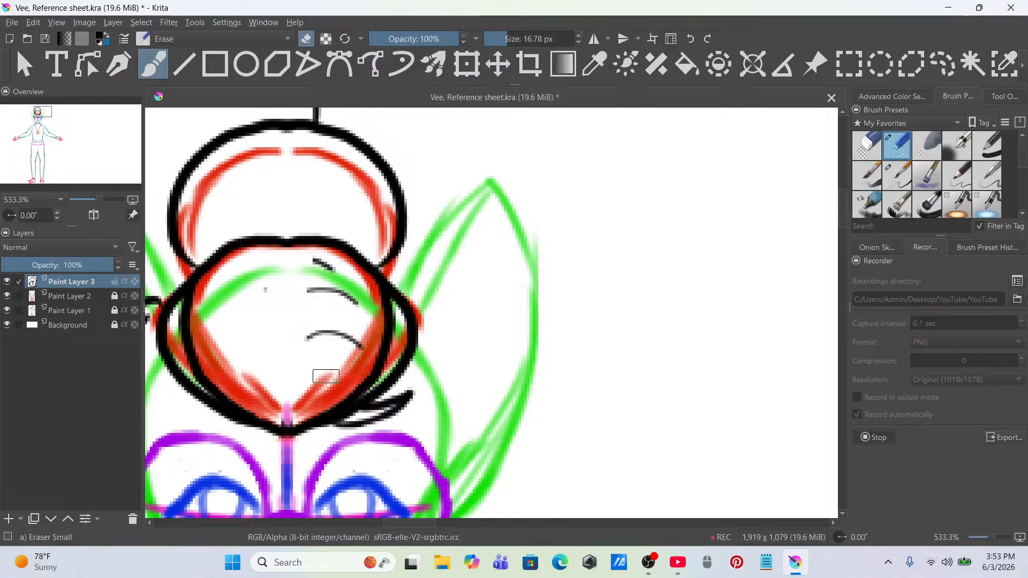
pyautogui.moveTo(325, 378)
pyautogui.mouseDown()
pyautogui.moveTo(335, 337)
pyautogui.moveTo(316, 316)
pyautogui.moveTo(342, 348)
pyautogui.moveTo(352, 324)
pyautogui.moveTo(355, 353)
pyautogui.moveTo(346, 298)
pyautogui.moveTo(319, 268)
pyautogui.mouseUp()
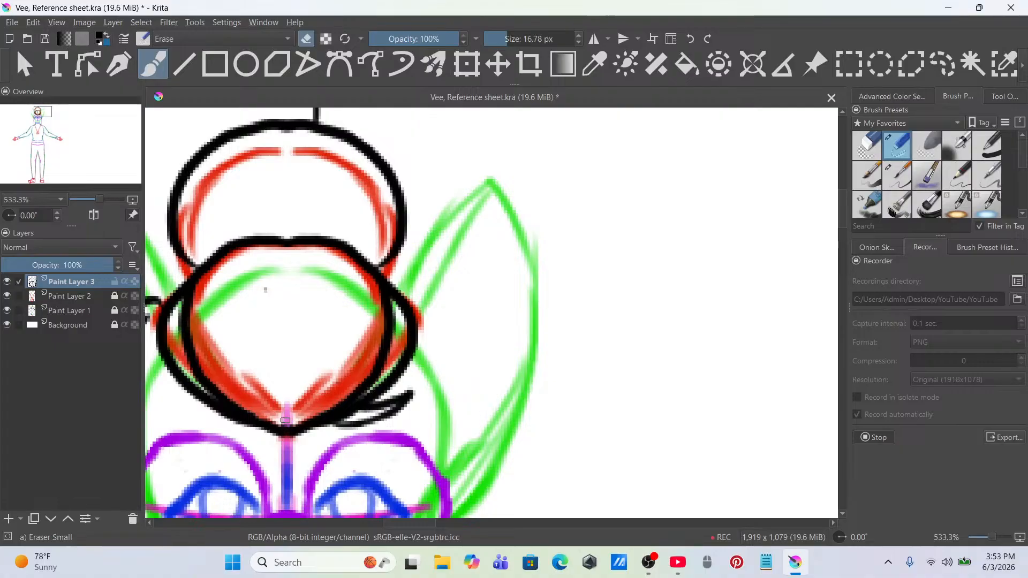
# Step: Ink a large spiral inside the bun and a small curl where the bun meets the front hair on the right, using the 5 px brush
pyautogui.scroll(-6, 291, 307)
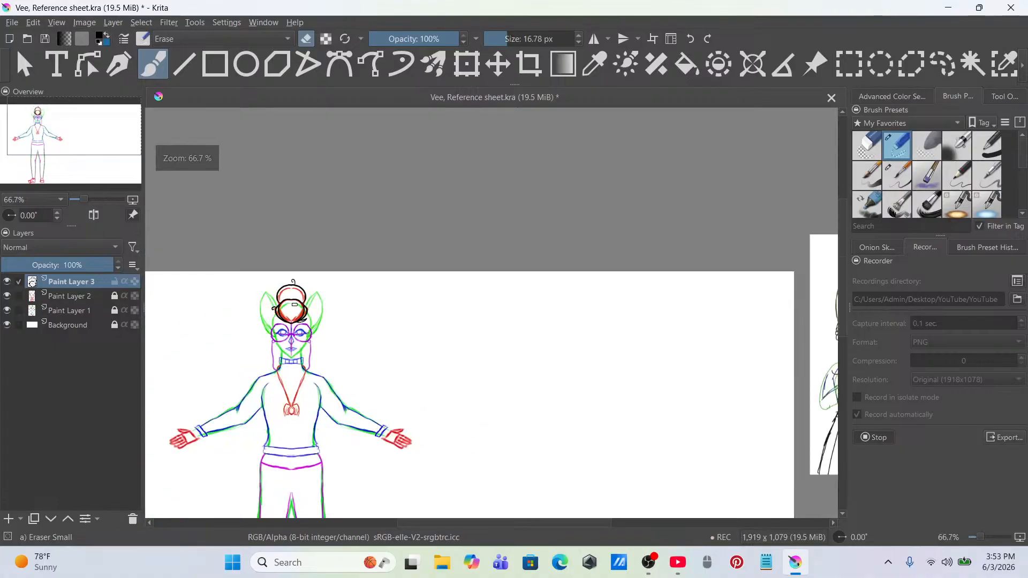
pyautogui.scroll(4, 279, 310)
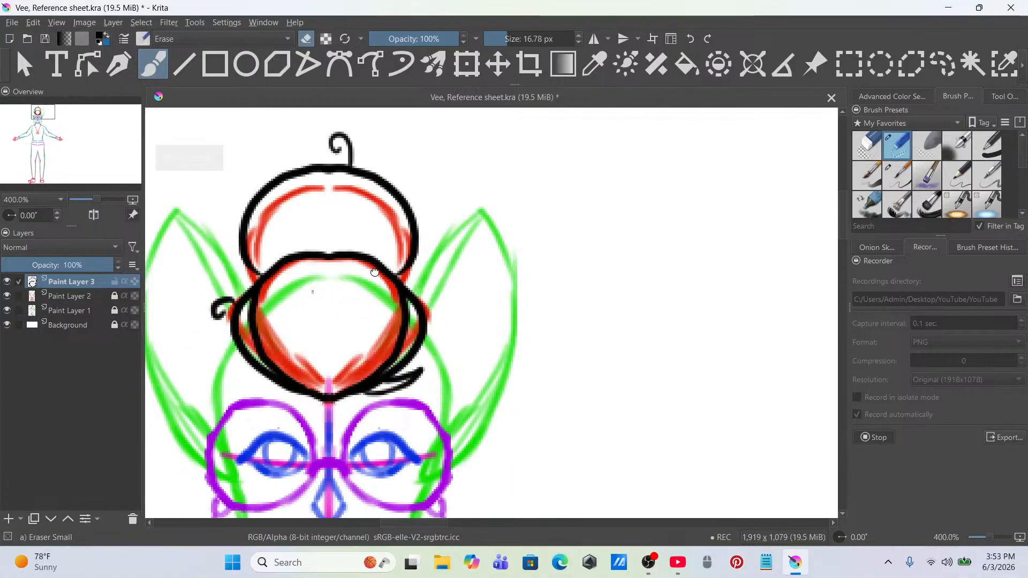
pyautogui.scroll(1, 360, 282)
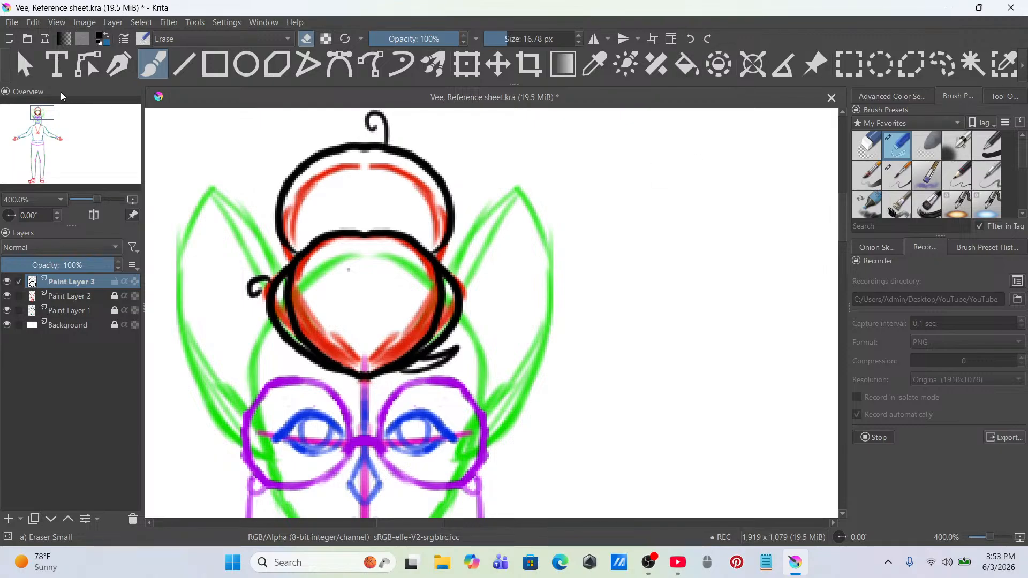
pyautogui.press('/')
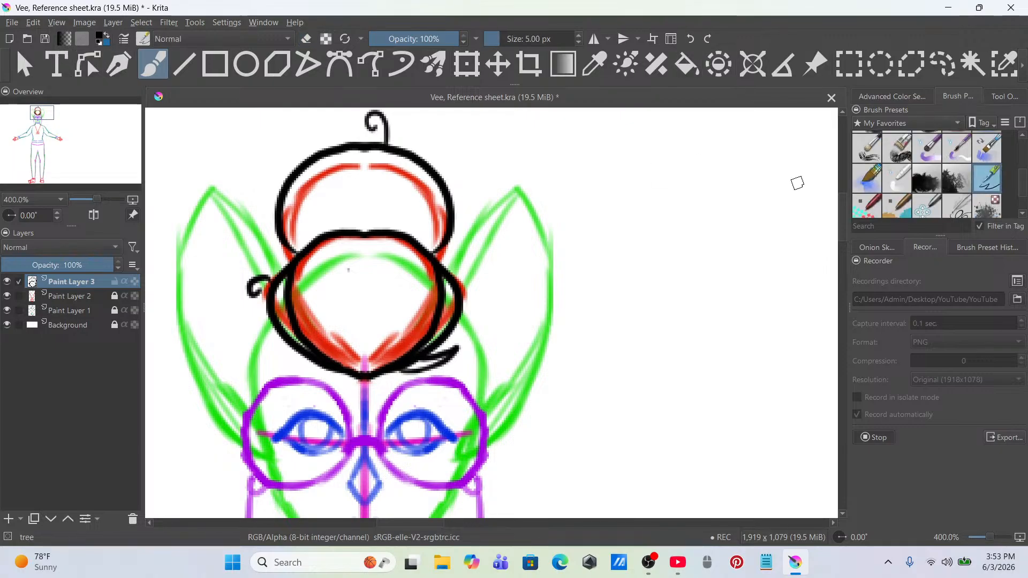
pyautogui.scroll(3, 481, 241)
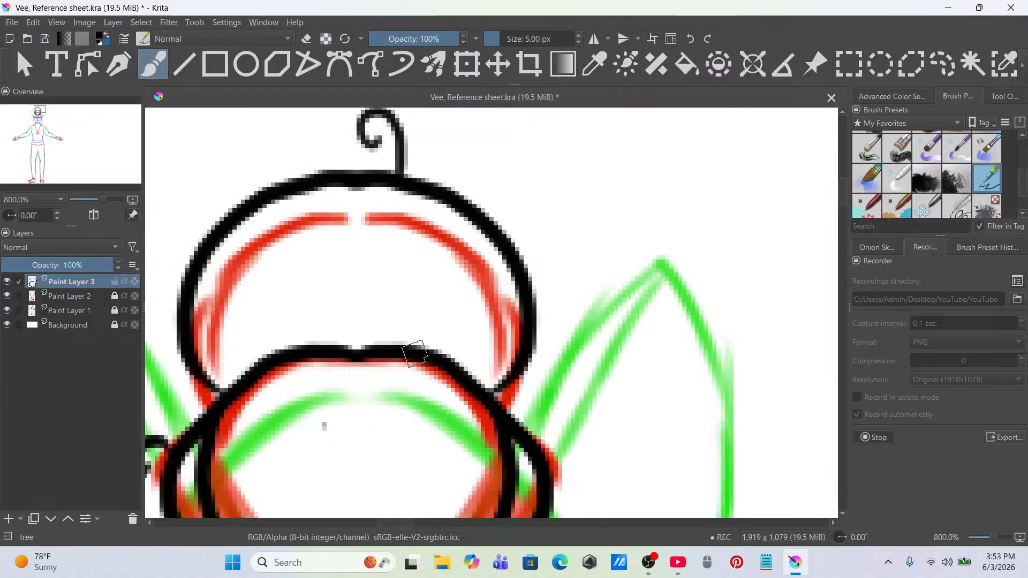
pyautogui.moveTo(423, 347)
pyautogui.mouseDown()
pyautogui.moveTo(401, 245)
pyautogui.moveTo(317, 235)
pyautogui.moveTo(320, 313)
pyautogui.moveTo(341, 273)
pyautogui.mouseUp()
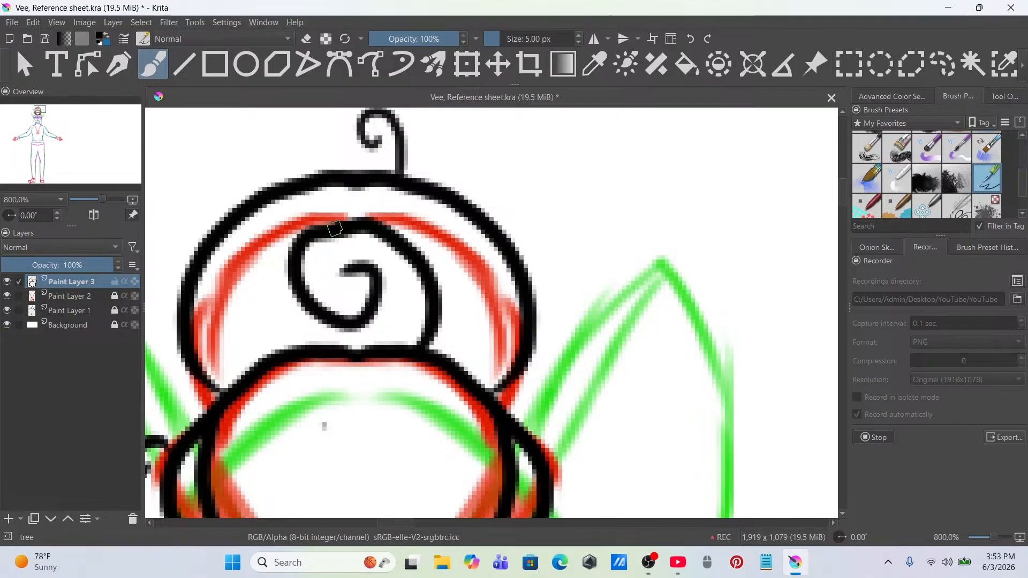
pyautogui.moveTo(495, 389)
pyautogui.mouseDown()
pyautogui.moveTo(511, 406)
pyautogui.moveTo(543, 397)
pyautogui.mouseUp()
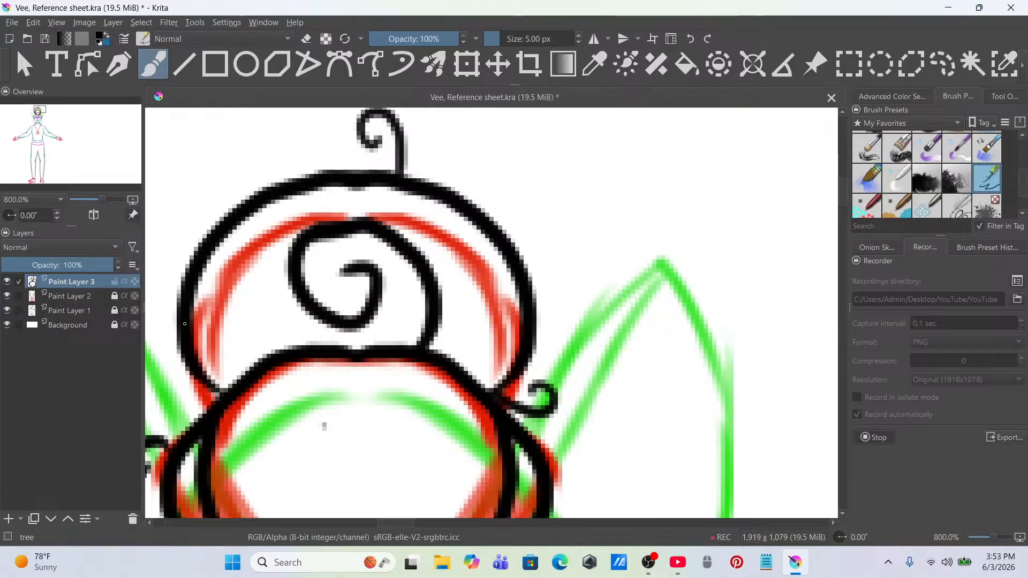
# Step: Ink a small curl sticking out from the left side of the bun
pyautogui.moveTo(180, 327); pyautogui.dragTo(147, 336)
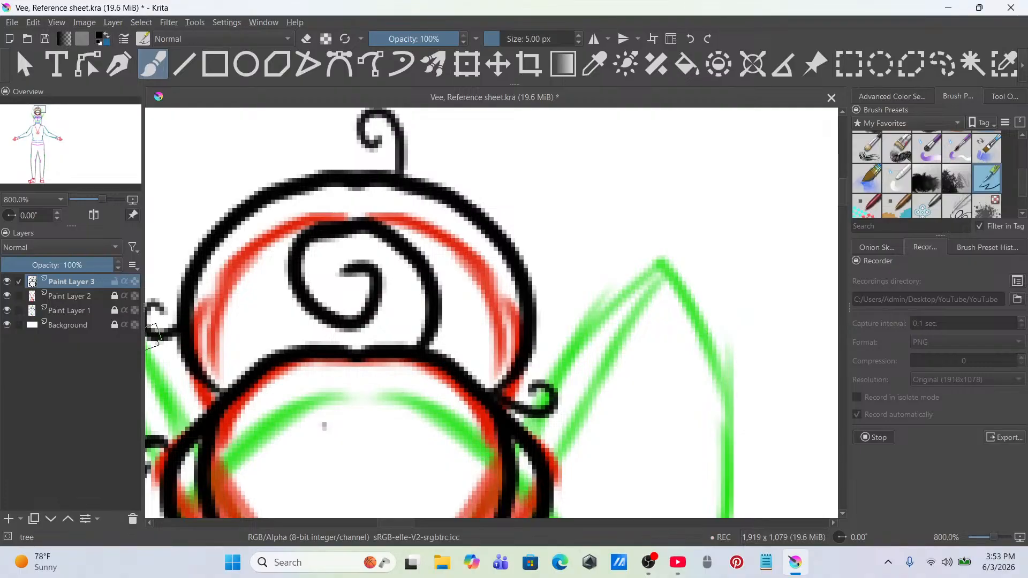
pyautogui.press('1')
pyautogui.scroll(5, 386, 271)
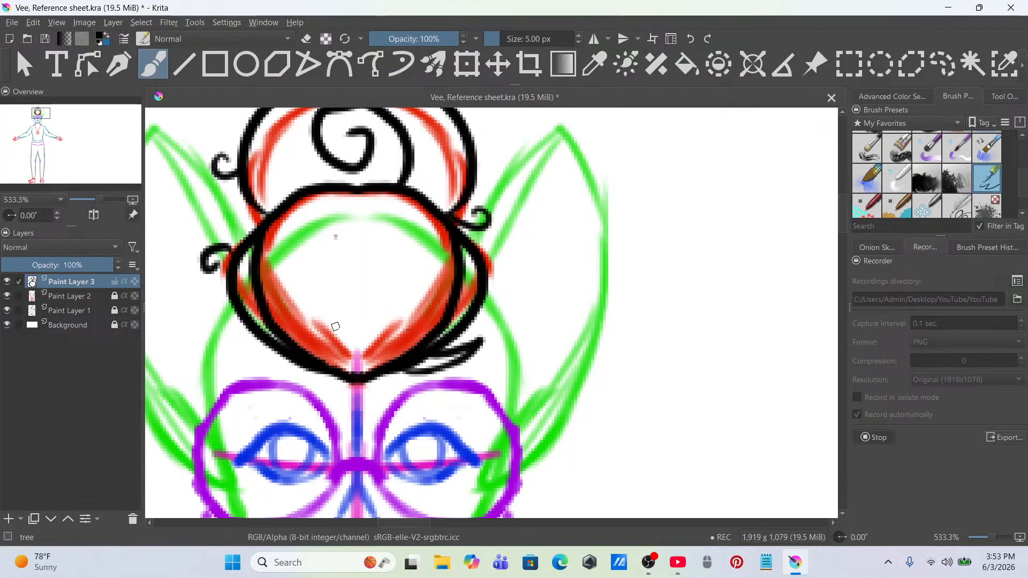
pyautogui.moveTo(334, 325)
pyautogui.mouseDown()
pyautogui.moveTo(300, 284)
pyautogui.moveTo(301, 253)
pyautogui.mouseUp()
pyautogui.hotkey('ctrl', 'z')
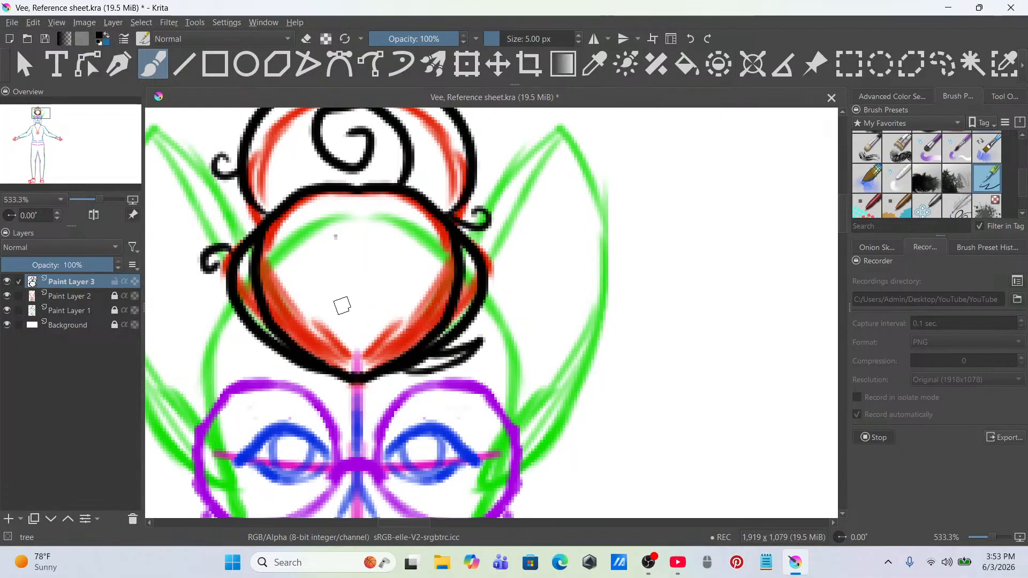
pyautogui.moveTo(340, 303)
pyautogui.mouseDown()
pyautogui.moveTo(293, 305)
pyautogui.moveTo(290, 320)
pyautogui.moveTo(320, 308)
pyautogui.moveTo(342, 308)
pyautogui.mouseUp()
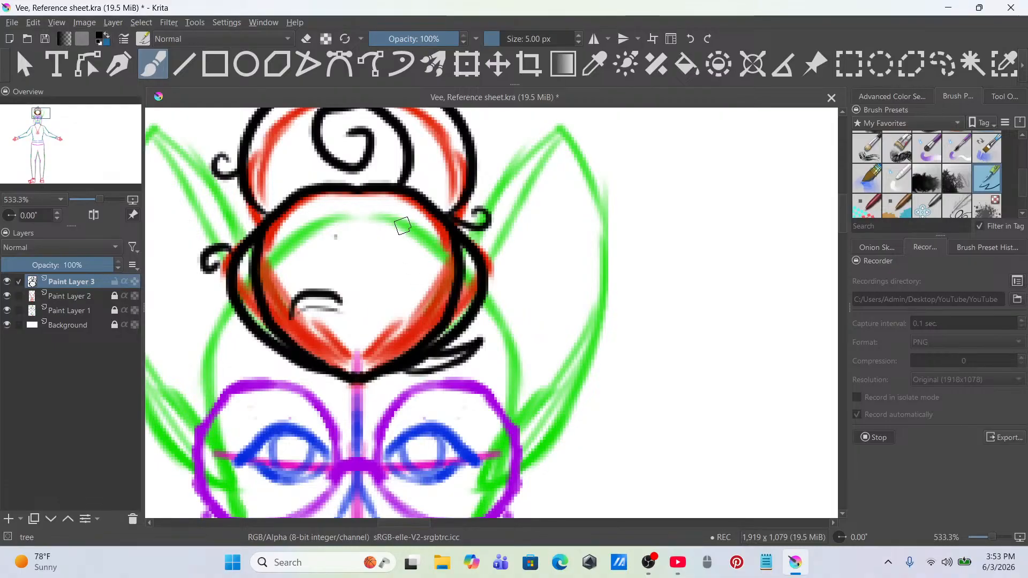
pyautogui.moveTo(407, 211); pyautogui.dragTo(399, 260)
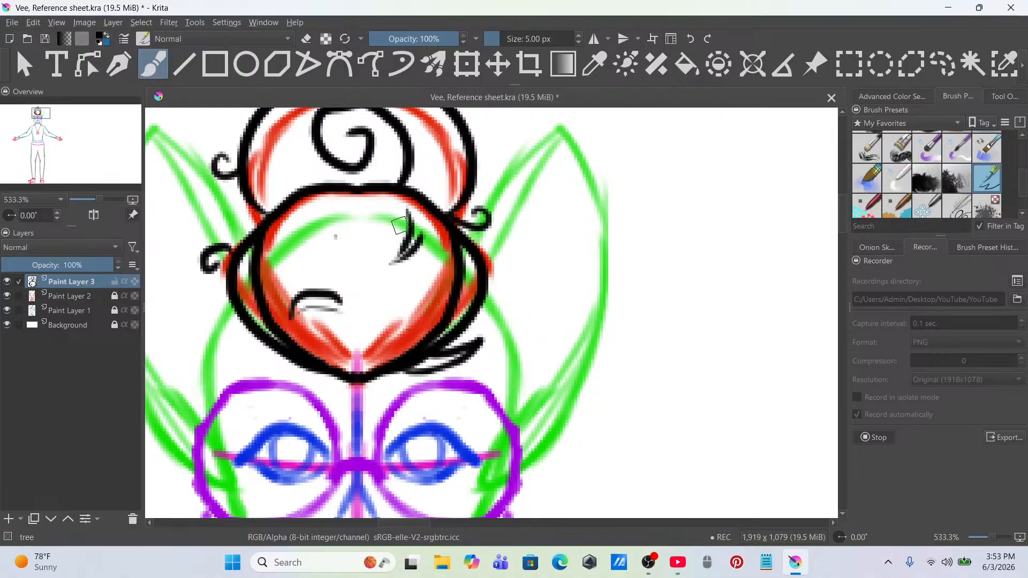
pyautogui.hotkey('ctrl', 'z')
pyautogui.hotkey('ctrl', 'z')
pyautogui.hotkey('ctrl', 'z')
pyautogui.hotkey('ctrl', 'z')
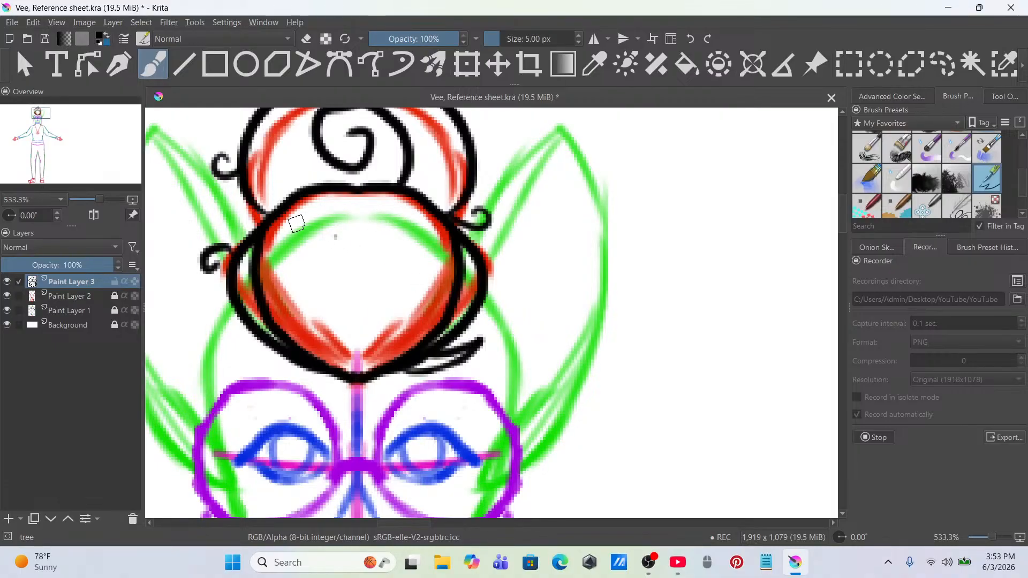
# Step: With Paint Layer 1 temporarily hidden and horizontal mirroring on, ink two mirrored pairs of curved strand lines converging at the front hair's lower point
pyautogui.scroll(-4, 297, 223)
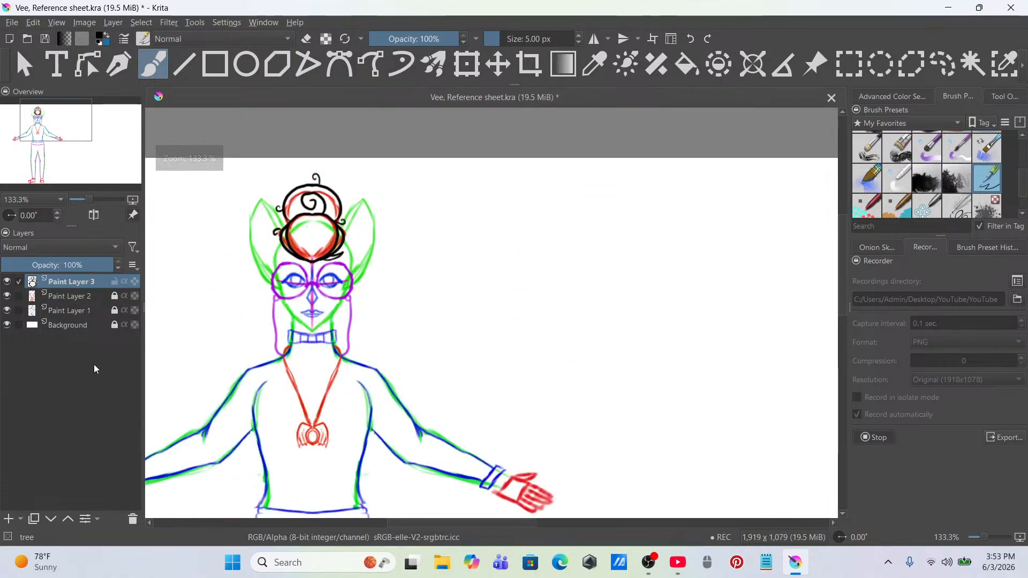
pyautogui.click(7, 310)
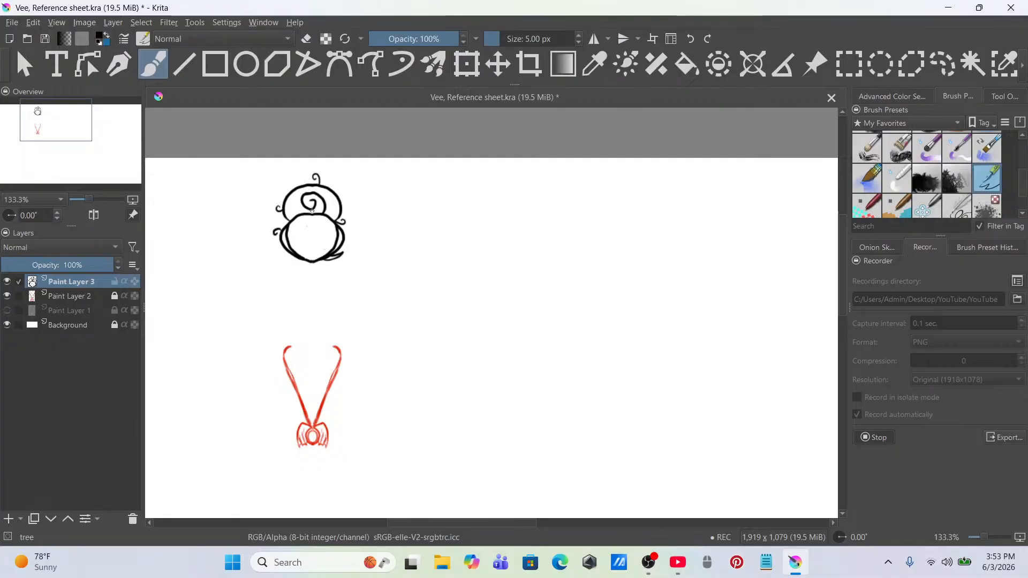
pyautogui.scroll(6, 299, 227)
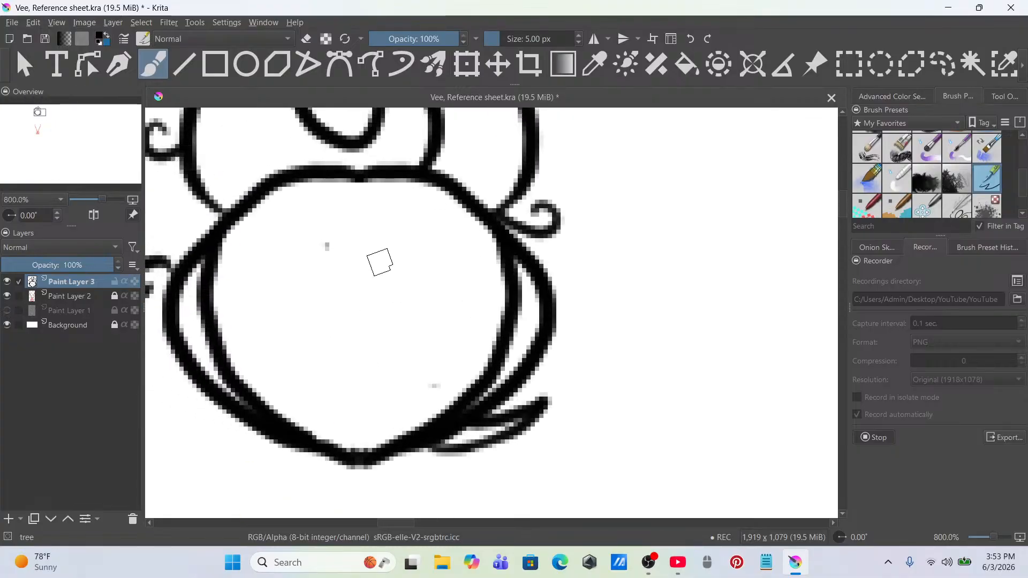
pyautogui.click(592, 39)
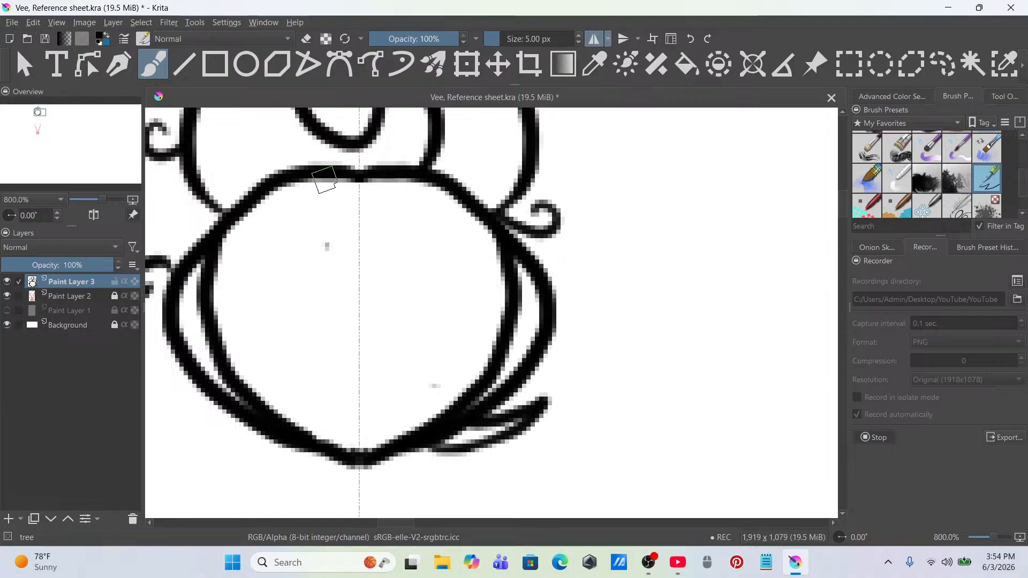
pyautogui.moveTo(299, 186)
pyautogui.mouseDown()
pyautogui.moveTo(302, 352)
pyautogui.moveTo(344, 425)
pyautogui.mouseUp()
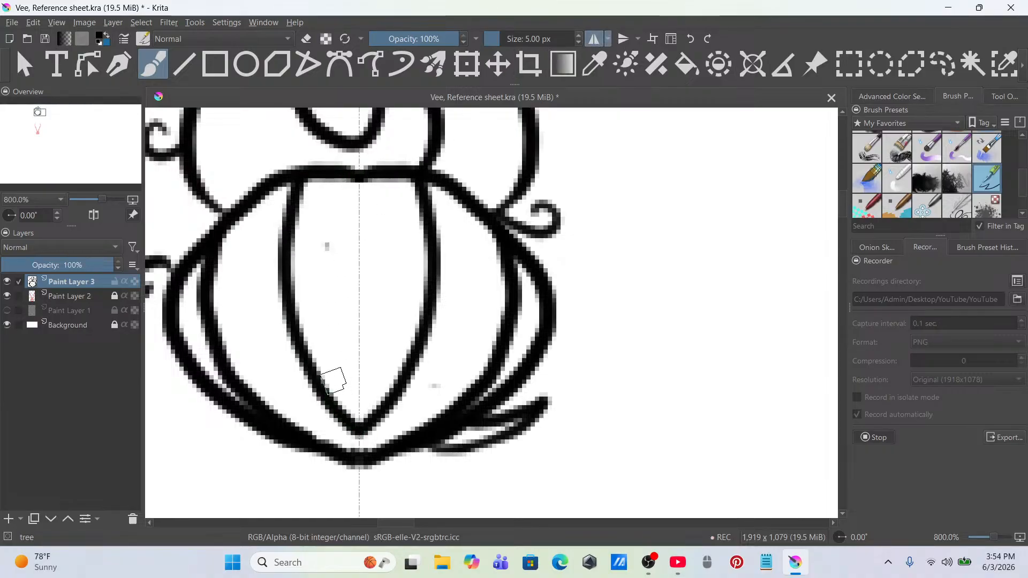
pyautogui.hotkey('ctrl', 'z')
pyautogui.moveTo(344, 181)
pyautogui.mouseDown()
pyautogui.moveTo(278, 270)
pyautogui.moveTo(287, 384)
pyautogui.moveTo(316, 425)
pyautogui.moveTo(356, 462)
pyautogui.mouseUp()
pyautogui.moveTo(353, 187)
pyautogui.mouseDown()
pyautogui.moveTo(317, 264)
pyautogui.moveTo(324, 383)
pyautogui.moveTo(364, 443)
pyautogui.mouseUp()
pyautogui.scroll(-6, 358, 421)
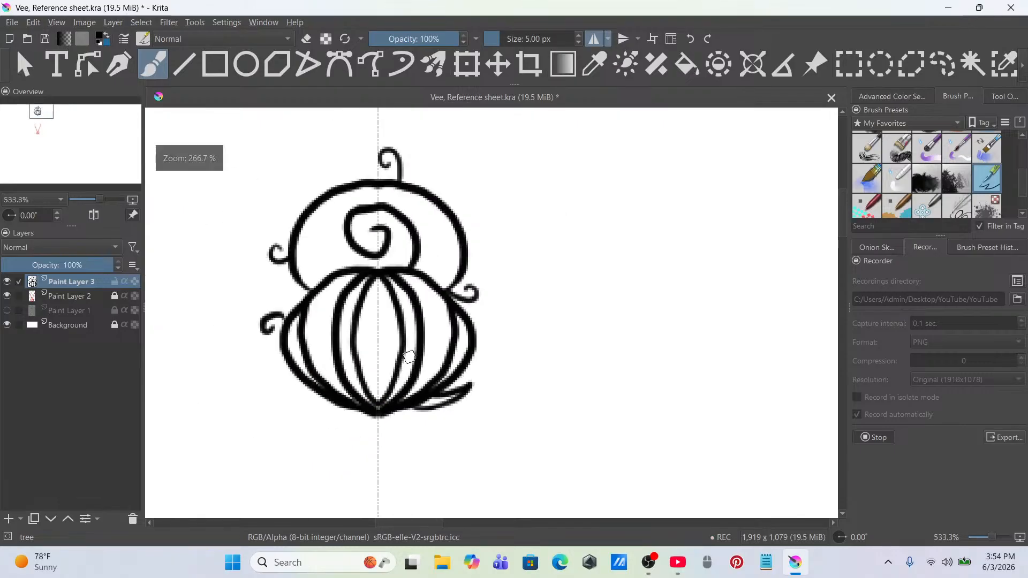
pyautogui.click(6, 311)
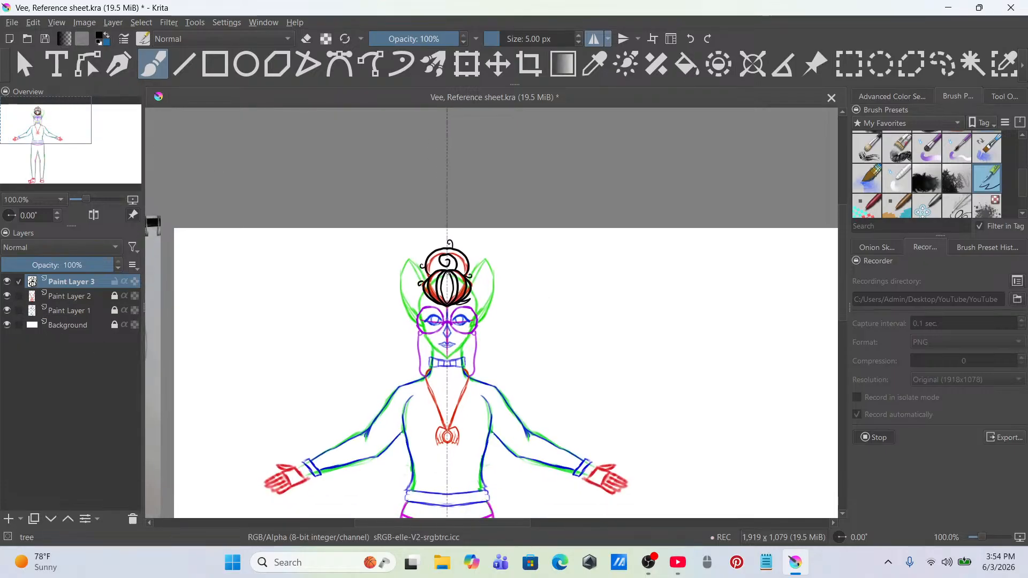
# Step: Set the brush size to 3 px and add a new paint layer between Paint Layer 2 and Paint Layer 3
pyautogui.scroll(4, 448, 273)
pyautogui.moveTo(598, 293); pyautogui.dragTo(597, 257)
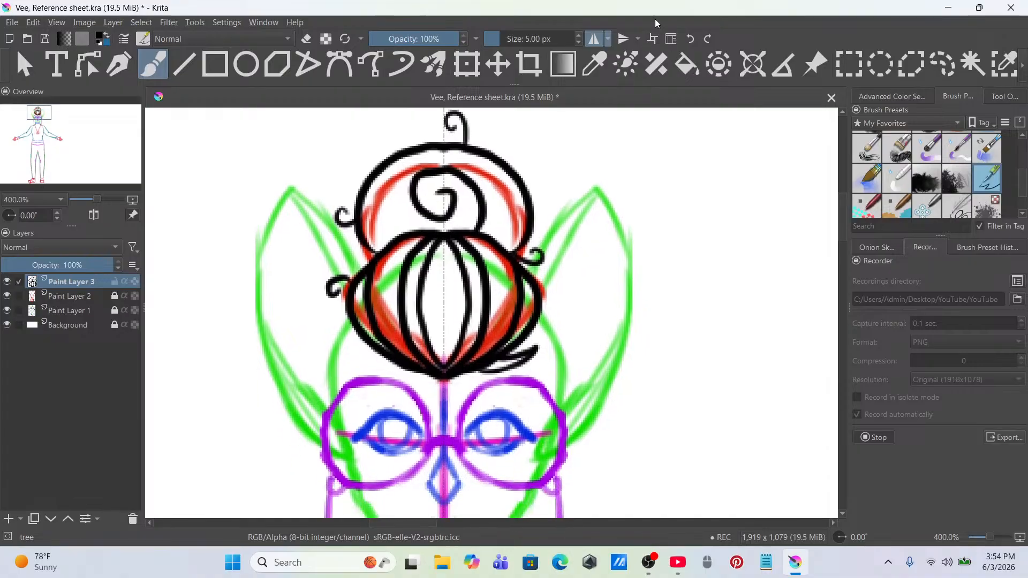
pyautogui.doubleClick(578, 43)
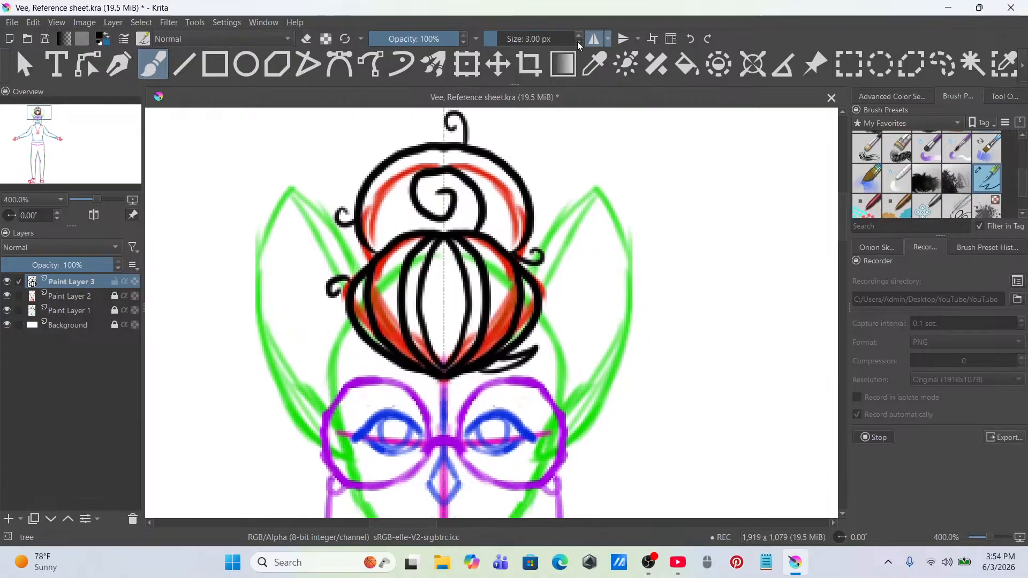
pyautogui.scroll(-1, 957, 169)
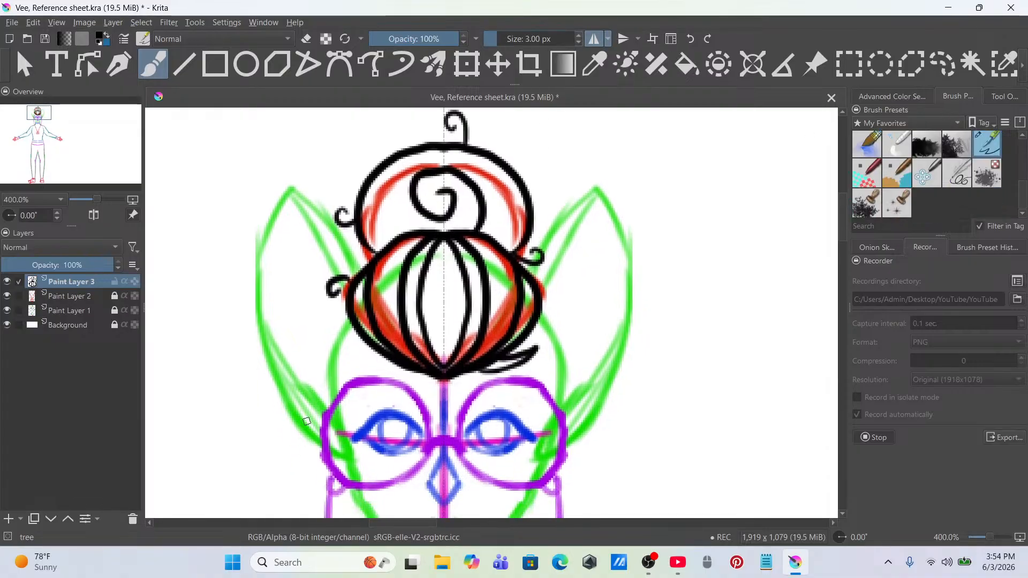
pyautogui.click(9, 519)
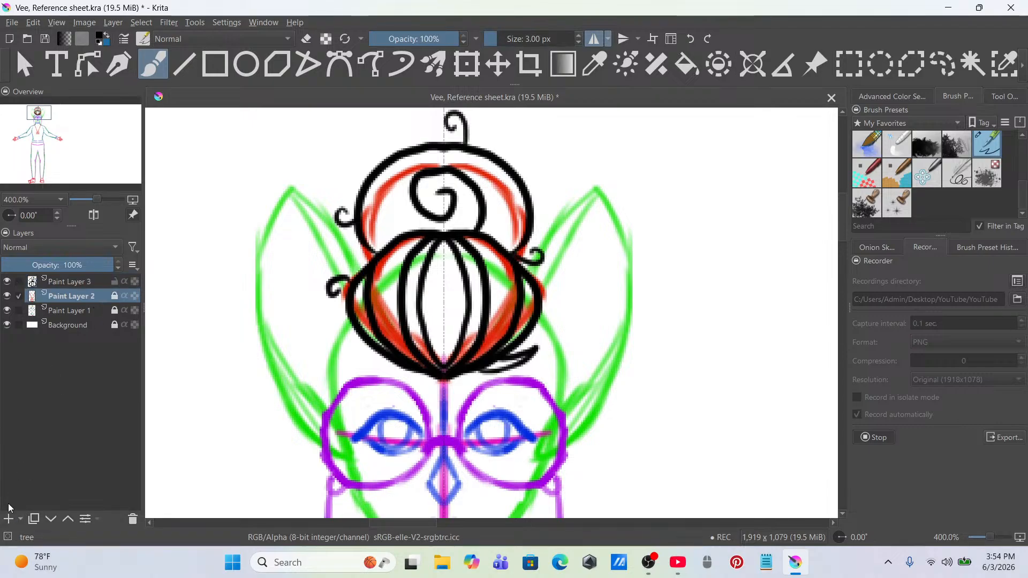
# Step: Ink the mirrored outer edges of the ears on Paint Layer 4, from the pointed tips down to the sides of the face
pyautogui.moveTo(368, 325)
pyautogui.mouseDown()
pyautogui.moveTo(383, 252)
pyautogui.moveTo(390, 290)
pyautogui.mouseUp()
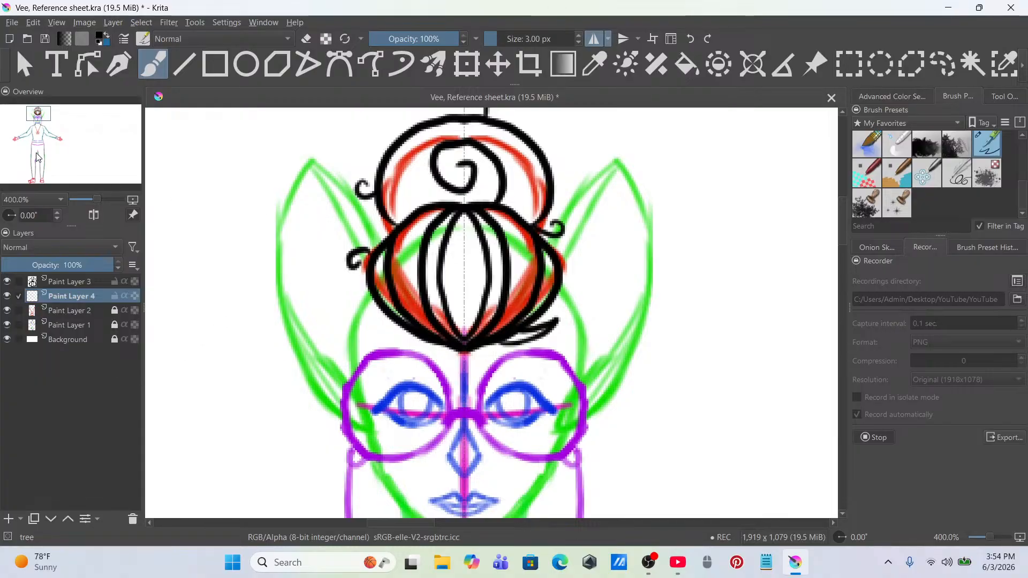
pyautogui.moveTo(40, 118); pyautogui.dragTo(40, 122)
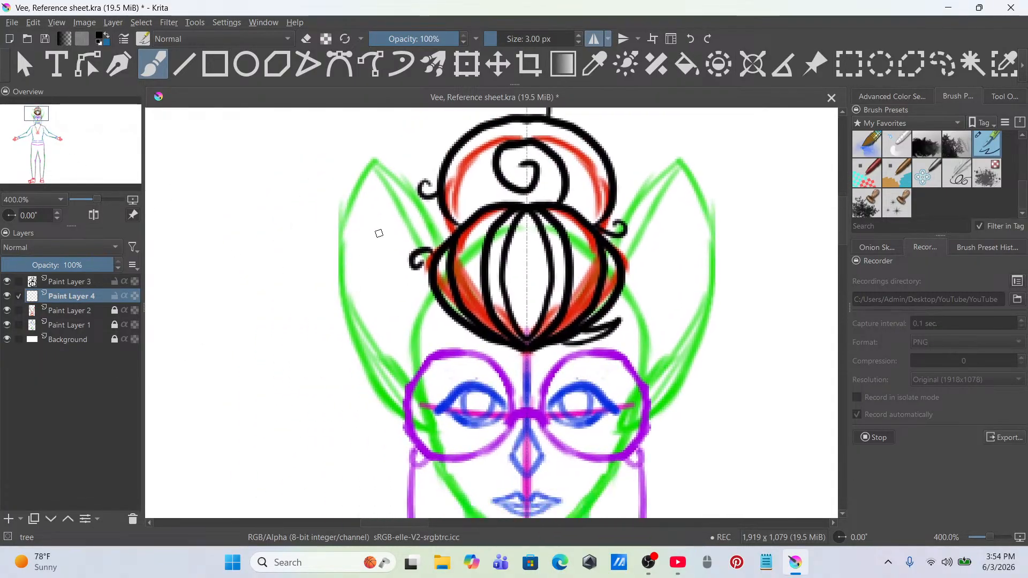
pyautogui.click(373, 163)
pyautogui.moveTo(370, 168)
pyautogui.mouseDown()
pyautogui.moveTo(348, 214)
pyautogui.moveTo(339, 293)
pyautogui.moveTo(364, 363)
pyautogui.moveTo(431, 427)
pyautogui.mouseUp()
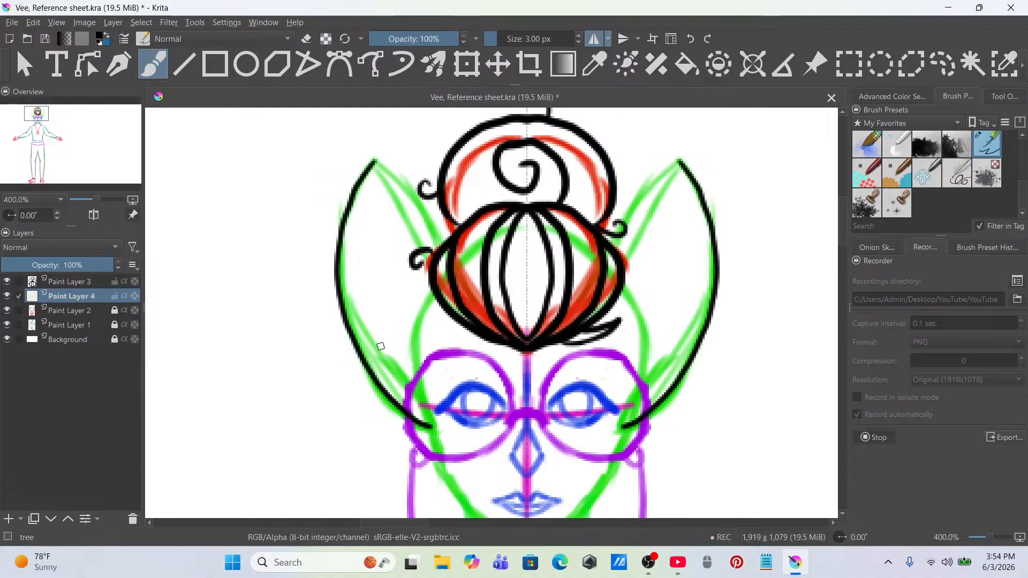
# Step: Ink each ear's inner side with two curved lines running from the tip down to the hair, following the green sketch
pyautogui.moveTo(374, 161)
pyautogui.mouseDown()
pyautogui.moveTo(437, 257)
pyautogui.moveTo(450, 313)
pyautogui.mouseUp()
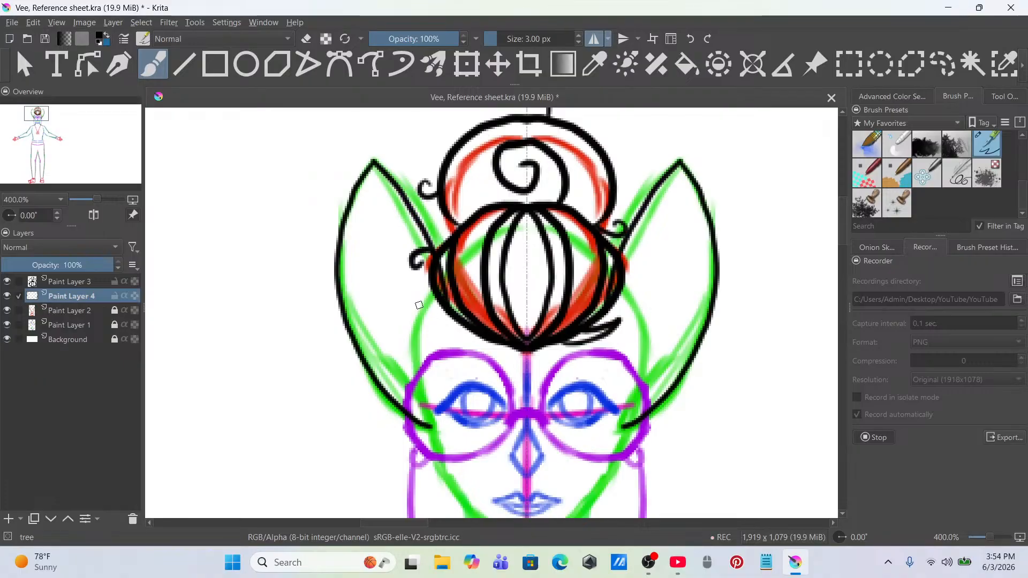
pyautogui.hotkey('ctrl', 'z')
pyautogui.moveTo(374, 161)
pyautogui.mouseDown()
pyautogui.moveTo(424, 205)
pyautogui.moveTo(449, 256)
pyautogui.mouseUp()
pyautogui.hotkey('ctrl', 'z')
pyautogui.moveTo(374, 160); pyautogui.dragTo(434, 255)
pyautogui.hotkey('ctrl', 'z')
pyautogui.moveTo(375, 159); pyautogui.dragTo(423, 253)
pyautogui.hotkey('ctrl', 'z')
pyautogui.moveTo(375, 163); pyautogui.dragTo(424, 249)
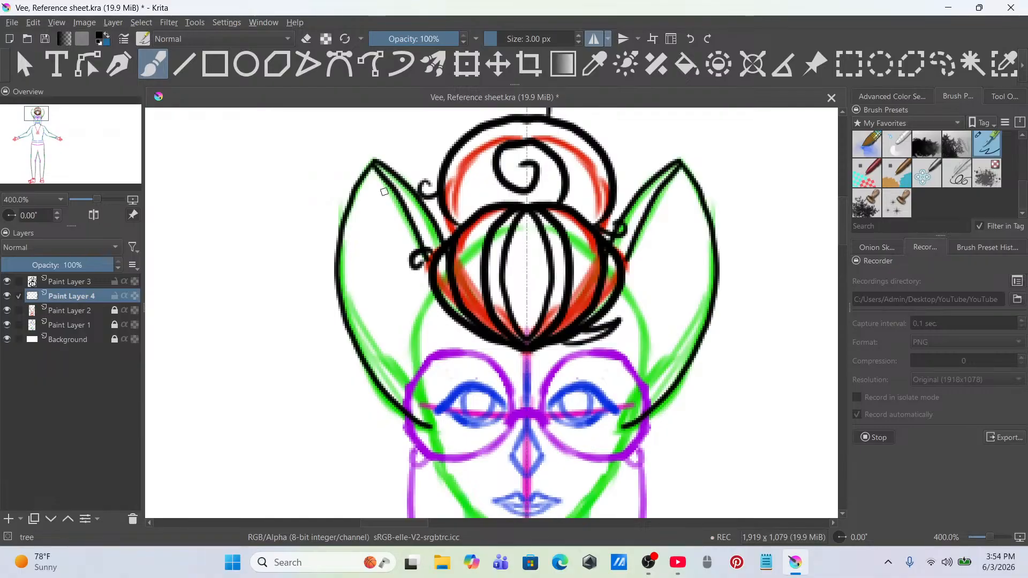
pyautogui.hotkey('ctrl', 'z')
pyautogui.moveTo(374, 161); pyautogui.dragTo(435, 288)
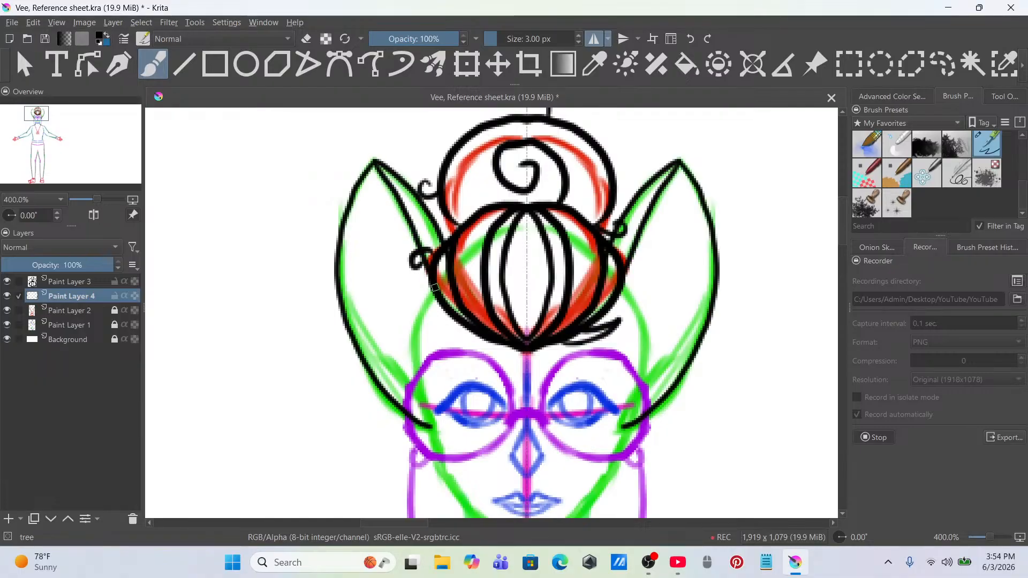
pyautogui.moveTo(340, 282)
pyautogui.mouseDown()
pyautogui.moveTo(377, 364)
pyautogui.moveTo(422, 418)
pyautogui.mouseUp()
pyautogui.hotkey('ctrl', 'z')
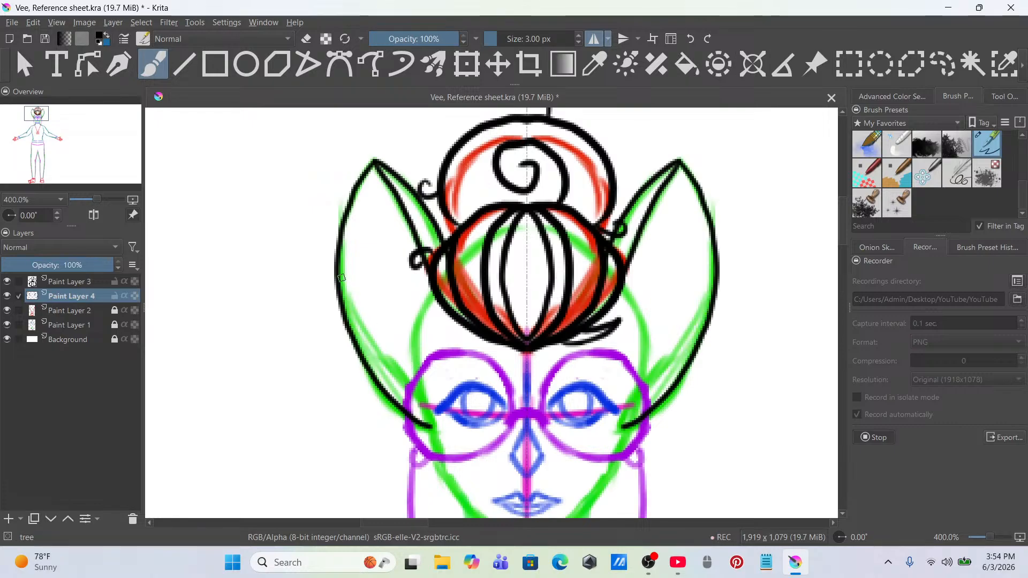
pyautogui.moveTo(342, 278); pyautogui.dragTo(386, 375)
pyautogui.moveTo(420, 411); pyautogui.dragTo(425, 421)
pyautogui.hotkey('ctrl', 'z')
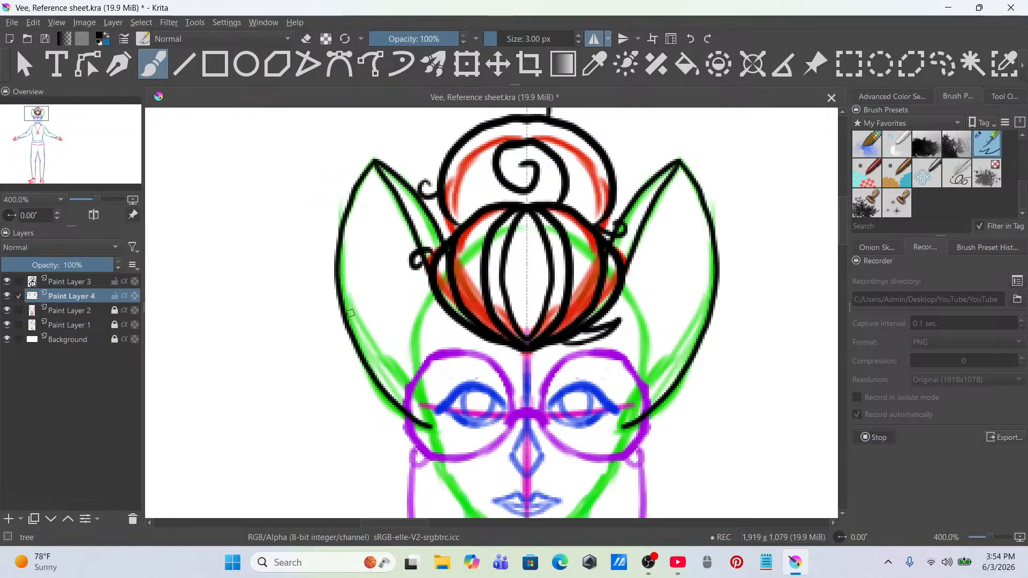
pyautogui.moveTo(354, 339); pyautogui.dragTo(431, 423)
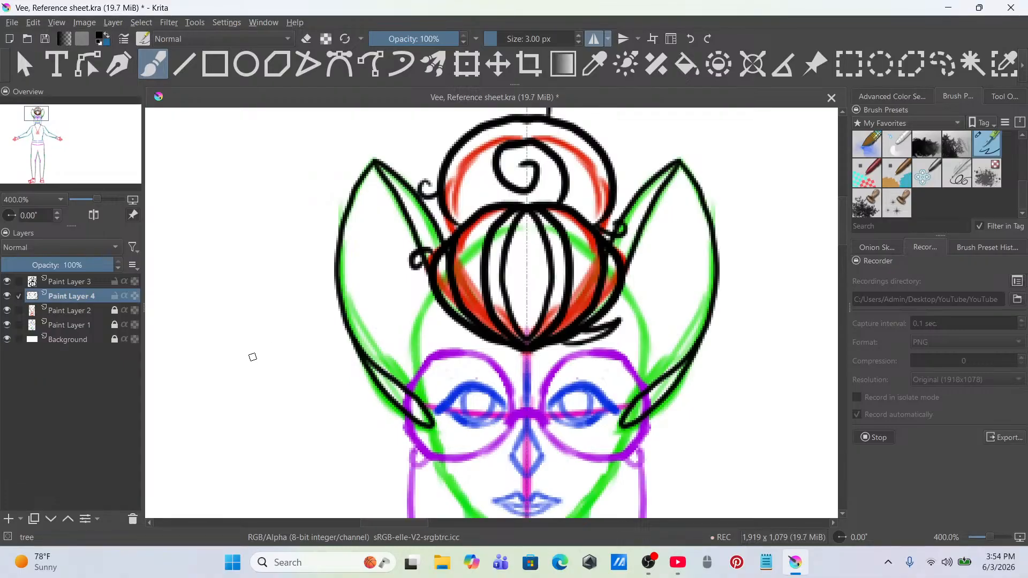
pyautogui.scroll(-3, 266, 342)
pyautogui.moveTo(316, 322); pyautogui.dragTo(478, 249)
pyautogui.scroll(5, 541, 245)
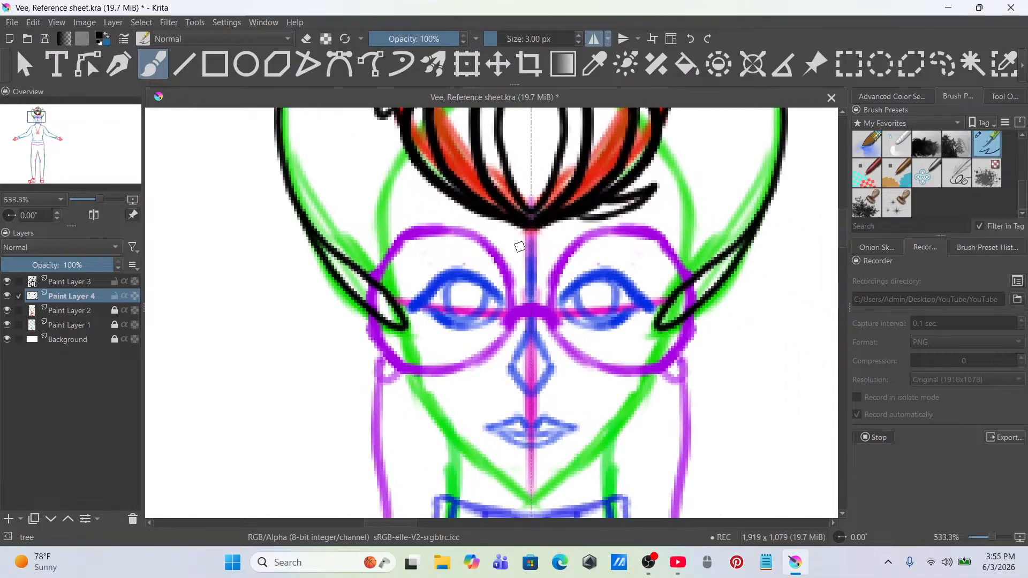
pyautogui.moveTo(519, 241); pyautogui.dragTo(504, 379)
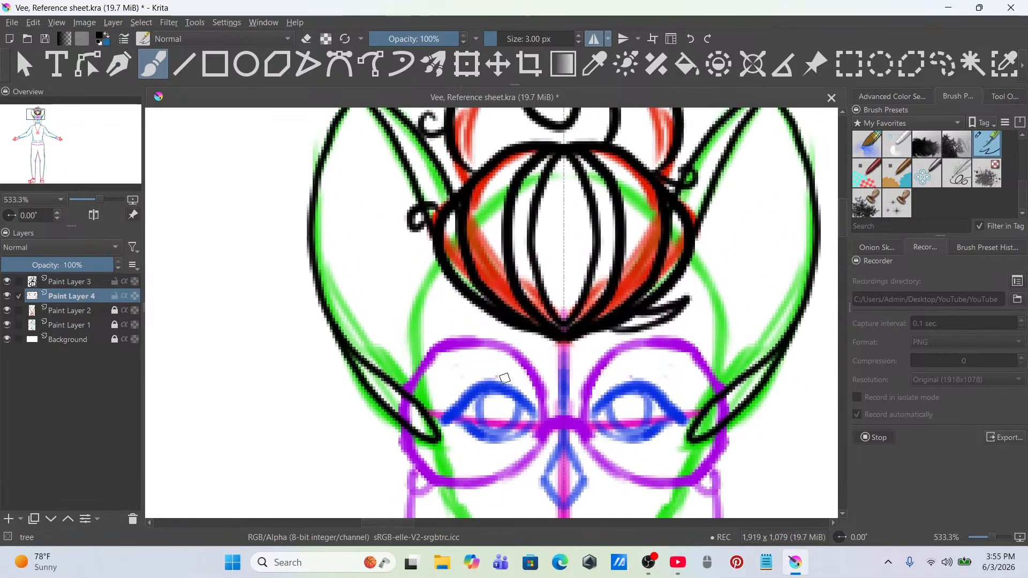
pyautogui.hotkey('ctrl', 'z')
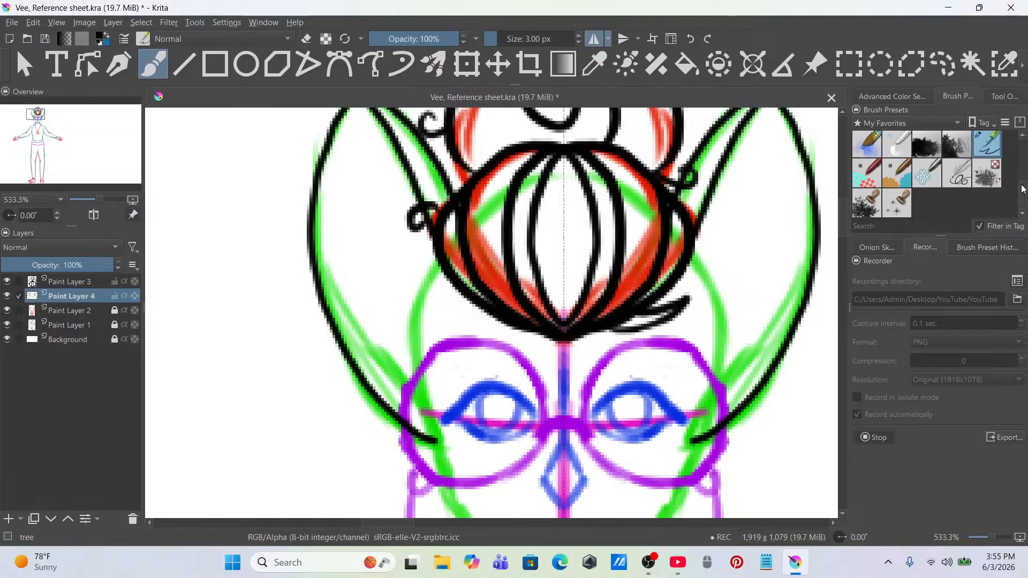
# Step: Erase the lower part of both ears' outer edges with the Eraser Small preset
pyautogui.scroll(3, 1016, 169)
pyautogui.scroll(2, 1015, 168)
pyautogui.click(892, 143)
pyautogui.moveTo(324, 311)
pyautogui.mouseDown()
pyautogui.moveTo(377, 398)
pyautogui.moveTo(428, 431)
pyautogui.mouseUp()
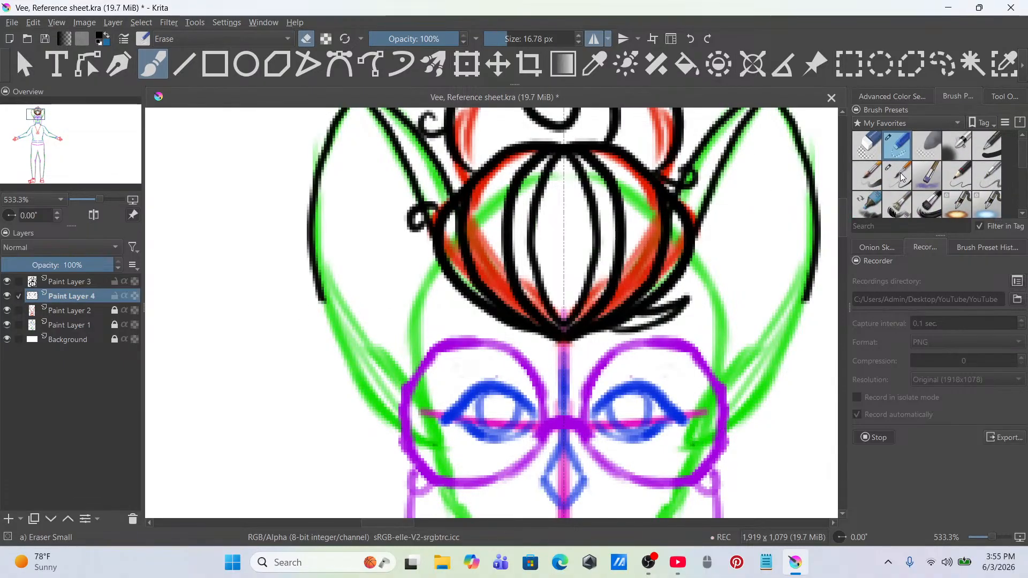
# Step: Re-ink the ears' lower outer edges with the 3 px brush and add a curved fold line at the base of each ear
pyautogui.scroll(-3, 1015, 168)
pyautogui.click(987, 188)
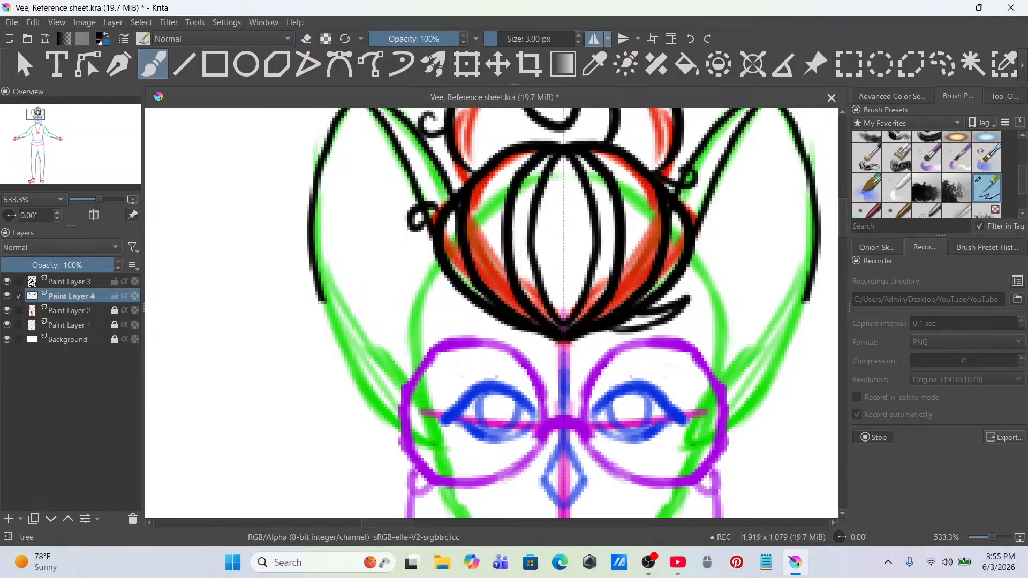
pyautogui.moveTo(319, 300)
pyautogui.mouseDown()
pyautogui.moveTo(337, 343)
pyautogui.moveTo(395, 410)
pyautogui.moveTo(428, 425)
pyautogui.mouseUp()
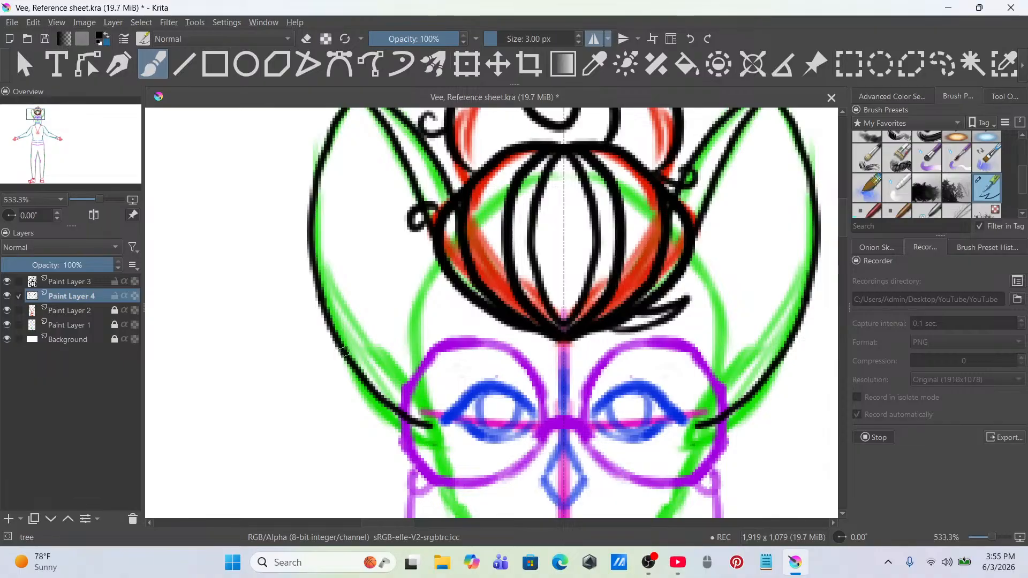
pyautogui.moveTo(340, 341)
pyautogui.mouseDown()
pyautogui.moveTo(397, 377)
pyautogui.moveTo(433, 428)
pyautogui.mouseUp()
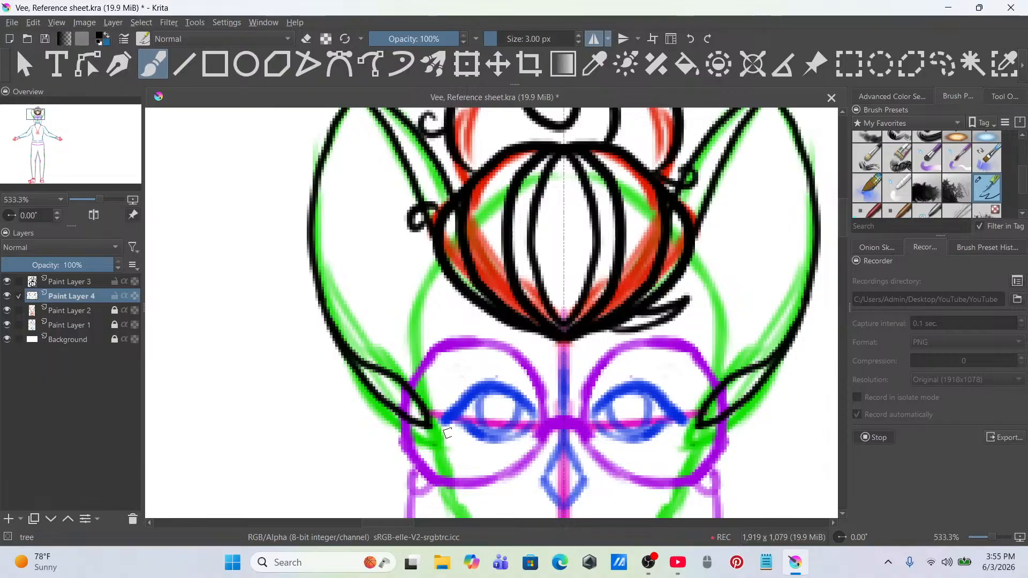
pyautogui.scroll(-5, 415, 425)
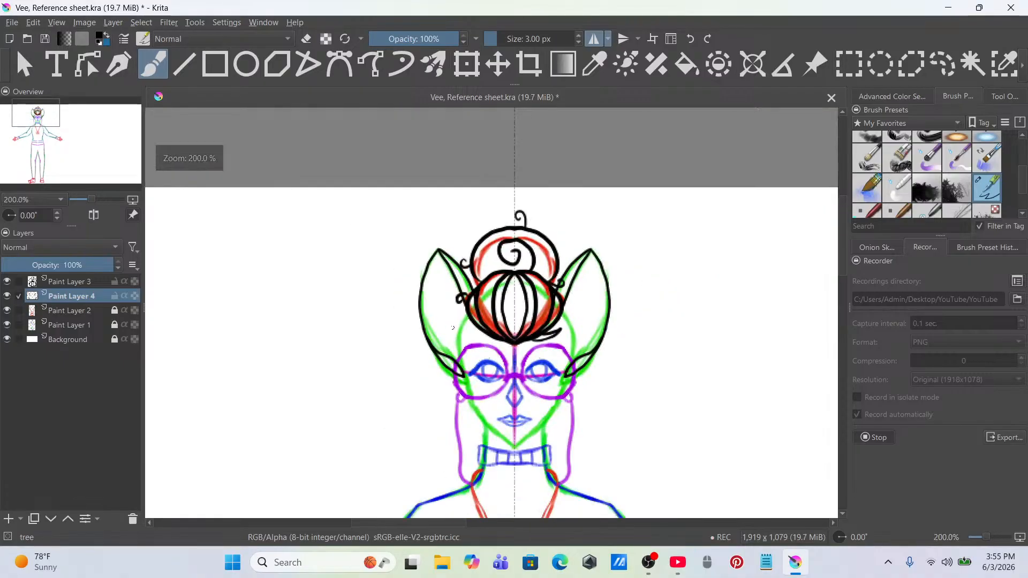
pyautogui.scroll(5, 442, 263)
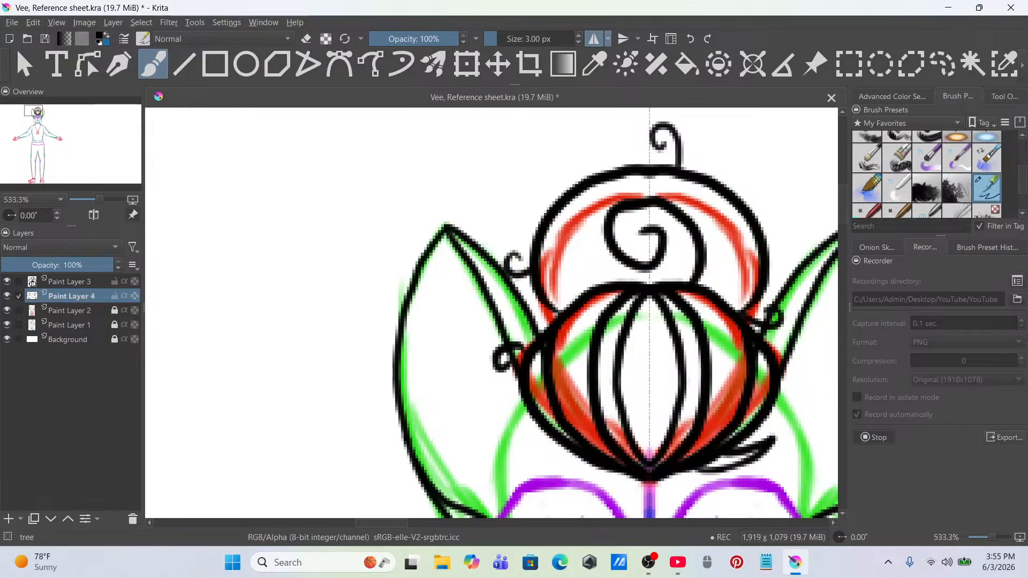
# Step: Ink the mirrored upper sides of the face on Paint Layer 4, curving from the hairline down to the ear bases along the green sketch
pyautogui.moveTo(440, 498)
pyautogui.mouseDown()
pyautogui.moveTo(473, 422)
pyautogui.moveTo(515, 398)
pyautogui.mouseUp()
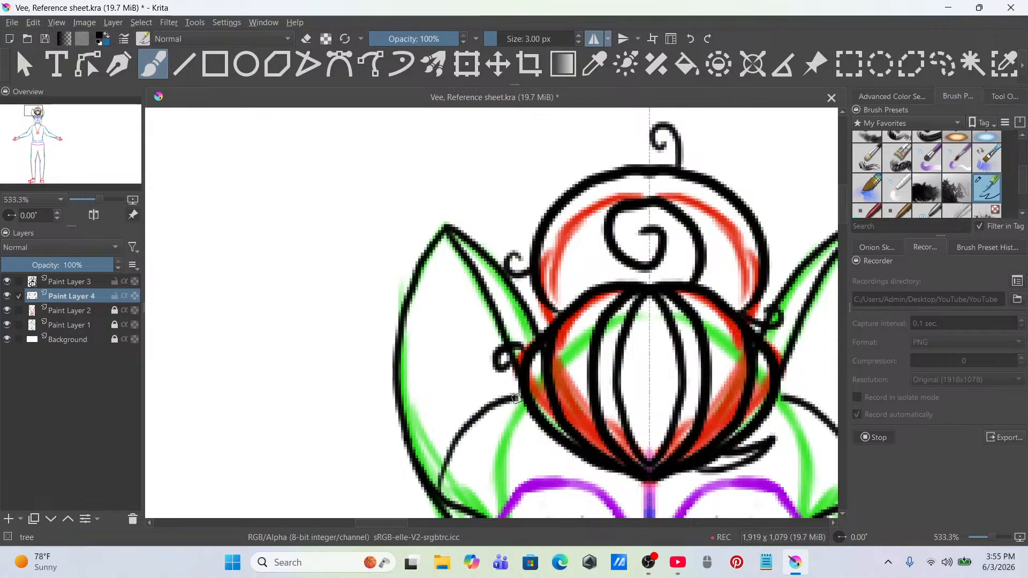
pyautogui.click(33, 117)
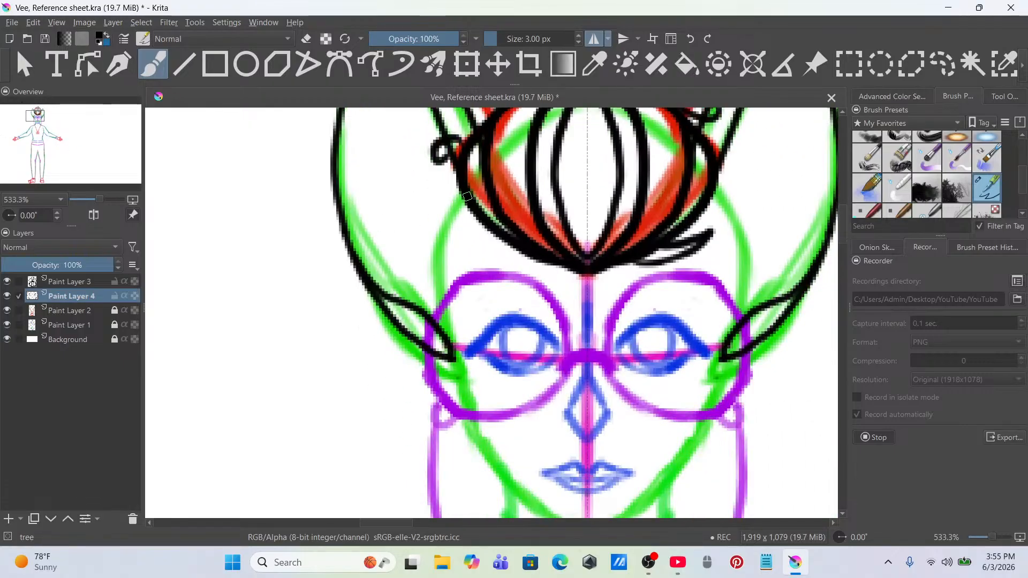
pyautogui.moveTo(465, 194)
pyautogui.mouseDown()
pyautogui.moveTo(440, 255)
pyautogui.moveTo(438, 324)
pyautogui.mouseUp()
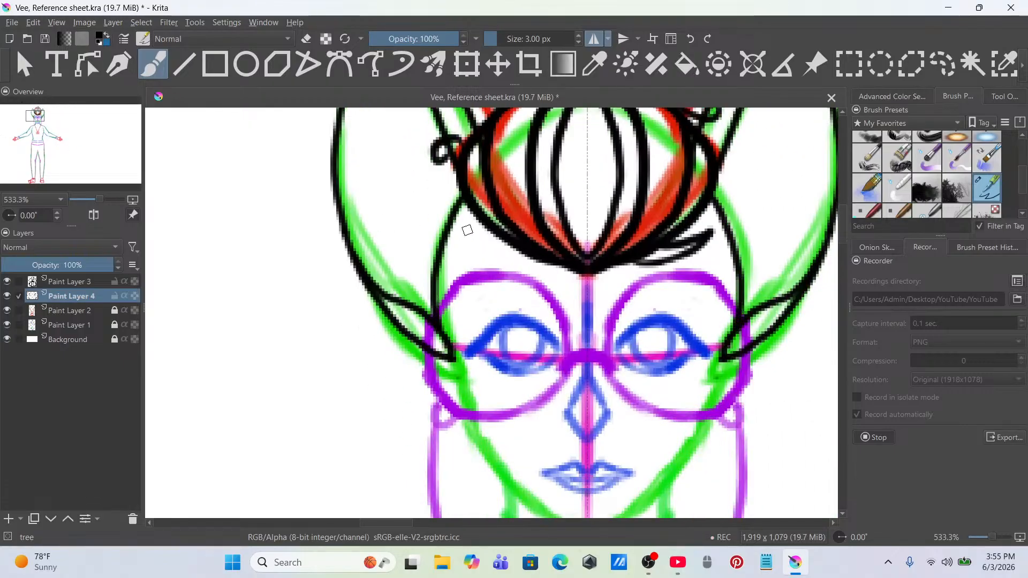
pyautogui.moveTo(463, 202)
pyautogui.mouseDown()
pyautogui.moveTo(446, 229)
pyautogui.moveTo(434, 309)
pyautogui.mouseUp()
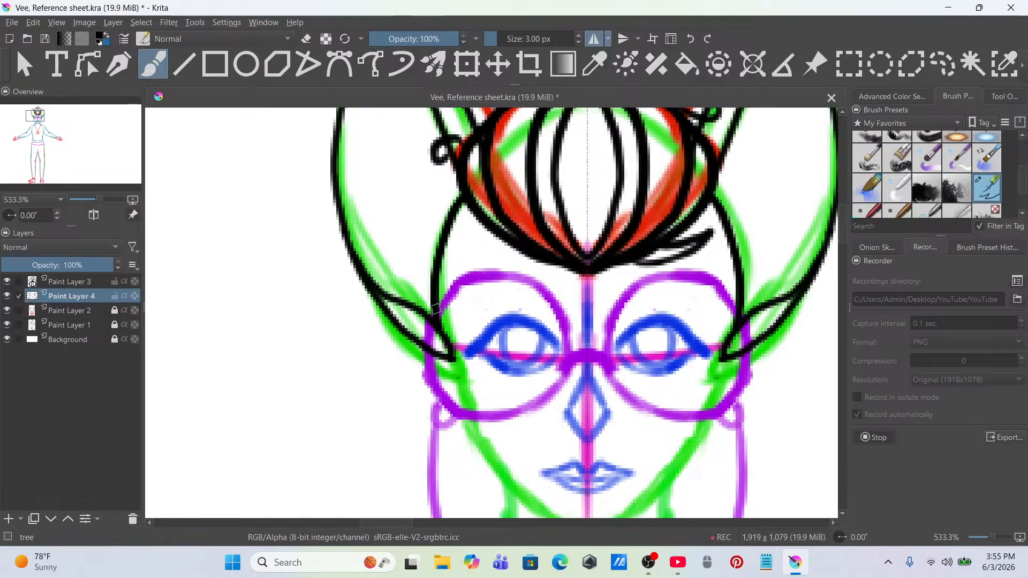
# Step: Ink the mirrored cheeks and jawline from the ear bases down to a softly rounded chin slightly above the green sketch's point
pyautogui.moveTo(454, 360); pyautogui.dragTo(465, 423)
pyautogui.hotkey('ctrl', 'z')
pyautogui.moveTo(460, 361); pyautogui.dragTo(461, 421)
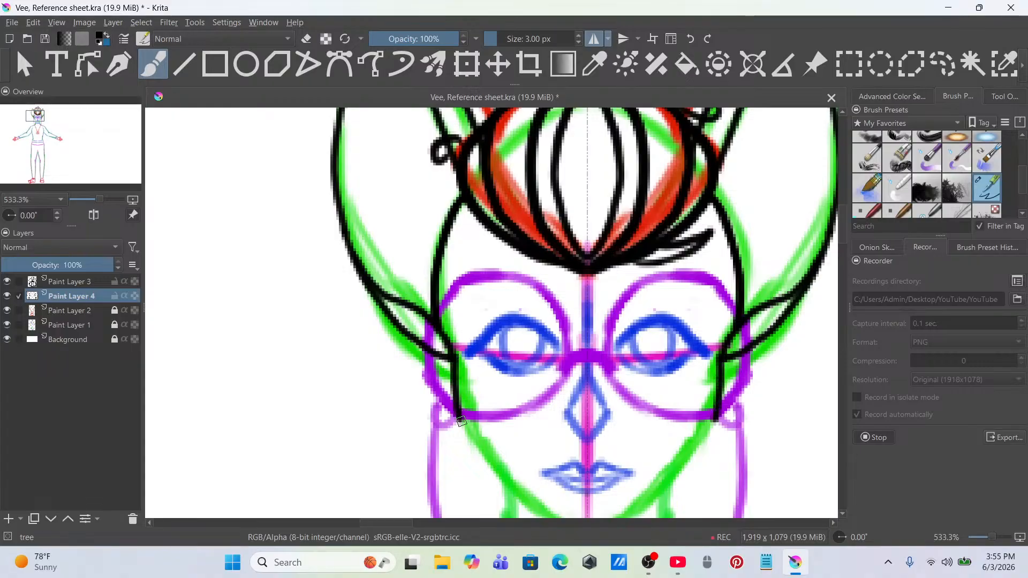
pyautogui.hotkey('ctrl', 'z')
pyautogui.moveTo(460, 353)
pyautogui.mouseDown()
pyautogui.moveTo(462, 423)
pyautogui.moveTo(476, 440)
pyautogui.mouseUp()
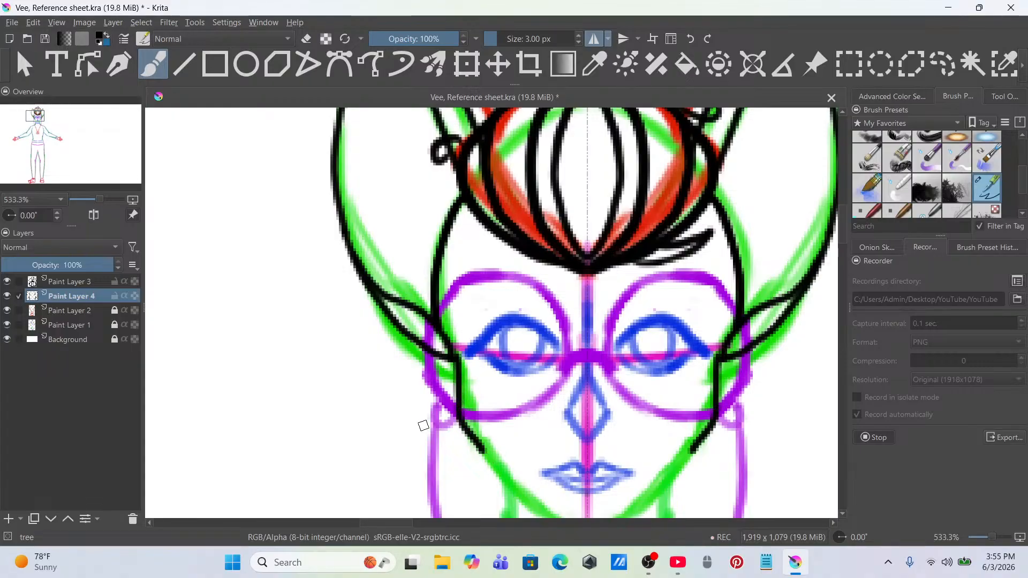
pyautogui.scroll(-5, 435, 394)
pyautogui.scroll(8, 543, 349)
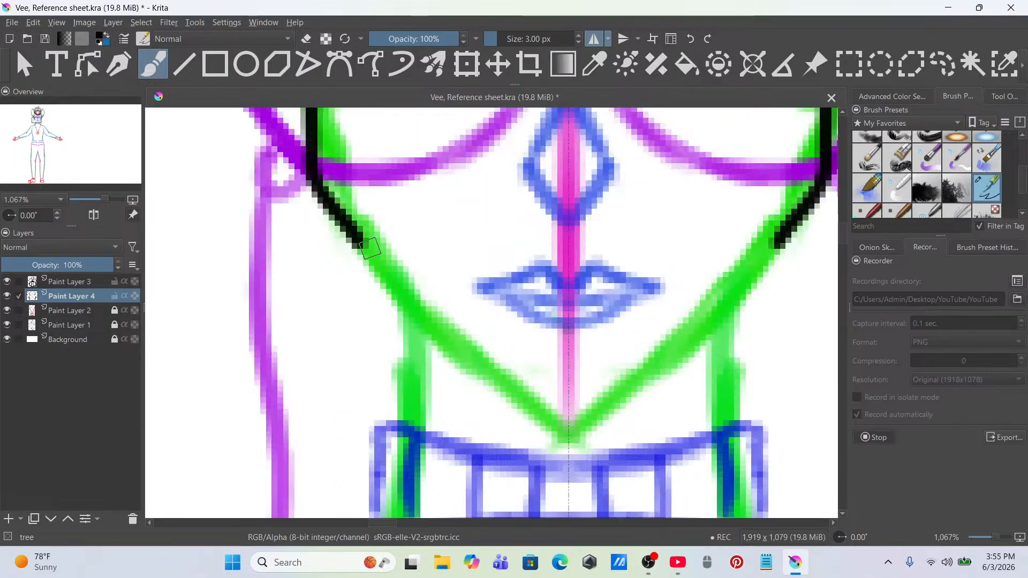
pyautogui.moveTo(361, 242)
pyautogui.mouseDown()
pyautogui.moveTo(513, 392)
pyautogui.moveTo(572, 415)
pyautogui.mouseUp()
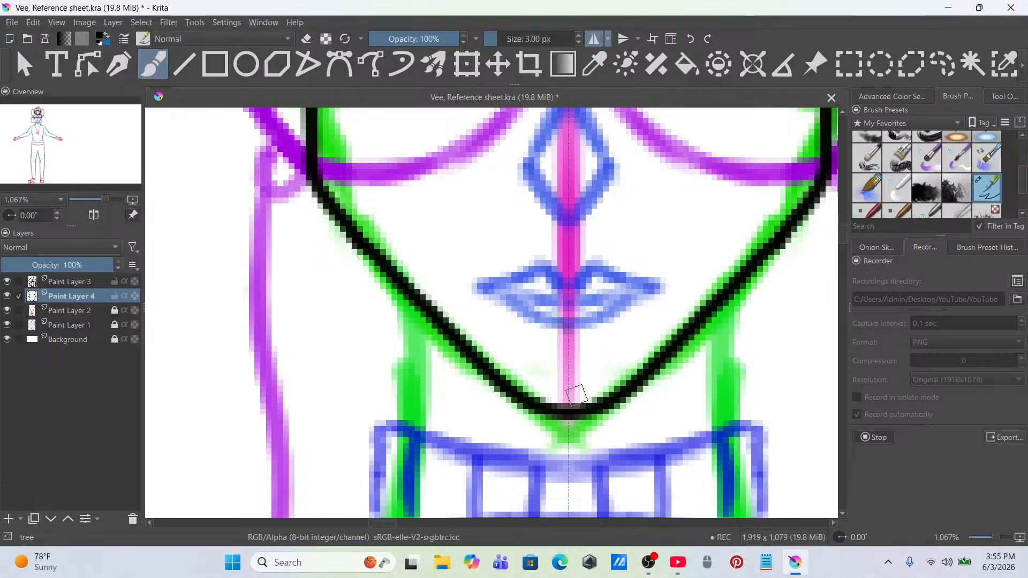
# Step: Add a new paint layer above Paint Layer 4 and ink two curved ridge lines across each ear's interior, from inner to outer edge
pyautogui.scroll(-3, 573, 393)
pyautogui.scroll(5, 561, 358)
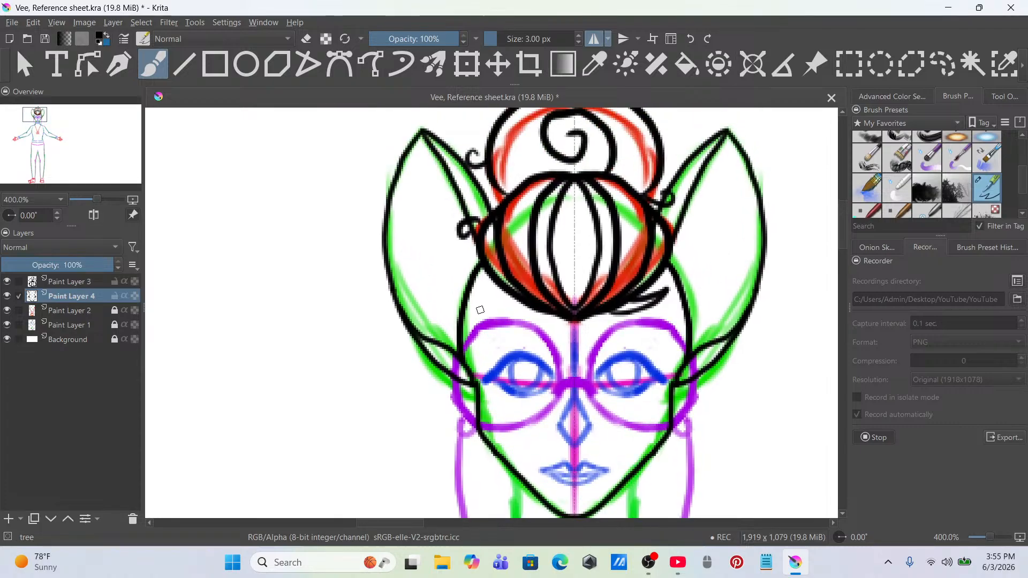
pyautogui.click(8, 519)
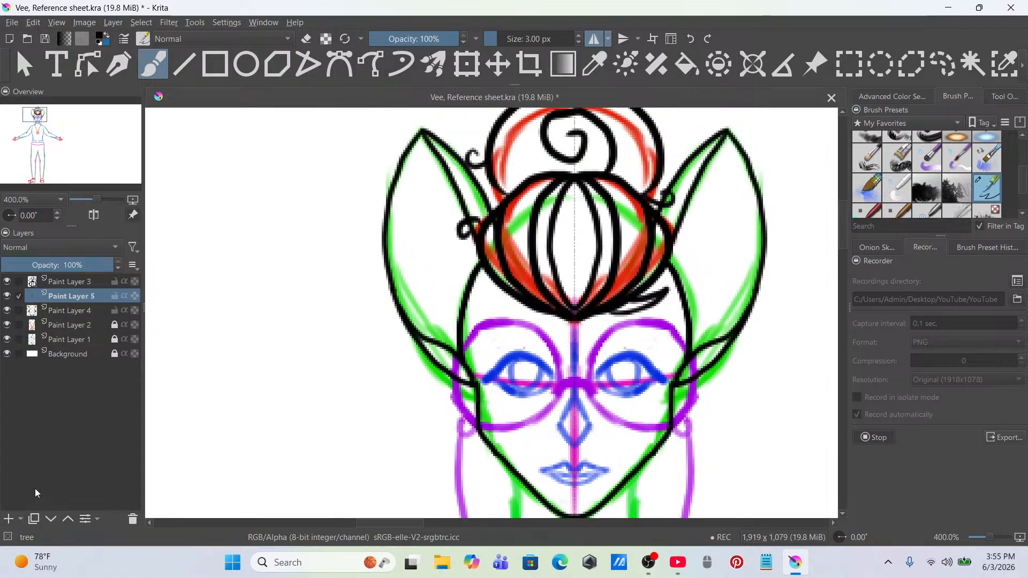
pyautogui.scroll(-3, 418, 247)
pyautogui.moveTo(468, 273); pyautogui.dragTo(794, 277)
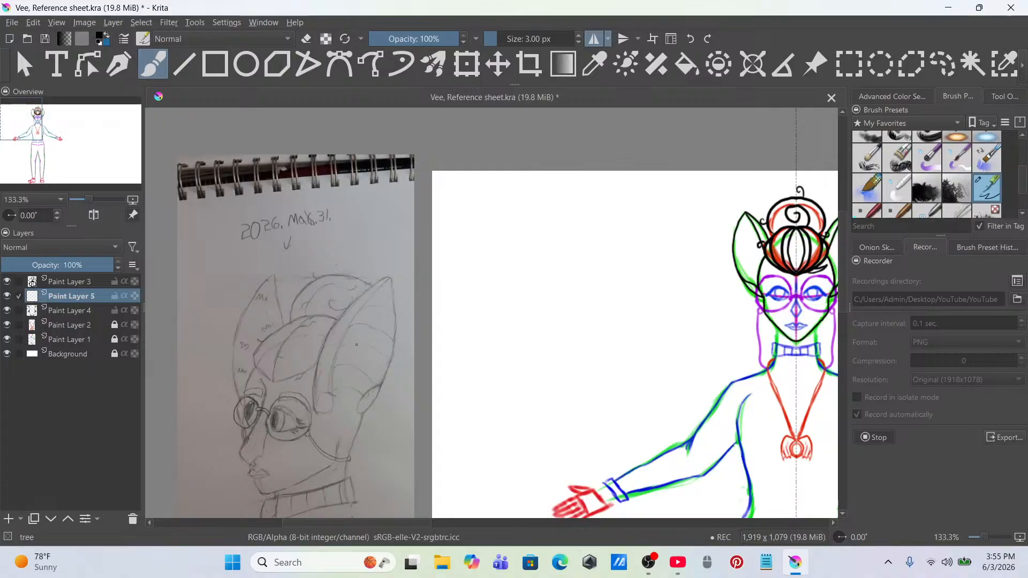
pyautogui.moveTo(535, 317); pyautogui.dragTo(409, 317)
pyautogui.scroll(4, 645, 252)
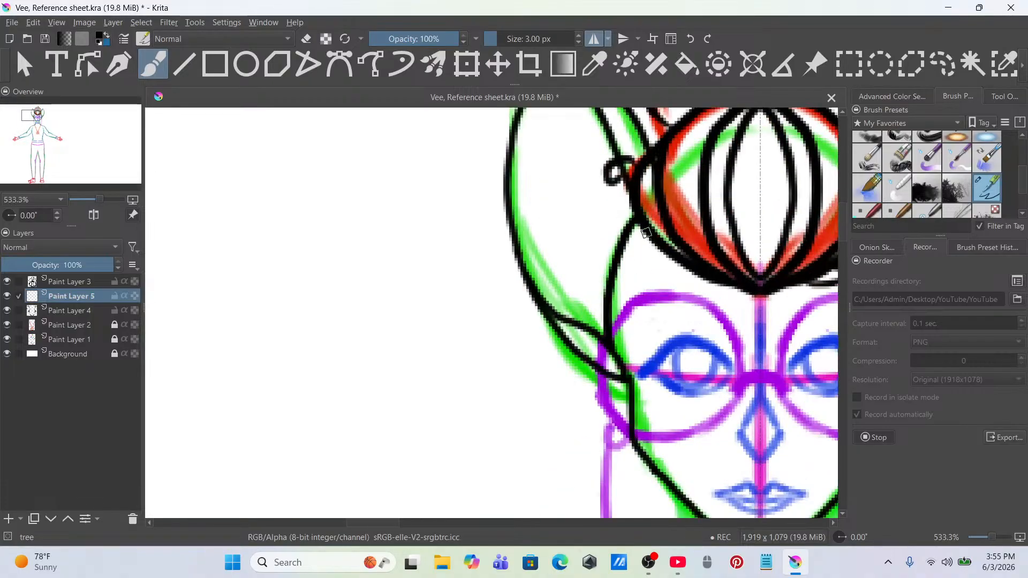
pyautogui.moveTo(630, 193)
pyautogui.mouseDown()
pyautogui.moveTo(604, 209)
pyautogui.moveTo(576, 260)
pyautogui.mouseUp()
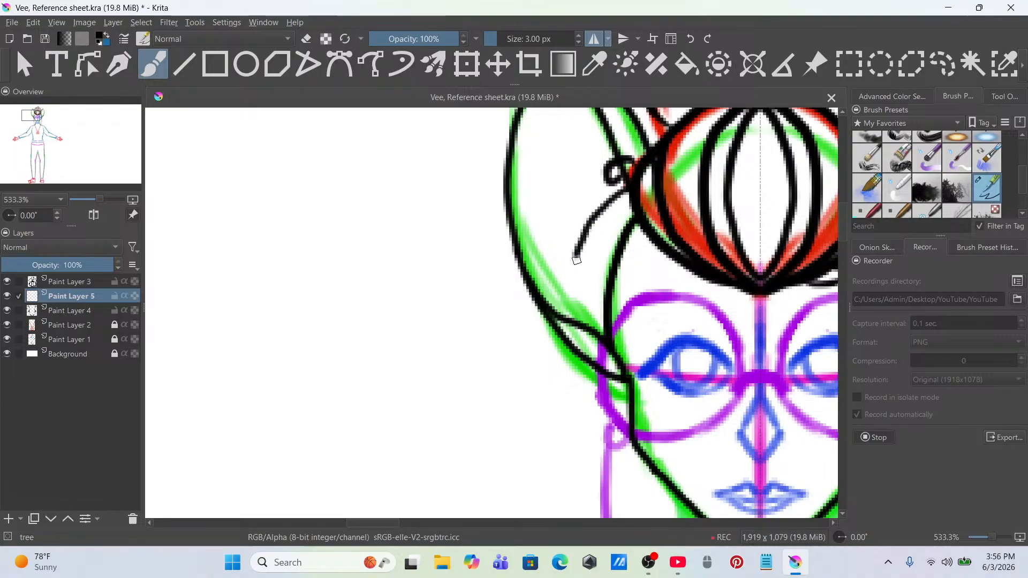
pyautogui.hotkey('ctrl', 'z')
pyautogui.moveTo(628, 189); pyautogui.dragTo(578, 236)
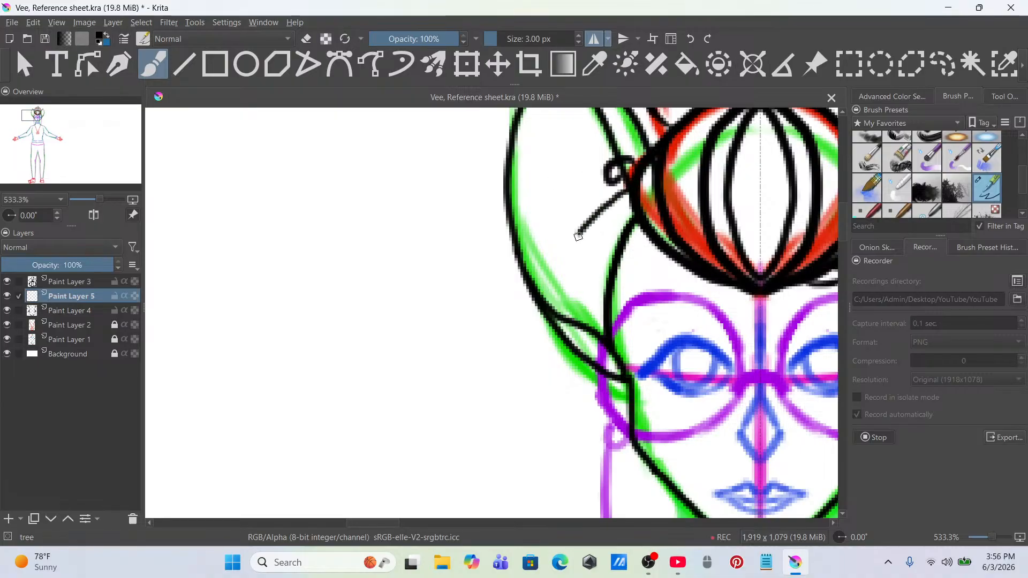
pyautogui.moveTo(610, 135)
pyautogui.mouseDown()
pyautogui.moveTo(568, 158)
pyautogui.moveTo(526, 214)
pyautogui.mouseUp()
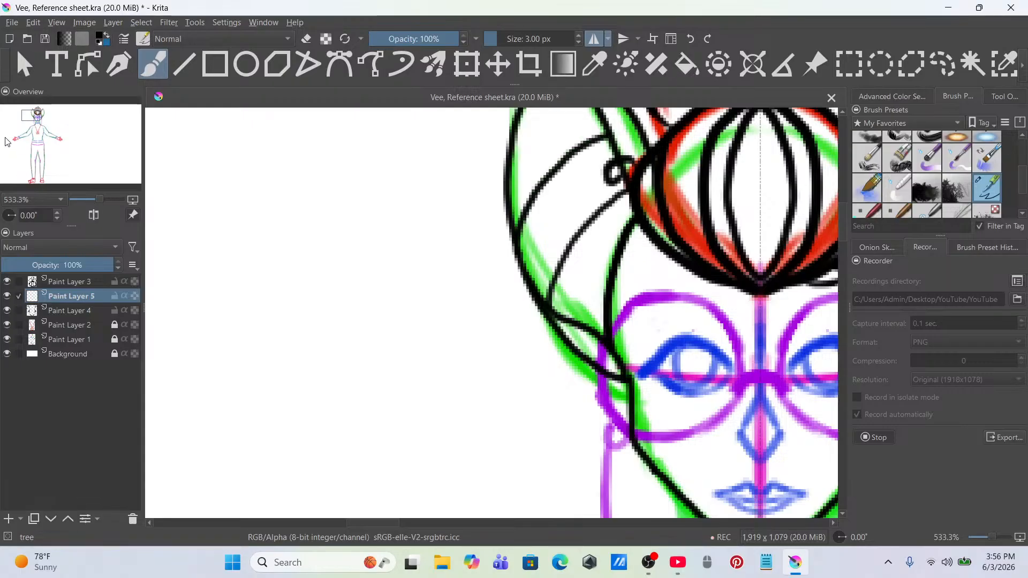
# Step: Undo the previous inner ear lines and redraw two curved fold lines across each ear with mirrored 3 px black strokes
pyautogui.moveTo(33, 118); pyautogui.dragTo(33, 116)
pyautogui.hotkey('ctrl', 'z')
pyautogui.hotkey('ctrl', 'z')
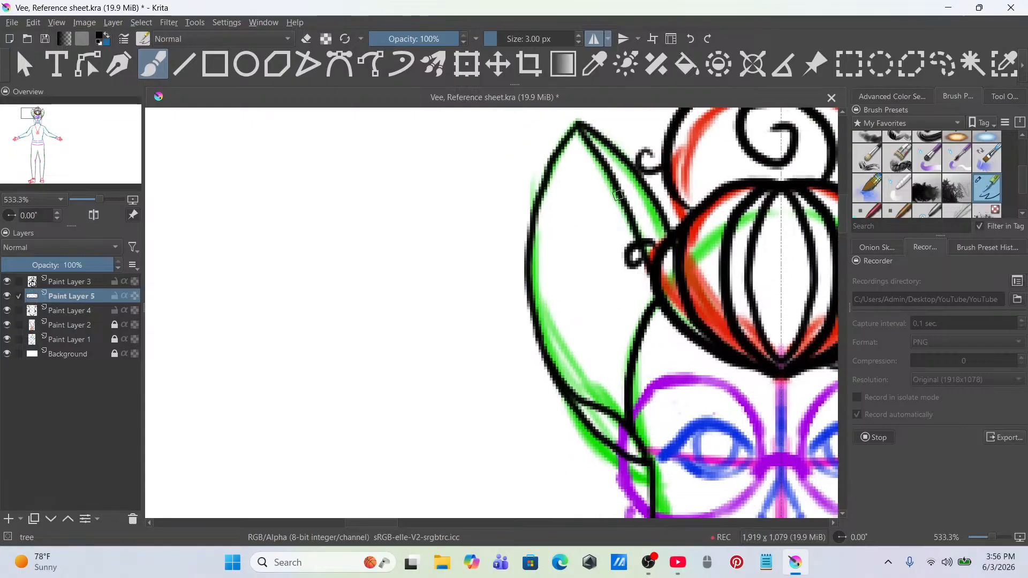
pyautogui.moveTo(623, 199); pyautogui.dragTo(570, 216)
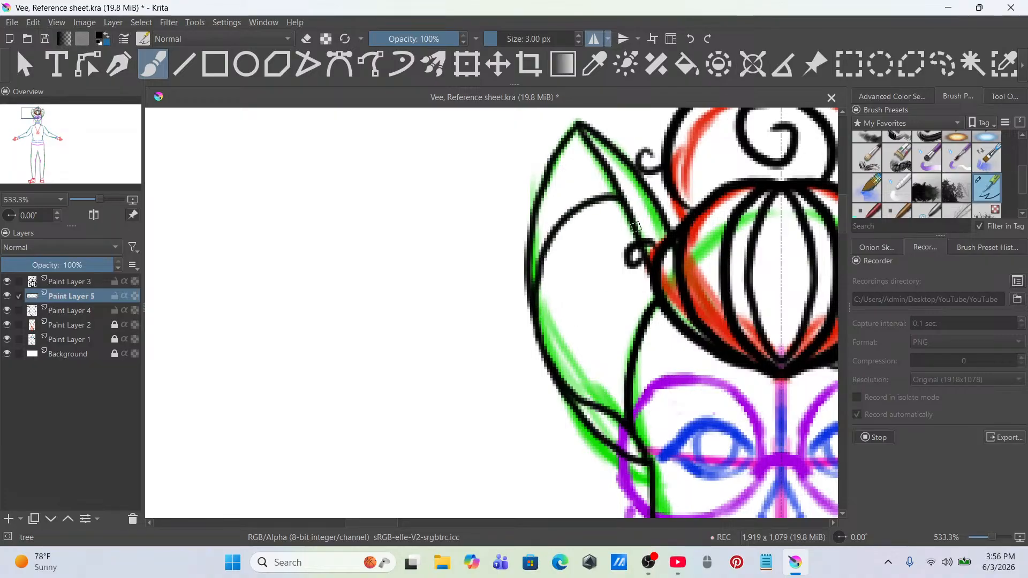
pyautogui.moveTo(592, 242); pyautogui.dragTo(541, 336)
pyautogui.hotkey('ctrl', 'z')
pyautogui.moveTo(644, 269)
pyautogui.mouseDown()
pyautogui.moveTo(601, 289)
pyautogui.moveTo(561, 362)
pyautogui.mouseUp()
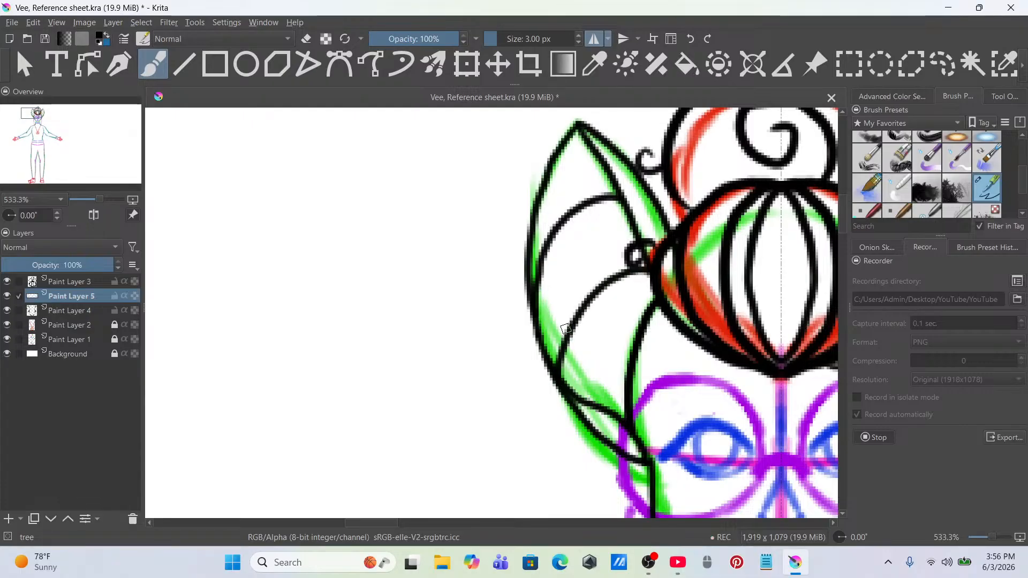
# Step: Merge Paint Layer 5 down into Paint Layer 4 and add a new paint layer above it
pyautogui.scroll(-4, 568, 315)
pyautogui.moveTo(625, 281); pyautogui.dragTo(635, 251)
pyautogui.scroll(2, 635, 251)
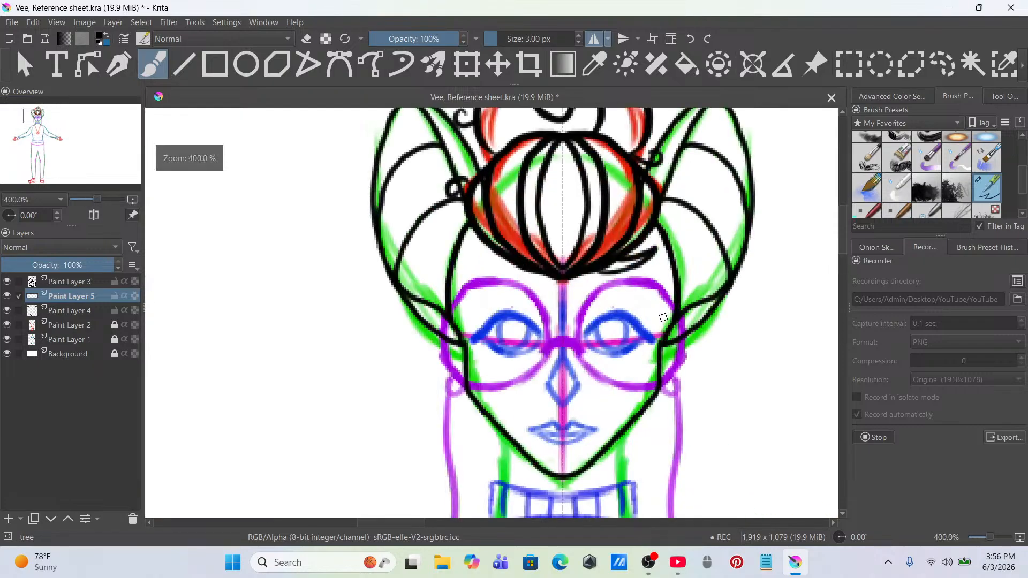
pyautogui.moveTo(664, 349); pyautogui.dragTo(626, 298)
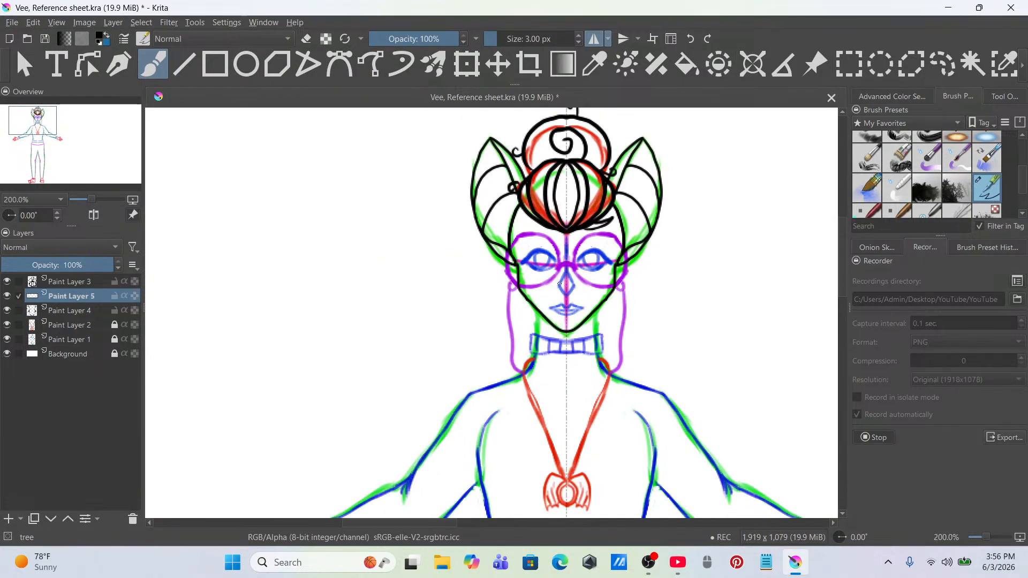
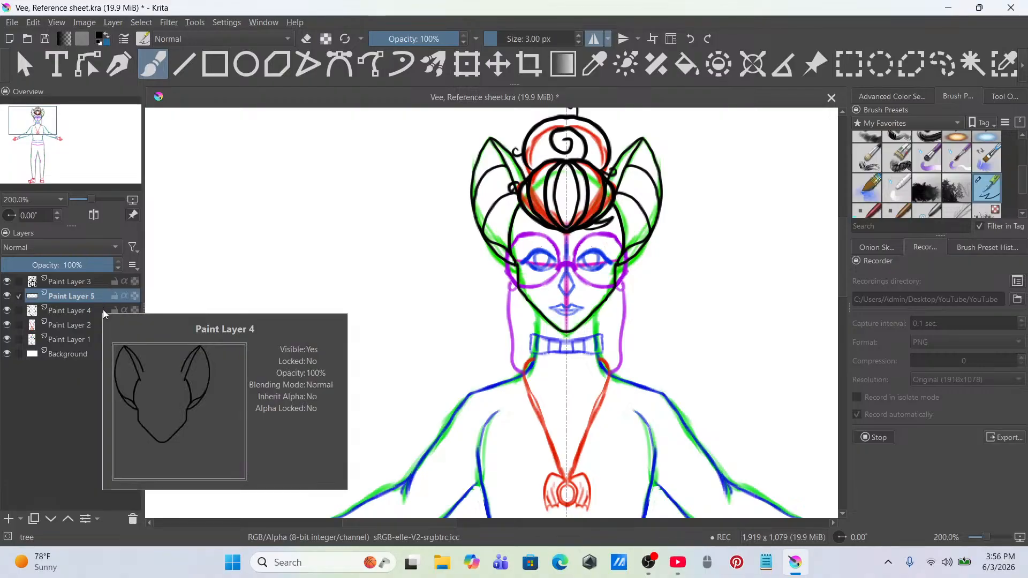
pyautogui.hotkey('shift', 'Delete')
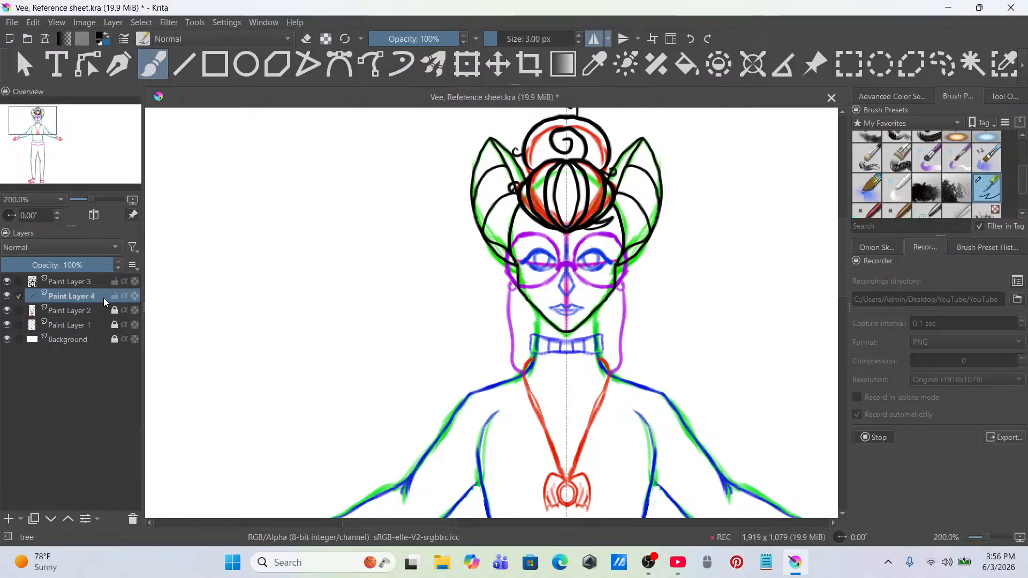
pyautogui.click(8, 519)
# Step: Ink the straight nose bridge, the diamond-shaped nose and the lips in black over the blue sketch on the new layer
pyautogui.scroll(3, 606, 245)
pyautogui.scroll(1, 433, 370)
pyautogui.moveTo(433, 370)
pyautogui.mouseDown()
pyautogui.moveTo(492, 246)
pyautogui.moveTo(429, 369)
pyautogui.mouseUp()
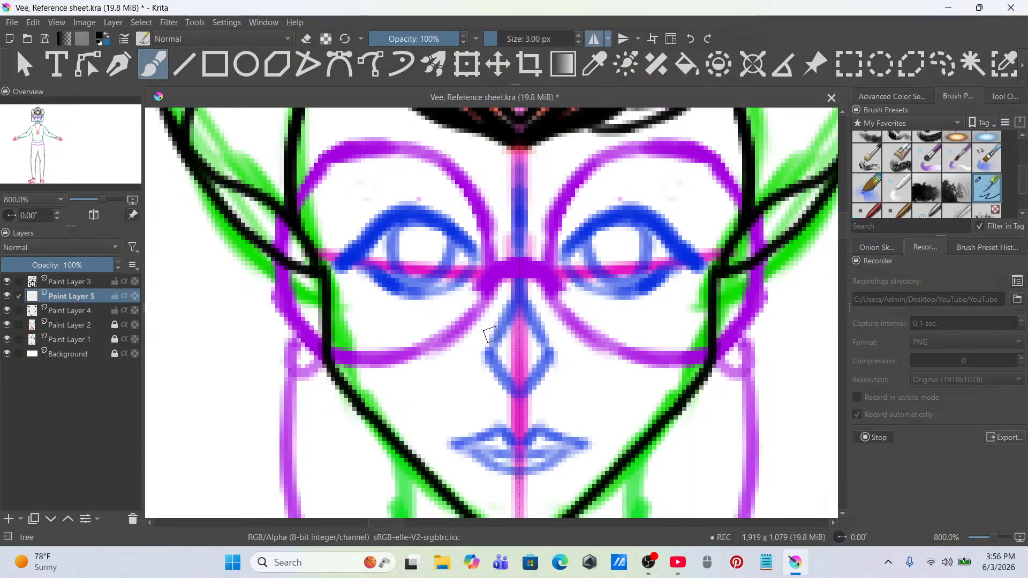
pyautogui.moveTo(519, 293)
pyautogui.mouseDown()
pyautogui.moveTo(494, 346)
pyautogui.moveTo(506, 374)
pyautogui.mouseUp()
pyautogui.hotkey('ctrl', 'z')
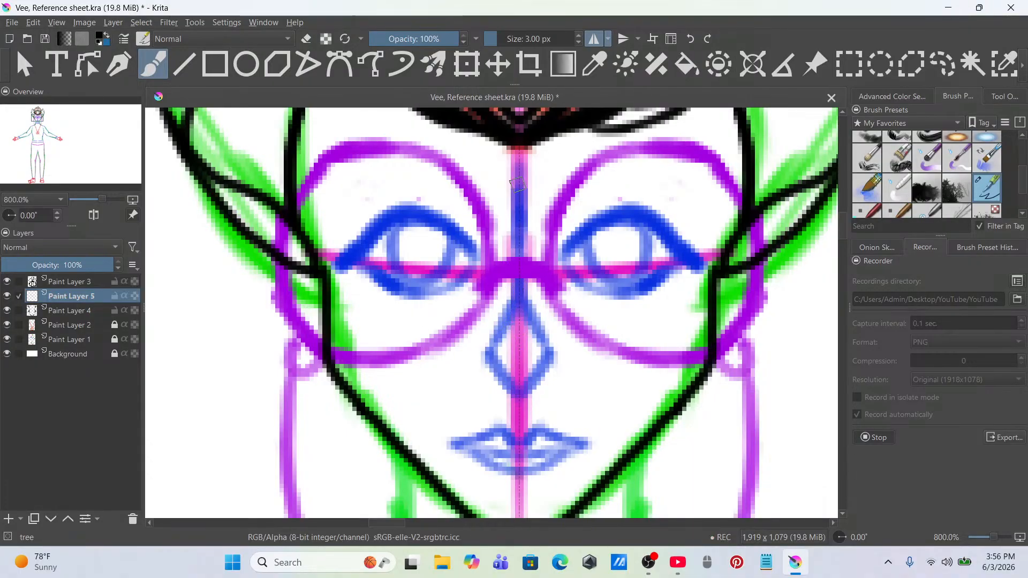
pyautogui.moveTo(520, 190); pyautogui.dragTo(519, 304)
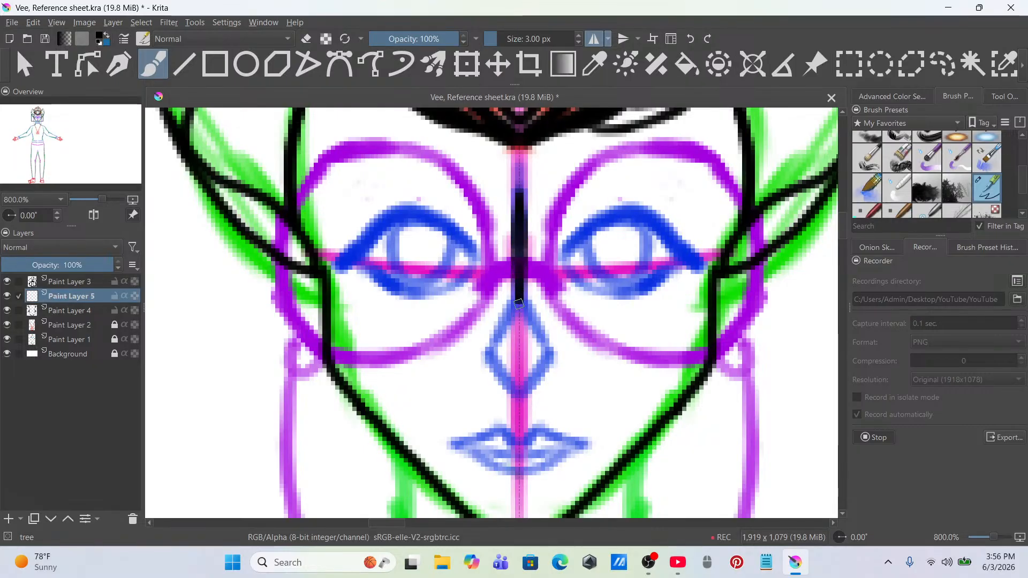
pyautogui.moveTo(490, 364); pyautogui.dragTo(508, 393)
pyautogui.hotkey('ctrl', 'z')
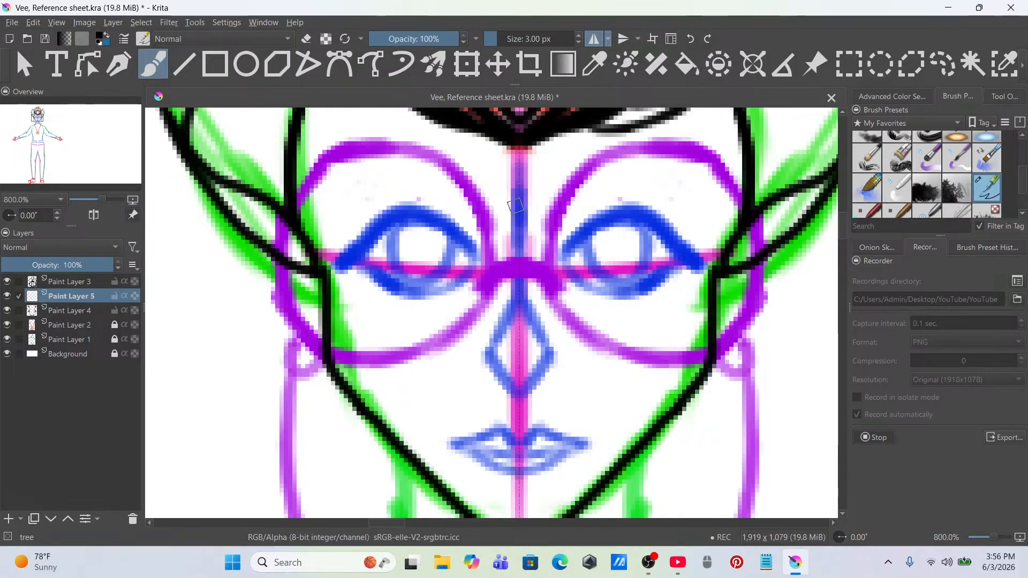
pyautogui.moveTo(519, 226)
pyautogui.mouseDown()
pyautogui.moveTo(518, 295)
pyautogui.moveTo(491, 347)
pyautogui.moveTo(505, 381)
pyautogui.mouseUp()
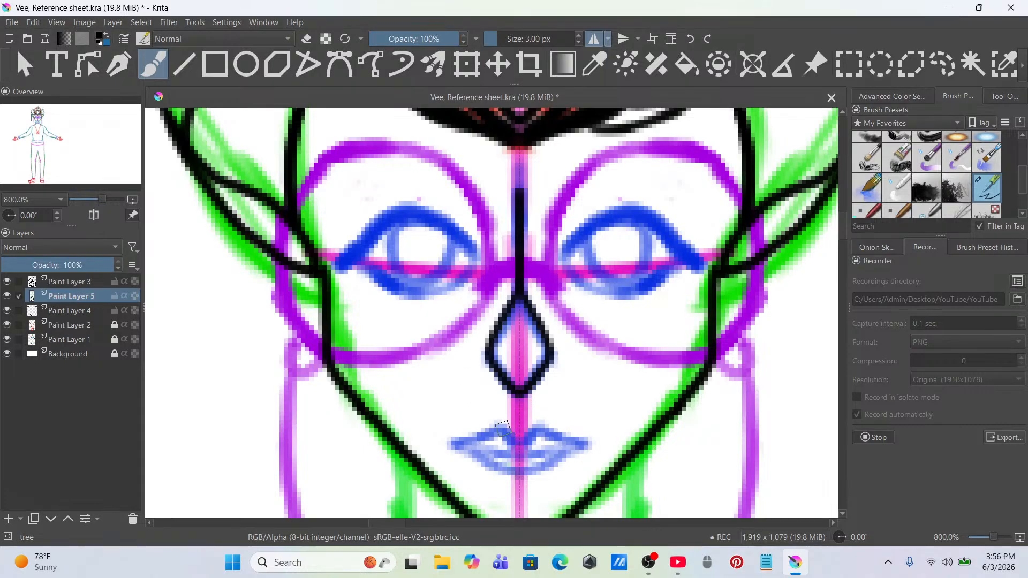
pyautogui.moveTo(515, 432)
pyautogui.mouseDown()
pyautogui.moveTo(476, 438)
pyautogui.moveTo(493, 465)
pyautogui.moveTo(527, 471)
pyautogui.mouseUp()
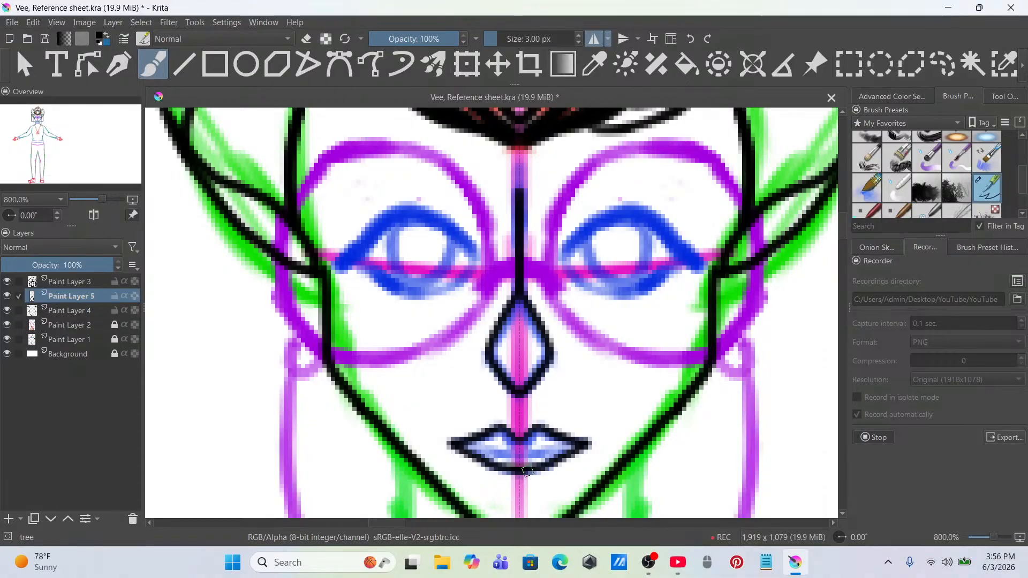
pyautogui.moveTo(460, 444); pyautogui.dragTo(519, 451)
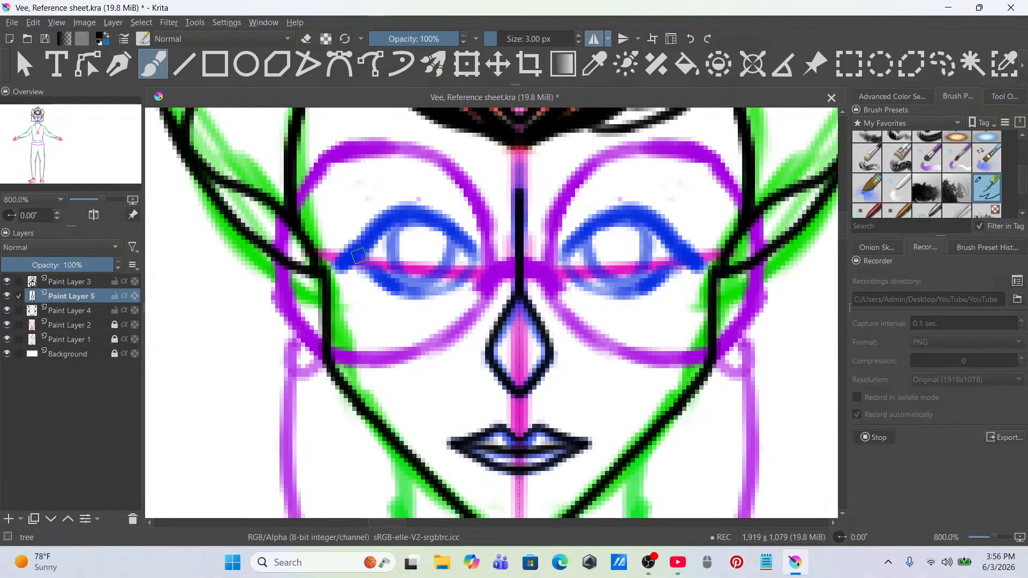
# Step: Ink the mirrored eye outlines with thick upper lids and draw the round irises inside them
pyautogui.moveTo(360, 259)
pyautogui.mouseDown()
pyautogui.moveTo(413, 289)
pyautogui.moveTo(447, 285)
pyautogui.moveTo(479, 261)
pyautogui.moveTo(440, 221)
pyautogui.moveTo(416, 214)
pyautogui.moveTo(339, 261)
pyautogui.mouseUp()
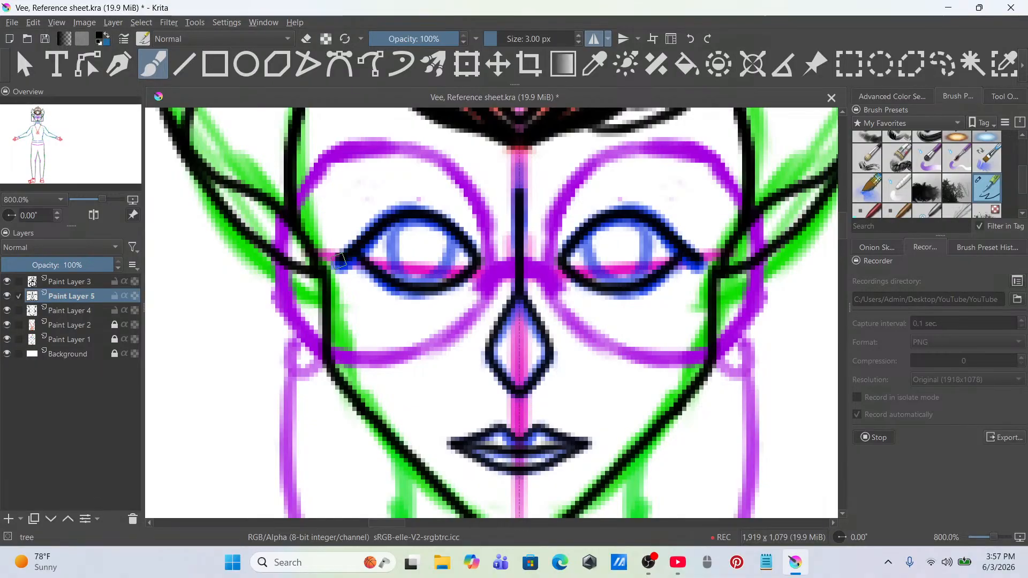
pyautogui.moveTo(471, 244)
pyautogui.mouseDown()
pyautogui.moveTo(437, 213)
pyautogui.moveTo(407, 207)
pyautogui.moveTo(336, 262)
pyautogui.mouseUp()
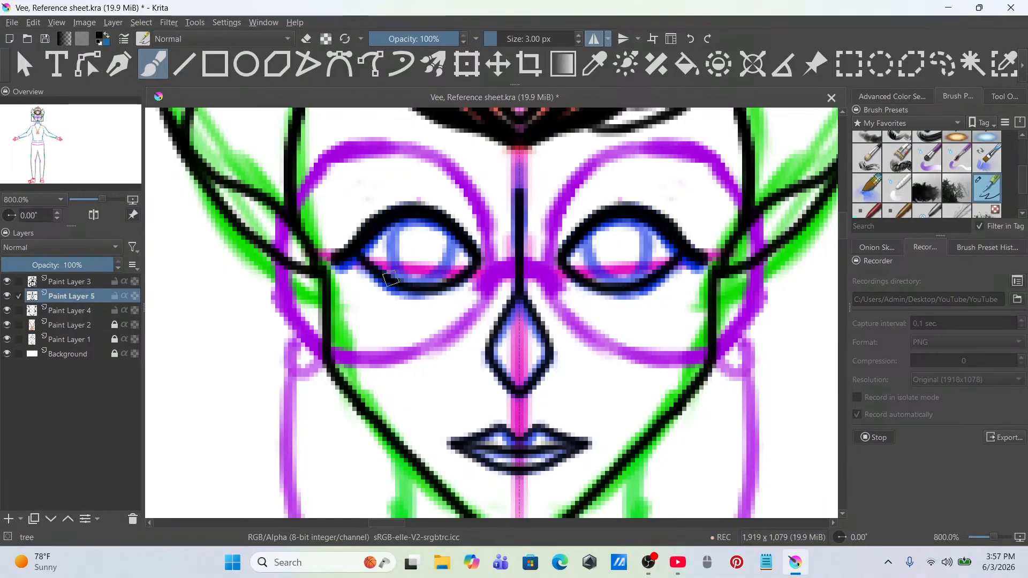
pyautogui.moveTo(391, 210)
pyautogui.mouseDown()
pyautogui.moveTo(385, 235)
pyautogui.moveTo(400, 279)
pyautogui.moveTo(416, 283)
pyautogui.moveTo(445, 264)
pyautogui.moveTo(452, 242)
pyautogui.moveTo(447, 226)
pyautogui.moveTo(399, 212)
pyautogui.moveTo(411, 214)
pyautogui.moveTo(388, 233)
pyautogui.moveTo(391, 270)
pyautogui.moveTo(410, 286)
pyautogui.moveTo(443, 271)
pyautogui.moveTo(448, 227)
pyautogui.mouseUp()
pyautogui.hotkey('ctrl', 'z')
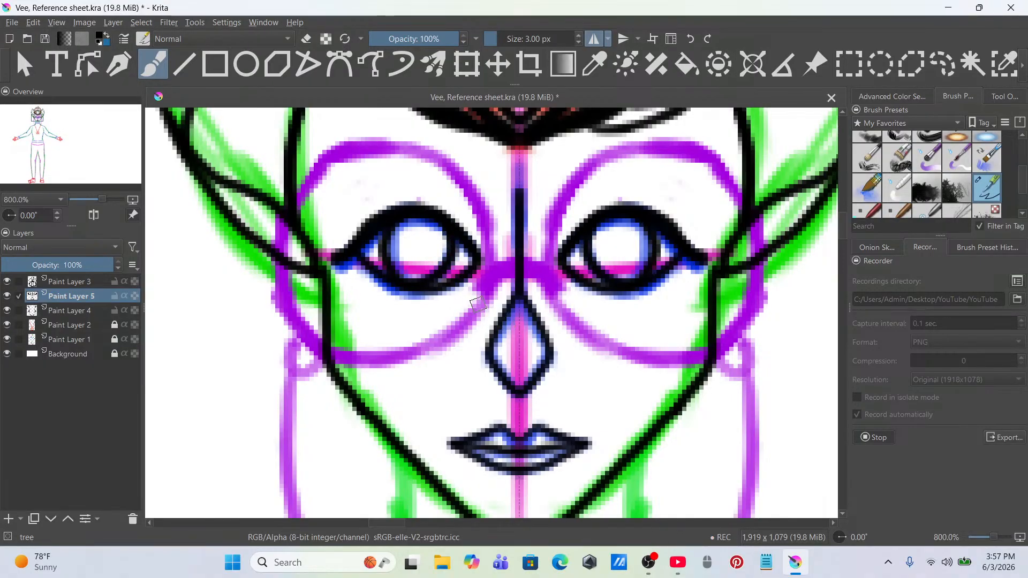
# Step: Add short lower lashes at both ends of each eye and extend the upper lids to the inner corners
pyautogui.moveTo(377, 278)
pyautogui.mouseDown()
pyautogui.moveTo(366, 293)
pyautogui.moveTo(379, 293)
pyautogui.mouseUp()
pyautogui.moveTo(459, 281)
pyautogui.mouseDown()
pyautogui.moveTo(490, 313)
pyautogui.moveTo(466, 294)
pyautogui.mouseUp()
pyautogui.hotkey('ctrl', 'z')
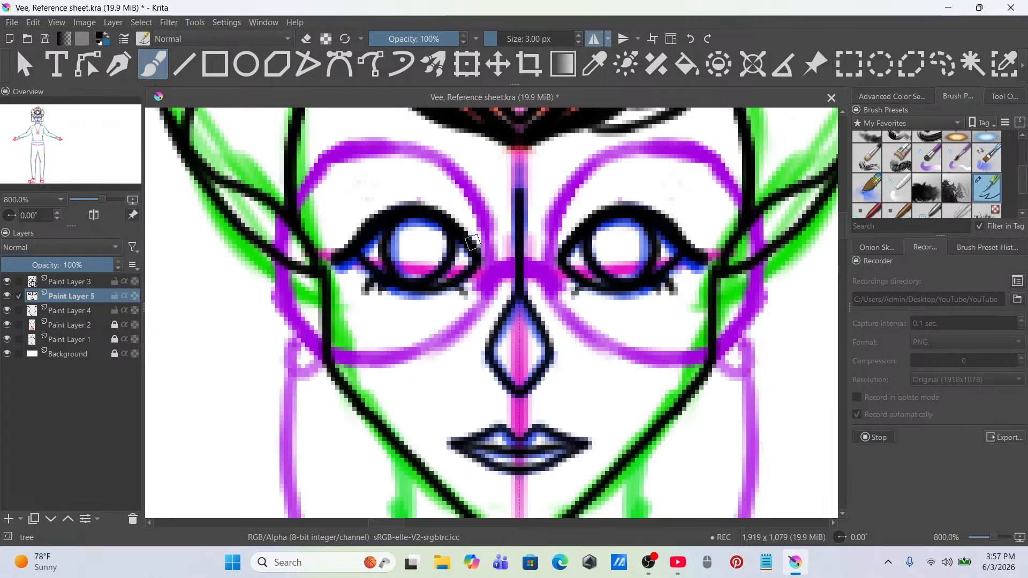
pyautogui.moveTo(473, 242); pyautogui.dragTo(497, 270)
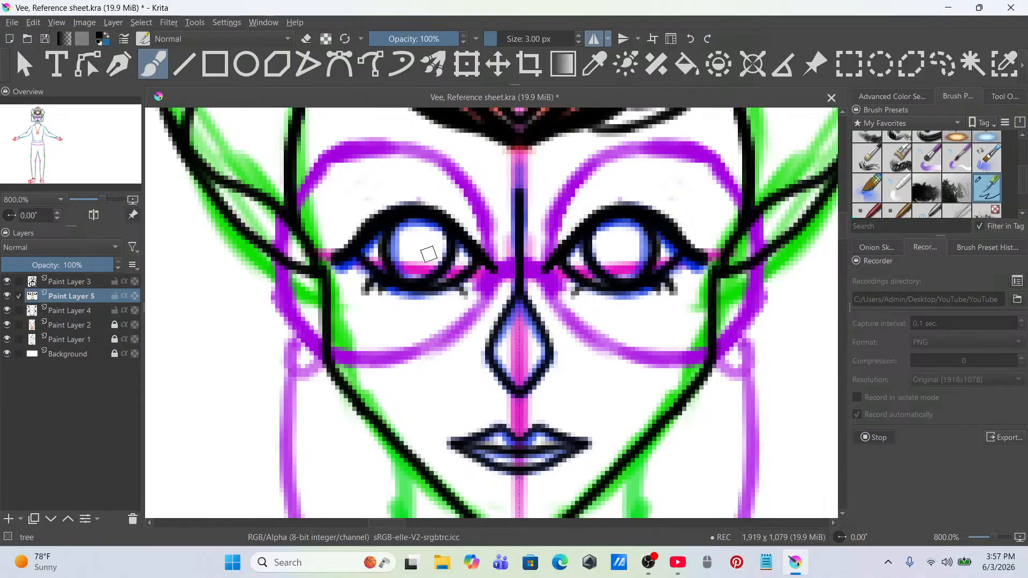
# Step: Hide the body sketch on Paint Layer 1 and inspect the inked facial features up close
pyautogui.scroll(-4, 427, 255)
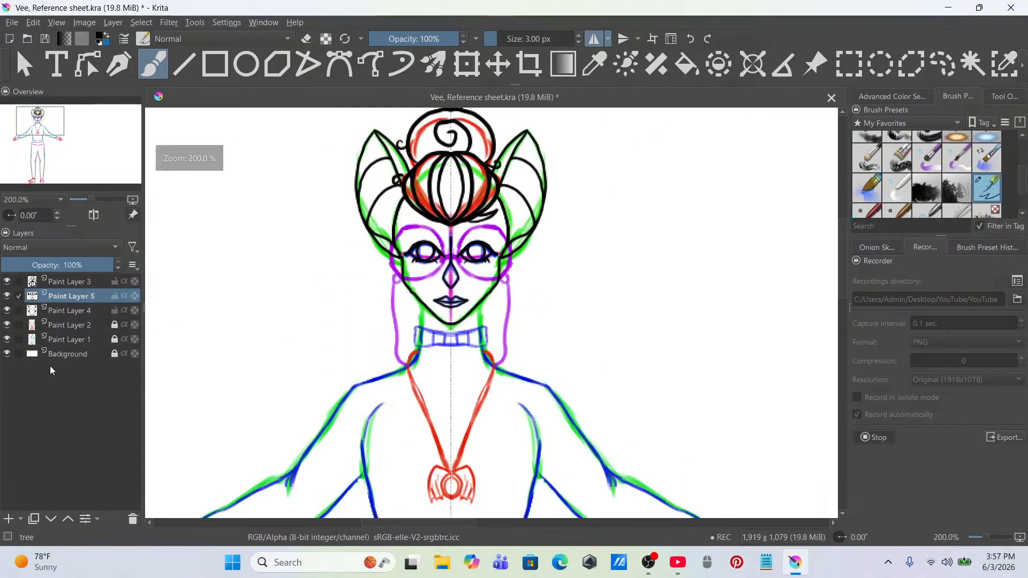
pyautogui.click(7, 339)
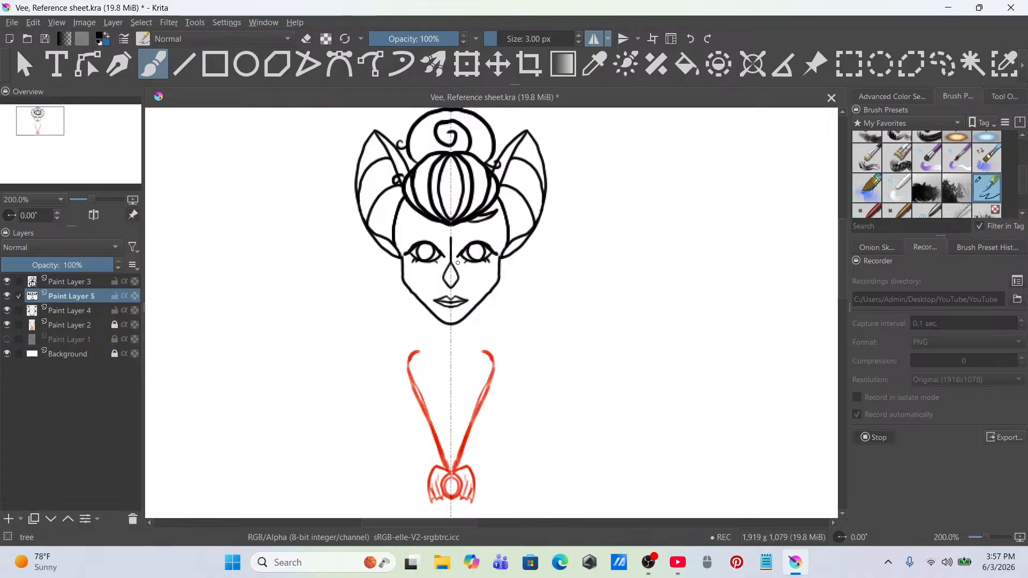
pyautogui.scroll(4, 464, 270)
pyautogui.scroll(-2, 466, 276)
pyautogui.scroll(4, 458, 332)
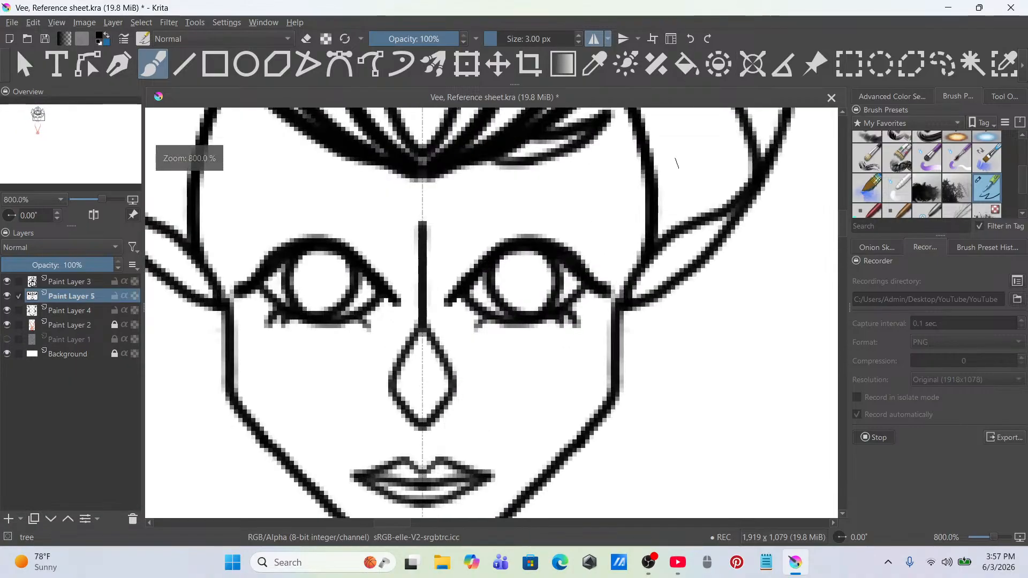
# Step: Select both eyes on Paint Layer 5 with freehand selections drawn around each one
pyautogui.click(946, 66)
pyautogui.moveTo(546, 213); pyautogui.dragTo(454, 237)
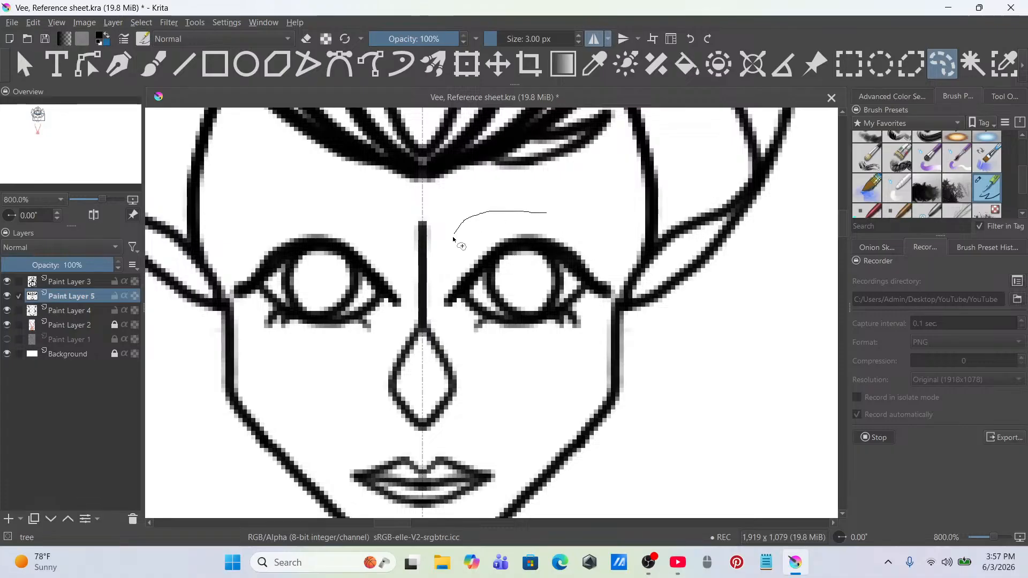
pyautogui.moveTo(580, 340)
pyautogui.mouseDown()
pyautogui.moveTo(603, 319)
pyautogui.moveTo(593, 218)
pyautogui.moveTo(508, 212)
pyautogui.mouseUp()
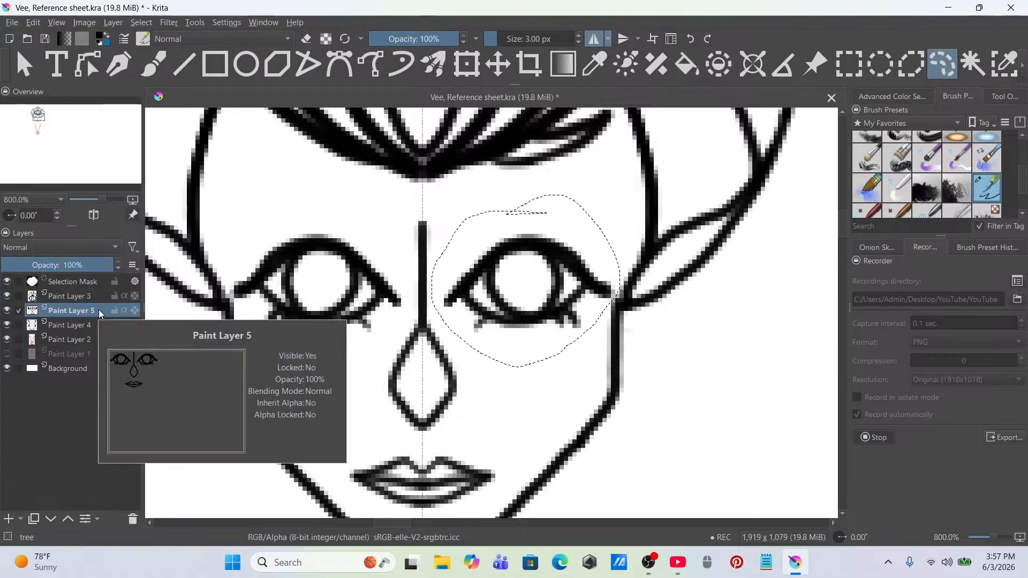
pyautogui.scroll(-2, 447, 289)
pyautogui.scroll(2, 447, 290)
pyautogui.moveTo(407, 267)
pyautogui.mouseDown()
pyautogui.moveTo(405, 305)
pyautogui.moveTo(310, 362)
pyautogui.moveTo(260, 323)
pyautogui.moveTo(245, 280)
pyautogui.moveTo(428, 267)
pyautogui.moveTo(406, 271)
pyautogui.mouseUp()
pyautogui.scroll(-3, 404, 282)
pyautogui.scroll(2, 403, 282)
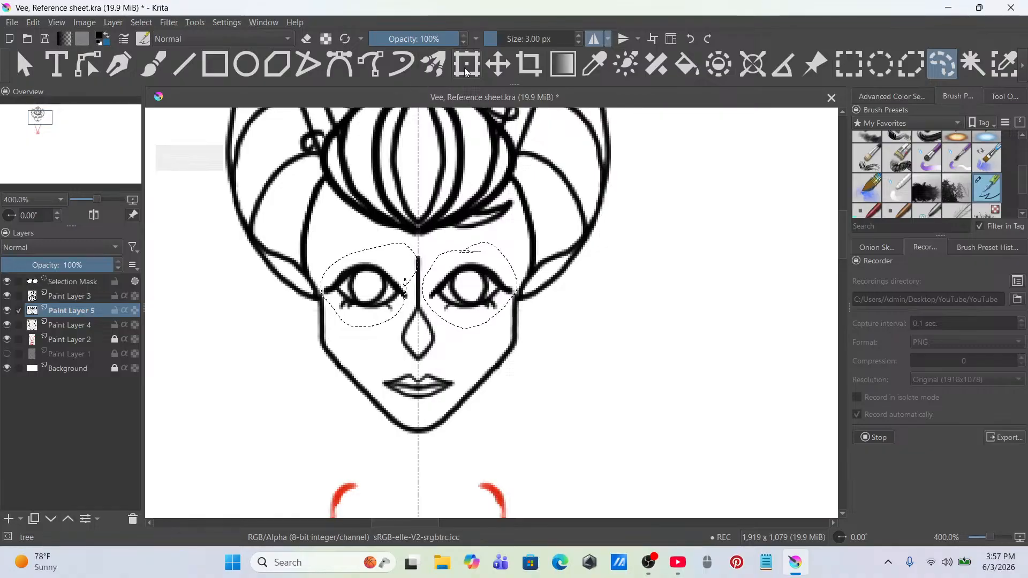
# Step: Move the selected eyes slightly upward with the Transform tool and clear the selection
pyautogui.hotkey('ctrl', 't')
pyautogui.moveTo(467, 292); pyautogui.dragTo(468, 285)
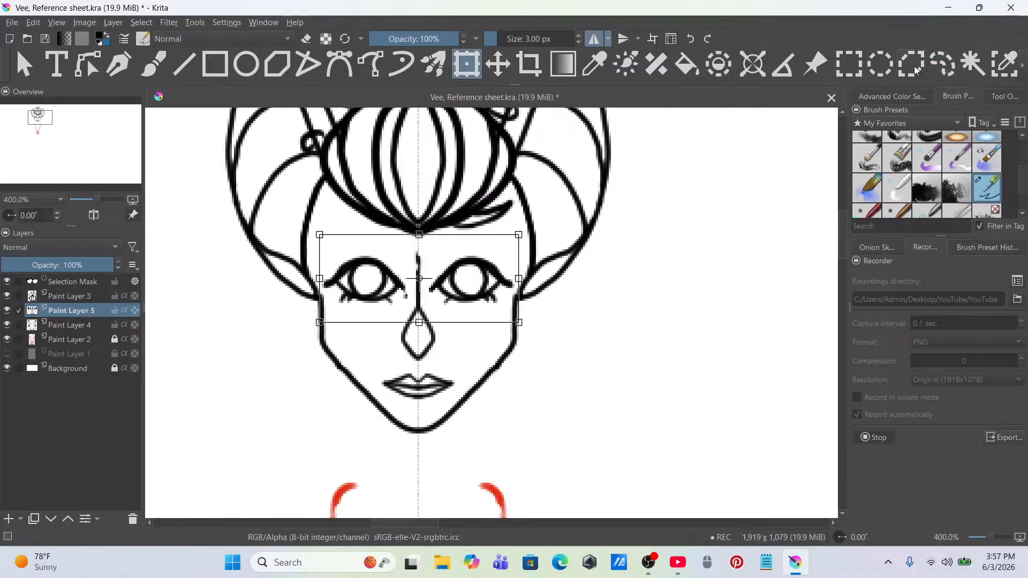
pyautogui.click(942, 64)
pyautogui.rightClick(479, 253)
pyautogui.click(504, 282)
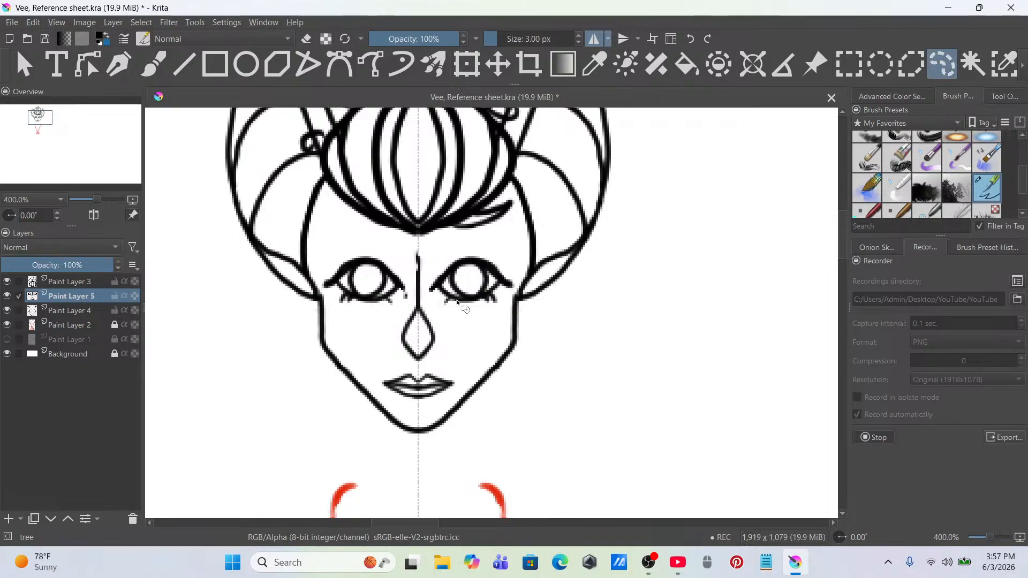
# Step: Erase the stray mark below the left eye's inner corner using Eraser Small at 6.29 px with horizontal mirroring off
pyautogui.scroll(2, 432, 299)
pyautogui.scroll(3, 900, 148)
pyautogui.click(898, 147)
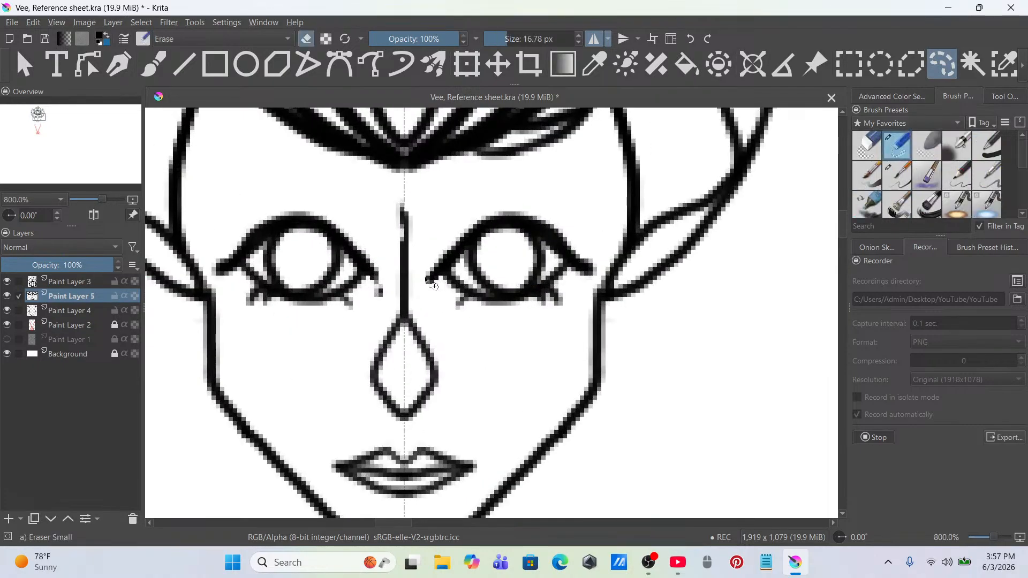
pyautogui.scroll(1, 425, 281)
pyautogui.click(153, 64)
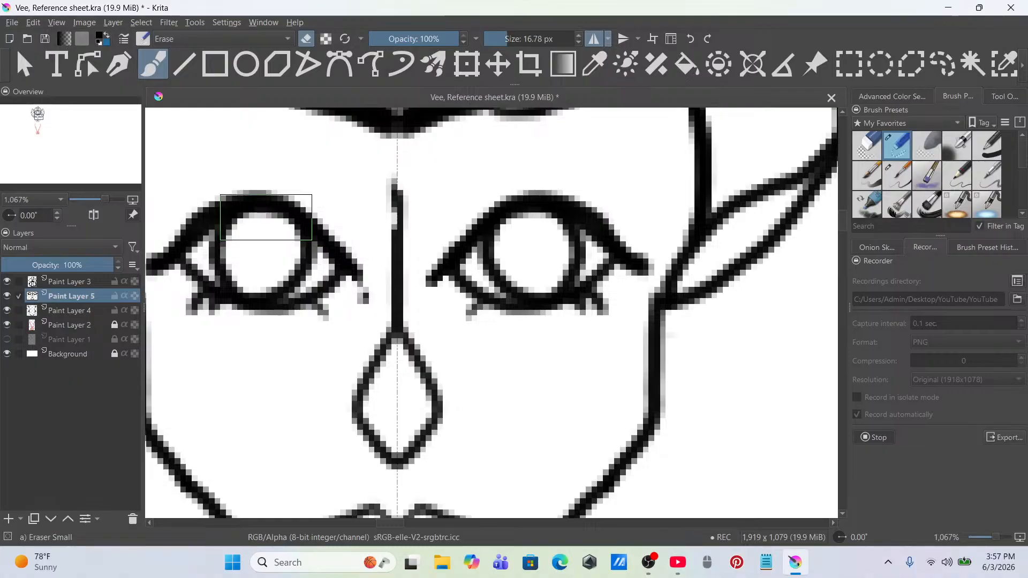
pyautogui.click(501, 39)
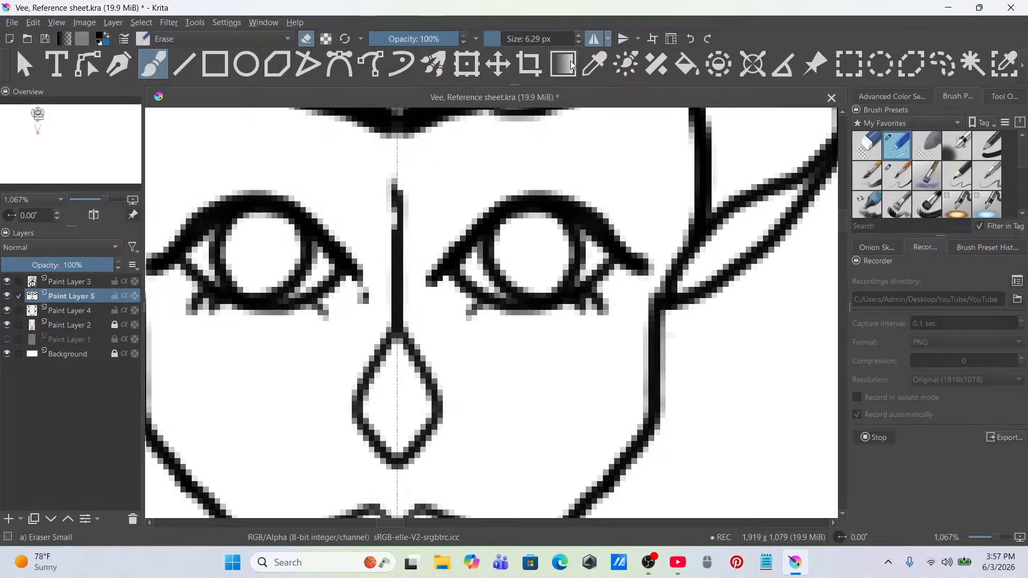
pyautogui.moveTo(362, 294); pyautogui.dragTo(367, 287)
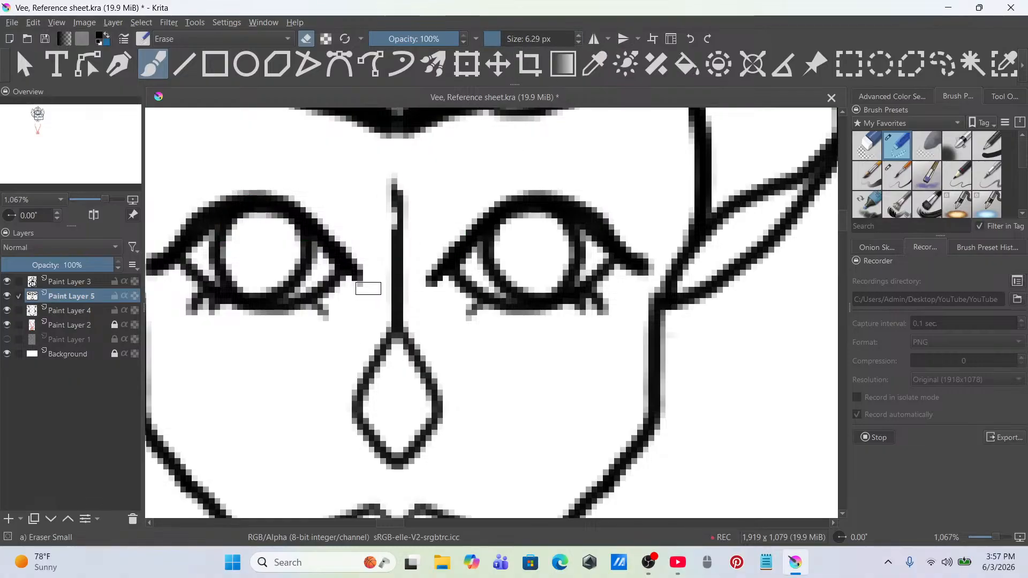
# Step: Repaint the damaged upper part of the nose bridge line with the 3 px black inking brush
pyautogui.scroll(-3, 959, 177)
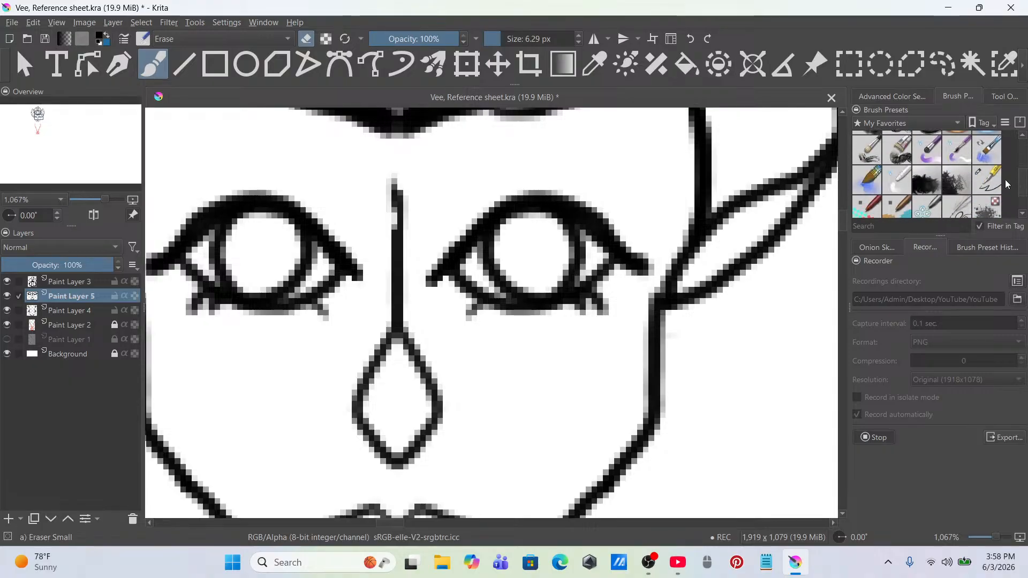
pyautogui.click(988, 179)
pyautogui.moveTo(408, 195); pyautogui.dragTo(399, 241)
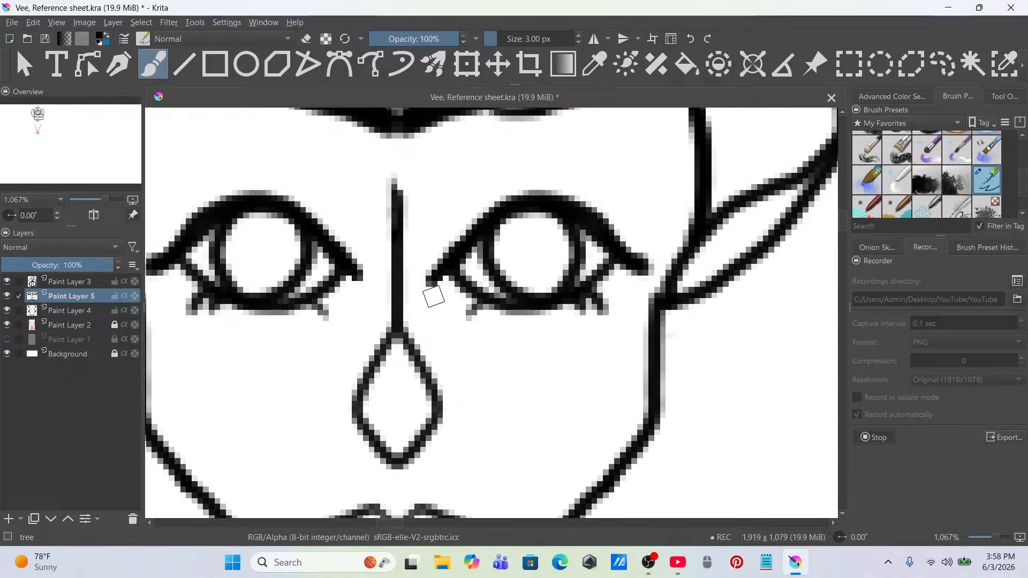
pyautogui.scroll(-4, 407, 309)
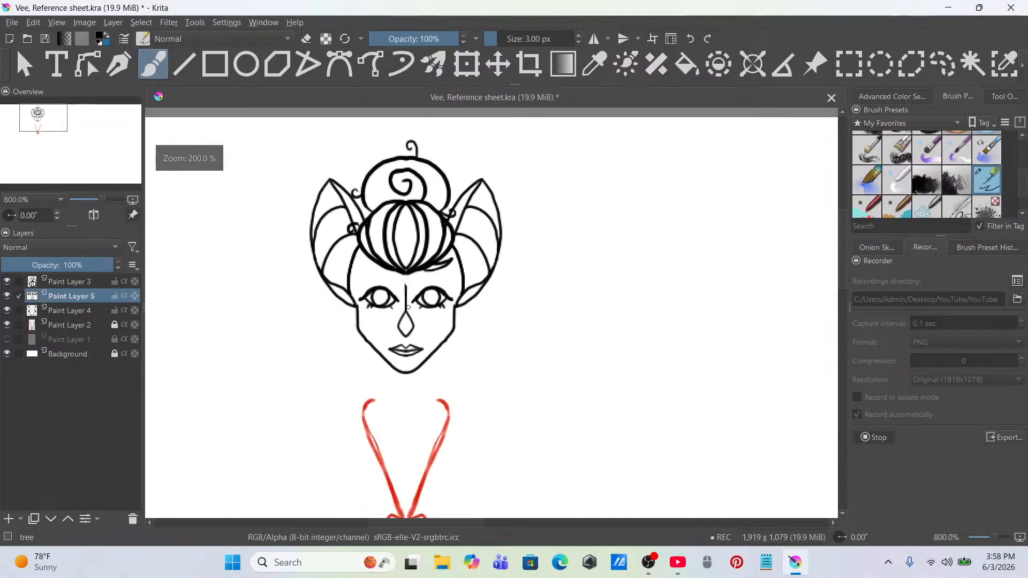
pyautogui.scroll(3, 401, 287)
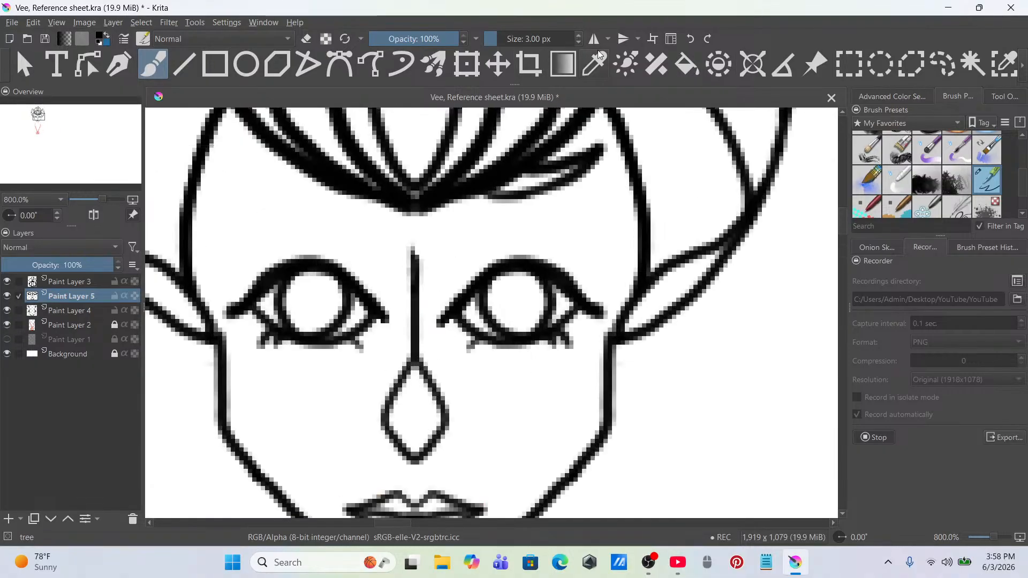
pyautogui.moveTo(369, 234); pyautogui.dragTo(400, 292)
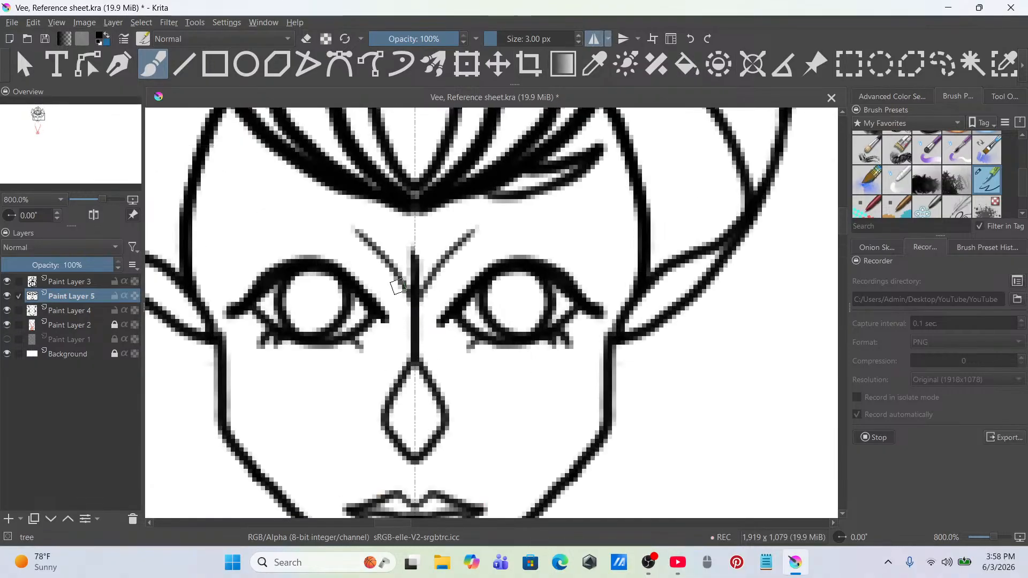
pyautogui.hotkey('ctrl', 'z')
pyautogui.moveTo(300, 229)
pyautogui.mouseDown()
pyautogui.moveTo(355, 232)
pyautogui.moveTo(383, 256)
pyautogui.moveTo(420, 332)
pyautogui.mouseUp()
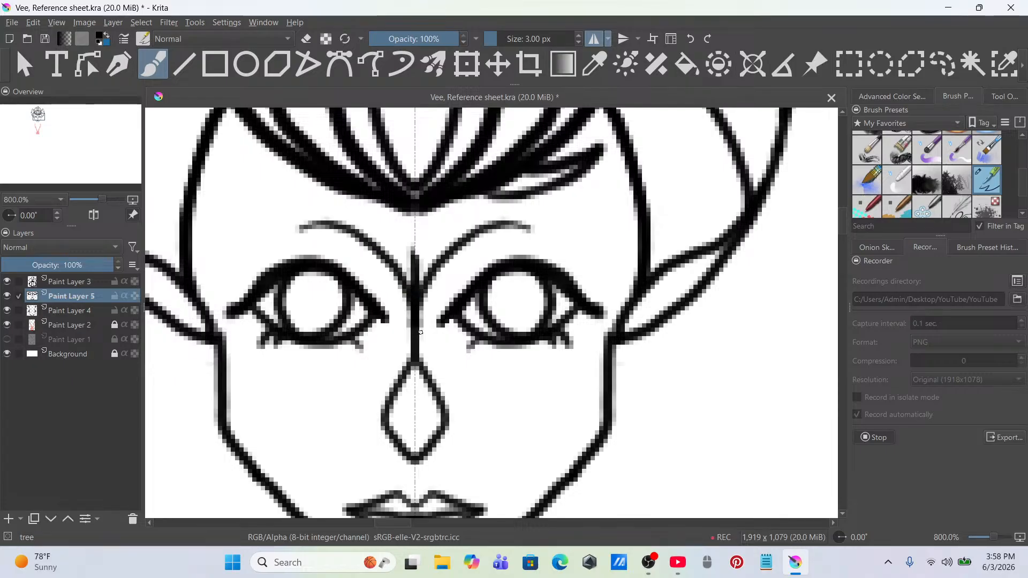
pyautogui.hotkey('ctrl', 'z')
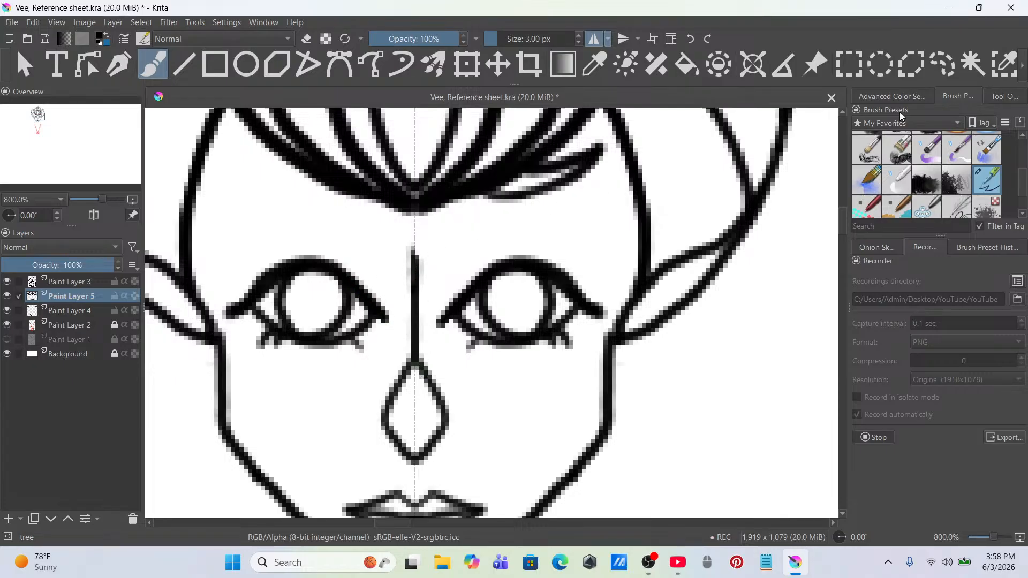
# Step: Erase the vertical nose bridge line with Eraser Small at 6.29 px and switch back to the 3 px inking brush
pyautogui.scroll(3, 1024, 199)
pyautogui.click(897, 144)
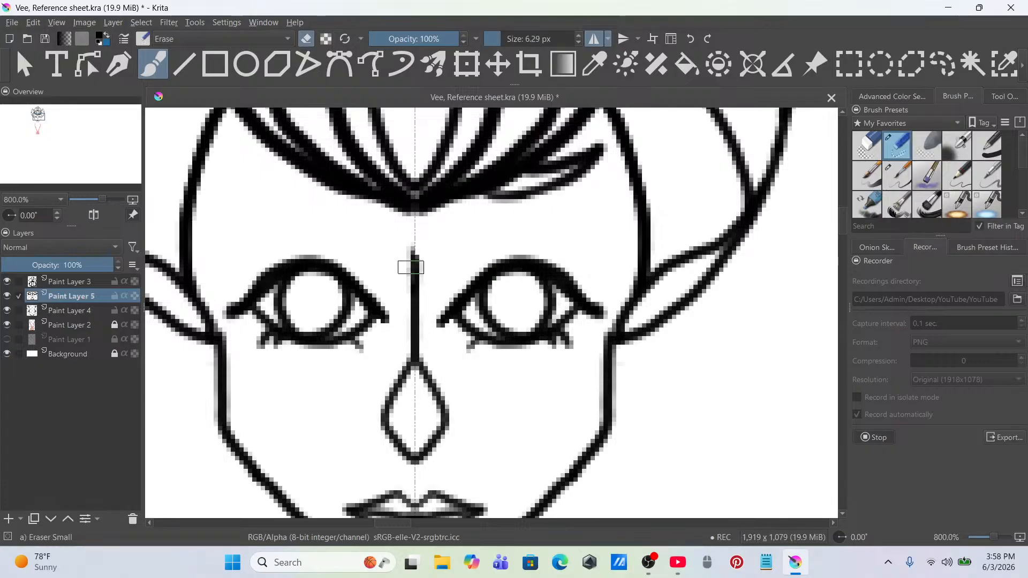
pyautogui.moveTo(411, 257); pyautogui.dragTo(418, 355)
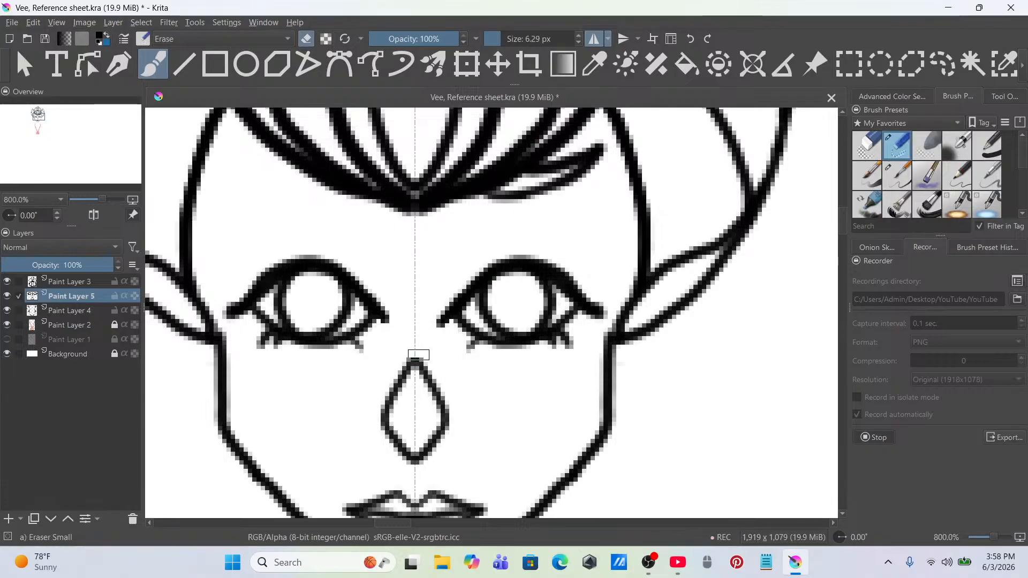
pyautogui.scroll(-4, 990, 161)
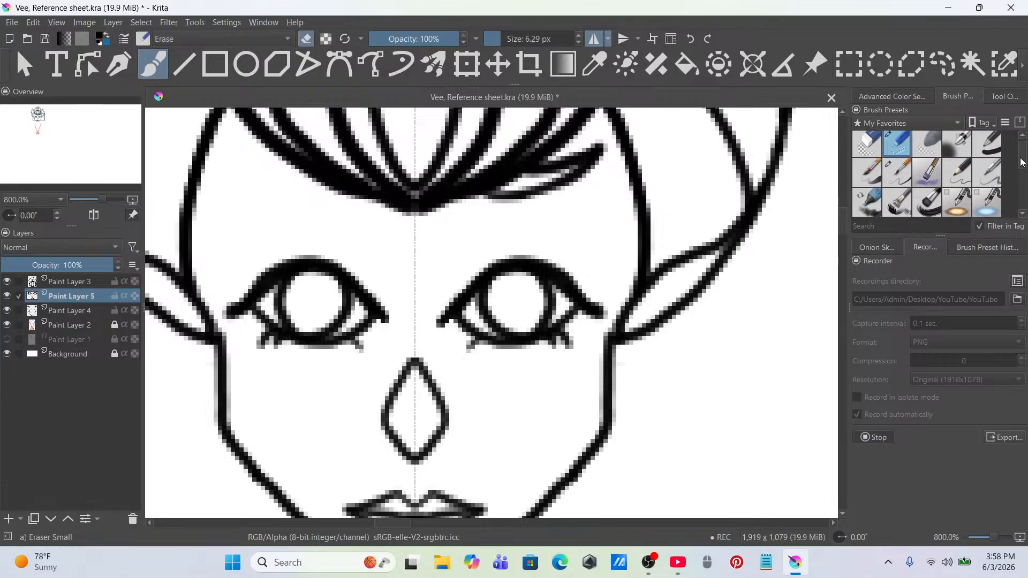
pyautogui.click(987, 199)
pyautogui.moveTo(393, 266); pyautogui.dragTo(408, 383)
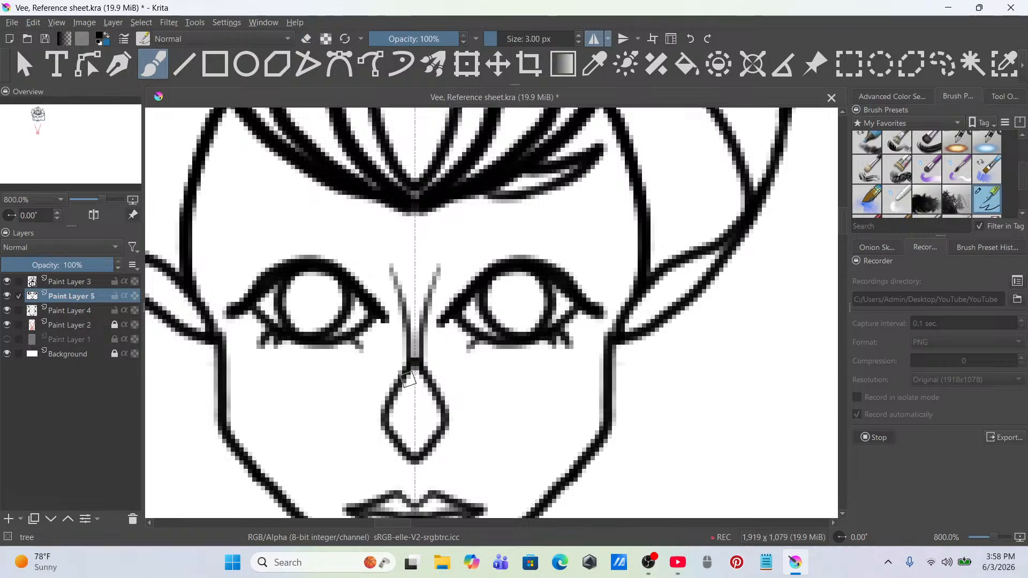
pyautogui.hotkey('ctrl', 'z')
pyautogui.moveTo(378, 270)
pyautogui.mouseDown()
pyautogui.moveTo(399, 375)
pyautogui.moveTo(412, 372)
pyautogui.moveTo(447, 265)
pyautogui.moveTo(415, 276)
pyautogui.mouseUp()
pyautogui.hotkey('ctrl', 'z')
pyautogui.hotkey('ctrl', 'z')
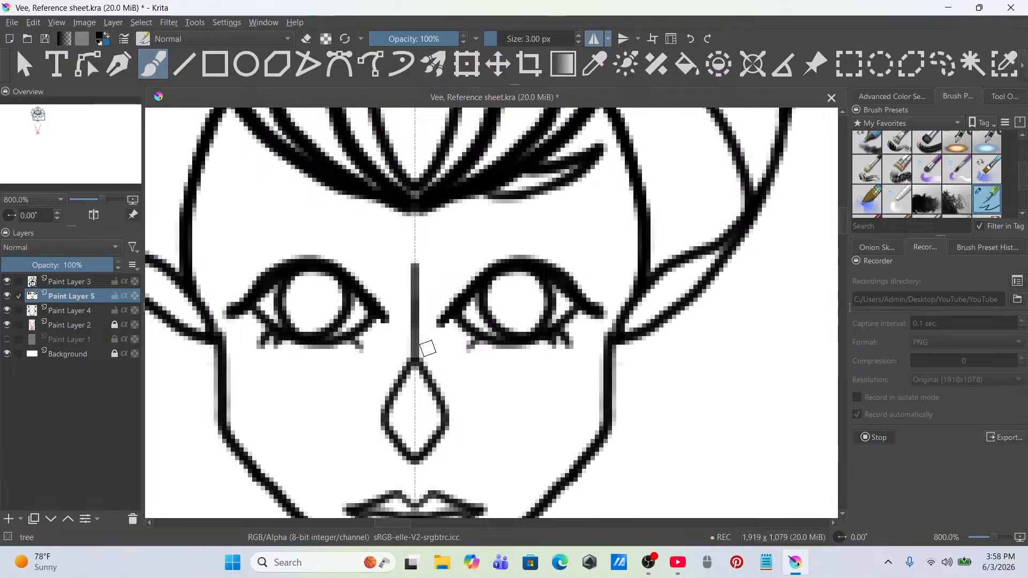
pyautogui.hotkey('ctrl', 'z')
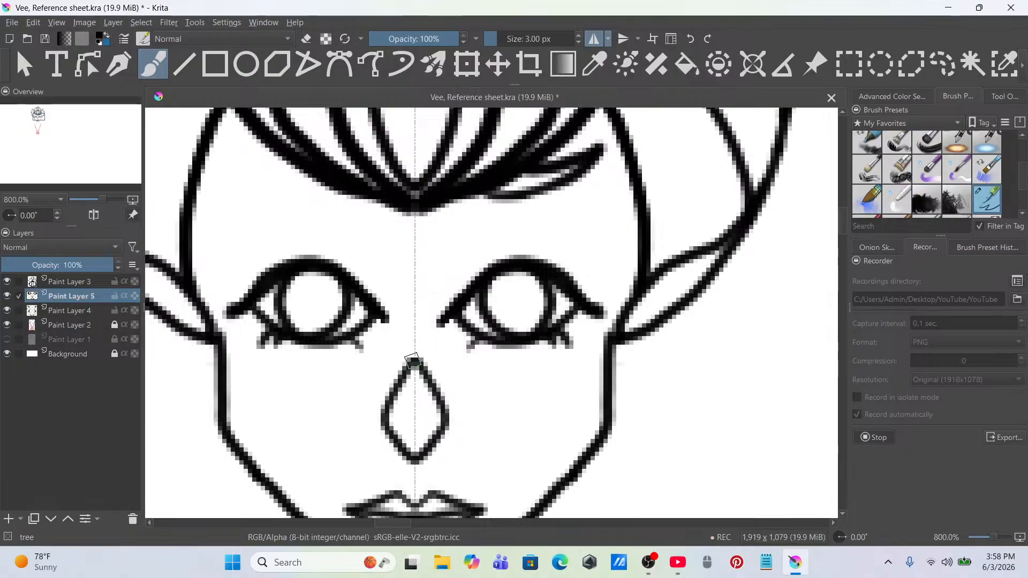
# Step: Ink a short vertical bridge line straight up from the peak of the nose diamond with horizontal mirroring on
pyautogui.moveTo(413, 361)
pyautogui.mouseDown()
pyautogui.moveTo(433, 294)
pyautogui.moveTo(427, 348)
pyautogui.moveTo(421, 292)
pyautogui.moveTo(416, 323)
pyautogui.mouseUp()
pyautogui.hotkey('ctrl', 'z')
pyautogui.hotkey('ctrl', 'z')
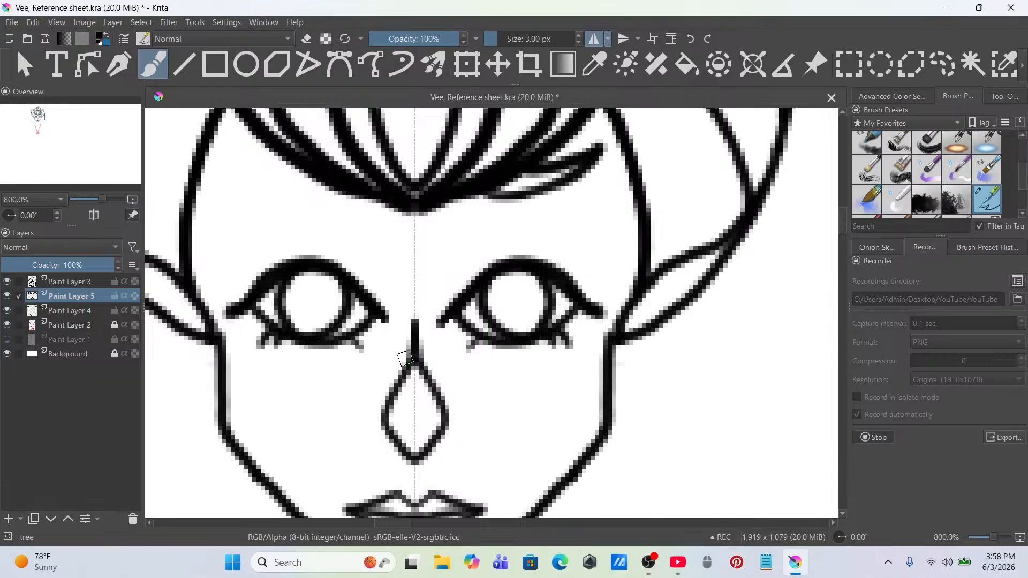
# Step: Try to flatten the nose by inking a horizontal line across the diamond and erasing its lower tip with Eraser Small
pyautogui.scroll(-6, 422, 366)
pyautogui.scroll(4, 415, 359)
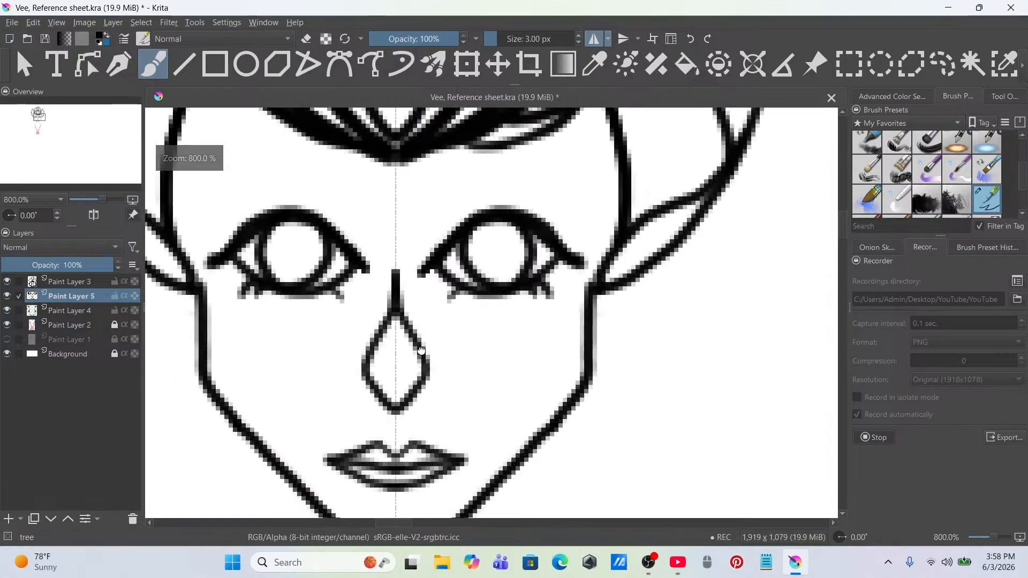
pyautogui.scroll(4, 428, 337)
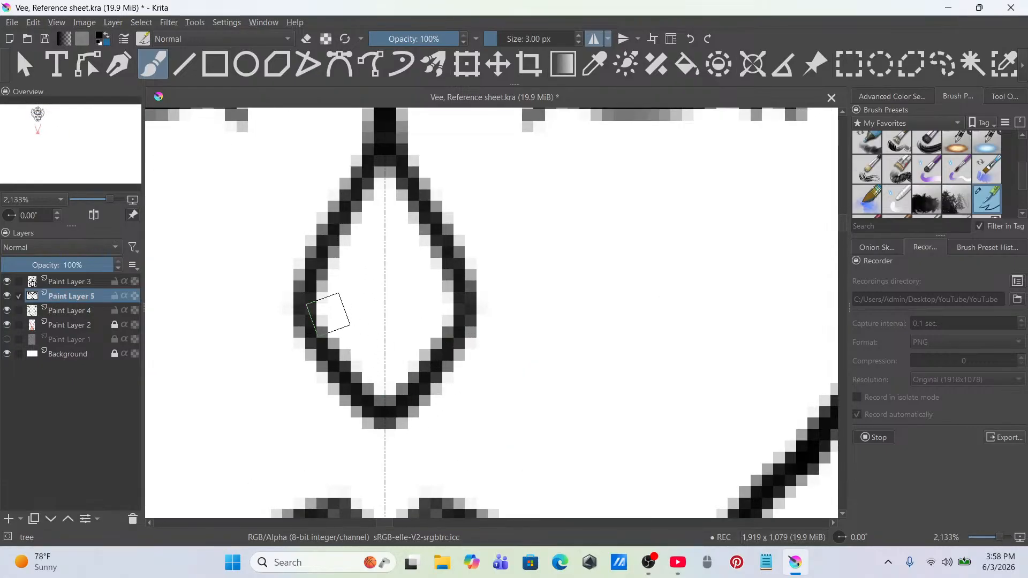
pyautogui.moveTo(328, 313)
pyautogui.mouseDown()
pyautogui.moveTo(349, 333)
pyautogui.moveTo(456, 341)
pyautogui.mouseUp()
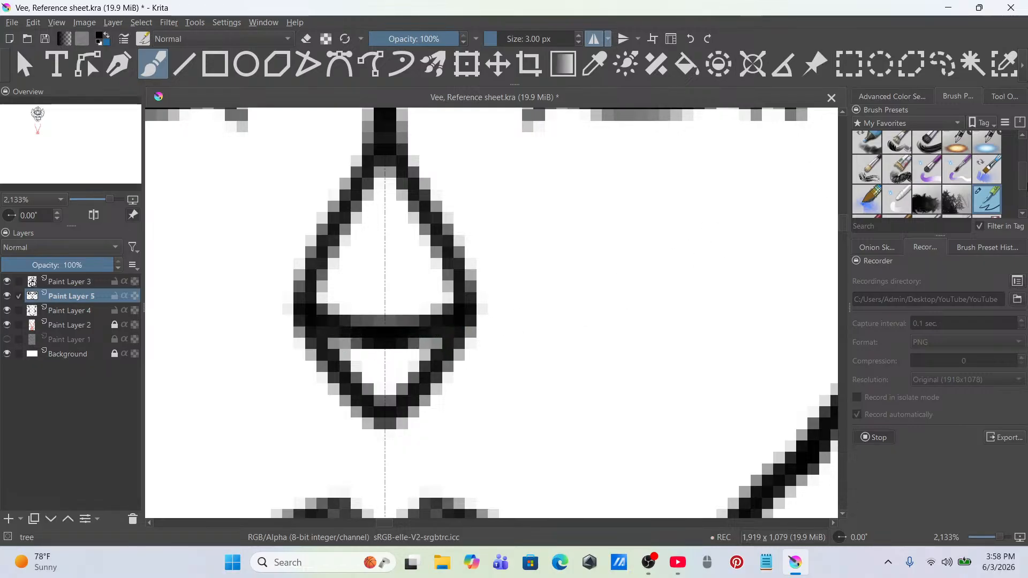
pyautogui.scroll(3, 883, 160)
pyautogui.click(883, 148)
pyautogui.moveTo(407, 418); pyautogui.dragTo(384, 370)
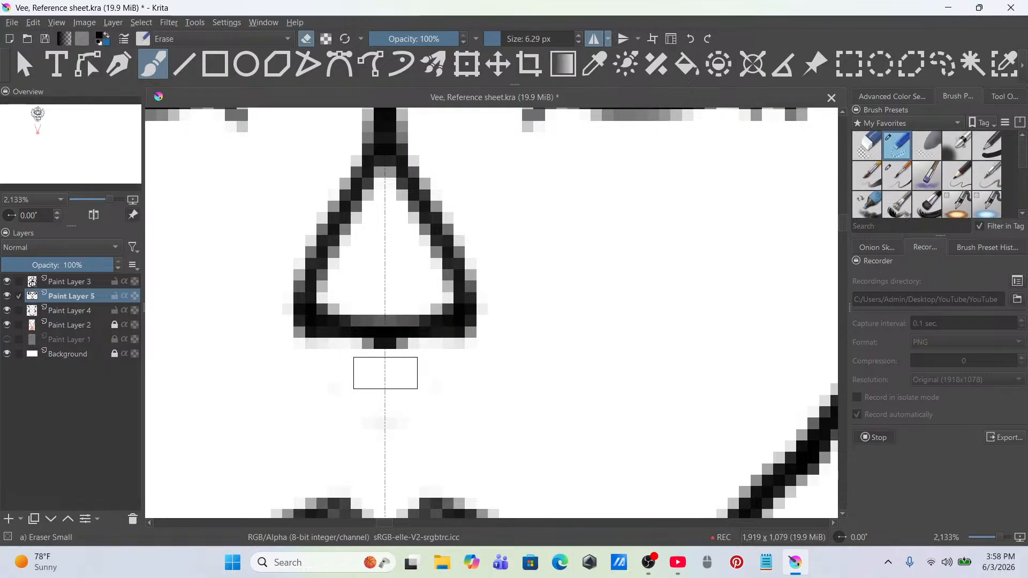
# Step: Try adding short downward strokes under the flat nose base with the 3 px inking brush
pyautogui.scroll(-10, 446, 409)
pyautogui.scroll(6, 491, 359)
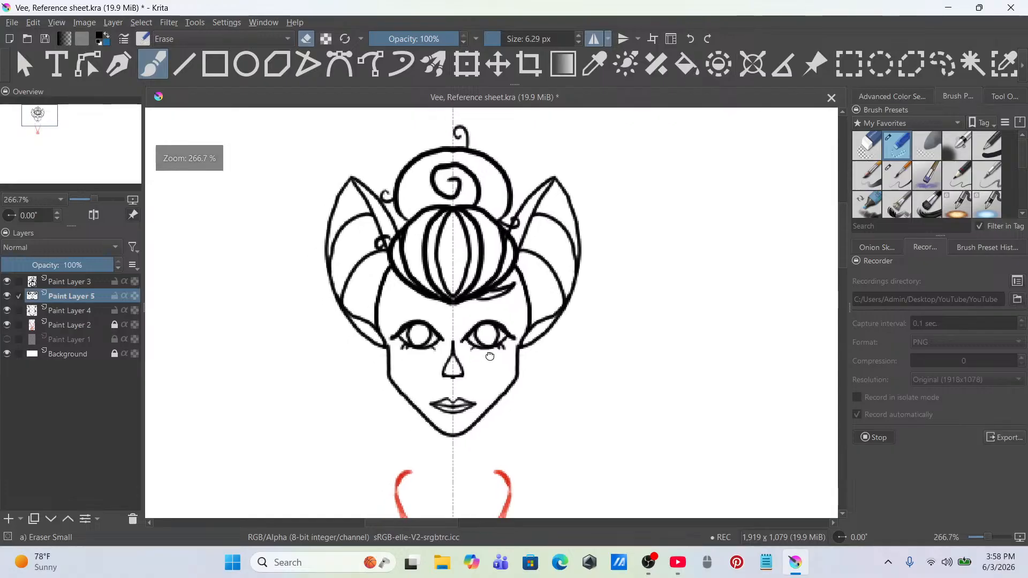
pyautogui.scroll(-3, 899, 183)
pyautogui.click(987, 145)
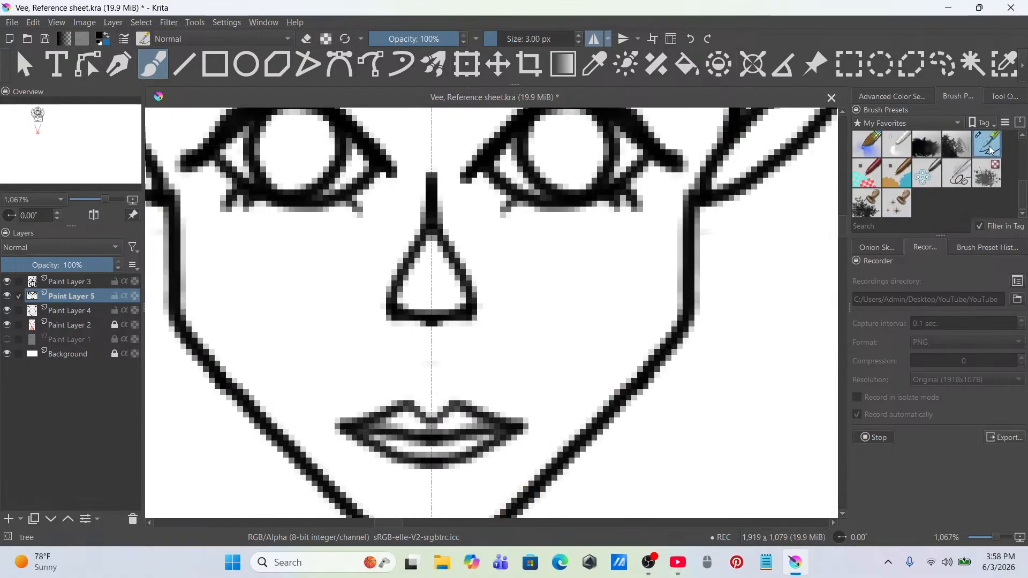
pyautogui.moveTo(434, 320)
pyautogui.mouseDown()
pyautogui.moveTo(438, 340)
pyautogui.moveTo(476, 324)
pyautogui.moveTo(477, 340)
pyautogui.mouseUp()
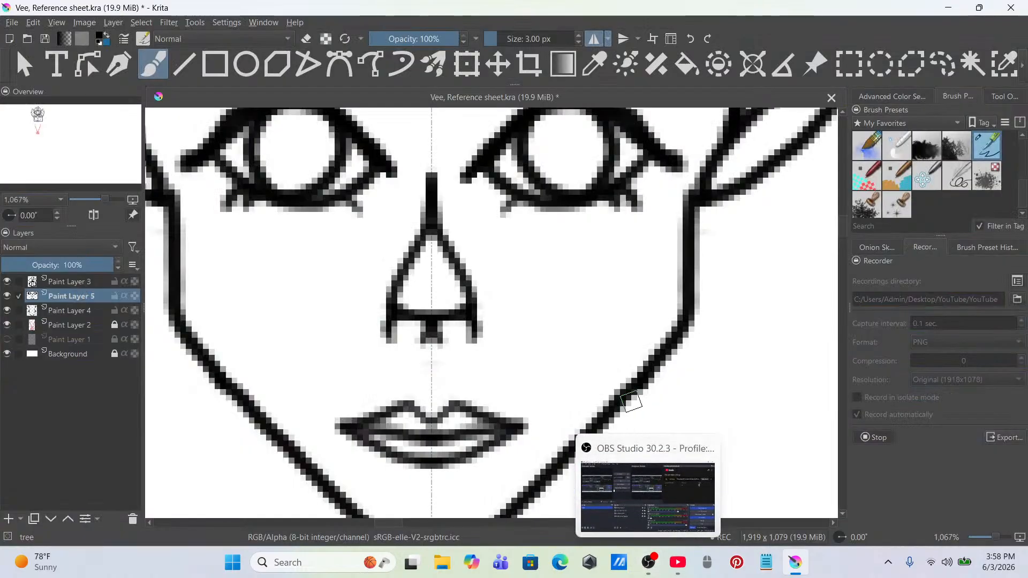
# Step: Undo the strokes under the nose and the flattened base to restore the diamond shape
pyautogui.scroll(-4, 586, 305)
pyautogui.scroll(-3, 586, 305)
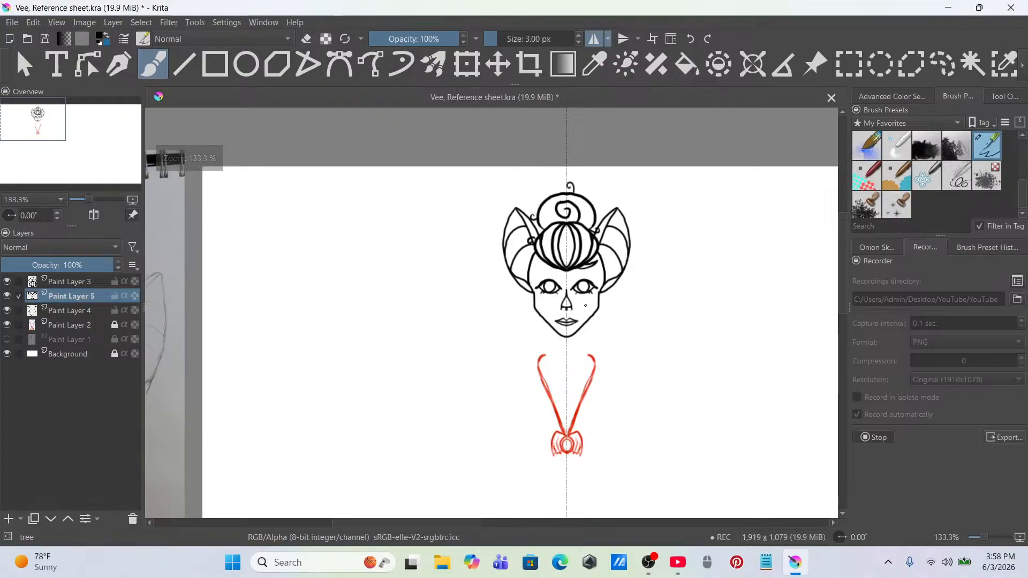
pyautogui.scroll(6, 584, 306)
pyautogui.click(689, 40)
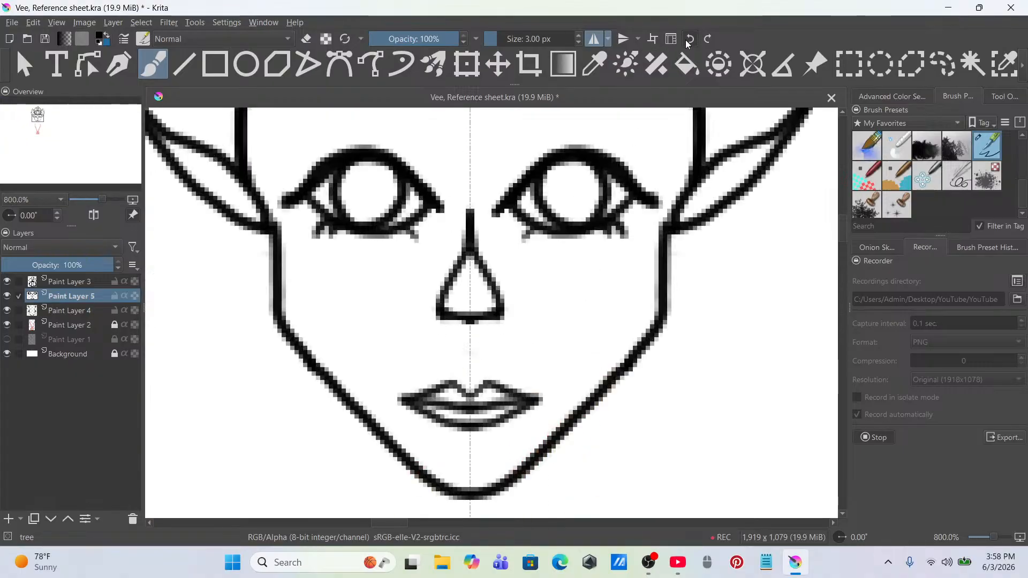
pyautogui.click(689, 41)
# Step: Show the coloured body sketch on Paint Layer 1 beneath the face line art
pyautogui.scroll(-4, 587, 253)
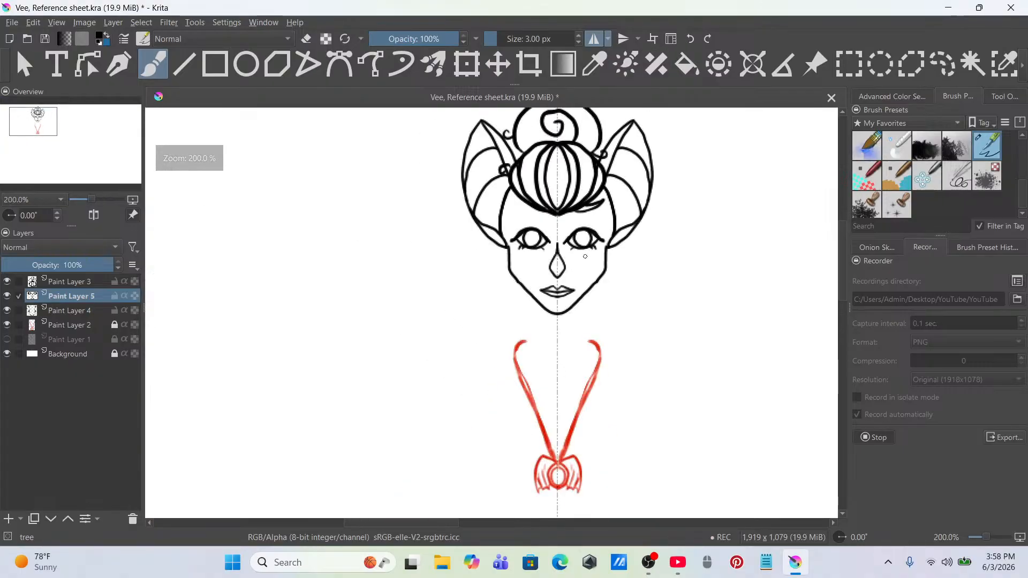
pyautogui.scroll(-3, 586, 254)
pyautogui.moveTo(653, 291); pyautogui.dragTo(640, 315)
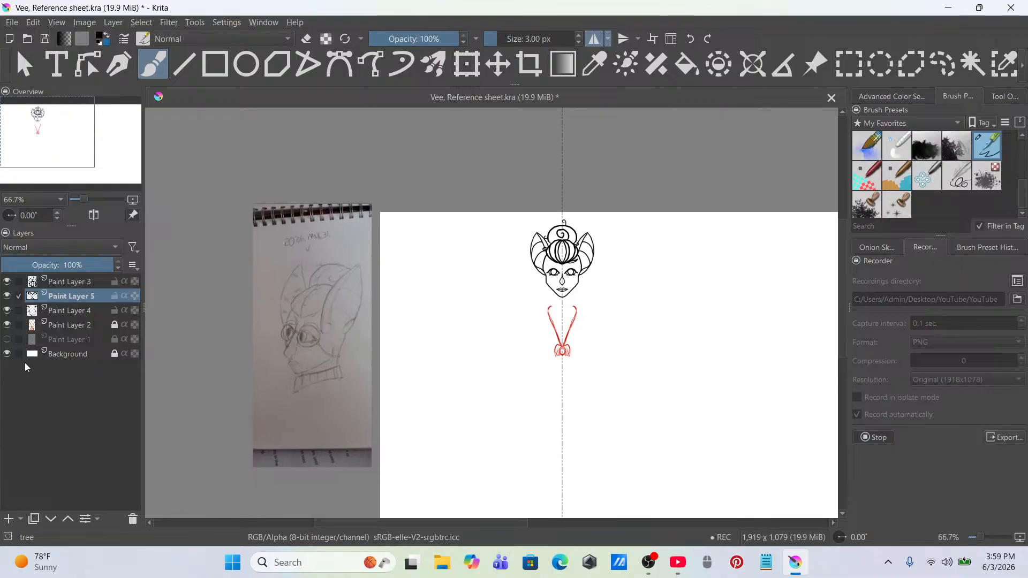
pyautogui.click(8, 339)
pyautogui.scroll(4, 568, 376)
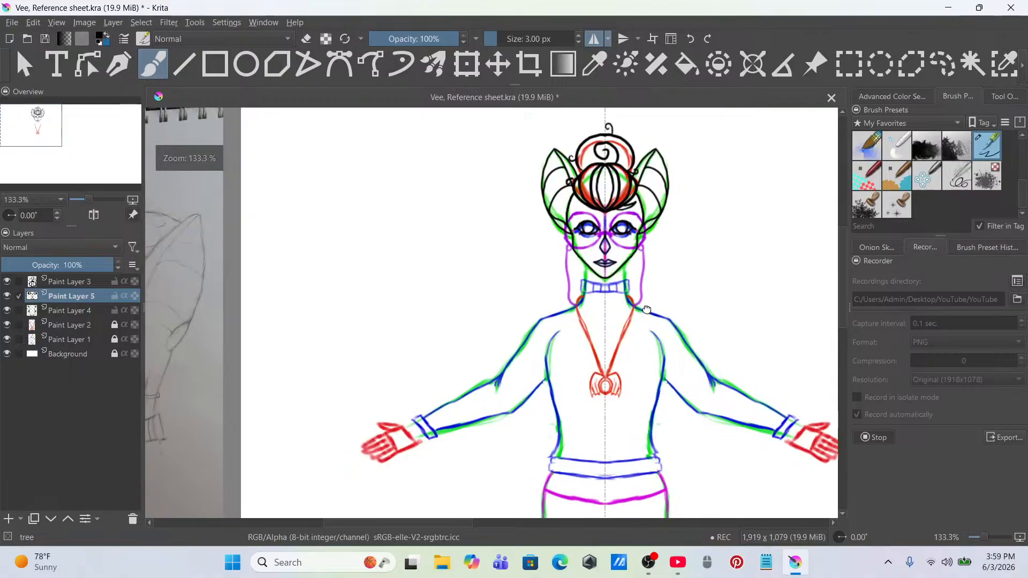
pyautogui.scroll(2, 568, 376)
pyautogui.moveTo(484, 310); pyautogui.dragTo(512, 400)
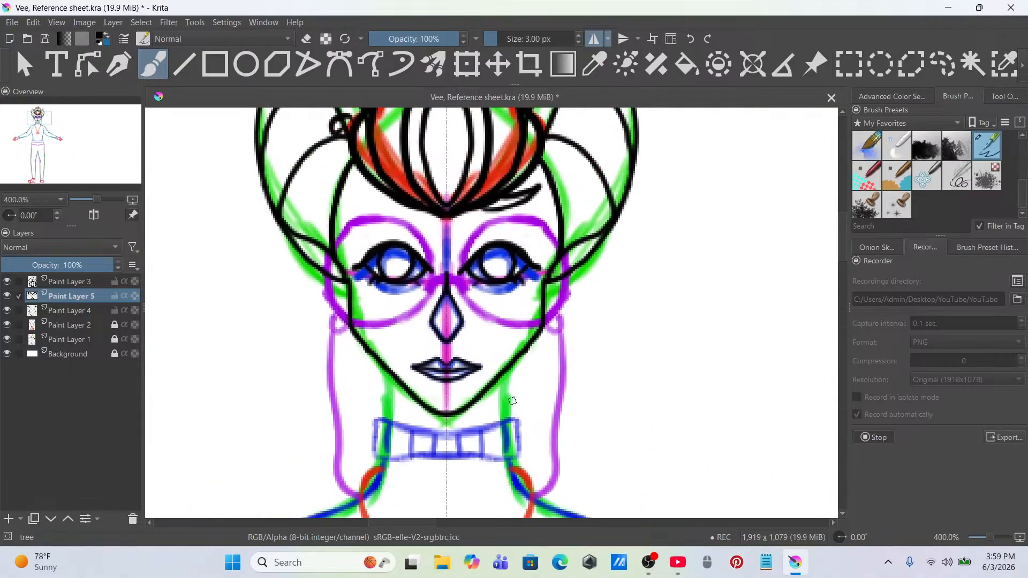
# Step: Add a new paint layer above Paint Layer 5 and draw a mirrored pair of 3 px circles for the glasses lenses
pyautogui.click(8, 519)
pyautogui.click(246, 64)
pyautogui.scroll(1, 499, 231)
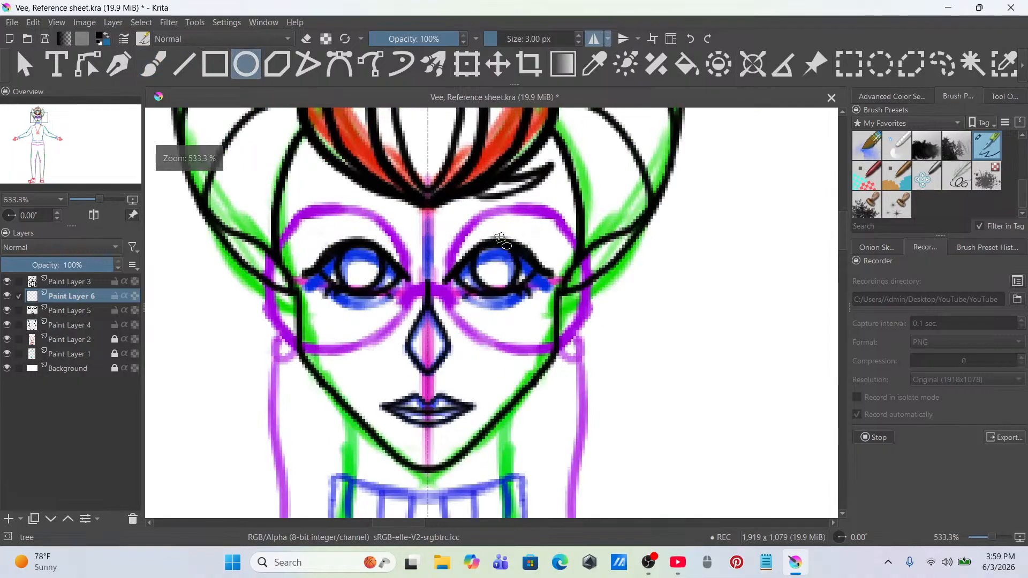
pyautogui.moveTo(476, 219); pyautogui.dragTo(619, 355)
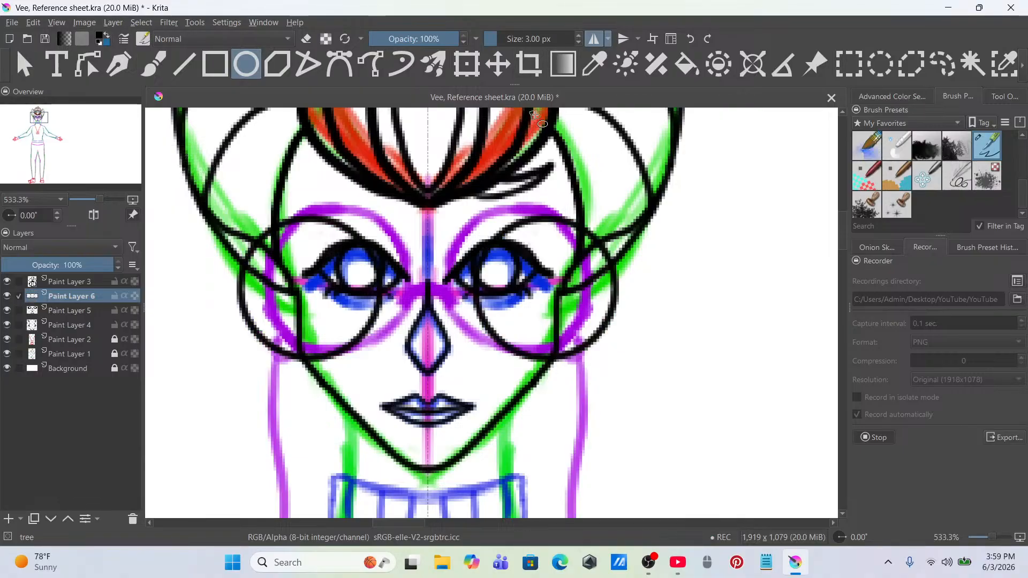
# Step: Turn off horizontal mirroring and erase the left lens circle with Eraser Small at 148.68 px, keeping the right one
pyautogui.click(594, 39)
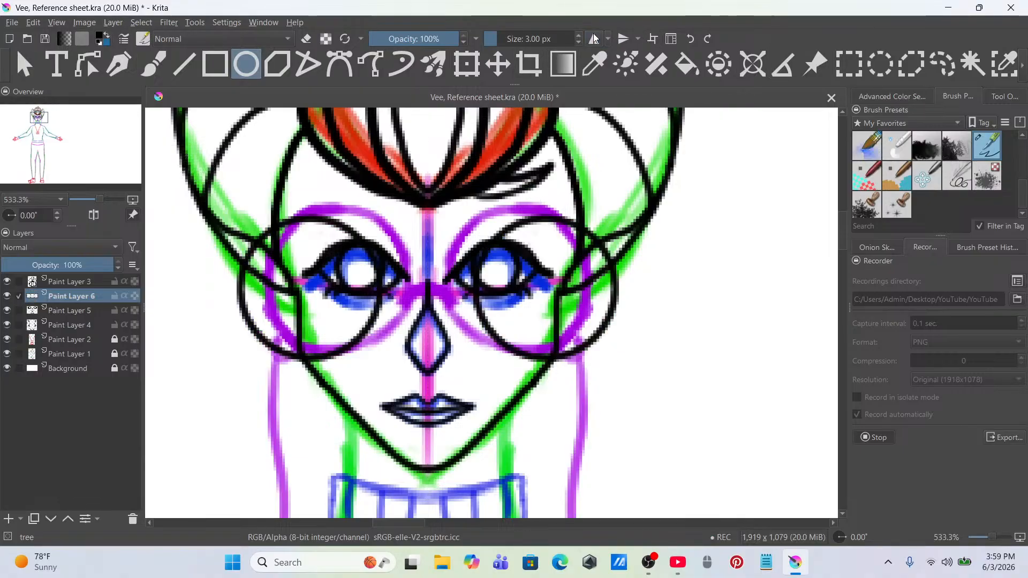
pyautogui.scroll(3, 941, 164)
pyautogui.scroll(1, 940, 163)
pyautogui.click(908, 141)
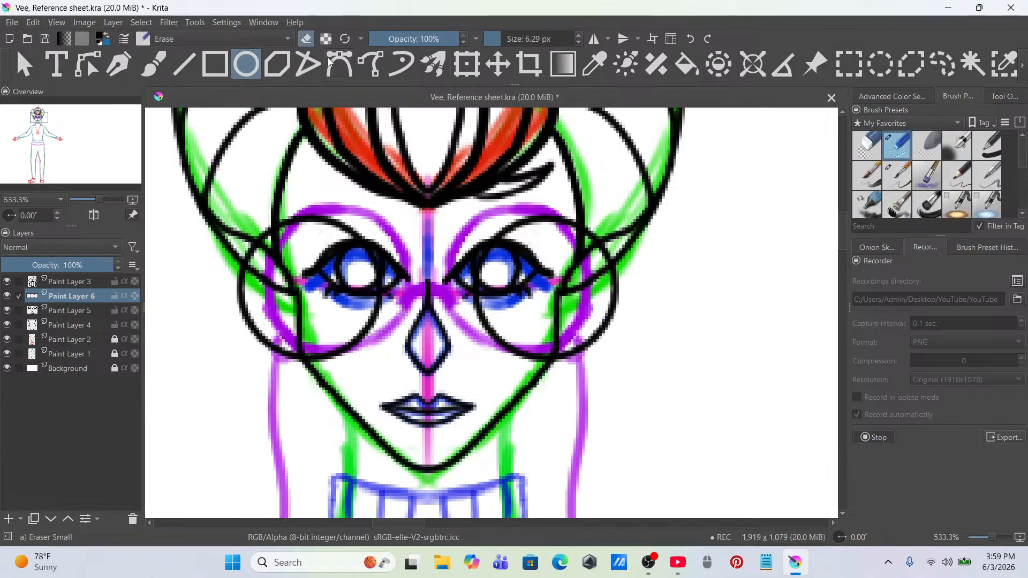
pyautogui.click(532, 41)
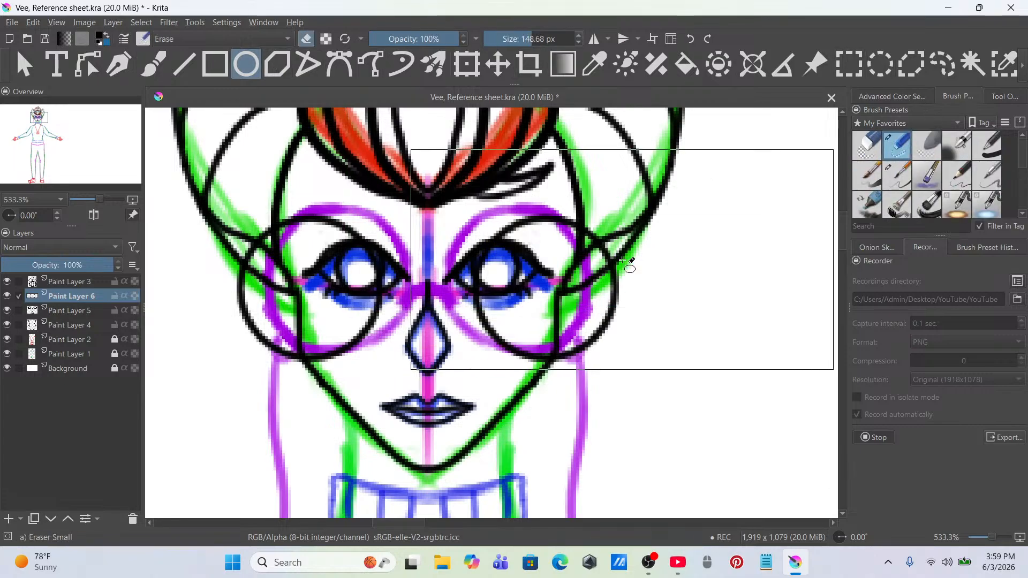
pyautogui.press('b')
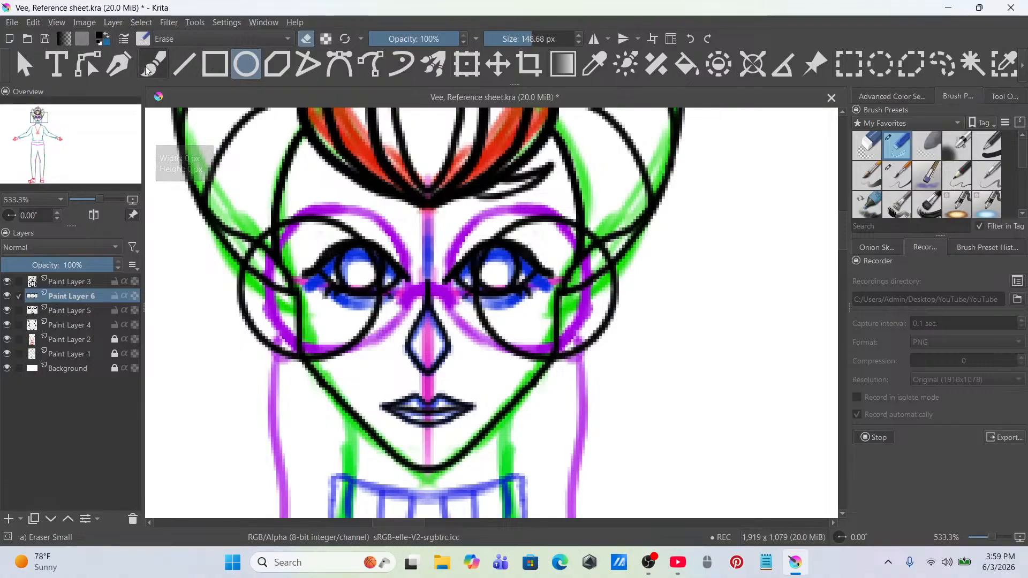
pyautogui.click(671, 293)
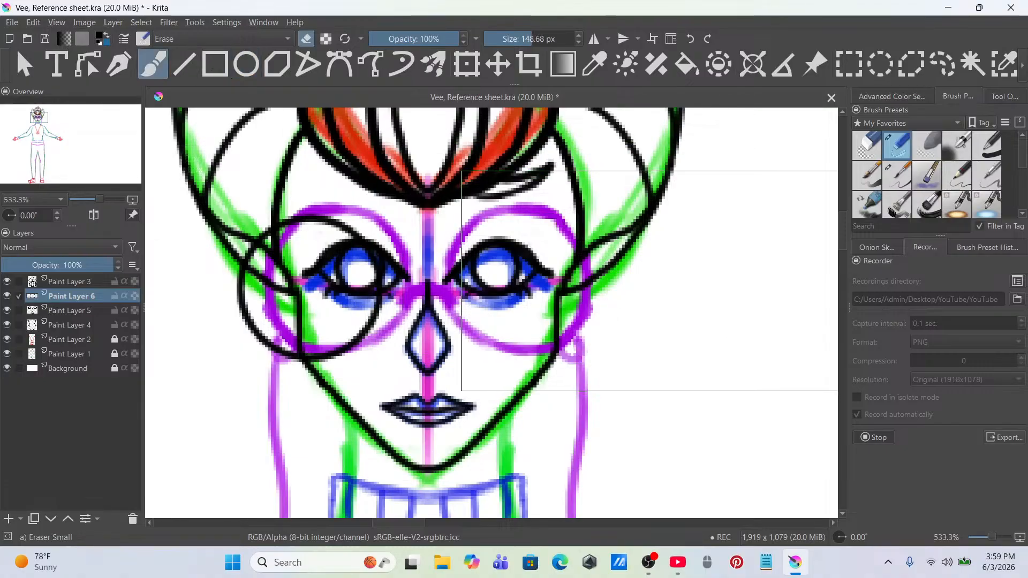
pyautogui.hotkey('ctrl', 'z')
pyautogui.hotkey('ctrl', 'z')
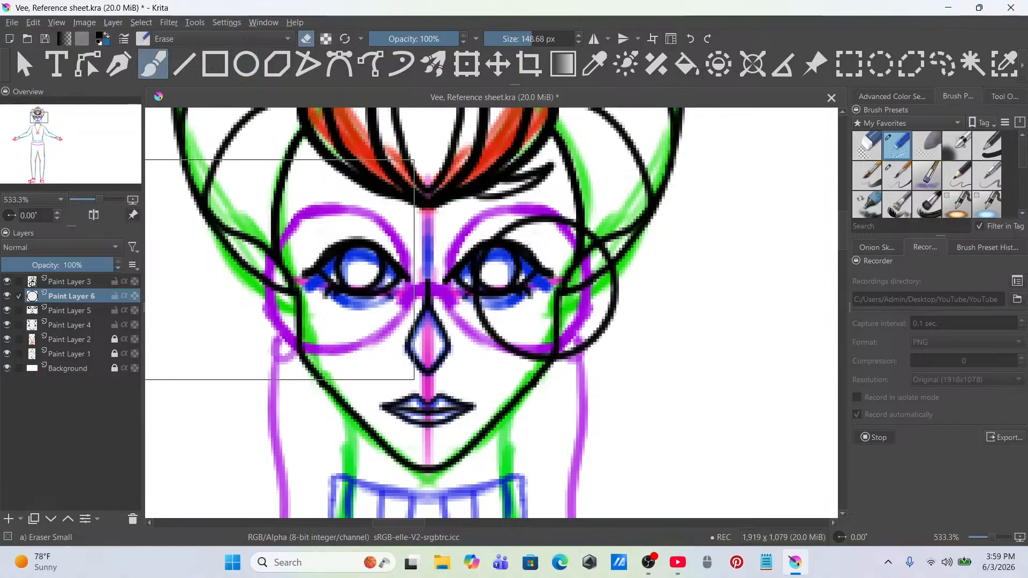
# Step: Transform the remaining lens circle, moving it onto the purple glasses sketch, enlarging it slightly and narrowing it from its outer side
pyautogui.click(462, 65)
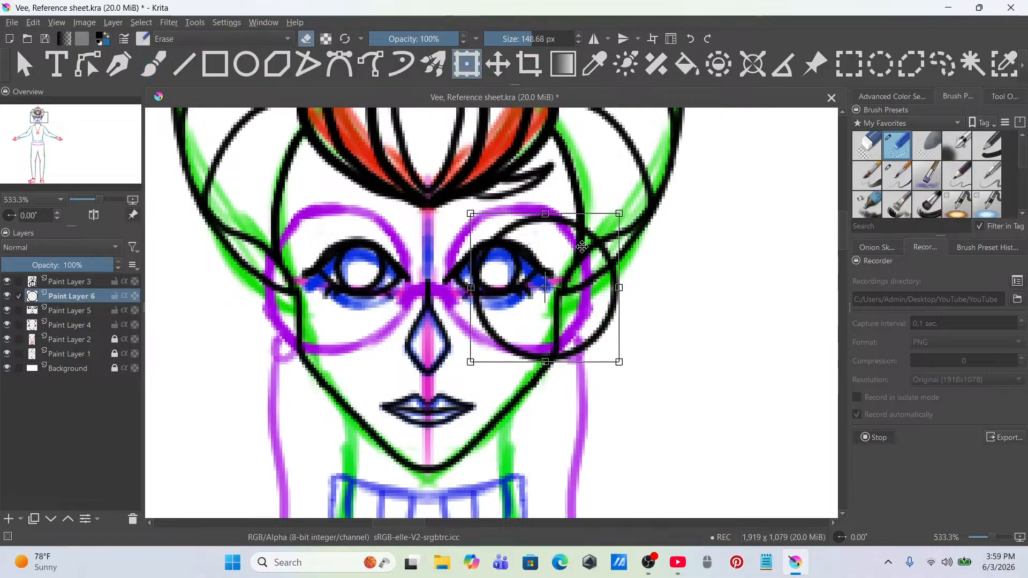
pyautogui.moveTo(581, 260); pyautogui.dragTo(551, 259)
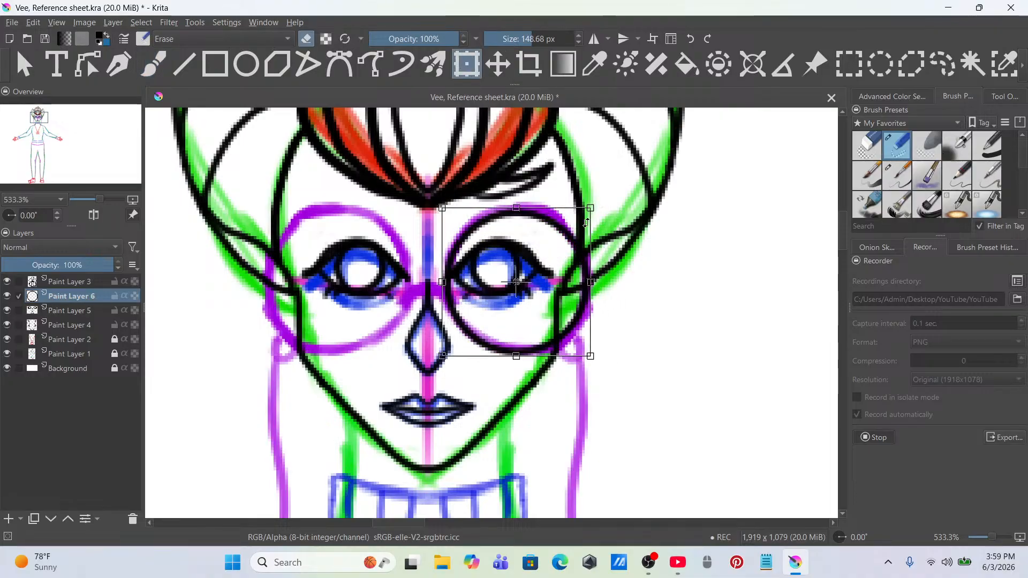
pyautogui.moveTo(591, 208); pyautogui.dragTo(574, 226)
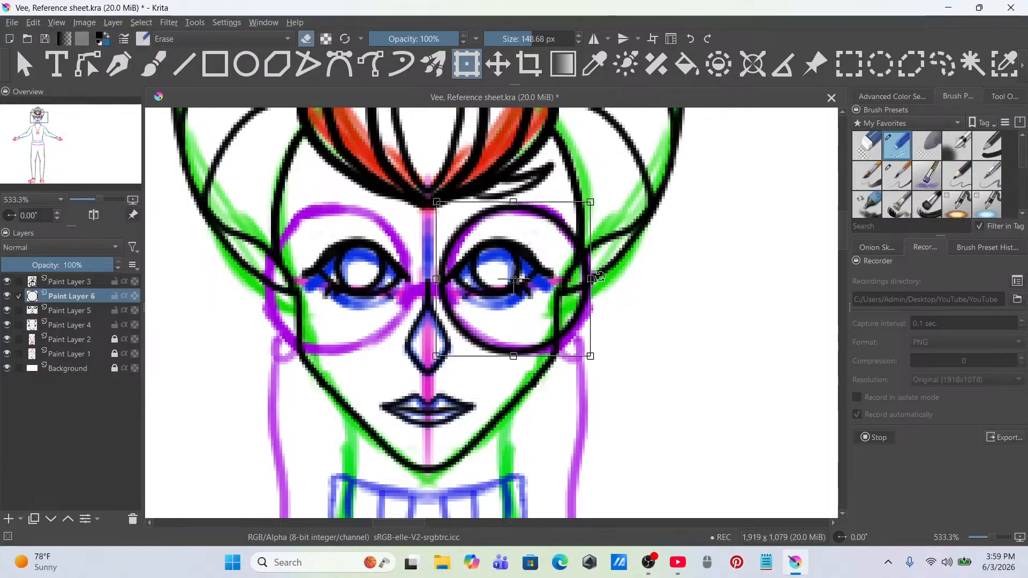
pyautogui.moveTo(592, 279)
pyautogui.mouseDown()
pyautogui.moveTo(540, 262)
pyautogui.moveTo(572, 276)
pyautogui.mouseUp()
pyautogui.press('Return')
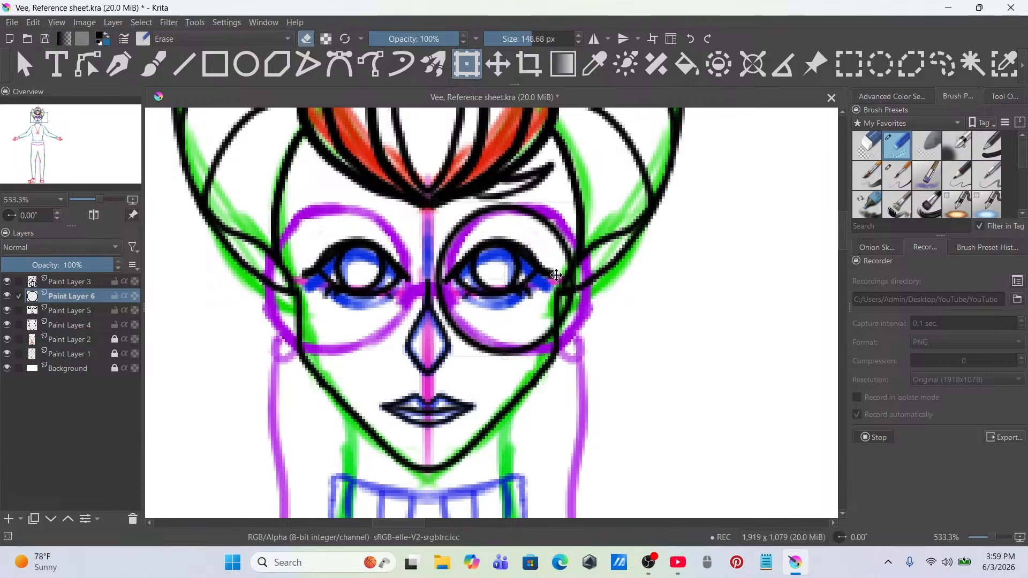
# Step: Nudge the lens circle slightly outward so it lines up with the purple glasses sketch around the eye
pyautogui.click(557, 275)
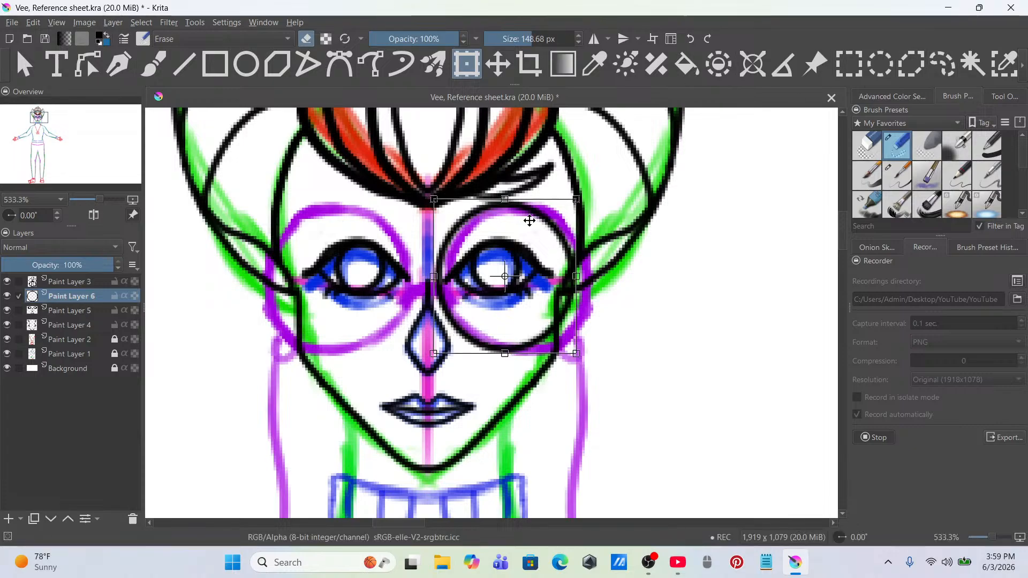
pyautogui.scroll(2, 476, 273)
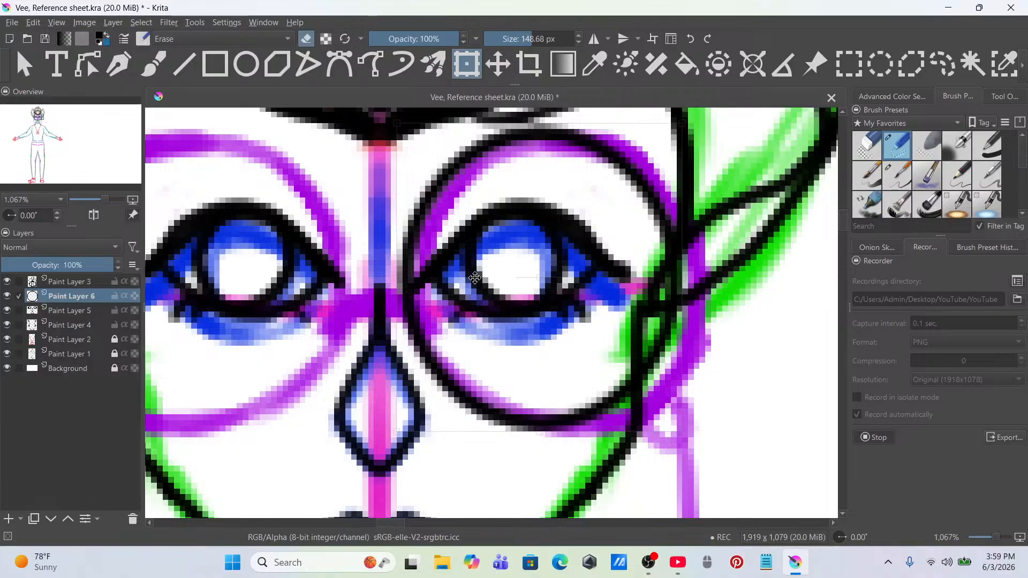
pyautogui.moveTo(475, 278); pyautogui.dragTo(479, 278)
pyautogui.scroll(-2, 479, 278)
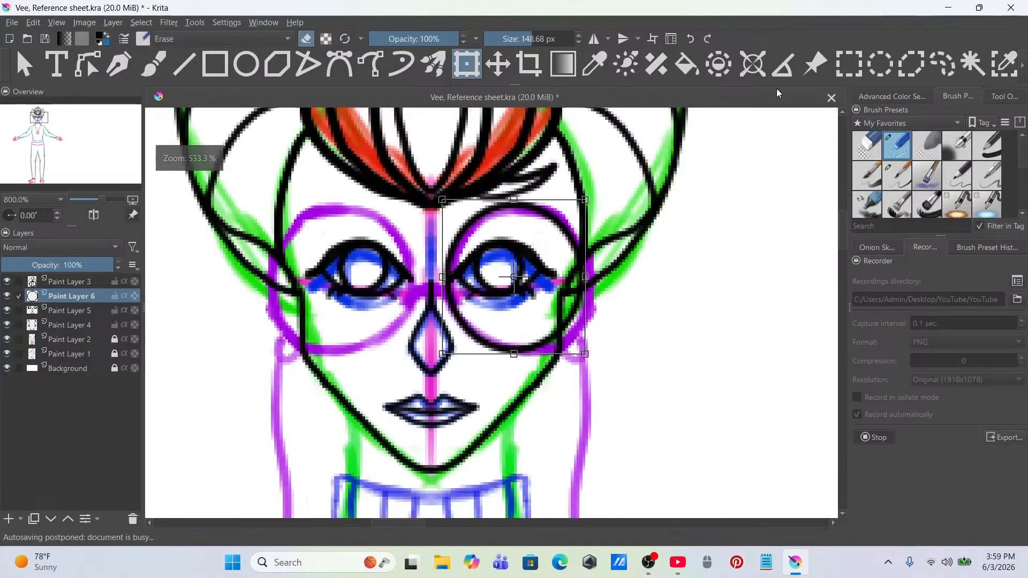
# Step: Select the lens circle with a rectangular selection and copy it to a new layer
pyautogui.click(856, 68)
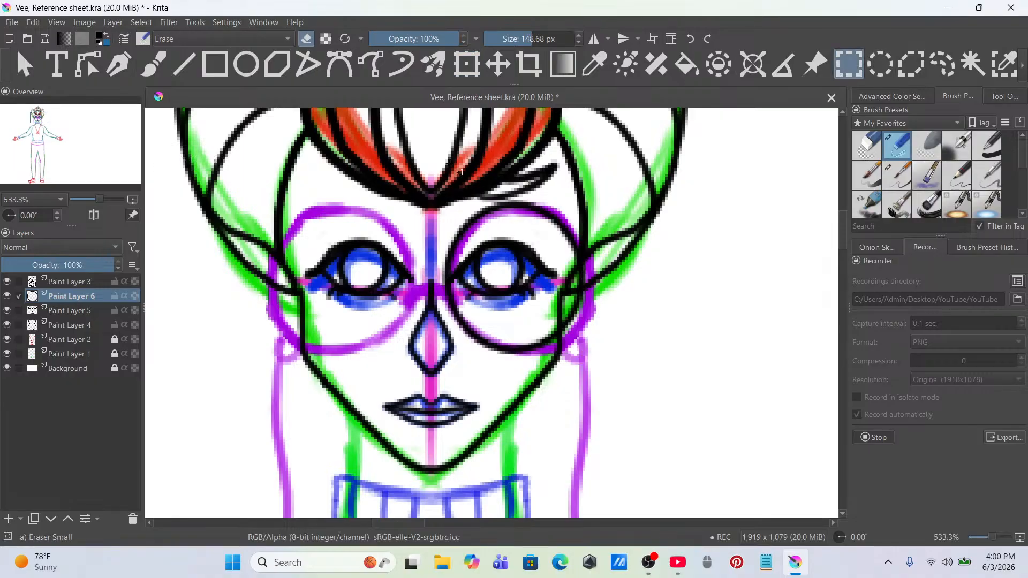
pyautogui.moveTo(419, 157); pyautogui.dragTo(610, 359)
pyautogui.rightClick(547, 233)
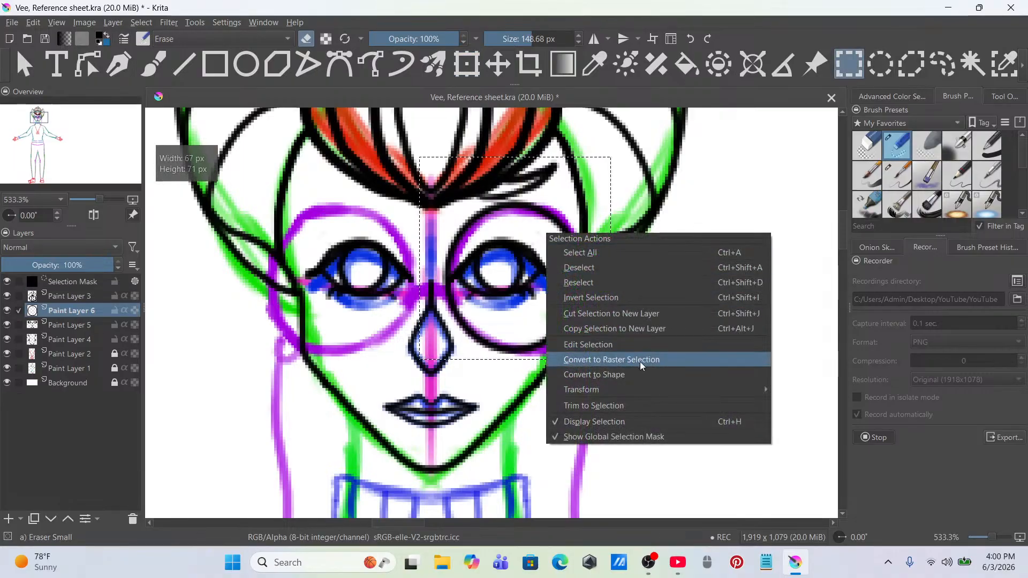
pyautogui.click(623, 314)
# Step: Transform the copied lens circle, moving it horizontally onto the purple sketch of the opposite lens
pyautogui.click(461, 64)
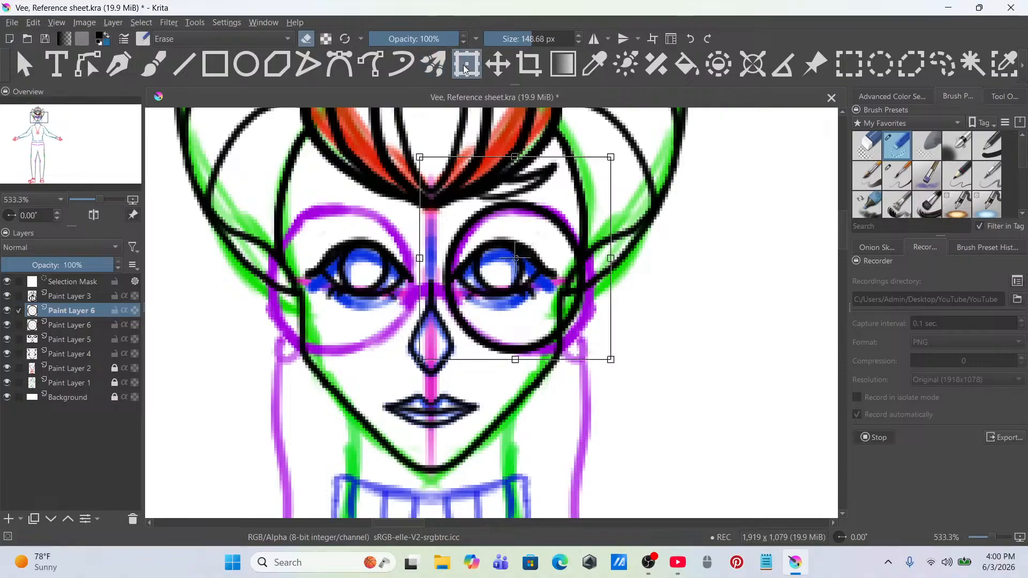
pyautogui.rightClick(535, 210)
pyautogui.click(599, 316)
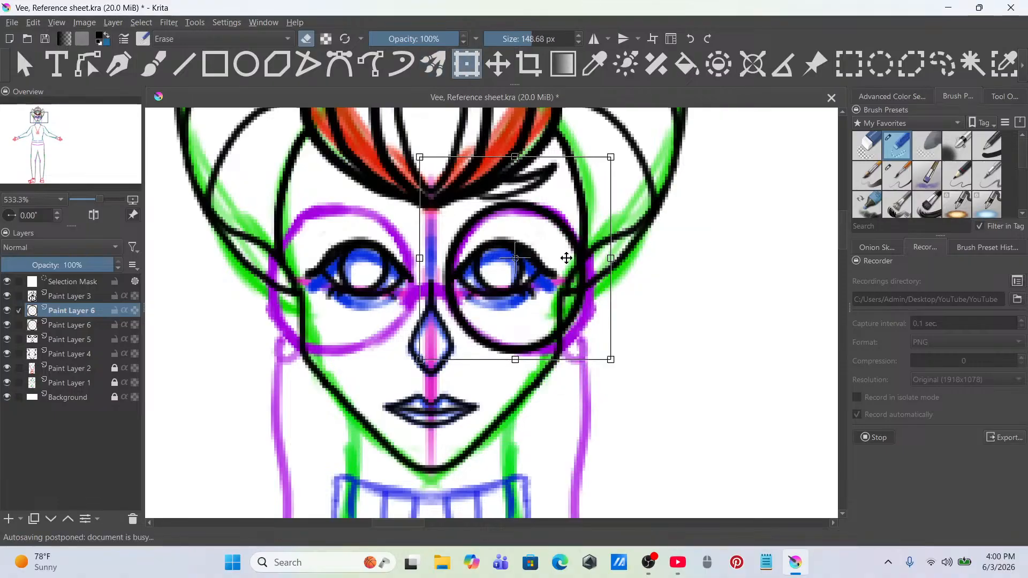
pyautogui.moveTo(566, 258); pyautogui.dragTo(394, 260)
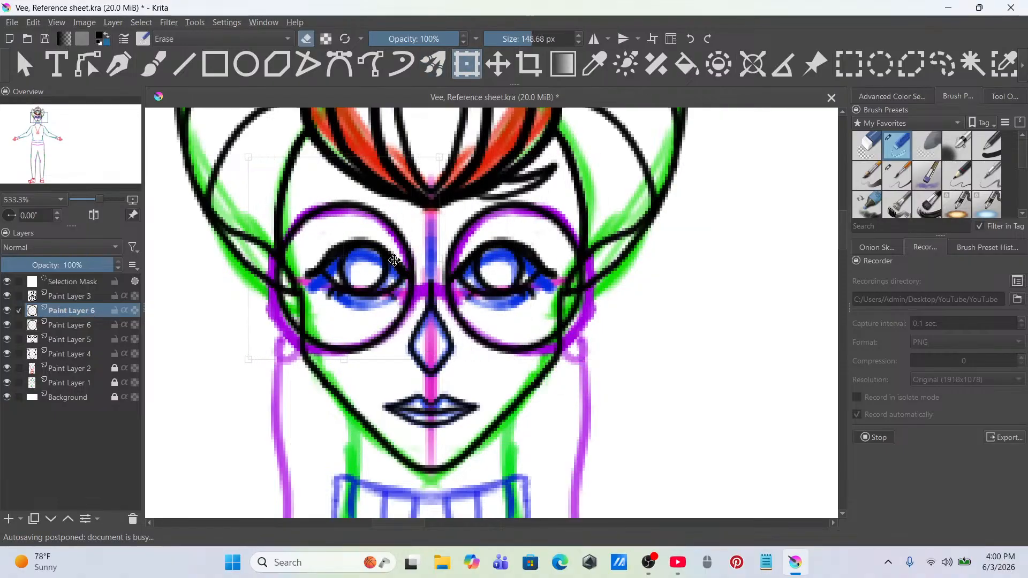
# Step: Deselect the copied lens and merge its layer with the original lens layer below
pyautogui.click(942, 63)
pyautogui.rightClick(365, 262)
pyautogui.click(469, 306)
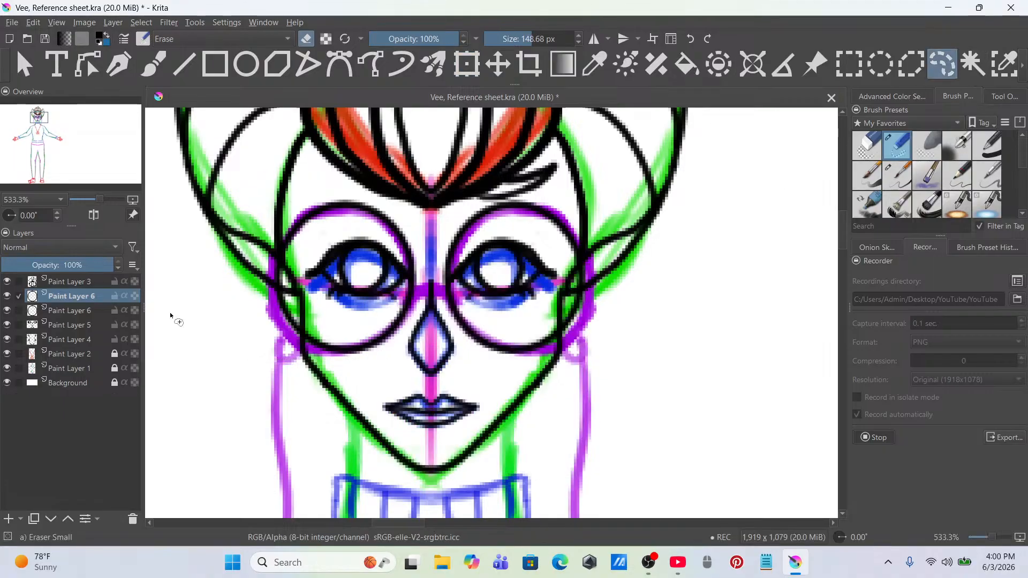
pyautogui.hotkey('ctrl', 'e')
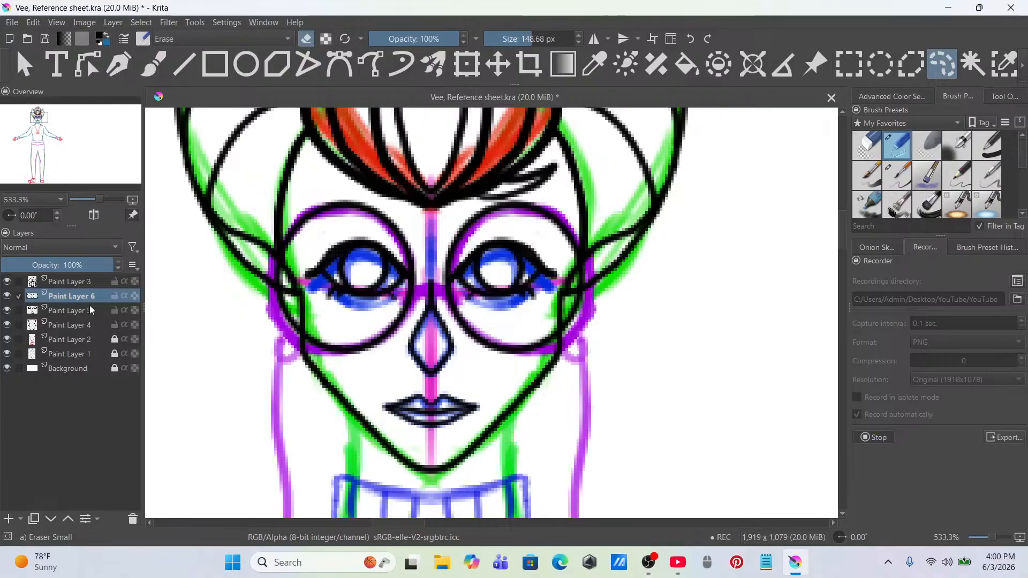
# Step: Switch to the freehand brush with the 3 px tree preset for inking the glasses bridge
pyautogui.click(153, 64)
pyautogui.scroll(2, 434, 278)
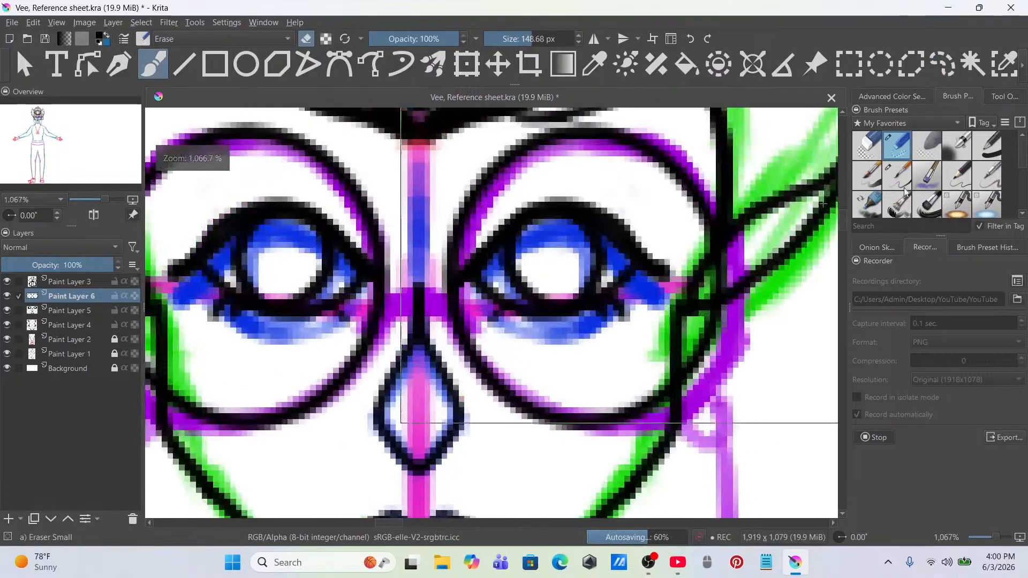
pyautogui.scroll(-3, 988, 183)
pyautogui.click(988, 184)
pyautogui.scroll(1, 423, 289)
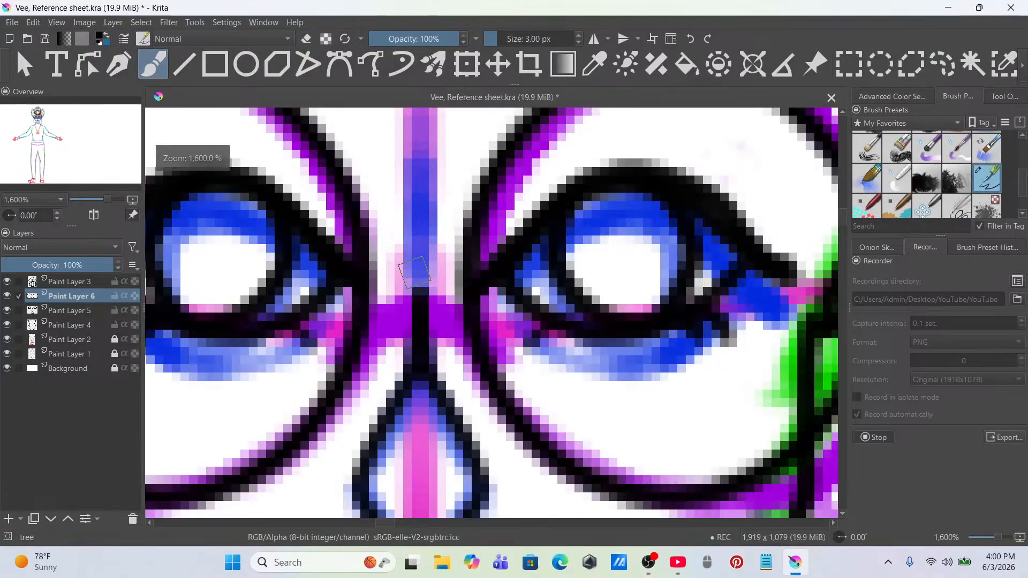
# Step: Try to ink the glasses bridge between the two lenses over the purple sketch
pyautogui.moveTo(372, 309); pyautogui.dragTo(466, 324)
pyautogui.moveTo(482, 367)
pyautogui.mouseDown()
pyautogui.moveTo(449, 333)
pyautogui.moveTo(403, 330)
pyautogui.moveTo(366, 358)
pyautogui.mouseUp()
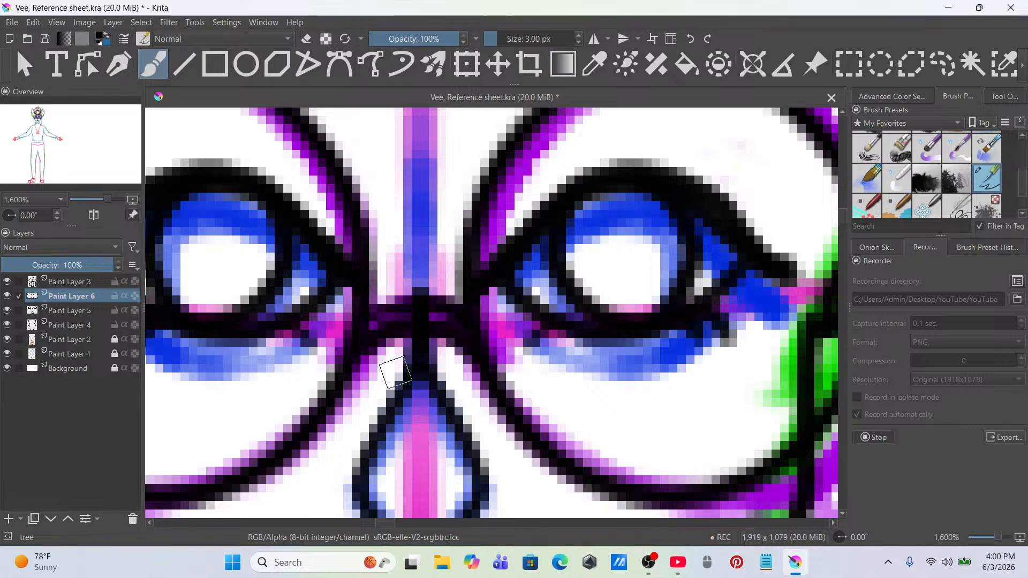
pyautogui.hotkey('ctrl', 'z')
pyautogui.moveTo(459, 333)
pyautogui.mouseDown()
pyautogui.moveTo(392, 331)
pyautogui.moveTo(369, 346)
pyautogui.mouseUp()
pyautogui.hotkey('ctrl', 'z')
pyautogui.hotkey('ctrl', 'z')
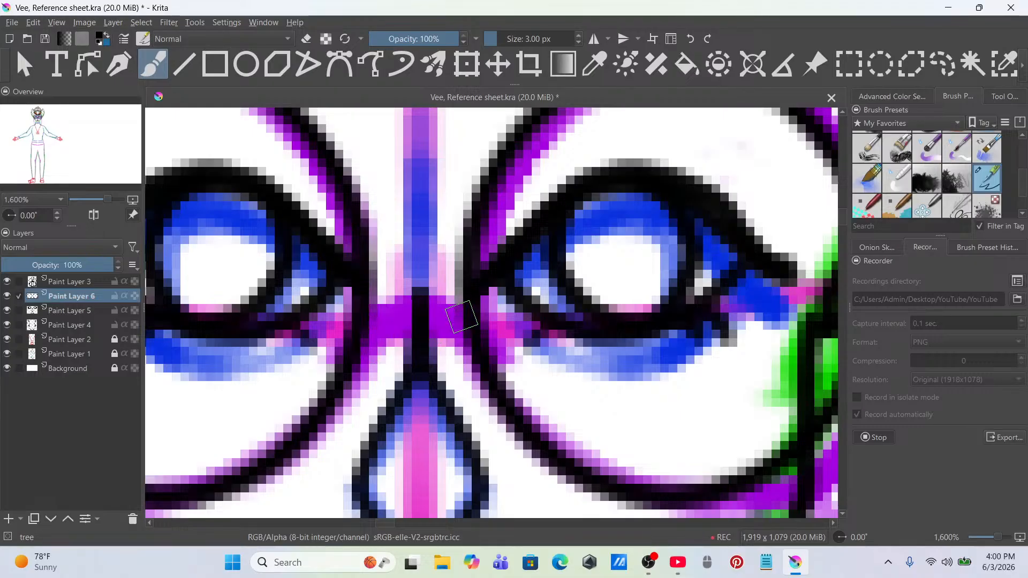
pyautogui.moveTo(476, 307)
pyautogui.mouseDown()
pyautogui.moveTo(449, 294)
pyautogui.moveTo(403, 286)
pyautogui.moveTo(368, 304)
pyautogui.moveTo(417, 343)
pyautogui.moveTo(408, 316)
pyautogui.moveTo(367, 316)
pyautogui.moveTo(422, 295)
pyautogui.moveTo(476, 313)
pyautogui.moveTo(470, 349)
pyautogui.moveTo(401, 340)
pyautogui.moveTo(368, 355)
pyautogui.moveTo(377, 378)
pyautogui.mouseUp()
pyautogui.hotkey('ctrl', 'z')
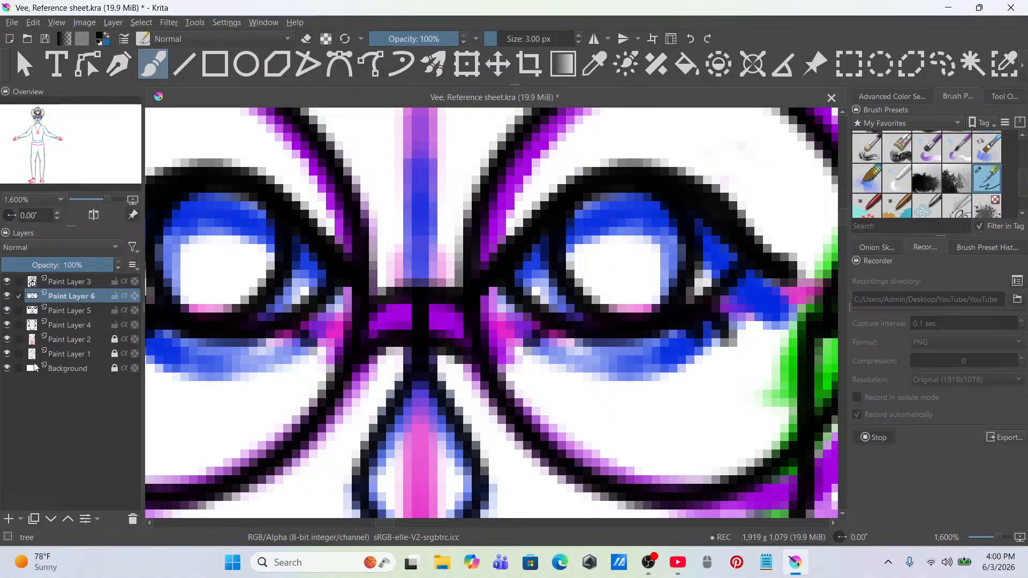
pyautogui.click(8, 357)
pyautogui.hotkey('ctrl', 'z')
pyautogui.hotkey('ctrl', 'z')
pyautogui.hotkey('ctrl', 'z')
# Step: Hide Paint Layer 1 and ink the upper and lower lines of the glasses bridge between the lenses
pyautogui.click(7, 354)
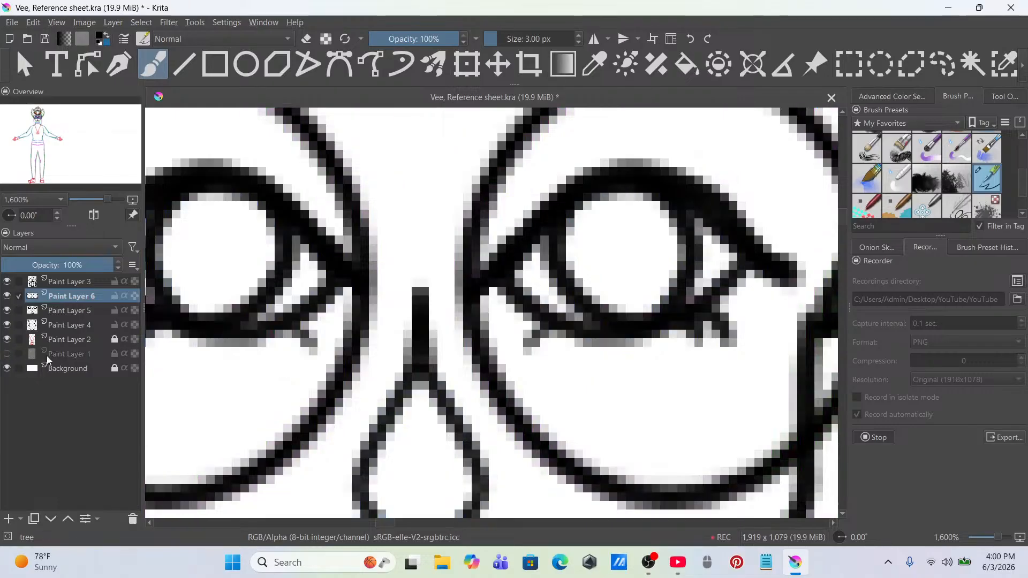
pyautogui.moveTo(364, 349)
pyautogui.mouseDown()
pyautogui.moveTo(416, 332)
pyautogui.moveTo(475, 358)
pyautogui.mouseUp()
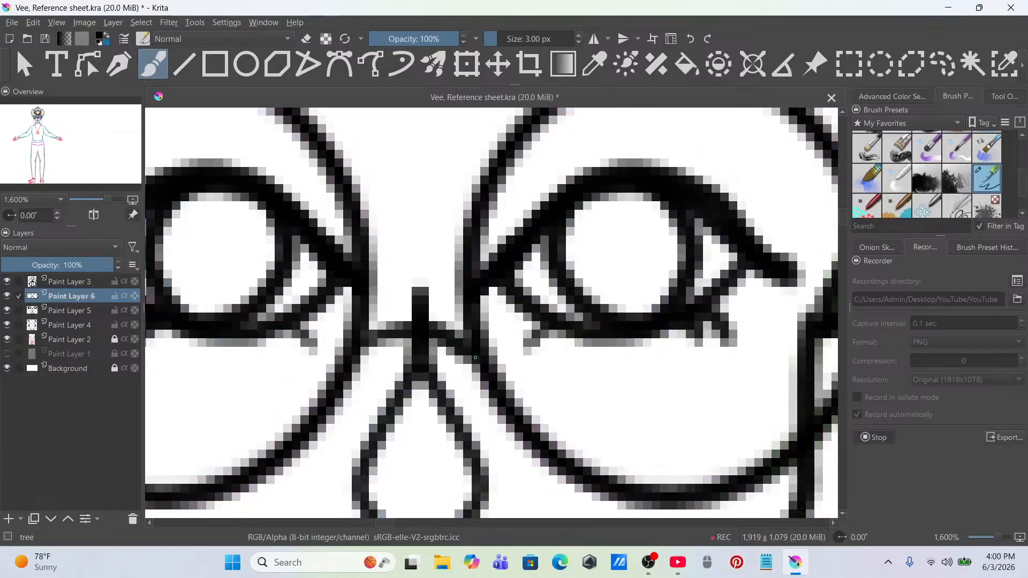
pyautogui.moveTo(469, 301)
pyautogui.mouseDown()
pyautogui.moveTo(430, 284)
pyautogui.moveTo(364, 298)
pyautogui.moveTo(441, 283)
pyautogui.moveTo(484, 305)
pyautogui.moveTo(498, 331)
pyautogui.mouseUp()
pyautogui.hotkey('ctrl', 'z')
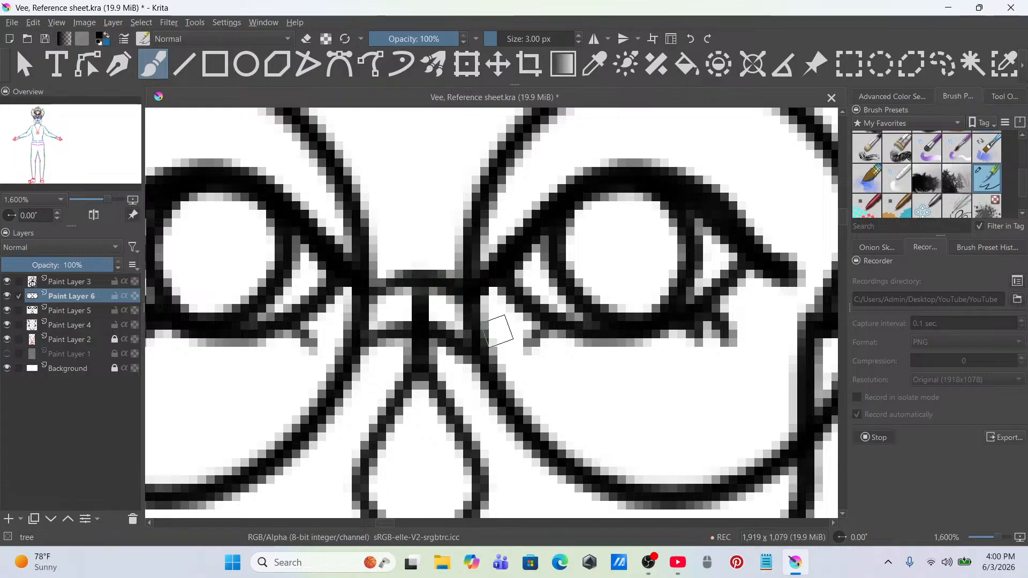
# Step: Erase the nose line between the two bridge lines on Paint Layer 5 with Eraser Small at 2.93 px
pyautogui.scroll(-6, 498, 330)
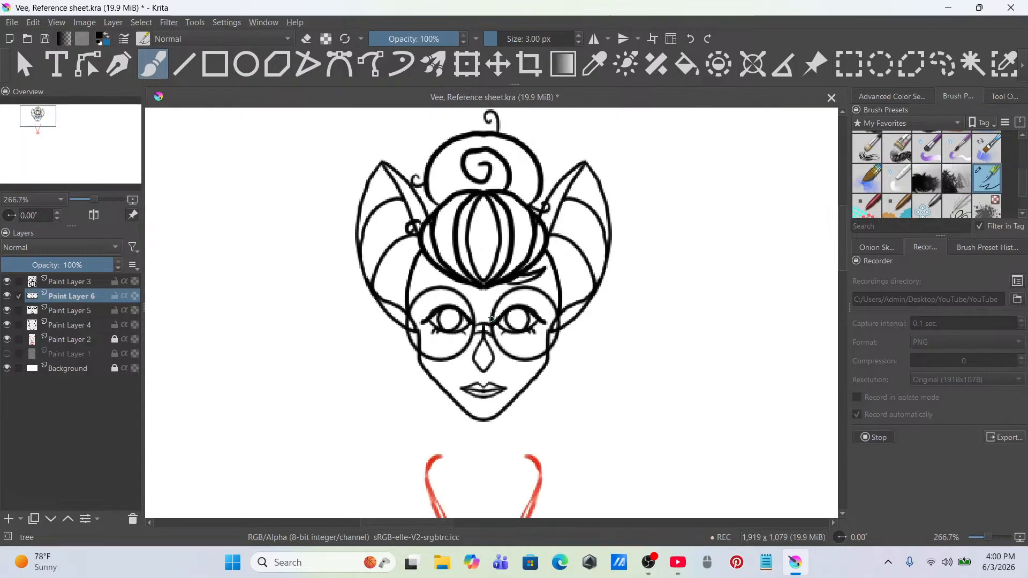
pyautogui.moveTo(491, 320); pyautogui.dragTo(421, 298)
pyautogui.scroll(6, 414, 304)
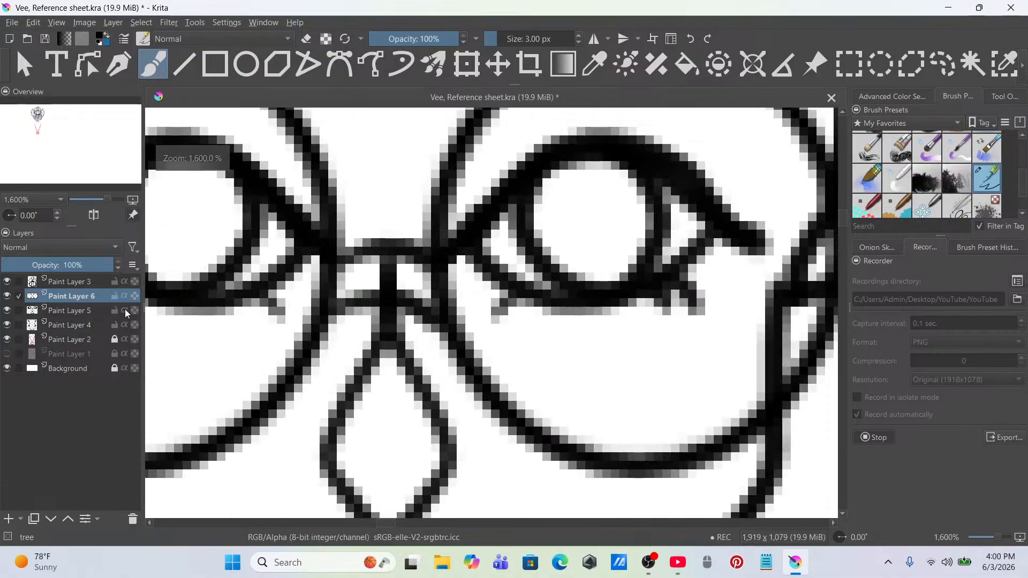
pyautogui.click(79, 314)
pyautogui.scroll(3, 926, 171)
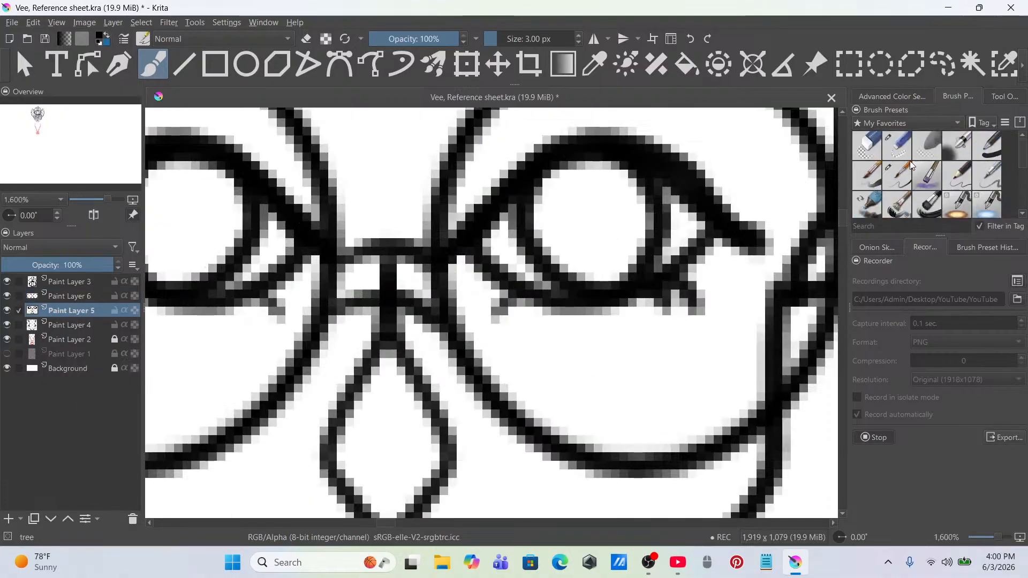
pyautogui.click(898, 150)
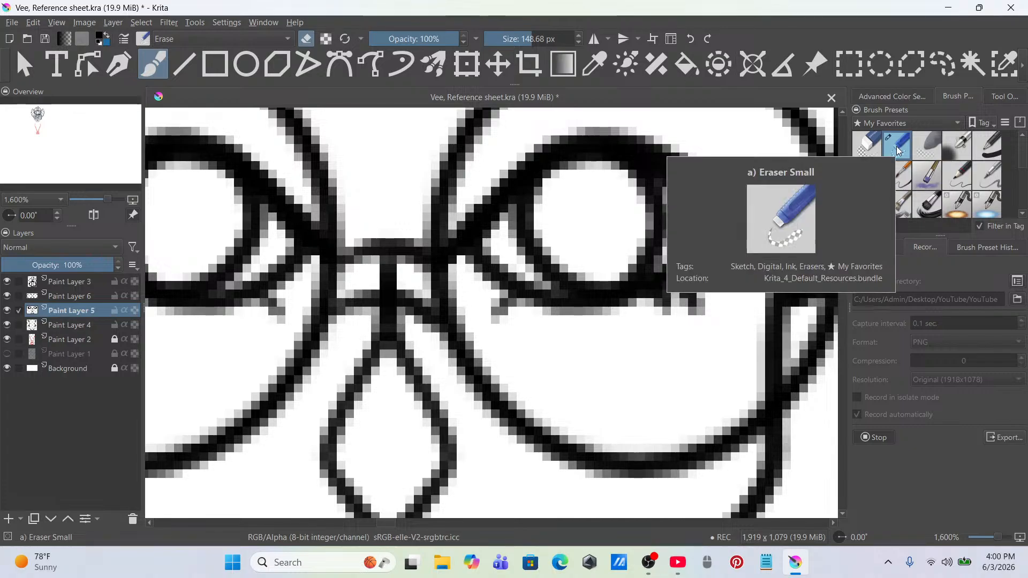
pyautogui.click(509, 39)
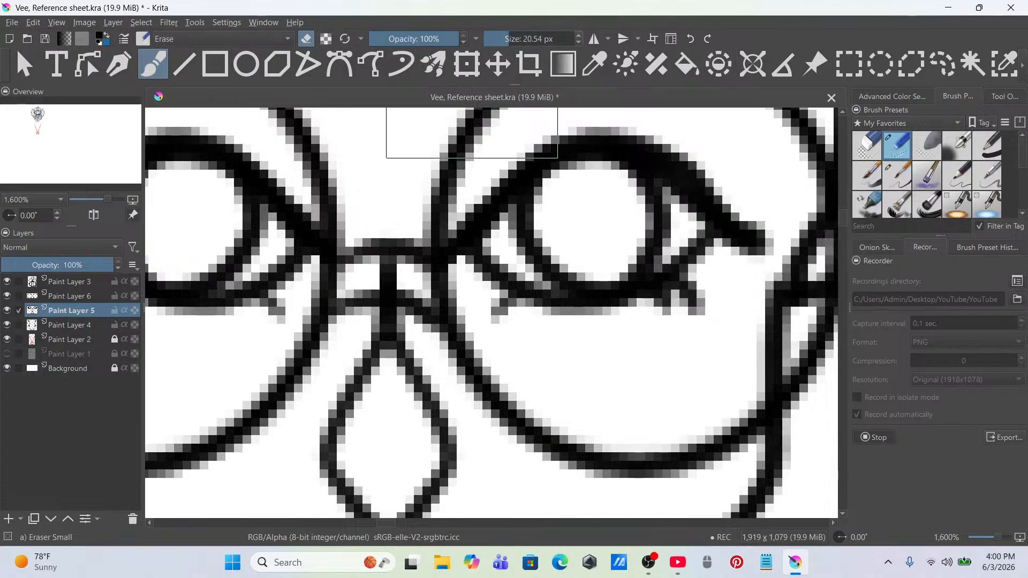
pyautogui.moveTo(383, 287); pyautogui.dragTo(391, 269)
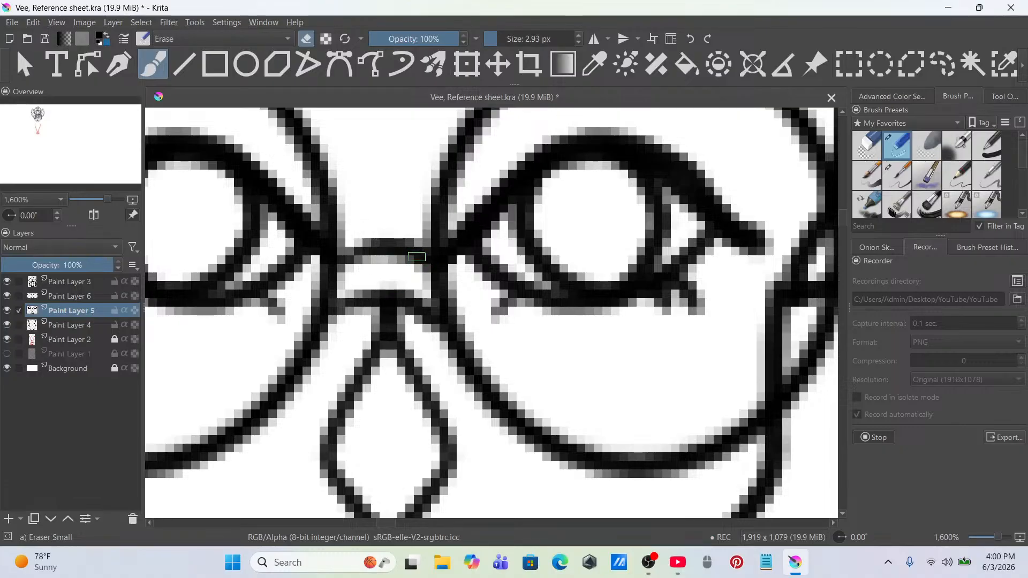
# Step: Merge the glasses on Paint Layer 6 down into Paint Layer 5
pyautogui.scroll(-7, 417, 257)
pyautogui.scroll(-2, 423, 249)
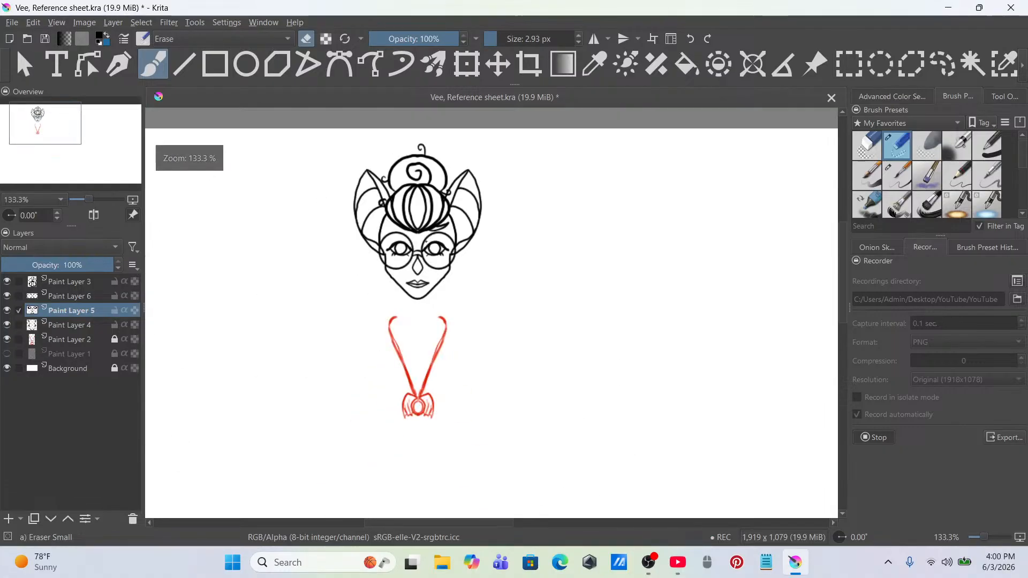
pyautogui.scroll(2, 426, 244)
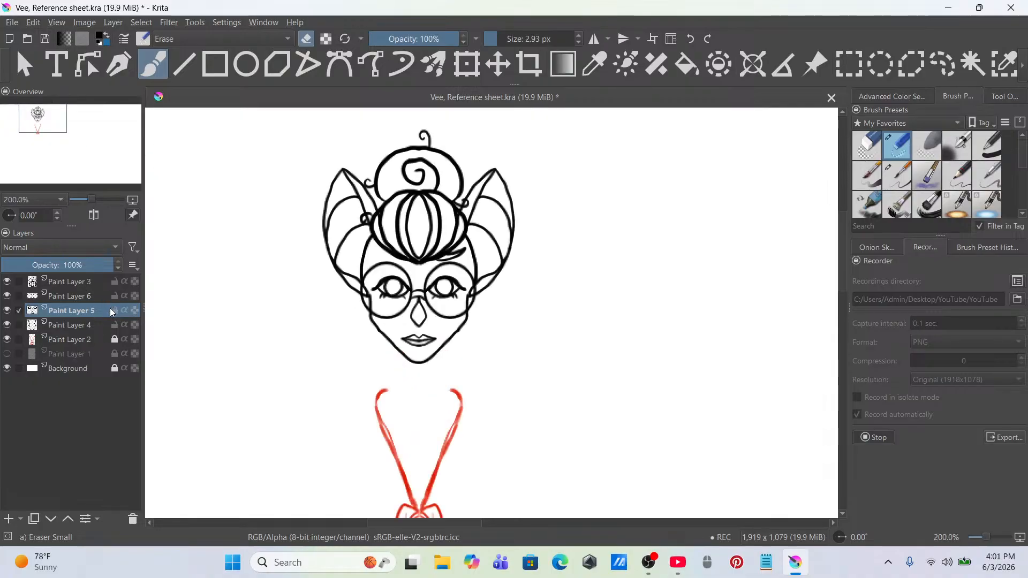
pyautogui.moveTo(108, 301)
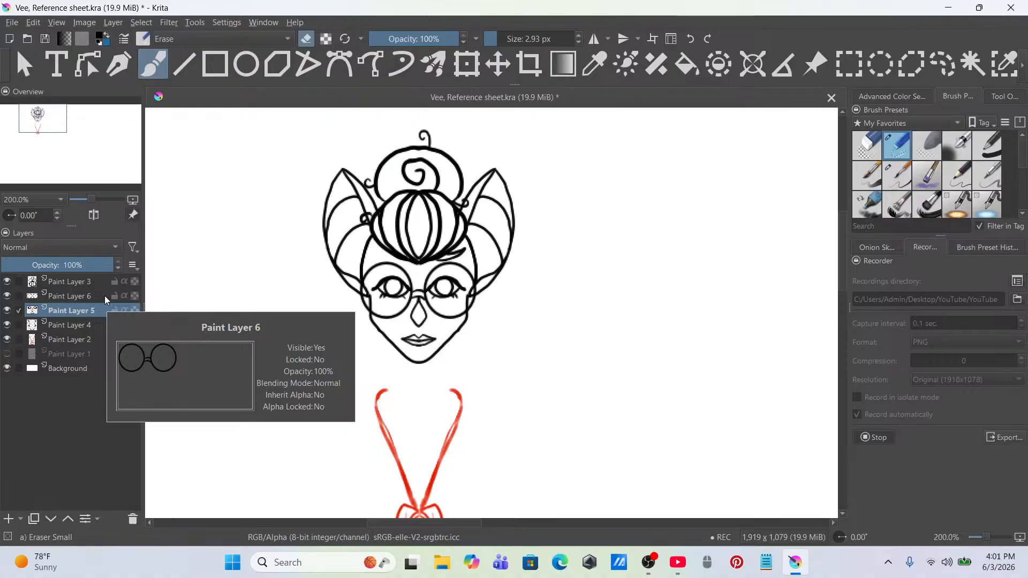
pyautogui.click(104, 296)
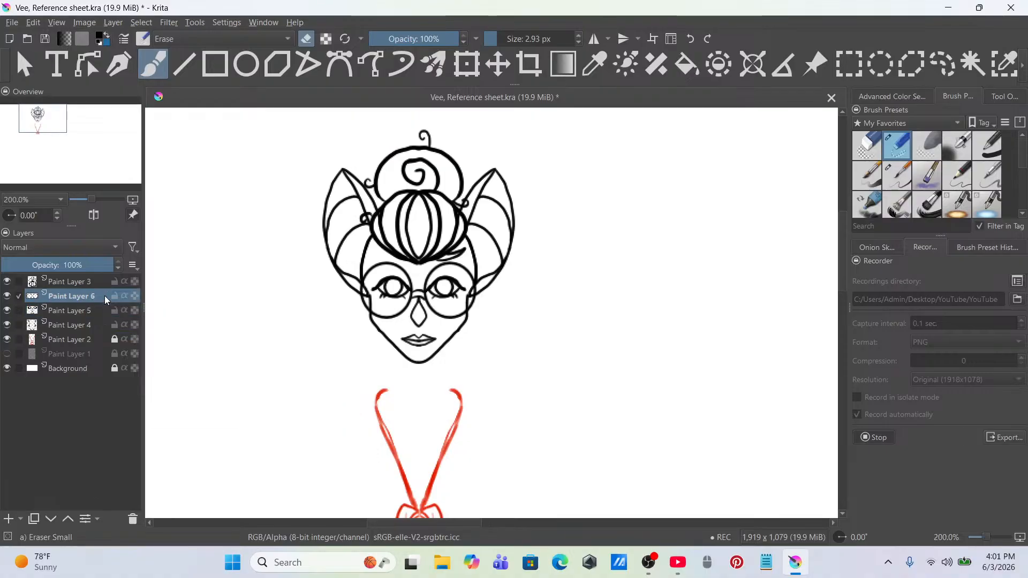
pyautogui.hotkey('shift', 'Delete')
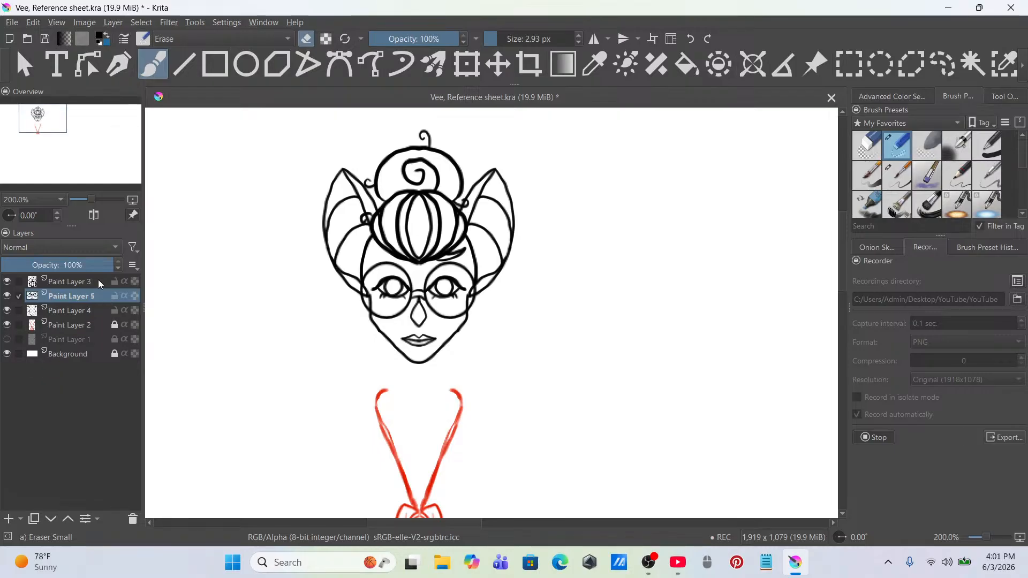
# Step: Add a new paint layer above Paint Layer 5 and show the coloured body sketch on Paint Layer 1
pyautogui.moveTo(99, 281)
pyautogui.click(8, 519)
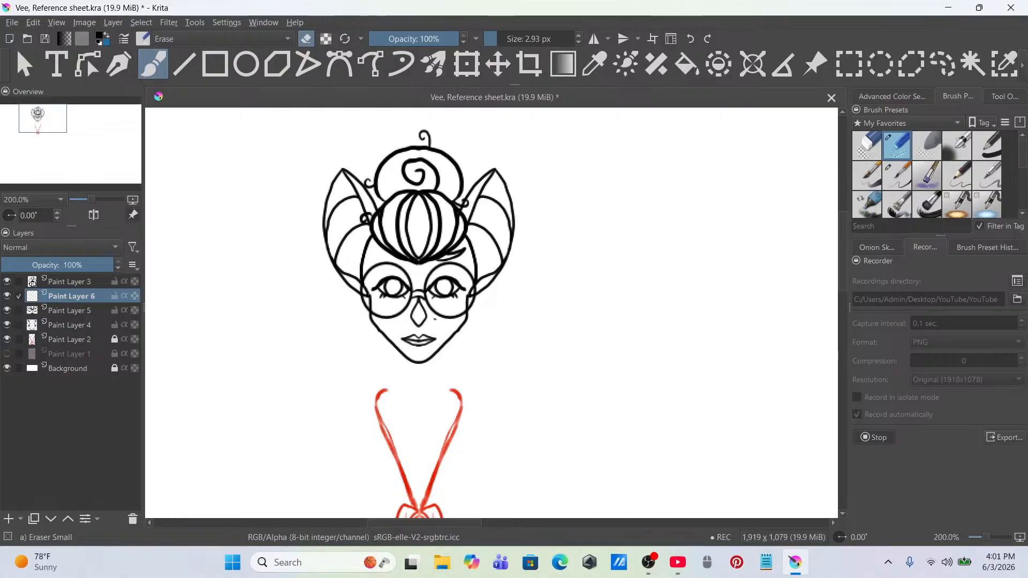
pyautogui.scroll(2, 429, 323)
pyautogui.moveTo(433, 320); pyautogui.dragTo(437, 378)
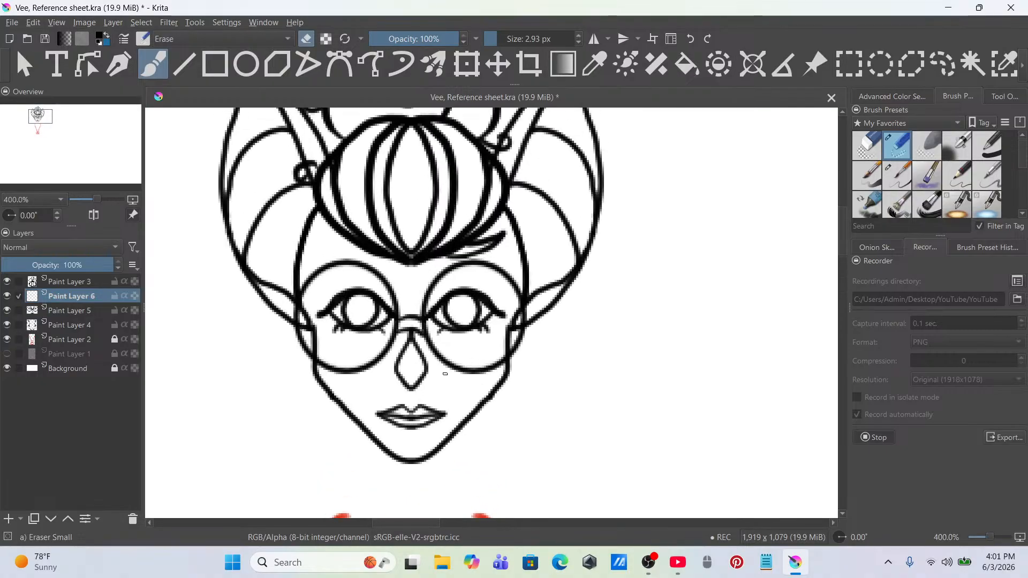
pyautogui.click(7, 354)
pyautogui.scroll(-1, 616, 241)
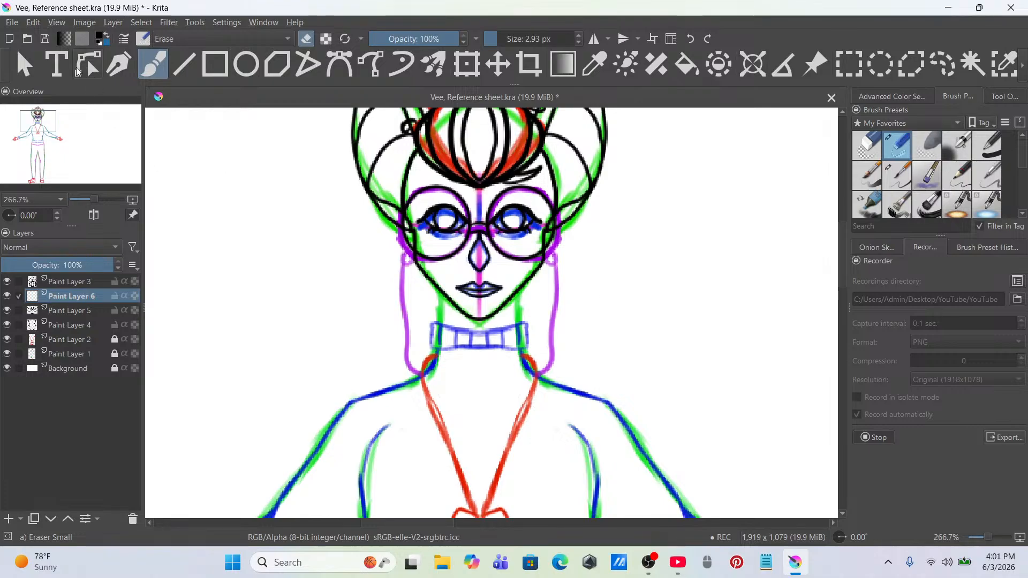
# Step: Choose the 3 px tree brush and add another paint layer above Paint Layer 6 for the neck area
pyautogui.scroll(-2, 969, 166)
pyautogui.click(986, 178)
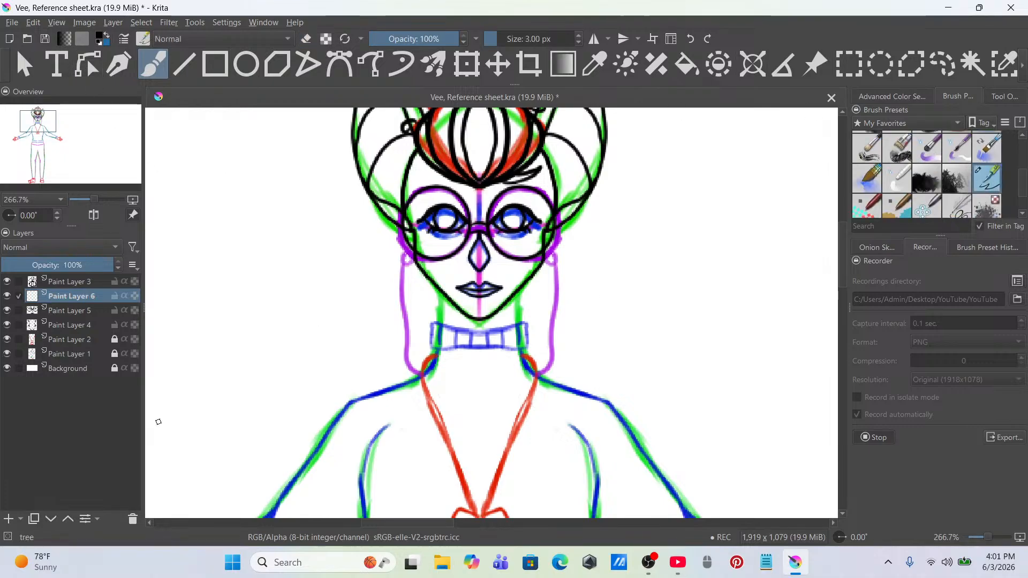
pyautogui.click(9, 518)
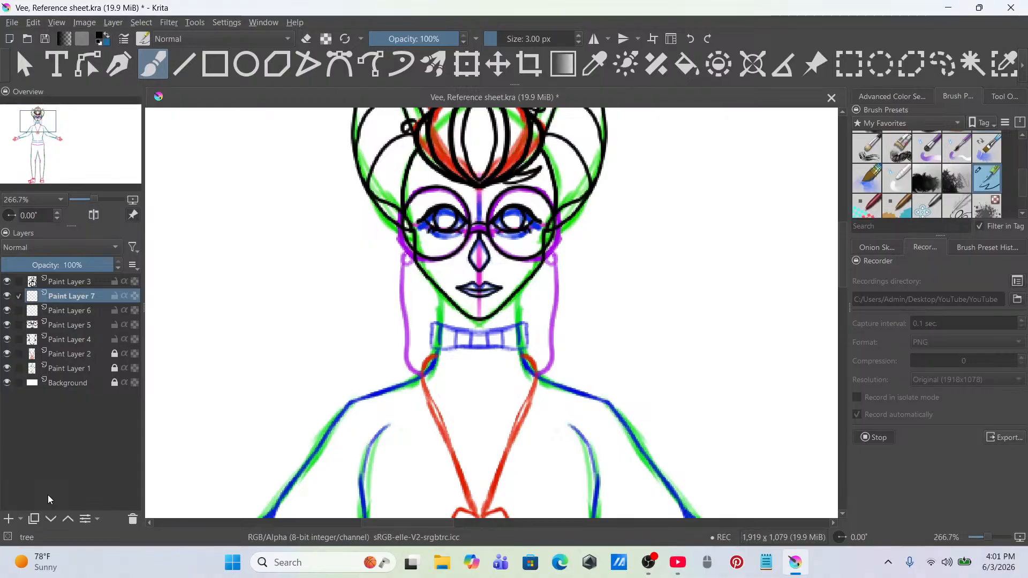
pyautogui.scroll(1, 356, 446)
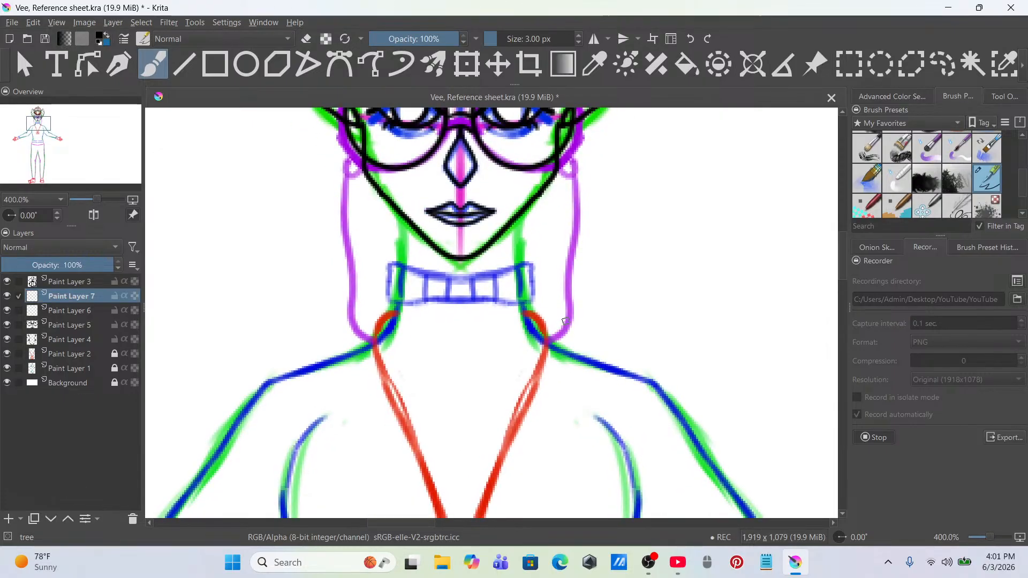
# Step: Turn on horizontal mirroring and ink the collar outline and the neck sides above it with the 4 px brush
pyautogui.click(593, 39)
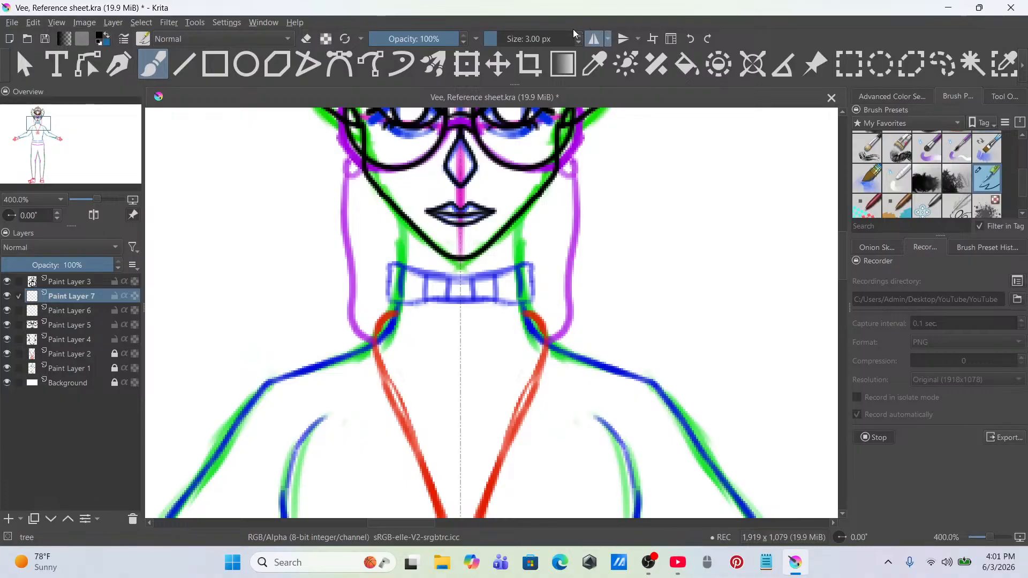
pyautogui.moveTo(388, 263); pyautogui.dragTo(459, 273)
pyautogui.hotkey('ctrl', 'z')
pyautogui.hotkey('ctrl', 'z')
pyautogui.moveTo(389, 263)
pyautogui.mouseDown()
pyautogui.moveTo(463, 275)
pyautogui.moveTo(390, 264)
pyautogui.mouseUp()
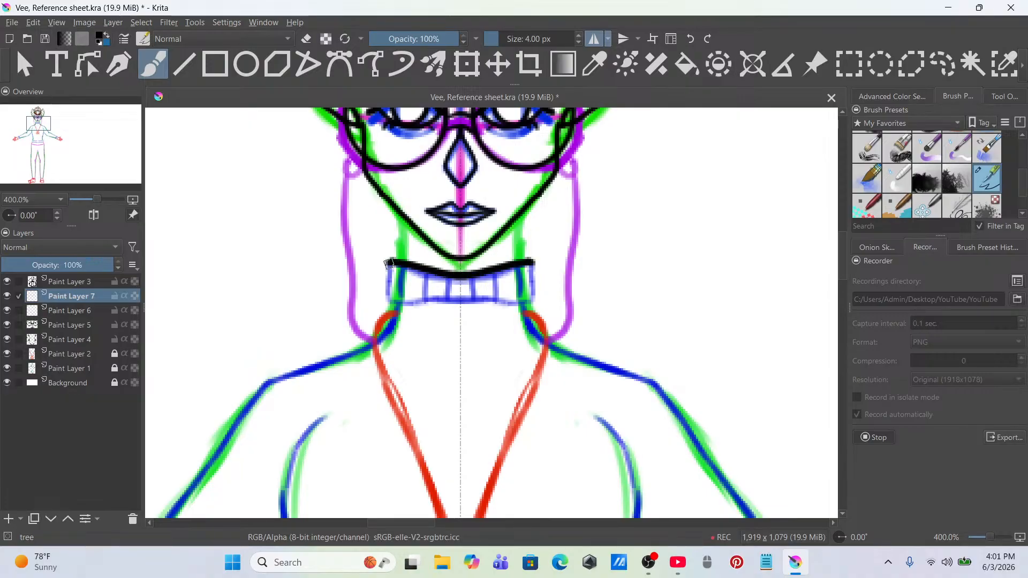
pyautogui.moveTo(391, 300); pyautogui.dragTo(451, 295)
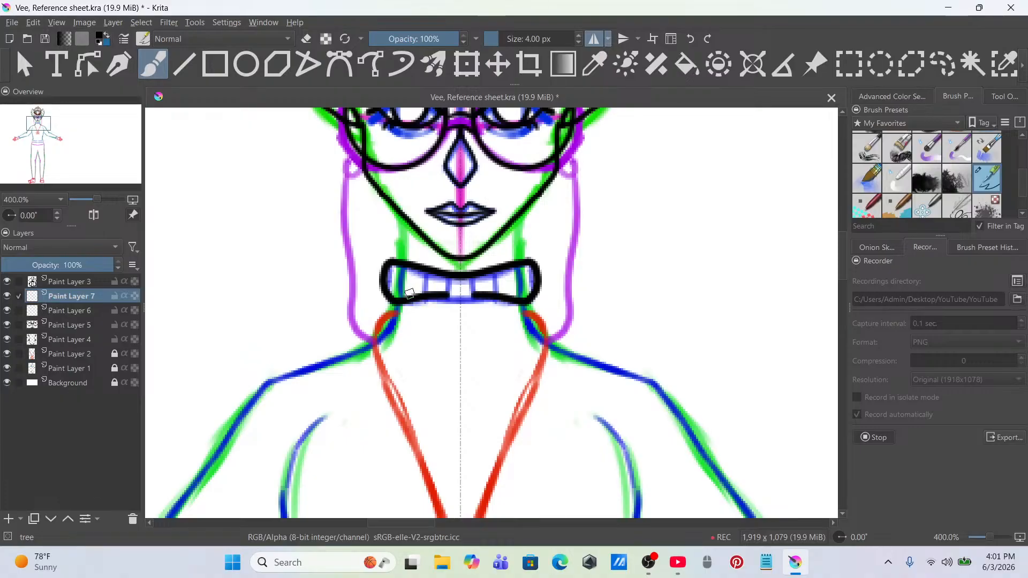
pyautogui.hotkey('ctrl', 'z')
pyautogui.moveTo(388, 264)
pyautogui.mouseDown()
pyautogui.moveTo(390, 300)
pyautogui.moveTo(449, 302)
pyautogui.mouseUp()
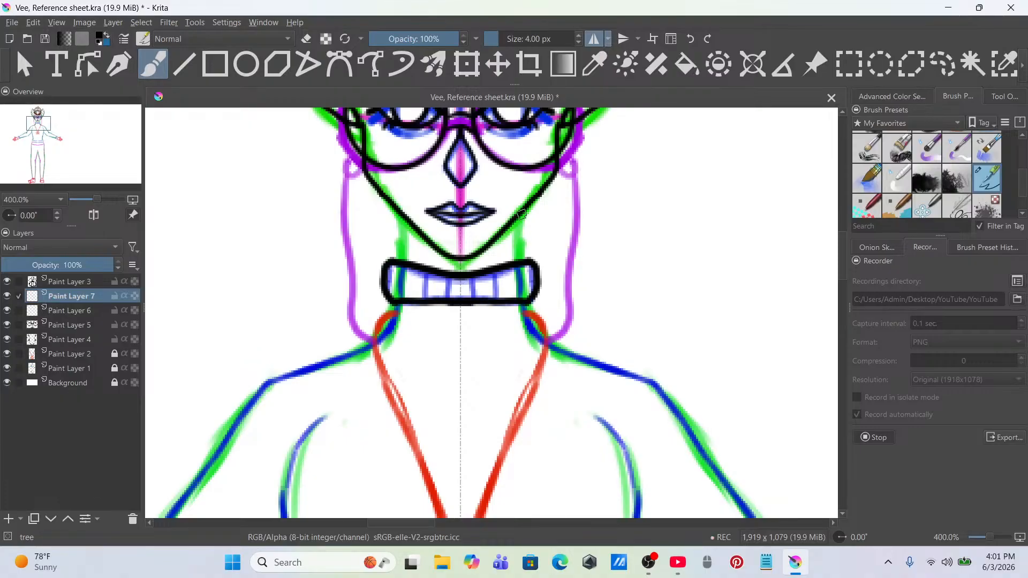
pyautogui.moveTo(518, 215); pyautogui.dragTo(515, 256)
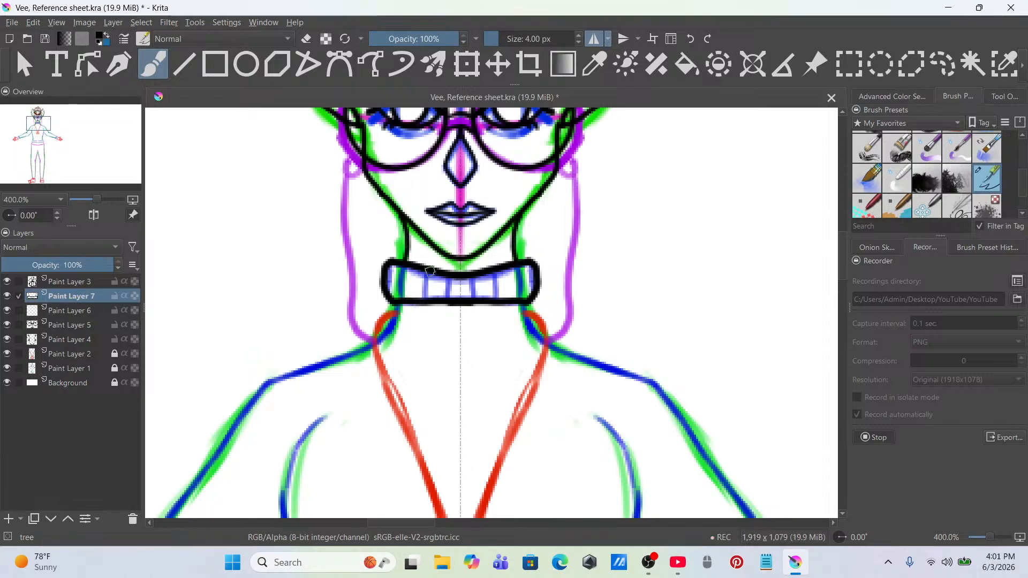
# Step: Ink the mirrored torso sides from the armpit curves down to the waistband on Paint Layer 7
pyautogui.scroll(-2, 434, 271)
pyautogui.scroll(1, 486, 289)
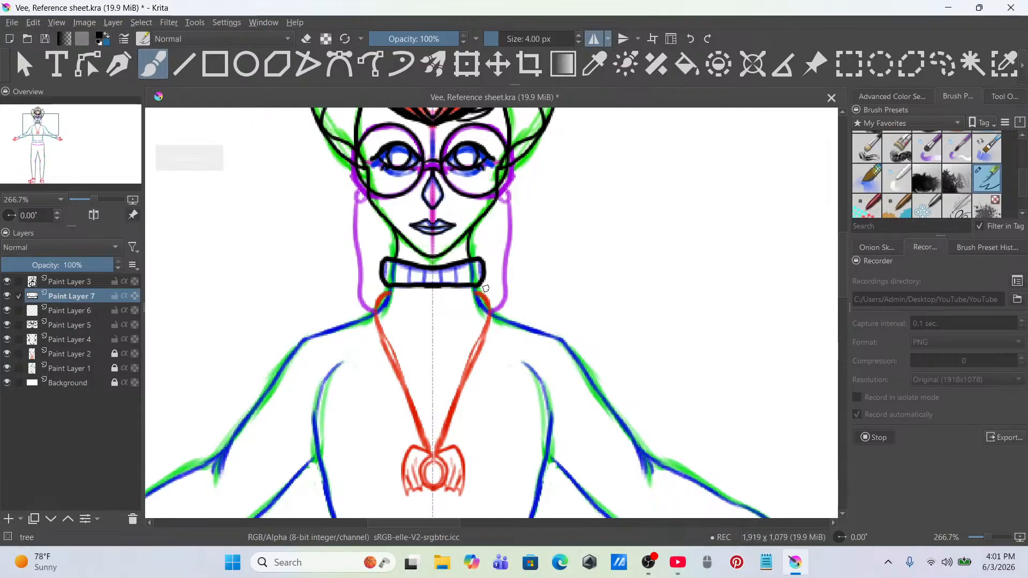
pyautogui.scroll(2, 487, 289)
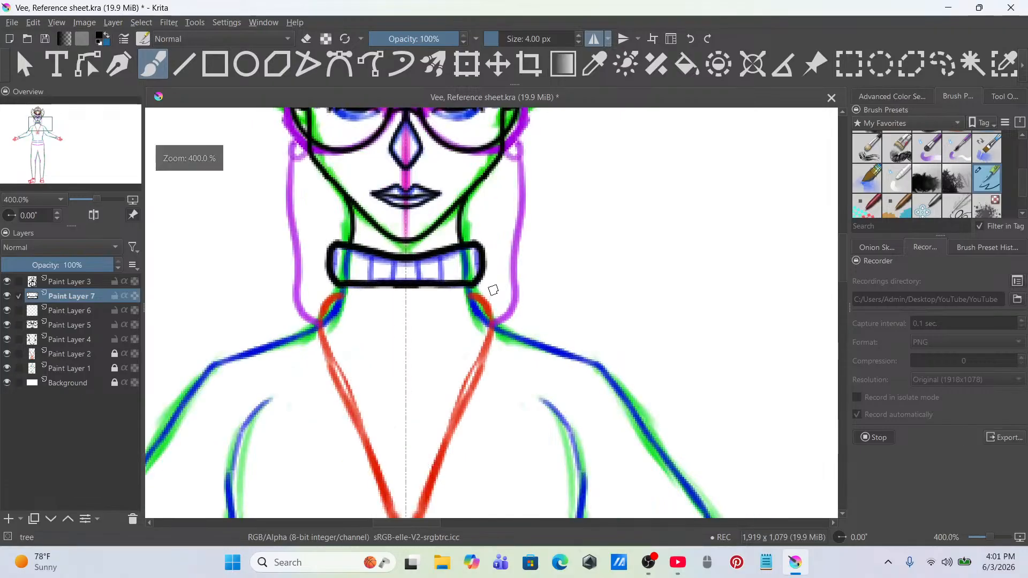
pyautogui.scroll(-4, 467, 255)
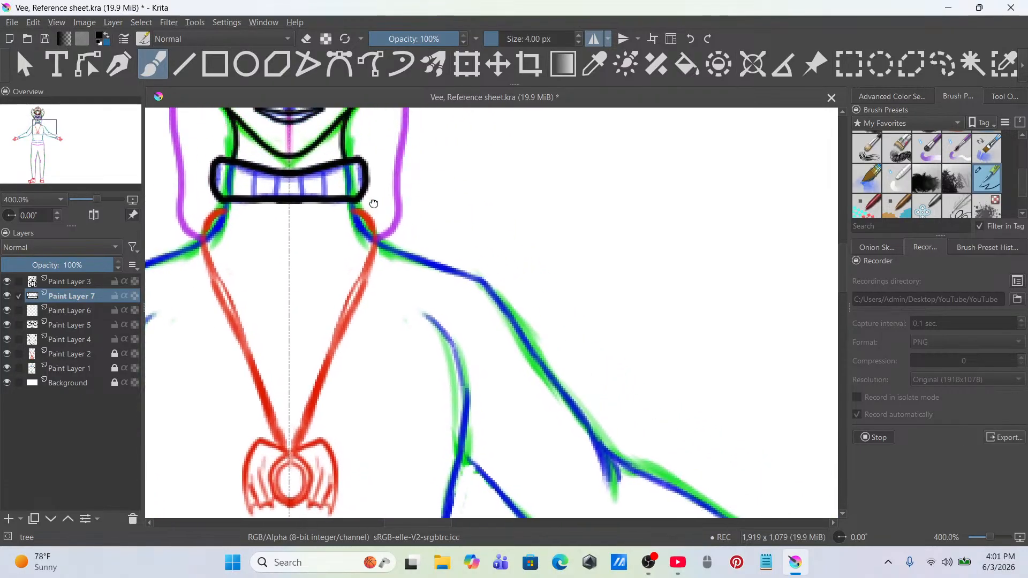
pyautogui.scroll(2, 456, 298)
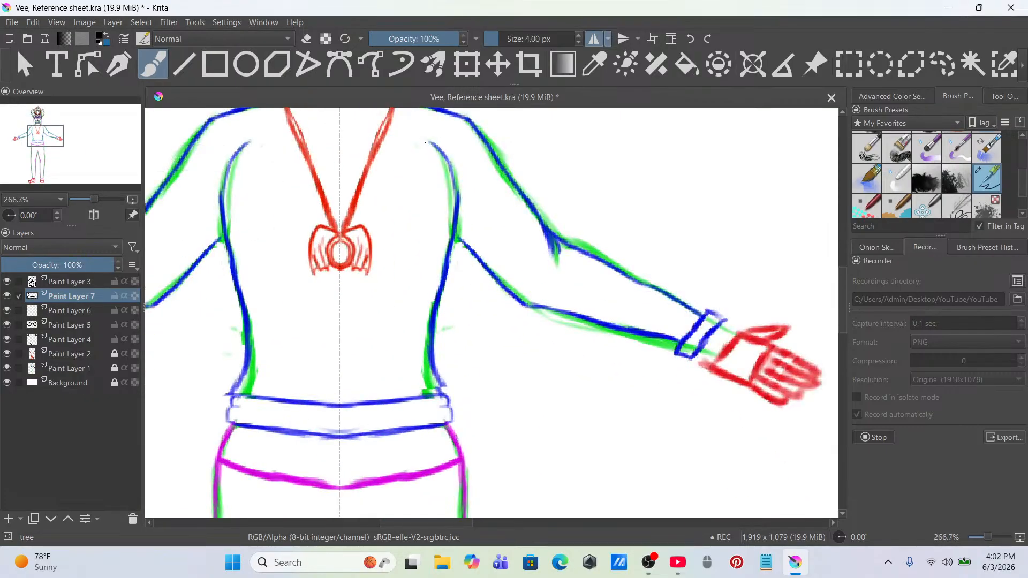
pyautogui.moveTo(459, 211)
pyautogui.mouseDown()
pyautogui.moveTo(443, 302)
pyautogui.moveTo(454, 406)
pyautogui.mouseUp()
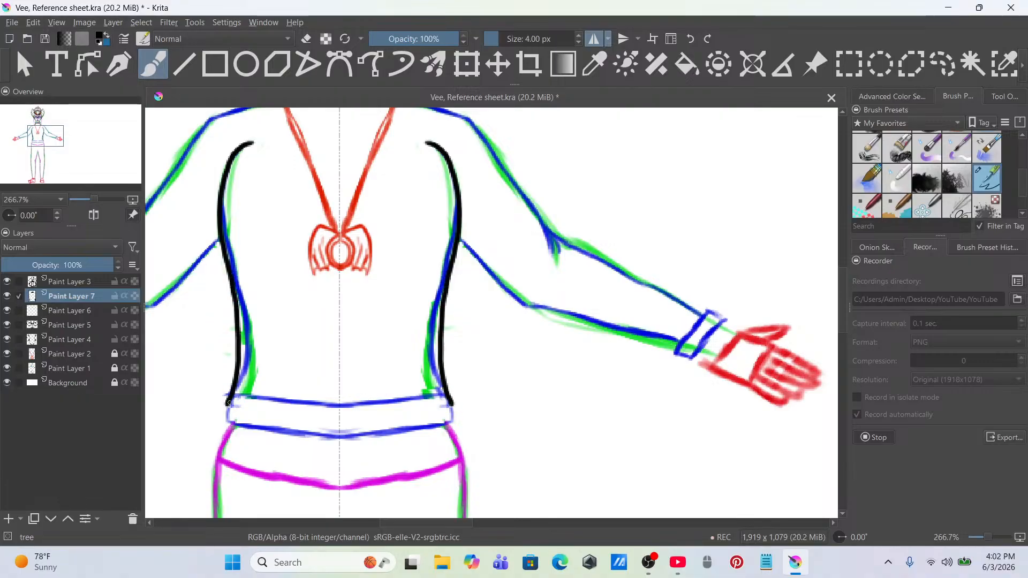
# Step: Ink the sweater's waistband outline and fill it with evenly spaced vertical rib lines
pyautogui.moveTo(224, 401); pyautogui.dragTo(339, 406)
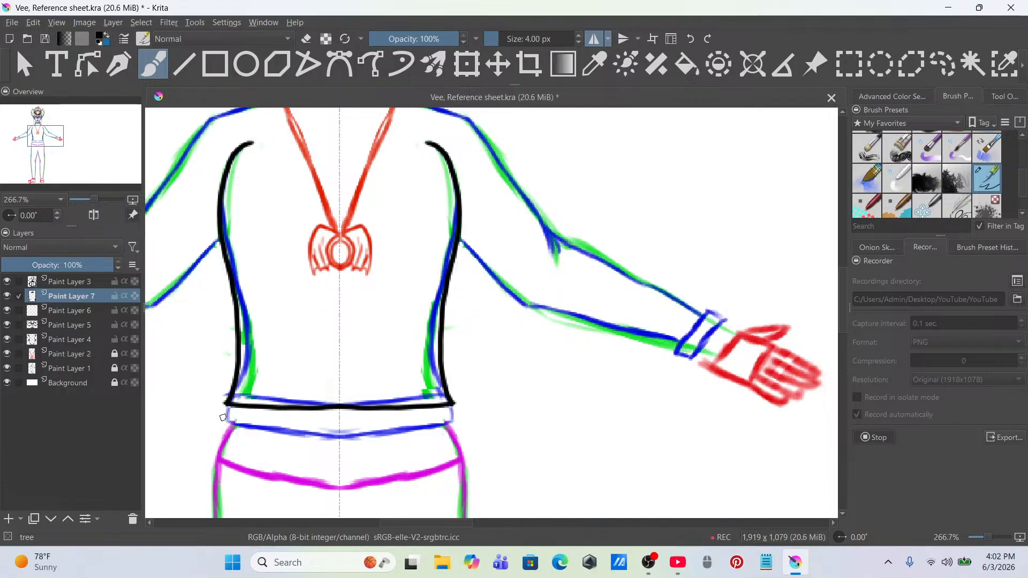
pyautogui.moveTo(221, 410)
pyautogui.mouseDown()
pyautogui.moveTo(222, 441)
pyautogui.moveTo(242, 447)
pyautogui.moveTo(340, 451)
pyautogui.mouseUp()
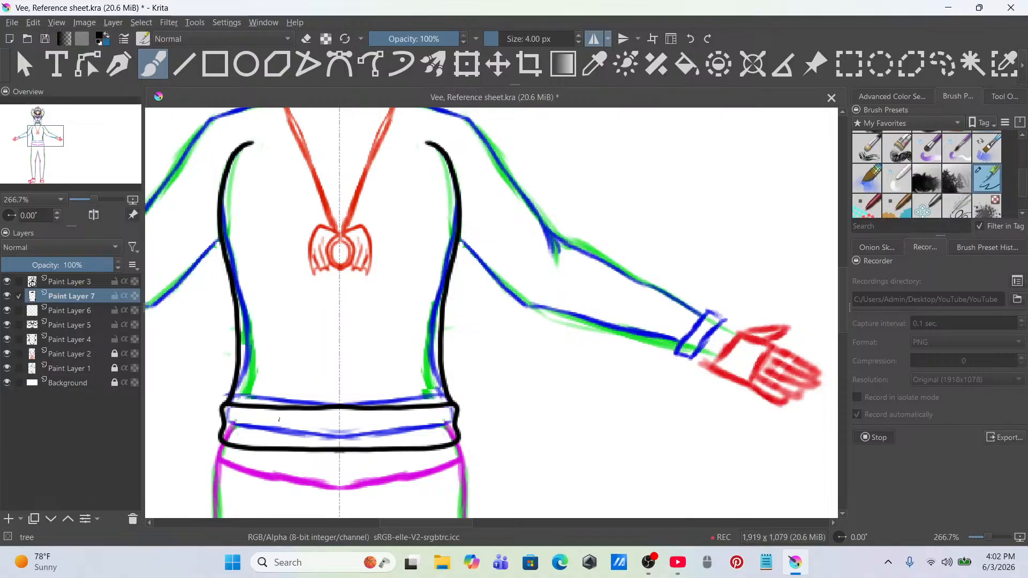
pyautogui.moveTo(238, 406); pyautogui.dragTo(237, 442)
pyautogui.hotkey('ctrl', 'z')
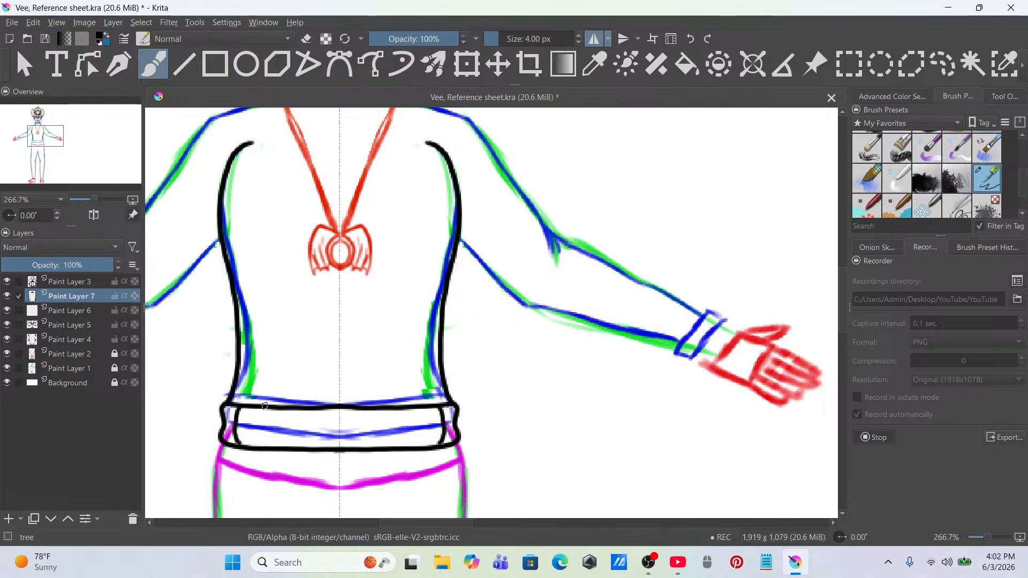
pyautogui.hotkey('ctrl', 'z')
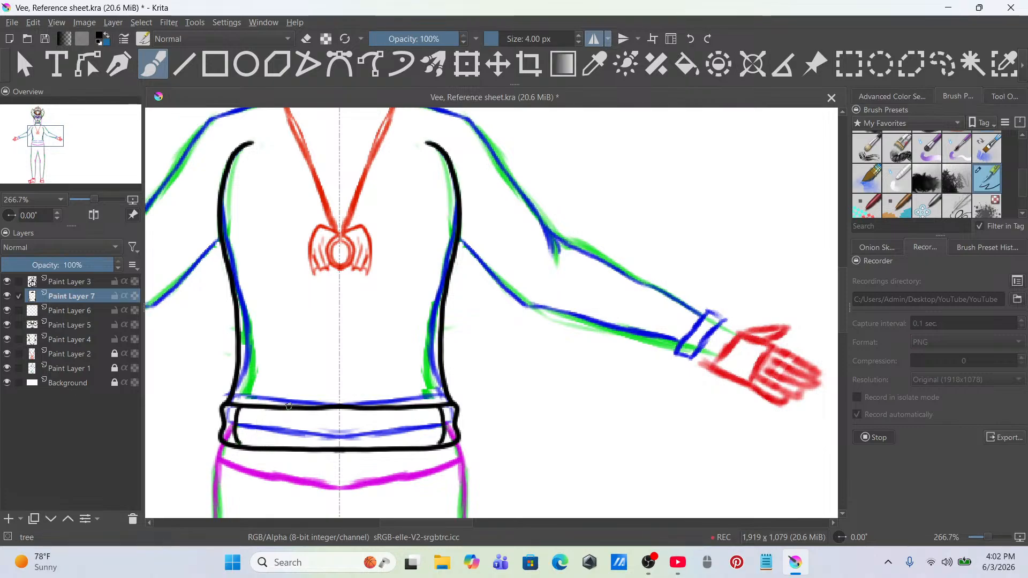
pyautogui.moveTo(263, 437)
pyautogui.mouseDown()
pyautogui.moveTo(292, 421)
pyautogui.moveTo(294, 447)
pyautogui.moveTo(321, 422)
pyautogui.moveTo(324, 447)
pyautogui.mouseUp()
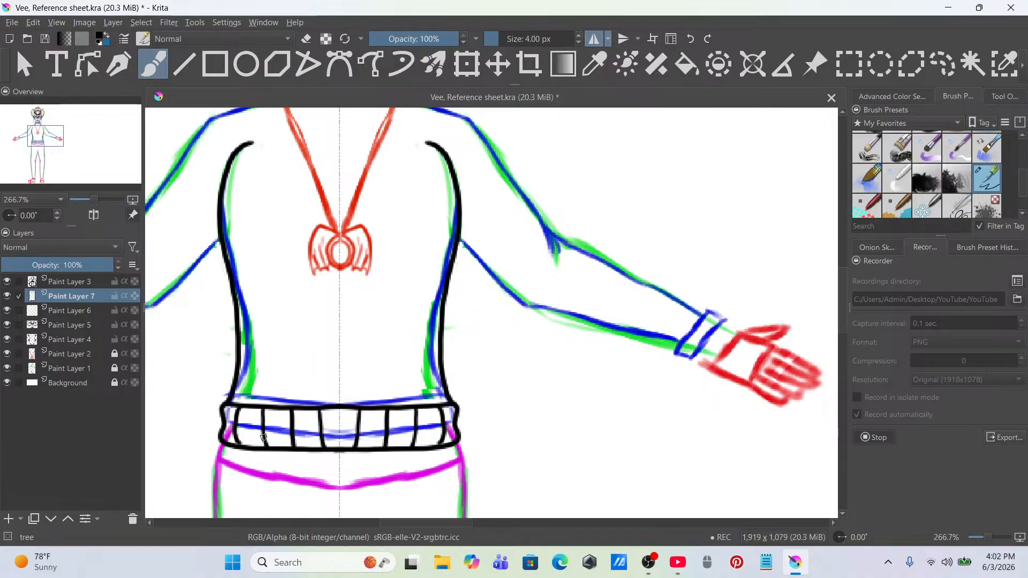
# Step: Ink the underside of the upper arms from the torso to the elbow
pyautogui.scroll(-4, 271, 323)
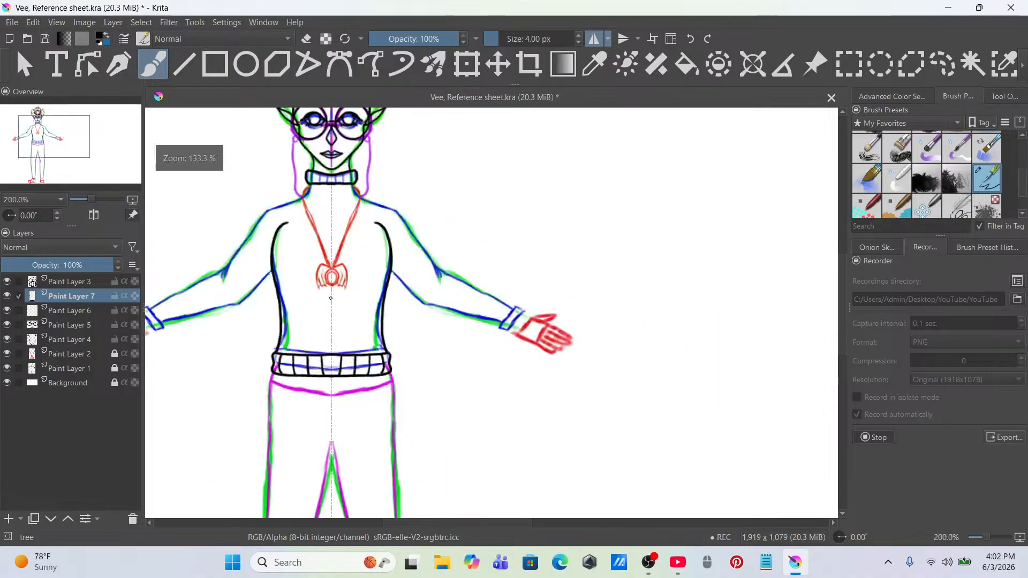
pyautogui.scroll(3, 432, 341)
pyautogui.scroll(1, 432, 341)
pyautogui.scroll(-1, 434, 292)
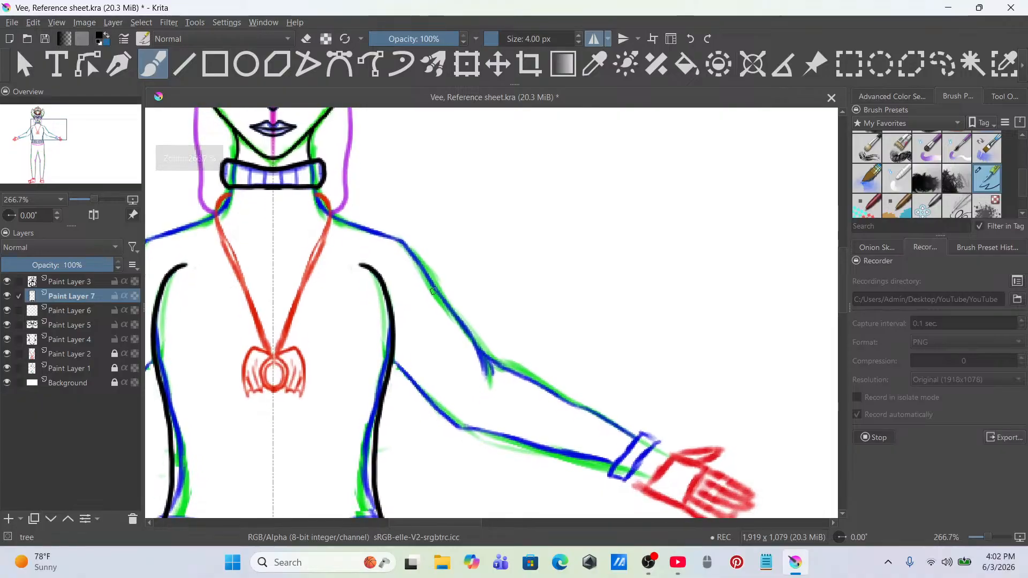
pyautogui.scroll(-2, 480, 238)
pyautogui.scroll(2, 481, 238)
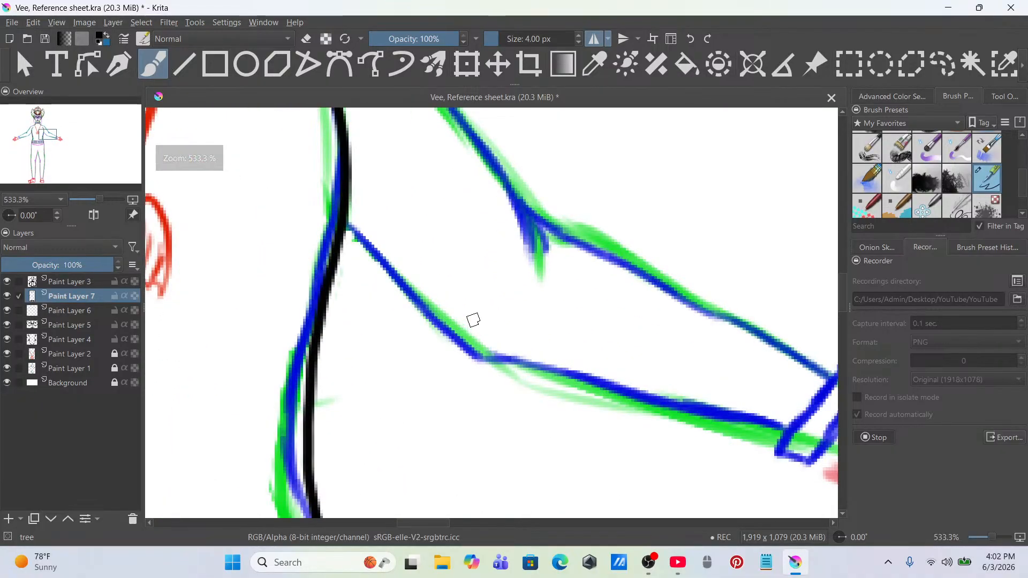
pyautogui.moveTo(348, 225); pyautogui.dragTo(479, 357)
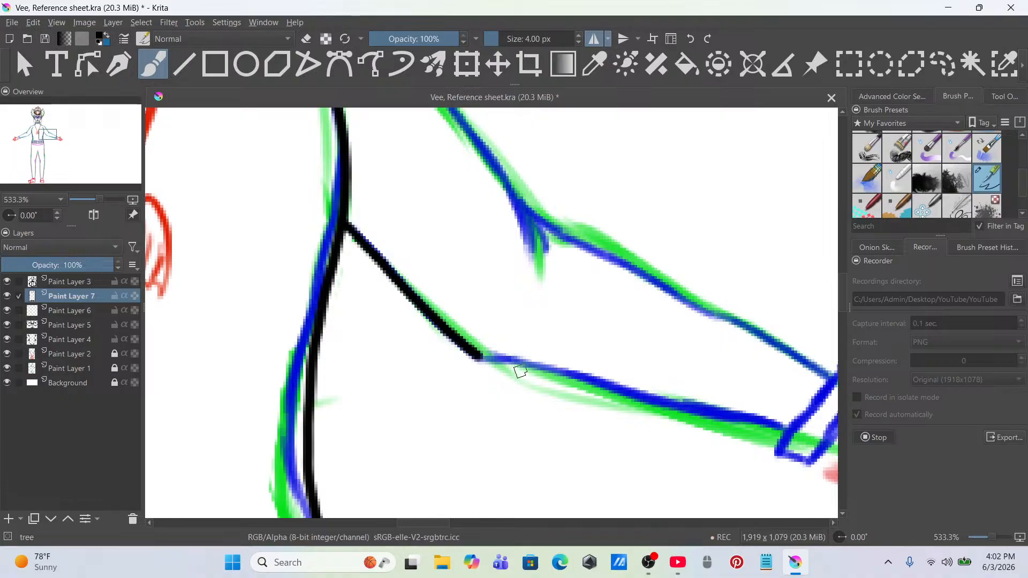
pyautogui.scroll(-4, 530, 338)
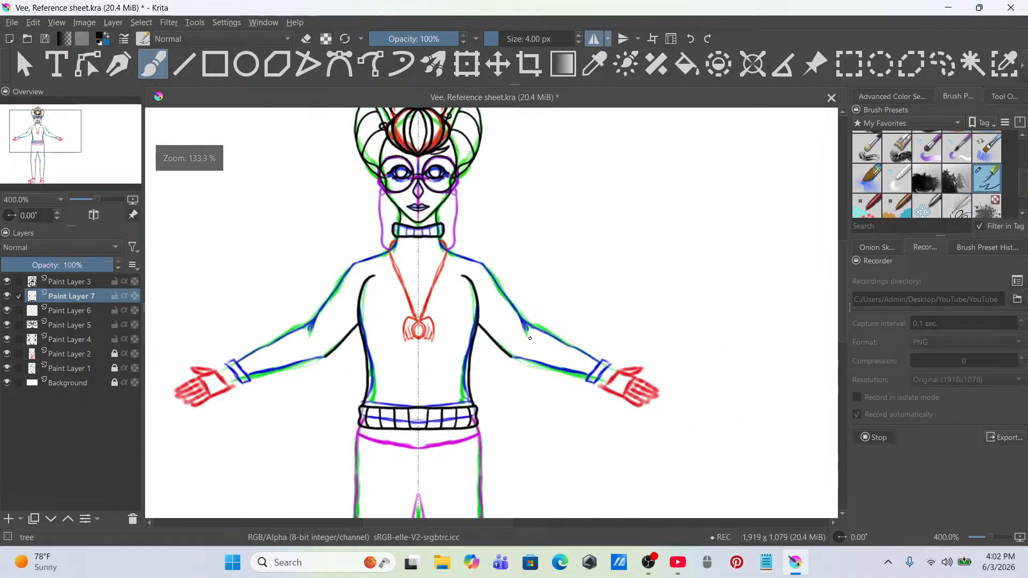
# Step: Check the line art with Paint Layer 1 briefly hidden, then ink the shoulders and outer upper arms down to the elbow crease
pyautogui.click(7, 369)
pyautogui.click(7, 368)
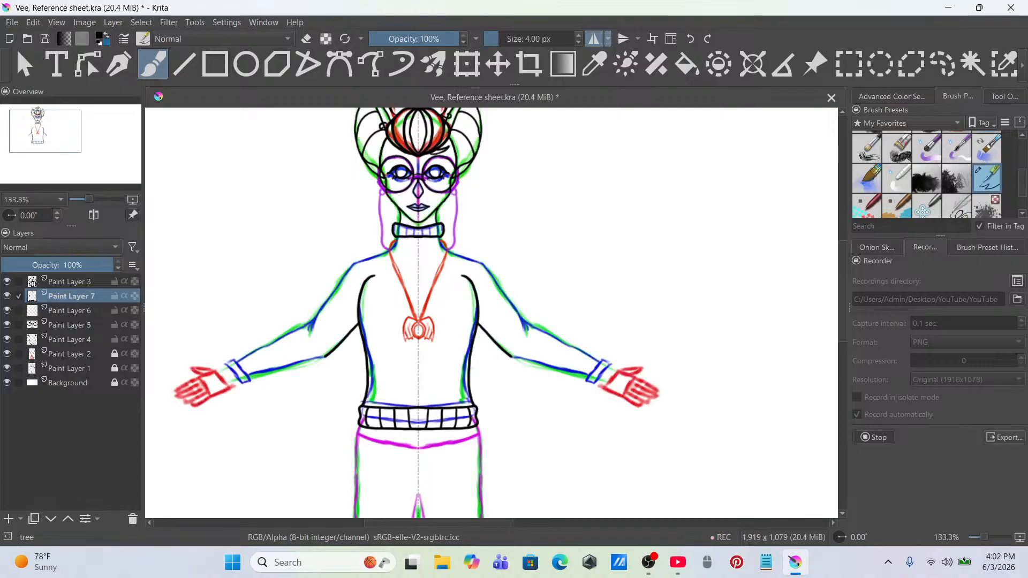
pyautogui.scroll(6, 489, 275)
pyautogui.scroll(-2, 489, 275)
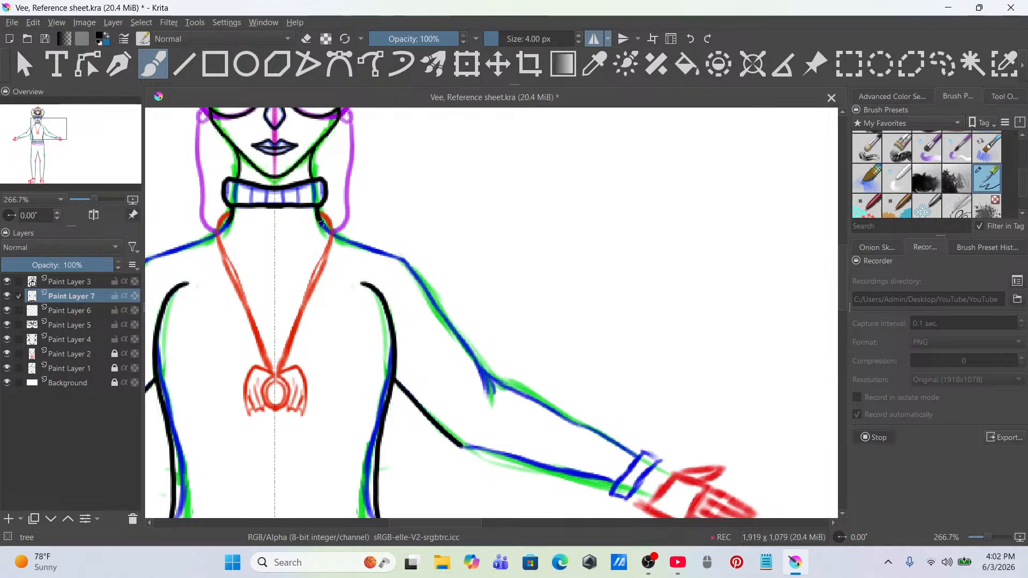
pyautogui.moveTo(322, 223); pyautogui.dragTo(408, 261)
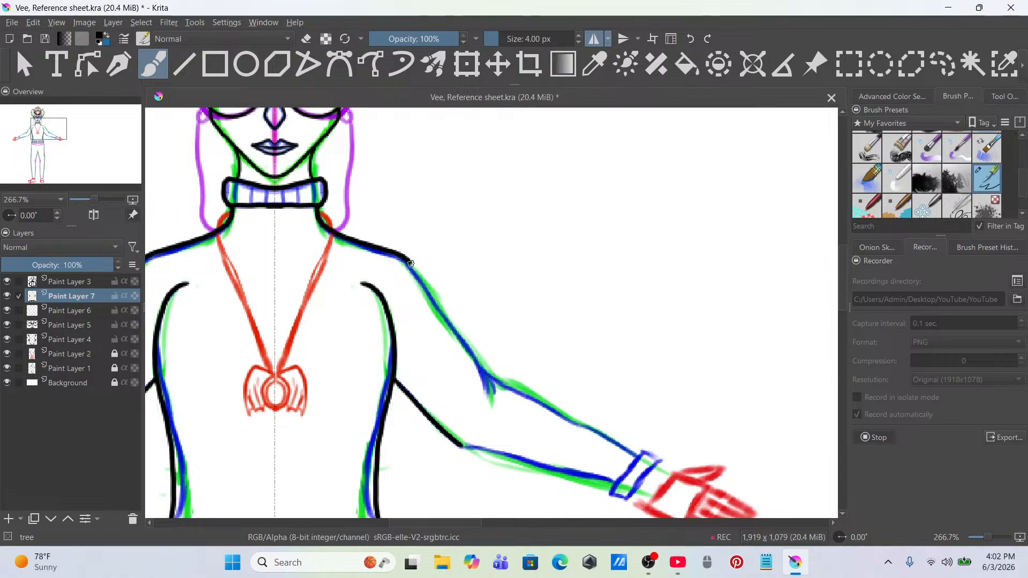
pyautogui.moveTo(447, 322); pyautogui.dragTo(480, 368)
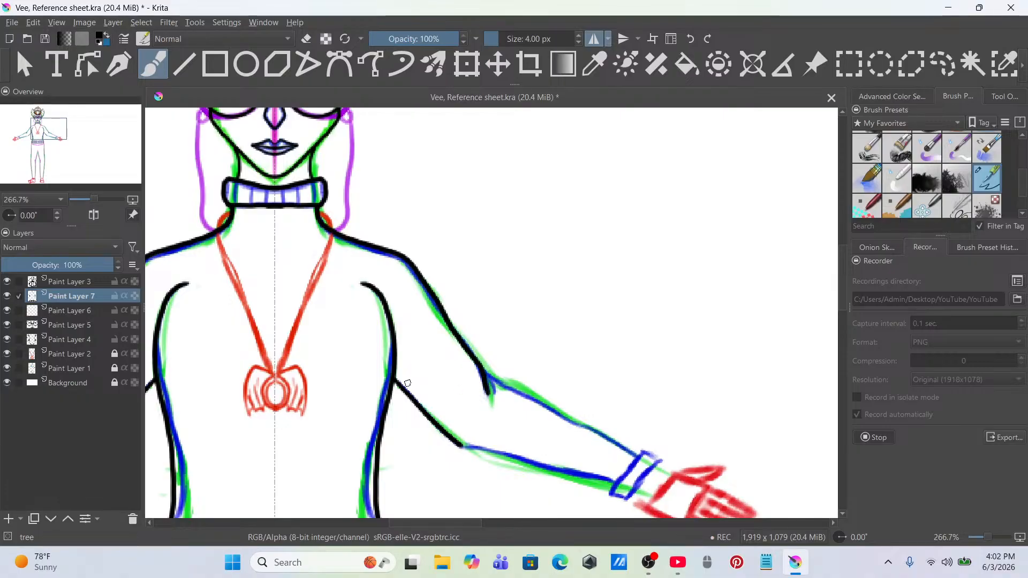
# Step: Erase the crease line at the end of the outer upper arm with Eraser Small
pyautogui.scroll(3, 563, 346)
pyautogui.moveTo(518, 364); pyautogui.dragTo(663, 165)
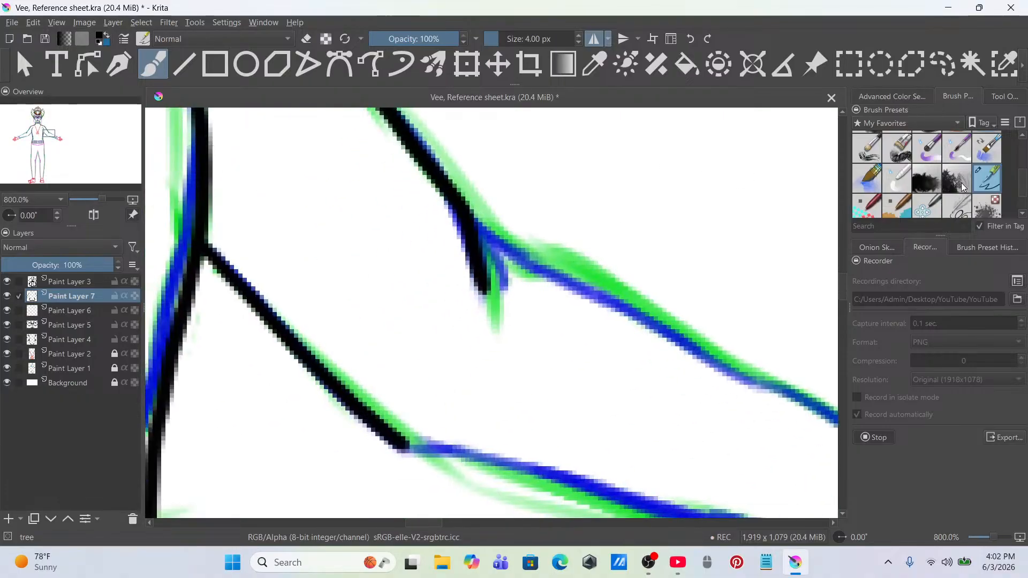
pyautogui.scroll(3, 965, 188)
pyautogui.click(900, 151)
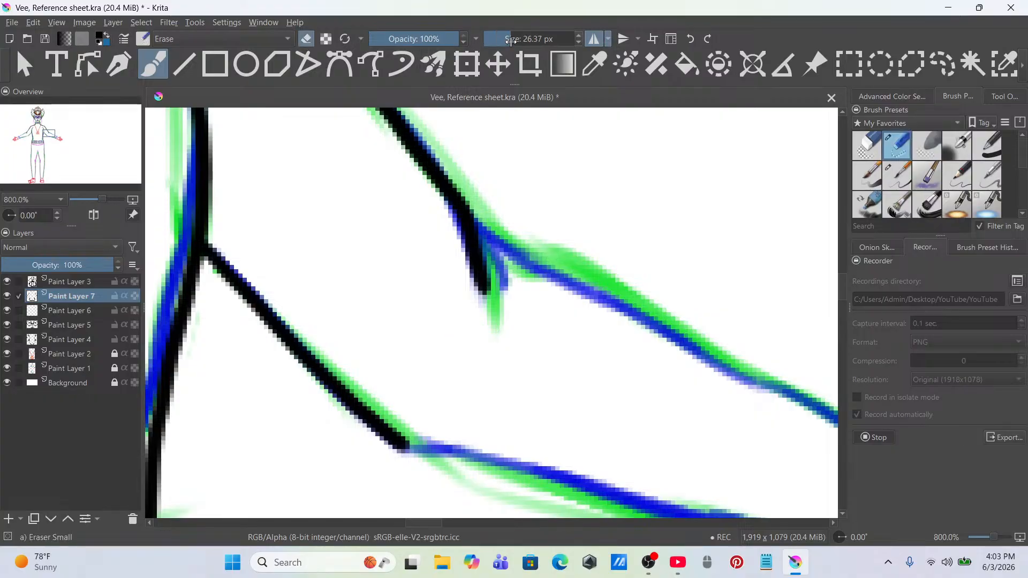
pyautogui.moveTo(479, 305); pyautogui.dragTo(468, 247)
# Step: Redraw the elbow crease as two short fold lines with the 4 px tree brush
pyautogui.scroll(-3, 988, 161)
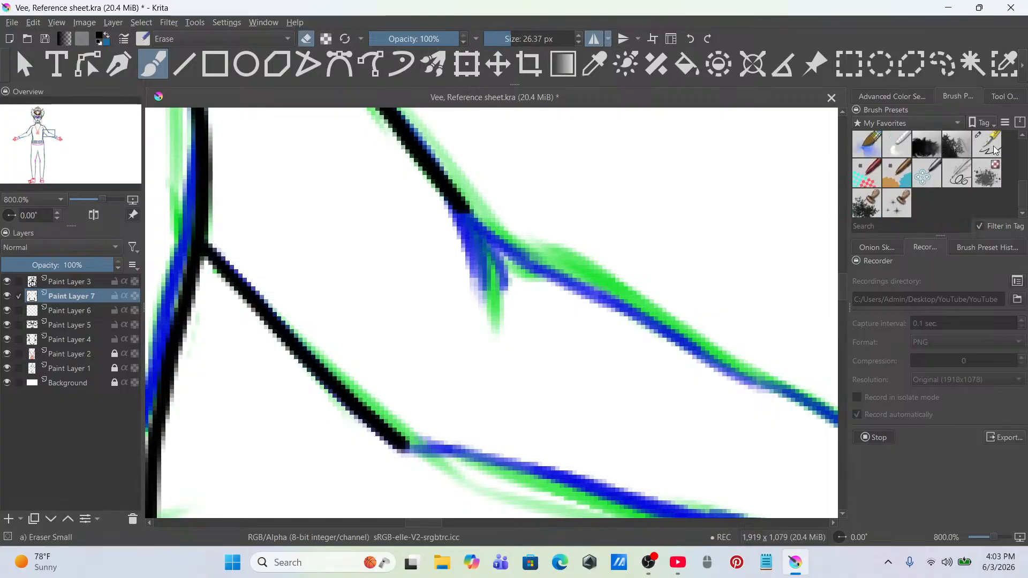
pyautogui.click(988, 146)
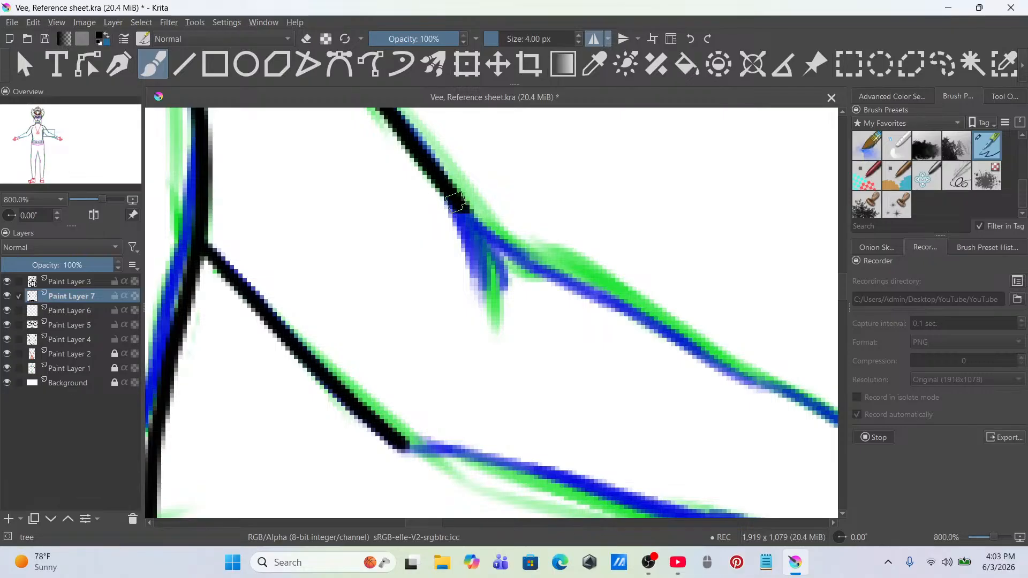
pyautogui.moveTo(456, 205); pyautogui.dragTo(489, 294)
pyautogui.hotkey('ctrl', 'z')
pyautogui.moveTo(456, 206); pyautogui.dragTo(481, 290)
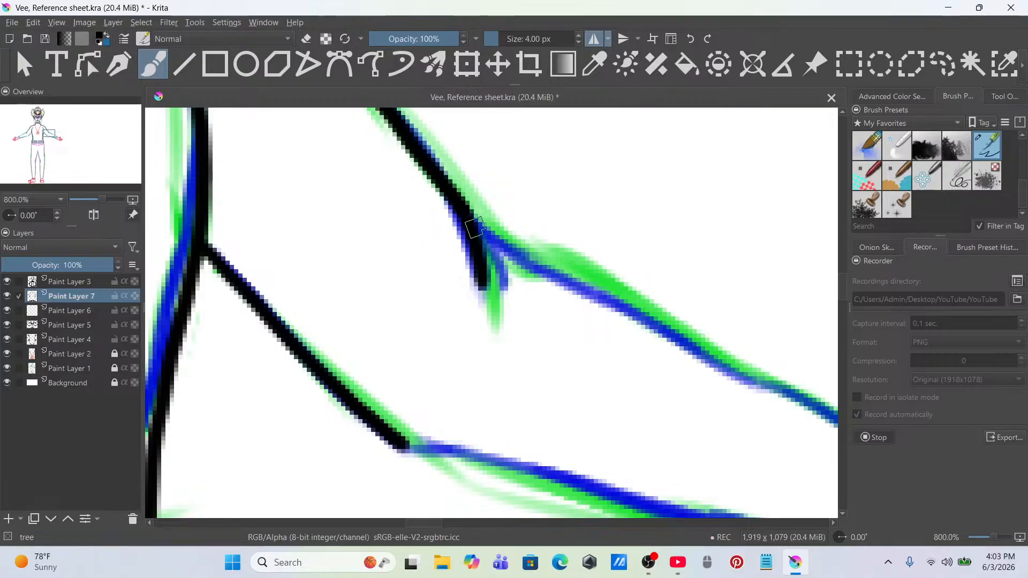
pyautogui.moveTo(475, 227); pyautogui.dragTo(513, 294)
# Step: Ink the forearm's upper edge from the elbow crease partway to the cuff, undoing the unsatisfactory strokes
pyautogui.moveTo(473, 212)
pyautogui.mouseDown()
pyautogui.moveTo(546, 277)
pyautogui.moveTo(720, 370)
pyautogui.mouseUp()
pyautogui.hotkey('ctrl', 'z')
pyautogui.moveTo(478, 221); pyautogui.dragTo(615, 321)
pyautogui.hotkey('ctrl', 'z')
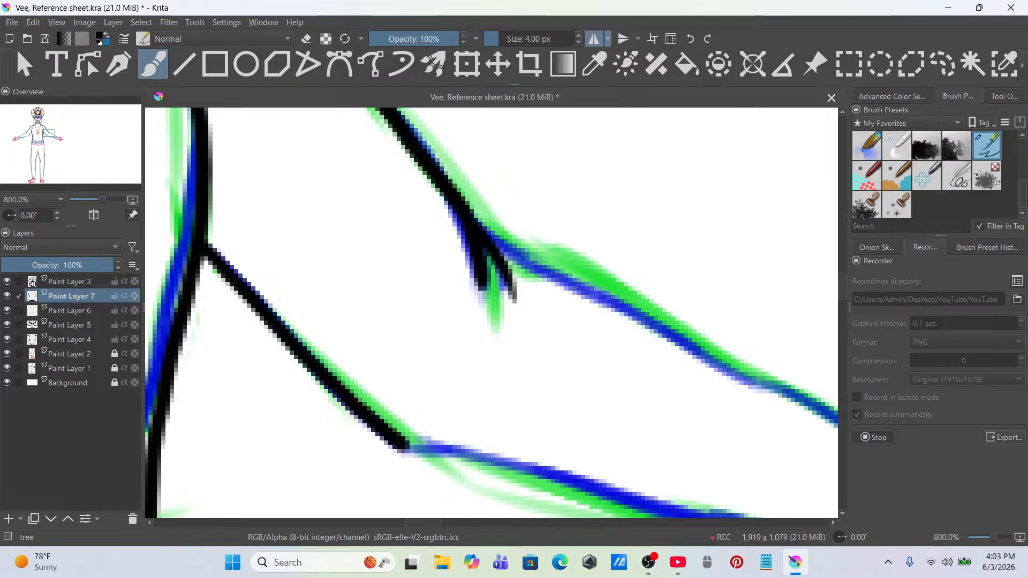
pyautogui.moveTo(474, 219)
pyautogui.mouseDown()
pyautogui.moveTo(568, 284)
pyautogui.moveTo(766, 387)
pyautogui.mouseUp()
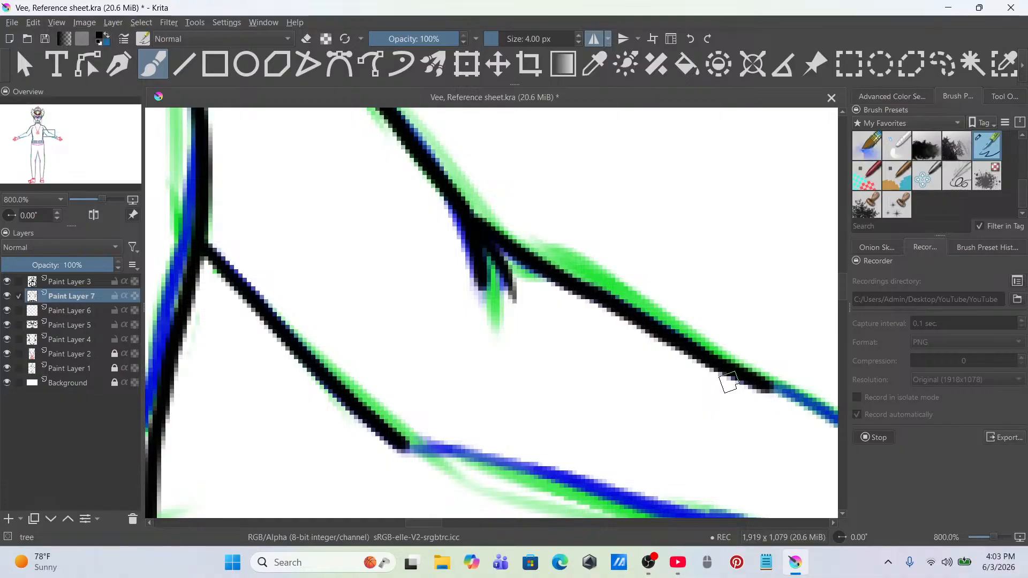
# Step: Ink the closed outline of the sleeve cuff at the wrist over the blue sketch
pyautogui.scroll(-2, 729, 382)
pyautogui.moveTo(817, 410); pyautogui.dragTo(552, 325)
pyautogui.scroll(1, 552, 325)
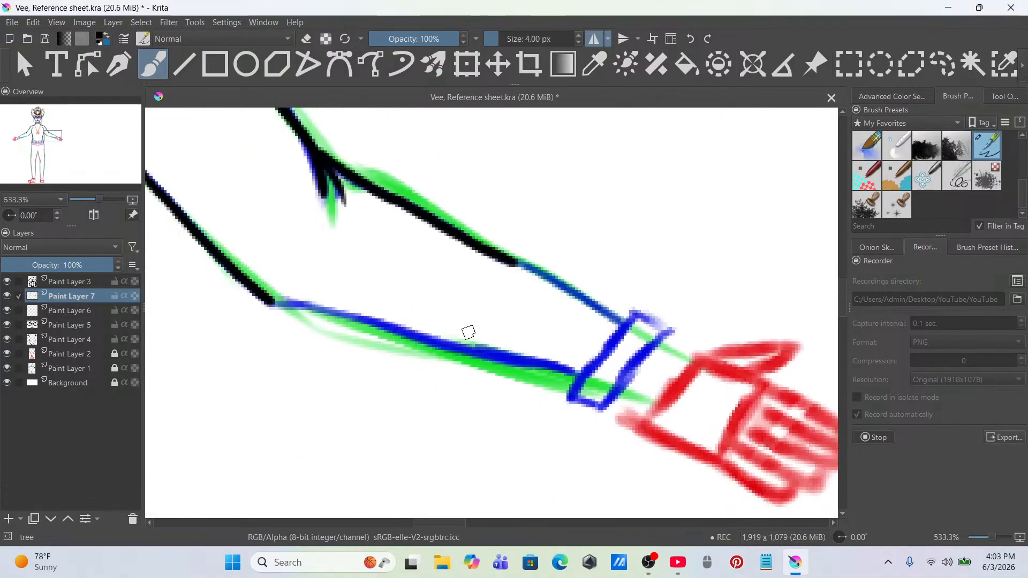
pyautogui.click(635, 316)
pyautogui.moveTo(635, 317); pyautogui.dragTo(598, 356)
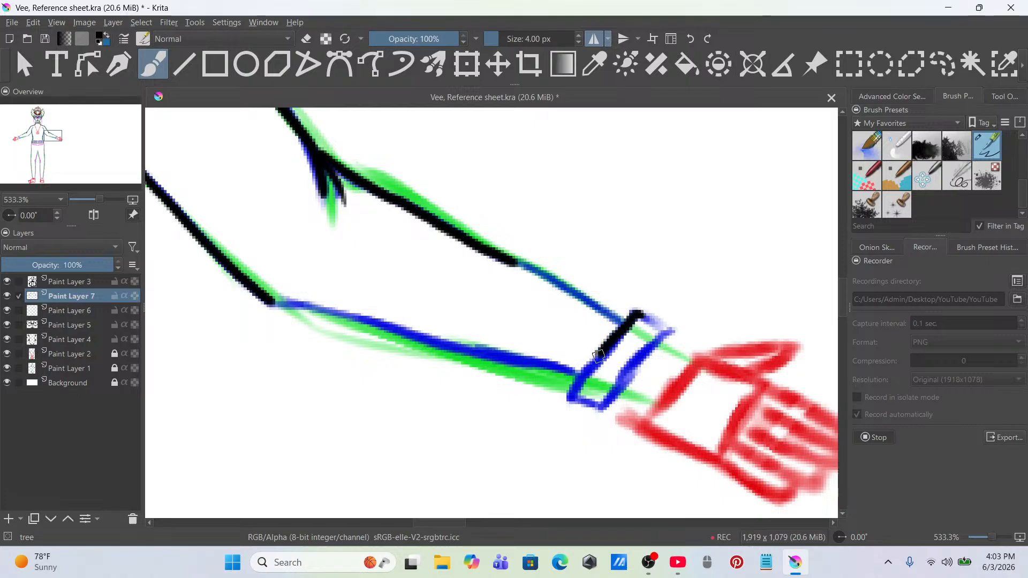
pyautogui.moveTo(600, 408); pyautogui.dragTo(629, 377)
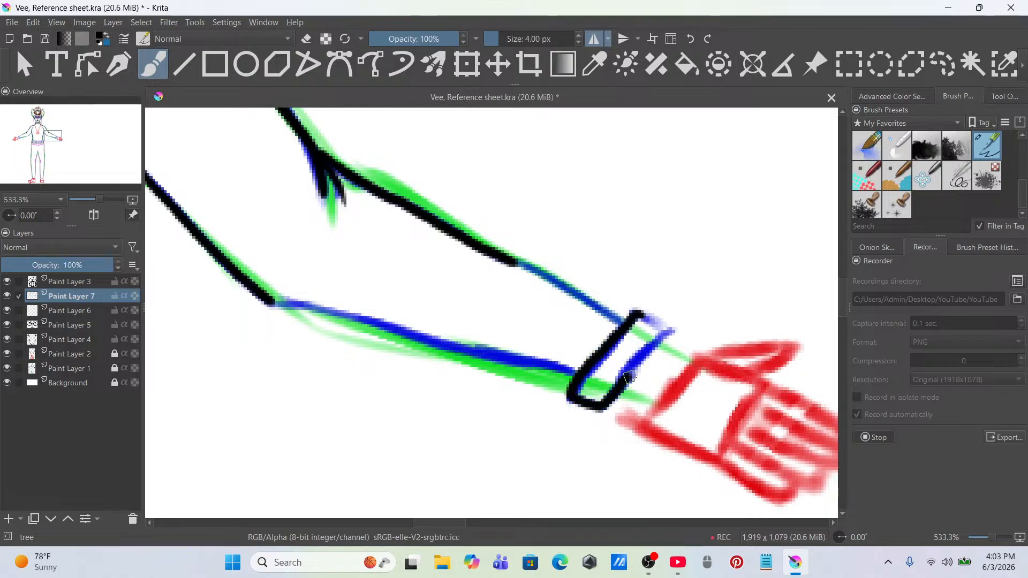
pyautogui.moveTo(672, 332); pyautogui.dragTo(635, 313)
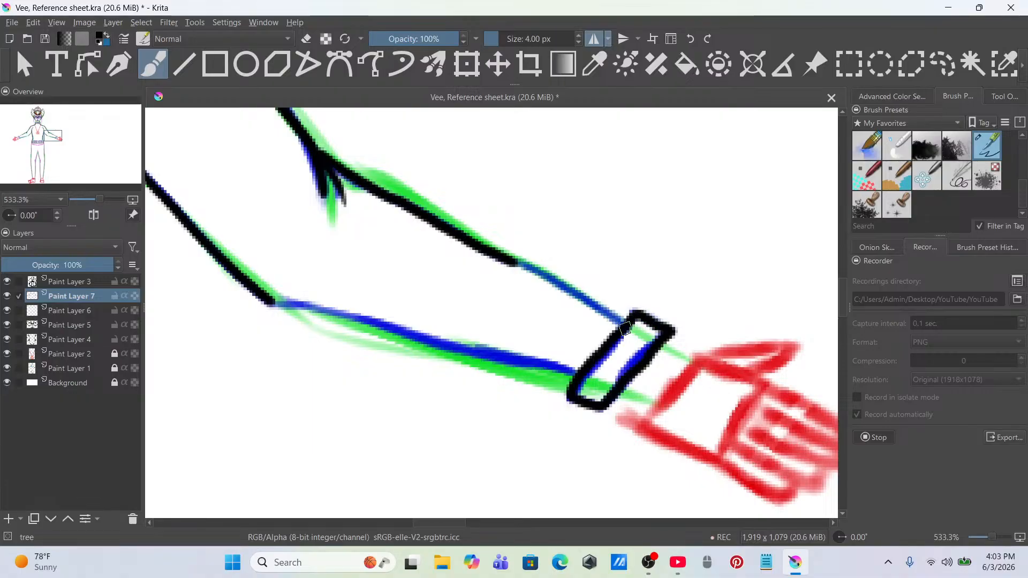
# Step: Ink the ribbing lines across the sleeve cuff and extend the forearm's lower and upper edges up to it
pyautogui.moveTo(596, 365)
pyautogui.mouseDown()
pyautogui.moveTo(622, 379)
pyautogui.moveTo(631, 369)
pyautogui.moveTo(609, 392)
pyautogui.mouseUp()
pyautogui.hotkey('ctrl', 'z')
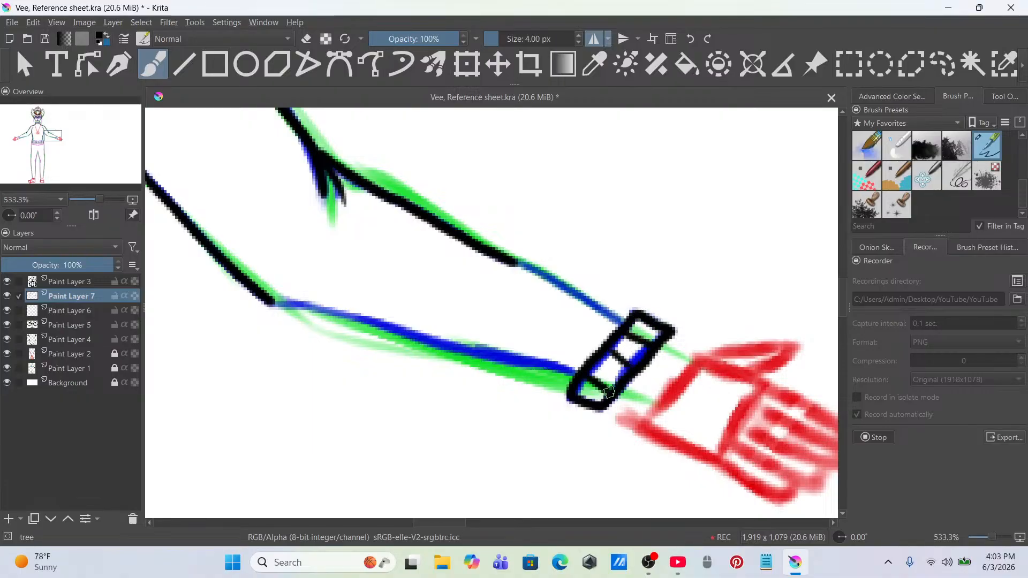
pyautogui.moveTo(271, 301); pyautogui.dragTo(568, 375)
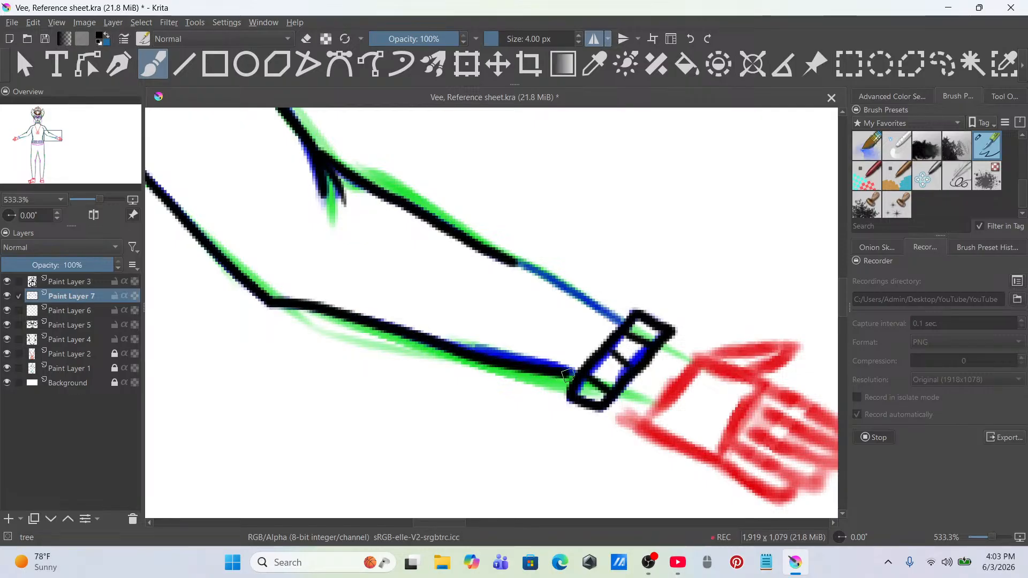
pyautogui.moveTo(508, 260); pyautogui.dragTo(618, 317)
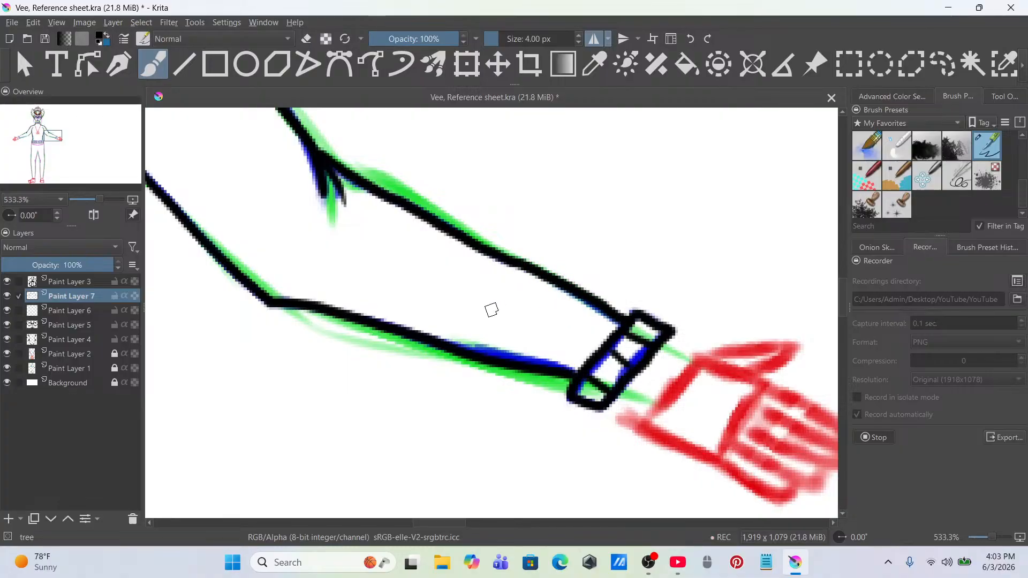
# Step: Ink the wrist, thumb, little finger, index finger and middle finger over the red hand sketch with a 3 px brush
pyautogui.scroll(-4, 492, 310)
pyautogui.moveTo(494, 303); pyautogui.dragTo(441, 303)
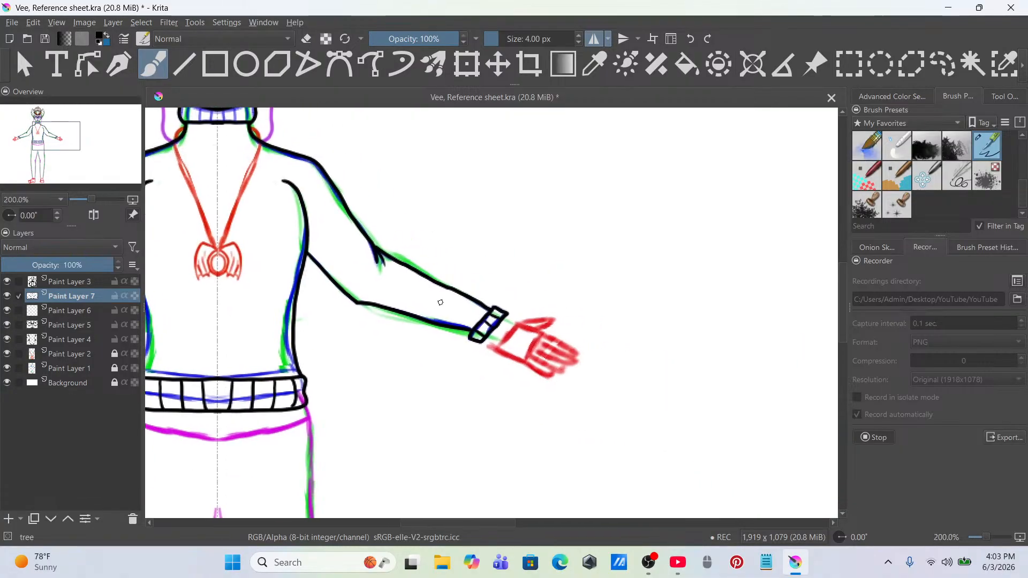
pyautogui.click(578, 41)
pyautogui.scroll(5, 550, 314)
pyautogui.scroll(-1, 551, 314)
pyautogui.moveTo(551, 315); pyautogui.dragTo(354, 211)
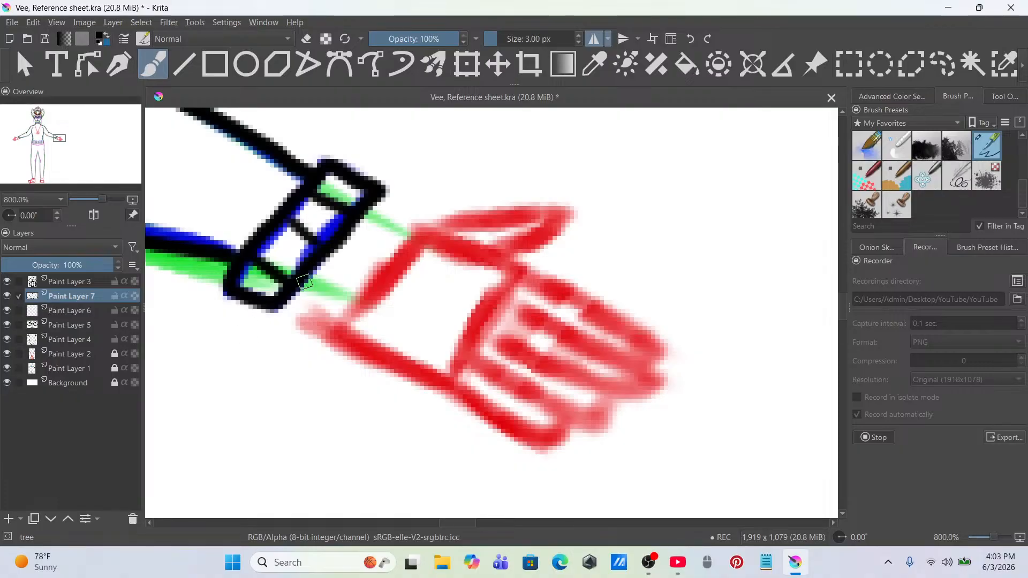
pyautogui.moveTo(307, 290)
pyautogui.mouseDown()
pyautogui.moveTo(368, 349)
pyautogui.moveTo(460, 404)
pyautogui.moveTo(539, 438)
pyautogui.moveTo(566, 433)
pyautogui.moveTo(460, 360)
pyautogui.mouseUp()
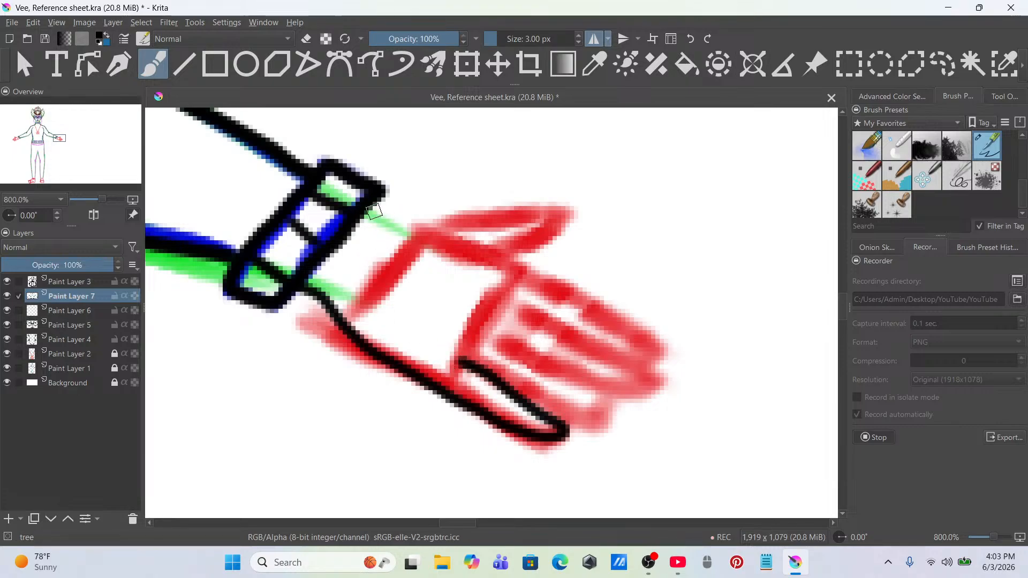
pyautogui.moveTo(375, 213)
pyautogui.mouseDown()
pyautogui.moveTo(427, 233)
pyautogui.moveTo(525, 223)
pyautogui.moveTo(534, 230)
pyautogui.moveTo(523, 241)
pyautogui.moveTo(482, 255)
pyautogui.moveTo(439, 242)
pyautogui.moveTo(468, 266)
pyautogui.moveTo(571, 294)
pyautogui.moveTo(657, 360)
pyautogui.moveTo(542, 309)
pyautogui.mouseUp()
pyautogui.moveTo(614, 349)
pyautogui.mouseDown()
pyautogui.moveTo(650, 376)
pyautogui.moveTo(629, 385)
pyautogui.moveTo(508, 333)
pyautogui.mouseUp()
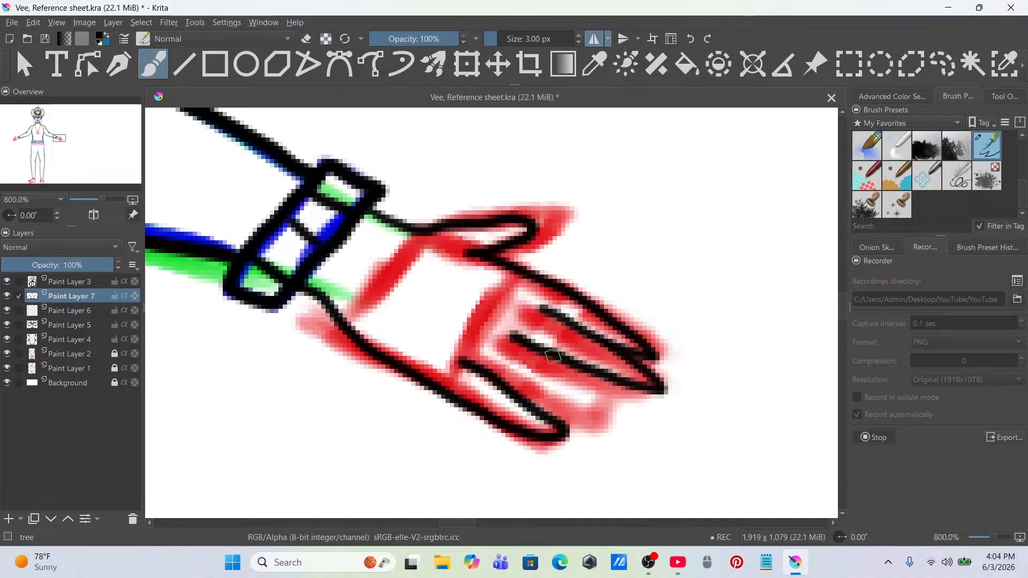
pyautogui.moveTo(613, 405)
pyautogui.mouseDown()
pyautogui.moveTo(584, 406)
pyautogui.moveTo(498, 372)
pyautogui.moveTo(509, 347)
pyautogui.moveTo(607, 405)
pyautogui.moveTo(594, 416)
pyautogui.moveTo(503, 382)
pyautogui.mouseUp()
pyautogui.hotkey('ctrl', 'z')
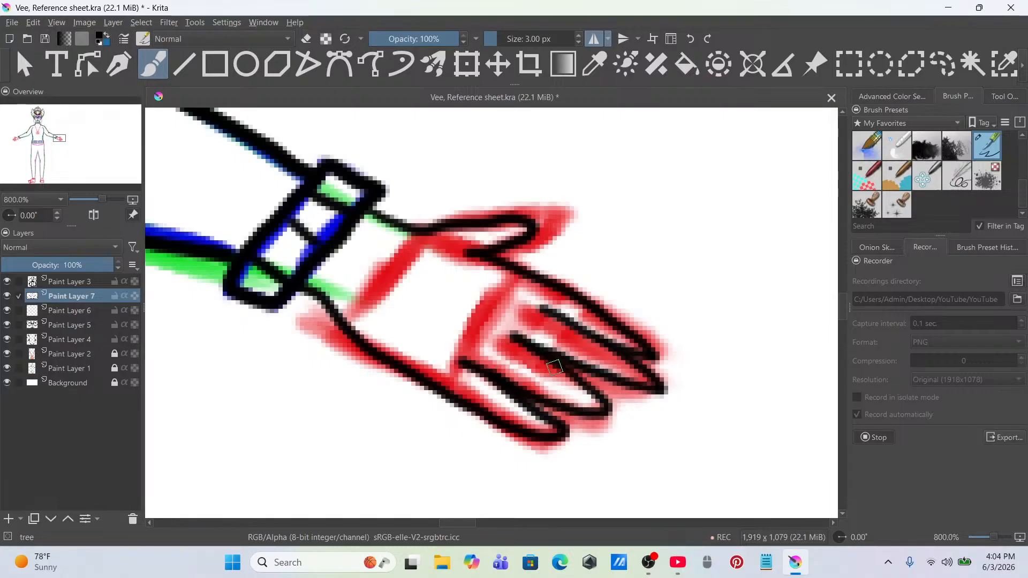
pyautogui.hotkey('ctrl', 'z')
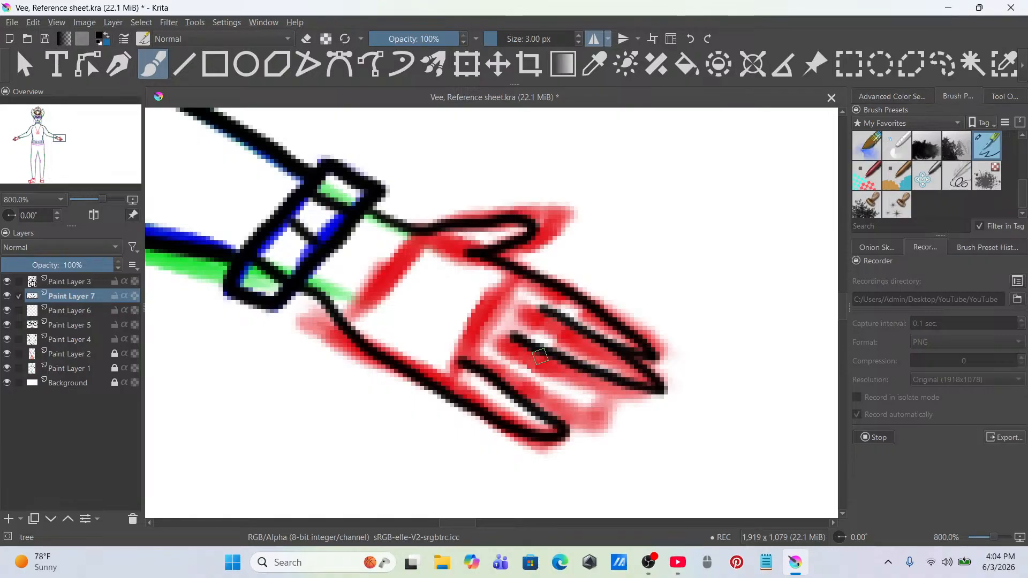
# Step: Redraw the middle finger's outline over the red sketch, undoing the unsatisfactory strokes and the extra ring finger stroke
pyautogui.hotkey('ctrl', 'z')
pyautogui.moveTo(608, 345)
pyautogui.mouseDown()
pyautogui.moveTo(649, 387)
pyautogui.moveTo(603, 382)
pyautogui.moveTo(531, 342)
pyautogui.mouseUp()
pyautogui.hotkey('ctrl', 'z')
pyautogui.moveTo(616, 345)
pyautogui.mouseDown()
pyautogui.moveTo(645, 365)
pyautogui.moveTo(613, 383)
pyautogui.moveTo(540, 332)
pyautogui.mouseUp()
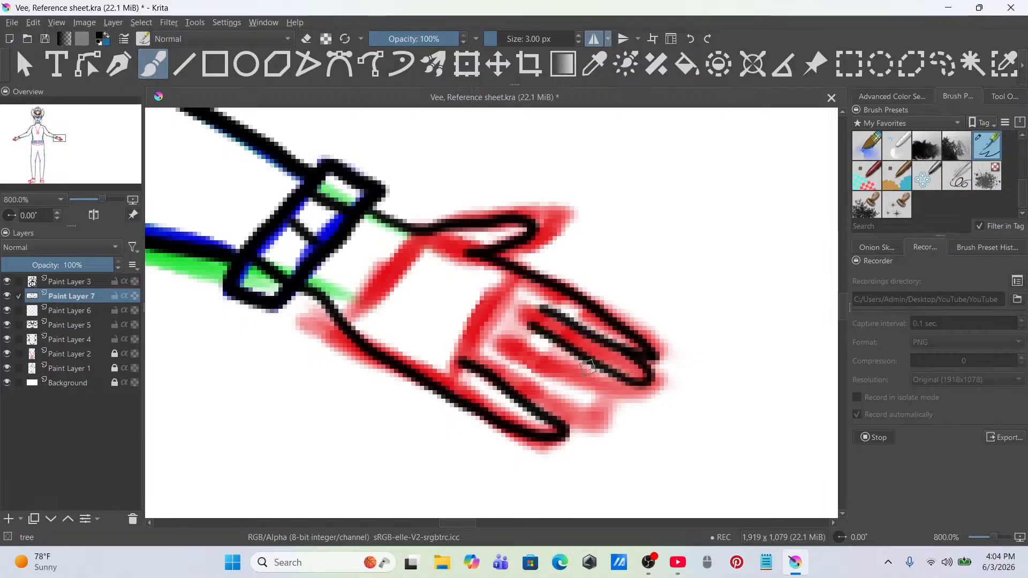
pyautogui.hotkey('ctrl', 'z')
pyautogui.moveTo(619, 350)
pyautogui.mouseDown()
pyautogui.moveTo(670, 384)
pyautogui.moveTo(654, 394)
pyautogui.moveTo(520, 333)
pyautogui.moveTo(662, 393)
pyautogui.mouseUp()
pyautogui.hotkey('ctrl', 'z')
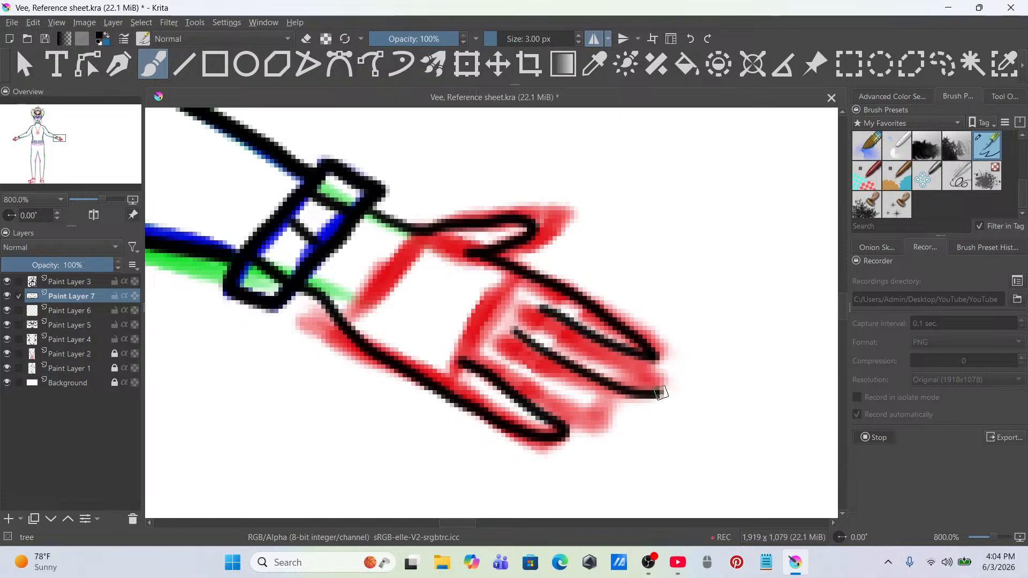
pyautogui.hotkey('ctrl', 'z')
pyautogui.moveTo(616, 351)
pyautogui.mouseDown()
pyautogui.moveTo(666, 384)
pyautogui.moveTo(614, 381)
pyautogui.moveTo(529, 345)
pyautogui.moveTo(615, 392)
pyautogui.moveTo(603, 378)
pyautogui.moveTo(617, 410)
pyautogui.moveTo(582, 406)
pyautogui.moveTo(506, 356)
pyautogui.mouseUp()
pyautogui.hotkey('ctrl', 'z')
pyautogui.moveTo(585, 372)
pyautogui.mouseDown()
pyautogui.moveTo(614, 410)
pyautogui.moveTo(506, 367)
pyautogui.mouseUp()
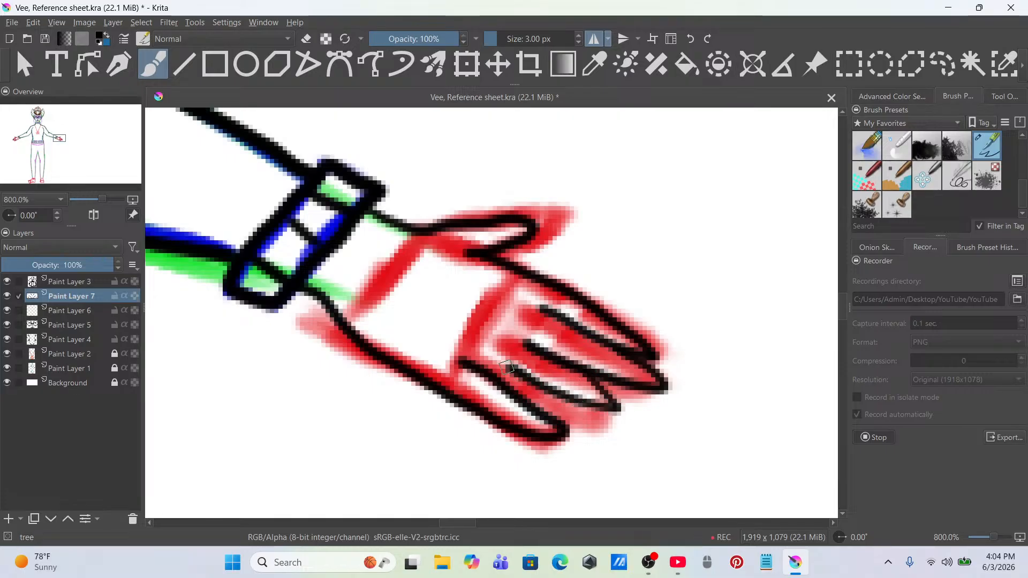
pyautogui.hotkey('ctrl', 'z')
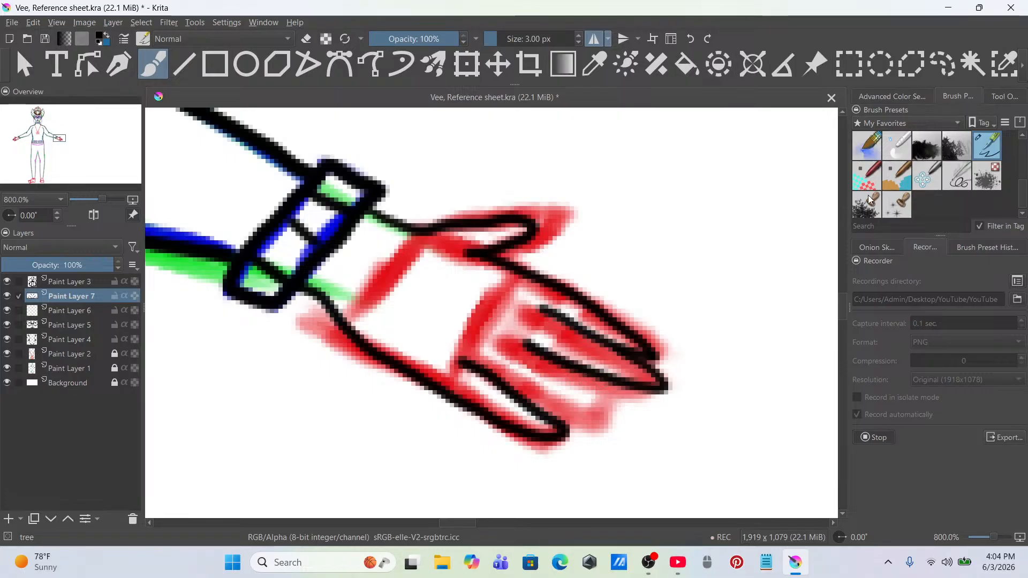
# Step: Erase the inked little finger and the adjoining palm edge with Eraser Small
pyautogui.moveTo(1024, 205); pyautogui.dragTo(1021, 169)
pyautogui.click(891, 155)
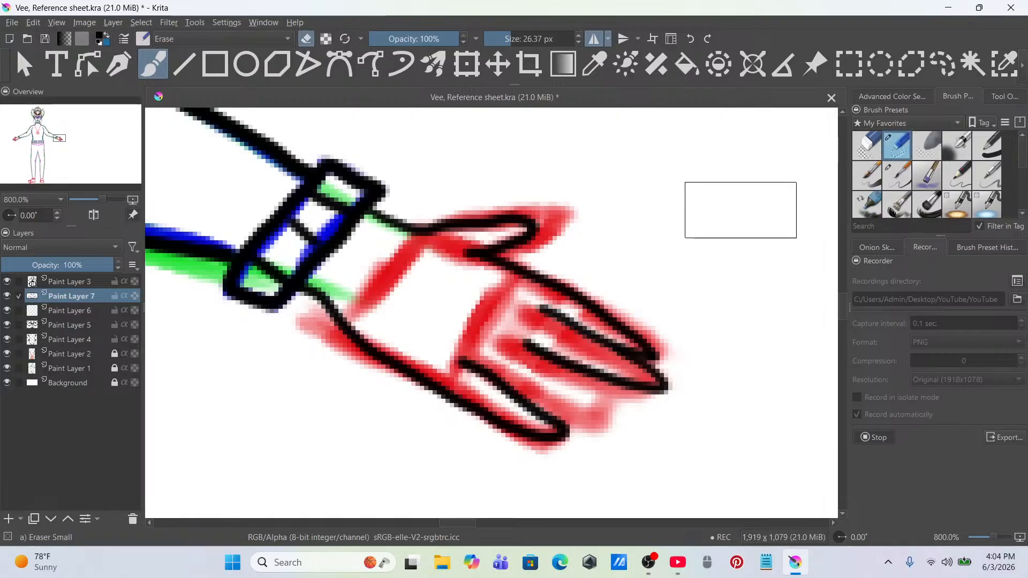
pyautogui.moveTo(423, 369)
pyautogui.mouseDown()
pyautogui.moveTo(453, 378)
pyautogui.moveTo(569, 458)
pyautogui.mouseUp()
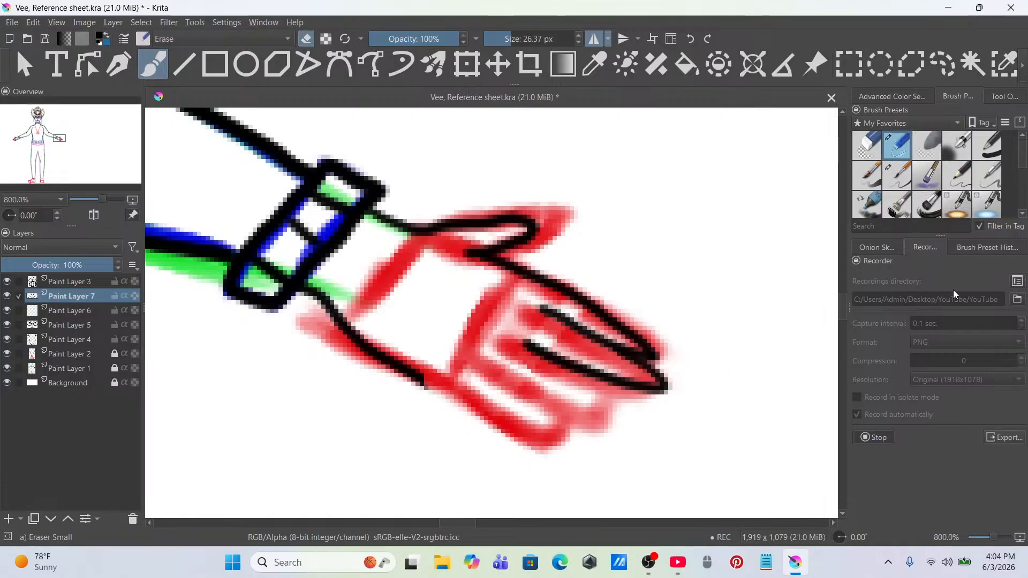
# Step: Redraw the palm edge and little finger as one rounded outline with the 3 px tree brush
pyautogui.scroll(-3, 1019, 171)
pyautogui.click(987, 166)
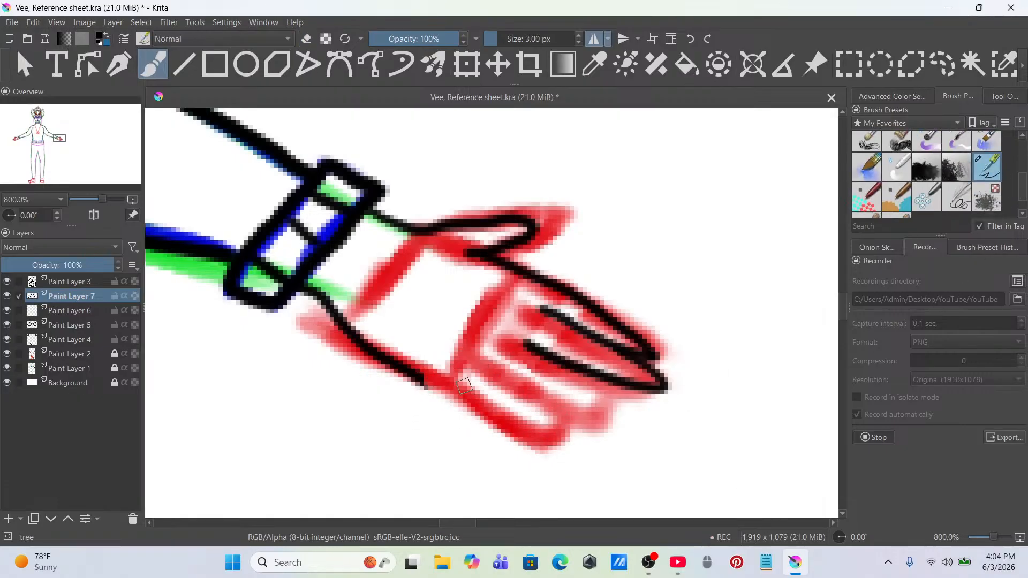
pyautogui.moveTo(415, 380)
pyautogui.mouseDown()
pyautogui.moveTo(526, 434)
pyautogui.moveTo(565, 438)
pyautogui.moveTo(541, 405)
pyautogui.moveTo(470, 357)
pyautogui.mouseUp()
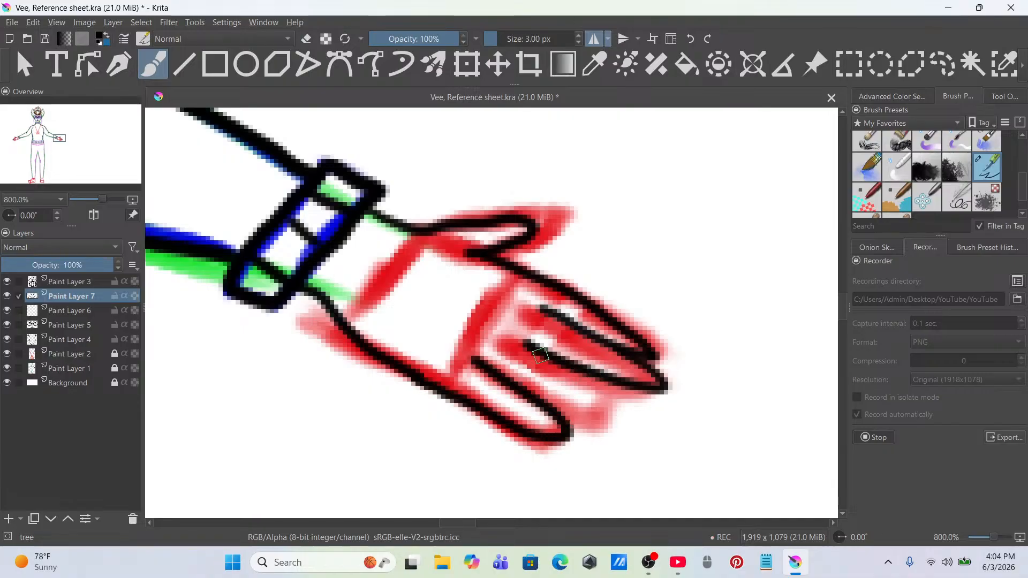
# Step: Ink the ring finger between the middle and little fingers, undoing the unsatisfactory strokes
pyautogui.moveTo(603, 383)
pyautogui.mouseDown()
pyautogui.moveTo(627, 407)
pyautogui.moveTo(501, 371)
pyautogui.moveTo(604, 421)
pyautogui.moveTo(600, 398)
pyautogui.moveTo(553, 364)
pyautogui.moveTo(617, 409)
pyautogui.moveTo(528, 389)
pyautogui.moveTo(564, 399)
pyautogui.moveTo(533, 396)
pyautogui.moveTo(494, 412)
pyautogui.moveTo(566, 422)
pyautogui.mouseUp()
pyautogui.hotkey('ctrl', 'z')
pyautogui.hotkey('ctrl', 'z')
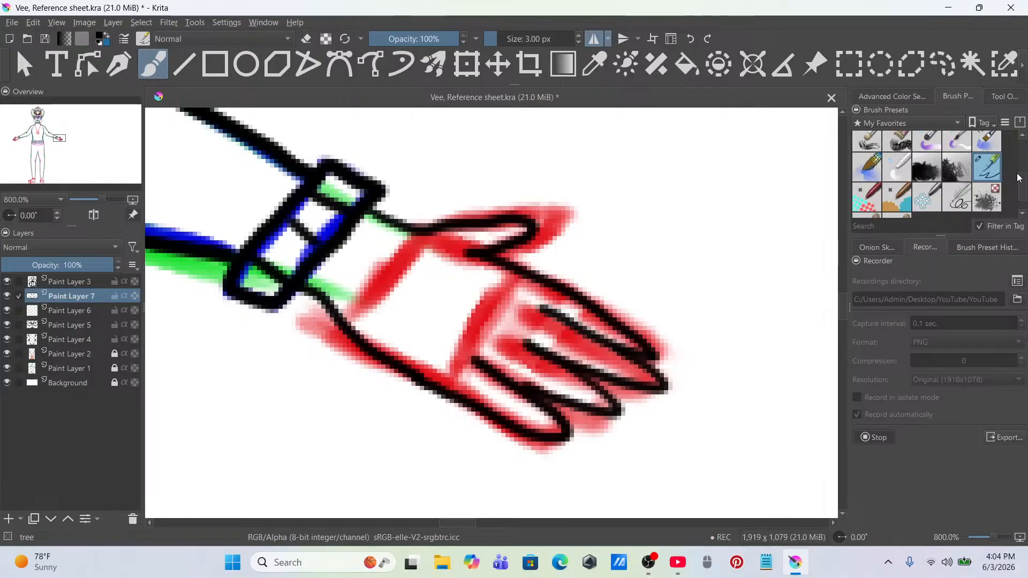
# Step: Erase the little finger's tip and outer edge with Eraser Small
pyautogui.scroll(3, 969, 161)
pyautogui.click(897, 143)
pyautogui.moveTo(505, 428)
pyautogui.mouseDown()
pyautogui.moveTo(546, 449)
pyautogui.moveTo(552, 426)
pyautogui.moveTo(504, 415)
pyautogui.mouseUp()
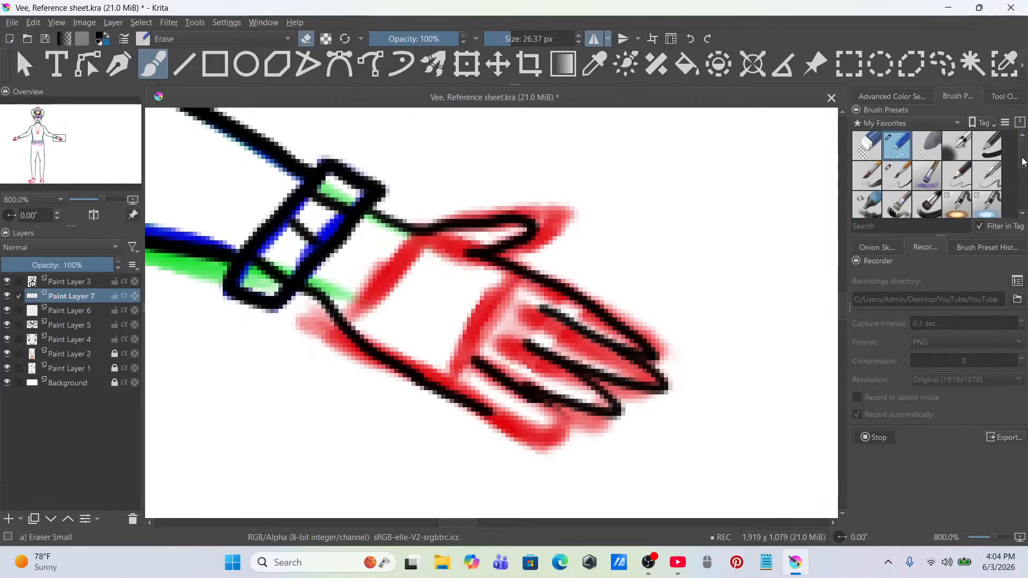
# Step: Redraw the little finger's outer edge and tip slightly slimmer with the 3 px tree brush
pyautogui.scroll(-3, 1023, 161)
pyautogui.click(988, 178)
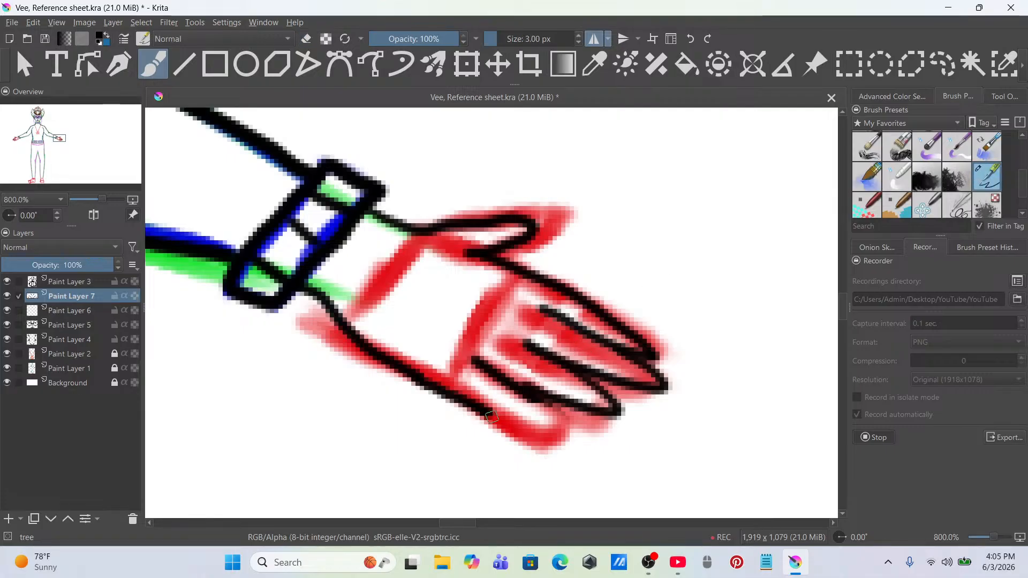
pyautogui.moveTo(527, 426)
pyautogui.mouseDown()
pyautogui.moveTo(565, 432)
pyautogui.moveTo(557, 407)
pyautogui.mouseUp()
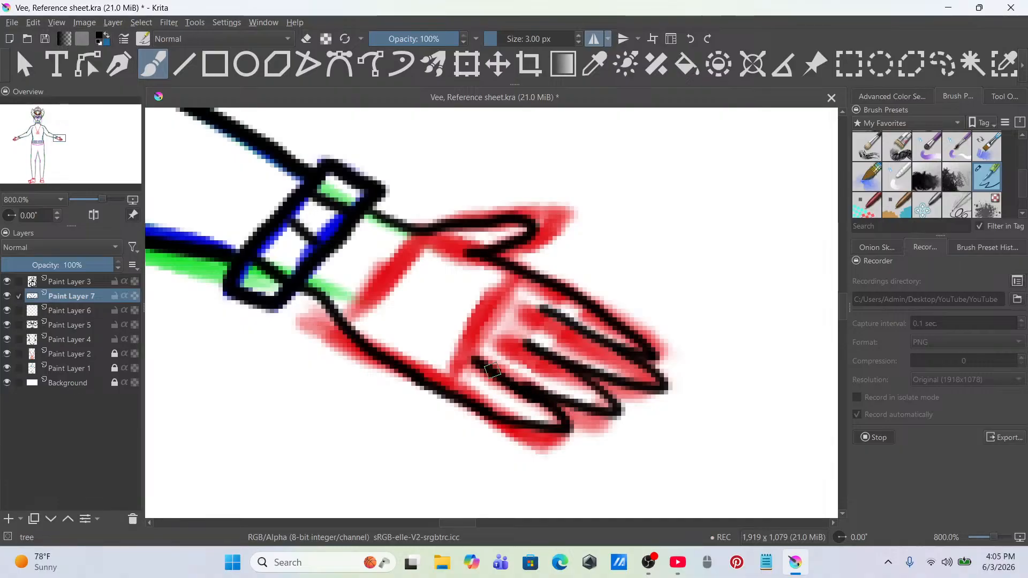
# Step: Try inking the thumb crease, a faint palm line and a curved line along the base of the fingers
pyautogui.scroll(2, 574, 404)
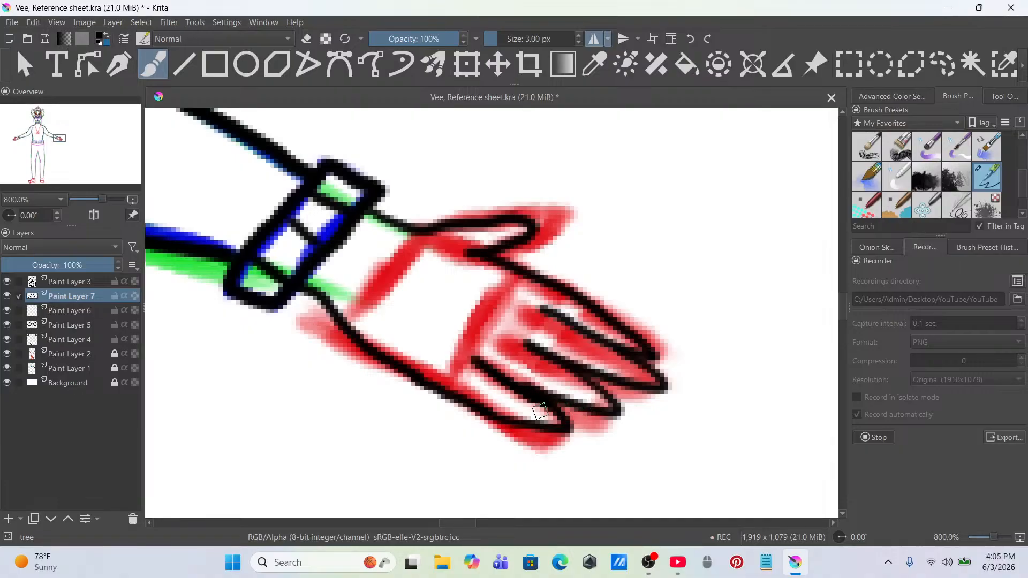
pyautogui.scroll(4, 541, 369)
pyautogui.scroll(5, 541, 369)
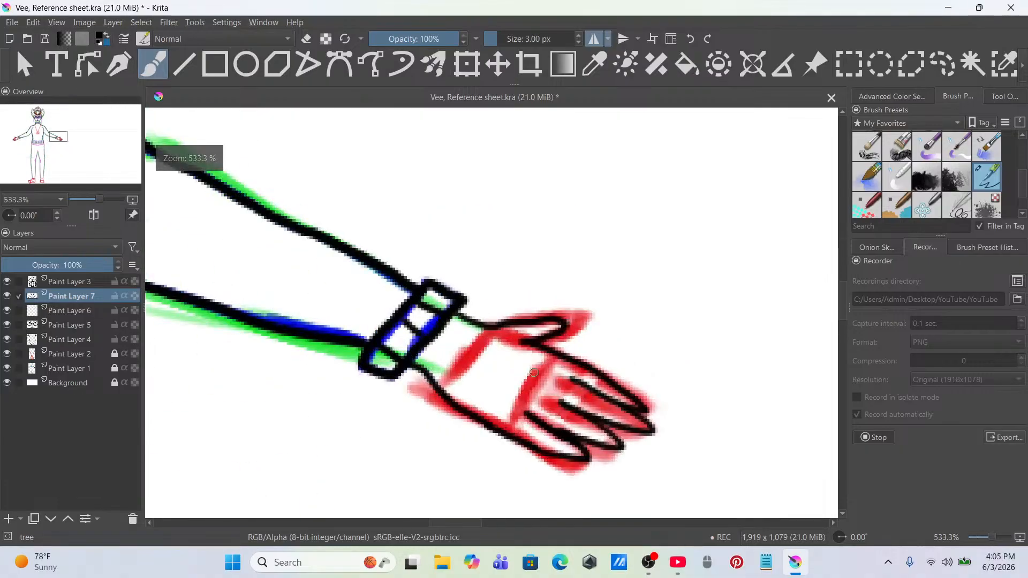
pyautogui.scroll(1, 533, 373)
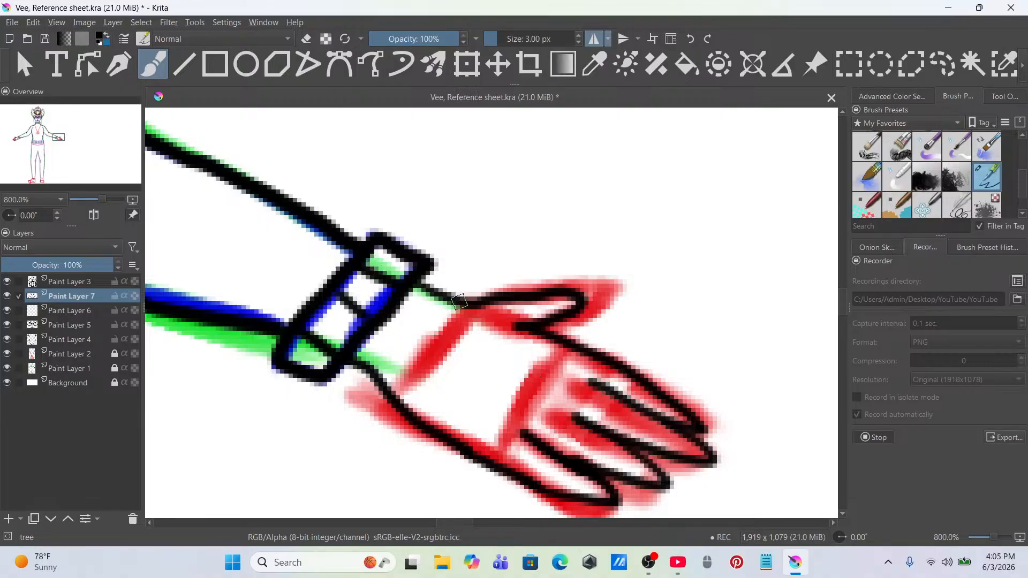
pyautogui.moveTo(462, 331)
pyautogui.mouseDown()
pyautogui.moveTo(476, 364)
pyautogui.moveTo(523, 404)
pyautogui.moveTo(469, 381)
pyautogui.moveTo(437, 344)
pyautogui.mouseUp()
pyautogui.hotkey('ctrl', 'z')
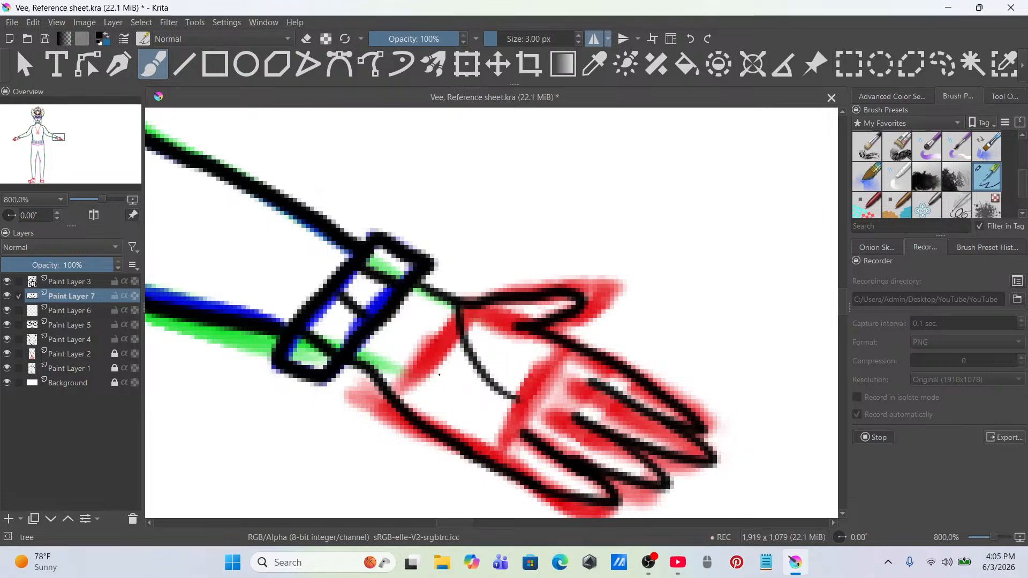
pyautogui.moveTo(590, 362); pyautogui.dragTo(524, 426)
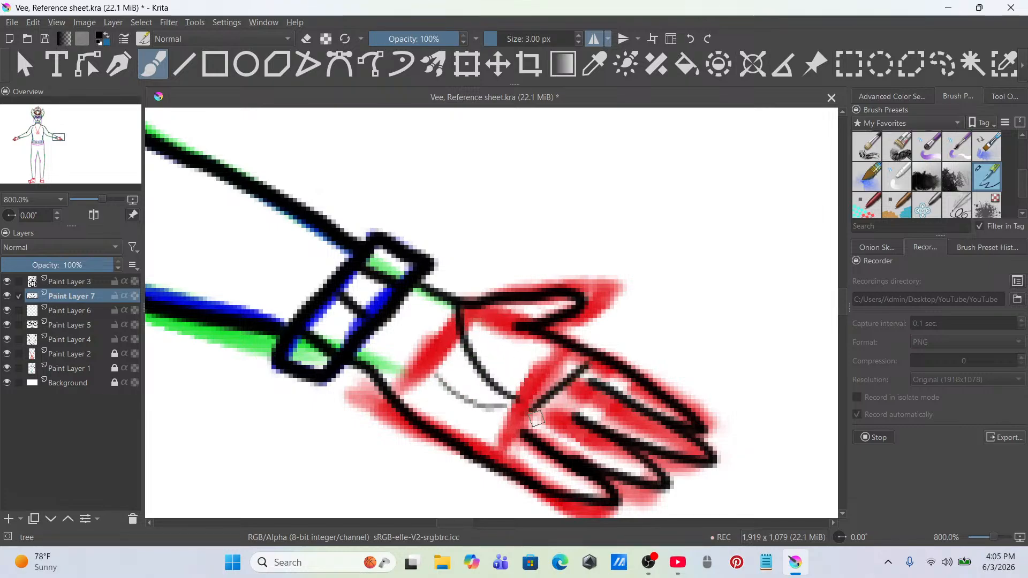
pyautogui.hotkey('ctrl', 'z')
pyautogui.moveTo(589, 362); pyautogui.dragTo(505, 446)
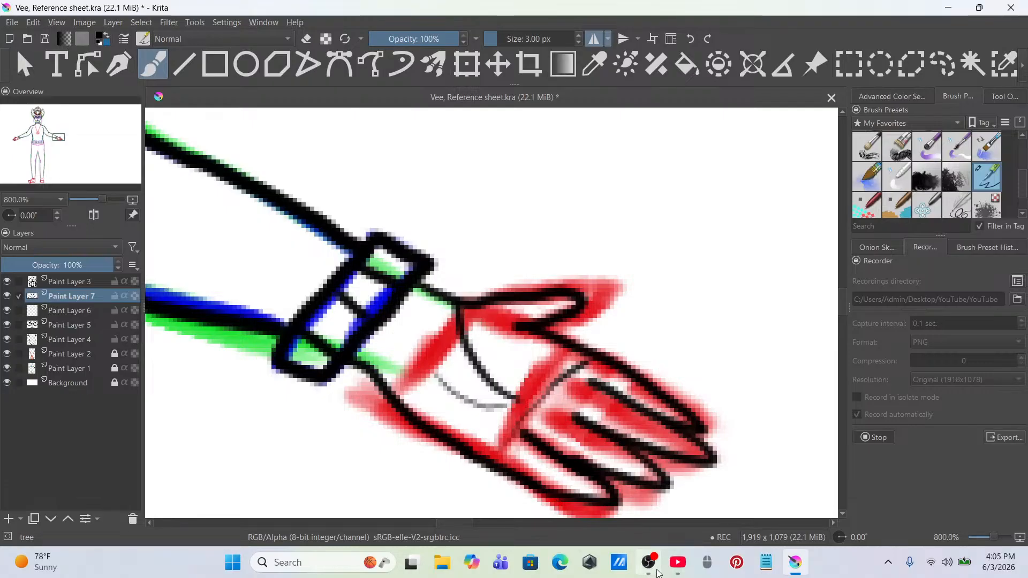
pyautogui.moveTo(677, 562)
pyautogui.moveTo(612, 474)
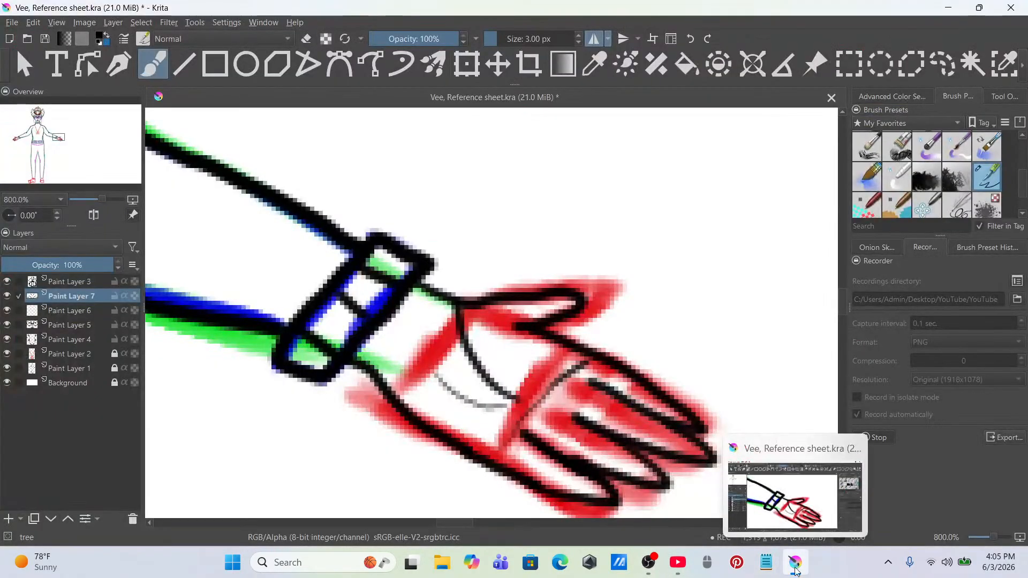
pyautogui.click(795, 562)
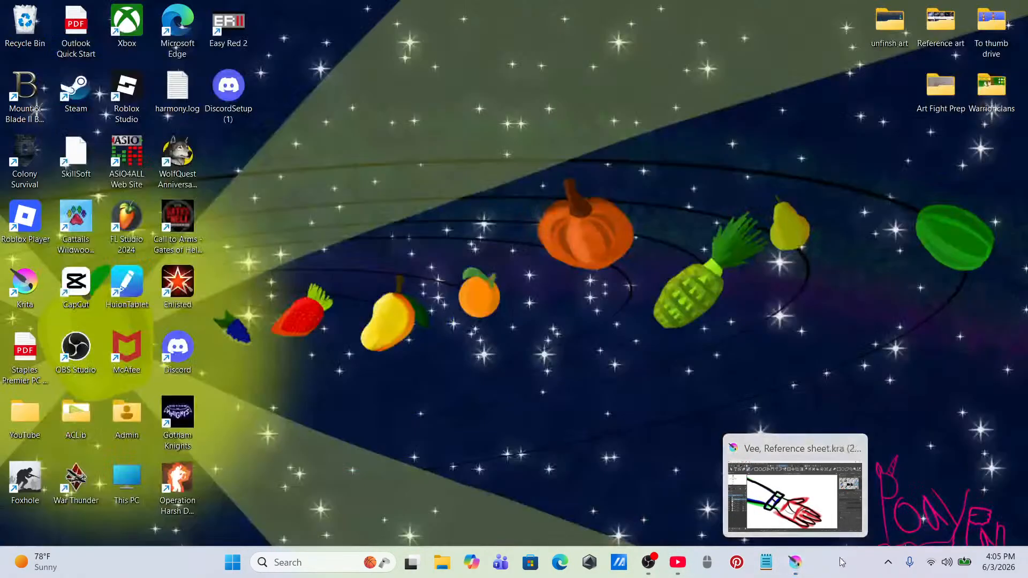
pyautogui.click(795, 563)
pyautogui.scroll(-2, 617, 321)
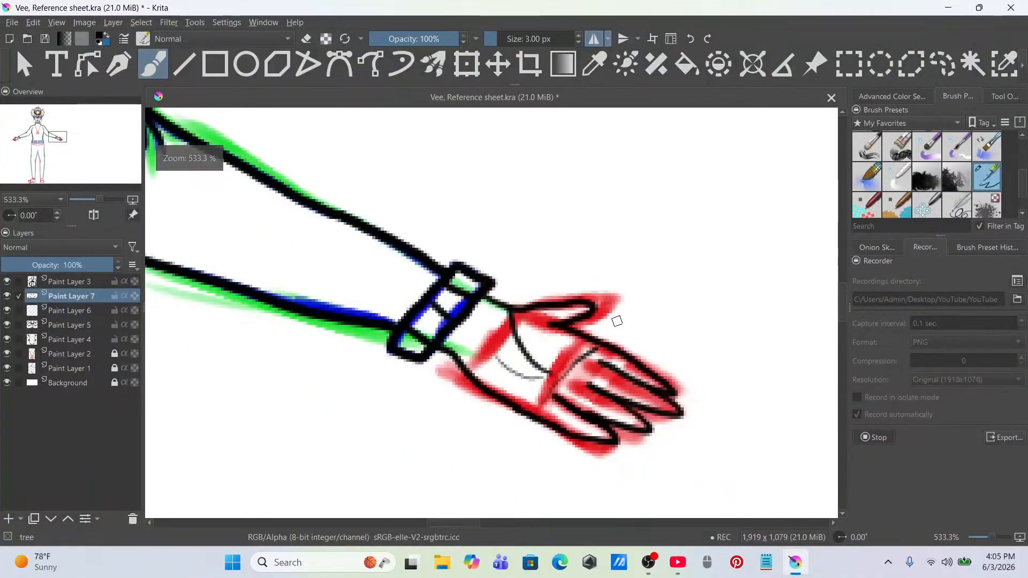
# Step: Undo the crease lines inked on the palm and at the base of the fingers
pyautogui.moveTo(604, 347); pyautogui.dragTo(613, 336)
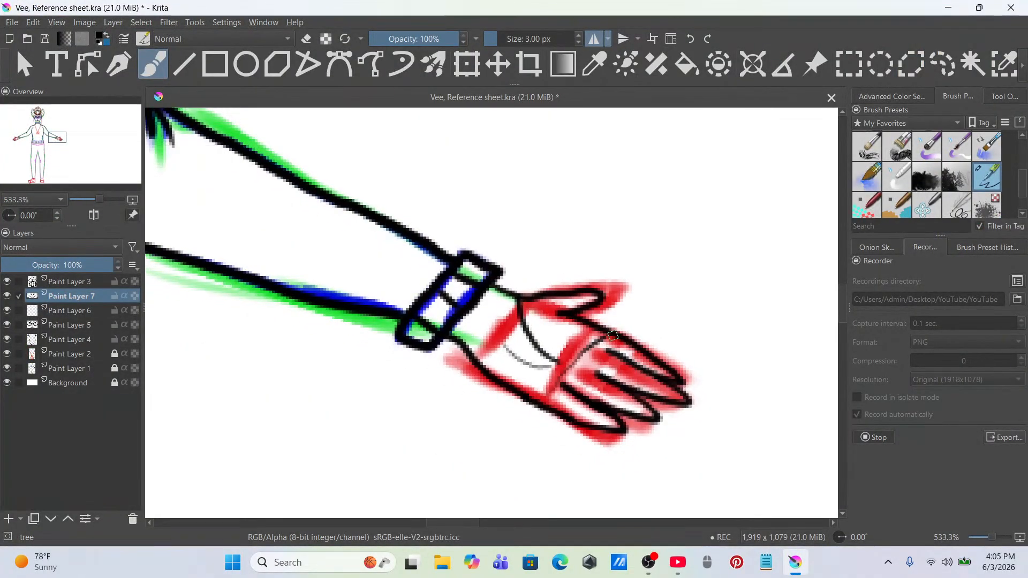
pyautogui.hotkey('ctrl', 'z')
pyautogui.hotkey('ctrl', 'z')
pyautogui.hotkey('ctrl', 'z')
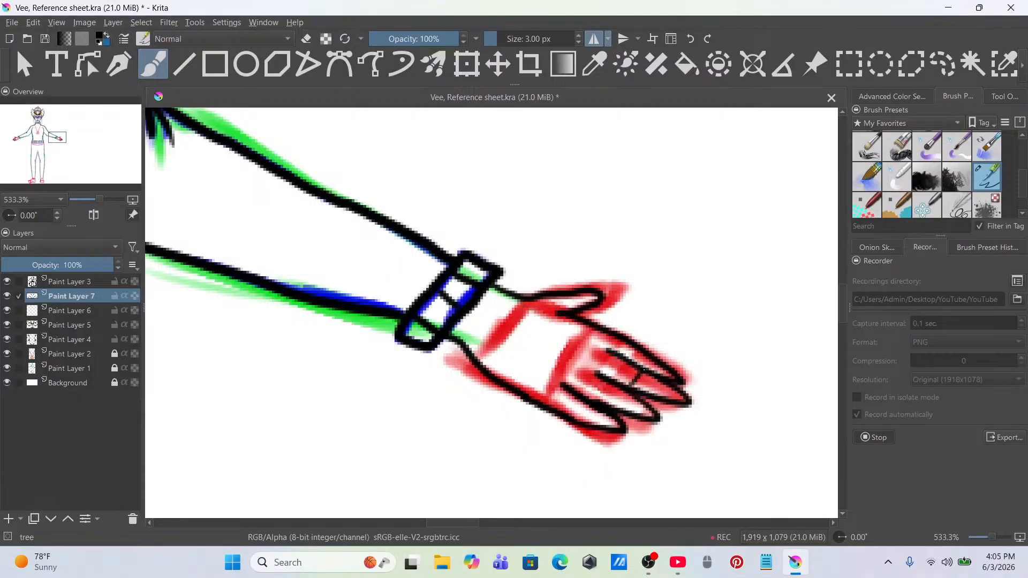
pyautogui.moveTo(646, 360); pyautogui.dragTo(637, 386)
pyautogui.moveTo(613, 346); pyautogui.dragTo(569, 417)
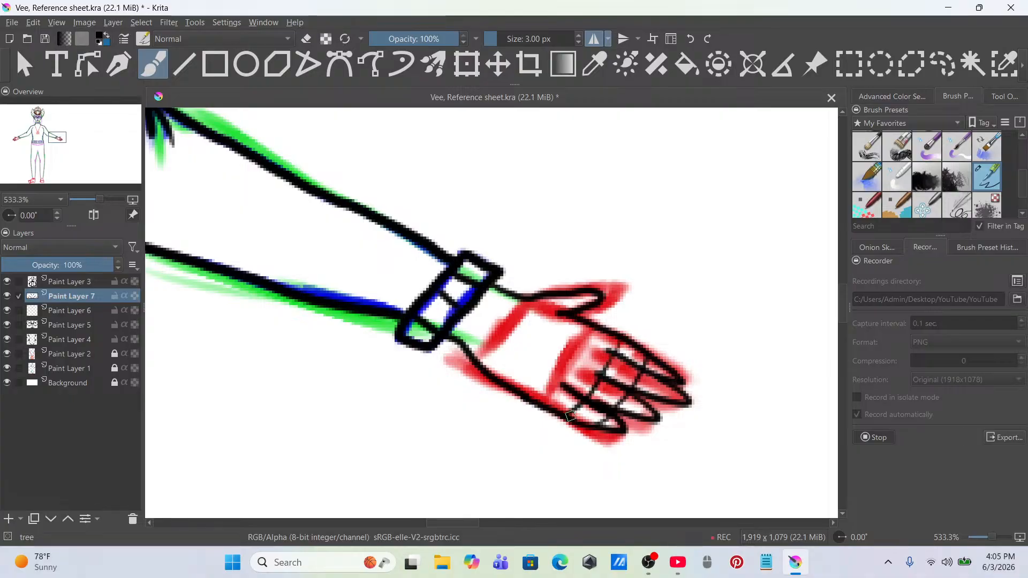
pyautogui.hotkey('ctrl', 'z')
pyautogui.hotkey('ctrl', 'z')
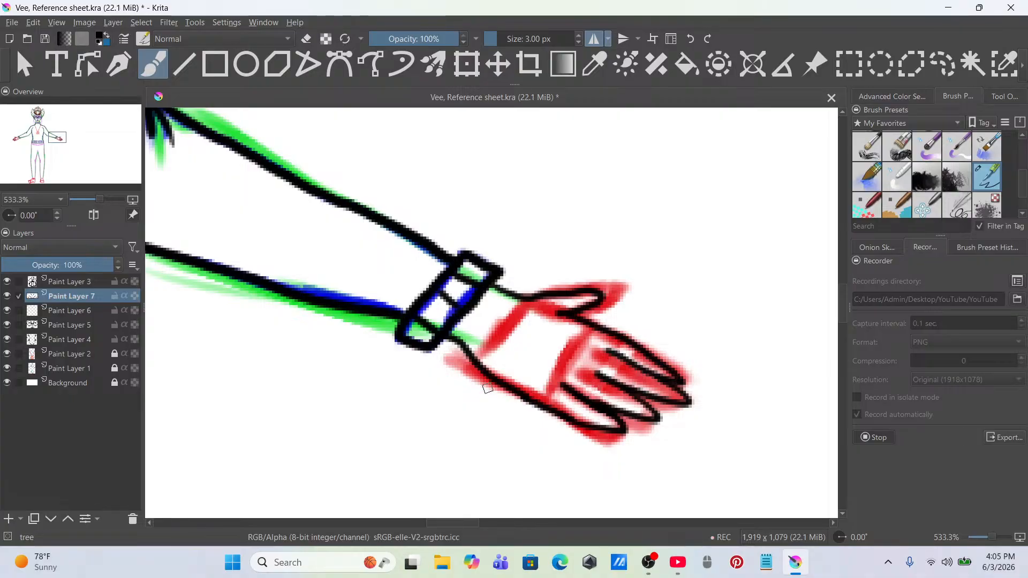
pyautogui.scroll(-5, 516, 361)
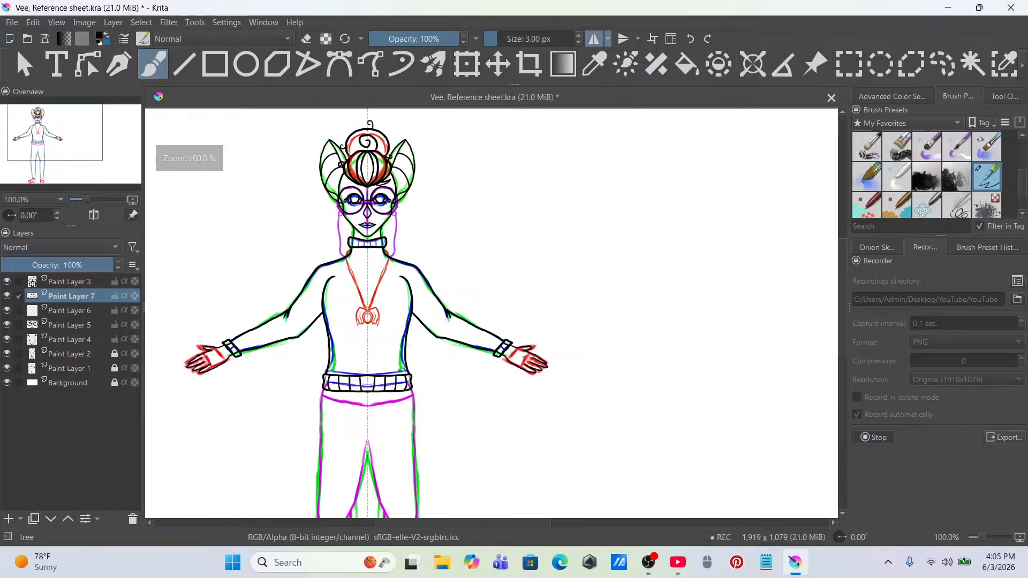
# Step: Set the brush size to 4 px and add a new paint layer above Paint Layer 7 for the trousers
pyautogui.moveTo(523, 360); pyautogui.dragTo(590, 329)
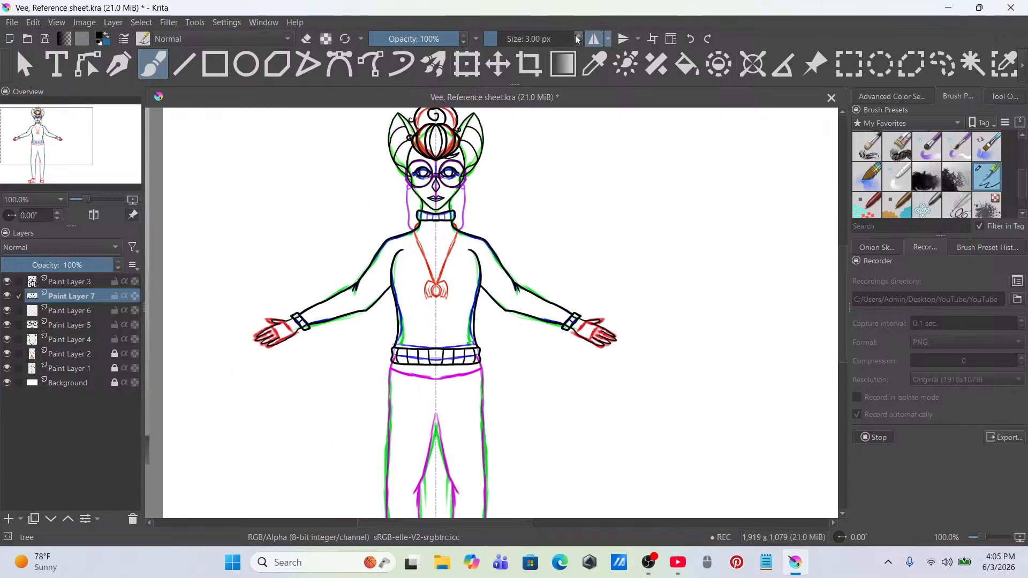
pyautogui.click(578, 36)
pyautogui.moveTo(559, 360); pyautogui.dragTo(617, 257)
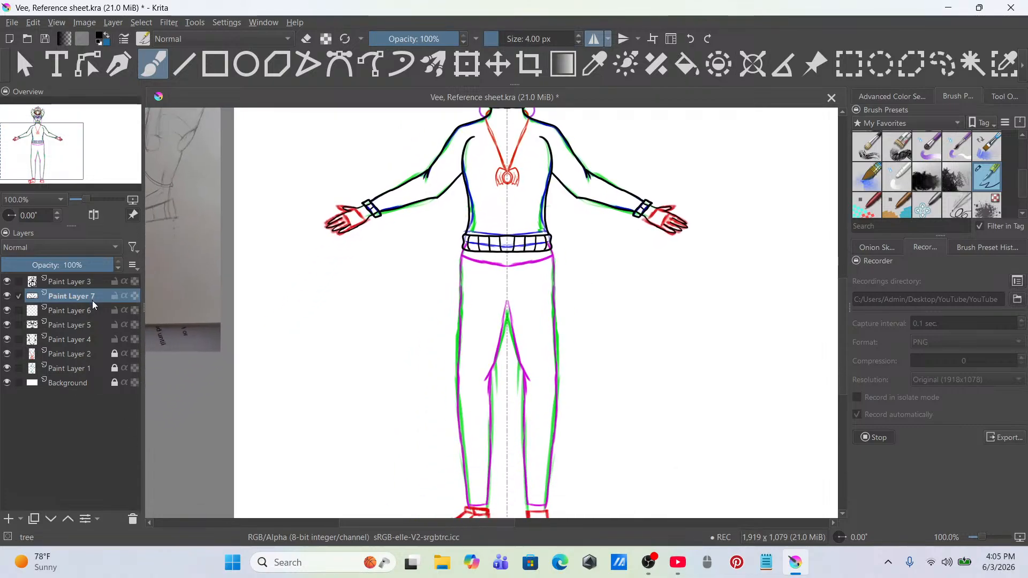
pyautogui.click(8, 519)
pyautogui.moveTo(488, 354)
pyautogui.mouseDown()
pyautogui.moveTo(526, 231)
pyautogui.moveTo(462, 360)
pyautogui.mouseUp()
pyautogui.scroll(1, 515, 259)
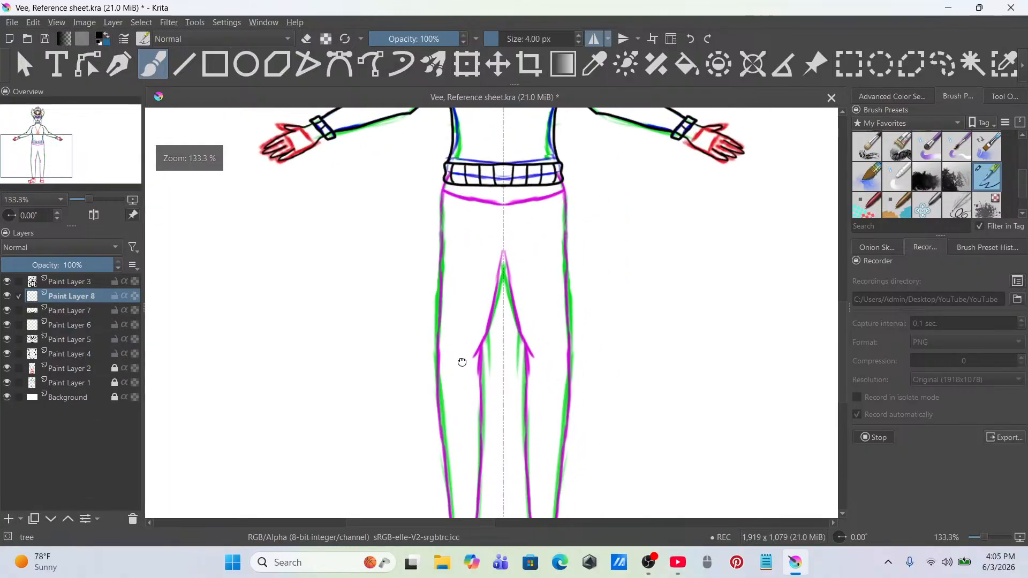
pyautogui.scroll(3, 461, 179)
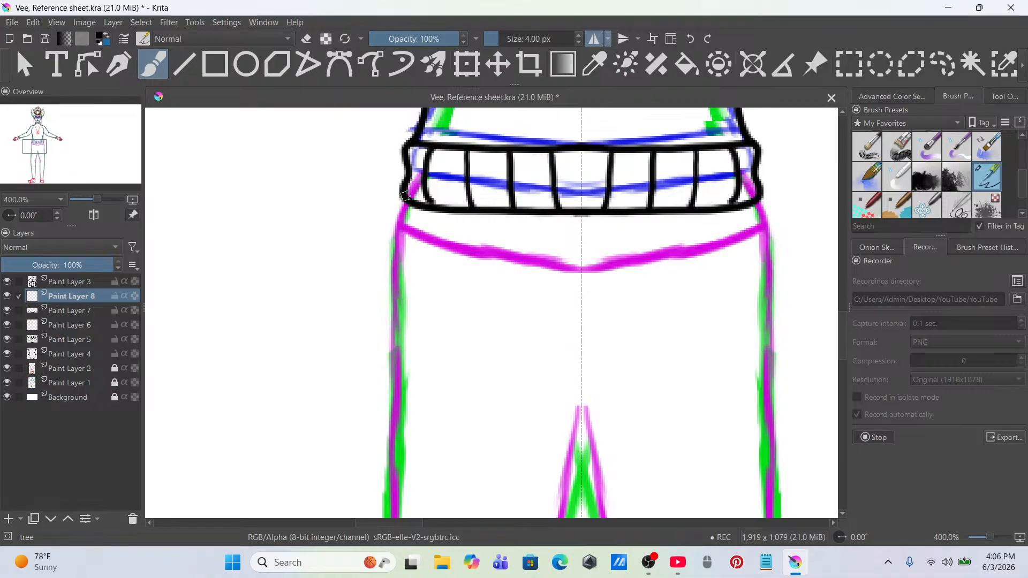
# Step: Ink the trousers' curved waistband below the sweater hem and add thin mirrored crease lines inside it
pyautogui.moveTo(403, 208)
pyautogui.mouseDown()
pyautogui.moveTo(394, 247)
pyautogui.moveTo(418, 261)
pyautogui.moveTo(581, 285)
pyautogui.mouseUp()
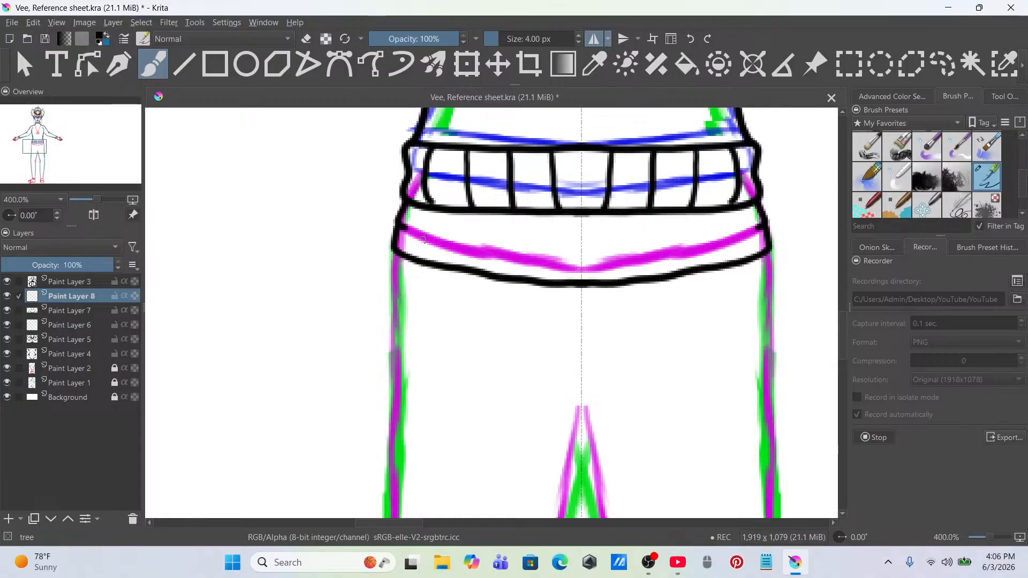
pyautogui.moveTo(422, 225); pyautogui.dragTo(528, 236)
pyautogui.hotkey('ctrl', 'z')
pyautogui.moveTo(410, 236); pyautogui.dragTo(533, 252)
pyautogui.hotkey('ctrl', 'z')
pyautogui.moveTo(421, 224); pyautogui.dragTo(527, 233)
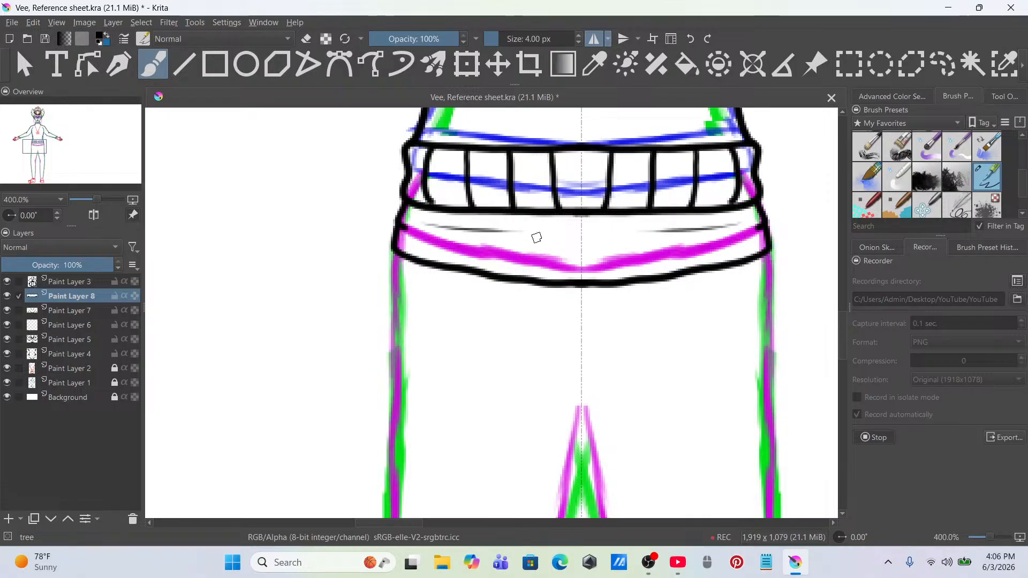
pyautogui.moveTo(417, 245); pyautogui.dragTo(571, 264)
pyautogui.hotkey('ctrl', 'z')
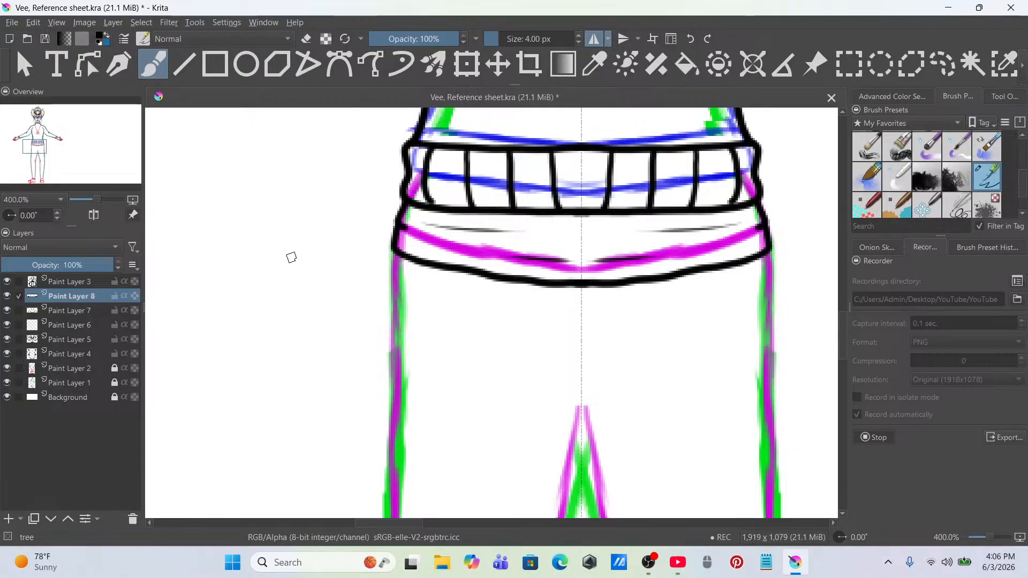
# Step: Ink the mirrored inner-thigh lines from the crotch point down to short flared ends near the knees
pyautogui.scroll(-3, 291, 256)
pyautogui.scroll(-5, 499, 291)
pyautogui.scroll(2, 509, 207)
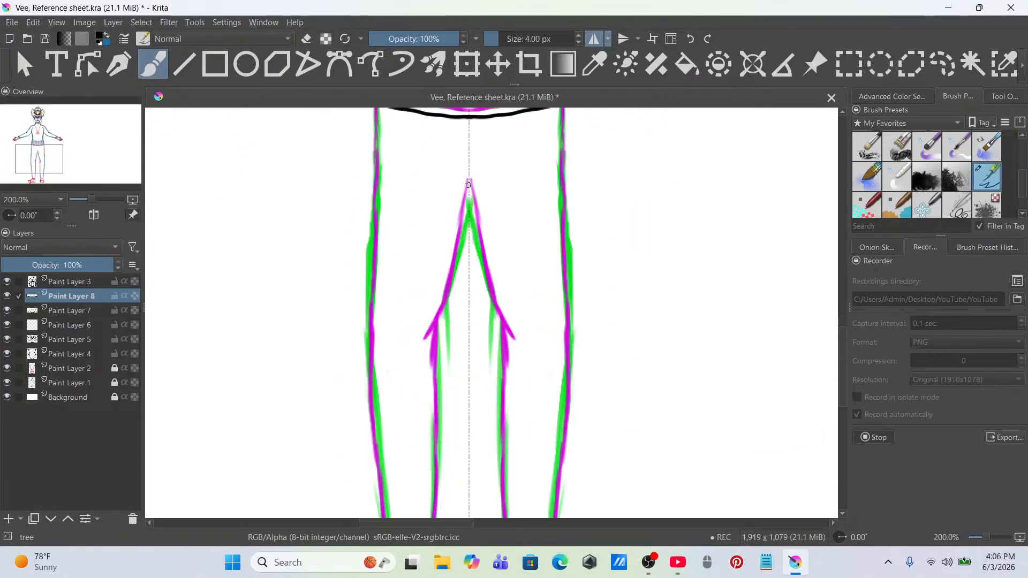
pyautogui.moveTo(470, 178); pyautogui.dragTo(492, 284)
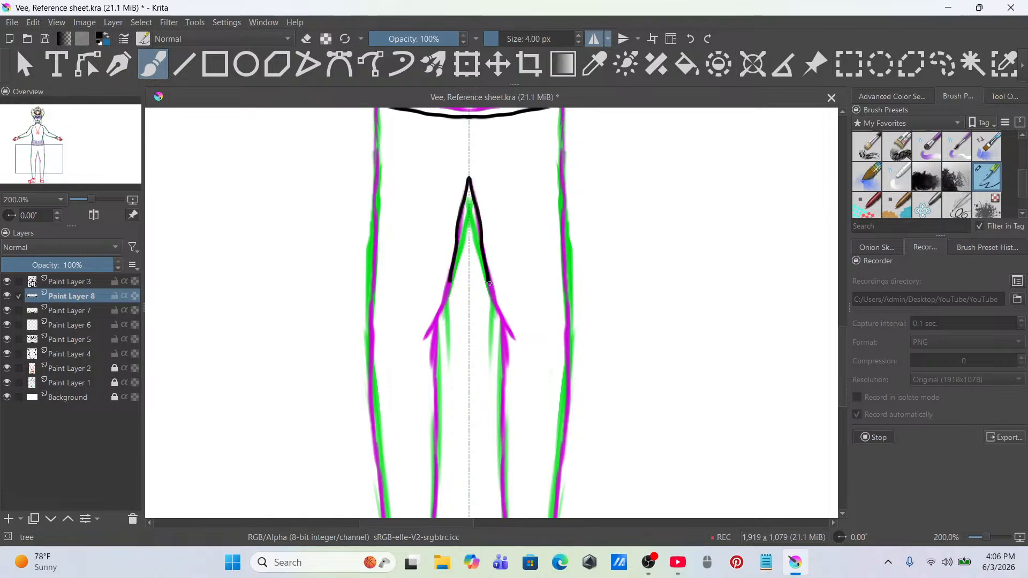
pyautogui.hotkey('ctrl', 'z')
pyautogui.moveTo(471, 184); pyautogui.dragTo(508, 328)
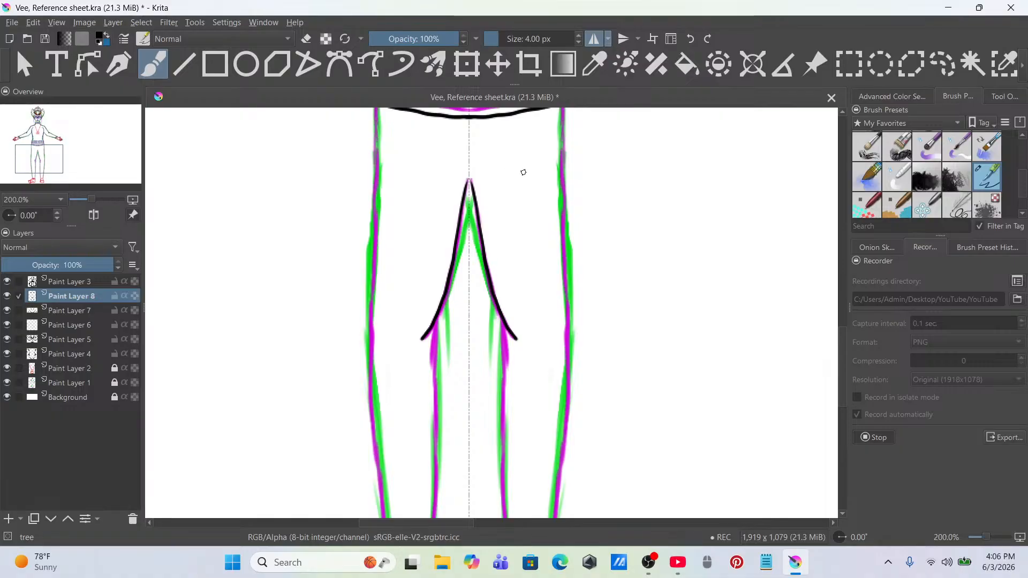
pyautogui.hotkey('ctrl', 'z')
pyautogui.moveTo(472, 192); pyautogui.dragTo(486, 241)
pyautogui.hotkey('ctrl', 'z')
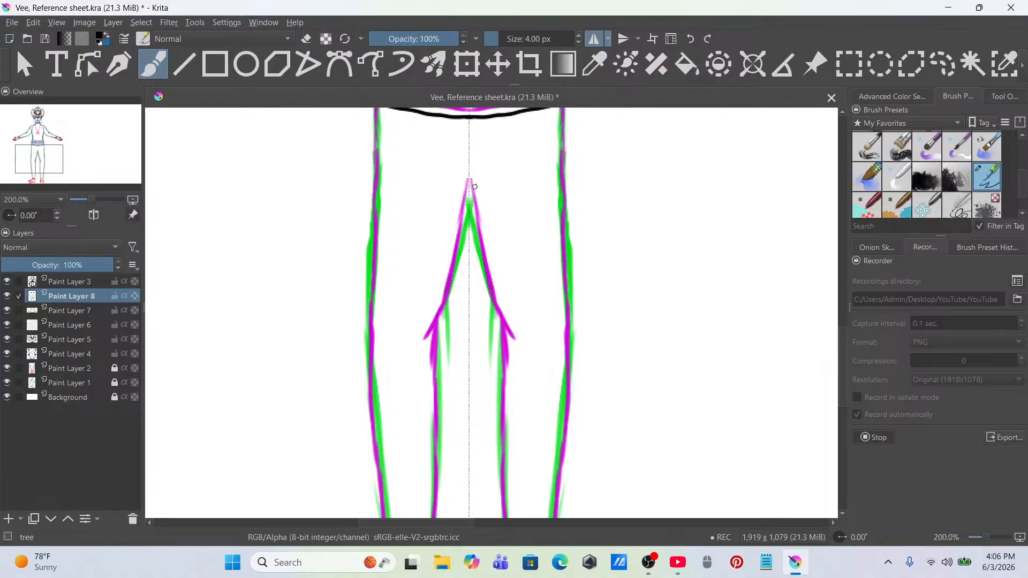
pyautogui.moveTo(471, 196); pyautogui.dragTo(523, 345)
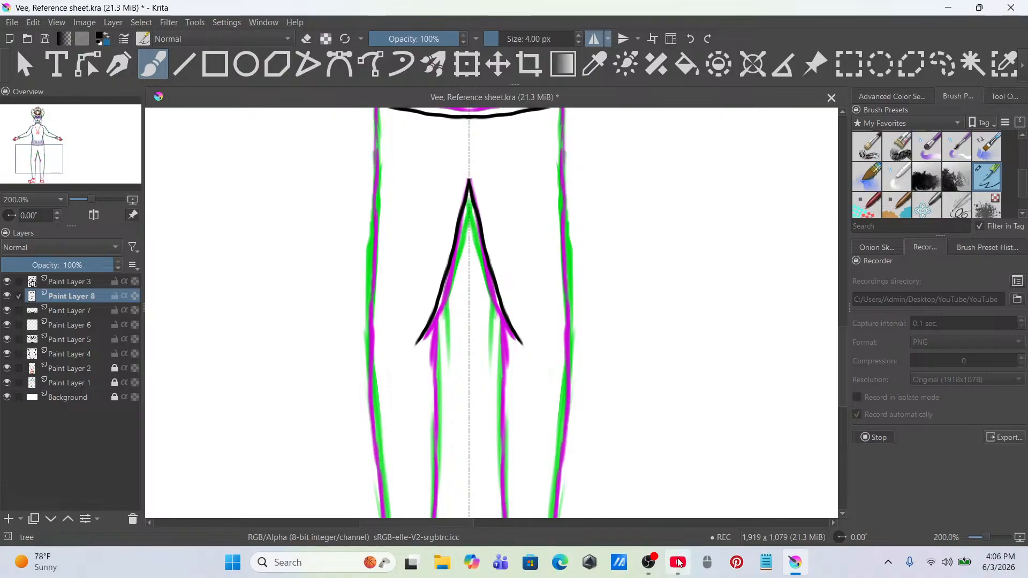
# Step: Ink the mirrored outer leg lines of the trousers from the waistband down to the ankles
pyautogui.scroll(-3, 676, 300)
pyautogui.scroll(3, 675, 255)
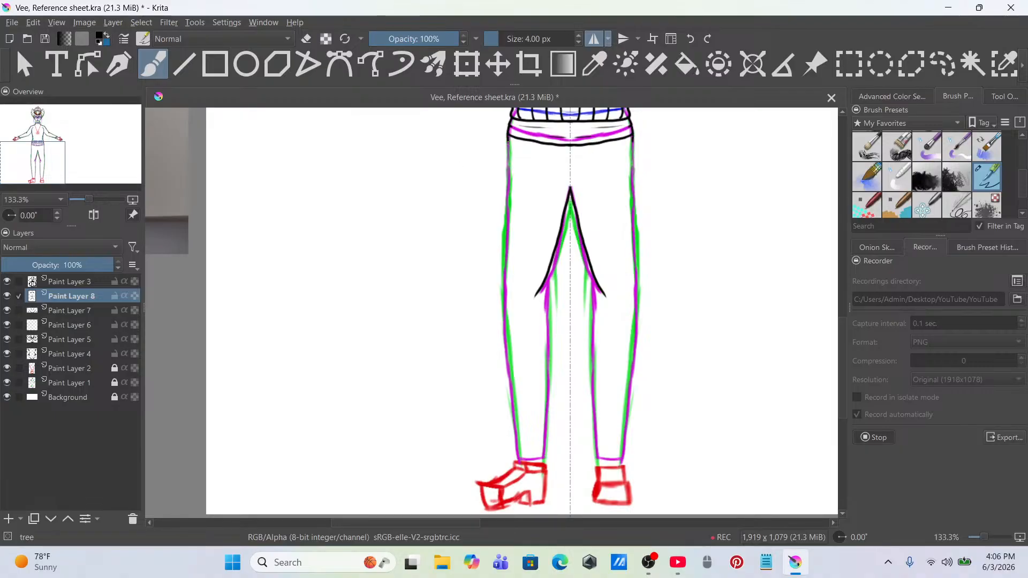
pyautogui.moveTo(504, 229); pyautogui.dragTo(518, 456)
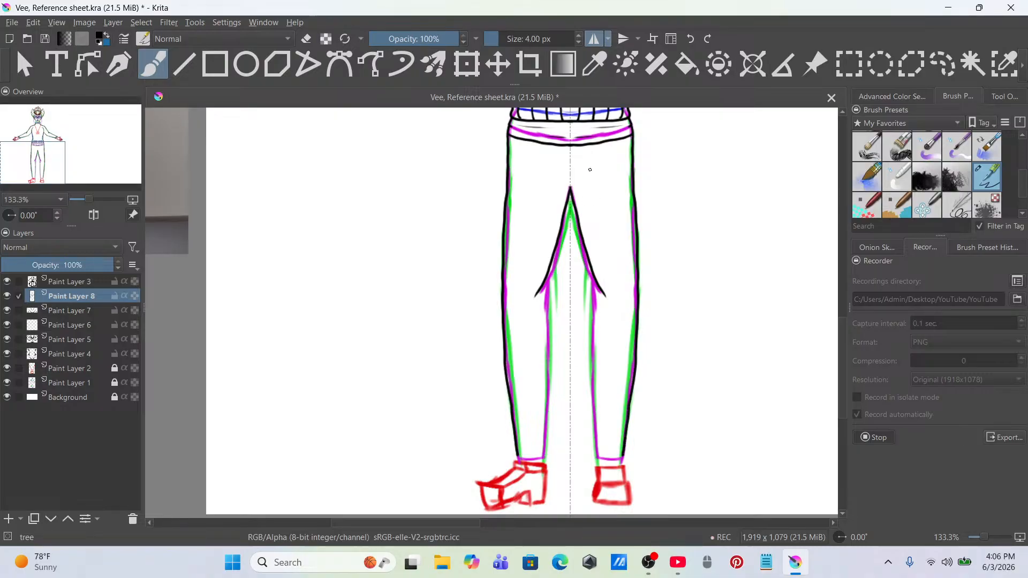
# Step: Ink the inner lower-leg lines down to the ankles and close each trouser leg with a curved hem
pyautogui.scroll(2, 587, 170)
pyautogui.moveTo(525, 337)
pyautogui.mouseDown()
pyautogui.moveTo(537, 291)
pyautogui.moveTo(515, 111)
pyautogui.mouseUp()
pyautogui.moveTo(504, 228); pyautogui.dragTo(500, 213)
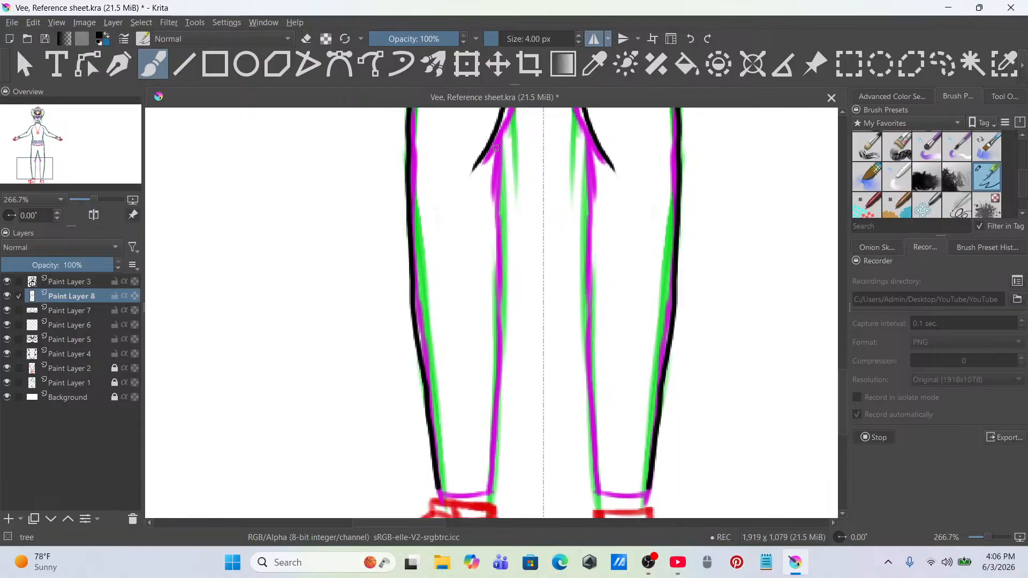
pyautogui.moveTo(498, 152); pyautogui.dragTo(491, 473)
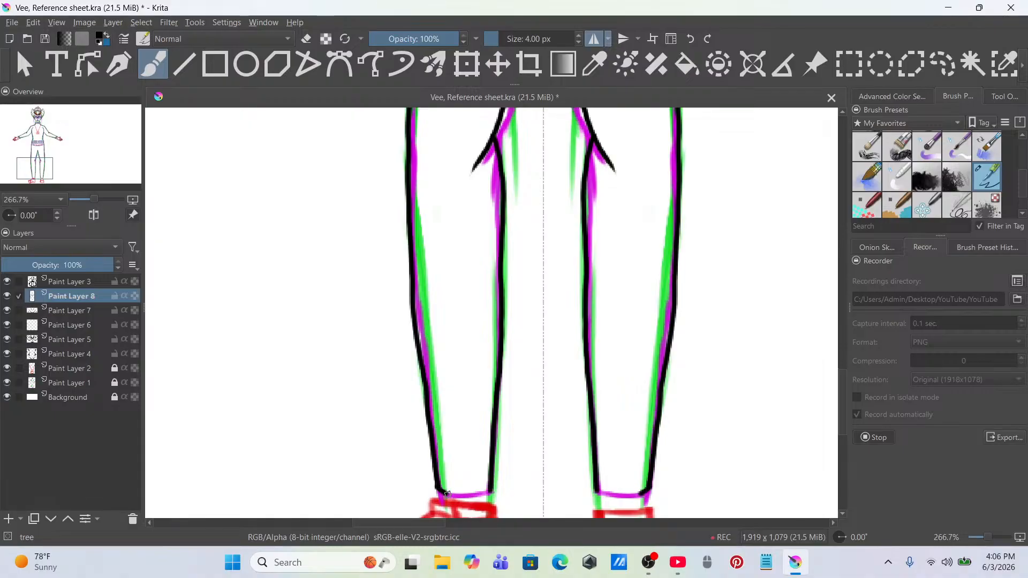
pyautogui.moveTo(442, 491); pyautogui.dragTo(489, 492)
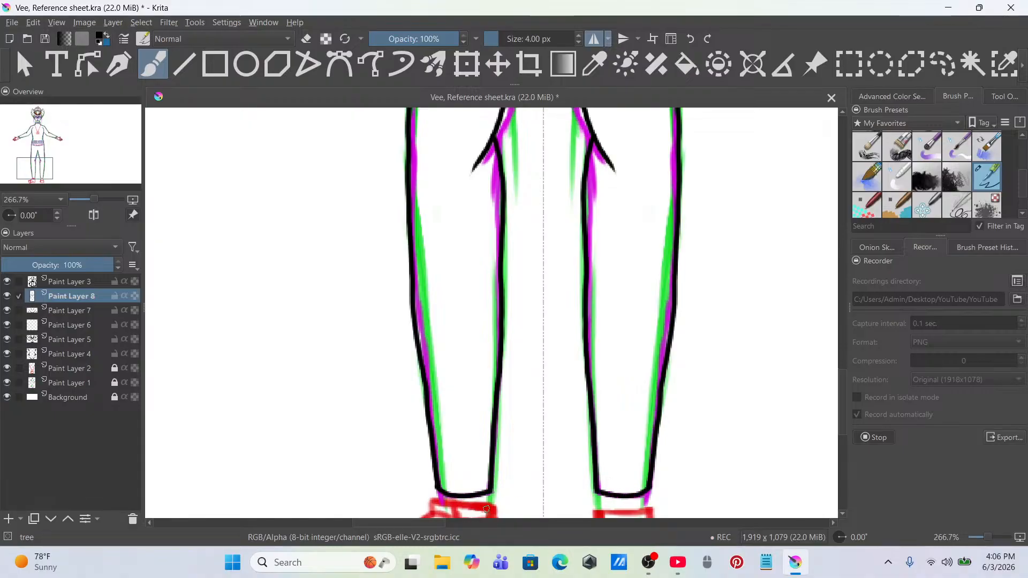
# Step: Add a new paint layer above Paint Layer 8 for the boots
pyautogui.scroll(-4, 504, 469)
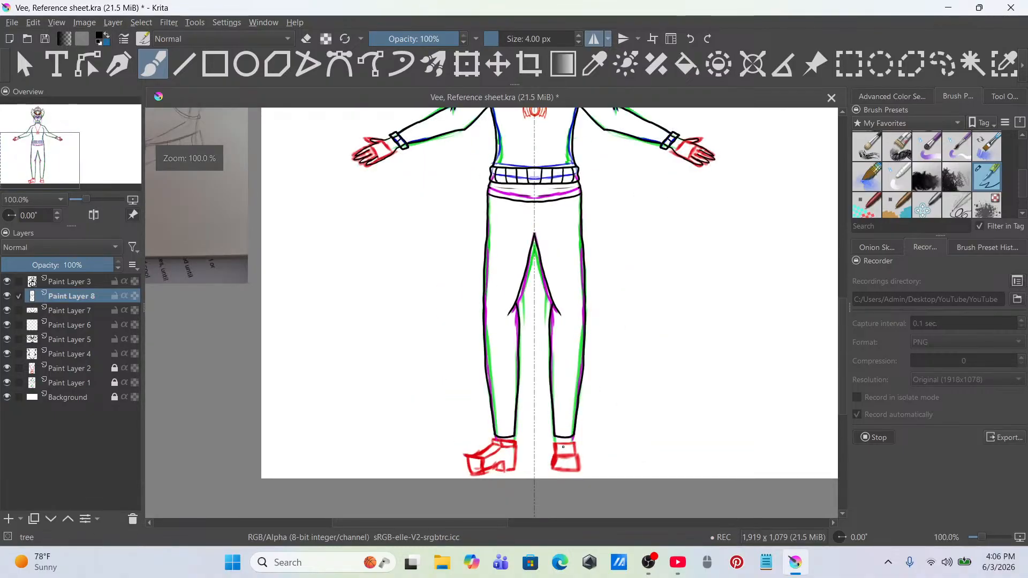
pyautogui.scroll(5, 526, 400)
pyautogui.moveTo(526, 400); pyautogui.dragTo(605, 384)
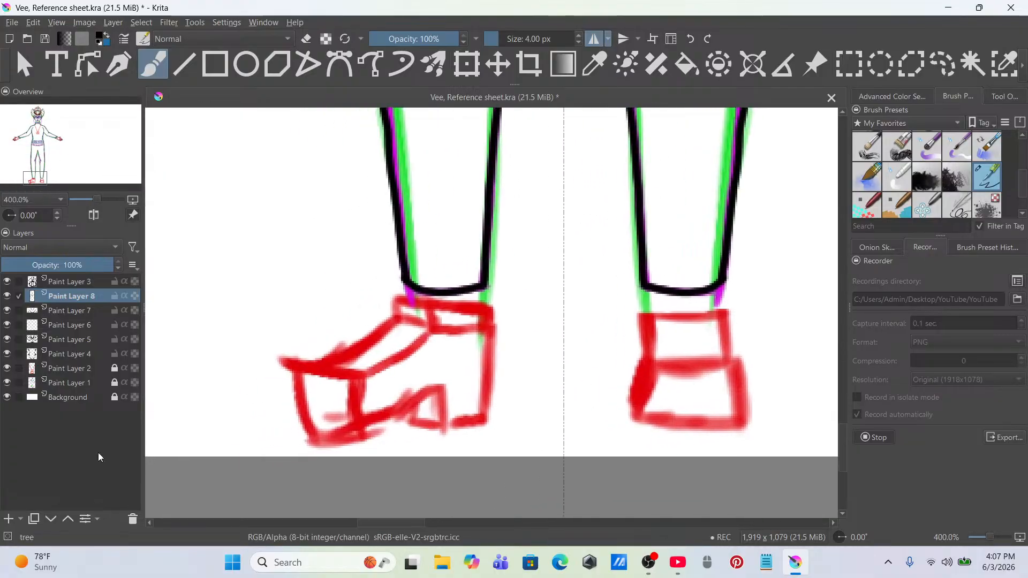
pyautogui.click(9, 517)
pyautogui.scroll(1, 509, 328)
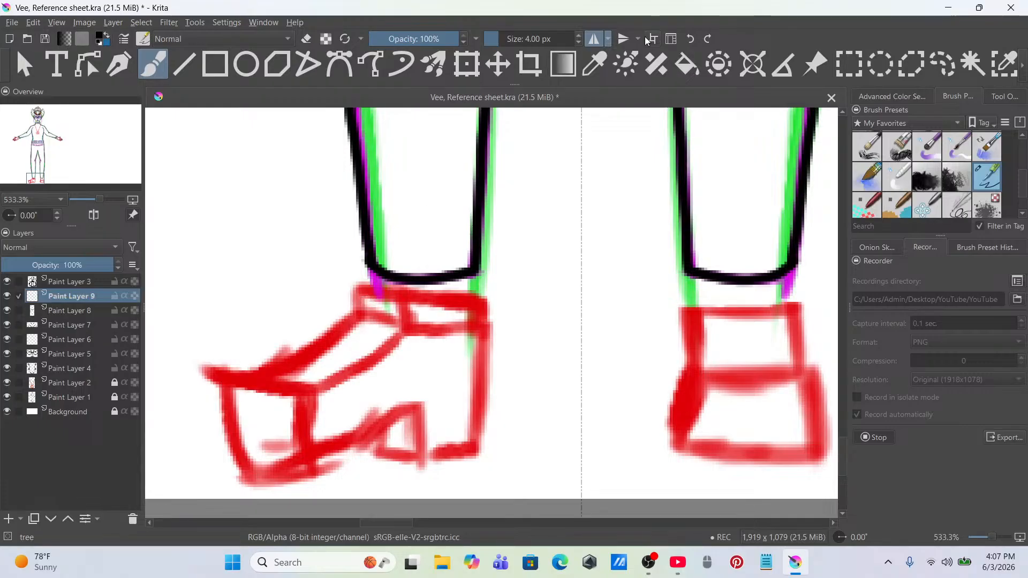
# Step: With mirroring off, ink the side-view boot's ankle cuff as two joined rectangular panels
pyautogui.moveTo(353, 306); pyautogui.dragTo(406, 327)
pyautogui.hotkey('ctrl', 'z')
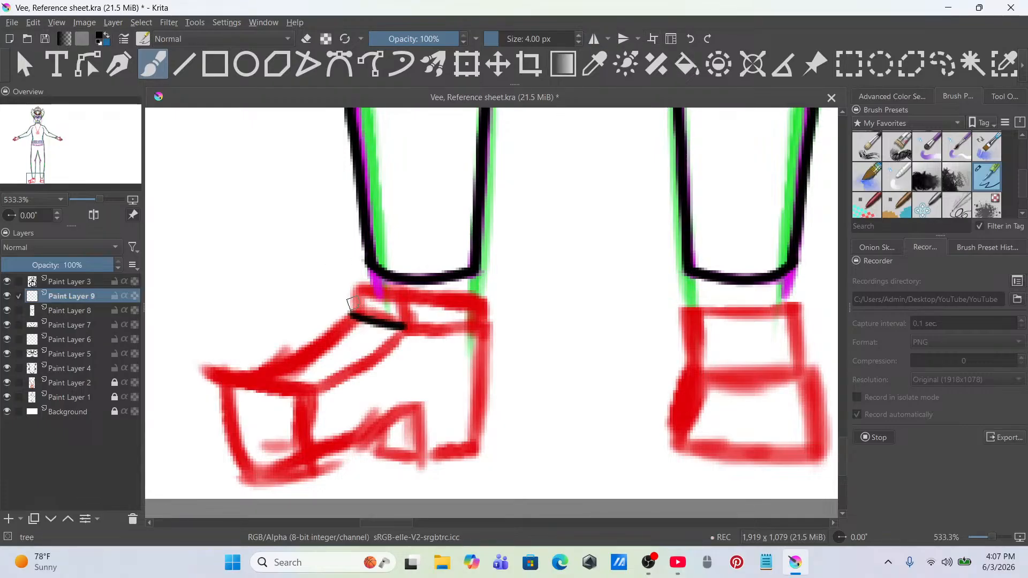
pyautogui.moveTo(371, 291)
pyautogui.mouseDown()
pyautogui.moveTo(477, 303)
pyautogui.moveTo(408, 292)
pyautogui.moveTo(406, 326)
pyautogui.mouseUp()
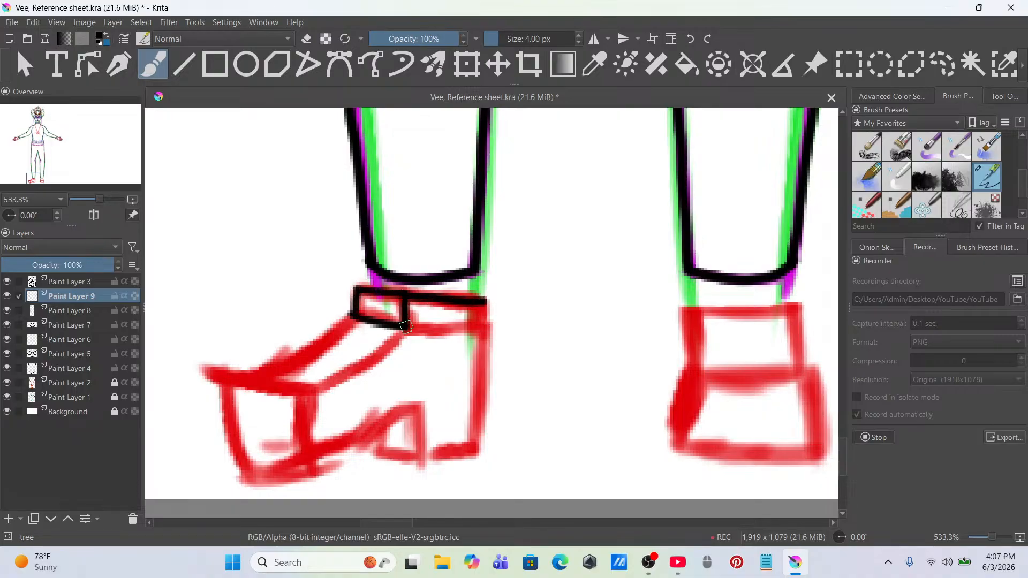
pyautogui.moveTo(486, 298); pyautogui.dragTo(488, 330)
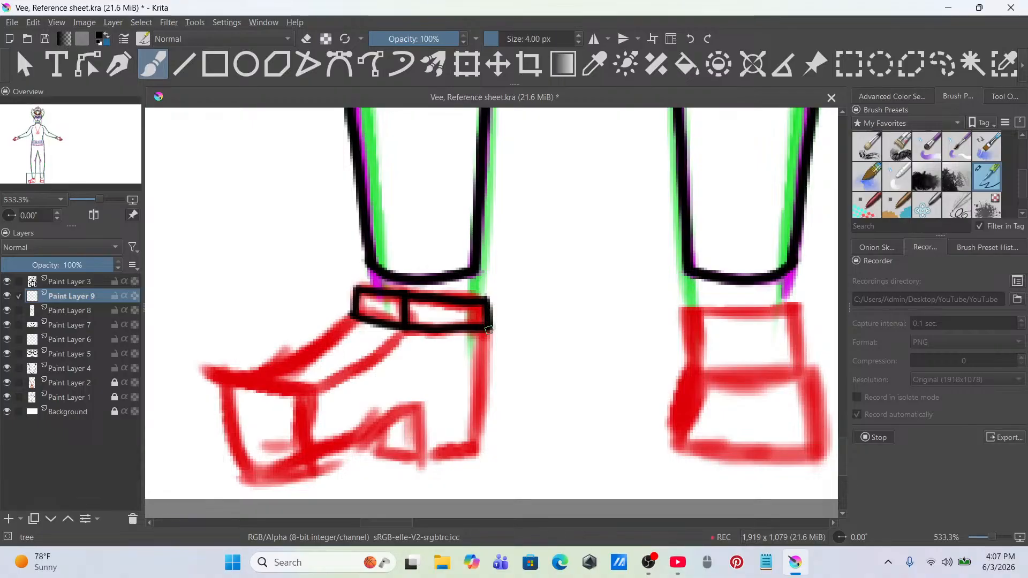
# Step: Ink the four-sided front face of the side-view boot's toe, redrawing its outer edge until it slants inward
pyautogui.moveTo(223, 373)
pyautogui.mouseDown()
pyautogui.moveTo(302, 388)
pyautogui.moveTo(312, 472)
pyautogui.moveTo(244, 474)
pyautogui.mouseUp()
pyautogui.moveTo(224, 375); pyautogui.dragTo(243, 460)
pyautogui.hotkey('ctrl', 'z')
pyautogui.moveTo(223, 375); pyautogui.dragTo(241, 471)
pyautogui.hotkey('ctrl', 'z')
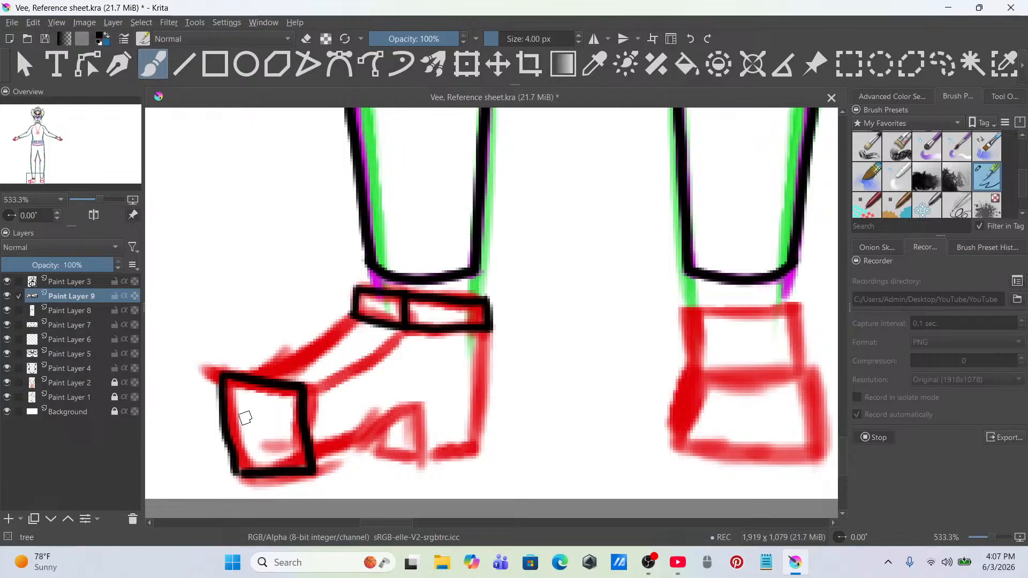
pyautogui.hotkey('ctrl', 'z')
pyautogui.moveTo(222, 379); pyautogui.dragTo(226, 466)
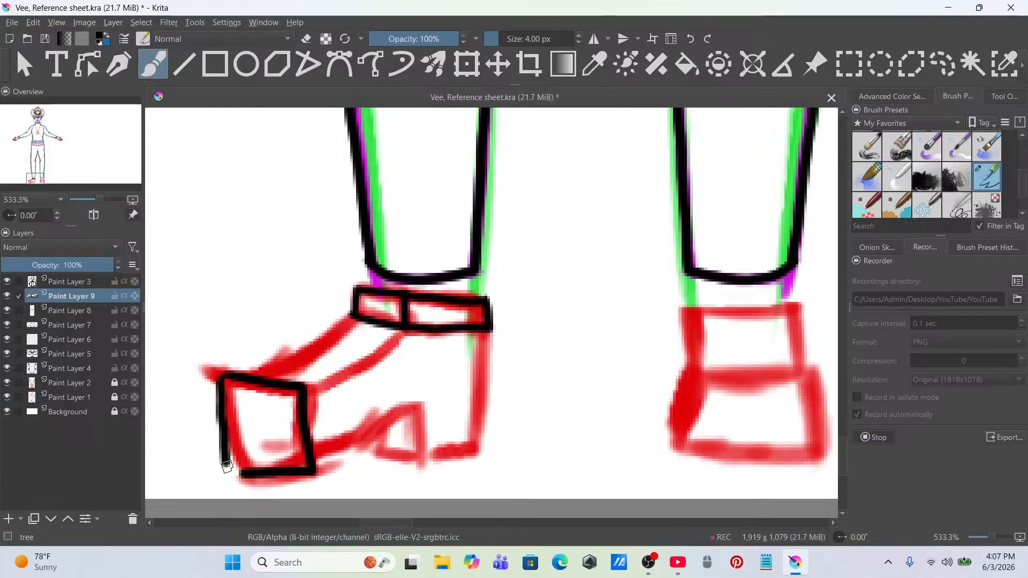
pyautogui.hotkey('ctrl', 'z')
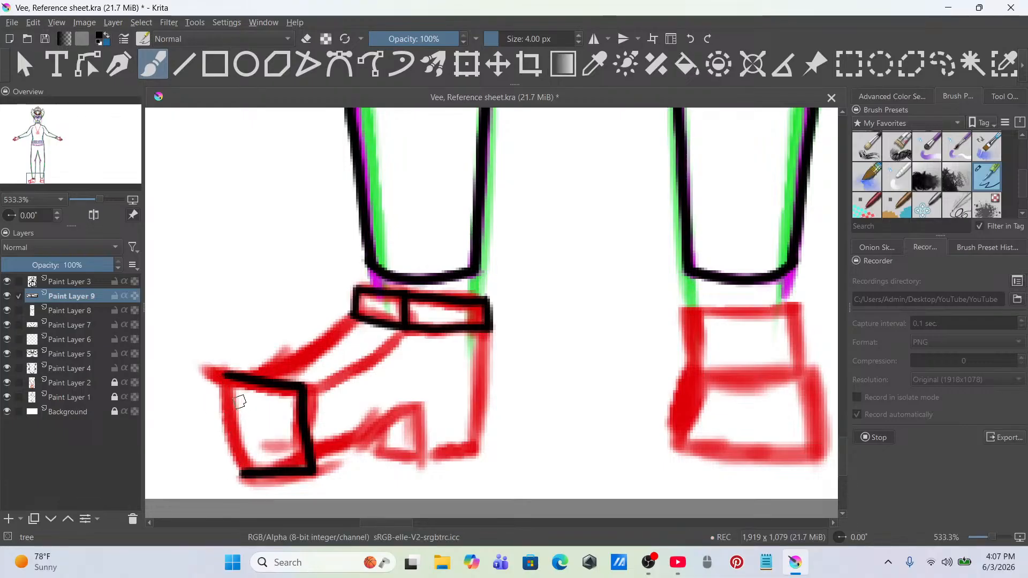
pyautogui.moveTo(226, 375); pyautogui.dragTo(244, 474)
pyautogui.hotkey('ctrl', 'z')
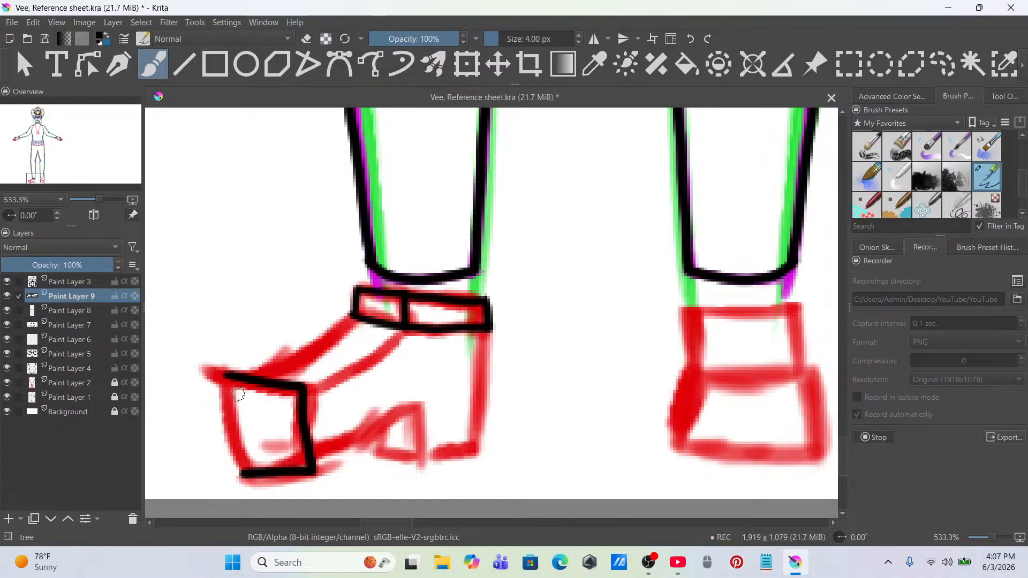
pyautogui.moveTo(236, 376); pyautogui.dragTo(244, 474)
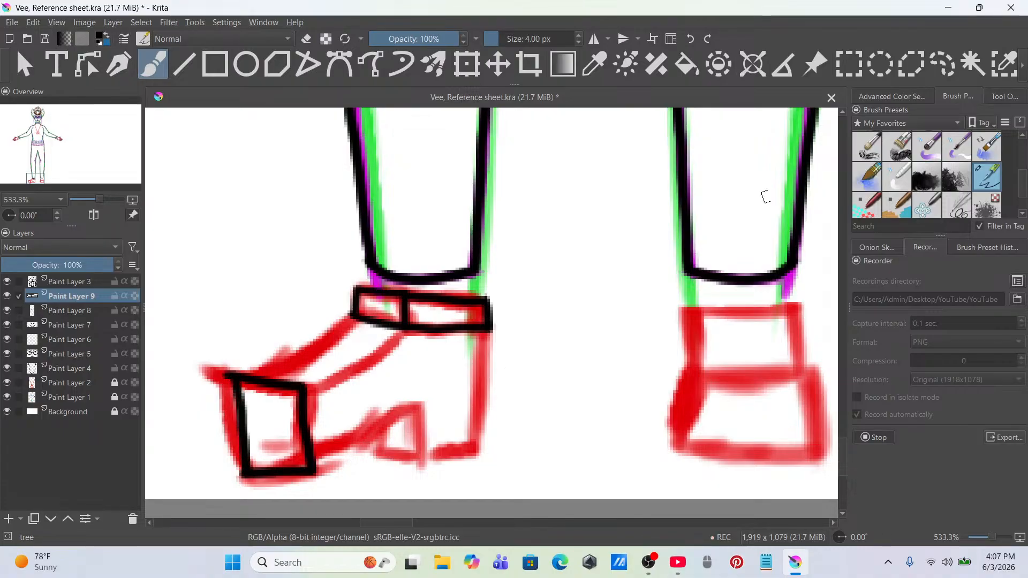
# Step: Erase the overshooting line at the toe's upper outer corner with Eraser Small and return to the 4 px tree brush
pyautogui.scroll(5, 927, 174)
pyautogui.click(896, 145)
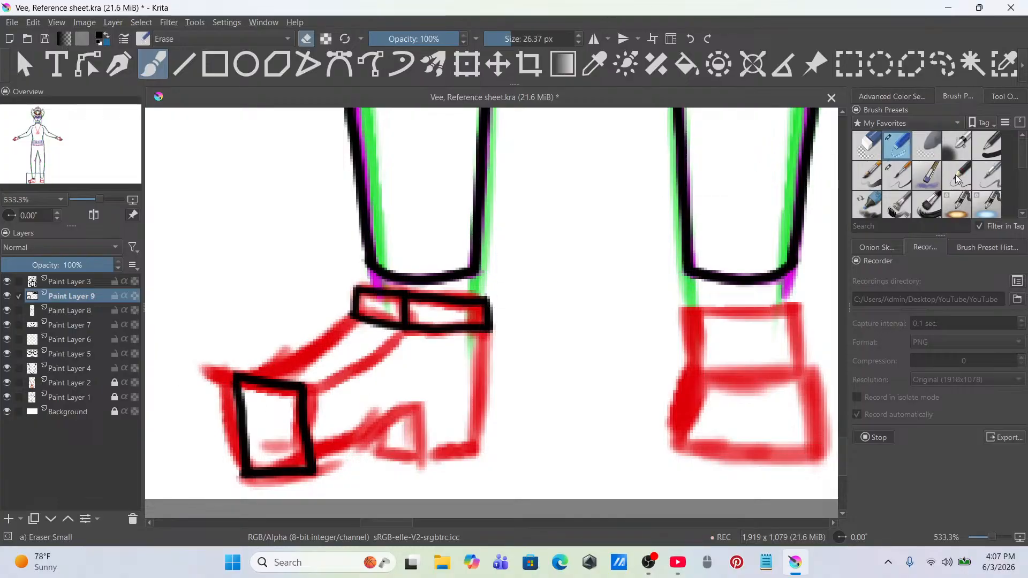
pyautogui.scroll(-3, 1014, 194)
pyautogui.click(987, 199)
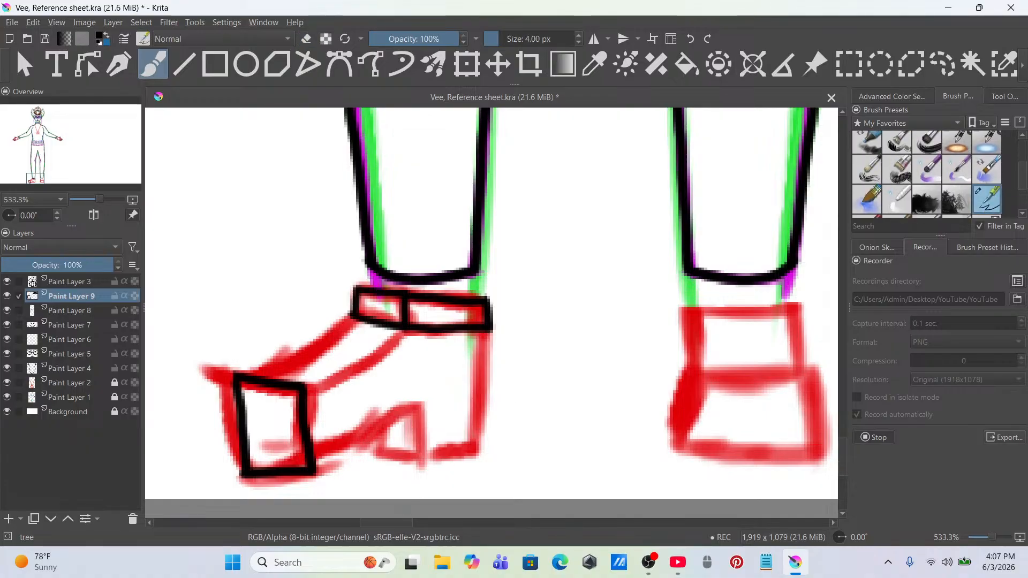
# Step: Ink the boot's sloping sole, the block heel and the back edge up to the ankle cuff
pyautogui.moveTo(313, 472)
pyautogui.mouseDown()
pyautogui.moveTo(419, 407)
pyautogui.moveTo(423, 460)
pyautogui.mouseUp()
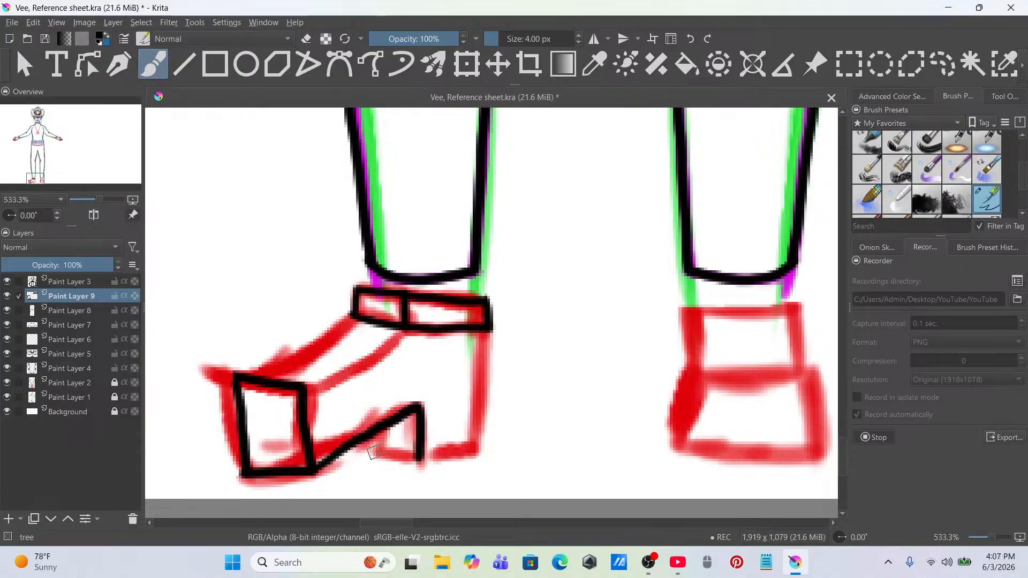
pyautogui.moveTo(382, 426)
pyautogui.mouseDown()
pyautogui.moveTo(381, 452)
pyautogui.moveTo(386, 426)
pyautogui.moveTo(379, 452)
pyautogui.moveTo(474, 452)
pyautogui.moveTo(433, 443)
pyautogui.moveTo(422, 462)
pyautogui.moveTo(474, 456)
pyautogui.mouseUp()
pyautogui.hotkey('ctrl', 'z')
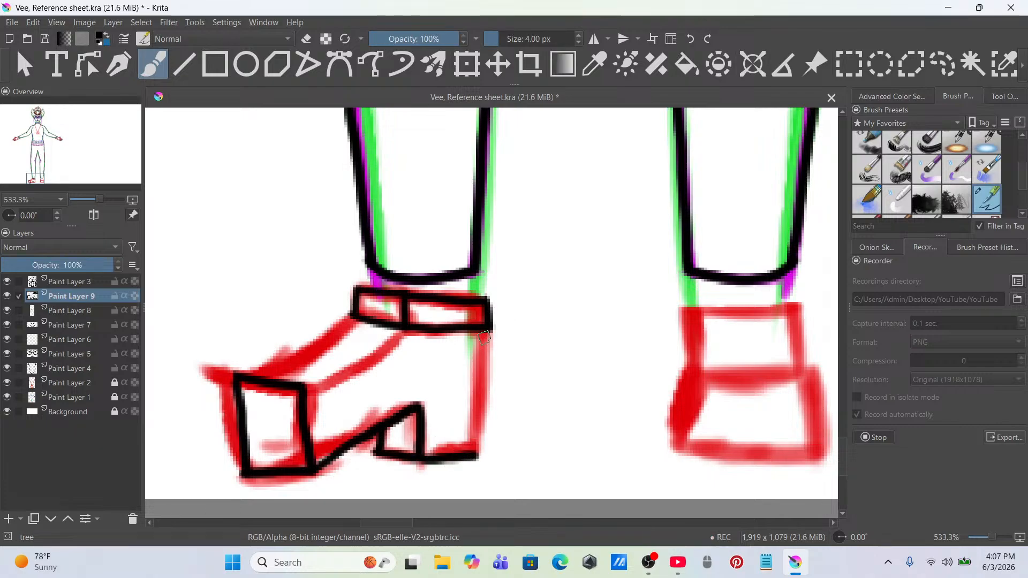
pyautogui.moveTo(484, 329); pyautogui.dragTo(485, 371)
pyautogui.moveTo(478, 433); pyautogui.dragTo(470, 451)
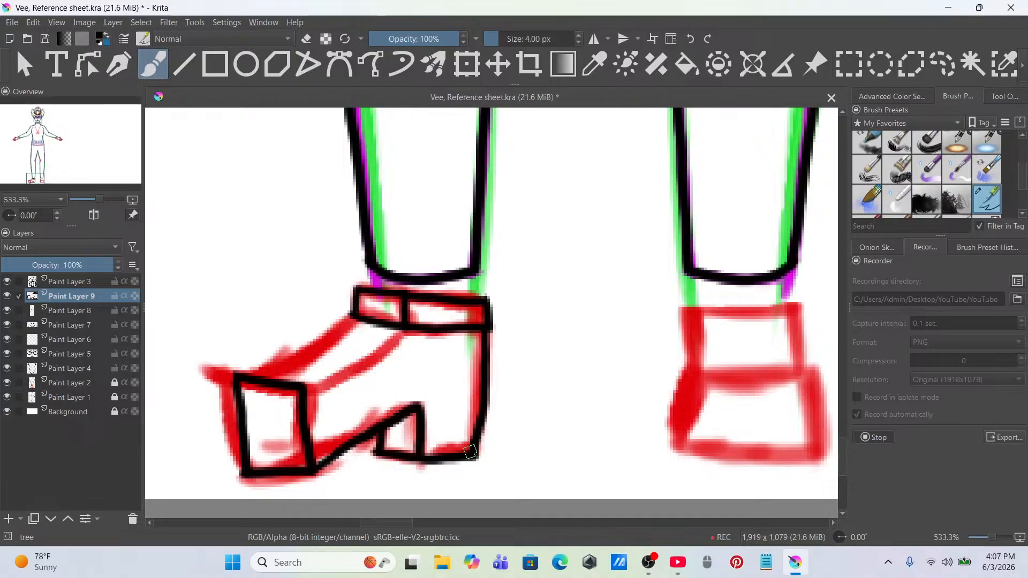
# Step: Ink the two instep lines from the ankle cuff to the toe and trim the toe's outer corner with Eraser Small
pyautogui.moveTo(428, 367); pyautogui.dragTo(422, 411)
pyautogui.hotkey('ctrl', 'z')
pyautogui.moveTo(403, 329); pyautogui.dragTo(303, 394)
pyautogui.moveTo(355, 312); pyautogui.dragTo(320, 342)
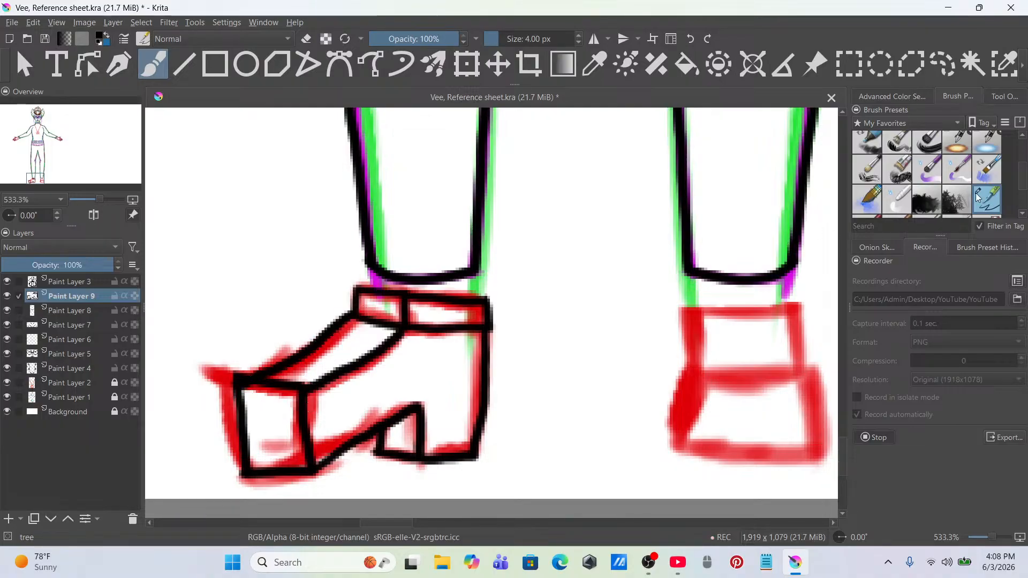
pyautogui.moveTo(1024, 183); pyautogui.dragTo(1023, 153)
pyautogui.click(897, 144)
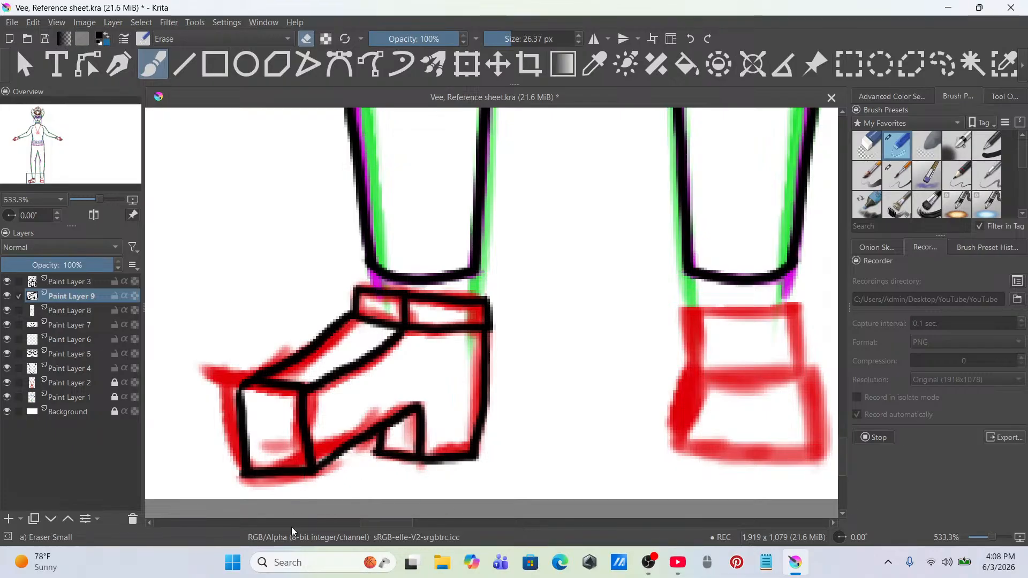
# Step: Ink a short sole block behind the side-view boot's toe with the 4 px tree brush and erase the sloping line inside it with Eraser Small
pyautogui.scroll(-4, 322, 471)
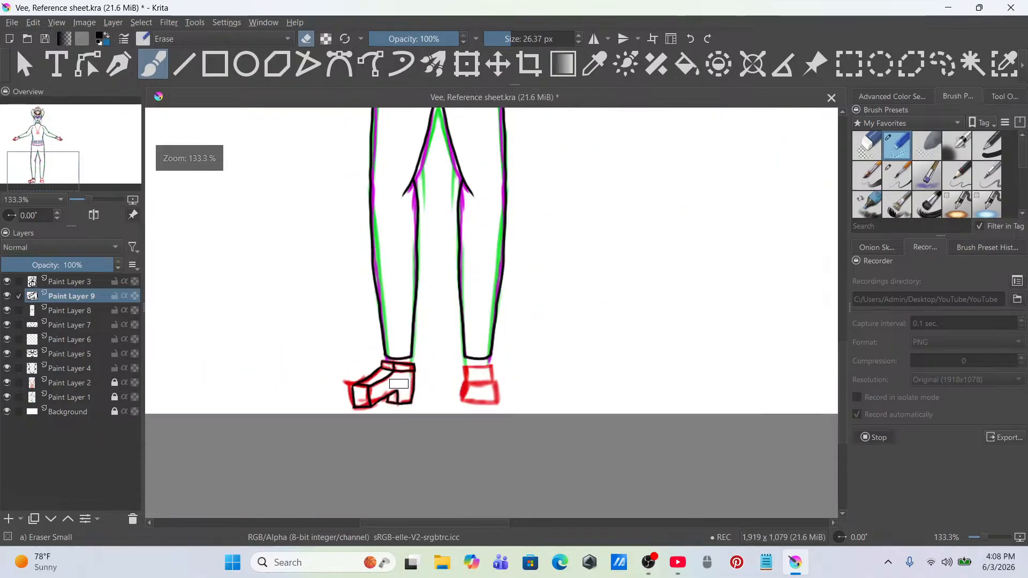
pyautogui.scroll(5, 399, 384)
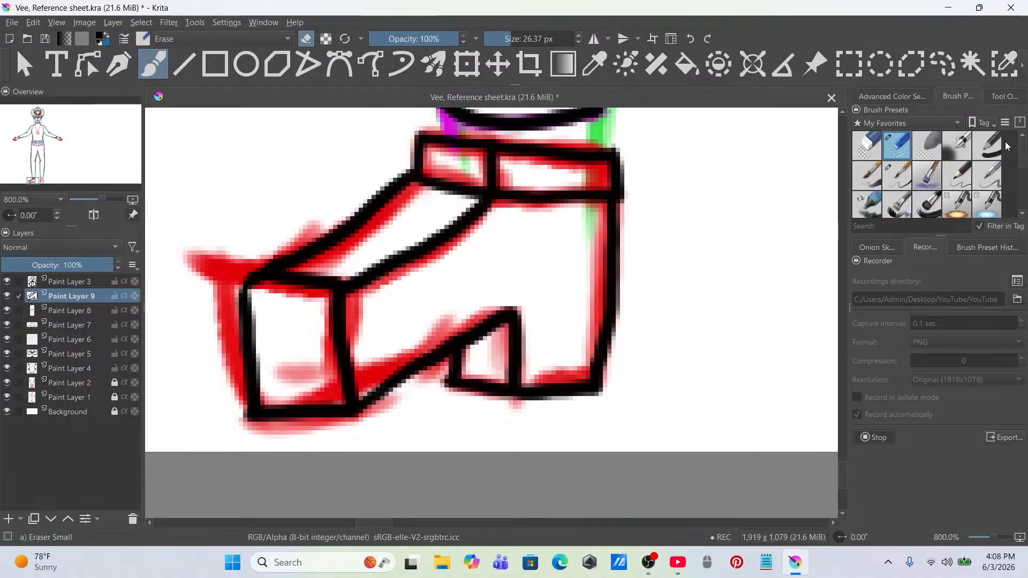
pyautogui.scroll(-3, 957, 161)
pyautogui.click(987, 146)
pyautogui.scroll(1, 373, 343)
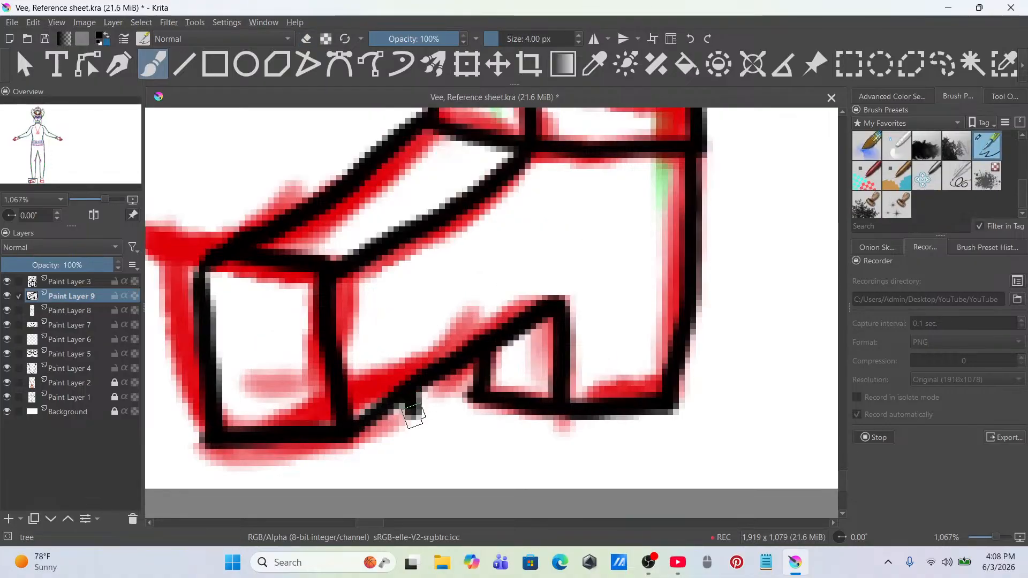
pyautogui.moveTo(414, 417); pyautogui.dragTo(346, 442)
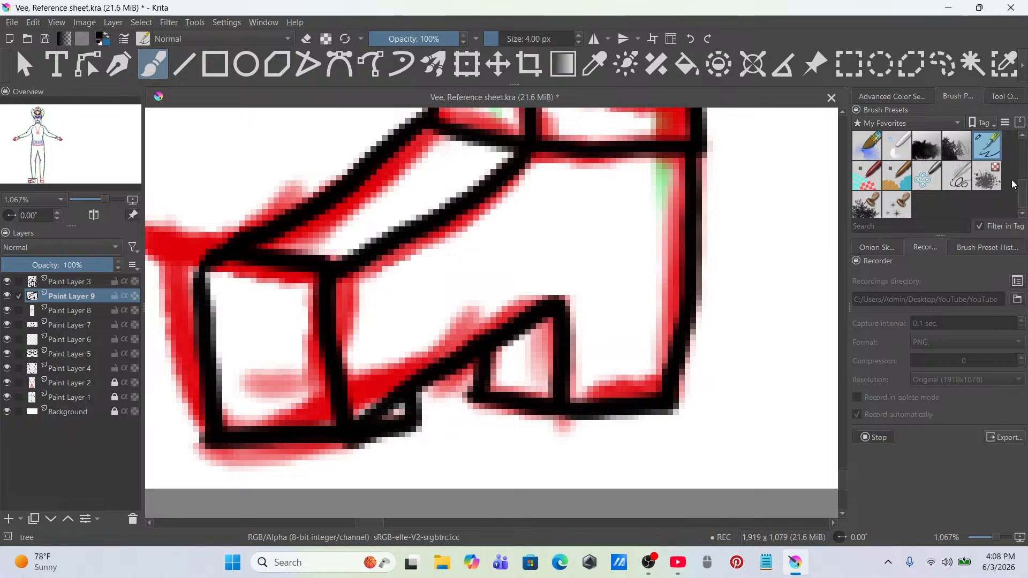
pyautogui.scroll(3, 1013, 184)
pyautogui.click(897, 146)
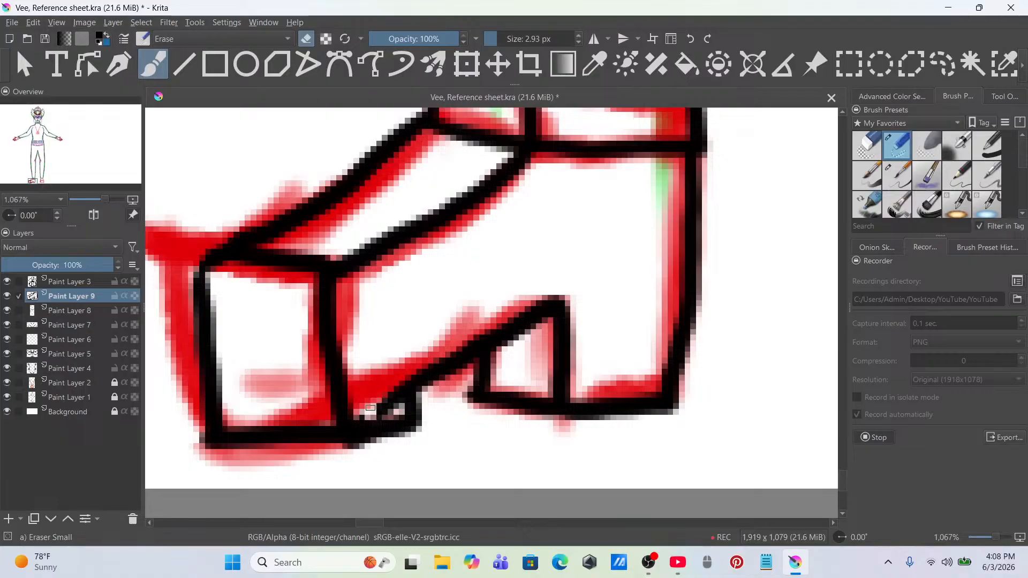
pyautogui.moveTo(392, 417)
pyautogui.mouseDown()
pyautogui.moveTo(400, 376)
pyautogui.moveTo(387, 417)
pyautogui.mouseUp()
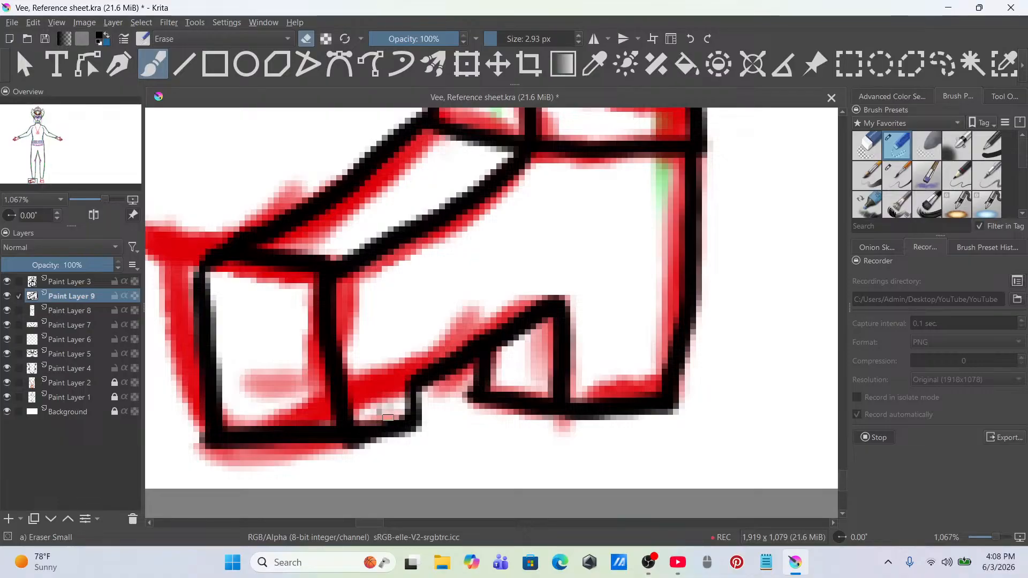
# Step: Return to the 4 px tree brush and ink horizontal sole lines across the side-view boot's toe front and both faces of its heel
pyautogui.click(897, 175)
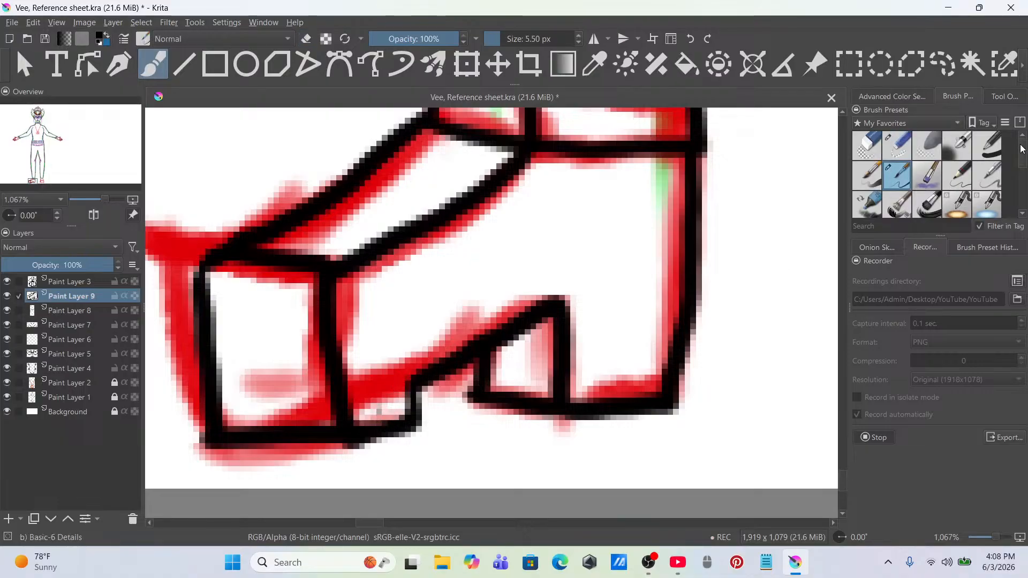
pyautogui.scroll(-3, 1009, 184)
pyautogui.click(991, 177)
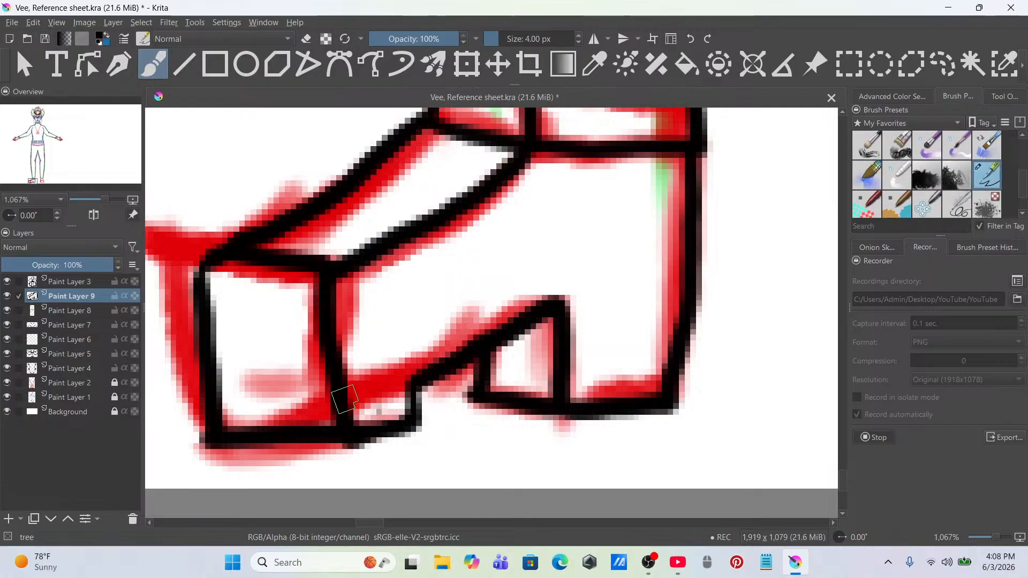
pyautogui.moveTo(231, 390); pyautogui.dragTo(332, 399)
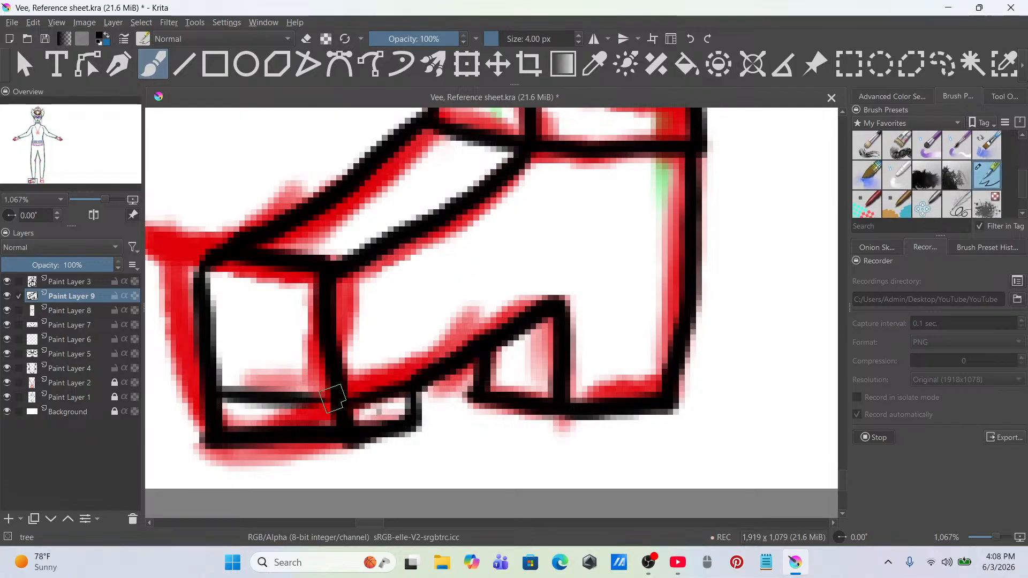
pyautogui.moveTo(569, 371); pyautogui.dragTo(673, 368)
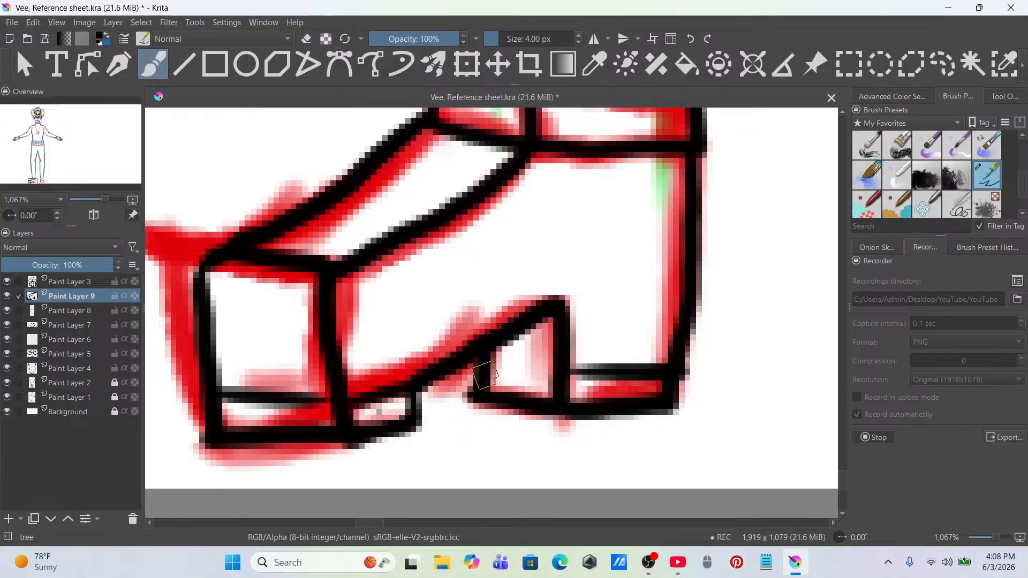
pyautogui.moveTo(490, 367); pyautogui.dragTo(571, 370)
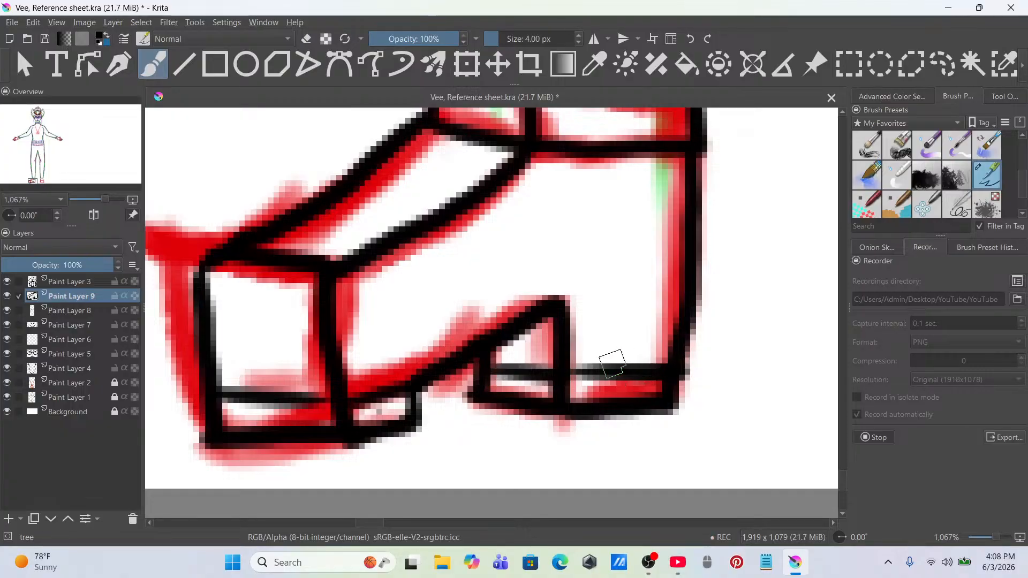
# Step: Ink the four-sided toe of the front-view boot over the red sketch, narrower at the upper edge than at the sole
pyautogui.scroll(-5, 612, 364)
pyautogui.moveTo(658, 297); pyautogui.dragTo(542, 367)
pyautogui.scroll(2, 677, 321)
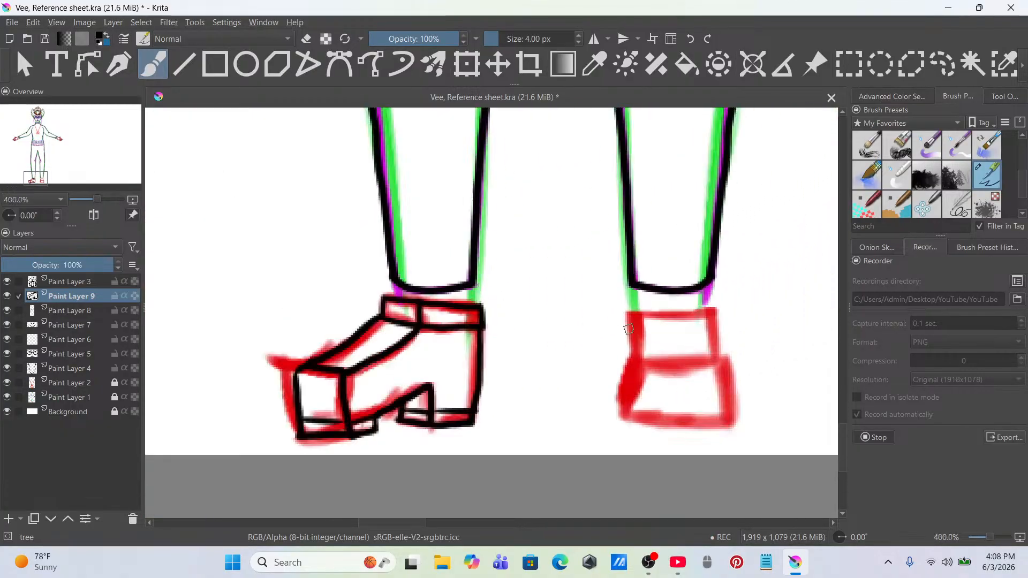
pyautogui.moveTo(682, 317); pyautogui.dragTo(529, 280)
pyautogui.scroll(1, 566, 305)
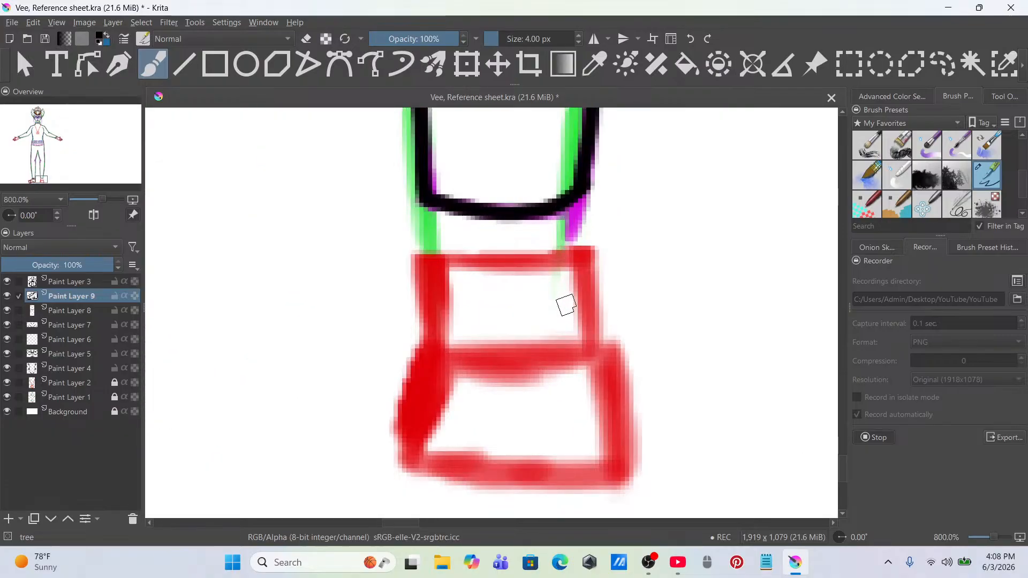
pyautogui.moveTo(418, 352)
pyautogui.mouseDown()
pyautogui.moveTo(589, 354)
pyautogui.moveTo(626, 459)
pyautogui.moveTo(606, 478)
pyautogui.moveTo(467, 475)
pyautogui.moveTo(414, 461)
pyautogui.moveTo(415, 343)
pyautogui.mouseUp()
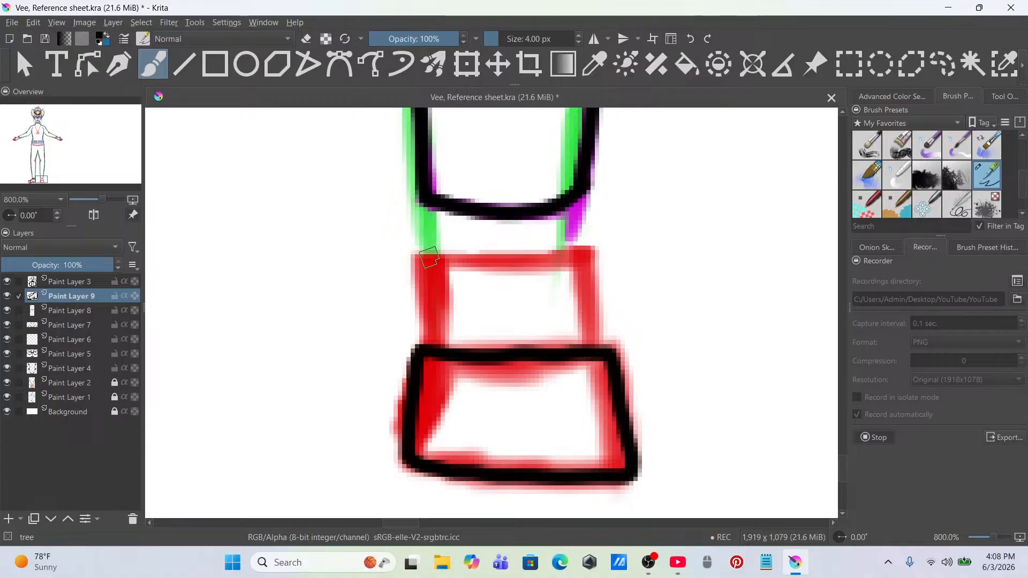
# Step: Ink the sides and upper edge of the front-view boot's shaft and a sole line across the lower part of its toe
pyautogui.moveTo(425, 262); pyautogui.dragTo(429, 355)
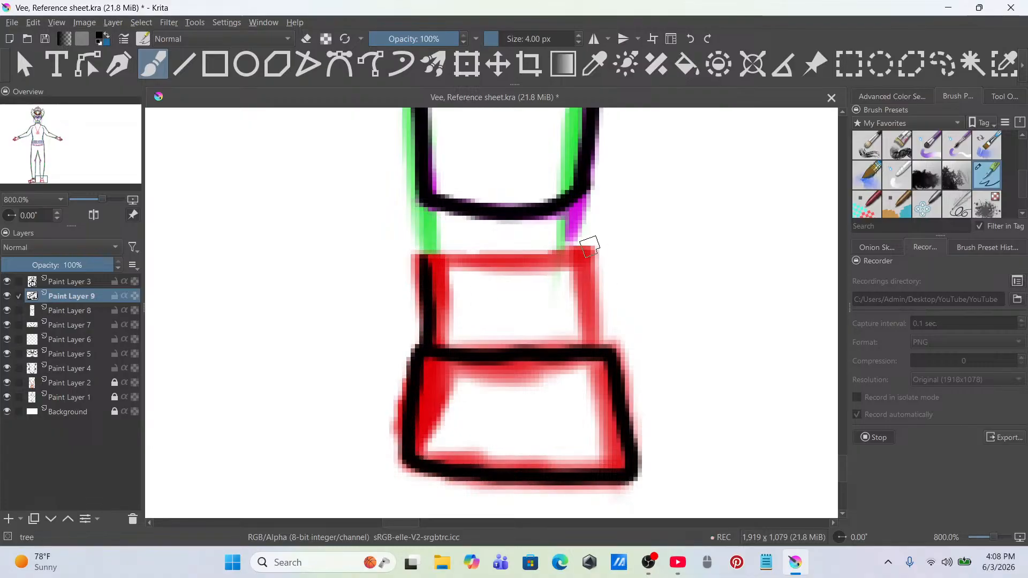
pyautogui.moveTo(588, 247); pyautogui.dragTo(595, 348)
pyautogui.moveTo(425, 262); pyautogui.dragTo(557, 263)
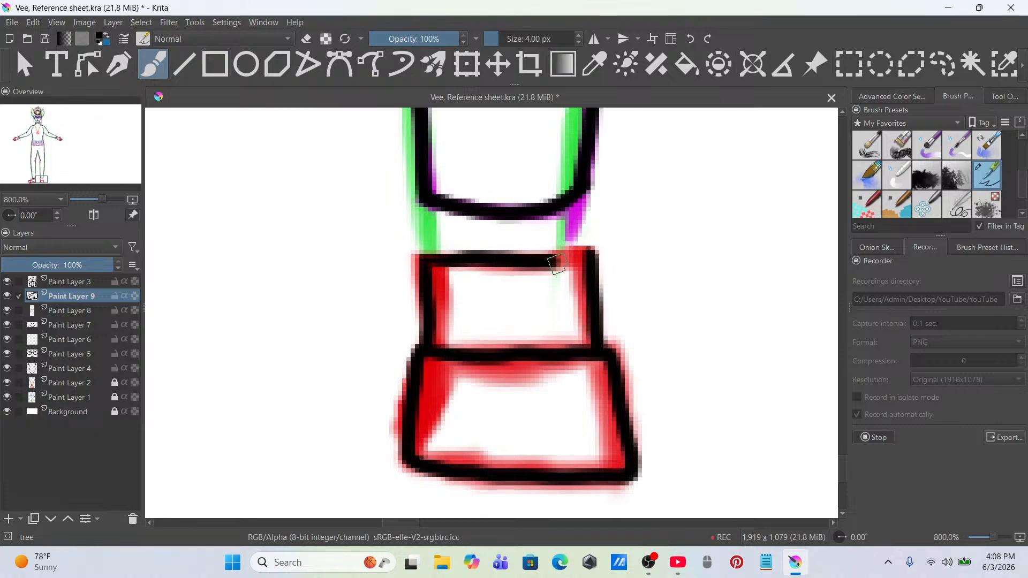
pyautogui.moveTo(428, 445); pyautogui.dragTo(613, 454)
pyautogui.hotkey('ctrl', 'z')
pyautogui.moveTo(412, 436); pyautogui.dragTo(623, 454)
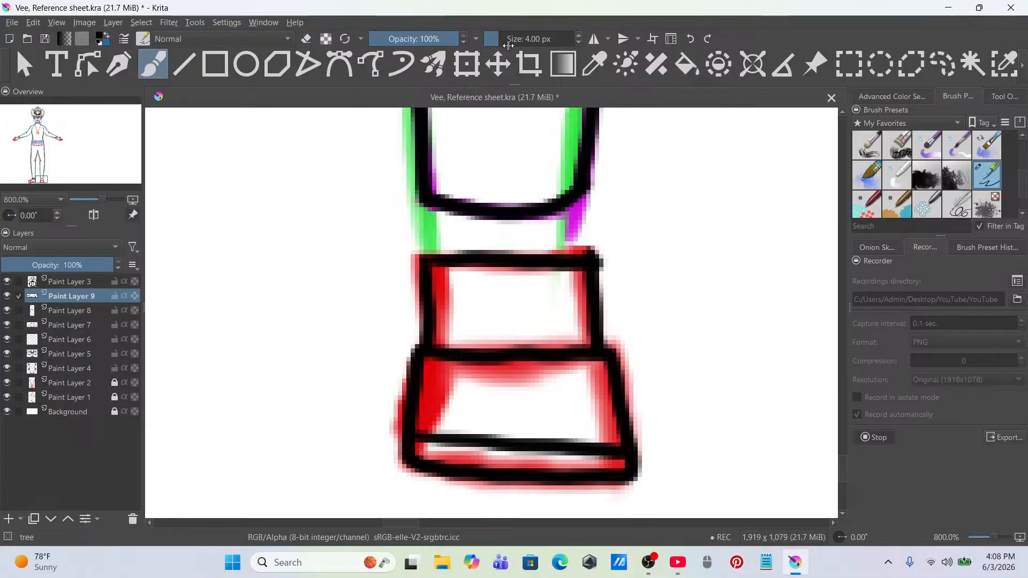
# Step: Set the tree brush's size to 4.46 px
pyautogui.click(577, 35)
pyautogui.click(578, 35)
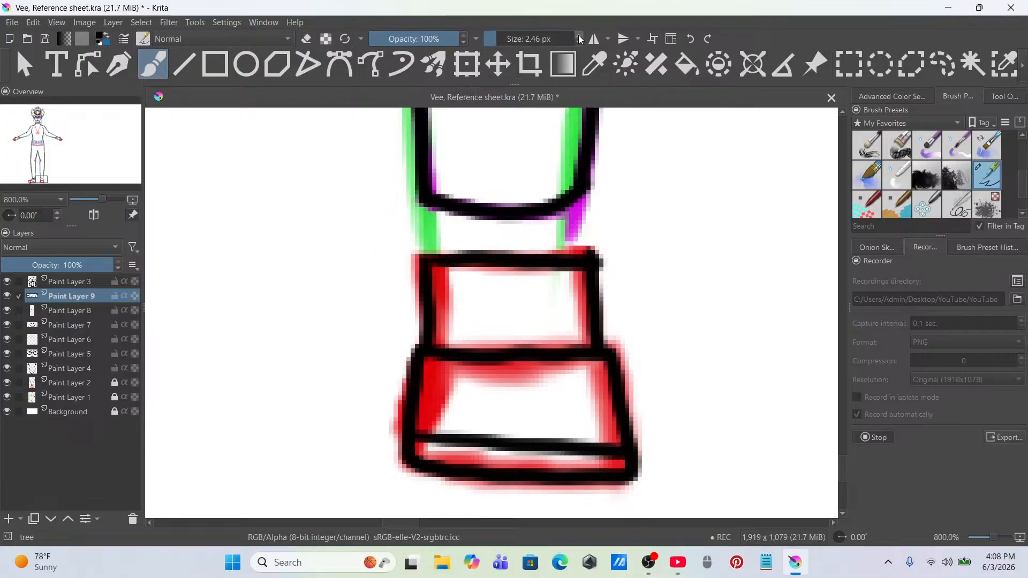
pyautogui.click(577, 35)
pyautogui.click(578, 36)
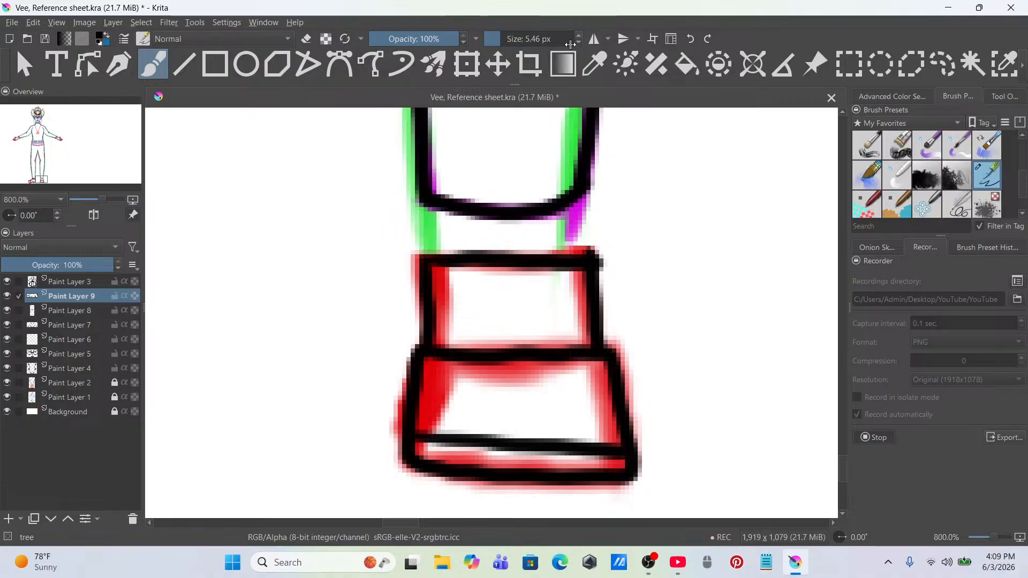
pyautogui.moveTo(432, 203); pyautogui.dragTo(434, 259)
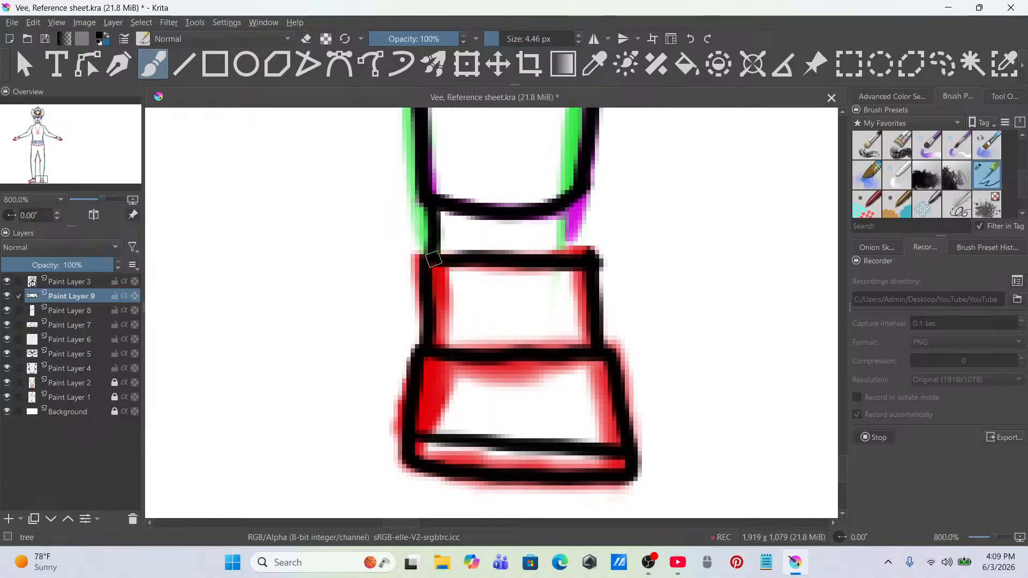
pyautogui.hotkey('ctrl', 'z')
pyautogui.click(598, 44)
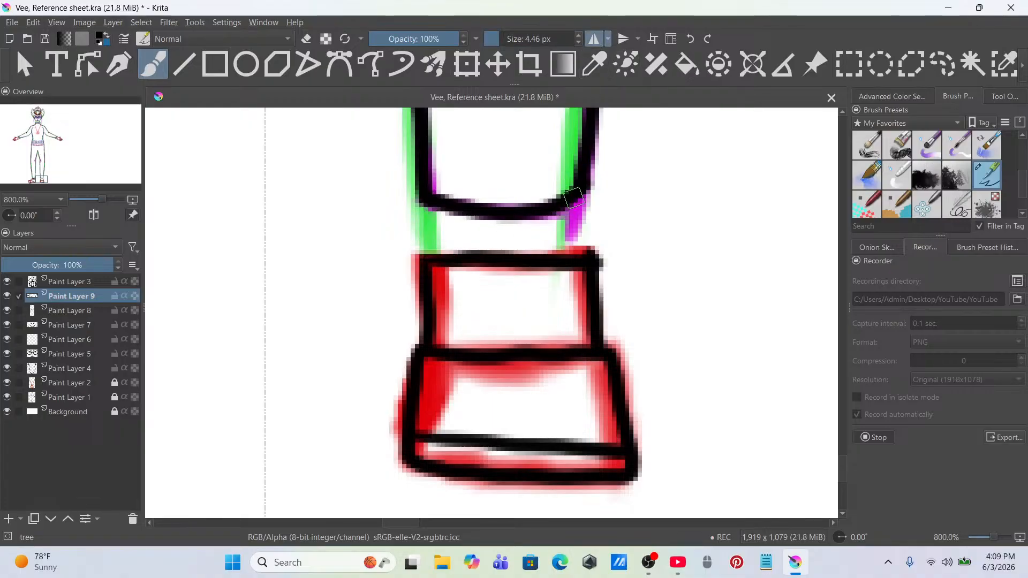
pyautogui.moveTo(431, 201); pyautogui.dragTo(439, 261)
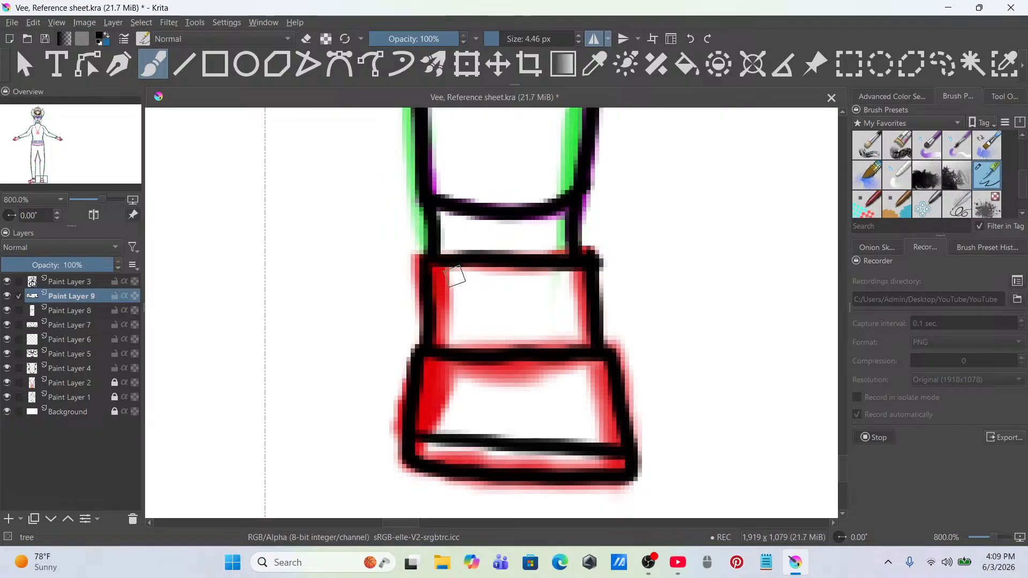
pyautogui.press('1')
pyautogui.scroll(4, 352, 252)
pyautogui.moveTo(613, 300); pyautogui.dragTo(475, 311)
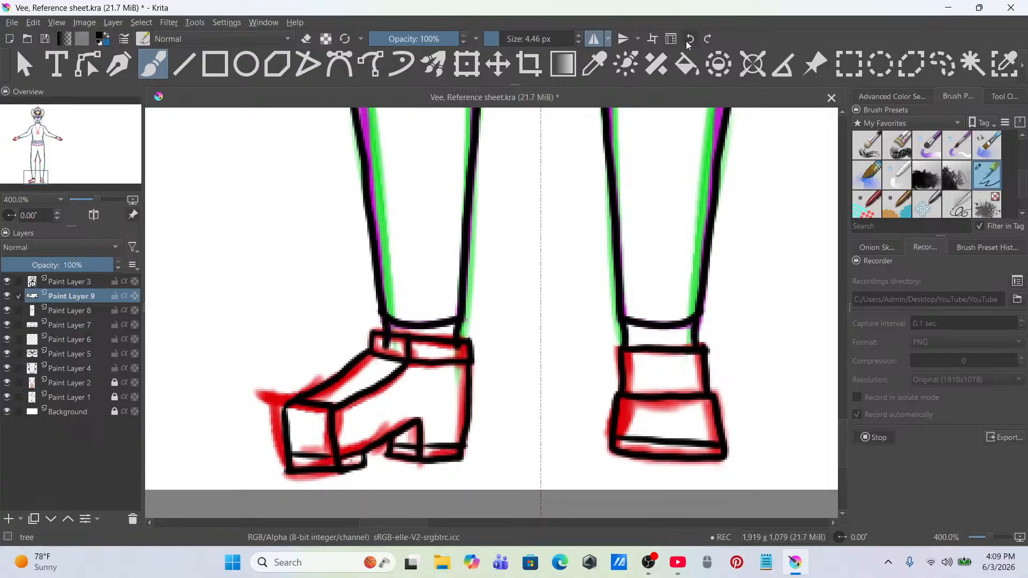
pyautogui.click(593, 38)
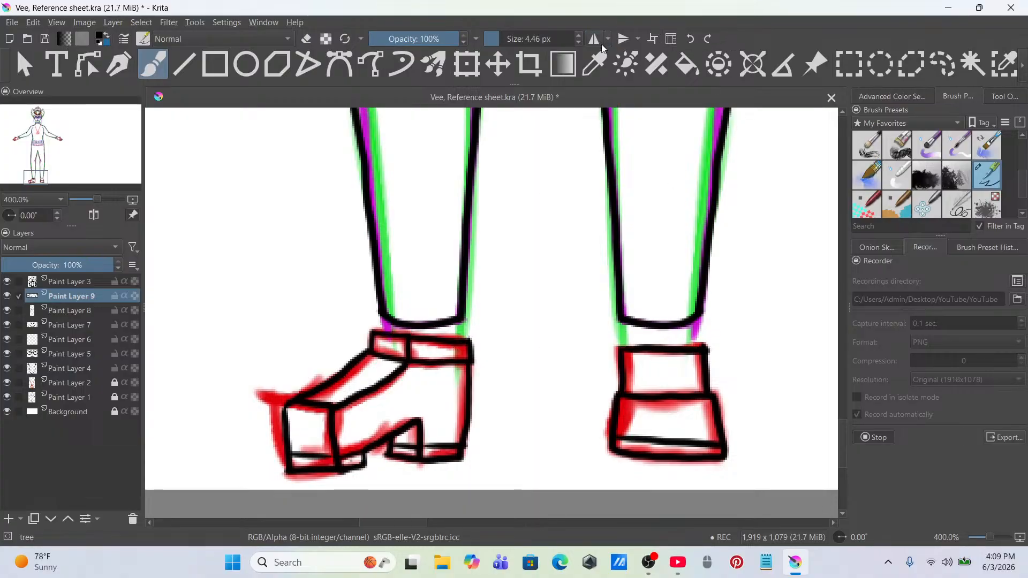
# Step: Ink two short ankle lines between the trouser hem and the boot on both the front-view and side-view feet
pyautogui.scroll(3, 696, 336)
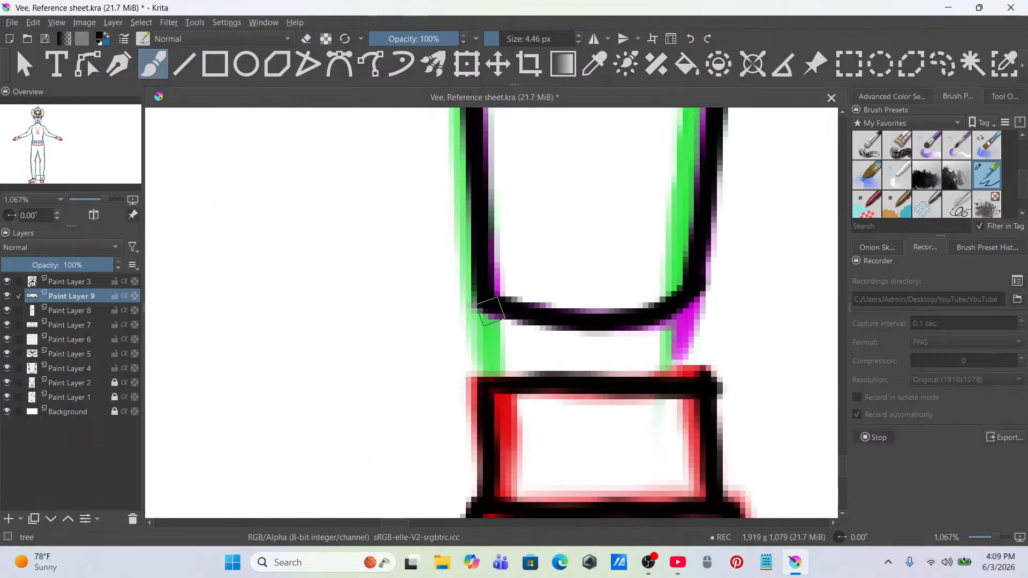
pyautogui.moveTo(507, 320); pyautogui.dragTo(503, 383)
pyautogui.moveTo(663, 321); pyautogui.dragTo(664, 375)
pyautogui.scroll(-1, 626, 293)
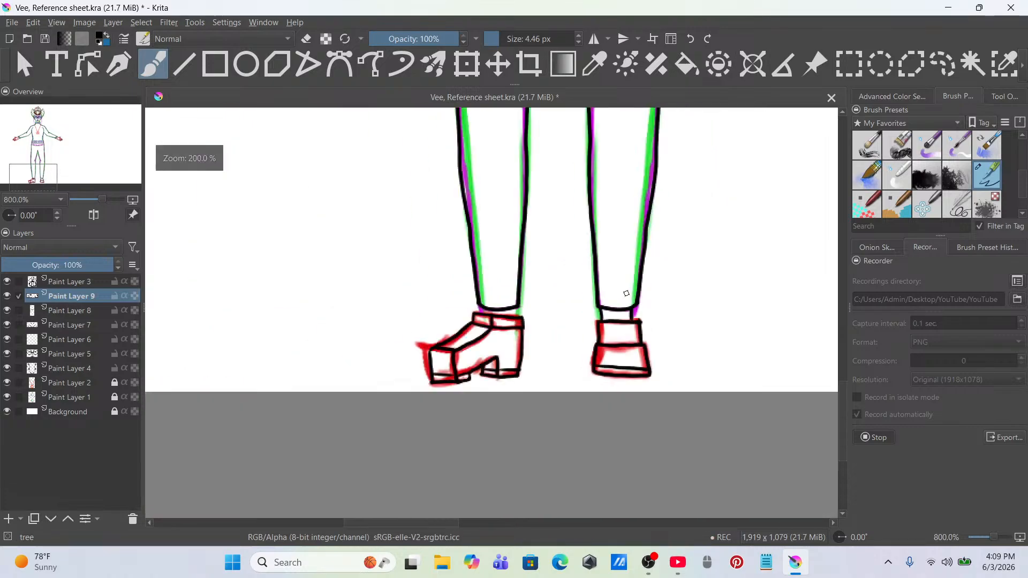
pyautogui.scroll(3, 471, 339)
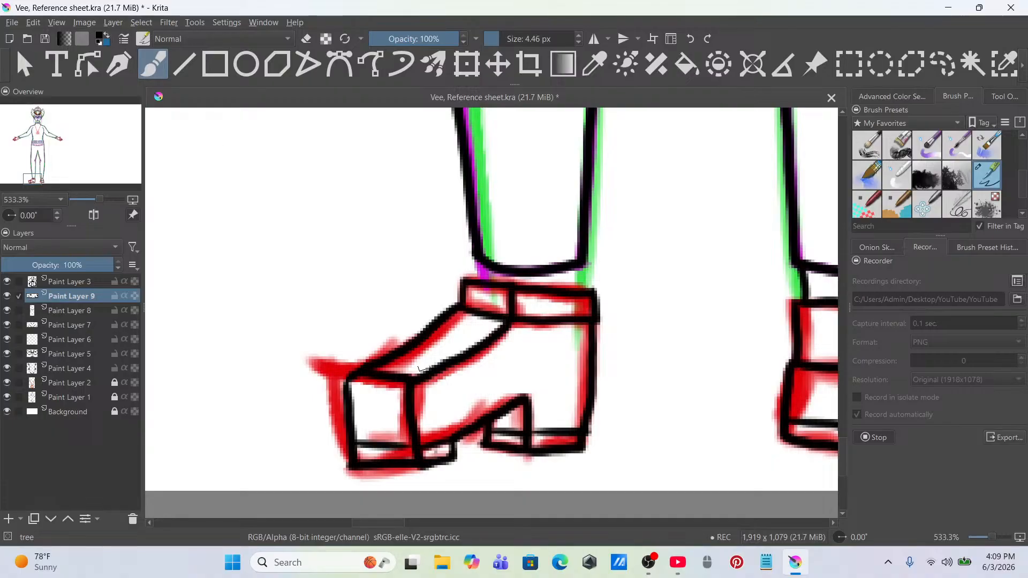
pyautogui.moveTo(581, 267); pyautogui.dragTo(577, 287)
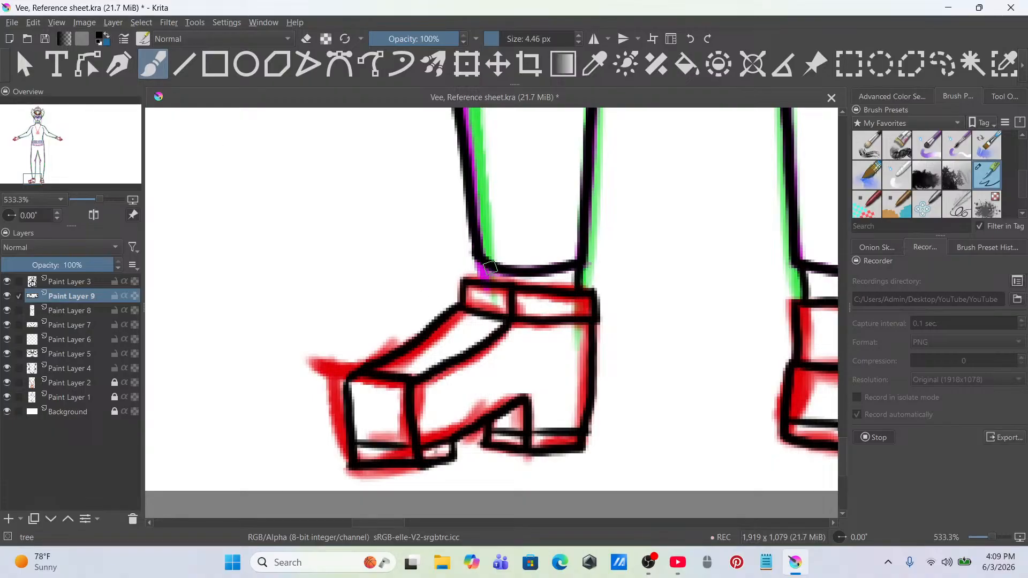
pyautogui.scroll(-2, 522, 321)
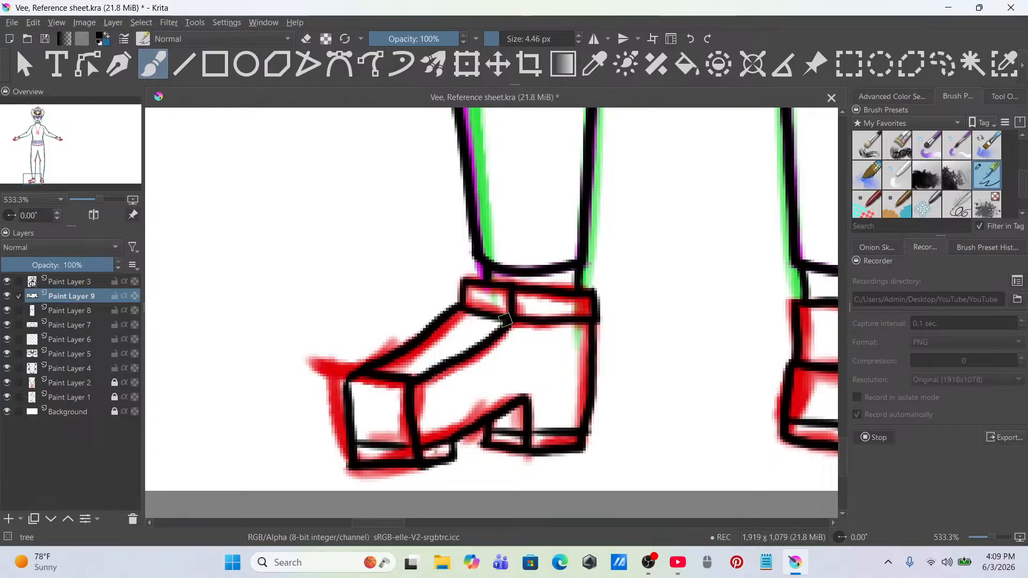
# Step: Hide the coloured sketch on Paint Layer 1 and check the inked figure from the whole body down to the hand and face
pyautogui.scroll(-4, 522, 321)
pyautogui.scroll(4, 533, 188)
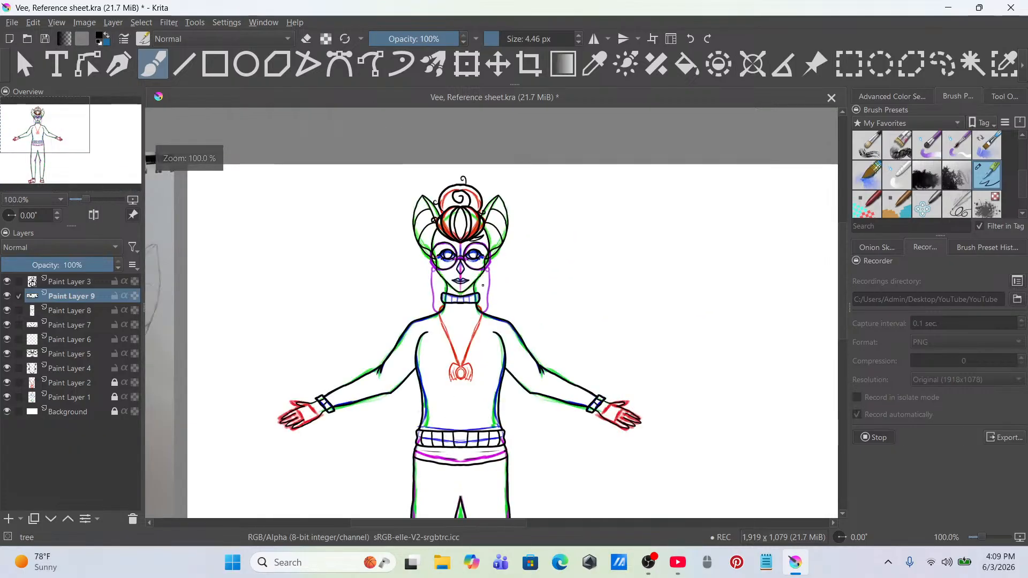
pyautogui.click(7, 397)
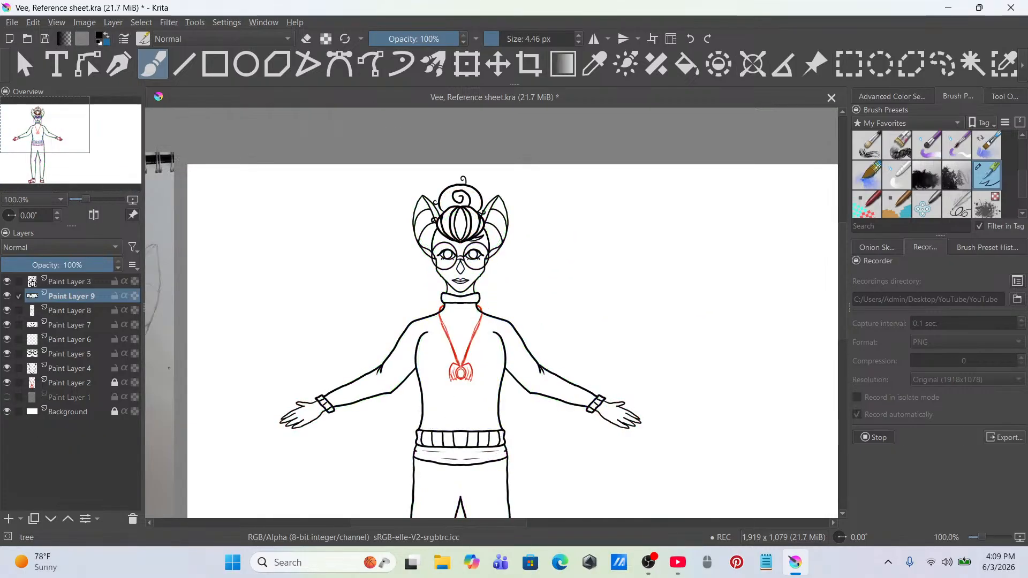
pyautogui.scroll(-2, 565, 316)
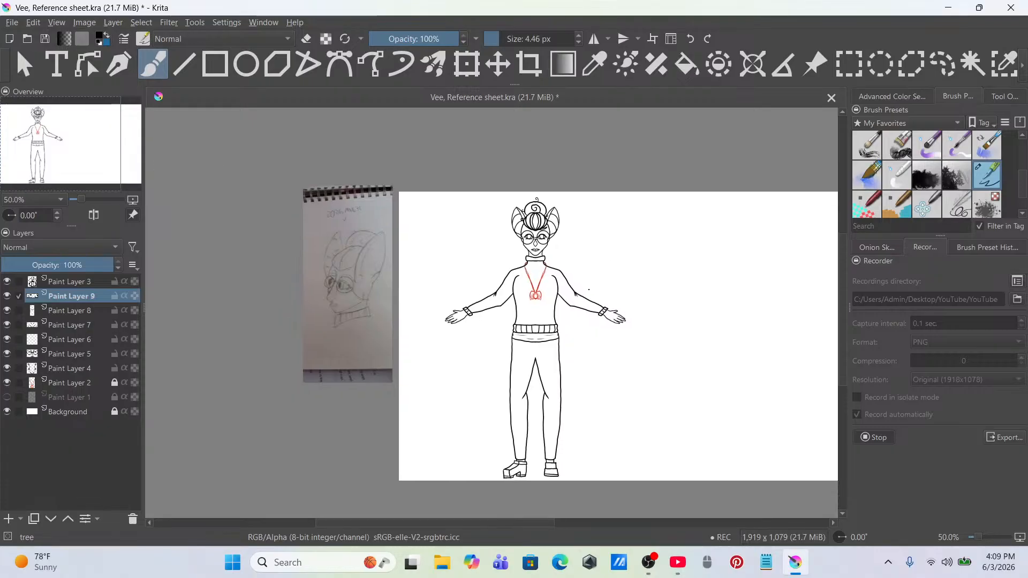
pyautogui.scroll(7, 616, 320)
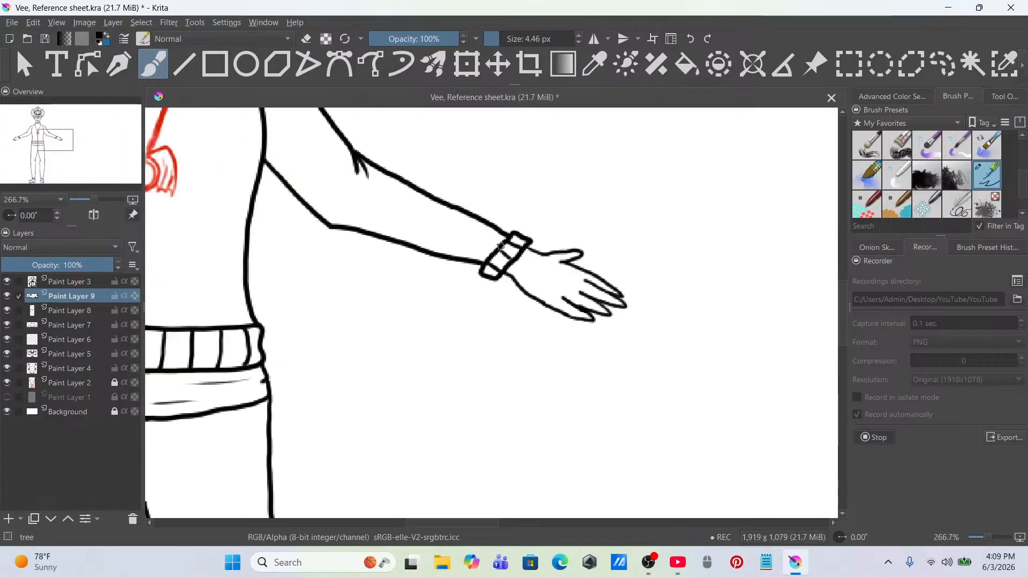
pyautogui.scroll(-6, 595, 283)
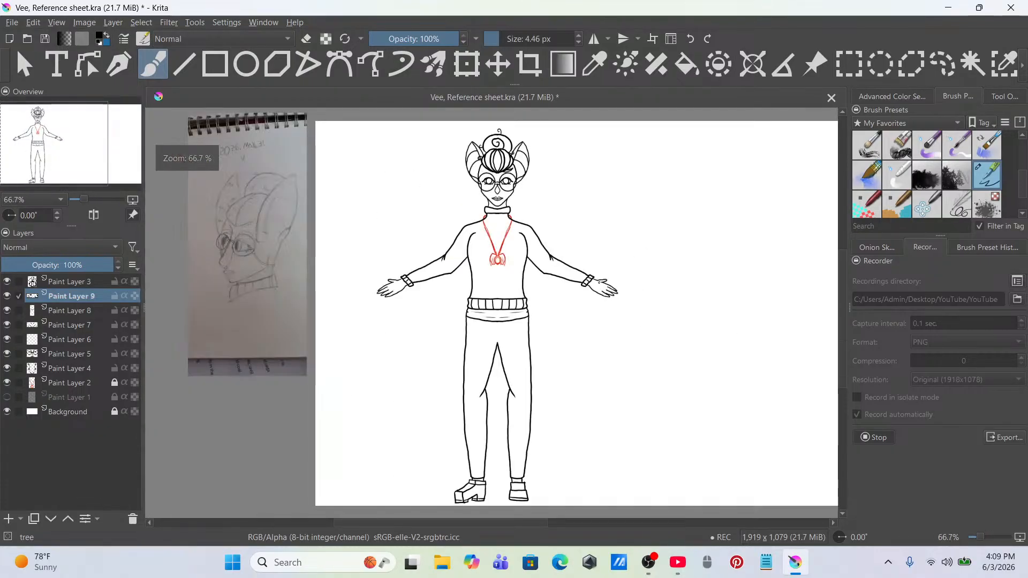
pyautogui.scroll(4, 514, 214)
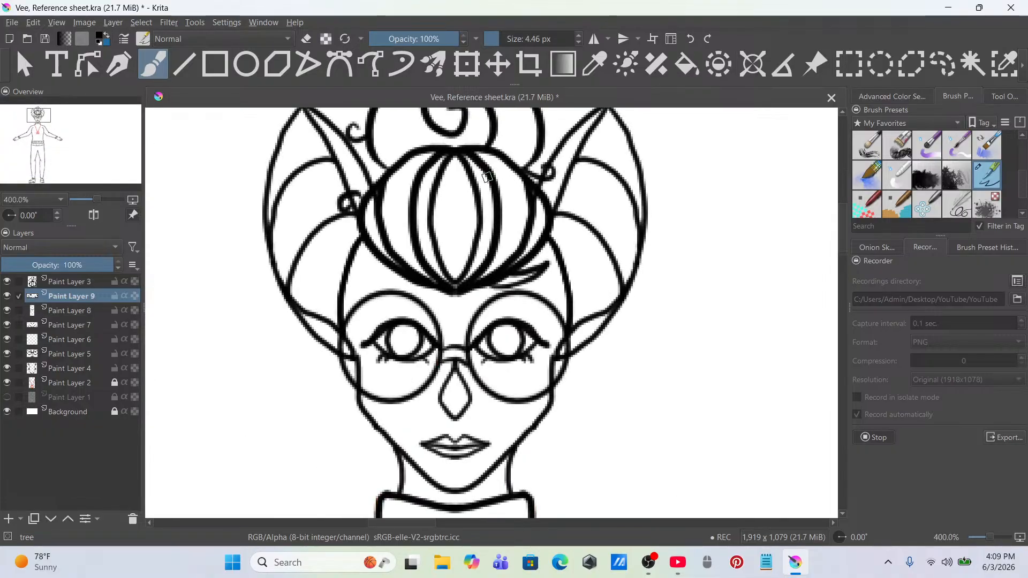
# Step: Add a new paint layer directly above Paint Layer 9 for the necklace line art
pyautogui.scroll(-6, 488, 177)
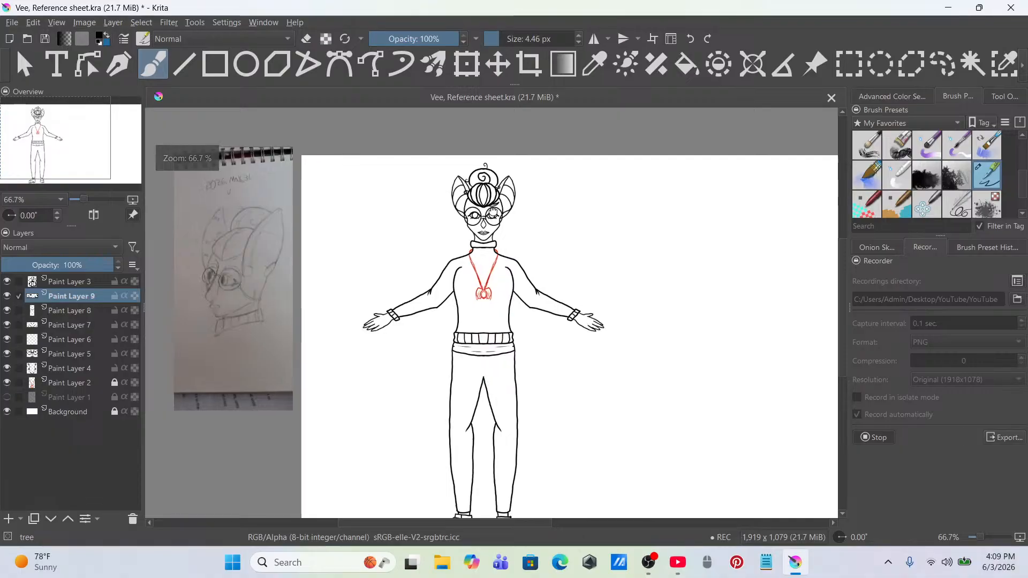
pyautogui.scroll(1, 495, 235)
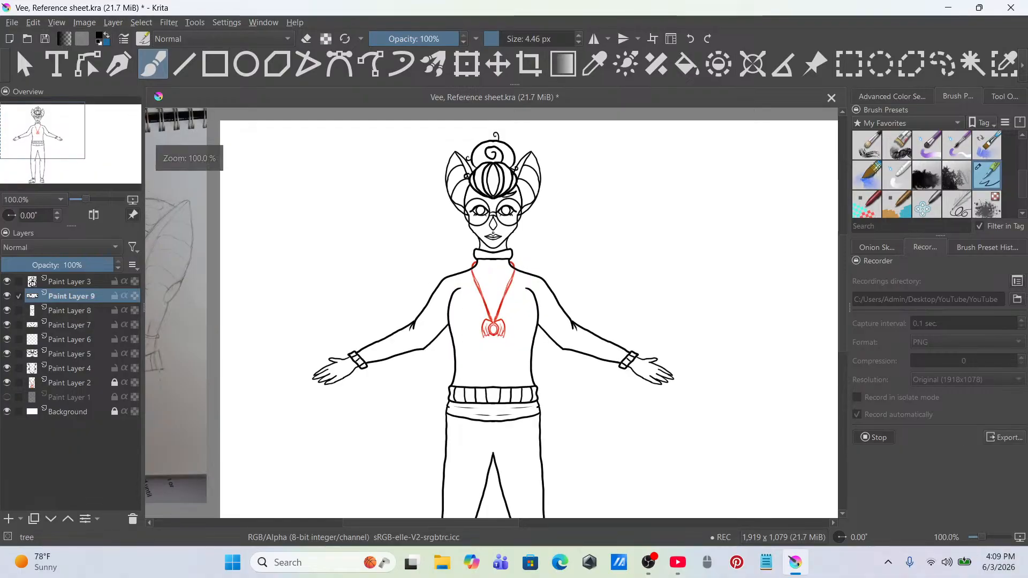
pyautogui.click(8, 519)
pyautogui.scroll(2, 440, 285)
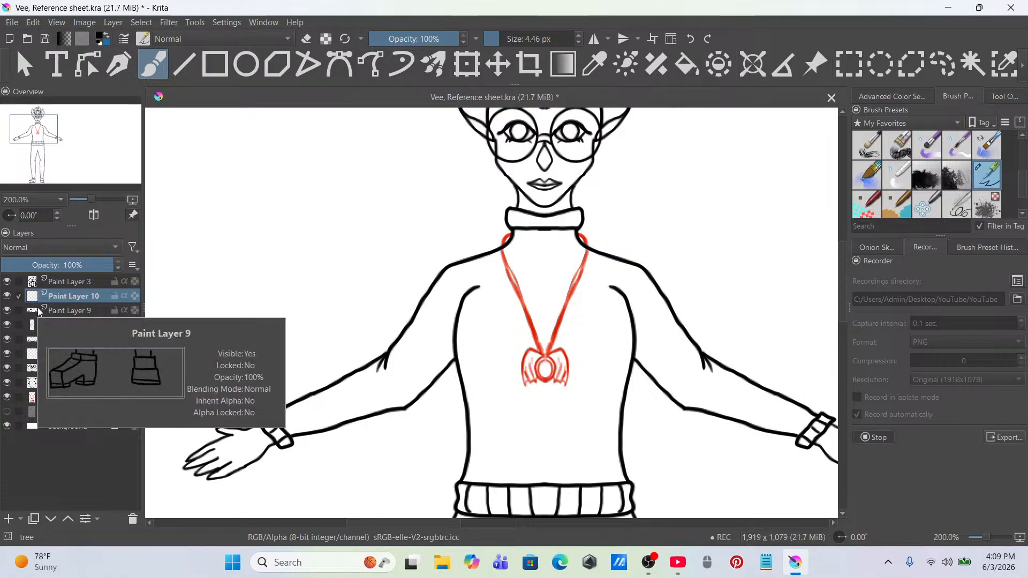
# Step: Hide the sweater line art on Paint Layer 7, leaving the red necklace sketch uncovered and the coloured body sketch hidden
pyautogui.click(57, 345)
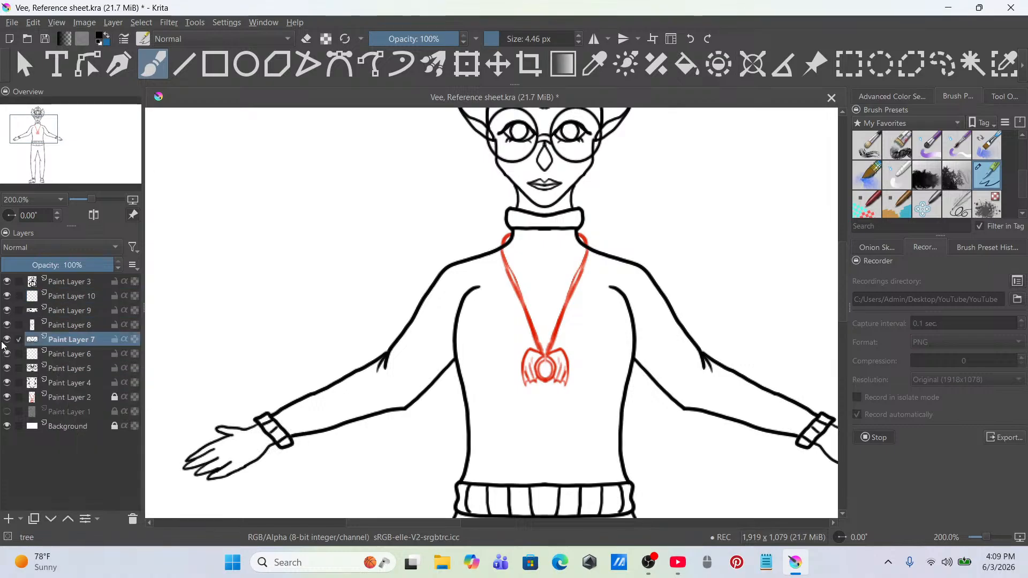
pyautogui.click(6, 339)
pyautogui.click(7, 411)
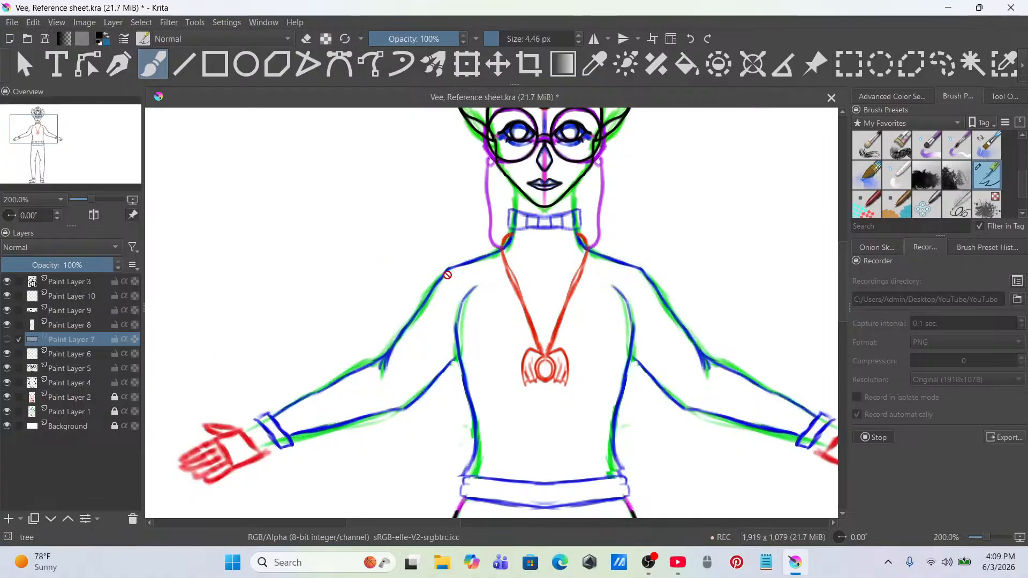
pyautogui.click(7, 411)
pyautogui.scroll(2, 509, 276)
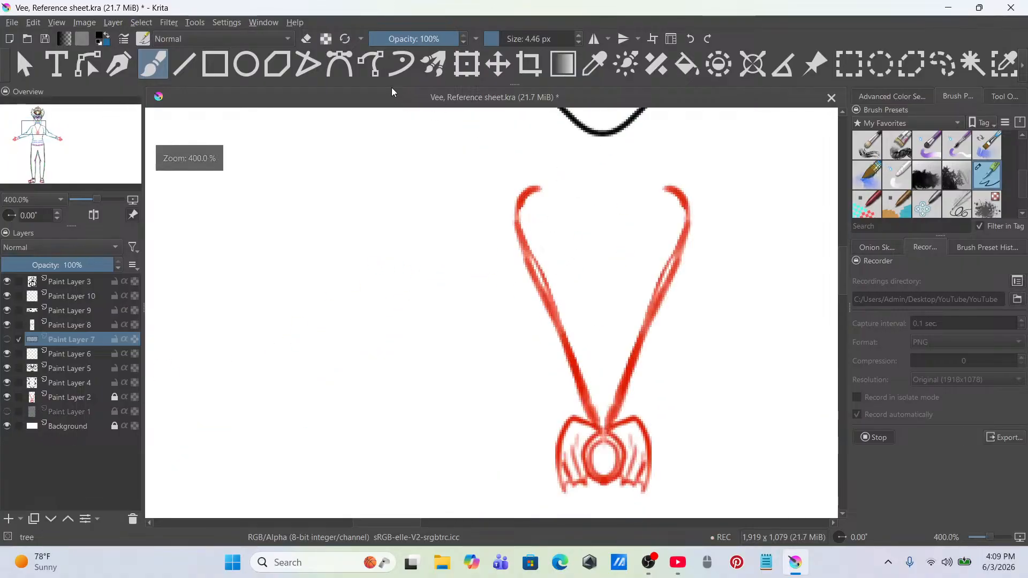
# Step: Turn on horizontal mirroring and make the empty Paint Layer 10 the active layer over the necklace sketch
pyautogui.click(594, 39)
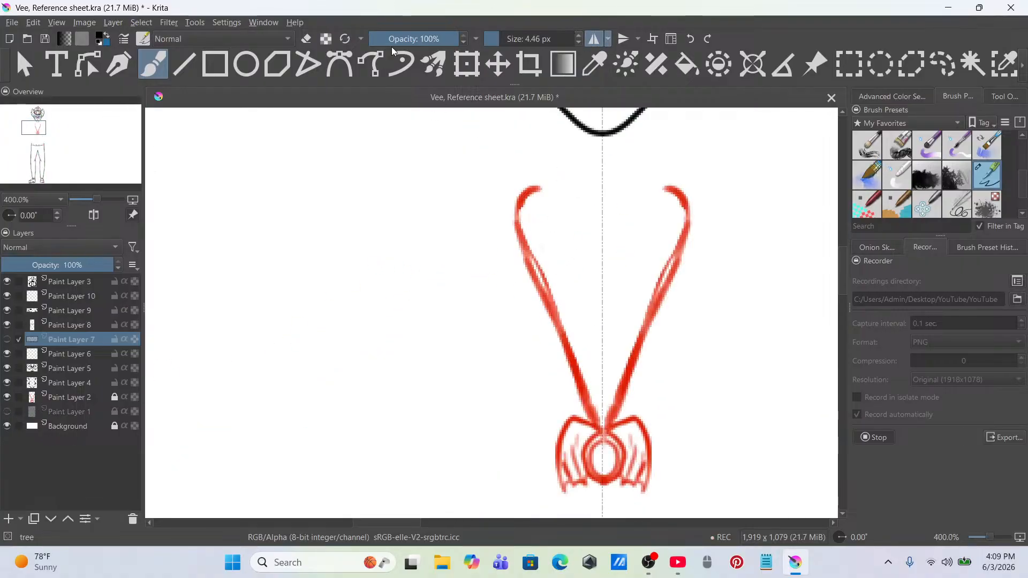
pyautogui.click(85, 297)
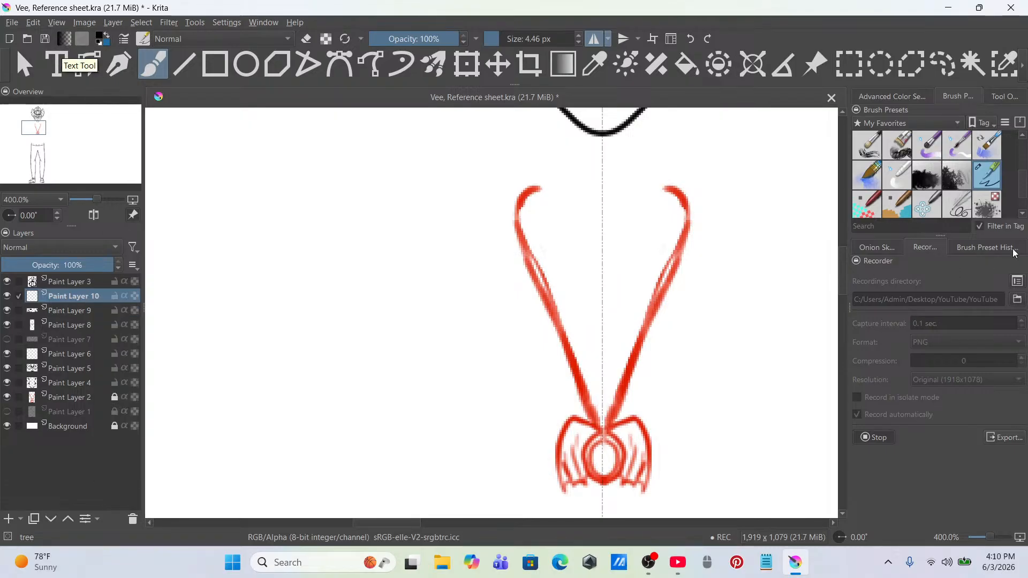
pyautogui.moveTo(547, 257)
pyautogui.mouseDown()
pyautogui.moveTo(442, 193)
pyautogui.moveTo(436, 233)
pyautogui.mouseUp()
pyautogui.scroll(1, 444, 193)
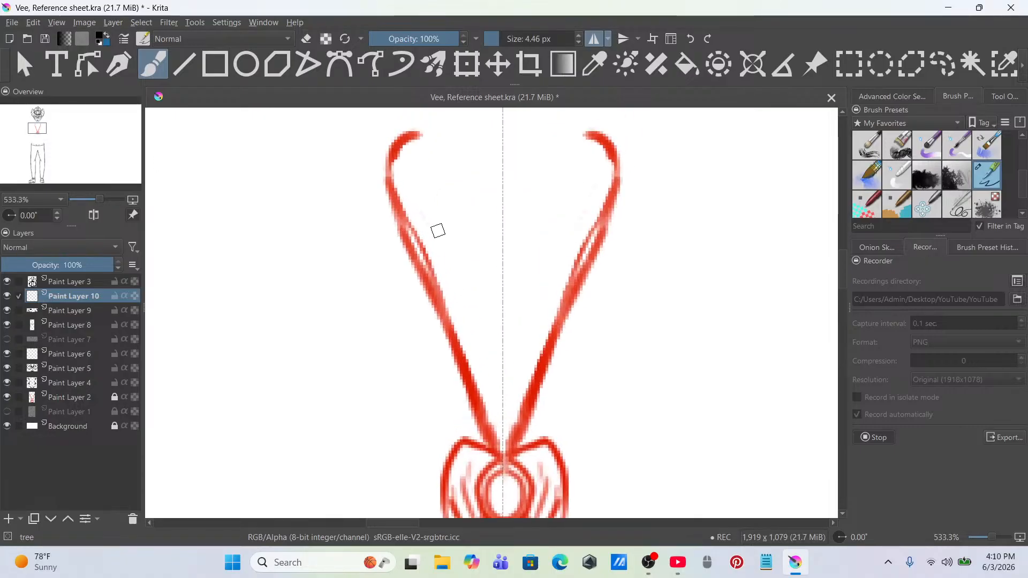
pyautogui.moveTo(419, 134)
pyautogui.mouseDown()
pyautogui.moveTo(398, 180)
pyautogui.moveTo(407, 241)
pyautogui.moveTo(488, 439)
pyautogui.mouseUp()
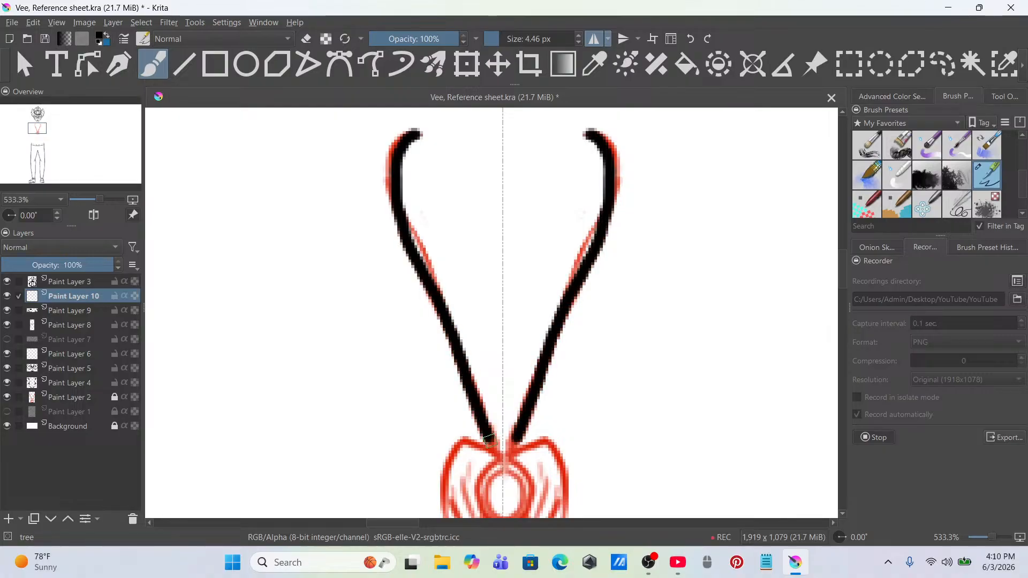
pyautogui.hotkey('ctrl', 'z')
pyautogui.moveTo(420, 134)
pyautogui.mouseDown()
pyautogui.moveTo(400, 147)
pyautogui.moveTo(392, 180)
pyautogui.moveTo(474, 385)
pyautogui.mouseUp()
pyautogui.hotkey('ctrl', 'z')
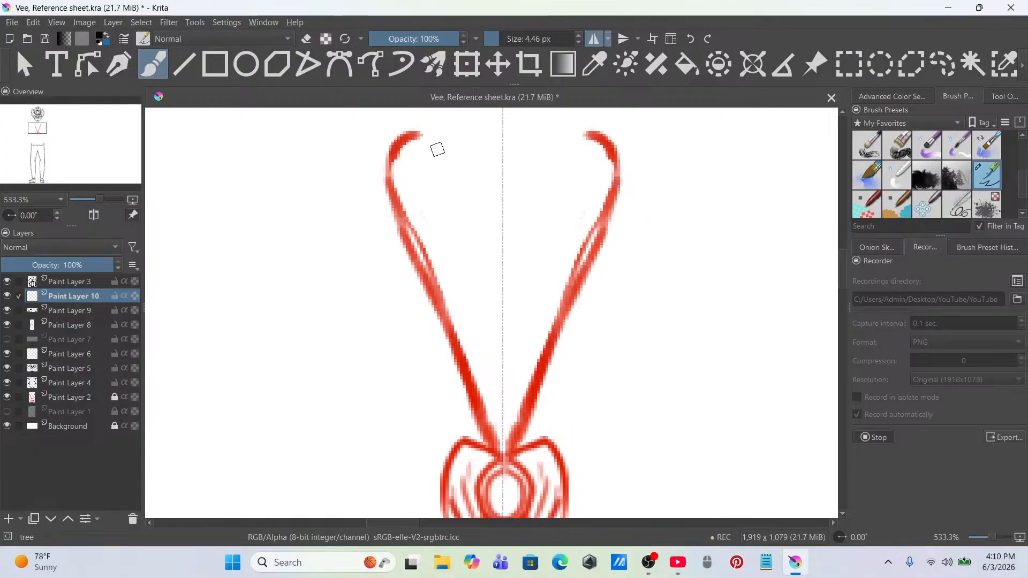
pyautogui.moveTo(421, 135)
pyautogui.mouseDown()
pyautogui.moveTo(396, 185)
pyautogui.moveTo(404, 227)
pyautogui.moveTo(504, 465)
pyautogui.mouseUp()
pyautogui.hotkey('ctrl', 'z')
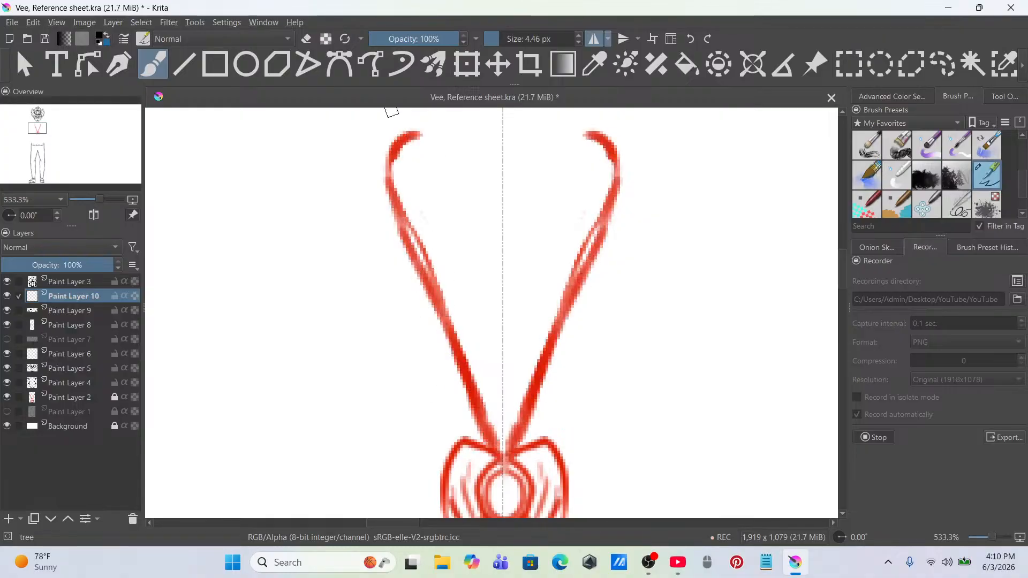
# Step: Ink the mirrored V-shaped necklace cord down to the pendant and the pendant's two concentric ovals over the red sketch
pyautogui.moveTo(423, 139)
pyautogui.mouseDown()
pyautogui.moveTo(401, 144)
pyautogui.moveTo(395, 175)
pyautogui.moveTo(503, 456)
pyautogui.mouseUp()
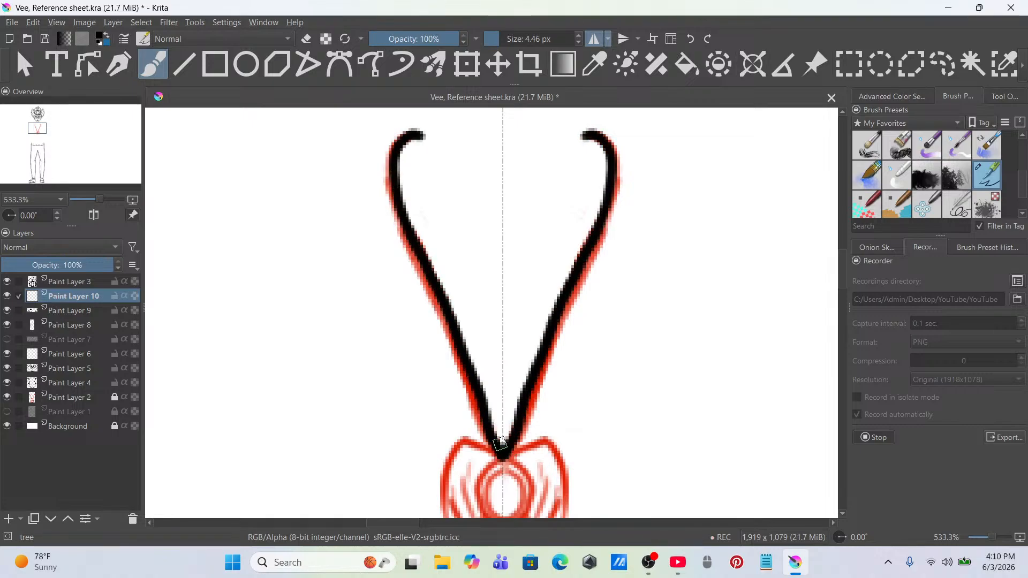
pyautogui.scroll(-5, 501, 443)
pyautogui.scroll(6, 528, 420)
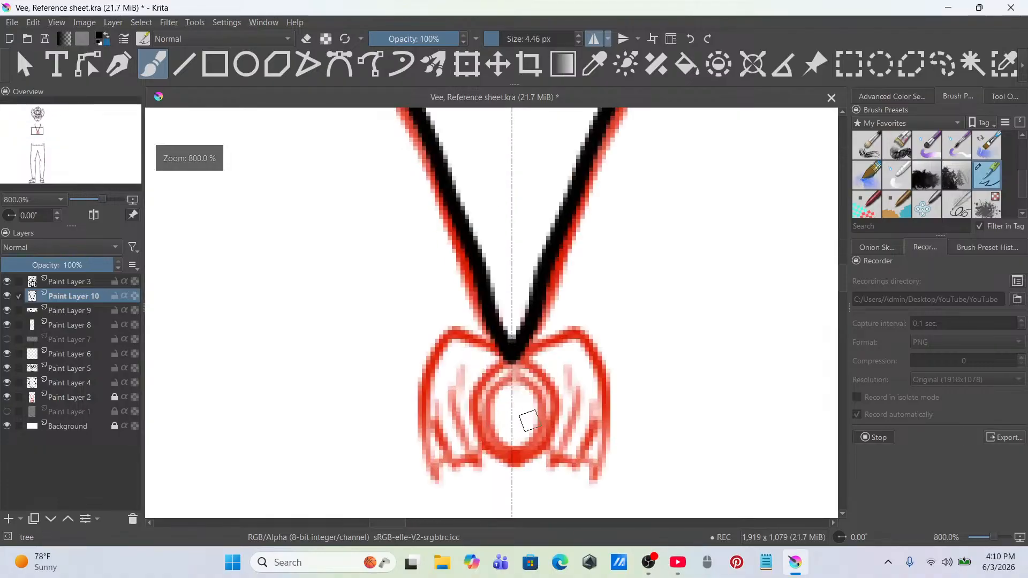
pyautogui.scroll(2, 532, 306)
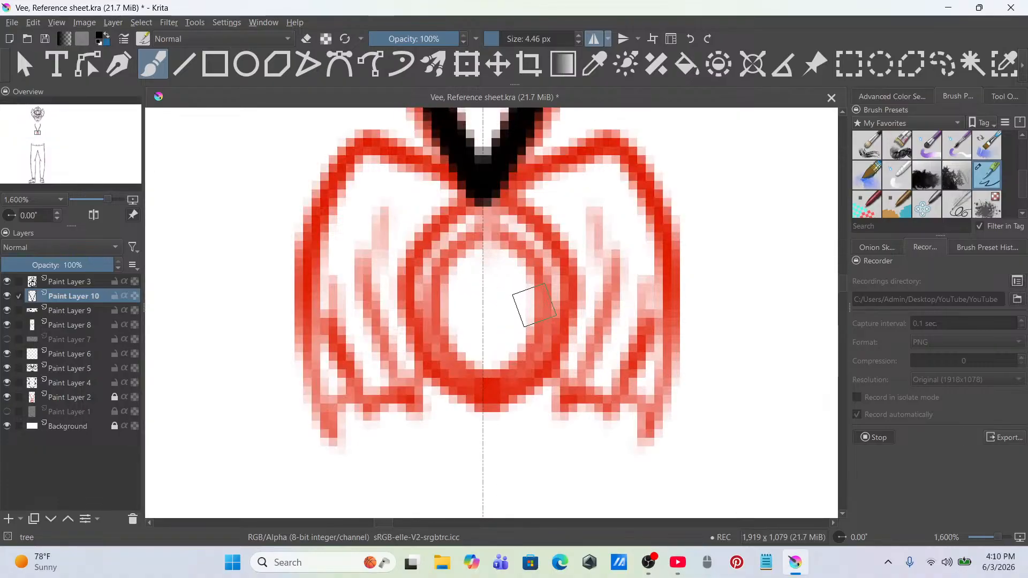
pyautogui.moveTo(490, 194)
pyautogui.mouseDown()
pyautogui.moveTo(554, 241)
pyautogui.moveTo(574, 285)
pyautogui.moveTo(555, 369)
pyautogui.moveTo(491, 417)
pyautogui.mouseUp()
pyautogui.moveTo(478, 237)
pyautogui.mouseDown()
pyautogui.moveTo(433, 303)
pyautogui.moveTo(440, 348)
pyautogui.moveTo(474, 385)
pyautogui.moveTo(510, 375)
pyautogui.moveTo(484, 237)
pyautogui.mouseUp()
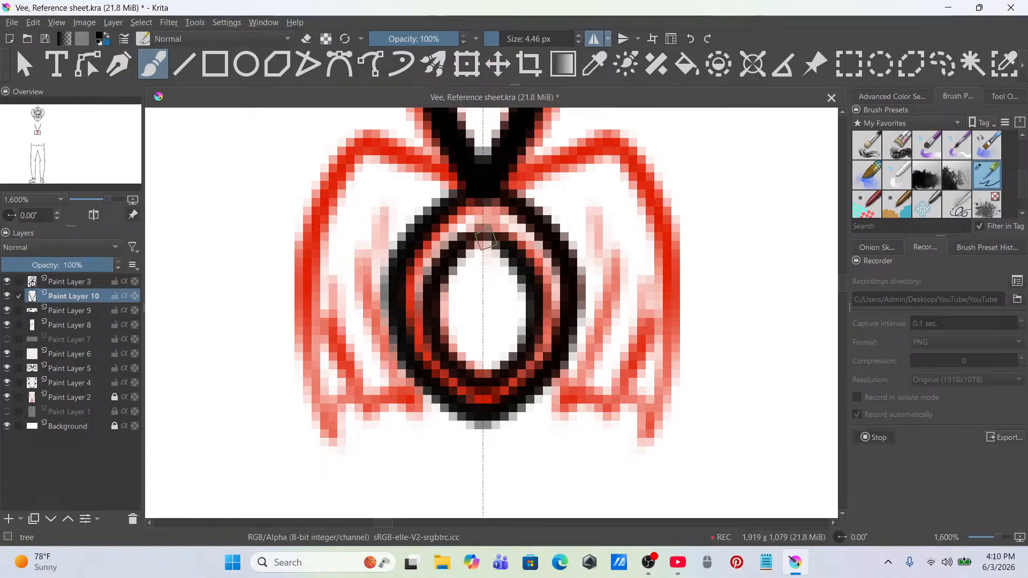
# Step: Ink the mirrored bow around the pendant, with its outer outline, lower edge and two inner fold lines on each side
pyautogui.moveTo(508, 188)
pyautogui.mouseDown()
pyautogui.moveTo(629, 141)
pyautogui.moveTo(683, 235)
pyautogui.moveTo(649, 431)
pyautogui.moveTo(536, 386)
pyautogui.mouseUp()
pyautogui.moveTo(651, 236)
pyautogui.mouseDown()
pyautogui.moveTo(624, 252)
pyautogui.moveTo(615, 392)
pyautogui.mouseUp()
pyautogui.moveTo(589, 235)
pyautogui.mouseDown()
pyautogui.moveTo(590, 291)
pyautogui.moveTo(557, 399)
pyautogui.mouseUp()
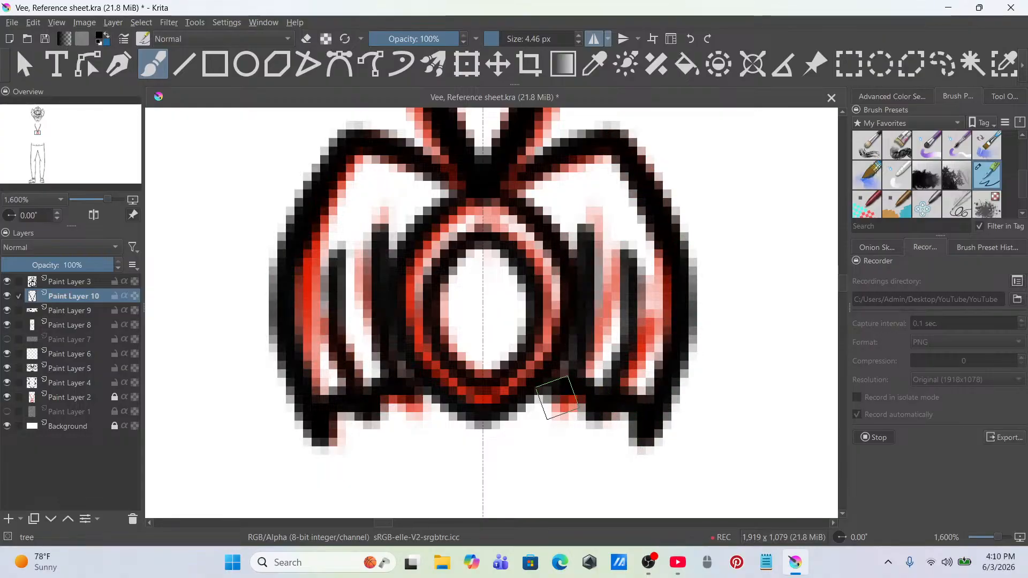
pyautogui.hotkey('ctrl', 'z')
pyautogui.moveTo(597, 261)
pyautogui.mouseDown()
pyautogui.moveTo(606, 300)
pyautogui.moveTo(589, 377)
pyautogui.mouseUp()
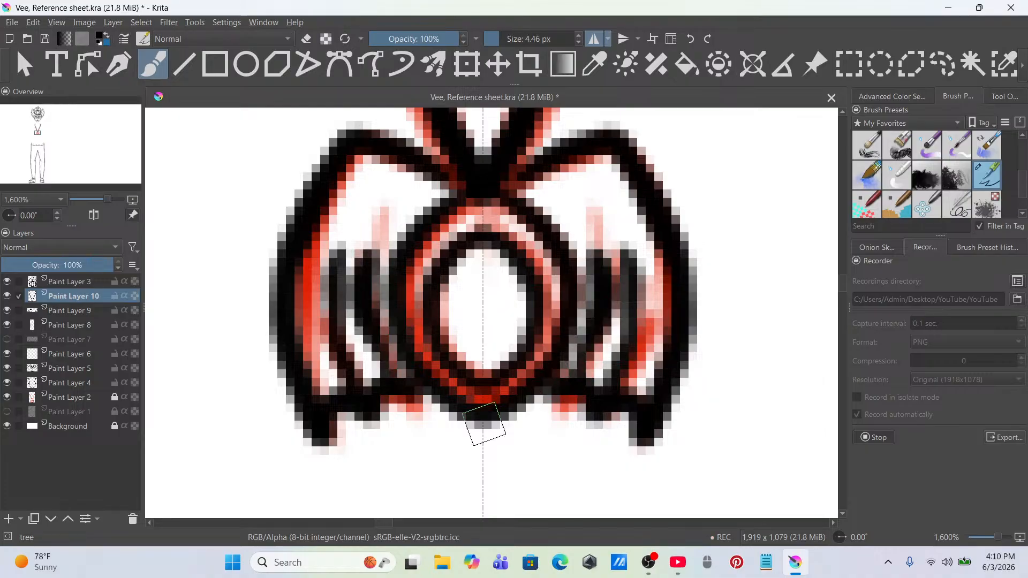
# Step: Show the sweater line art on Paint Layer 7 again and hide the red necklace sketch on Paint Layer 2
pyautogui.scroll(-9, 484, 424)
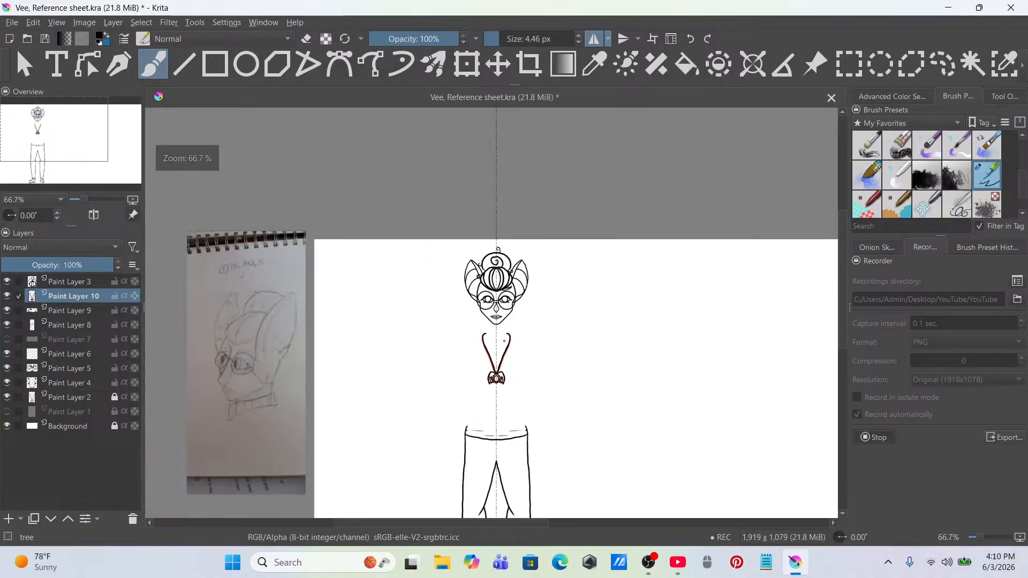
pyautogui.moveTo(505, 338); pyautogui.dragTo(515, 283)
pyautogui.click(7, 340)
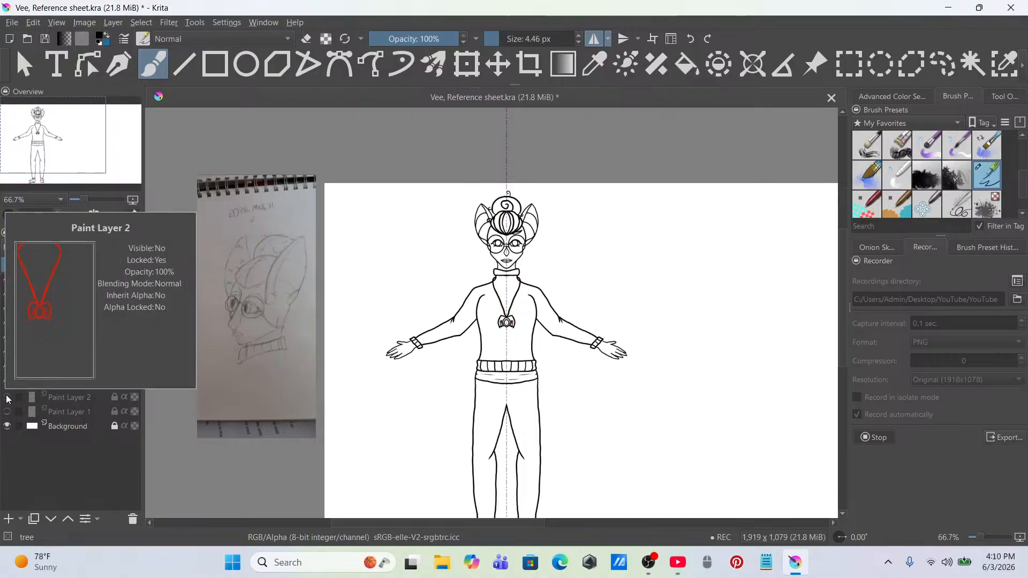
# Step: Examine the whole inked figure from the head down to the boots, ending with a close look at one hand
pyautogui.scroll(-2, 495, 355)
pyautogui.scroll(2, 495, 355)
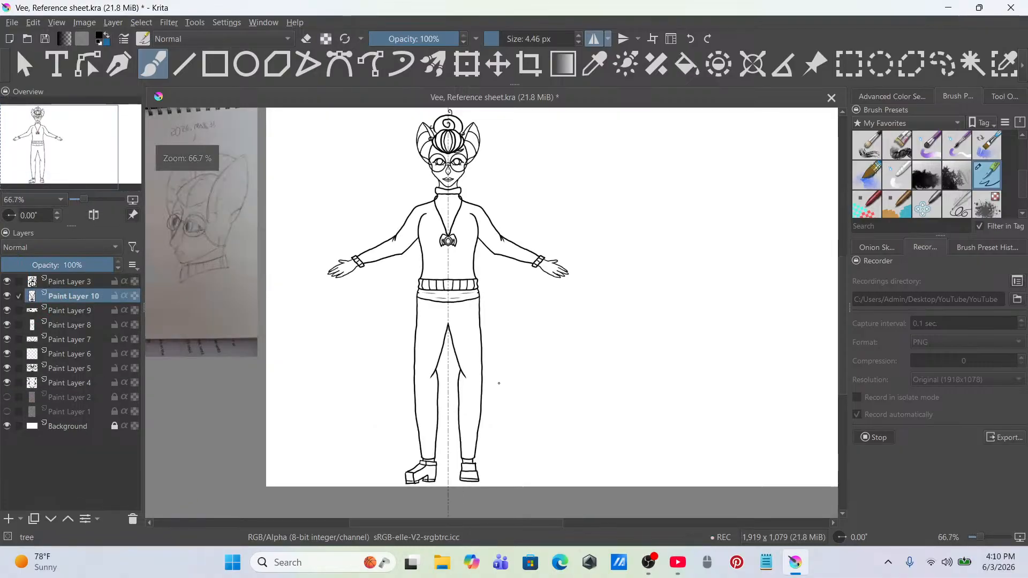
pyautogui.moveTo(480, 229); pyautogui.dragTo(513, 230)
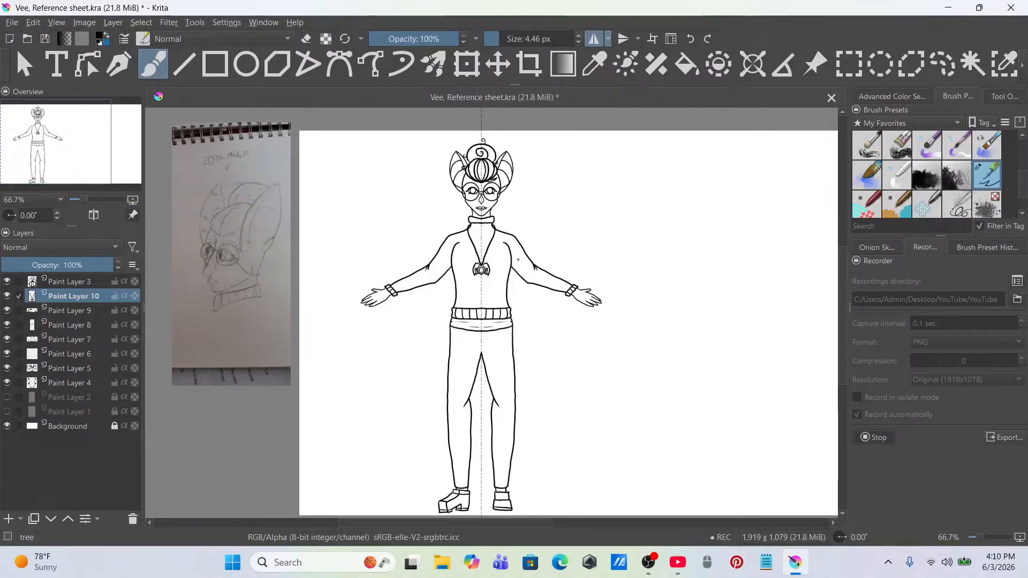
pyautogui.moveTo(504, 506); pyautogui.dragTo(531, 401)
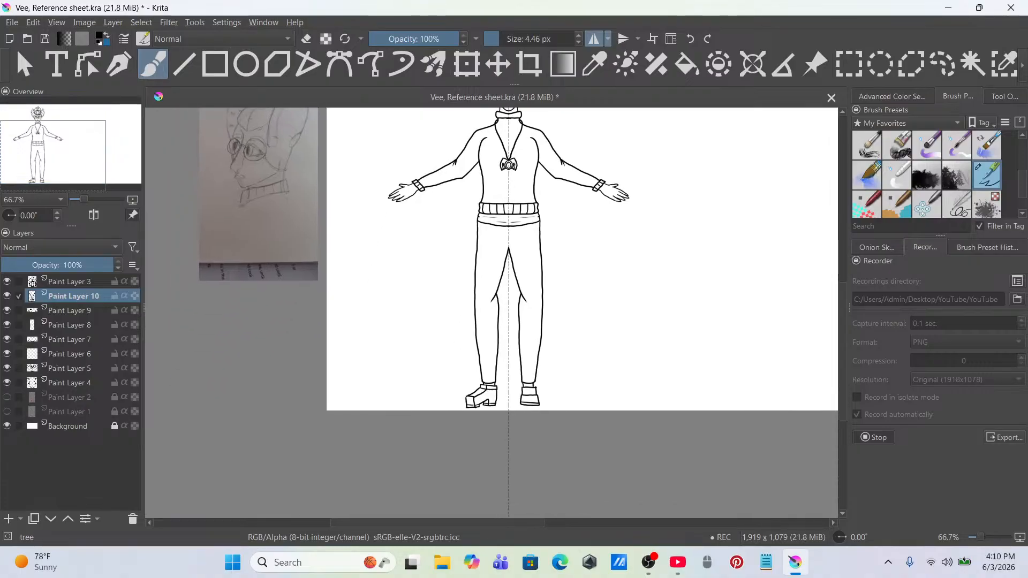
pyautogui.scroll(1, 531, 401)
pyautogui.moveTo(696, 230); pyautogui.dragTo(629, 433)
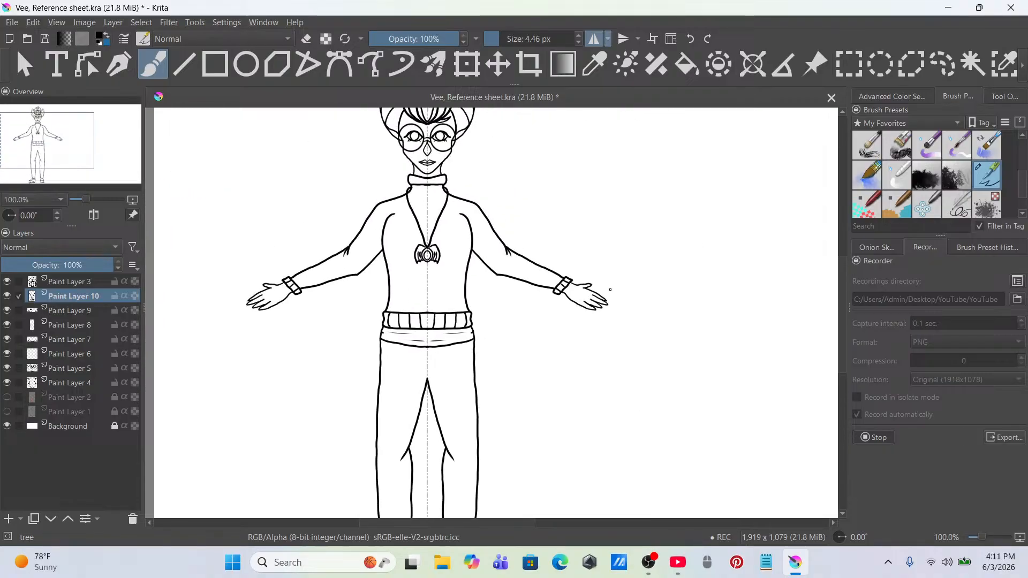
pyautogui.scroll(3, 604, 289)
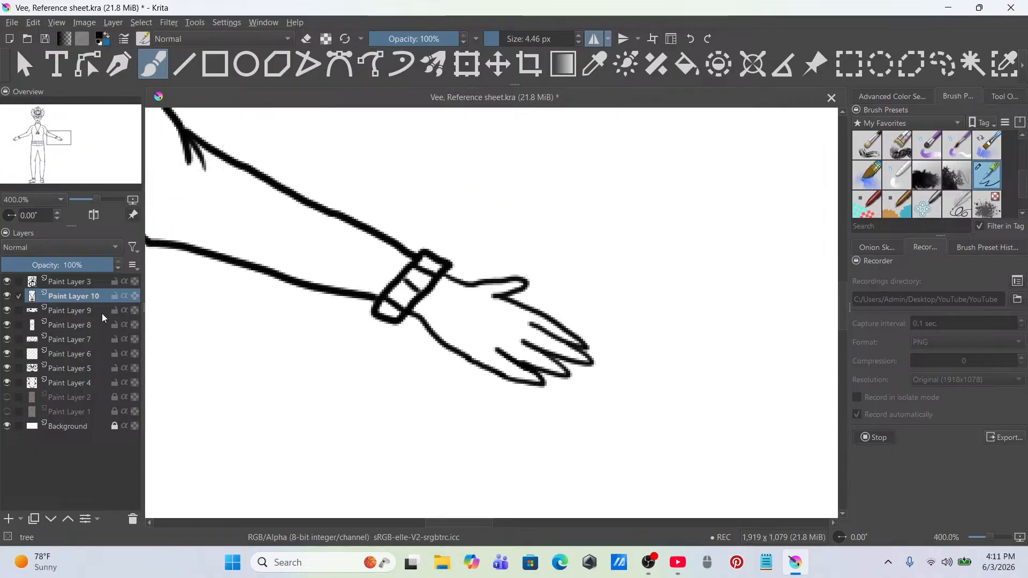
# Step: Start erasing the mirrored hands' finger and palm lines on Paint Layer 7 with the Eraser Small brush at 5.15 px
pyautogui.moveTo(102, 325)
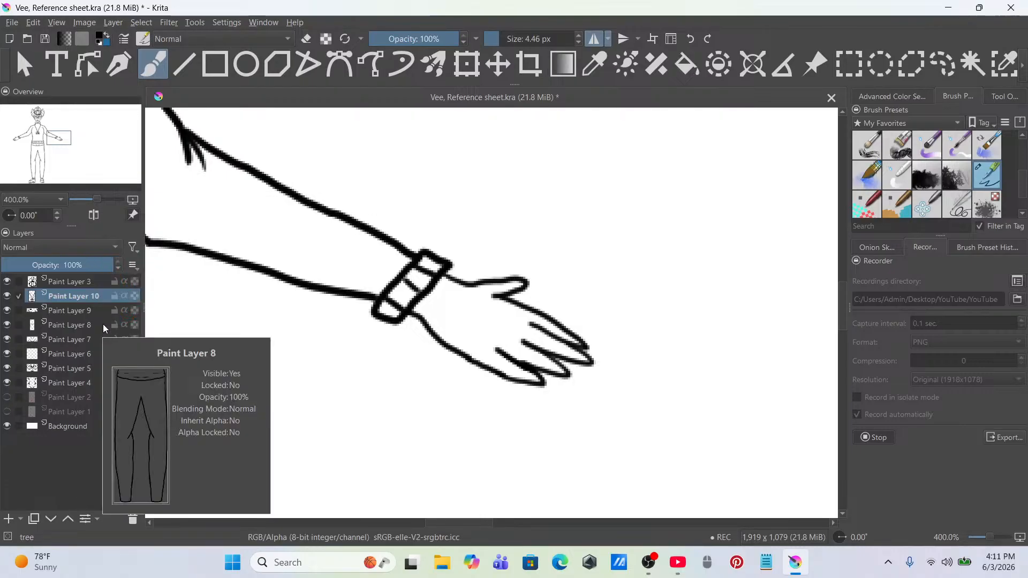
pyautogui.moveTo(102, 303)
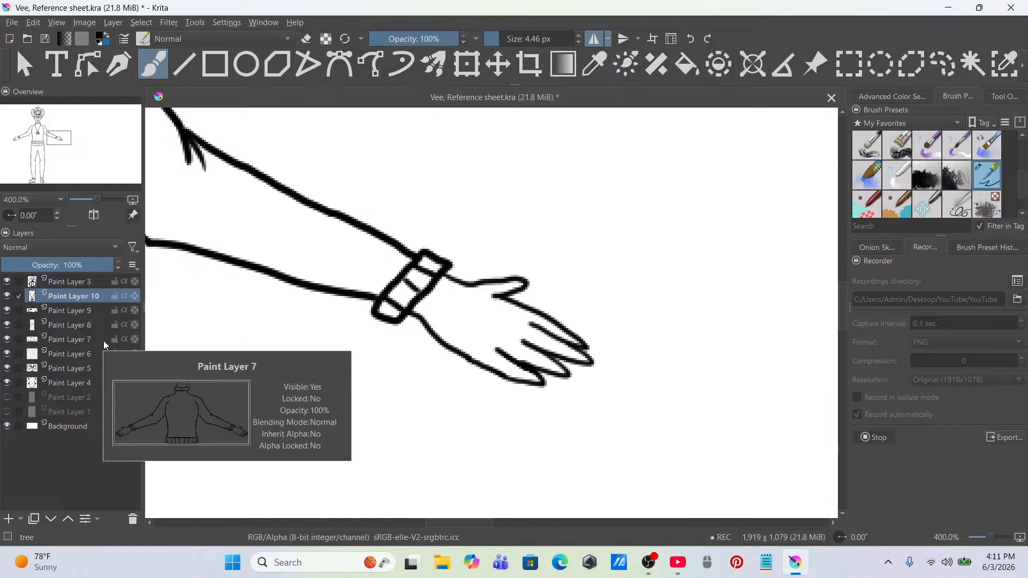
pyautogui.click(103, 341)
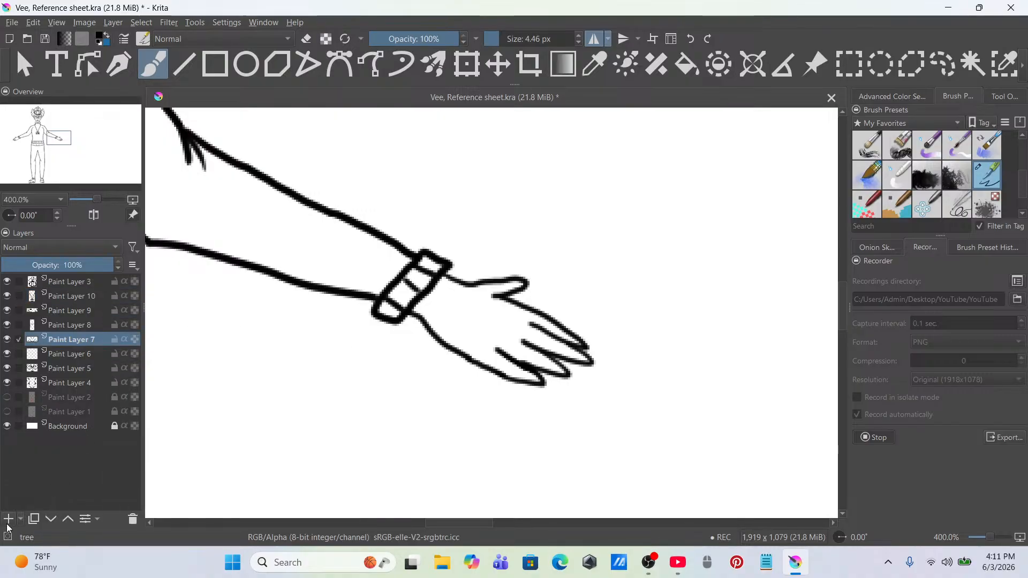
pyautogui.scroll(2, 926, 141)
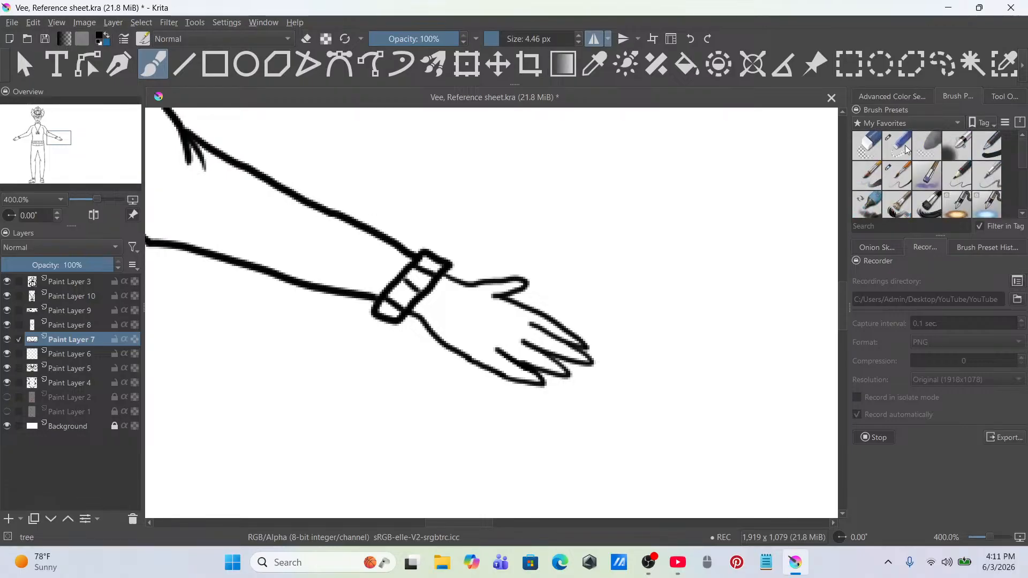
pyautogui.click(897, 145)
pyautogui.scroll(1, 518, 345)
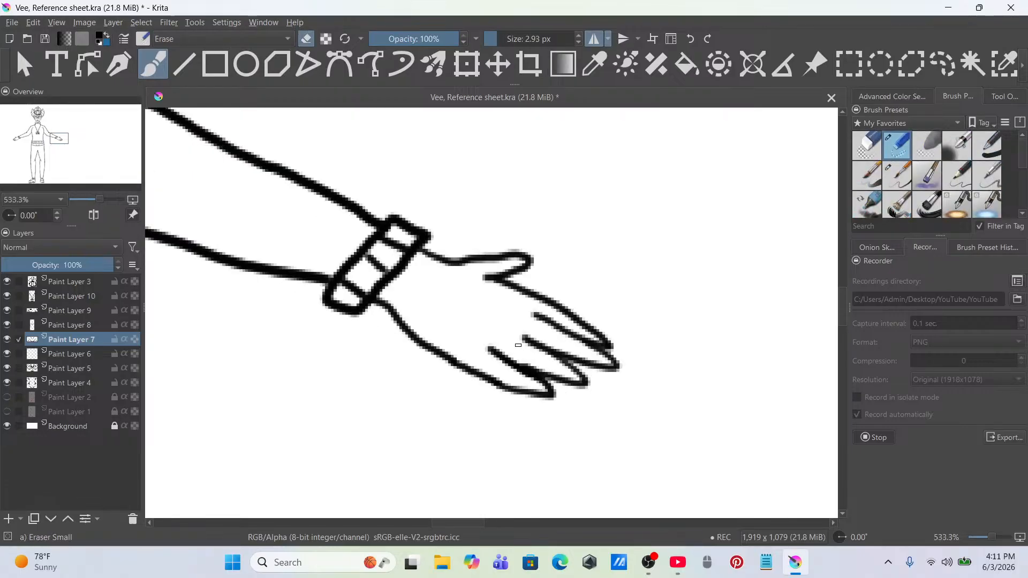
pyautogui.click(500, 39)
pyautogui.moveTo(534, 283); pyautogui.dragTo(522, 343)
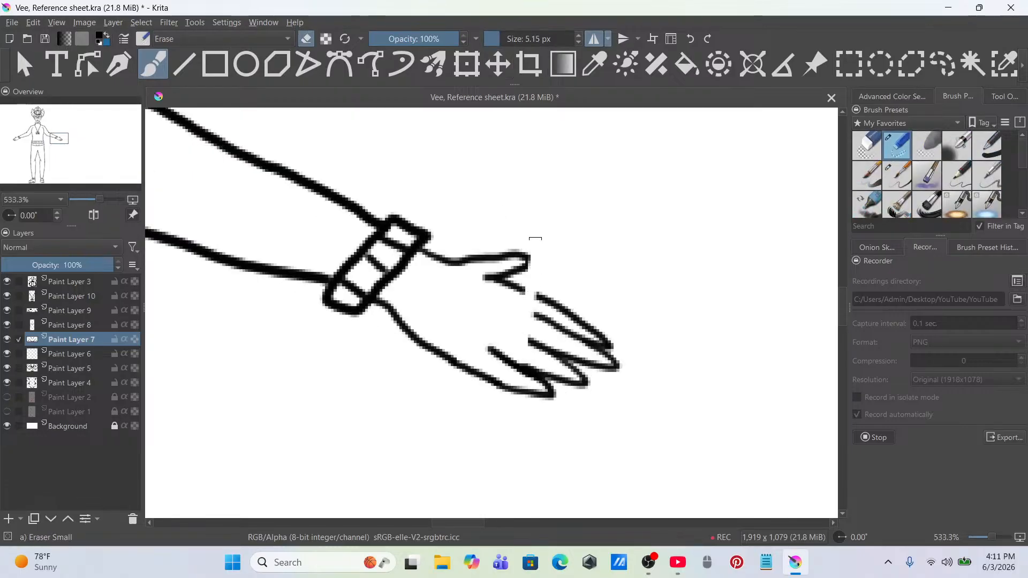
pyautogui.moveTo(535, 239); pyautogui.dragTo(519, 293)
# Step: Enlarge the eraser to 75.49 px and erase the rest of both hands up to the sleeve cuffs
pyautogui.moveTo(506, 42); pyautogui.dragTo(530, 42)
pyautogui.moveTo(585, 236)
pyautogui.mouseDown()
pyautogui.moveTo(568, 321)
pyautogui.moveTo(516, 397)
pyautogui.moveTo(495, 354)
pyautogui.moveTo(518, 313)
pyautogui.moveTo(558, 288)
pyautogui.moveTo(511, 334)
pyautogui.moveTo(525, 293)
pyautogui.moveTo(484, 356)
pyautogui.mouseUp()
pyautogui.hotkey('ctrl', 'z')
pyautogui.moveTo(585, 330); pyautogui.dragTo(577, 396)
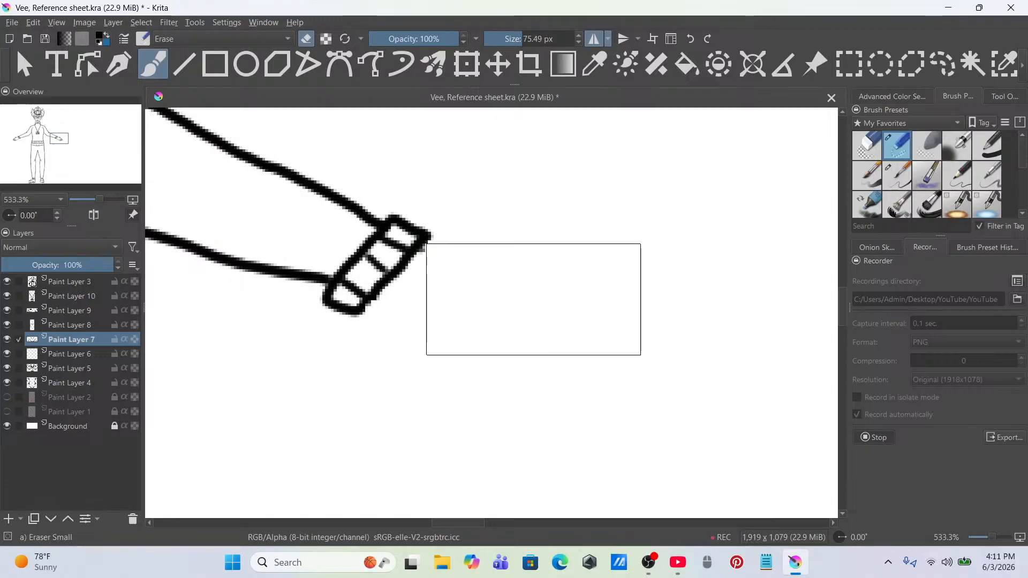
# Step: Switch from the eraser to the tree brush preset at 4.46 px
pyautogui.scroll(-5, 996, 161)
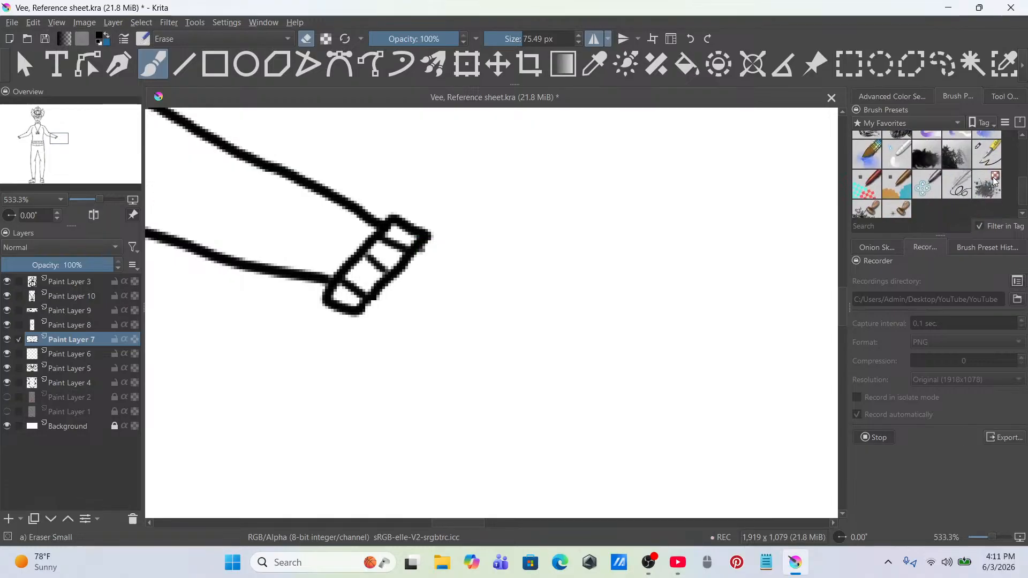
pyautogui.click(987, 155)
# Step: Try redrawing the mirrored hands on Paint Layer 7, with four fingers and a thumb extending from the sleeve cuffs
pyautogui.moveTo(369, 296)
pyautogui.mouseDown()
pyautogui.moveTo(423, 367)
pyautogui.moveTo(448, 388)
pyautogui.moveTo(459, 382)
pyautogui.mouseUp()
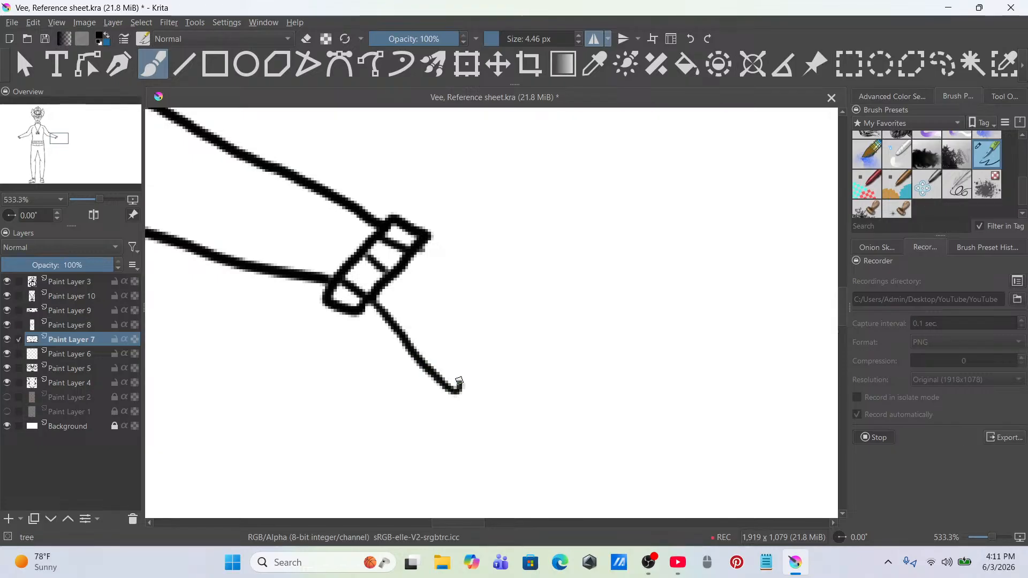
pyautogui.hotkey('ctrl', 'z')
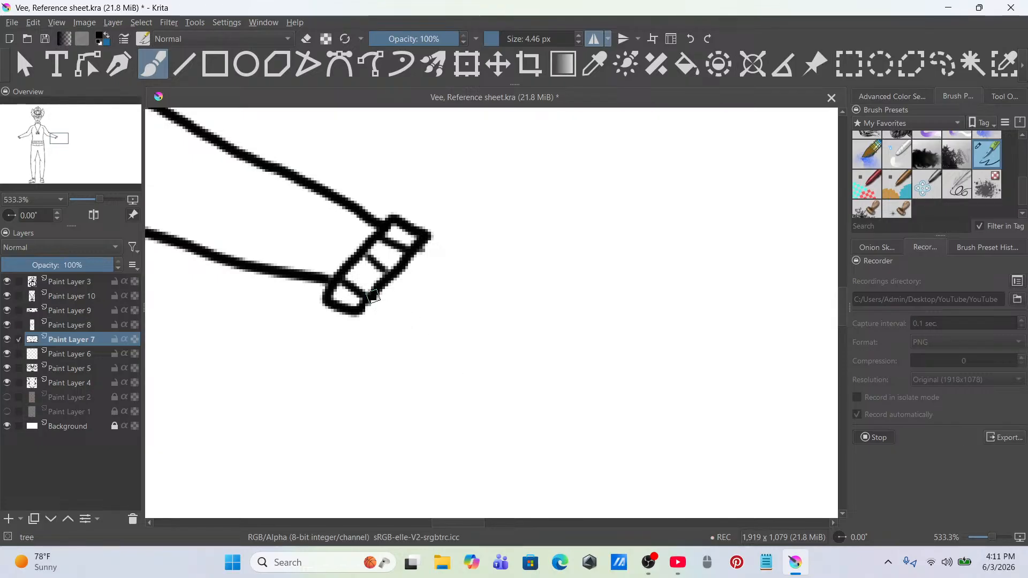
pyautogui.moveTo(372, 300)
pyautogui.mouseDown()
pyautogui.moveTo(412, 360)
pyautogui.moveTo(487, 412)
pyautogui.moveTo(432, 356)
pyautogui.mouseUp()
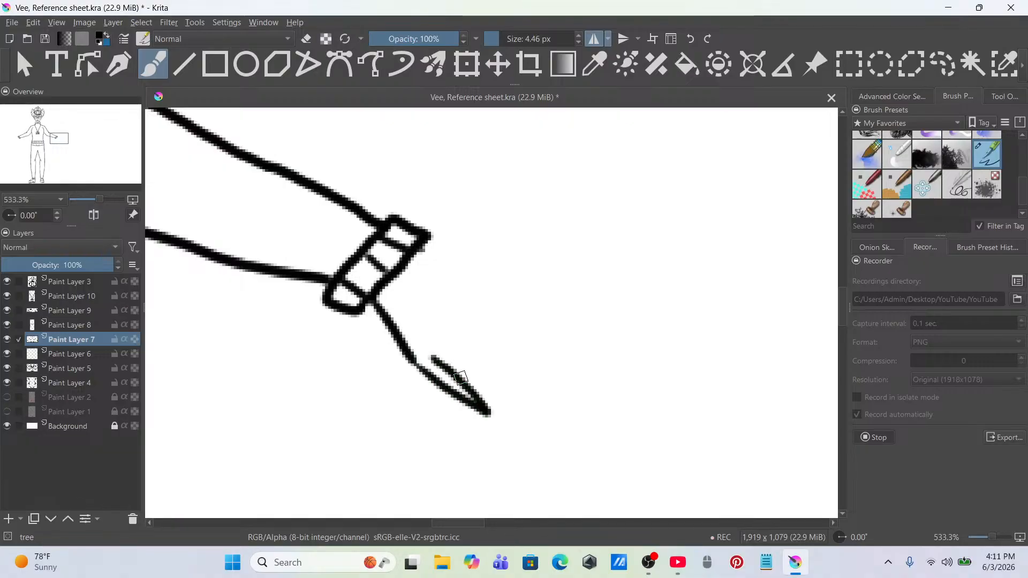
pyautogui.moveTo(500, 407)
pyautogui.mouseDown()
pyautogui.moveTo(488, 378)
pyautogui.moveTo(450, 340)
pyautogui.moveTo(503, 404)
pyautogui.moveTo(478, 395)
pyautogui.moveTo(506, 402)
pyautogui.moveTo(506, 373)
pyautogui.moveTo(476, 343)
pyautogui.moveTo(529, 357)
pyautogui.moveTo(540, 377)
pyautogui.moveTo(523, 381)
pyautogui.mouseUp()
pyautogui.hotkey('ctrl', 'z')
pyautogui.moveTo(439, 239)
pyautogui.mouseDown()
pyautogui.moveTo(513, 256)
pyautogui.moveTo(469, 278)
pyautogui.moveTo(492, 303)
pyautogui.mouseUp()
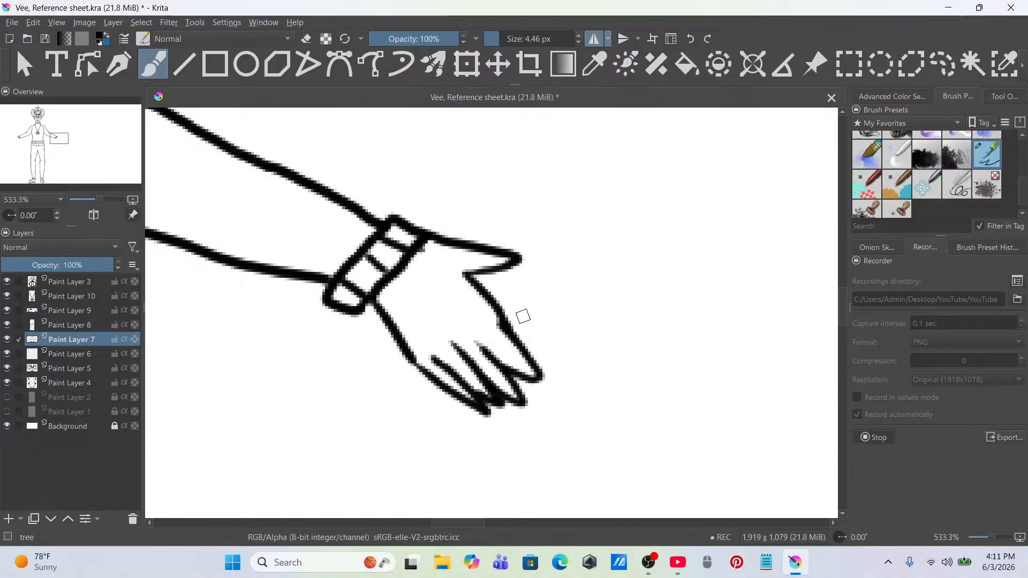
pyautogui.press('1')
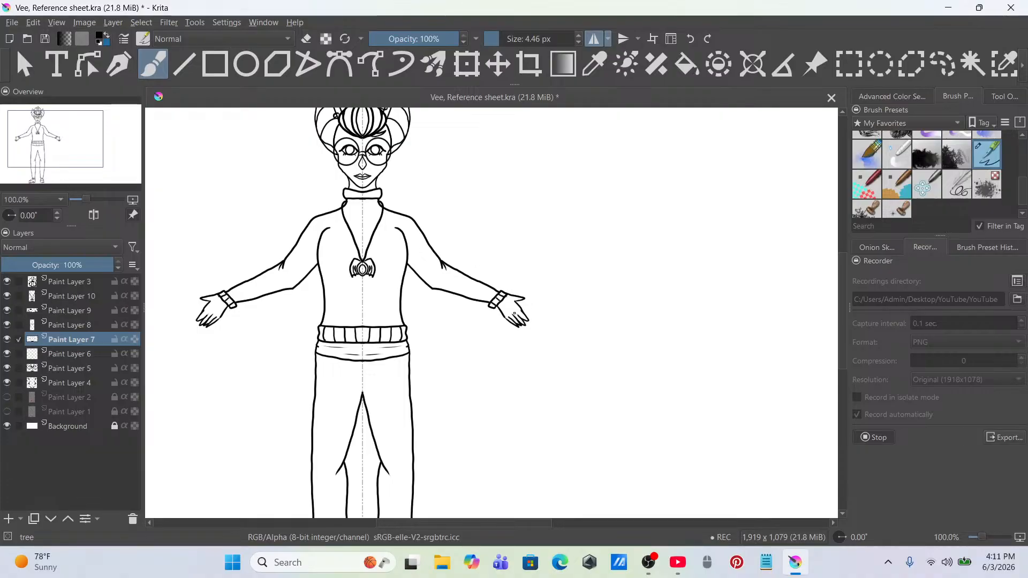
pyautogui.scroll(4, 514, 315)
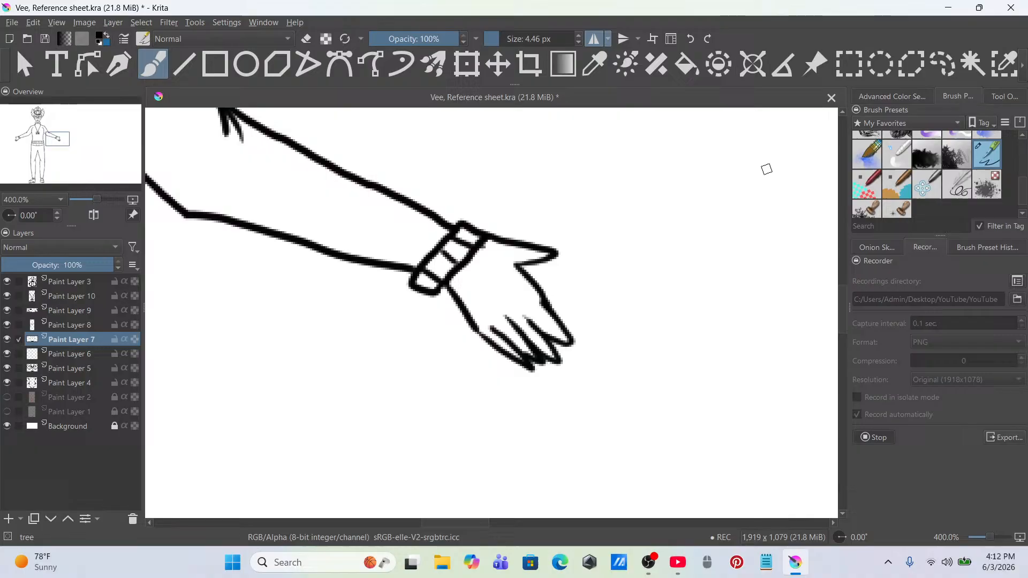
# Step: Undo the newly drawn hand strokes on Paint Layer 7 back to the empty sleeve cuffs
pyautogui.click(851, 65)
pyautogui.scroll(-4, 639, 205)
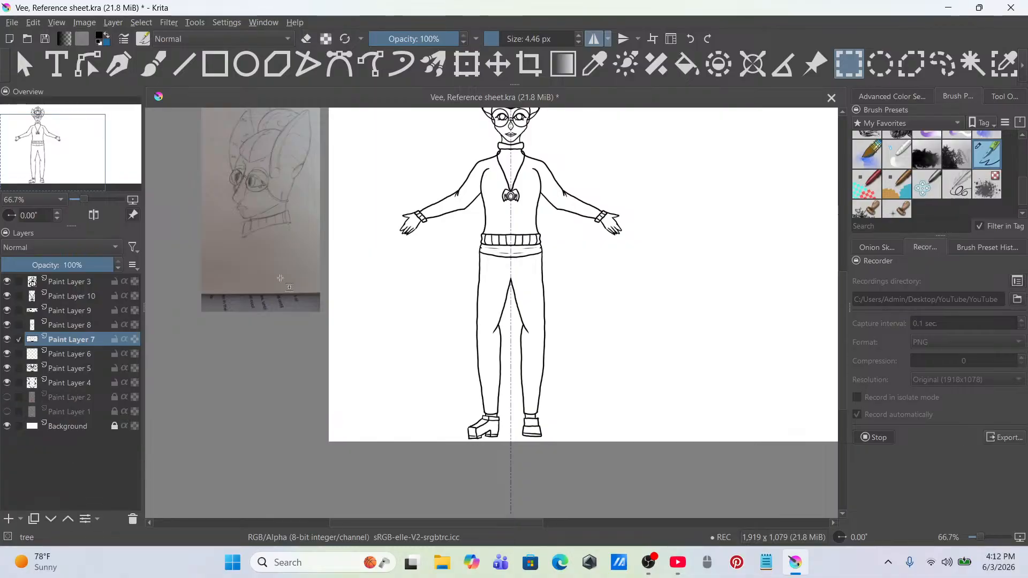
pyautogui.click(691, 39)
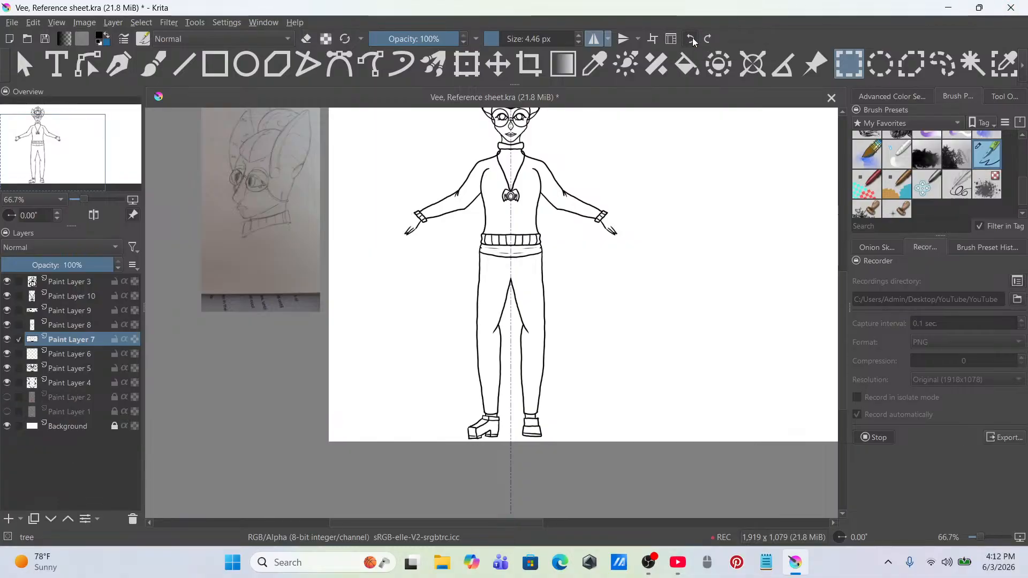
pyautogui.click(692, 39)
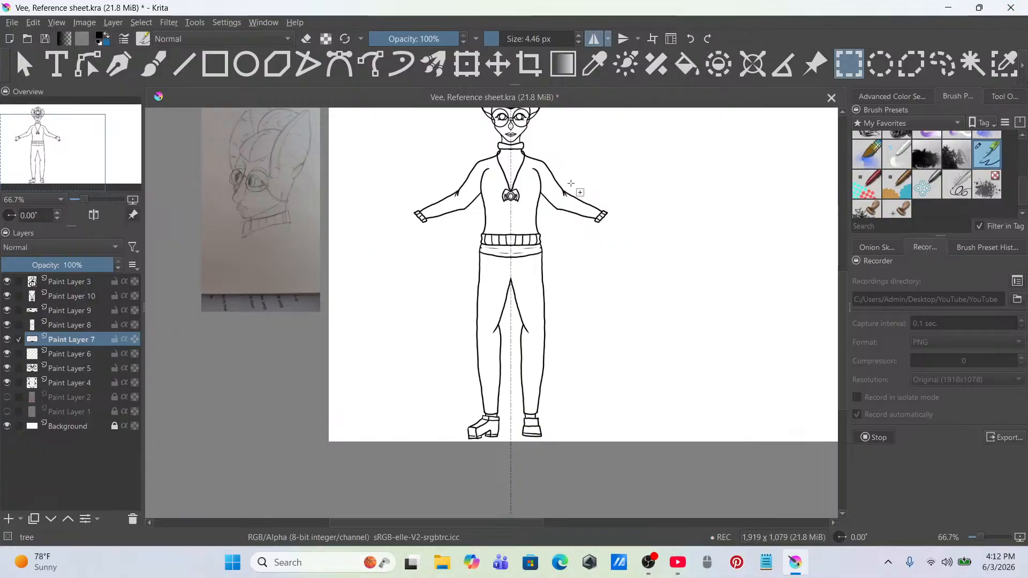
# Step: Add a new paint layer directly above Paint Layer 7 and return to the freehand brush at the sleeve cuff
pyautogui.click(9, 519)
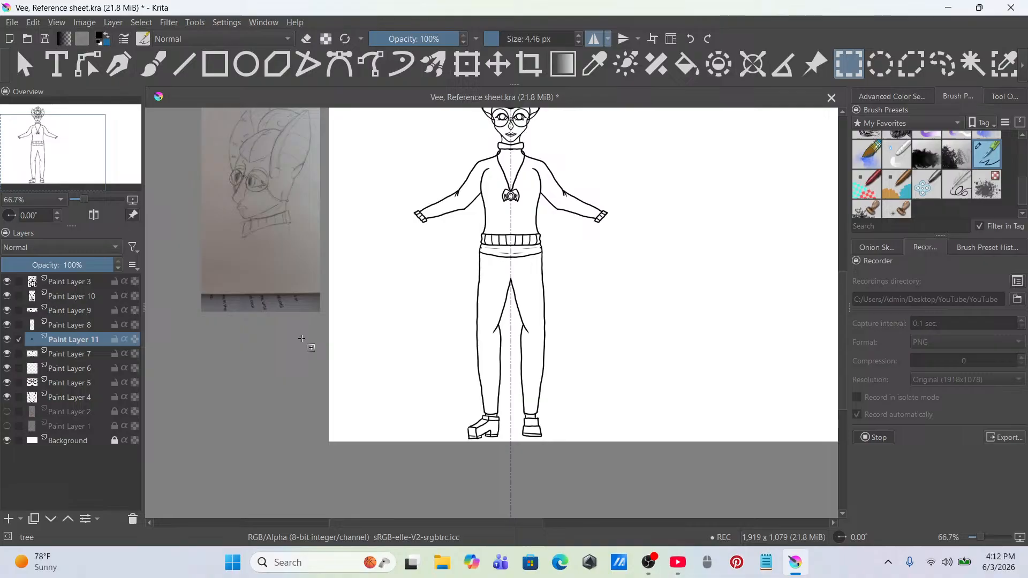
pyautogui.click(147, 63)
pyautogui.scroll(10, 673, 254)
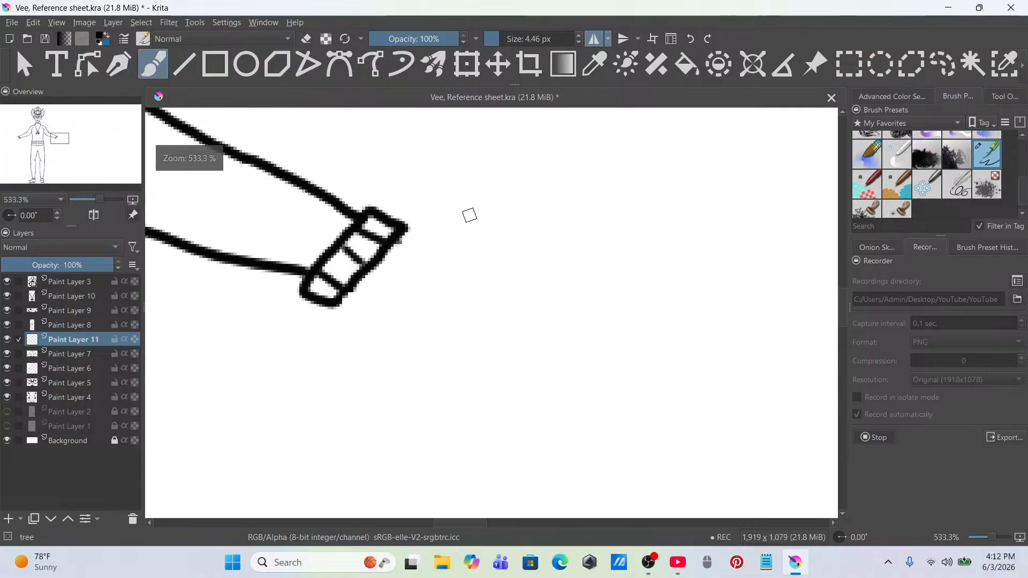
# Step: Draw the palm's outer edge from the lower cuff corner and the first three fingers on the new layer
pyautogui.moveTo(430, 260); pyautogui.dragTo(474, 196)
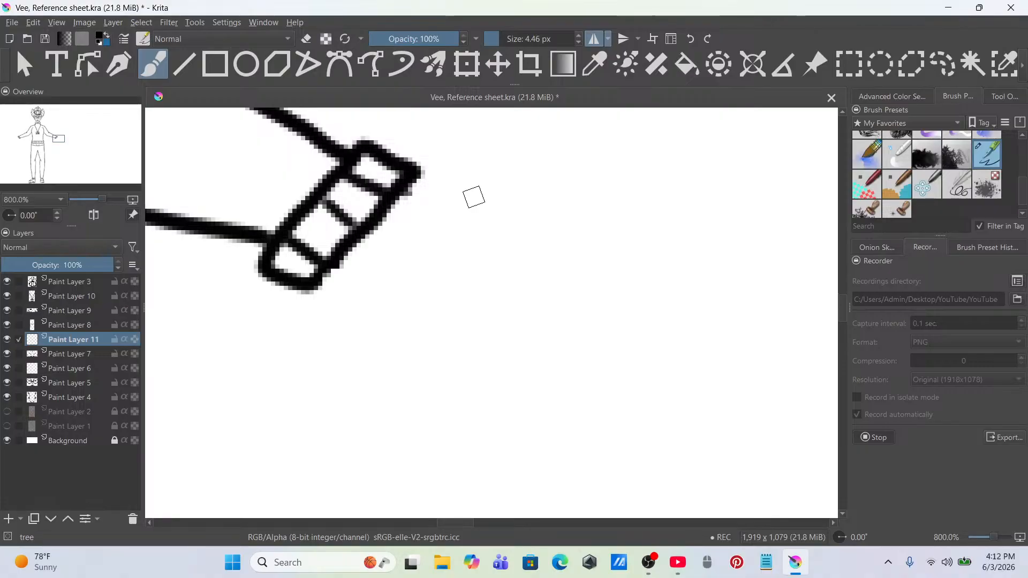
pyautogui.moveTo(330, 272)
pyautogui.mouseDown()
pyautogui.moveTo(384, 321)
pyautogui.moveTo(447, 408)
pyautogui.moveTo(416, 331)
pyautogui.moveTo(372, 313)
pyautogui.moveTo(465, 389)
pyautogui.moveTo(474, 389)
pyautogui.moveTo(418, 320)
pyautogui.moveTo(511, 391)
pyautogui.moveTo(448, 318)
pyautogui.moveTo(470, 335)
pyautogui.mouseUp()
pyautogui.hotkey('ctrl', 'z')
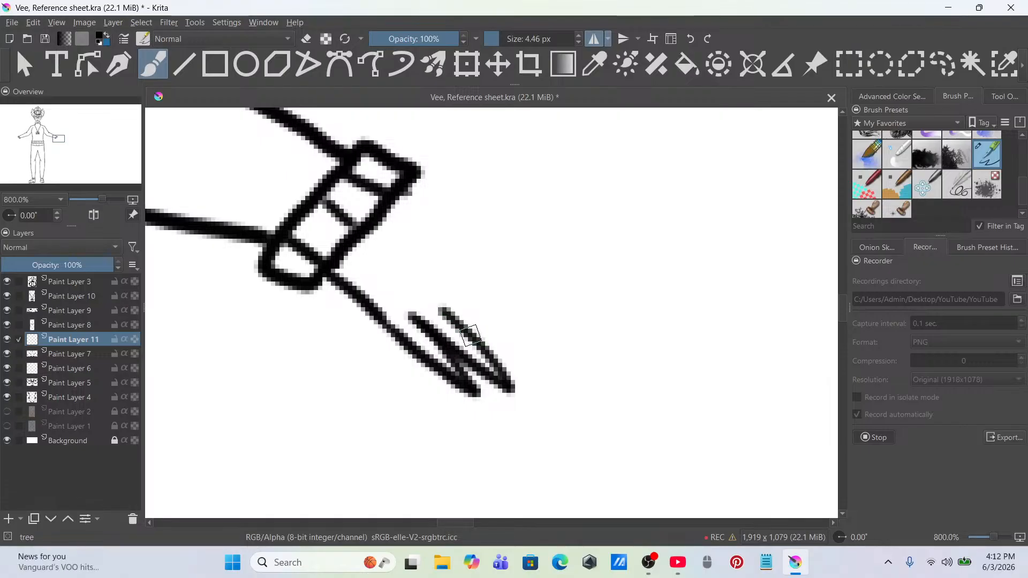
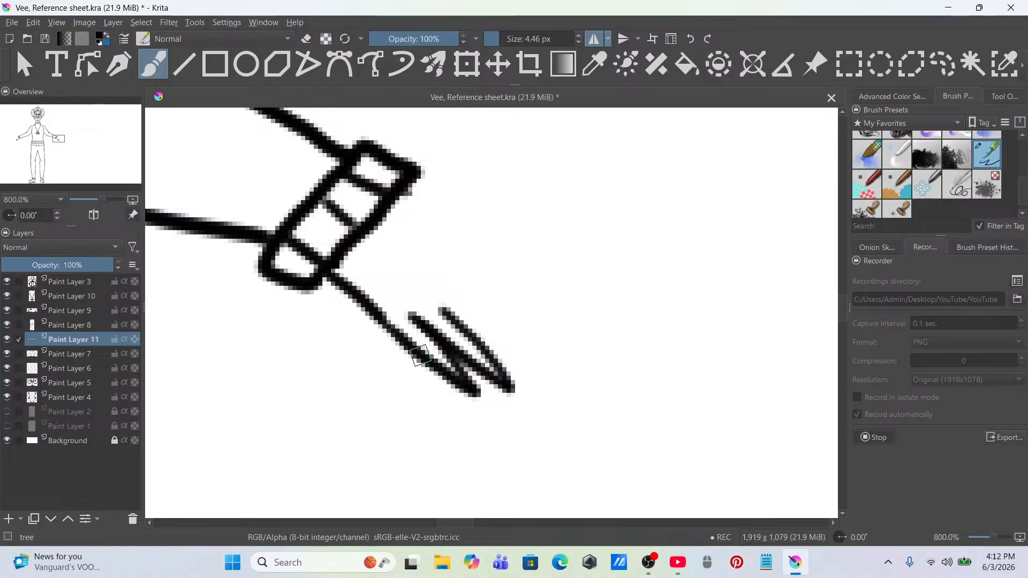
pyautogui.moveTo(481, 343)
pyautogui.mouseDown()
pyautogui.moveTo(528, 375)
pyautogui.moveTo(530, 362)
pyautogui.moveTo(471, 303)
pyautogui.mouseUp()
# Step: Try several versions of the thumb and index finger between the upper cuff corner and the third finger, undoing each one
pyautogui.moveTo(415, 172)
pyautogui.mouseDown()
pyautogui.moveTo(460, 210)
pyautogui.moveTo(537, 208)
pyautogui.moveTo(531, 221)
pyautogui.moveTo(476, 236)
pyautogui.moveTo(558, 359)
pyautogui.moveTo(516, 329)
pyautogui.mouseUp()
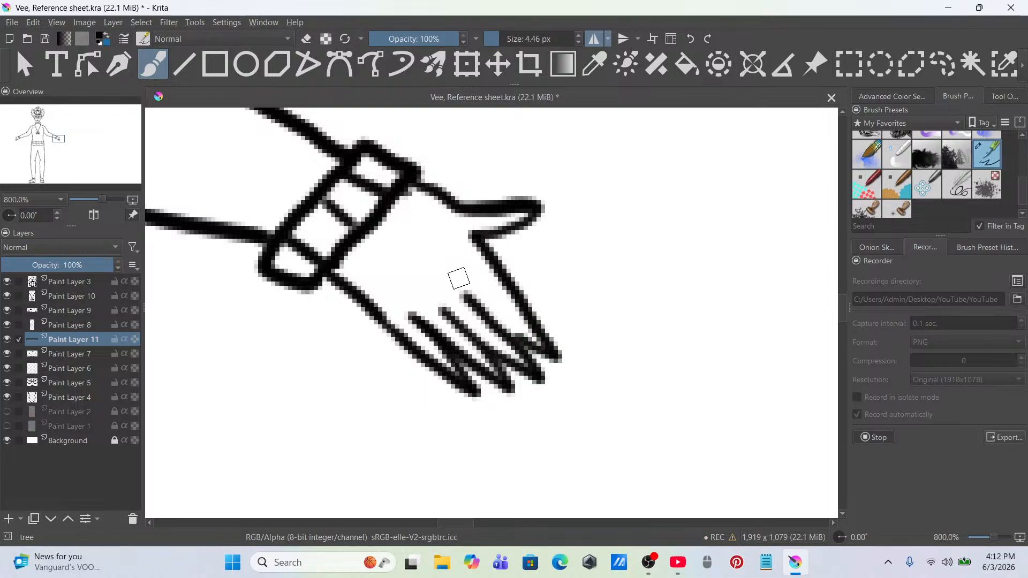
pyautogui.hotkey('ctrl', 'z')
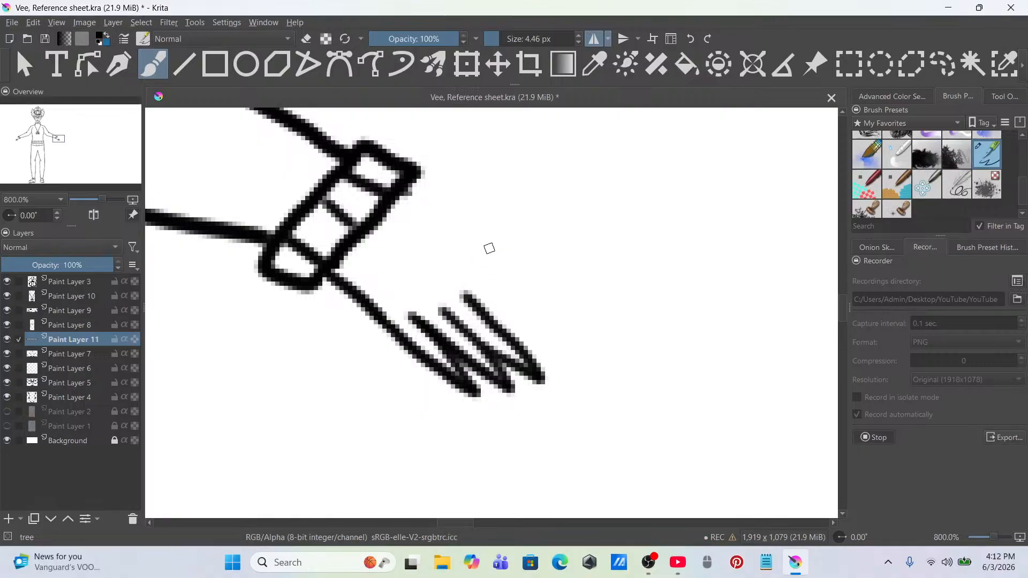
pyautogui.moveTo(485, 245)
pyautogui.mouseDown()
pyautogui.moveTo(551, 335)
pyautogui.moveTo(475, 288)
pyautogui.moveTo(488, 259)
pyautogui.moveTo(540, 343)
pyautogui.moveTo(501, 329)
pyautogui.mouseUp()
pyautogui.hotkey('ctrl', 'z')
pyautogui.hotkey('ctrl', 'z')
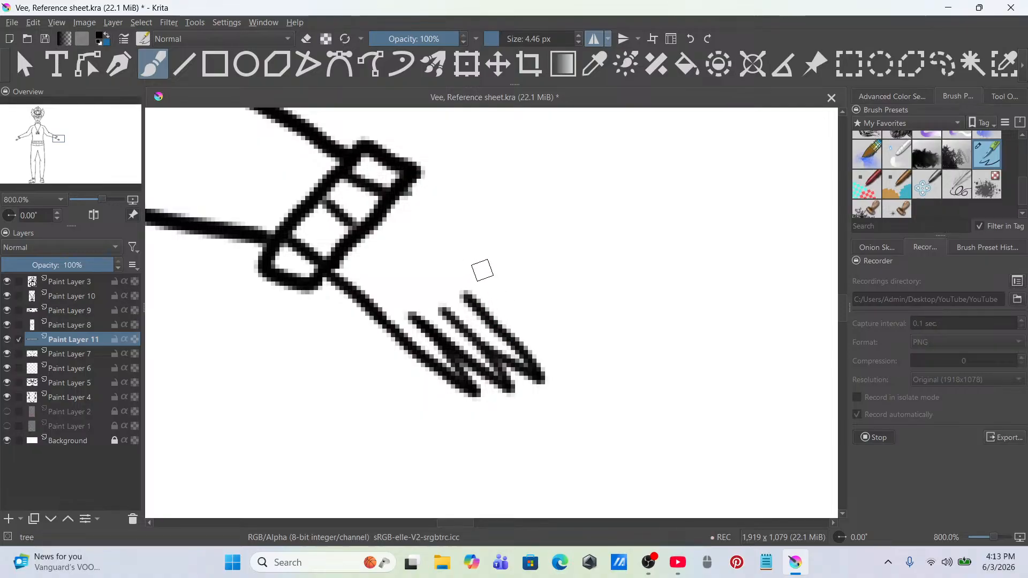
pyautogui.moveTo(471, 261)
pyautogui.mouseDown()
pyautogui.moveTo(553, 336)
pyautogui.moveTo(500, 322)
pyautogui.moveTo(489, 297)
pyautogui.moveTo(514, 305)
pyautogui.moveTo(539, 336)
pyautogui.moveTo(506, 328)
pyautogui.mouseUp()
pyautogui.hotkey('ctrl', 'z')
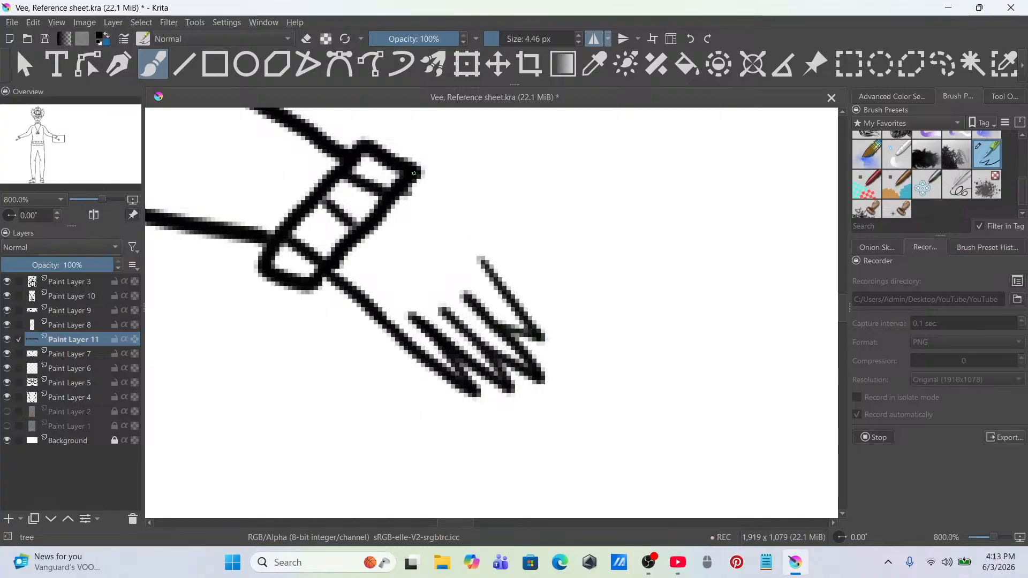
pyautogui.moveTo(417, 174)
pyautogui.mouseDown()
pyautogui.moveTo(443, 201)
pyautogui.moveTo(520, 225)
pyautogui.moveTo(484, 271)
pyautogui.mouseUp()
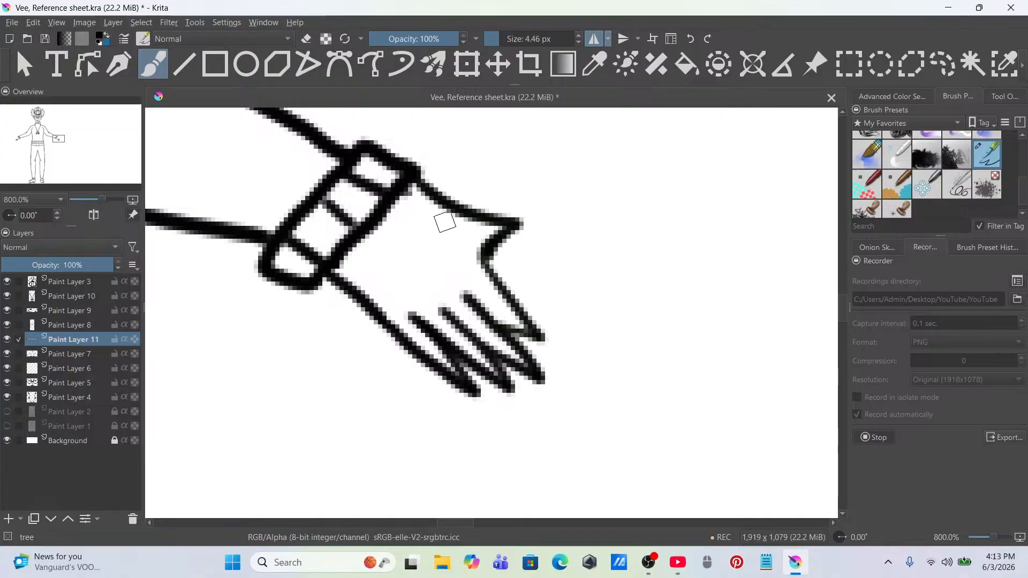
pyautogui.hotkey('ctrl', 'z')
pyautogui.moveTo(413, 174)
pyautogui.mouseDown()
pyautogui.moveTo(478, 221)
pyautogui.moveTo(550, 218)
pyautogui.moveTo(490, 250)
pyautogui.mouseUp()
pyautogui.hotkey('ctrl', 'z')
pyautogui.hotkey('ctrl', 'z')
pyautogui.hotkey('ctrl', 'z')
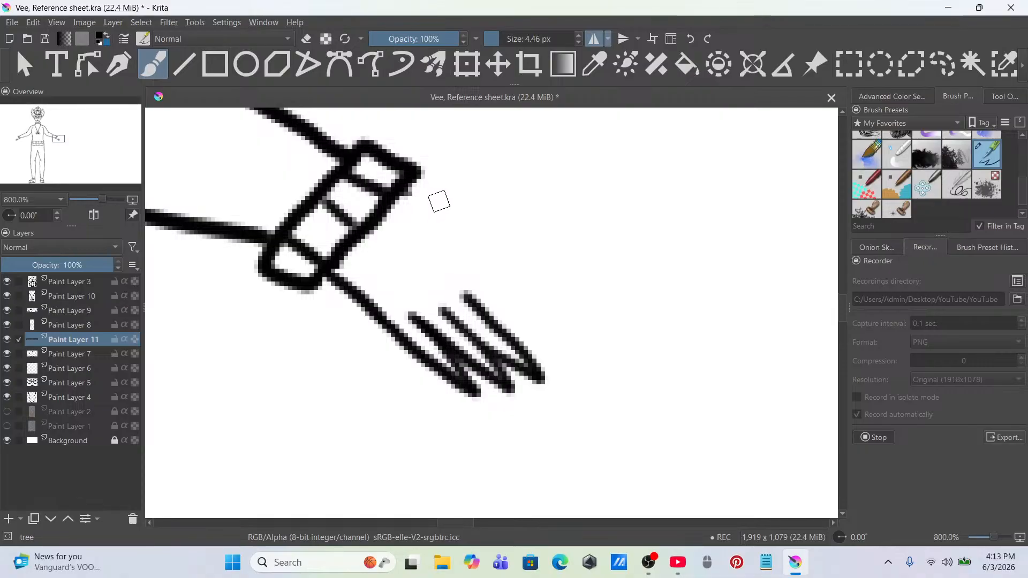
# Step: Draw the thumb from the upper cuff corner and the palm edge running from its base into the index finger
pyautogui.moveTo(418, 173)
pyautogui.mouseDown()
pyautogui.moveTo(507, 194)
pyautogui.moveTo(489, 214)
pyautogui.moveTo(449, 221)
pyautogui.moveTo(493, 290)
pyautogui.moveTo(552, 335)
pyautogui.mouseUp()
pyautogui.hotkey('ctrl', 'z')
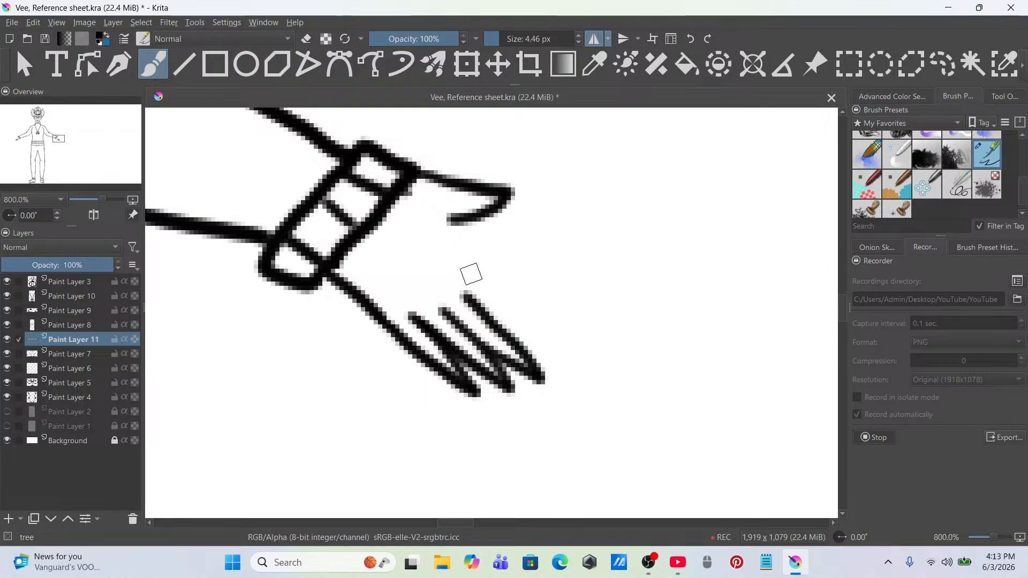
pyautogui.moveTo(448, 220)
pyautogui.mouseDown()
pyautogui.moveTo(480, 285)
pyautogui.moveTo(518, 325)
pyautogui.mouseUp()
pyautogui.hotkey('ctrl', 'z')
pyautogui.moveTo(449, 220); pyautogui.dragTo(553, 347)
pyautogui.hotkey('ctrl', 'z')
pyautogui.moveTo(449, 220); pyautogui.dragTo(557, 356)
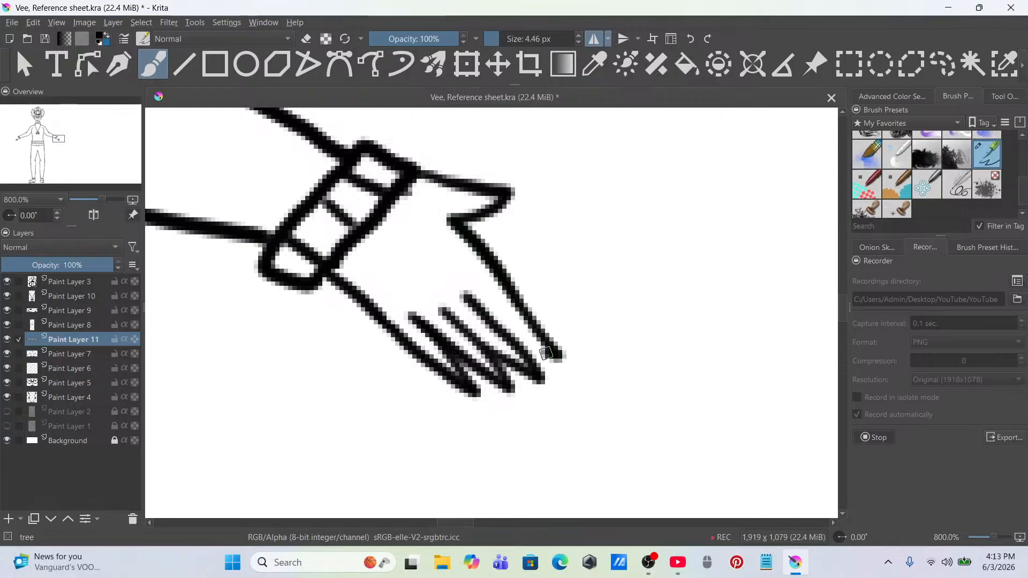
pyautogui.hotkey('ctrl', 'z')
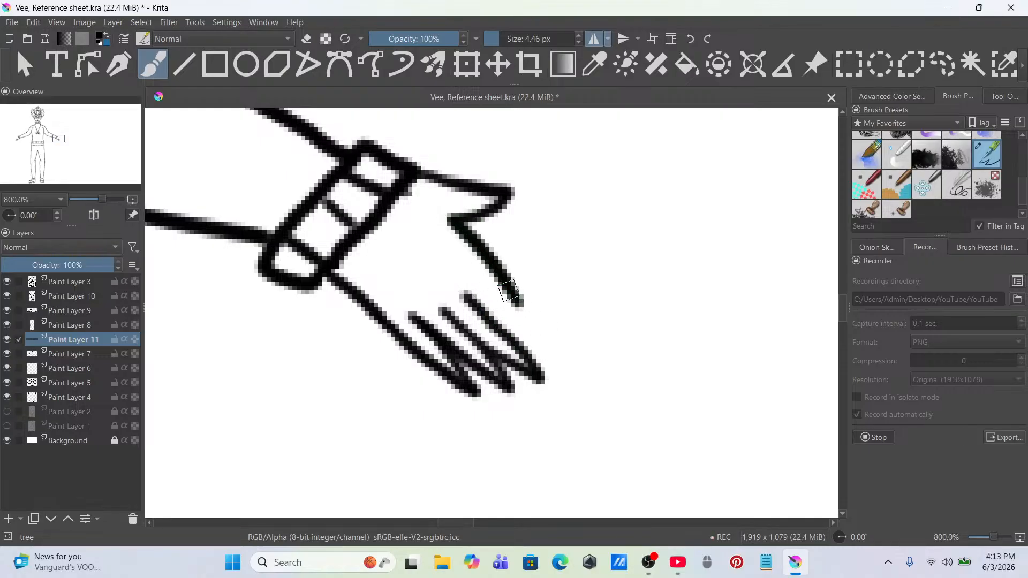
pyautogui.hotkey('ctrl', 'z')
pyautogui.moveTo(450, 219)
pyautogui.mouseDown()
pyautogui.moveTo(559, 349)
pyautogui.moveTo(504, 326)
pyautogui.moveTo(503, 287)
pyautogui.moveTo(546, 353)
pyautogui.moveTo(517, 338)
pyautogui.mouseUp()
pyautogui.hotkey('ctrl', 'z')
pyautogui.scroll(-1, 426, 313)
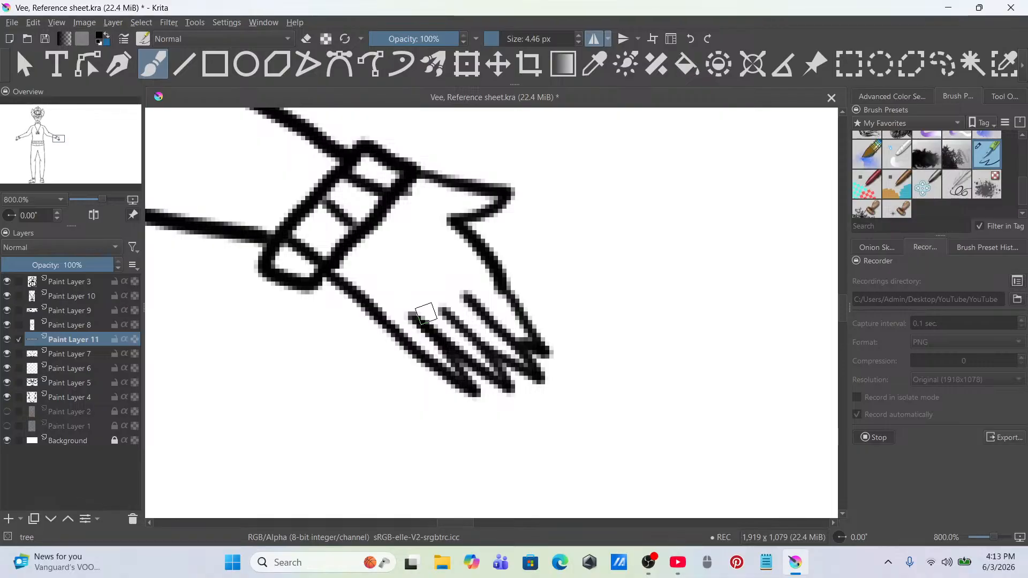
pyautogui.scroll(-6, 514, 268)
pyautogui.scroll(7, 520, 268)
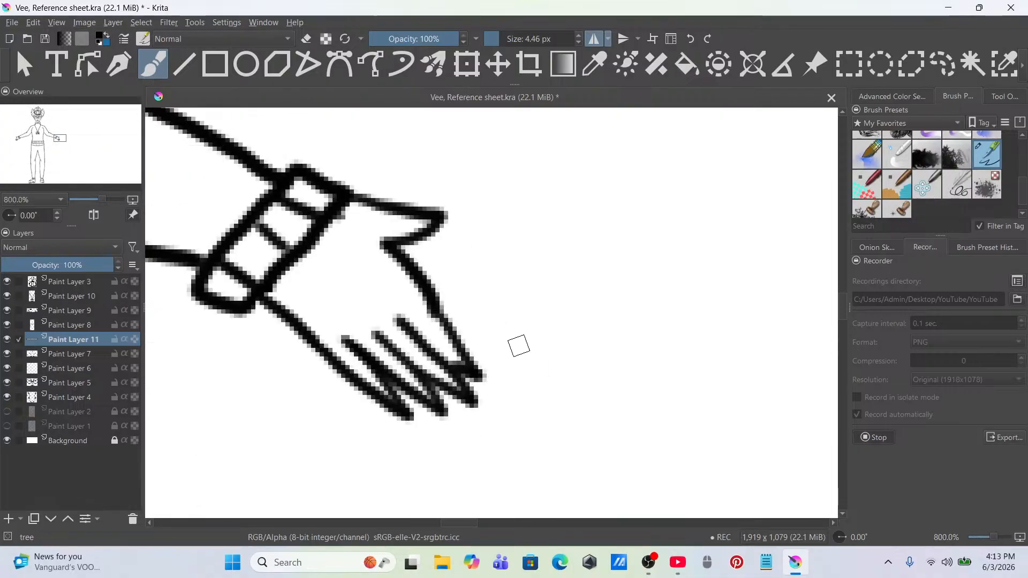
# Step: Undo the index finger strokes and try redrawing its outer edge from the thumb's base with different curves
pyautogui.hotkey('ctrl', 'z')
pyautogui.hotkey('ctrl', 'z')
pyautogui.moveTo(382, 251); pyautogui.dragTo(453, 282)
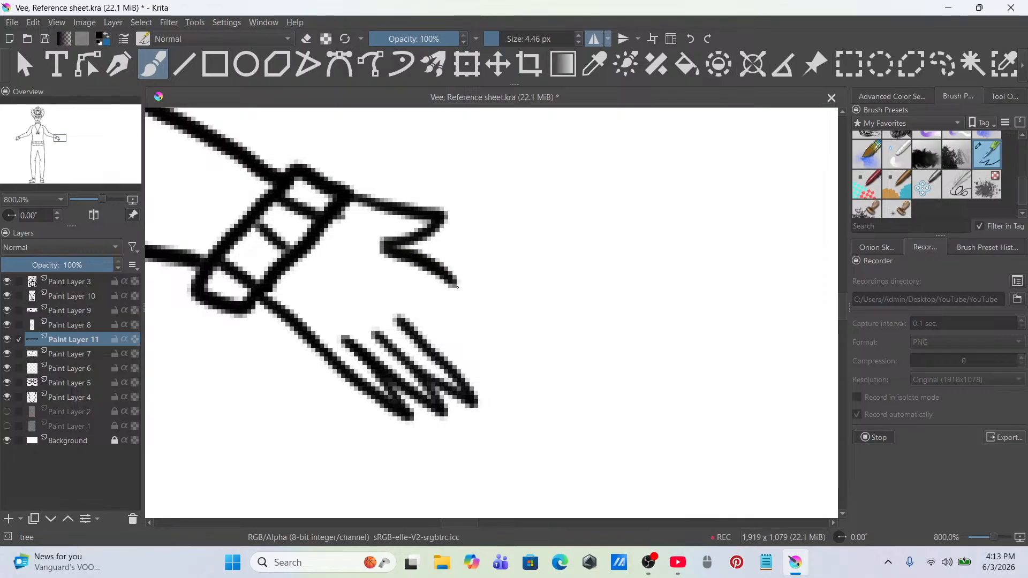
pyautogui.hotkey('ctrl', 'z')
pyautogui.moveTo(410, 246)
pyautogui.mouseDown()
pyautogui.moveTo(456, 309)
pyautogui.moveTo(484, 378)
pyautogui.mouseUp()
pyautogui.hotkey('ctrl', 'z')
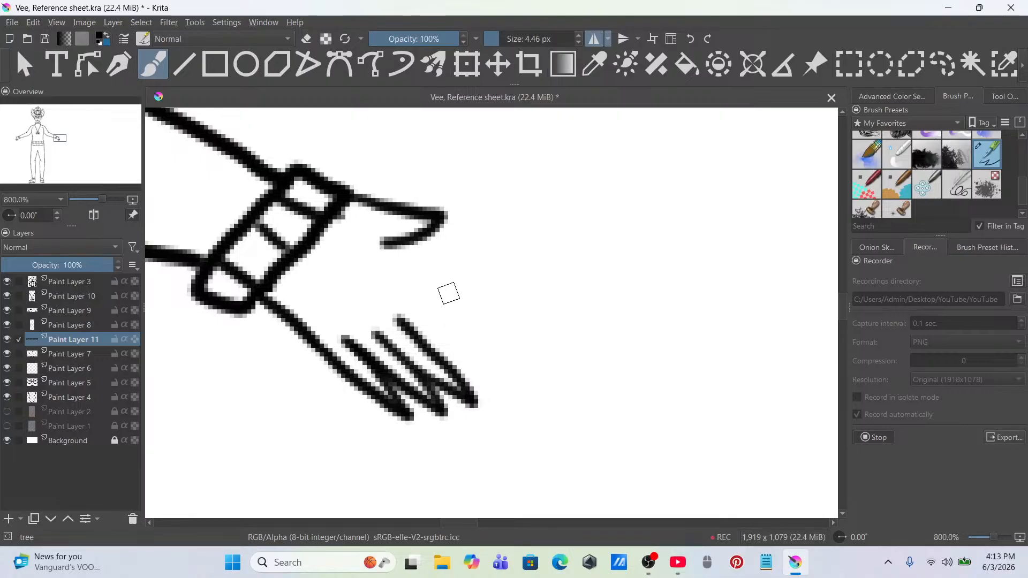
pyautogui.moveTo(399, 249)
pyautogui.mouseDown()
pyautogui.moveTo(429, 308)
pyautogui.moveTo(492, 375)
pyautogui.mouseUp()
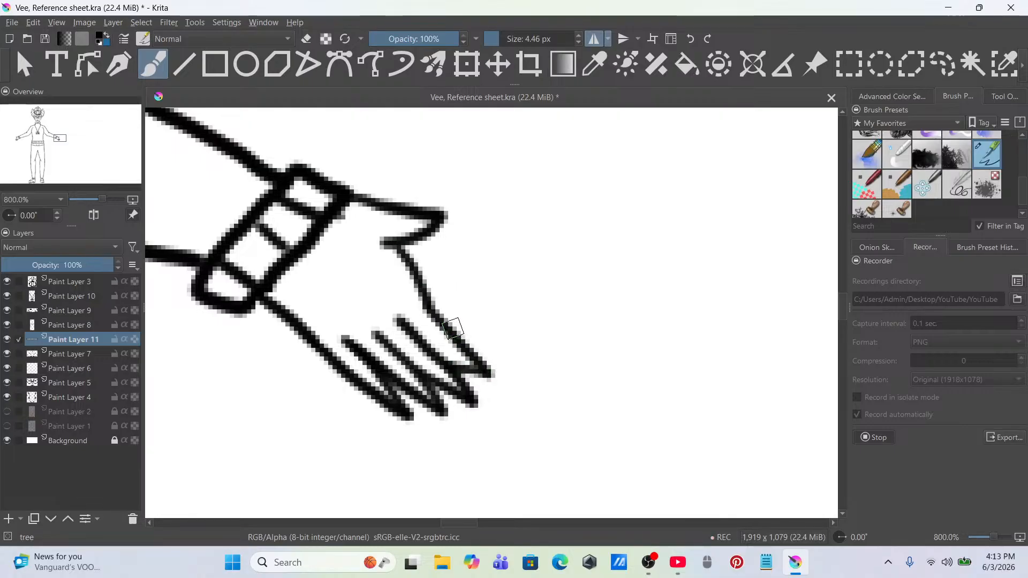
pyautogui.hotkey('ctrl', 'z')
pyautogui.hotkey('ctrl', 'z')
pyautogui.moveTo(394, 249); pyautogui.dragTo(470, 317)
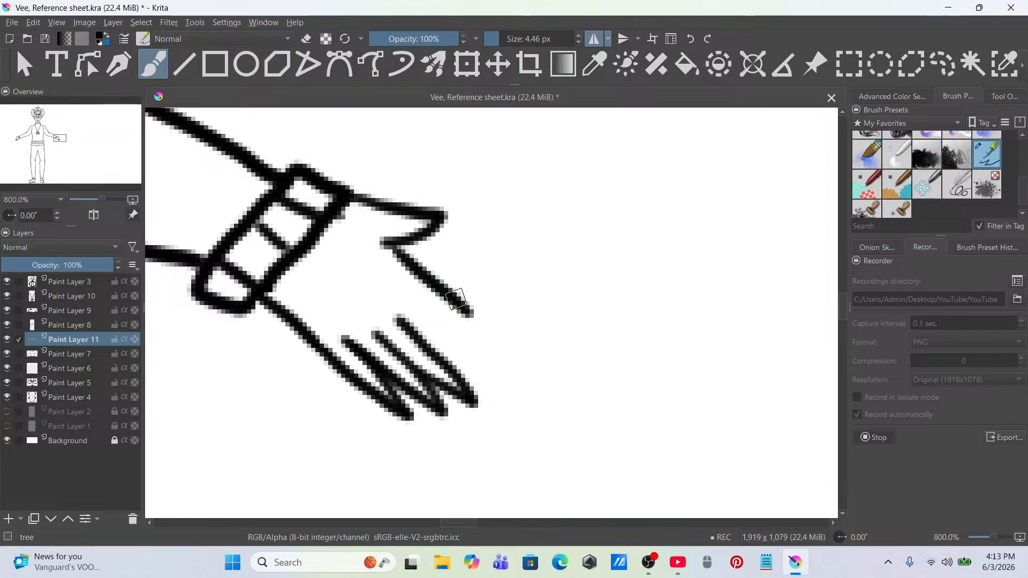
pyautogui.hotkey('ctrl', 'z')
pyautogui.moveTo(406, 257); pyautogui.dragTo(462, 307)
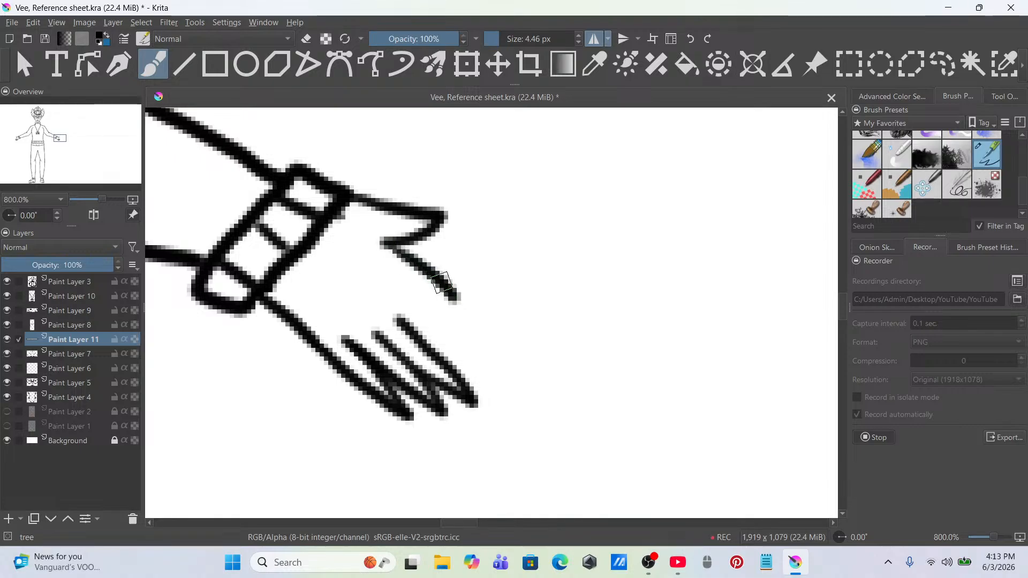
pyautogui.hotkey('ctrl', 'z')
# Step: Draw the index finger from the thumb's base to its tip and thicken its outer edge with overlapping strokes
pyautogui.moveTo(398, 247); pyautogui.dragTo(480, 369)
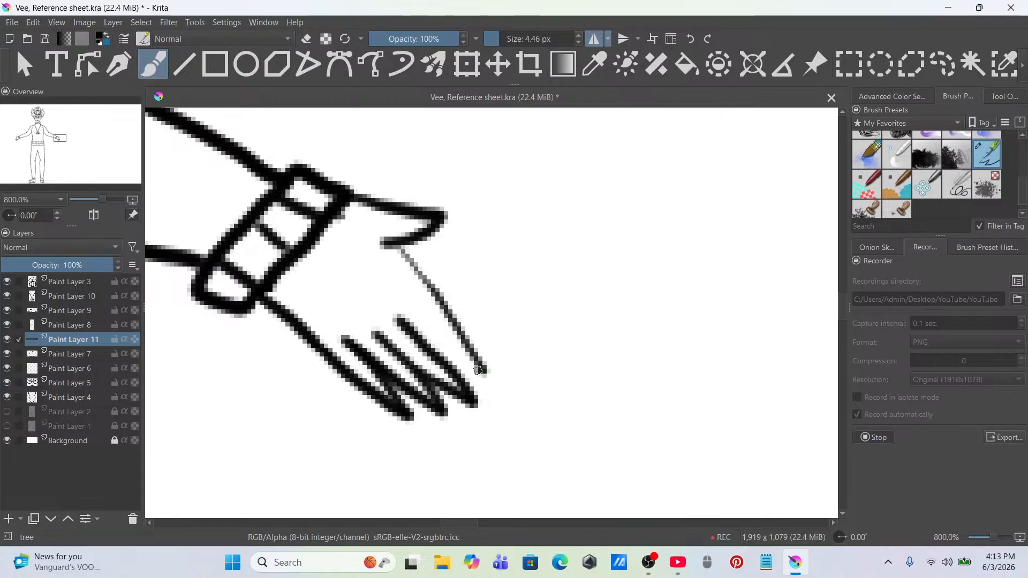
pyautogui.moveTo(378, 256); pyautogui.dragTo(424, 283)
pyautogui.hotkey('ctrl', 'z')
pyautogui.moveTo(419, 242)
pyautogui.mouseDown()
pyautogui.moveTo(374, 258)
pyautogui.moveTo(451, 310)
pyautogui.mouseUp()
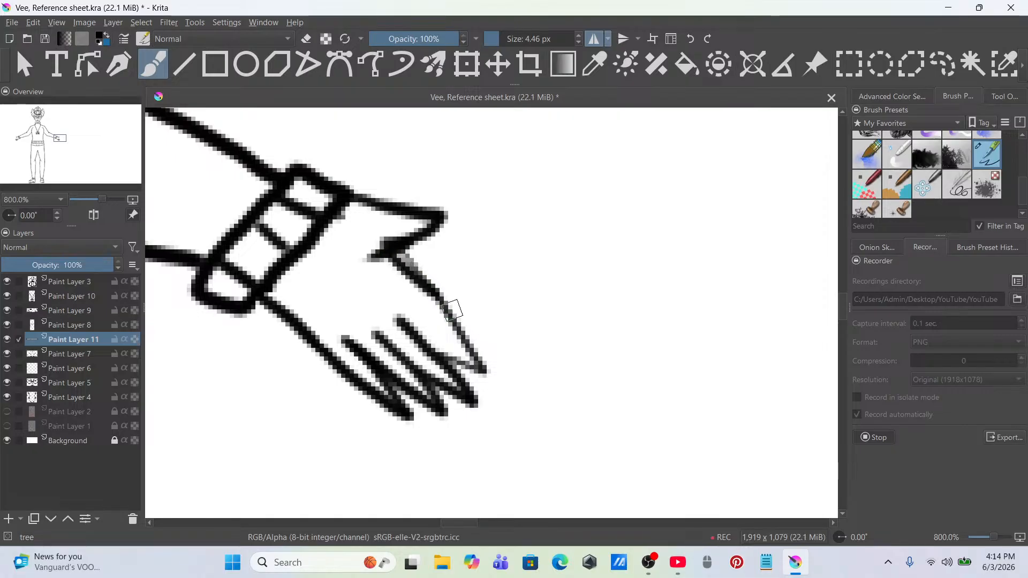
pyautogui.moveTo(399, 262); pyautogui.dragTo(485, 356)
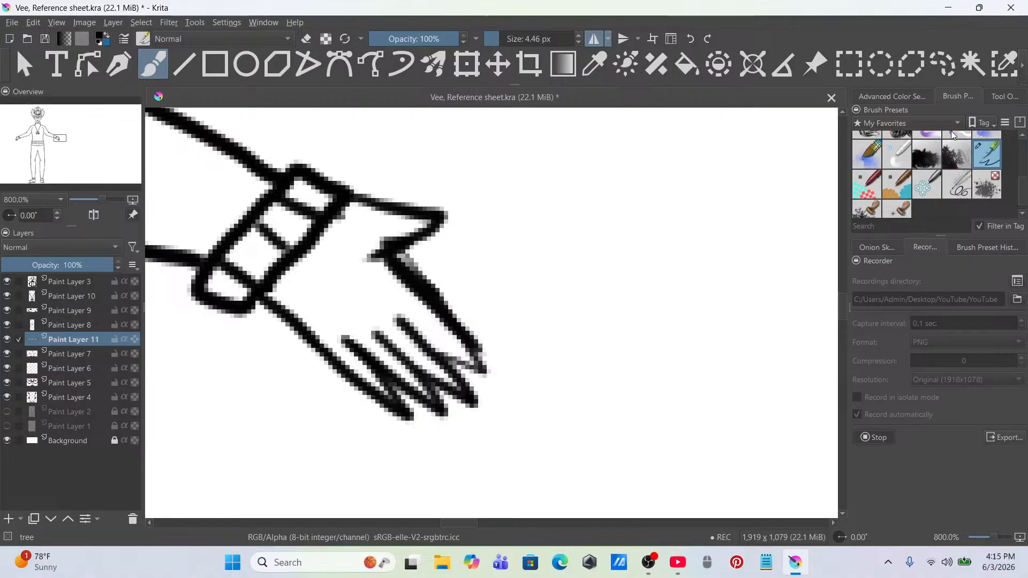
# Step: Erase the index finger and the thumb of the mirrored hands with the small eraser at 19.23 px
pyautogui.scroll(3, 926, 171)
pyautogui.click(898, 151)
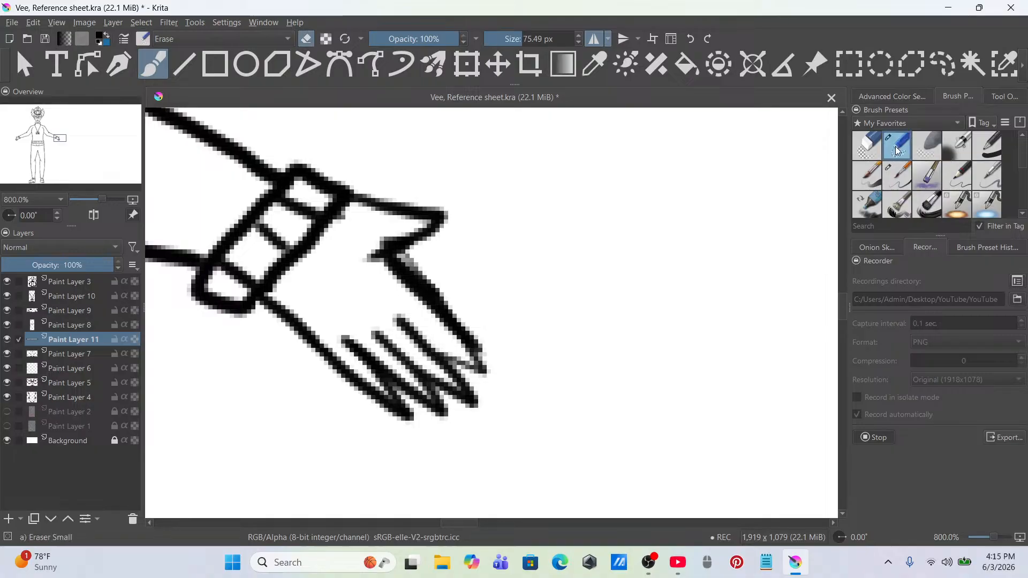
pyautogui.scroll(1, 549, 291)
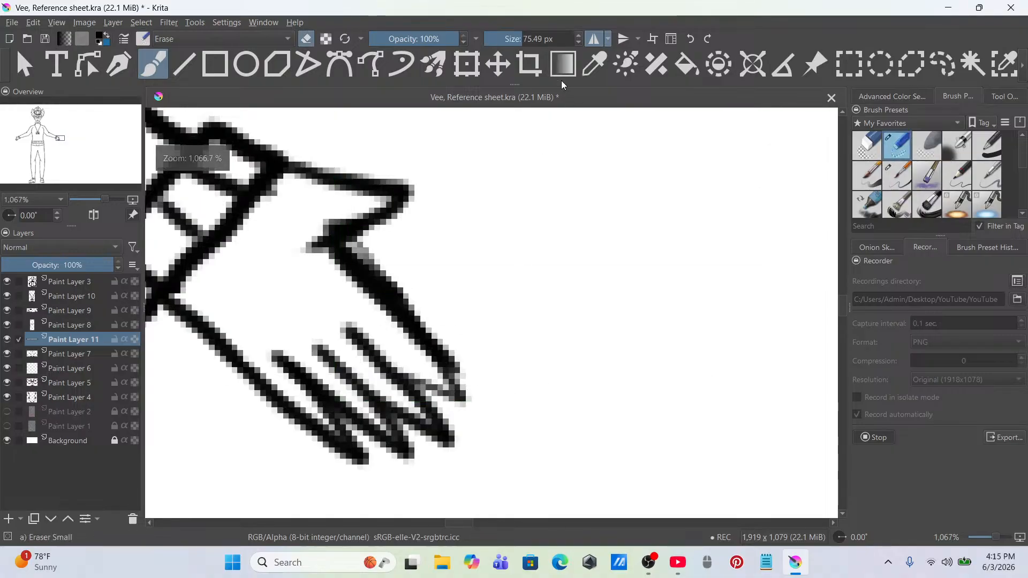
pyautogui.click(507, 37)
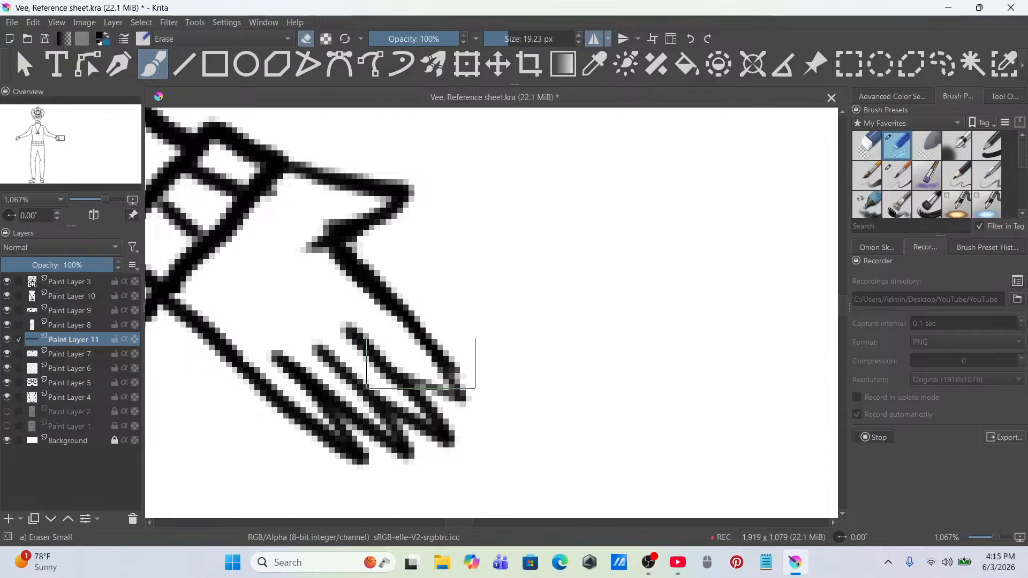
pyautogui.moveTo(390, 244)
pyautogui.mouseDown()
pyautogui.moveTo(369, 267)
pyautogui.moveTo(463, 399)
pyautogui.mouseUp()
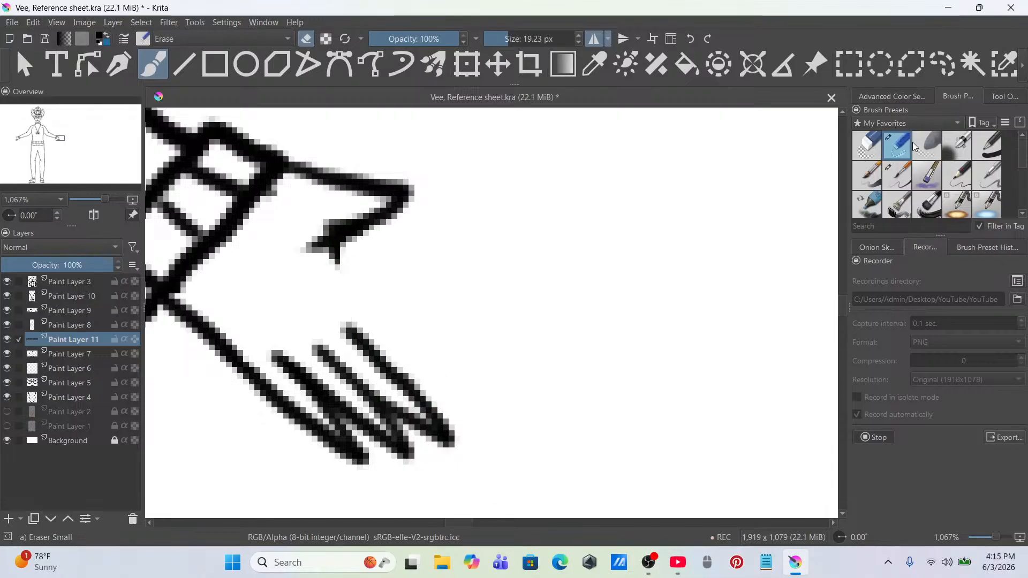
pyautogui.click(929, 66)
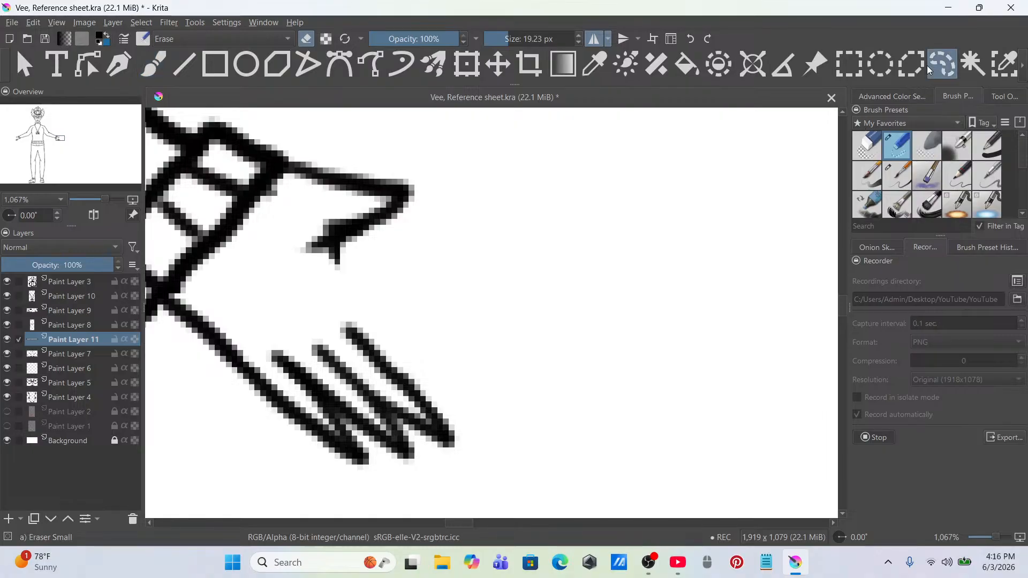
pyautogui.click(154, 64)
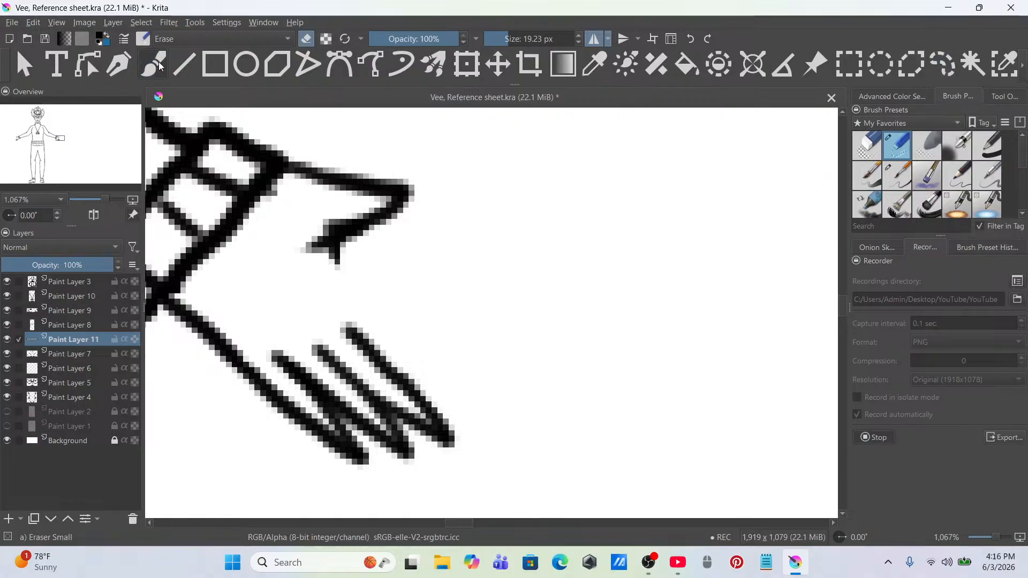
pyautogui.moveTo(440, 205)
pyautogui.mouseDown()
pyautogui.moveTo(414, 203)
pyautogui.moveTo(359, 254)
pyautogui.moveTo(373, 178)
pyautogui.moveTo(338, 178)
pyautogui.mouseUp()
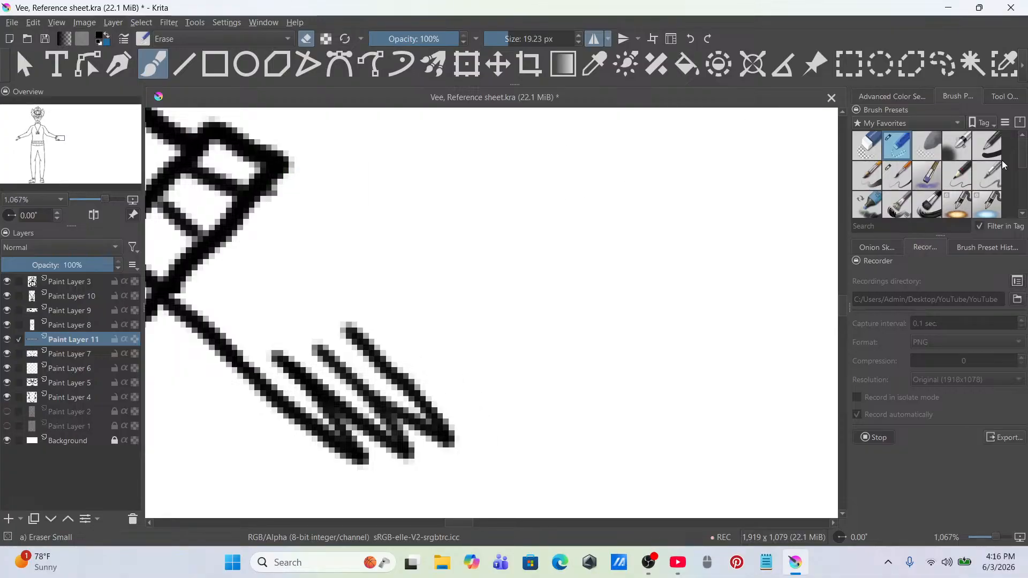
# Step: Redraw the thumb and index finger from the cuff corner with the tree brush, undoing the trial strokes before the final version
pyautogui.scroll(-3, 991, 182)
pyautogui.click(992, 188)
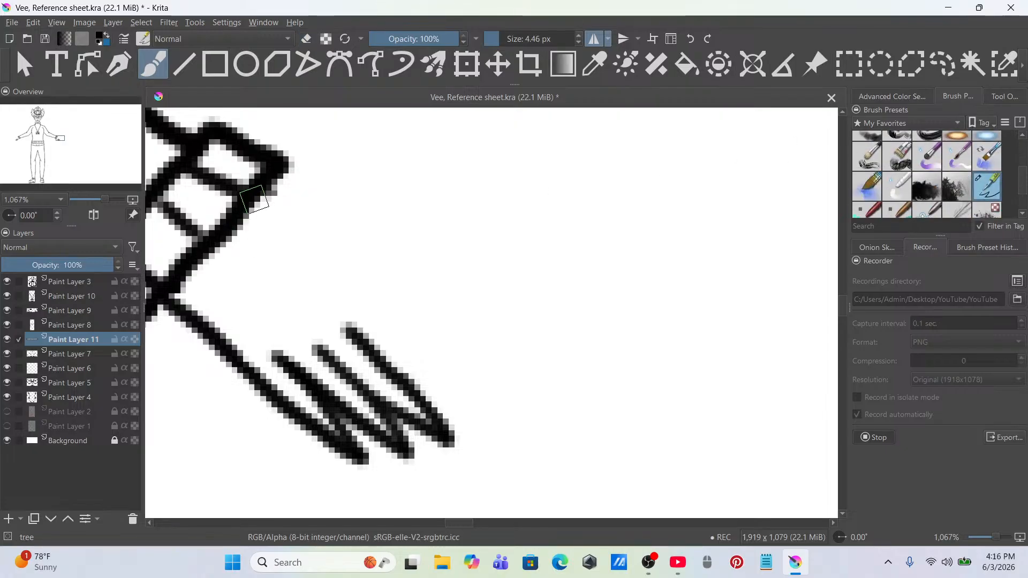
pyautogui.moveTo(304, 218); pyautogui.dragTo(318, 223)
pyautogui.hotkey('ctrl', 'z')
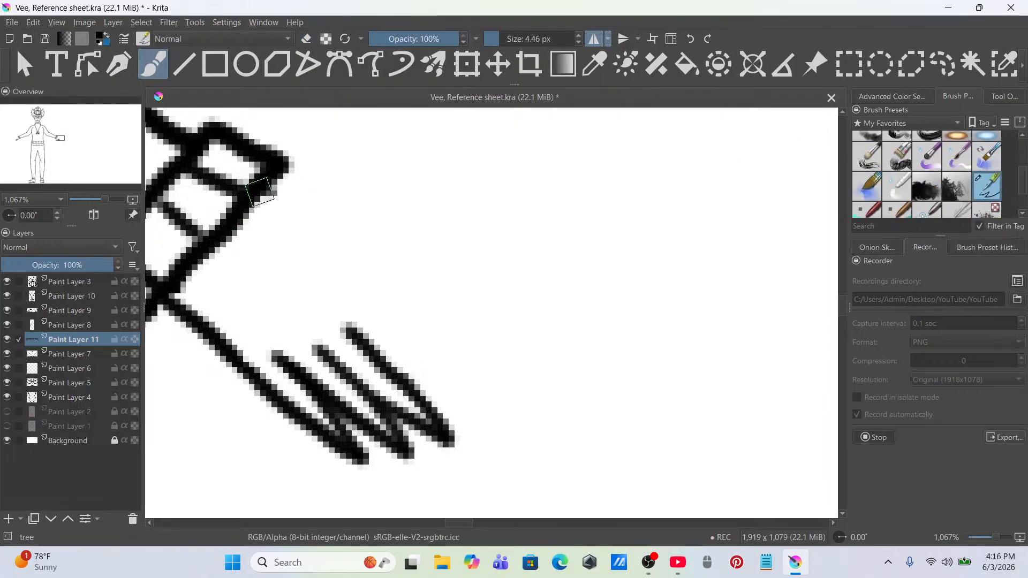
pyautogui.moveTo(262, 192); pyautogui.dragTo(341, 236)
pyautogui.hotkey('ctrl', 'z')
pyautogui.moveTo(265, 194)
pyautogui.mouseDown()
pyautogui.moveTo(360, 236)
pyautogui.moveTo(344, 261)
pyautogui.moveTo(315, 260)
pyautogui.moveTo(420, 351)
pyautogui.moveTo(375, 349)
pyautogui.mouseUp()
pyautogui.hotkey('ctrl', 'z')
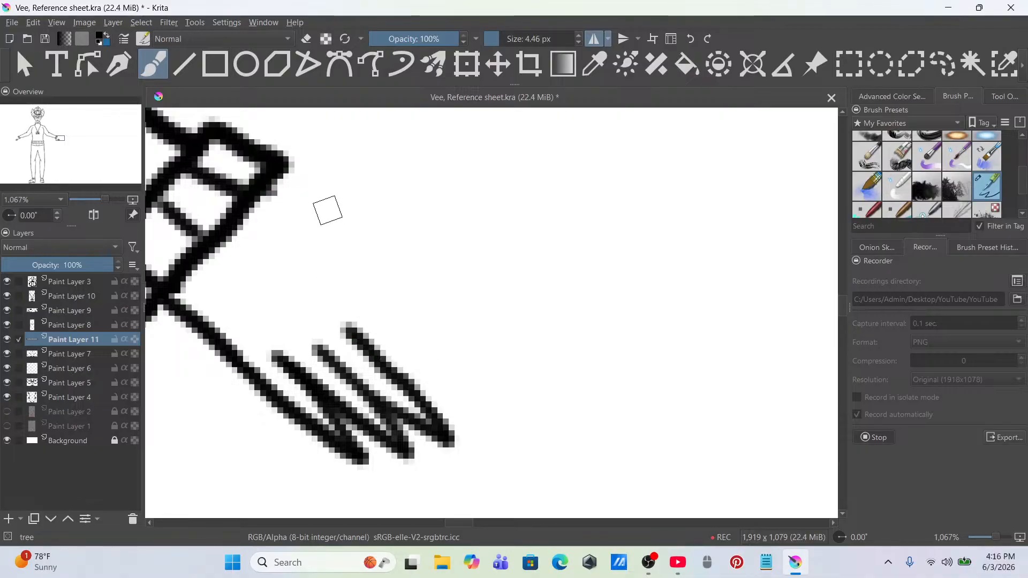
pyautogui.moveTo(264, 192); pyautogui.dragTo(386, 265)
pyautogui.hotkey('ctrl', 'z')
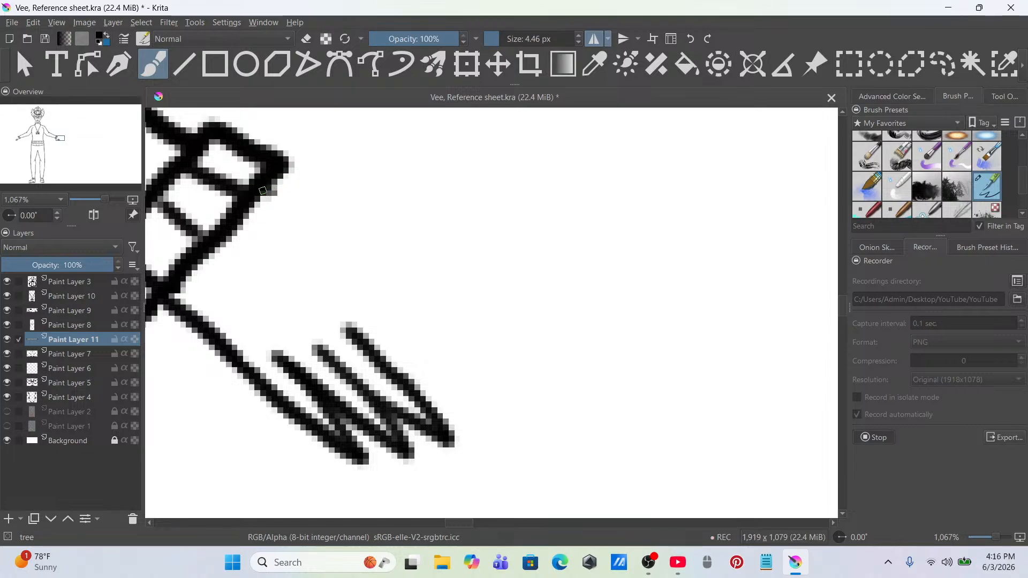
pyautogui.moveTo(265, 193)
pyautogui.mouseDown()
pyautogui.moveTo(356, 234)
pyautogui.moveTo(392, 272)
pyautogui.moveTo(404, 290)
pyautogui.moveTo(350, 277)
pyautogui.moveTo(419, 367)
pyautogui.moveTo(383, 362)
pyautogui.mouseUp()
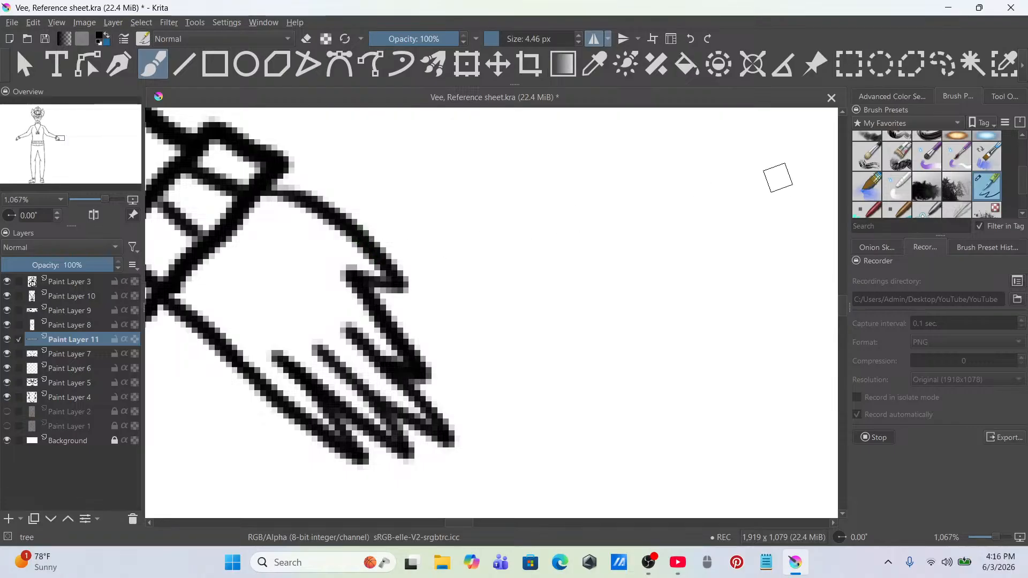
# Step: Erase the curved thumb and redraw it with a straighter outer edge and pointed tip, extending the index fingertip slightly
pyautogui.scroll(3, 1013, 184)
pyautogui.click(897, 145)
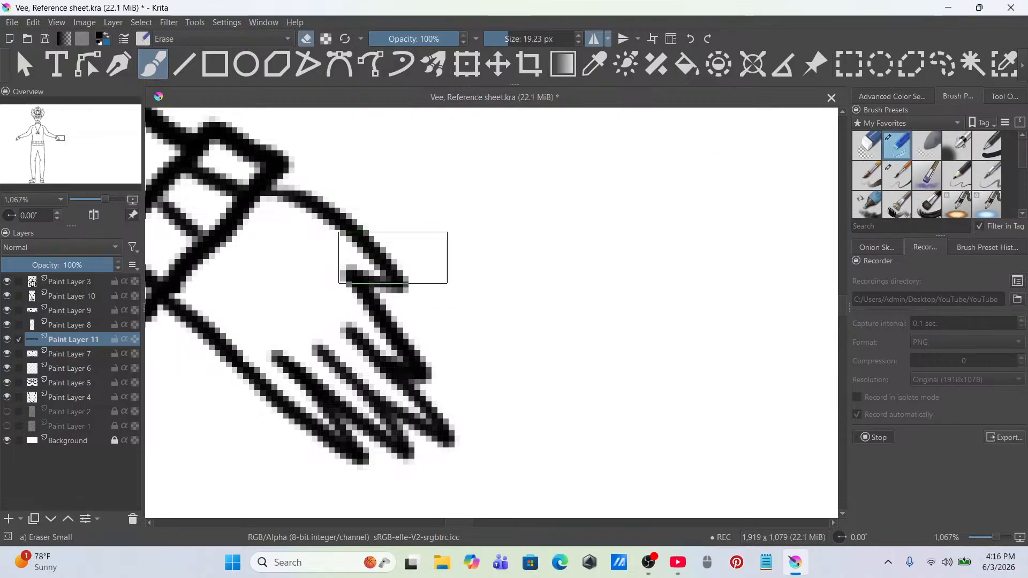
pyautogui.moveTo(396, 258)
pyautogui.mouseDown()
pyautogui.moveTo(380, 219)
pyautogui.moveTo(425, 278)
pyautogui.moveTo(400, 259)
pyautogui.moveTo(412, 283)
pyautogui.moveTo(354, 217)
pyautogui.mouseUp()
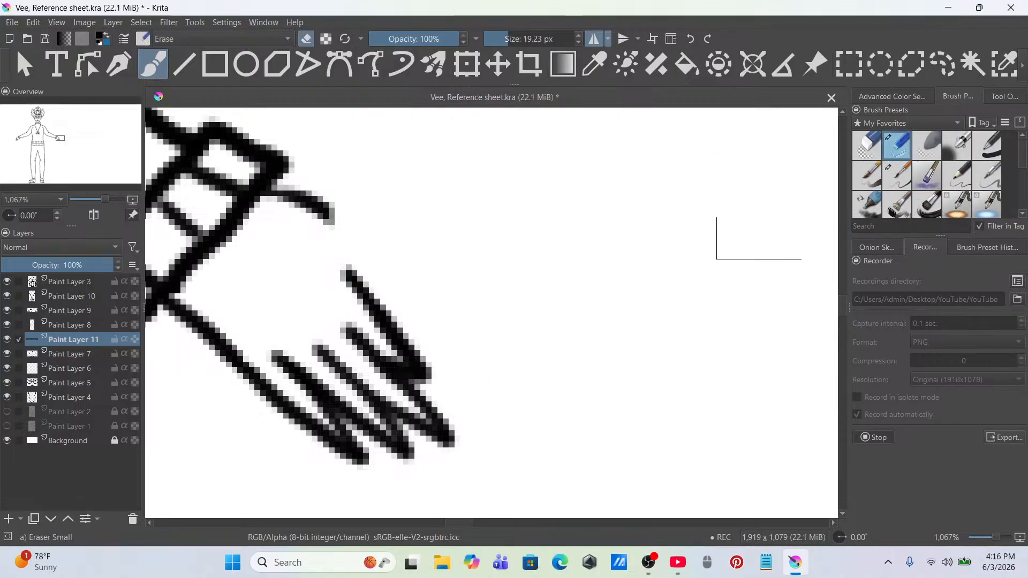
pyautogui.scroll(-3, 921, 177)
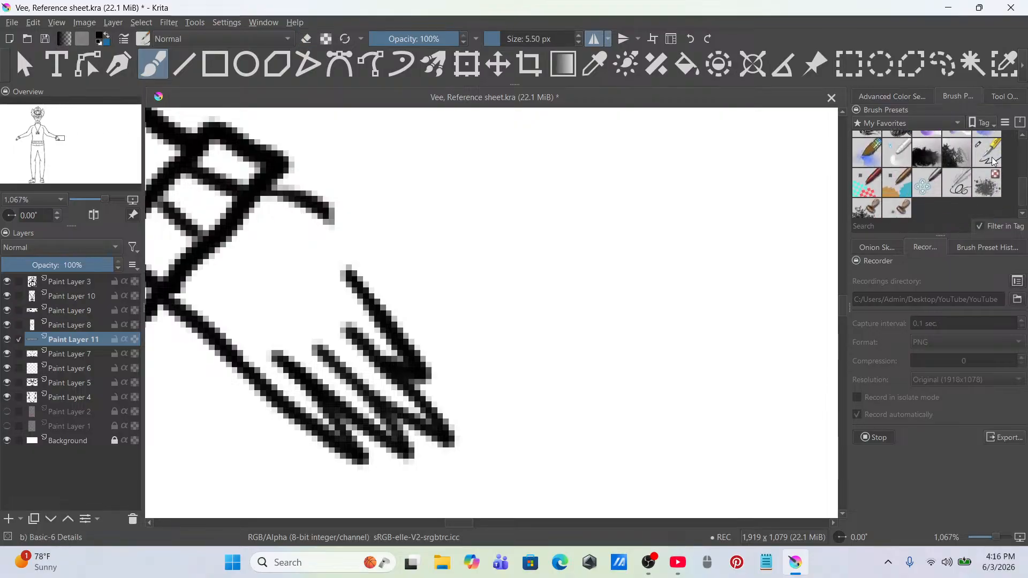
pyautogui.click(987, 153)
pyautogui.moveTo(322, 208)
pyautogui.mouseDown()
pyautogui.moveTo(410, 248)
pyautogui.moveTo(386, 273)
pyautogui.moveTo(358, 267)
pyautogui.moveTo(440, 374)
pyautogui.mouseUp()
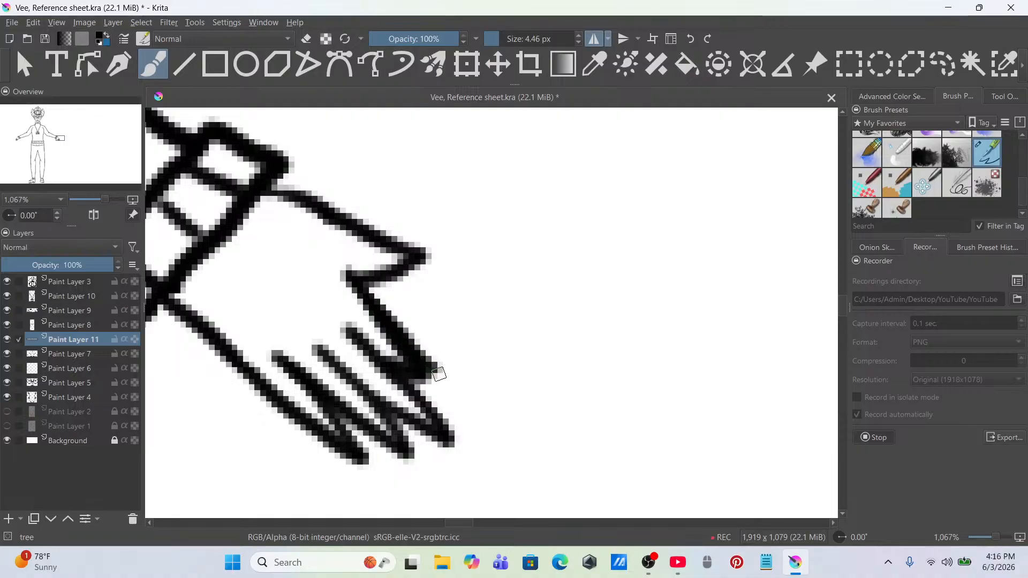
# Step: Thin the overlapping ink between the index finger and the next finger using the small eraser at 2.26 px
pyautogui.scroll(4, 910, 171)
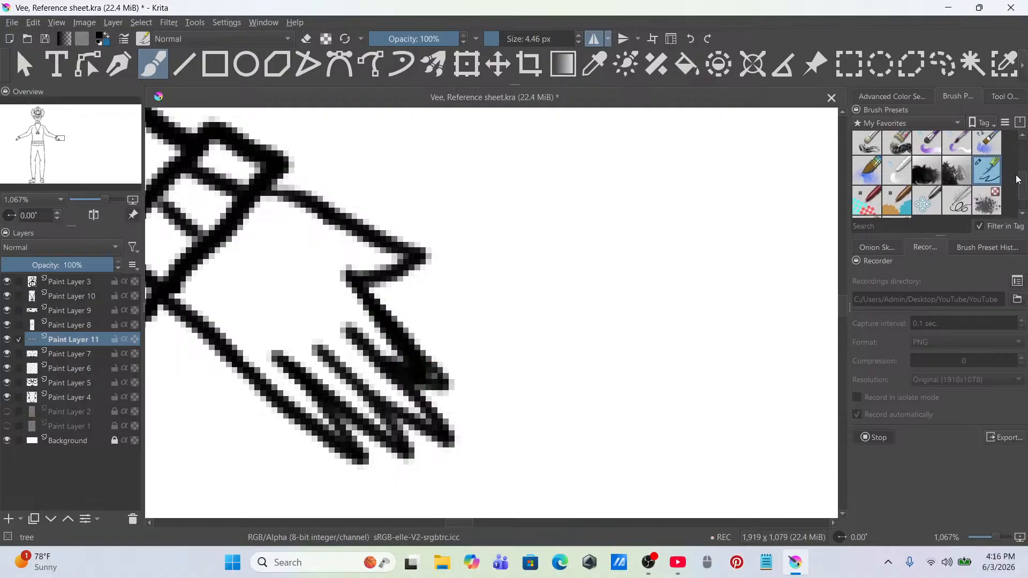
pyautogui.click(891, 145)
pyautogui.moveTo(485, 36); pyautogui.dragTo(494, 36)
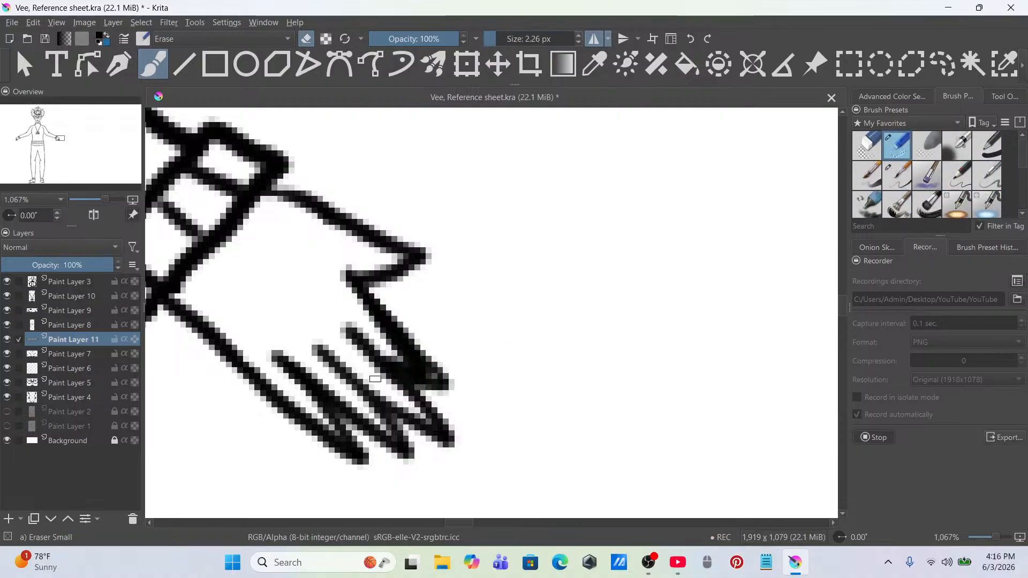
pyautogui.moveTo(393, 356)
pyautogui.mouseDown()
pyautogui.moveTo(421, 376)
pyautogui.moveTo(383, 340)
pyautogui.moveTo(429, 379)
pyautogui.moveTo(386, 346)
pyautogui.mouseUp()
pyautogui.hotkey('ctrl', 'z')
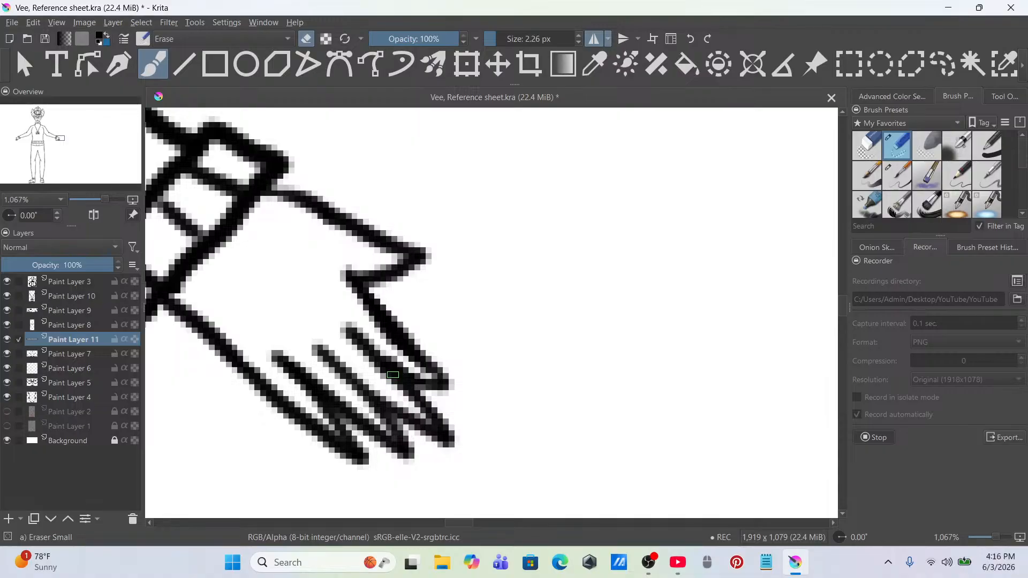
# Step: Examine the redrawn hands' size and shape against the arms and the whole figure
pyautogui.press('1')
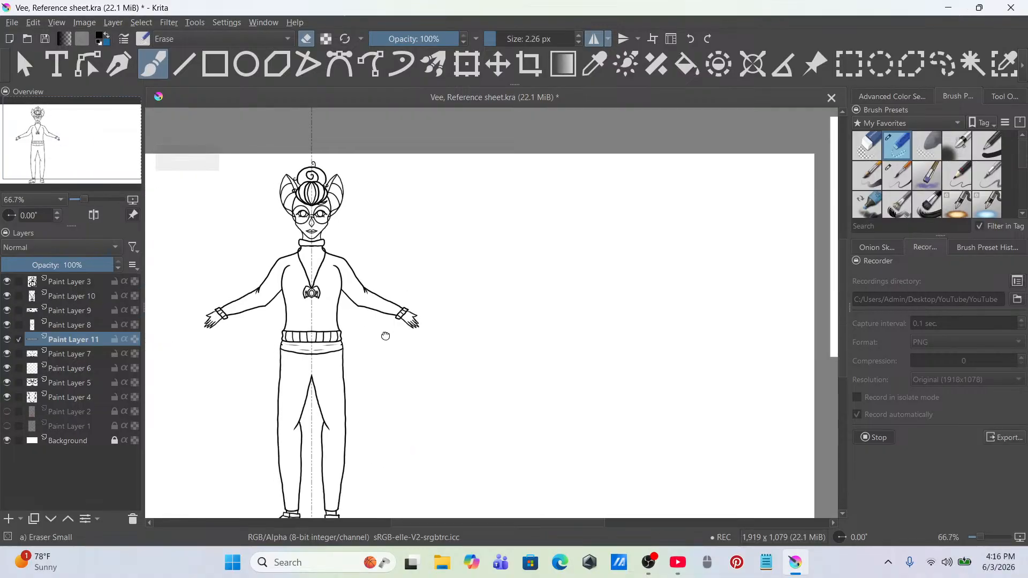
pyautogui.scroll(2, 419, 343)
pyautogui.moveTo(520, 355); pyautogui.dragTo(532, 412)
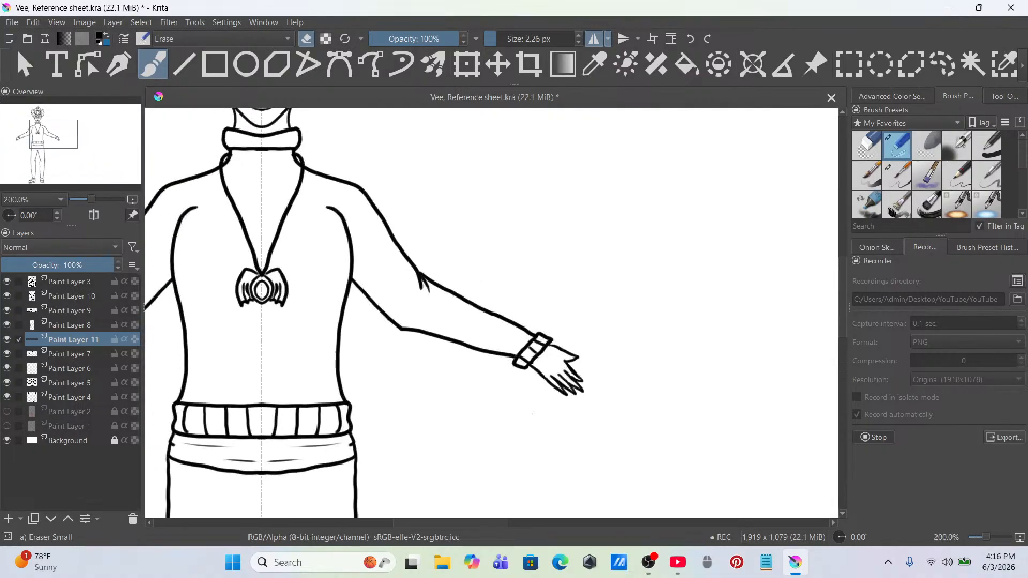
pyautogui.scroll(-4, 558, 312)
pyautogui.scroll(4, 558, 320)
pyautogui.scroll(-2, 557, 324)
pyautogui.scroll(3, 557, 324)
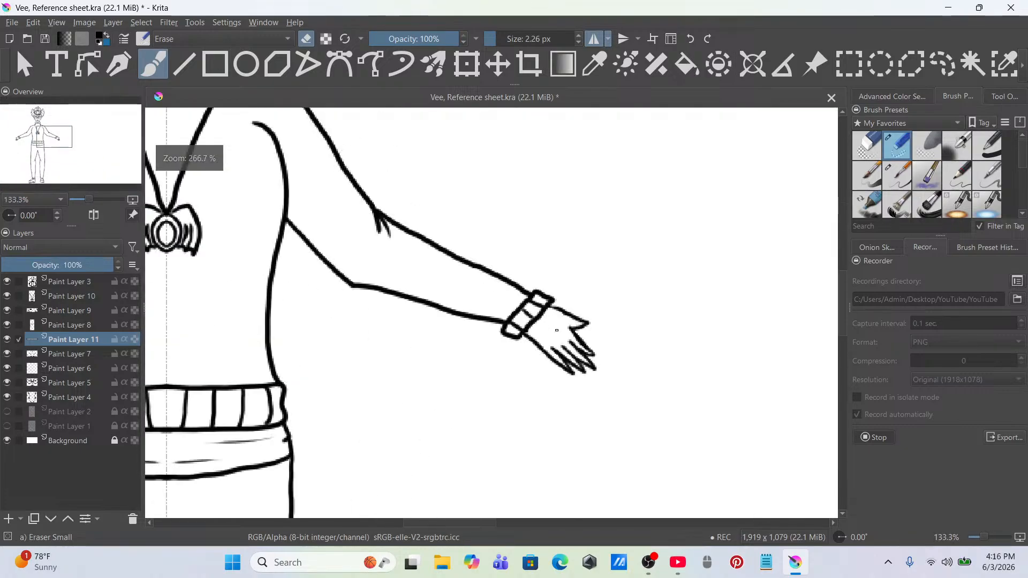
pyautogui.scroll(-5, 557, 328)
pyautogui.scroll(3, 549, 301)
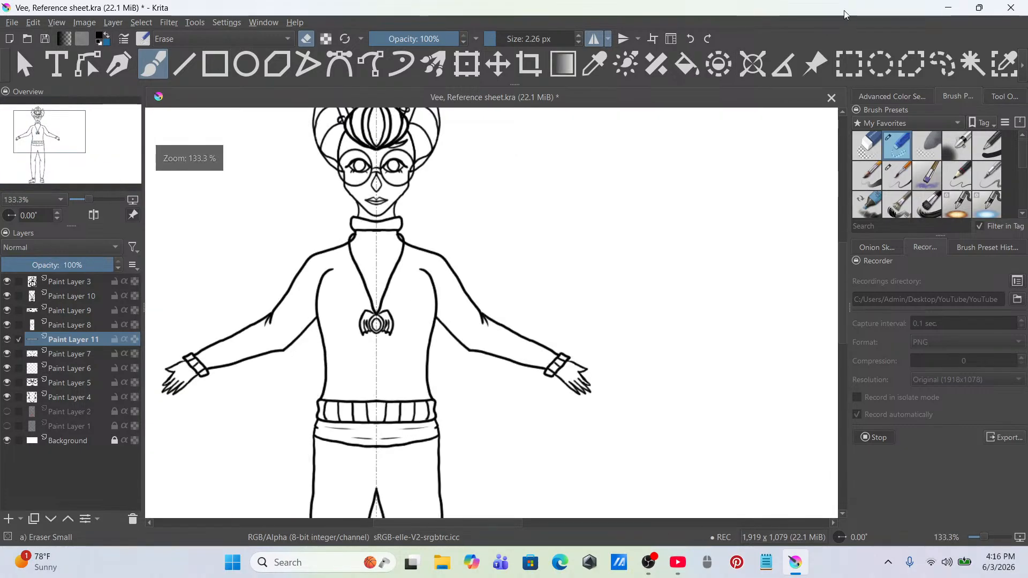
# Step: Select both hands with a rectangular selection, enlarge them slightly with Transform so the right-hand one meets its cuff, and deselect
pyautogui.click(849, 65)
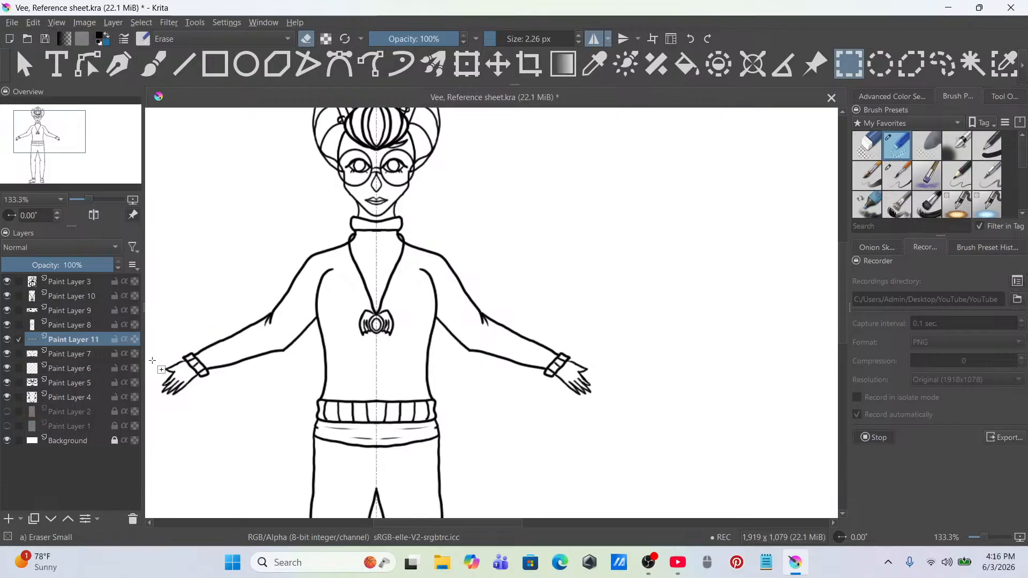
pyautogui.moveTo(152, 360); pyautogui.dragTo(618, 404)
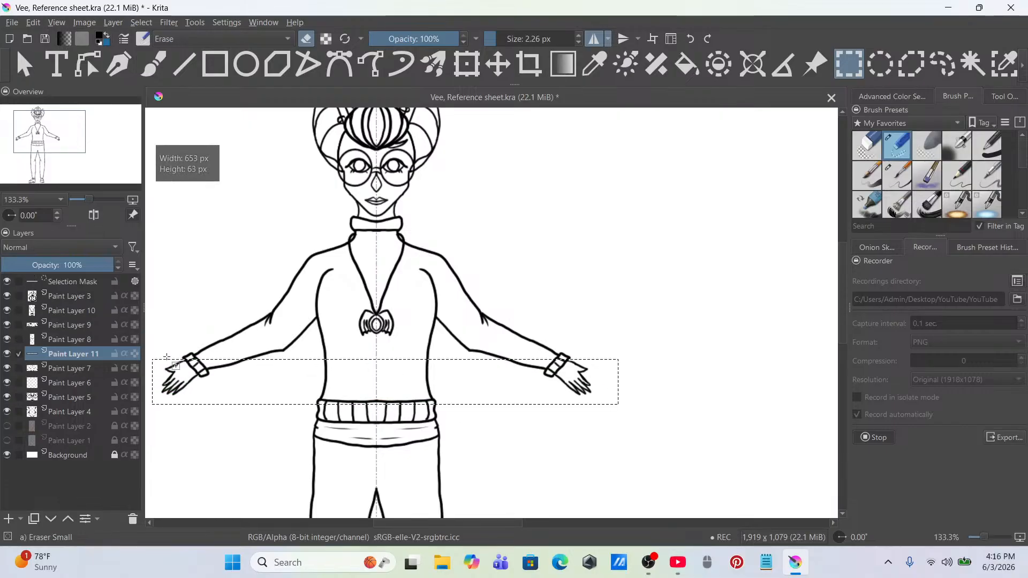
pyautogui.moveTo(161, 351); pyautogui.dragTo(617, 388)
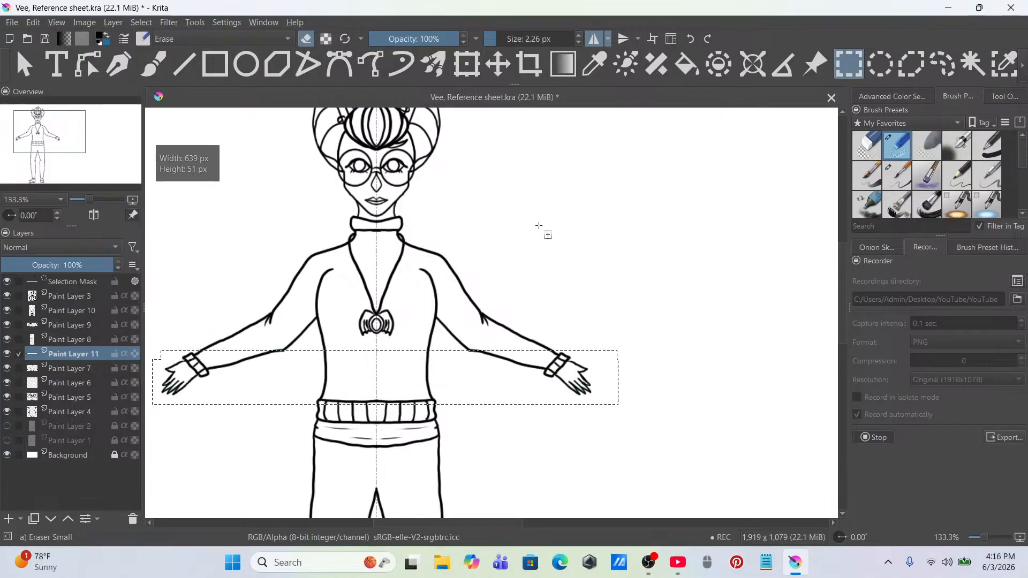
pyautogui.click(481, 63)
pyautogui.scroll(5, 632, 380)
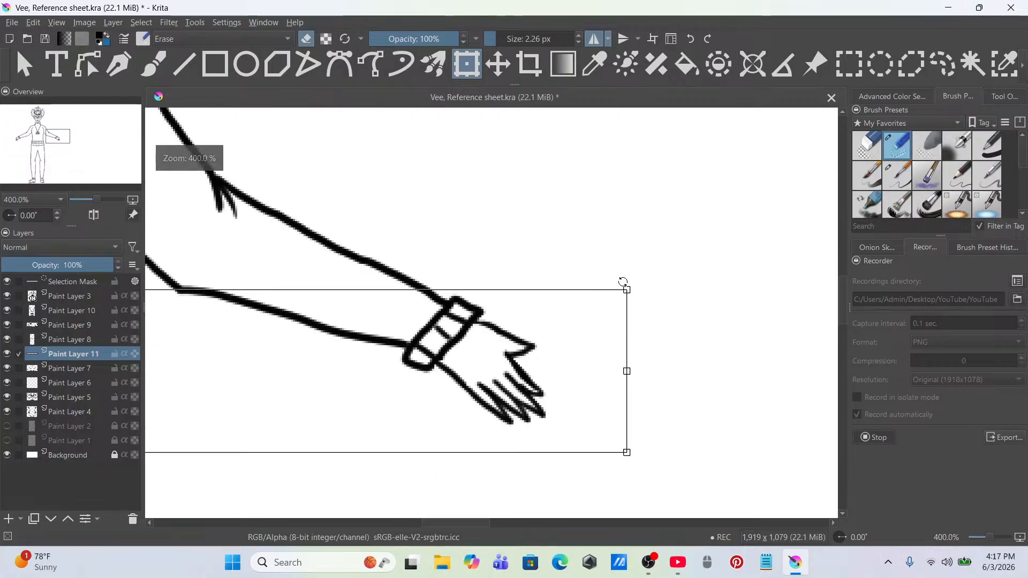
pyautogui.moveTo(628, 290); pyautogui.dragTo(648, 287)
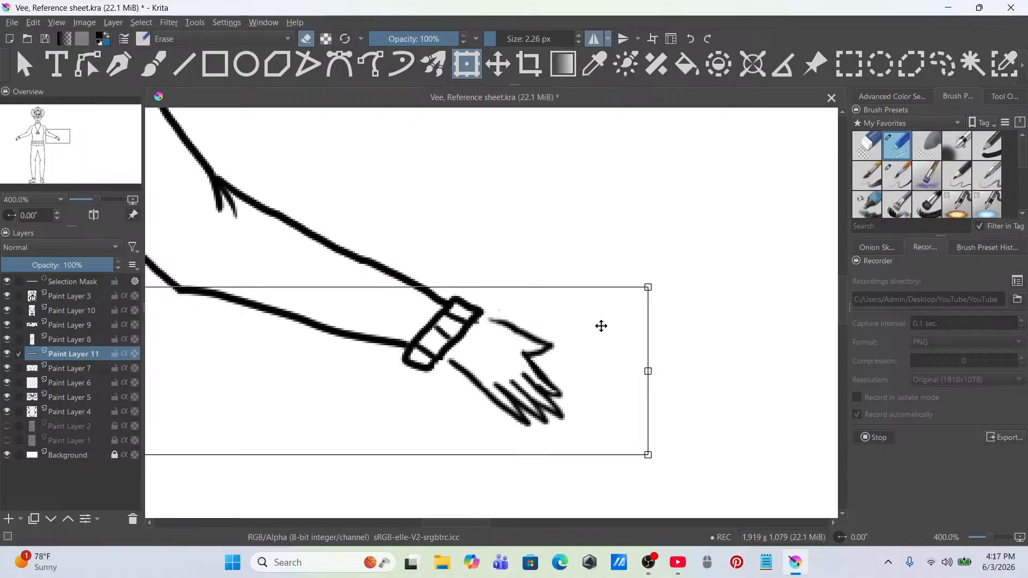
pyautogui.scroll(-5, 601, 326)
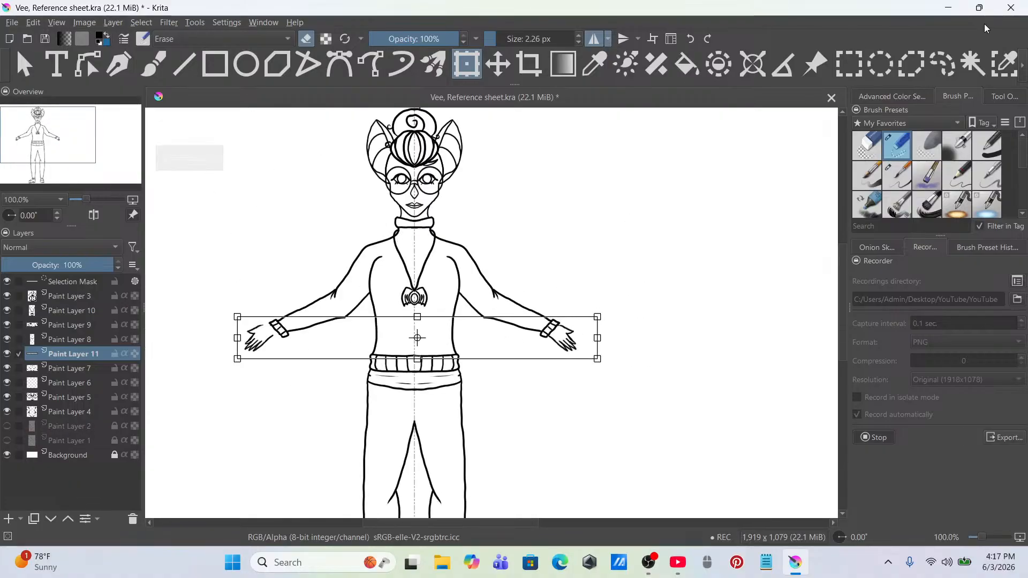
pyautogui.click(953, 67)
pyautogui.rightClick(529, 340)
pyautogui.click(577, 370)
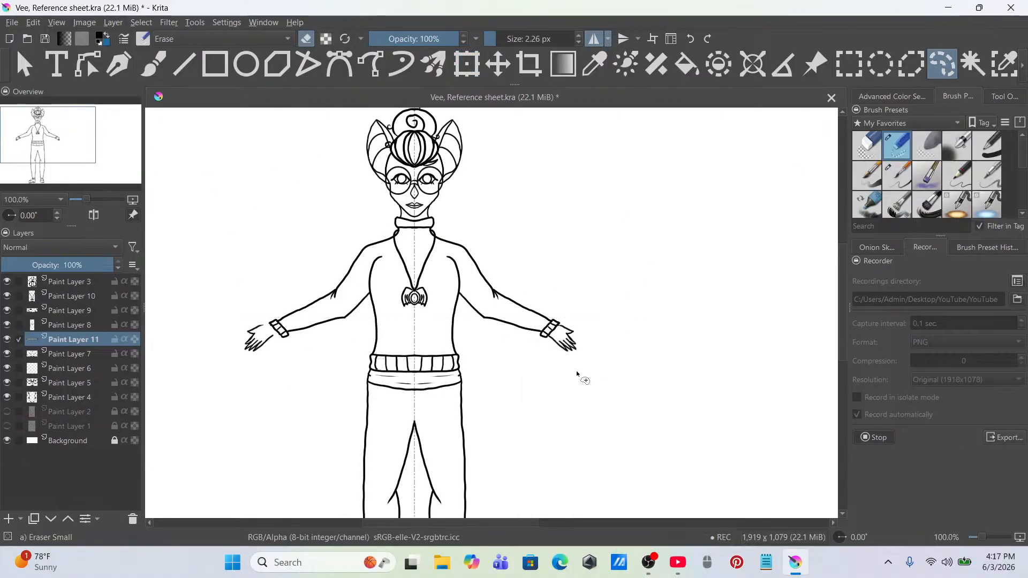
# Step: Select only the hand on the drawing's left side, shift it inward to meet its cuff with Transform, and clear the selection
pyautogui.scroll(2, 204, 326)
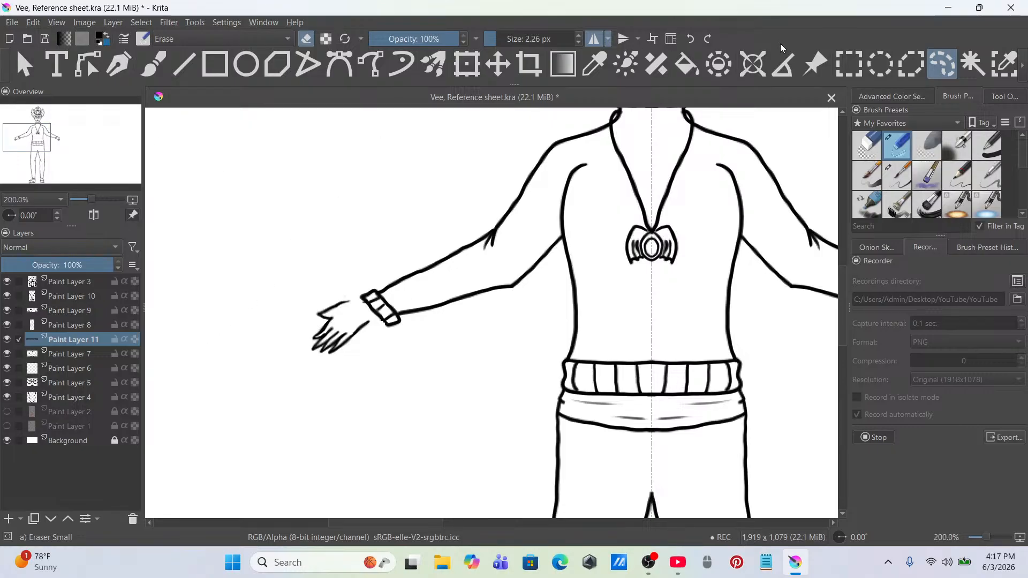
pyautogui.click(849, 65)
pyautogui.moveTo(283, 257); pyautogui.dragTo(407, 376)
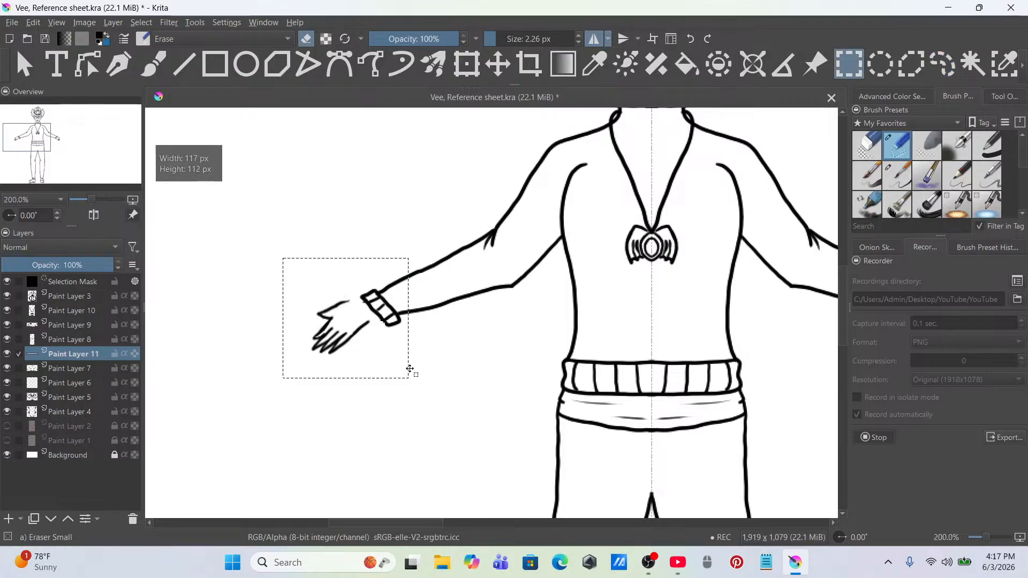
pyautogui.scroll(2, 408, 370)
pyautogui.click(466, 64)
pyautogui.moveTo(301, 280); pyautogui.dragTo(331, 282)
pyautogui.scroll(-5, 331, 282)
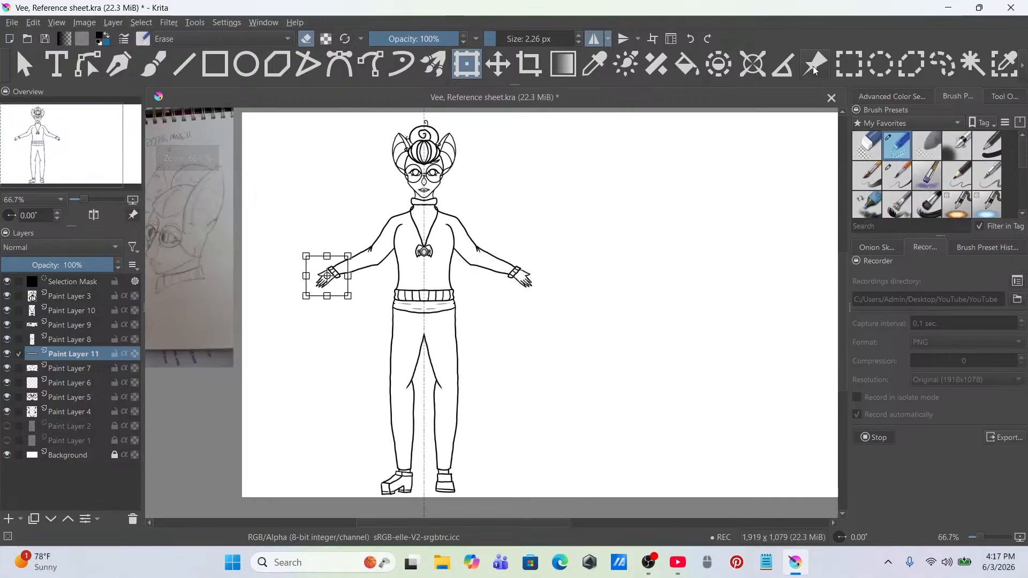
pyautogui.click(941, 64)
pyautogui.rightClick(331, 279)
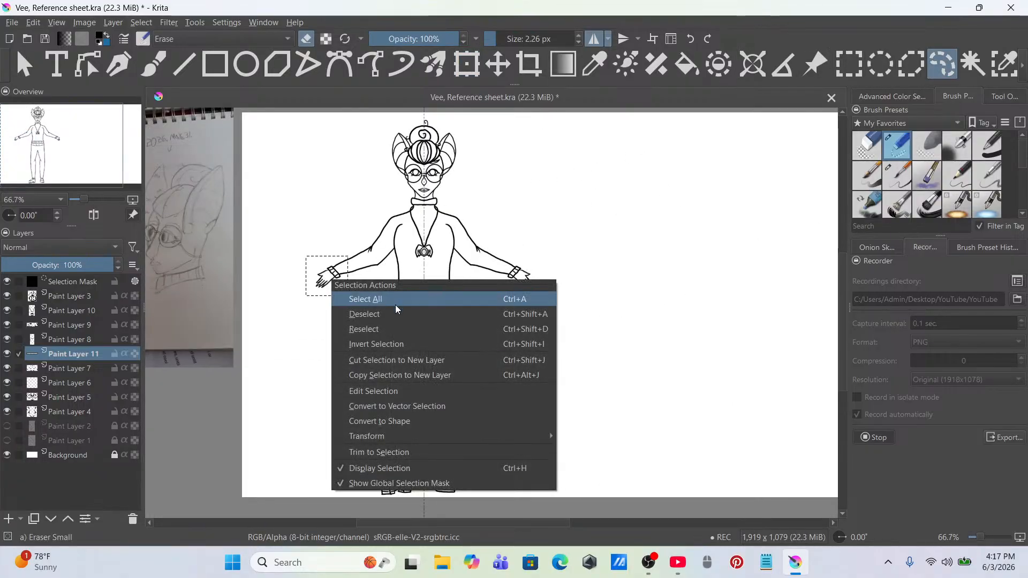
pyautogui.click(419, 311)
pyautogui.scroll(-1, 431, 298)
pyautogui.moveTo(434, 297); pyautogui.dragTo(439, 332)
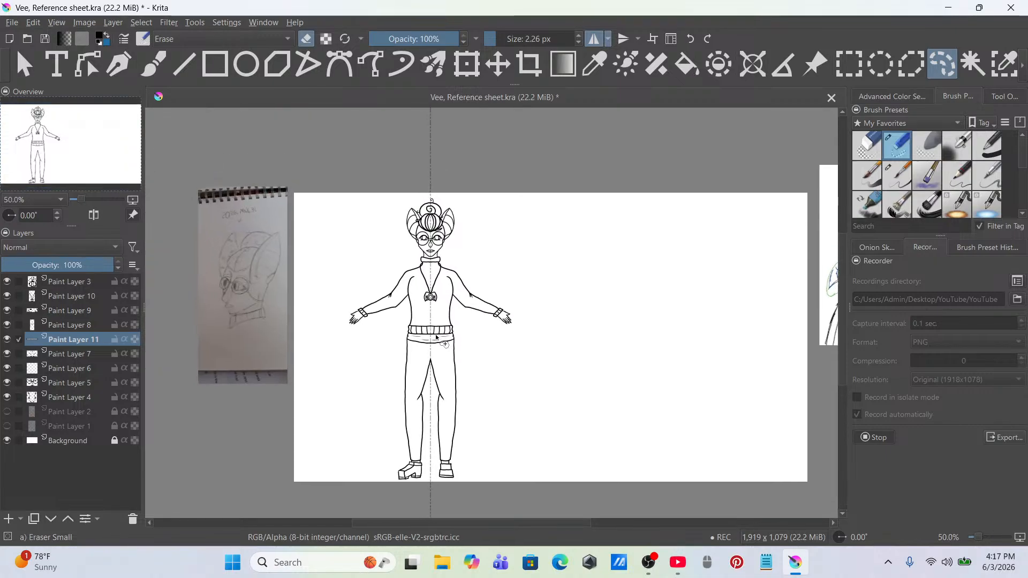
# Step: Lasso the hand on the drawing's right side, enlarge it slightly and shift it outward with Transform, and clear the selection
pyautogui.scroll(3, 436, 337)
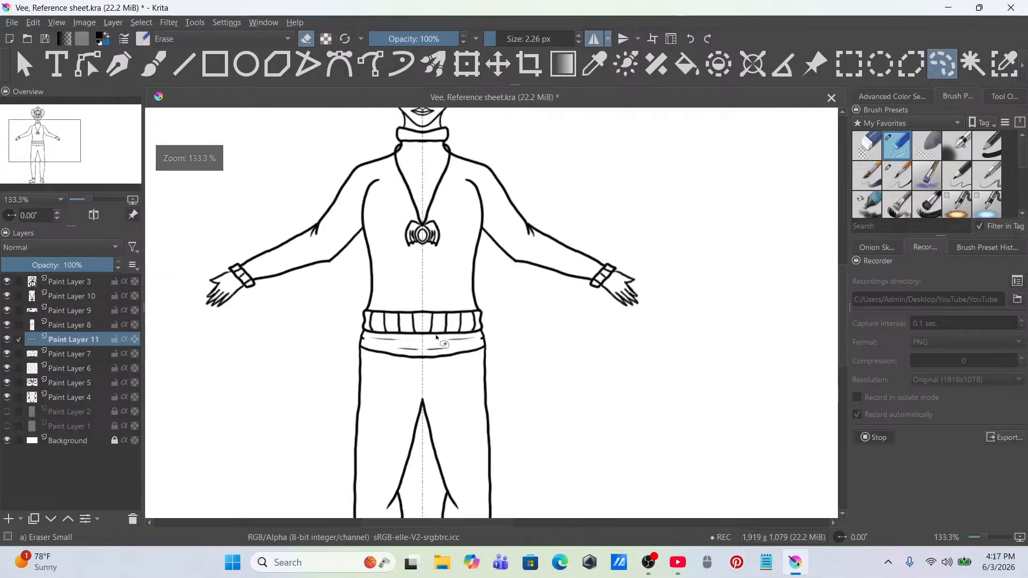
pyautogui.scroll(3, 676, 242)
pyautogui.moveTo(555, 243)
pyautogui.mouseDown()
pyautogui.moveTo(609, 352)
pyautogui.moveTo(557, 241)
pyautogui.mouseUp()
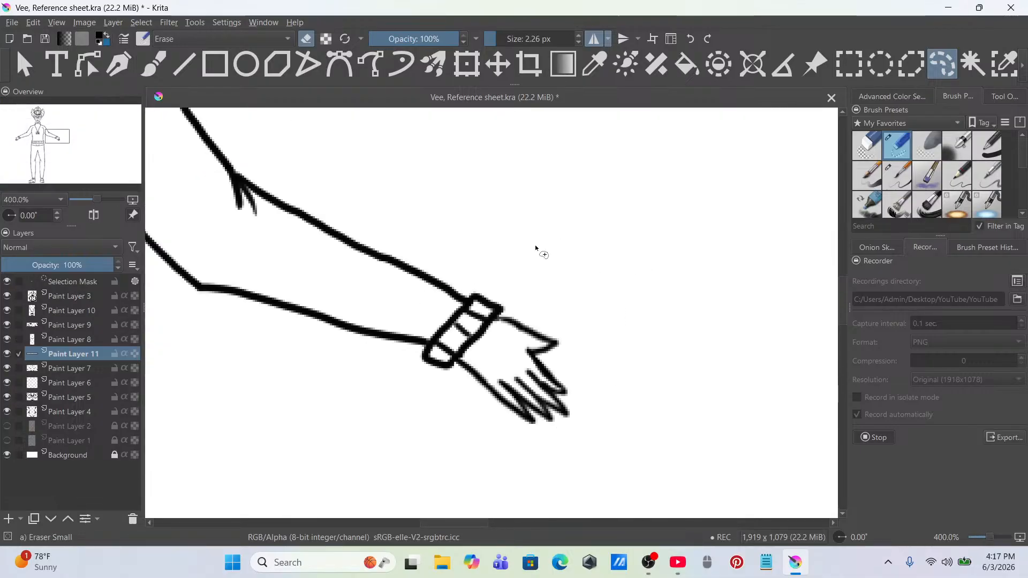
pyautogui.moveTo(513, 328)
pyautogui.mouseDown()
pyautogui.moveTo(515, 370)
pyautogui.moveTo(576, 321)
pyautogui.mouseUp()
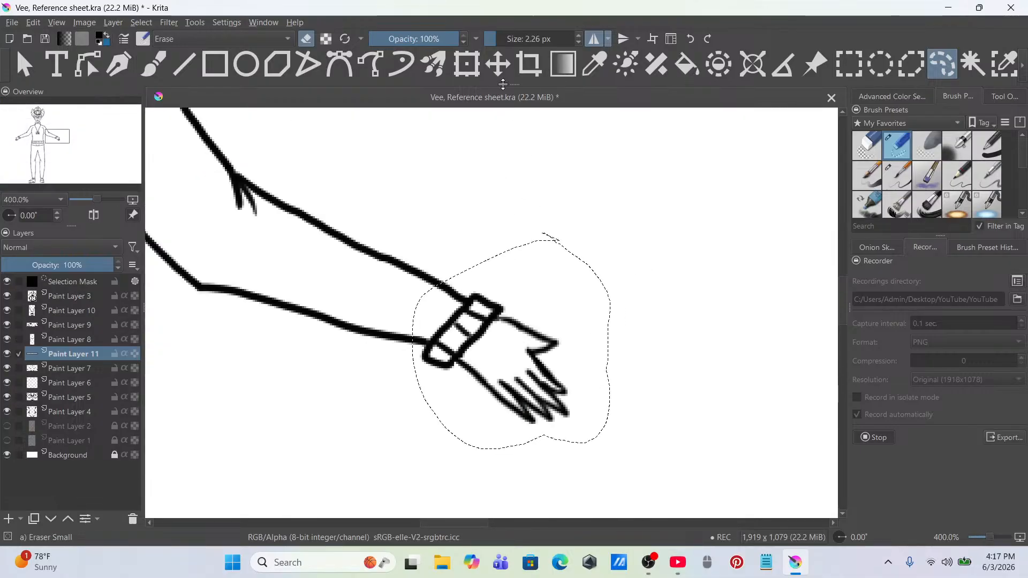
pyautogui.click(472, 75)
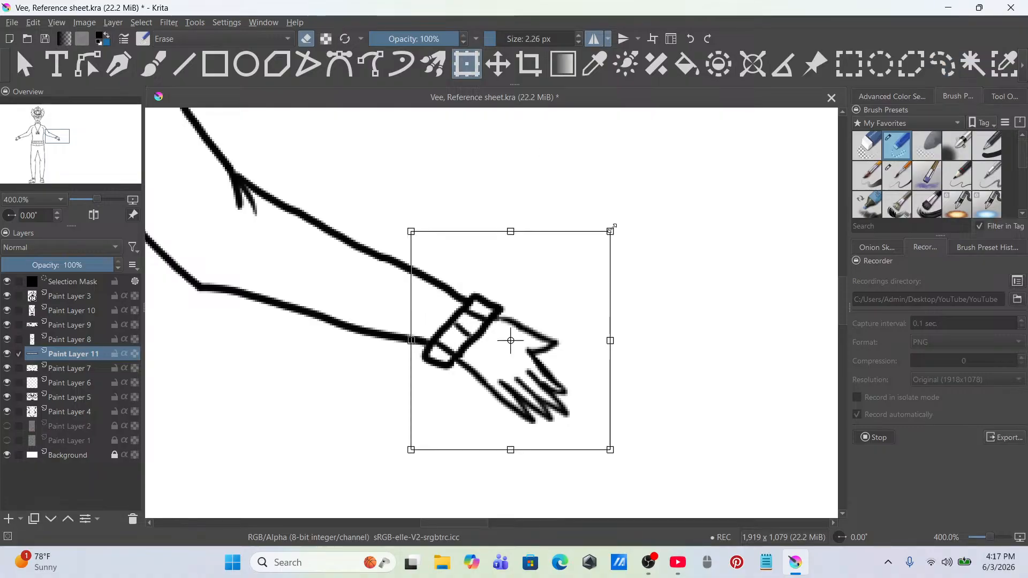
pyautogui.moveTo(612, 230); pyautogui.dragTo(637, 219)
pyautogui.moveTo(555, 331); pyautogui.dragTo(568, 341)
pyautogui.scroll(-5, 568, 341)
pyautogui.scroll(3, 590, 361)
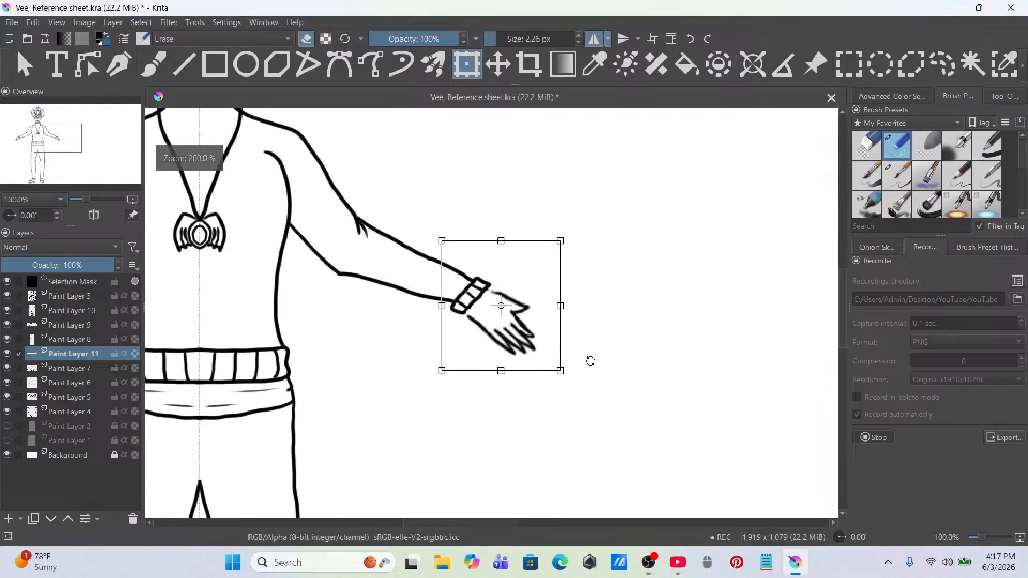
pyautogui.click(942, 65)
pyautogui.rightClick(497, 261)
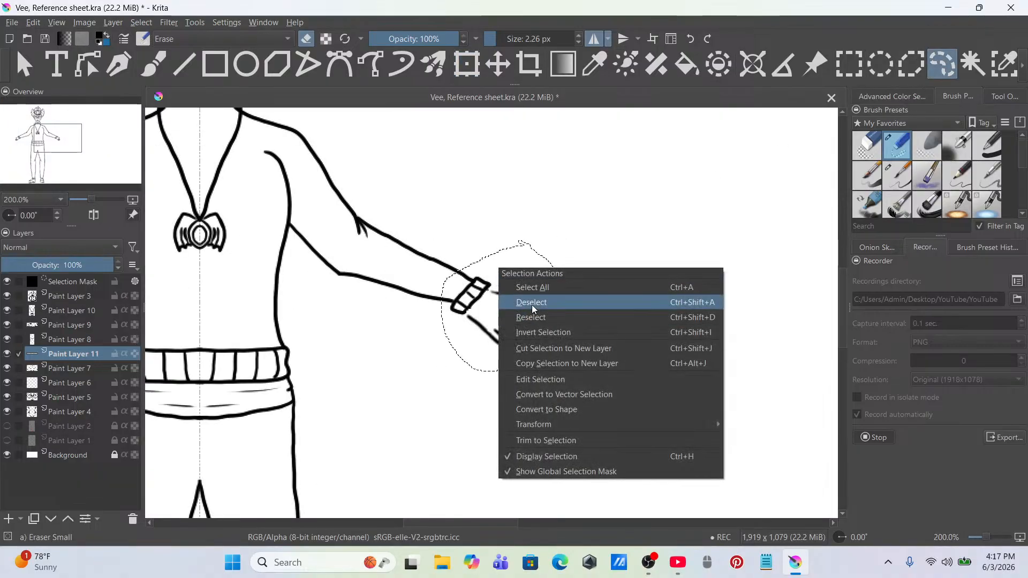
pyautogui.click(527, 302)
# Step: Ink the upper and lower wrist lines joining the enlarged hand to its cuff using the tree brush at 4.46 px
pyautogui.press('b')
pyautogui.scroll(6, 461, 310)
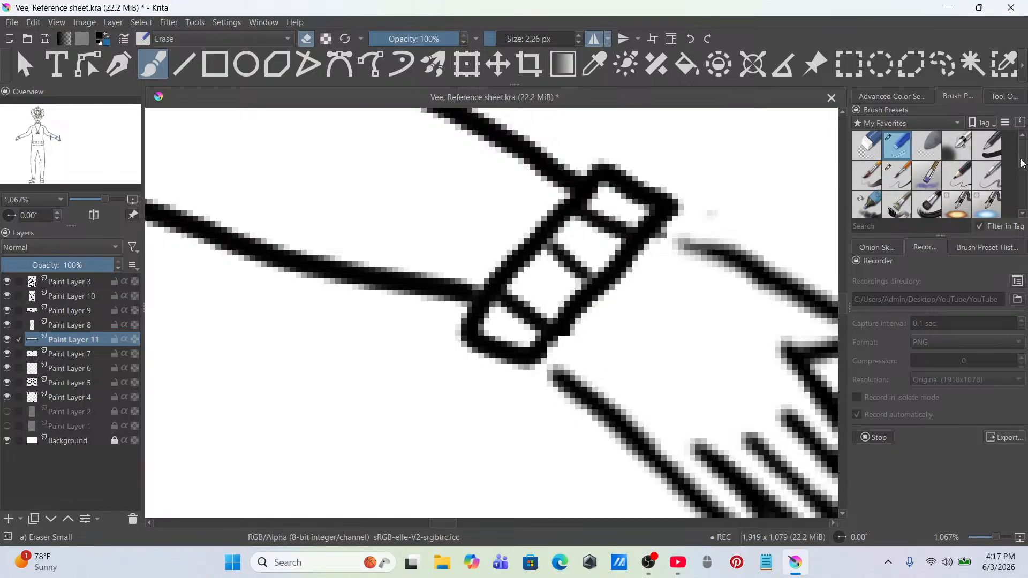
pyautogui.scroll(-3, 995, 187)
pyautogui.click(987, 151)
pyautogui.moveTo(558, 336); pyautogui.dragTo(589, 402)
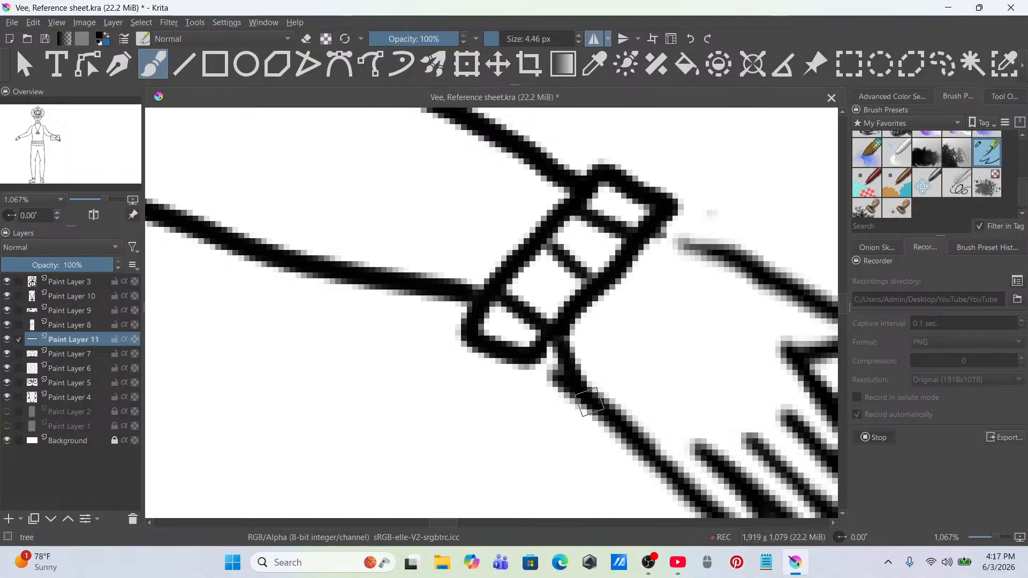
pyautogui.moveTo(706, 258)
pyautogui.mouseDown()
pyautogui.moveTo(687, 243)
pyautogui.moveTo(699, 243)
pyautogui.moveTo(651, 238)
pyautogui.mouseUp()
pyautogui.hotkey('ctrl', 'z')
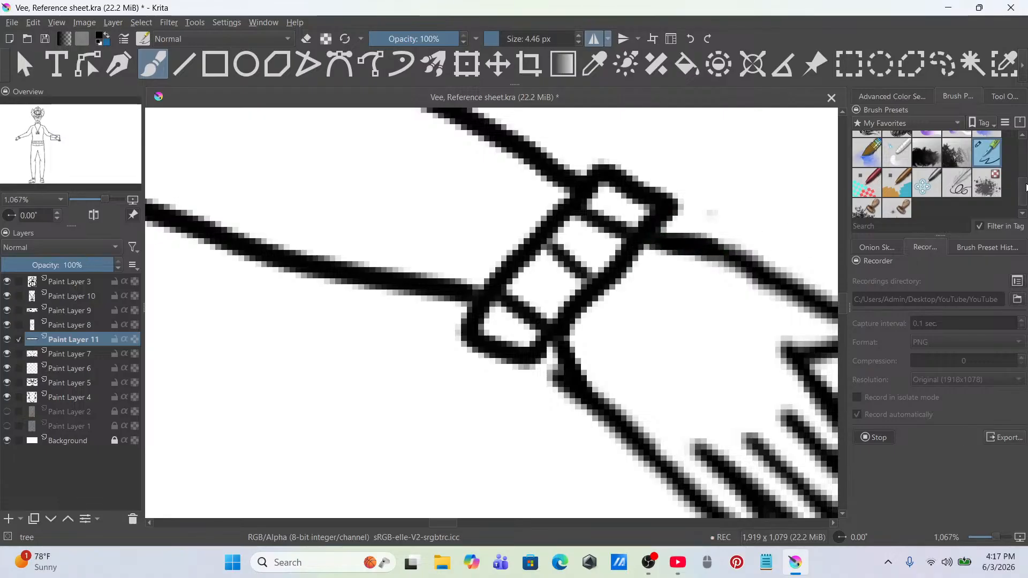
# Step: Erase the stray ink outside the lower wrist line below the cuff using the small eraser at 2.26 px
pyautogui.scroll(5, 1025, 187)
pyautogui.click(897, 146)
pyautogui.moveTo(552, 373)
pyautogui.mouseDown()
pyautogui.moveTo(563, 396)
pyautogui.moveTo(551, 375)
pyautogui.moveTo(557, 387)
pyautogui.mouseUp()
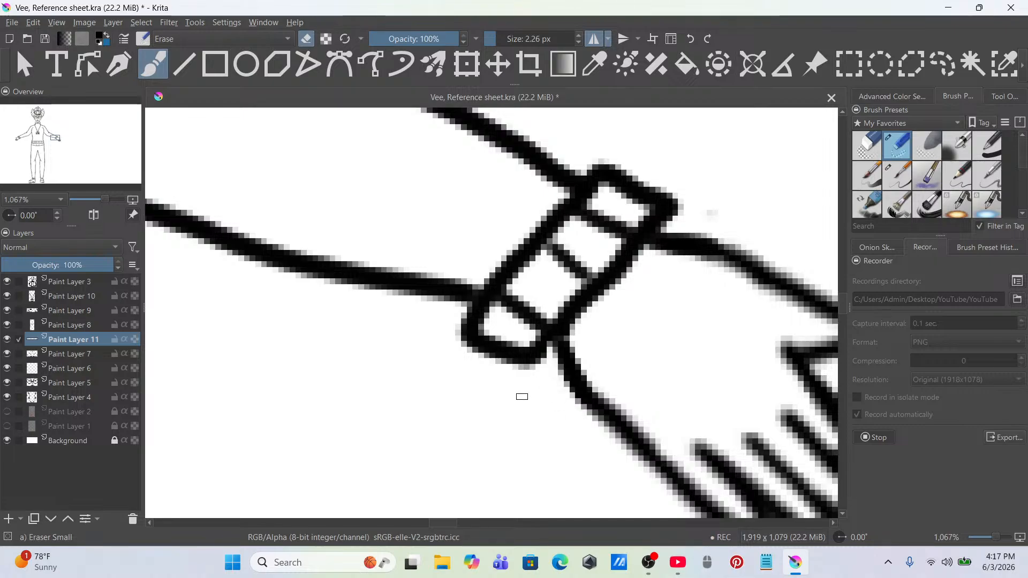
pyautogui.scroll(-10, 519, 396)
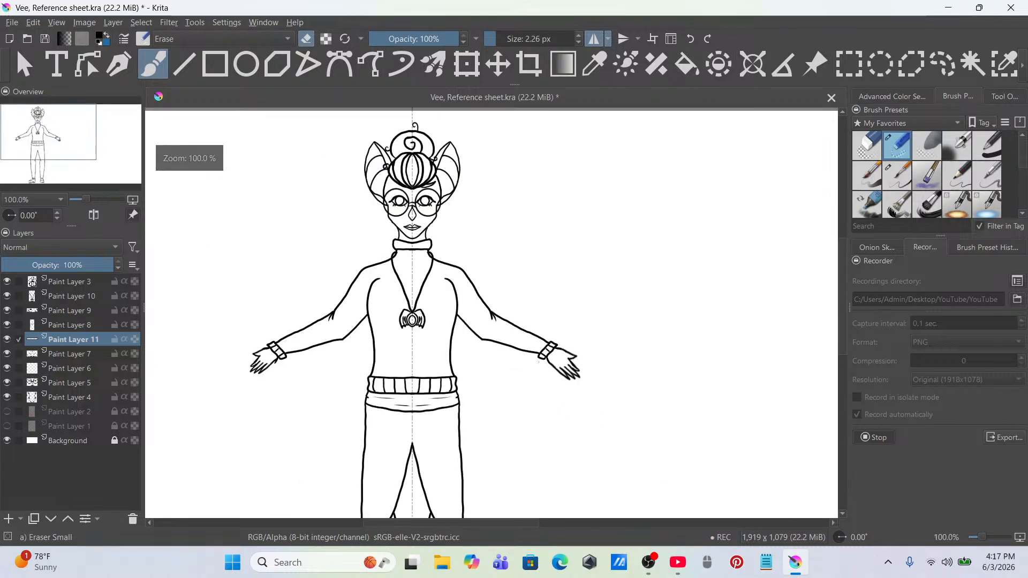
pyautogui.scroll(2, 370, 319)
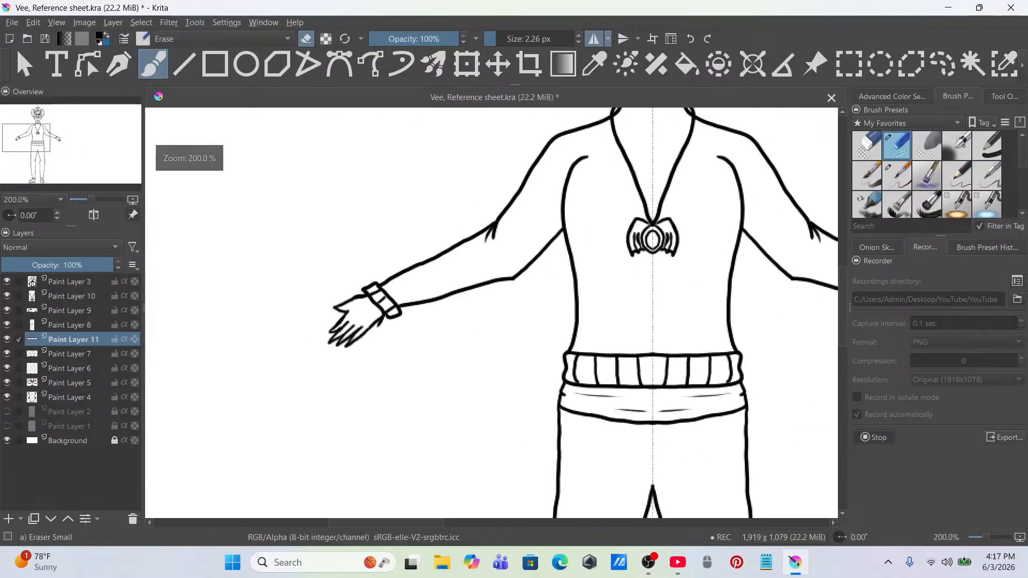
# Step: Set the eraser size to 24.82 px, turn off horizontal mirroring and erase the hand beyond the figure's left-side cuff
pyautogui.click(510, 39)
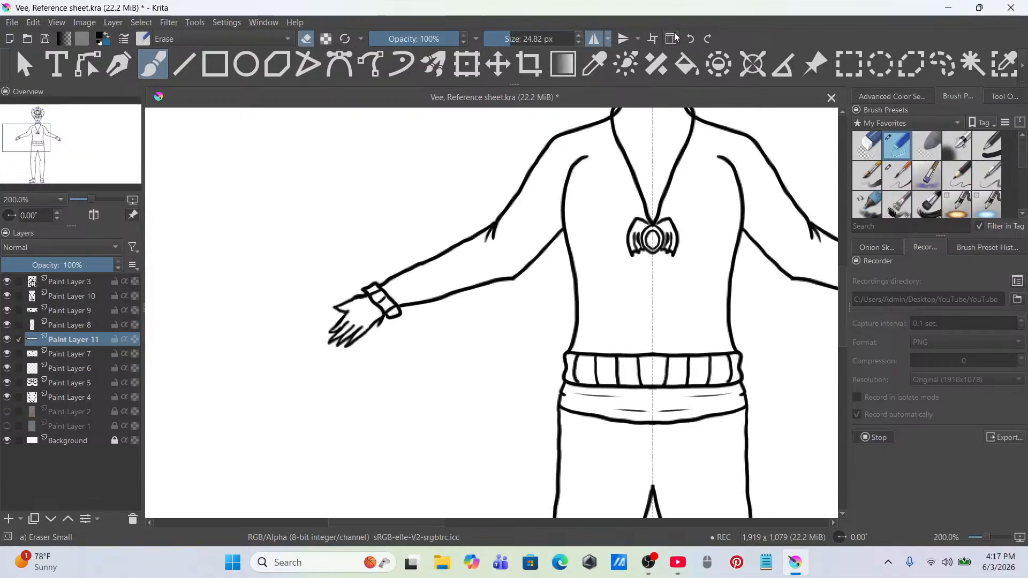
pyautogui.click(599, 38)
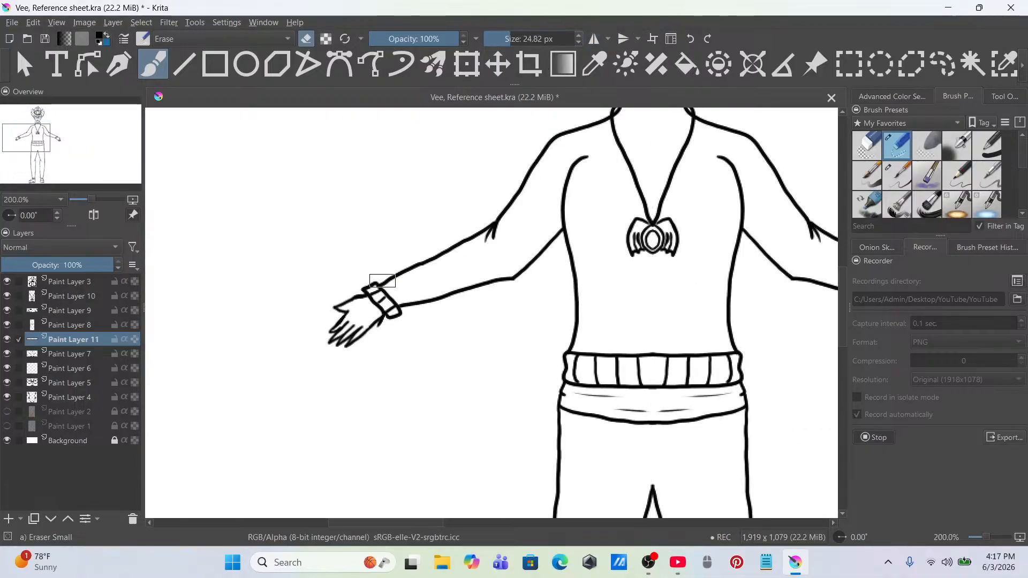
pyautogui.moveTo(369, 300); pyautogui.dragTo(381, 293)
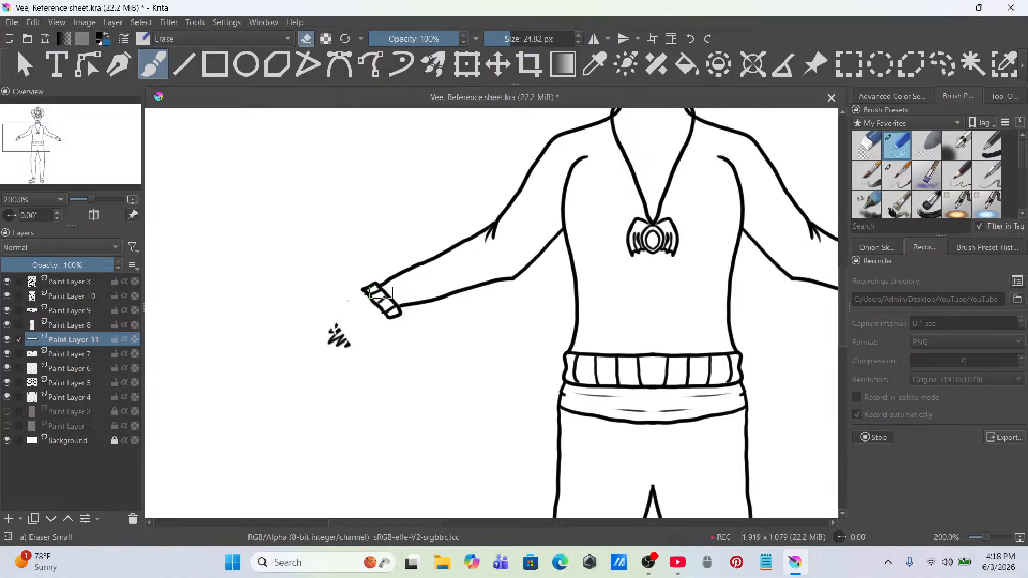
# Step: Select the remaining hand with a rectangular selection of about 172 × 161 px and copy it to a new layer
pyautogui.scroll(-5, 369, 506)
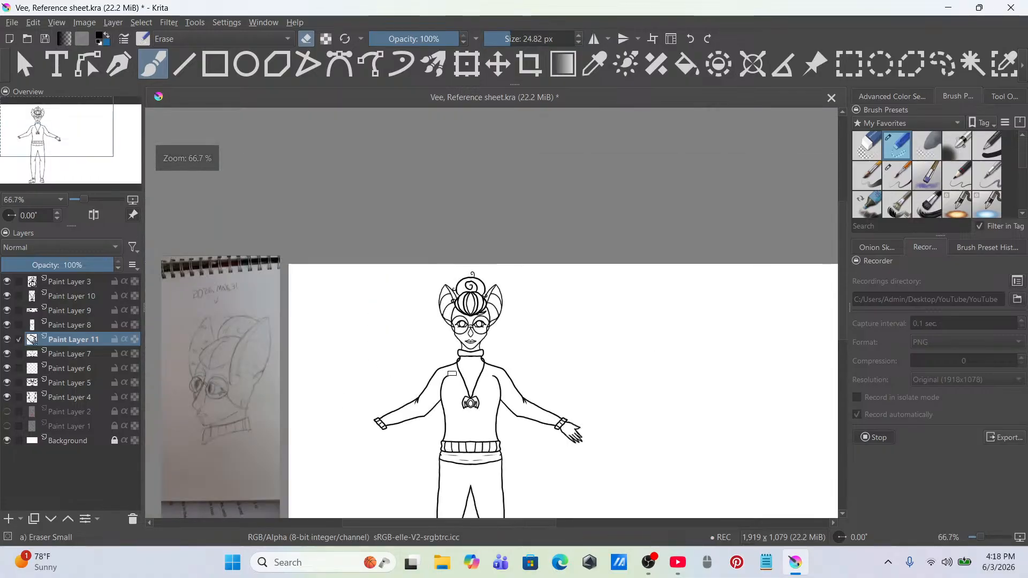
pyautogui.scroll(3, 551, 372)
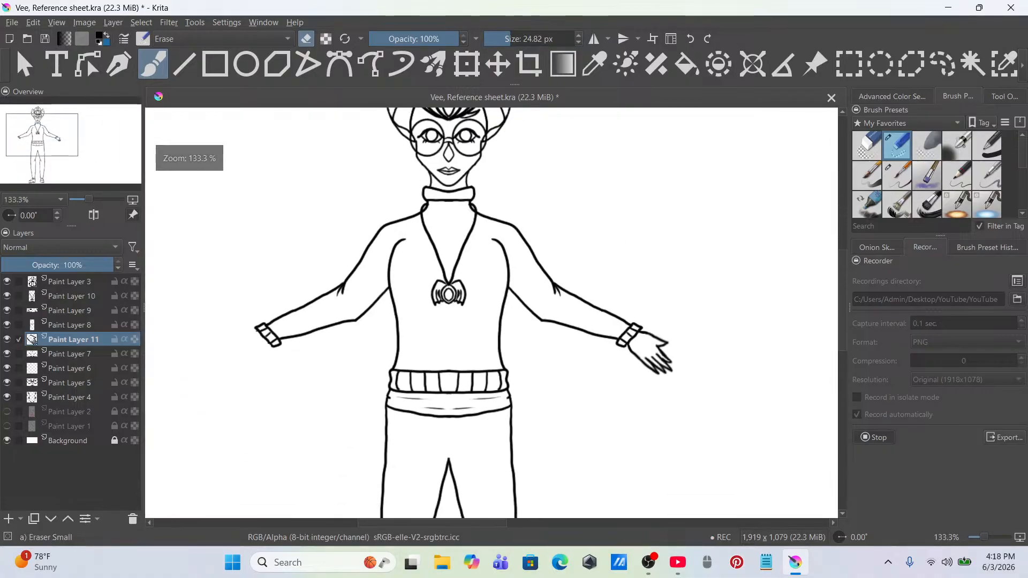
pyautogui.click(849, 63)
pyautogui.moveTo(612, 298)
pyautogui.mouseDown()
pyautogui.moveTo(684, 376)
pyautogui.moveTo(735, 412)
pyautogui.mouseUp()
pyautogui.rightClick(670, 337)
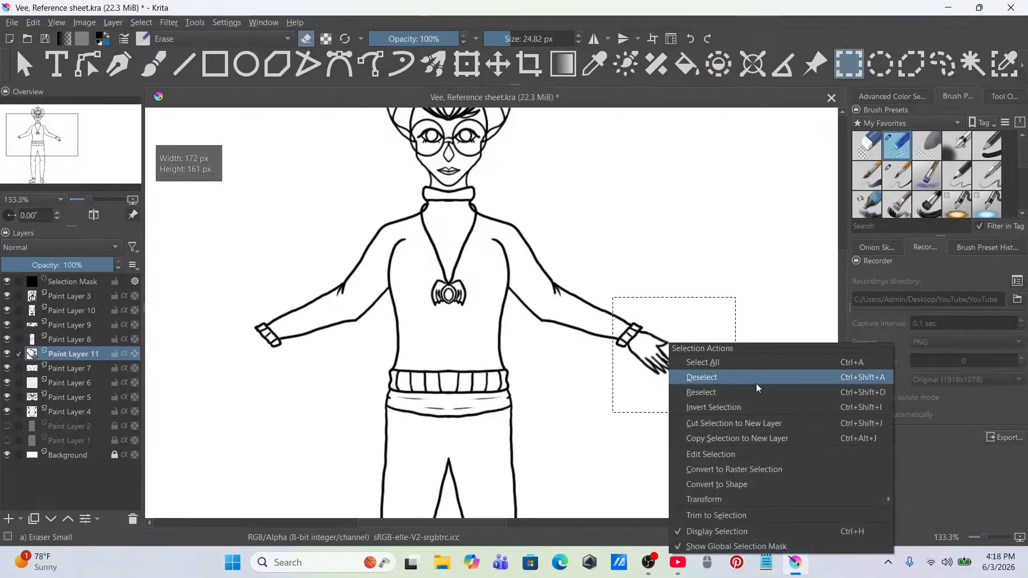
pyautogui.click(757, 436)
# Step: Mirror the copied hand horizontally, move it onto the empty left-side cuff and clear the selection
pyautogui.click(466, 65)
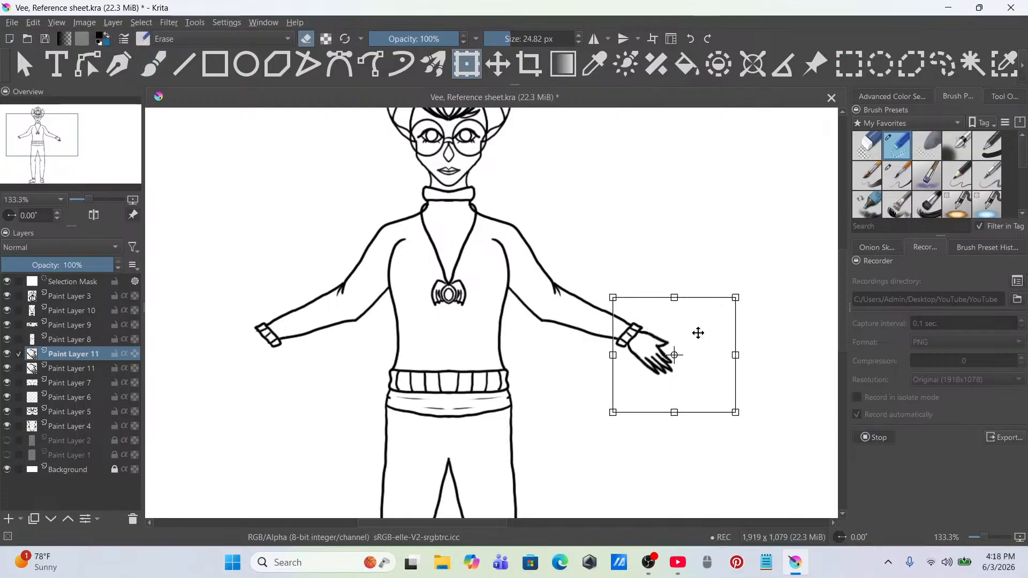
pyautogui.rightClick(695, 328)
pyautogui.click(745, 442)
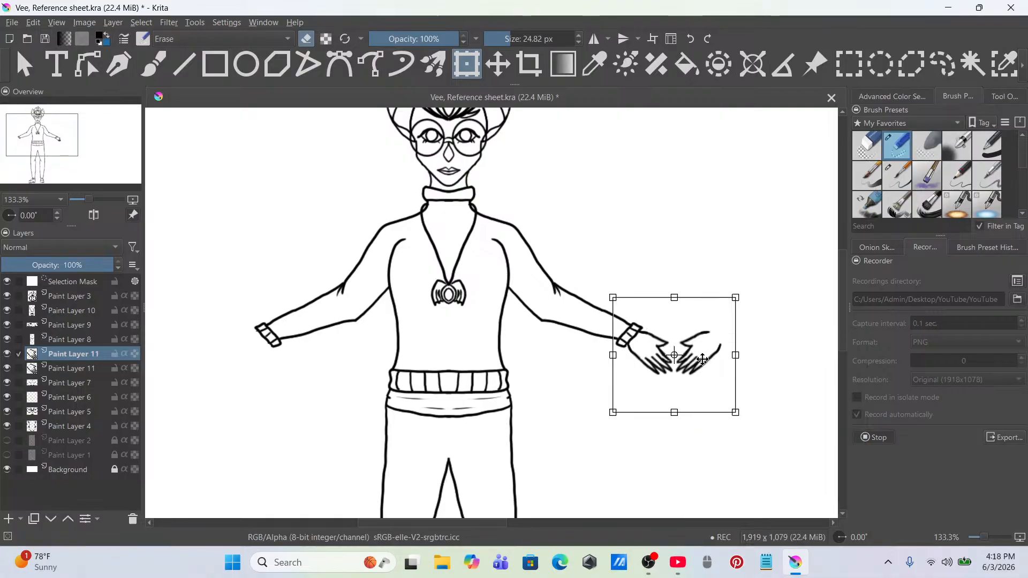
pyautogui.moveTo(710, 381); pyautogui.dragTo(250, 366)
pyautogui.scroll(-2, 250, 366)
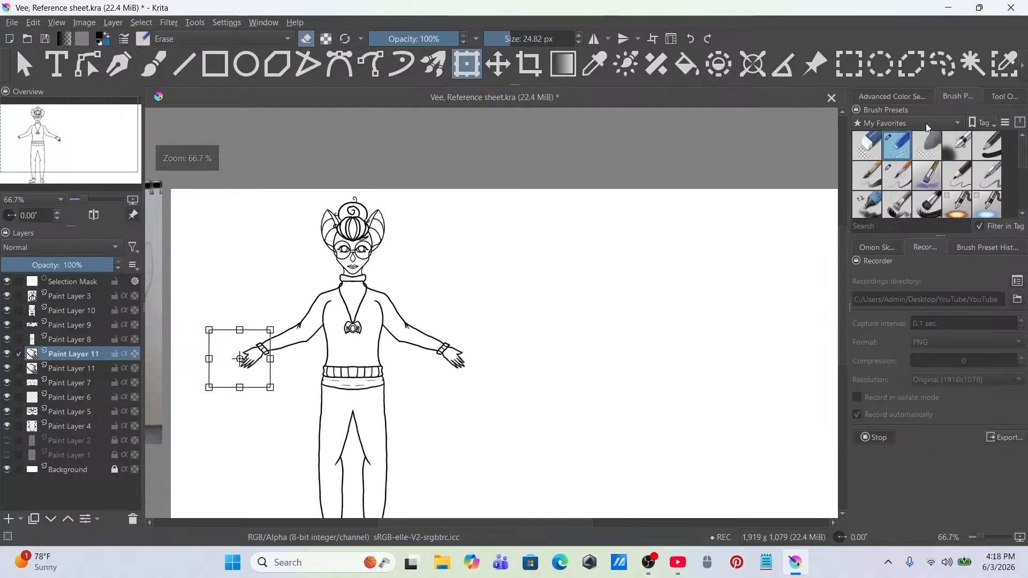
pyautogui.click(941, 64)
pyautogui.rightClick(217, 354)
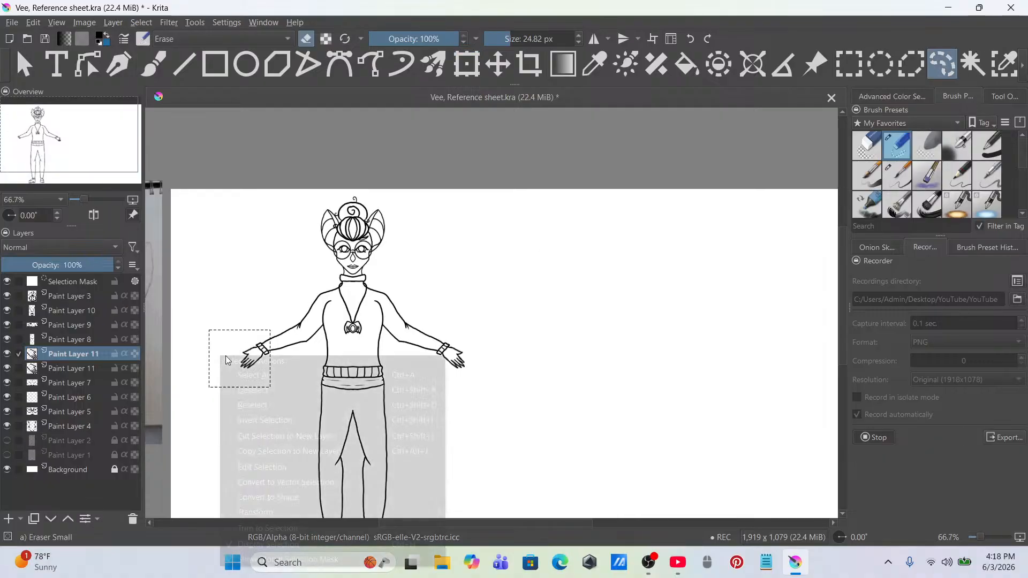
pyautogui.click(264, 379)
# Step: Examine the full figure and the face line art to check the proportions and both hands
pyautogui.scroll(-2, 293, 338)
pyautogui.scroll(1, 293, 339)
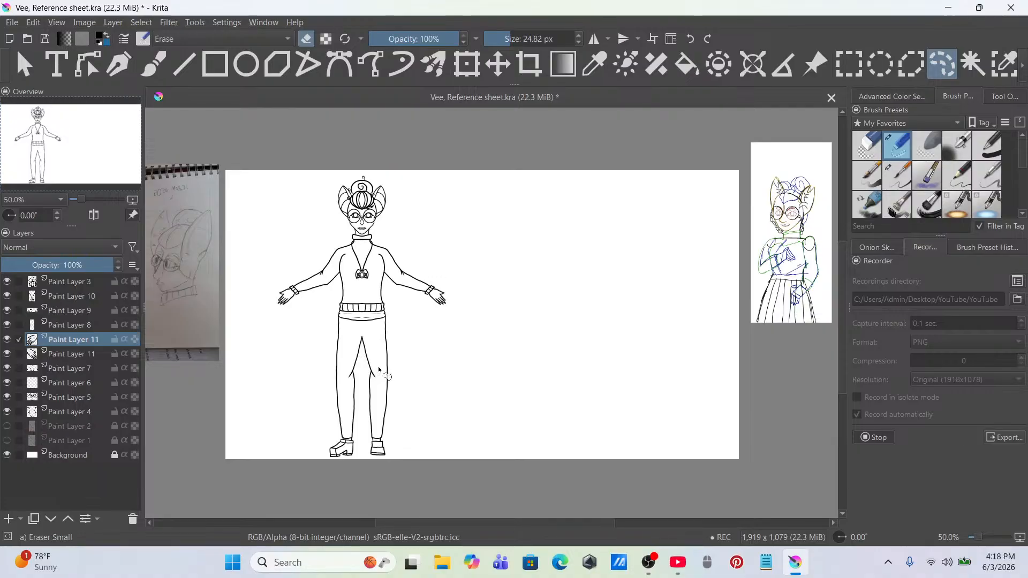
pyautogui.scroll(3, 340, 204)
pyautogui.scroll(1, 421, 232)
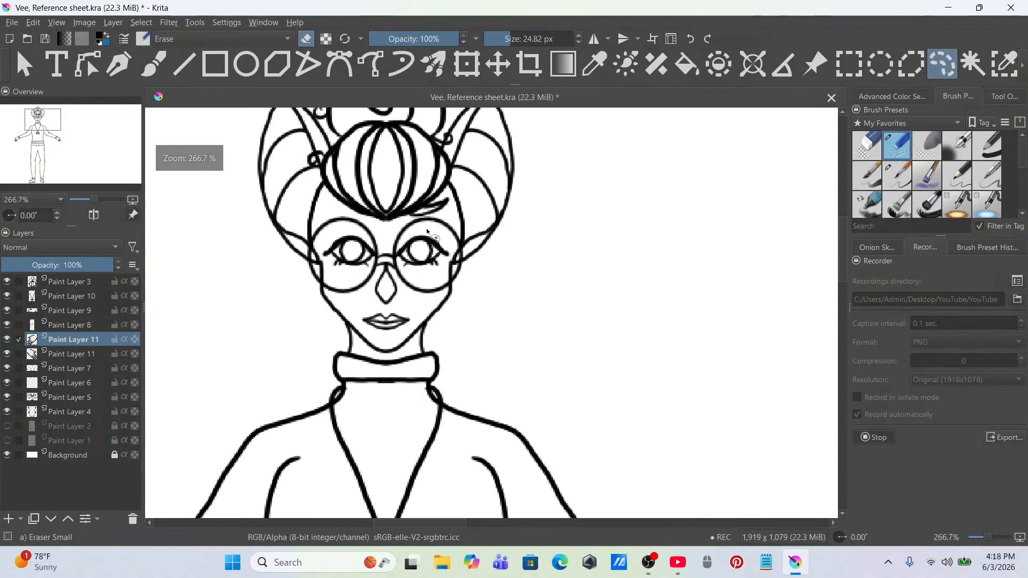
pyautogui.scroll(-2, 426, 229)
pyautogui.scroll(-2, 530, 297)
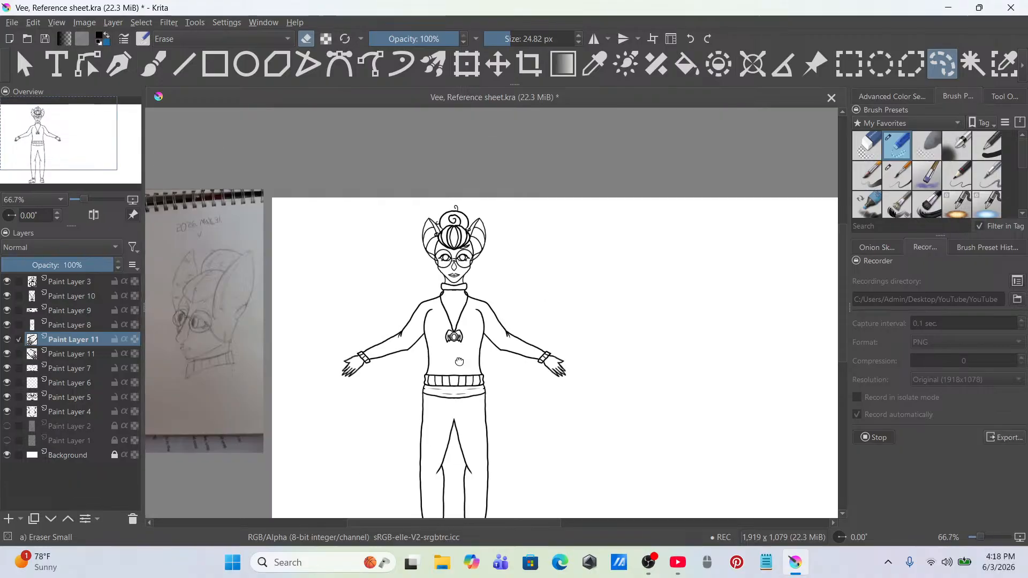
pyautogui.scroll(1, 443, 269)
pyautogui.scroll(-1, 487, 271)
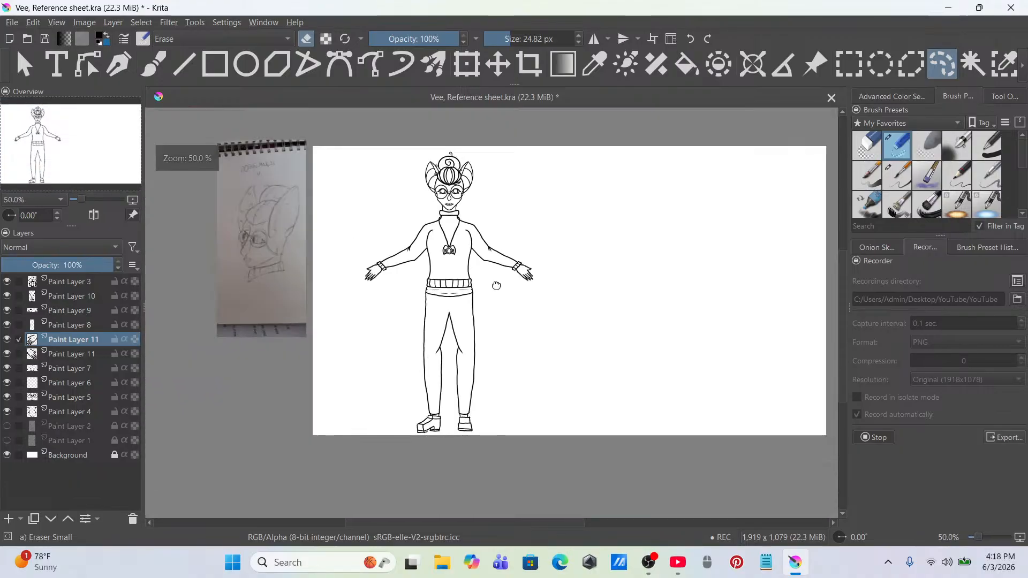
pyautogui.moveTo(490, 286); pyautogui.dragTo(440, 319)
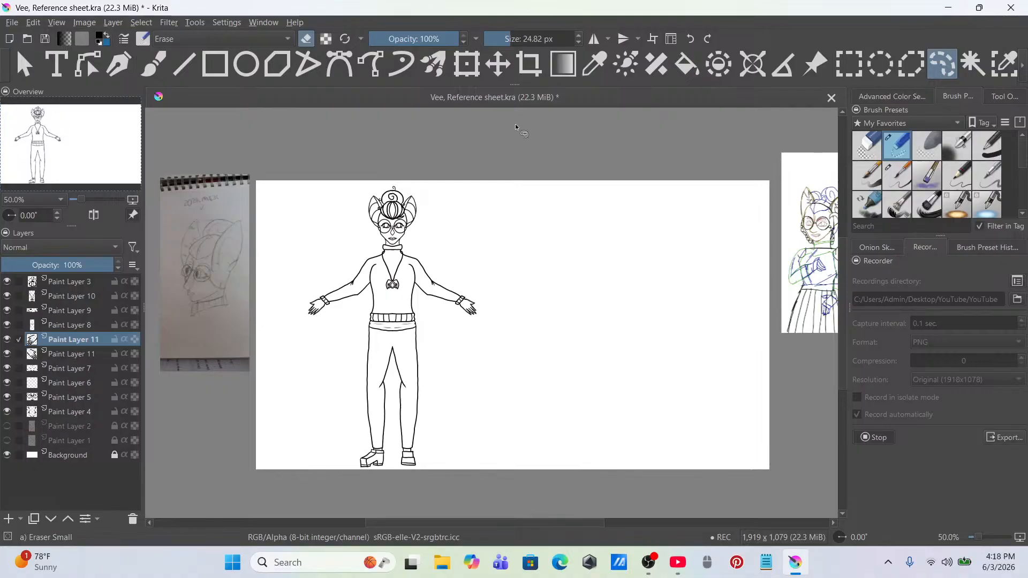
# Step: Try to erase the head outline beside the glasses on Paint Layer 4 with horizontal mirroring on, and undo it
pyautogui.click(465, 67)
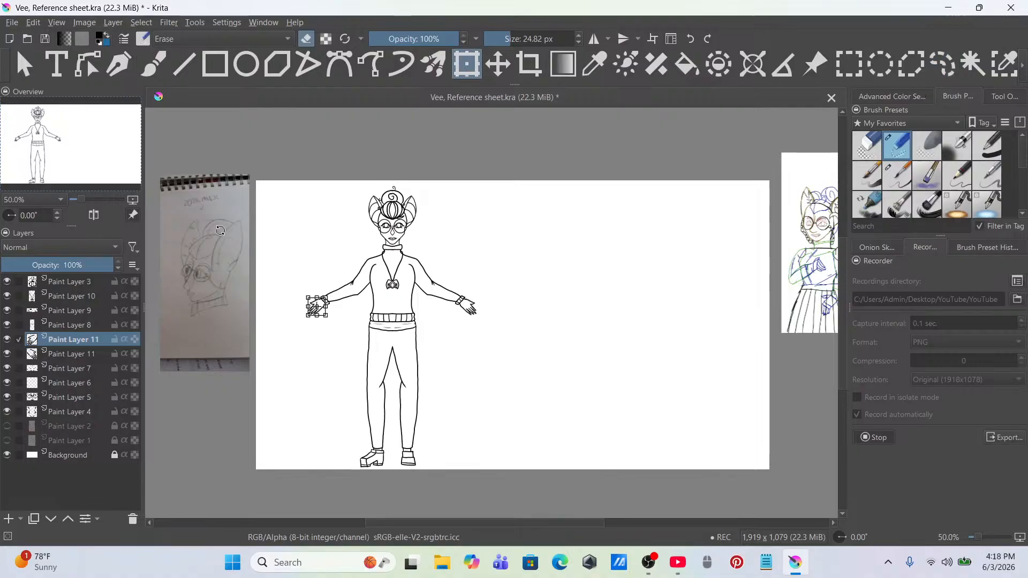
pyautogui.click(91, 284)
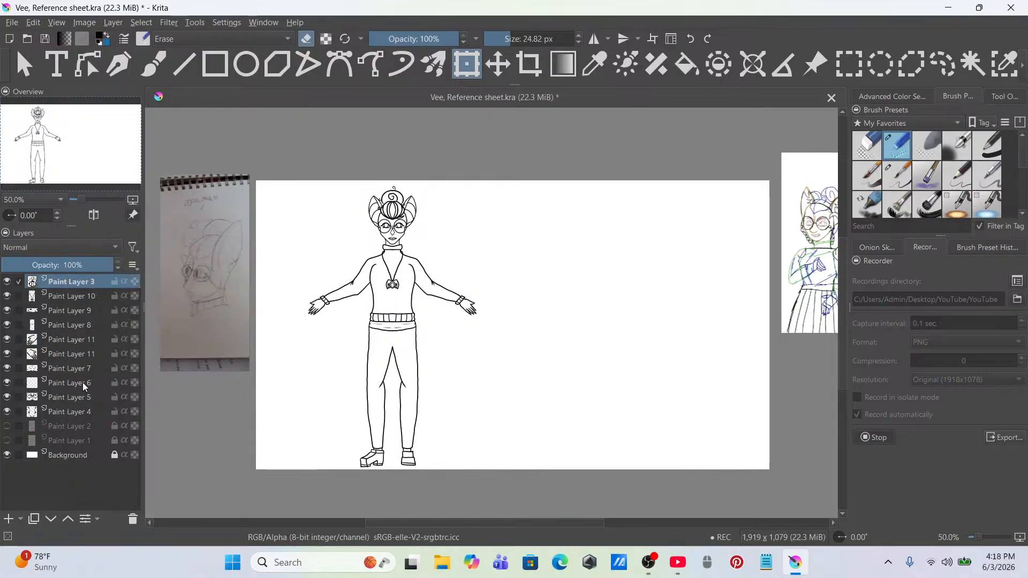
pyautogui.scroll(8, 385, 215)
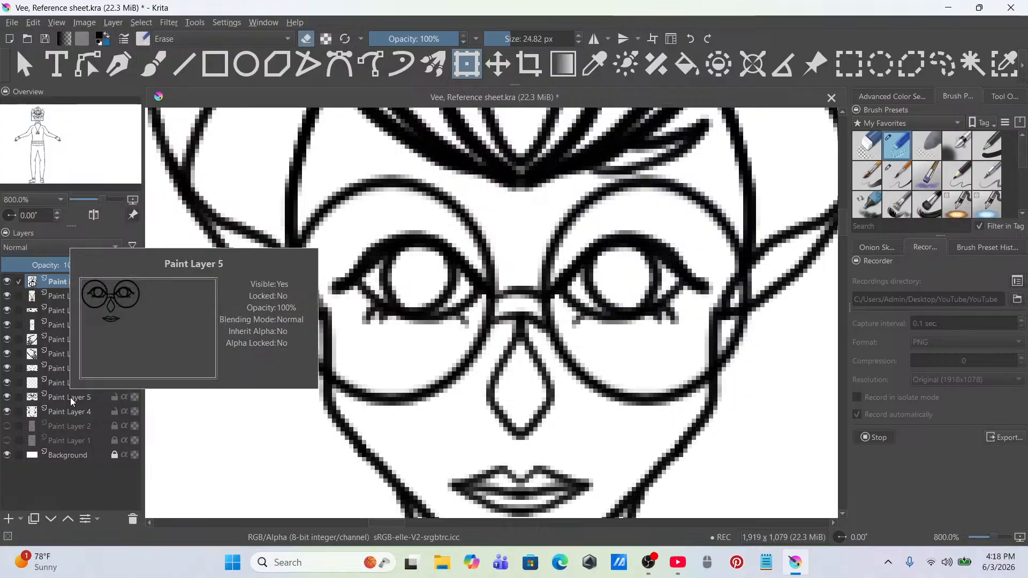
pyautogui.click(68, 412)
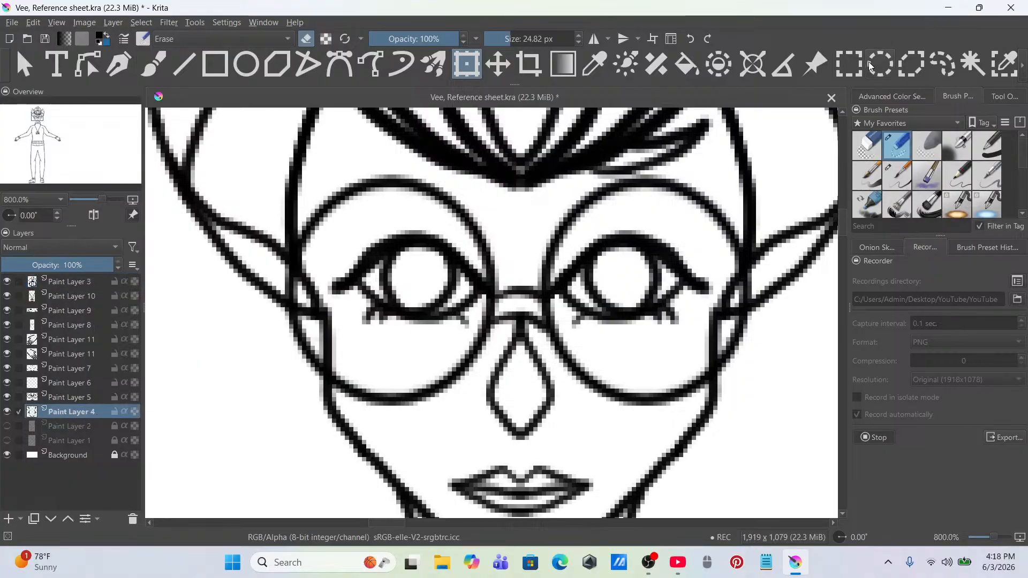
pyautogui.click(594, 38)
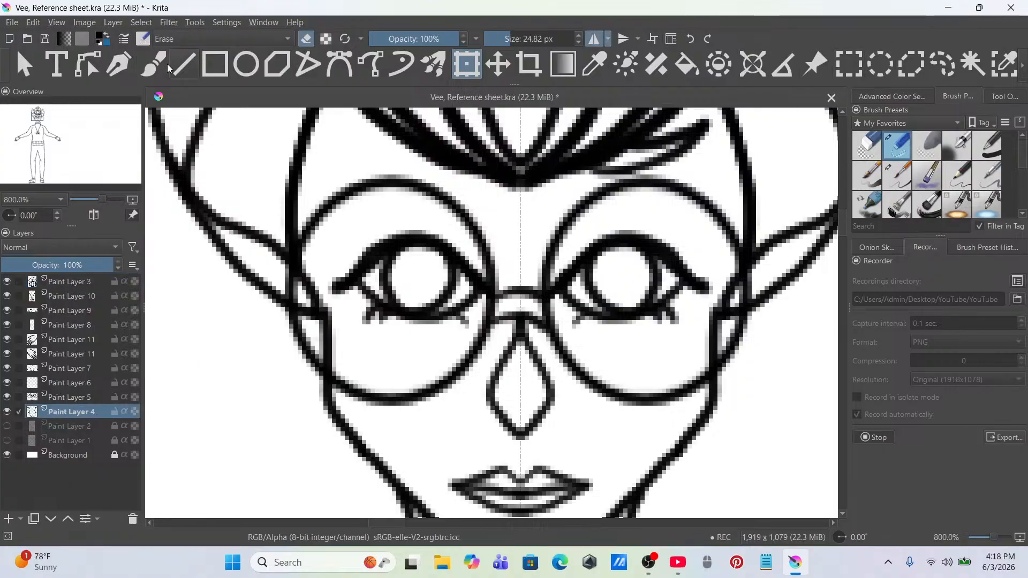
pyautogui.click(153, 65)
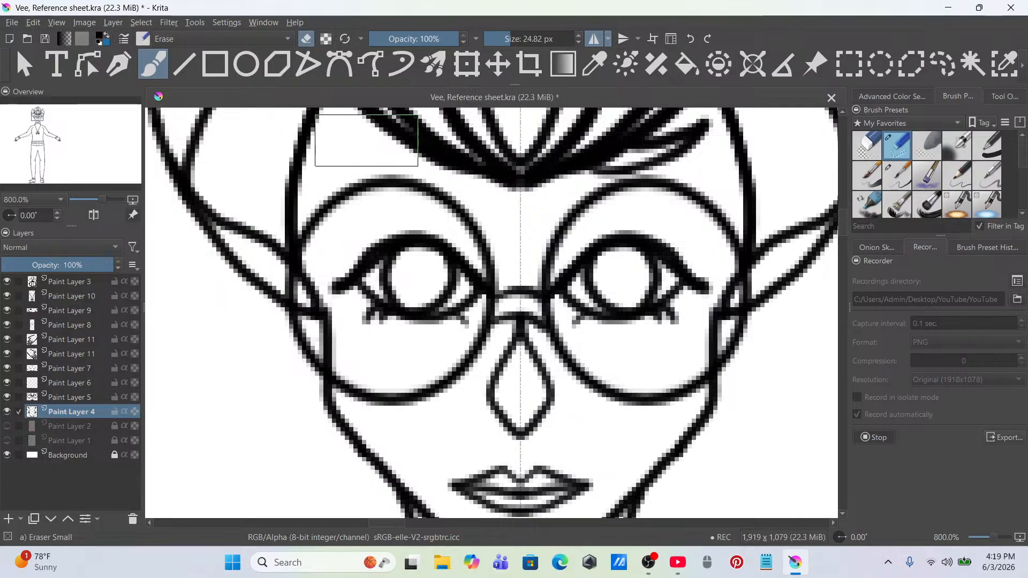
pyautogui.moveTo(299, 278)
pyautogui.mouseDown()
pyautogui.moveTo(309, 288)
pyautogui.moveTo(292, 285)
pyautogui.mouseUp()
pyautogui.hotkey('ctrl', 'z')
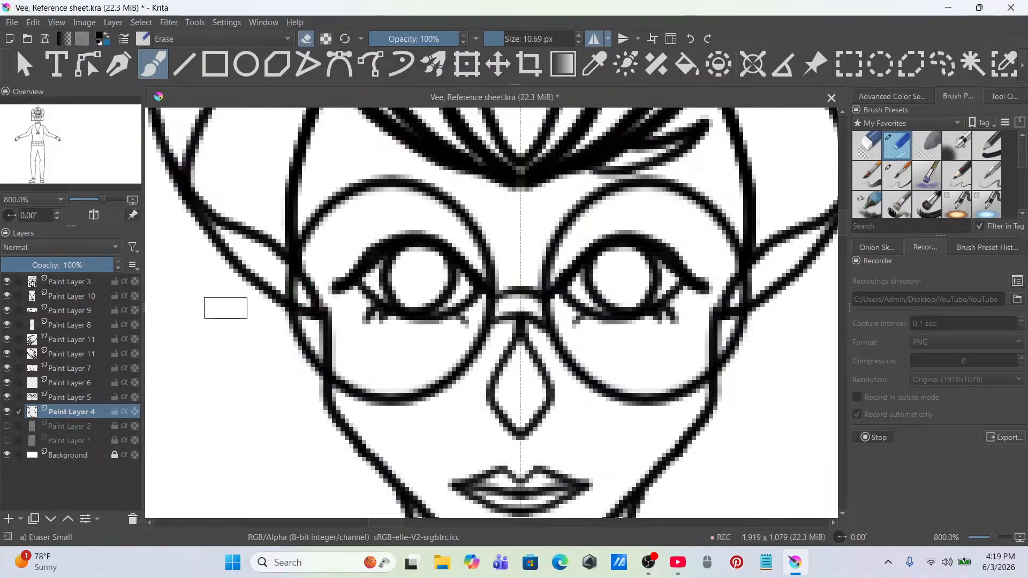
# Step: Try erasing the head's side outlines between the hair and glasses with a 10.69 px mirrored eraser, and undo it
pyautogui.scroll(-5, 424, 260)
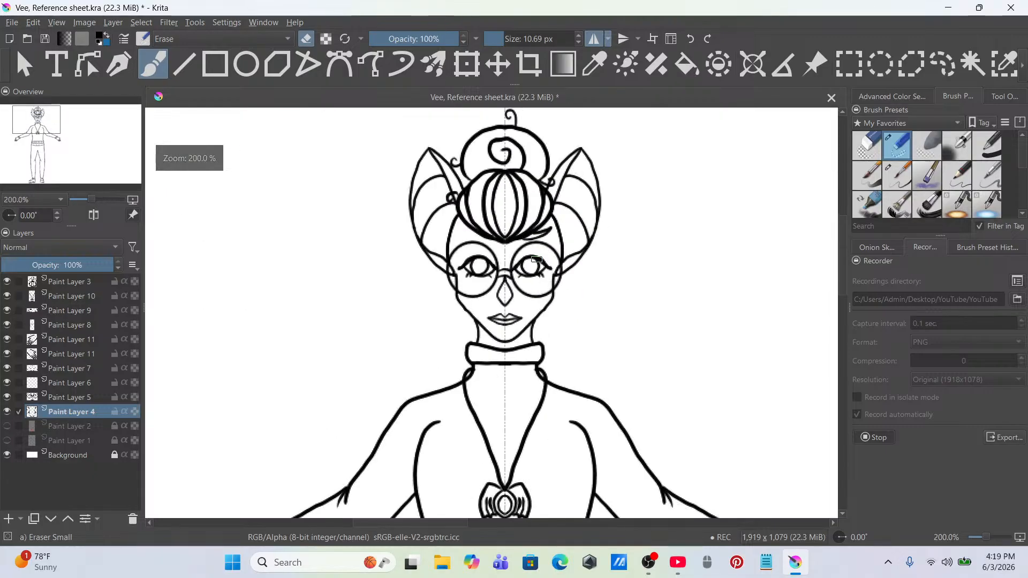
pyautogui.scroll(7, 575, 294)
pyautogui.scroll(-5, 573, 303)
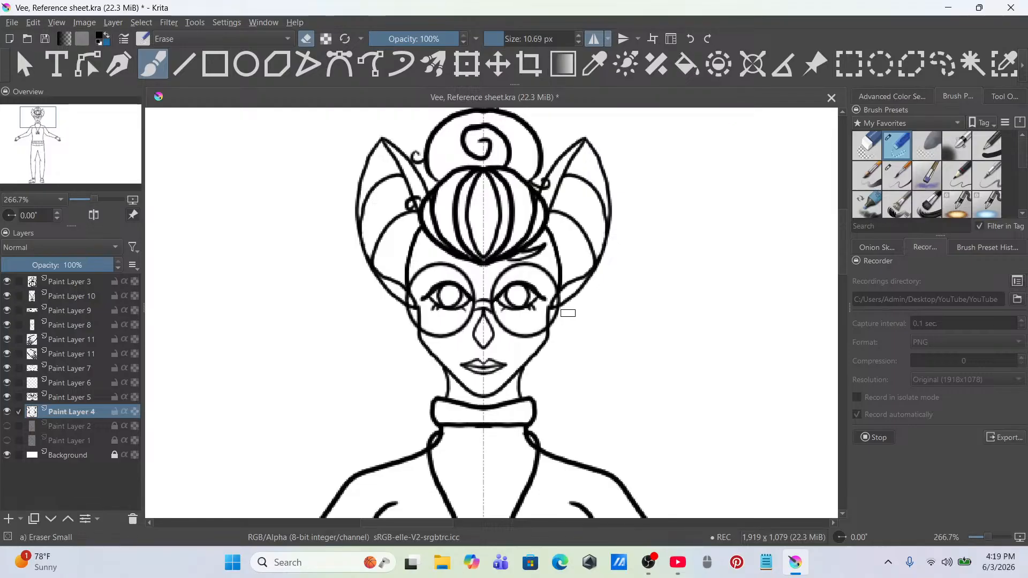
pyautogui.scroll(2, 559, 266)
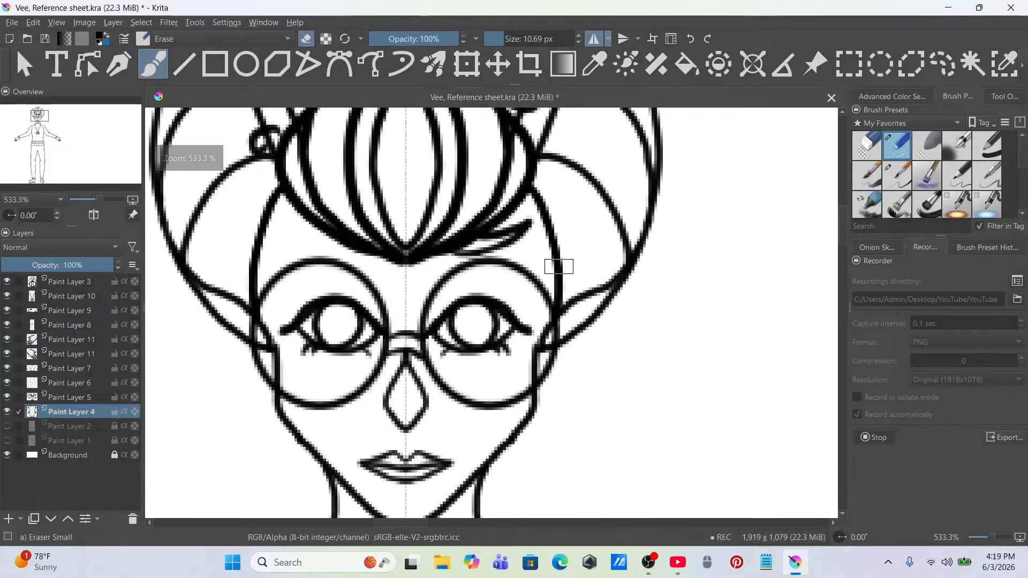
pyautogui.moveTo(557, 214)
pyautogui.mouseDown()
pyautogui.moveTo(562, 310)
pyautogui.moveTo(572, 300)
pyautogui.moveTo(565, 279)
pyautogui.moveTo(545, 312)
pyautogui.moveTo(571, 284)
pyautogui.moveTo(548, 304)
pyautogui.moveTo(559, 298)
pyautogui.moveTo(544, 209)
pyautogui.mouseUp()
pyautogui.hotkey('ctrl', 'z')
pyautogui.hotkey('ctrl', 'z')
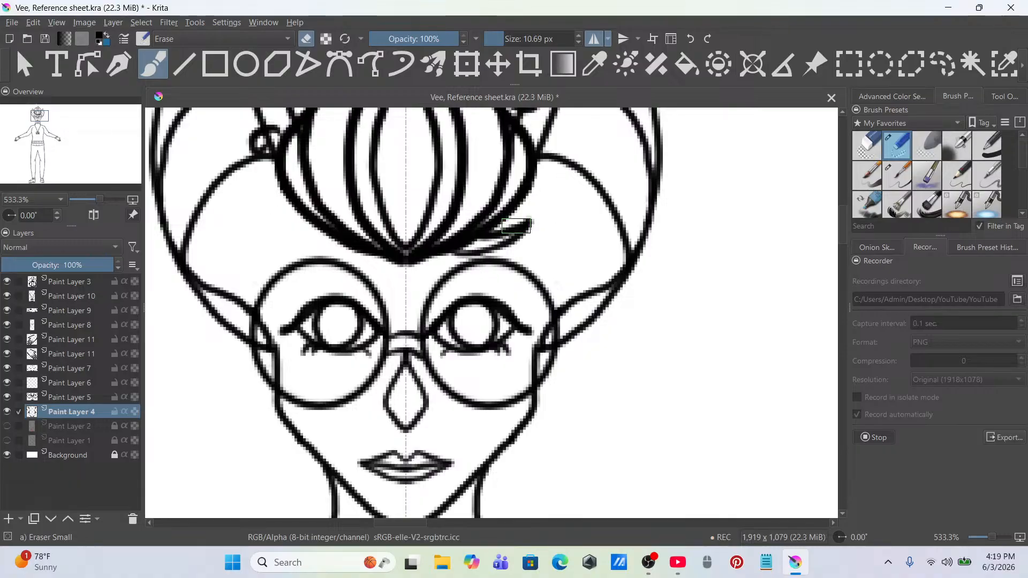
pyautogui.scroll(-4, 517, 217)
pyautogui.scroll(2, 516, 217)
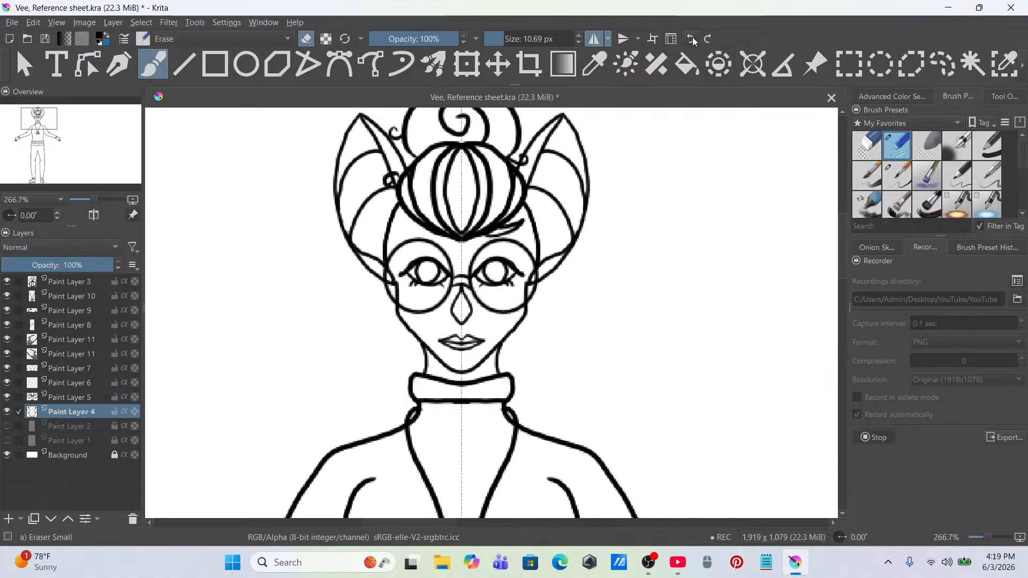
pyautogui.scroll(-1, 591, 200)
pyautogui.scroll(1, 590, 200)
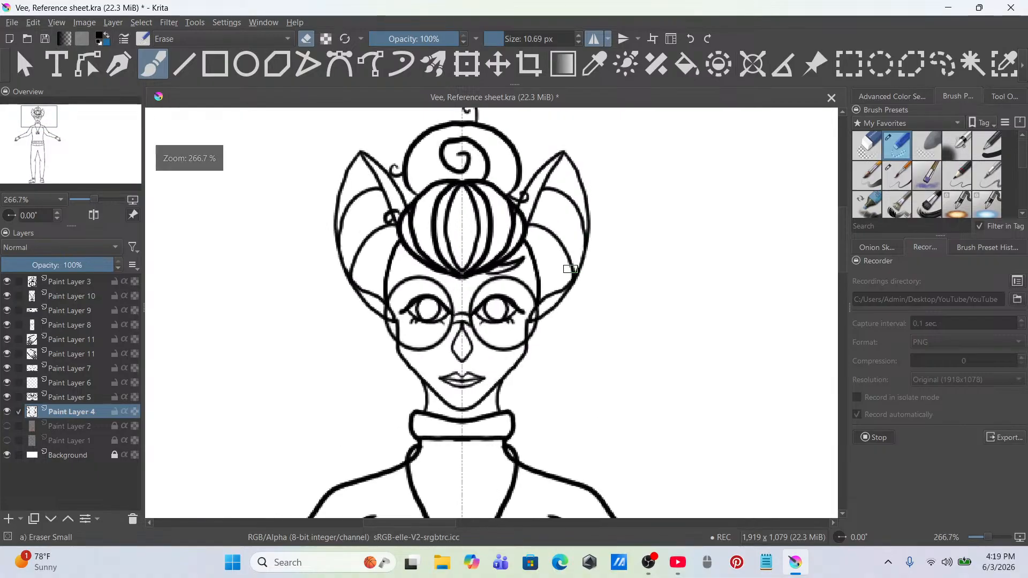
# Step: Merge the line-art layers from Paint Layer 3 down into Paint Layer 5, keeping Paint Layer 4 separate
pyautogui.click(102, 283)
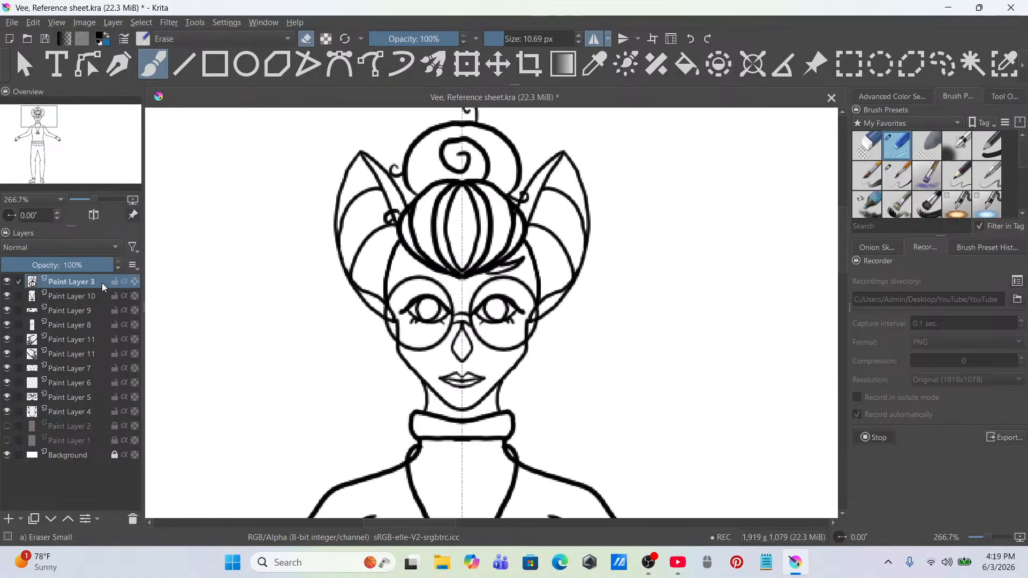
pyautogui.hotkey('ctrl', 'e')
pyautogui.hotkey('ctrl', 'e')
pyautogui.hotkey('ctrl', 'e')
pyautogui.hotkey('ctrl', 'e')
pyautogui.hotkey('ctrl', 'e')
pyautogui.hotkey('ctrl', 'e')
pyautogui.hotkey('ctrl', 'e')
pyautogui.hotkey('ctrl', 'e')
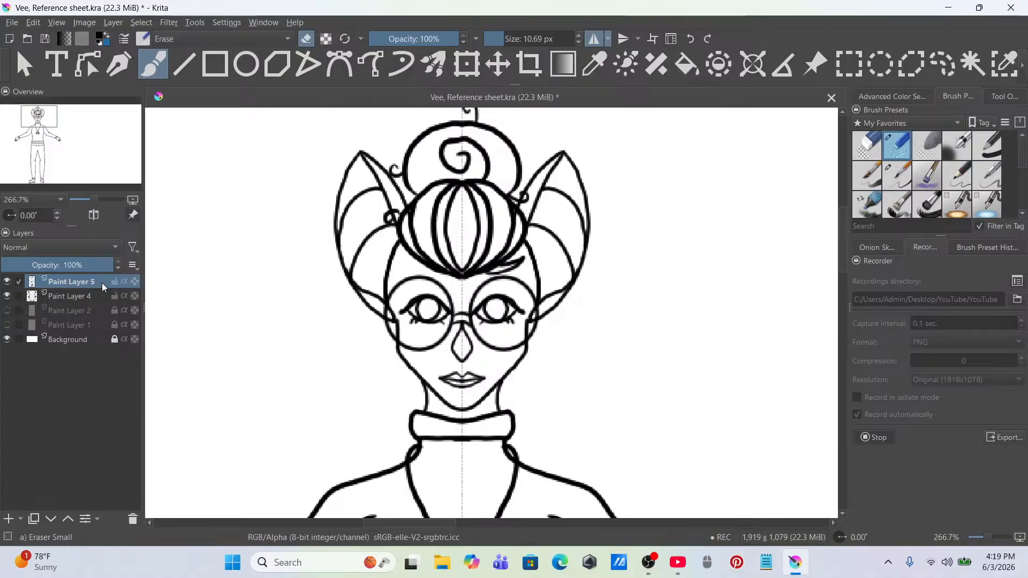
pyautogui.hotkey('ctrl', 'e')
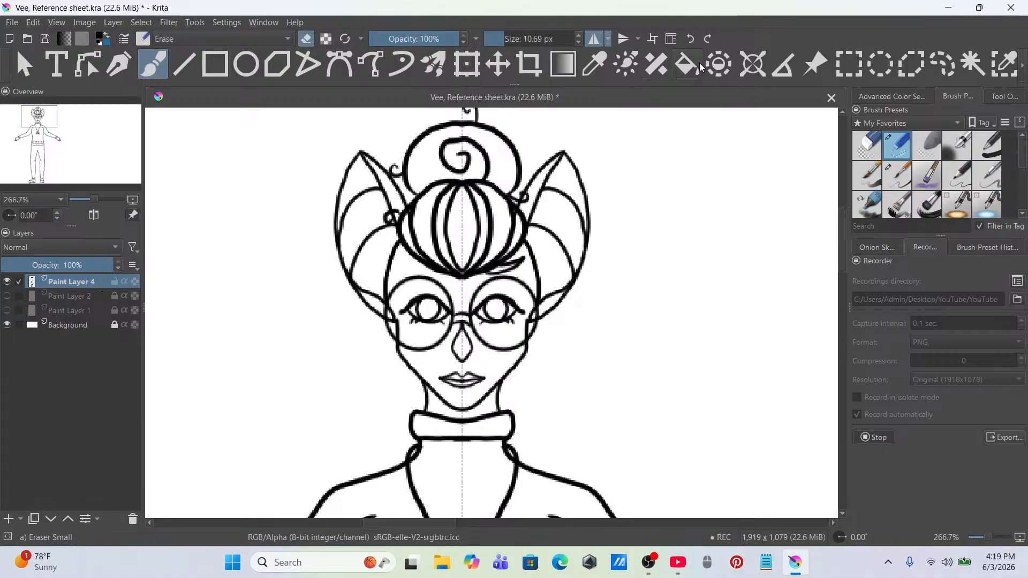
pyautogui.press('Insert')
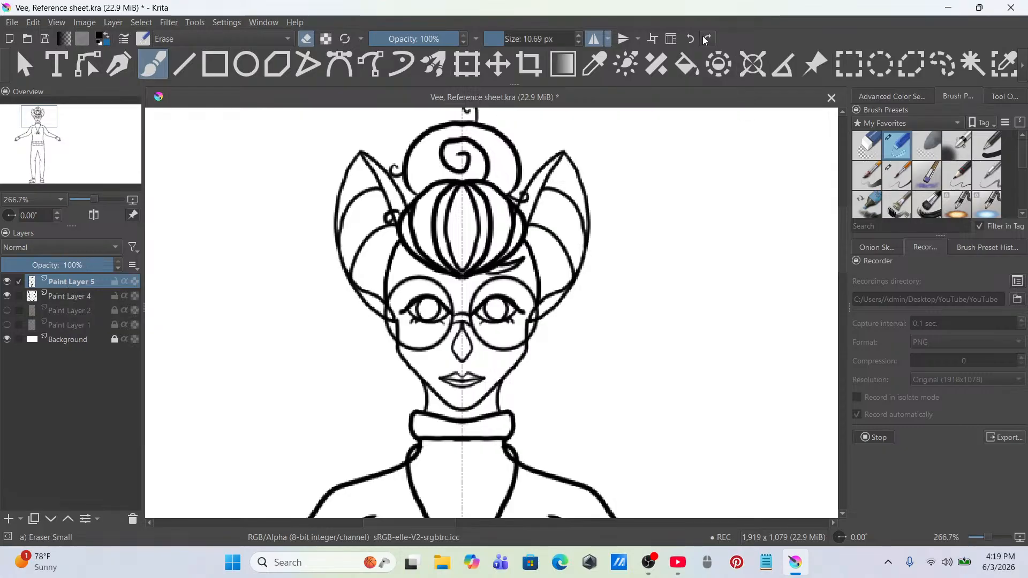
# Step: Try to erase the overlapping necklace lines just below the turtleneck collar on Paint Layer 5, and undo the erasing
pyautogui.scroll(5, 548, 348)
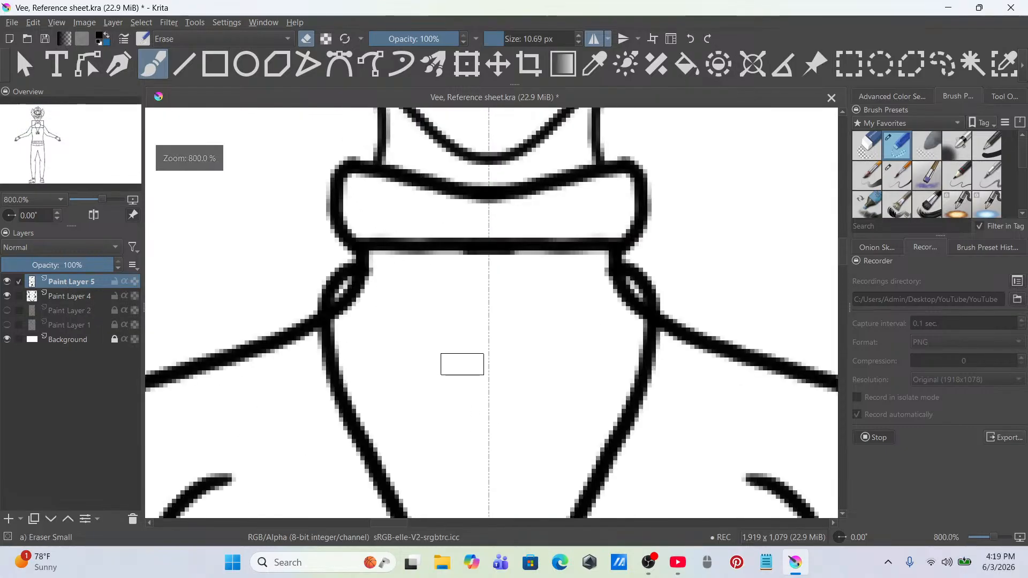
pyautogui.moveTo(378, 289)
pyautogui.mouseDown()
pyautogui.moveTo(351, 294)
pyautogui.moveTo(360, 324)
pyautogui.mouseUp()
pyautogui.hotkey('ctrl', 'z')
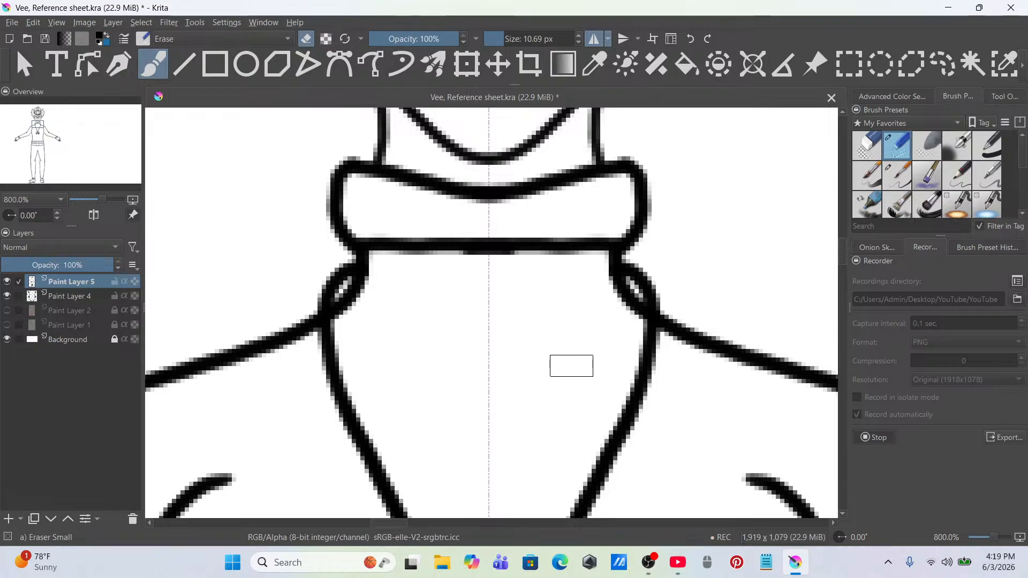
pyautogui.scroll(-5, 574, 359)
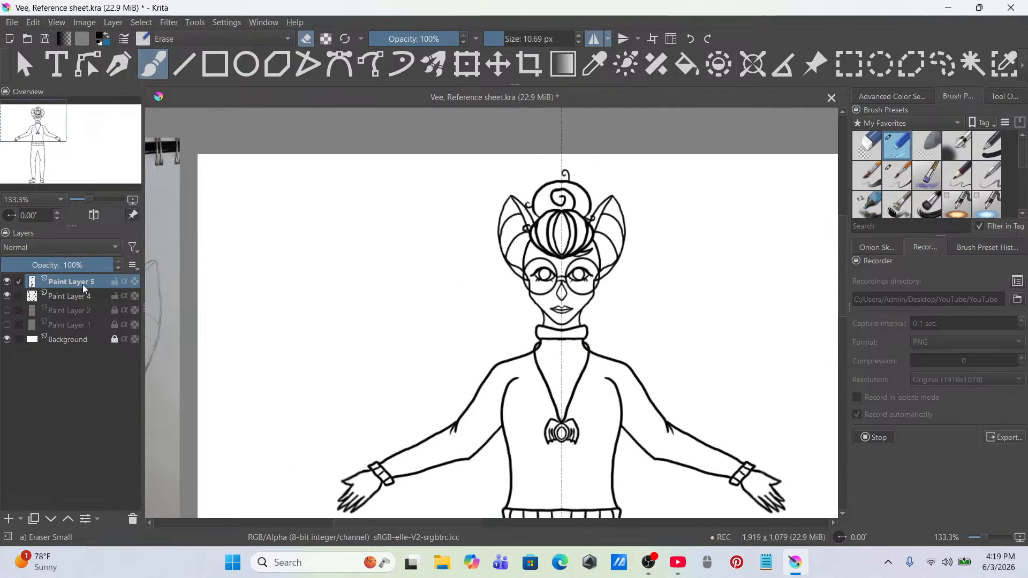
# Step: Merge Paint Layer 5 down into Paint Layer 4 and select the whole front-view figure with rectangular selections
pyautogui.hotkey('shift', 'Delete')
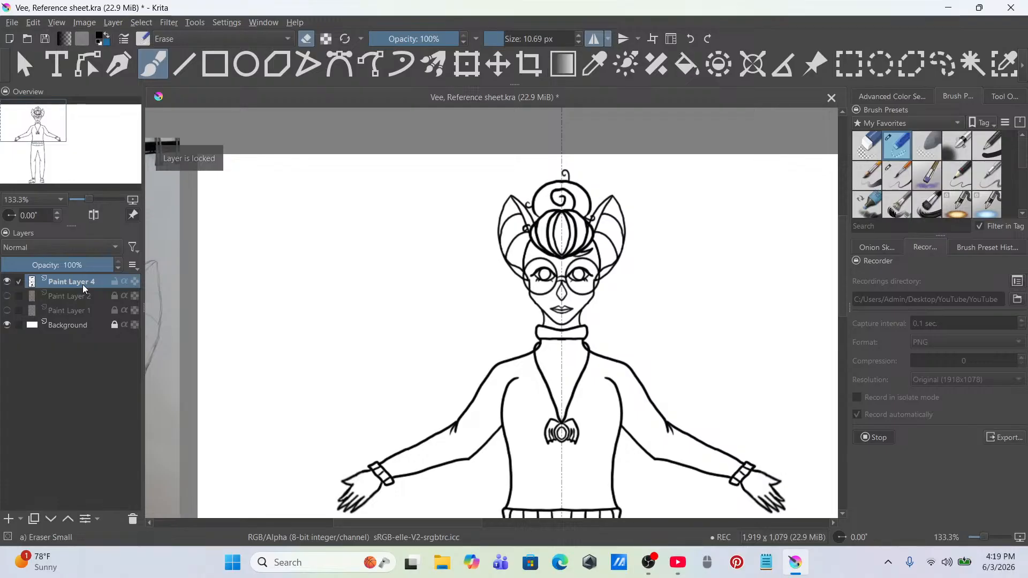
pyautogui.scroll(-2, 345, 296)
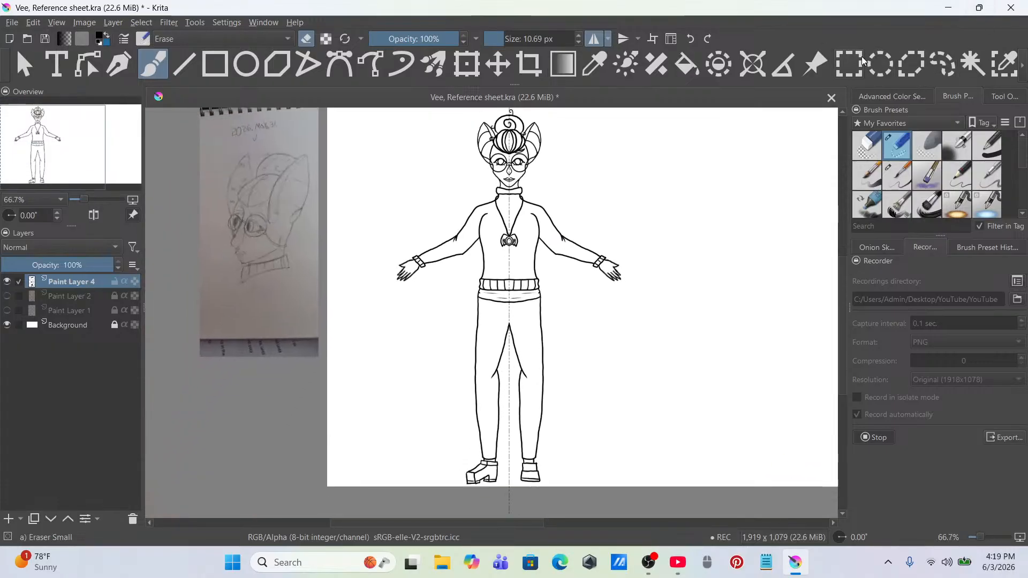
pyautogui.hotkey('ctrl', 'r')
pyautogui.scroll(-2, 661, 203)
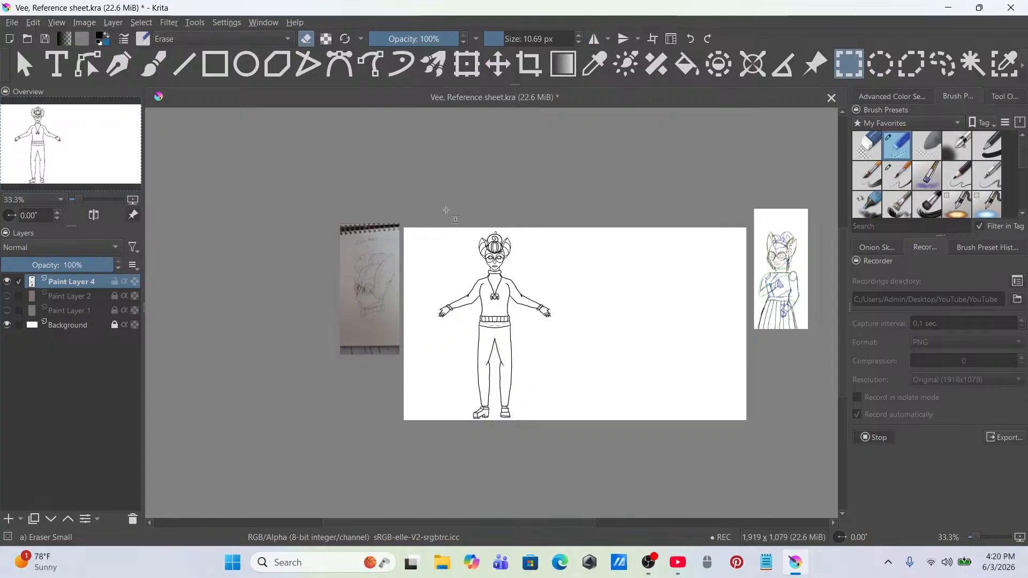
pyautogui.moveTo(445, 210); pyautogui.dragTo(574, 438)
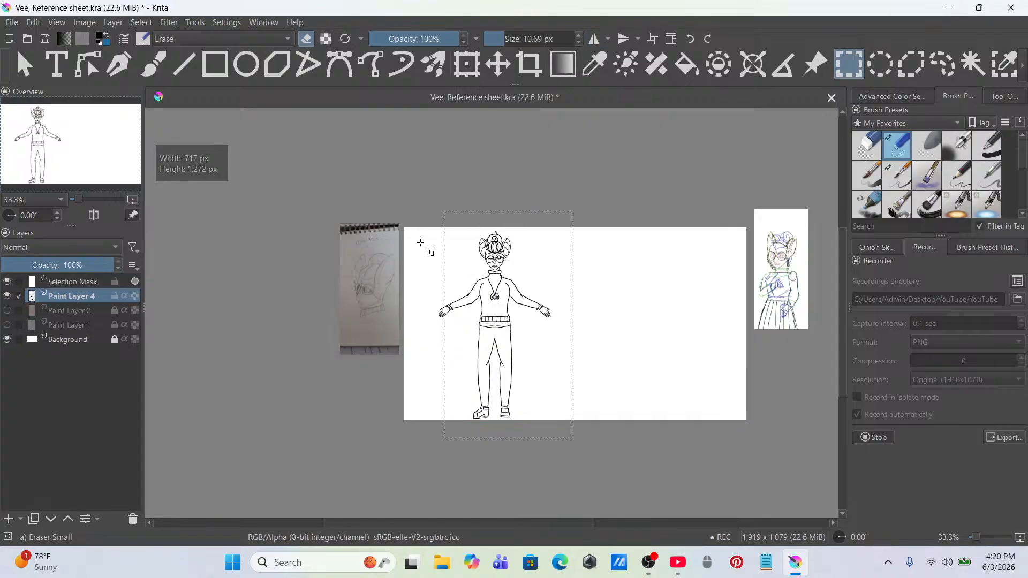
pyautogui.moveTo(421, 233); pyautogui.dragTo(519, 383)
# Step: Copy the selected figure to a new layer, place the copy to the right of the original, and clear the selection
pyautogui.rightClick(547, 323)
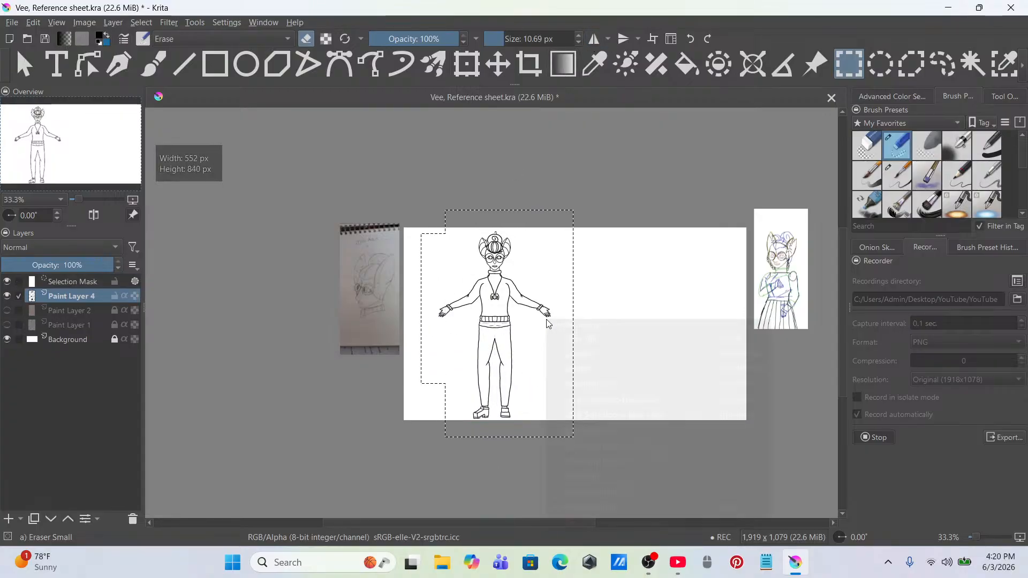
pyautogui.click(619, 413)
pyautogui.click(480, 71)
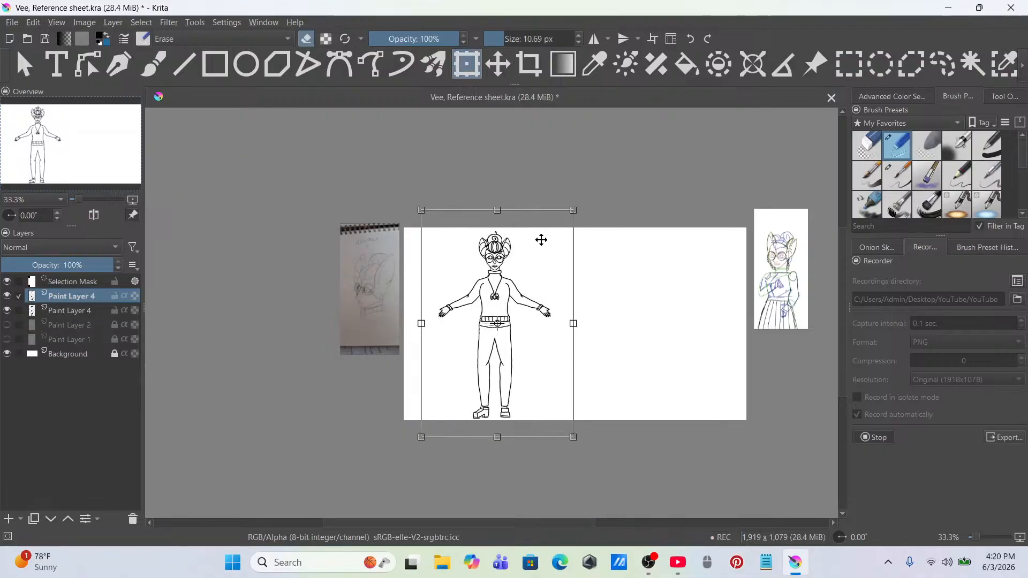
pyautogui.moveTo(542, 240); pyautogui.dragTo(657, 259)
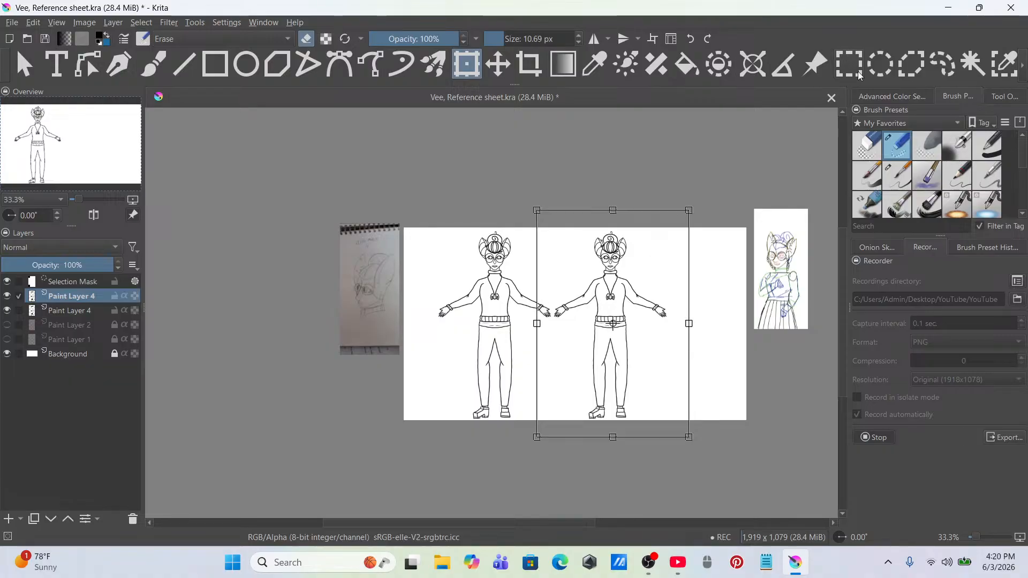
pyautogui.click(944, 68)
pyautogui.rightClick(592, 251)
pyautogui.click(631, 289)
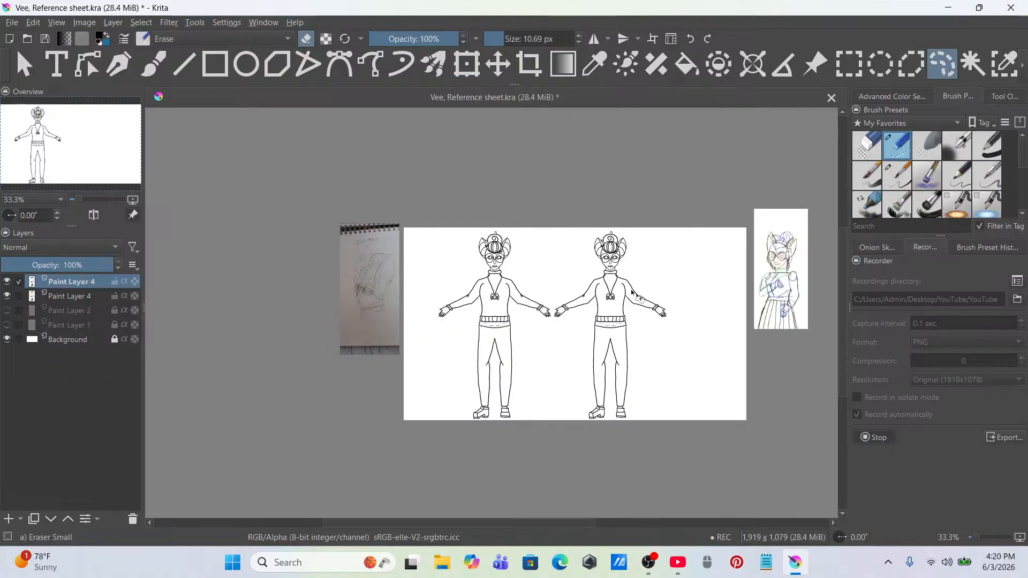
# Step: Unlock the horizontal mirror line, turn on mirroring, and move the mirror axis onto the copied figure
pyautogui.scroll(2, 616, 380)
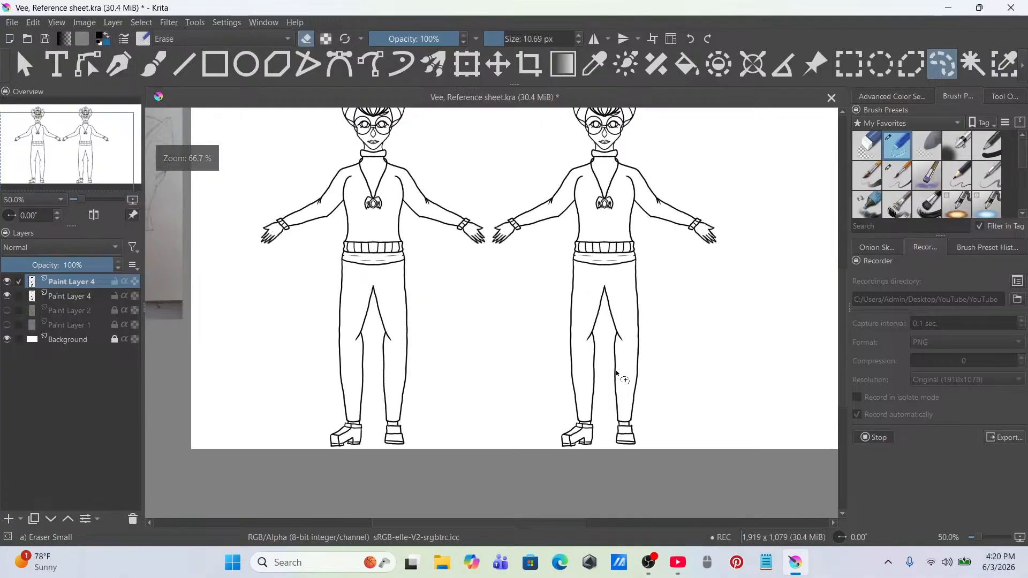
pyautogui.moveTo(661, 324); pyautogui.dragTo(636, 366)
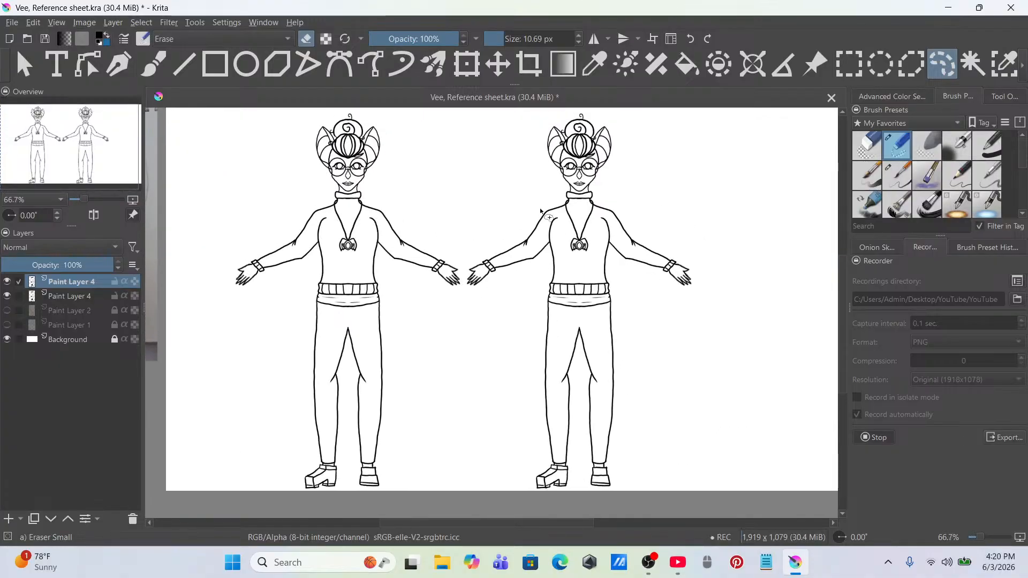
pyautogui.click(608, 38)
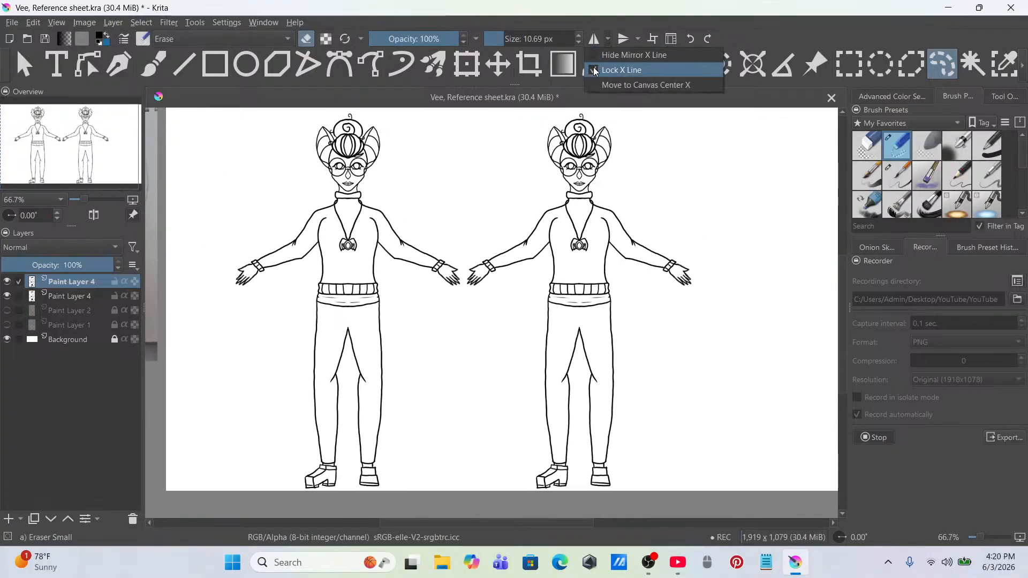
pyautogui.click(680, 69)
pyautogui.click(594, 38)
pyautogui.moveTo(348, 276); pyautogui.dragTo(581, 316)
# Step: Align the mirror axis exactly with the copied figure's centre at X 1158.0 px and lock the line
pyautogui.scroll(12, 621, 191)
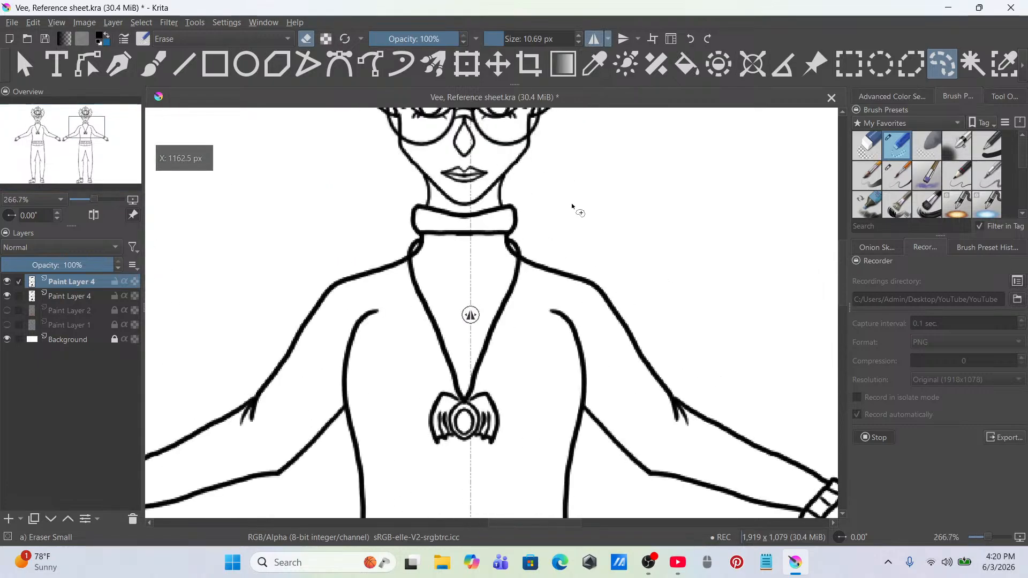
pyautogui.scroll(1, 540, 306)
pyautogui.moveTo(545, 307); pyautogui.dragTo(741, 480)
pyautogui.moveTo(620, 316); pyautogui.dragTo(465, 328)
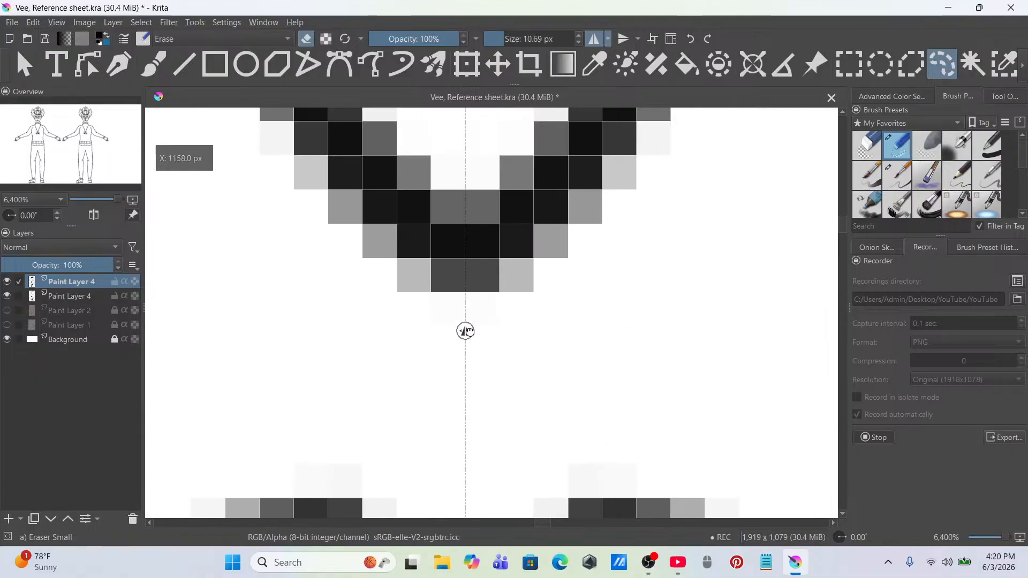
pyautogui.scroll(-10, 470, 328)
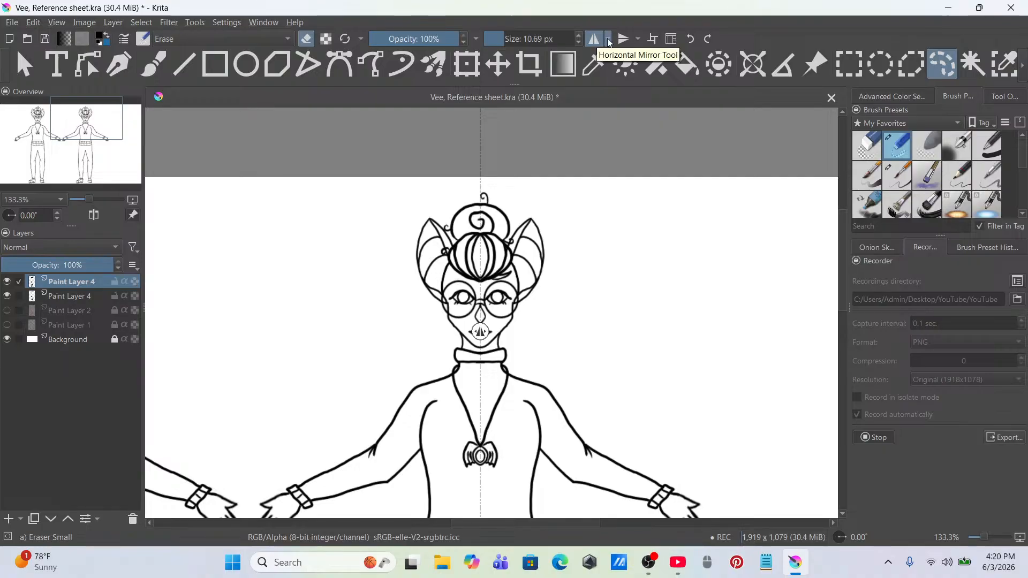
pyautogui.click(609, 39)
pyautogui.click(598, 71)
# Step: Try erasing the outer eye corners inside the glasses on the copied figure with the mirrored eraser, and undo it
pyautogui.hotkey('ctrl', '+')
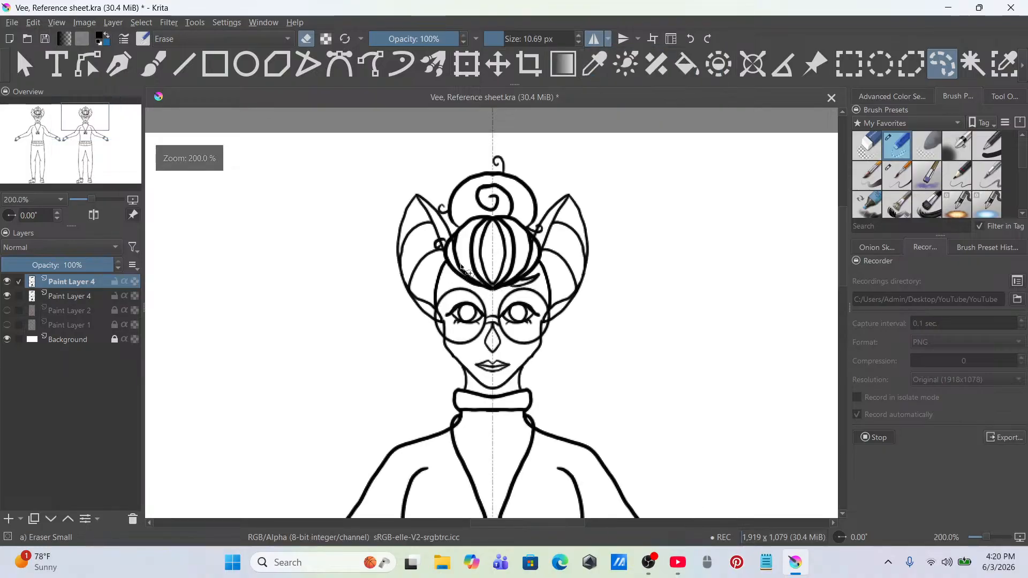
pyautogui.press('b')
pyautogui.scroll(2, 450, 263)
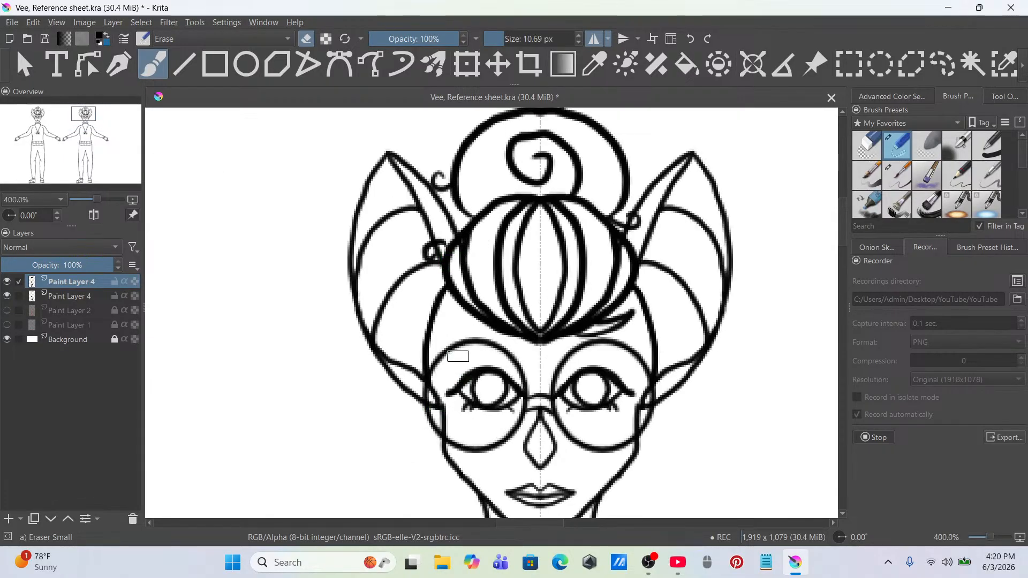
pyautogui.moveTo(446, 393); pyautogui.dragTo(439, 397)
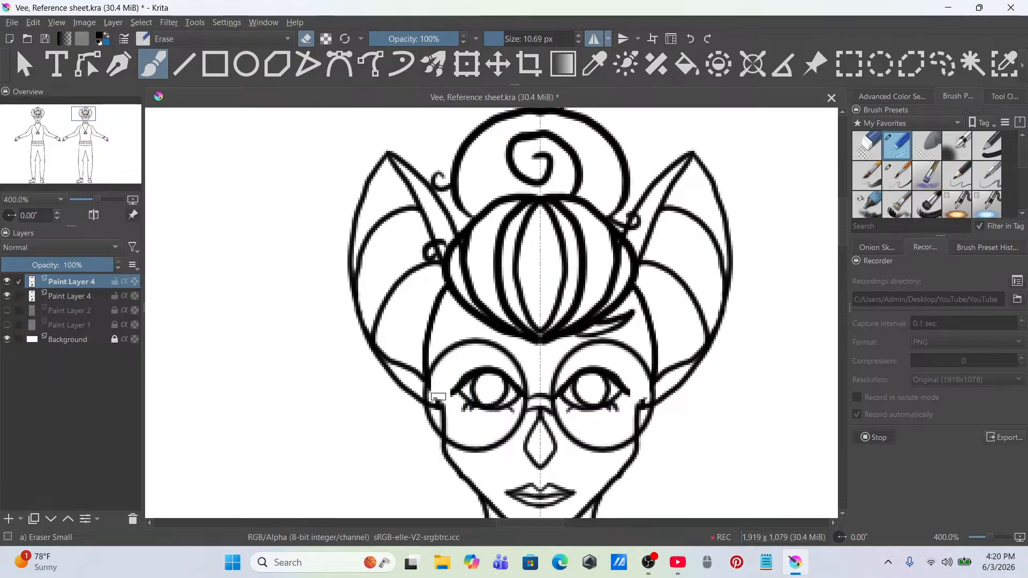
pyautogui.hotkey('ctrl', 'z')
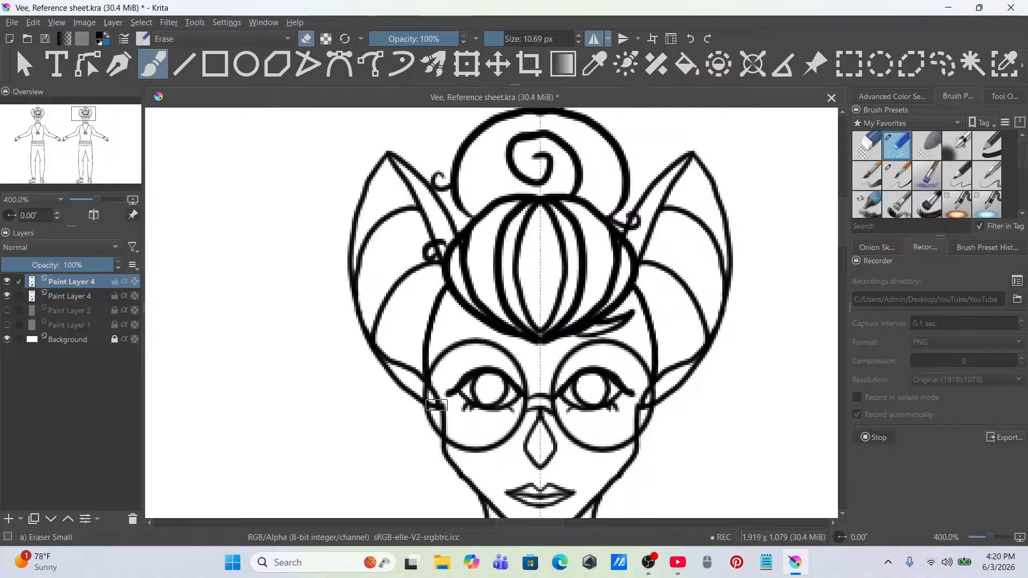
# Step: Erase the inner-ear lines on both ears of the copied figure with a 10.69 px mirrored eraser
pyautogui.click(399, 210)
pyautogui.moveTo(429, 218)
pyautogui.mouseDown()
pyautogui.moveTo(430, 265)
pyautogui.moveTo(440, 232)
pyautogui.moveTo(434, 269)
pyautogui.mouseUp()
pyautogui.moveTo(426, 216); pyautogui.dragTo(404, 181)
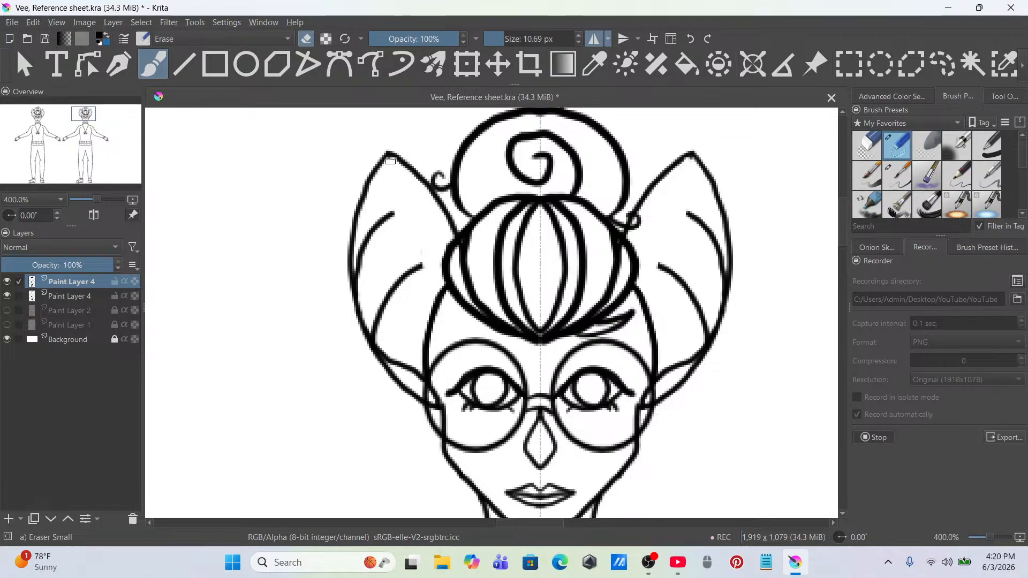
pyautogui.moveTo(375, 261); pyautogui.dragTo(369, 235)
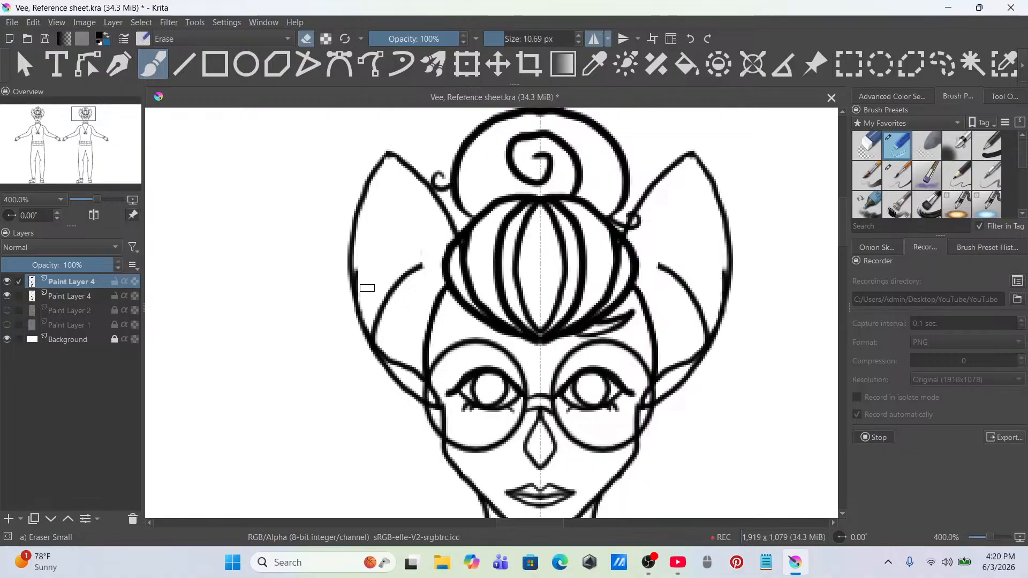
pyautogui.moveTo(378, 332); pyautogui.dragTo(400, 364)
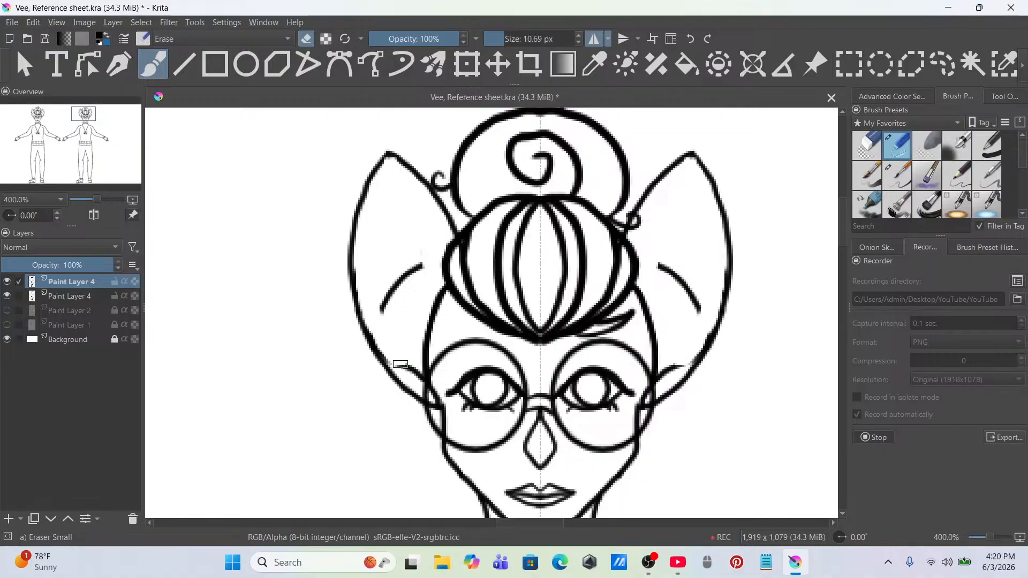
pyautogui.moveTo(381, 309); pyautogui.dragTo(402, 266)
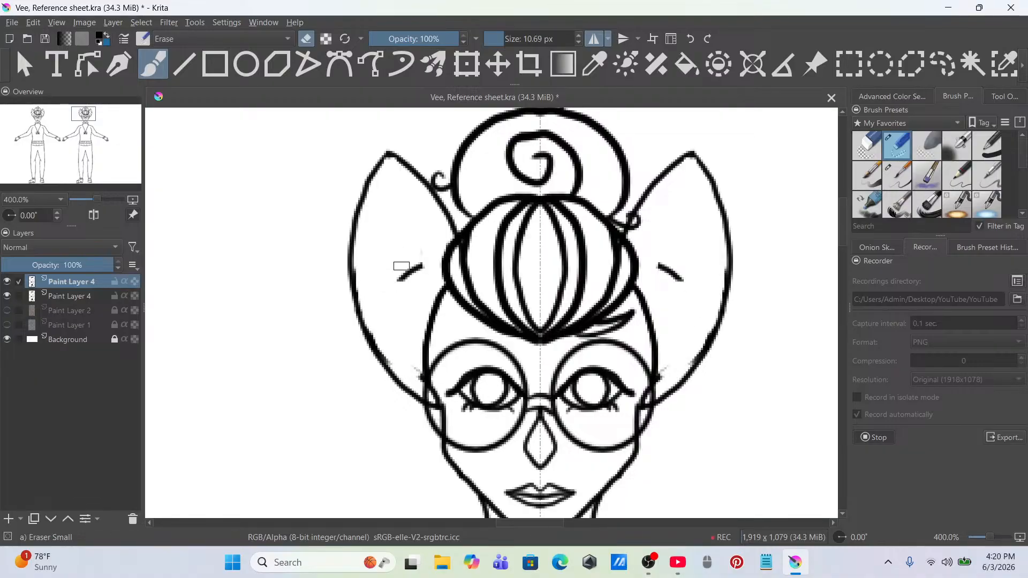
# Step: Try erasing the copied head's side outlines between the hair and the glasses, and undo it
pyautogui.moveTo(443, 308); pyautogui.dragTo(443, 301)
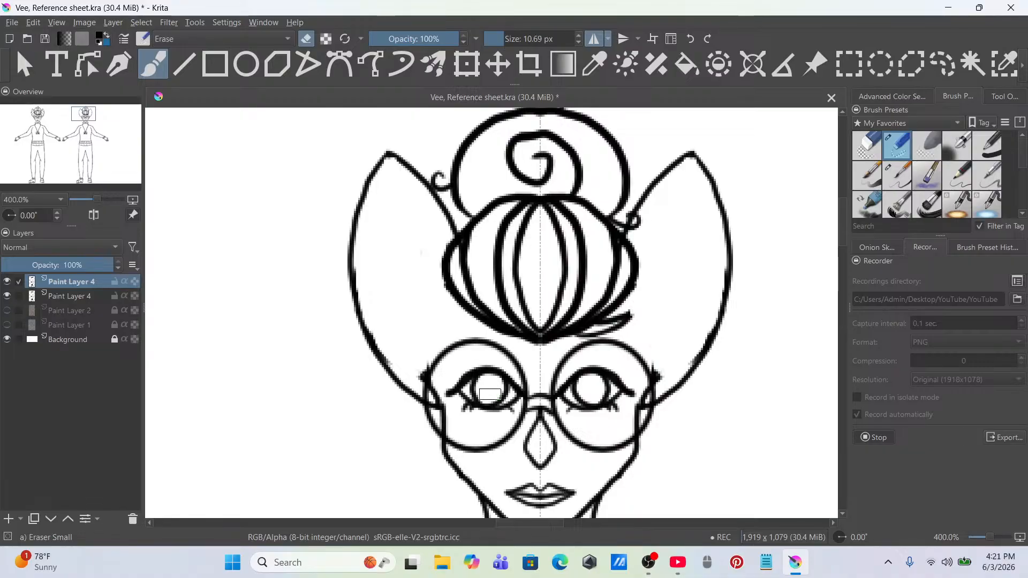
pyautogui.scroll(-3, 417, 321)
pyautogui.keyDown('ctrl'); pyautogui.scroll(3, 418, 273); pyautogui.keyUp('ctrl')
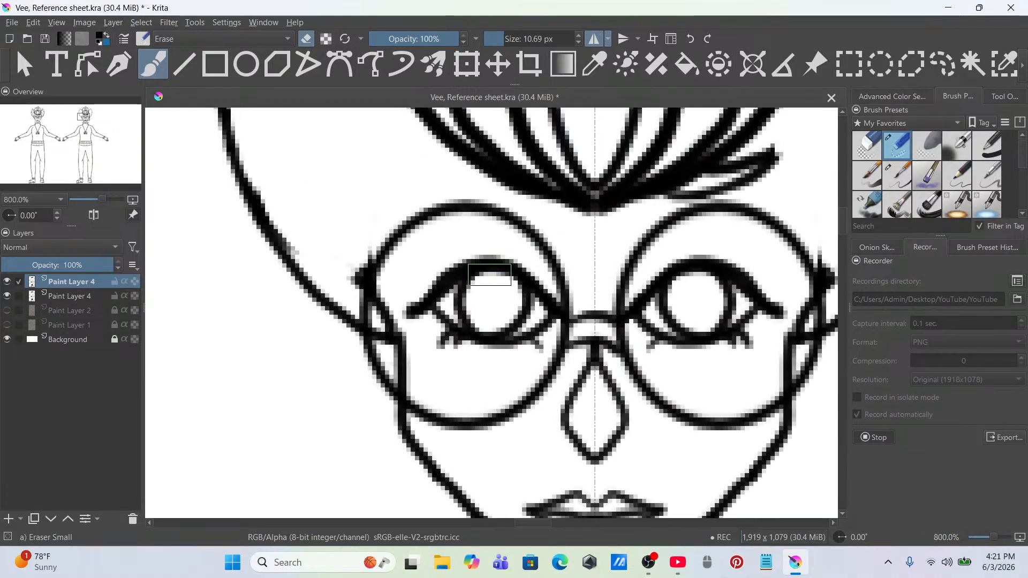
pyautogui.hotkey('ctrl', 'z')
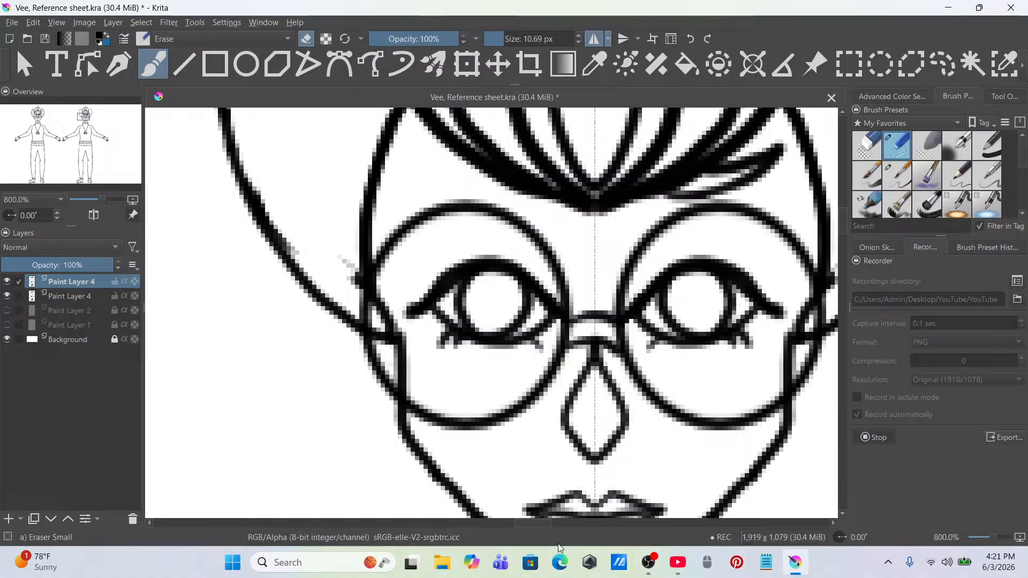
# Step: Erase the leftover inner-ear marks between the ears and the head outline, undoing the last stray stroke
pyautogui.scroll(-1, 519, 490)
pyautogui.scroll(-1, 514, 482)
pyautogui.scroll(2, 505, 469)
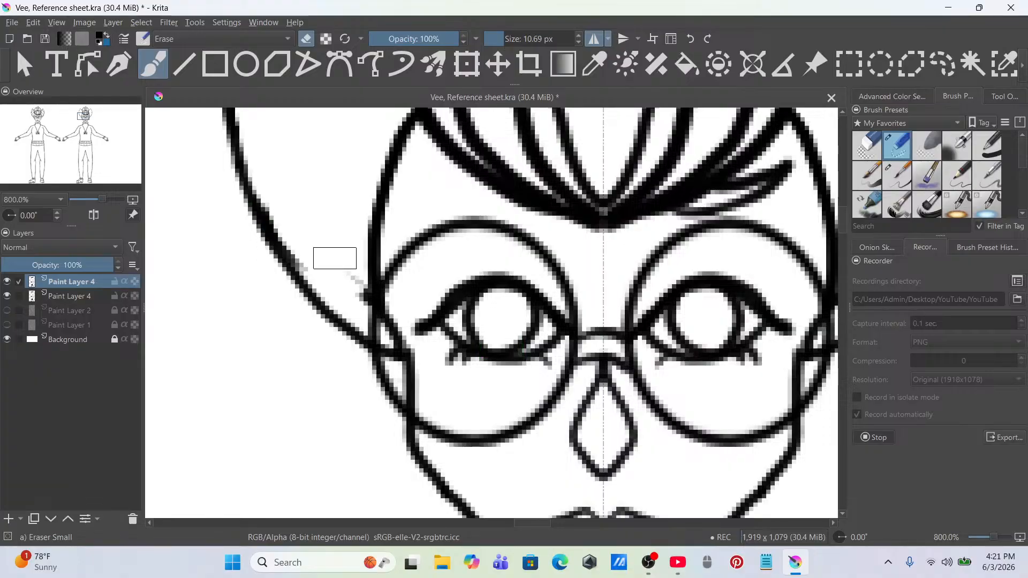
pyautogui.moveTo(350, 273); pyautogui.dragTo(362, 313)
pyautogui.moveTo(301, 242)
pyautogui.mouseDown()
pyautogui.moveTo(310, 266)
pyautogui.moveTo(284, 219)
pyautogui.mouseUp()
pyautogui.moveTo(349, 294)
pyautogui.mouseDown()
pyautogui.moveTo(375, 320)
pyautogui.moveTo(371, 312)
pyautogui.mouseUp()
pyautogui.hotkey('ctrl', 'z')
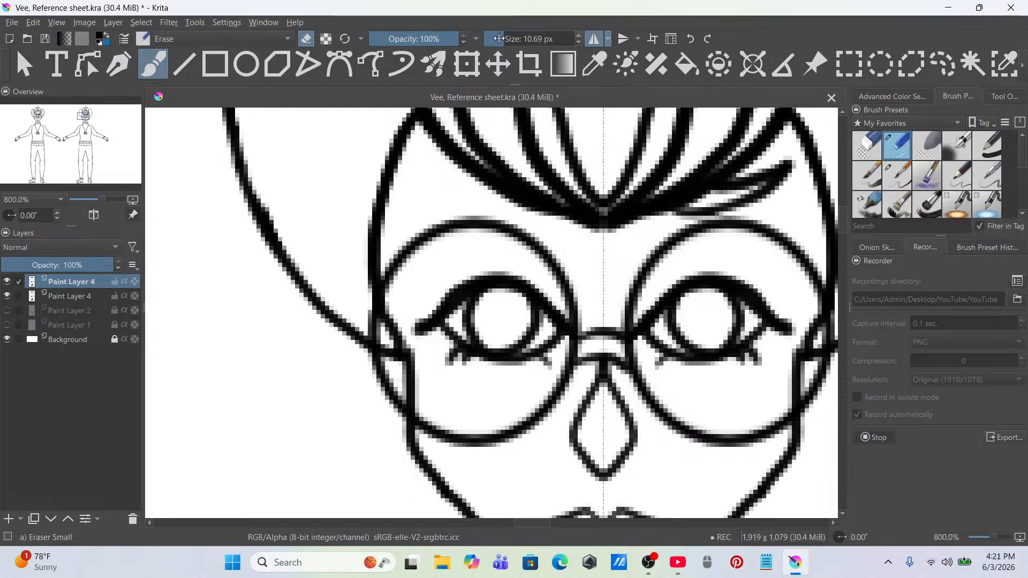
# Step: Erase the copied figure's glasses, eyes, nose and mouth, using a 3.72 px mirrored eraser beside the head outline and 7.59 px elsewhere
pyautogui.moveTo(375, 333)
pyautogui.mouseDown()
pyautogui.moveTo(368, 315)
pyautogui.moveTo(382, 343)
pyautogui.mouseUp()
pyautogui.moveTo(447, 416); pyautogui.dragTo(422, 425)
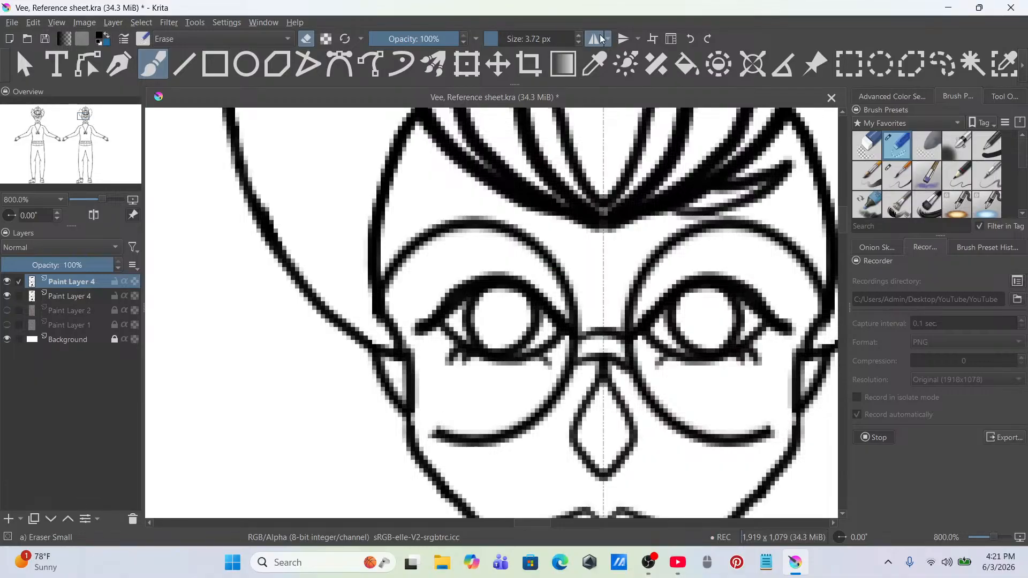
pyautogui.moveTo(495, 41); pyautogui.dragTo(502, 40)
pyautogui.moveTo(453, 223)
pyautogui.mouseDown()
pyautogui.moveTo(453, 263)
pyautogui.moveTo(430, 269)
pyautogui.moveTo(420, 238)
pyautogui.moveTo(409, 240)
pyautogui.moveTo(398, 286)
pyautogui.moveTo(453, 322)
pyautogui.moveTo(421, 295)
pyautogui.moveTo(427, 324)
pyautogui.moveTo(465, 313)
pyautogui.moveTo(475, 289)
pyautogui.moveTo(516, 298)
pyautogui.moveTo(572, 275)
pyautogui.moveTo(515, 230)
pyautogui.moveTo(471, 215)
pyautogui.moveTo(558, 316)
pyautogui.moveTo(526, 321)
pyautogui.moveTo(584, 436)
pyautogui.moveTo(601, 415)
pyautogui.moveTo(673, 438)
pyautogui.moveTo(642, 468)
pyautogui.moveTo(592, 480)
pyautogui.moveTo(551, 434)
pyautogui.moveTo(528, 460)
pyautogui.moveTo(467, 450)
pyautogui.mouseUp()
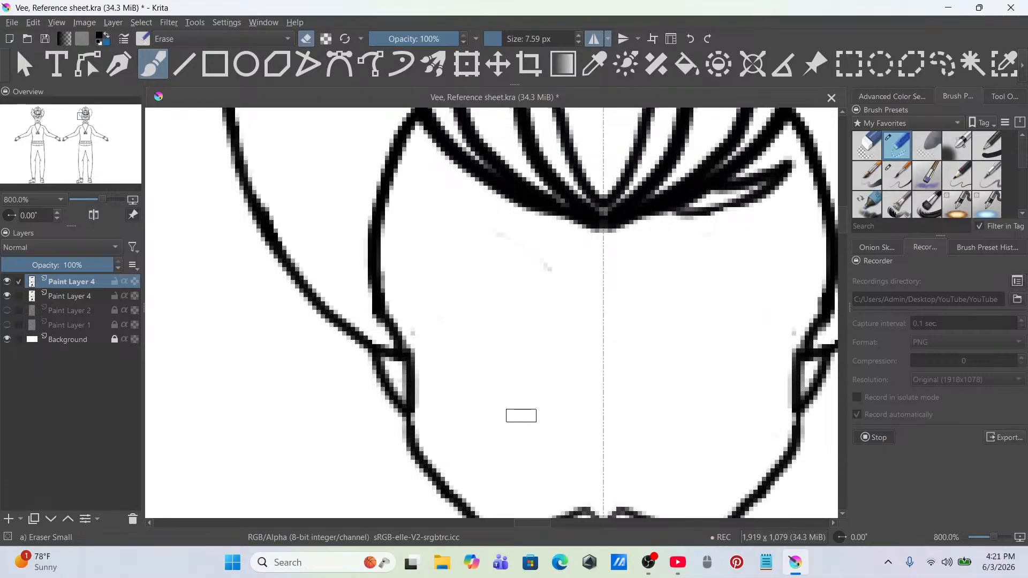
pyautogui.scroll(-4, 521, 415)
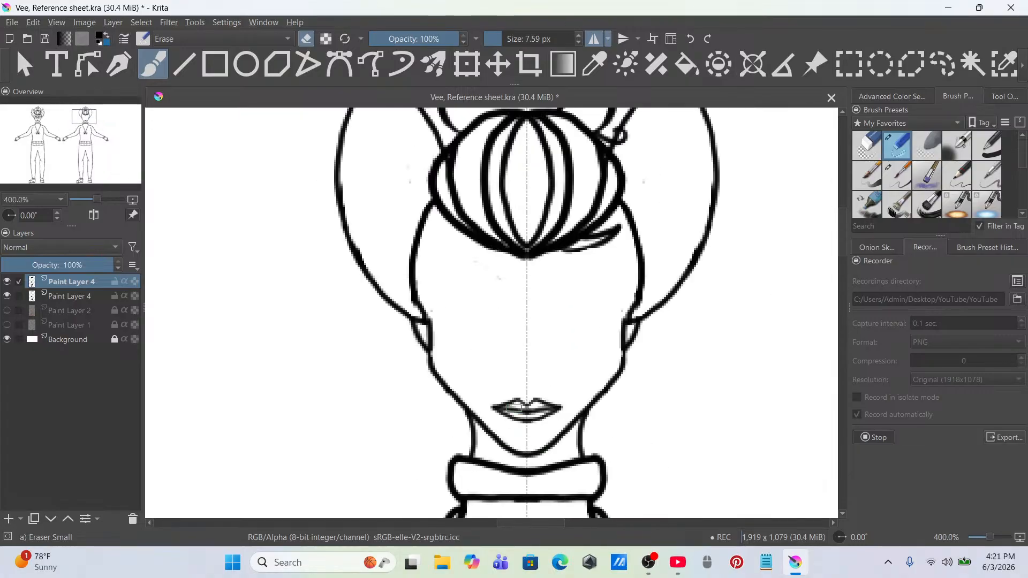
pyautogui.moveTo(498, 399)
pyautogui.mouseDown()
pyautogui.moveTo(501, 410)
pyautogui.moveTo(515, 396)
pyautogui.moveTo(498, 404)
pyautogui.moveTo(528, 413)
pyautogui.mouseUp()
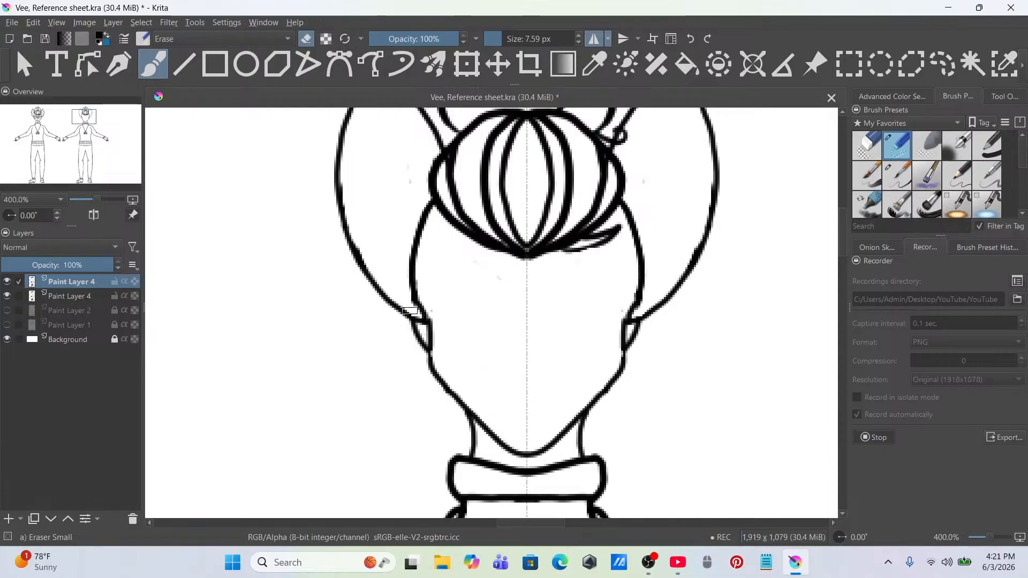
pyautogui.scroll(-5, 410, 311)
pyautogui.scroll(5, 509, 265)
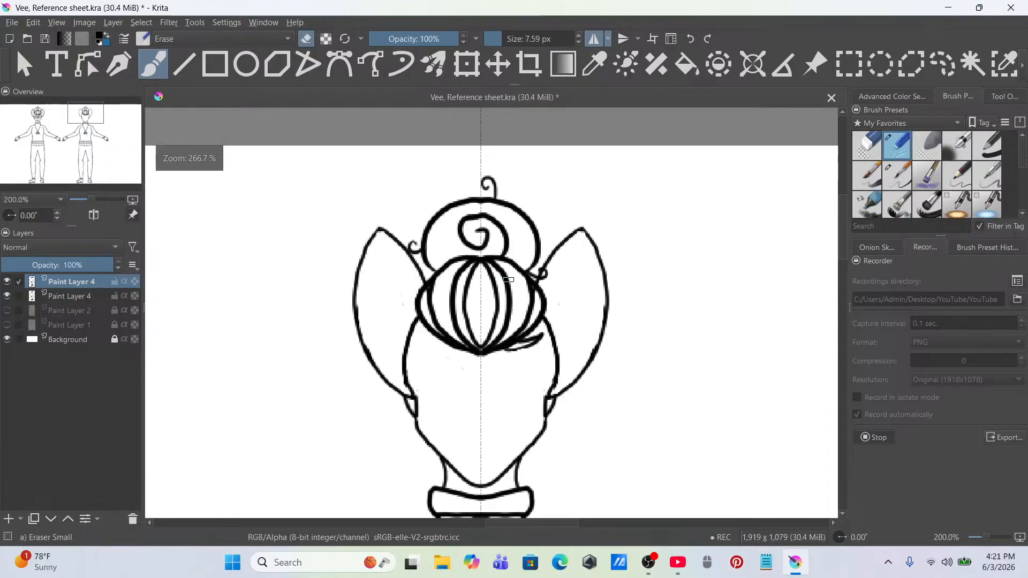
pyautogui.scroll(1, 509, 265)
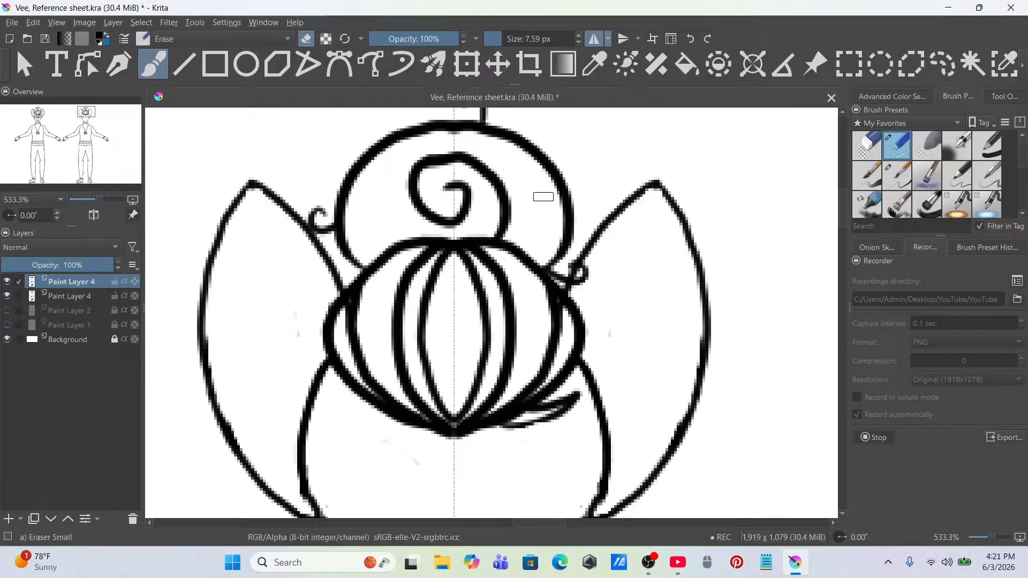
pyautogui.scroll(-1, 543, 196)
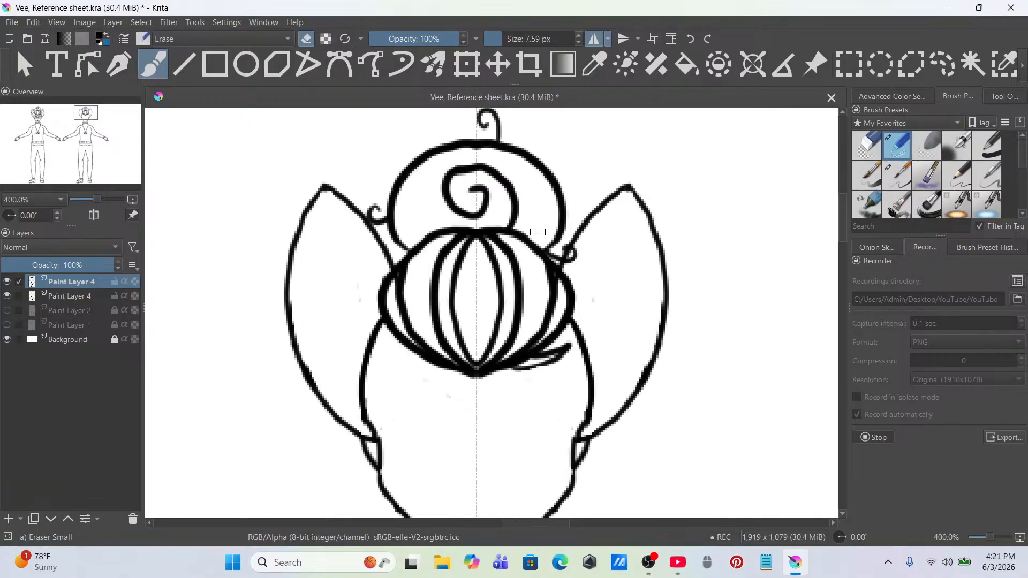
pyautogui.scroll(1, 538, 234)
pyautogui.scroll(-2, 537, 234)
pyautogui.scroll(1, 538, 232)
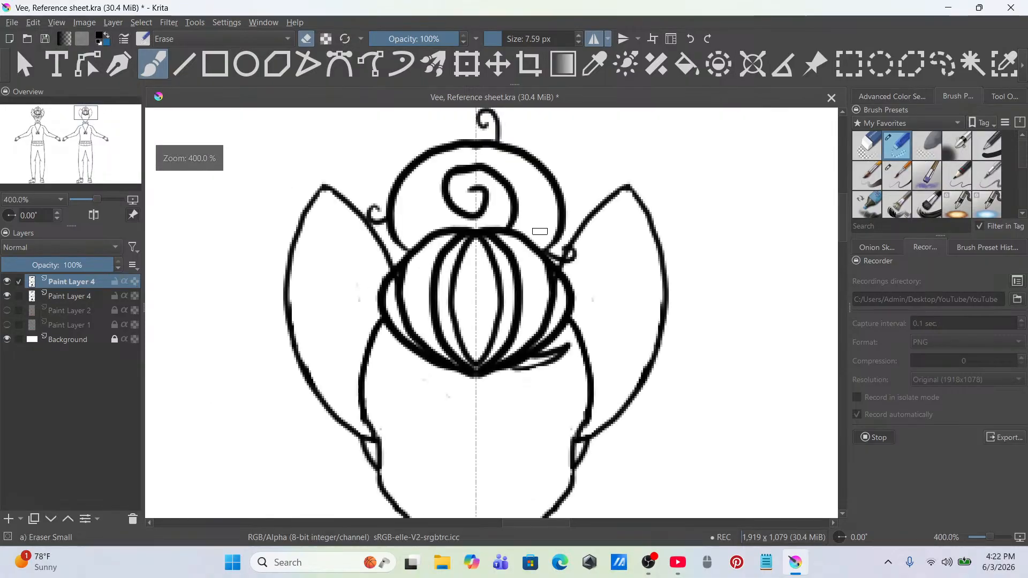
# Step: Erase the lower part of the copied figure's front hair strands and their pointed tips with the 7.59 px mirrored eraser
pyautogui.scroll(-2, 540, 230)
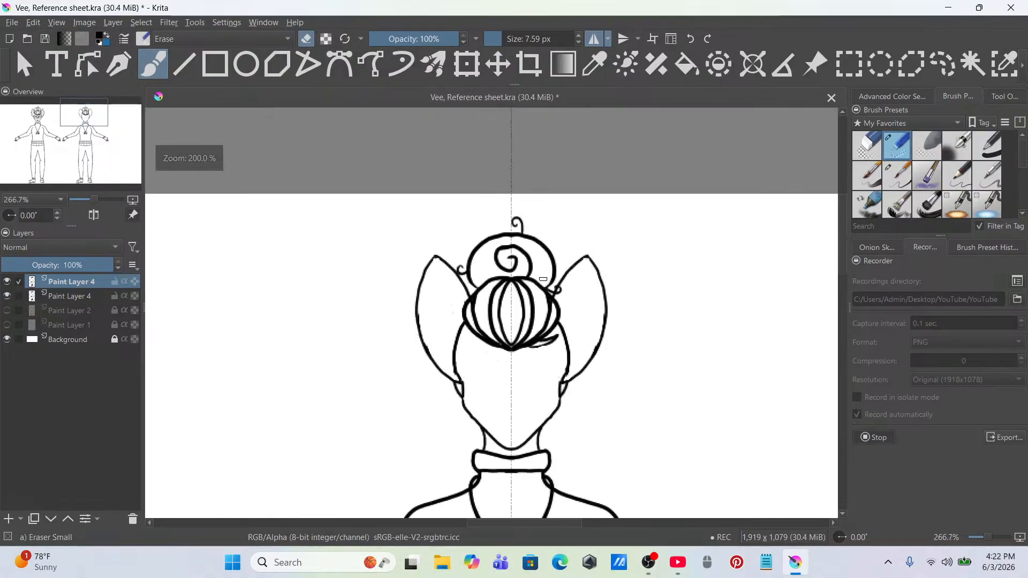
pyautogui.scroll(2, 537, 304)
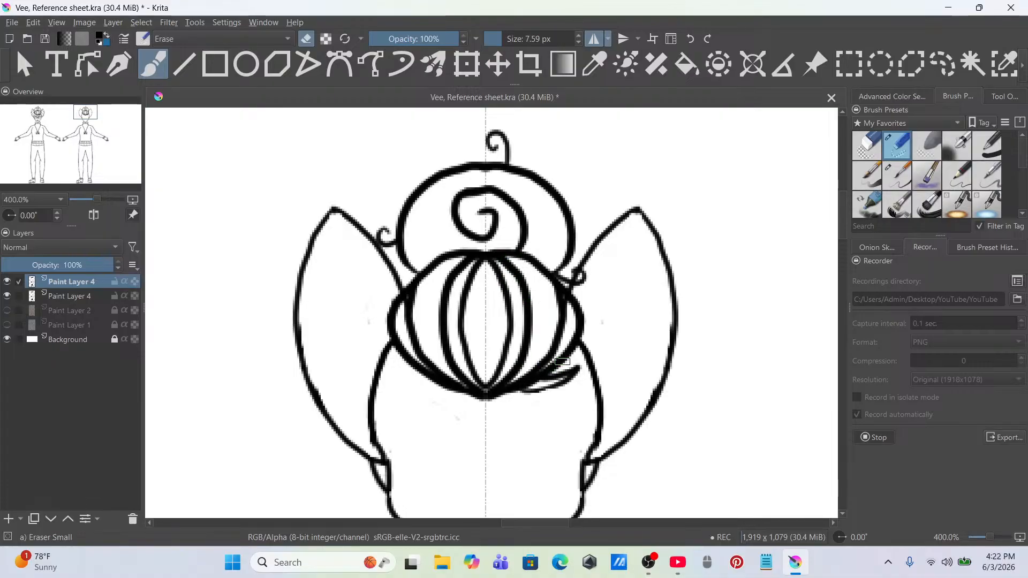
pyautogui.moveTo(549, 370)
pyautogui.mouseDown()
pyautogui.moveTo(564, 395)
pyautogui.moveTo(554, 338)
pyautogui.mouseUp()
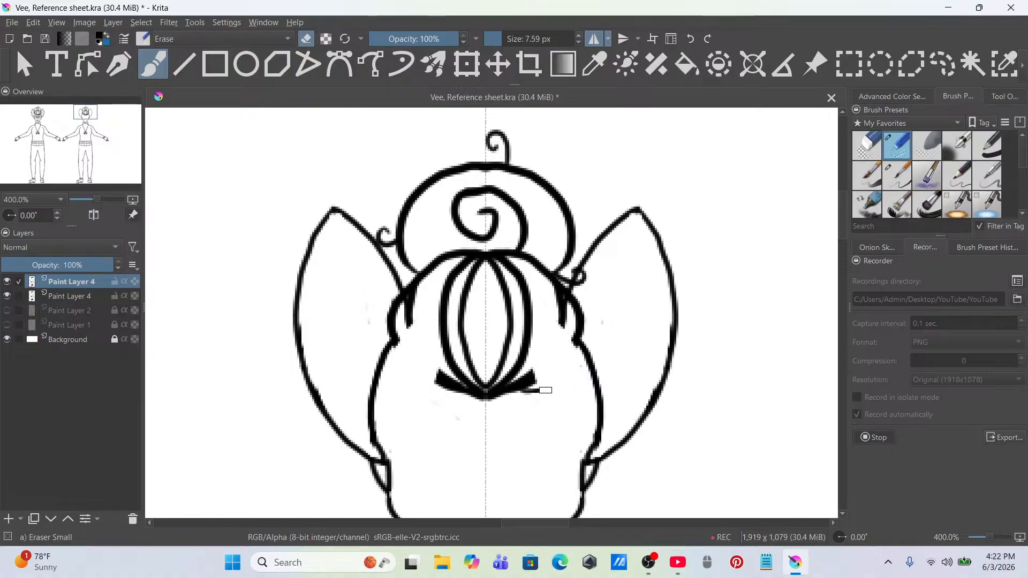
pyautogui.moveTo(546, 390)
pyautogui.mouseDown()
pyautogui.moveTo(526, 396)
pyautogui.moveTo(502, 363)
pyautogui.moveTo(465, 376)
pyautogui.moveTo(448, 328)
pyautogui.moveTo(513, 321)
pyautogui.mouseUp()
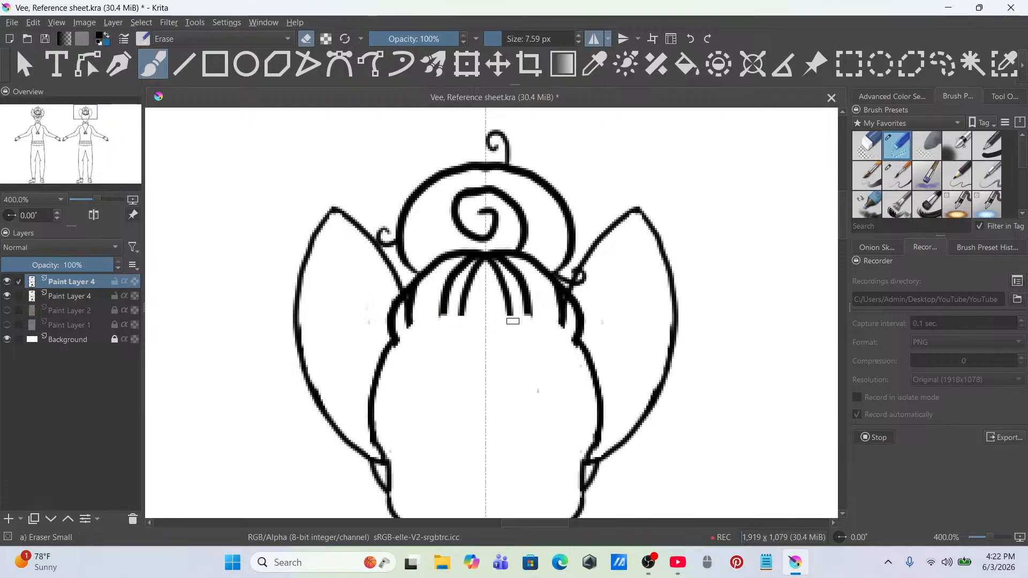
# Step: Draw a curved hairline across the cut strand ends and close the bun's lower edge with the 4.46 px mirrored tree brush
pyautogui.scroll(-2, 986, 193)
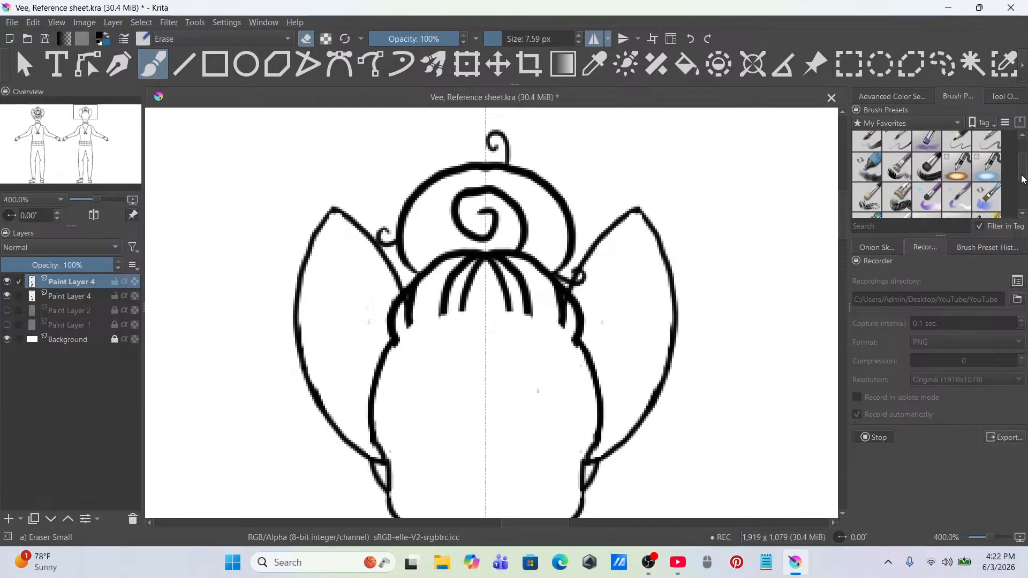
pyautogui.click(993, 200)
pyautogui.moveTo(498, 309)
pyautogui.mouseDown()
pyautogui.moveTo(575, 342)
pyautogui.moveTo(544, 319)
pyautogui.moveTo(494, 309)
pyautogui.mouseUp()
pyautogui.hotkey('ctrl', 'z')
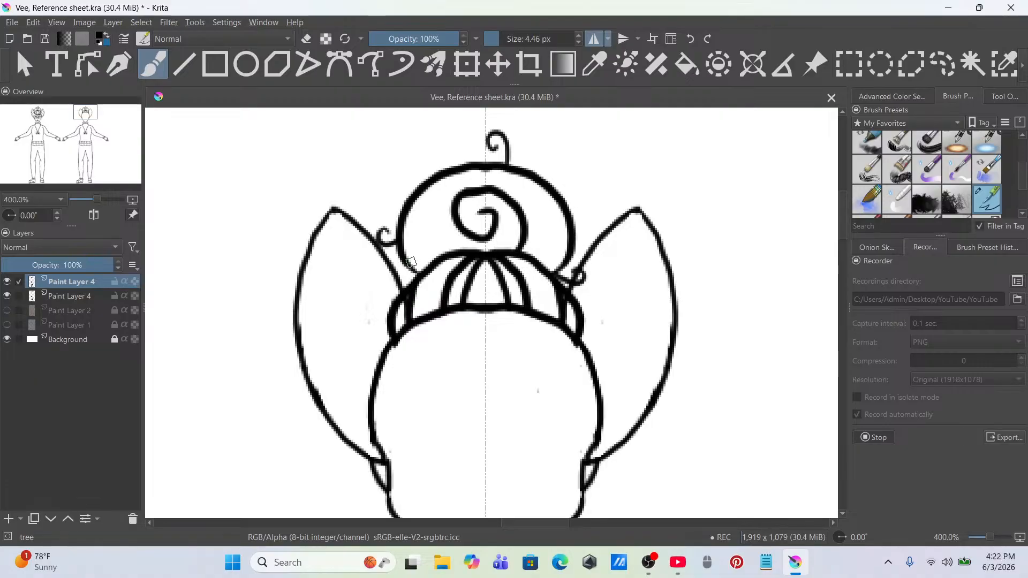
pyautogui.moveTo(415, 265)
pyautogui.mouseDown()
pyautogui.moveTo(448, 288)
pyautogui.moveTo(501, 289)
pyautogui.mouseUp()
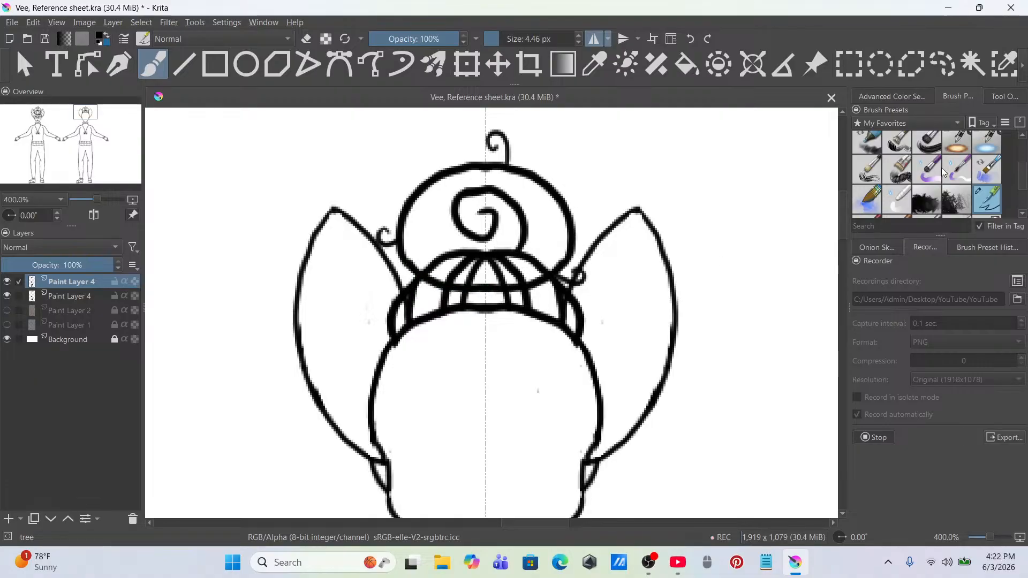
# Step: Erase the hair strands inside the bun and the bulging side locks with the 7.59 px mirrored eraser
pyautogui.moveTo(1022, 178); pyautogui.dragTo(1021, 145)
pyautogui.click(897, 145)
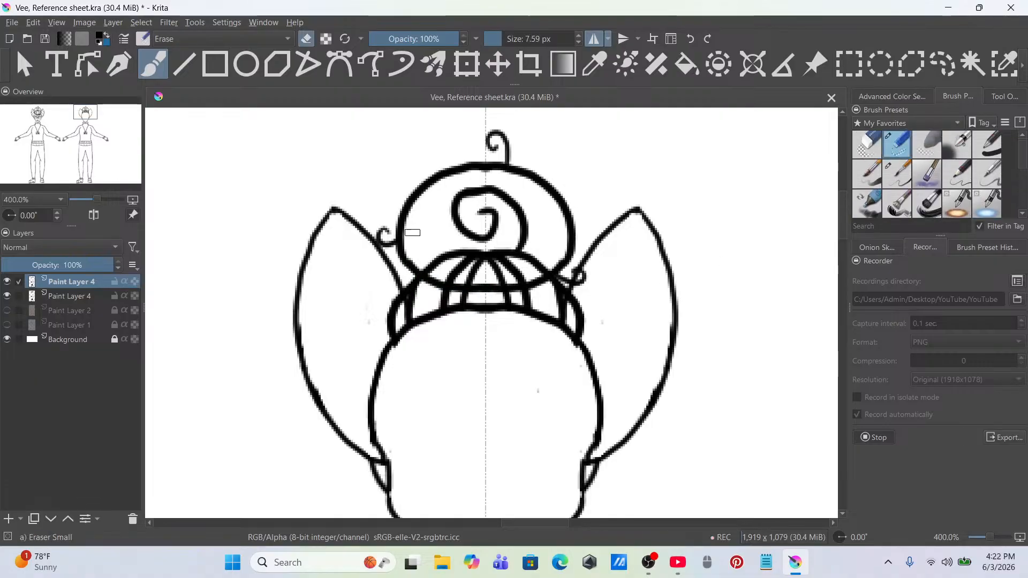
pyautogui.moveTo(423, 239)
pyautogui.mouseDown()
pyautogui.moveTo(461, 278)
pyautogui.moveTo(477, 273)
pyautogui.moveTo(477, 257)
pyautogui.moveTo(460, 249)
pyautogui.moveTo(526, 262)
pyautogui.mouseUp()
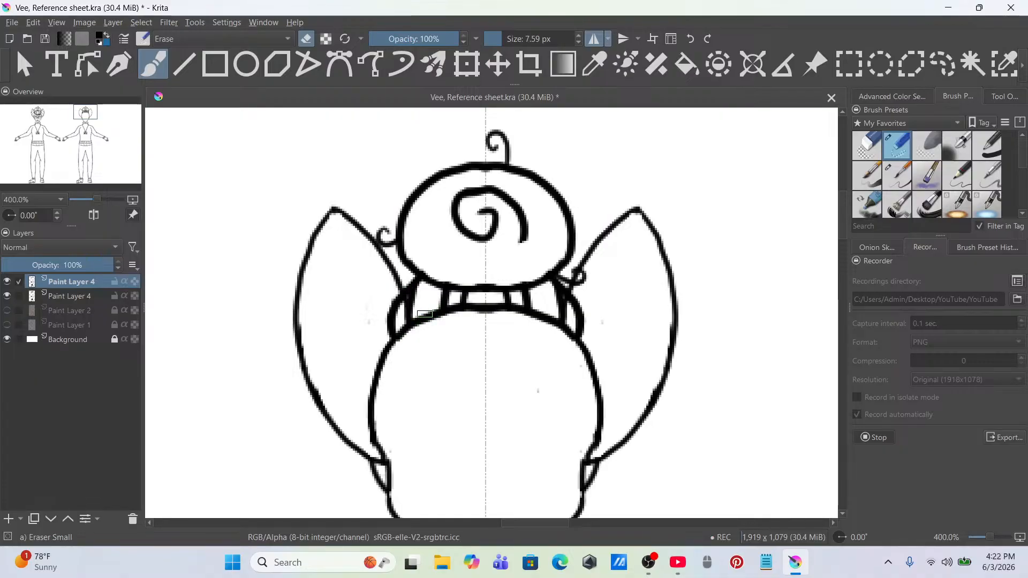
pyautogui.moveTo(395, 296); pyautogui.dragTo(388, 331)
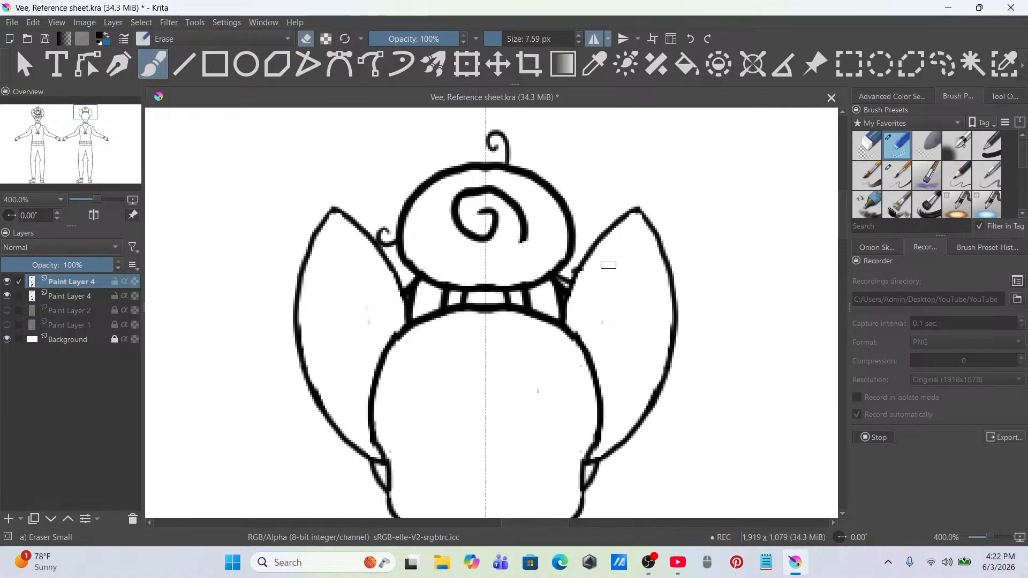
# Step: Draw two mirrored pairs of hair strands from the hairline, tapering to a point on the head's centerline, with the 4.46 px tree brush
pyautogui.click(593, 39)
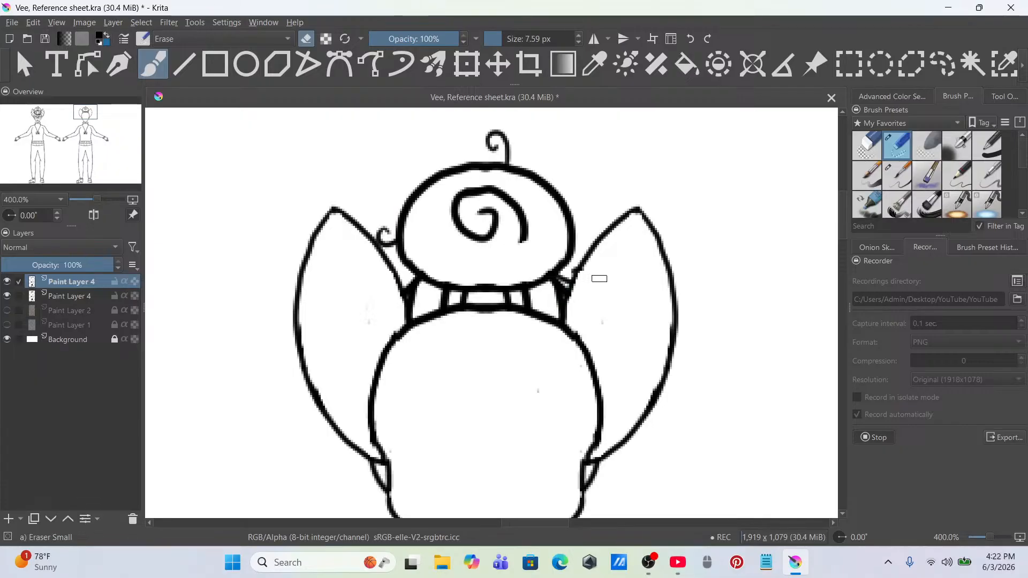
pyautogui.scroll(2, 484, 348)
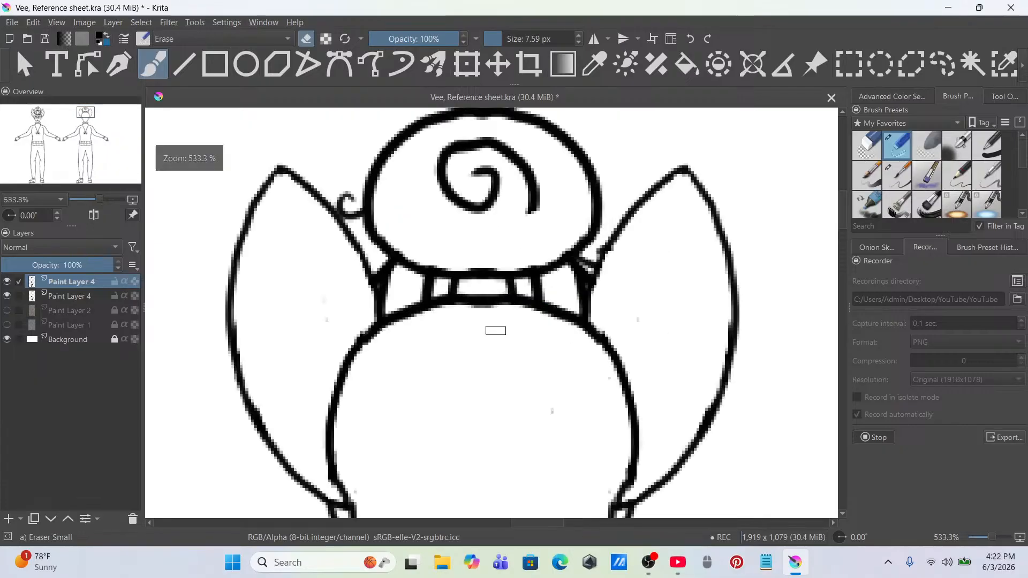
pyautogui.scroll(2, 526, 342)
pyautogui.scroll(-3, 936, 176)
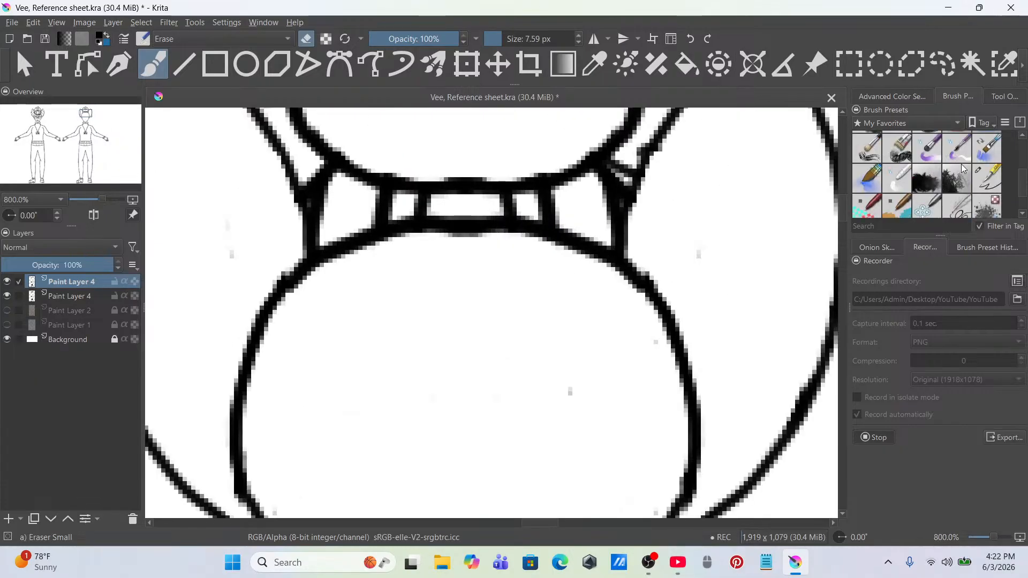
pyautogui.click(987, 178)
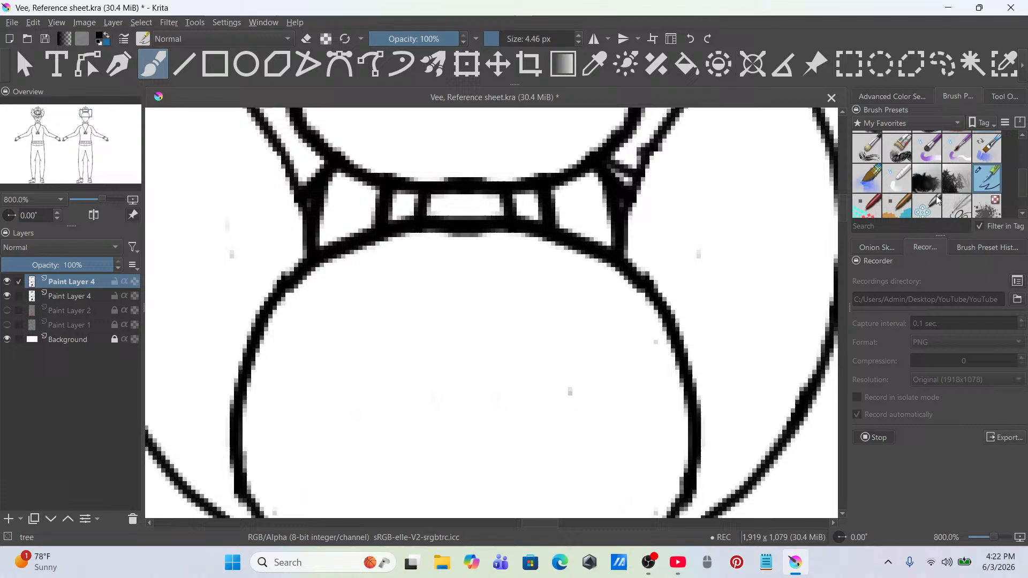
pyautogui.click(593, 38)
pyautogui.moveTo(320, 258)
pyautogui.mouseDown()
pyautogui.moveTo(335, 278)
pyautogui.moveTo(445, 325)
pyautogui.moveTo(464, 336)
pyautogui.mouseUp()
pyautogui.hotkey('ctrl', 'z')
pyautogui.moveTo(322, 262)
pyautogui.mouseDown()
pyautogui.moveTo(413, 322)
pyautogui.moveTo(463, 373)
pyautogui.mouseUp()
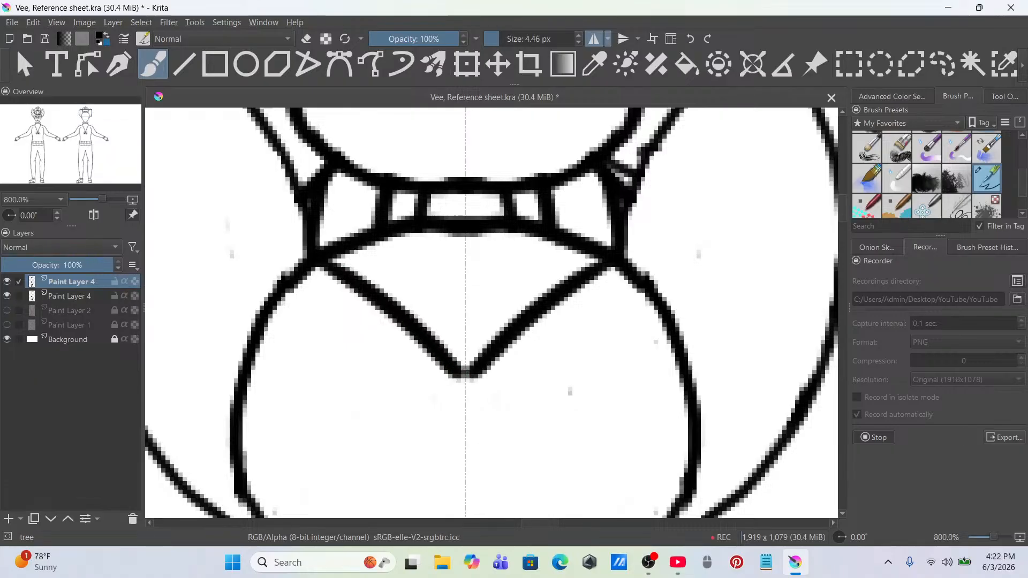
pyautogui.moveTo(390, 233)
pyautogui.mouseDown()
pyautogui.moveTo(432, 292)
pyautogui.moveTo(459, 370)
pyautogui.mouseUp()
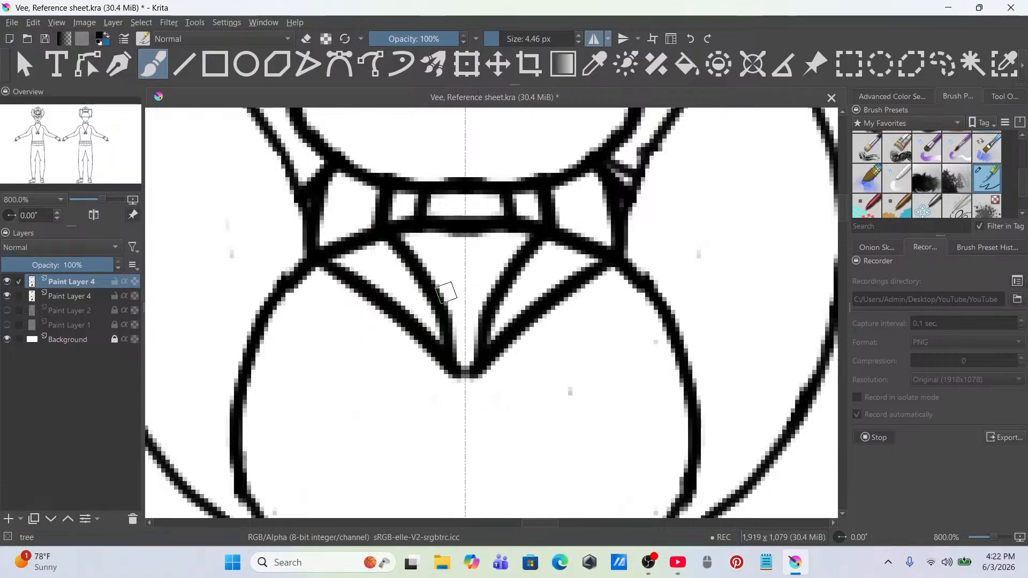
# Step: Erase the curved hairline and the short inner strands beneath the bun with the 7.59 px mirrored eraser, undoing the last stray stroke
pyautogui.scroll(3, 893, 170)
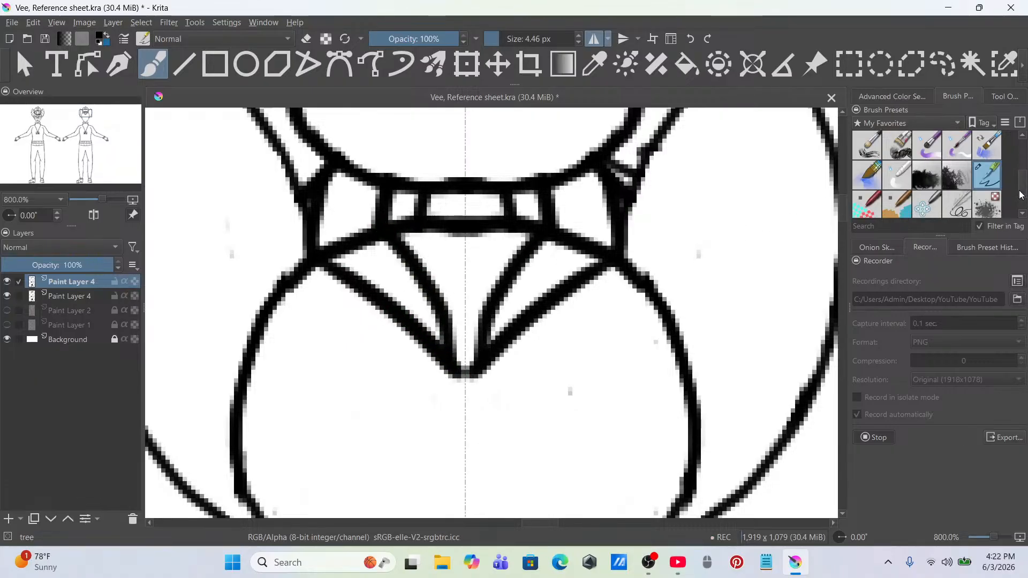
pyautogui.click(897, 145)
pyautogui.moveTo(338, 238)
pyautogui.mouseDown()
pyautogui.moveTo(351, 243)
pyautogui.moveTo(342, 251)
pyautogui.moveTo(335, 237)
pyautogui.moveTo(421, 217)
pyautogui.moveTo(403, 205)
pyautogui.moveTo(423, 219)
pyautogui.moveTo(467, 224)
pyautogui.moveTo(326, 197)
pyautogui.moveTo(347, 255)
pyautogui.moveTo(339, 229)
pyautogui.moveTo(286, 198)
pyautogui.moveTo(313, 268)
pyautogui.mouseUp()
pyautogui.hotkey('ctrl', 'z')
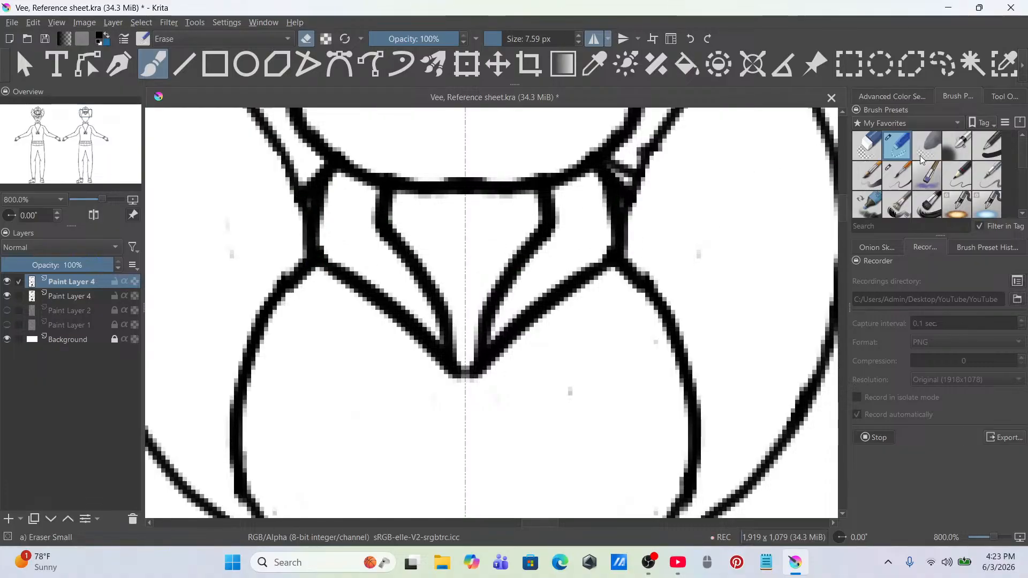
# Step: Redraw the mirrored lines where the inner ear edges meet the outer hair strands with the 4.46 px tree brush, undoing one misplaced stroke
pyautogui.scroll(-3, 1015, 177)
pyautogui.click(985, 158)
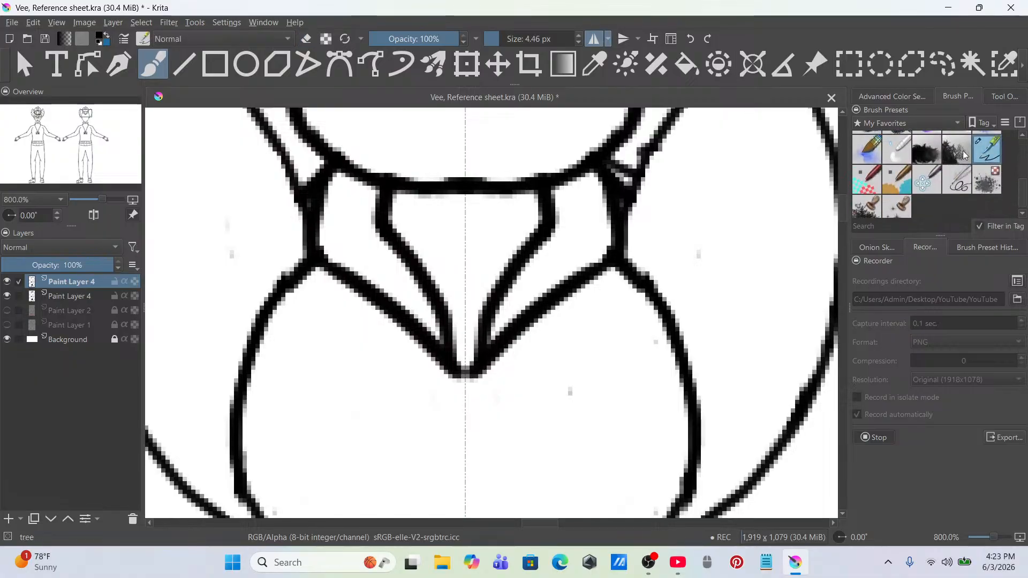
pyautogui.moveTo(294, 183); pyautogui.dragTo(317, 259)
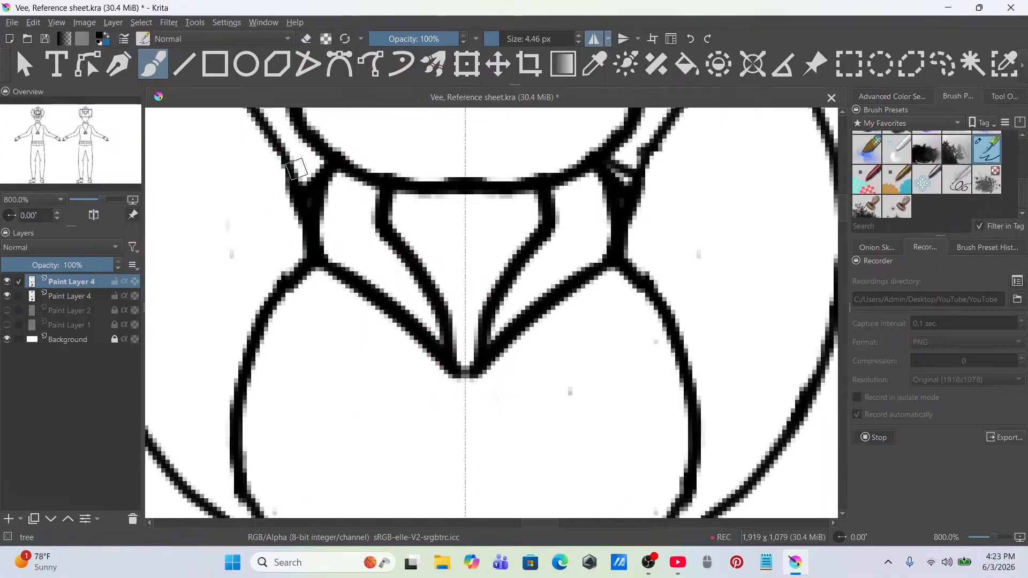
pyautogui.moveTo(261, 127); pyautogui.dragTo(313, 244)
pyautogui.hotkey('ctrl', 'z')
pyautogui.moveTo(268, 130); pyautogui.dragTo(314, 255)
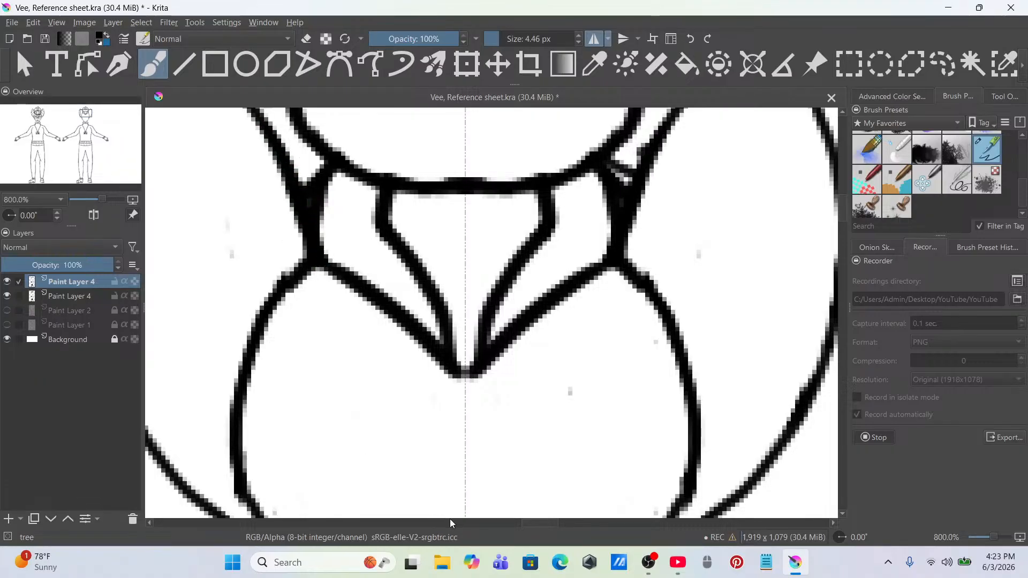
# Step: Erase the head's side outlines between the hair and the lower ears with the 7.59 px mirrored eraser
pyautogui.scroll(-5, 606, 348)
pyautogui.scroll(4, 622, 315)
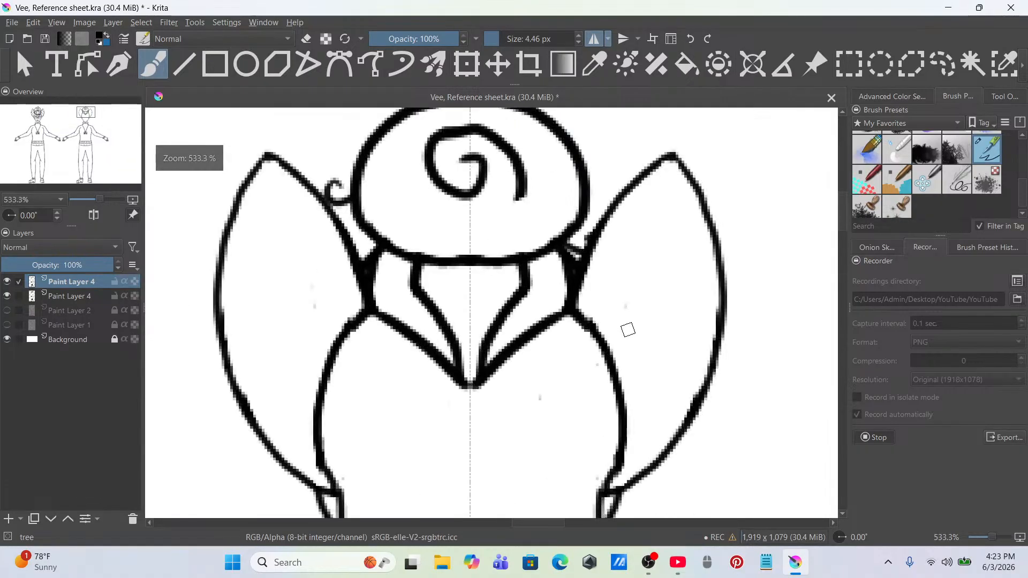
pyautogui.moveTo(627, 329); pyautogui.dragTo(662, 285)
pyautogui.scroll(3, 911, 175)
pyautogui.click(903, 140)
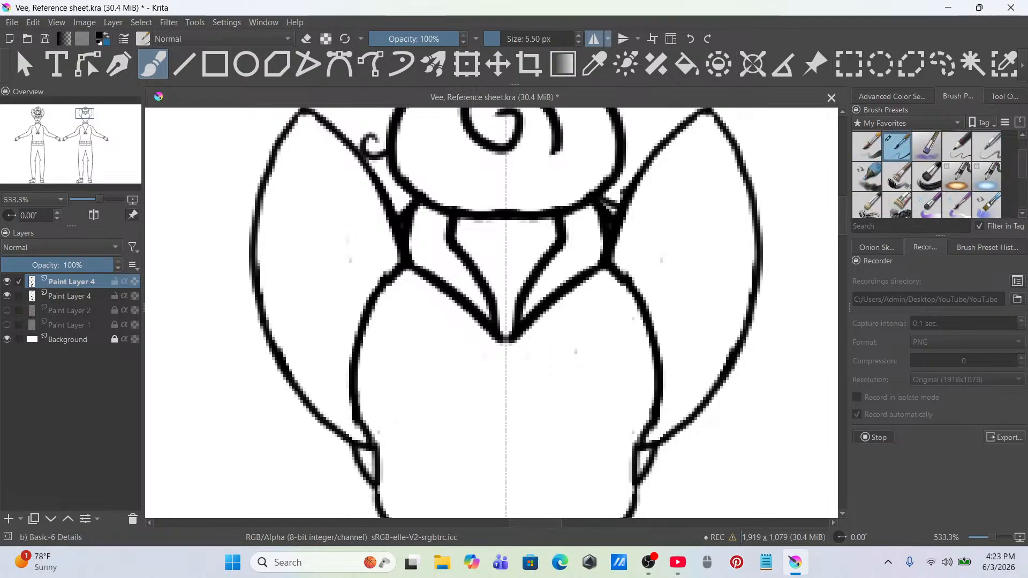
pyautogui.scroll(1, 950, 162)
pyautogui.click(898, 145)
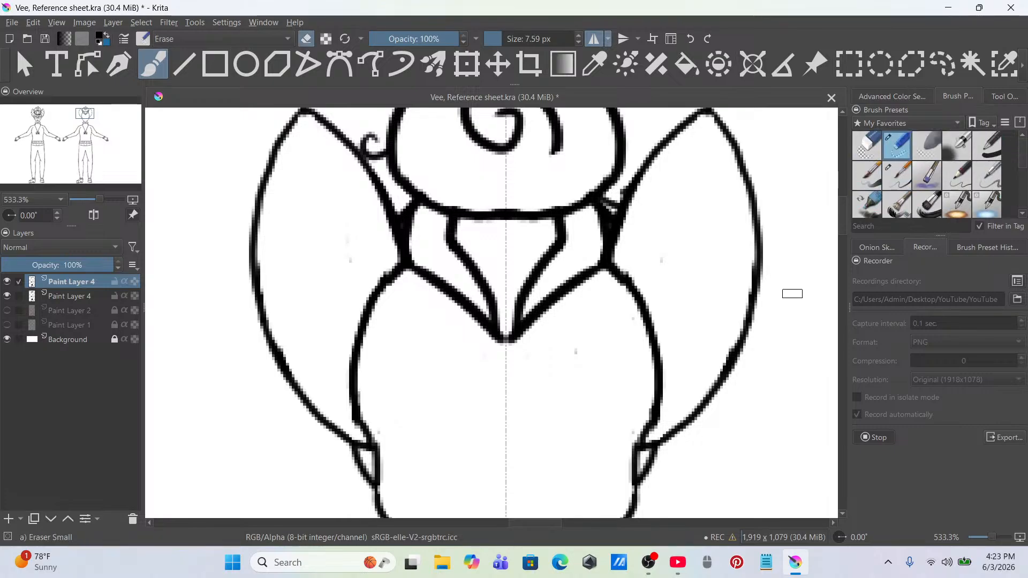
pyautogui.moveTo(362, 428)
pyautogui.mouseDown()
pyautogui.moveTo(369, 436)
pyautogui.moveTo(360, 405)
pyautogui.mouseUp()
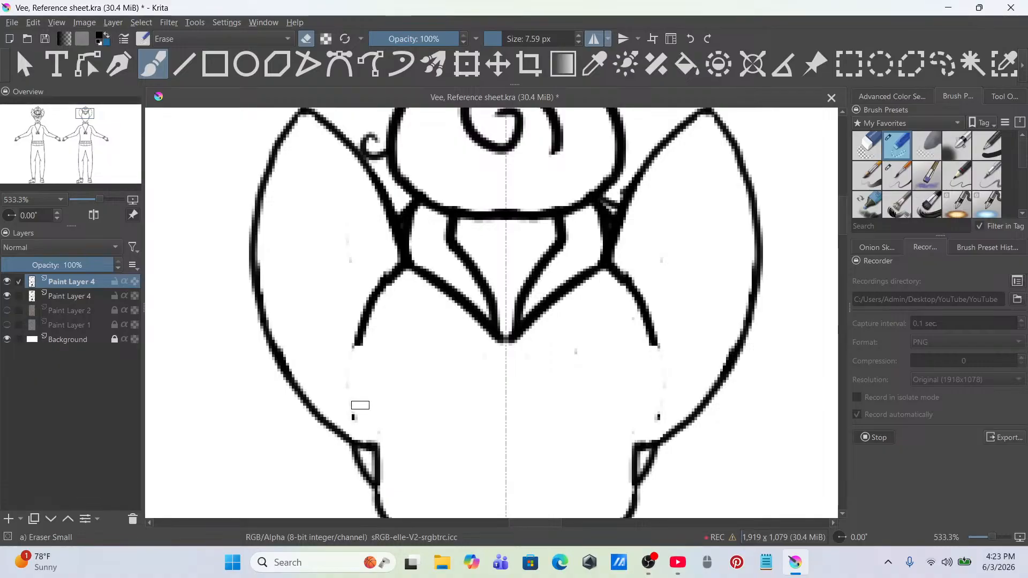
pyautogui.moveTo(354, 325)
pyautogui.mouseDown()
pyautogui.moveTo(398, 262)
pyautogui.moveTo(403, 286)
pyautogui.moveTo(372, 274)
pyautogui.moveTo(400, 285)
pyautogui.moveTo(393, 305)
pyautogui.moveTo(400, 276)
pyautogui.moveTo(371, 298)
pyautogui.moveTo(368, 360)
pyautogui.moveTo(356, 371)
pyautogui.moveTo(364, 315)
pyautogui.moveTo(353, 376)
pyautogui.moveTo(373, 442)
pyautogui.mouseUp()
pyautogui.hotkey('ctrl', 'z')
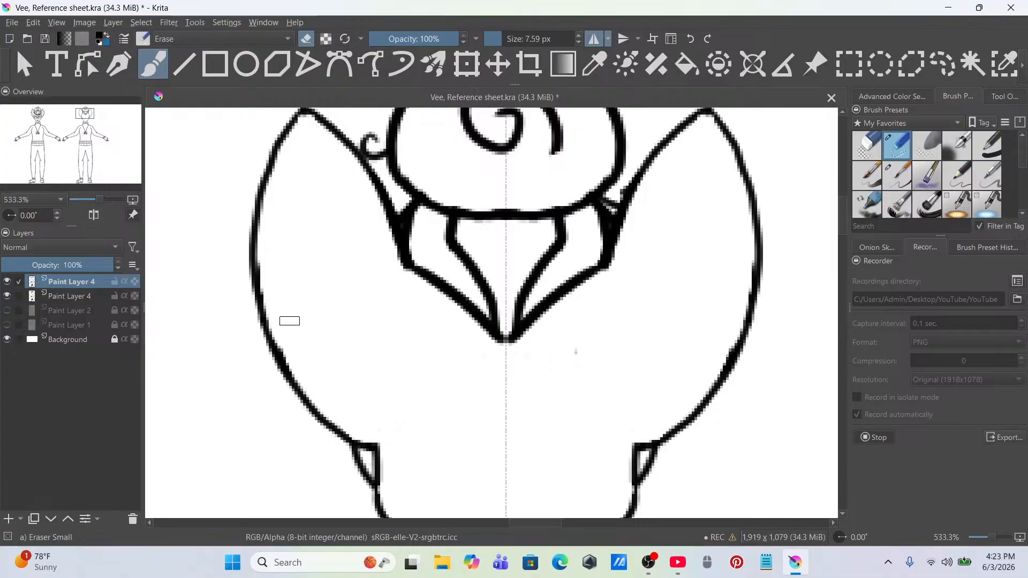
# Step: Erase the jaw and chin line between the neck sides and the upper ends of the necklace cord
pyautogui.press('1')
pyautogui.scroll(5, 459, 351)
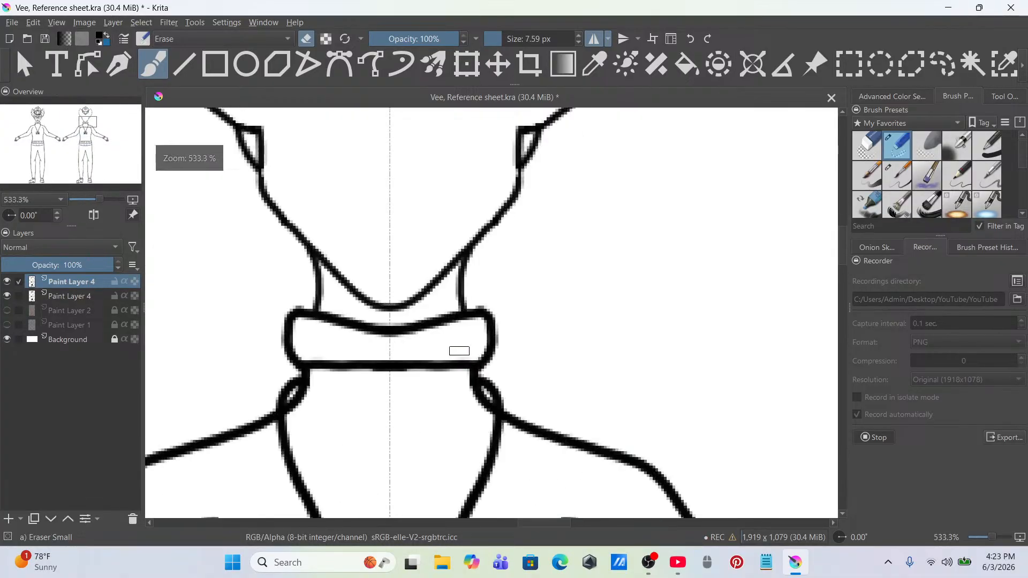
pyautogui.moveTo(348, 279)
pyautogui.mouseDown()
pyautogui.moveTo(323, 244)
pyautogui.moveTo(342, 293)
pyautogui.moveTo(338, 251)
pyautogui.moveTo(324, 248)
pyautogui.moveTo(363, 315)
pyautogui.moveTo(392, 308)
pyautogui.mouseUp()
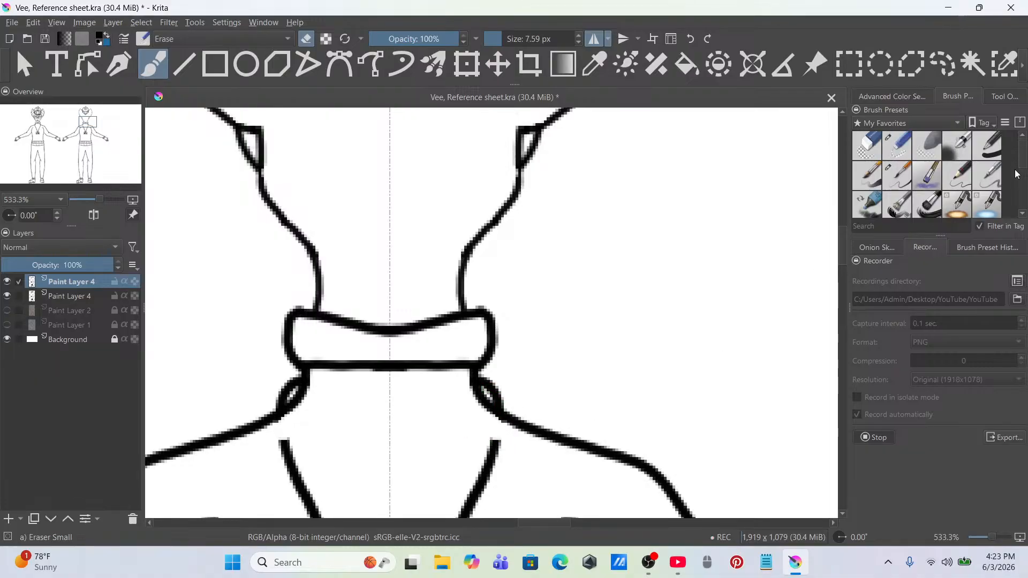
# Step: Draw a curved neckline just below the turtleneck fold with the 4.46 px mirrored tree brush, undoing the lower attempts
pyautogui.scroll(-3, 927, 176)
pyautogui.click(961, 192)
pyautogui.moveTo(280, 409); pyautogui.dragTo(370, 425)
pyautogui.hotkey('ctrl', 'z')
pyautogui.moveTo(281, 412)
pyautogui.mouseDown()
pyautogui.moveTo(335, 435)
pyautogui.moveTo(395, 442)
pyautogui.mouseUp()
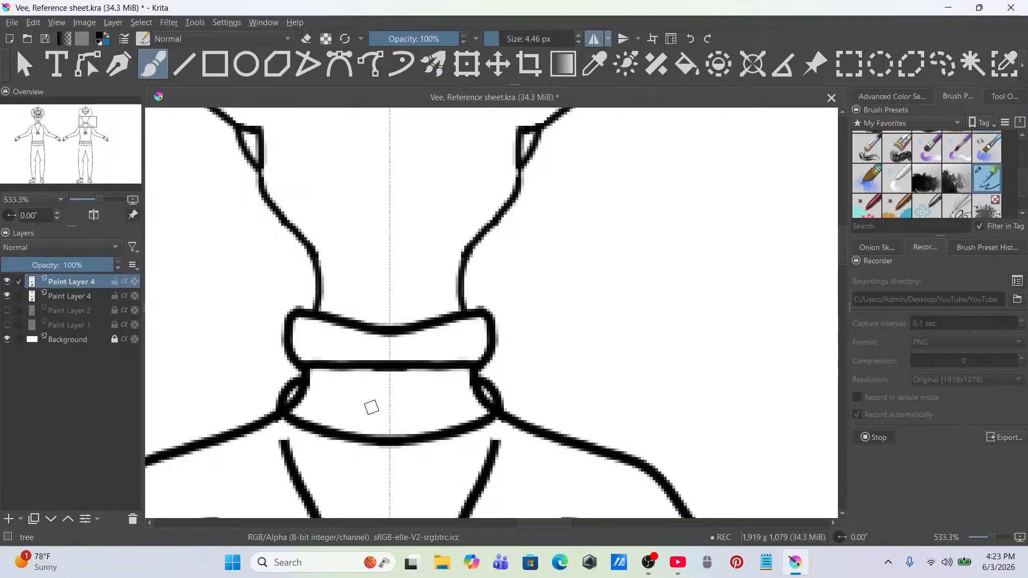
pyautogui.scroll(-5, 455, 313)
pyautogui.scroll(3, 519, 222)
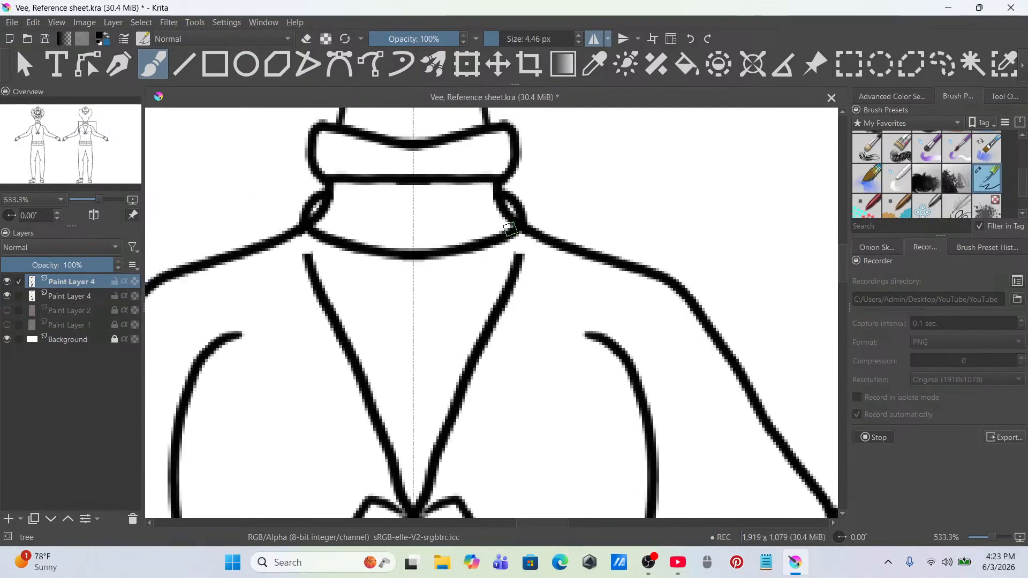
pyautogui.scroll(1, 506, 226)
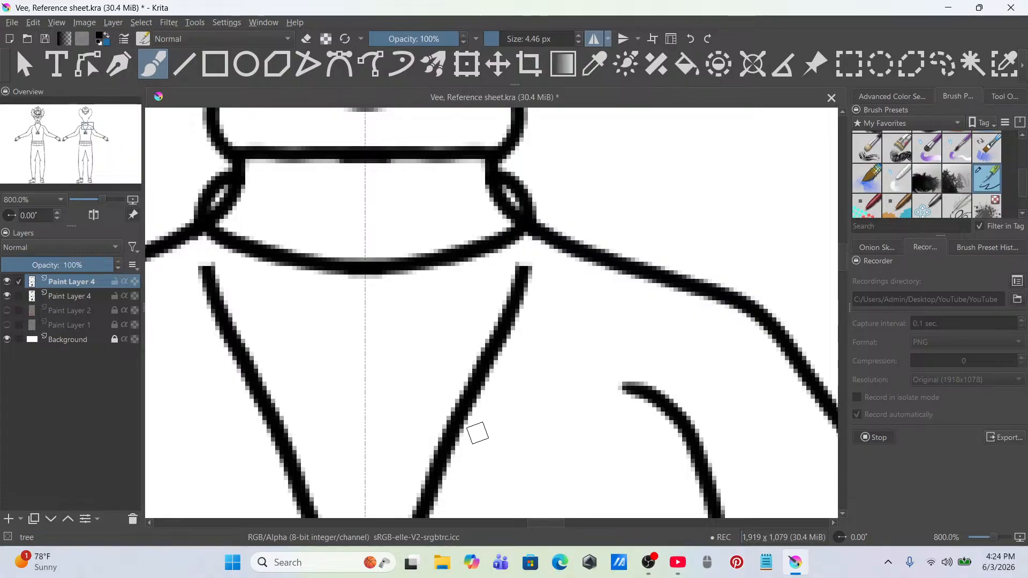
pyautogui.hotkey('ctrl', 'z')
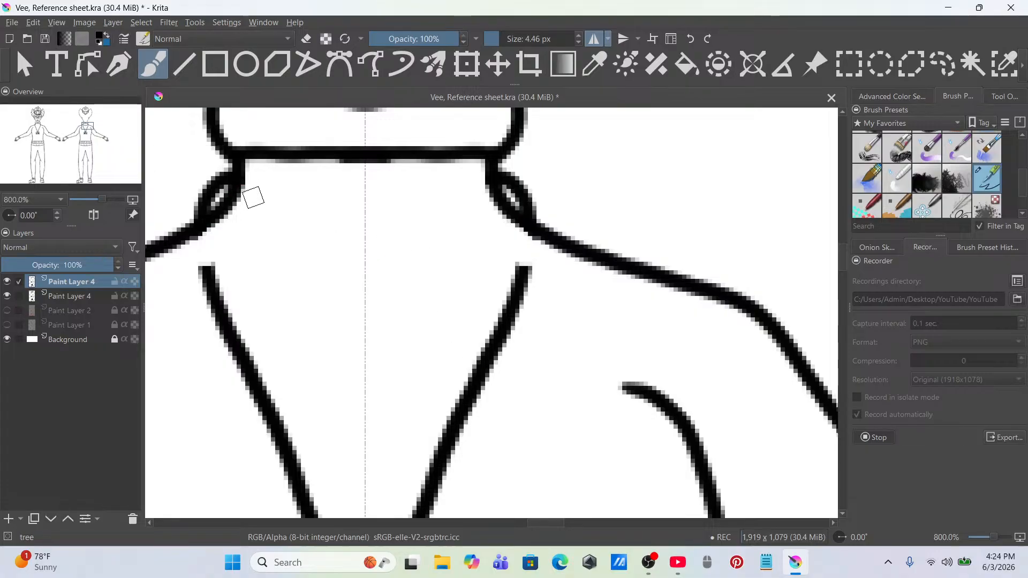
pyautogui.moveTo(235, 182); pyautogui.dragTo(364, 212)
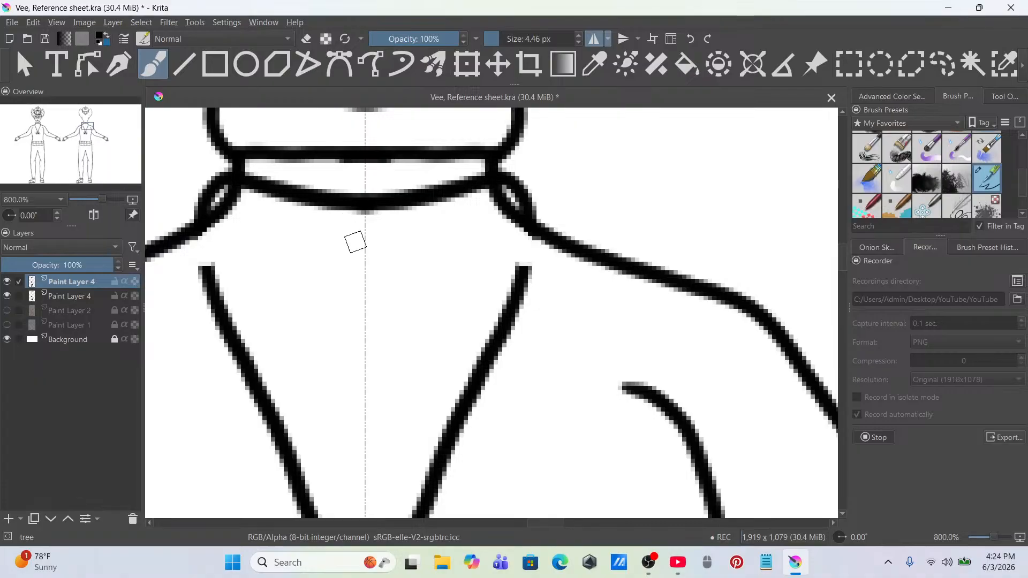
# Step: Erase the necklace cord and bow-shaped pendant from the back view with the 7.59 px mirrored small eraser
pyautogui.scroll(-6, 320, 266)
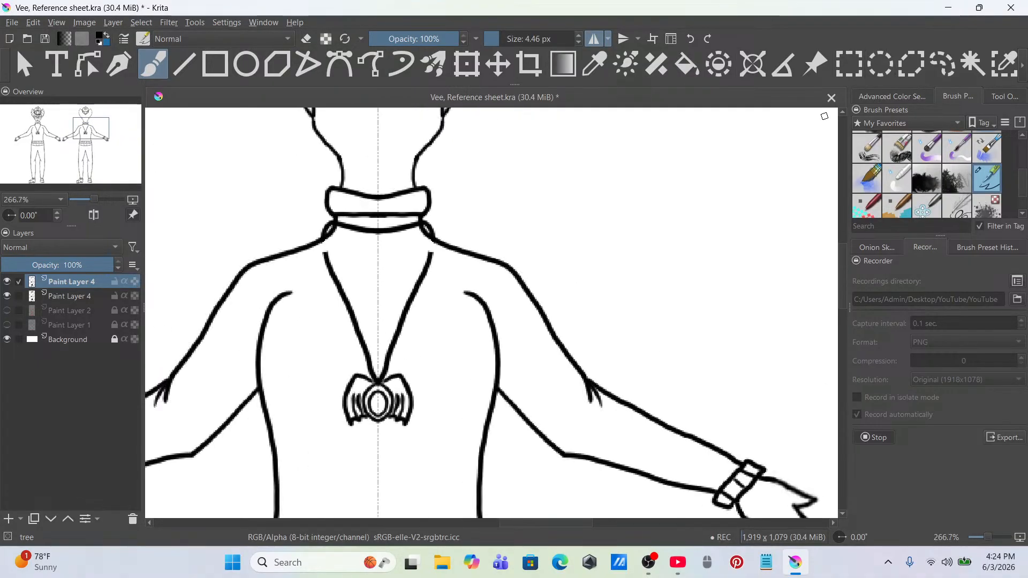
pyautogui.scroll(-2, 573, 189)
pyautogui.scroll(1, 573, 189)
pyautogui.scroll(3, 948, 156)
pyautogui.click(905, 146)
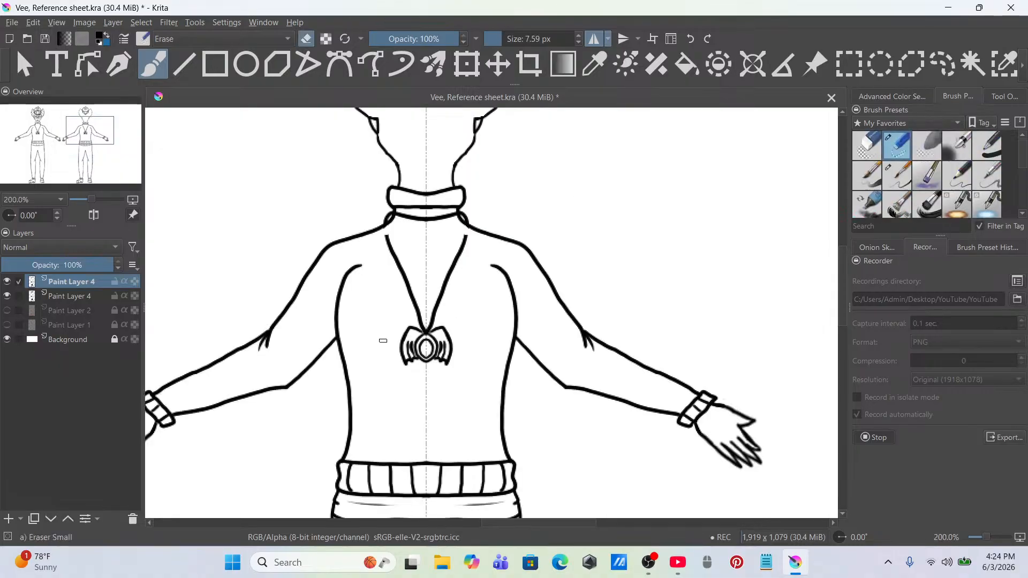
pyautogui.moveTo(468, 241); pyautogui.dragTo(435, 351)
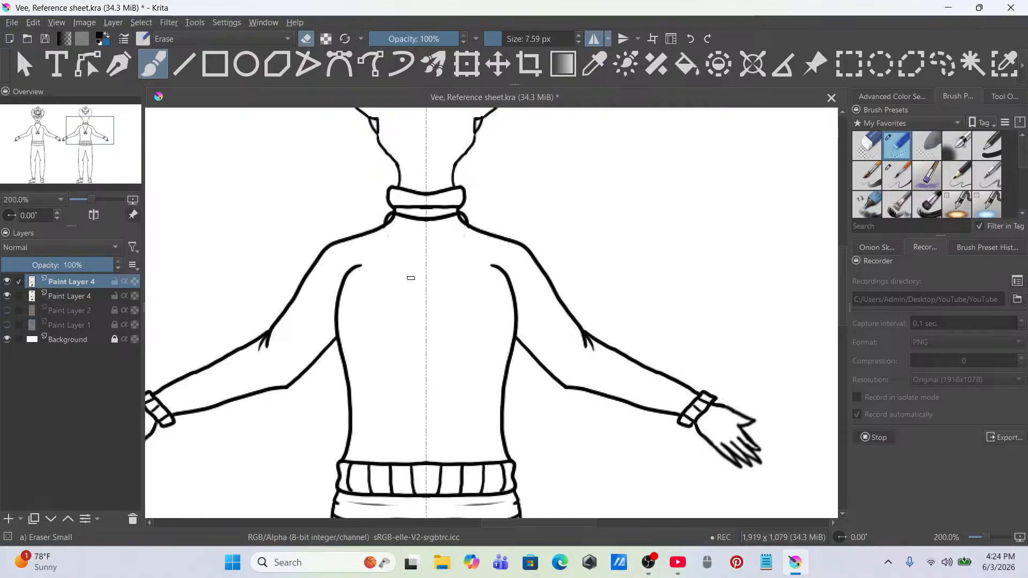
# Step: With mirroring off, draw a pointed loose strand under the right side of the V-shaped hairline using the 4.46 px tree brush
pyautogui.scroll(-1, 407, 277)
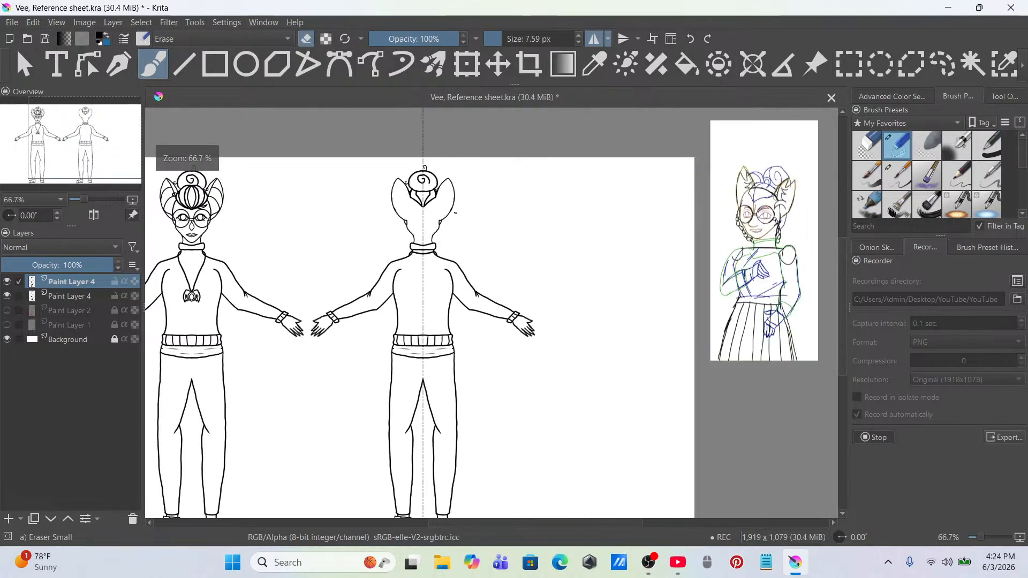
pyautogui.scroll(6, 456, 212)
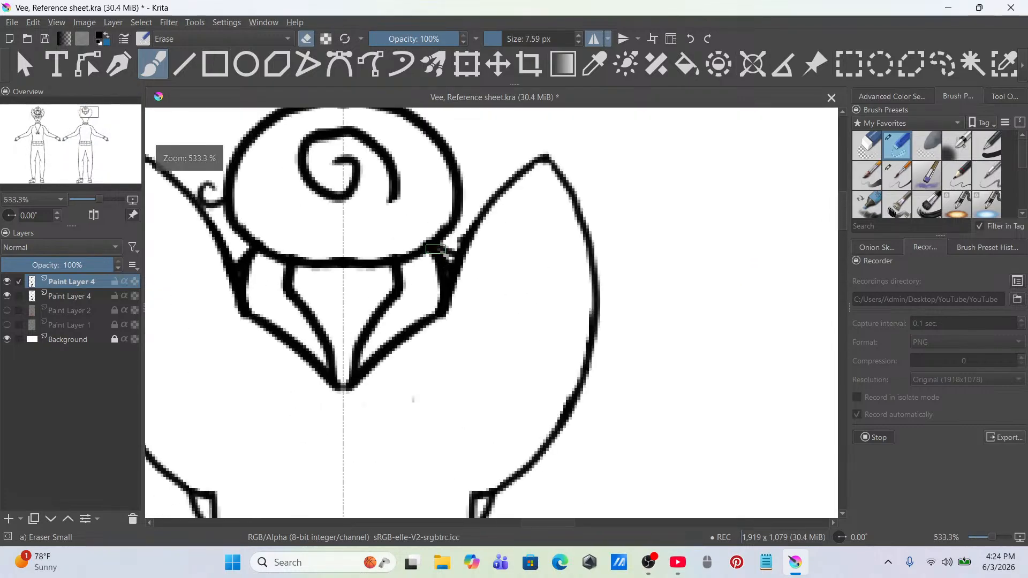
pyautogui.scroll(-2, 436, 249)
pyautogui.scroll(3, 413, 326)
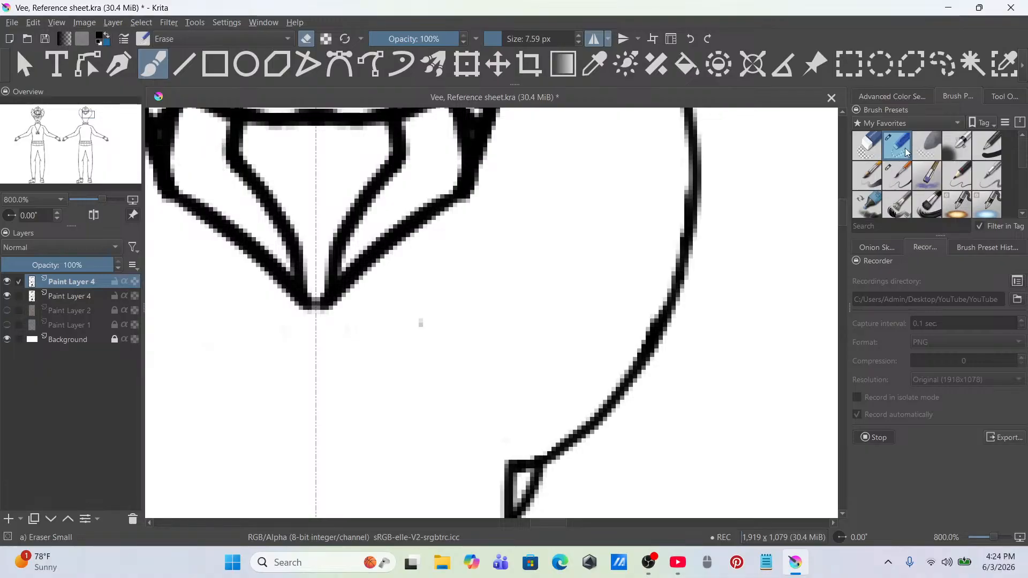
pyautogui.click(593, 38)
pyautogui.scroll(-2, 985, 168)
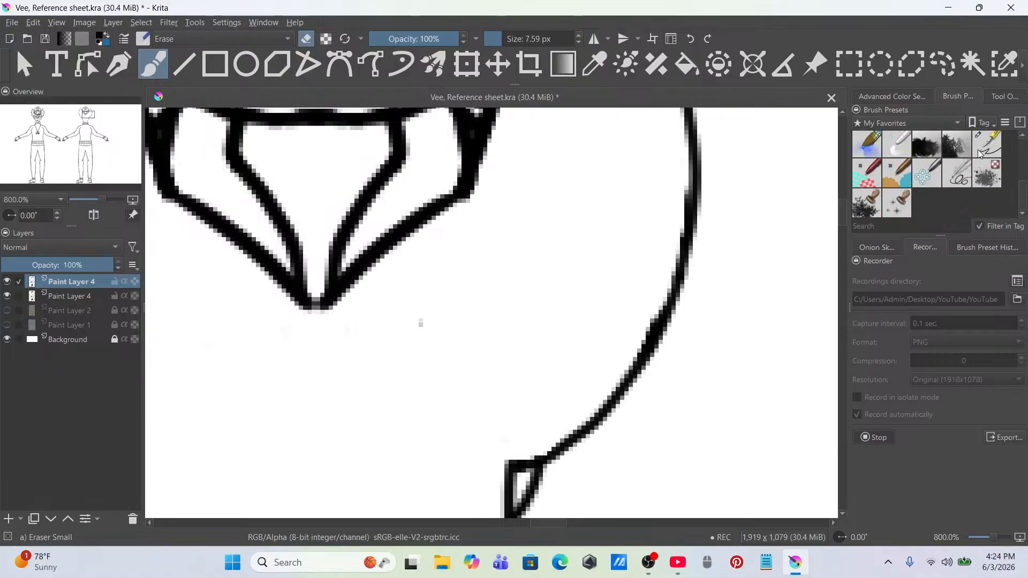
pyautogui.click(987, 145)
pyautogui.moveTo(534, 257); pyautogui.dragTo(589, 239)
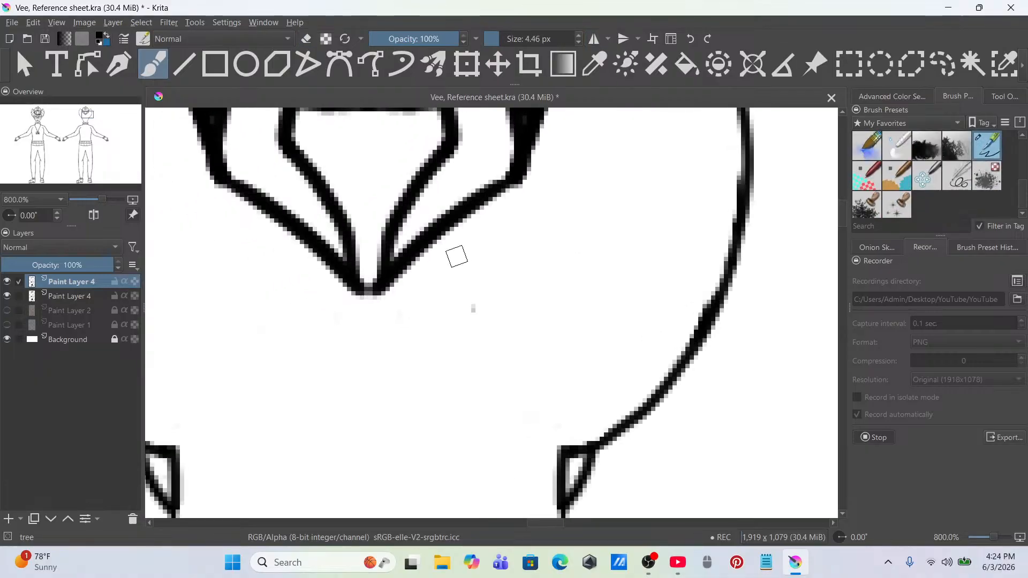
pyautogui.moveTo(494, 192); pyautogui.dragTo(470, 300)
pyautogui.moveTo(456, 221)
pyautogui.mouseDown()
pyautogui.moveTo(465, 287)
pyautogui.moveTo(461, 278)
pyautogui.mouseUp()
pyautogui.moveTo(455, 241); pyautogui.dragTo(471, 287)
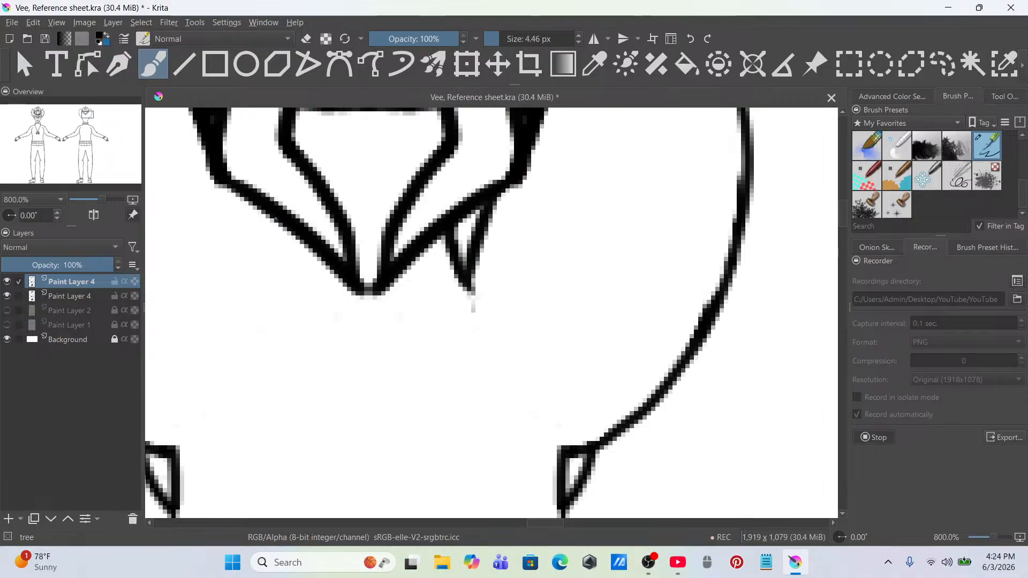
# Step: Add small loose curls below the left hairline and under the bun, undoing one misplaced curl, and extend the bun's spiral to its base
pyautogui.moveTo(316, 147)
pyautogui.mouseDown()
pyautogui.moveTo(367, 168)
pyautogui.moveTo(357, 155)
pyautogui.mouseUp()
pyautogui.hotkey('ctrl', 'z')
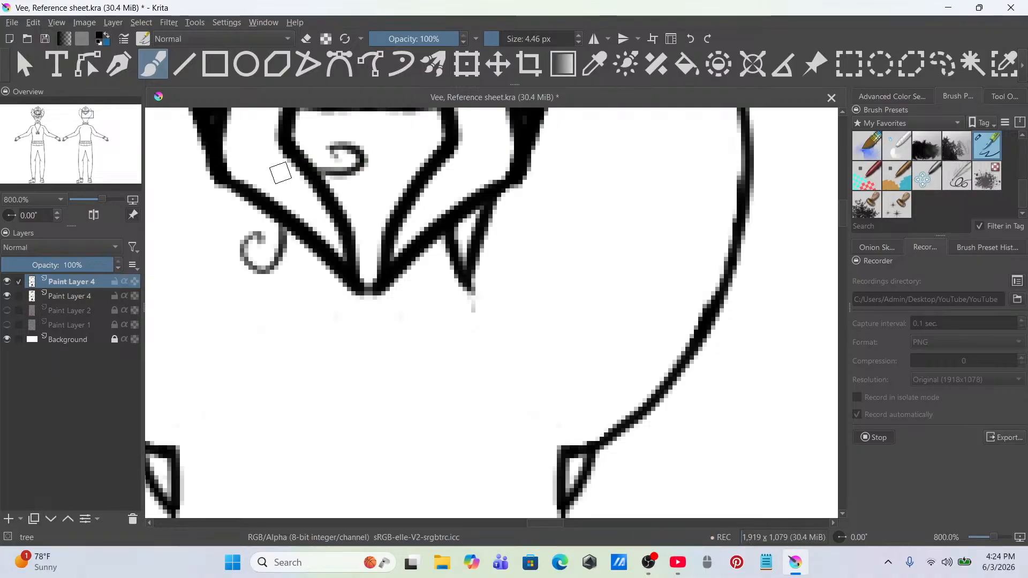
pyautogui.scroll(-3, 293, 177)
pyautogui.scroll(4, 303, 181)
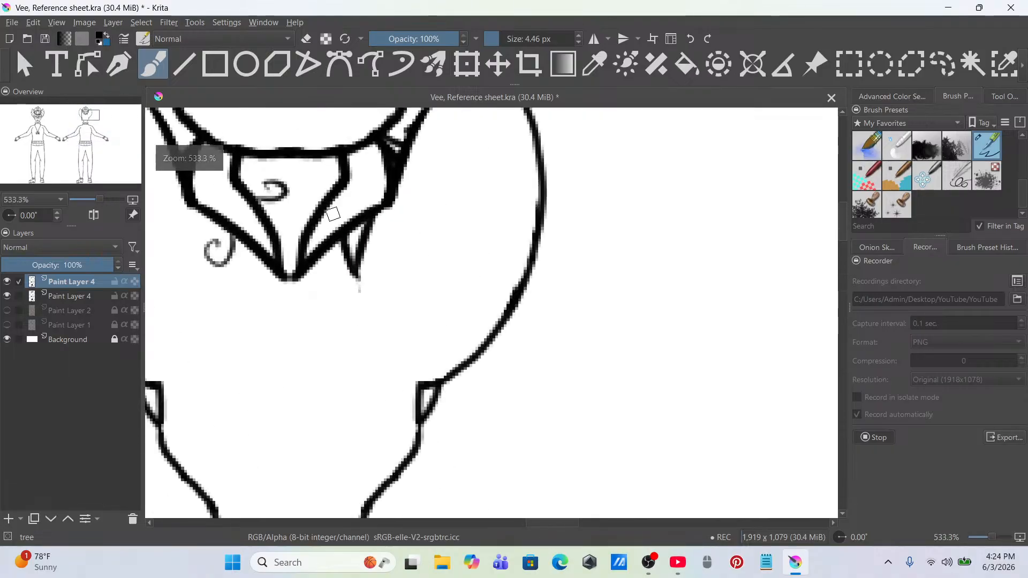
pyautogui.scroll(-1, 415, 341)
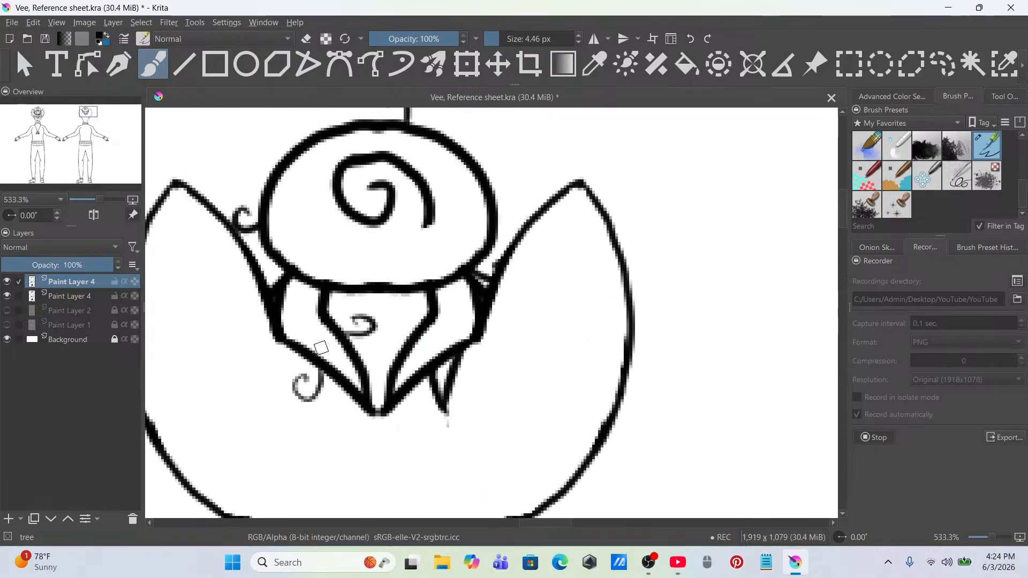
pyautogui.moveTo(352, 294)
pyautogui.mouseDown()
pyautogui.moveTo(370, 324)
pyautogui.moveTo(369, 311)
pyautogui.mouseUp()
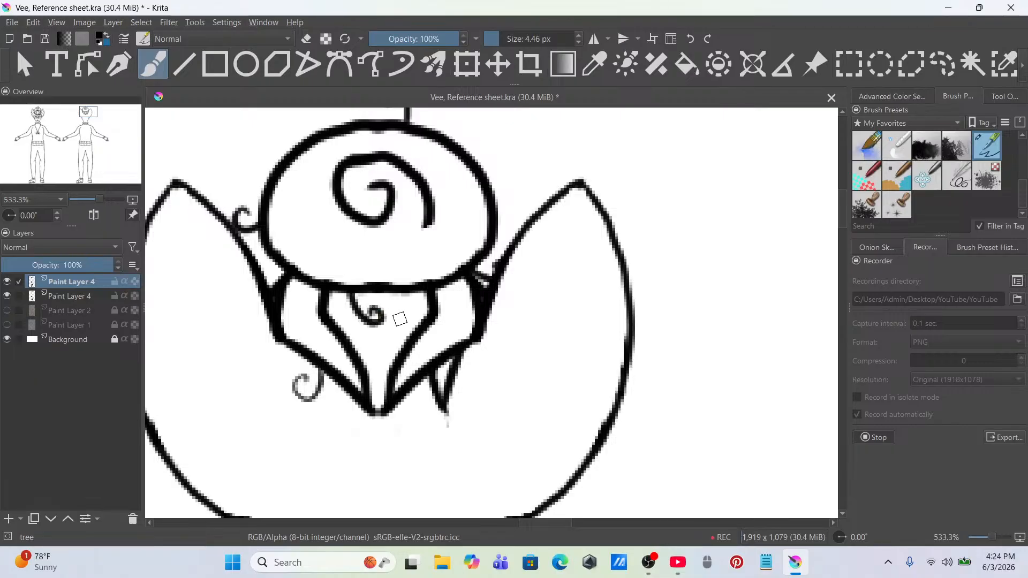
pyautogui.moveTo(432, 219)
pyautogui.mouseDown()
pyautogui.moveTo(417, 250)
pyautogui.moveTo(378, 281)
pyautogui.mouseUp()
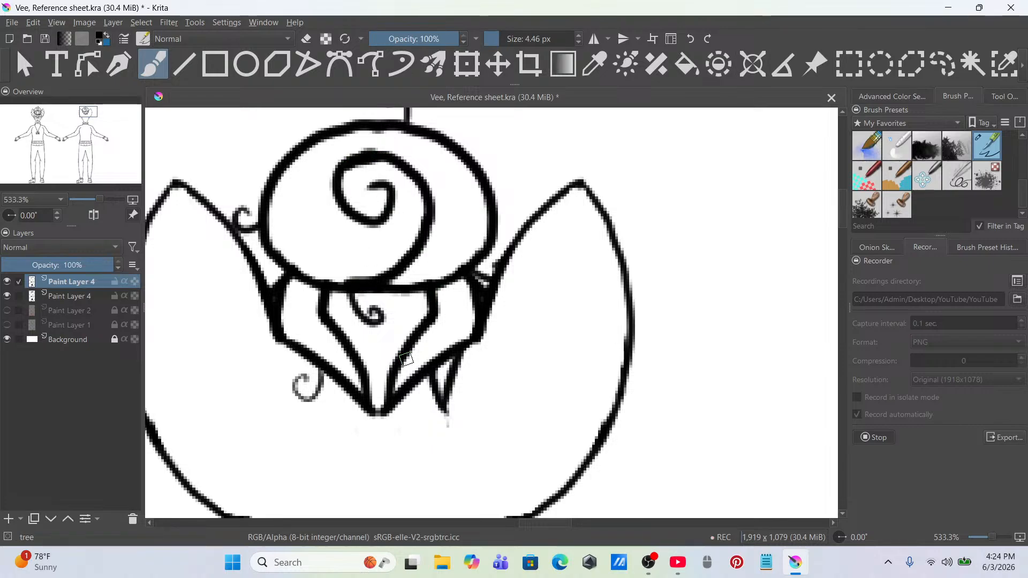
# Step: Erase the curved armhole lines above both underarms with mirroring on and the 7.59 px small eraser
pyautogui.scroll(-3, 525, 289)
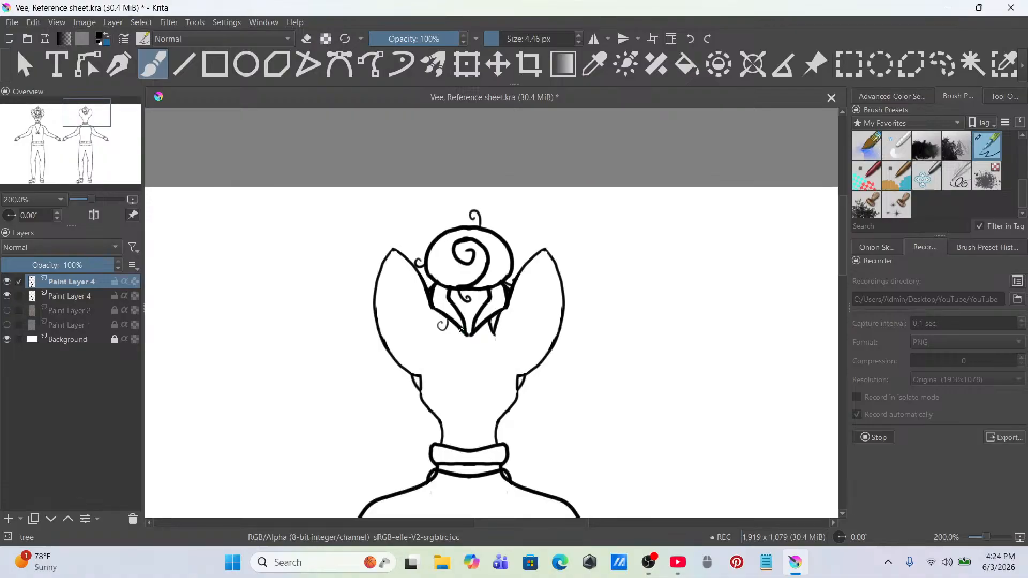
pyautogui.scroll(-2, 503, 300)
pyautogui.scroll(3, 528, 292)
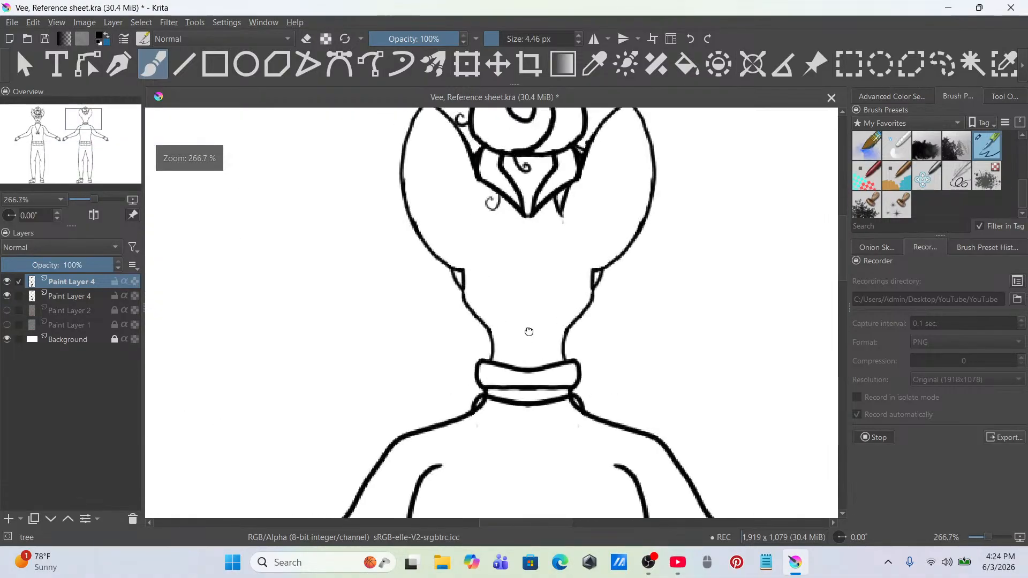
pyautogui.scroll(2, 550, 247)
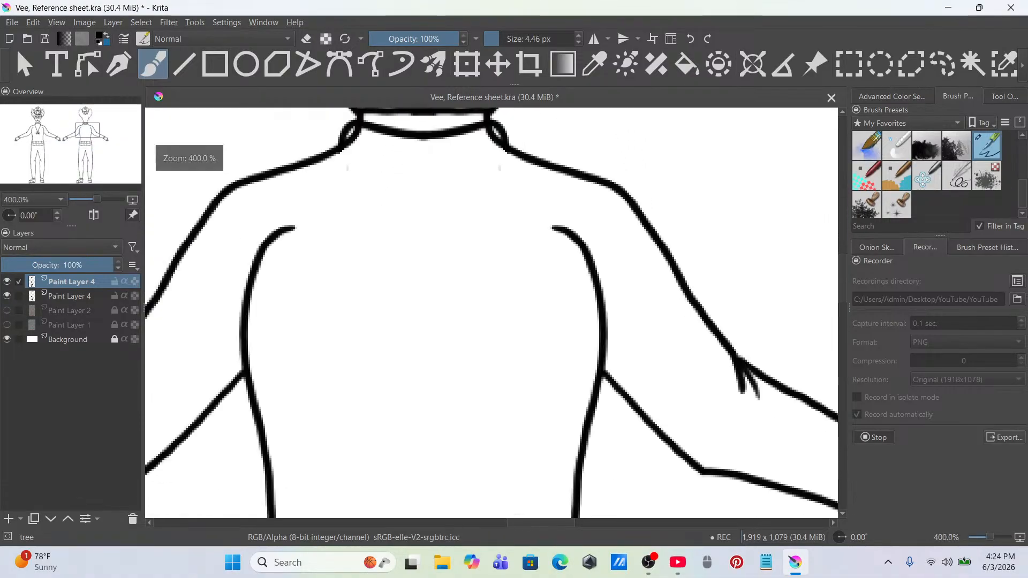
pyautogui.scroll(5, 898, 150)
pyautogui.click(898, 150)
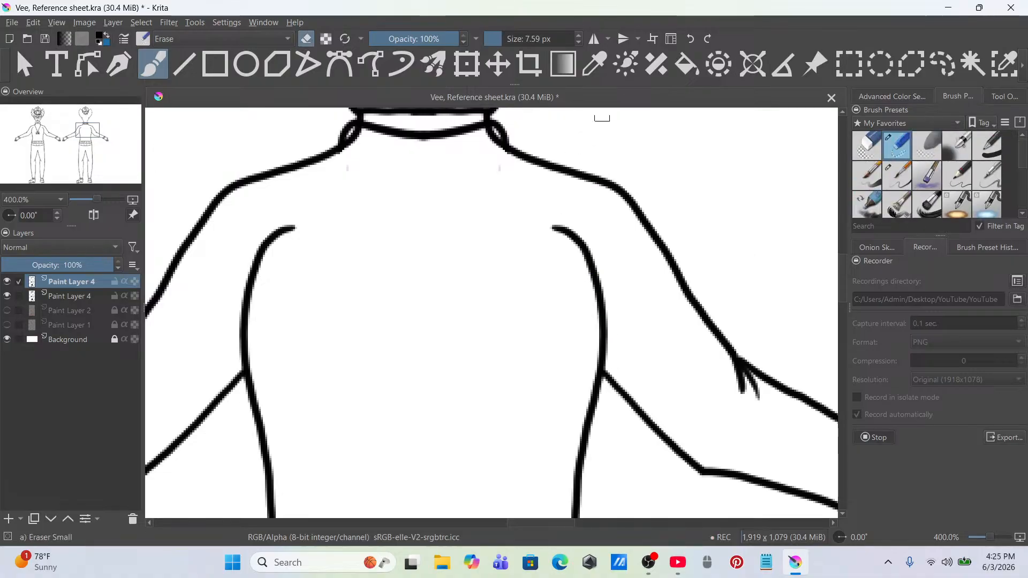
pyautogui.click(594, 42)
pyautogui.moveTo(549, 216)
pyautogui.mouseDown()
pyautogui.moveTo(571, 236)
pyautogui.moveTo(569, 225)
pyautogui.moveTo(600, 300)
pyautogui.moveTo(589, 312)
pyautogui.moveTo(605, 358)
pyautogui.mouseUp()
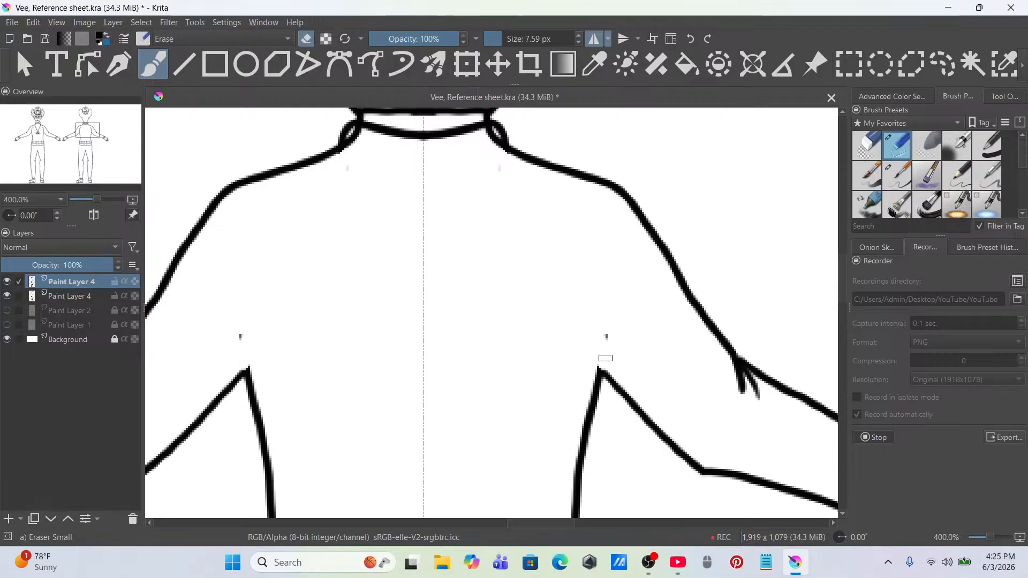
# Step: Draw hooked shoulder-blade lines rising diagonally inward from both underarms with the 4.46 px mirrored tree brush, undoing the earlier attempts
pyautogui.click(905, 177)
pyautogui.scroll(-3, 926, 172)
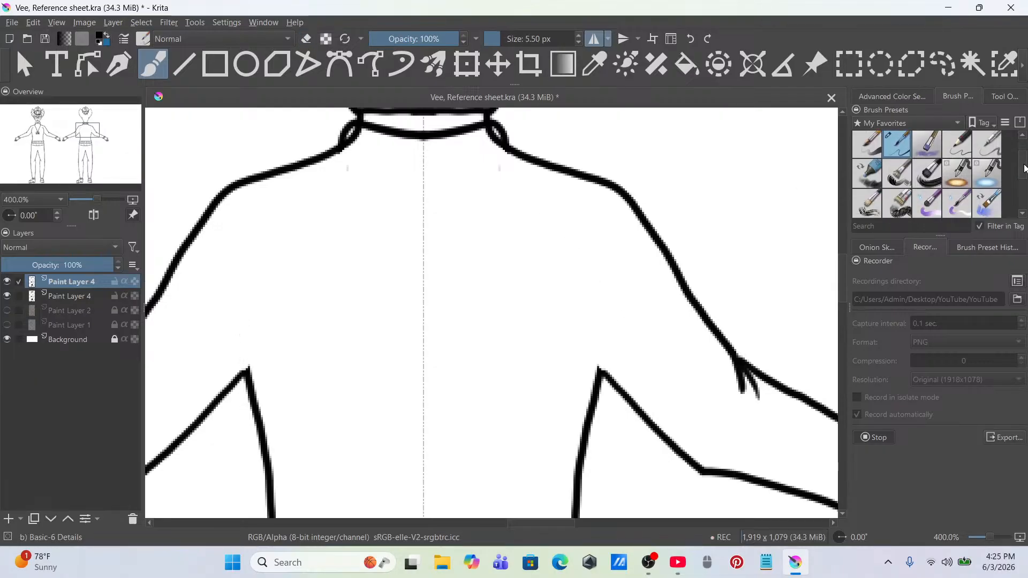
pyautogui.click(986, 155)
pyautogui.moveTo(561, 245); pyautogui.dragTo(599, 355)
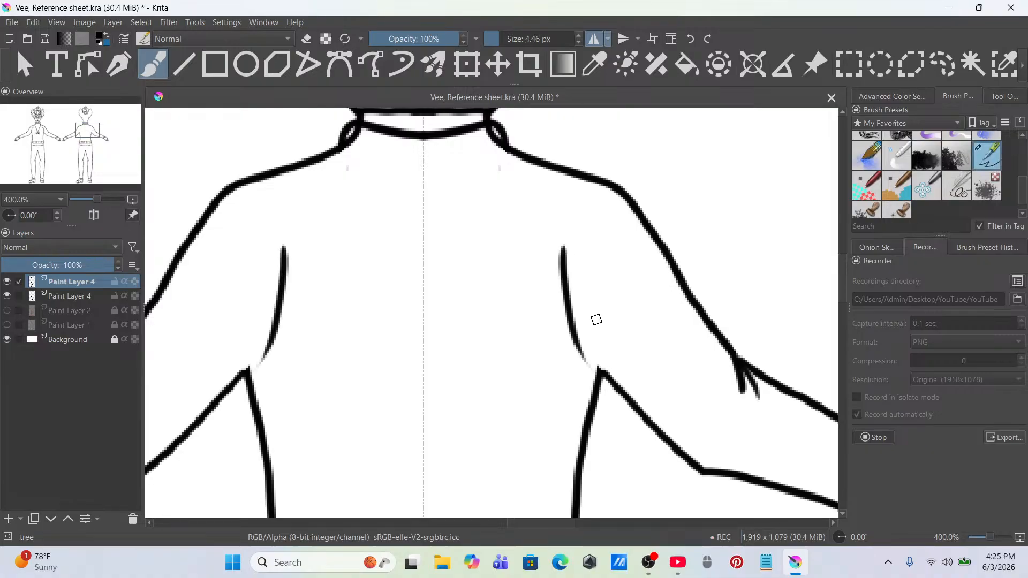
pyautogui.hotkey('ctrl', 'z')
pyautogui.moveTo(560, 232); pyautogui.dragTo(601, 370)
pyautogui.hotkey('ctrl', 'z')
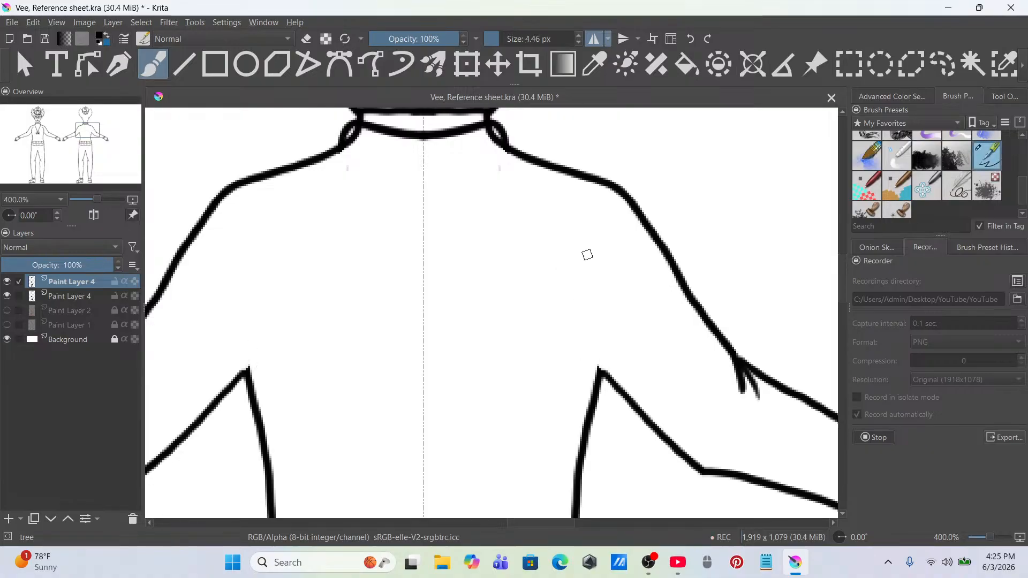
pyautogui.moveTo(589, 253); pyautogui.dragTo(600, 372)
pyautogui.hotkey('ctrl', 'z')
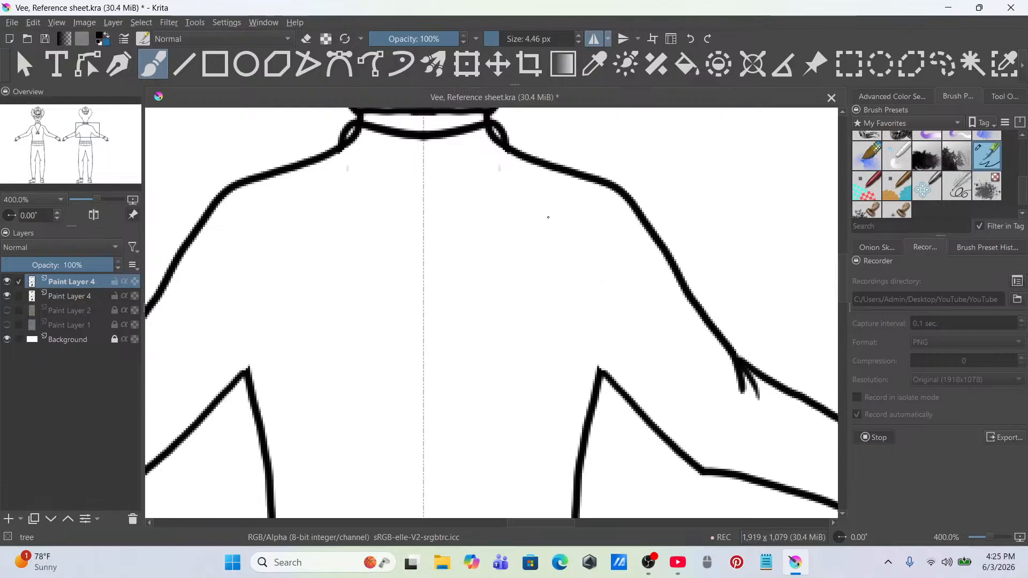
pyautogui.moveTo(547, 217)
pyautogui.mouseDown()
pyautogui.moveTo(580, 353)
pyautogui.moveTo(600, 379)
pyautogui.mouseUp()
pyautogui.hotkey('ctrl', 'z')
pyautogui.moveTo(559, 239); pyautogui.dragTo(595, 357)
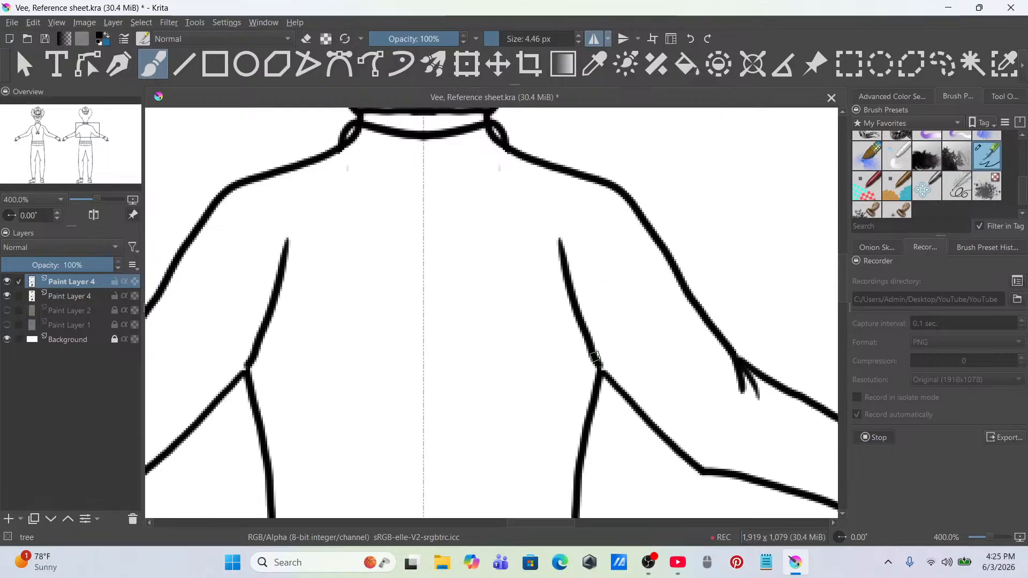
pyautogui.hotkey('ctrl', 'z')
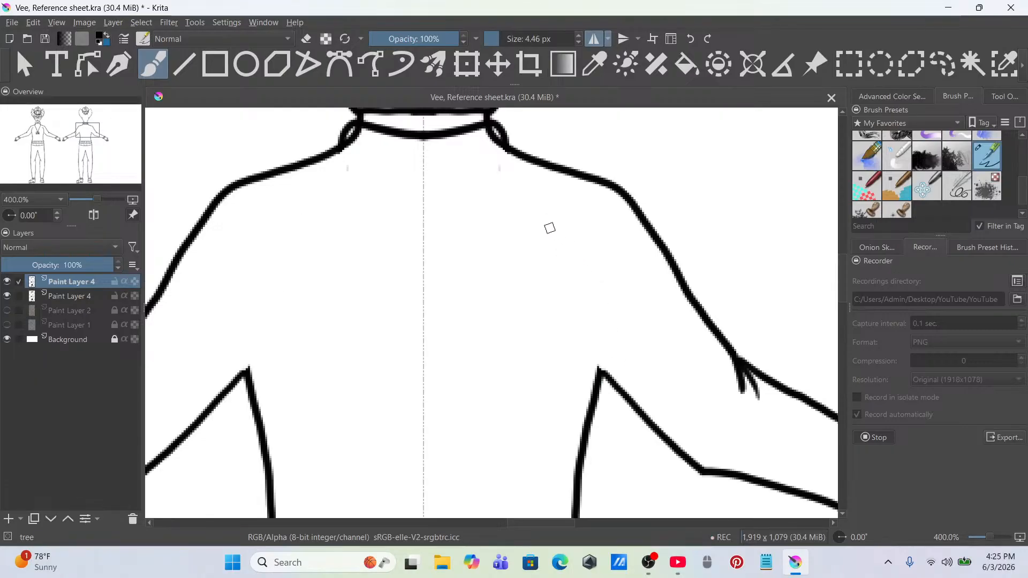
pyautogui.moveTo(537, 226)
pyautogui.mouseDown()
pyautogui.moveTo(556, 236)
pyautogui.moveTo(565, 298)
pyautogui.moveTo(606, 373)
pyautogui.mouseUp()
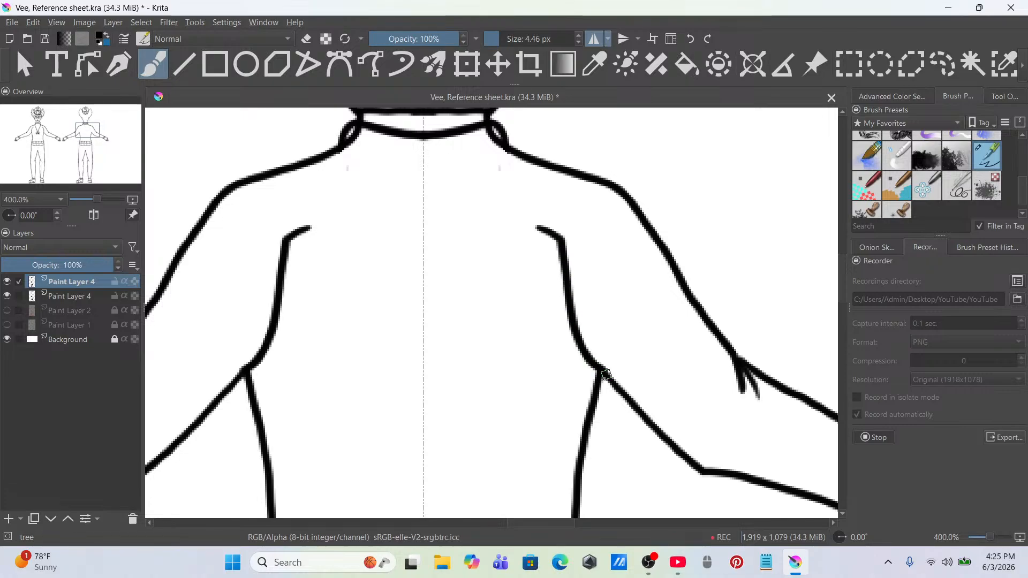
pyautogui.hotkey('ctrl', 'z')
pyautogui.moveTo(554, 222); pyautogui.dragTo(601, 373)
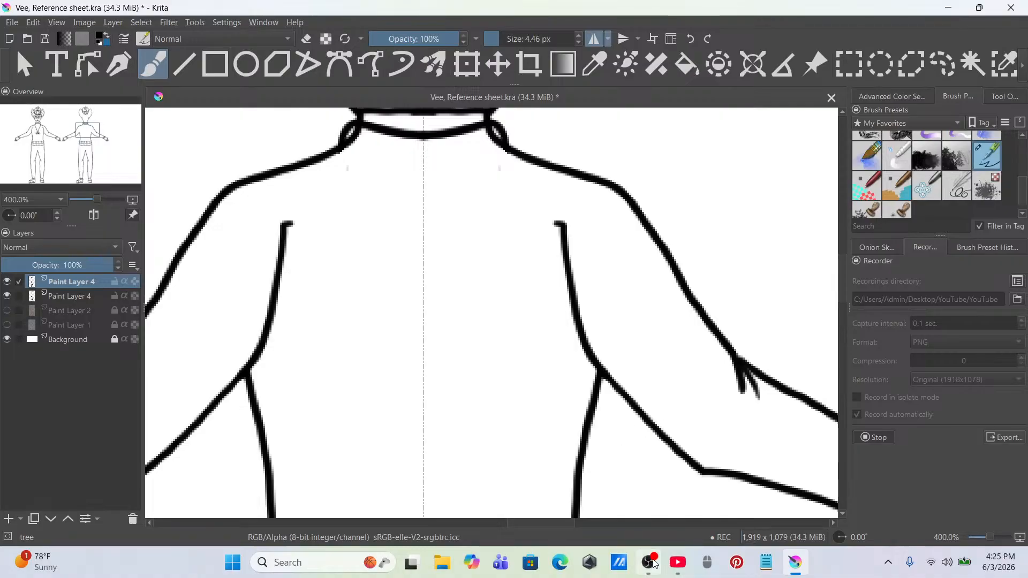
pyautogui.moveTo(654, 562)
pyautogui.press('1')
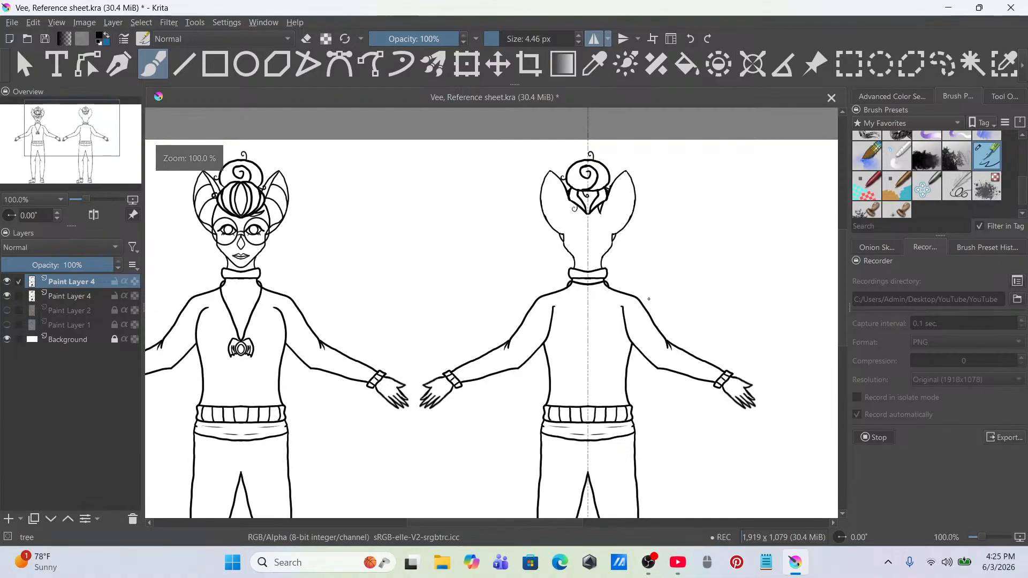
pyautogui.scroll(3, 645, 301)
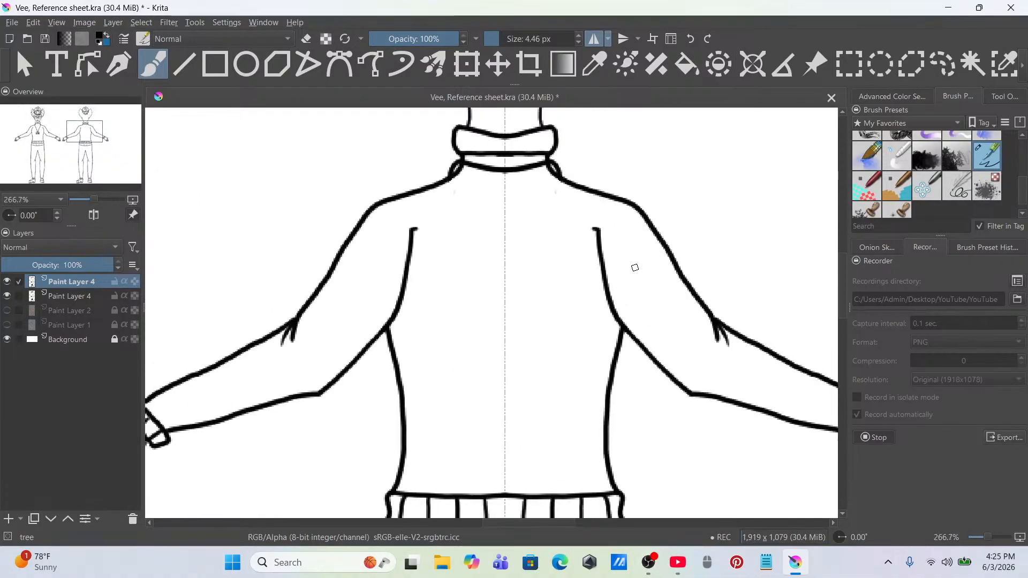
pyautogui.hotkey('ctrl', 'z')
pyautogui.moveTo(567, 235); pyautogui.dragTo(604, 299)
pyautogui.hotkey('ctrl', 'z')
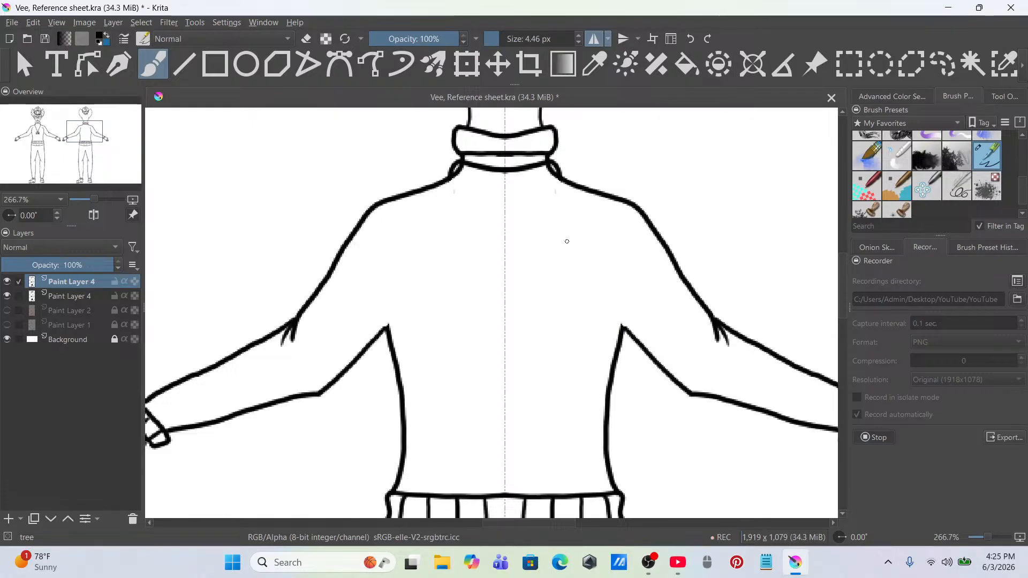
pyautogui.moveTo(578, 249); pyautogui.dragTo(633, 333)
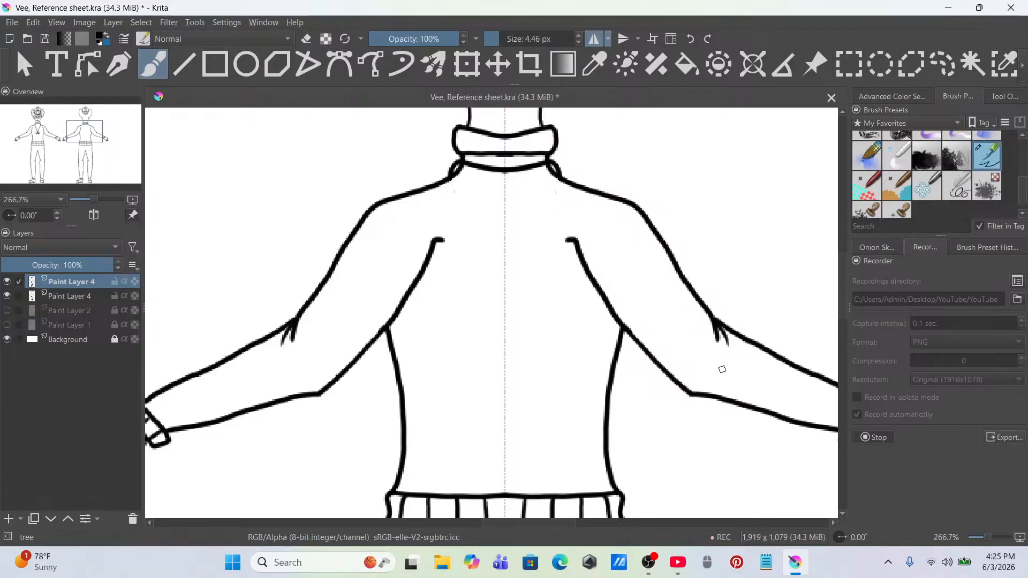
# Step: Erase the diagonal knee creases beside the inner trouser lines of the back view with the 7.59 px mirrored small eraser
pyautogui.scroll(-5, 677, 316)
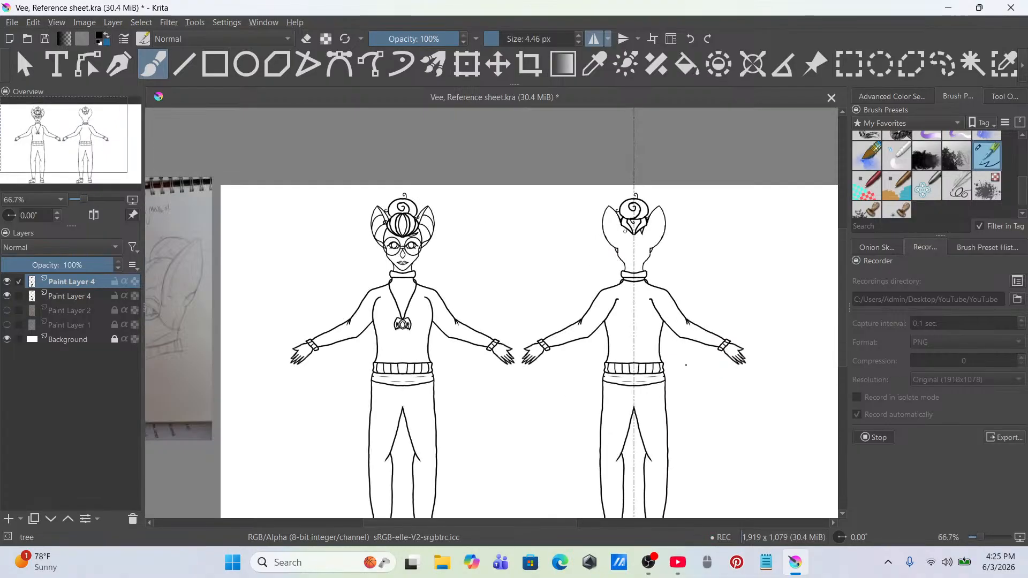
pyautogui.scroll(4, 686, 365)
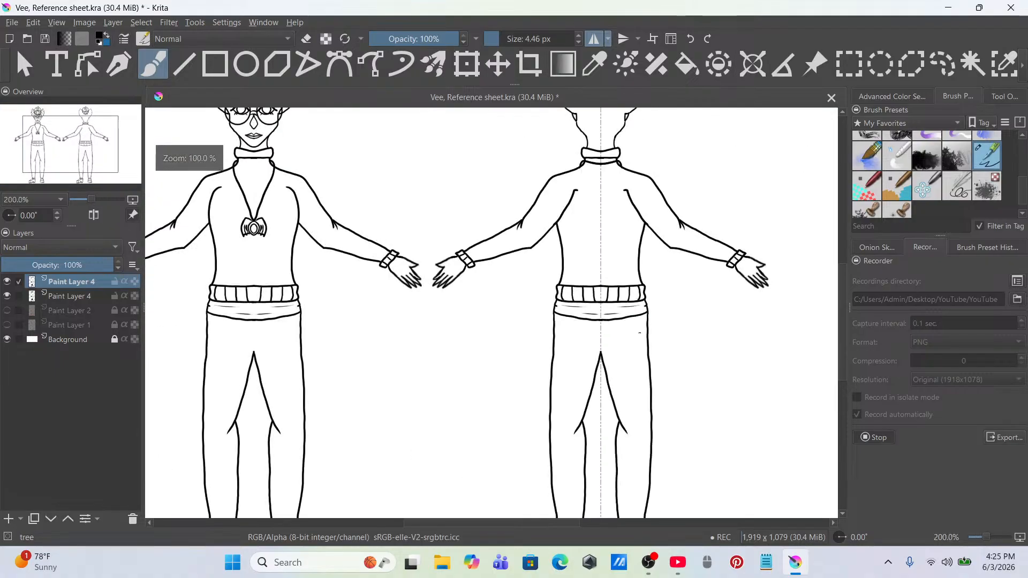
pyautogui.moveTo(640, 334); pyautogui.dragTo(663, 200)
pyautogui.scroll(3, 646, 315)
pyautogui.scroll(3, 897, 175)
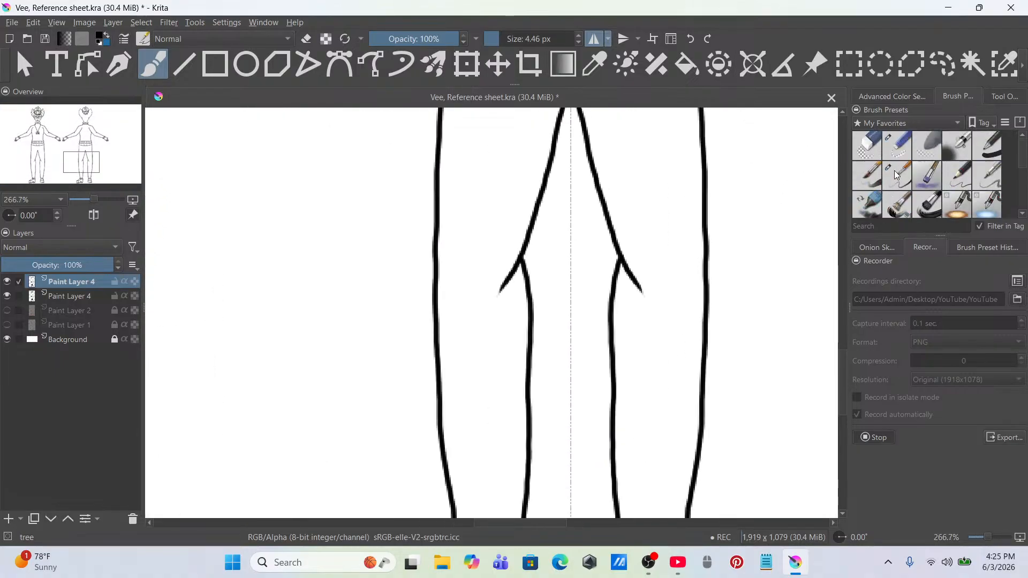
pyautogui.click(897, 145)
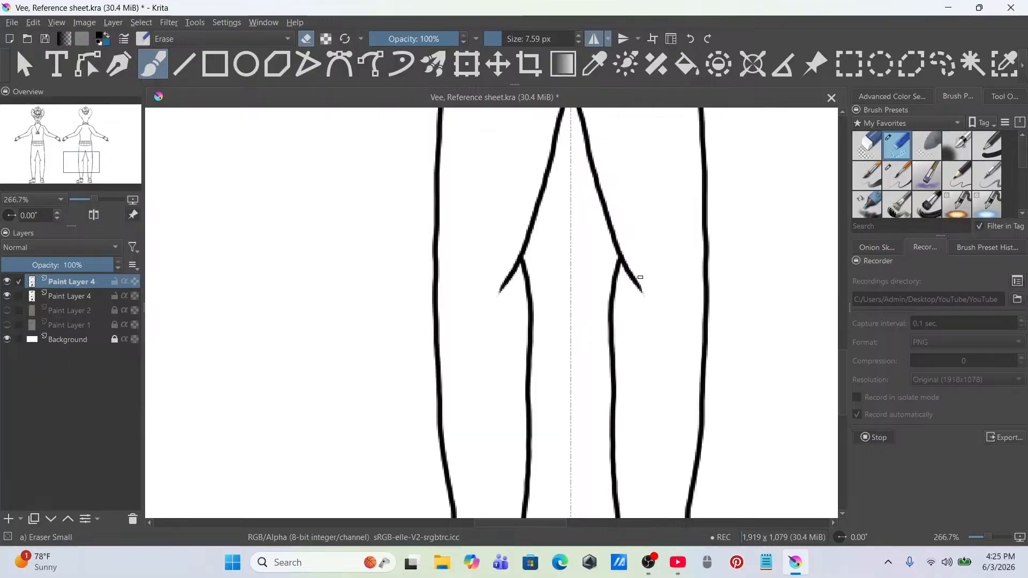
pyautogui.click(627, 268)
pyautogui.moveTo(639, 288); pyautogui.dragTo(650, 310)
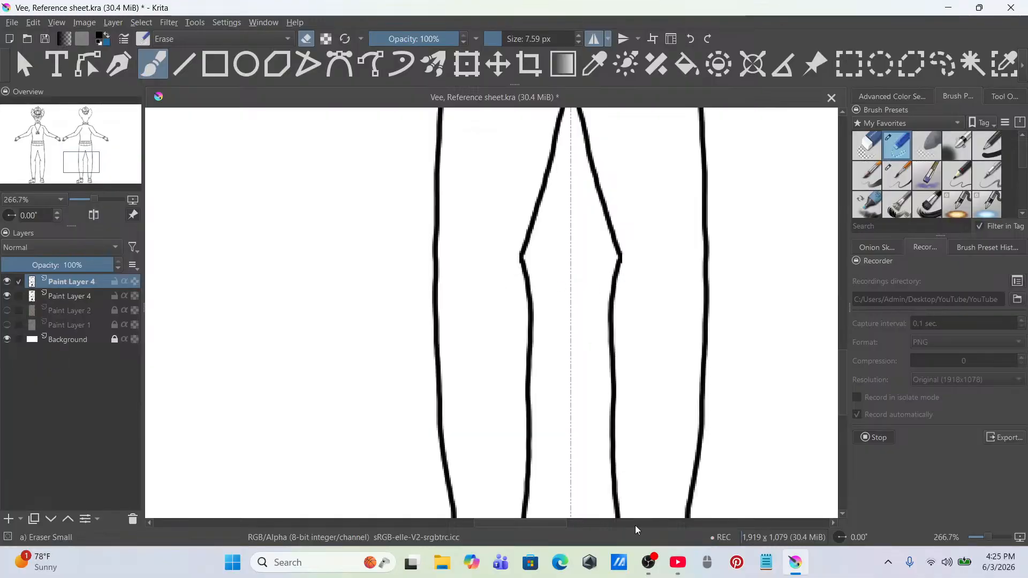
# Step: Examine the trouser legs and boots of the back view against the front view
pyautogui.press('2')
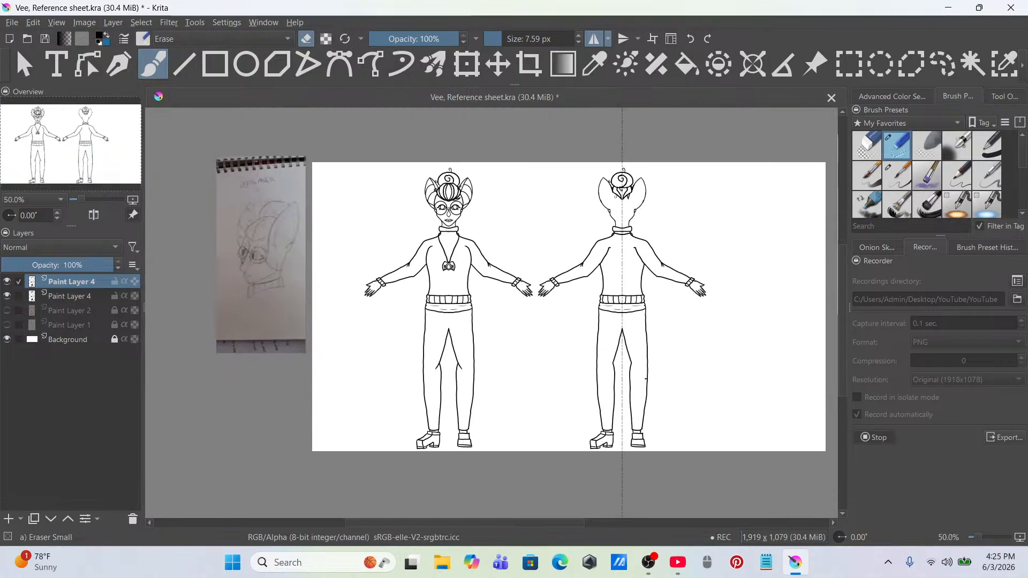
pyautogui.scroll(6, 620, 442)
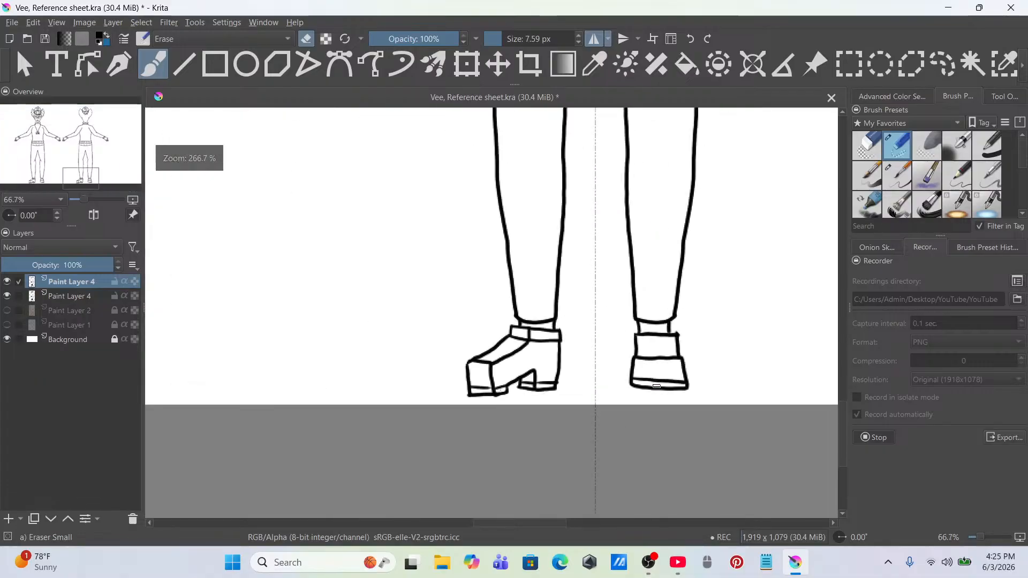
pyautogui.scroll(-6, 516, 364)
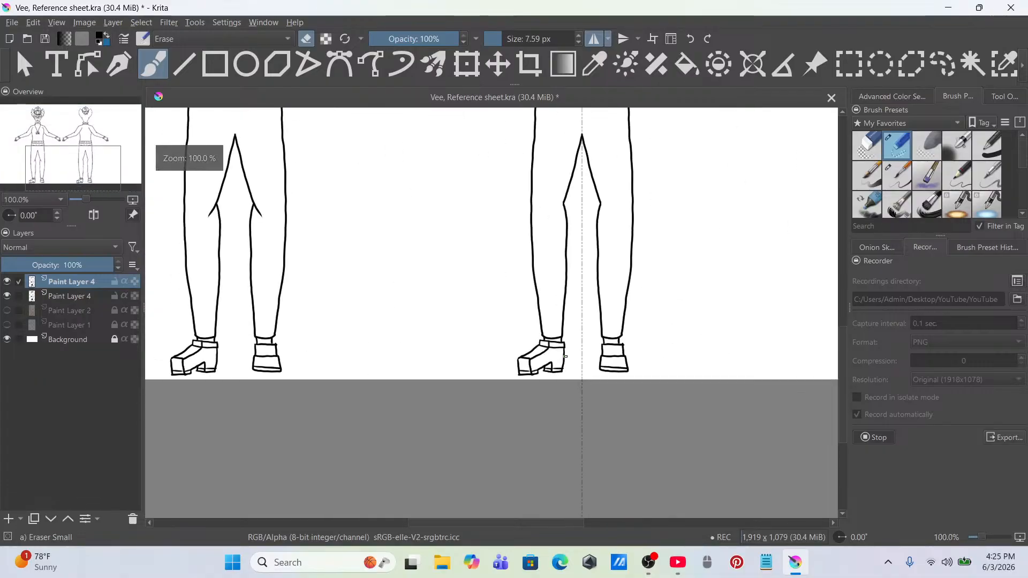
pyautogui.scroll(3, 565, 357)
pyautogui.scroll(-5, 564, 357)
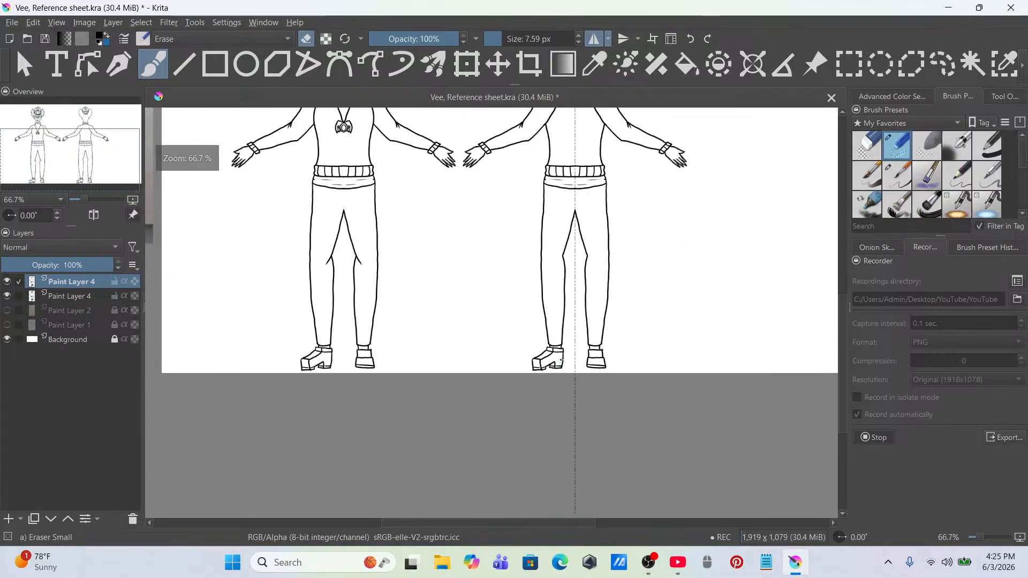
pyautogui.scroll(-2, 562, 360)
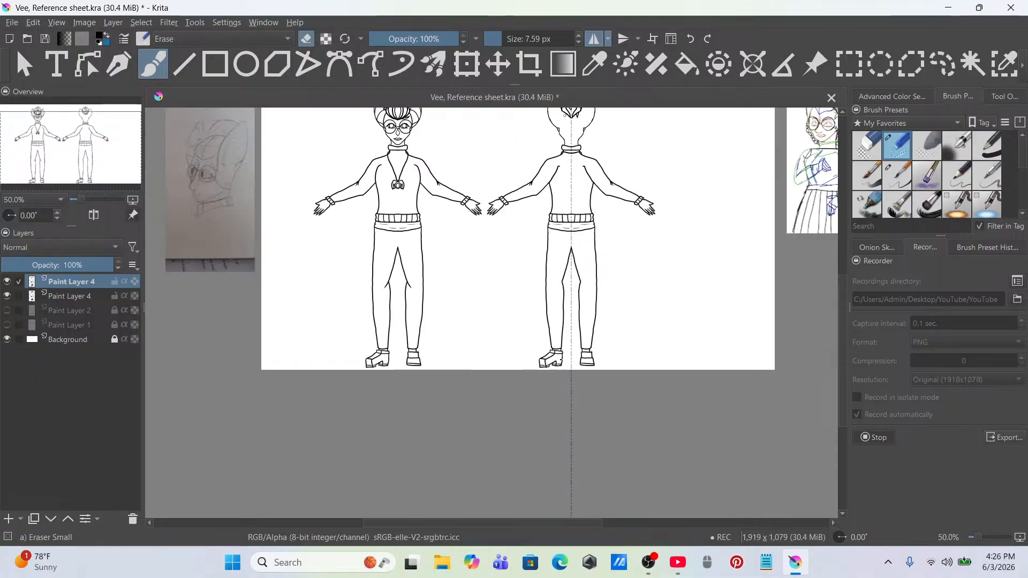
pyautogui.scroll(2, 607, 277)
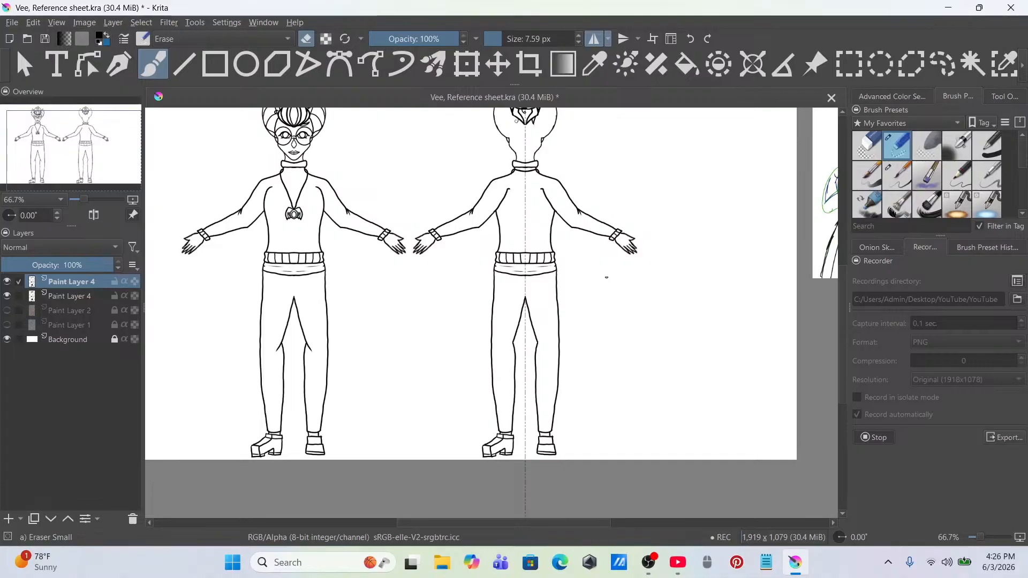
pyautogui.scroll(4, 580, 332)
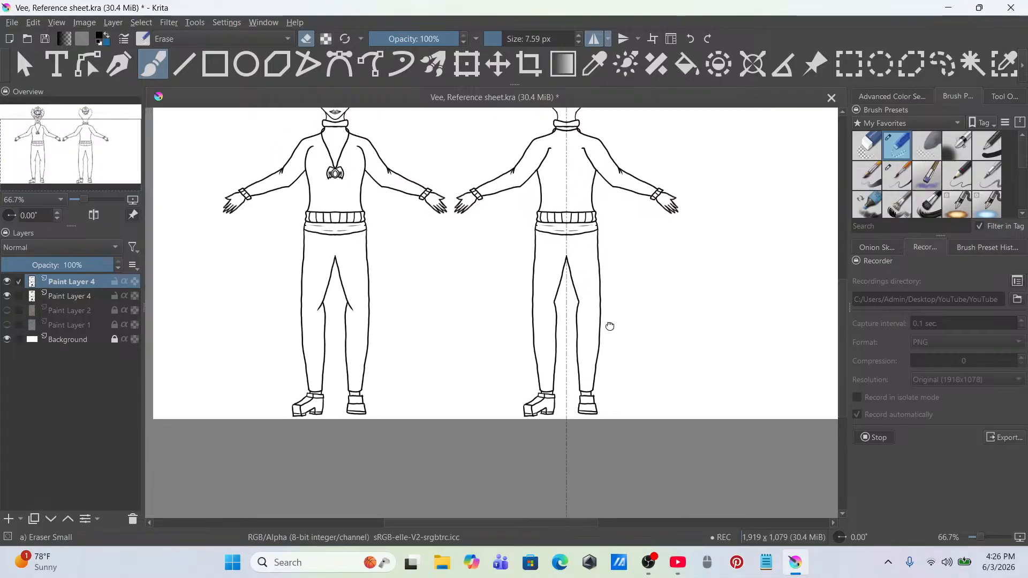
pyautogui.scroll(-2, 564, 404)
pyautogui.scroll(2, 564, 404)
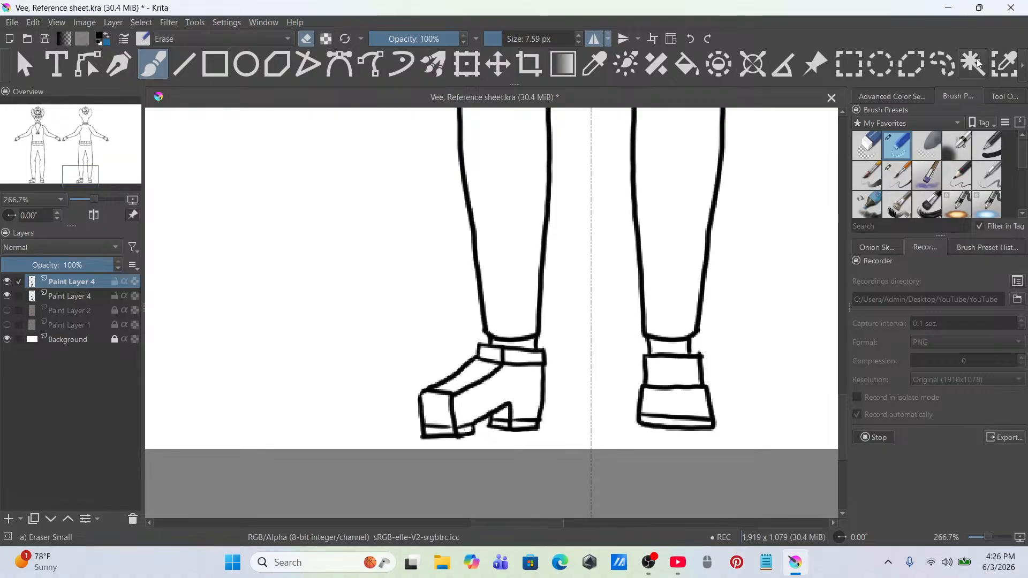
# Step: Select the back view's lower legs and both boots and cut them to a new layer, undoing an earlier copy to a new layer
pyautogui.click(855, 75)
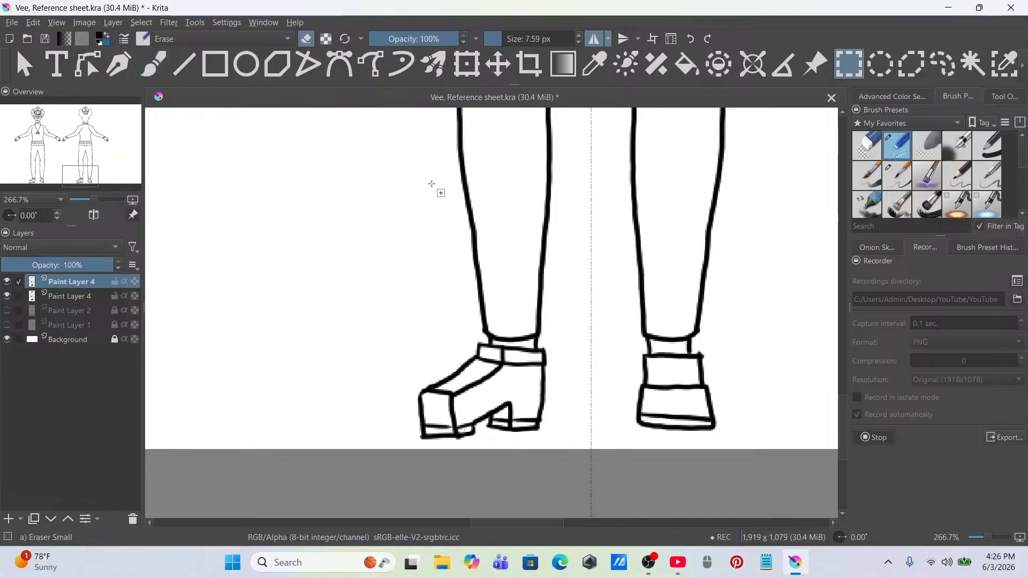
pyautogui.moveTo(431, 184); pyautogui.dragTo(759, 461)
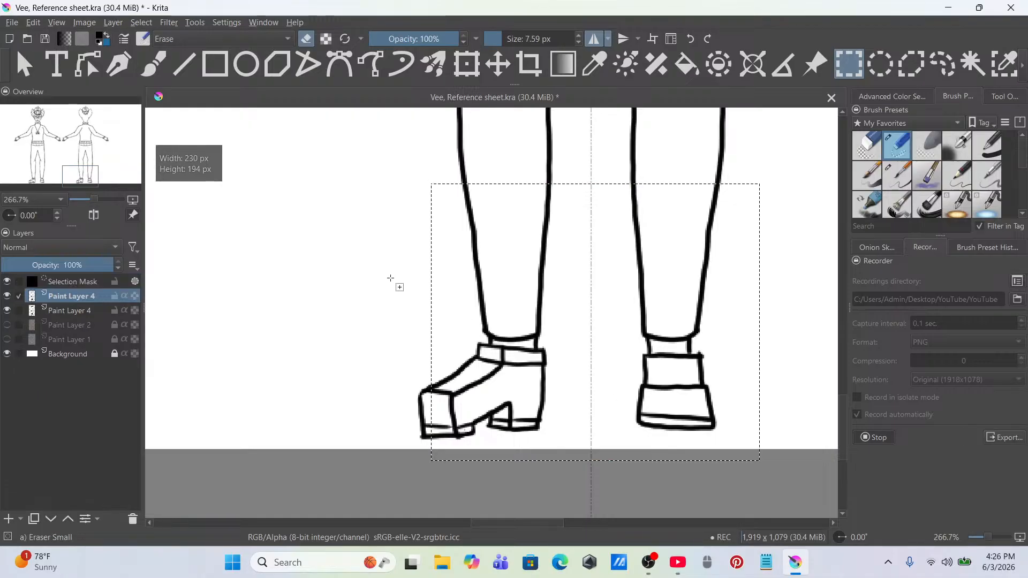
pyautogui.moveTo(380, 275); pyautogui.dragTo(579, 499)
pyautogui.rightClick(630, 289)
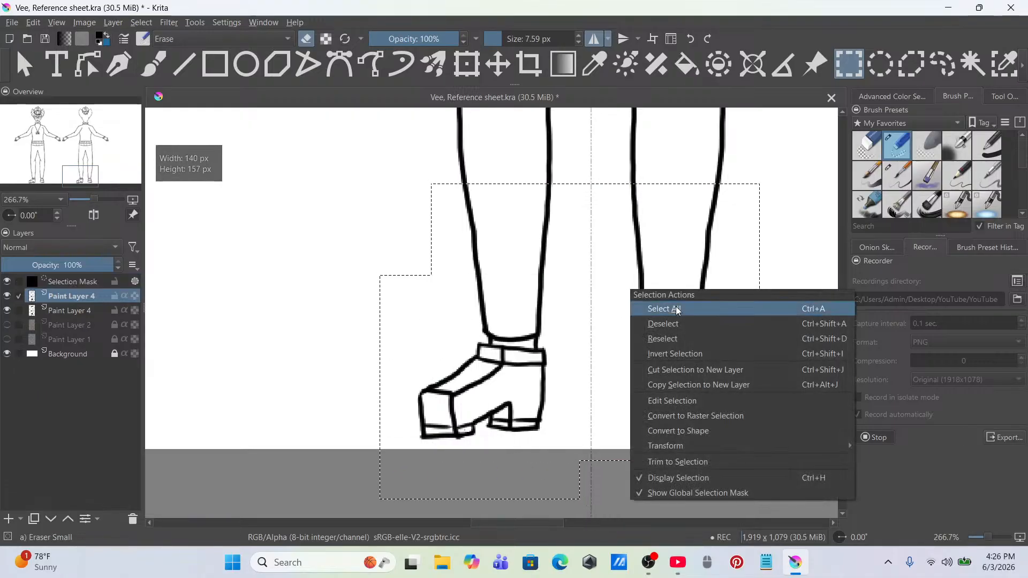
pyautogui.click(691, 383)
pyautogui.rightClick(645, 316)
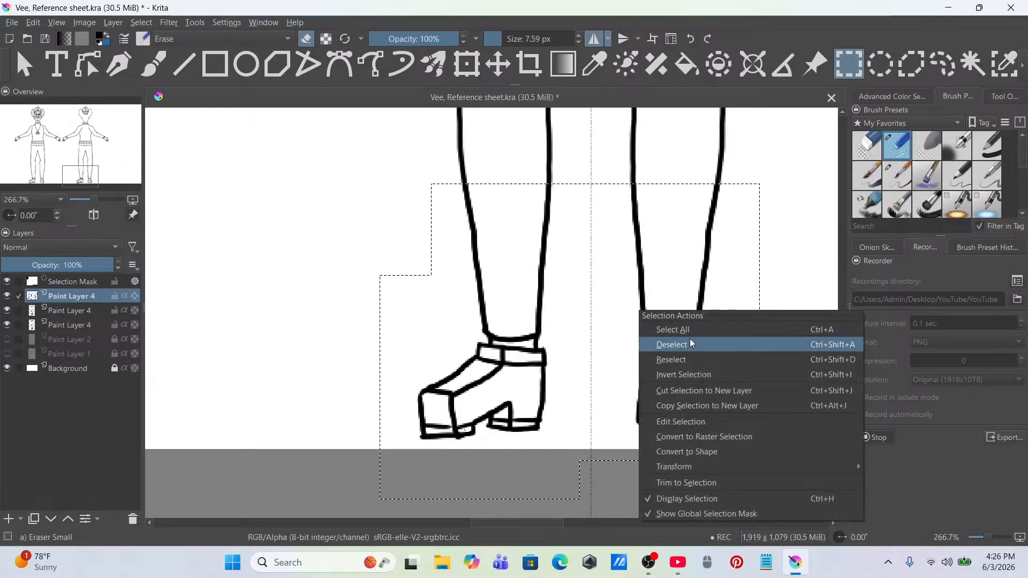
pyautogui.click(690, 38)
pyautogui.rightClick(683, 244)
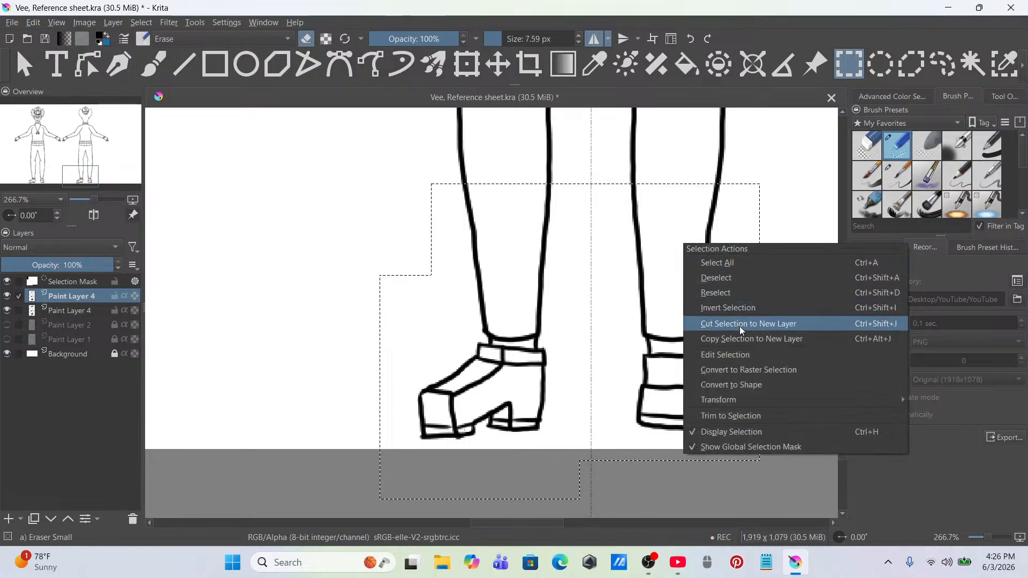
pyautogui.click(740, 325)
# Step: Mirror the cut lower legs and boots horizontally, realign them with the trouser legs above, and deselect
pyautogui.rightClick(702, 275)
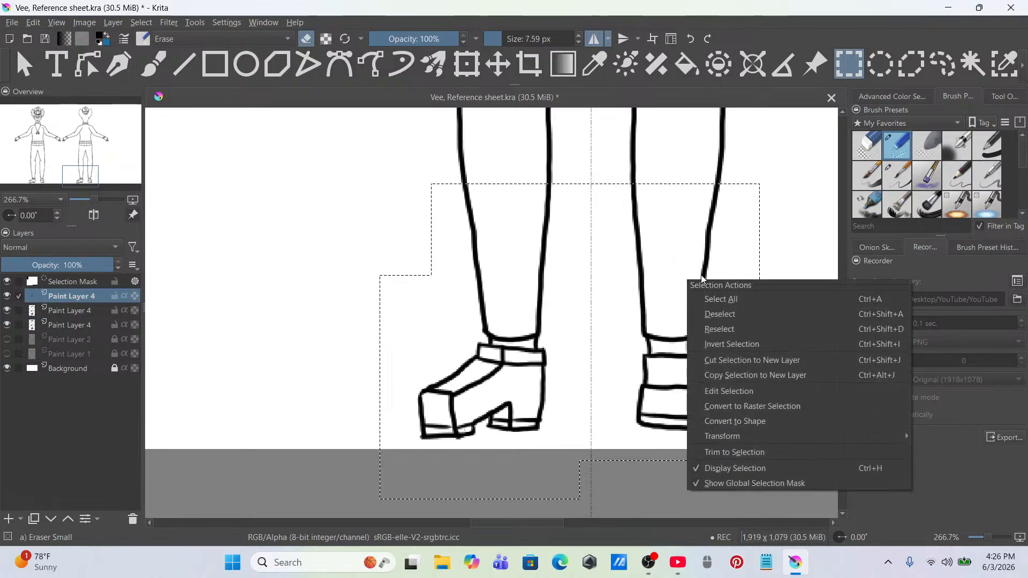
pyautogui.click(466, 64)
pyautogui.rightClick(527, 187)
pyautogui.click(590, 294)
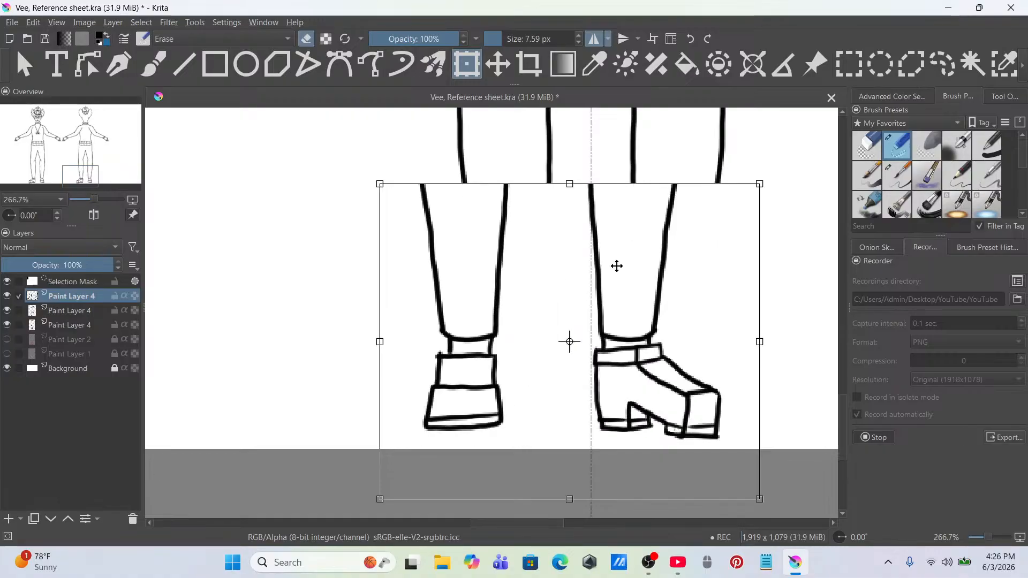
pyautogui.moveTo(617, 267); pyautogui.dragTo(660, 271)
pyautogui.click(849, 64)
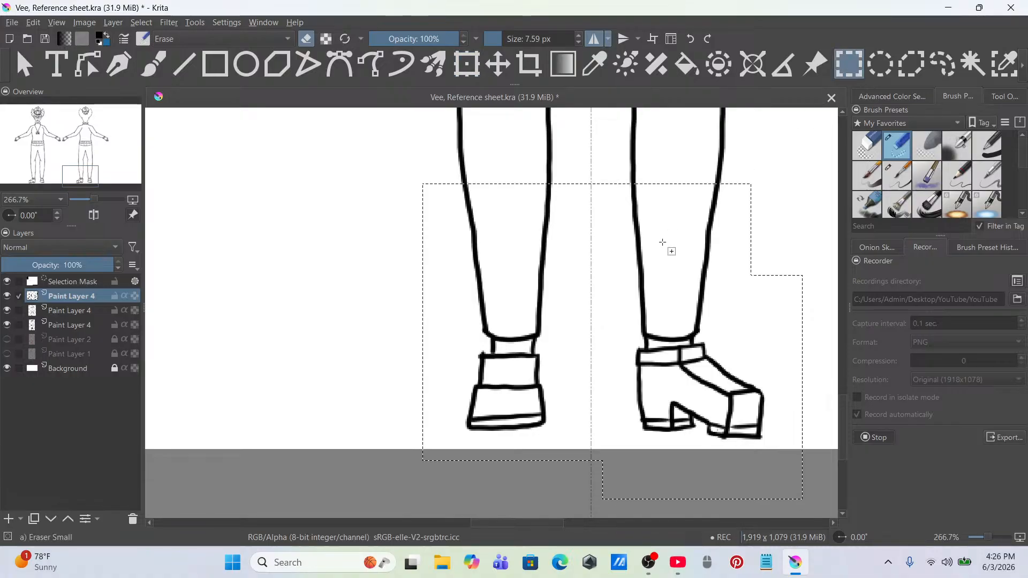
pyautogui.rightClick(663, 245)
pyautogui.click(695, 278)
# Step: Erase the protruding toe and front platform of the back view's side-facing boot with the 7.59 px small eraser
pyautogui.scroll(-5, 686, 396)
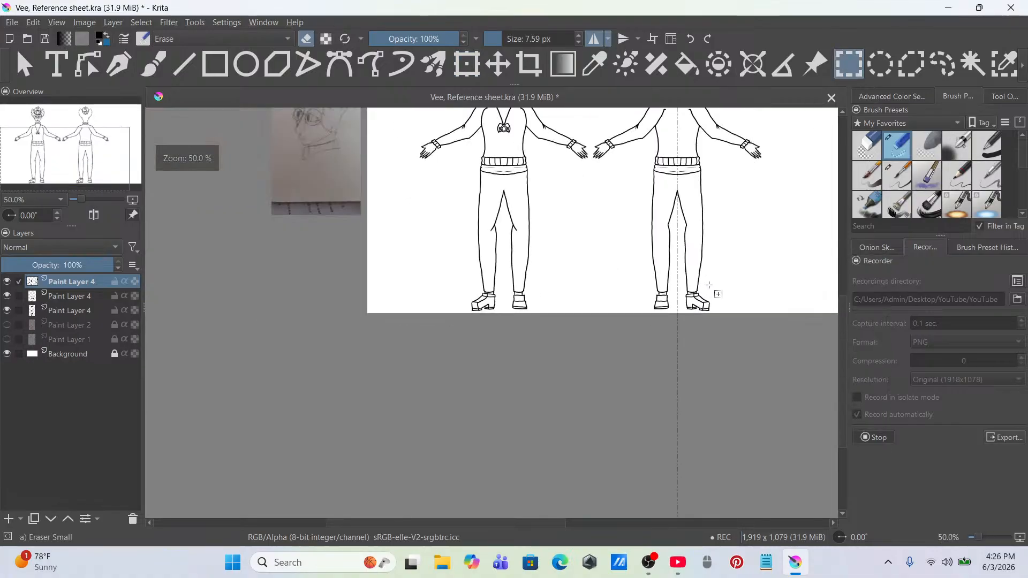
pyautogui.scroll(6, 686, 396)
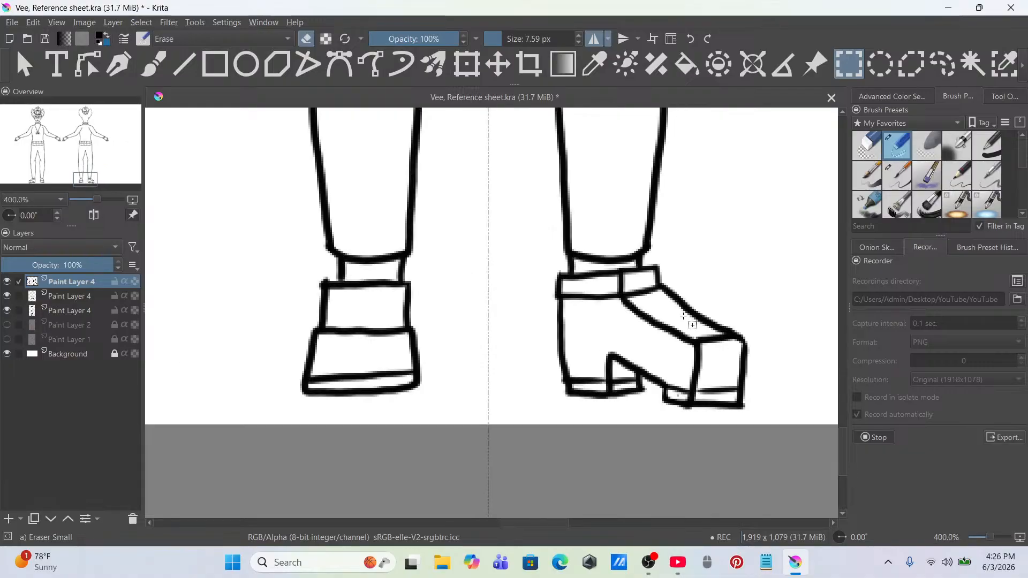
pyautogui.scroll(-2, 640, 256)
pyautogui.scroll(-1, 642, 258)
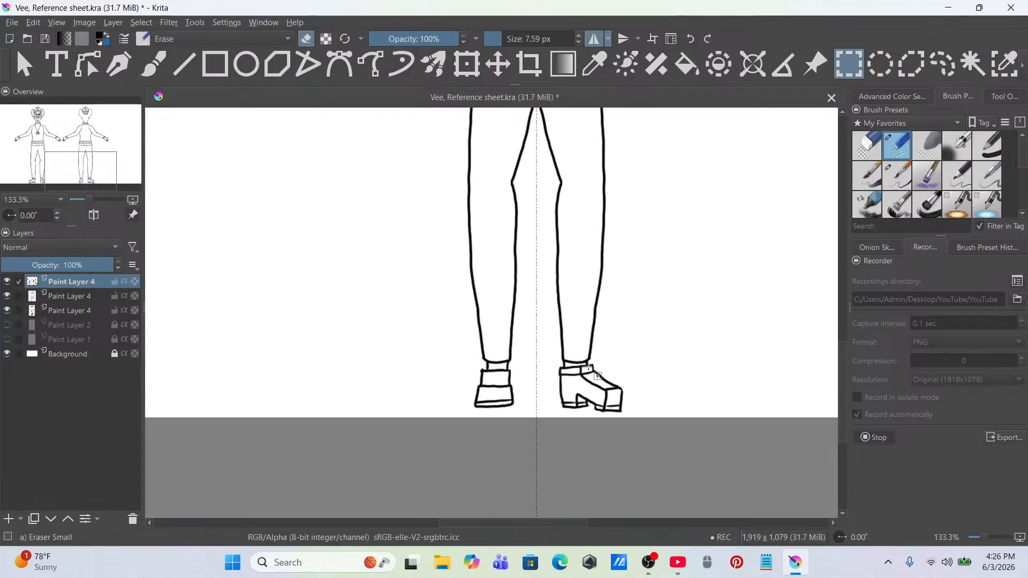
pyautogui.scroll(-2, 642, 258)
pyautogui.scroll(5, 643, 327)
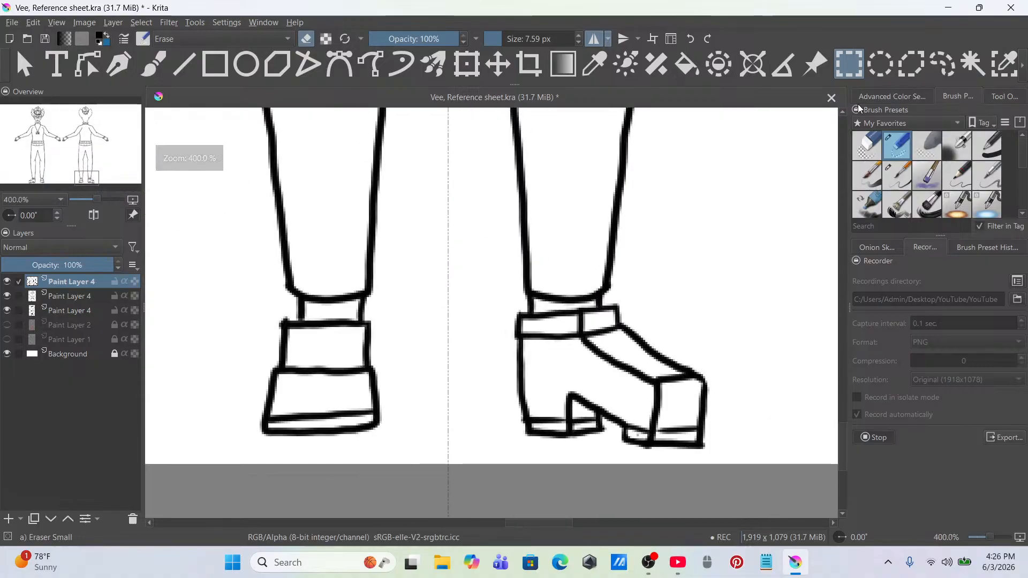
pyautogui.moveTo(632, 288); pyautogui.dragTo(618, 237)
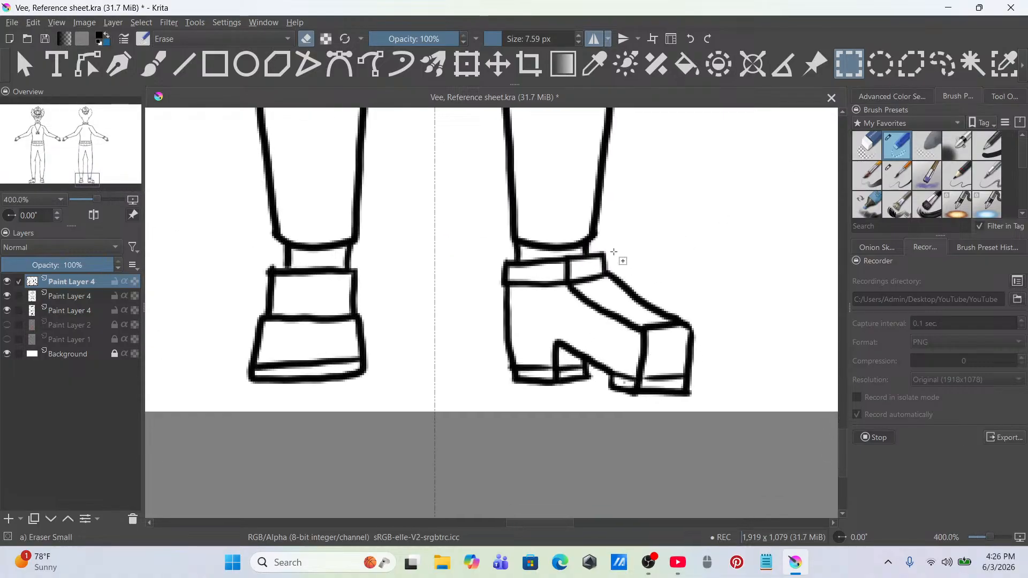
pyautogui.click(154, 61)
pyautogui.moveTo(517, 240); pyautogui.dragTo(407, 231)
pyautogui.scroll(1, 483, 266)
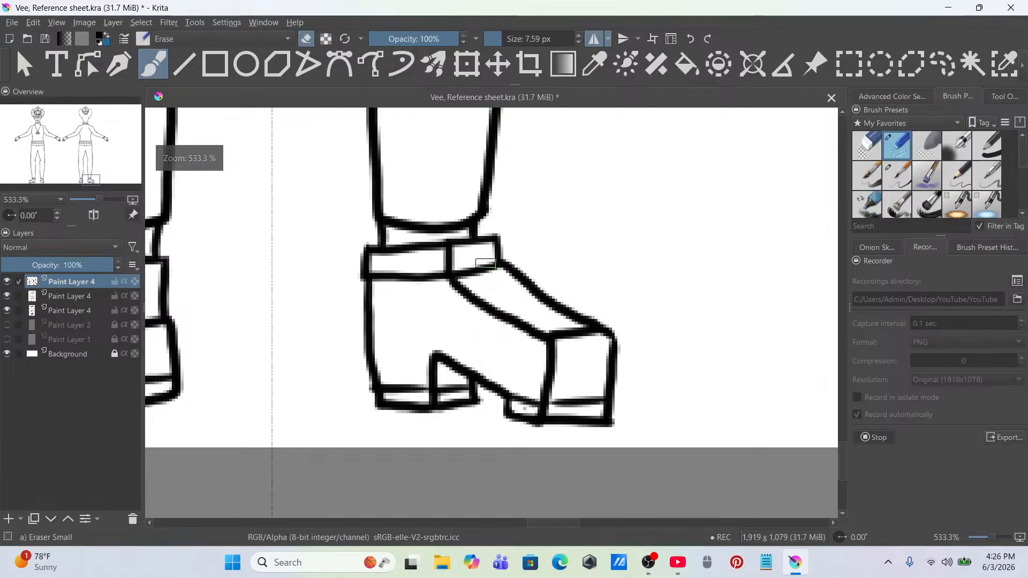
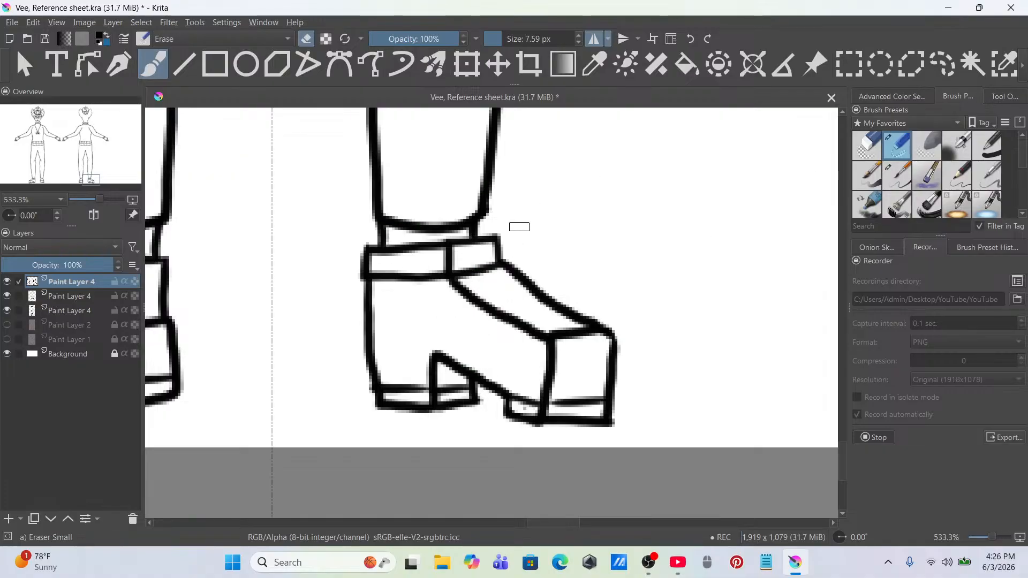
pyautogui.moveTo(511, 230)
pyautogui.mouseDown()
pyautogui.moveTo(509, 354)
pyautogui.moveTo(504, 371)
pyautogui.moveTo(511, 316)
pyautogui.moveTo(491, 380)
pyautogui.moveTo(489, 342)
pyautogui.moveTo(492, 355)
pyautogui.moveTo(530, 263)
pyautogui.moveTo(543, 420)
pyautogui.moveTo(560, 429)
pyautogui.moveTo(599, 388)
pyautogui.moveTo(617, 416)
pyautogui.moveTo(555, 411)
pyautogui.moveTo(532, 428)
pyautogui.mouseUp()
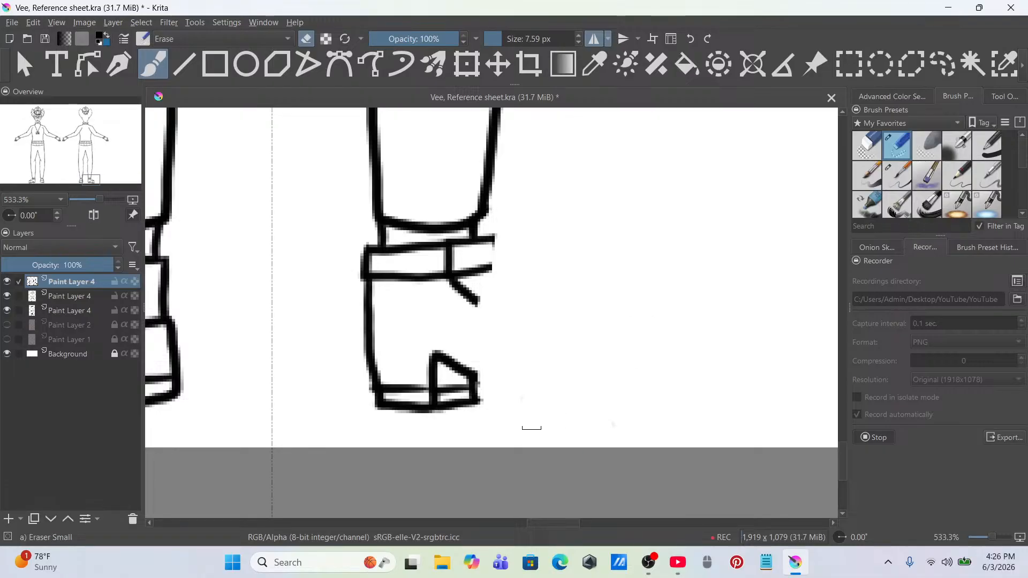
# Step: Draw the side-facing boot's instep, toe edge and lower sole lines with the 4.46 px tree brush
pyautogui.scroll(-3, 999, 179)
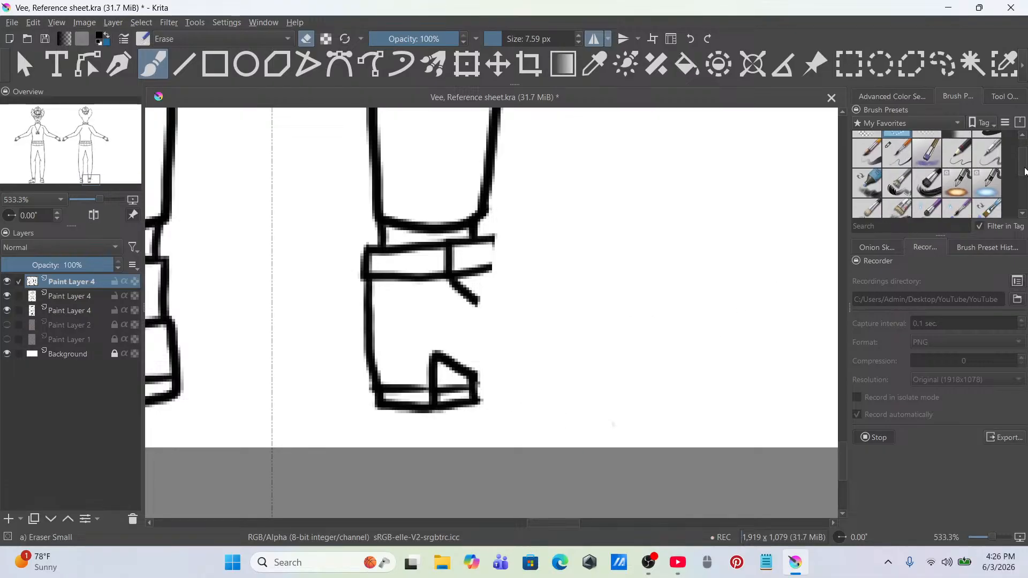
pyautogui.click(987, 154)
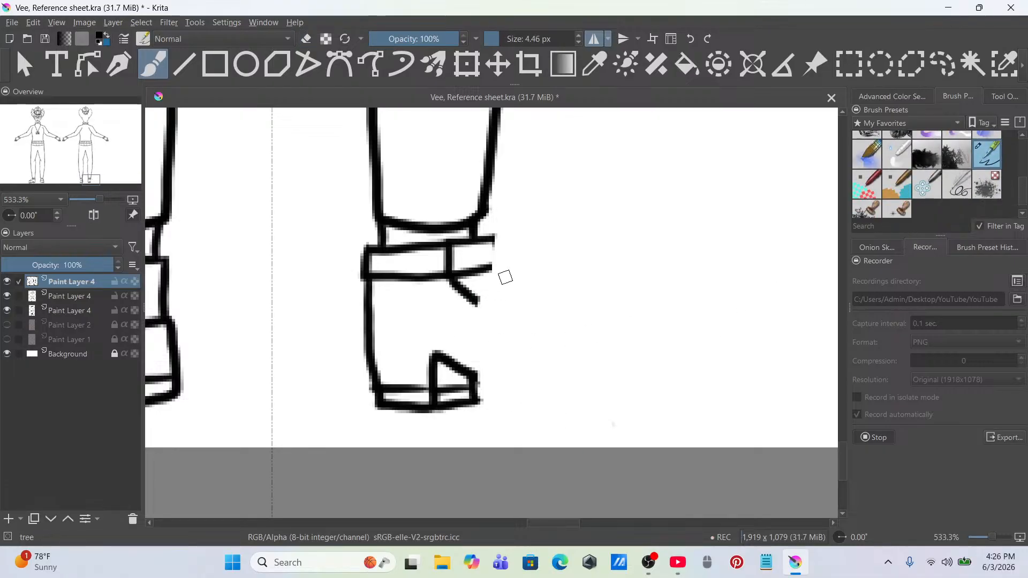
pyautogui.moveTo(492, 271); pyautogui.dragTo(547, 288)
pyautogui.hotkey('ctrl', 'z')
pyautogui.hotkey('ctrl', 'z')
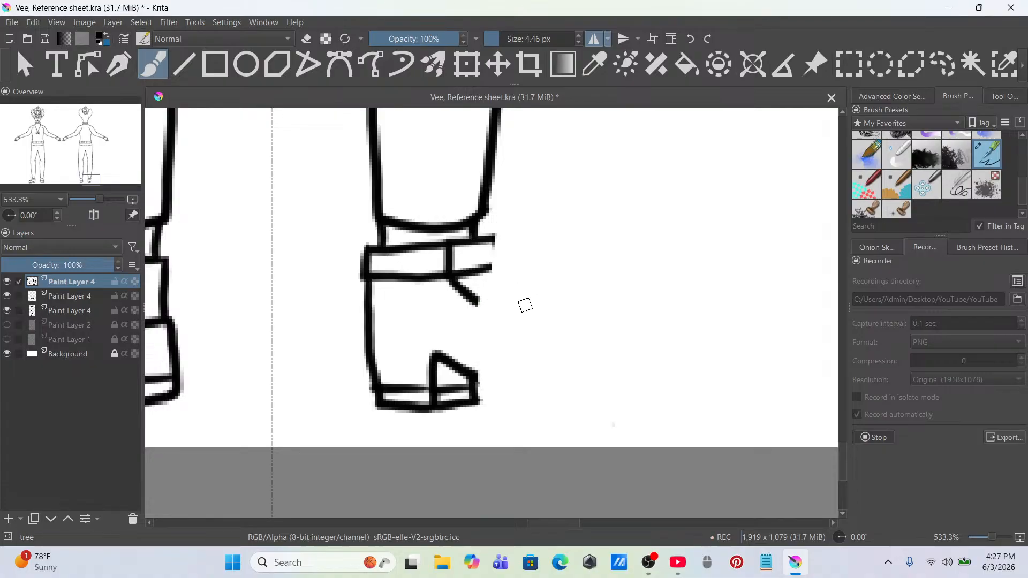
pyautogui.moveTo(525, 330); pyautogui.dragTo(523, 369)
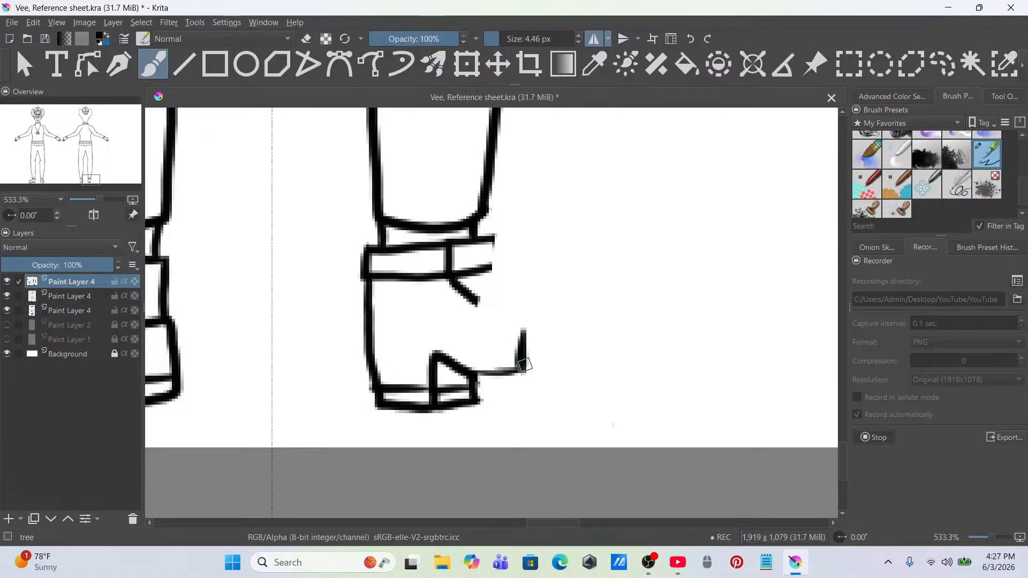
pyautogui.moveTo(475, 398); pyautogui.dragTo(516, 396)
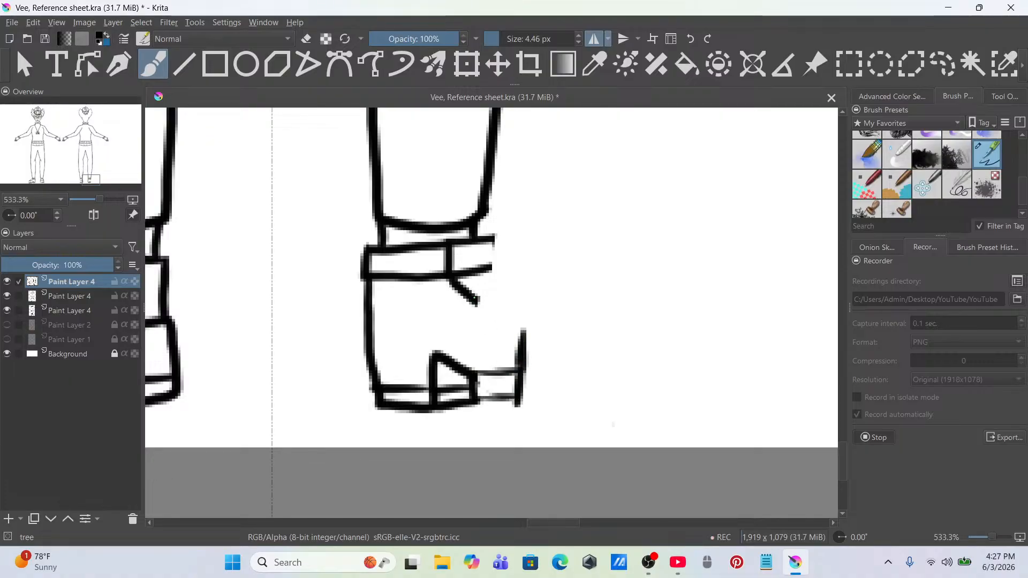
pyautogui.moveTo(474, 303)
pyautogui.mouseDown()
pyautogui.moveTo(530, 321)
pyautogui.moveTo(522, 345)
pyautogui.moveTo(482, 316)
pyautogui.mouseUp()
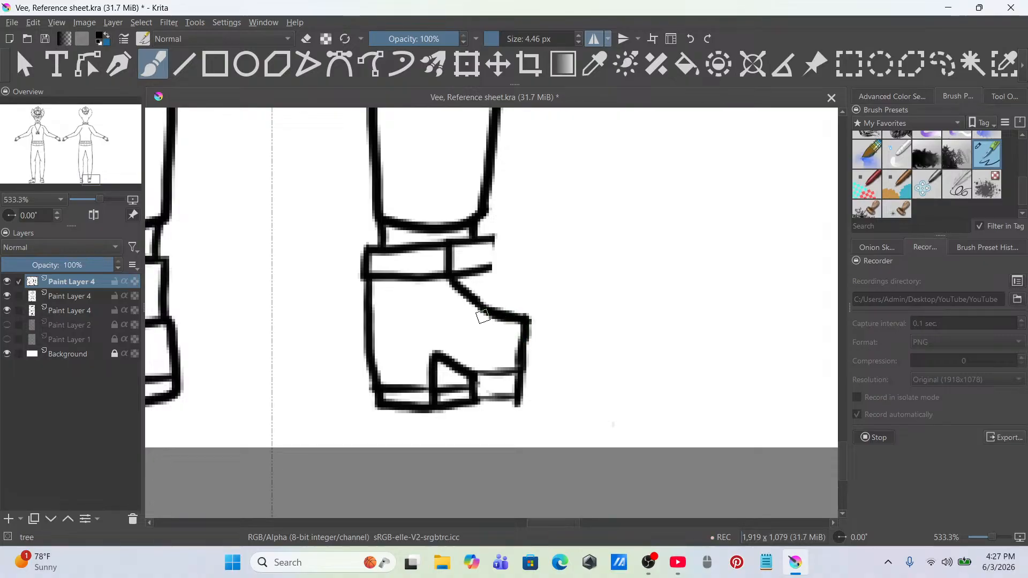
# Step: Extend the boot's foot with a longer instep and toe, erasing the shorter toe edge inside it
pyautogui.moveTo(446, 282)
pyautogui.mouseDown()
pyautogui.moveTo(489, 266)
pyautogui.moveTo(500, 320)
pyautogui.moveTo(490, 231)
pyautogui.moveTo(500, 299)
pyautogui.moveTo(570, 318)
pyautogui.moveTo(561, 312)
pyautogui.moveTo(556, 372)
pyautogui.moveTo(557, 356)
pyautogui.moveTo(526, 371)
pyautogui.moveTo(559, 366)
pyautogui.moveTo(556, 414)
pyautogui.mouseUp()
pyautogui.hotkey('ctrl', 'z')
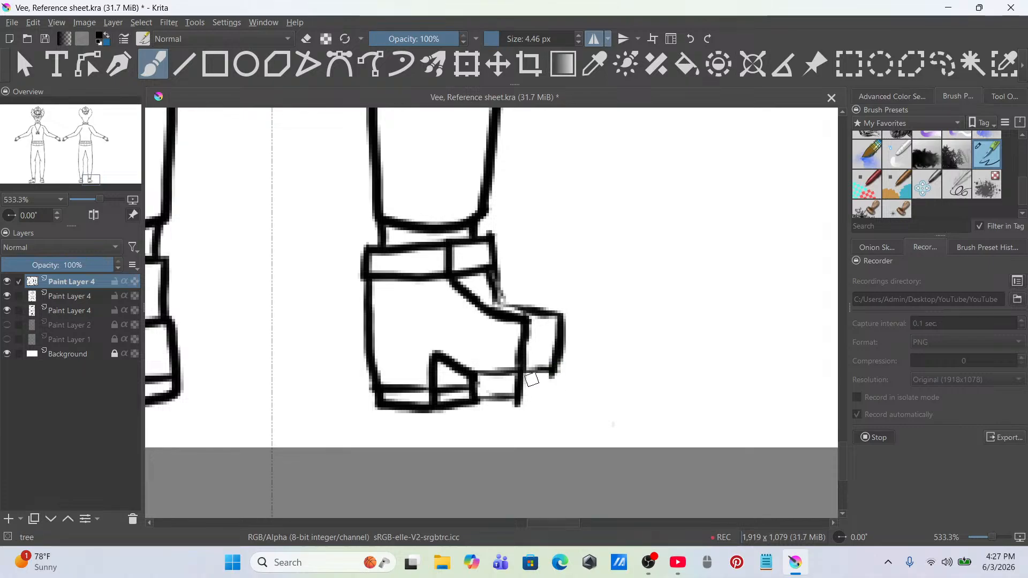
pyautogui.press('e')
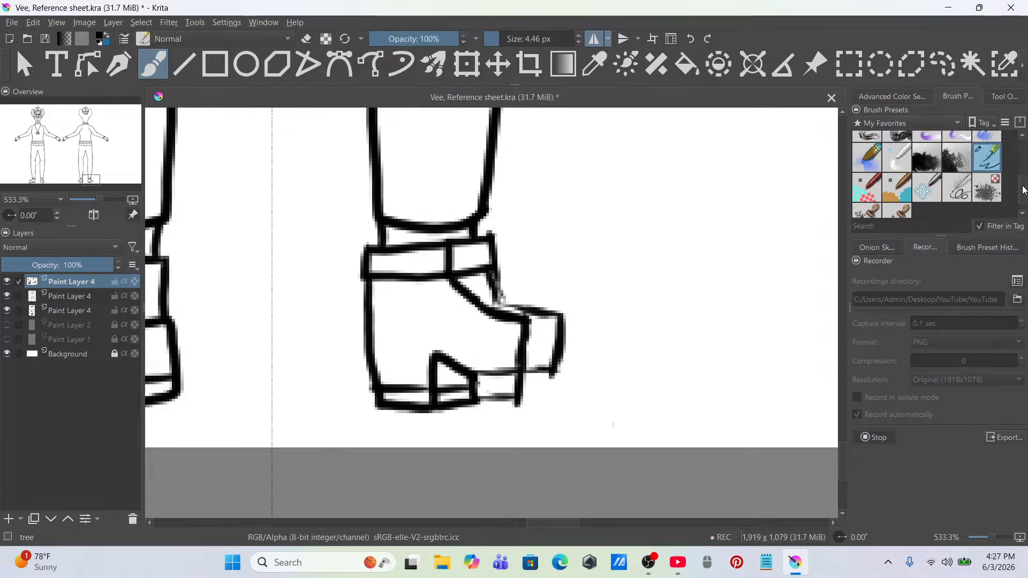
pyautogui.moveTo(506, 350)
pyautogui.mouseDown()
pyautogui.moveTo(525, 326)
pyautogui.moveTo(484, 287)
pyautogui.moveTo(499, 302)
pyautogui.moveTo(490, 277)
pyautogui.moveTo(516, 304)
pyautogui.mouseUp()
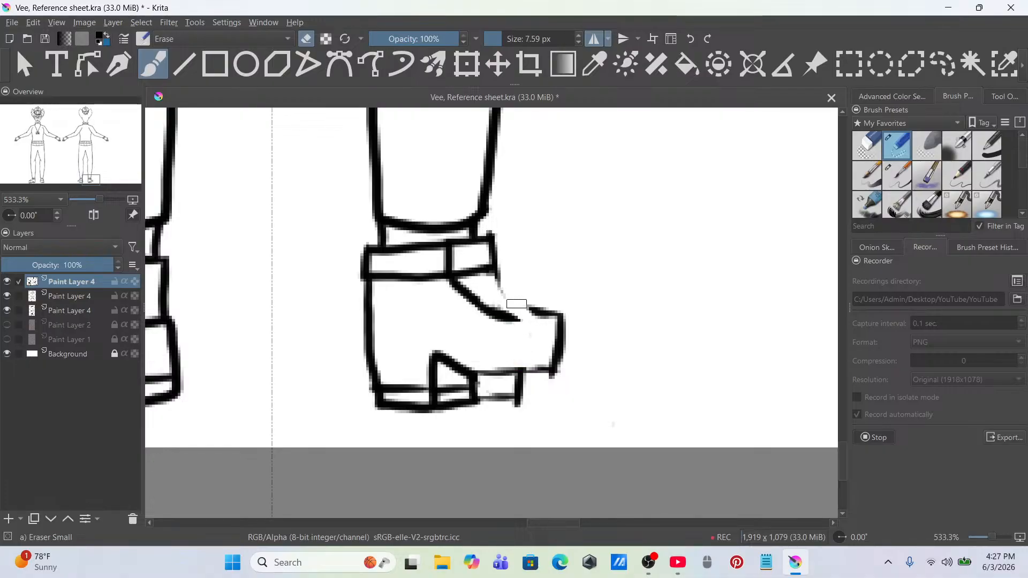
# Step: Close the gap in the boot's outer instep line and erase the old diagonal line inside the foot
pyautogui.scroll(-3, 1025, 147)
pyautogui.click(987, 184)
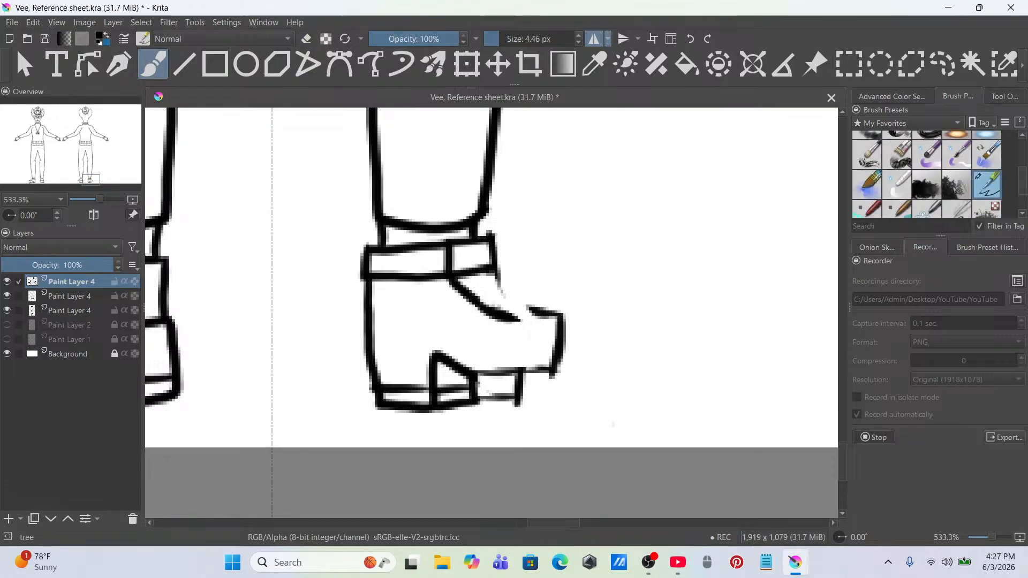
pyautogui.moveTo(502, 297); pyautogui.dragTo(527, 304)
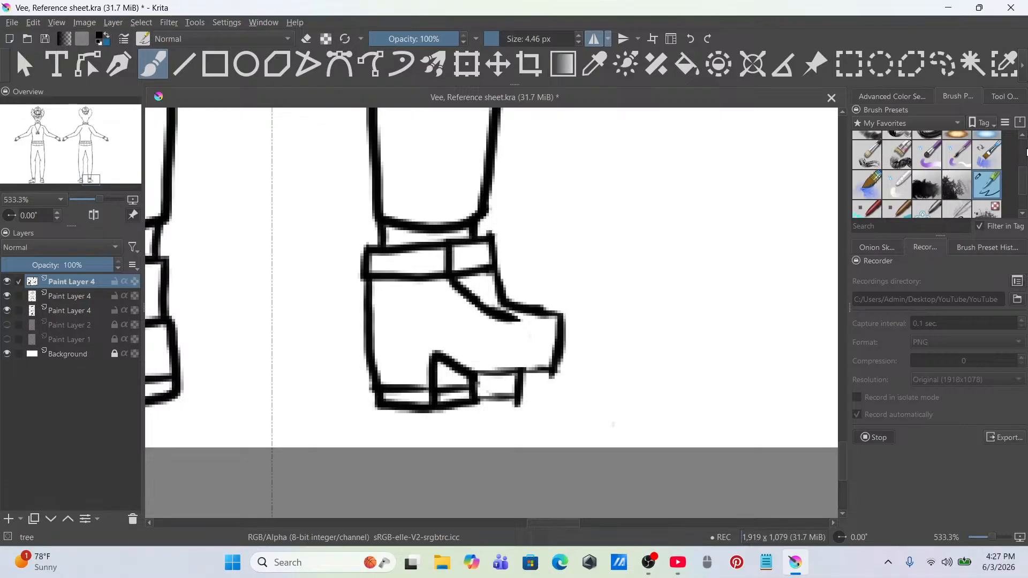
pyautogui.scroll(3, 1023, 180)
pyautogui.click(897, 145)
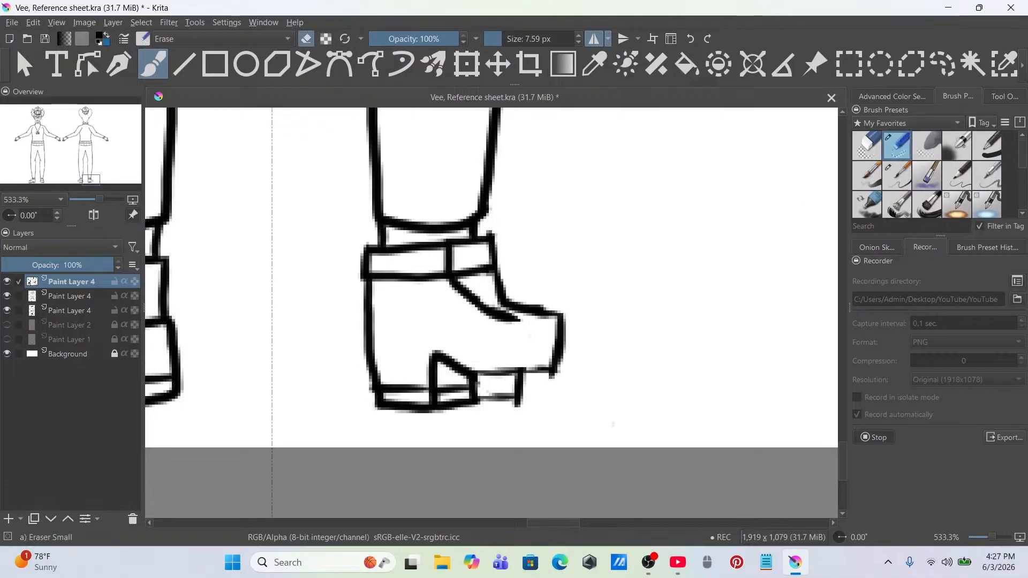
pyautogui.moveTo(494, 318); pyautogui.dragTo(476, 297)
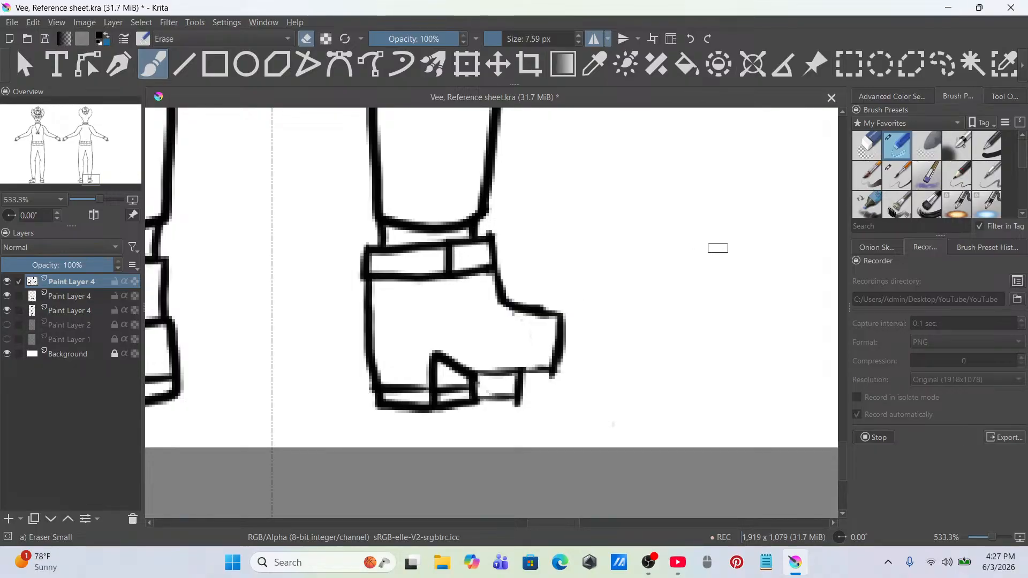
# Step: Draw a vertical seam from the boot's cuff down to the sole with the 4.46 px tree brush, redoing the first stroke
pyautogui.scroll(-3, 988, 184)
pyautogui.click(990, 187)
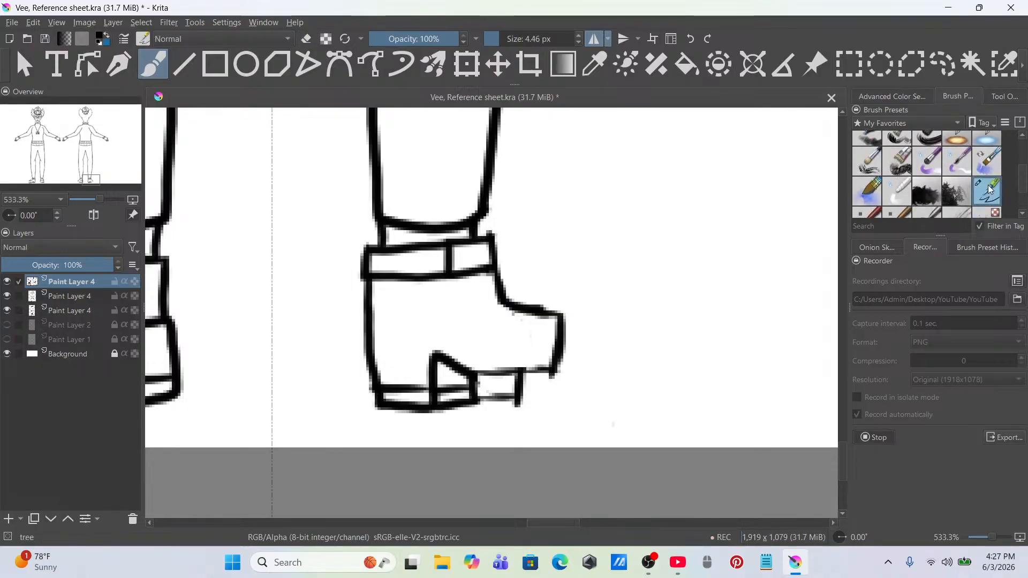
pyautogui.moveTo(447, 275); pyautogui.dragTo(454, 408)
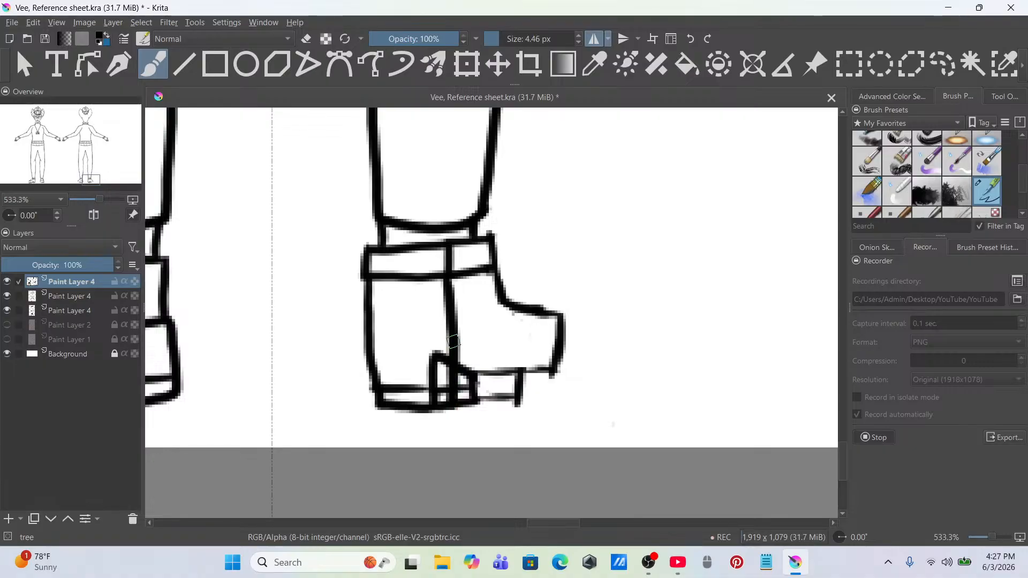
pyautogui.hotkey('ctrl', 'z')
pyautogui.moveTo(449, 279); pyautogui.dragTo(443, 406)
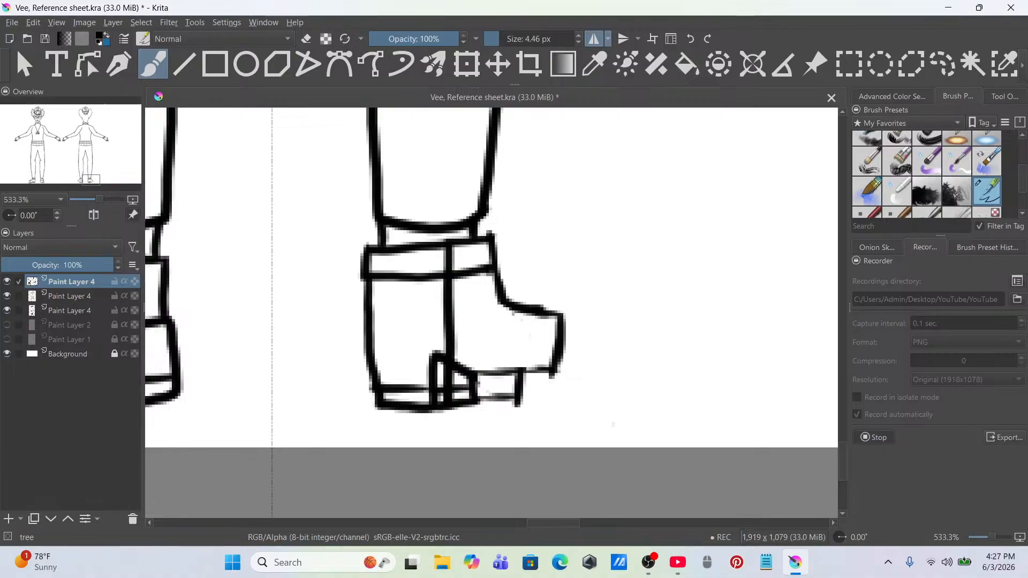
# Step: Erase the old heel edge beside the vertical seam and redraw the sole line across to the seam
pyautogui.scroll(3, 1012, 180)
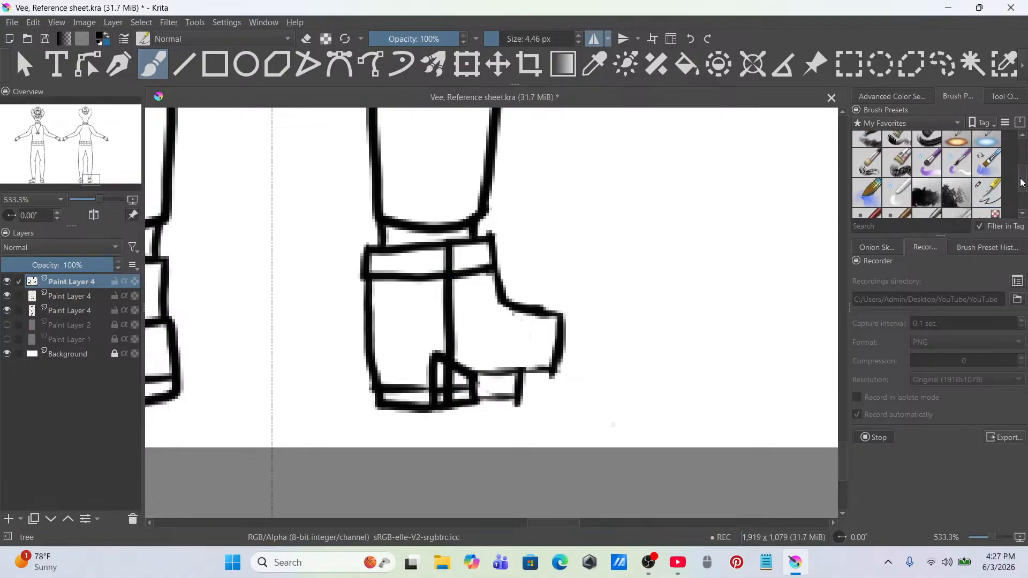
pyautogui.click(897, 145)
pyautogui.moveTo(431, 345); pyautogui.dragTo(433, 354)
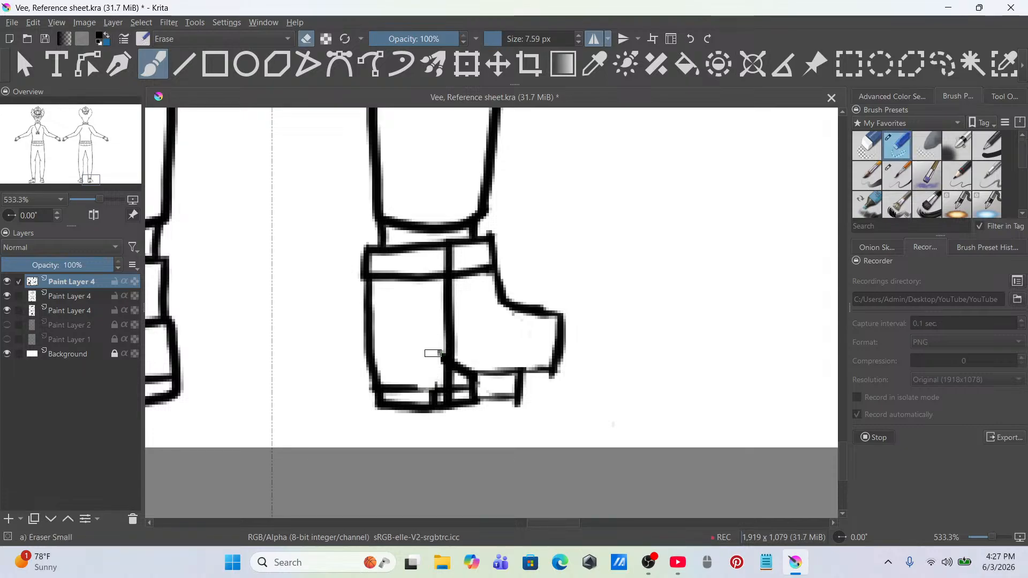
pyautogui.moveTo(431, 395); pyautogui.dragTo(412, 388)
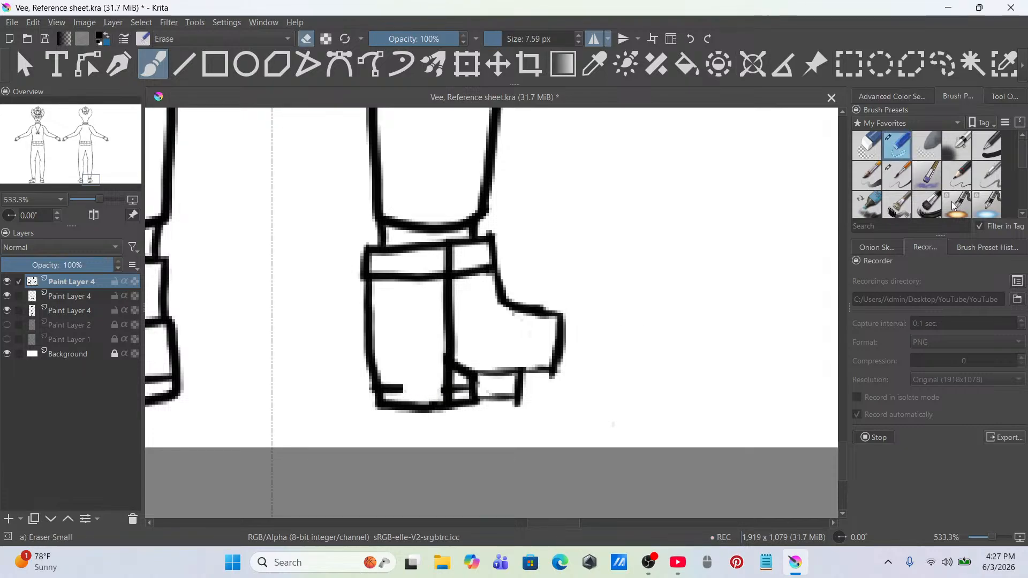
pyautogui.scroll(-2, 997, 182)
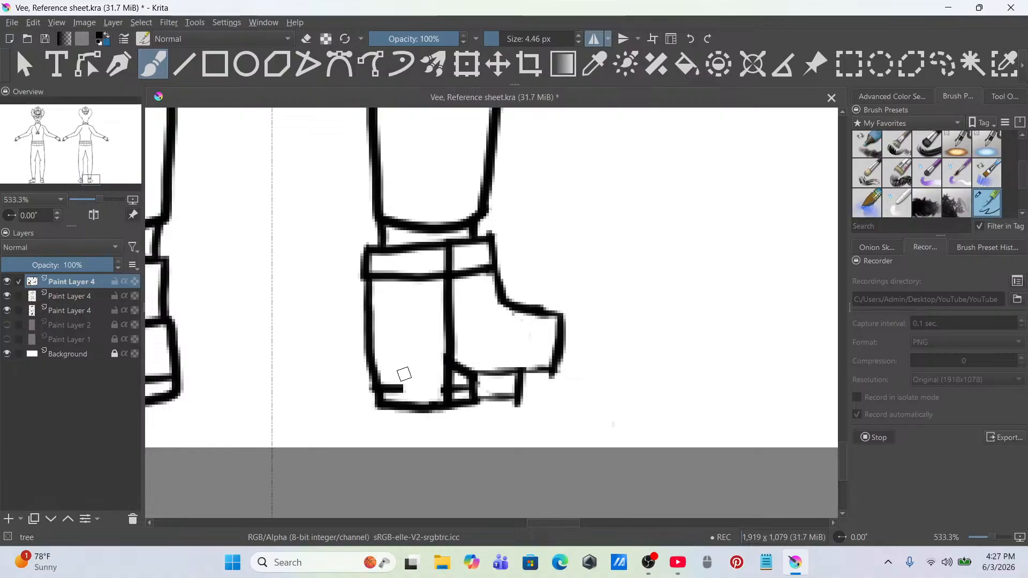
pyautogui.moveTo(423, 387)
pyautogui.mouseDown()
pyautogui.moveTo(447, 388)
pyautogui.moveTo(389, 389)
pyautogui.moveTo(457, 390)
pyautogui.moveTo(401, 389)
pyautogui.moveTo(448, 388)
pyautogui.mouseUp()
pyautogui.hotkey('ctrl', 'z')
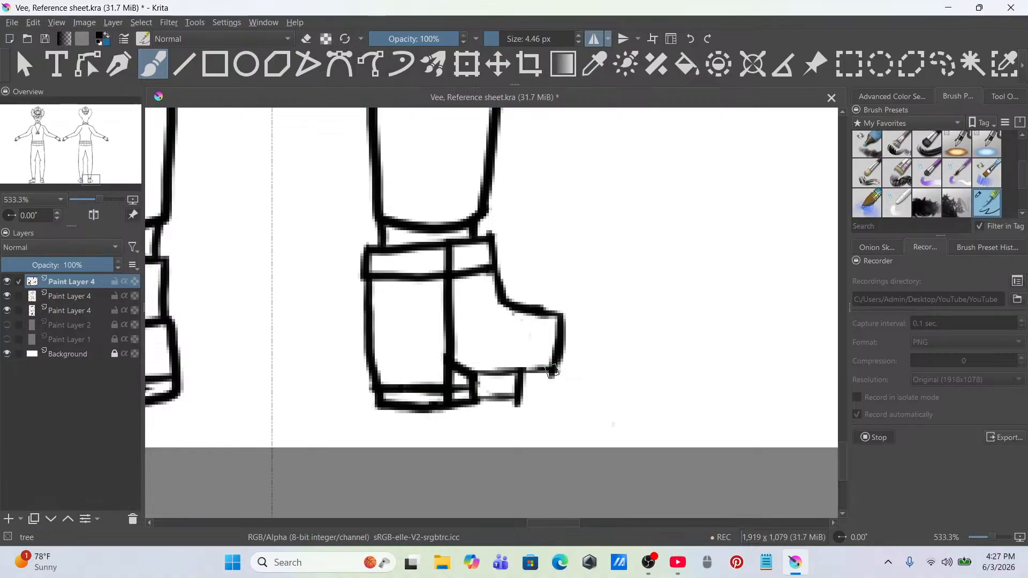
# Step: Select the boot's toe section, about 32 × 45 px, shift it outward and slightly down, and deselect
pyautogui.scroll(-4, 488, 366)
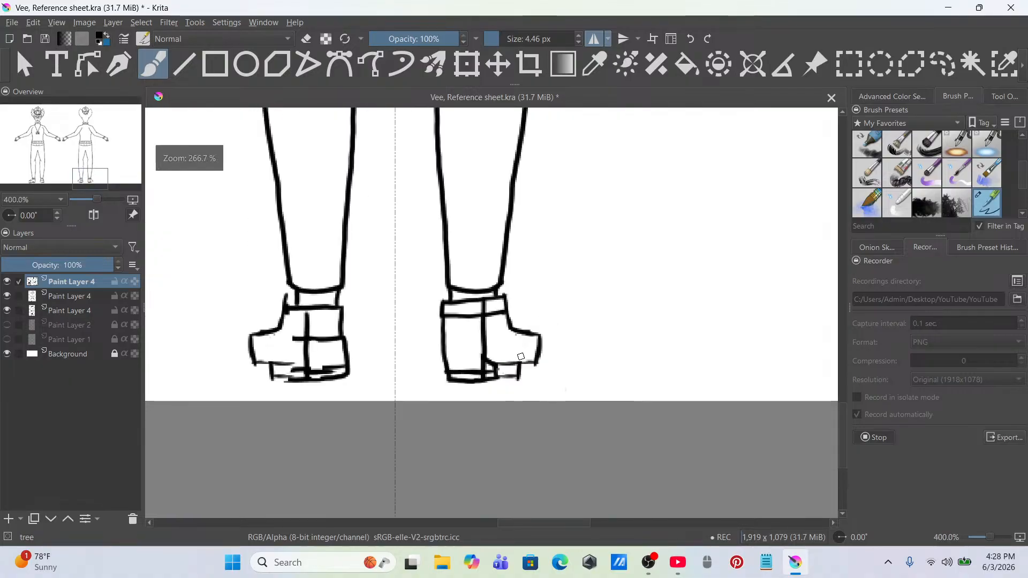
pyautogui.scroll(5, 514, 359)
pyautogui.moveTo(541, 354); pyautogui.dragTo(537, 375)
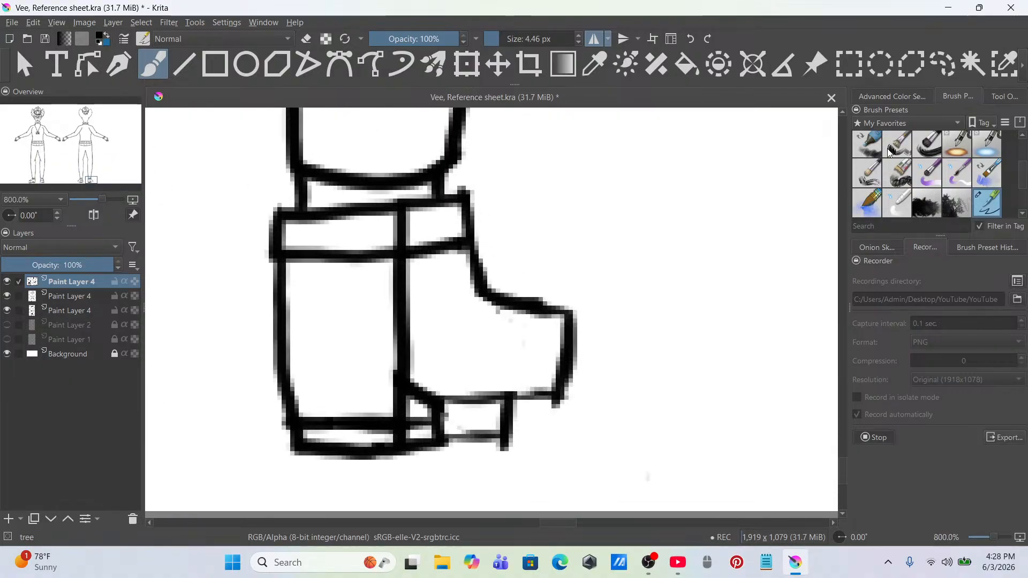
pyautogui.click(849, 65)
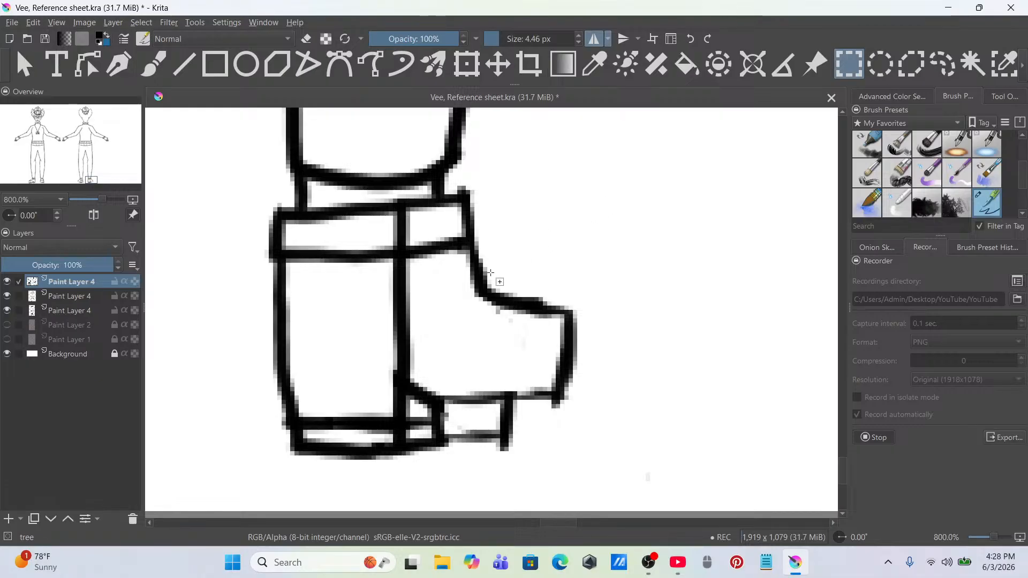
pyautogui.moveTo(491, 272); pyautogui.dragTo(629, 465)
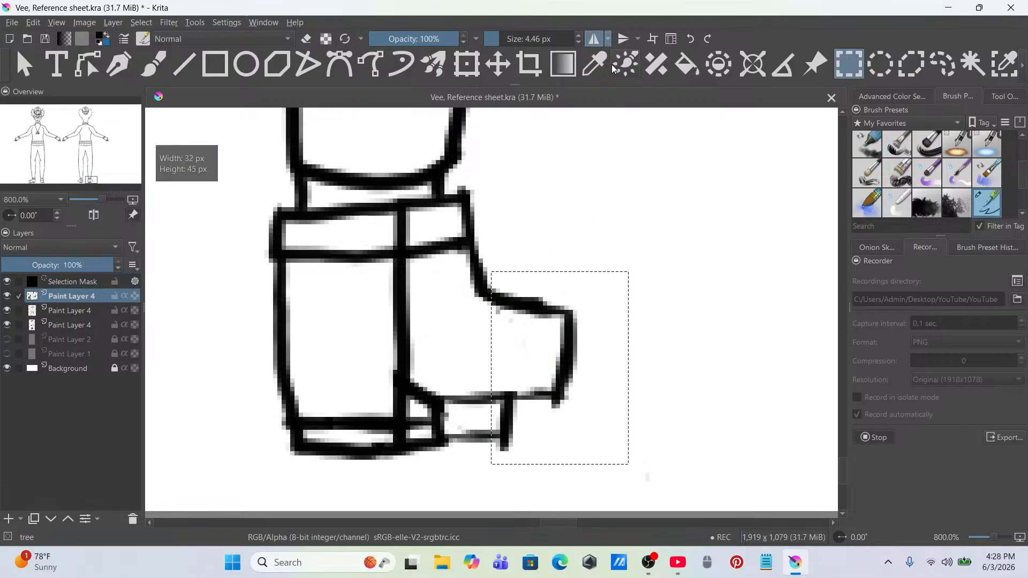
pyautogui.hotkey('ctrl', 't')
pyautogui.moveTo(575, 286); pyautogui.dragTo(604, 297)
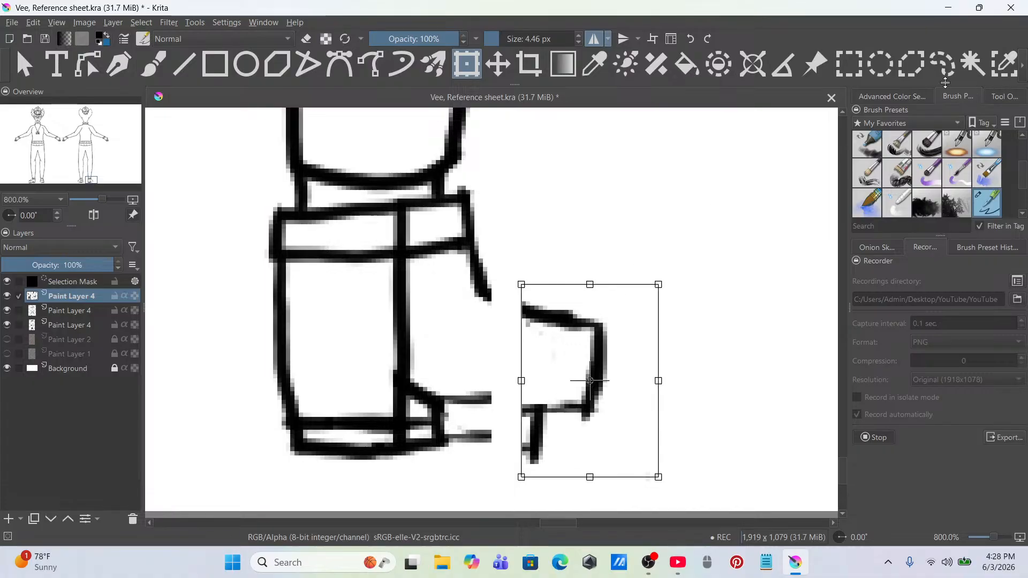
pyautogui.click(941, 64)
pyautogui.rightClick(604, 318)
pyautogui.click(636, 351)
# Step: Turn off horizontal mirror painting and erase the vertical stub beneath the detached toe with the 7.59 px small eraser
pyautogui.scroll(-5, 620, 328)
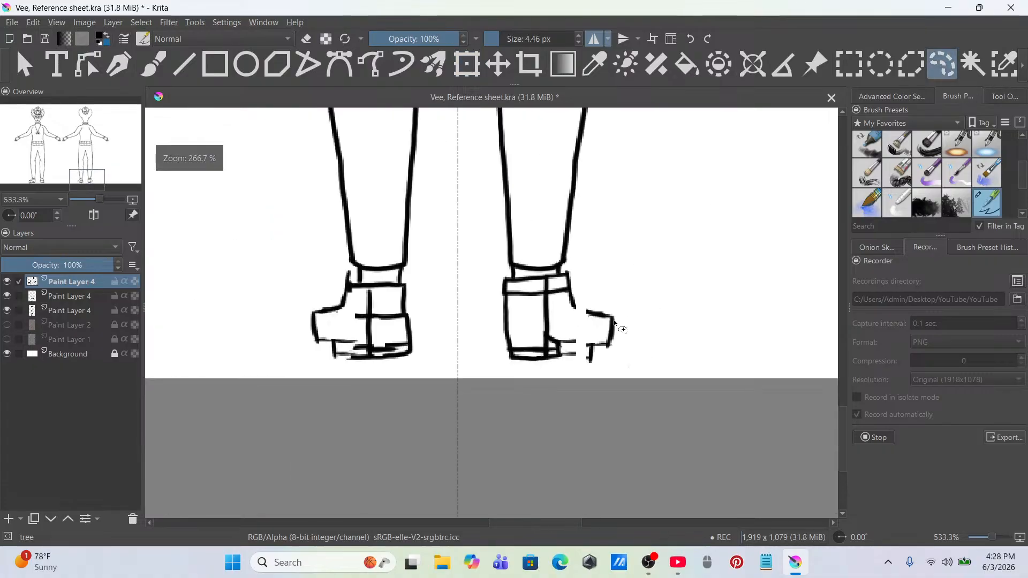
pyautogui.scroll(-1, 613, 335)
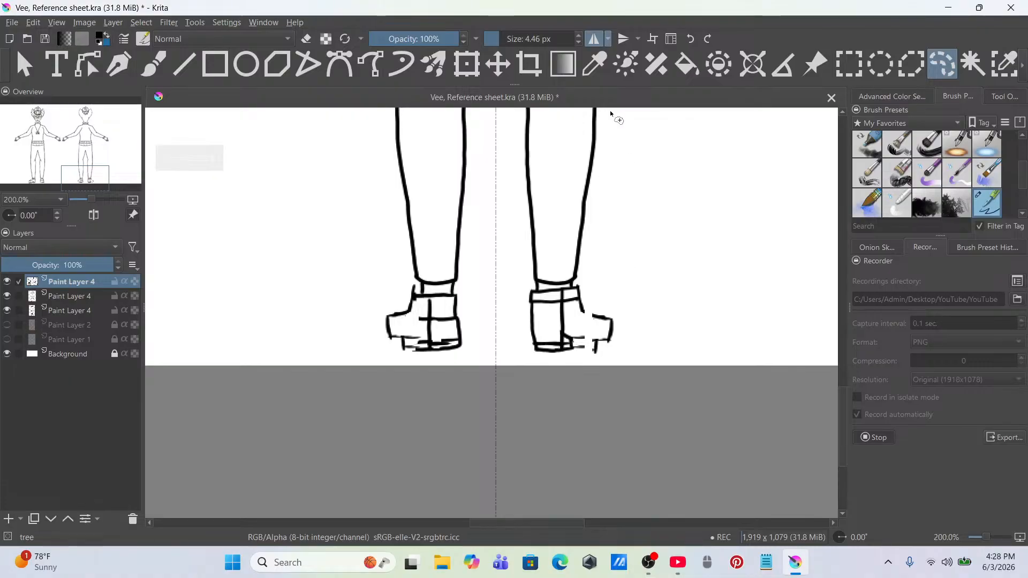
pyautogui.click(594, 38)
pyautogui.scroll(6, 596, 347)
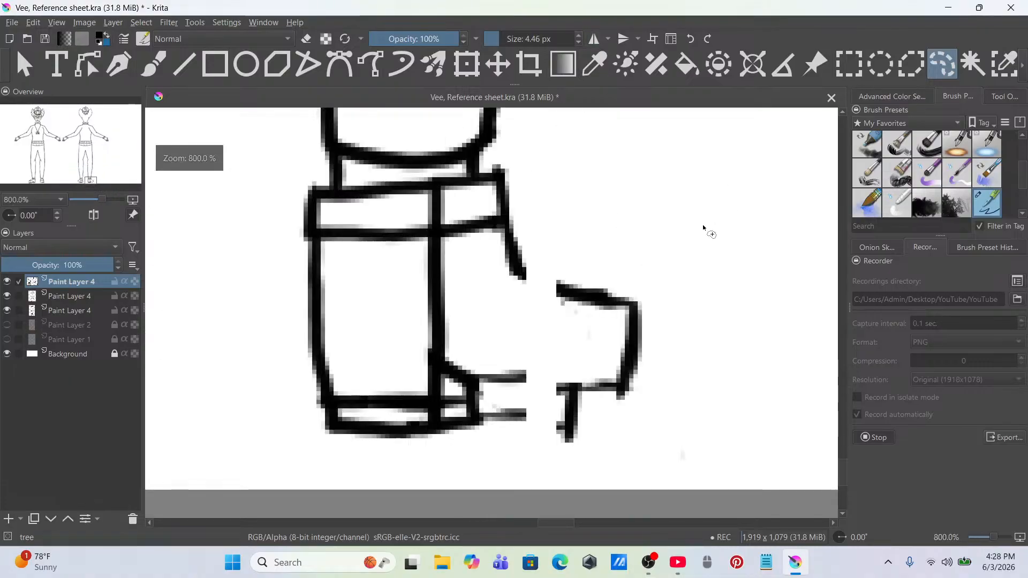
pyautogui.scroll(3, 914, 164)
pyautogui.click(897, 144)
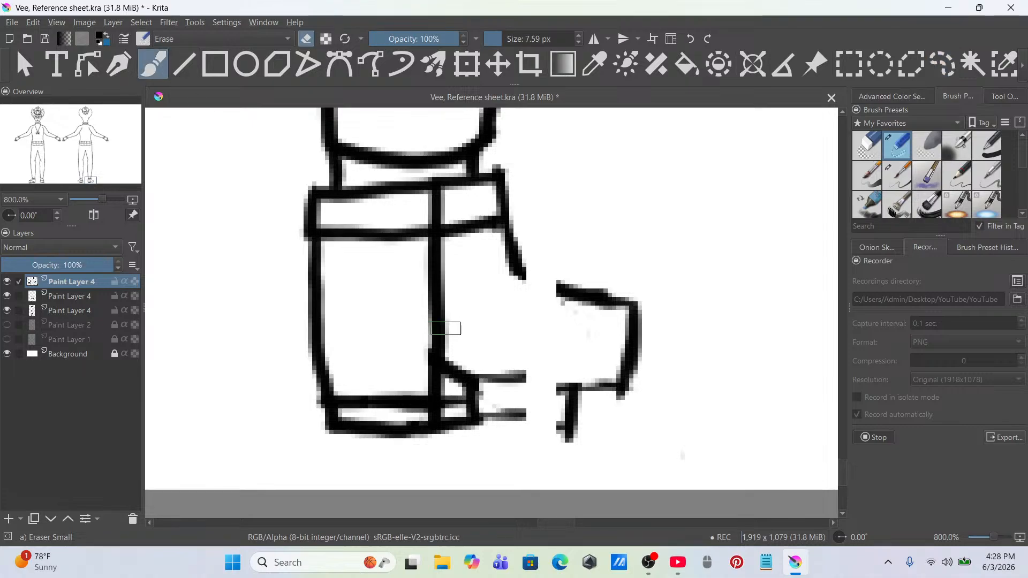
pyautogui.moveTo(574, 426); pyautogui.dragTo(570, 410)
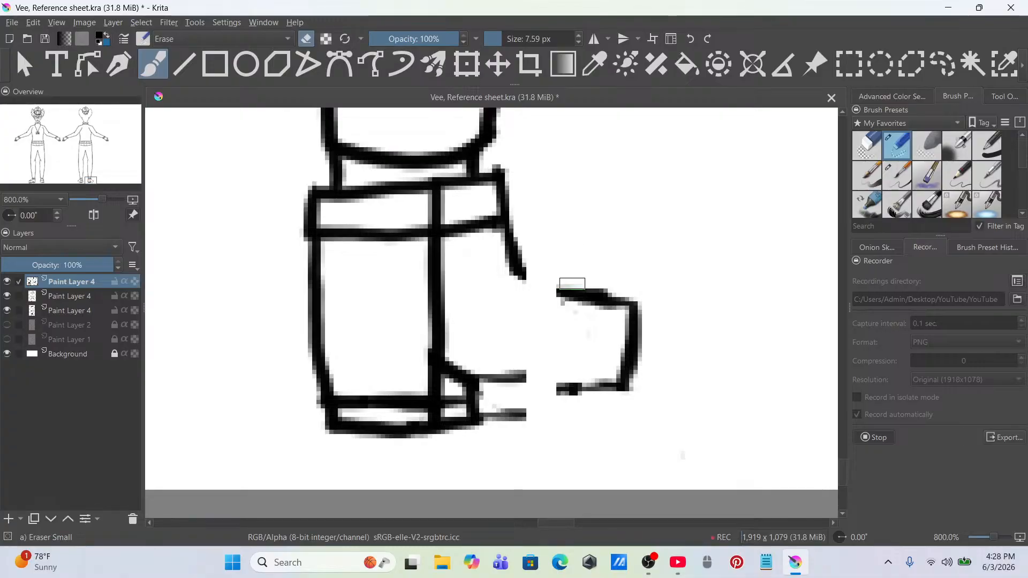
# Step: Reconnect the moved toe to the boot by drawing the missing instep curve and underside line
pyautogui.scroll(-3, 971, 173)
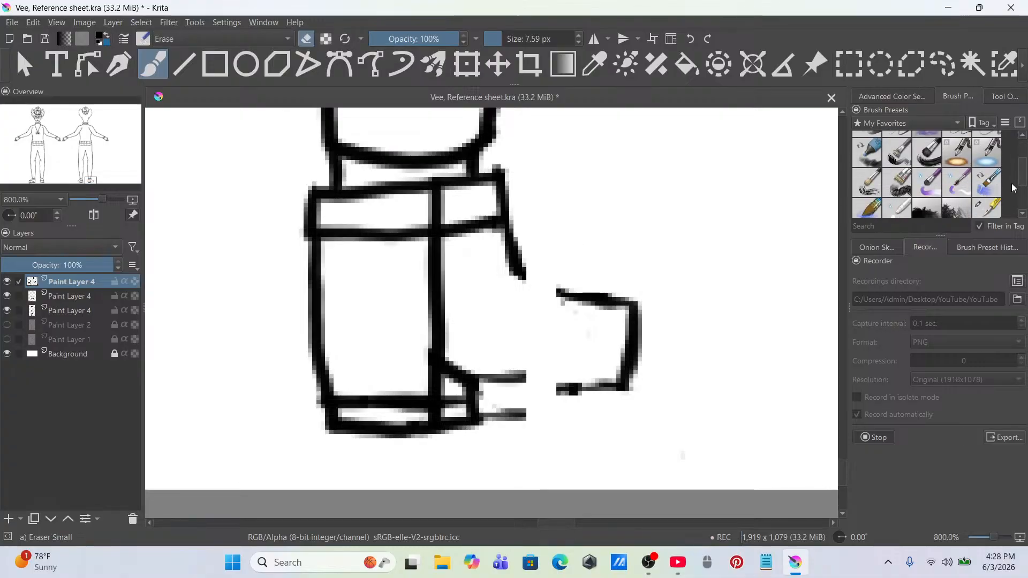
pyautogui.click(970, 208)
pyautogui.moveTo(531, 277)
pyautogui.mouseDown()
pyautogui.moveTo(545, 293)
pyautogui.moveTo(541, 282)
pyautogui.moveTo(638, 311)
pyautogui.mouseUp()
pyautogui.moveTo(526, 369)
pyautogui.mouseDown()
pyautogui.moveTo(607, 391)
pyautogui.moveTo(463, 378)
pyautogui.moveTo(607, 382)
pyautogui.mouseUp()
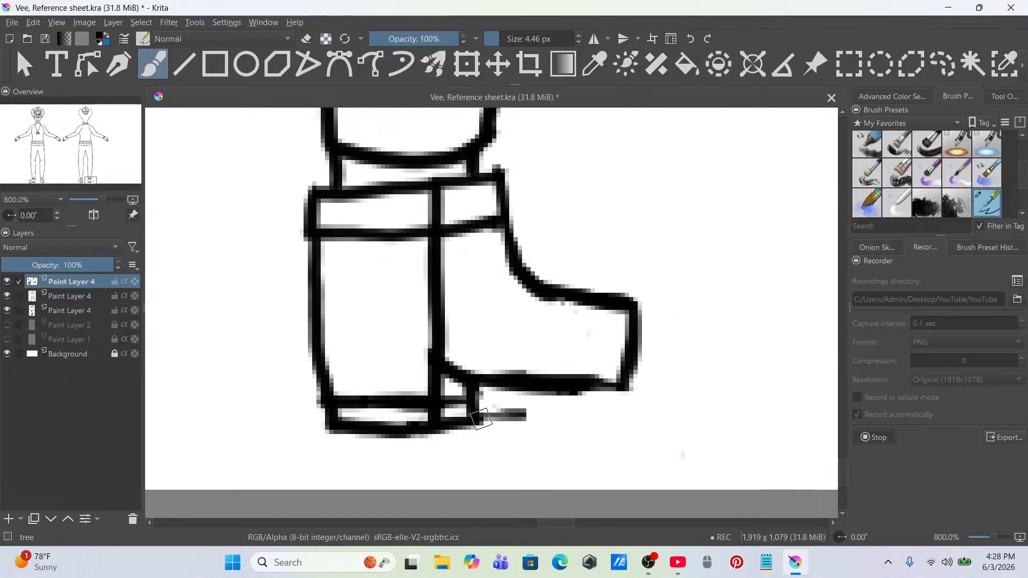
# Step: Draw the front platform block beneath the boot's toe, undoing the first full-length stroke
pyautogui.moveTo(479, 415); pyautogui.dragTo(577, 421)
pyautogui.hotkey('ctrl', 'z')
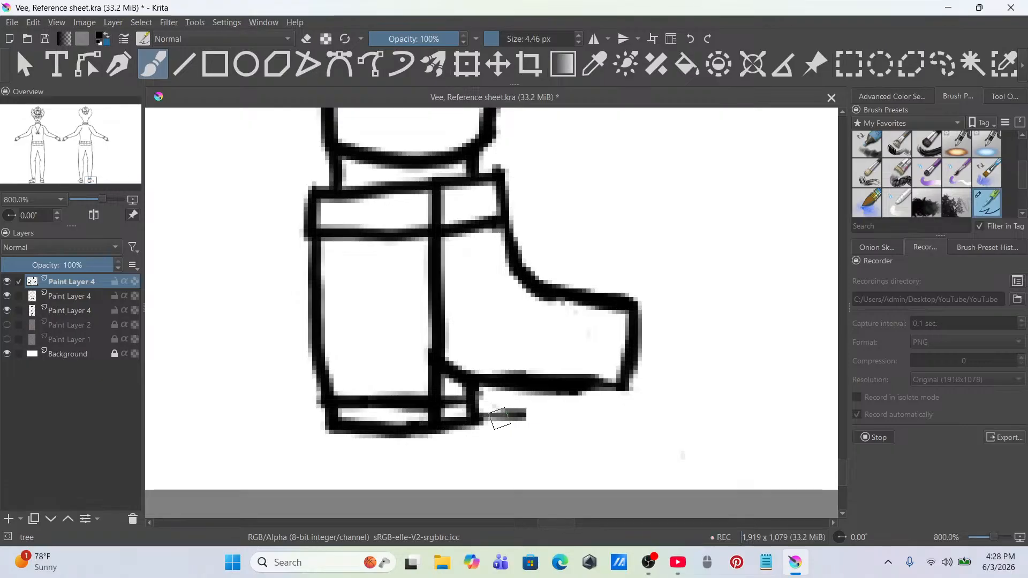
pyautogui.moveTo(537, 395)
pyautogui.mouseDown()
pyautogui.moveTo(538, 415)
pyautogui.moveTo(623, 408)
pyautogui.moveTo(614, 411)
pyautogui.mouseUp()
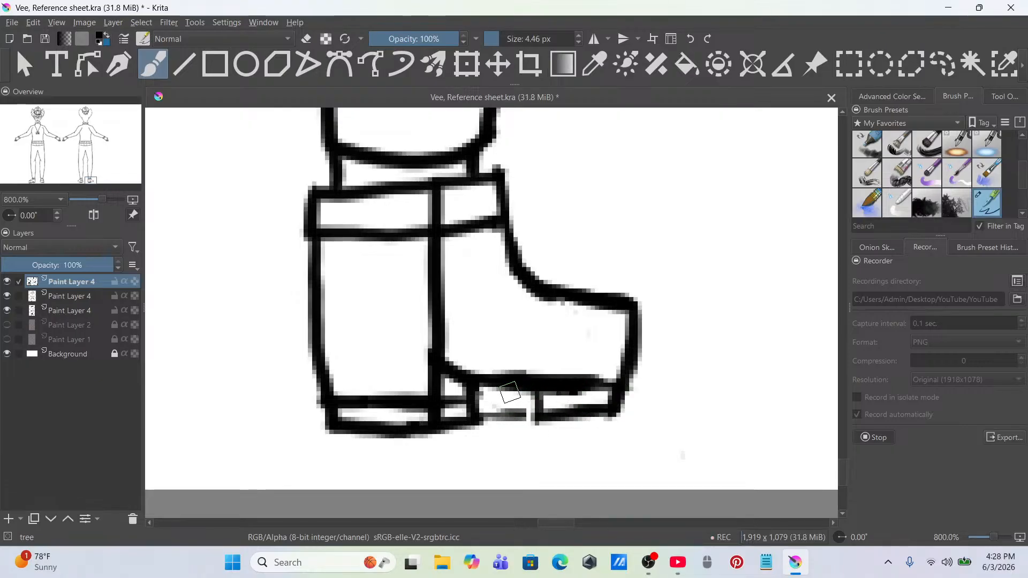
# Step: Extend the front platform block beneath the toe inward and draw a short vertical crease at the boot's instep, undoing stray strokes
pyautogui.moveTo(503, 392)
pyautogui.mouseDown()
pyautogui.moveTo(530, 407)
pyautogui.moveTo(508, 403)
pyautogui.moveTo(503, 390)
pyautogui.moveTo(503, 413)
pyautogui.moveTo(536, 416)
pyautogui.mouseUp()
pyautogui.hotkey('ctrl', 'z')
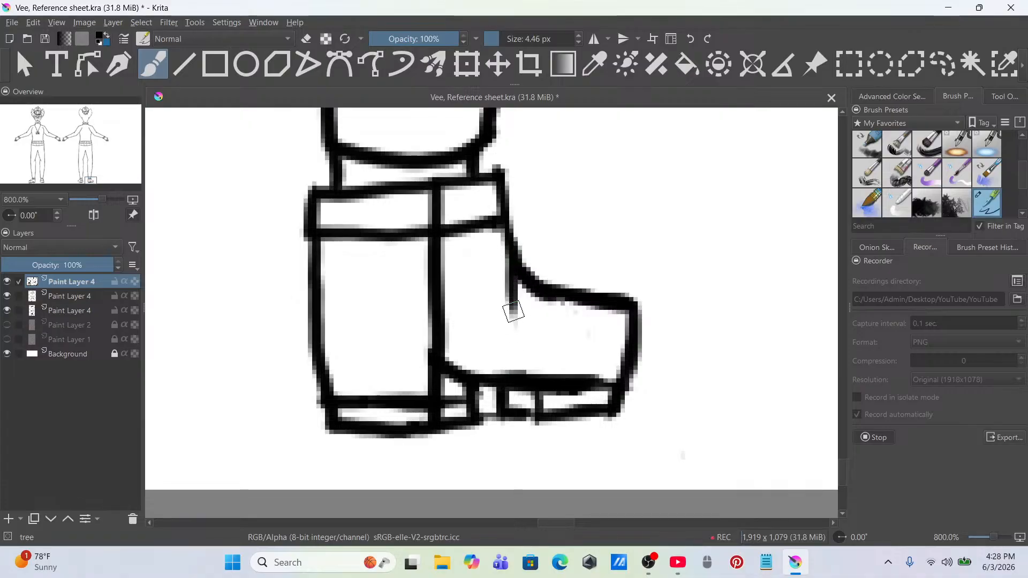
pyautogui.moveTo(517, 274); pyautogui.dragTo(509, 370)
pyautogui.hotkey('ctrl', 'z')
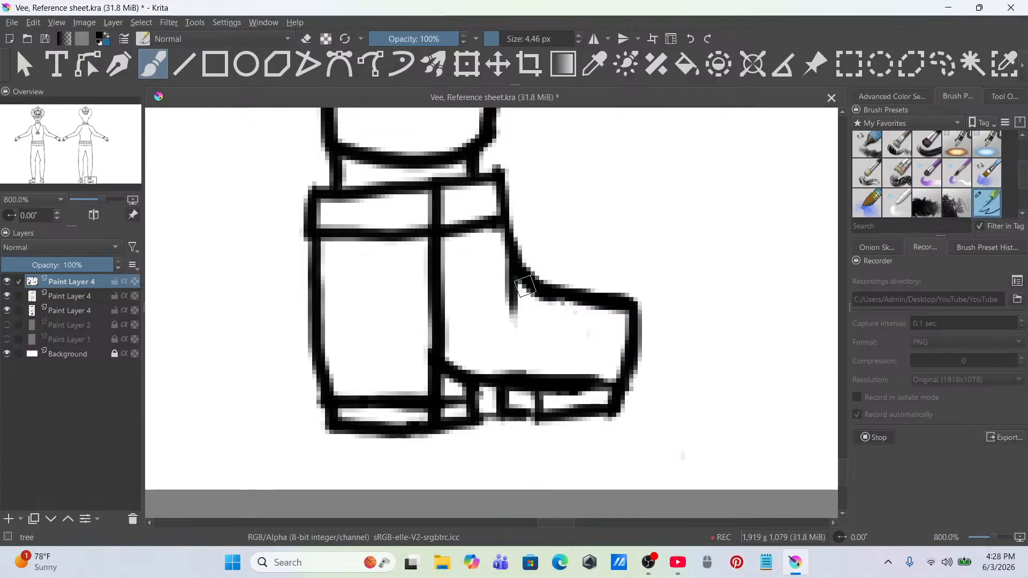
pyautogui.moveTo(517, 274); pyautogui.dragTo(519, 339)
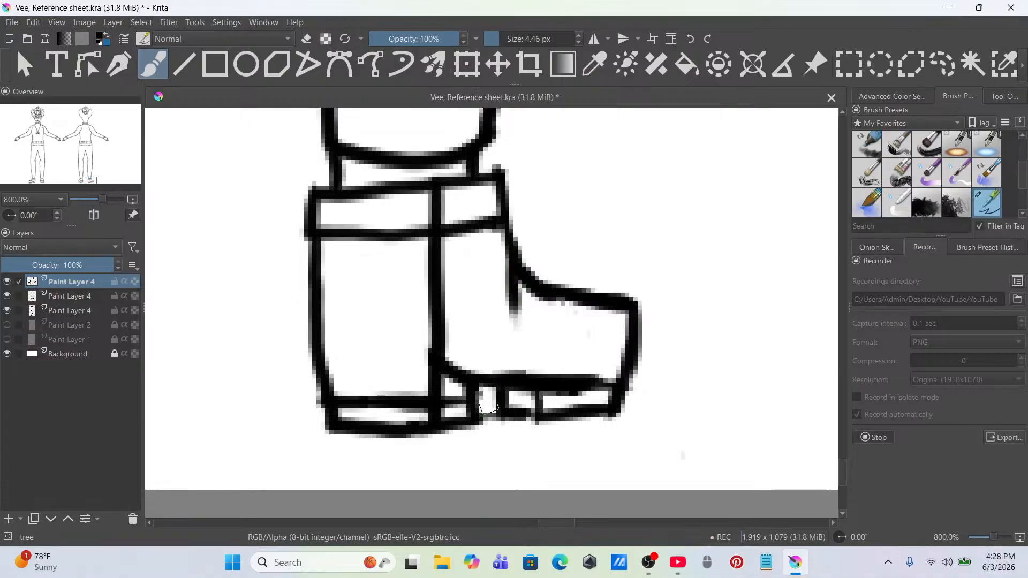
# Step: Erase the leftover marks between the heel and front platform block with the 7.59 px small eraser
pyautogui.scroll(-4, 524, 321)
pyautogui.scroll(5, 523, 321)
pyautogui.scroll(2, 897, 161)
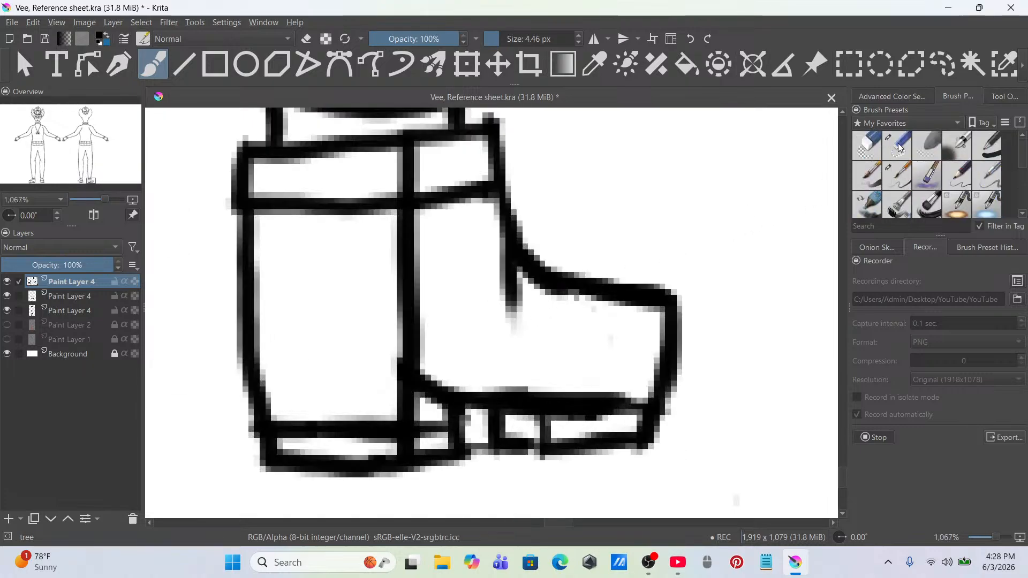
pyautogui.click(897, 146)
pyautogui.moveTo(654, 174); pyautogui.dragTo(665, 190)
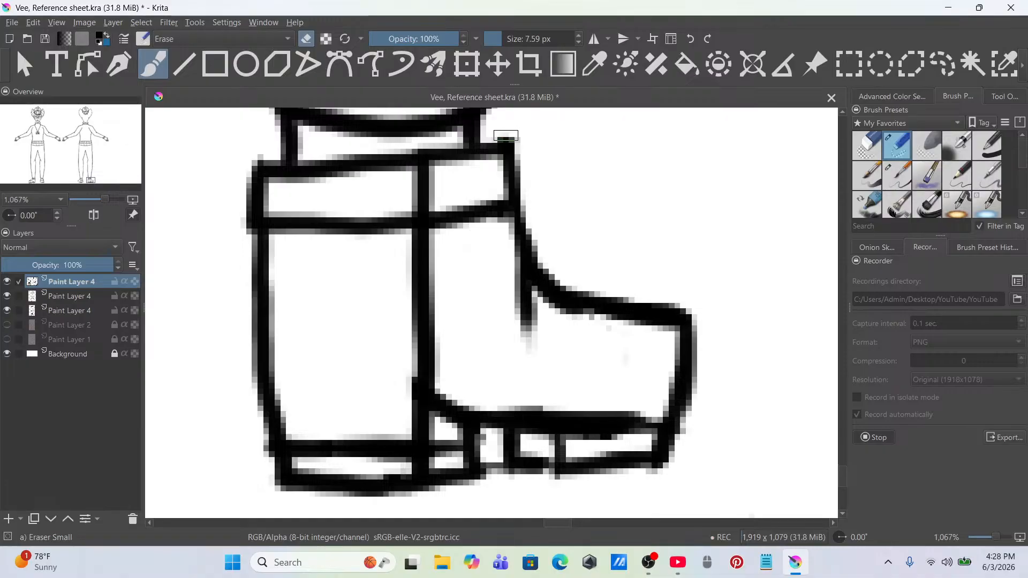
pyautogui.moveTo(497, 451)
pyautogui.mouseDown()
pyautogui.moveTo(496, 484)
pyautogui.moveTo(490, 438)
pyautogui.mouseUp()
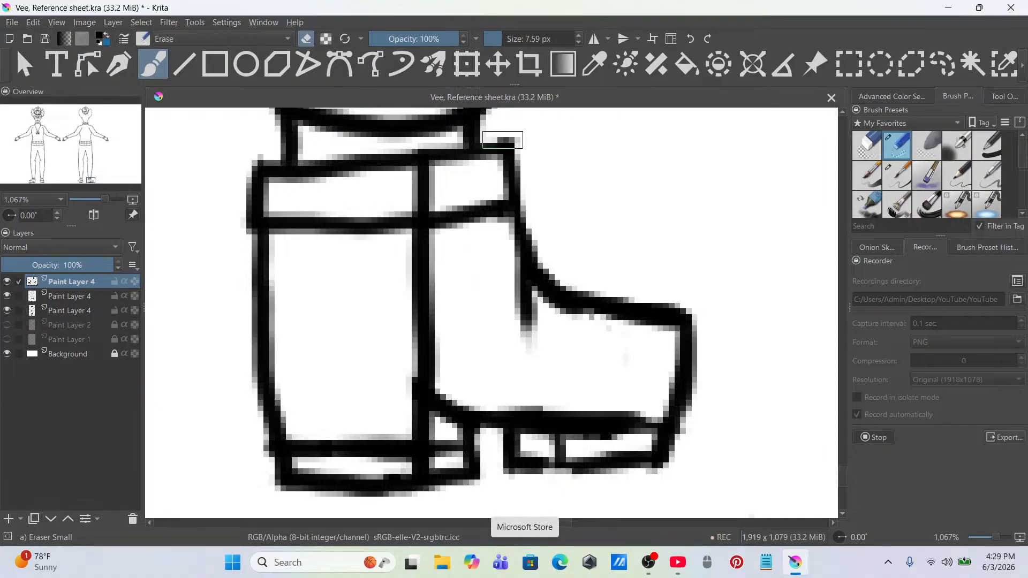
# Step: Erase the lower cuff line across both the back and side sections of the boot
pyautogui.scroll(-5, 525, 118)
pyautogui.moveTo(521, 180); pyautogui.dragTo(522, 184)
pyautogui.scroll(4, 487, 322)
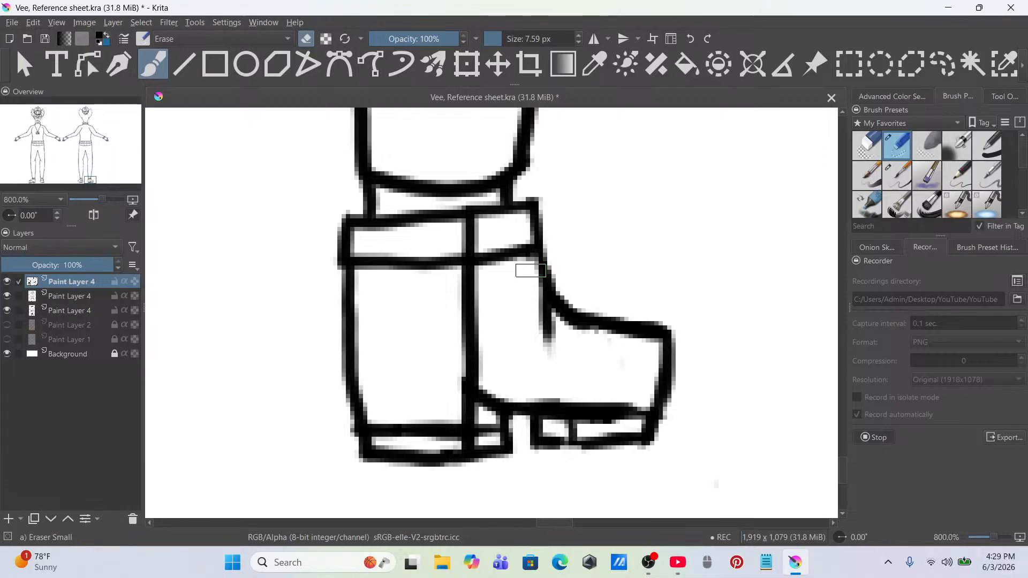
pyautogui.moveTo(372, 261); pyautogui.dragTo(449, 262)
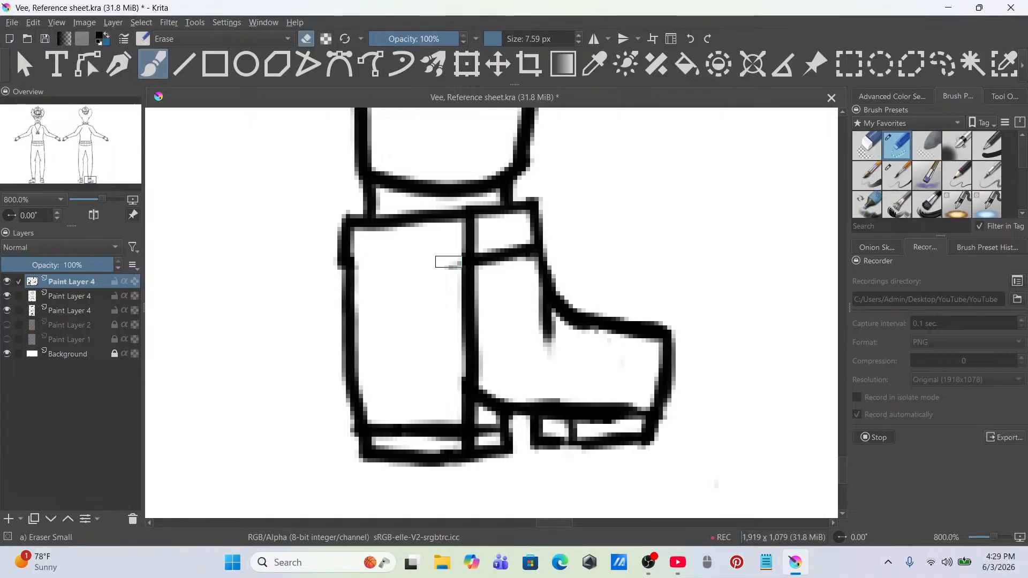
pyautogui.moveTo(506, 247)
pyautogui.mouseDown()
pyautogui.moveTo(496, 253)
pyautogui.moveTo(514, 257)
pyautogui.moveTo(509, 241)
pyautogui.mouseUp()
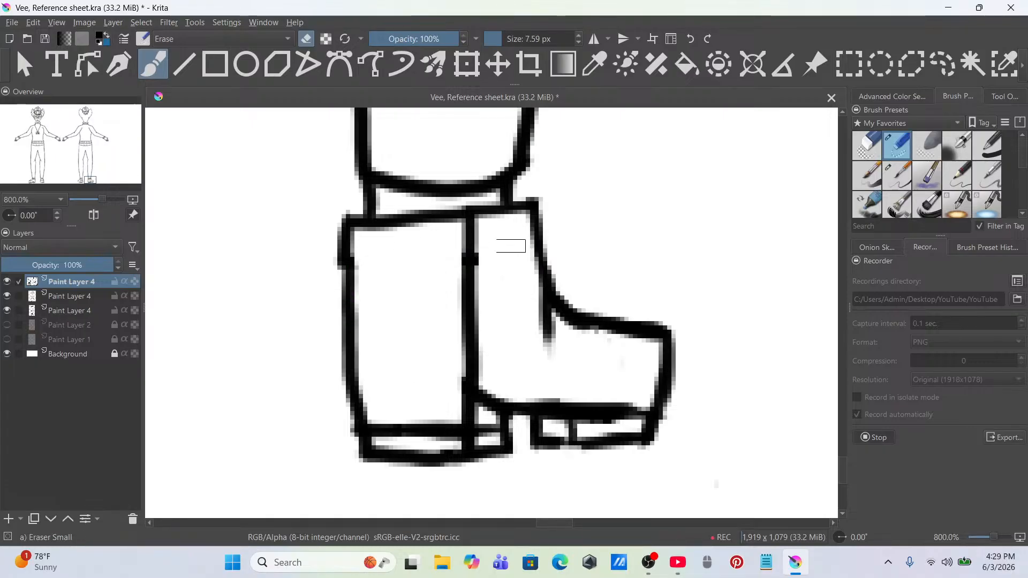
# Step: Enlarge the eraser to 52.74 px and erase the entire old boot beneath the other ankle
pyautogui.scroll(-10, 435, 265)
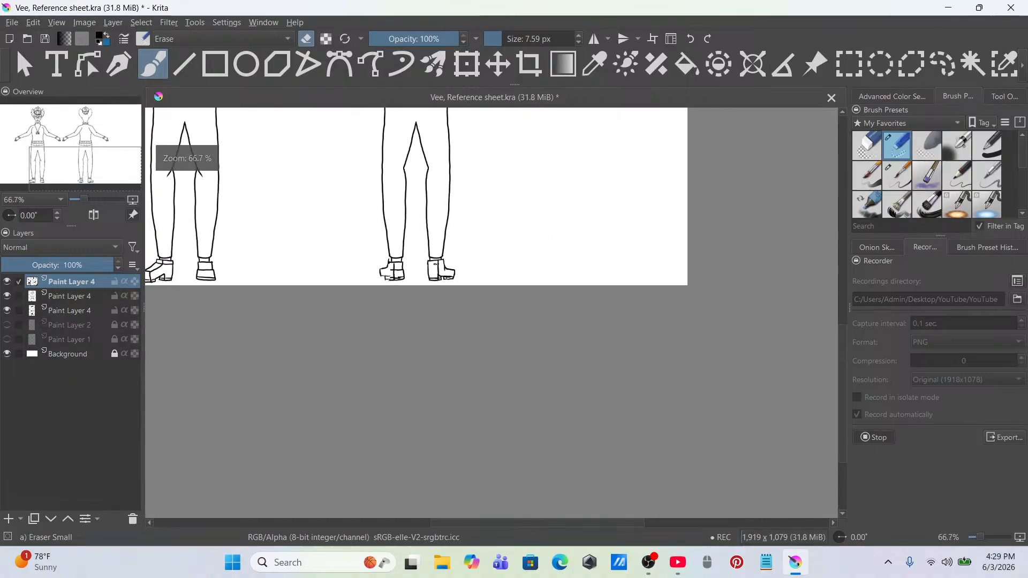
pyautogui.scroll(4, 471, 374)
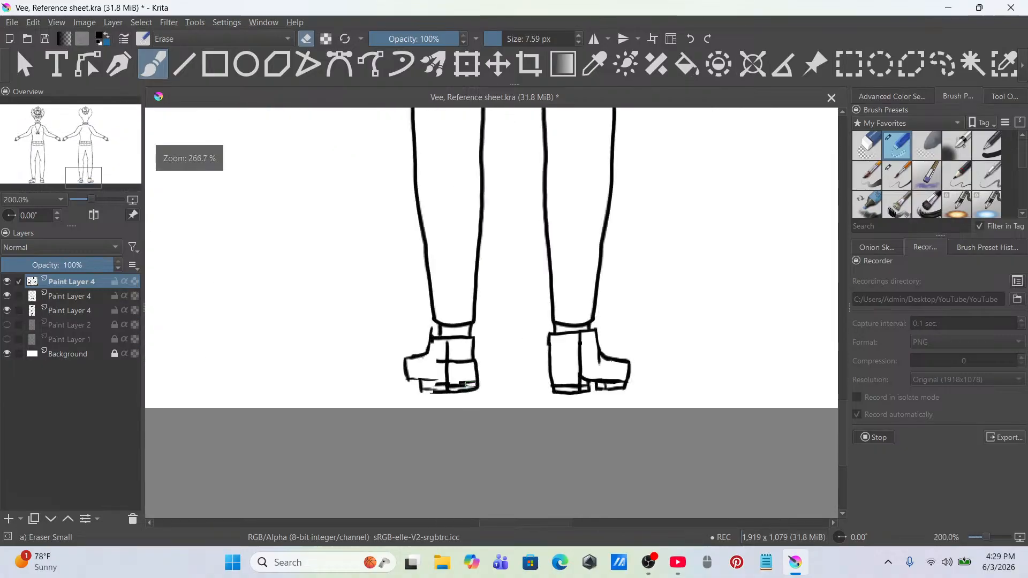
pyautogui.scroll(2, 470, 373)
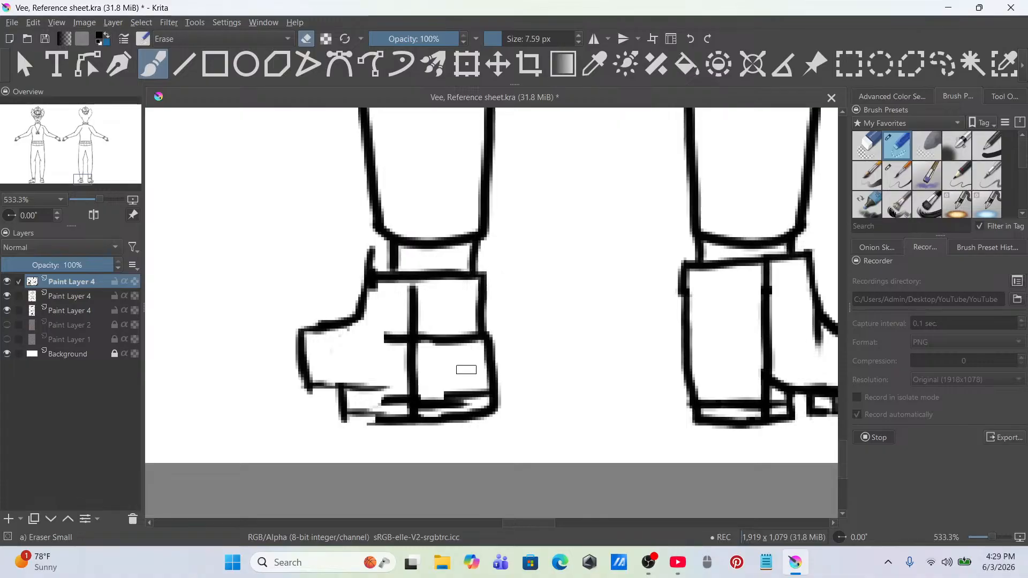
pyautogui.click(518, 39)
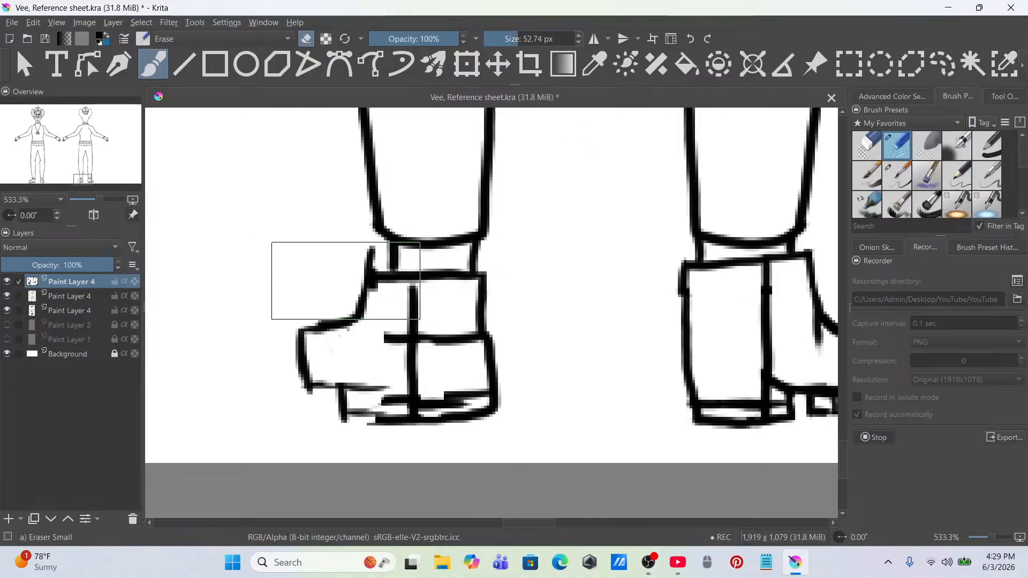
pyautogui.moveTo(328, 279)
pyautogui.mouseDown()
pyautogui.moveTo(342, 270)
pyautogui.moveTo(380, 303)
pyautogui.moveTo(461, 300)
pyautogui.moveTo(436, 314)
pyautogui.moveTo(386, 380)
pyautogui.moveTo(349, 341)
pyautogui.mouseUp()
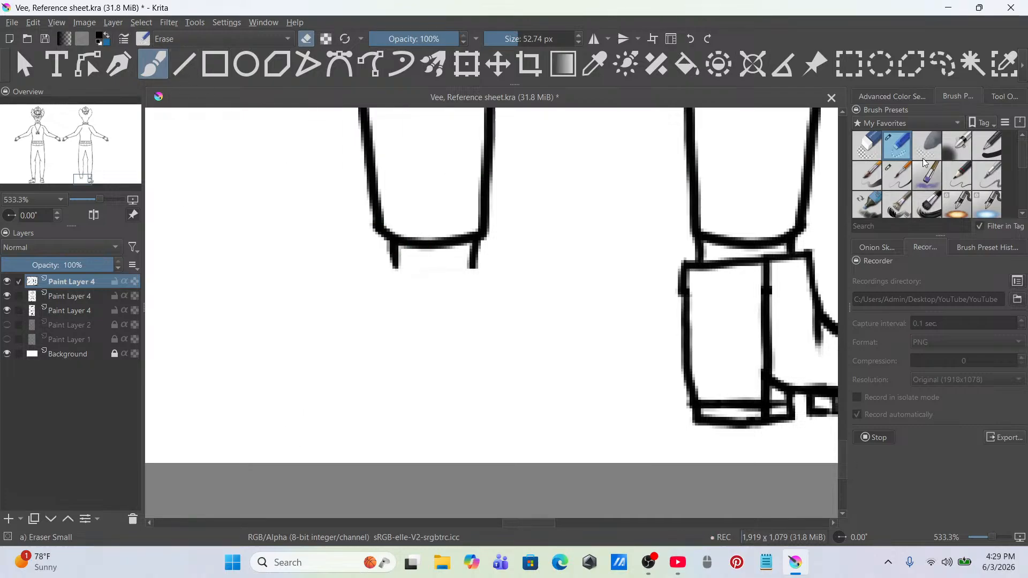
# Step: Redraw the erased boot's top edge, sides and base in back view with the 4.46 px inking brush, undoing the repeated stroke
pyautogui.moveTo(1020, 166); pyautogui.dragTo(1020, 188)
pyautogui.click(987, 201)
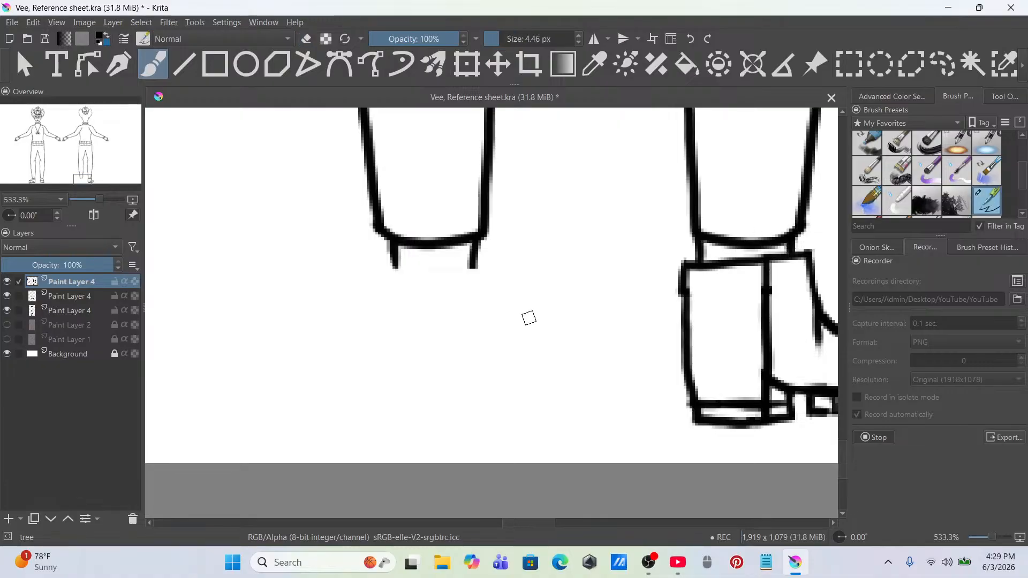
pyautogui.moveTo(377, 266)
pyautogui.mouseDown()
pyautogui.moveTo(498, 274)
pyautogui.moveTo(484, 307)
pyautogui.moveTo(479, 412)
pyautogui.mouseUp()
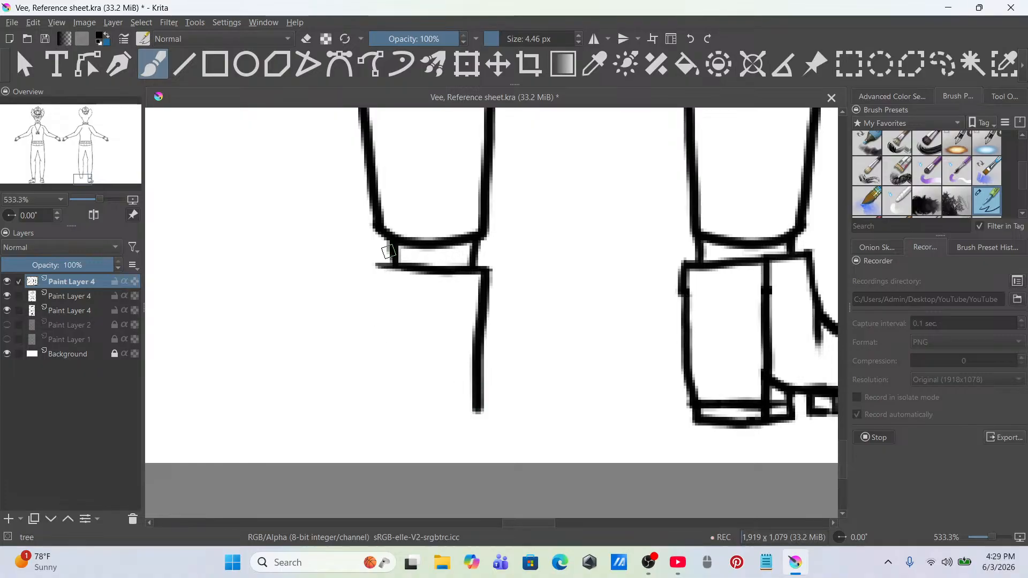
pyautogui.moveTo(377, 265)
pyautogui.mouseDown()
pyautogui.moveTo(389, 397)
pyautogui.moveTo(479, 411)
pyautogui.mouseUp()
pyautogui.hotkey('ctrl', 'z')
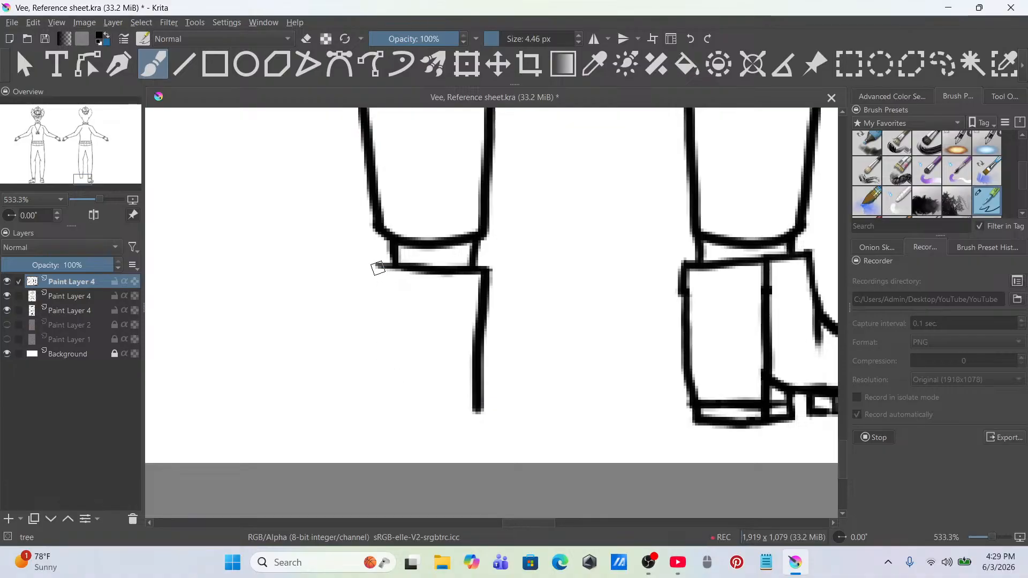
pyautogui.moveTo(378, 267)
pyautogui.mouseDown()
pyautogui.moveTo(376, 408)
pyautogui.moveTo(449, 408)
pyautogui.mouseUp()
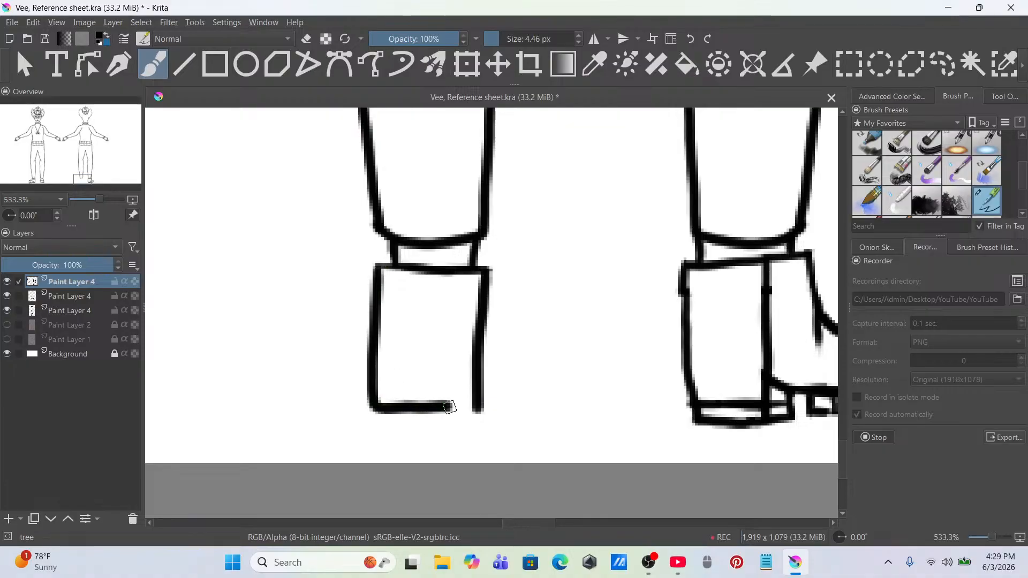
# Step: Draw the line separating the sole from the boot just above its base, undoing unwanted strokes
pyautogui.moveTo(374, 390); pyautogui.dragTo(482, 386)
pyautogui.hotkey('ctrl', 'z')
pyautogui.moveTo(385, 390); pyautogui.dragTo(650, 425)
pyautogui.hotkey('ctrl', 'z')
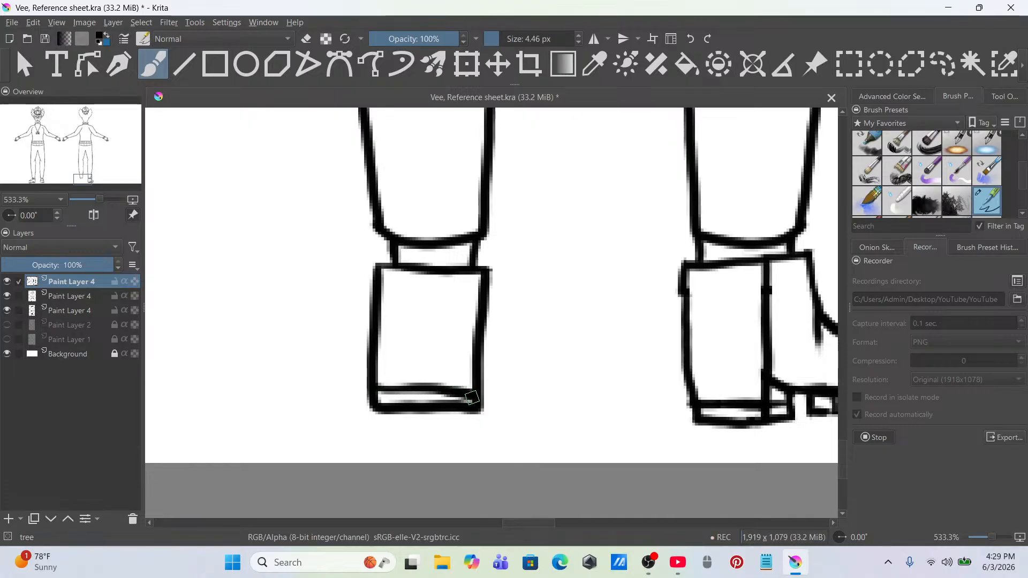
# Step: Select the redrawn boot with a rectangle, enlarge it slightly, shift it a little downward, and deselect
pyautogui.scroll(-6, 435, 358)
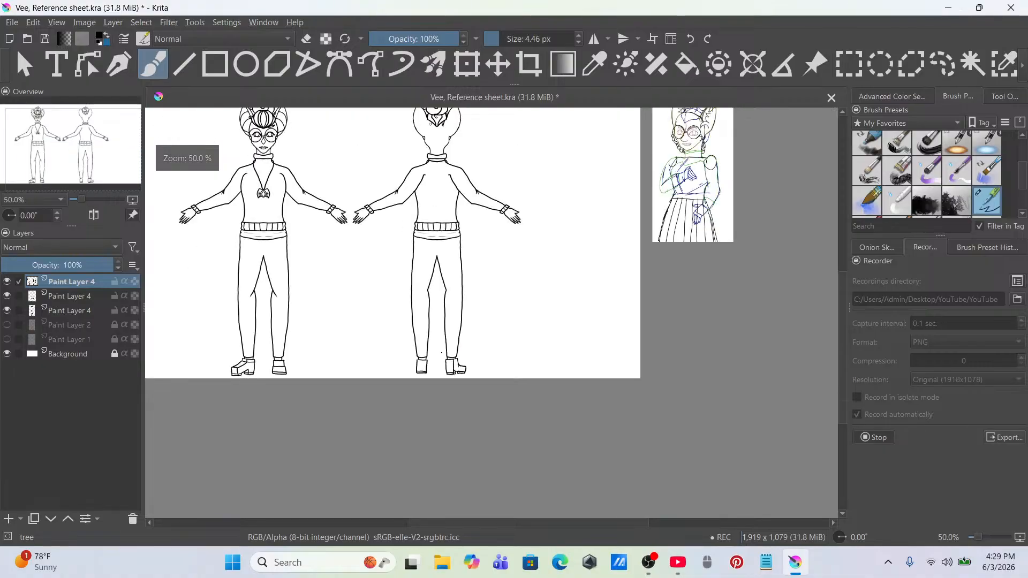
pyautogui.scroll(2, 477, 417)
pyautogui.scroll(4, 478, 417)
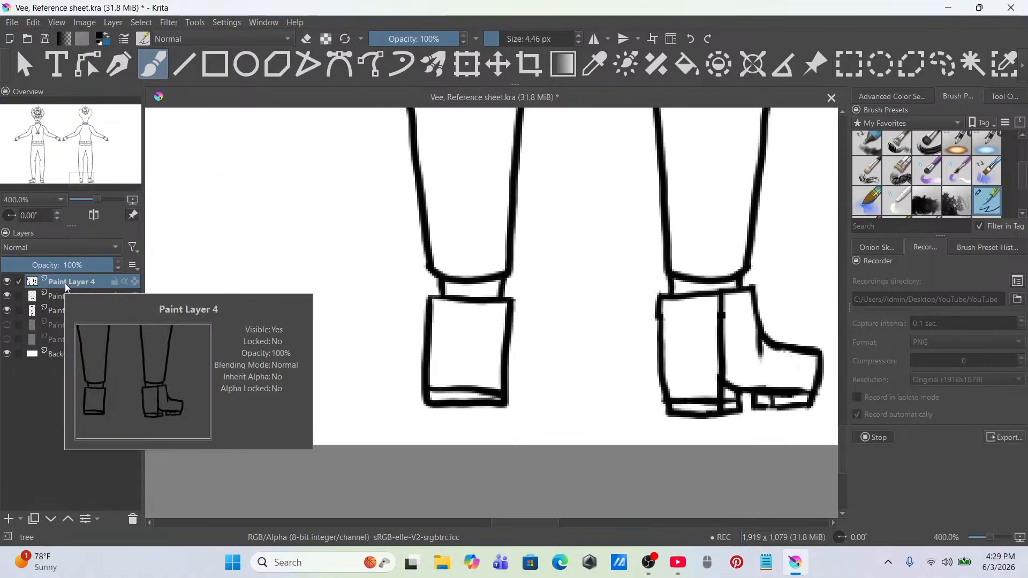
pyautogui.scroll(1, 479, 353)
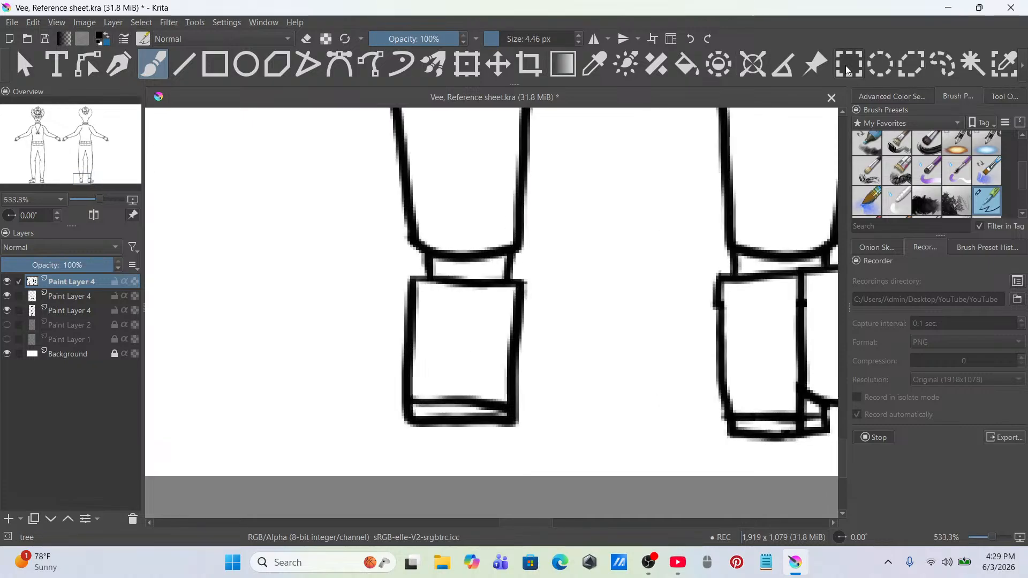
pyautogui.hotkey('ctrl', 'r')
pyautogui.moveTo(396, 273); pyautogui.dragTo(531, 436)
pyautogui.hotkey('ctrl', 't')
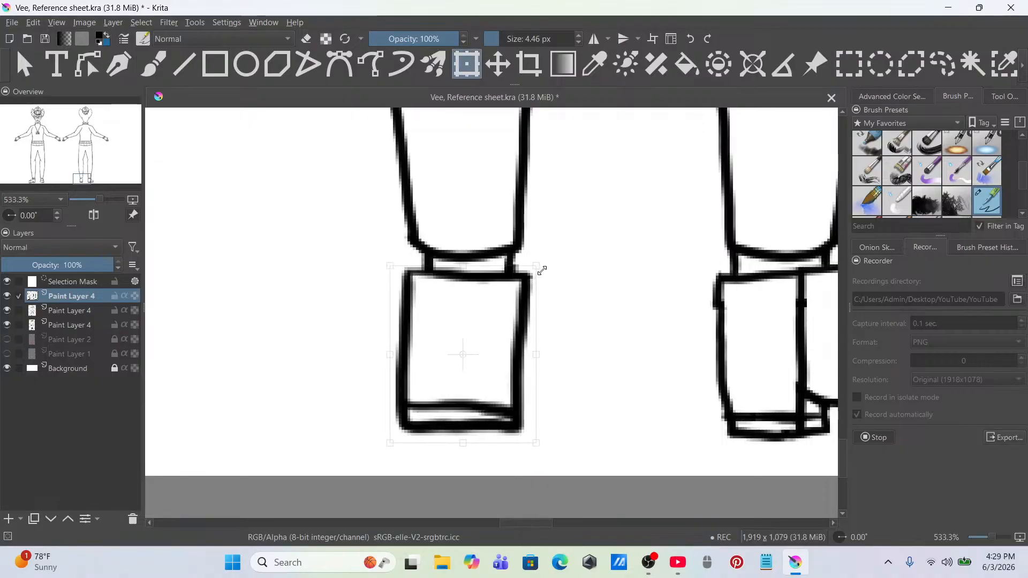
pyautogui.moveTo(495, 326)
pyautogui.mouseDown()
pyautogui.moveTo(702, 330)
pyautogui.moveTo(497, 335)
pyautogui.mouseUp()
pyautogui.scroll(-4, 504, 329)
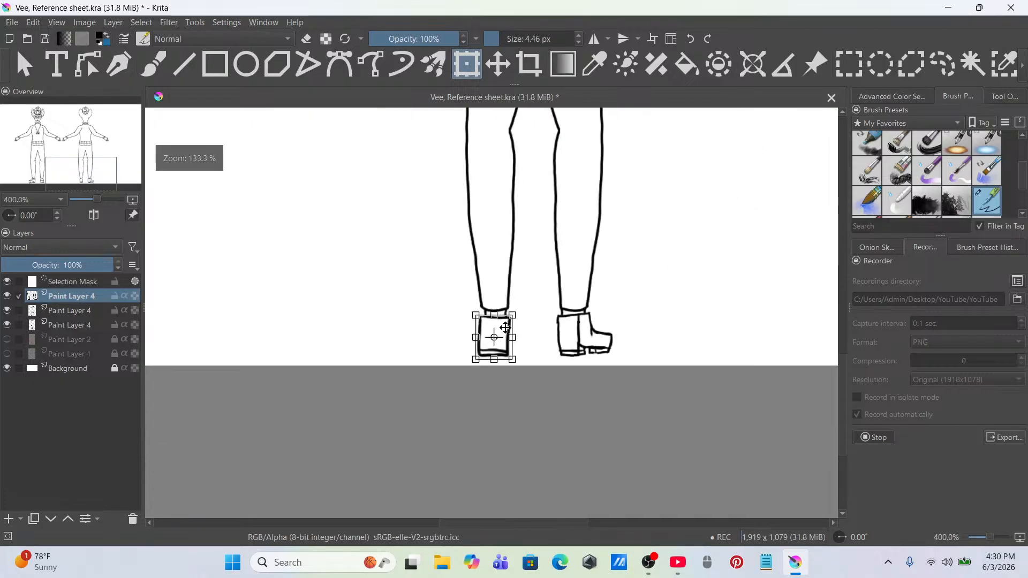
pyautogui.click(941, 64)
pyautogui.rightClick(487, 333)
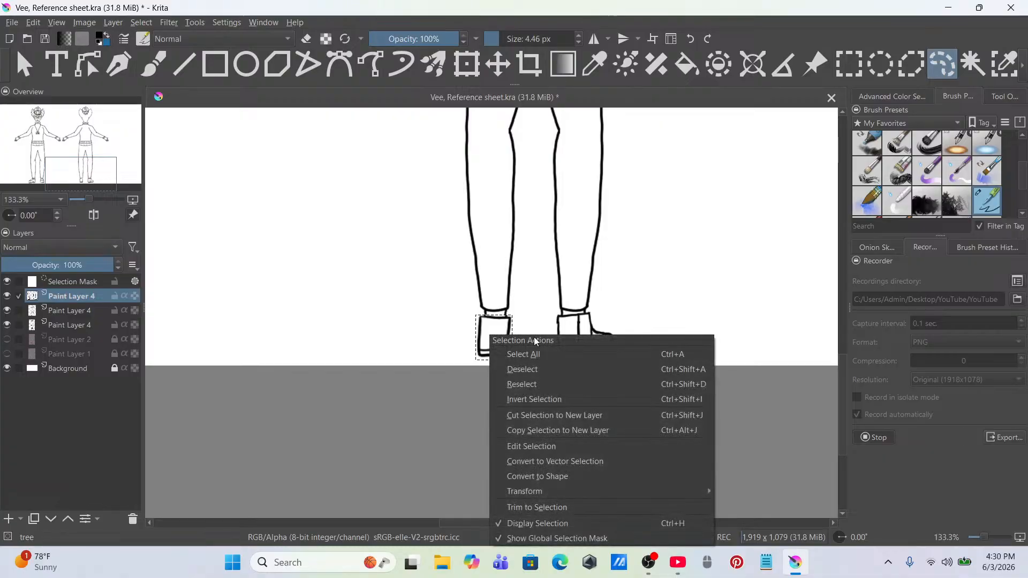
pyautogui.click(530, 368)
# Step: Turn on horizontal mirror painting and draw a narrow rectangular back-pocket flap on the trousers, undoing the first slanted stroke
pyautogui.scroll(-4, 536, 354)
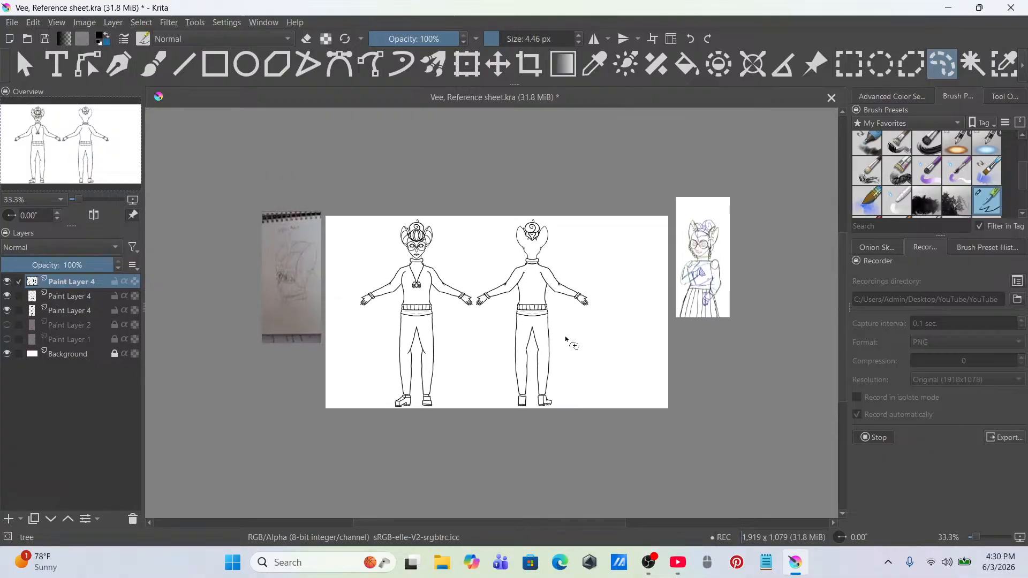
pyautogui.scroll(2, 566, 345)
pyautogui.click(594, 38)
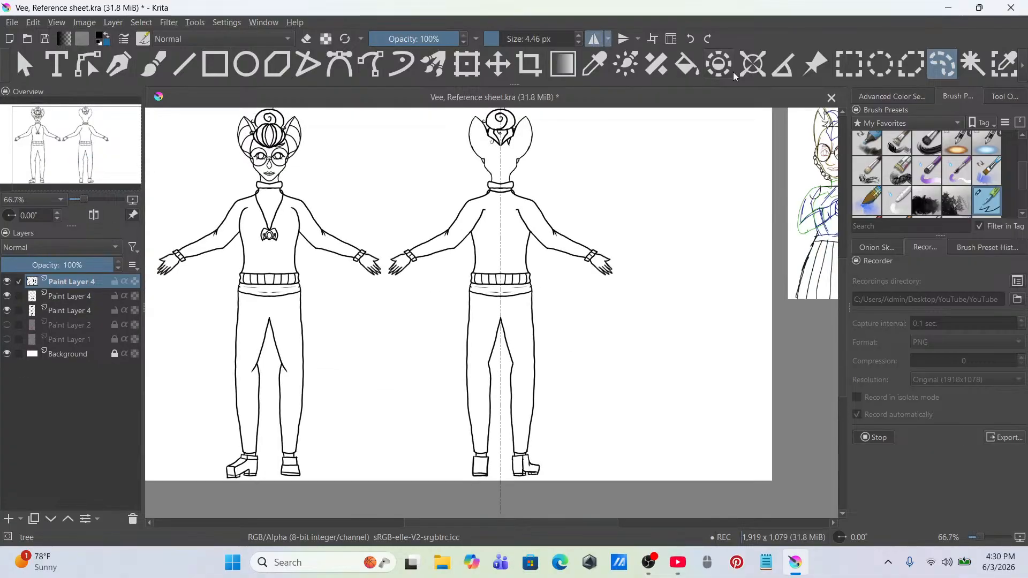
pyautogui.scroll(-2, 893, 158)
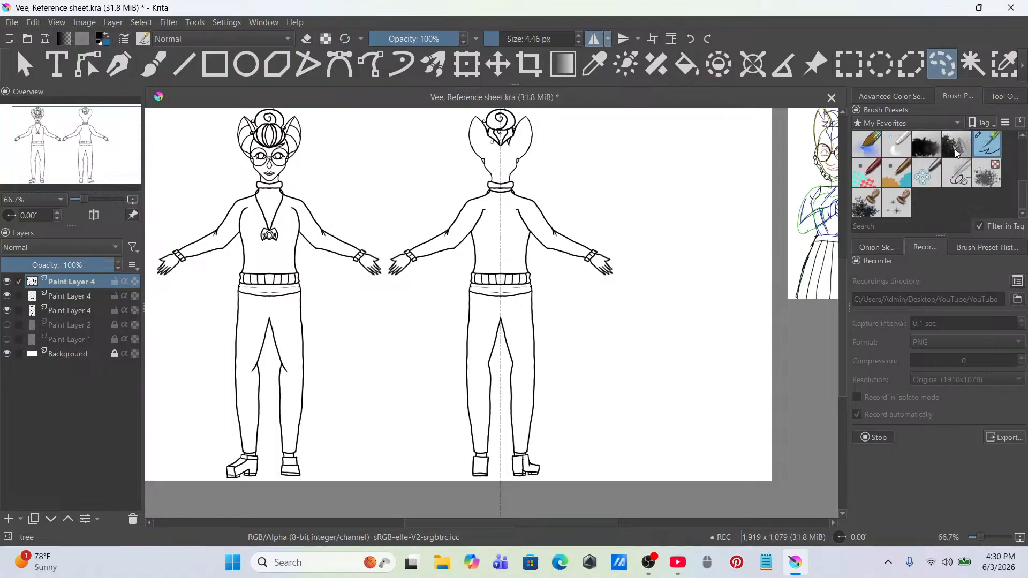
pyautogui.click(153, 65)
pyautogui.scroll(6, 461, 214)
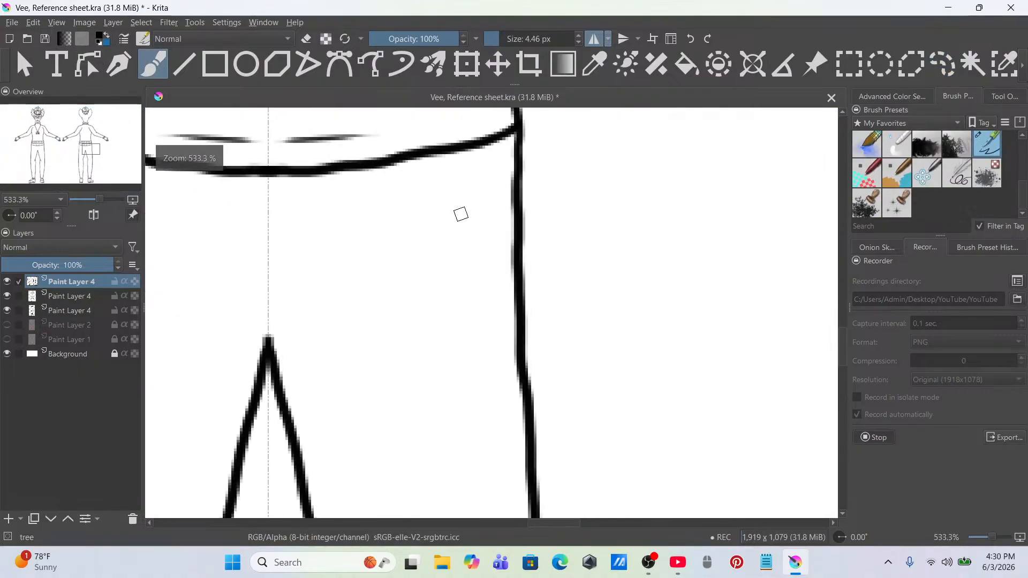
pyautogui.moveTo(299, 232); pyautogui.dragTo(473, 233)
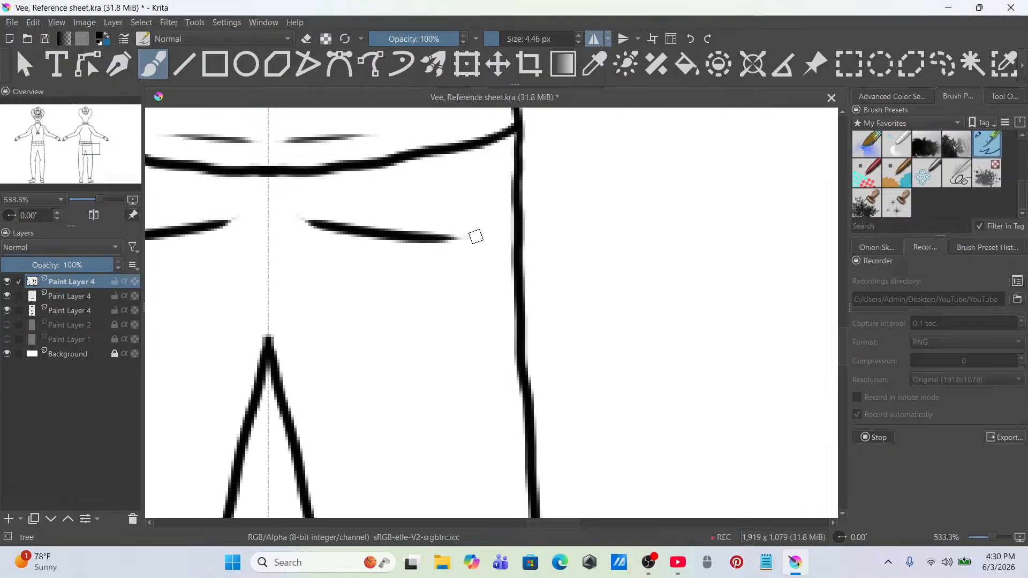
pyautogui.hotkey('ctrl', 'z')
pyautogui.moveTo(333, 230); pyautogui.dragTo(472, 234)
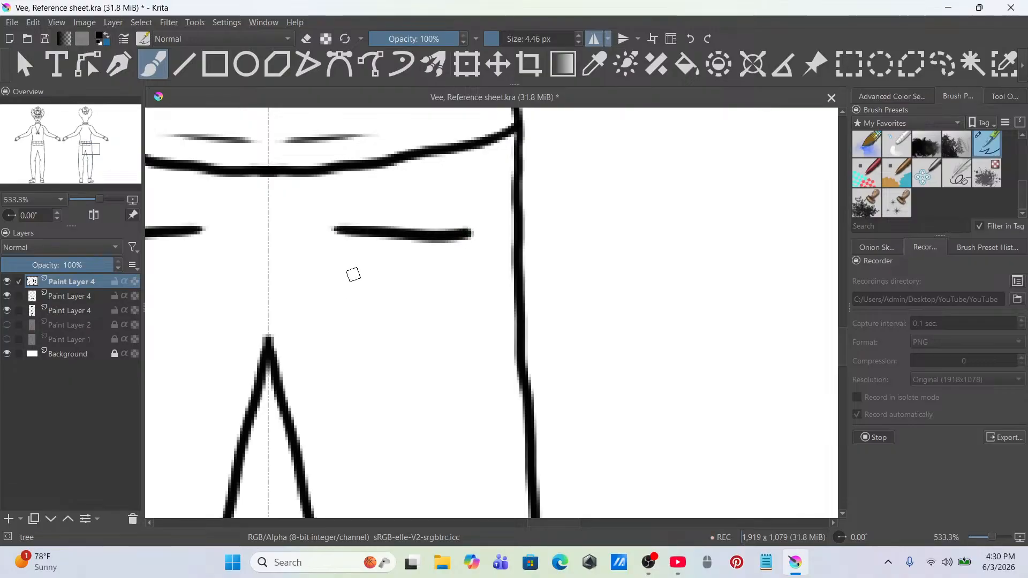
pyautogui.moveTo(349, 254)
pyautogui.mouseDown()
pyautogui.moveTo(458, 255)
pyautogui.moveTo(471, 234)
pyautogui.mouseUp()
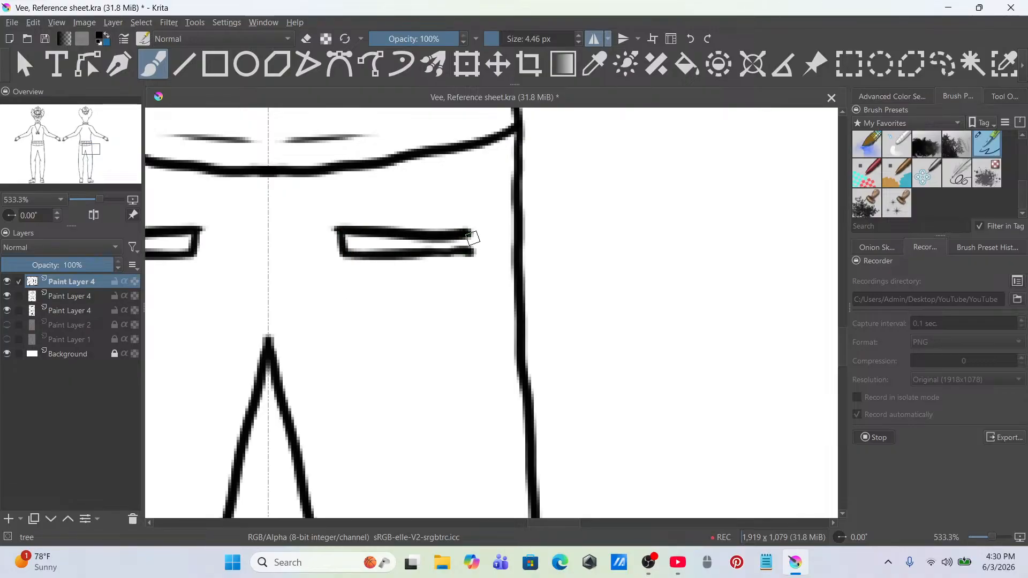
# Step: Close the outer end of the back-pocket flap and draw the pocket's two side lines below it, undoing the first stroke
pyautogui.moveTo(346, 254); pyautogui.dragTo(369, 306)
pyautogui.hotkey('ctrl', 'z')
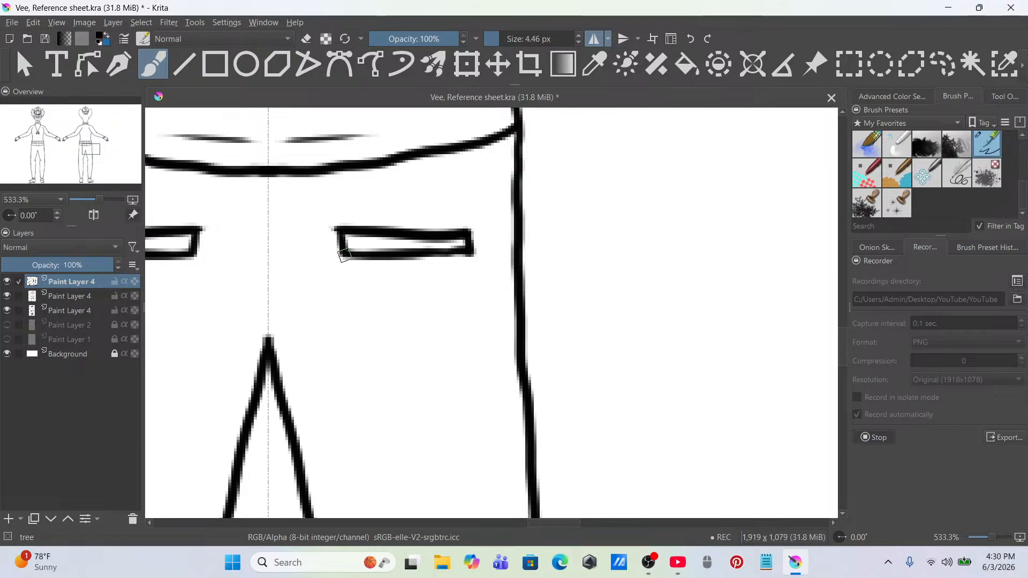
pyautogui.moveTo(343, 252); pyautogui.dragTo(352, 333)
pyautogui.moveTo(470, 249); pyautogui.dragTo(464, 339)
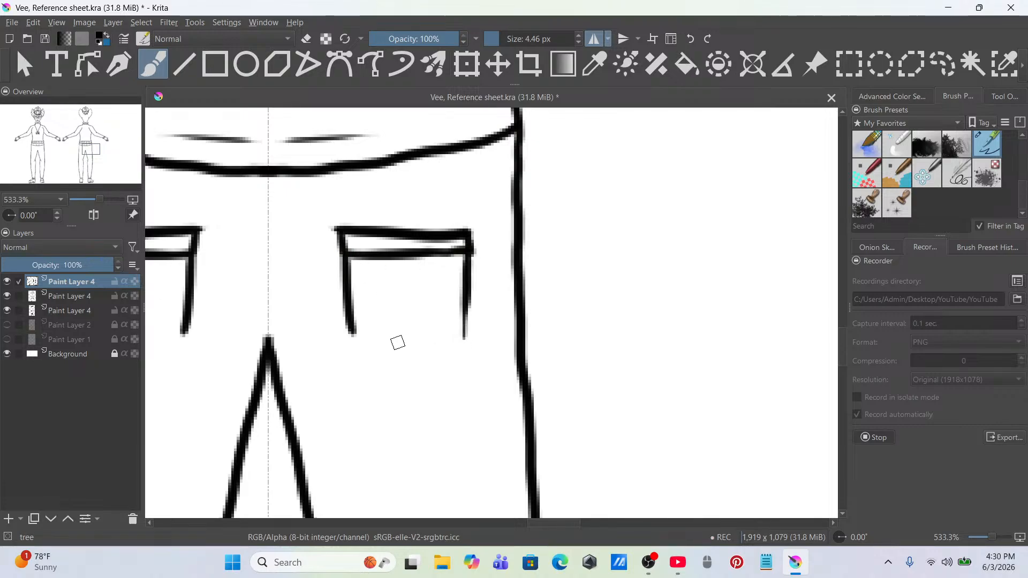
# Step: Draw the pocket's angled lower corners and flat bottom edge, undoing the badly placed diagonal strokes
pyautogui.moveTo(352, 333); pyautogui.dragTo(406, 367)
pyautogui.moveTo(469, 247)
pyautogui.mouseDown()
pyautogui.moveTo(470, 341)
pyautogui.moveTo(420, 375)
pyautogui.mouseUp()
pyautogui.hotkey('ctrl', 'z')
pyautogui.hotkey('ctrl', 'z')
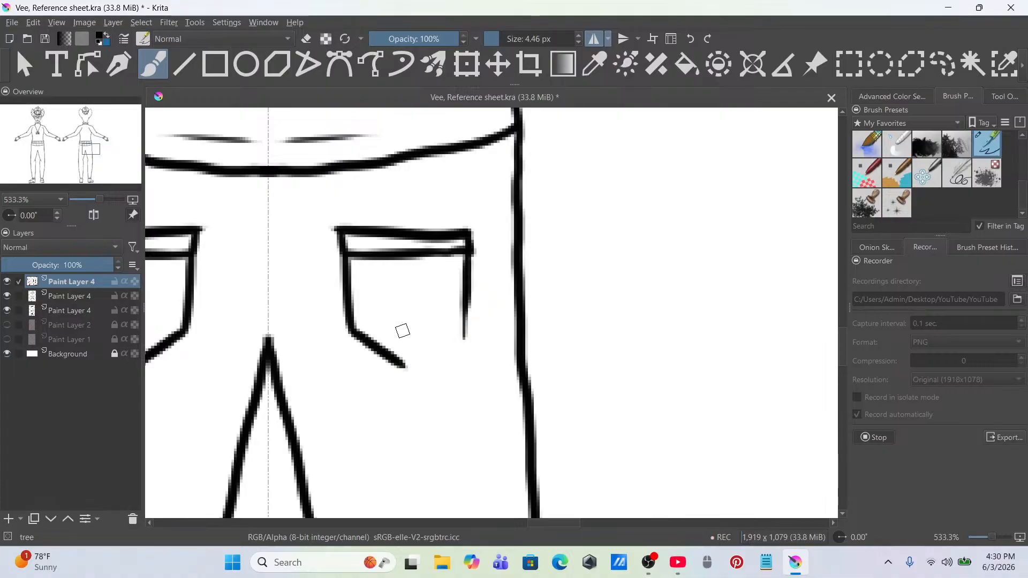
pyautogui.hotkey('ctrl', 'z')
pyautogui.moveTo(349, 332); pyautogui.dragTo(379, 371)
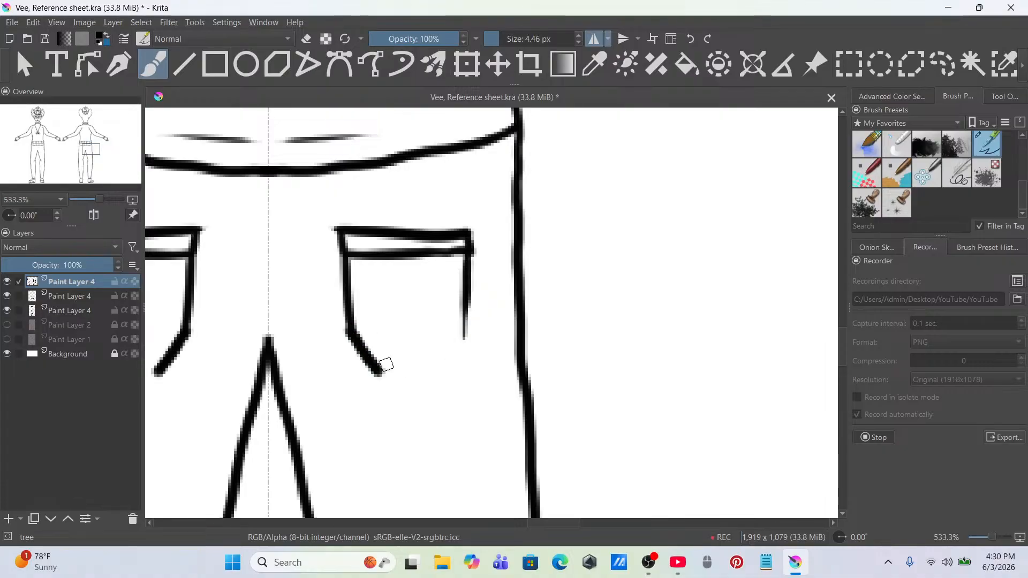
pyautogui.moveTo(470, 248)
pyautogui.mouseDown()
pyautogui.moveTo(471, 336)
pyautogui.moveTo(433, 370)
pyautogui.mouseUp()
pyautogui.hotkey('ctrl', 'z')
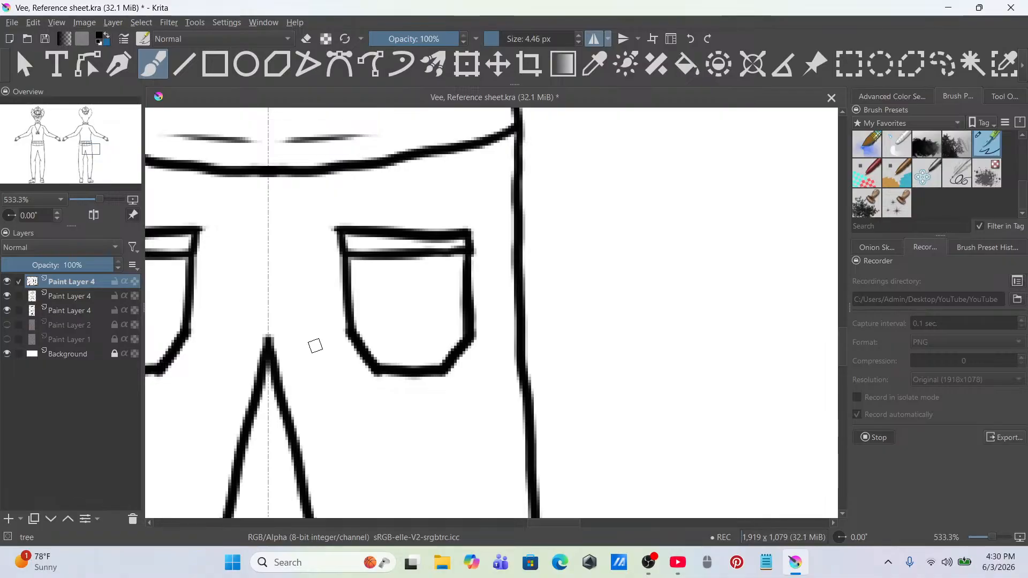
# Step: Examine the finished front and back views as a whole and the hair and head of the back view up close
pyautogui.scroll(-7, 317, 294)
pyautogui.scroll(-2, 319, 294)
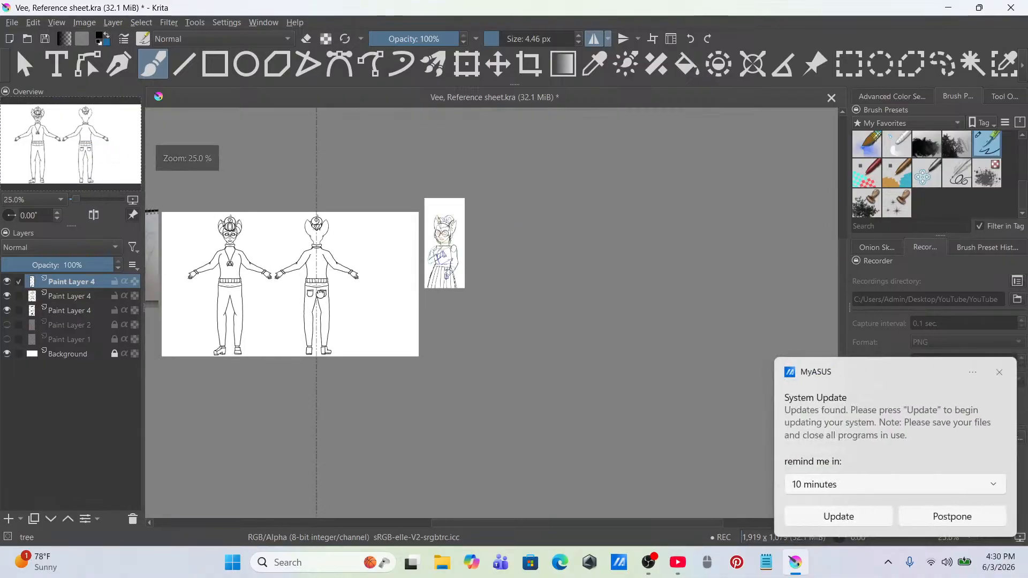
pyautogui.scroll(3, 320, 294)
pyautogui.moveTo(348, 292)
pyautogui.mouseDown()
pyautogui.moveTo(501, 293)
pyautogui.moveTo(502, 250)
pyautogui.mouseUp()
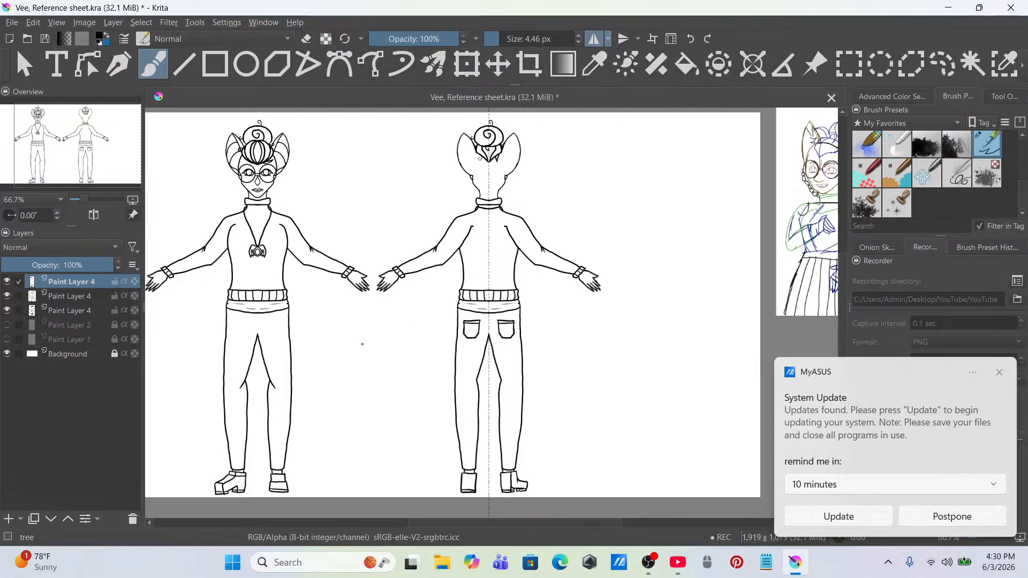
pyautogui.moveTo(318, 344); pyautogui.dragTo(361, 345)
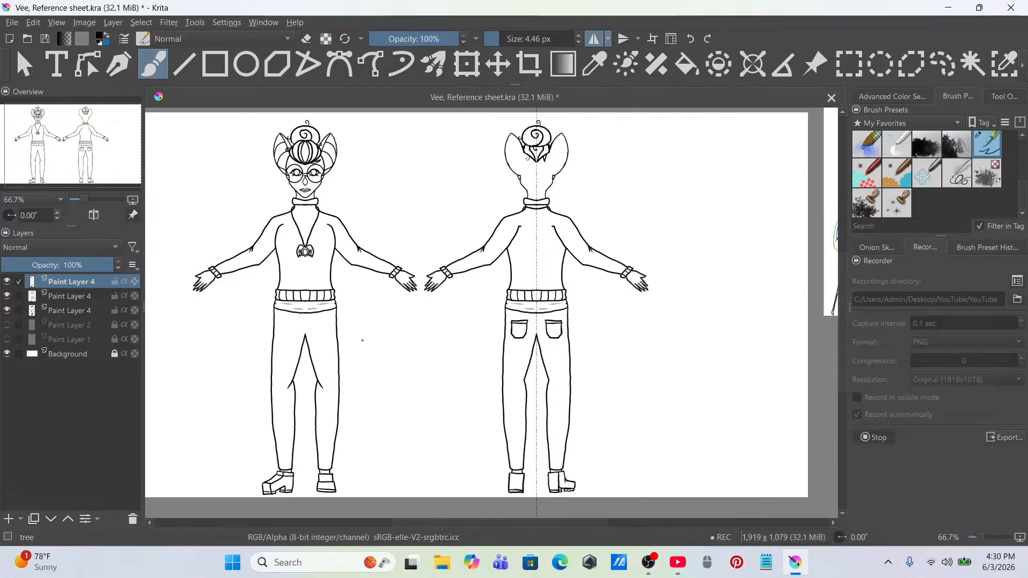
pyautogui.scroll(-1, 536, 261)
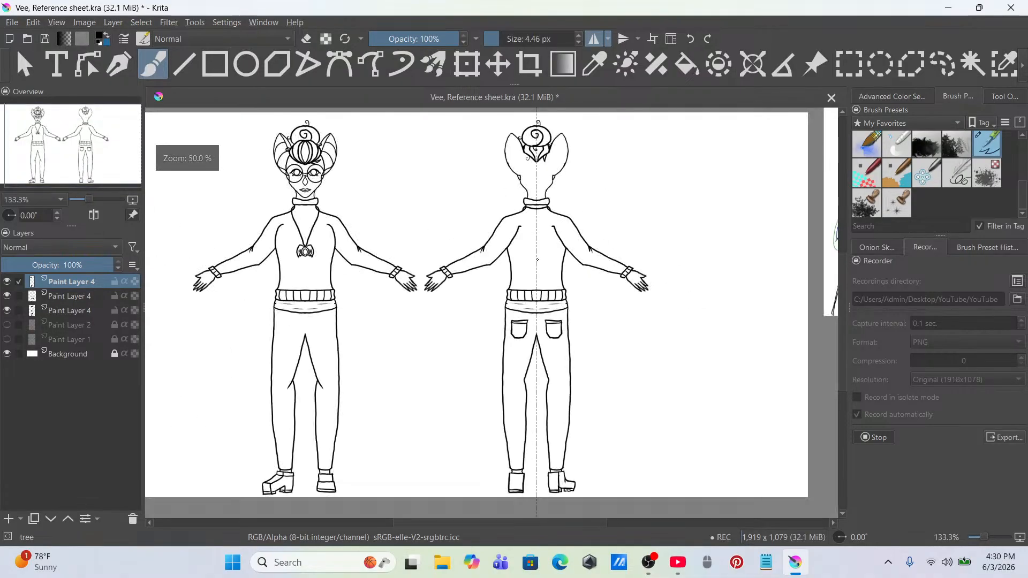
pyautogui.moveTo(424, 178); pyautogui.dragTo(420, 204)
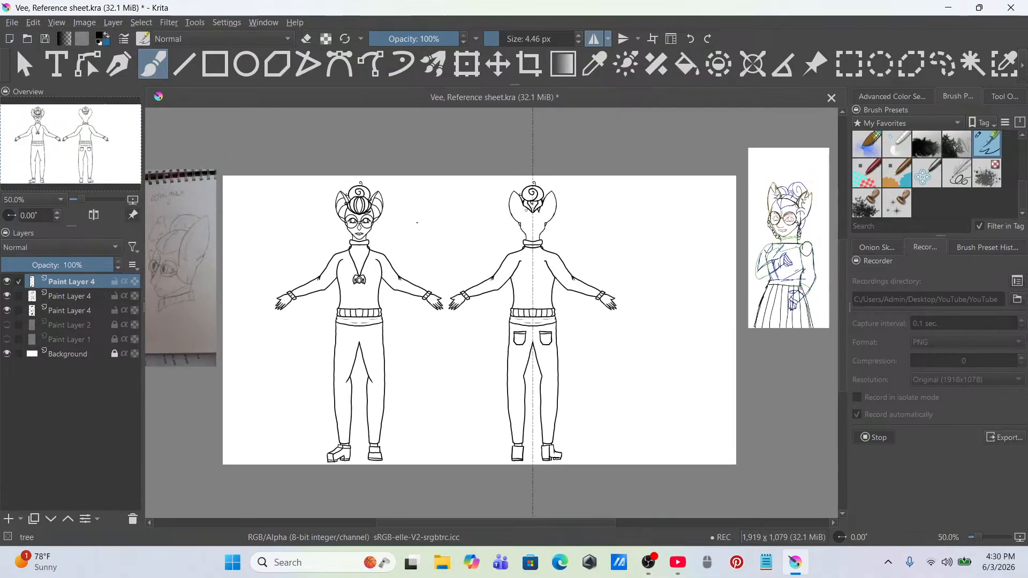
pyautogui.moveTo(476, 228); pyautogui.dragTo(477, 207)
pyautogui.scroll(5, 549, 188)
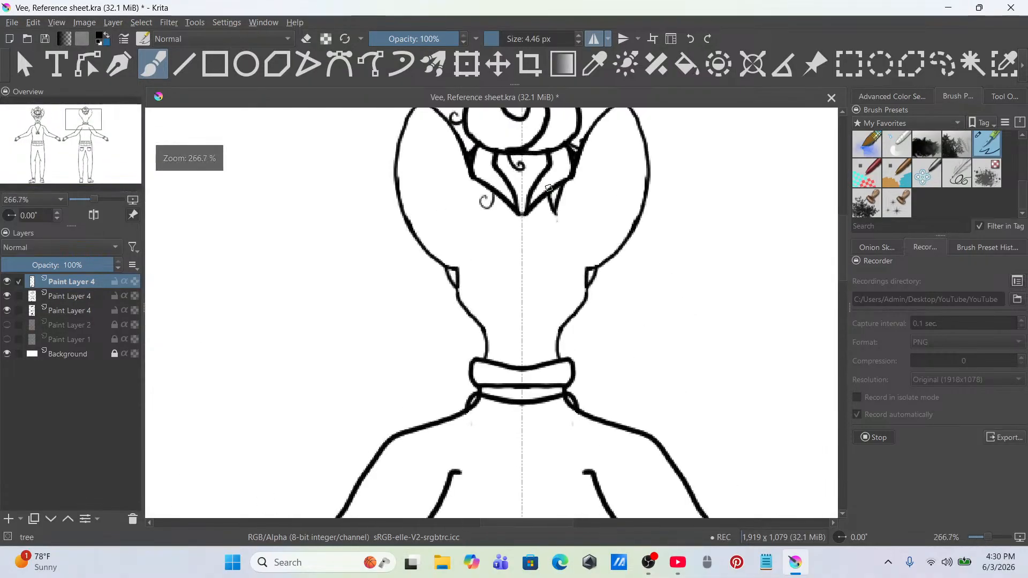
pyautogui.scroll(-5, 549, 187)
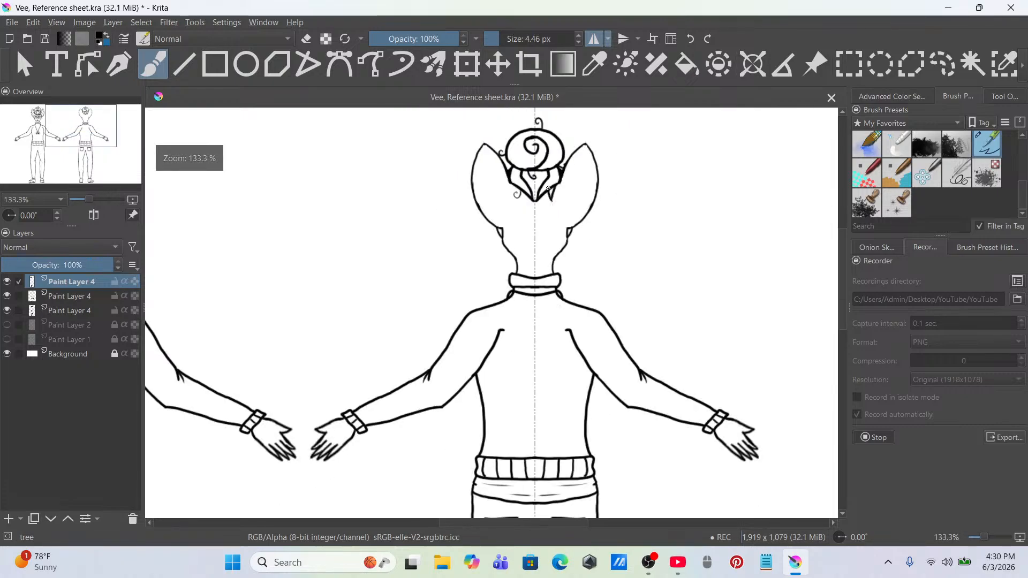
# Step: Turn off horizontal mirror painting and merge the three visible line-art layers into a single layer
pyautogui.click(592, 39)
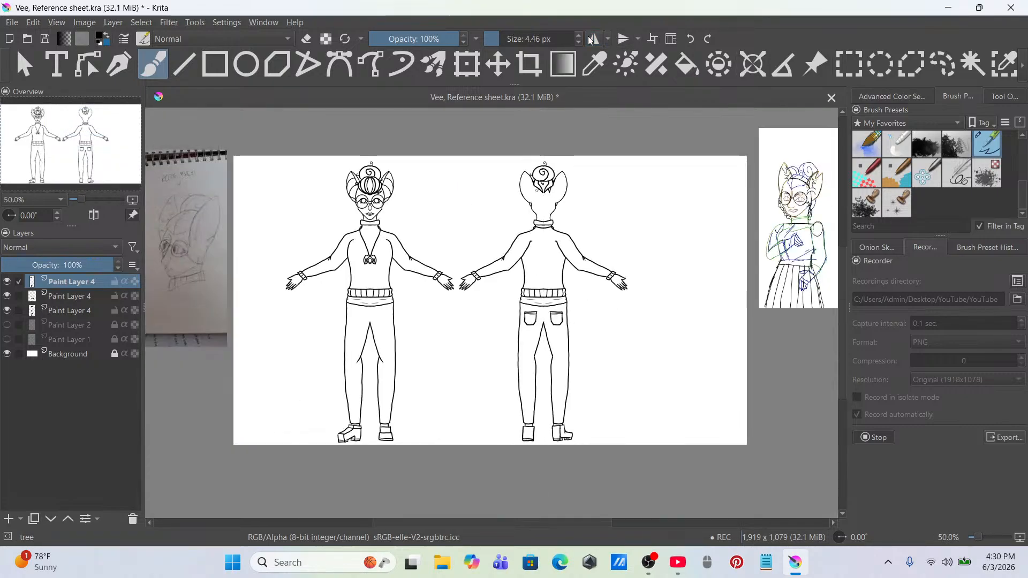
pyautogui.moveTo(84, 288)
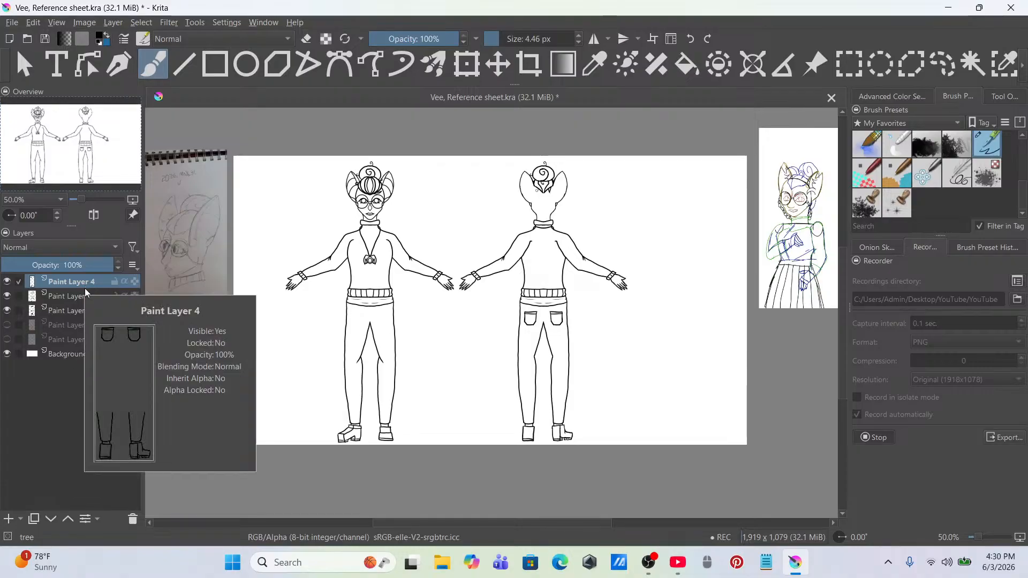
pyautogui.hotkey('ctrl', 'e')
pyautogui.hotkey('ctrl', 'e')
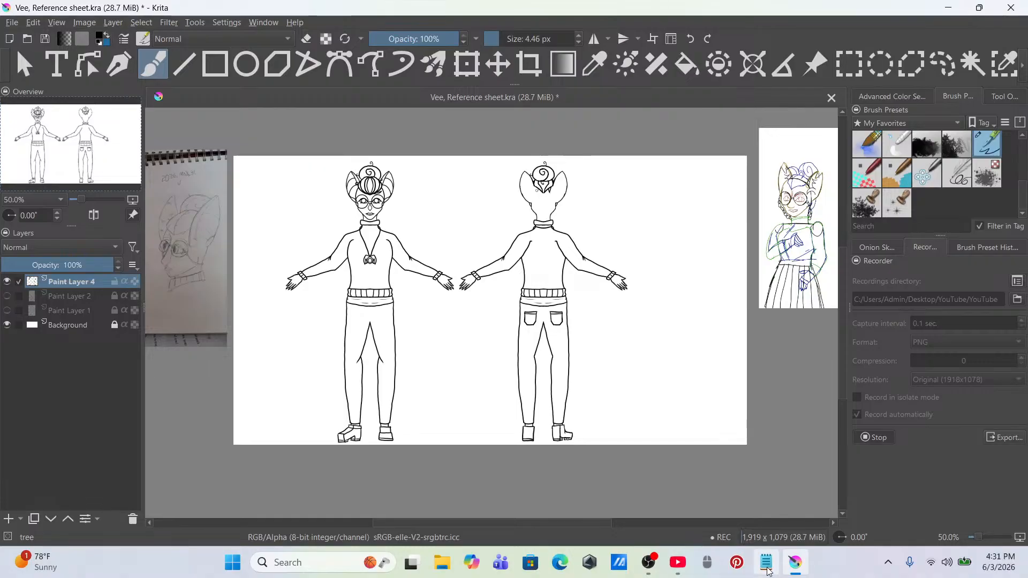
# Step: Switch to Notepad, read Vee's character description in the Artfight Prep notes, and return to Krita
pyautogui.hotkey('alt', 'Tab')
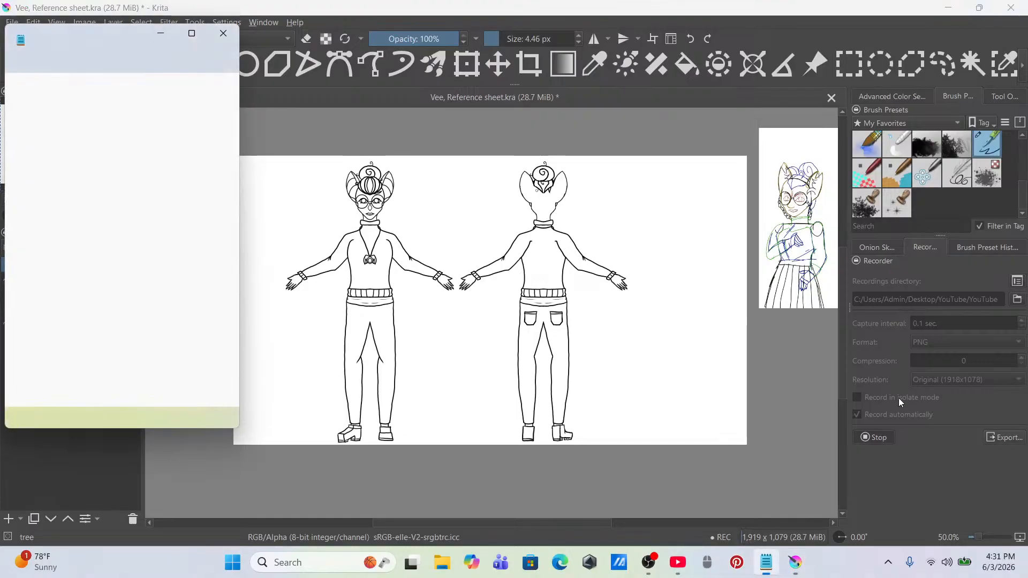
pyautogui.click(191, 33)
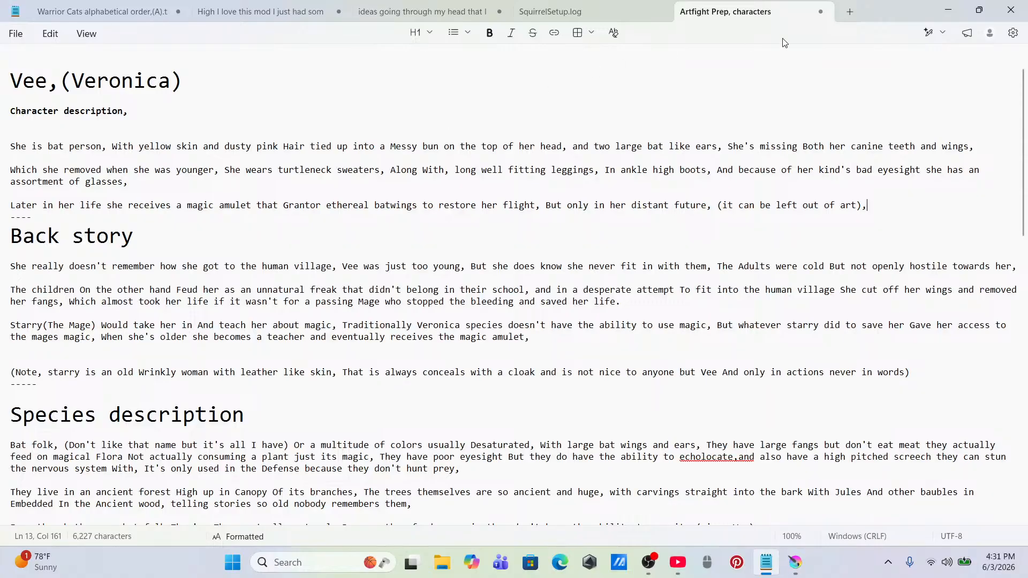
pyautogui.click(1012, 10)
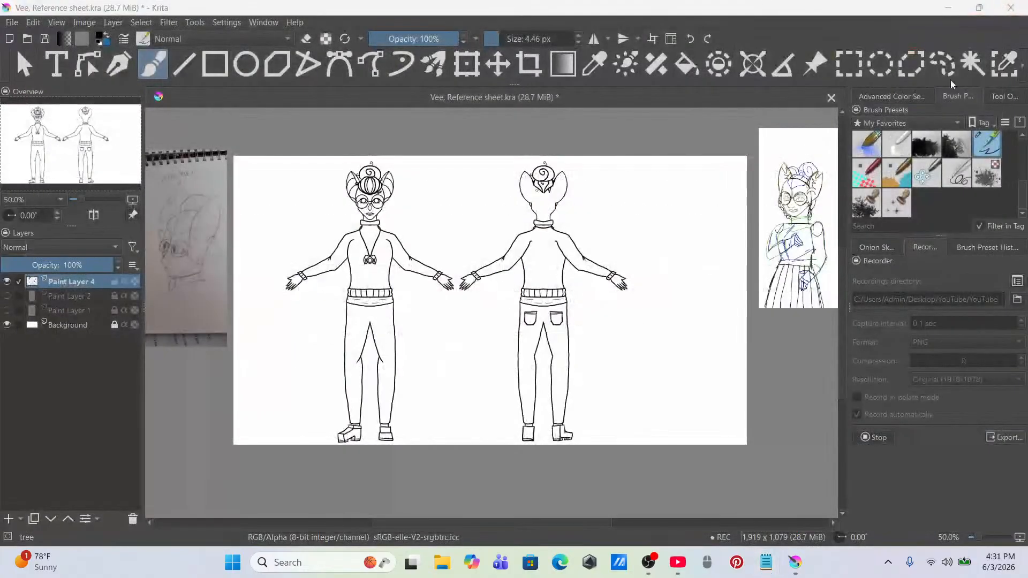
# Step: Set the painting colour to a pale, desaturated yellow for the skin
pyautogui.scroll(2, 661, 239)
pyautogui.click(930, 96)
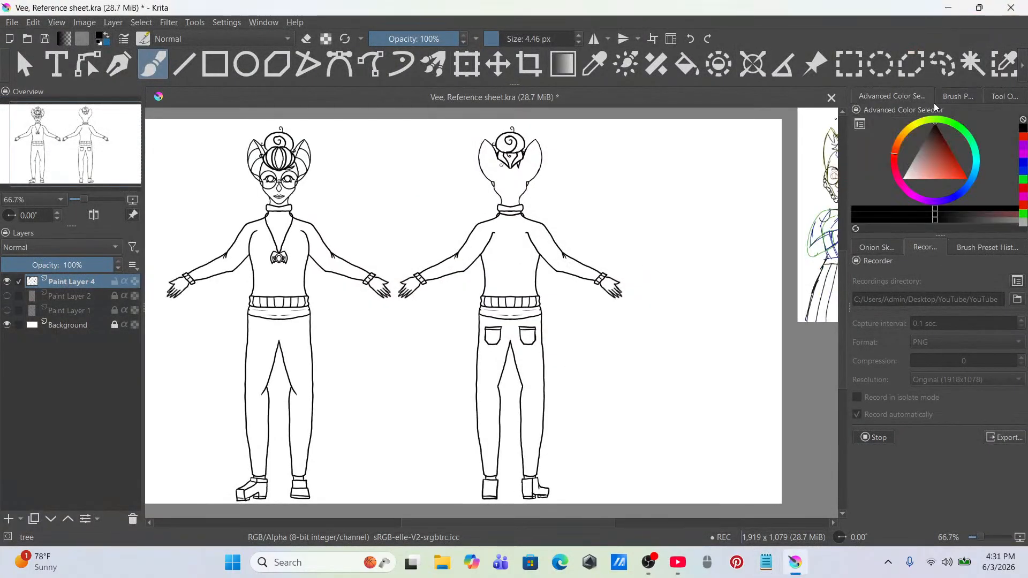
pyautogui.click(918, 121)
pyautogui.click(952, 150)
pyautogui.moveTo(952, 151)
pyautogui.mouseDown()
pyautogui.moveTo(940, 170)
pyautogui.moveTo(911, 177)
pyautogui.moveTo(934, 179)
pyautogui.moveTo(920, 172)
pyautogui.mouseUp()
# Step: Turn on horizontal mirror painting and test a pale yellow stroke on the back view's ear, undoing the stroke
pyautogui.scroll(3, 563, 171)
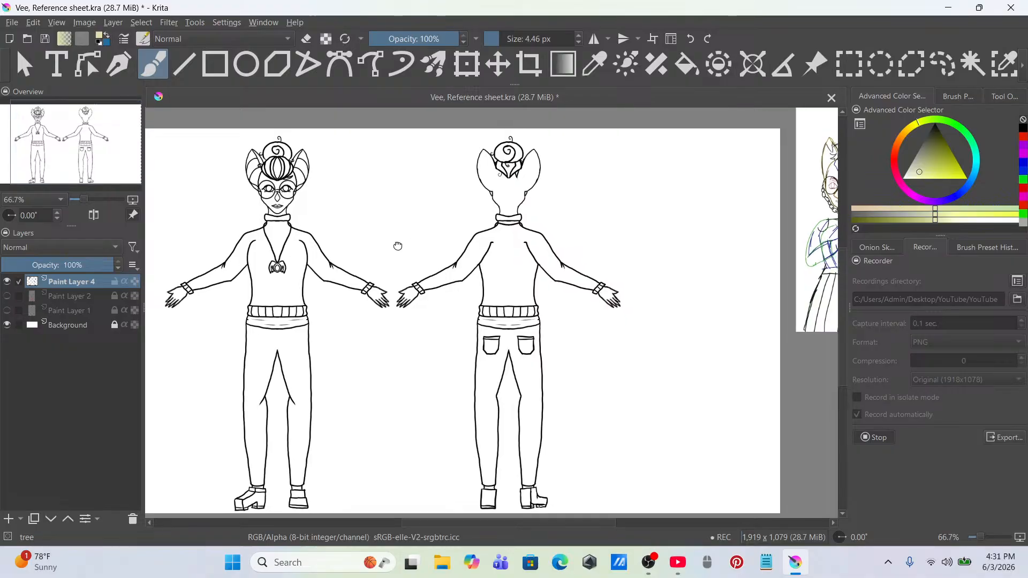
pyautogui.moveTo(562, 171); pyautogui.dragTo(457, 288)
pyautogui.scroll(2, 455, 284)
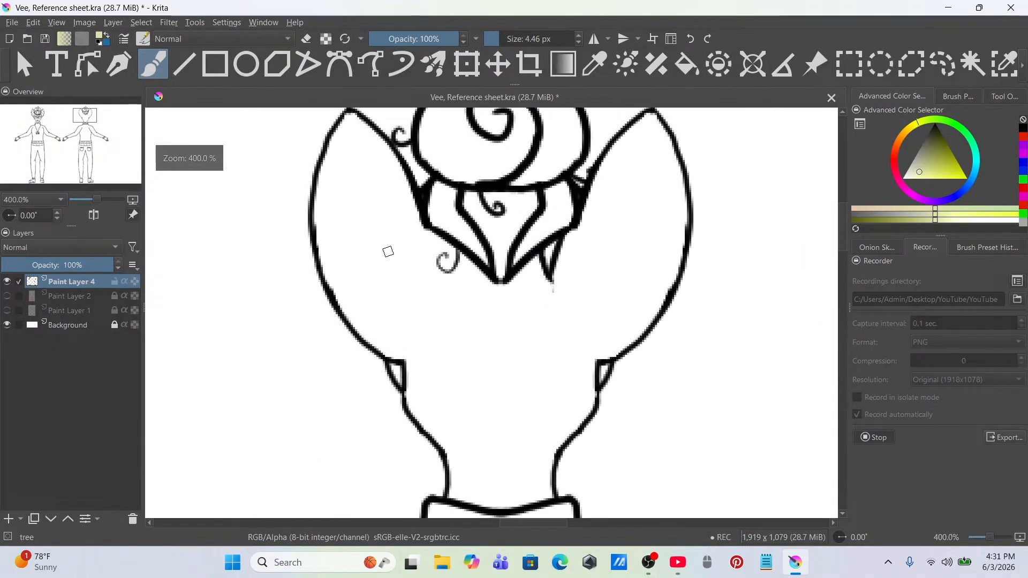
pyautogui.moveTo(387, 250); pyautogui.dragTo(383, 266)
pyautogui.scroll(-4, 392, 256)
pyautogui.scroll(-2, 394, 255)
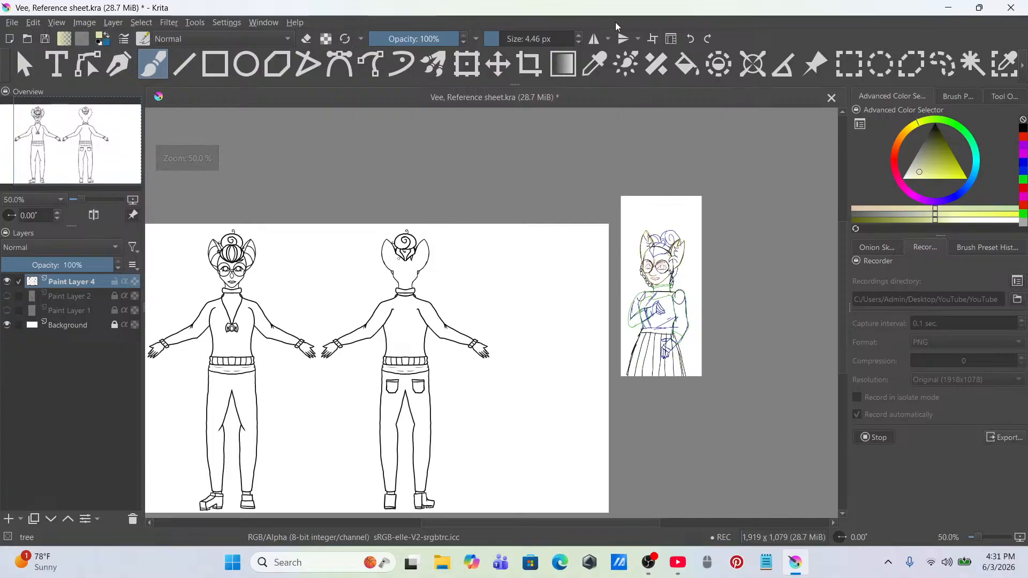
pyautogui.click(594, 39)
pyautogui.scroll(6, 364, 257)
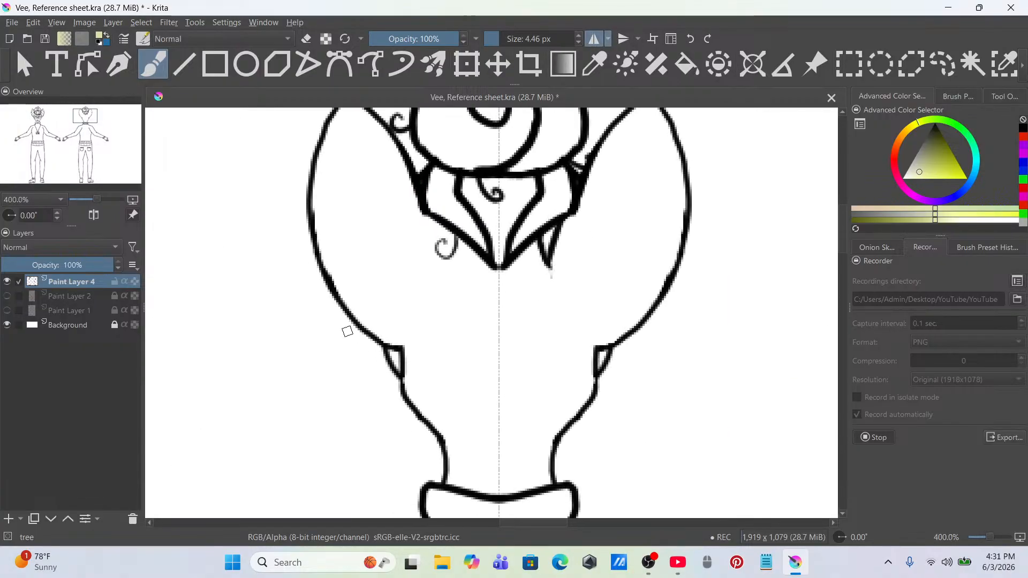
pyautogui.moveTo(335, 161); pyautogui.dragTo(342, 227)
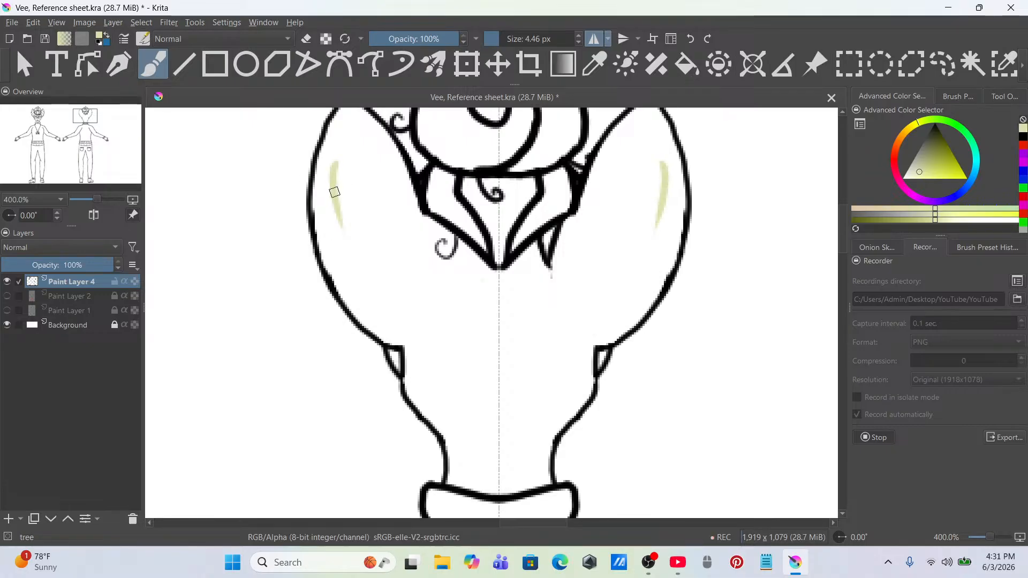
pyautogui.hotkey('ctrl', 'z')
# Step: Enlarge the brush to 20.54 px, undo the trial stroke, and add a new paint layer directly beneath the line art
pyautogui.click(507, 38)
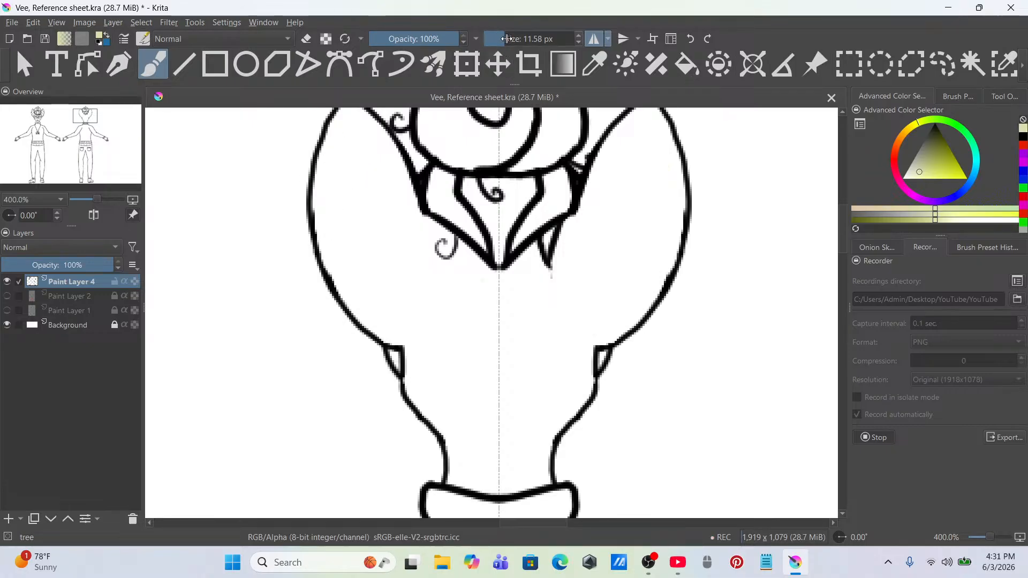
pyautogui.moveTo(375, 209)
pyautogui.mouseDown()
pyautogui.moveTo(349, 168)
pyautogui.moveTo(337, 176)
pyautogui.moveTo(332, 223)
pyautogui.moveTo(348, 266)
pyautogui.moveTo(380, 287)
pyautogui.mouseUp()
pyautogui.hotkey('ctrl', 'z')
pyautogui.click(70, 296)
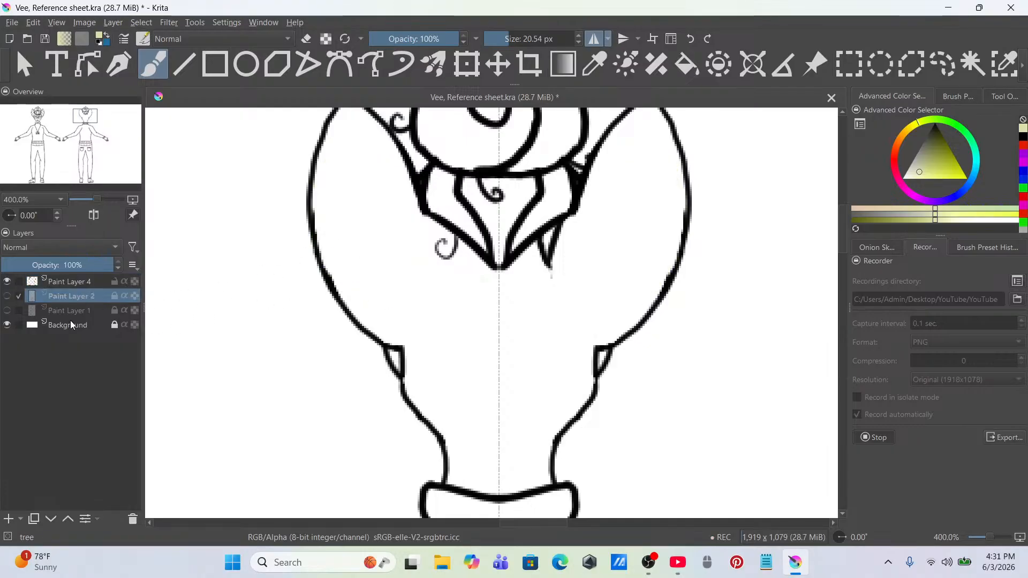
pyautogui.click(9, 519)
# Step: Block in the back view's ears with pale yellow, reducing the brush to 7.59 px to fill along their outlines and below the hair
pyautogui.moveTo(376, 161)
pyautogui.mouseDown()
pyautogui.moveTo(380, 271)
pyautogui.moveTo(379, 147)
pyautogui.mouseUp()
pyautogui.moveTo(511, 38); pyautogui.dragTo(493, 44)
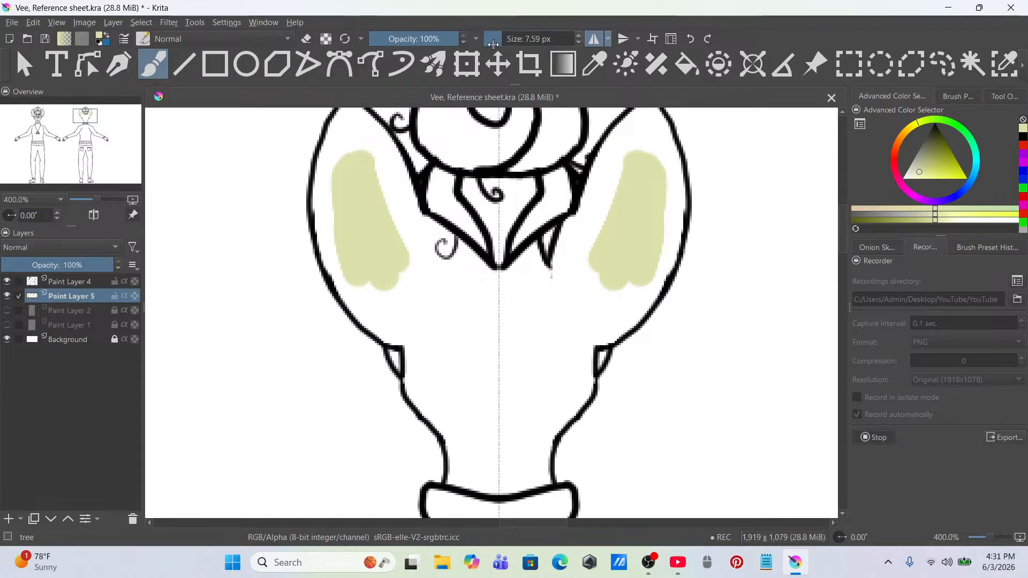
pyautogui.moveTo(329, 197)
pyautogui.mouseDown()
pyautogui.moveTo(336, 223)
pyautogui.moveTo(323, 185)
pyautogui.moveTo(320, 234)
pyautogui.moveTo(360, 304)
pyautogui.moveTo(343, 287)
pyautogui.moveTo(387, 333)
pyautogui.moveTo(370, 325)
pyautogui.moveTo(398, 340)
pyautogui.mouseUp()
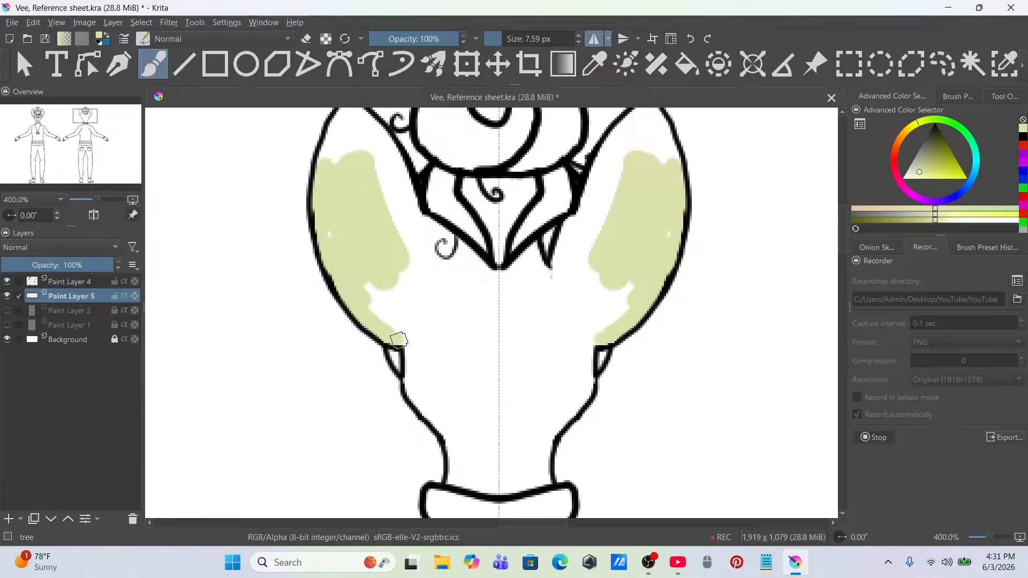
pyautogui.moveTo(351, 281)
pyautogui.mouseDown()
pyautogui.moveTo(378, 248)
pyautogui.moveTo(426, 266)
pyautogui.moveTo(421, 243)
pyautogui.moveTo(450, 243)
pyautogui.moveTo(442, 231)
pyautogui.moveTo(511, 291)
pyautogui.moveTo(472, 270)
pyautogui.moveTo(480, 286)
pyautogui.moveTo(464, 284)
pyautogui.moveTo(391, 145)
pyautogui.moveTo(417, 213)
pyautogui.moveTo(393, 189)
pyautogui.moveTo(362, 114)
pyautogui.mouseUp()
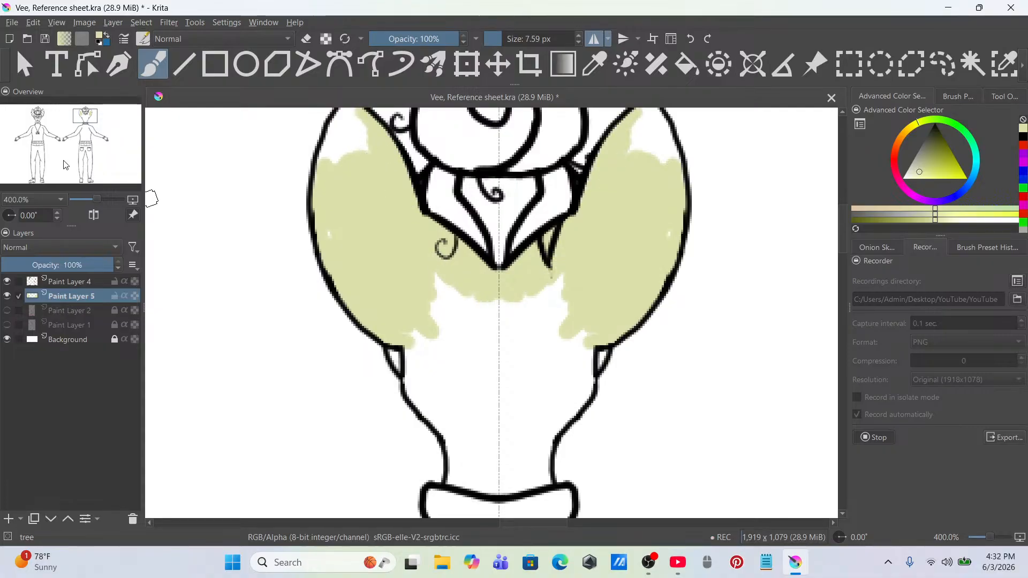
# Step: Fill the ear tips, the remaining gaps in the ears and the back of the head below the hair with the skin colour
pyautogui.moveTo(81, 118); pyautogui.dragTo(79, 115)
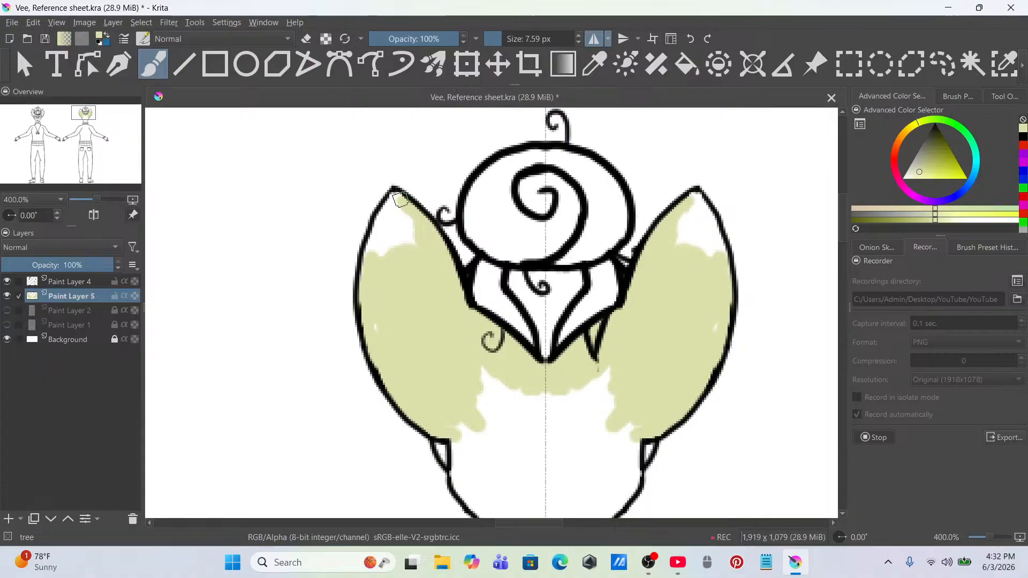
pyautogui.moveTo(389, 211)
pyautogui.mouseDown()
pyautogui.moveTo(367, 257)
pyautogui.moveTo(371, 299)
pyautogui.mouseUp()
pyautogui.moveTo(386, 235)
pyautogui.mouseDown()
pyautogui.moveTo(381, 280)
pyautogui.moveTo(417, 253)
pyautogui.mouseUp()
pyautogui.moveTo(519, 392)
pyautogui.mouseDown()
pyautogui.moveTo(464, 368)
pyautogui.moveTo(473, 378)
pyautogui.moveTo(461, 393)
pyautogui.moveTo(489, 432)
pyautogui.moveTo(485, 465)
pyautogui.moveTo(488, 451)
pyautogui.moveTo(473, 453)
pyautogui.moveTo(505, 441)
pyautogui.moveTo(534, 452)
pyautogui.moveTo(561, 439)
pyautogui.moveTo(520, 408)
pyautogui.moveTo(550, 392)
pyautogui.mouseUp()
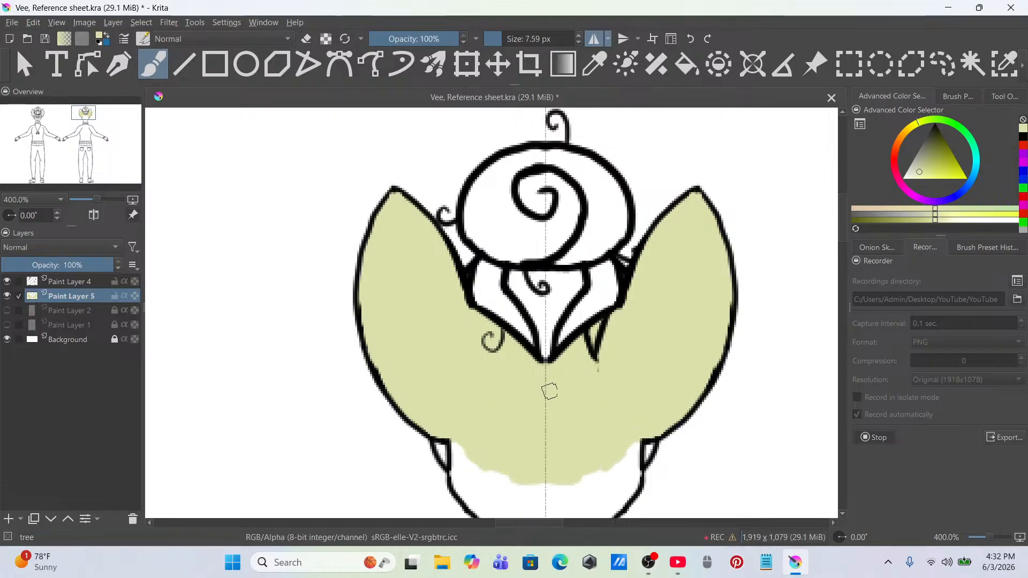
# Step: Fill the lower part of the head and the neck down to the turtleneck collar with the skin colour
pyautogui.moveTo(93, 119); pyautogui.dragTo(95, 126)
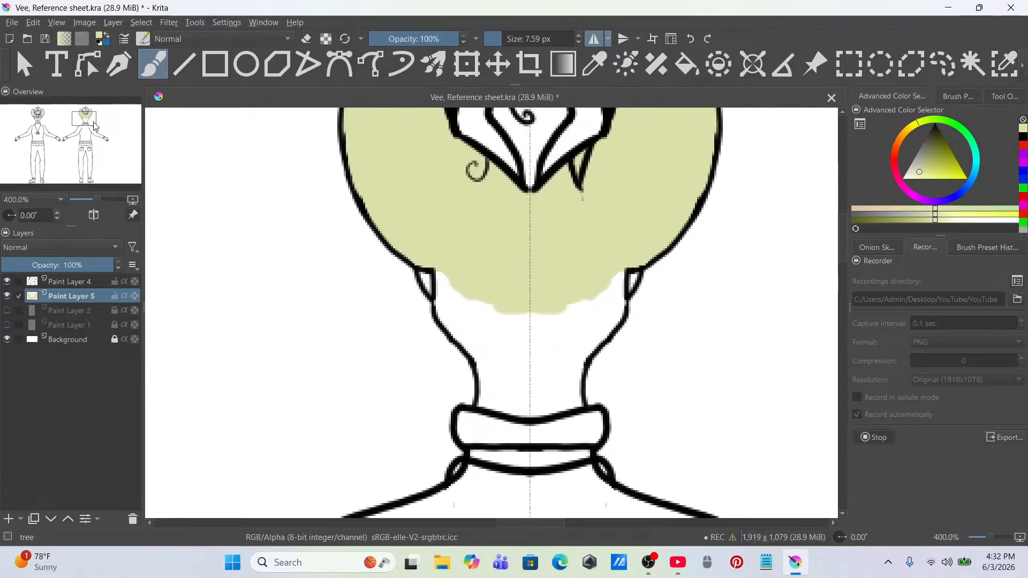
pyautogui.moveTo(445, 284)
pyautogui.mouseDown()
pyautogui.moveTo(440, 298)
pyautogui.moveTo(482, 358)
pyautogui.moveTo(489, 408)
pyautogui.moveTo(528, 411)
pyautogui.mouseUp()
pyautogui.moveTo(449, 286)
pyautogui.mouseDown()
pyautogui.moveTo(478, 282)
pyautogui.moveTo(475, 293)
pyautogui.moveTo(535, 332)
pyautogui.moveTo(541, 372)
pyautogui.moveTo(558, 365)
pyautogui.moveTo(523, 397)
pyautogui.mouseUp()
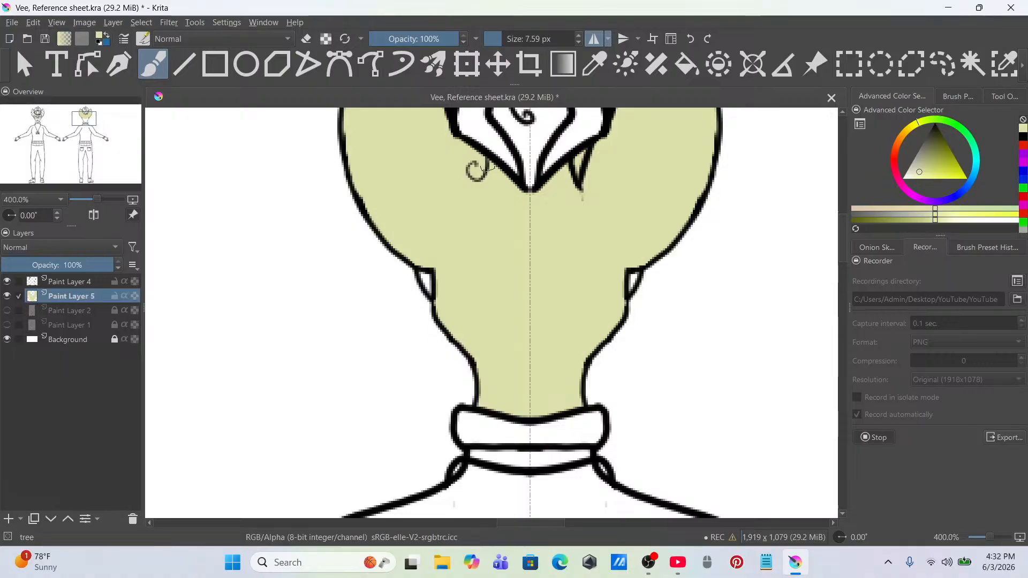
# Step: Fill both hands of the back view with the pale yellow skin colour, from the fingertips up to the sweater cuffs
pyautogui.scroll(-4, 570, 228)
pyautogui.moveTo(570, 238); pyautogui.dragTo(559, 155)
pyautogui.scroll(4, 667, 322)
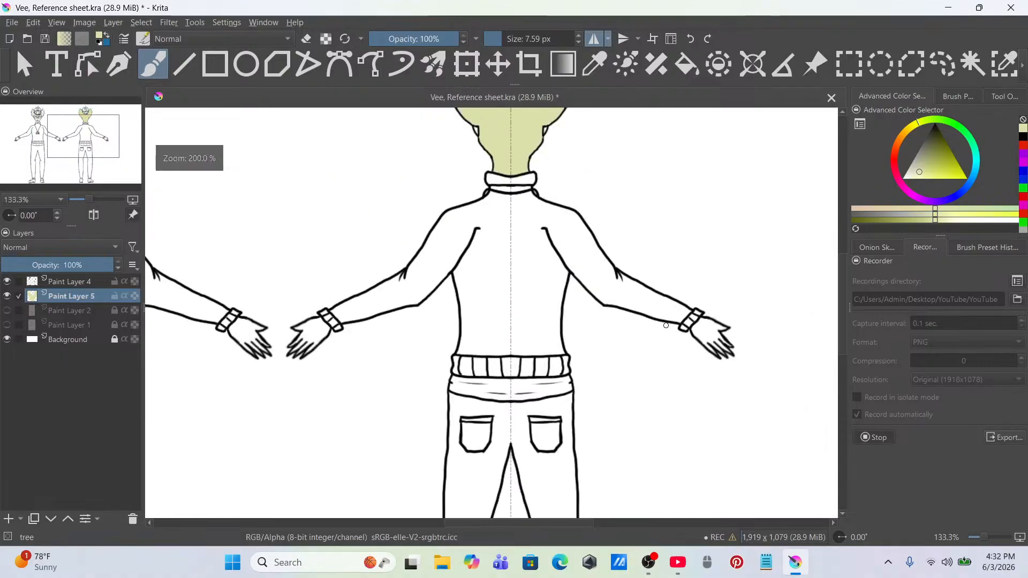
pyautogui.moveTo(659, 313)
pyautogui.mouseDown()
pyautogui.moveTo(612, 287)
pyautogui.moveTo(382, 224)
pyautogui.mouseUp()
pyautogui.scroll(1, 498, 245)
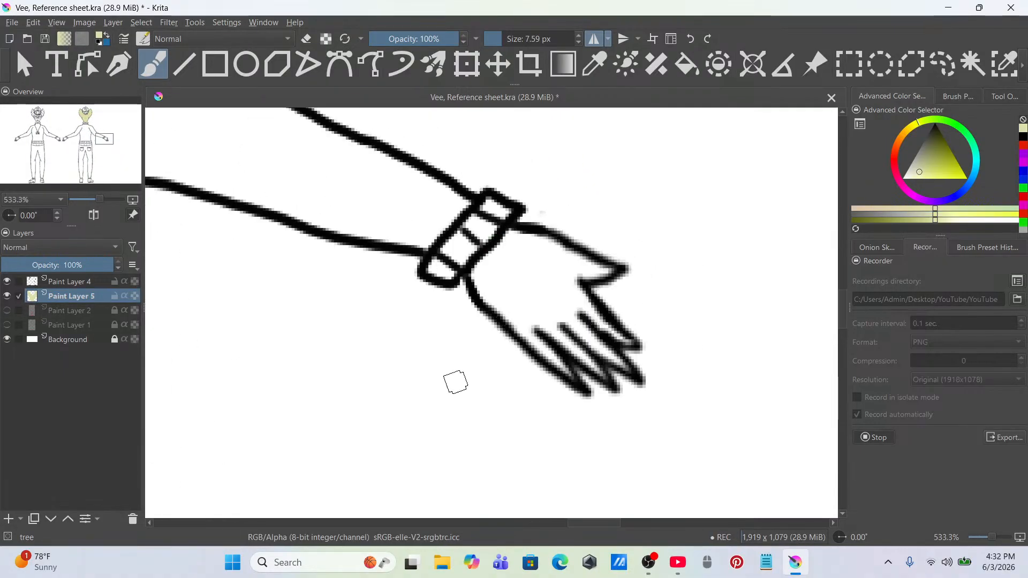
pyautogui.moveTo(518, 291)
pyautogui.mouseDown()
pyautogui.moveTo(532, 317)
pyautogui.moveTo(524, 328)
pyautogui.moveTo(567, 372)
pyautogui.mouseUp()
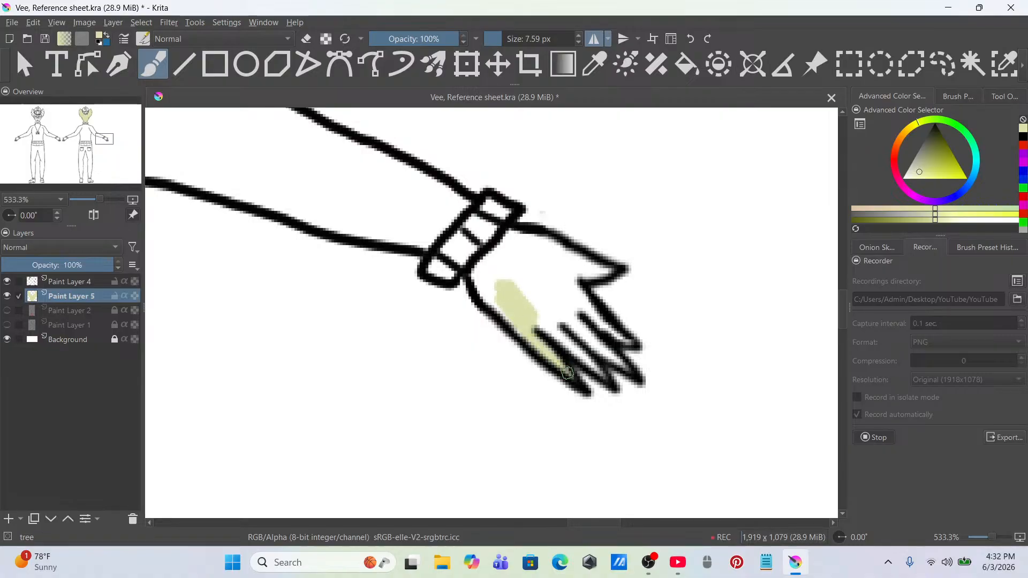
pyautogui.moveTo(523, 312)
pyautogui.mouseDown()
pyautogui.moveTo(599, 375)
pyautogui.moveTo(566, 339)
pyautogui.moveTo(628, 367)
pyautogui.mouseUp()
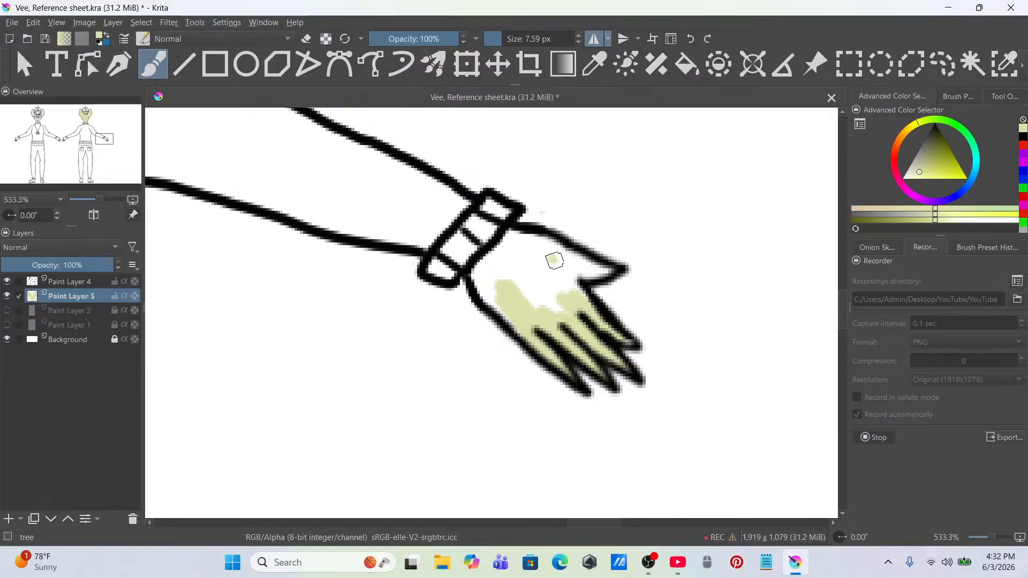
pyautogui.moveTo(554, 259)
pyautogui.mouseDown()
pyautogui.moveTo(601, 269)
pyautogui.moveTo(513, 238)
pyautogui.moveTo(476, 280)
pyautogui.moveTo(500, 307)
pyautogui.moveTo(497, 297)
pyautogui.moveTo(514, 304)
pyautogui.moveTo(509, 260)
pyautogui.moveTo(528, 291)
pyautogui.moveTo(527, 262)
pyautogui.moveTo(553, 301)
pyautogui.moveTo(548, 256)
pyautogui.moveTo(488, 274)
pyautogui.mouseUp()
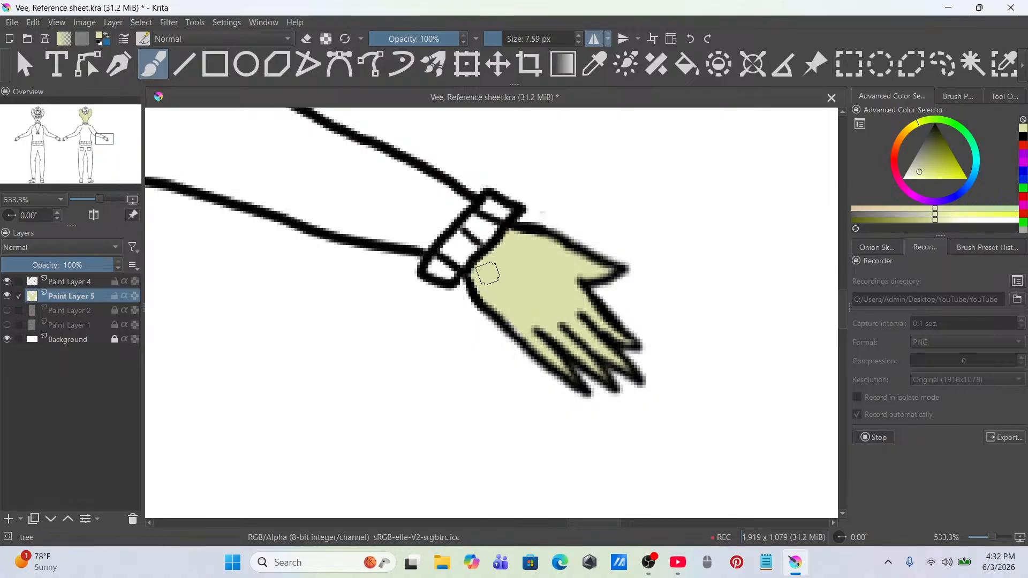
pyautogui.scroll(-5, 488, 289)
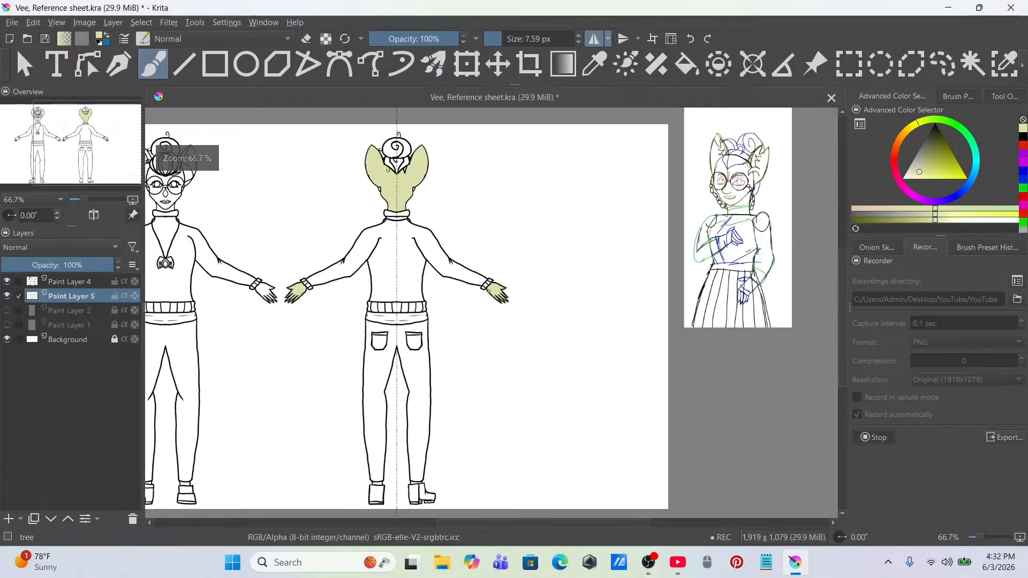
# Step: Fill the exposed ankle strips between the back view's trouser hems and boots with the skin colour
pyautogui.scroll(4, 313, 271)
pyautogui.scroll(-4, 328, 264)
pyautogui.moveTo(480, 366); pyautogui.dragTo(511, 138)
pyautogui.scroll(5, 645, 344)
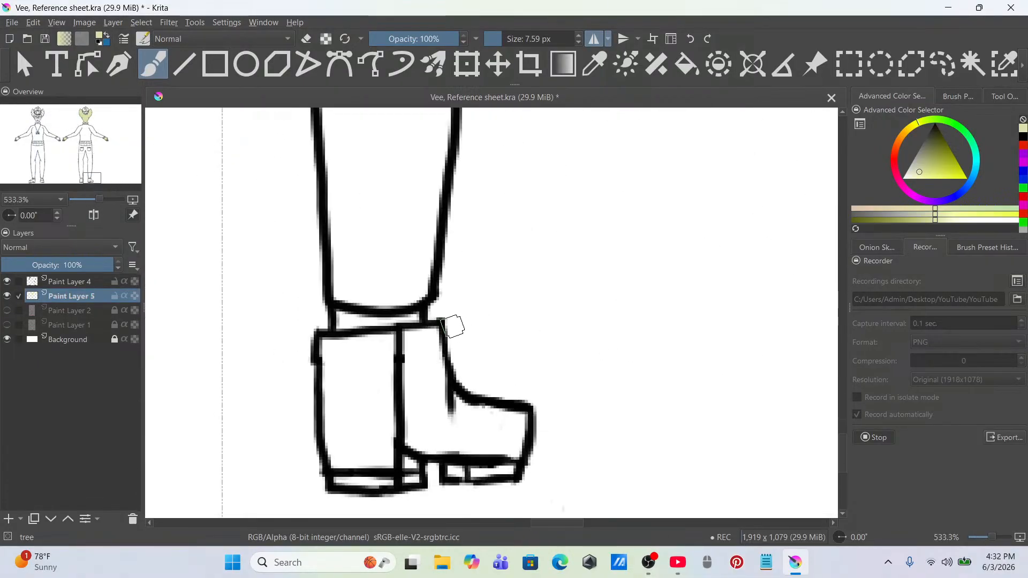
pyautogui.moveTo(341, 319); pyautogui.dragTo(396, 323)
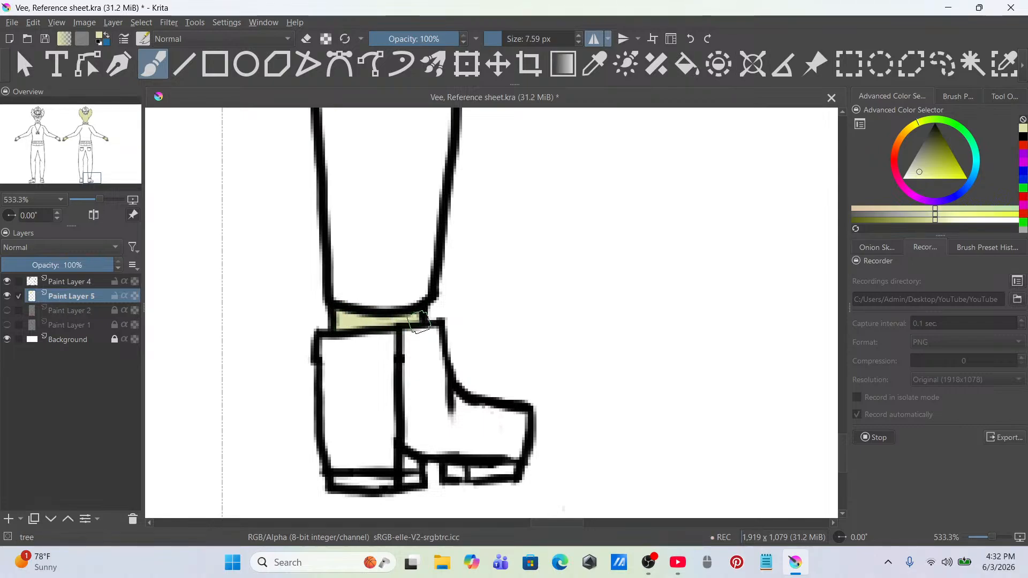
pyautogui.press('1')
# Step: Turn off mirrored painting and fill the remaining gaps in the ankle above the back view's front-on boot
pyautogui.scroll(4, 370, 316)
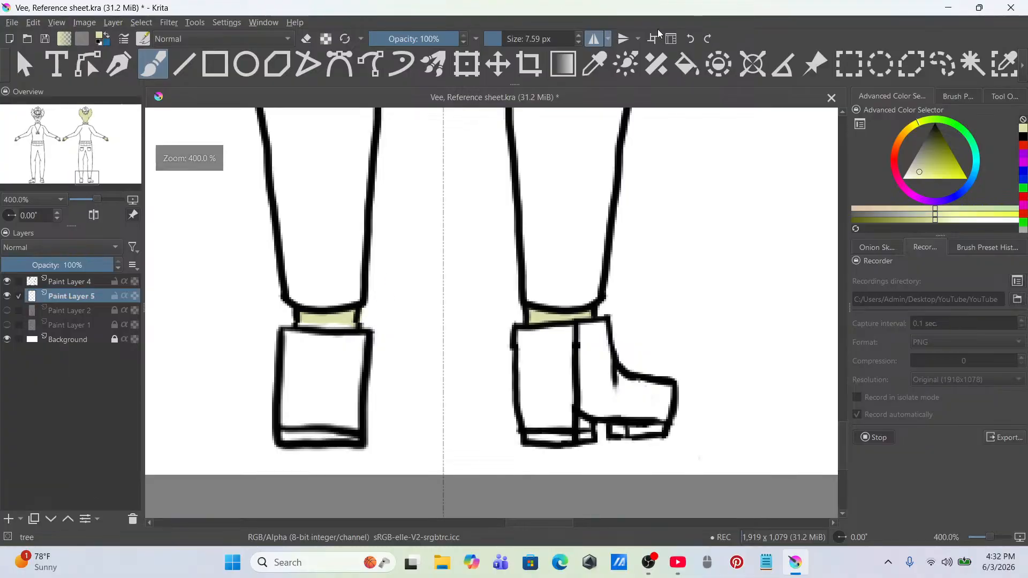
pyautogui.click(595, 43)
pyautogui.scroll(2, 250, 376)
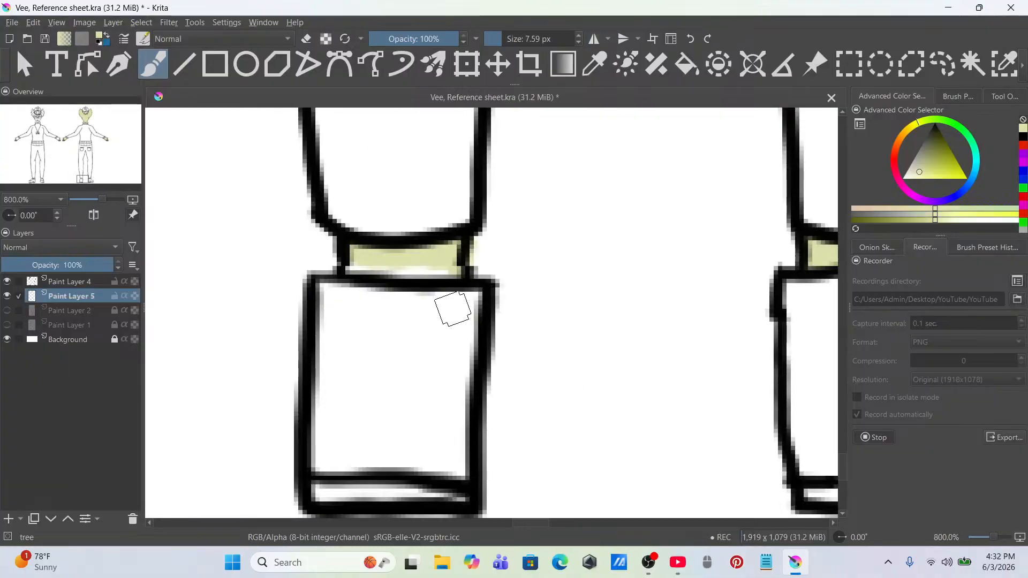
pyautogui.moveTo(447, 263)
pyautogui.mouseDown()
pyautogui.moveTo(382, 268)
pyautogui.moveTo(361, 257)
pyautogui.mouseUp()
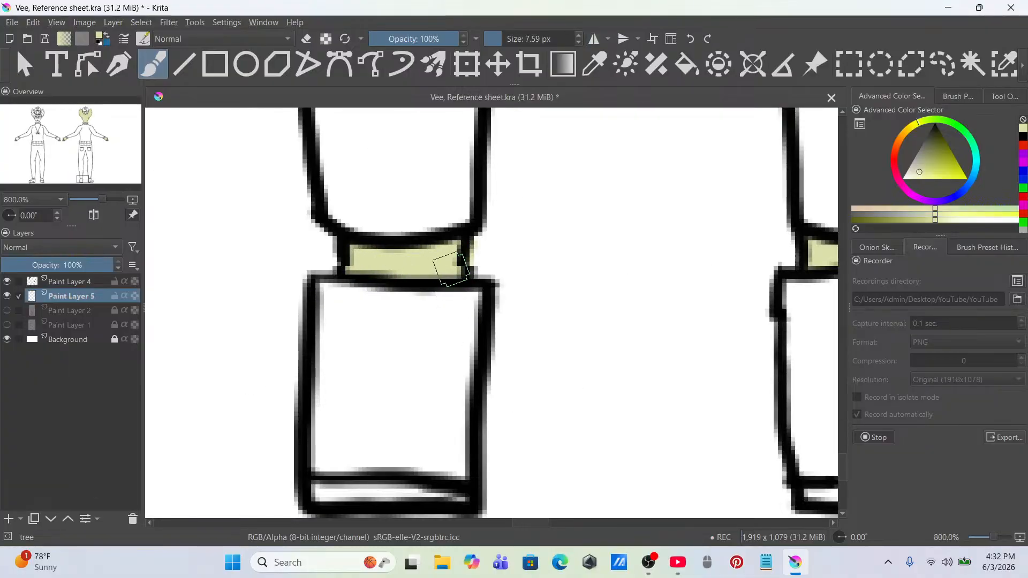
pyautogui.scroll(-8, 455, 211)
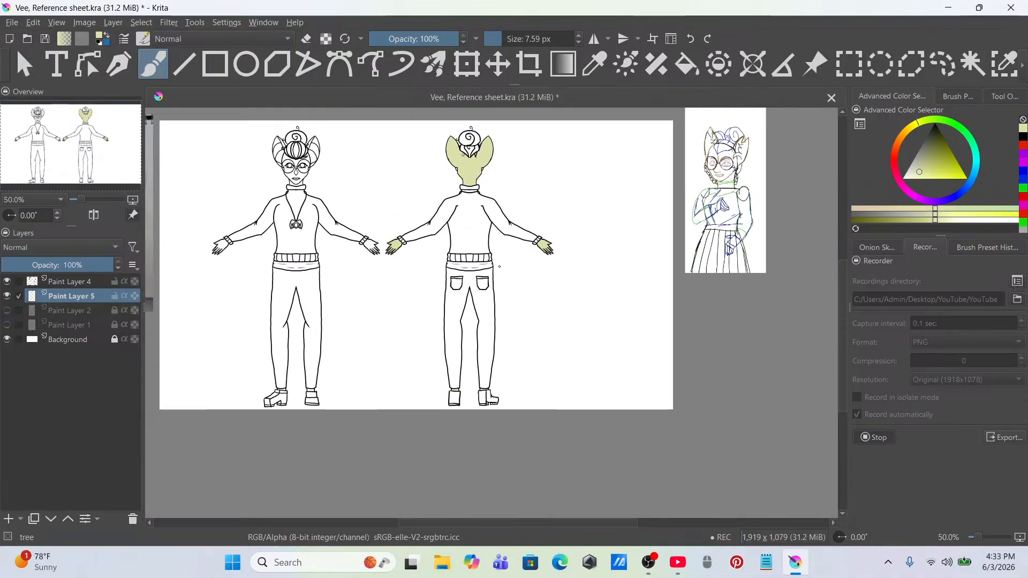
# Step: Check the hair colour and clothing in the character description notes, then return to the drawing in Krita
pyautogui.moveTo(494, 247); pyautogui.dragTo(532, 332)
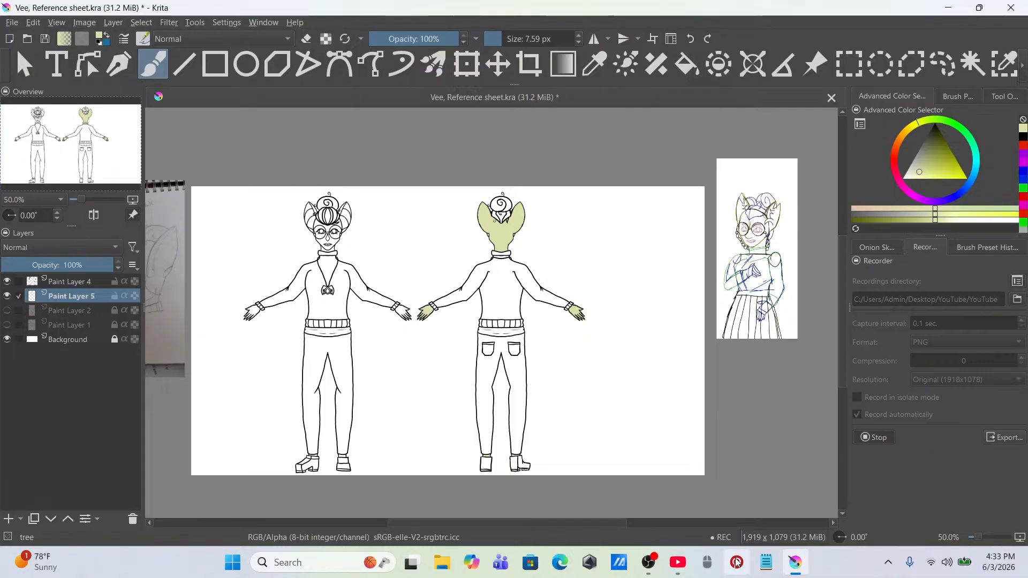
pyautogui.click(765, 562)
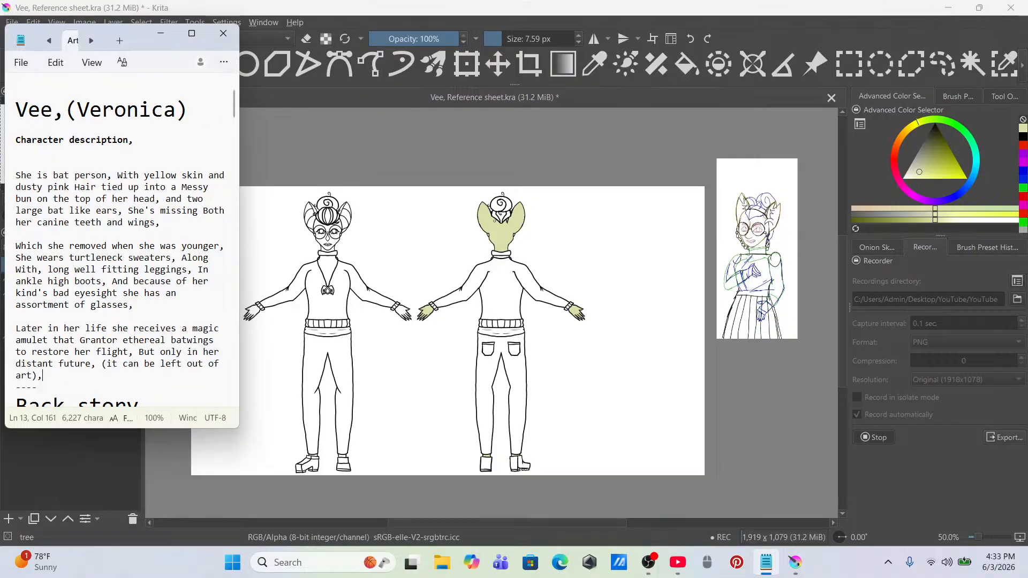
pyautogui.click(224, 35)
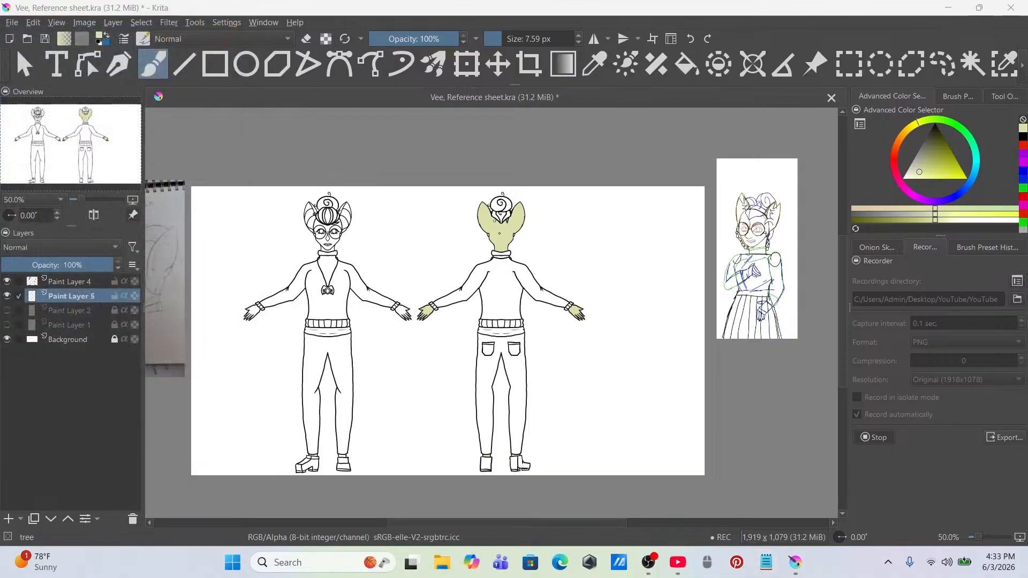
pyautogui.scroll(4, 507, 230)
pyautogui.scroll(-4, 507, 230)
pyautogui.moveTo(506, 234)
pyautogui.mouseDown()
pyautogui.moveTo(516, 229)
pyautogui.moveTo(550, 283)
pyautogui.mouseUp()
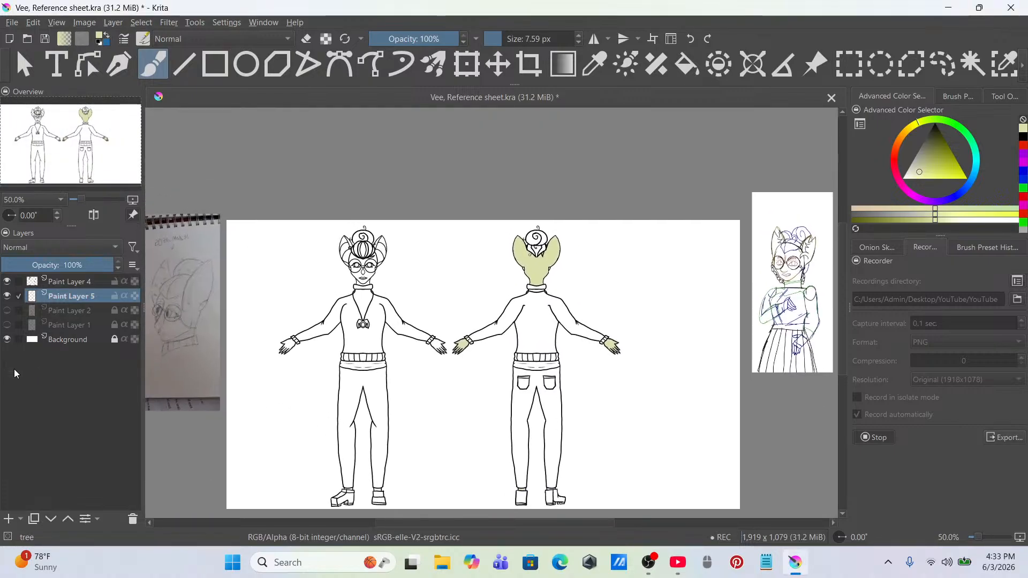
# Step: Add a new paint layer above the skin layer and choose a dusty pink for the hair
pyautogui.click(9, 519)
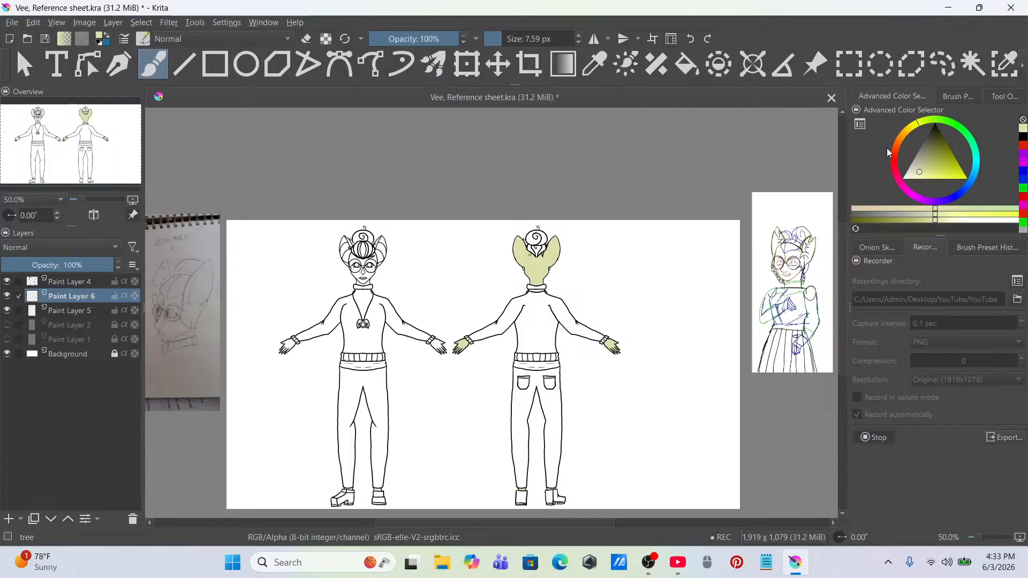
pyautogui.moveTo(905, 183); pyautogui.dragTo(925, 170)
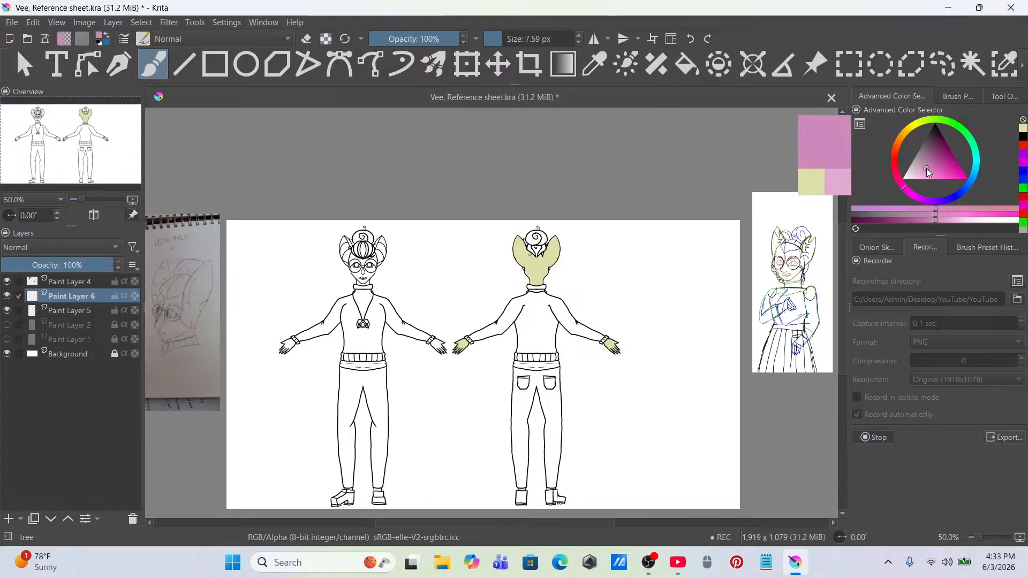
pyautogui.moveTo(908, 190); pyautogui.dragTo(923, 164)
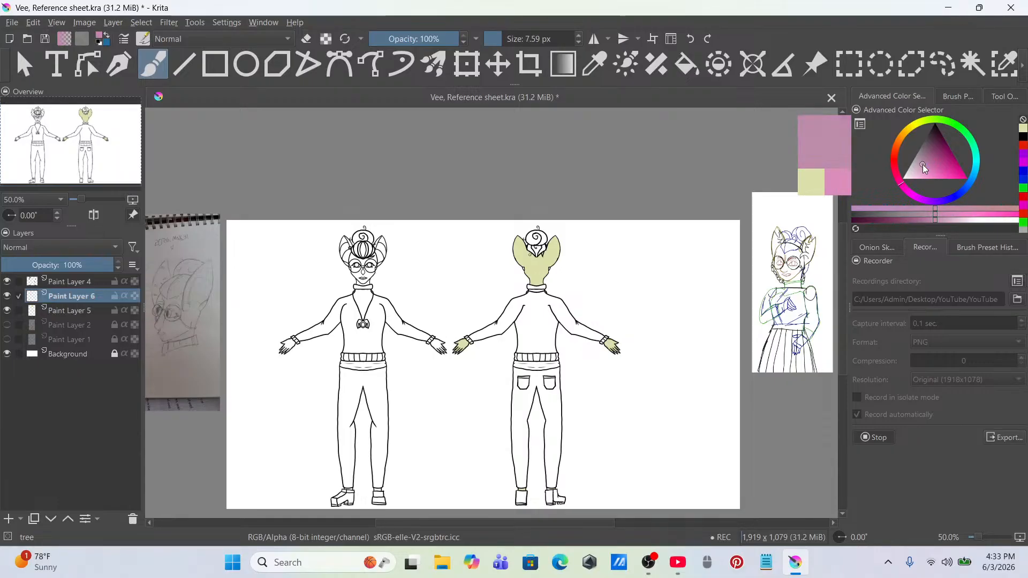
# Step: Try the dusty pink and a more saturated pink on the back view's bun with a 19.23 px brush, undoing both strokes
pyautogui.scroll(7, 531, 236)
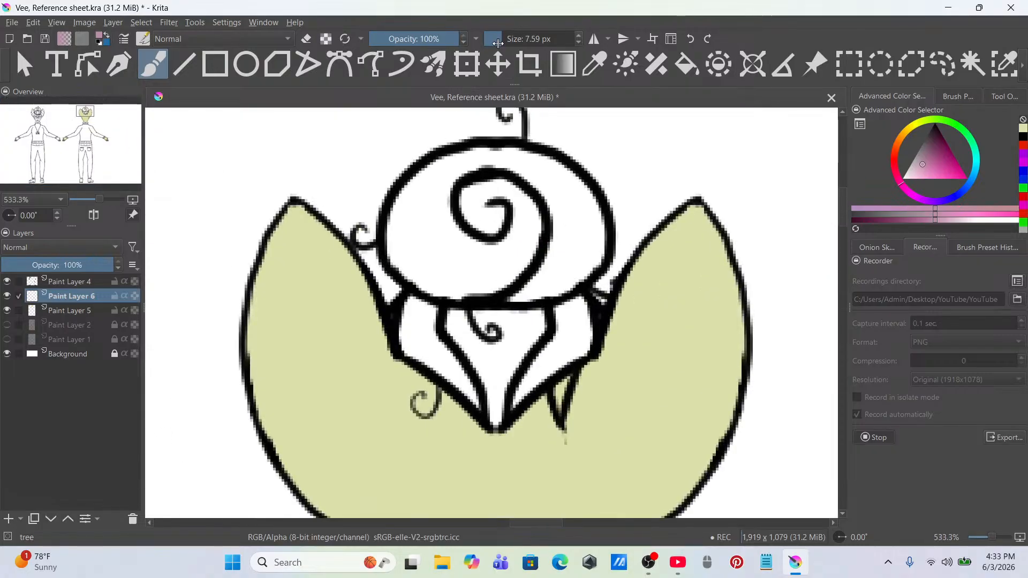
pyautogui.moveTo(459, 287)
pyautogui.mouseDown()
pyautogui.moveTo(479, 246)
pyautogui.moveTo(452, 326)
pyautogui.moveTo(424, 325)
pyautogui.mouseUp()
pyautogui.hotkey('ctrl', 'z')
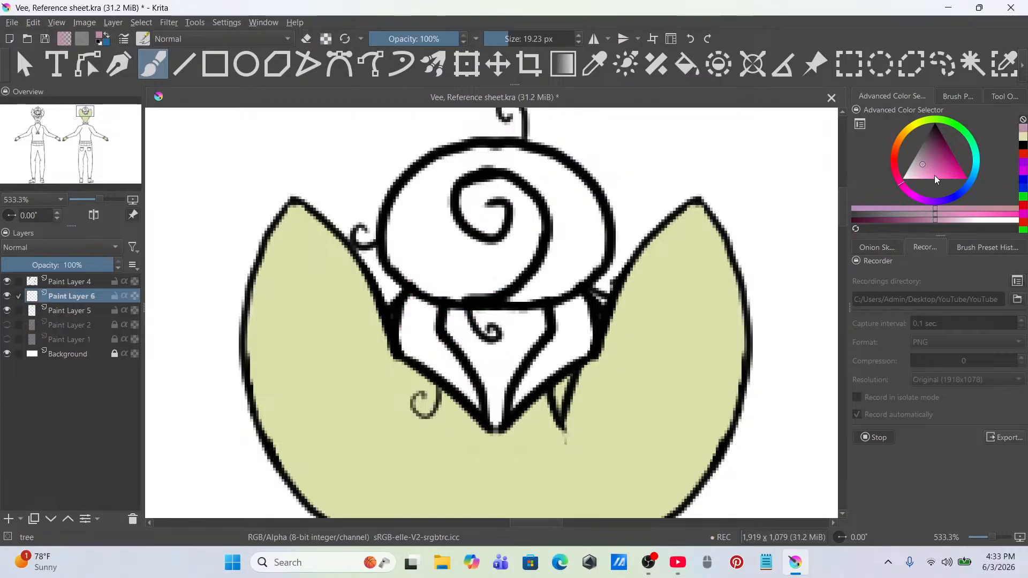
pyautogui.moveTo(923, 168); pyautogui.dragTo(935, 171)
pyautogui.moveTo(465, 237)
pyautogui.mouseDown()
pyautogui.moveTo(471, 230)
pyautogui.moveTo(487, 251)
pyautogui.moveTo(407, 244)
pyautogui.moveTo(412, 289)
pyautogui.mouseUp()
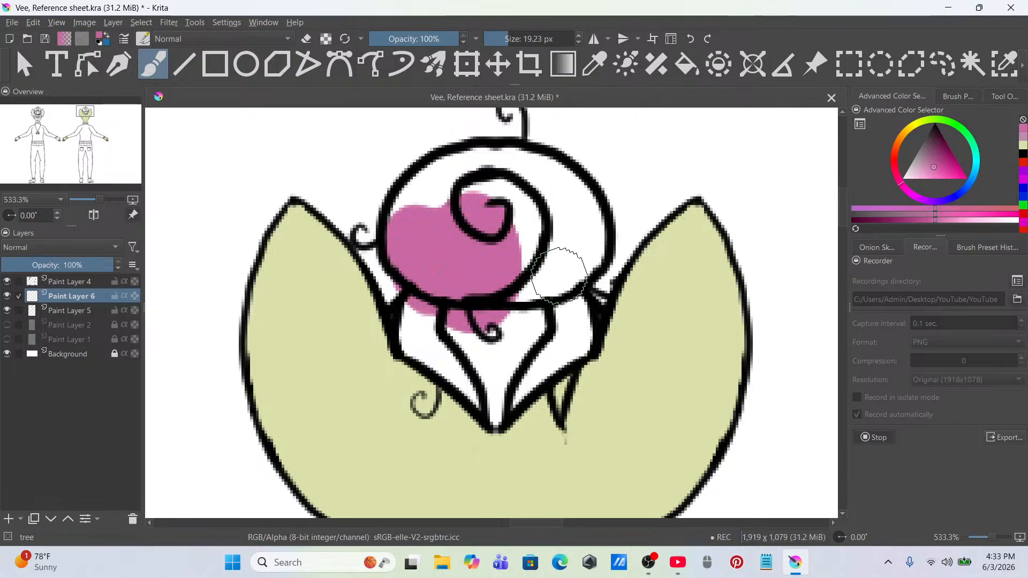
pyautogui.hotkey('ctrl', 'z')
# Step: Shift the colour to a rosier pink and block in one side of the bun, reducing the brush to 9.05 px
pyautogui.moveTo(904, 186); pyautogui.dragTo(898, 177)
pyautogui.moveTo(475, 229)
pyautogui.mouseDown()
pyautogui.moveTo(485, 276)
pyautogui.moveTo(445, 217)
pyautogui.mouseUp()
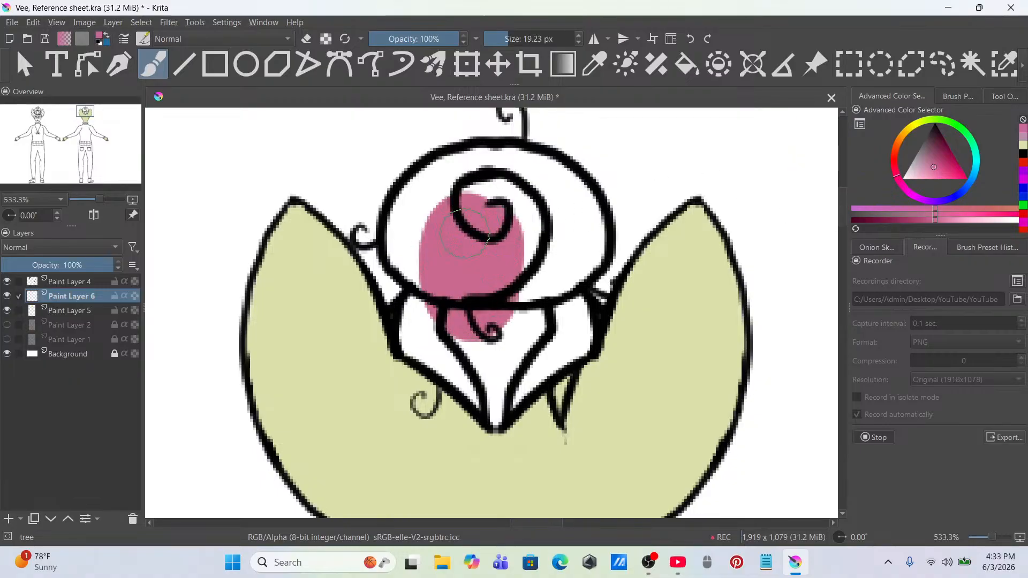
pyautogui.moveTo(512, 36); pyautogui.dragTo(502, 37)
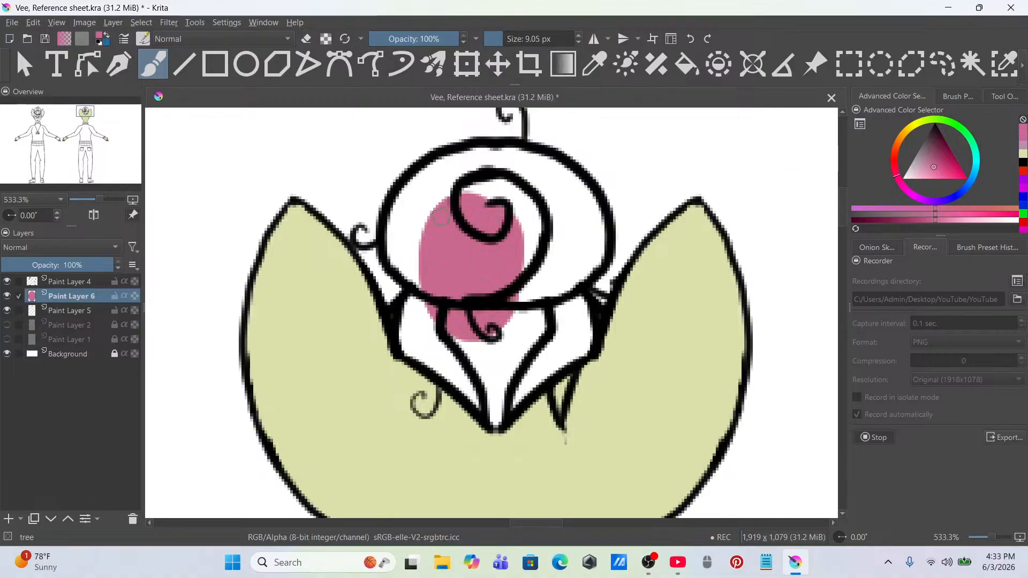
pyautogui.moveTo(425, 211); pyautogui.dragTo(418, 254)
pyautogui.moveTo(415, 195)
pyautogui.mouseDown()
pyautogui.moveTo(402, 256)
pyautogui.moveTo(400, 211)
pyautogui.moveTo(399, 250)
pyautogui.mouseUp()
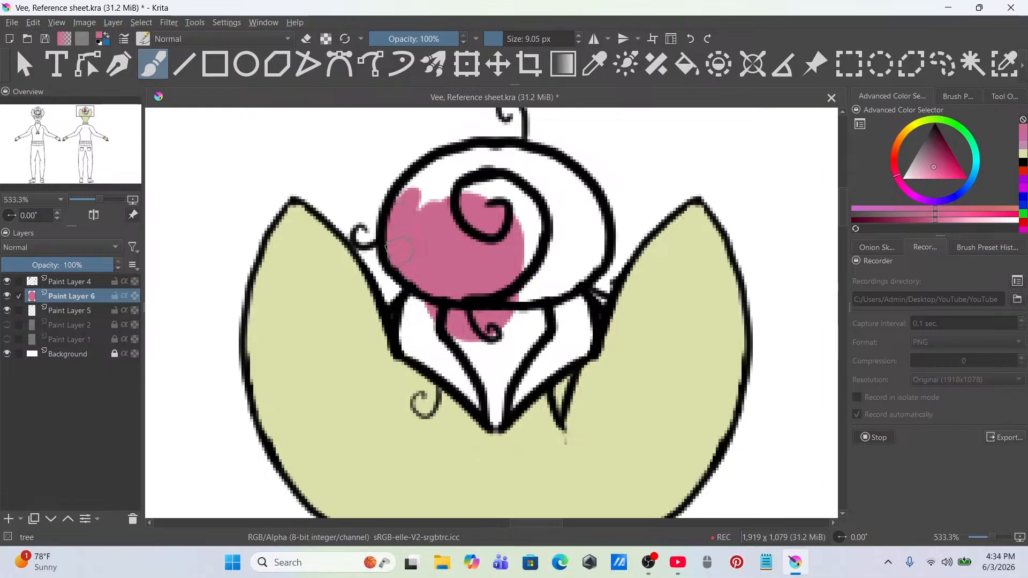
# Step: Fill the rest of the bun and the hair sections below it with the rosy pink, undoing a stray stroke
pyautogui.moveTo(407, 316)
pyautogui.mouseDown()
pyautogui.moveTo(421, 360)
pyautogui.moveTo(498, 416)
pyautogui.moveTo(423, 323)
pyautogui.moveTo(431, 337)
pyautogui.moveTo(446, 318)
pyautogui.moveTo(473, 341)
pyautogui.moveTo(510, 399)
pyautogui.moveTo(585, 342)
pyautogui.moveTo(569, 295)
pyautogui.mouseUp()
pyautogui.moveTo(579, 356)
pyautogui.mouseDown()
pyautogui.moveTo(559, 415)
pyautogui.moveTo(544, 351)
pyautogui.moveTo(554, 316)
pyautogui.moveTo(514, 292)
pyautogui.moveTo(540, 245)
pyautogui.moveTo(575, 265)
pyautogui.moveTo(595, 243)
pyautogui.moveTo(560, 326)
pyautogui.moveTo(524, 368)
pyautogui.moveTo(541, 348)
pyautogui.mouseUp()
pyautogui.hotkey('ctrl', 'z')
pyautogui.moveTo(575, 206)
pyautogui.mouseDown()
pyautogui.moveTo(557, 252)
pyautogui.moveTo(595, 219)
pyautogui.moveTo(562, 177)
pyautogui.moveTo(504, 153)
pyautogui.moveTo(442, 155)
pyautogui.moveTo(391, 205)
pyautogui.moveTo(461, 185)
pyautogui.moveTo(527, 214)
pyautogui.moveTo(563, 199)
pyautogui.mouseUp()
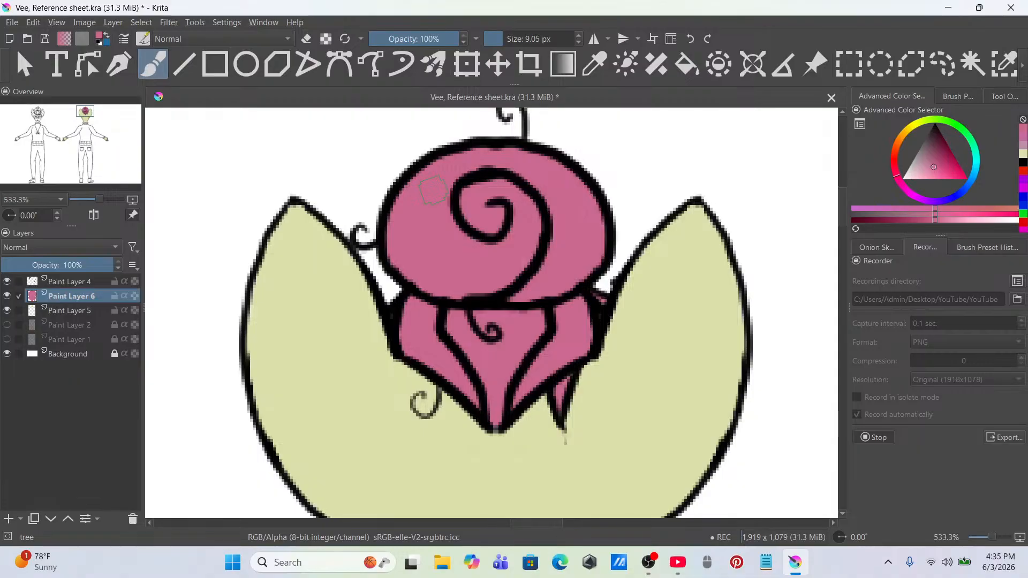
# Step: Add a new paint layer above the hair colour layer and choose a medium green for the sweater
pyautogui.scroll(-8, 435, 189)
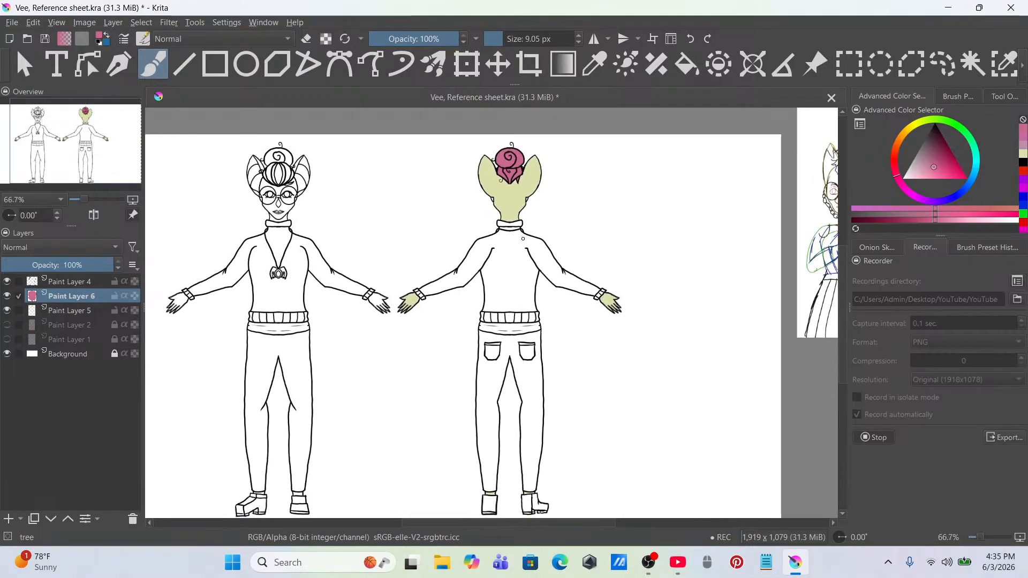
pyautogui.scroll(-2, 528, 257)
pyautogui.scroll(5, 531, 270)
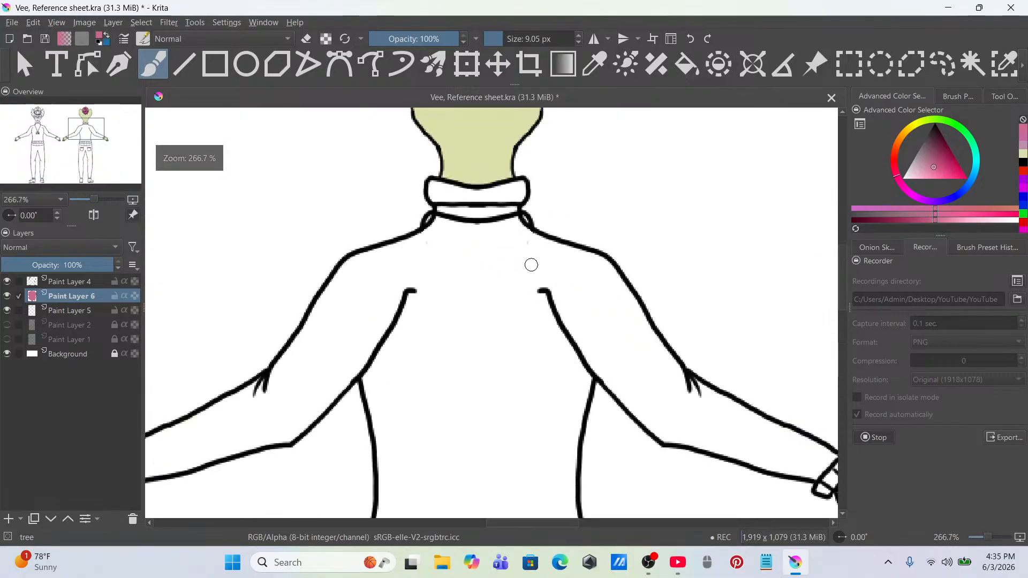
pyautogui.scroll(-4, 531, 265)
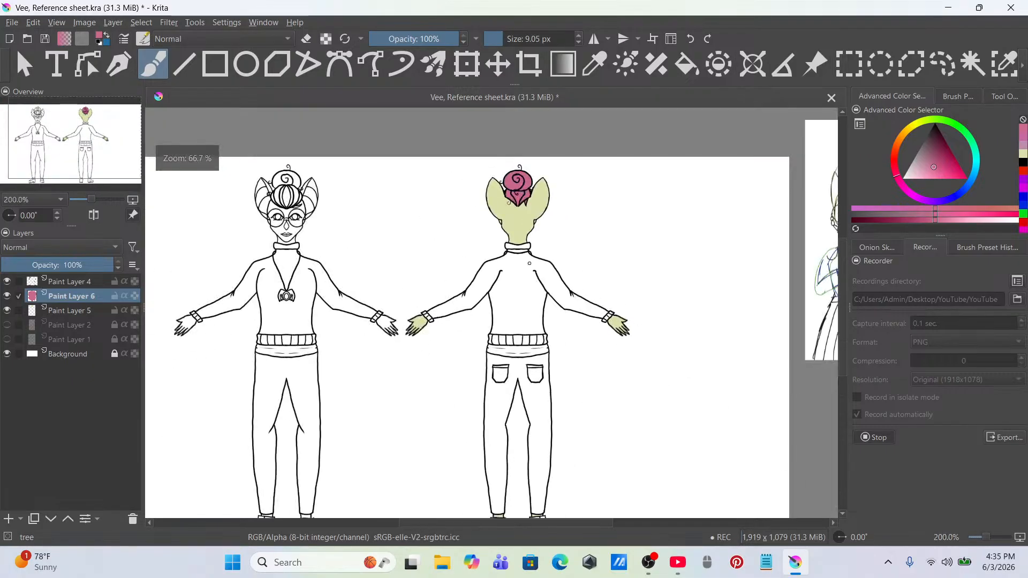
pyautogui.click(8, 519)
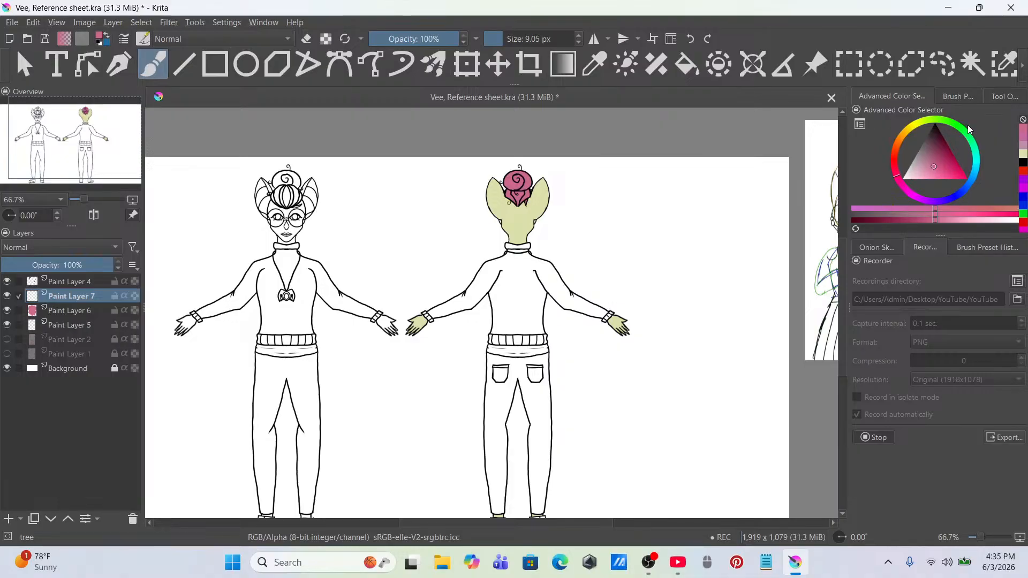
pyautogui.click(945, 124)
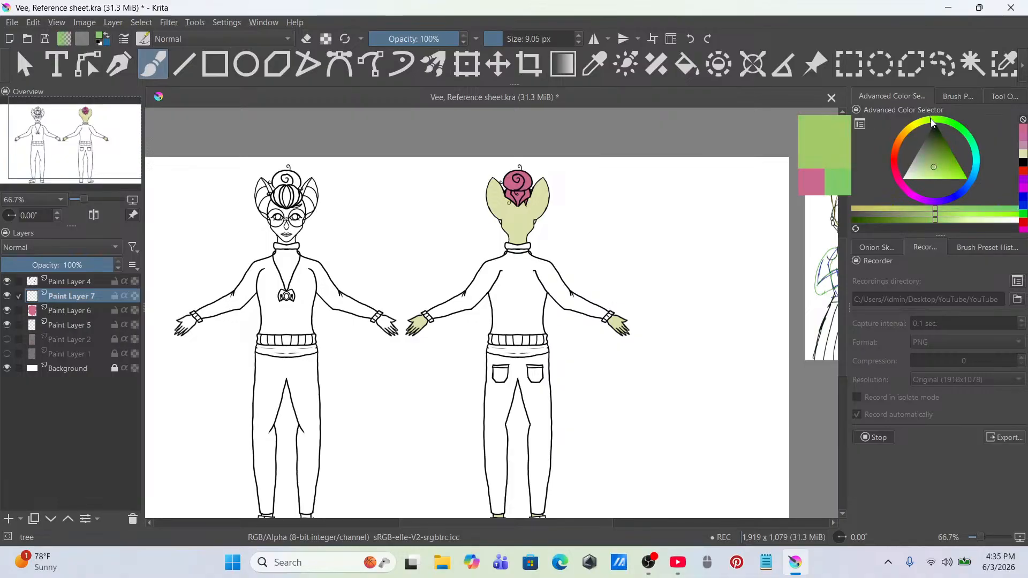
pyautogui.click(942, 153)
pyautogui.moveTo(942, 153)
pyautogui.mouseDown()
pyautogui.moveTo(947, 163)
pyautogui.moveTo(946, 153)
pyautogui.mouseUp()
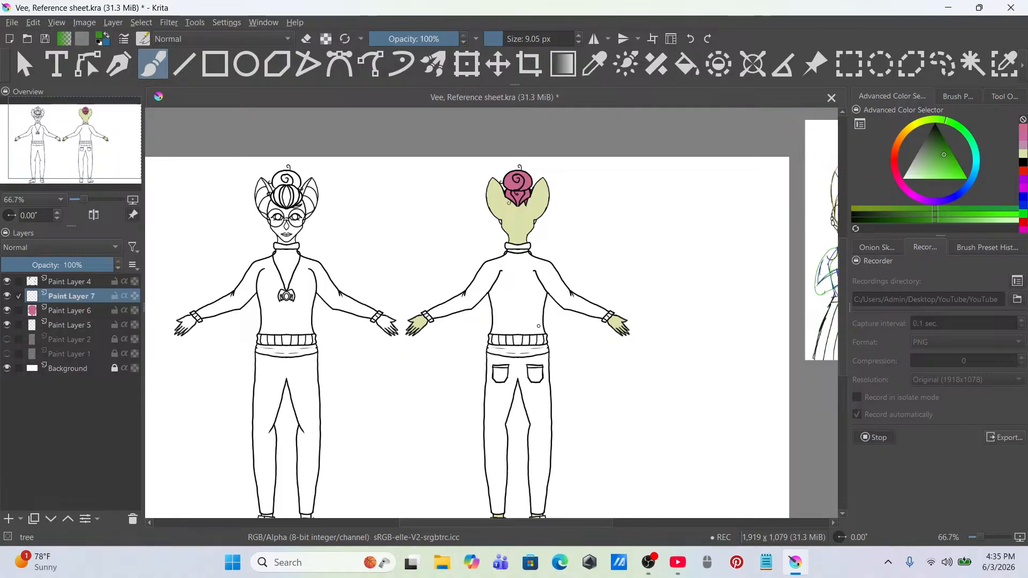
# Step: Select the main area of the back view's sweater from the line art layer with the Contiguous Selection tool
pyautogui.keyDown('ctrl'); pyautogui.scroll(4, 545, 270); pyautogui.keyUp('ctrl')
pyautogui.scroll(-2, 480, 193)
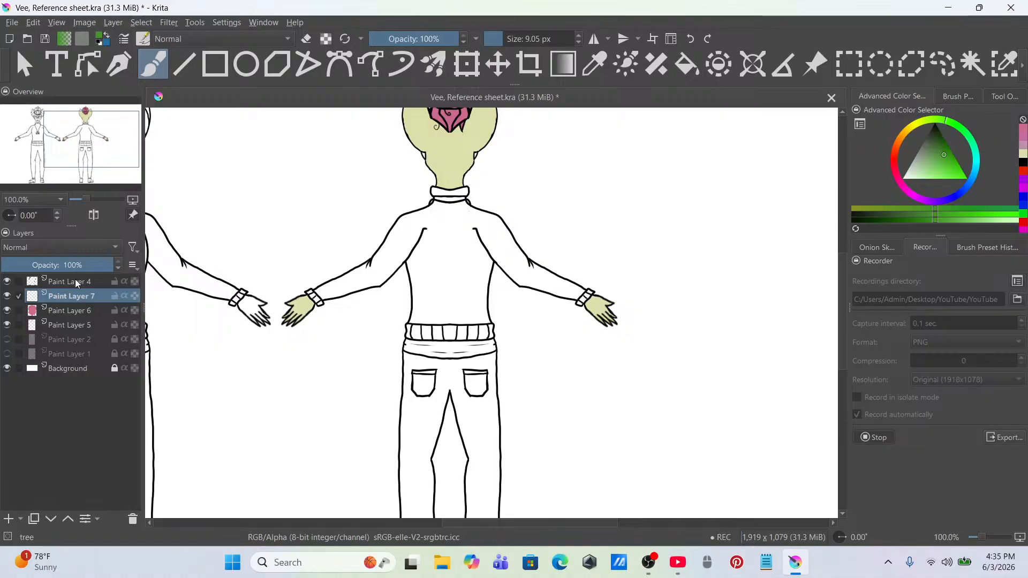
pyautogui.moveTo(77, 282)
pyautogui.click(972, 63)
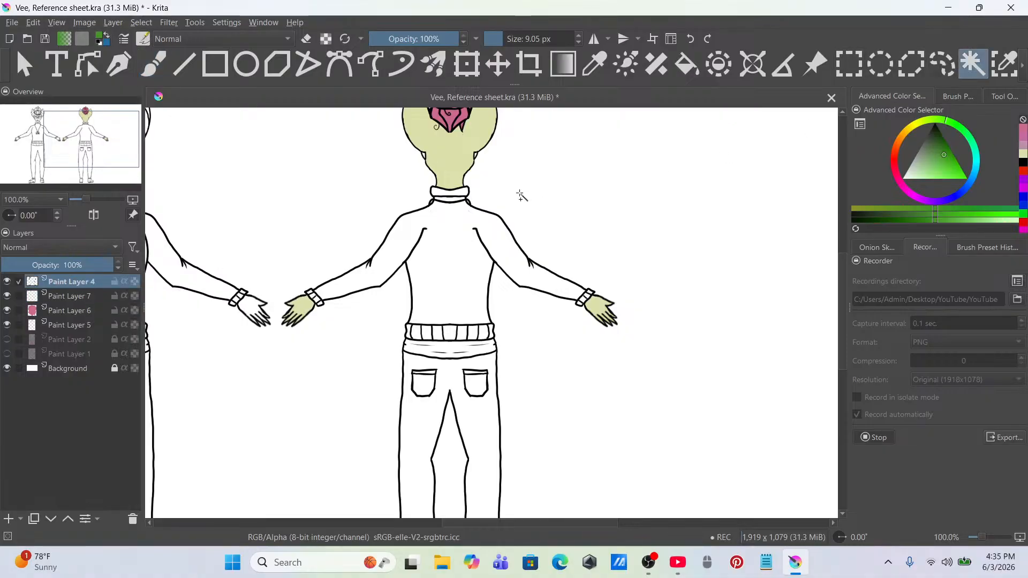
pyautogui.click(454, 216)
pyautogui.scroll(1, 455, 217)
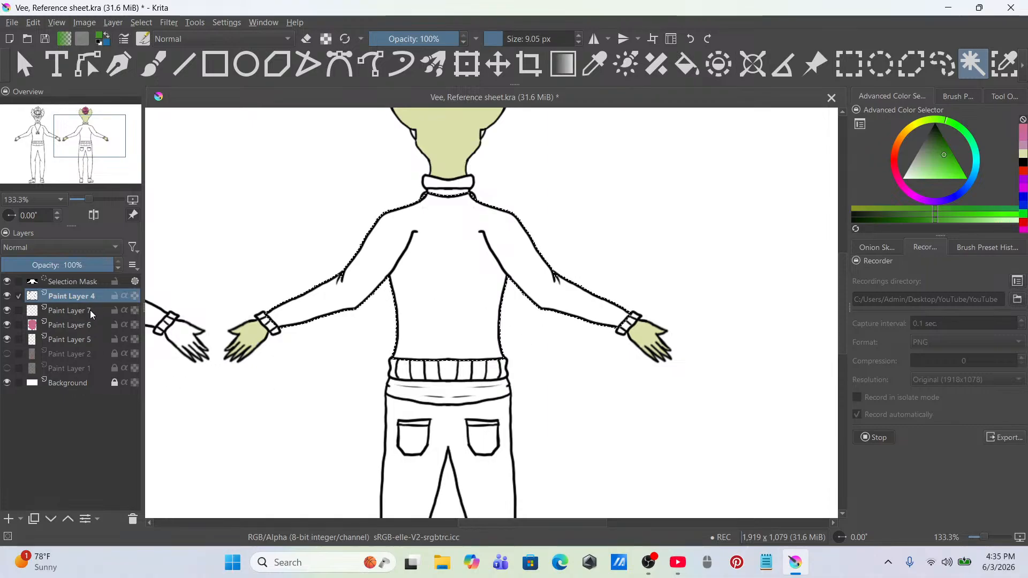
# Step: Fill the selected main area of the back view's sweater with medium green on the sweater colour layer and deselect
pyautogui.press('pagedown')
pyautogui.click(685, 65)
pyautogui.click(479, 242)
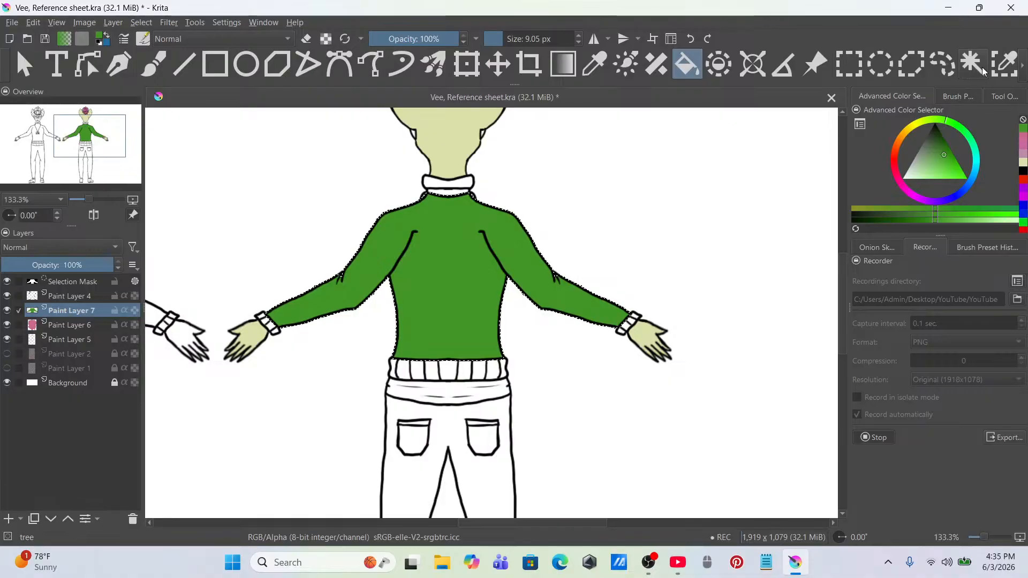
pyautogui.click(952, 69)
pyautogui.rightClick(469, 235)
pyautogui.click(503, 275)
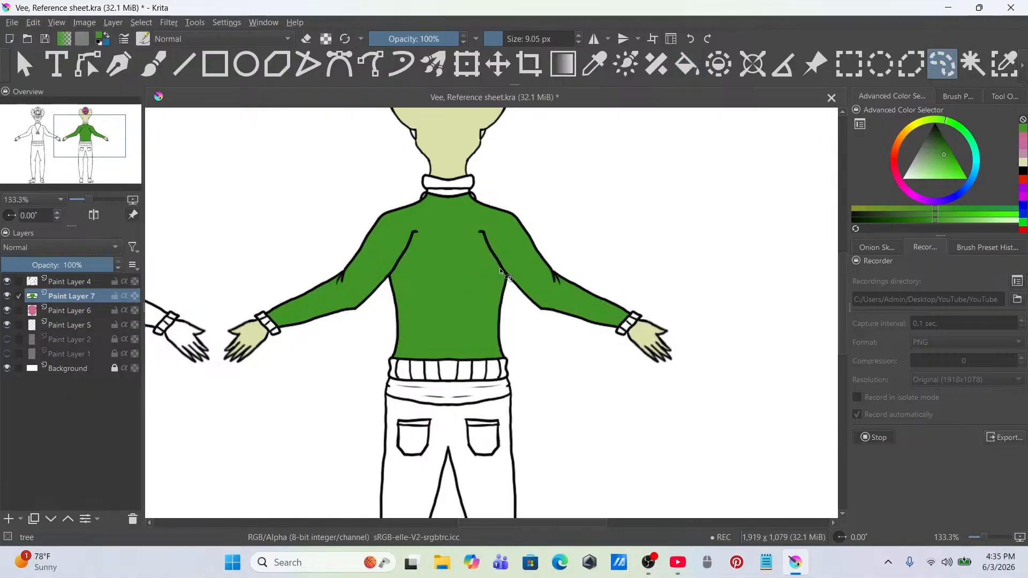
# Step: Paint the narrow strip beneath the folded turtleneck collar of the back view with the sweater's medium green
pyautogui.click(153, 64)
pyautogui.scroll(4, 425, 200)
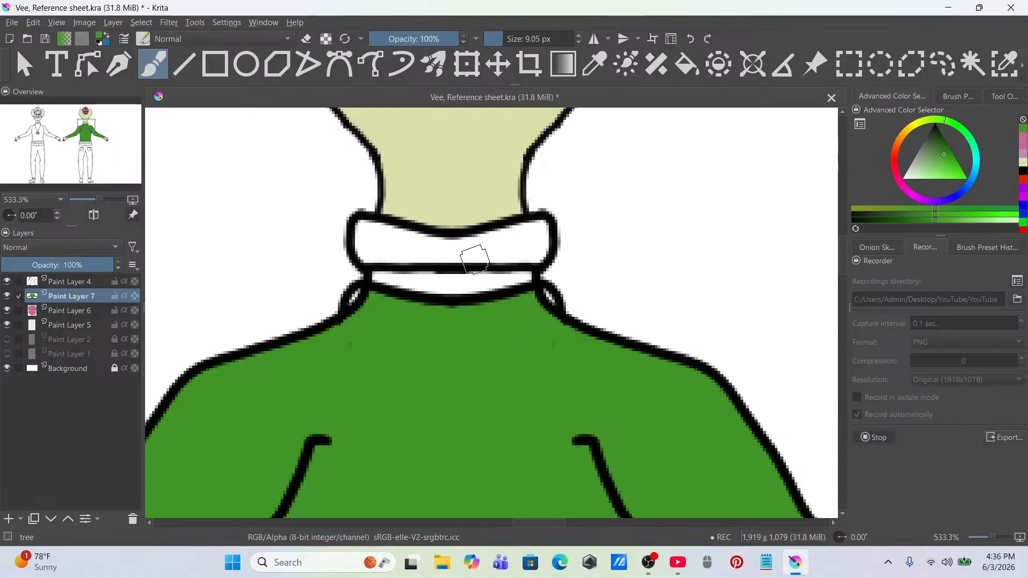
pyautogui.moveTo(393, 283)
pyautogui.mouseDown()
pyautogui.moveTo(440, 289)
pyautogui.moveTo(488, 287)
pyautogui.moveTo(426, 278)
pyautogui.moveTo(535, 277)
pyautogui.mouseUp()
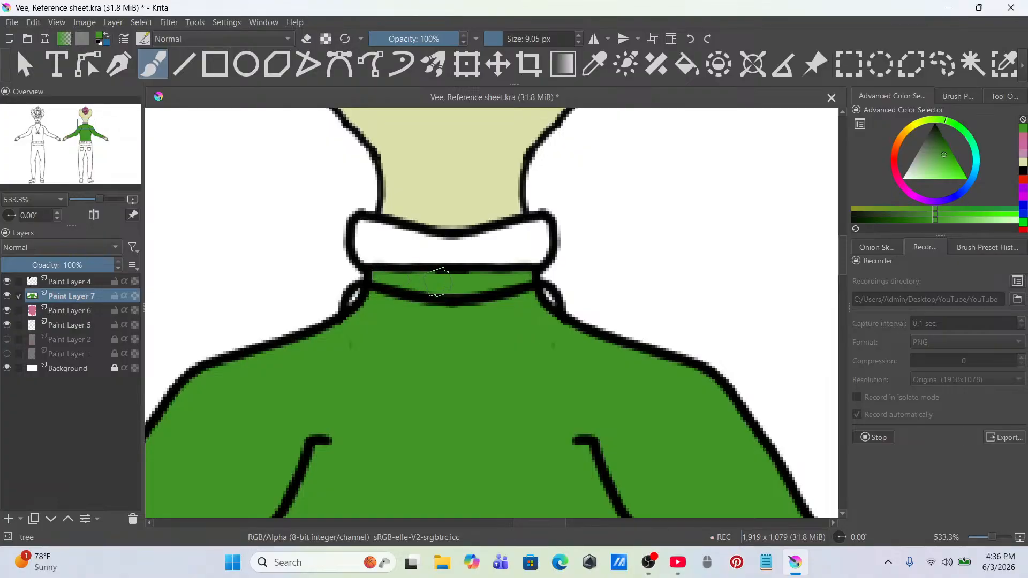
pyautogui.scroll(-6, 436, 271)
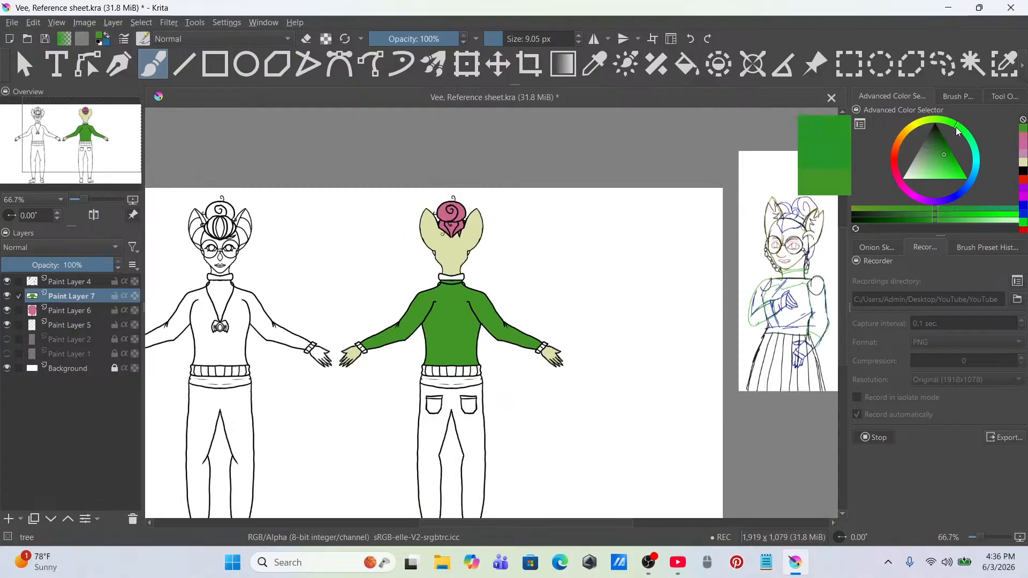
# Step: Shift the colour to a teal green, alpha-lock the sweater colour layer and refill the back view's sweater with it
pyautogui.moveTo(959, 125); pyautogui.dragTo(971, 146)
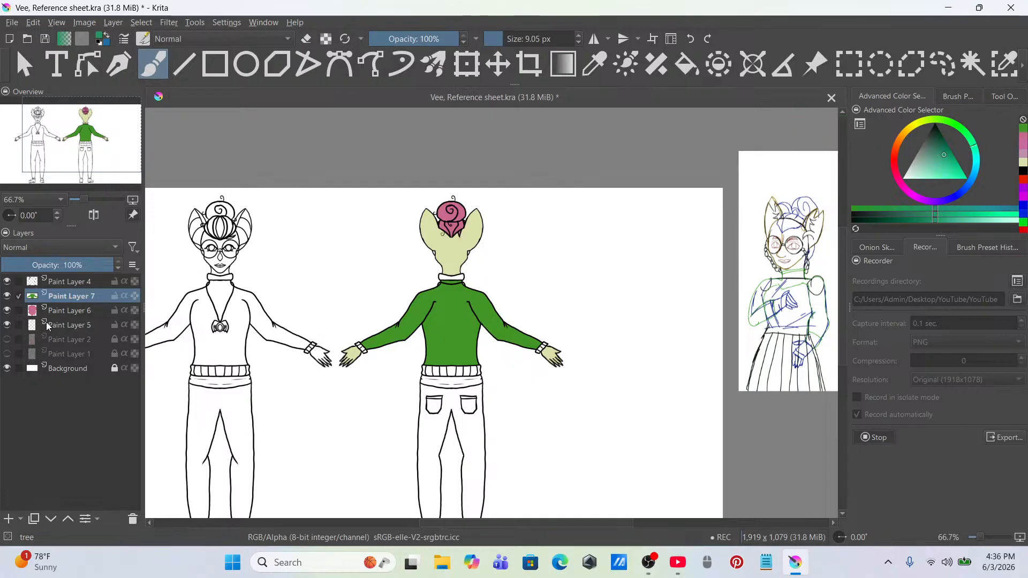
pyautogui.click(135, 297)
pyautogui.click(688, 64)
pyautogui.click(447, 308)
pyautogui.scroll(2, 459, 310)
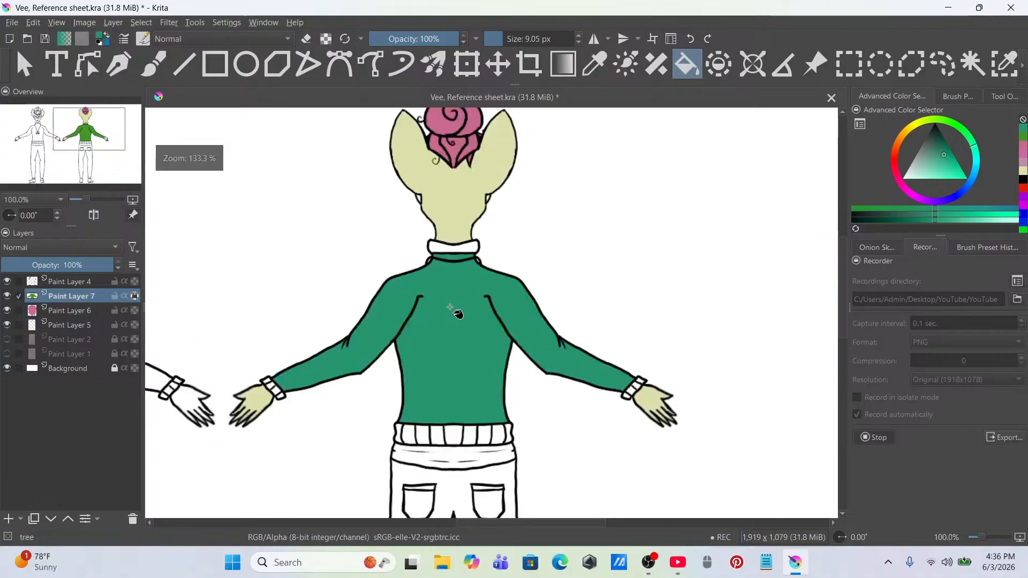
pyautogui.scroll(-2, 482, 292)
pyautogui.scroll(2, 500, 281)
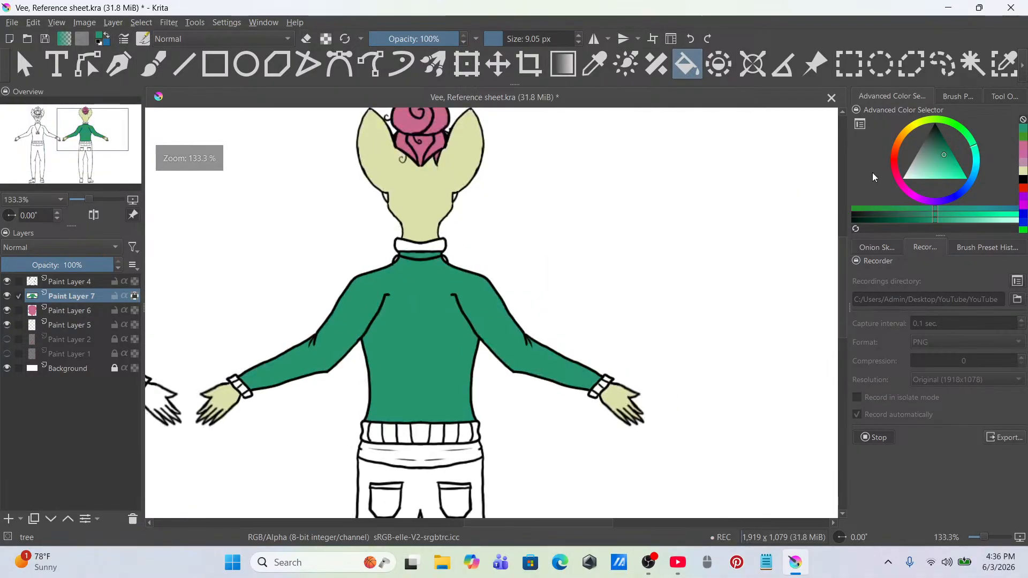
# Step: Choose a lighter teal and paint the back view's folded turtleneck collar with the brush, undoing the trial strokes
pyautogui.click(950, 220)
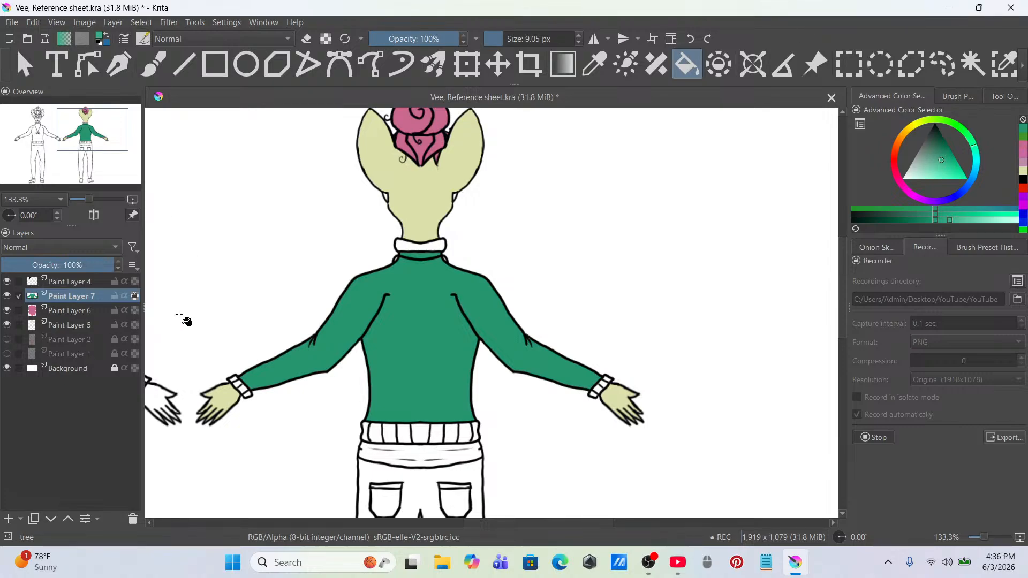
pyautogui.press('b')
pyautogui.scroll(5, 404, 234)
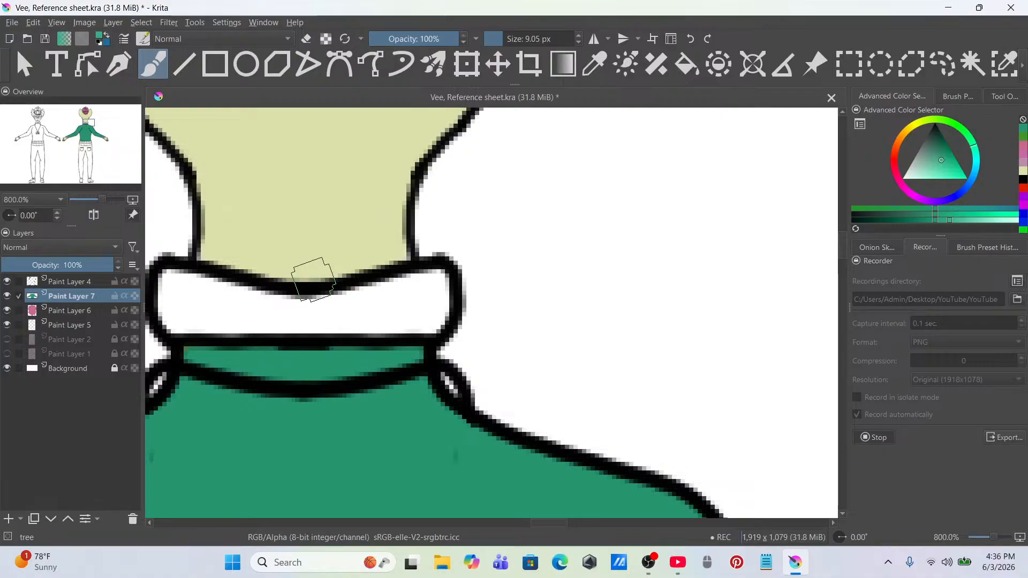
pyautogui.moveTo(257, 298)
pyautogui.mouseDown()
pyautogui.moveTo(280, 308)
pyautogui.moveTo(257, 312)
pyautogui.mouseUp()
pyautogui.hotkey('ctrl', 'z')
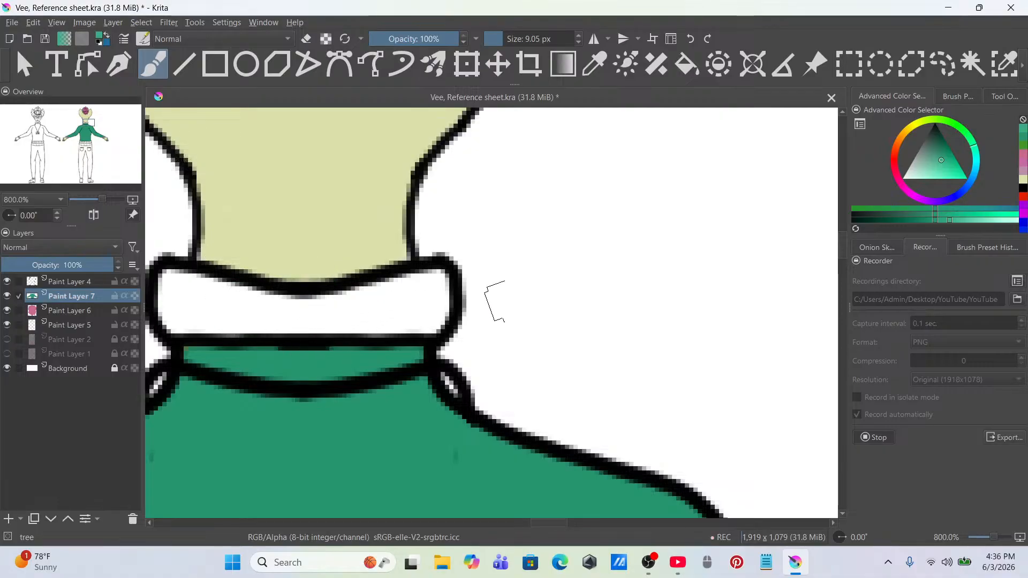
pyautogui.click(958, 220)
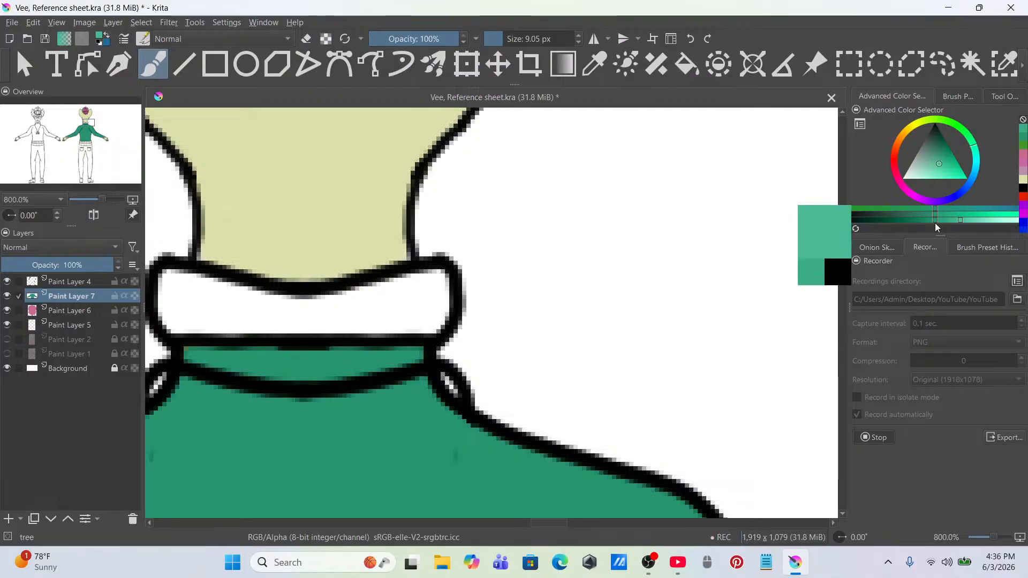
pyautogui.moveTo(255, 325); pyautogui.dragTo(299, 381)
pyautogui.hotkey('ctrl', 'z')
pyautogui.moveTo(248, 310)
pyautogui.mouseDown()
pyautogui.moveTo(273, 324)
pyautogui.moveTo(177, 319)
pyautogui.moveTo(175, 302)
pyautogui.moveTo(192, 325)
pyautogui.moveTo(176, 295)
pyautogui.moveTo(234, 297)
pyautogui.moveTo(171, 286)
pyautogui.moveTo(265, 321)
pyautogui.moveTo(317, 304)
pyautogui.moveTo(355, 321)
pyautogui.moveTo(325, 324)
pyautogui.moveTo(408, 325)
pyautogui.moveTo(436, 318)
pyautogui.moveTo(443, 279)
pyautogui.moveTo(317, 305)
pyautogui.moveTo(427, 294)
pyautogui.mouseUp()
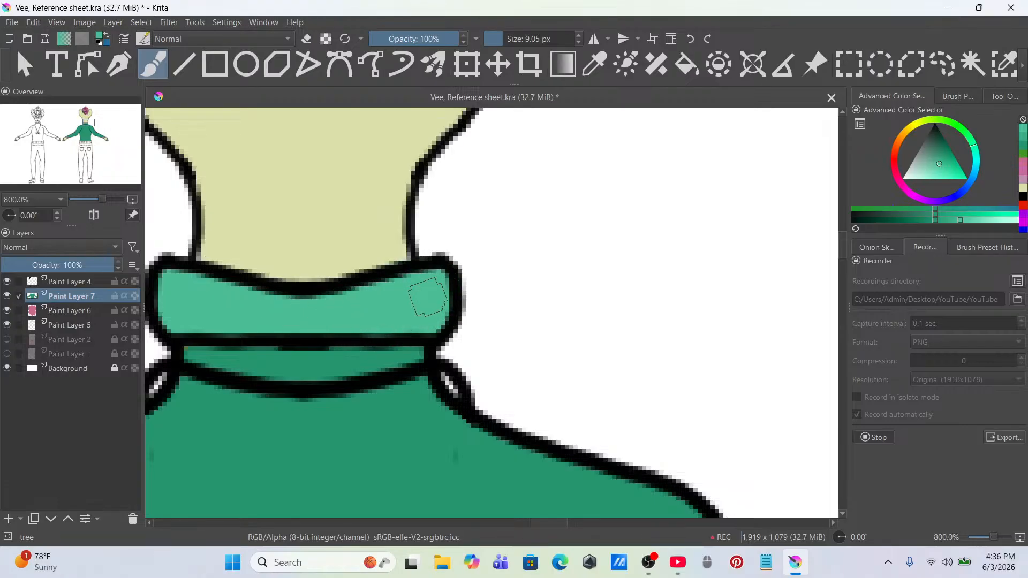
# Step: Paint the ribbed cuffs on both wrists of the back view's sweater with the lighter teal
pyautogui.scroll(-9, 388, 323)
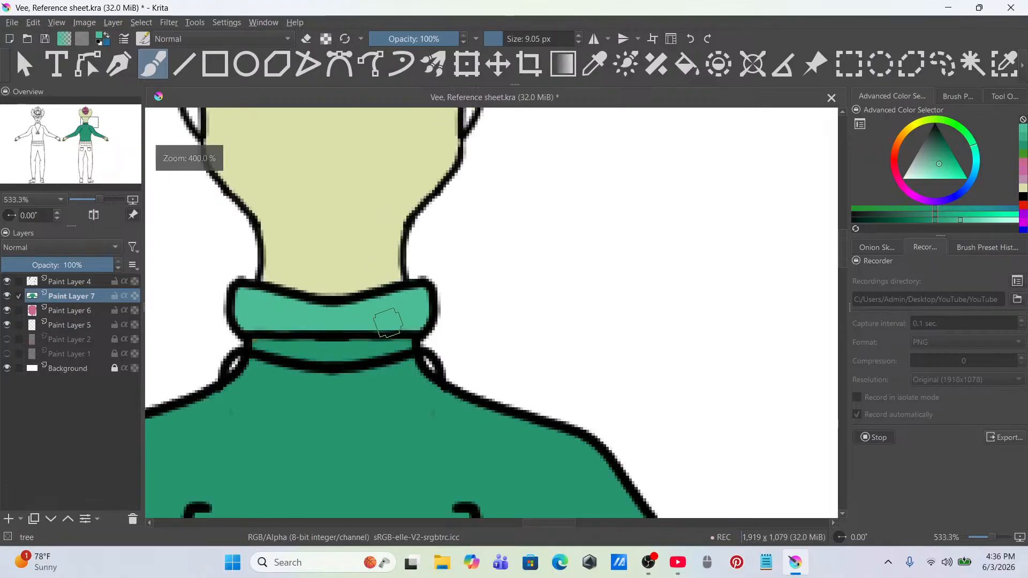
pyautogui.scroll(4, 420, 352)
pyautogui.scroll(6, 545, 380)
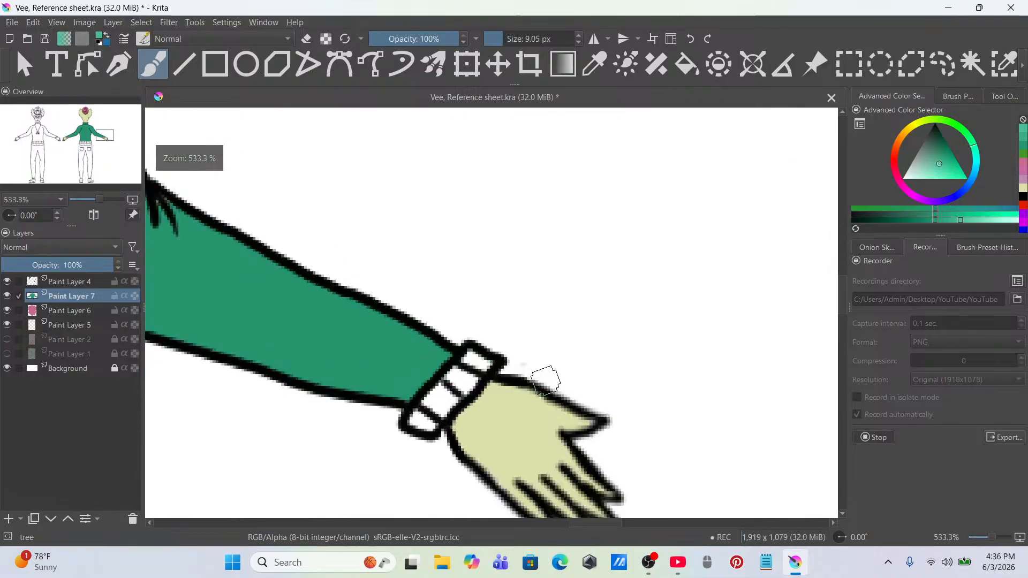
pyautogui.moveTo(473, 356)
pyautogui.mouseDown()
pyautogui.moveTo(423, 424)
pyautogui.moveTo(481, 364)
pyautogui.moveTo(452, 391)
pyautogui.mouseUp()
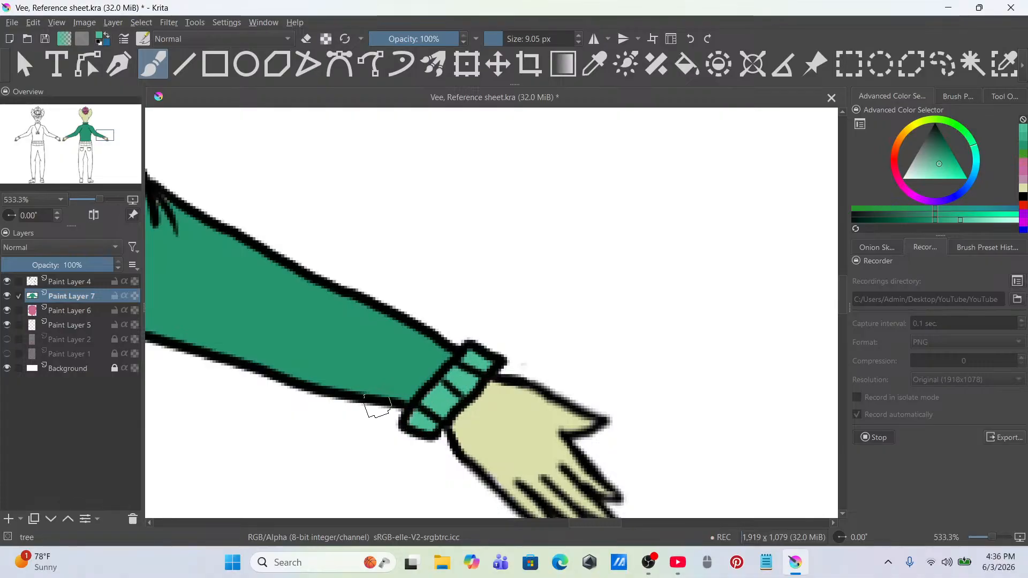
pyautogui.scroll(-7, 385, 381)
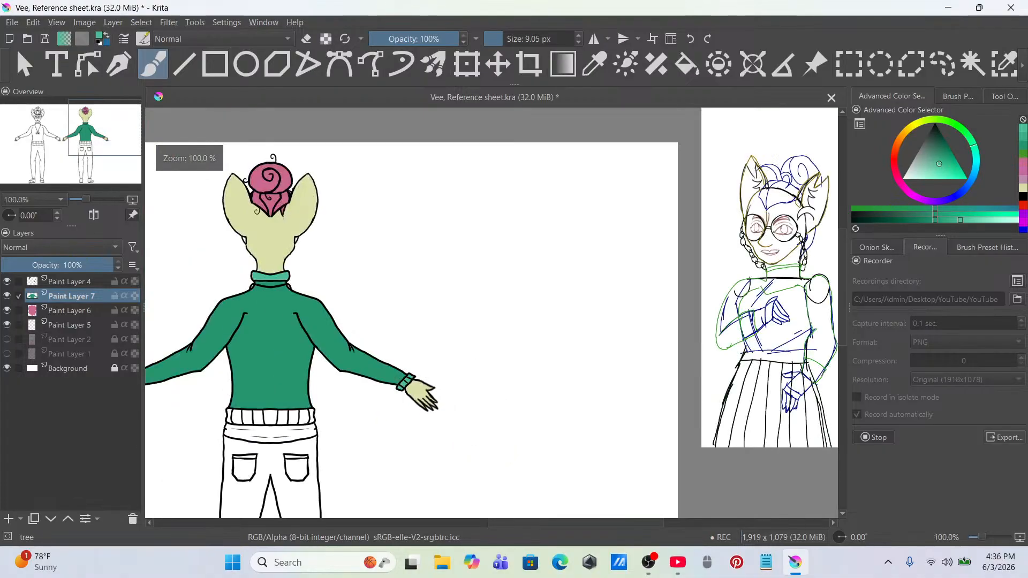
pyautogui.scroll(2, 269, 389)
pyautogui.scroll(6, 268, 390)
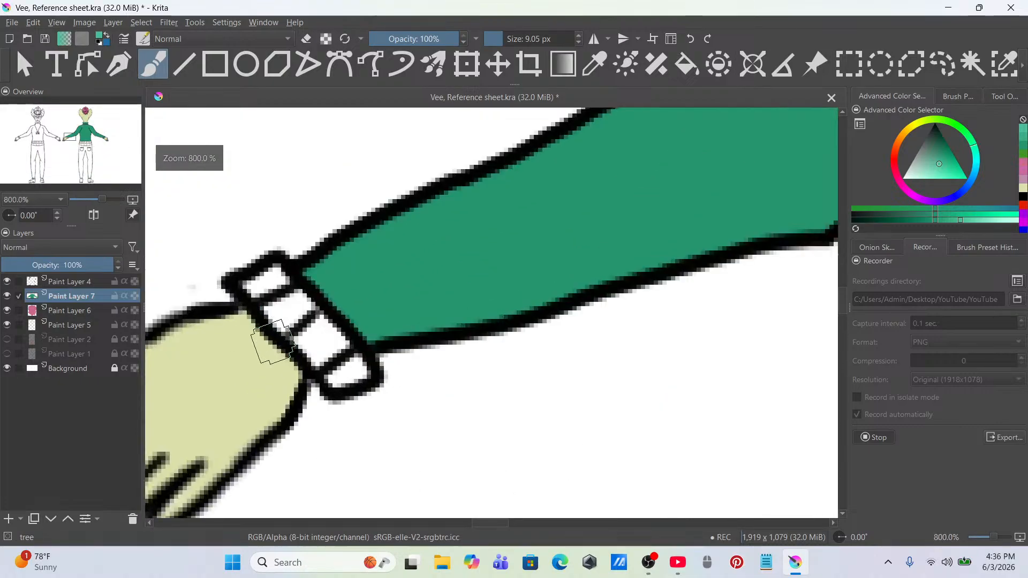
pyautogui.moveTo(281, 308)
pyautogui.mouseDown()
pyautogui.moveTo(337, 377)
pyautogui.moveTo(353, 367)
pyautogui.moveTo(298, 300)
pyautogui.moveTo(359, 371)
pyautogui.mouseUp()
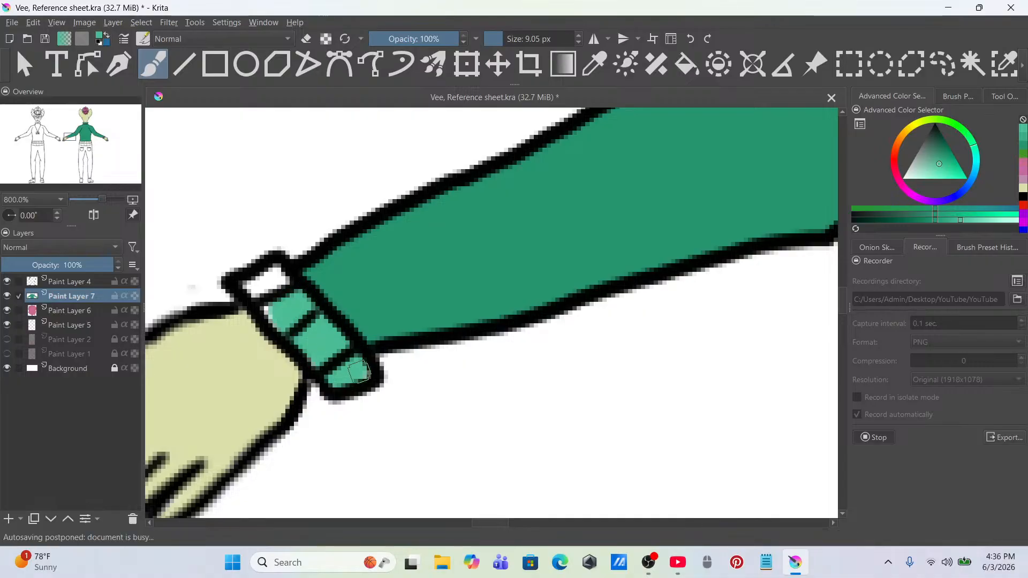
pyautogui.moveTo(302, 316)
pyautogui.mouseDown()
pyautogui.moveTo(259, 281)
pyautogui.moveTo(279, 286)
pyautogui.mouseUp()
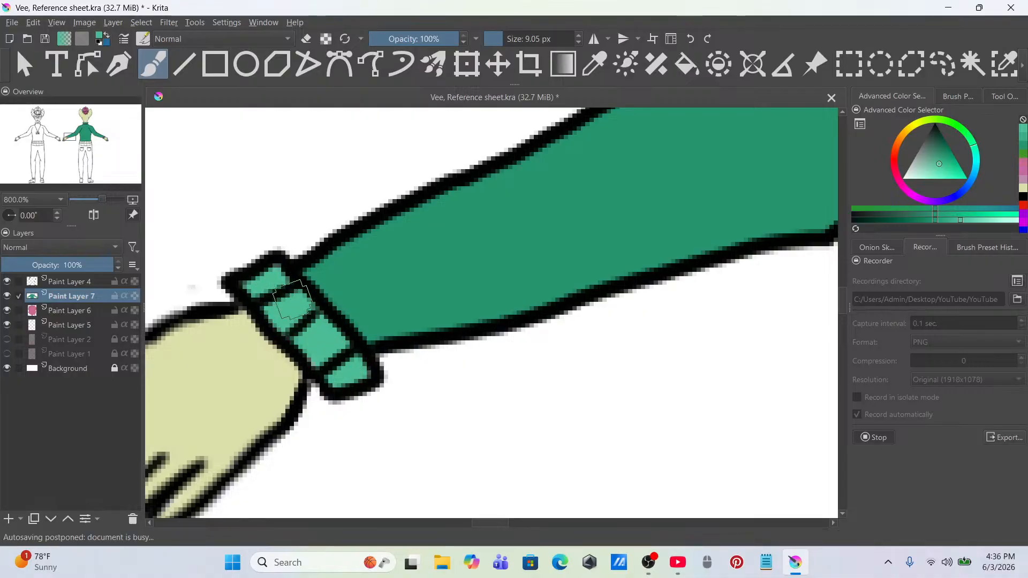
# Step: Paint every section of the back view's ribbed sweater waistband with the lighter teal
pyautogui.scroll(-10, 339, 388)
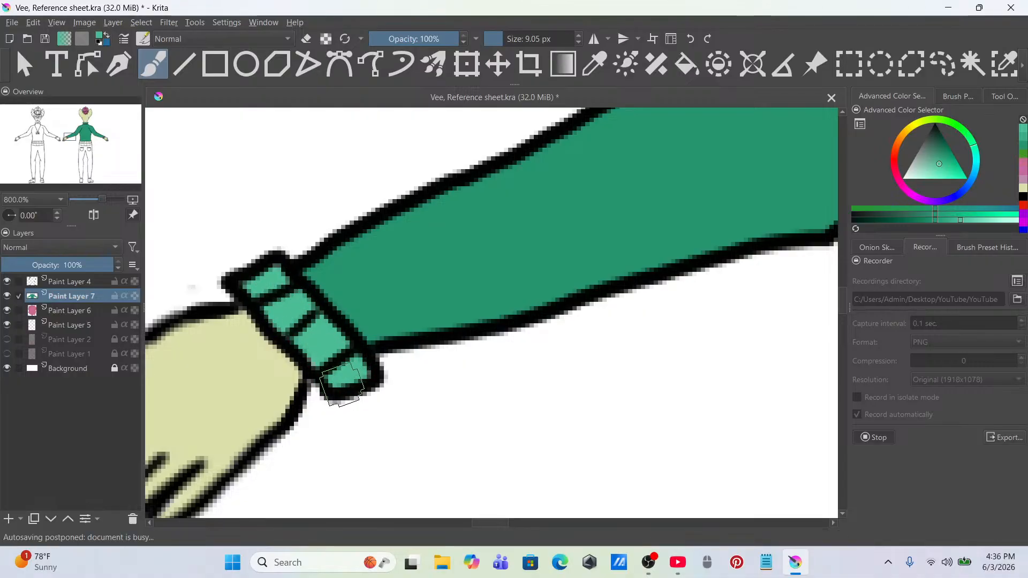
pyautogui.scroll(6, 379, 323)
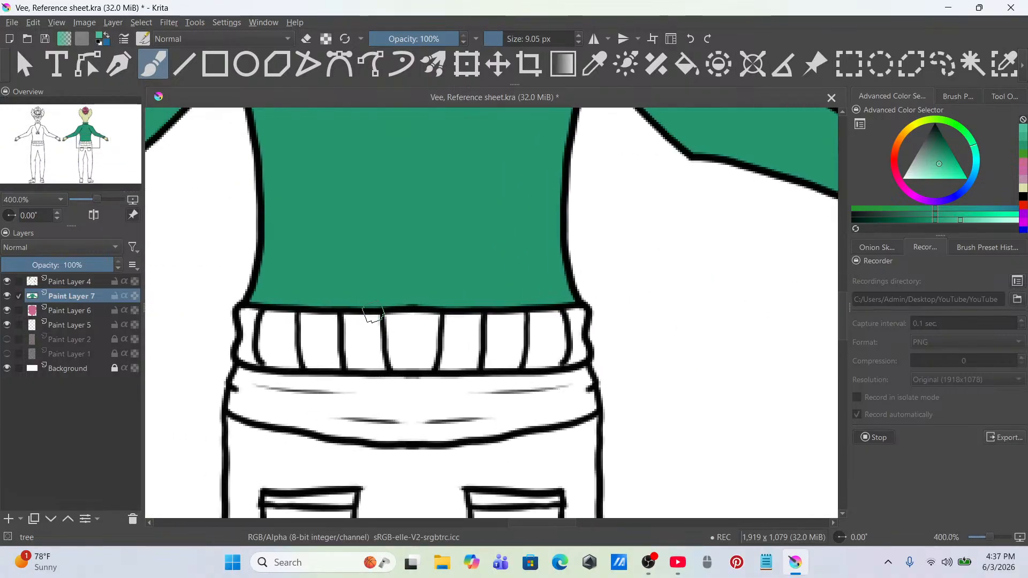
pyautogui.moveTo(302, 322)
pyautogui.mouseDown()
pyautogui.moveTo(329, 326)
pyautogui.moveTo(247, 317)
pyautogui.moveTo(280, 322)
pyautogui.moveTo(248, 326)
pyautogui.moveTo(245, 351)
pyautogui.moveTo(325, 362)
pyautogui.moveTo(318, 358)
pyautogui.moveTo(413, 358)
pyautogui.moveTo(451, 334)
pyautogui.moveTo(414, 321)
pyautogui.moveTo(486, 326)
pyautogui.moveTo(441, 349)
pyautogui.moveTo(443, 360)
pyautogui.moveTo(582, 350)
pyautogui.mouseUp()
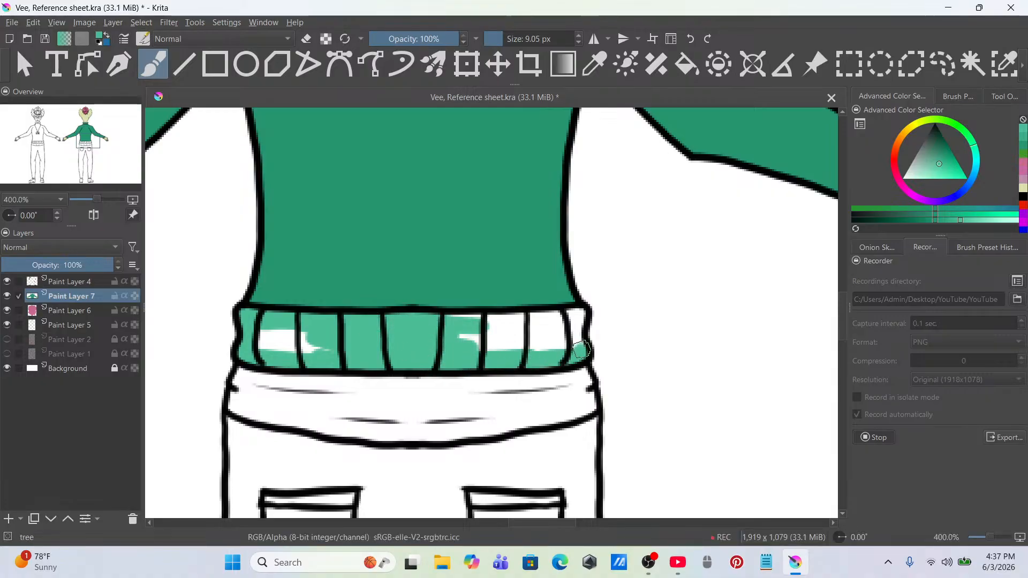
pyautogui.moveTo(572, 313)
pyautogui.mouseDown()
pyautogui.moveTo(403, 320)
pyautogui.moveTo(517, 337)
pyautogui.moveTo(483, 344)
pyautogui.moveTo(523, 350)
pyautogui.moveTo(483, 350)
pyautogui.moveTo(549, 350)
pyautogui.moveTo(511, 333)
pyautogui.moveTo(550, 324)
pyautogui.mouseUp()
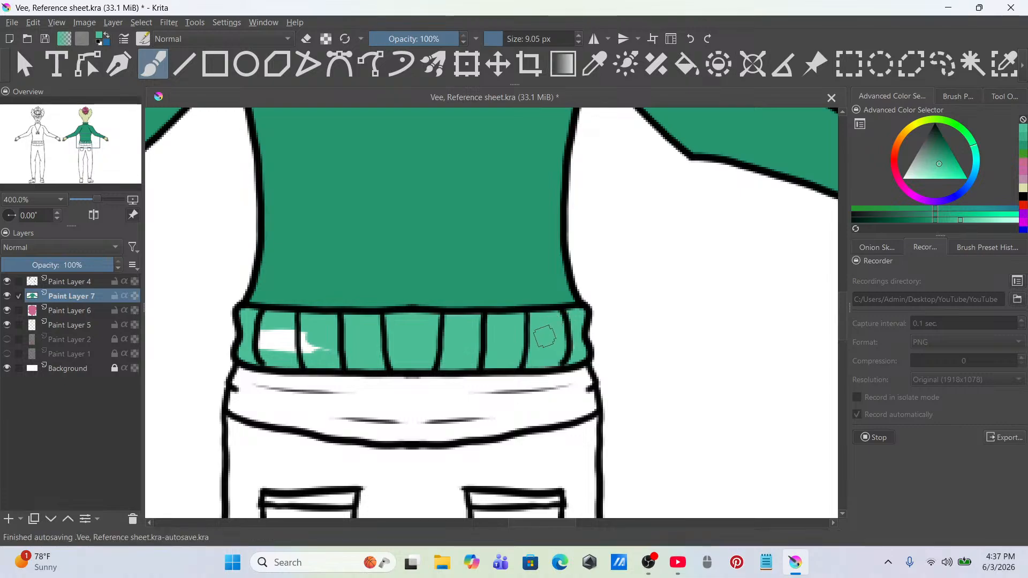
pyautogui.moveTo(284, 325)
pyautogui.mouseDown()
pyautogui.moveTo(321, 334)
pyautogui.moveTo(294, 347)
pyautogui.mouseUp()
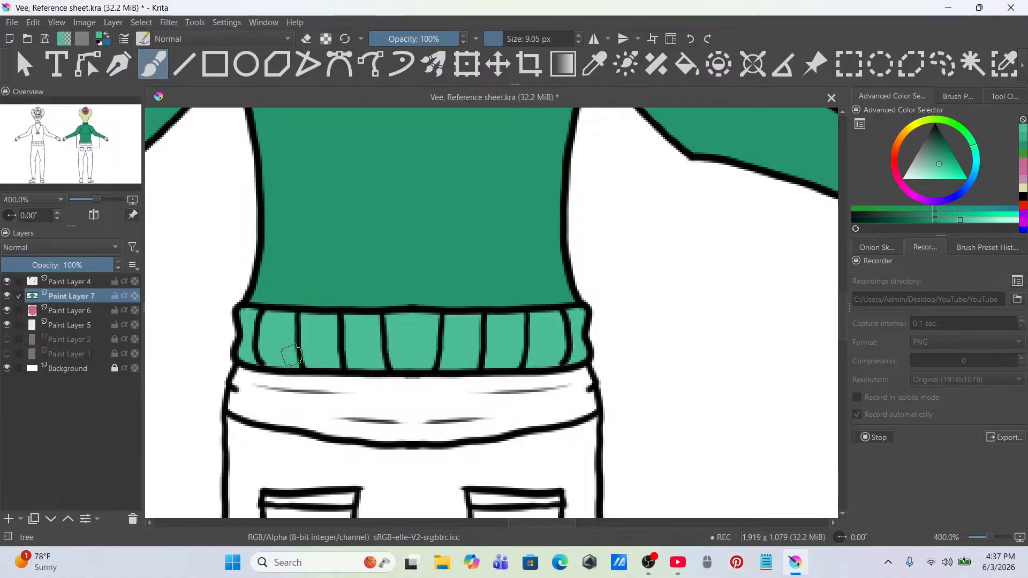
# Step: Shift the hue to a magenta pink and choose a pale pink tint for the back view's trousers
pyautogui.scroll(-5, 412, 294)
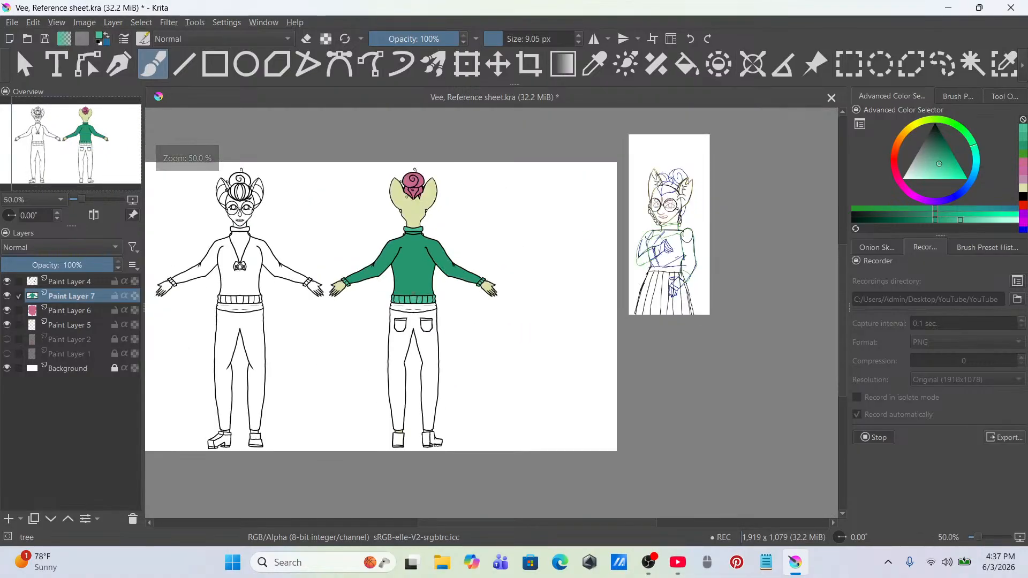
pyautogui.scroll(4, 410, 323)
pyautogui.scroll(-7, 536, 256)
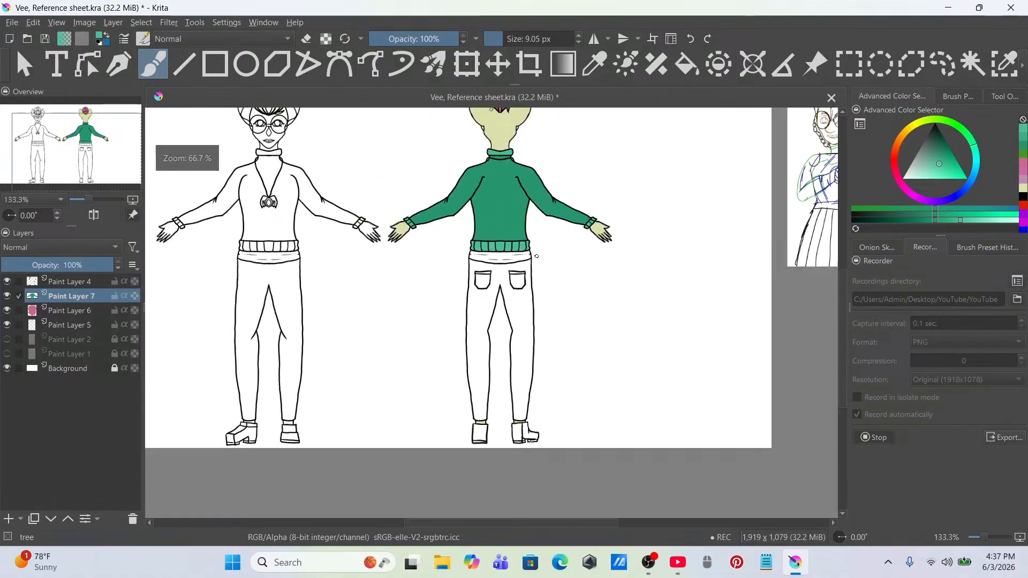
pyautogui.scroll(5, 529, 265)
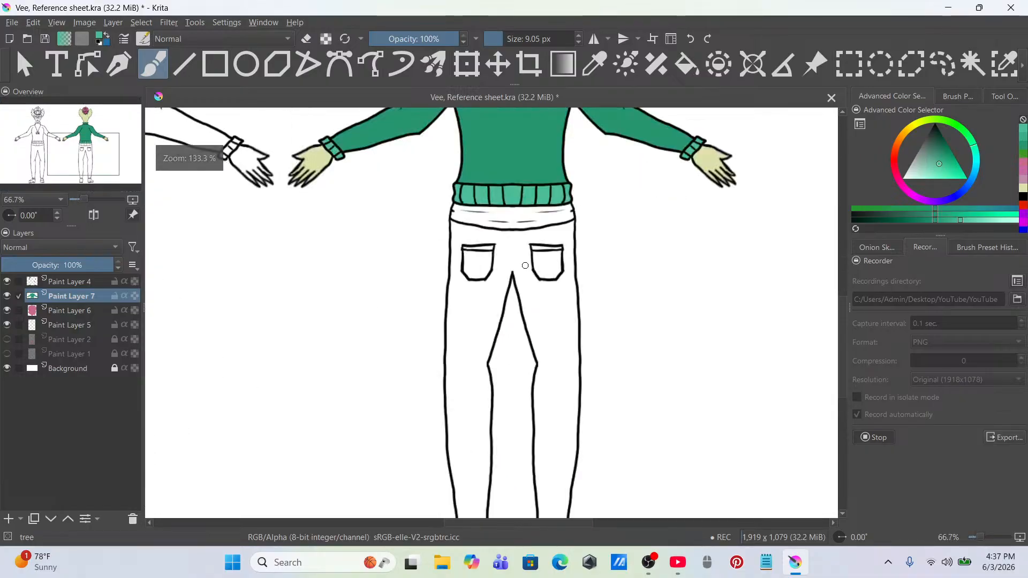
pyautogui.scroll(-1, 529, 265)
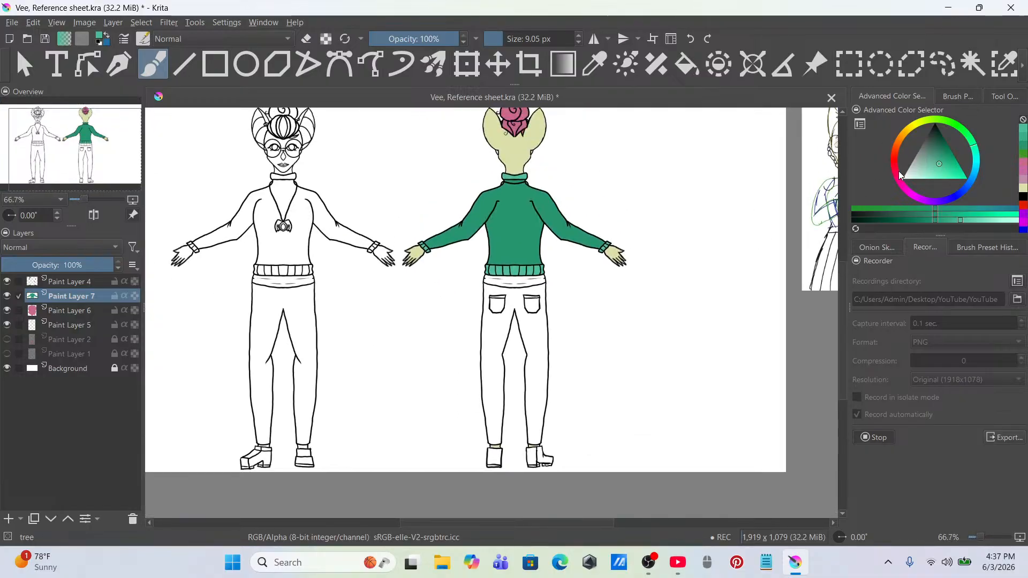
pyautogui.click(897, 174)
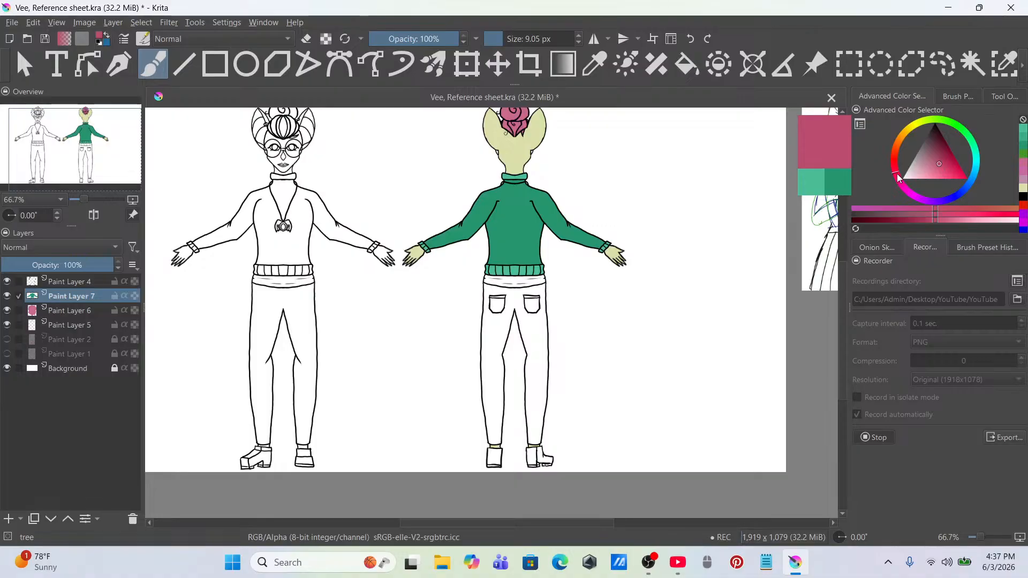
pyautogui.click(905, 187)
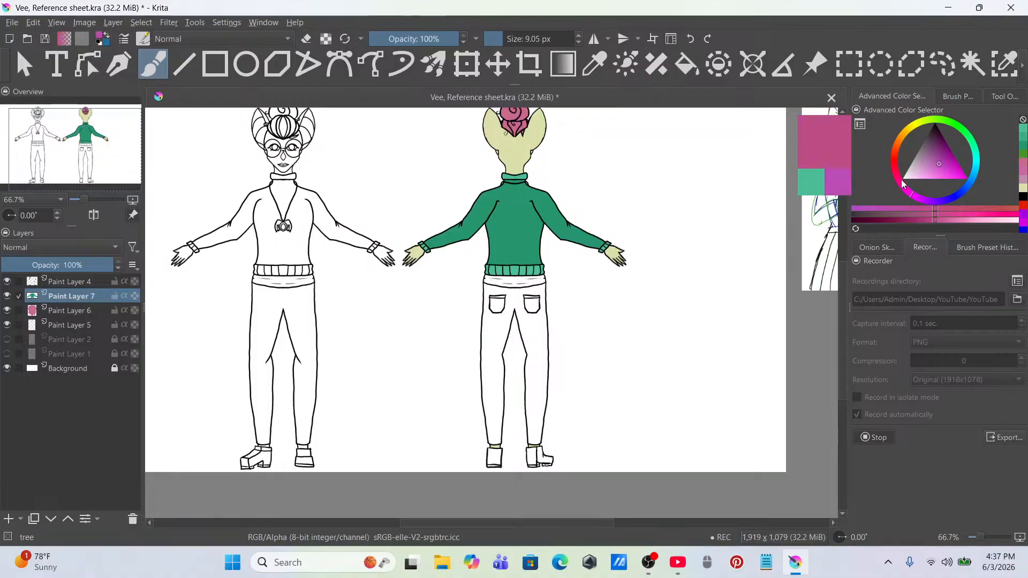
pyautogui.click(928, 176)
pyautogui.moveTo(927, 176); pyautogui.dragTo(917, 178)
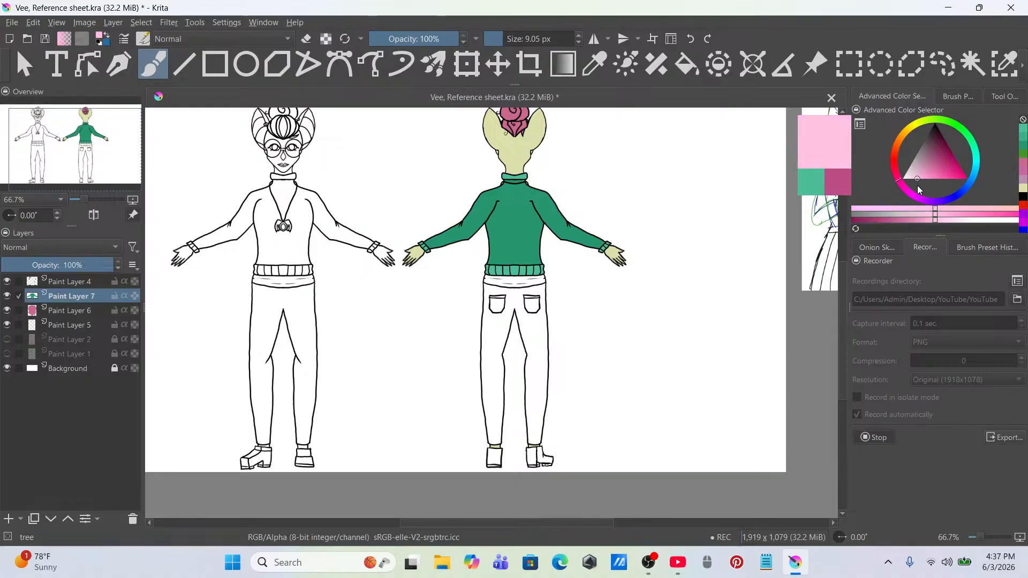
pyautogui.scroll(-1, 527, 280)
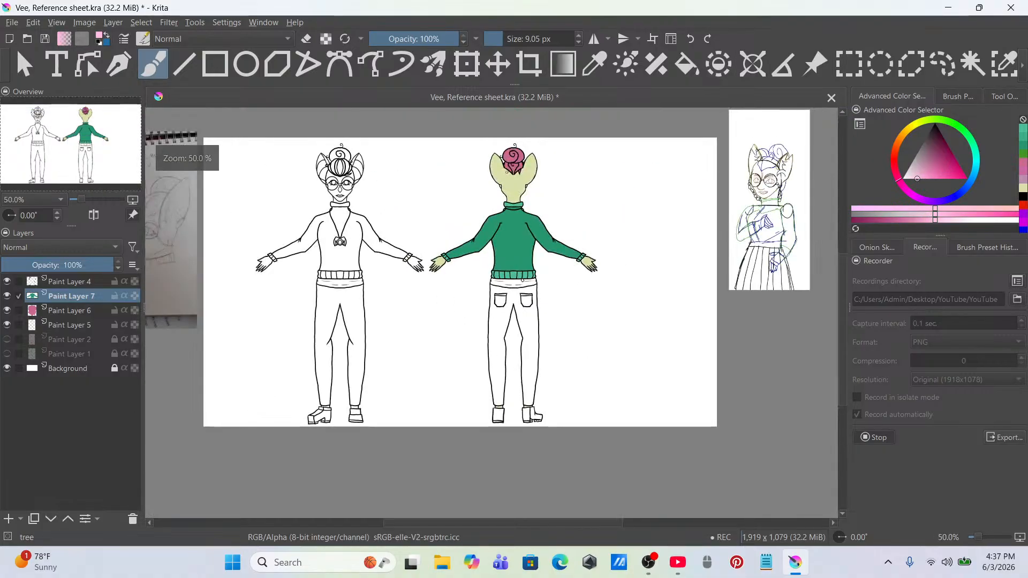
pyautogui.scroll(4, 523, 280)
pyautogui.scroll(-4, 535, 165)
pyautogui.scroll(4, 519, 248)
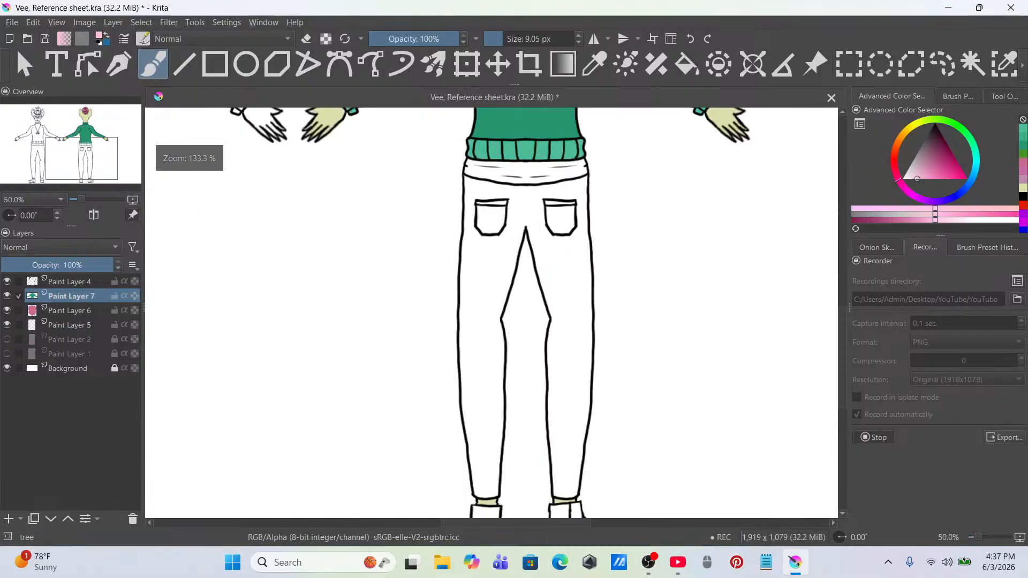
pyautogui.scroll(3, 501, 230)
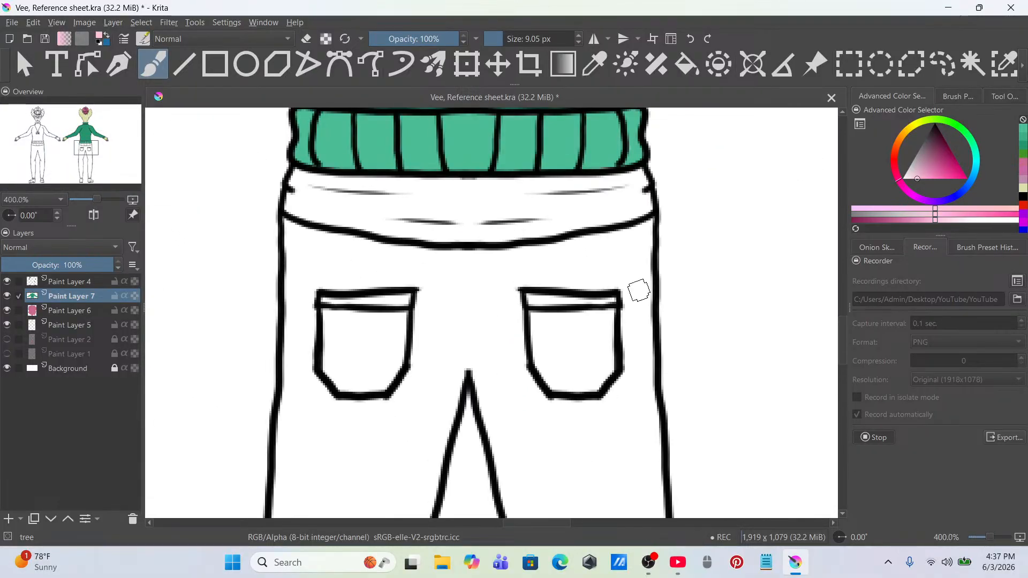
pyautogui.moveTo(437, 219)
pyautogui.mouseDown()
pyautogui.moveTo(499, 288)
pyautogui.moveTo(480, 296)
pyautogui.moveTo(453, 259)
pyautogui.moveTo(378, 278)
pyautogui.moveTo(381, 262)
pyautogui.mouseUp()
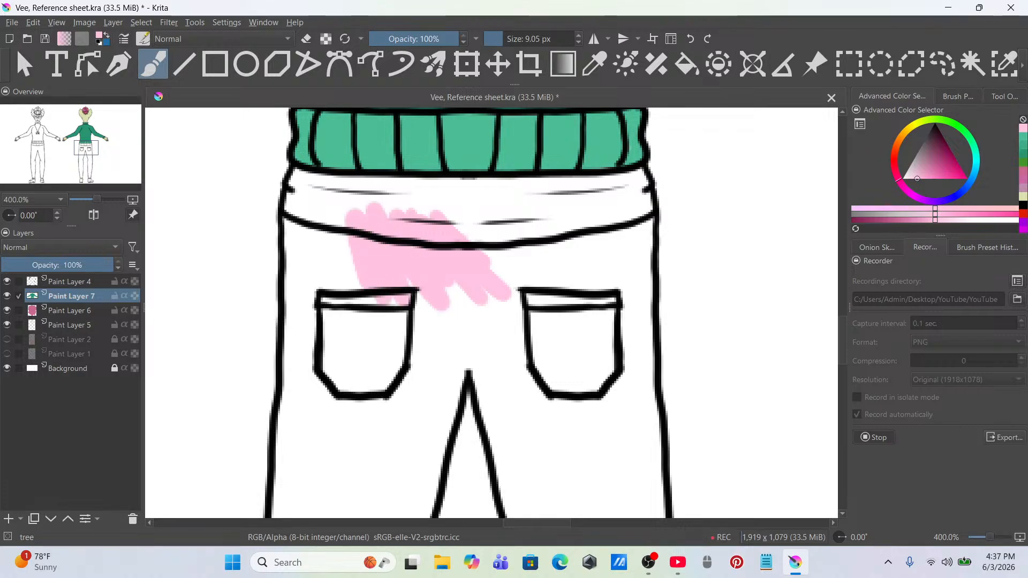
pyautogui.hotkey('ctrl', 'z')
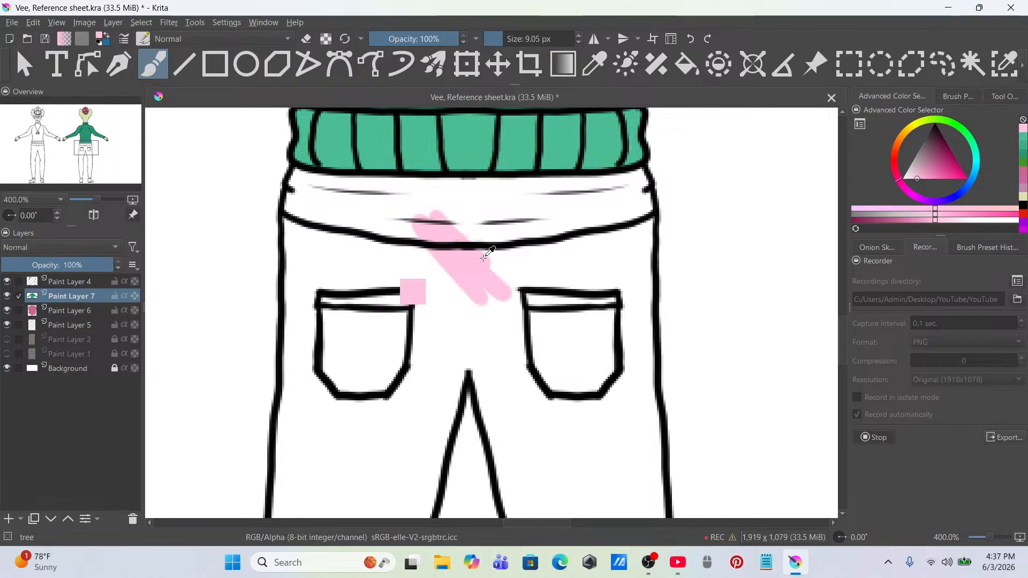
pyautogui.hotkey('ctrl', 'z')
pyautogui.press('1')
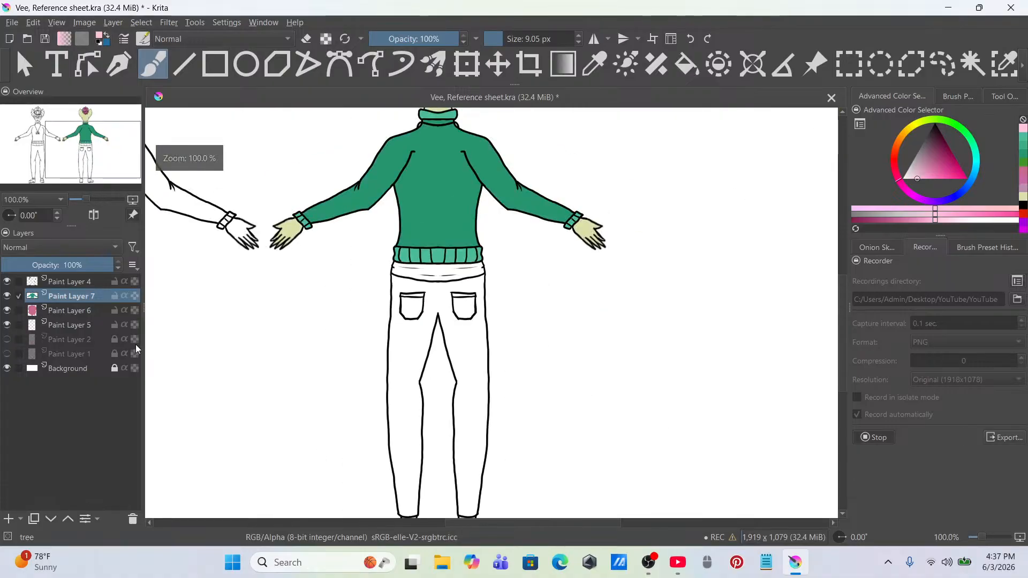
# Step: Select the back view's trousers on the line art in Paint Layer 4 with Contiguous Selection, undoing the first waistband-only selection
pyautogui.click(93, 284)
pyautogui.click(973, 67)
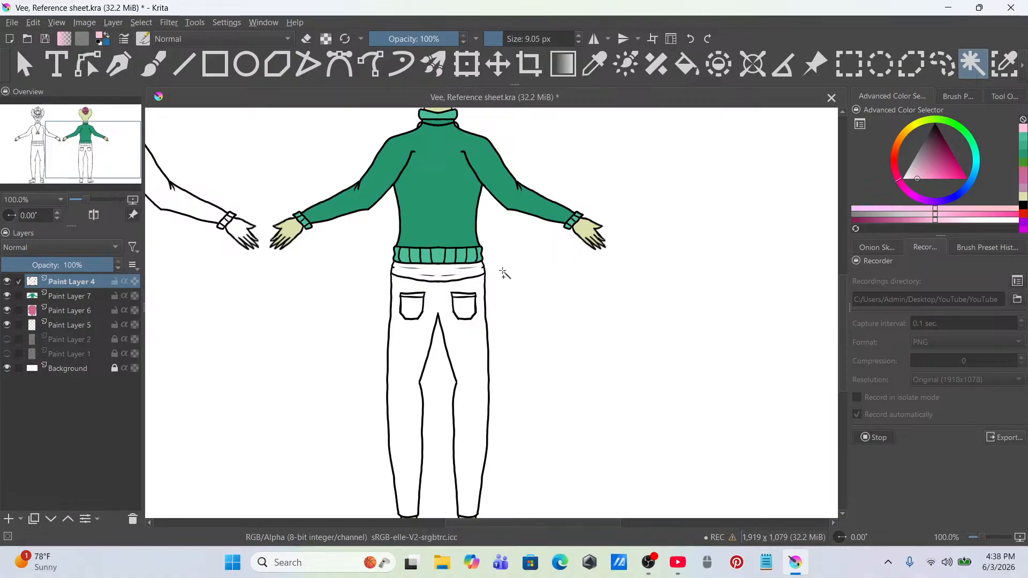
pyautogui.click(472, 327)
pyautogui.scroll(2, 475, 332)
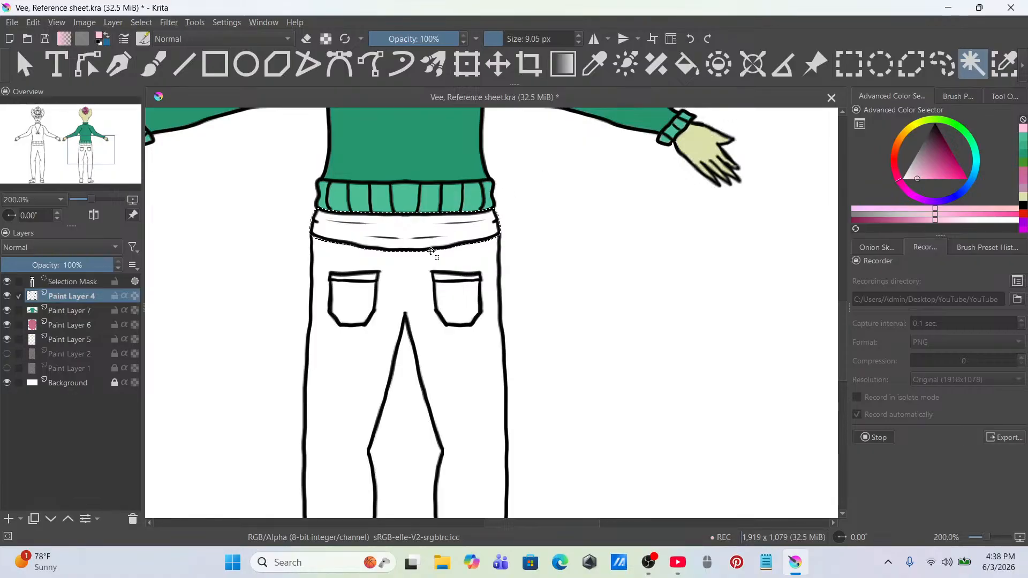
pyautogui.click(691, 39)
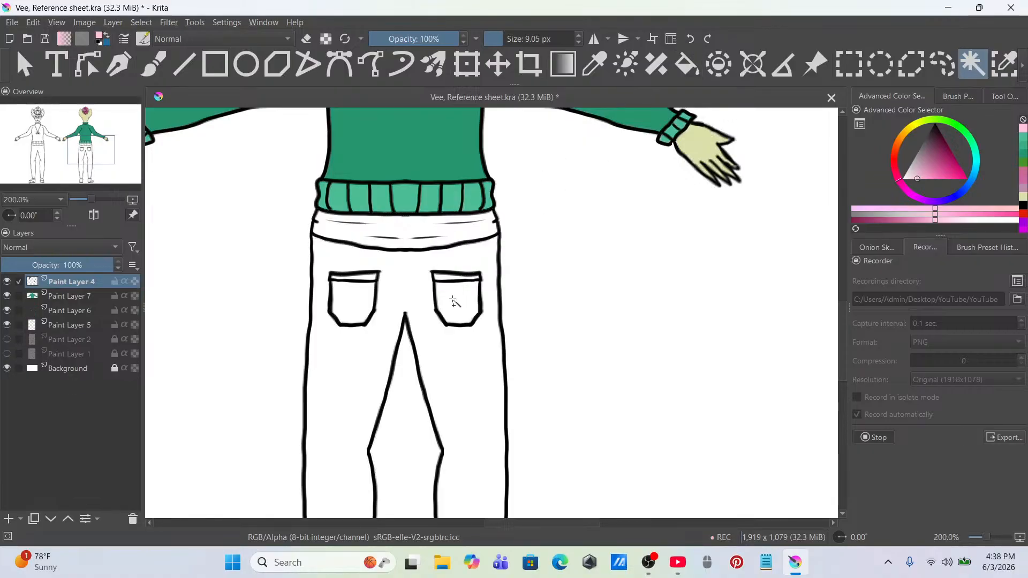
pyautogui.click(418, 263)
pyautogui.scroll(2, 464, 299)
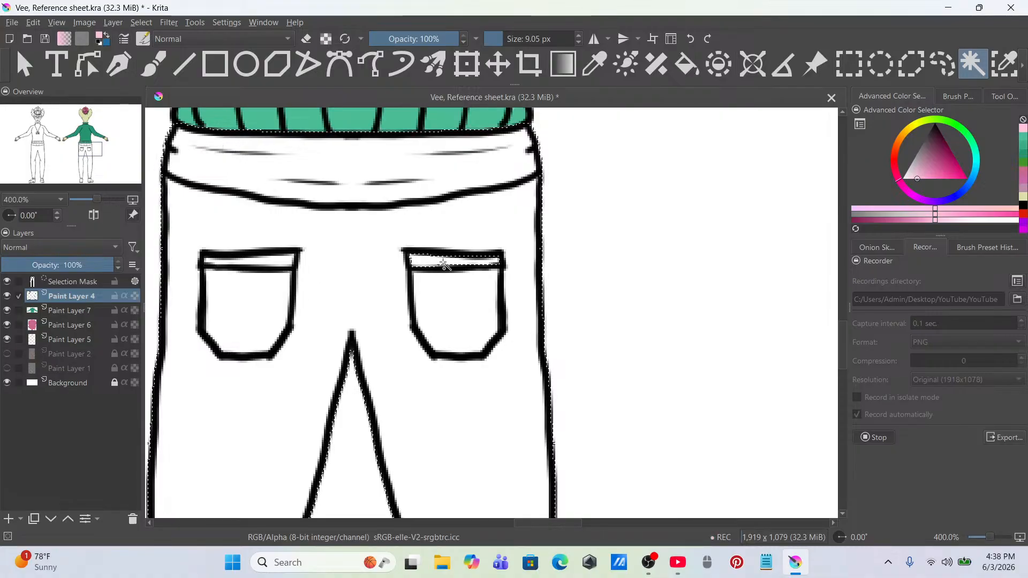
pyautogui.scroll(-4, 443, 264)
pyautogui.moveTo(474, 320); pyautogui.dragTo(488, 202)
pyautogui.scroll(4, 470, 347)
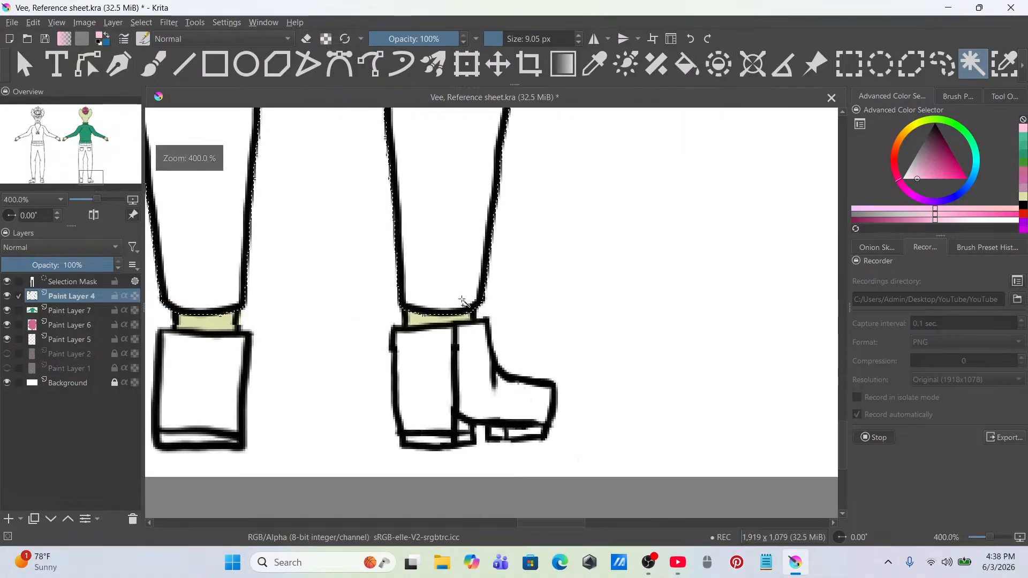
pyautogui.scroll(-4, 459, 292)
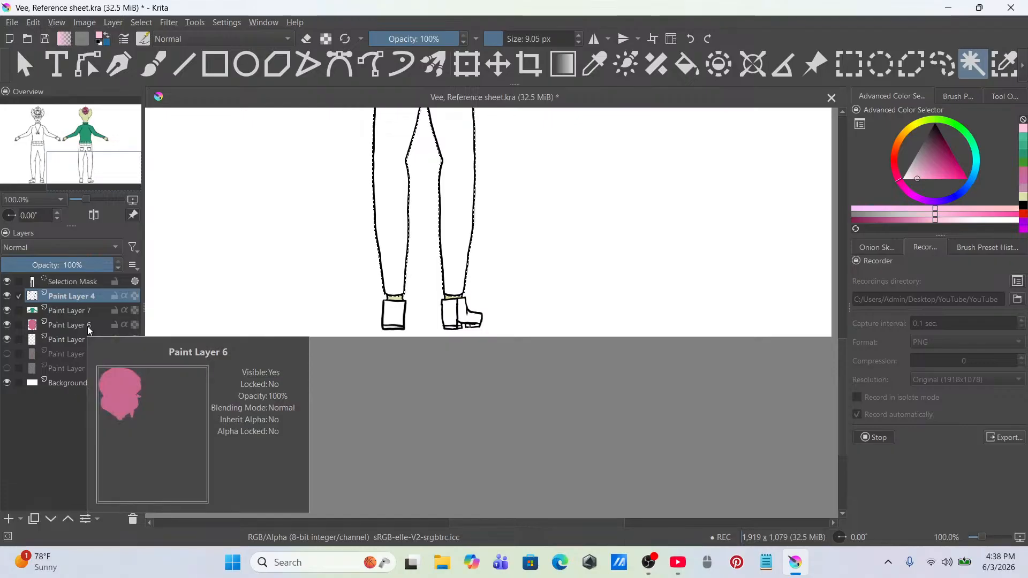
# Step: Add a new paint layer above the sweater colour layer and fill the selected trousers with the pale pink
pyautogui.click(78, 313)
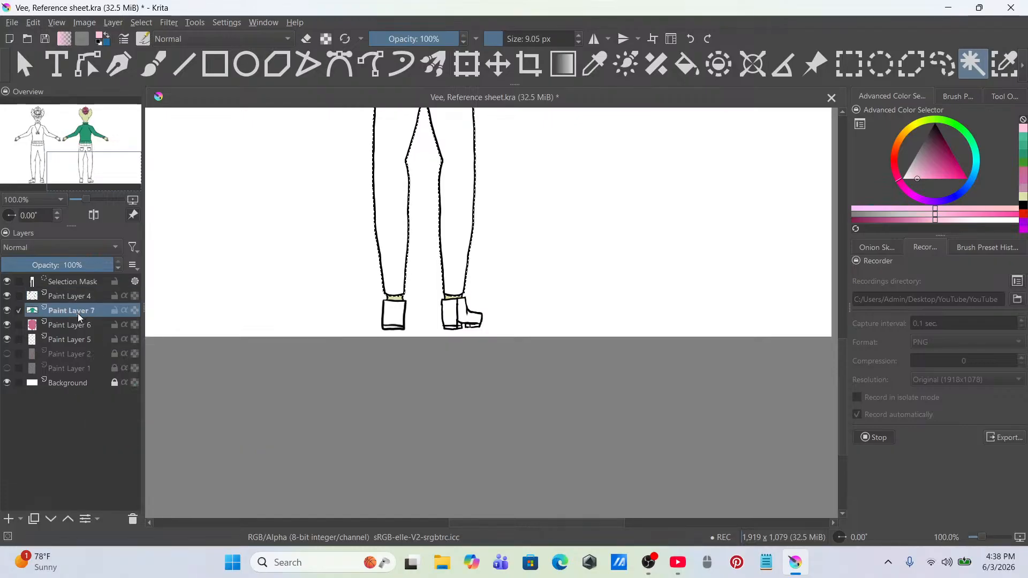
pyautogui.click(13, 516)
pyautogui.scroll(4, 275, 345)
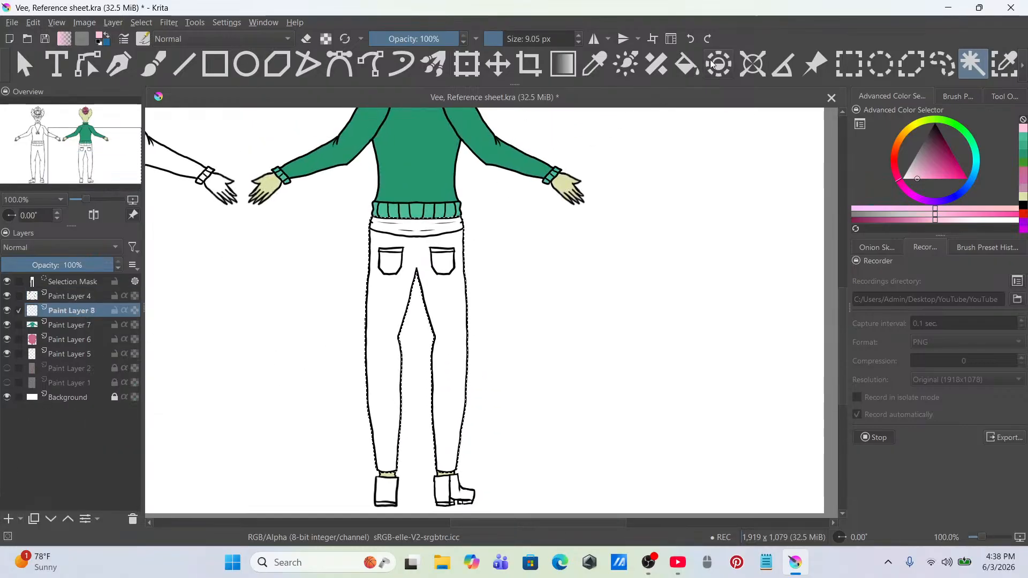
pyautogui.click(687, 65)
pyautogui.click(417, 263)
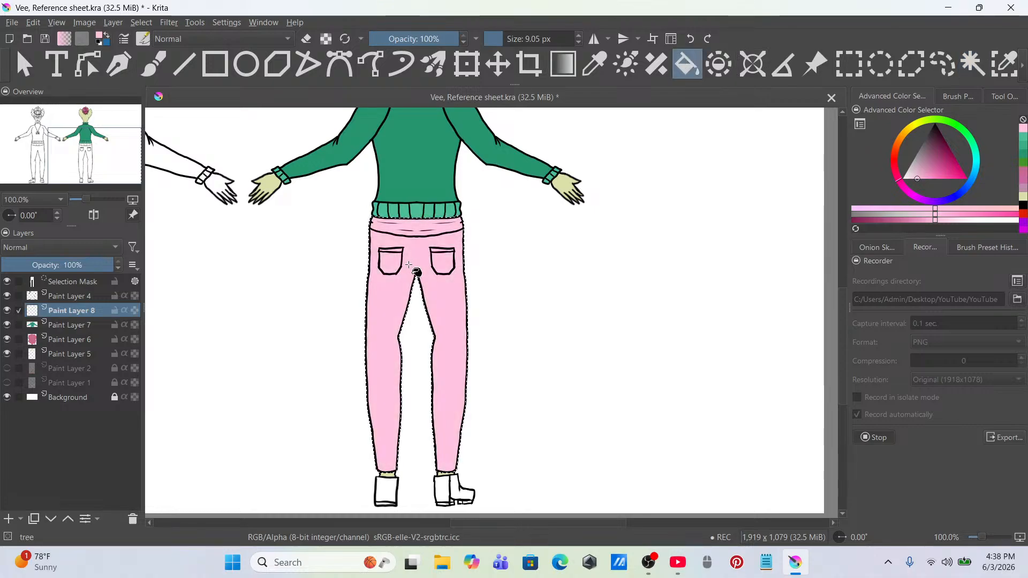
# Step: Deselect the back view's trousers
pyautogui.scroll(3, 419, 263)
pyautogui.scroll(-6, 419, 263)
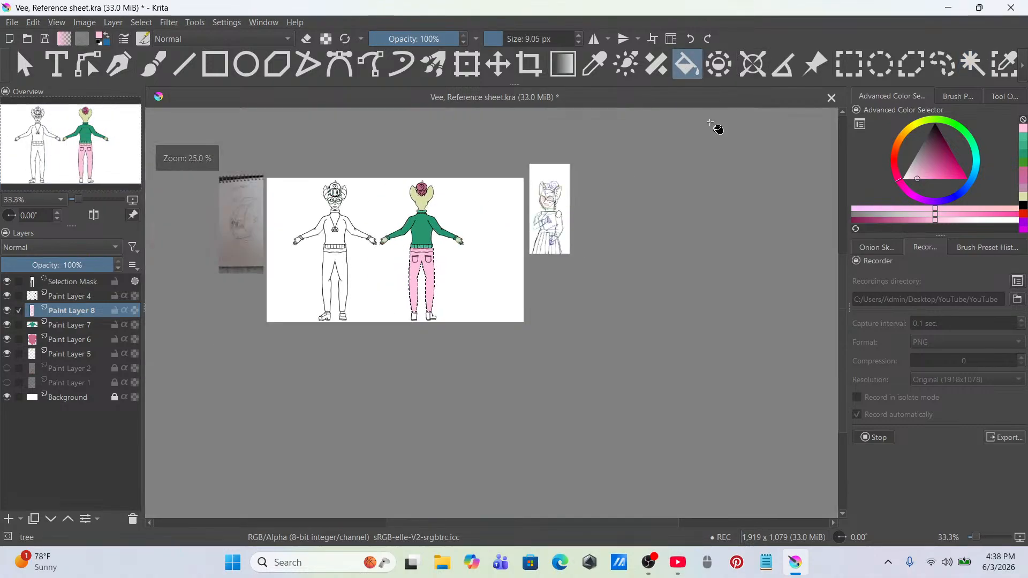
pyautogui.click(932, 71)
pyautogui.rightClick(427, 266)
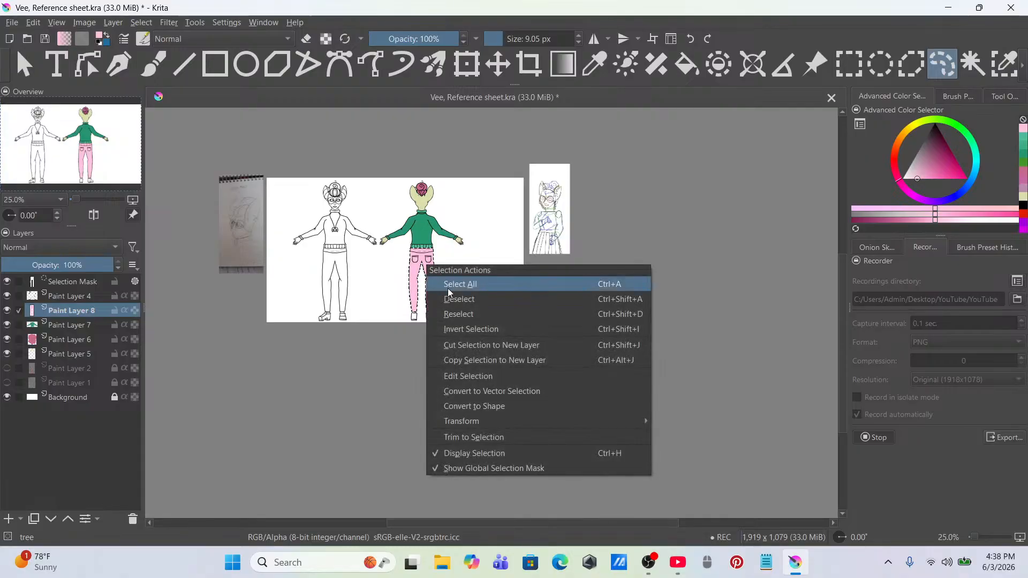
pyautogui.click(445, 298)
# Step: Choose a slightly deeper pink, set the brush size to 3.31 px and paint the flap of the trousers' left-hand back pocket
pyautogui.scroll(4, 403, 244)
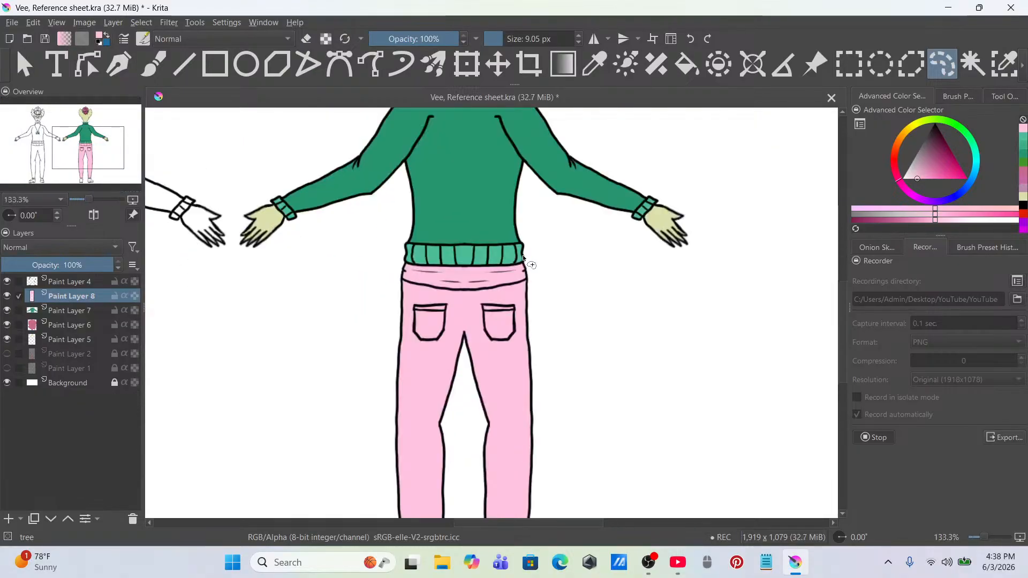
pyautogui.scroll(-1, 523, 260)
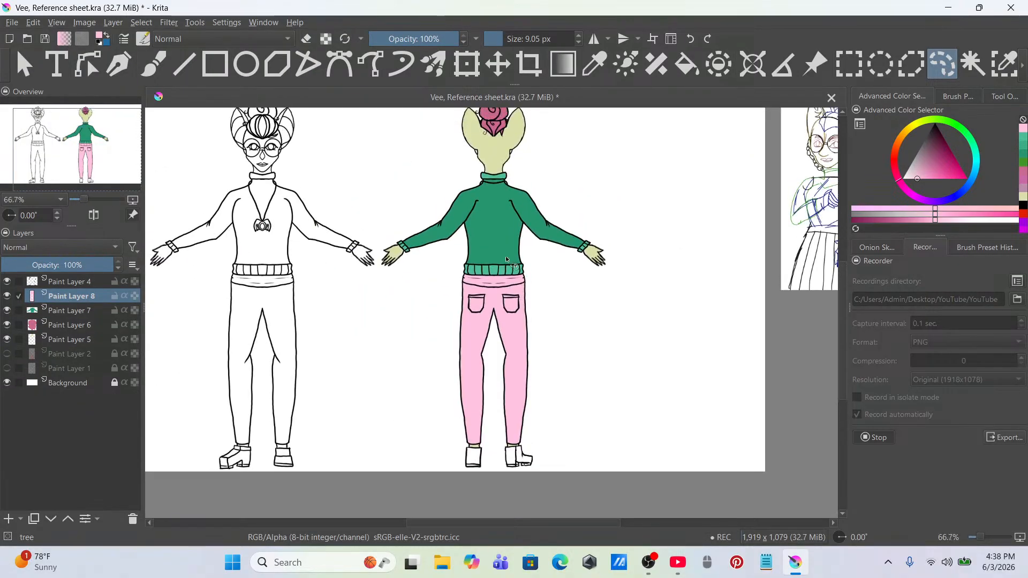
pyautogui.scroll(5, 506, 259)
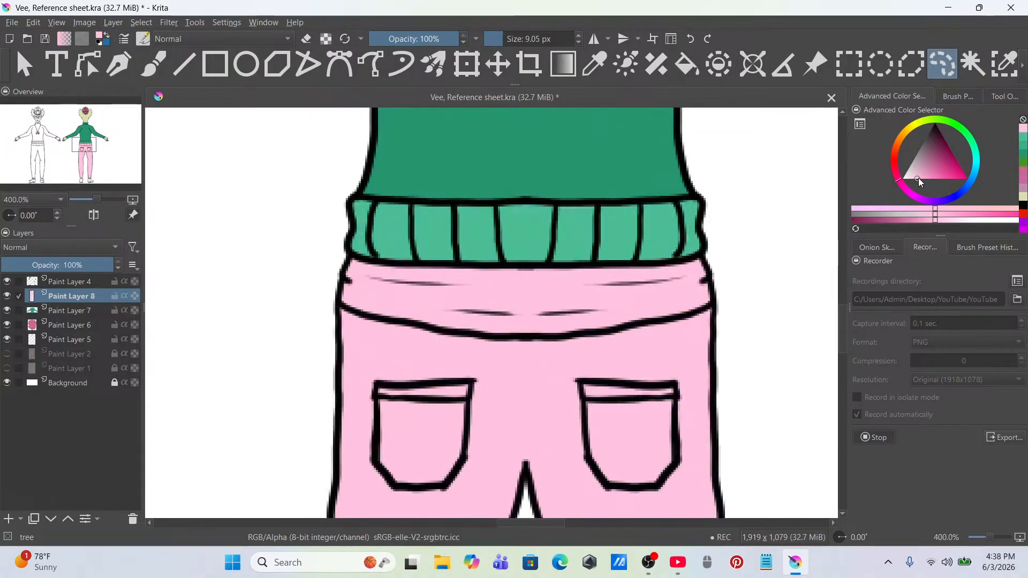
pyautogui.moveTo(919, 182); pyautogui.dragTo(922, 182)
pyautogui.click(154, 64)
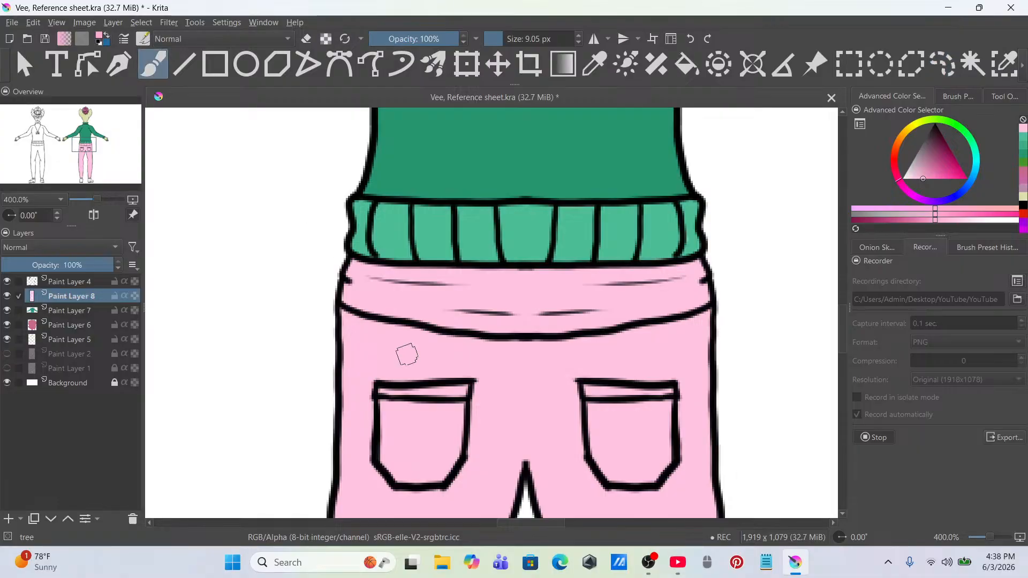
pyautogui.scroll(1, 442, 395)
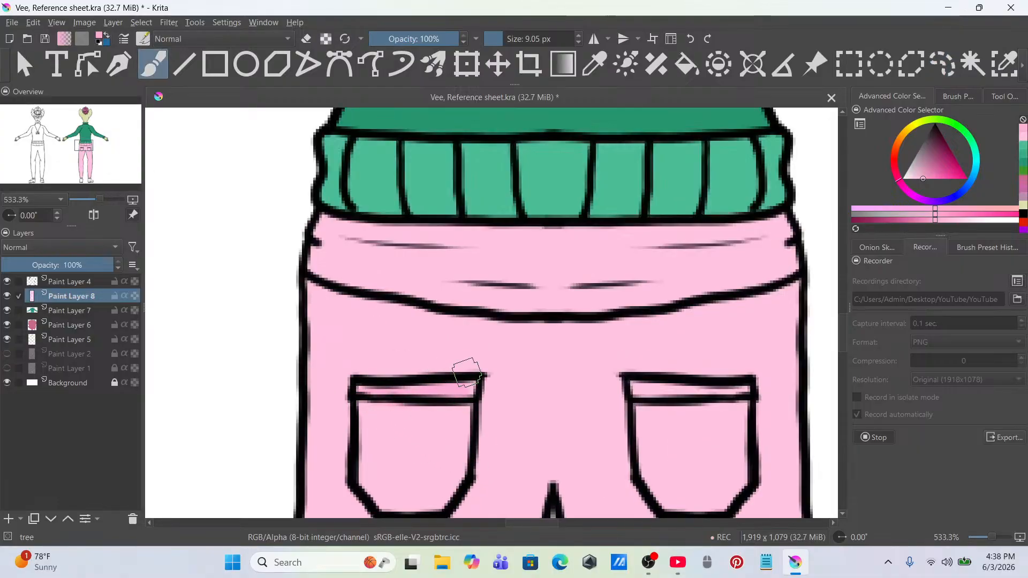
pyautogui.click(926, 179)
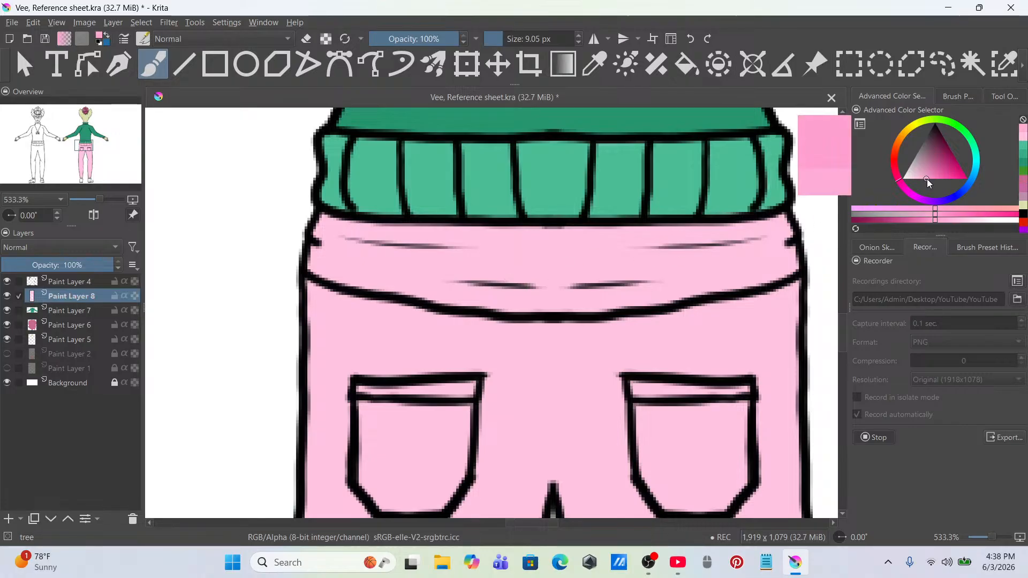
pyautogui.moveTo(514, 34); pyautogui.dragTo(490, 38)
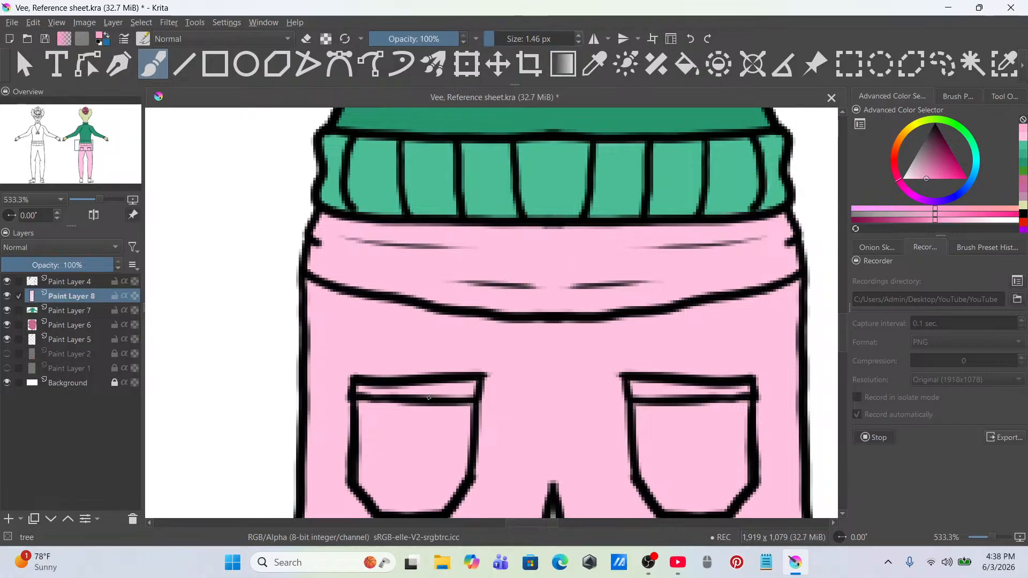
pyautogui.click(508, 39)
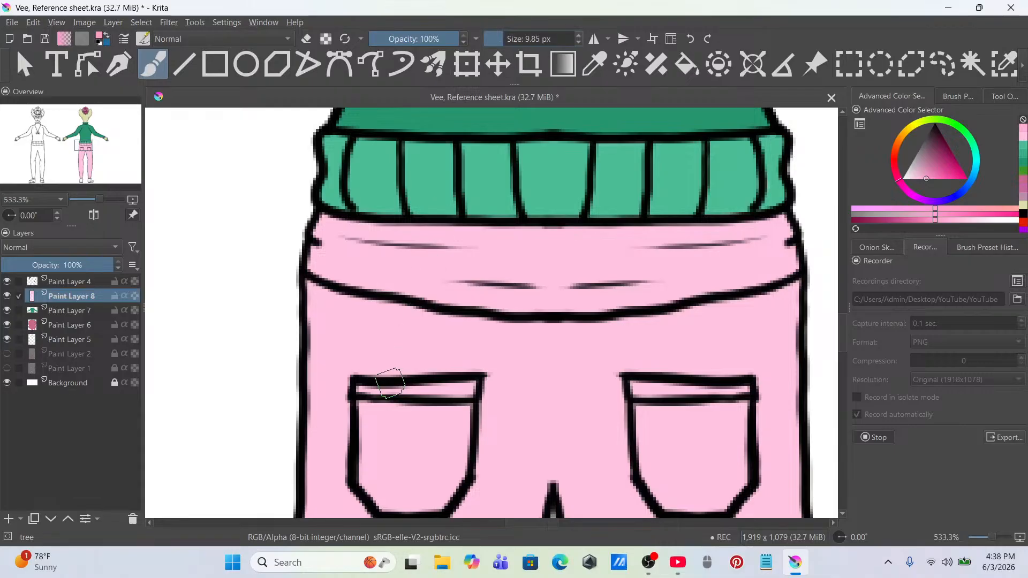
pyautogui.moveTo(500, 42); pyautogui.dragTo(495, 39)
pyautogui.moveTo(358, 391); pyautogui.dragTo(402, 393)
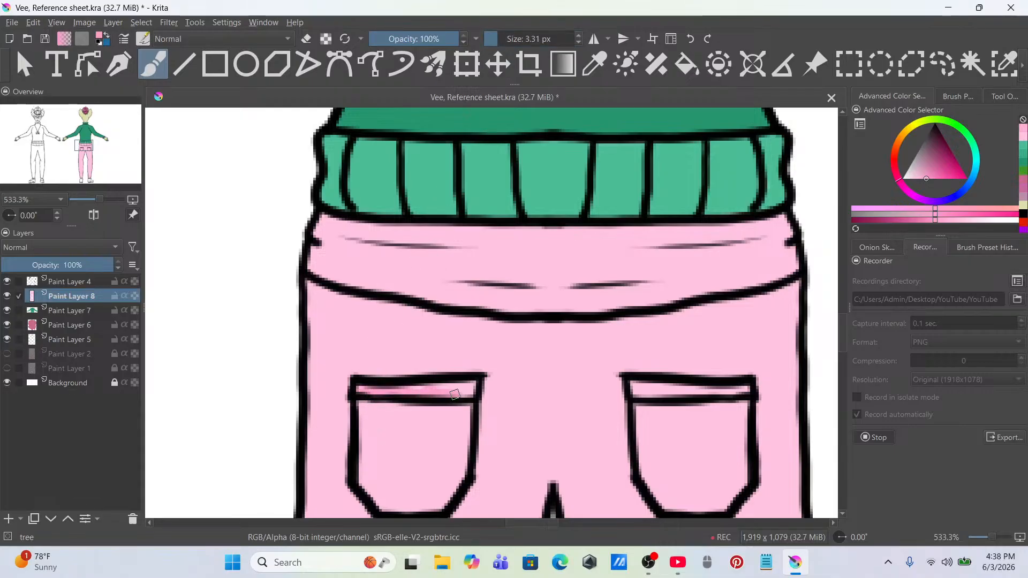
pyautogui.moveTo(475, 385)
pyautogui.mouseDown()
pyautogui.moveTo(364, 390)
pyautogui.moveTo(373, 388)
pyautogui.mouseUp()
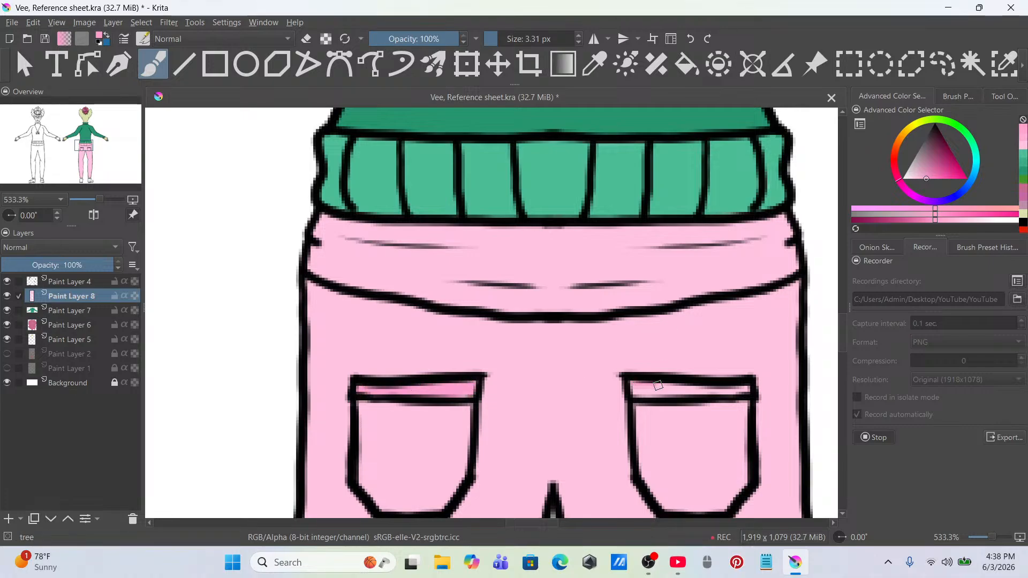
# Step: Fill the rest of the strip at the top of the back view's right-hand trouser pocket with the darker pink
pyautogui.moveTo(674, 390); pyautogui.dragTo(746, 390)
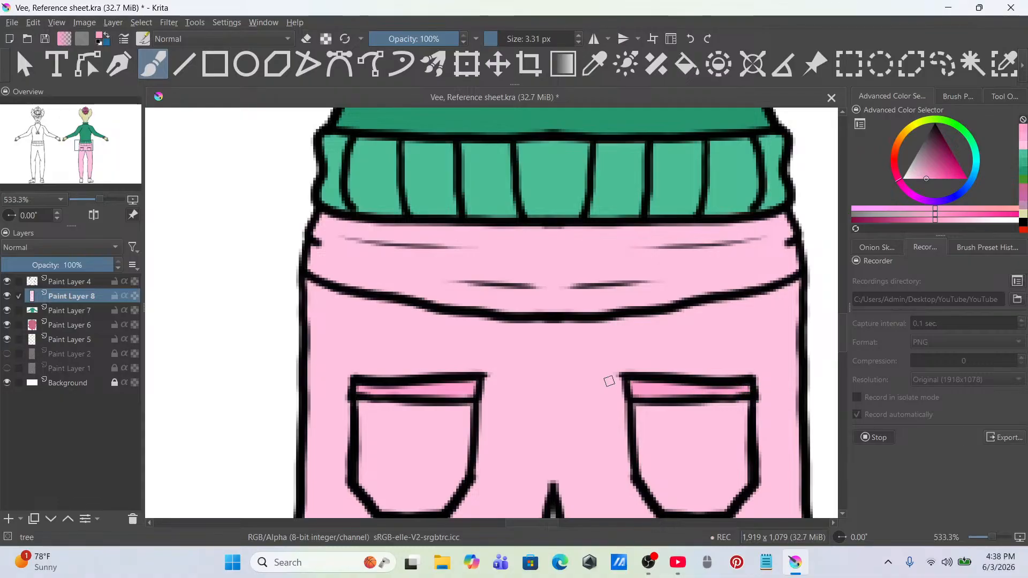
# Step: Add a new paint layer above Paint Layer 8 and choose a muted greyish brown for the boots
pyautogui.scroll(-6, 611, 370)
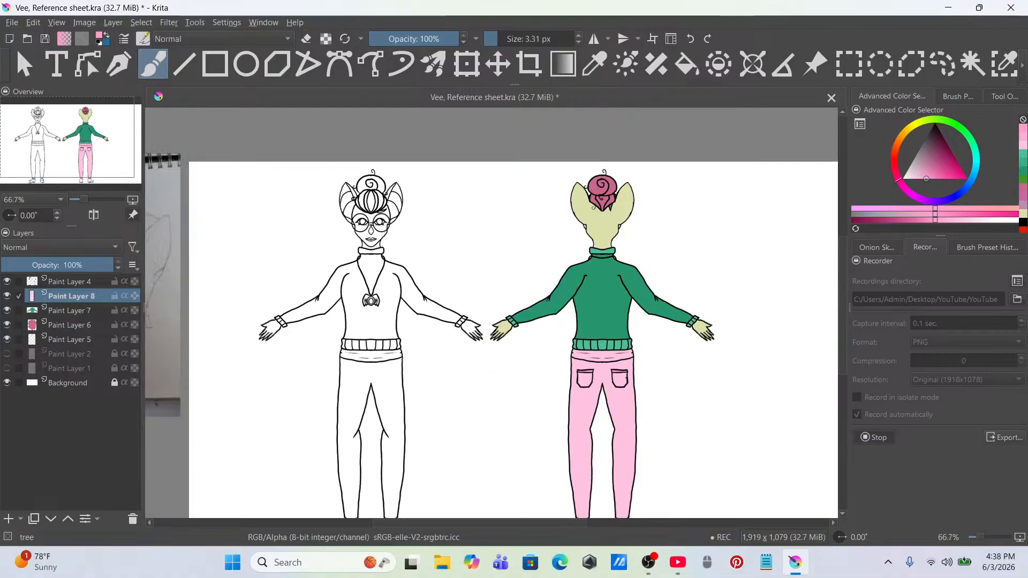
pyautogui.scroll(-2, 635, 306)
pyautogui.scroll(7, 636, 374)
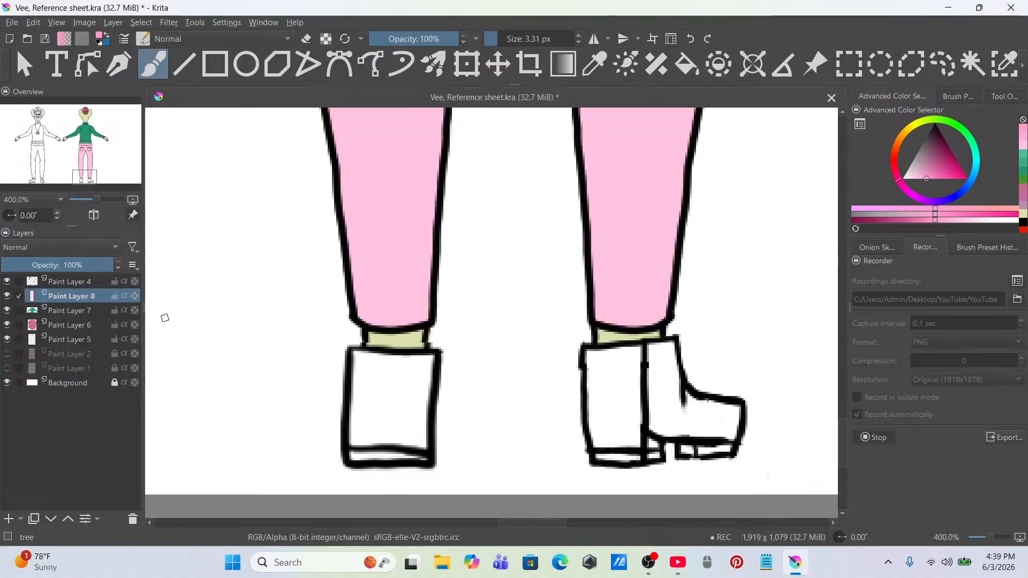
pyautogui.click(8, 521)
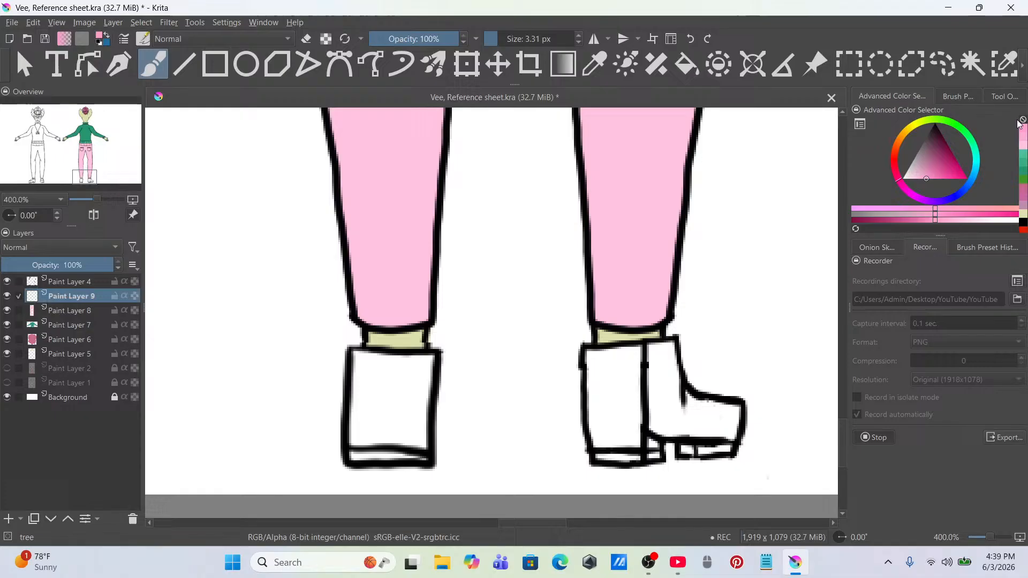
pyautogui.click(895, 147)
pyautogui.click(901, 133)
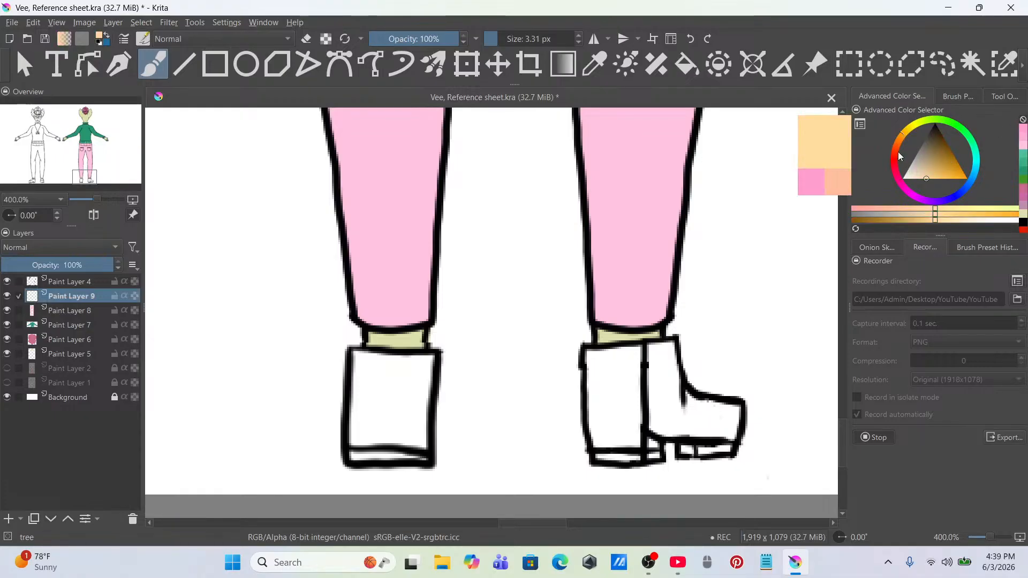
pyautogui.moveTo(921, 152); pyautogui.dragTo(971, 159)
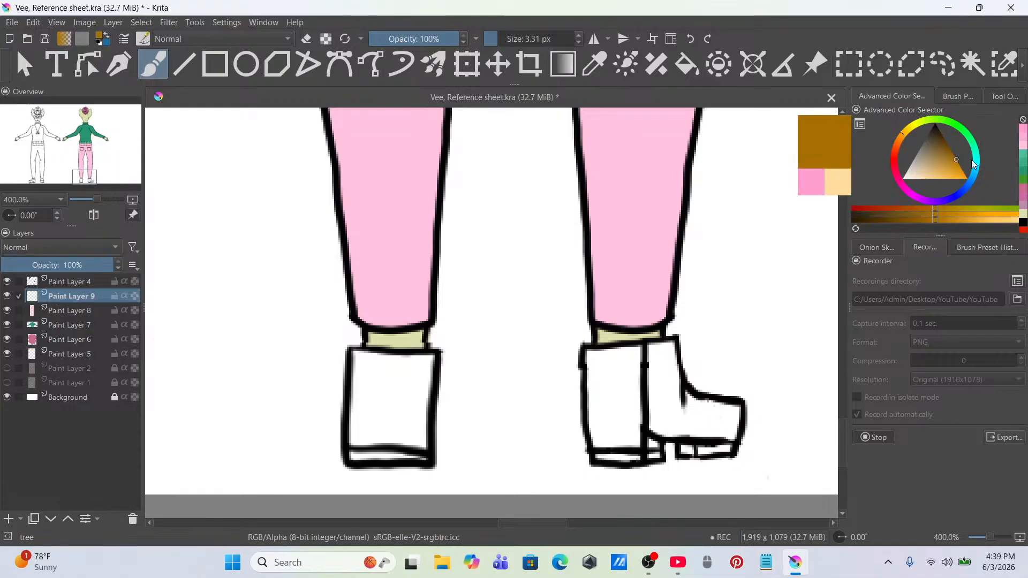
pyautogui.click(901, 139)
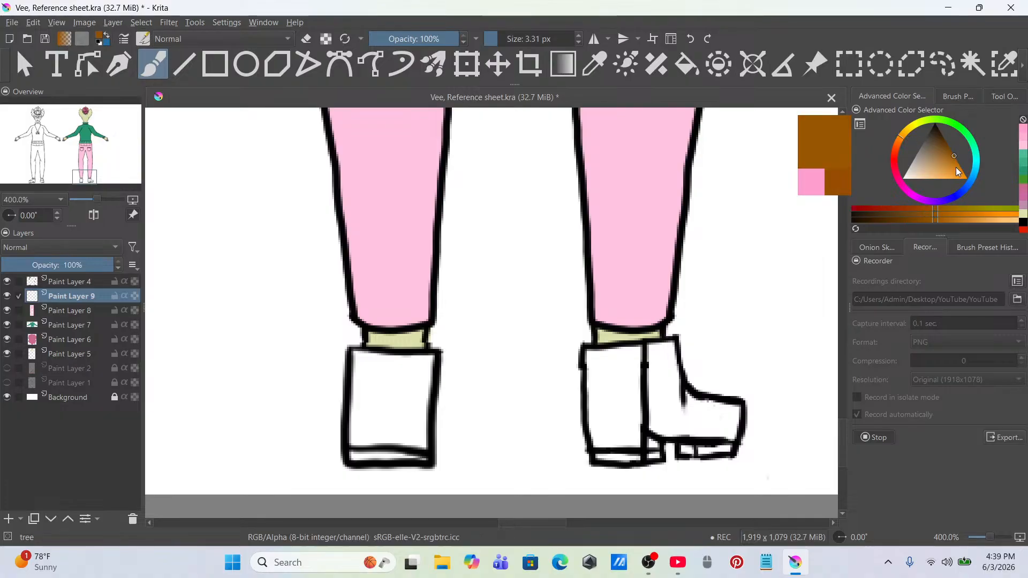
pyautogui.moveTo(956, 167); pyautogui.dragTo(935, 151)
pyautogui.click(930, 156)
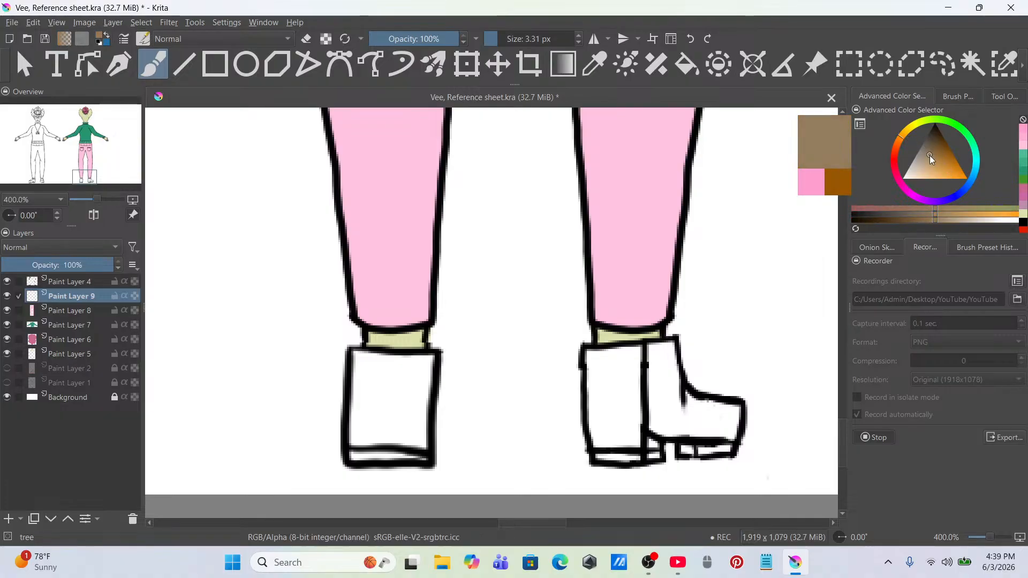
# Step: Paint the upper of the back view's right-hand, outward-turned boot brown with an 8.30 px brush
pyautogui.scroll(2, 715, 385)
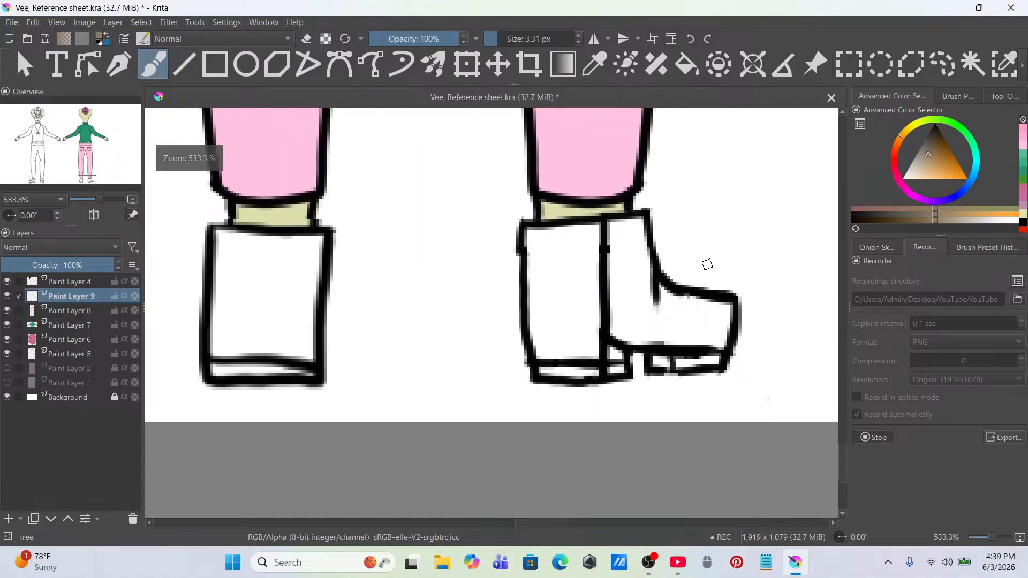
pyautogui.moveTo(595, 272)
pyautogui.mouseDown()
pyautogui.moveTo(653, 330)
pyautogui.moveTo(567, 265)
pyautogui.moveTo(624, 316)
pyautogui.moveTo(616, 354)
pyautogui.moveTo(658, 370)
pyautogui.moveTo(749, 368)
pyautogui.moveTo(766, 321)
pyautogui.moveTo(643, 289)
pyautogui.moveTo(697, 338)
pyautogui.moveTo(636, 349)
pyautogui.mouseUp()
pyautogui.hotkey('ctrl', 'z')
pyautogui.click(544, 39)
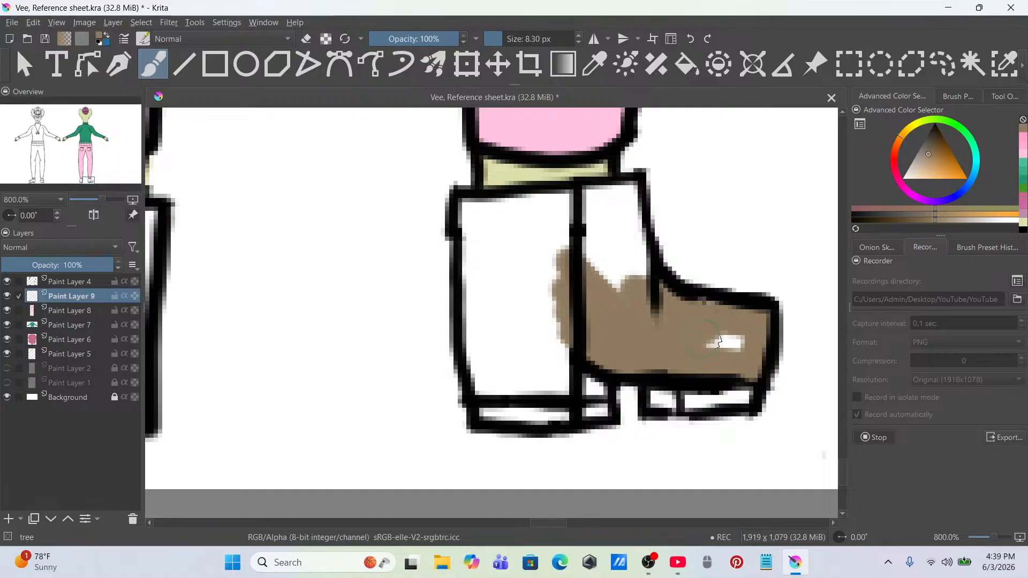
pyautogui.moveTo(637, 222); pyautogui.dragTo(637, 292)
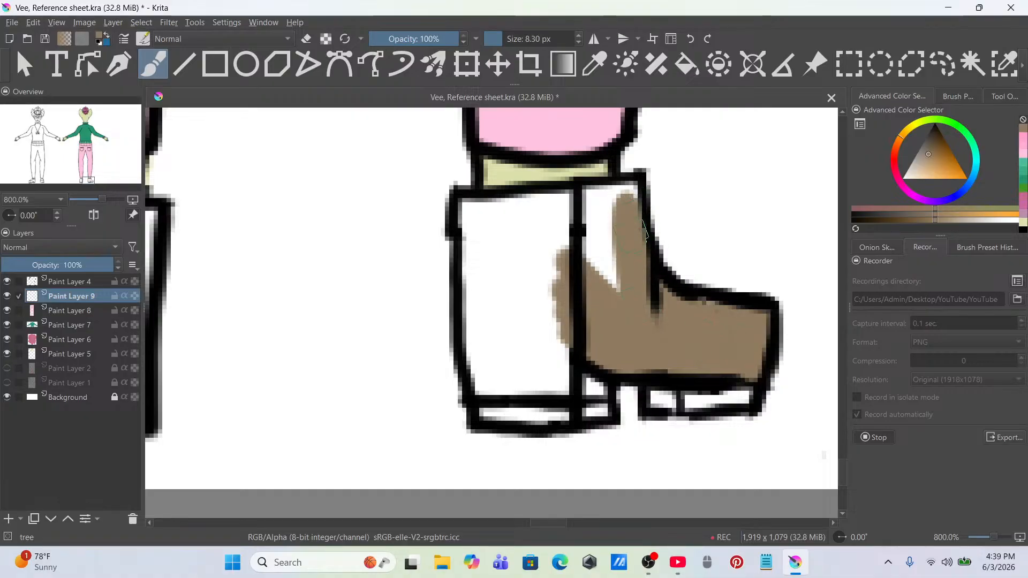
pyautogui.moveTo(644, 231)
pyautogui.mouseDown()
pyautogui.moveTo(610, 240)
pyautogui.moveTo(594, 273)
pyautogui.moveTo(581, 258)
pyautogui.moveTo(591, 197)
pyautogui.moveTo(641, 181)
pyautogui.mouseUp()
pyautogui.moveTo(577, 209)
pyautogui.mouseDown()
pyautogui.moveTo(472, 212)
pyautogui.moveTo(483, 386)
pyautogui.moveTo(568, 384)
pyautogui.moveTo(571, 204)
pyautogui.moveTo(556, 268)
pyautogui.moveTo(524, 217)
pyautogui.moveTo(502, 265)
pyautogui.moveTo(486, 265)
pyautogui.moveTo(528, 364)
pyautogui.moveTo(602, 386)
pyautogui.moveTo(523, 324)
pyautogui.moveTo(541, 316)
pyautogui.moveTo(534, 248)
pyautogui.mouseUp()
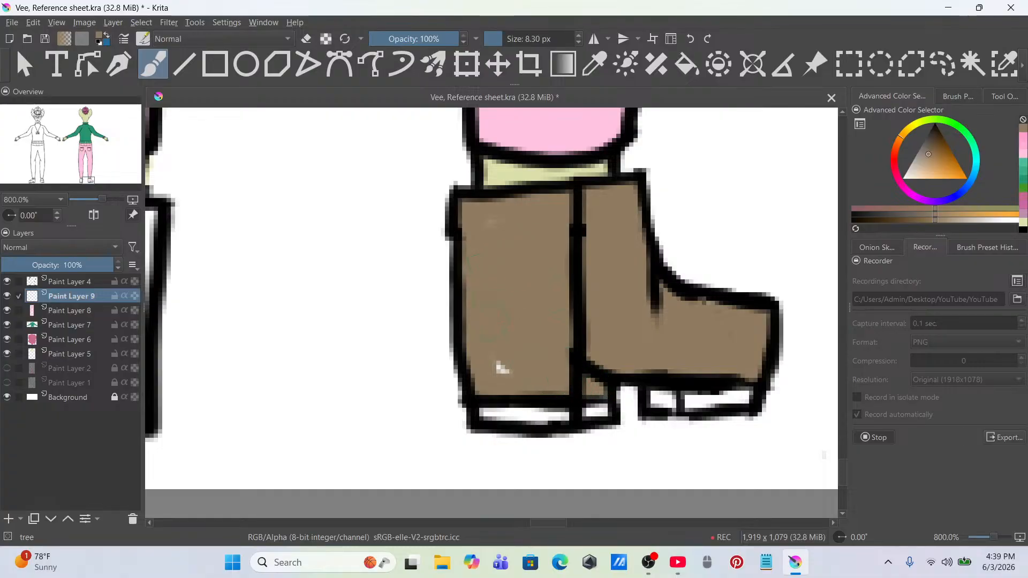
# Step: Choose a medium grey and fill the right-hand boot's heel and sole sections with a 3.31 px brush
pyautogui.moveTo(927, 161); pyautogui.dragTo(920, 150)
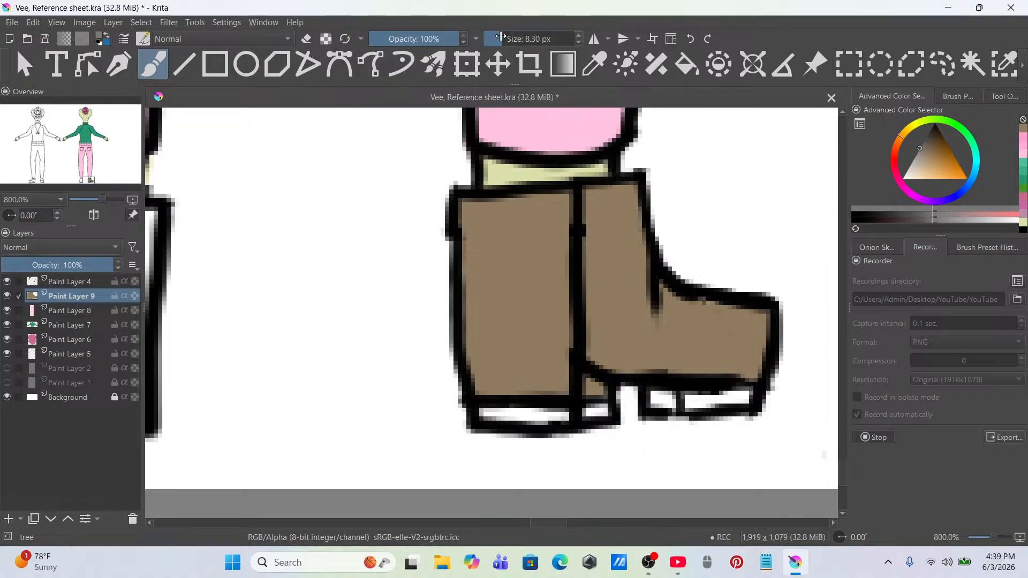
pyautogui.moveTo(484, 412); pyautogui.dragTo(509, 414)
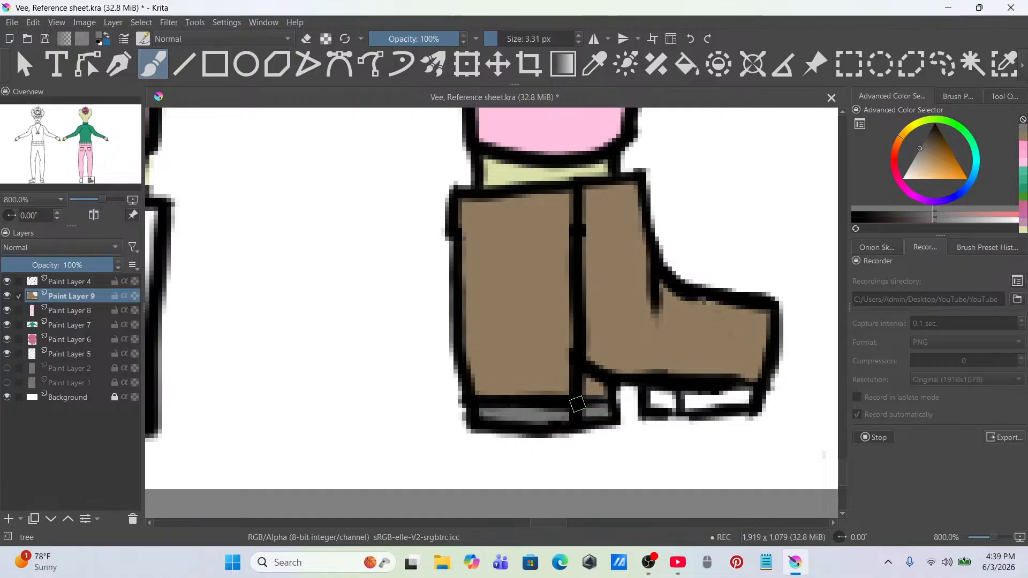
pyautogui.moveTo(658, 403)
pyautogui.mouseDown()
pyautogui.moveTo(698, 401)
pyautogui.moveTo(682, 404)
pyautogui.moveTo(744, 404)
pyautogui.mouseUp()
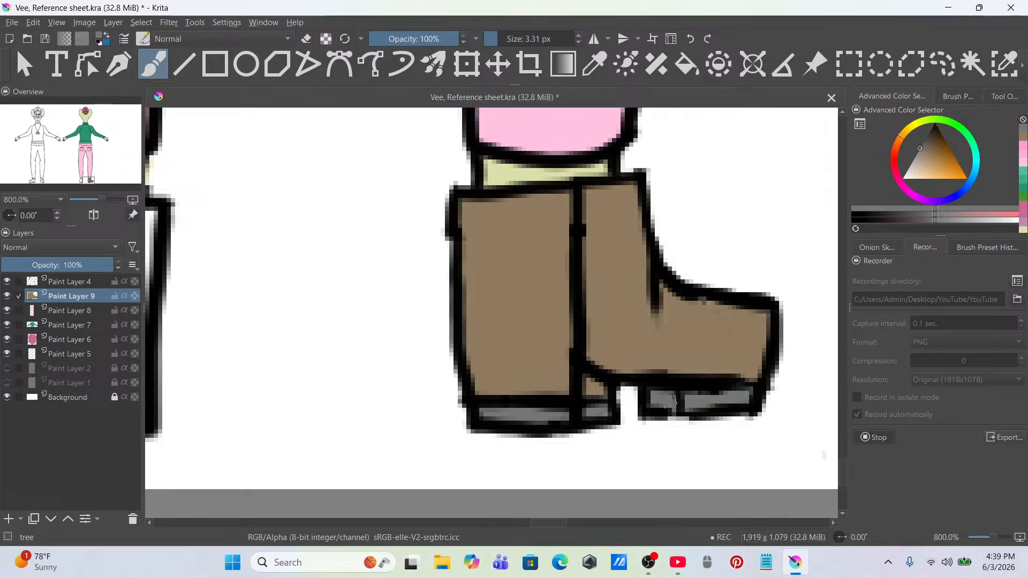
# Step: Paint the back view's left-hand boot with the same brown as the other boot, using a 13.51 px brush
pyautogui.scroll(-4, 673, 392)
pyautogui.scroll(4, 561, 389)
pyautogui.moveTo(525, 375); pyautogui.dragTo(544, 391)
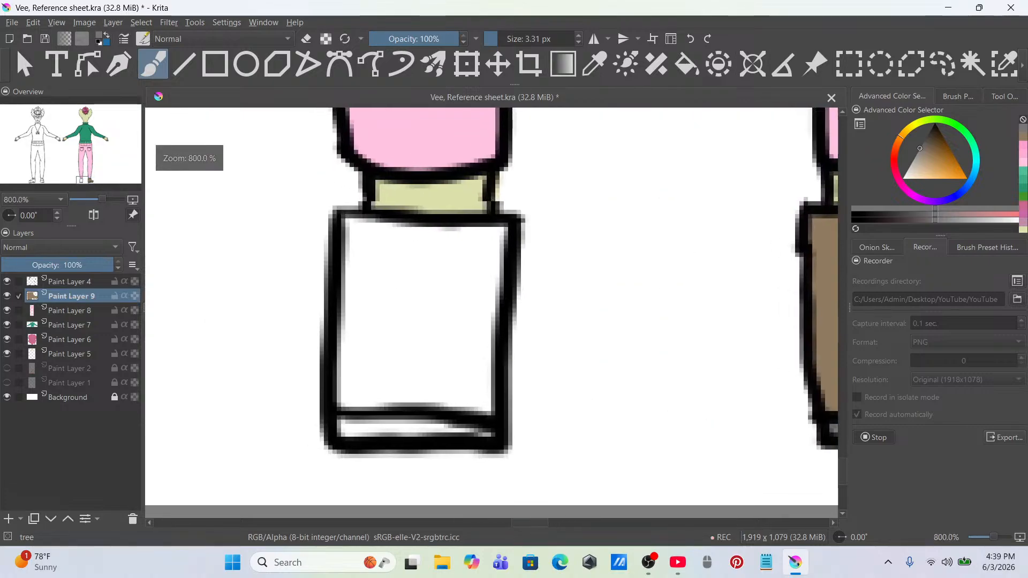
pyautogui.click(1023, 136)
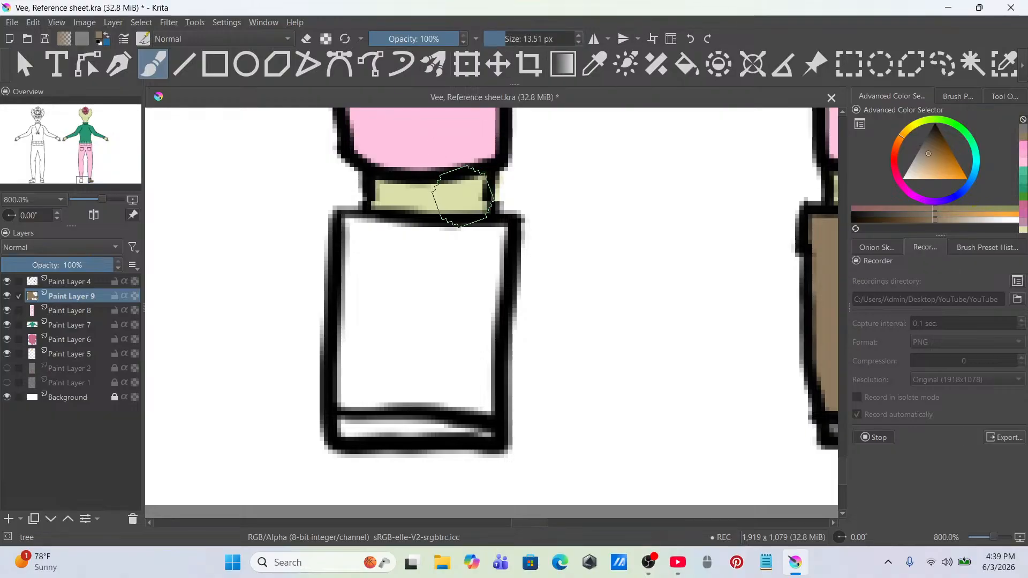
pyautogui.moveTo(406, 275)
pyautogui.mouseDown()
pyautogui.moveTo(377, 296)
pyautogui.moveTo(366, 284)
pyautogui.moveTo(357, 379)
pyautogui.moveTo(346, 395)
pyautogui.moveTo(486, 402)
pyautogui.moveTo(495, 231)
pyautogui.moveTo(411, 240)
pyautogui.moveTo(360, 231)
pyautogui.moveTo(367, 298)
pyautogui.mouseUp()
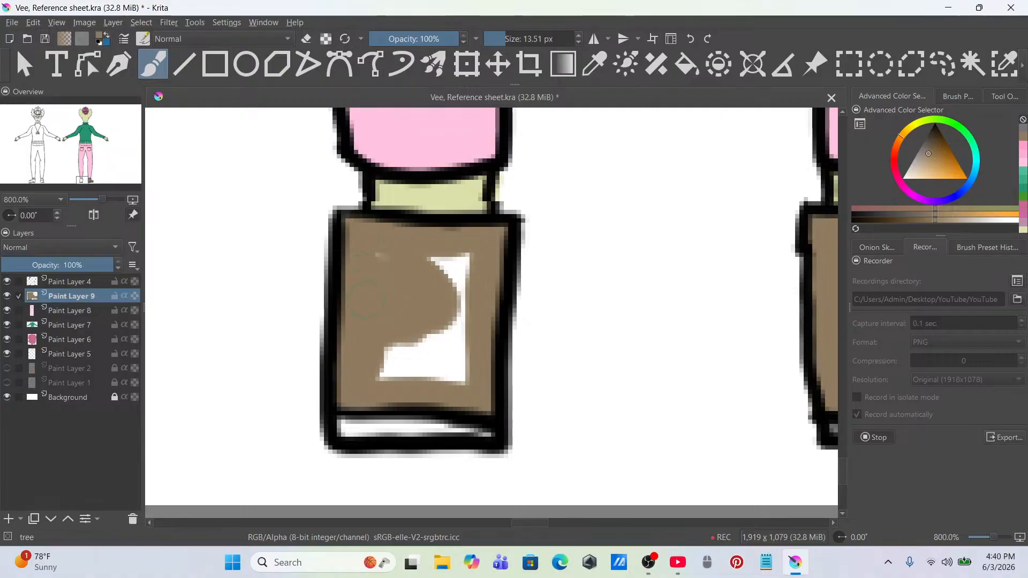
pyautogui.moveTo(410, 266)
pyautogui.mouseDown()
pyautogui.moveTo(461, 290)
pyautogui.moveTo(471, 254)
pyautogui.moveTo(455, 376)
pyautogui.moveTo(375, 353)
pyautogui.mouseUp()
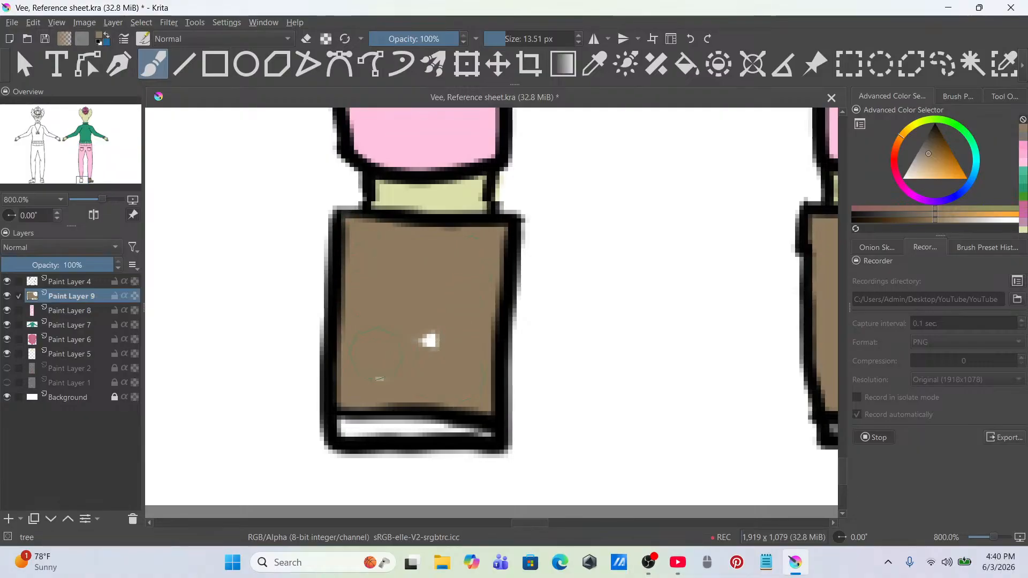
# Step: Fill the left-hand boot's sole strip with the same grey as the other sole, using a 6.29 px brush
pyautogui.moveTo(505, 39); pyautogui.dragTo(501, 39)
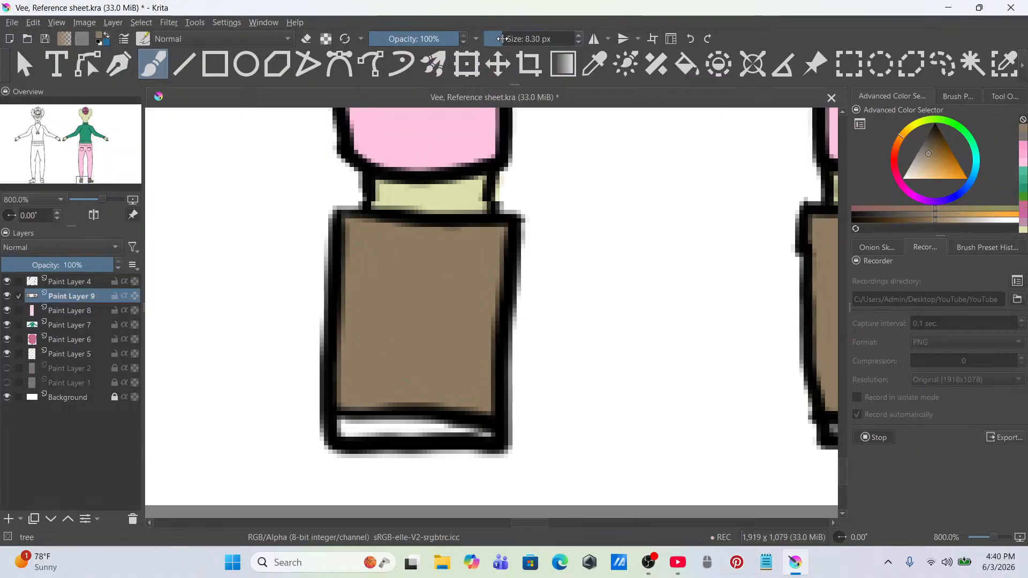
pyautogui.click(1023, 143)
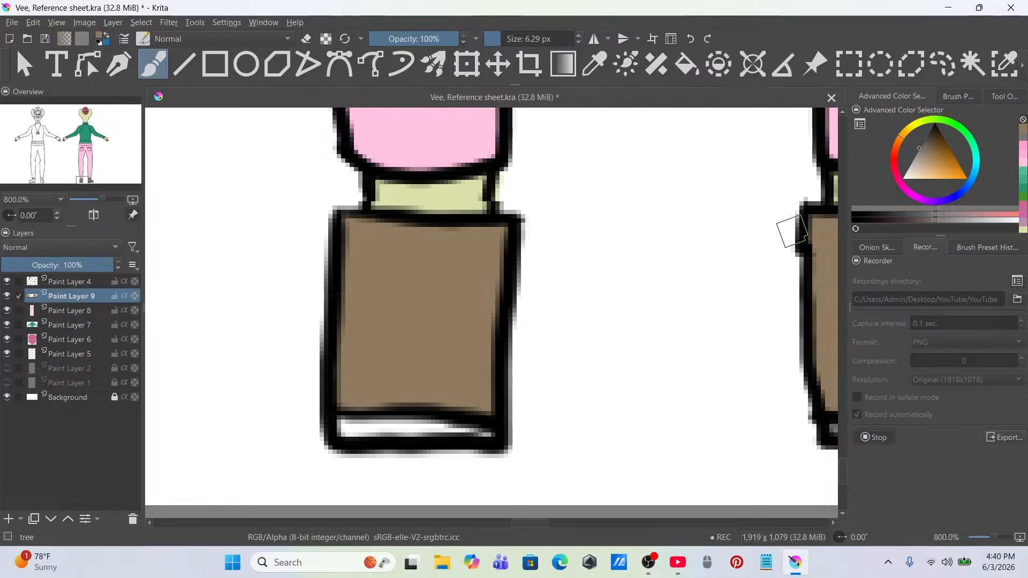
pyautogui.moveTo(339, 426); pyautogui.dragTo(490, 439)
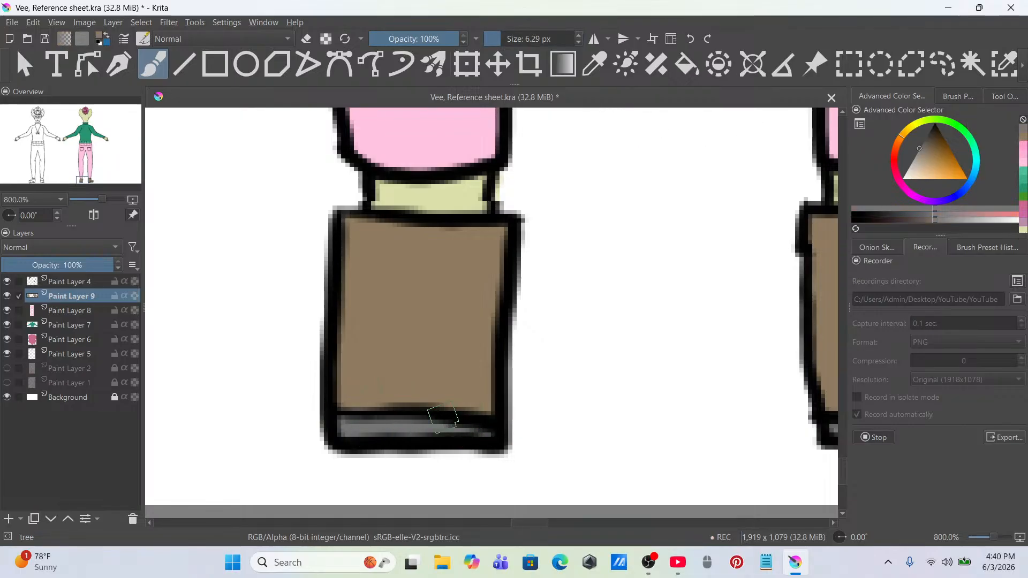
# Step: Select the pale yellow-green skin colour and merge Paint Layers 9, 8 and 7 down into Paint Layer 6
pyautogui.scroll(-10, 552, 386)
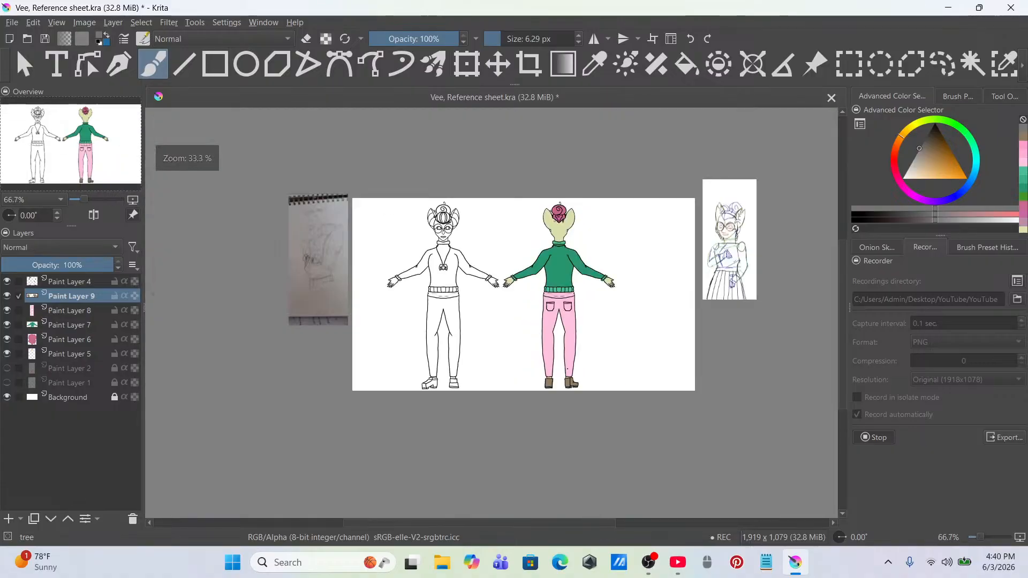
pyautogui.scroll(4, 485, 252)
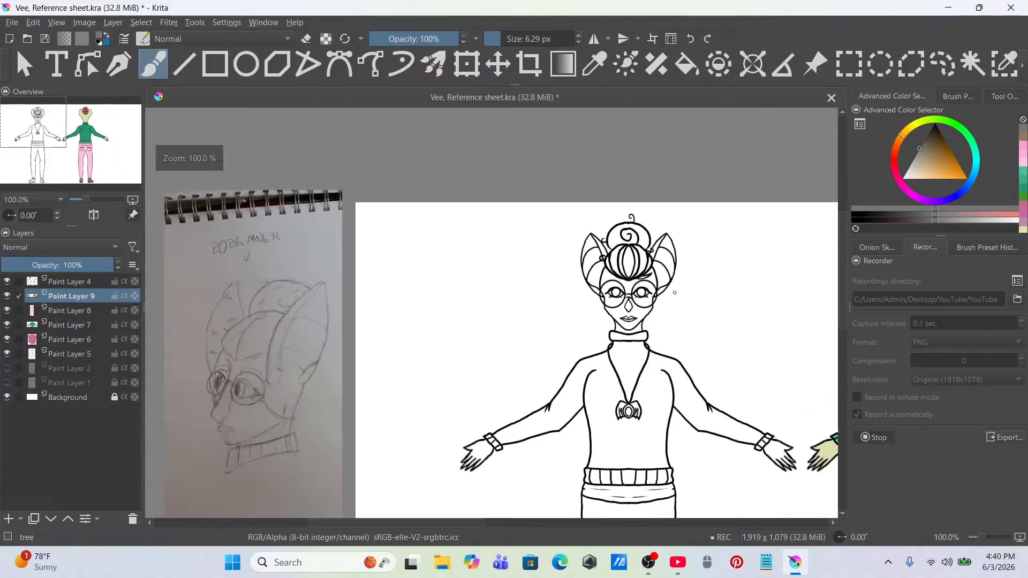
pyautogui.scroll(1, 792, 334)
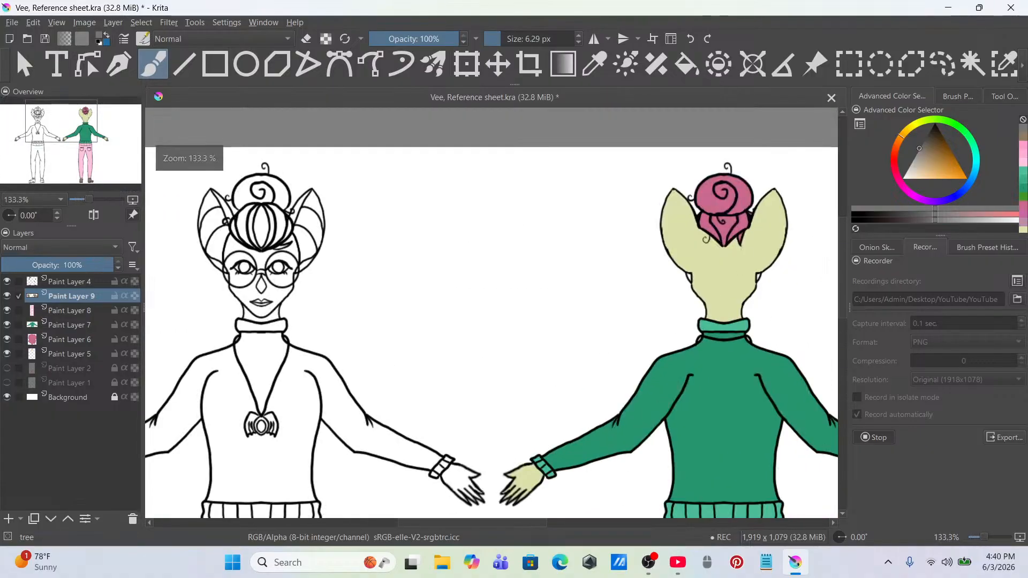
pyautogui.moveTo(378, 336); pyautogui.dragTo(415, 332)
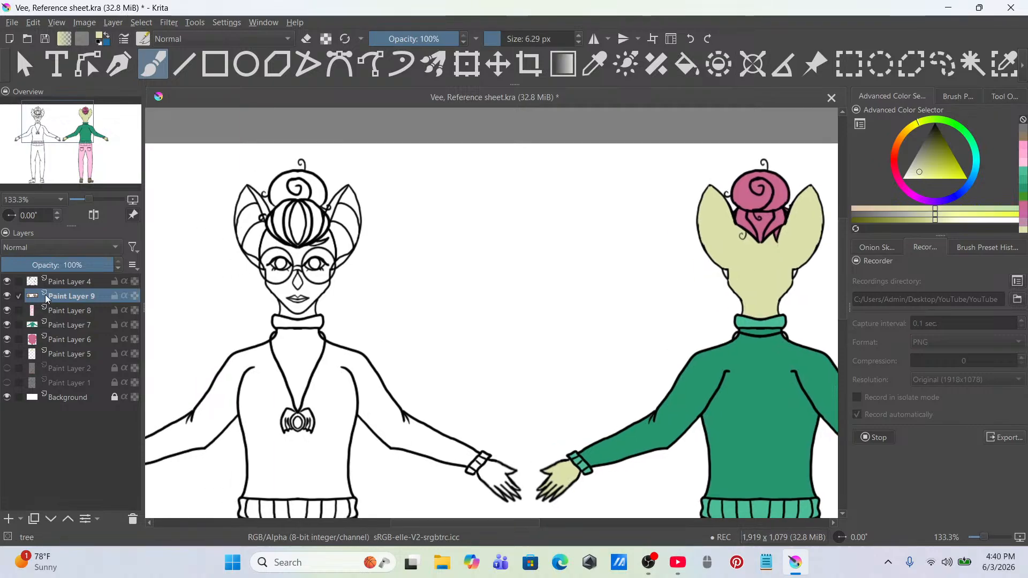
pyautogui.hotkey('ctrl', 'e')
pyautogui.hotkey('ctrl', 'e')
pyautogui.hotkey('ctrl', 'e')
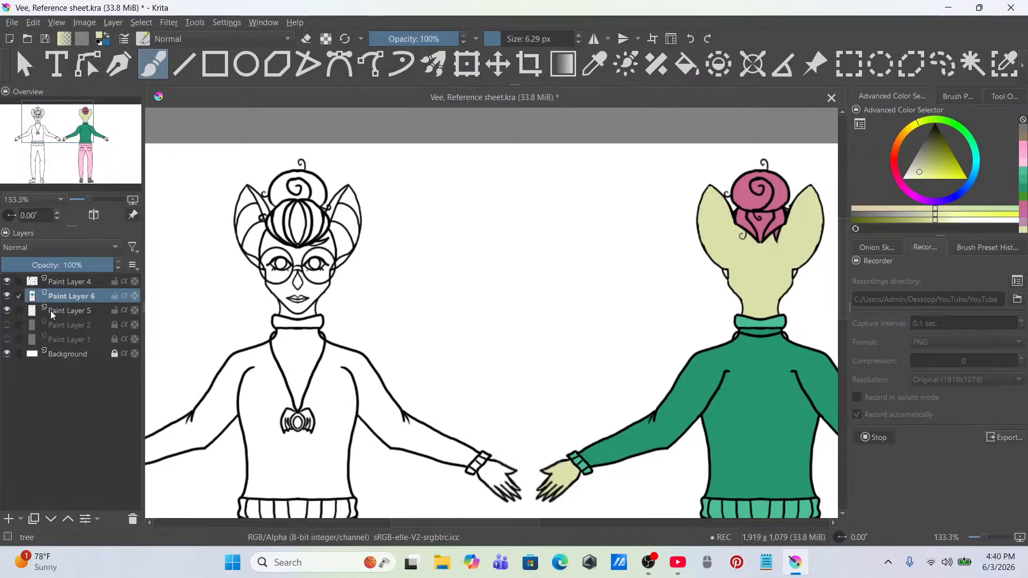
# Step: Merge the combined colours into Paint Layer 5 and lock it, with a new empty paint layer directly above
pyautogui.moveTo(60, 298)
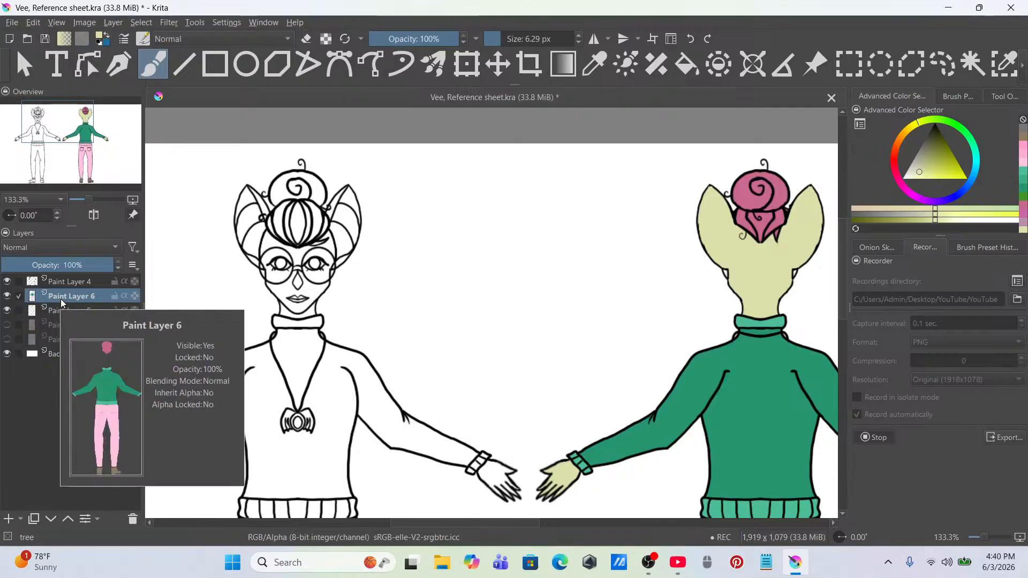
pyautogui.hotkey('ctrl', 'e')
pyautogui.hotkey('ctrl', 'z')
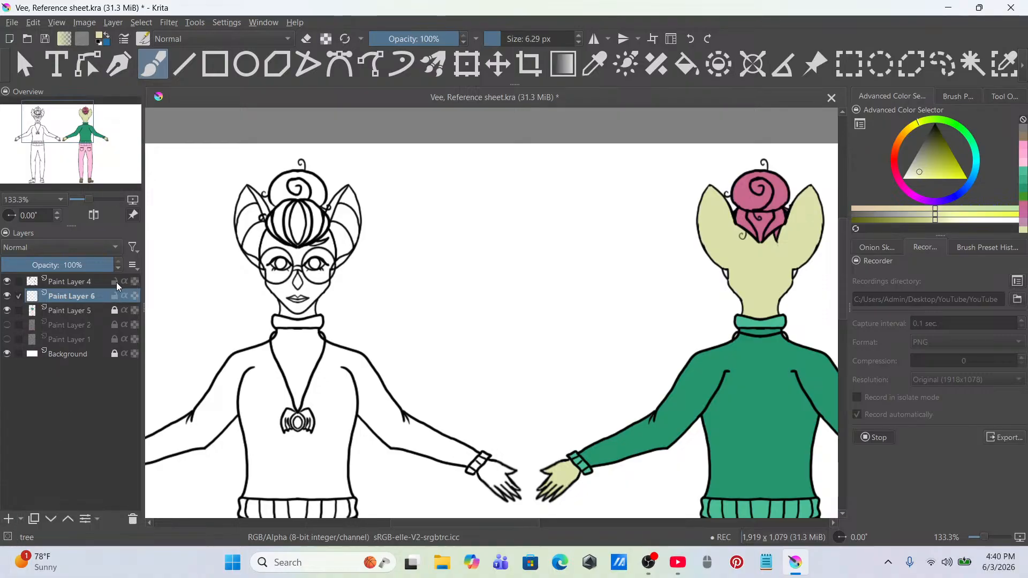
# Step: Enable horizontal mirroring and paint the base of the front view's left-hand ear and the adjoining face edge in the skin colour
pyautogui.scroll(8, 307, 243)
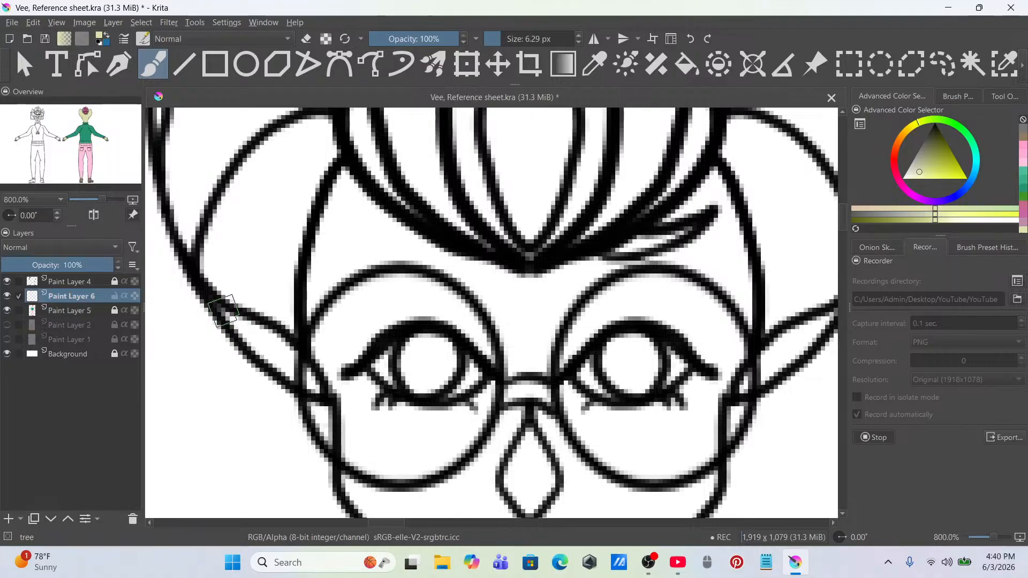
pyautogui.moveTo(235, 321); pyautogui.dragTo(266, 348)
pyautogui.hotkey('ctrl', 'z')
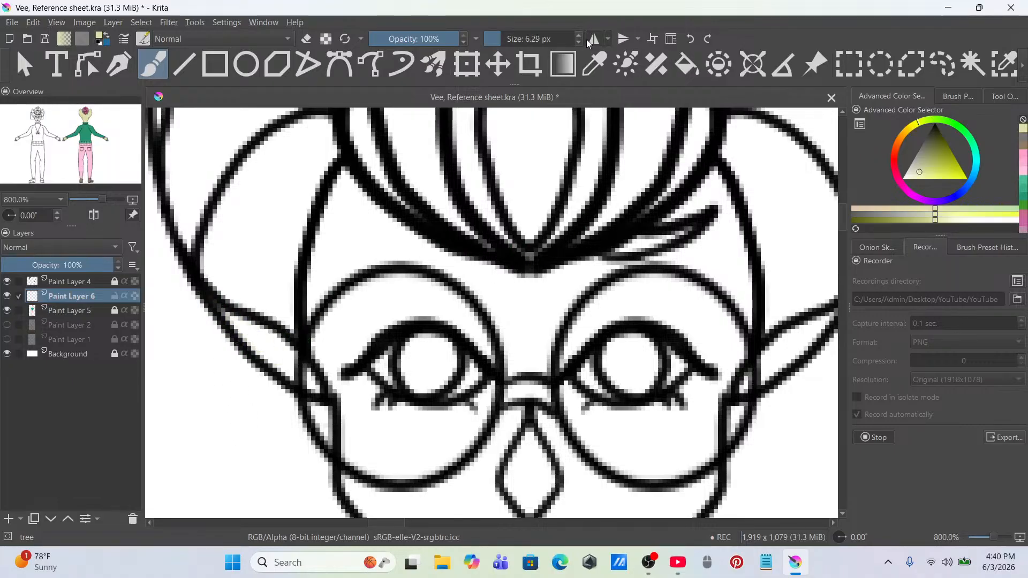
pyautogui.moveTo(217, 306); pyautogui.dragTo(254, 337)
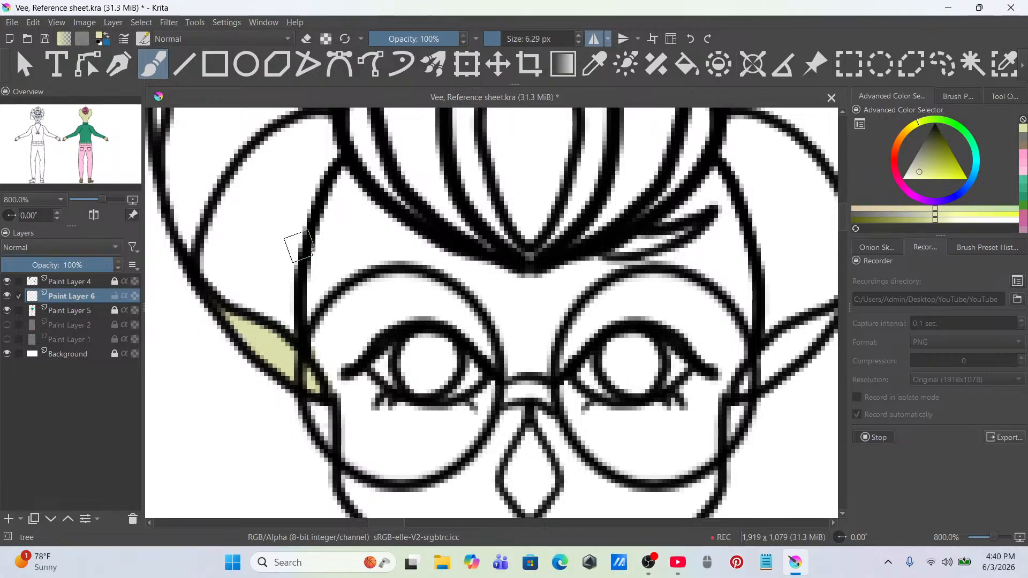
pyautogui.moveTo(346, 156)
pyautogui.mouseDown()
pyautogui.moveTo(323, 253)
pyautogui.moveTo(323, 368)
pyautogui.mouseUp()
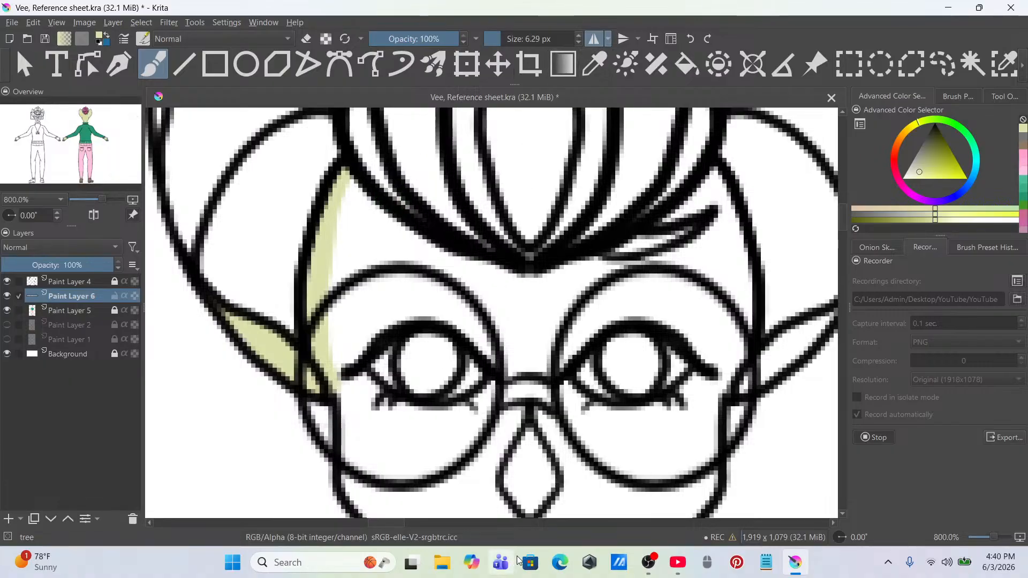
pyautogui.scroll(-6, 562, 461)
pyautogui.scroll(-1, 571, 451)
pyautogui.moveTo(571, 451); pyautogui.dragTo(340, 265)
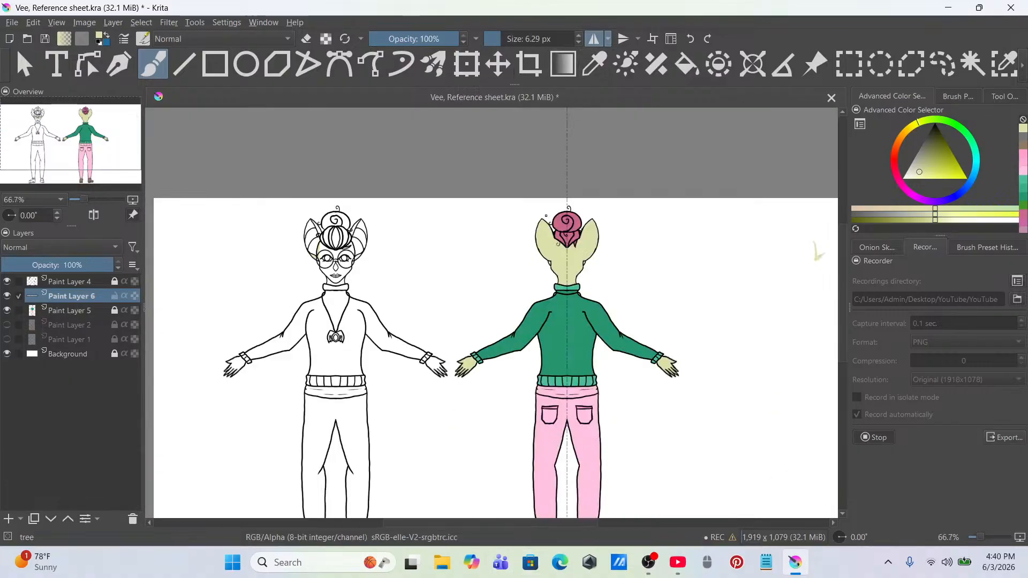
pyautogui.scroll(3, 546, 216)
pyautogui.scroll(-3, 609, 274)
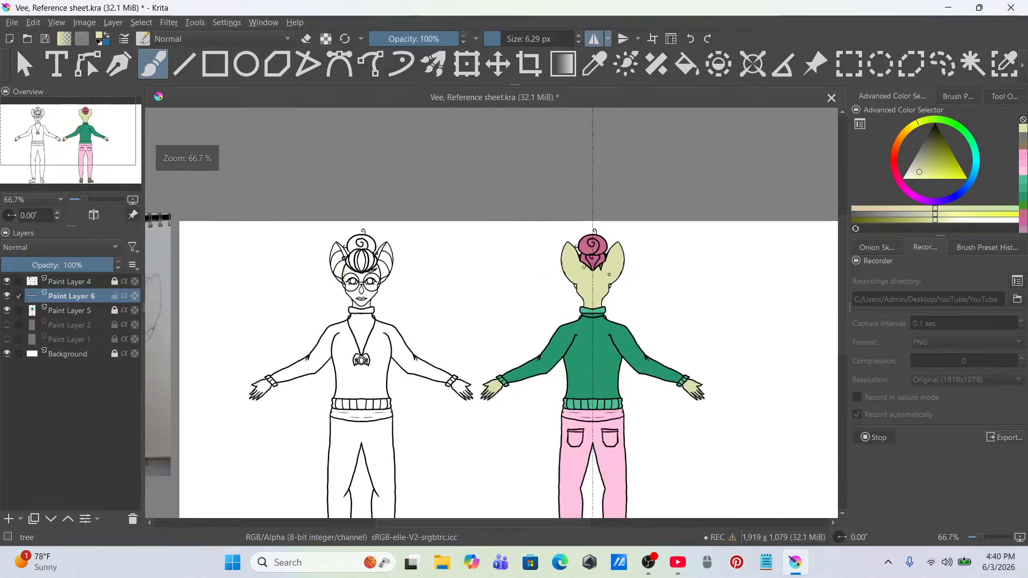
# Step: Unlock the vertical mirror line and move it from the back view to the front view, at X 507 px
pyautogui.scroll(1, 606, 255)
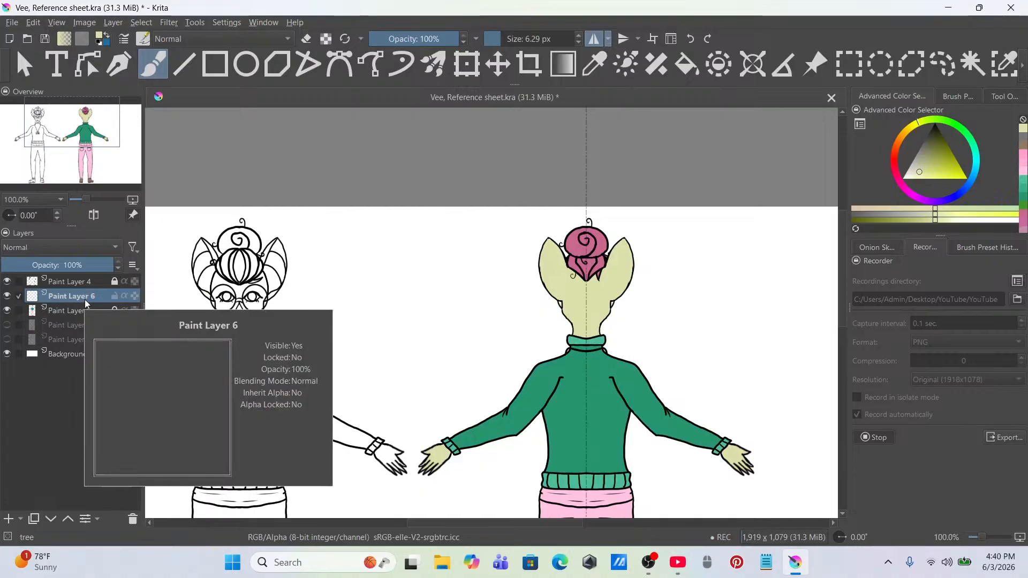
pyautogui.click(609, 39)
pyautogui.click(595, 68)
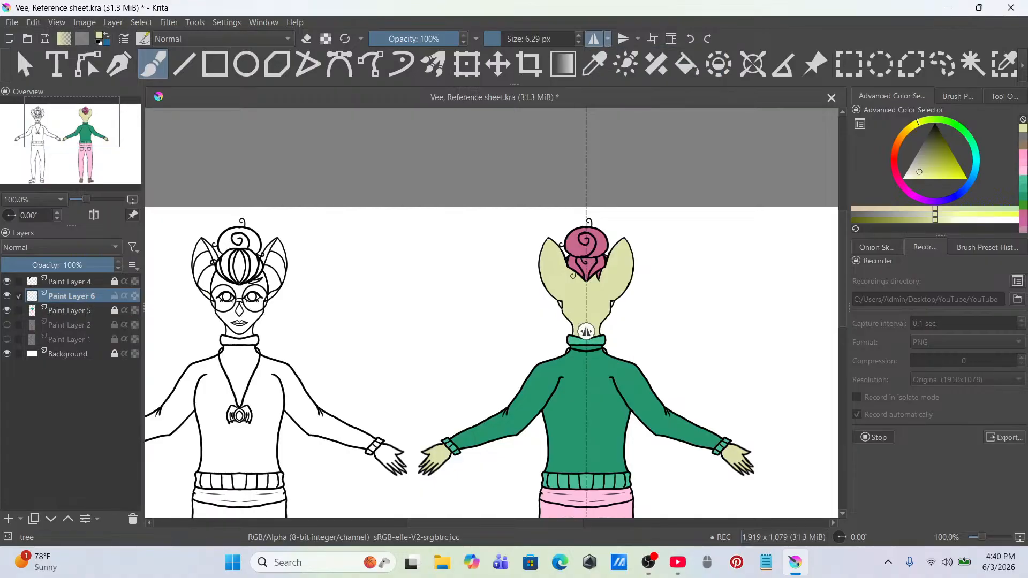
pyautogui.moveTo(587, 331); pyautogui.dragTo(238, 380)
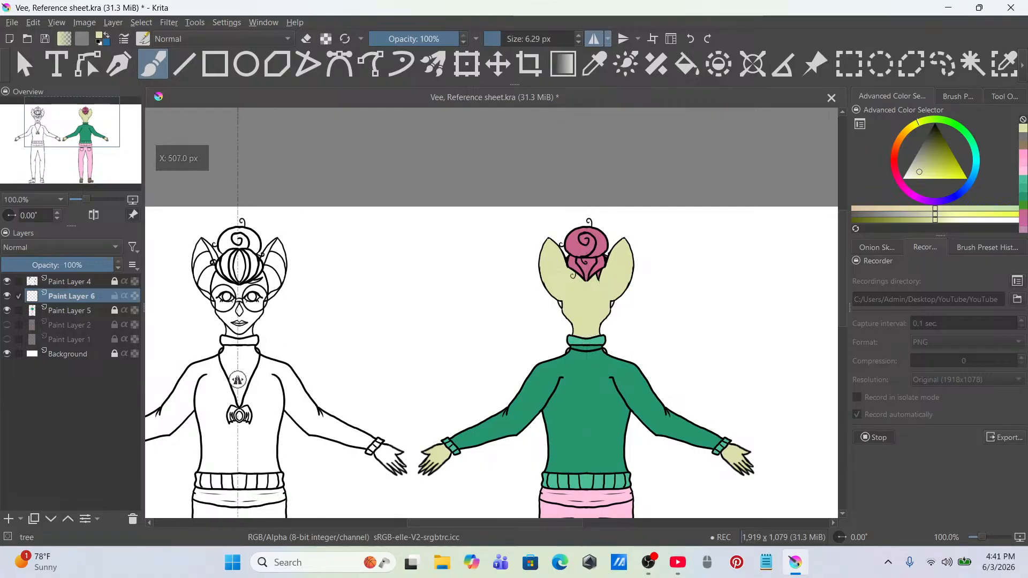
# Step: Fine-tune the mirror line to X 510 px at the centre of the front view's face and lock it
pyautogui.scroll(9, 236, 365)
pyautogui.moveTo(325, 263); pyautogui.dragTo(315, 529)
pyautogui.moveTo(343, 243); pyautogui.dragTo(374, 510)
pyautogui.scroll(2, 373, 466)
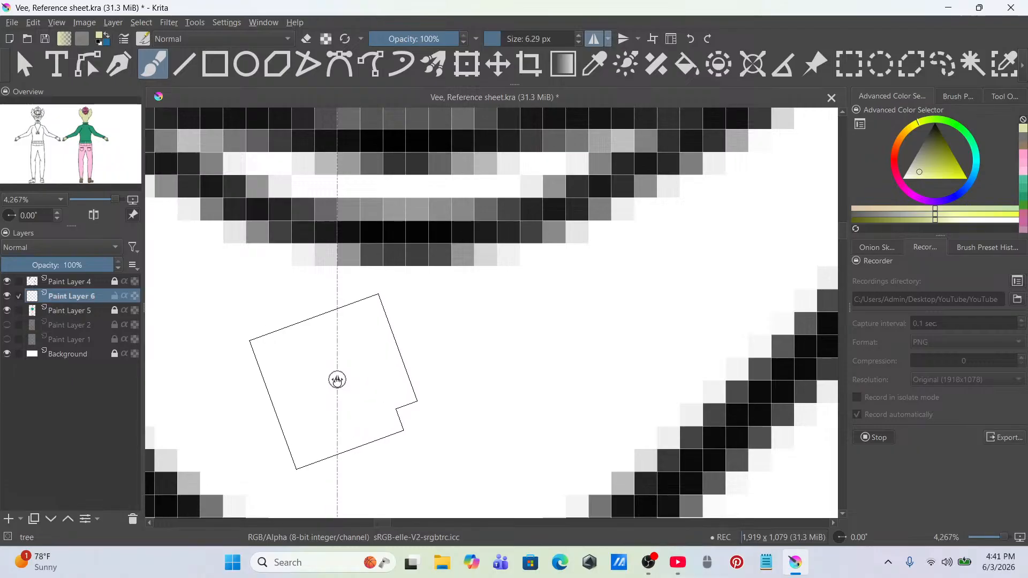
pyautogui.moveTo(337, 380); pyautogui.dragTo(406, 405)
pyautogui.scroll(-5, 549, 268)
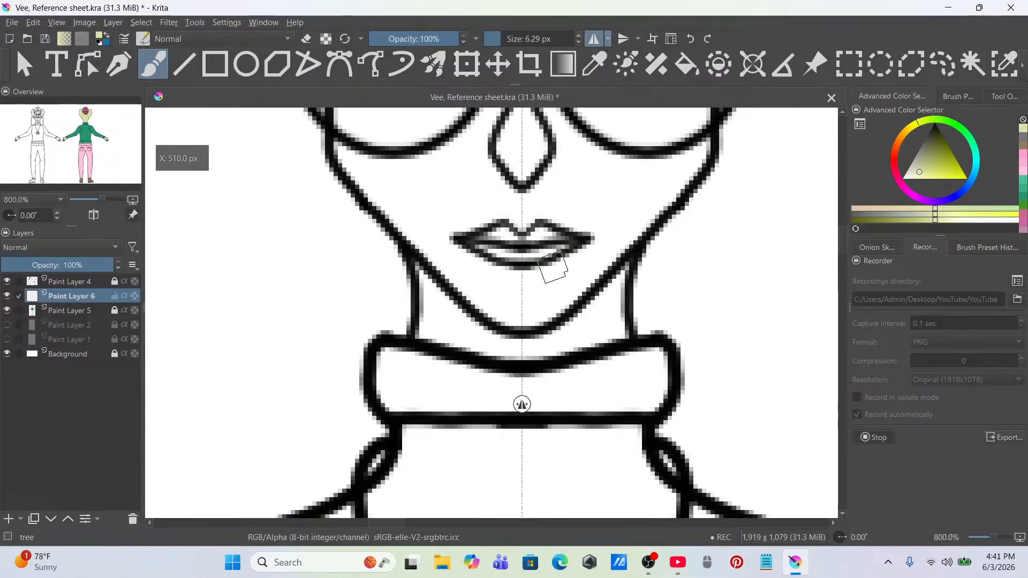
pyautogui.scroll(6, 532, 171)
pyautogui.scroll(-8, 531, 231)
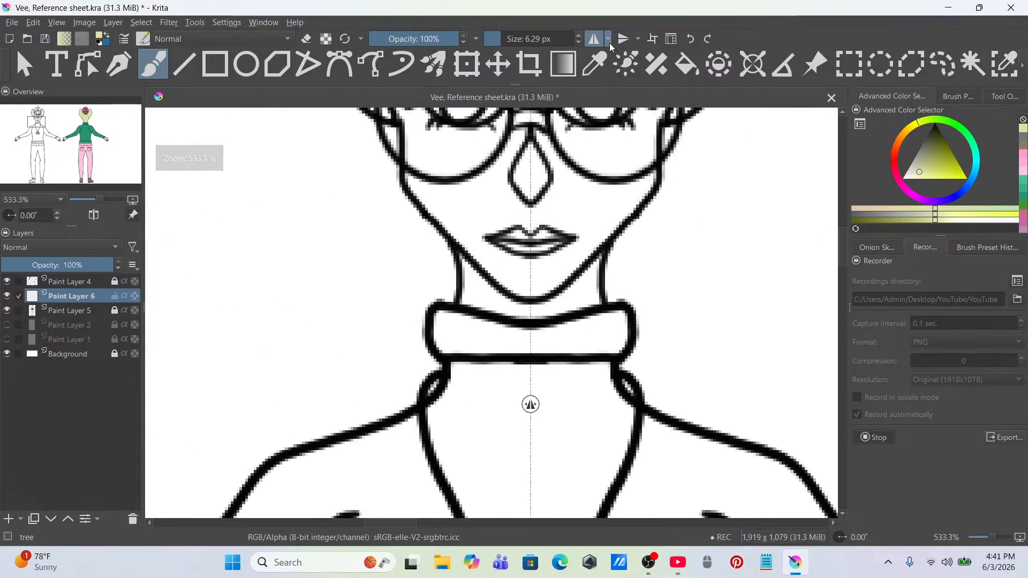
pyautogui.click(609, 38)
pyautogui.click(592, 69)
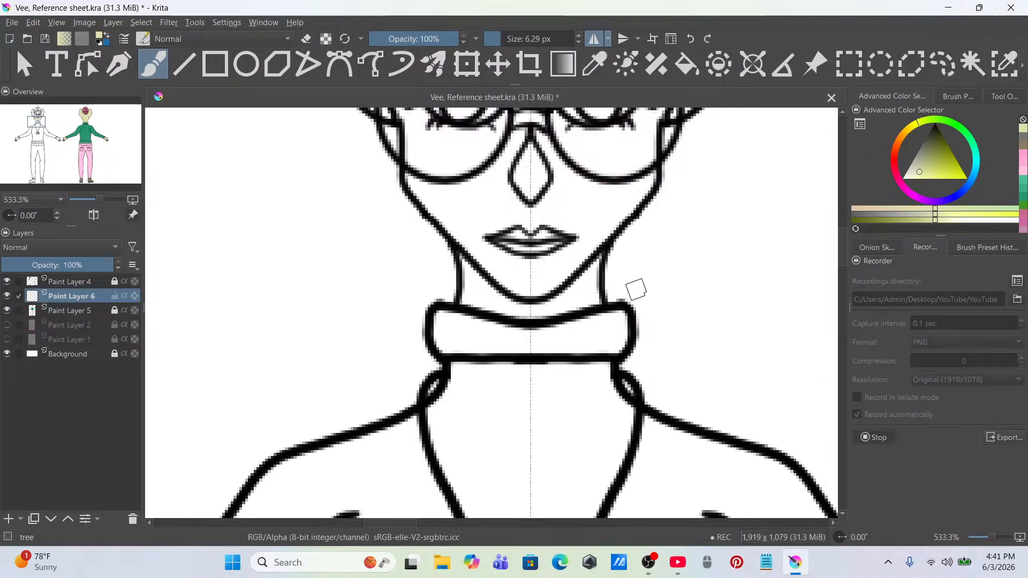
# Step: Paint the bases of the front view's ears and the upper face edges in the skin colour with mirrored brush strokes
pyautogui.scroll(-3, 634, 295)
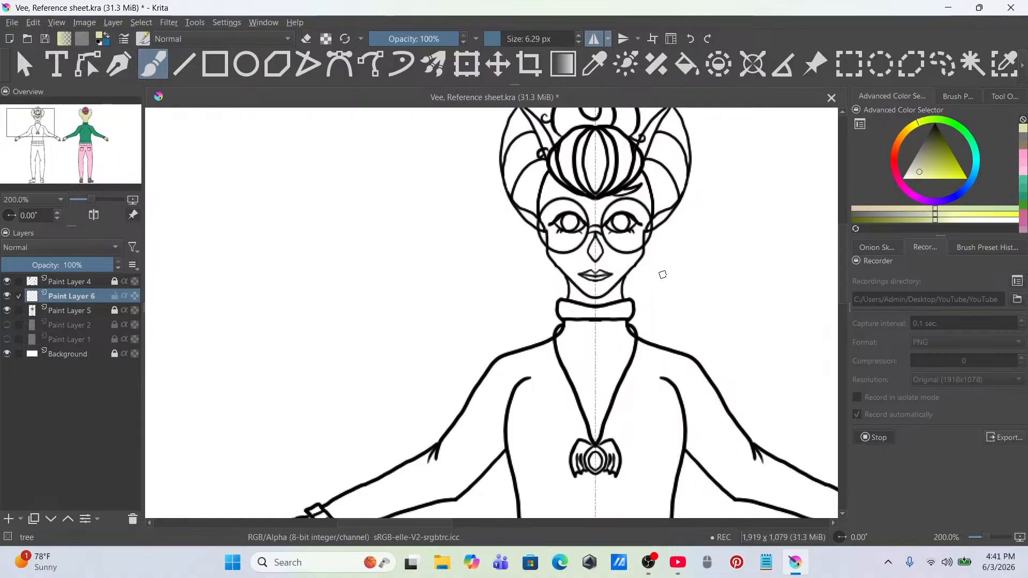
pyautogui.scroll(-2, 663, 274)
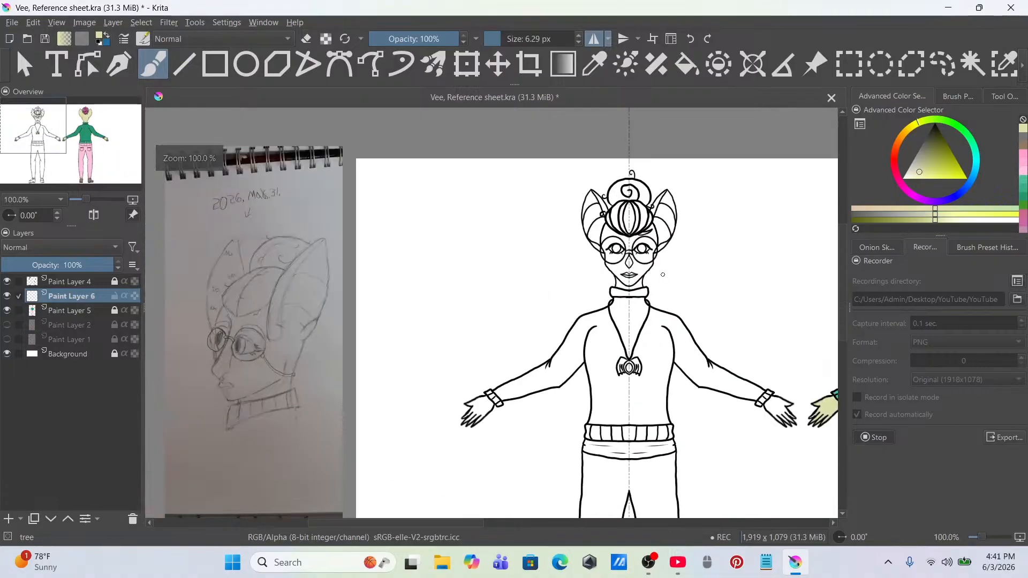
pyautogui.moveTo(663, 274); pyautogui.dragTo(572, 302)
pyautogui.scroll(5, 550, 277)
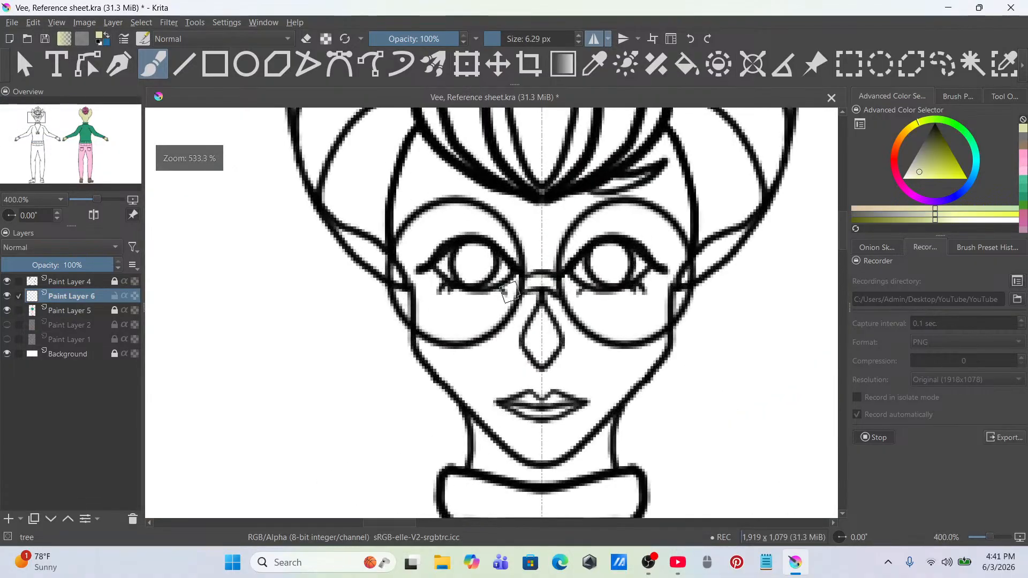
pyautogui.scroll(3, 422, 373)
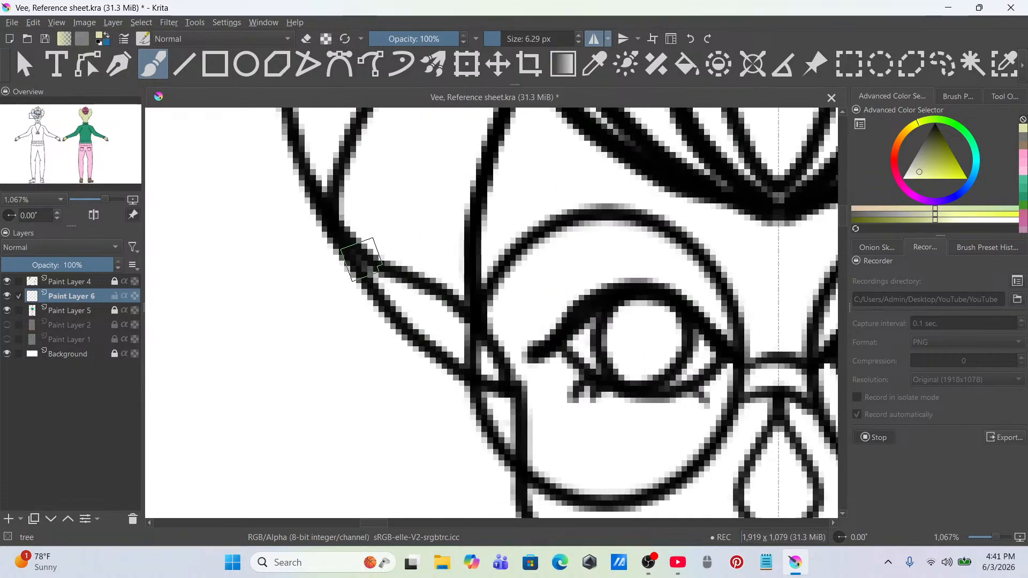
pyautogui.moveTo(362, 259)
pyautogui.mouseDown()
pyautogui.moveTo(458, 349)
pyautogui.moveTo(495, 368)
pyautogui.moveTo(438, 300)
pyautogui.moveTo(421, 293)
pyautogui.moveTo(489, 371)
pyautogui.mouseUp()
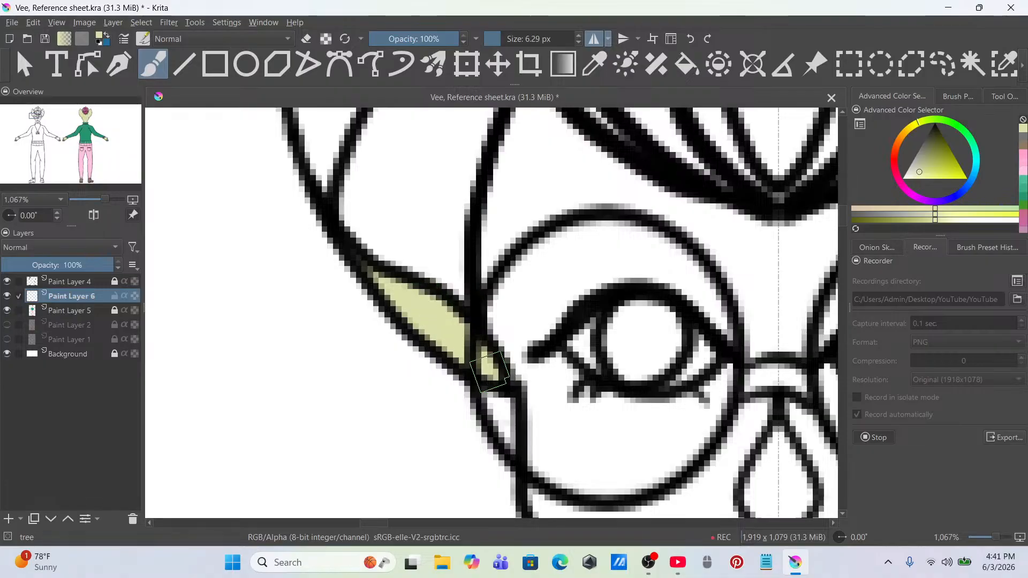
pyautogui.moveTo(519, 147)
pyautogui.mouseDown()
pyautogui.moveTo(499, 276)
pyautogui.moveTo(507, 202)
pyautogui.moveTo(503, 335)
pyautogui.moveTo(515, 360)
pyautogui.mouseUp()
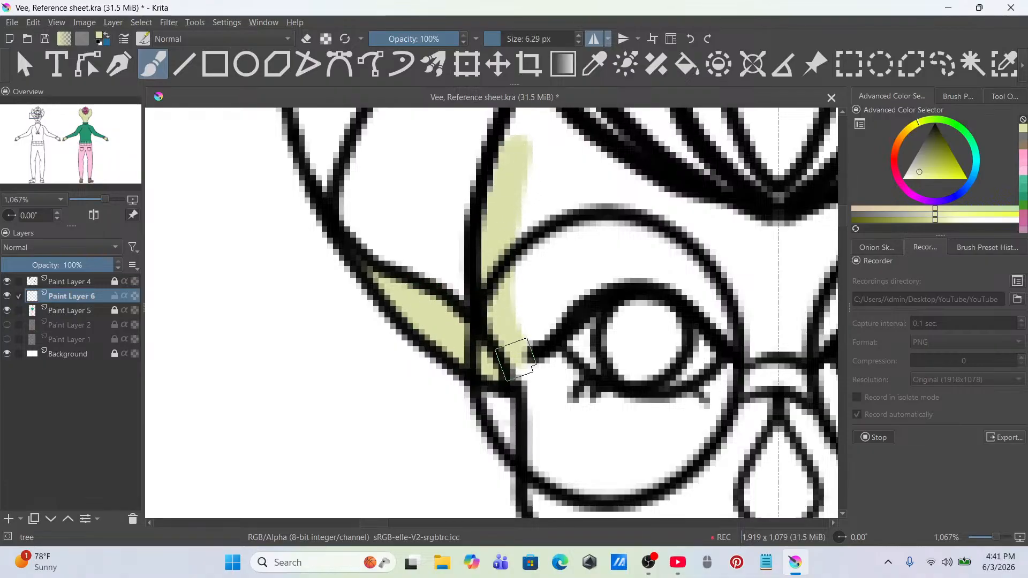
pyautogui.moveTo(528, 154); pyautogui.dragTo(523, 156)
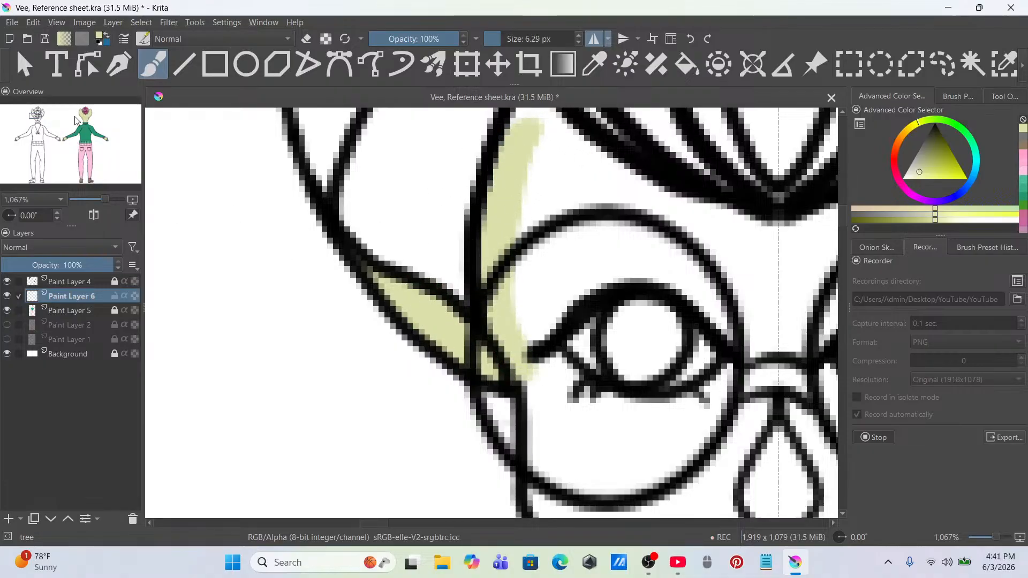
# Step: Paint the skin colour along the front view's forehead, following the hairline from the temples to its central point
pyautogui.moveTo(44, 125); pyautogui.dragTo(37, 120)
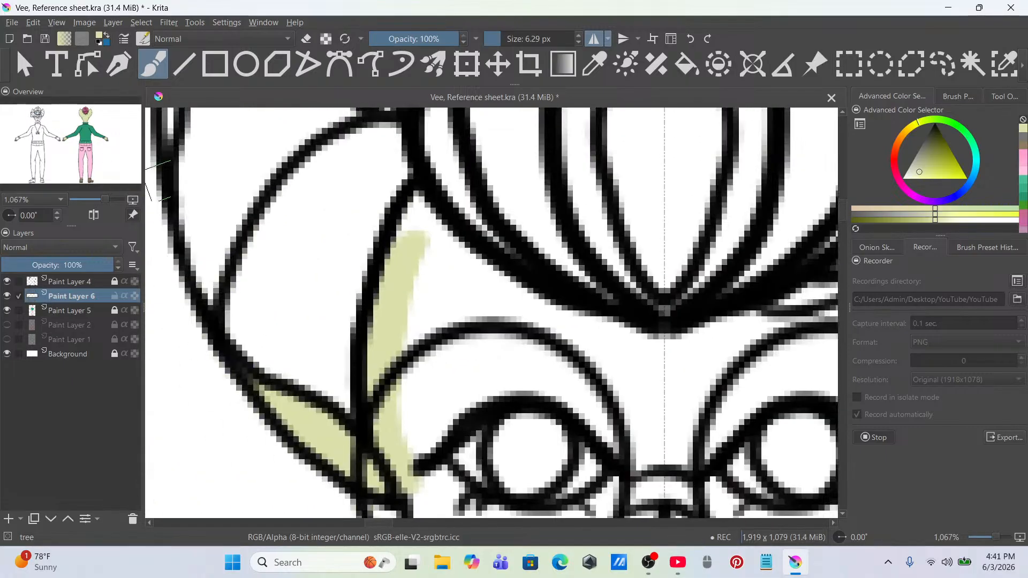
pyautogui.moveTo(442, 233)
pyautogui.mouseDown()
pyautogui.moveTo(512, 307)
pyautogui.moveTo(515, 289)
pyautogui.moveTo(561, 317)
pyautogui.moveTo(674, 351)
pyautogui.mouseUp()
pyautogui.moveTo(419, 208)
pyautogui.mouseDown()
pyautogui.moveTo(407, 283)
pyautogui.moveTo(432, 280)
pyautogui.mouseUp()
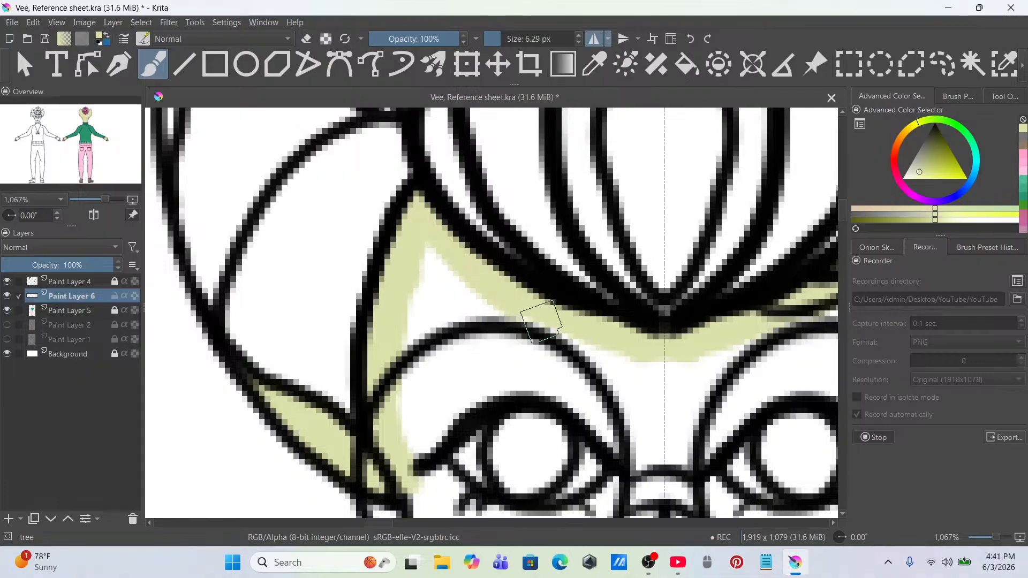
# Step: Fill the narrow inner strips of the front view's ears, from the tips down to the hair, with the mirrored skin colour
pyautogui.scroll(-3, 446, 323)
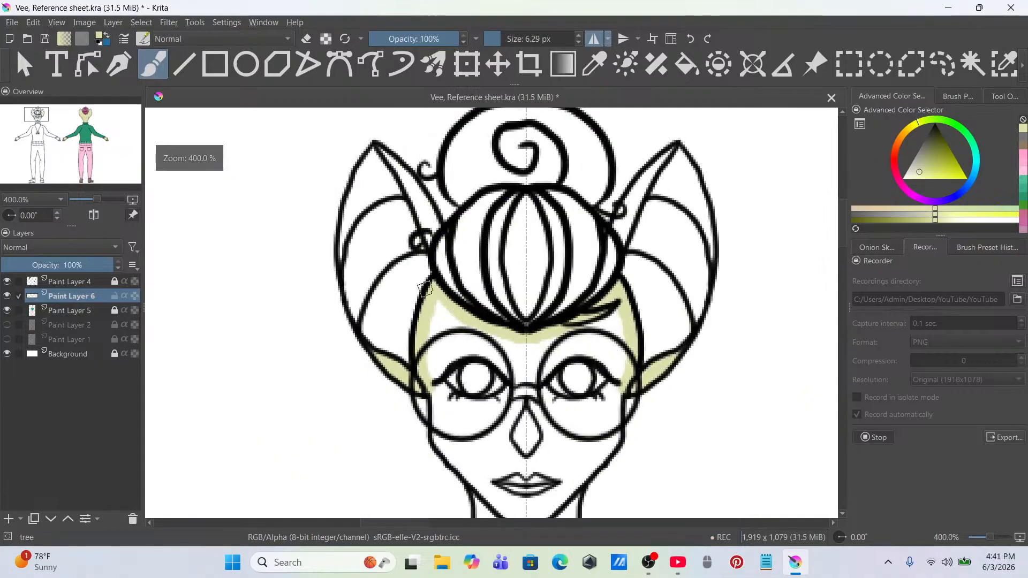
pyautogui.scroll(2, 411, 212)
pyautogui.moveTo(412, 216); pyautogui.dragTo(400, 309)
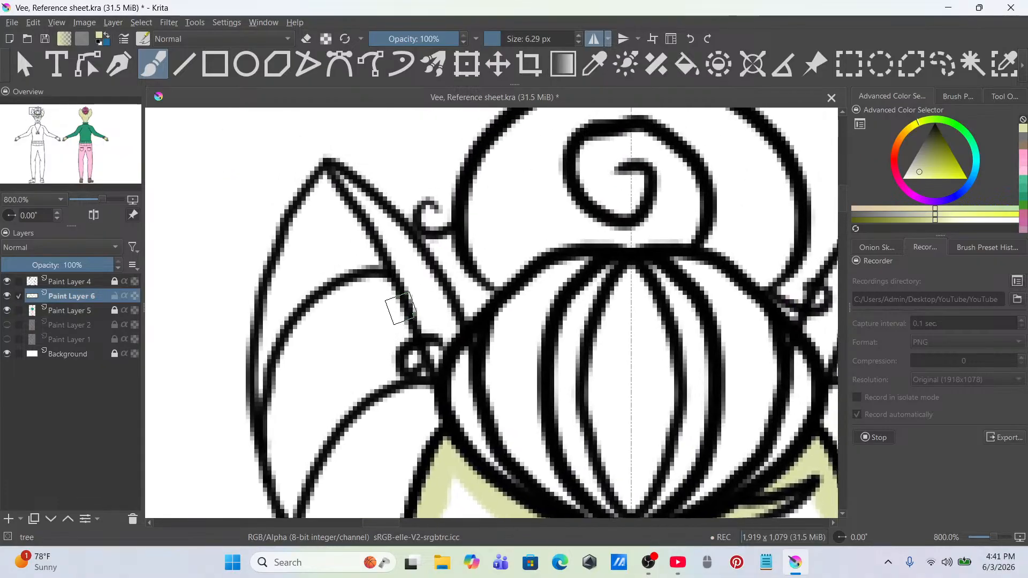
pyautogui.moveTo(331, 168)
pyautogui.mouseDown()
pyautogui.moveTo(397, 254)
pyautogui.moveTo(439, 364)
pyautogui.moveTo(448, 314)
pyautogui.moveTo(390, 224)
pyautogui.moveTo(437, 336)
pyautogui.mouseUp()
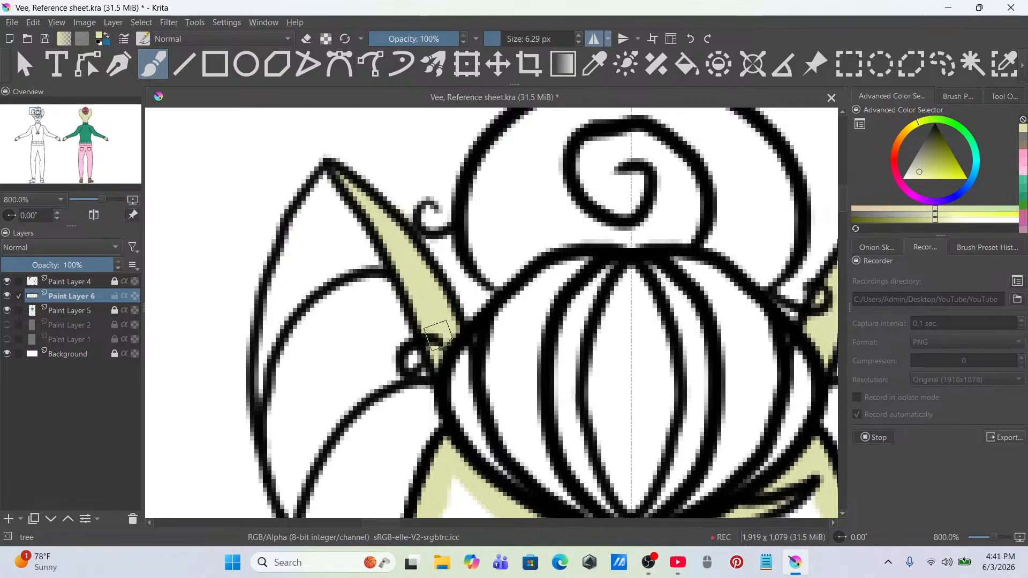
pyautogui.moveTo(412, 266); pyautogui.dragTo(436, 358)
# Step: Outline the front view's cheeks, jaw and neck down to the turtleneck collar in the skin colour
pyautogui.scroll(-3, 541, 211)
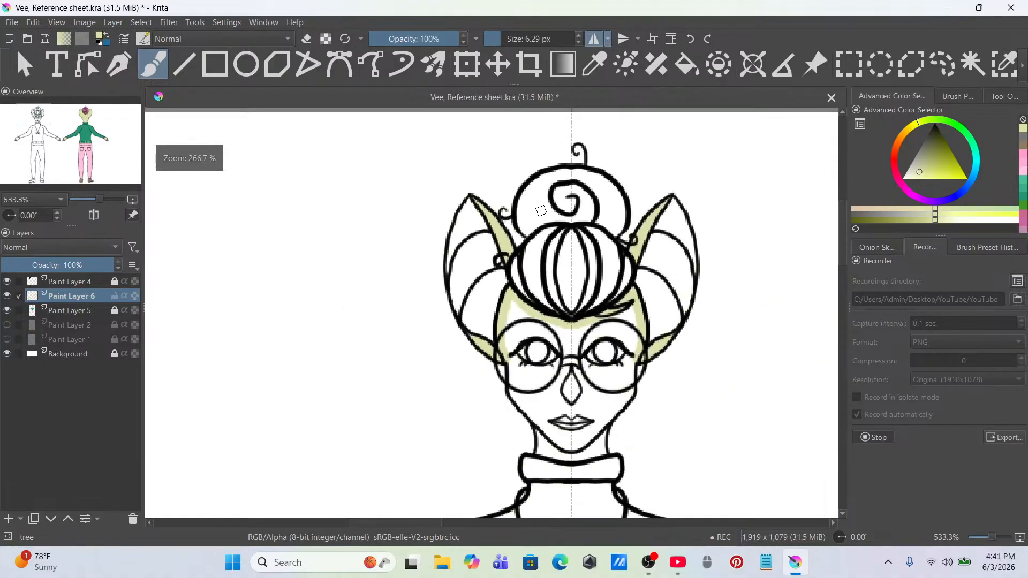
pyautogui.scroll(1, 563, 284)
pyautogui.moveTo(564, 288); pyautogui.dragTo(515, 187)
pyautogui.scroll(1, 451, 278)
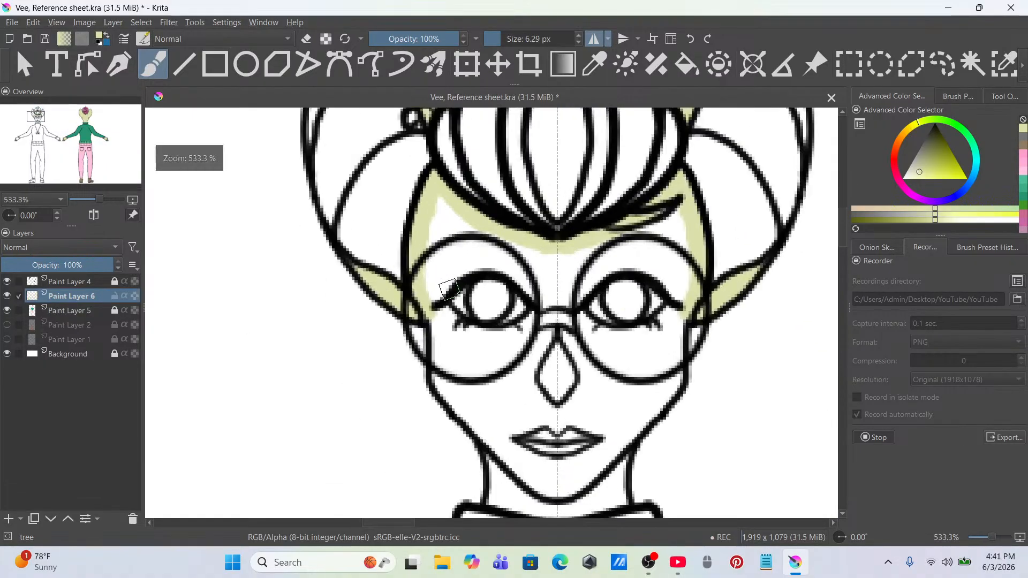
pyautogui.moveTo(448, 289)
pyautogui.mouseDown()
pyautogui.moveTo(374, 217)
pyautogui.moveTo(362, 271)
pyautogui.moveTo(378, 334)
pyautogui.moveTo(422, 372)
pyautogui.moveTo(436, 424)
pyautogui.moveTo(480, 440)
pyautogui.mouseUp()
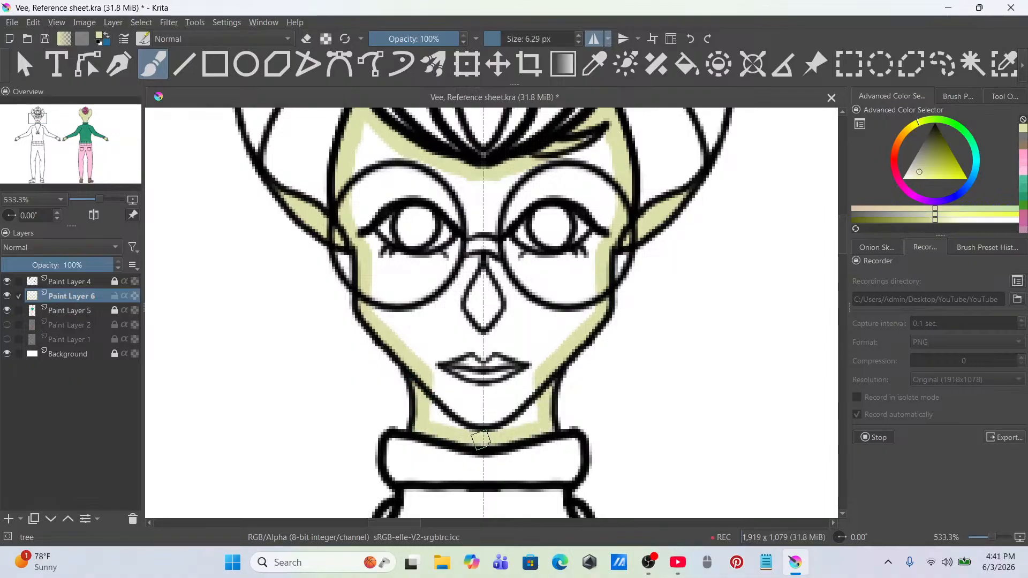
# Step: Flood-fill the outlined face and neck of the front view with the skin colour, and return to the freehand brush
pyautogui.click(687, 64)
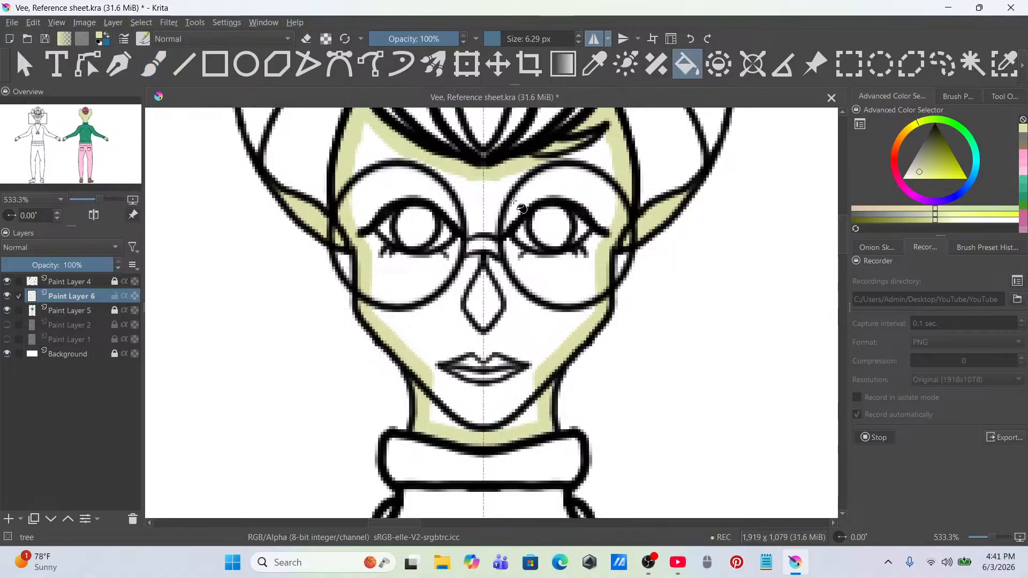
pyautogui.click(522, 210)
pyautogui.click(155, 64)
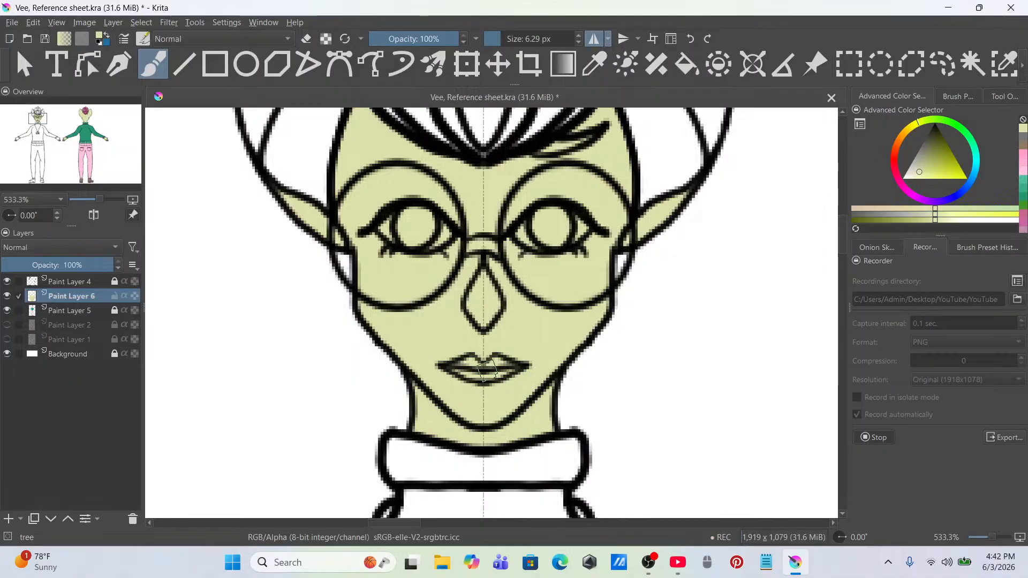
# Step: Paint both hands of the front view in the skin colour using mirrored strokes, covering the fingers, thumb and palm
pyautogui.scroll(-4, 498, 353)
pyautogui.scroll(-5, 517, 360)
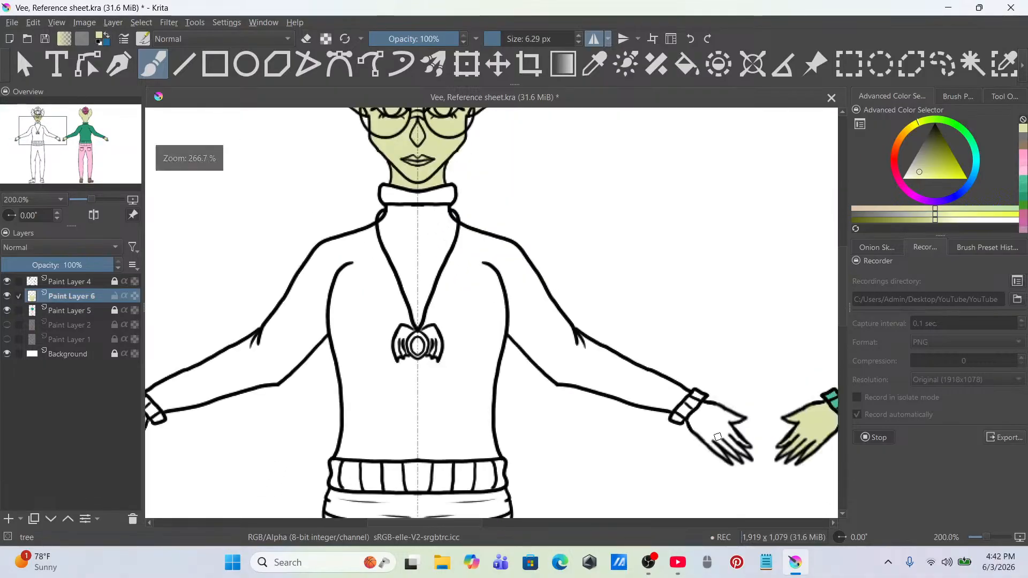
pyautogui.scroll(4, 679, 409)
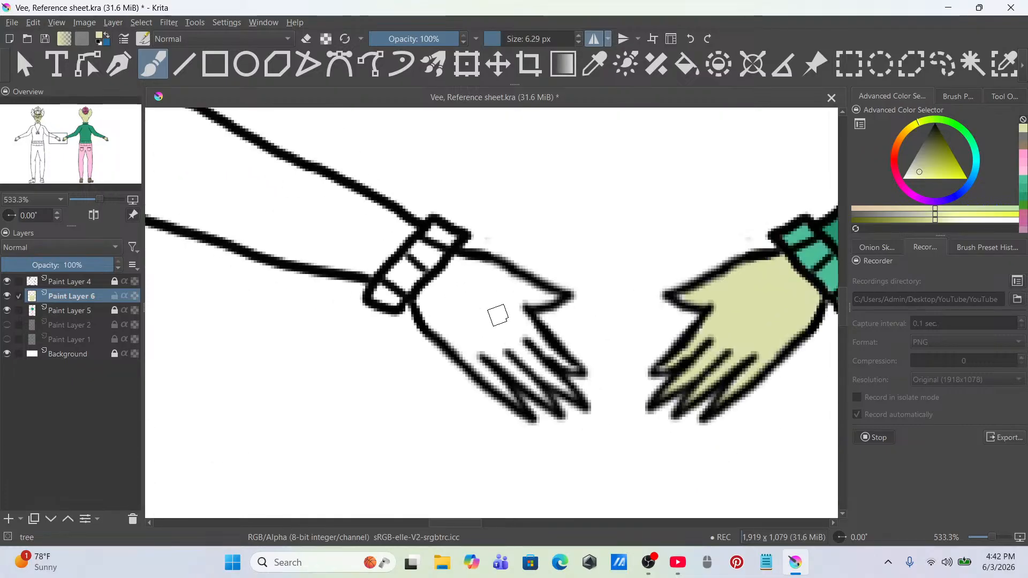
pyautogui.moveTo(418, 306)
pyautogui.mouseDown()
pyautogui.moveTo(517, 403)
pyautogui.moveTo(485, 349)
pyautogui.moveTo(475, 353)
pyautogui.moveTo(487, 342)
pyautogui.moveTo(549, 405)
pyautogui.moveTo(505, 344)
pyautogui.moveTo(563, 395)
pyautogui.moveTo(516, 313)
pyautogui.mouseUp()
pyautogui.moveTo(490, 275)
pyautogui.mouseDown()
pyautogui.moveTo(498, 294)
pyautogui.moveTo(551, 298)
pyautogui.moveTo(509, 270)
pyautogui.moveTo(466, 264)
pyautogui.mouseUp()
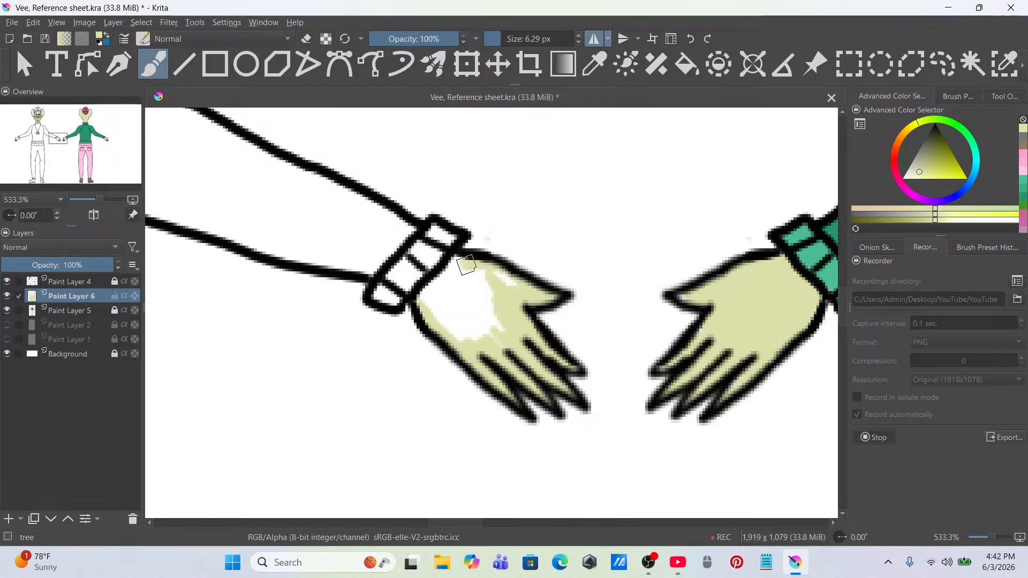
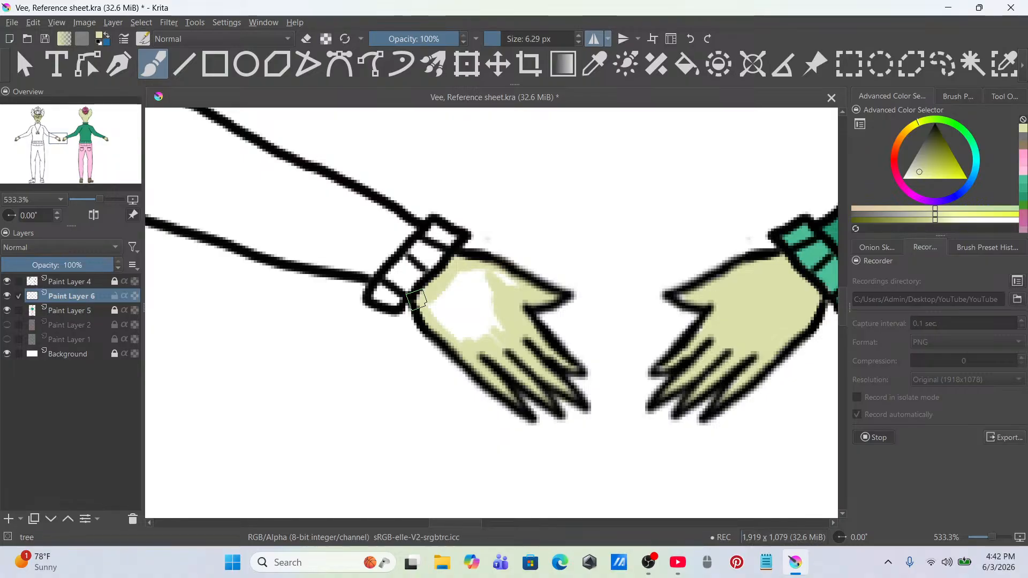
pyautogui.moveTo(479, 297); pyautogui.dragTo(494, 322)
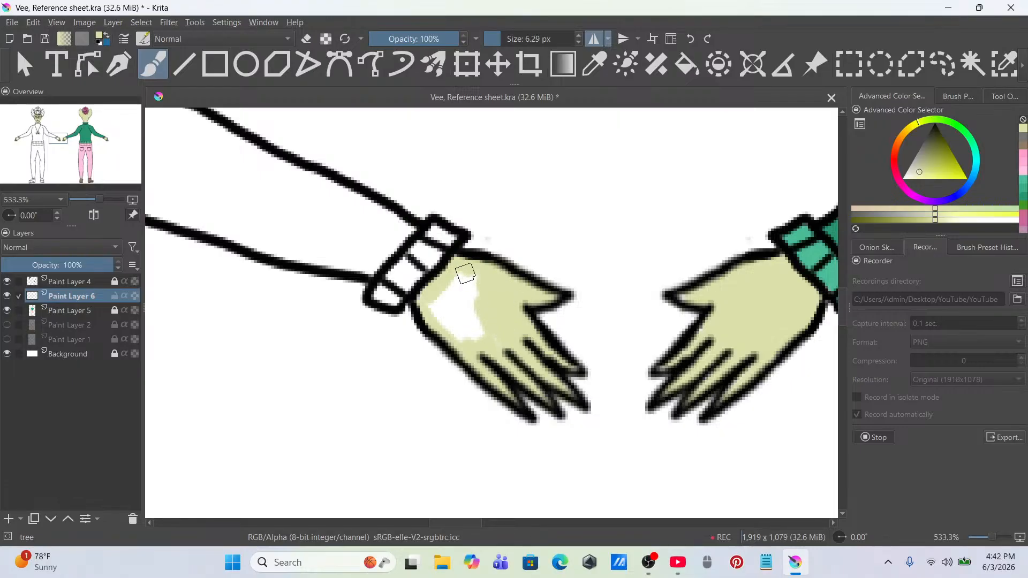
pyautogui.moveTo(435, 310)
pyautogui.mouseDown()
pyautogui.moveTo(490, 356)
pyautogui.moveTo(498, 347)
pyautogui.moveTo(480, 317)
pyautogui.moveTo(459, 313)
pyautogui.moveTo(471, 279)
pyautogui.moveTo(488, 290)
pyautogui.mouseUp()
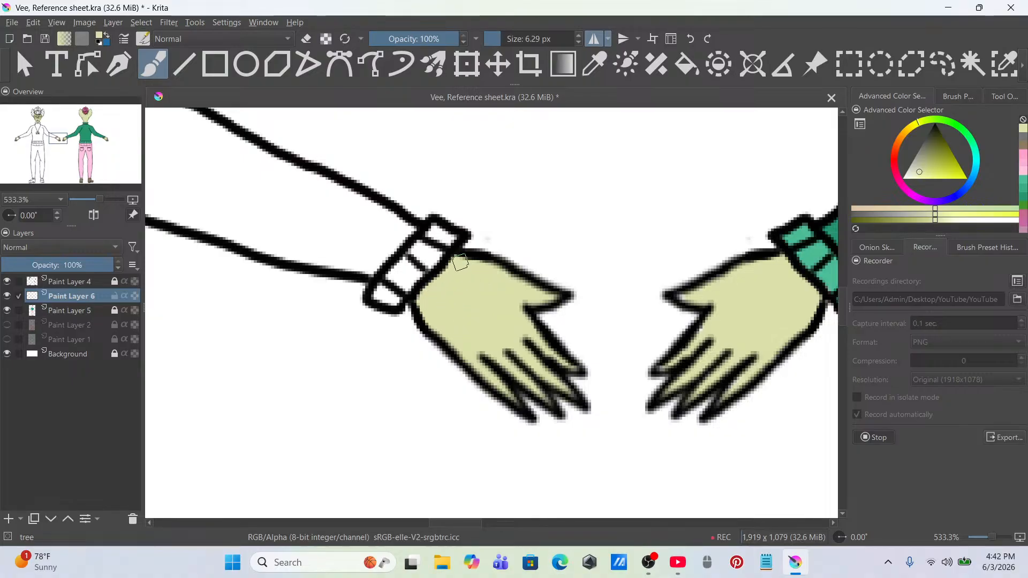
# Step: Turn off horizontal mirroring and paint the exposed ankle above the front view's right-hand boot in the skin colour
pyautogui.scroll(-7, 442, 316)
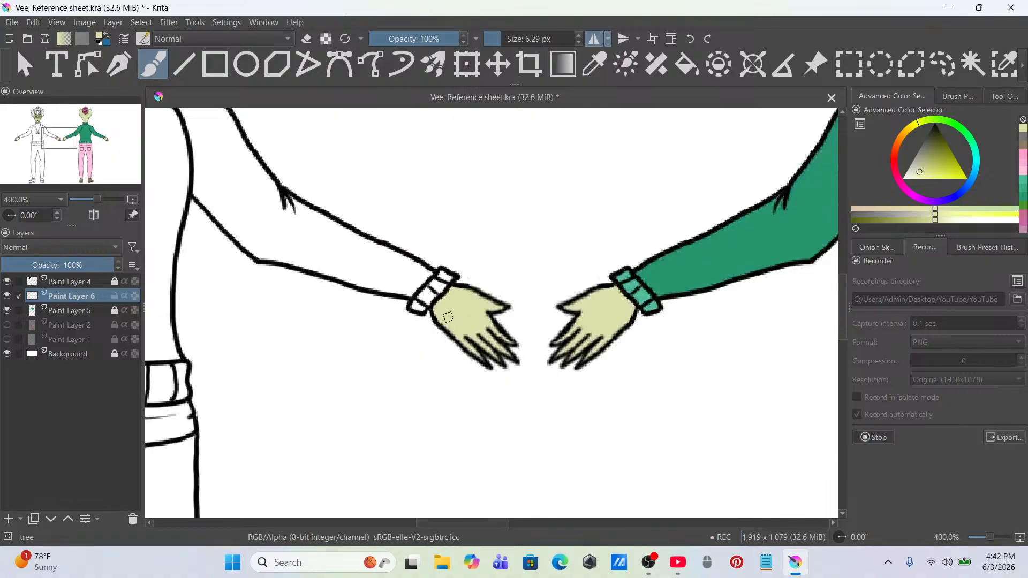
pyautogui.scroll(4, 434, 387)
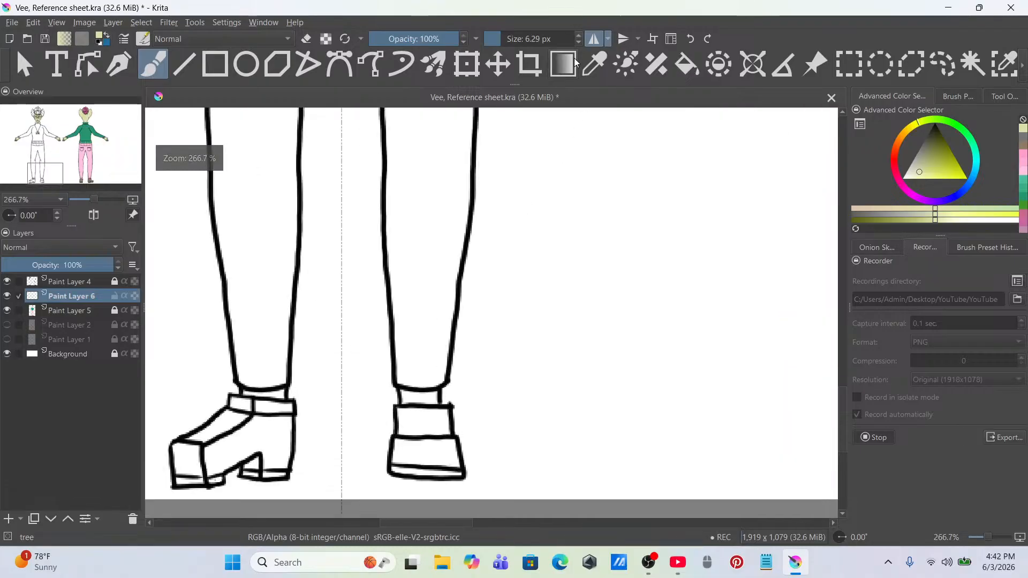
pyautogui.scroll(4, 451, 290)
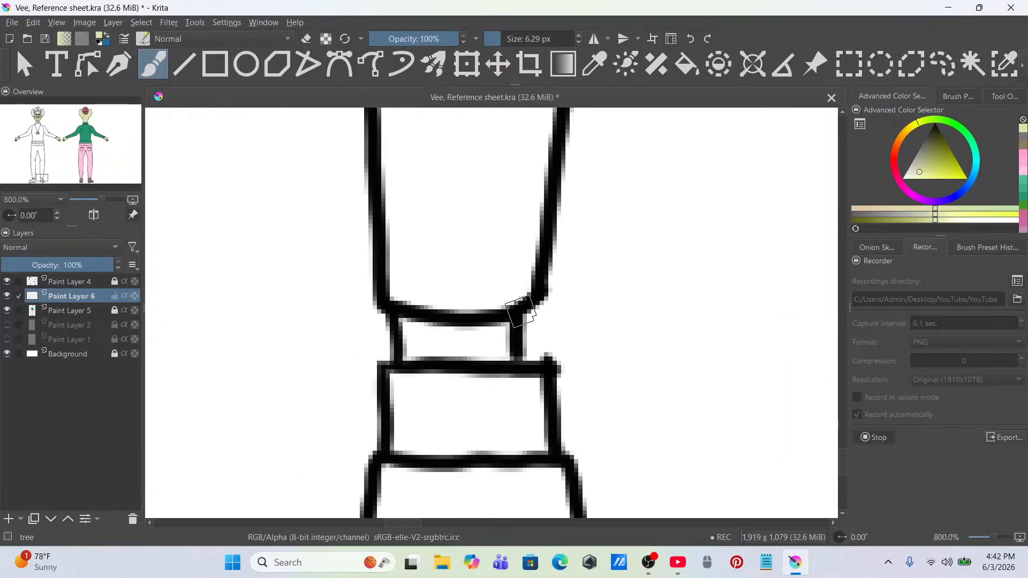
pyautogui.moveTo(405, 326)
pyautogui.mouseDown()
pyautogui.moveTo(501, 336)
pyautogui.moveTo(499, 351)
pyautogui.moveTo(416, 355)
pyautogui.mouseUp()
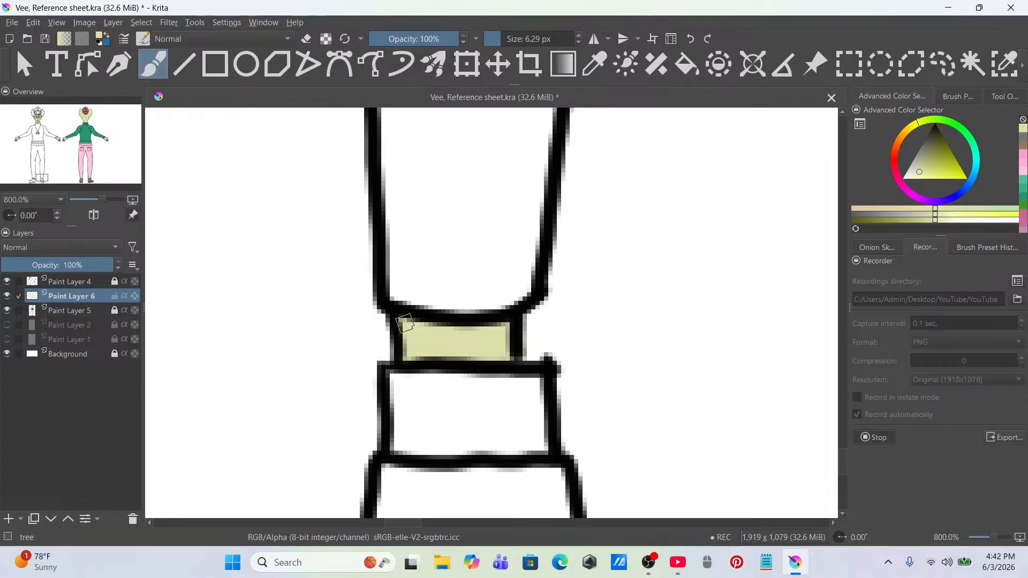
pyautogui.scroll(-10, 397, 328)
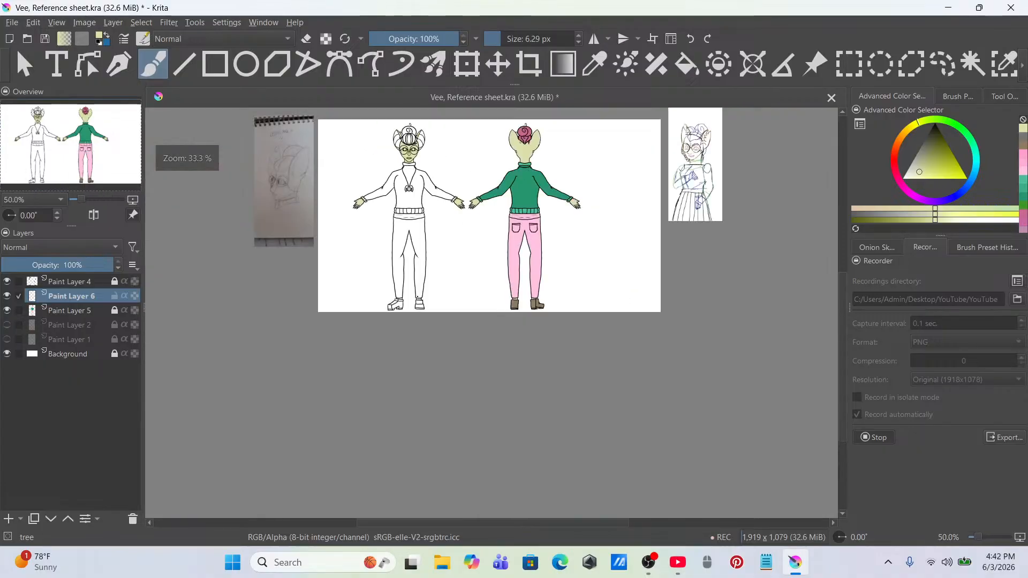
# Step: Add a new paint layer and sample the dark pink hair colour from the back view's bun
pyautogui.click(13, 521)
pyautogui.scroll(5, 542, 200)
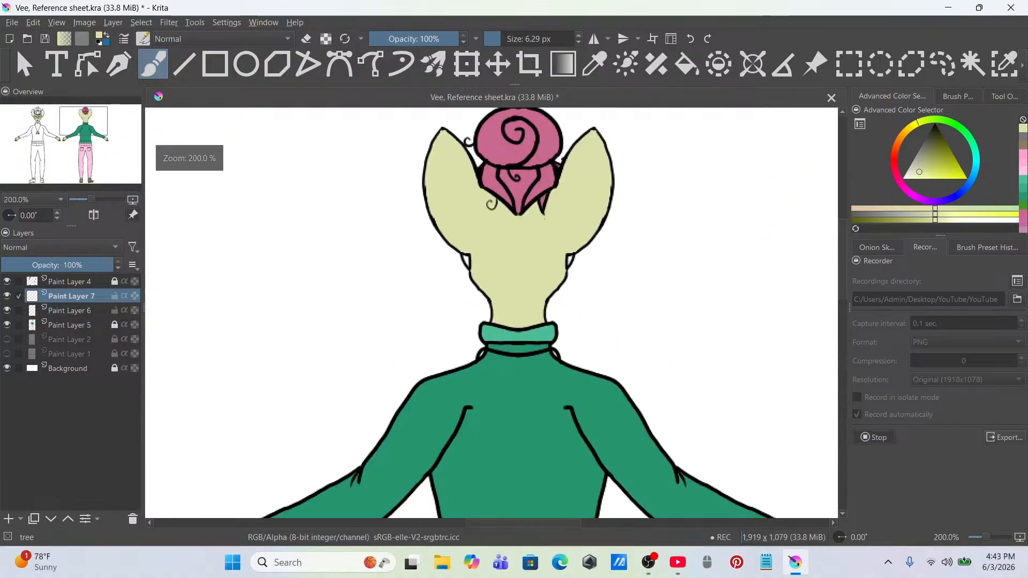
pyautogui.keyDown('ctrl'); pyautogui.click(554, 142); pyautogui.keyUp('ctrl')
pyautogui.scroll(-3, 552, 145)
pyautogui.moveTo(459, 219); pyautogui.dragTo(468, 239)
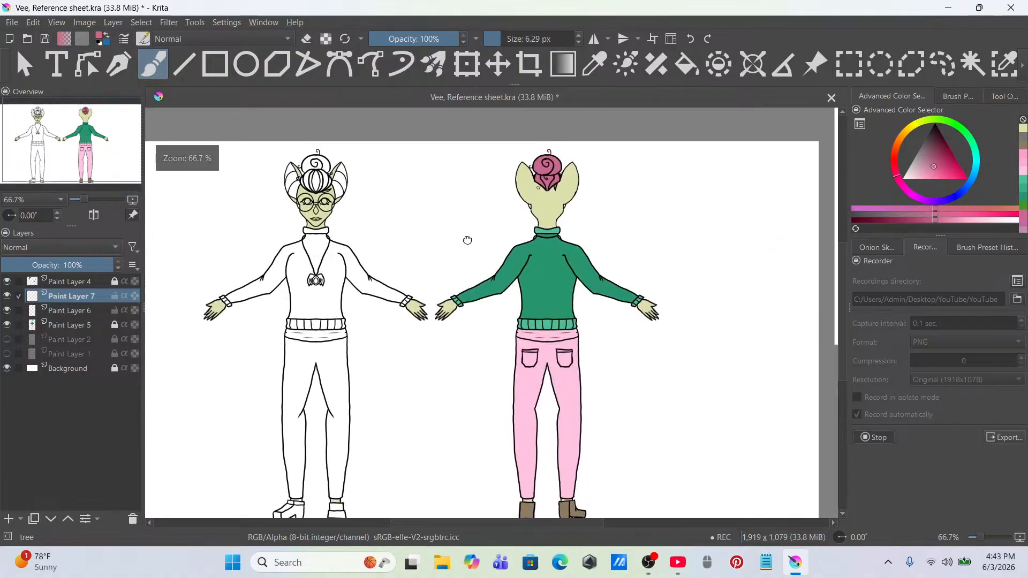
# Step: Paint the front view's striped hair and loose forehead strand in the sampled pink, enlarging the brush to 9.85 px for the interior
pyautogui.scroll(7, 321, 184)
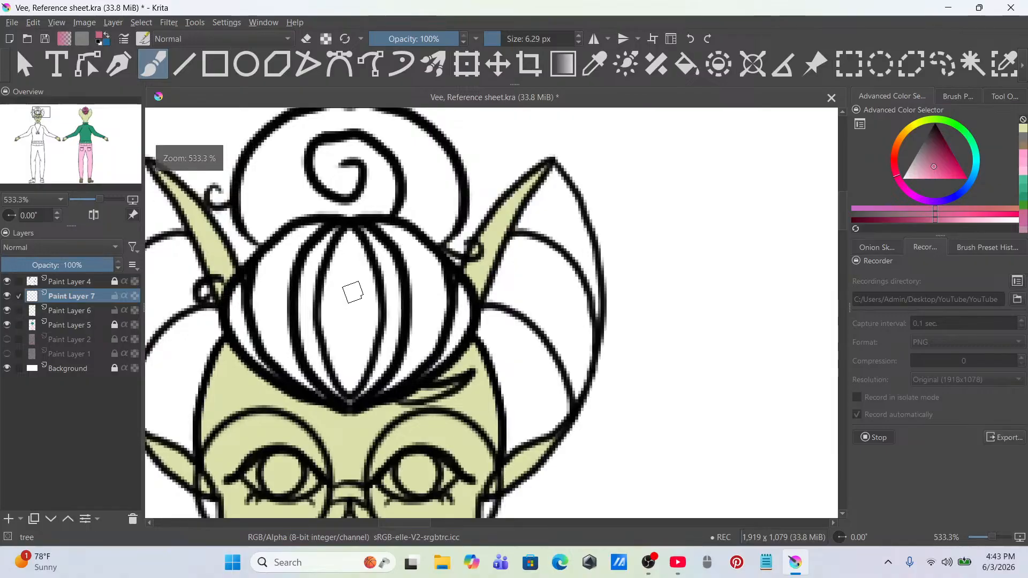
pyautogui.moveTo(427, 394); pyautogui.dragTo(415, 398)
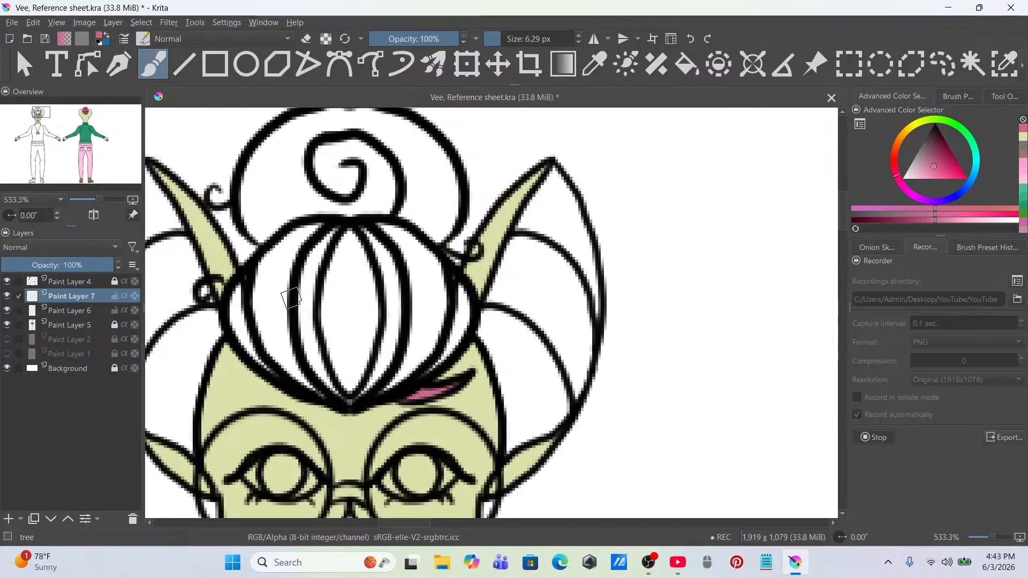
pyautogui.moveTo(314, 232); pyautogui.dragTo(253, 262)
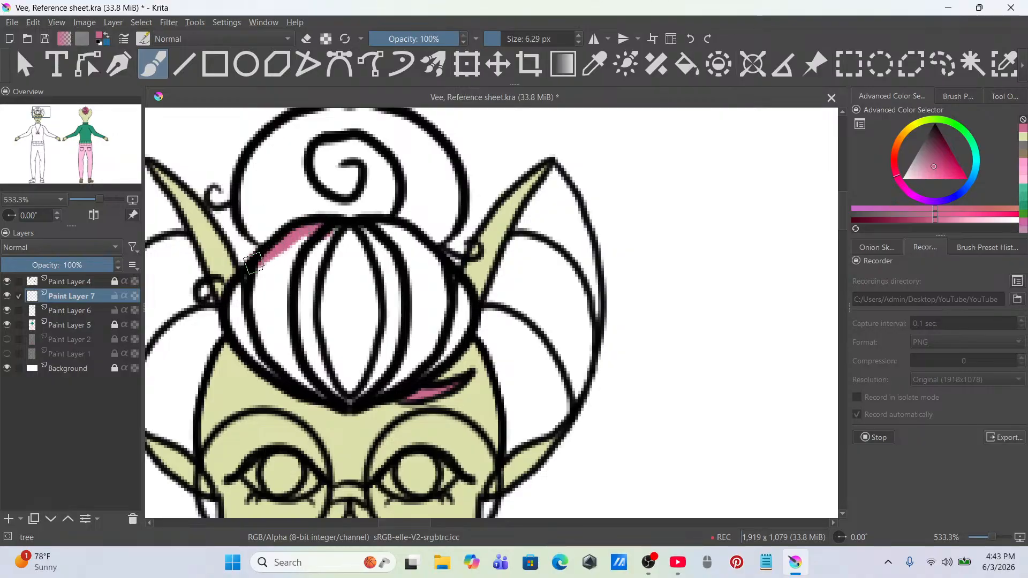
pyautogui.moveTo(242, 339); pyautogui.dragTo(353, 401)
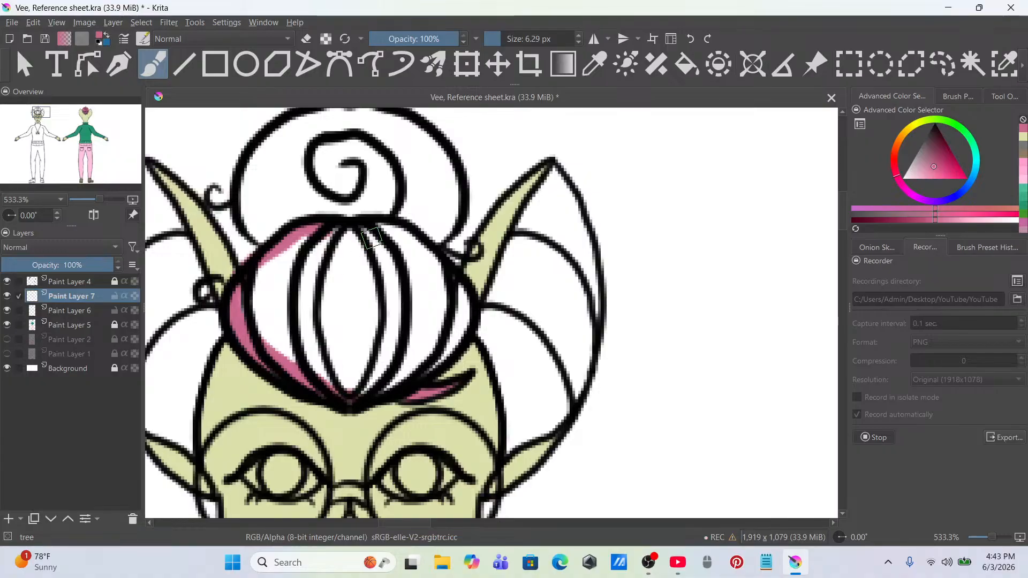
pyautogui.moveTo(383, 228); pyautogui.dragTo(431, 261)
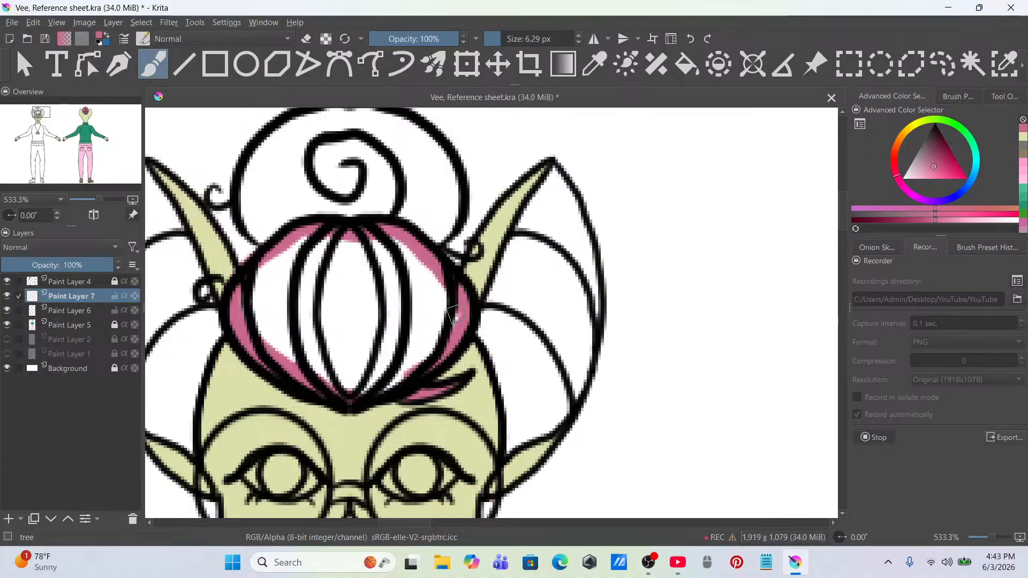
pyautogui.moveTo(453, 315)
pyautogui.mouseDown()
pyautogui.moveTo(393, 244)
pyautogui.moveTo(441, 321)
pyautogui.moveTo(396, 391)
pyautogui.moveTo(338, 383)
pyautogui.moveTo(294, 335)
pyautogui.moveTo(271, 328)
pyautogui.moveTo(293, 354)
pyautogui.moveTo(270, 334)
pyautogui.moveTo(299, 347)
pyautogui.moveTo(348, 334)
pyautogui.moveTo(371, 356)
pyautogui.moveTo(416, 296)
pyautogui.moveTo(394, 272)
pyautogui.mouseUp()
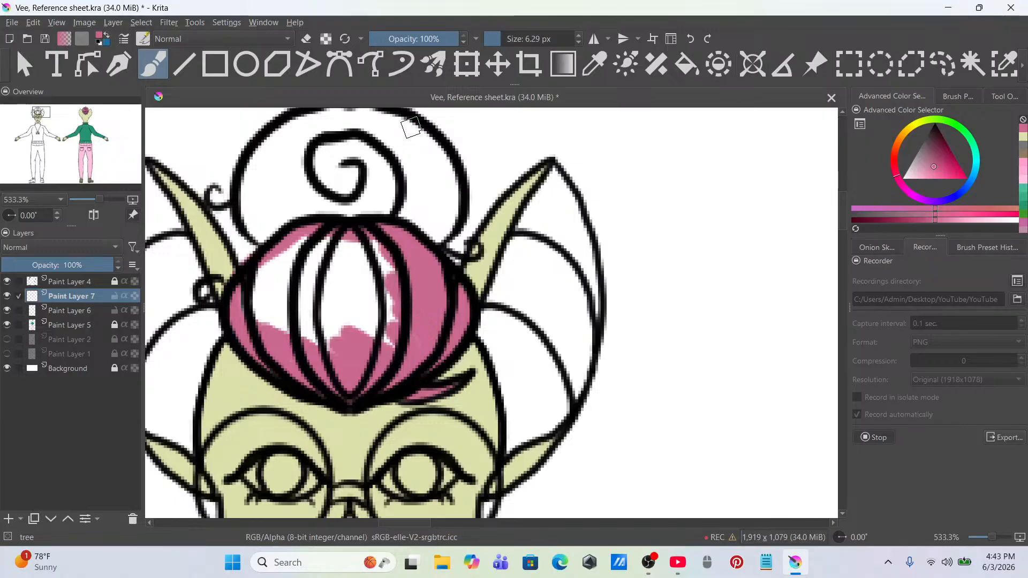
pyautogui.moveTo(501, 38); pyautogui.dragTo(504, 38)
pyautogui.moveTo(375, 281); pyautogui.dragTo(390, 332)
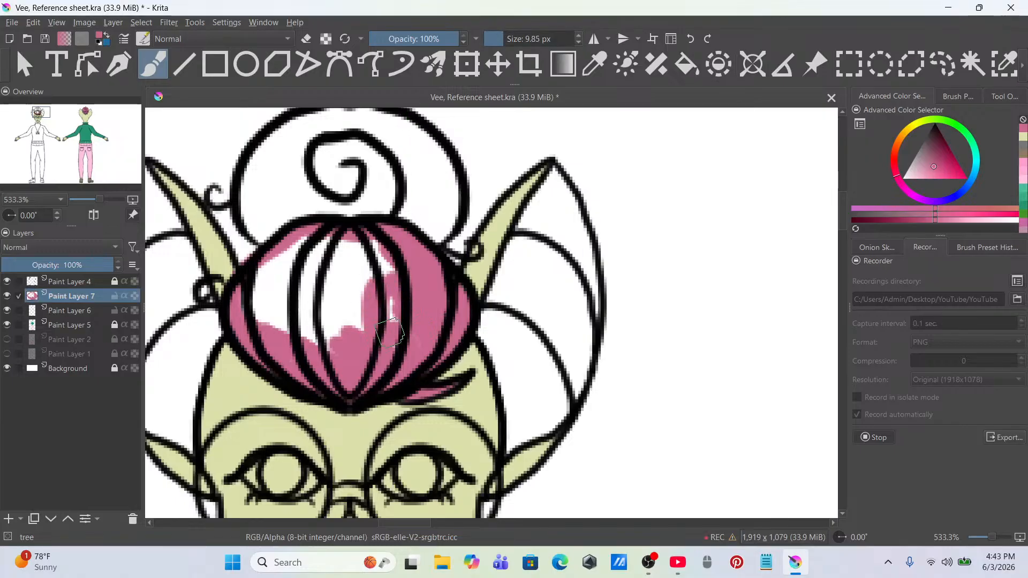
pyautogui.moveTo(357, 244)
pyautogui.mouseDown()
pyautogui.moveTo(292, 250)
pyautogui.moveTo(264, 279)
pyautogui.moveTo(301, 330)
pyautogui.moveTo(279, 339)
pyautogui.moveTo(374, 296)
pyautogui.moveTo(314, 260)
pyautogui.mouseUp()
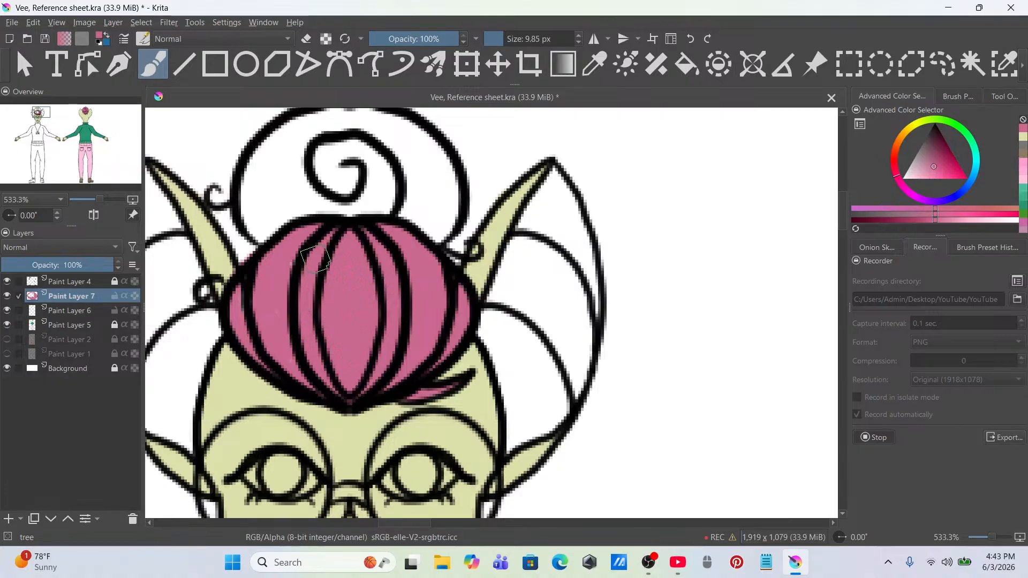
# Step: Paint the front view's spiral bun in the same dark pink up to its upper outline
pyautogui.moveTo(361, 190)
pyautogui.mouseDown()
pyautogui.moveTo(300, 177)
pyautogui.moveTo(270, 209)
pyautogui.moveTo(249, 193)
pyautogui.moveTo(272, 236)
pyautogui.mouseUp()
pyautogui.moveTo(321, 153)
pyautogui.mouseDown()
pyautogui.moveTo(281, 171)
pyautogui.moveTo(310, 141)
pyautogui.moveTo(378, 180)
pyautogui.moveTo(442, 235)
pyautogui.moveTo(450, 182)
pyautogui.moveTo(396, 120)
pyautogui.moveTo(429, 203)
pyautogui.moveTo(413, 155)
pyautogui.moveTo(356, 145)
pyautogui.mouseUp()
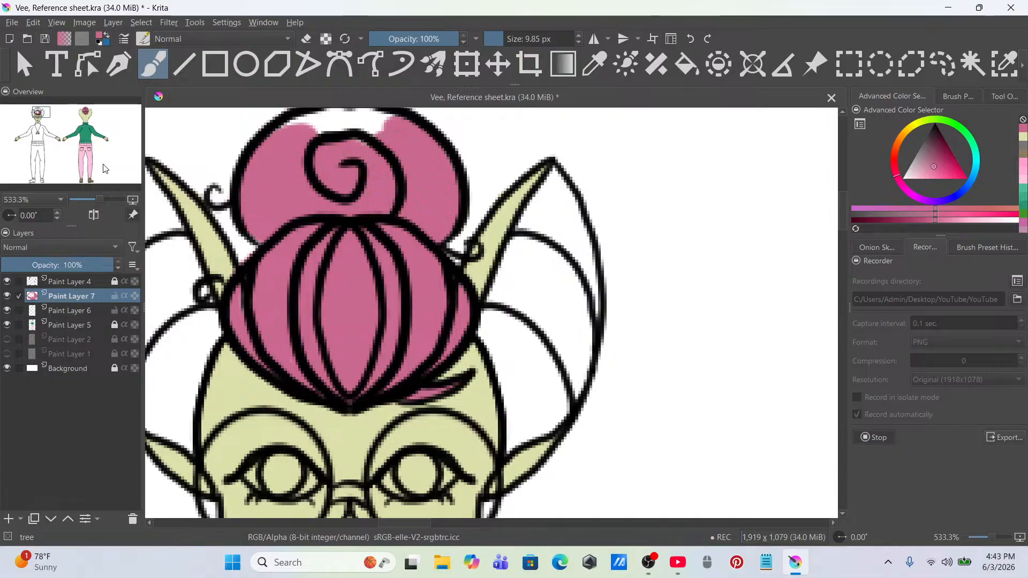
pyautogui.moveTo(50, 119); pyautogui.dragTo(48, 113)
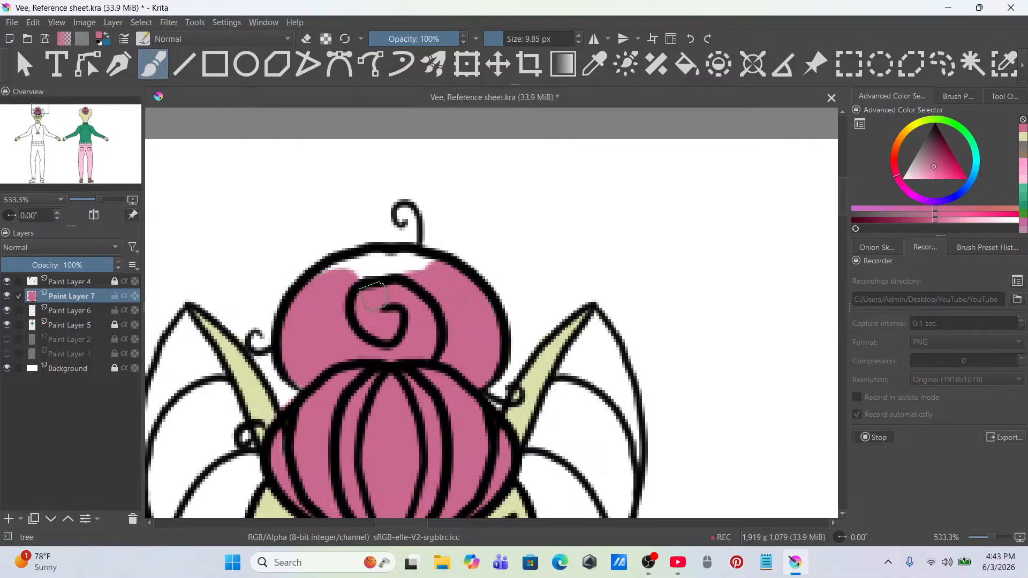
pyautogui.moveTo(426, 264); pyautogui.dragTo(328, 269)
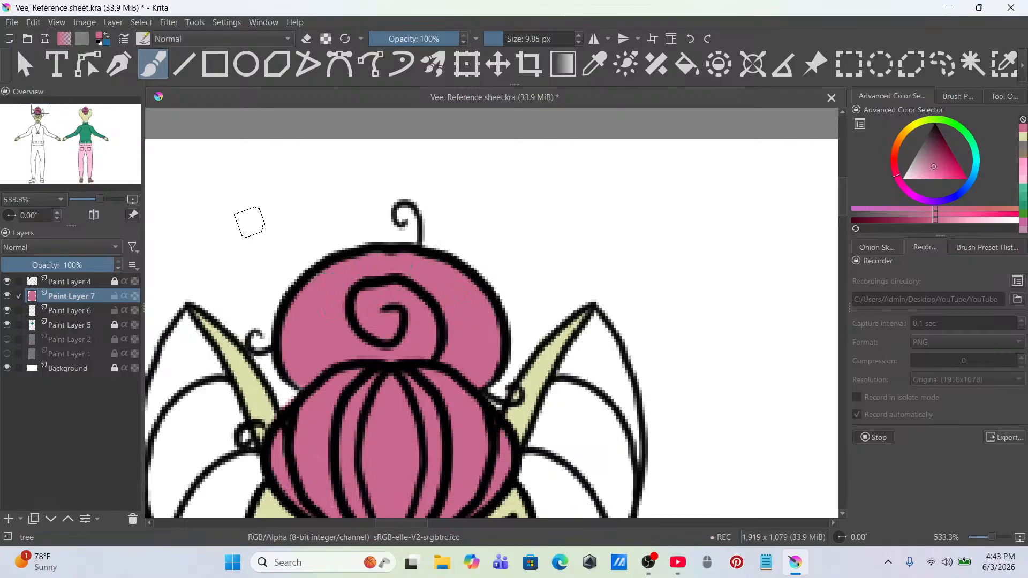
# Step: Choose a light pink for the front view's inner ears and add a new paint layer
pyautogui.scroll(-6, 244, 226)
pyautogui.moveTo(315, 310); pyautogui.dragTo(420, 294)
pyautogui.scroll(2, 420, 296)
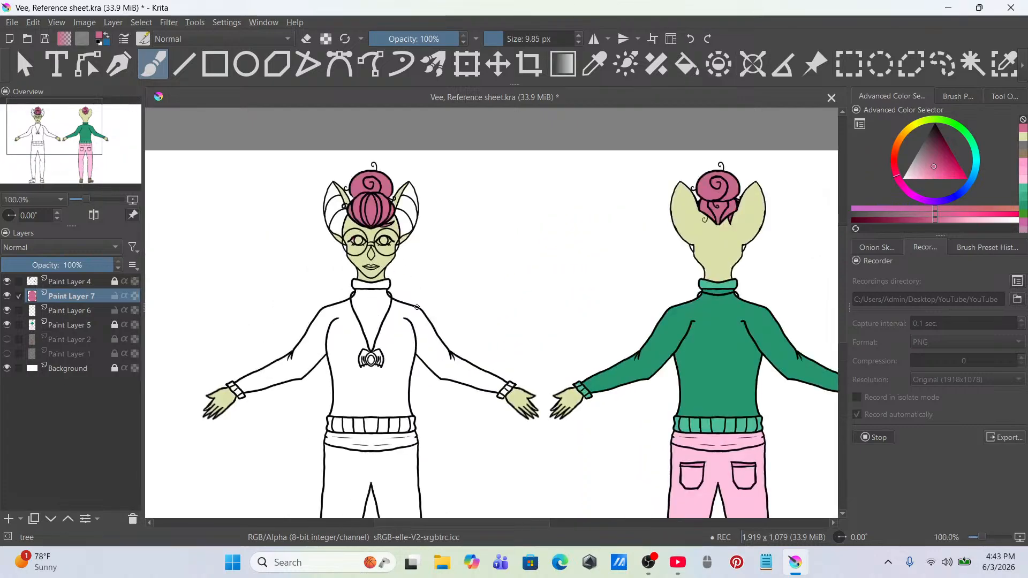
pyautogui.scroll(-1, 484, 280)
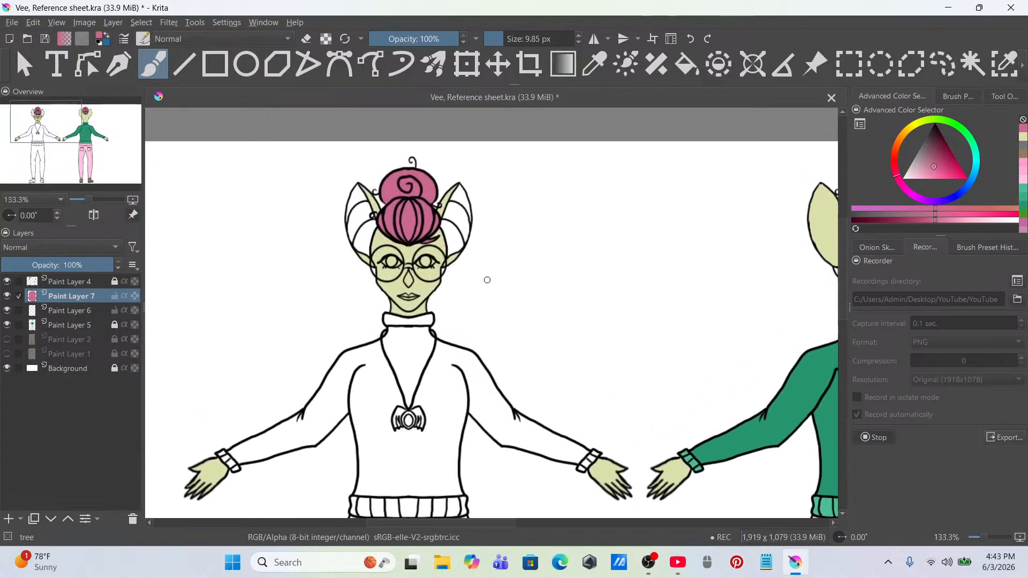
pyautogui.scroll(-1, 487, 280)
pyautogui.moveTo(487, 286); pyautogui.dragTo(483, 240)
pyautogui.scroll(6, 471, 220)
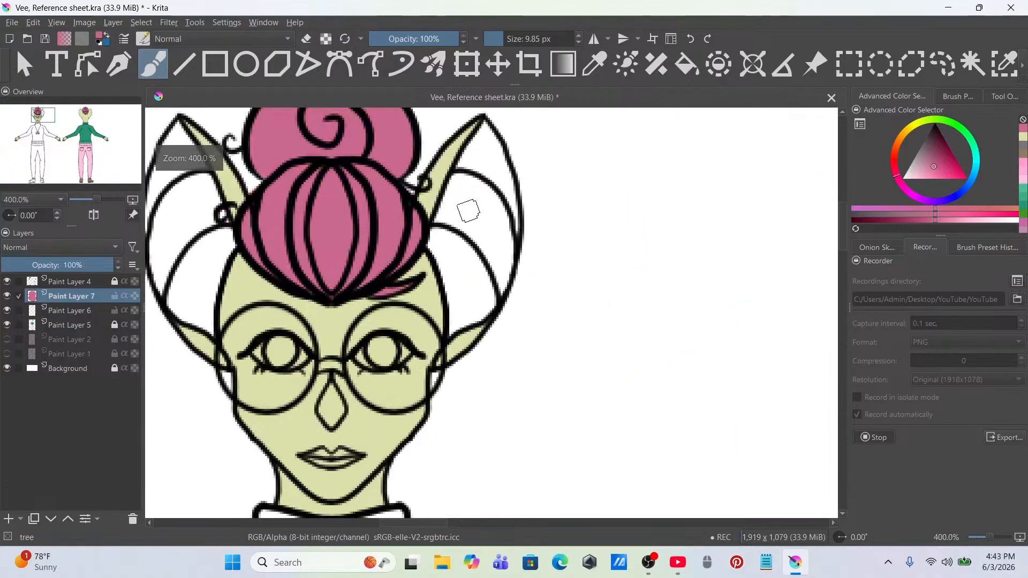
pyautogui.moveTo(932, 178); pyautogui.dragTo(916, 196)
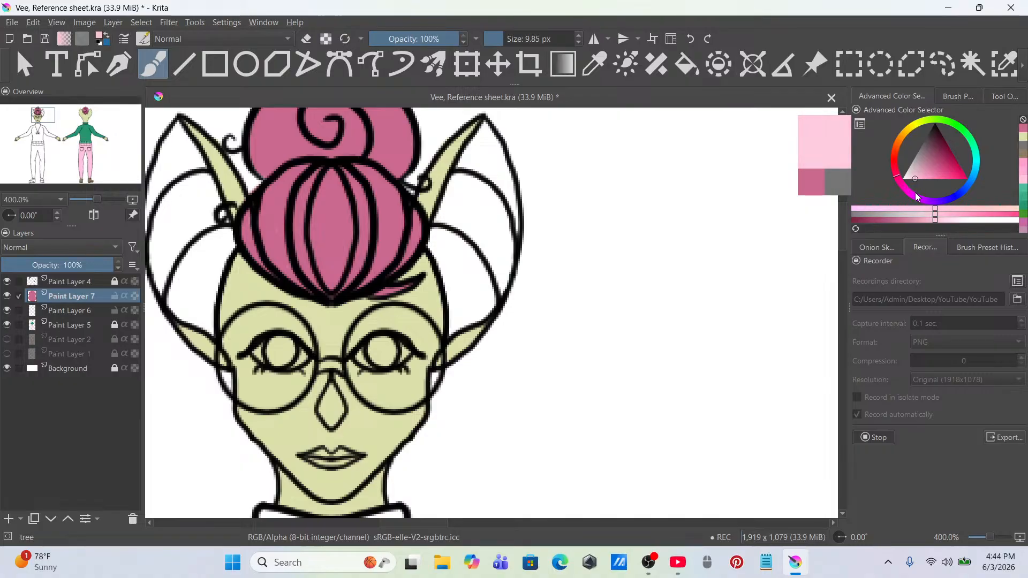
pyautogui.click(8, 519)
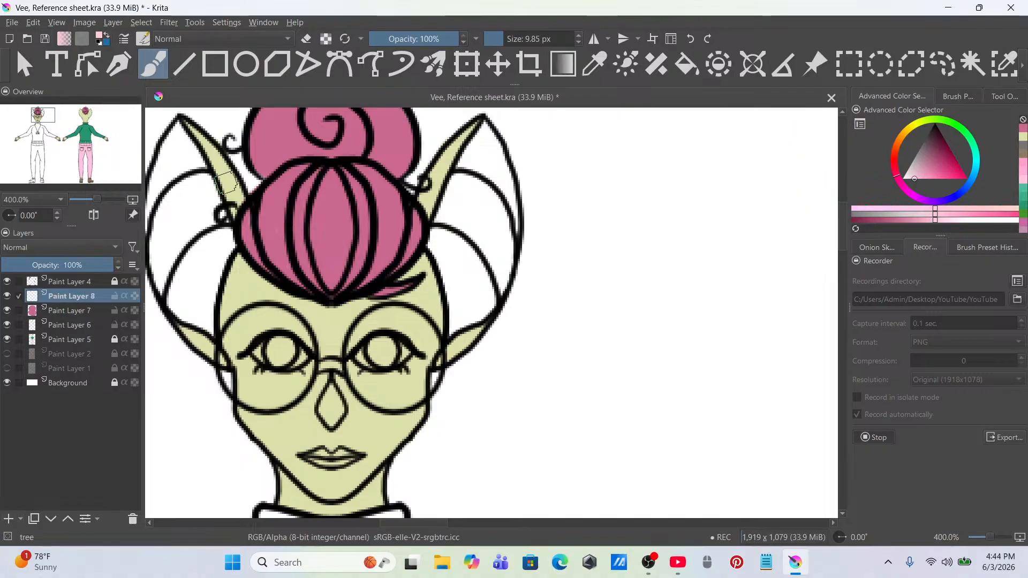
# Step: Turn on horizontal mirroring across the front view's head, and try a light pink stroke inside the ears
pyautogui.moveTo(284, 144); pyautogui.dragTo(319, 178)
pyautogui.click(594, 39)
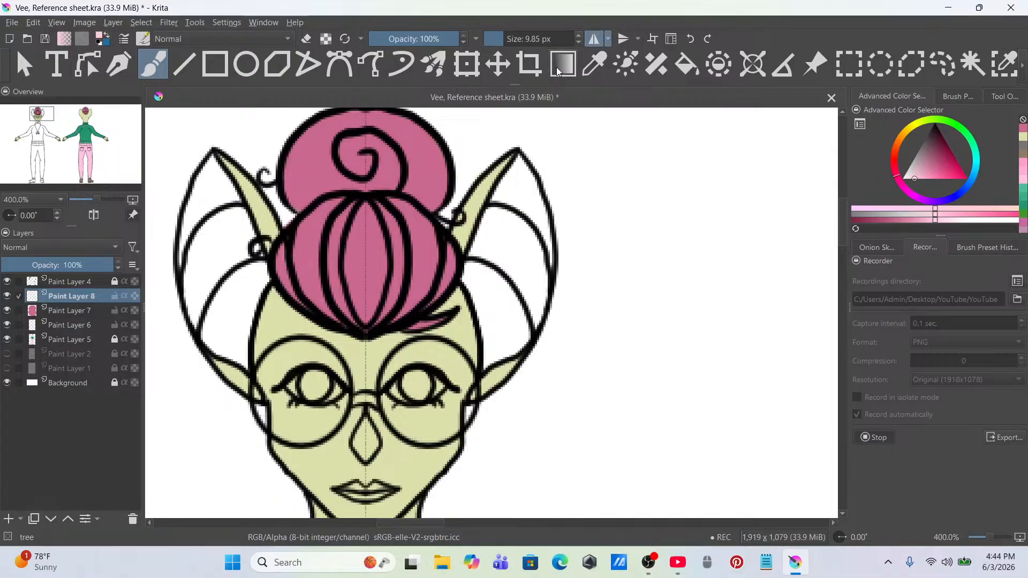
pyautogui.scroll(1, 203, 213)
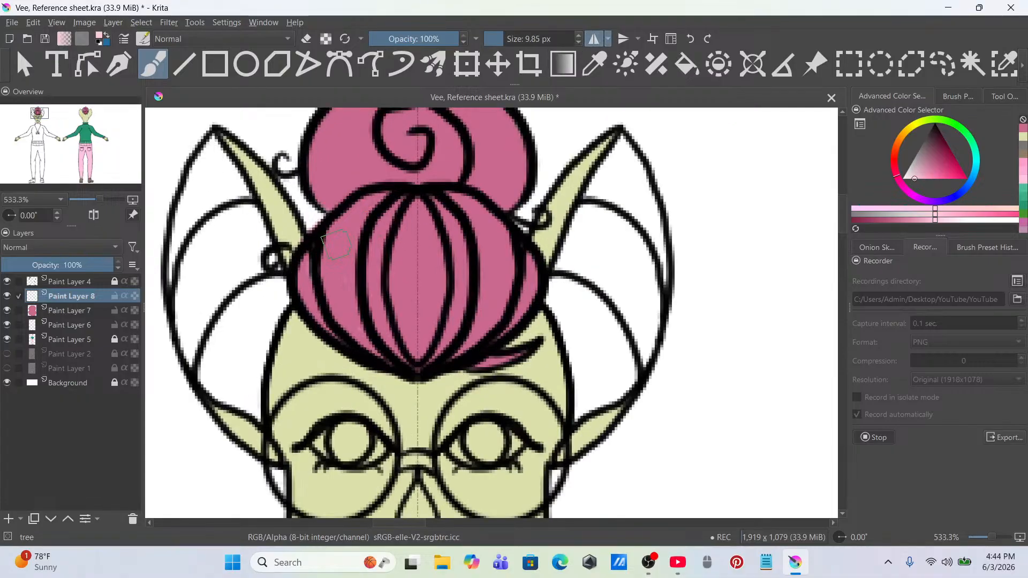
pyautogui.moveTo(213, 217); pyautogui.dragTo(214, 200)
pyautogui.hotkey('ctrl', 'z')
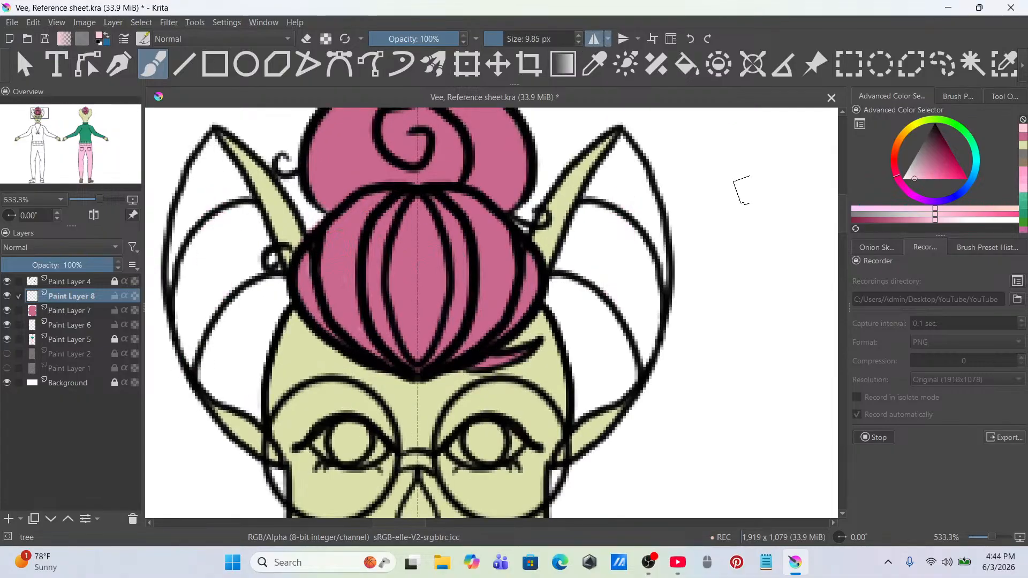
# Step: Adjust the brush colour to a very pale pink
pyautogui.click(963, 220)
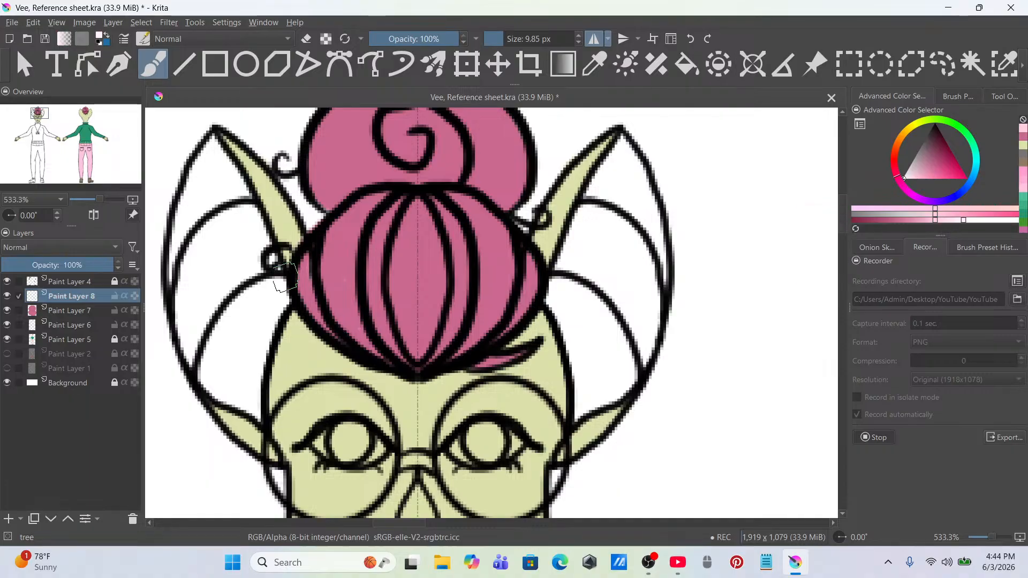
pyautogui.click(925, 215)
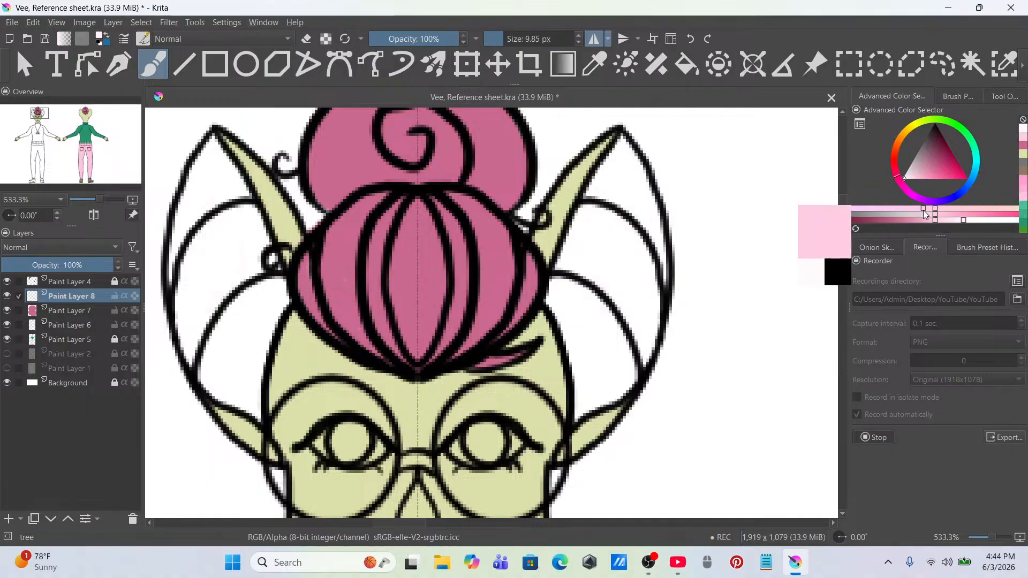
pyautogui.click(952, 220)
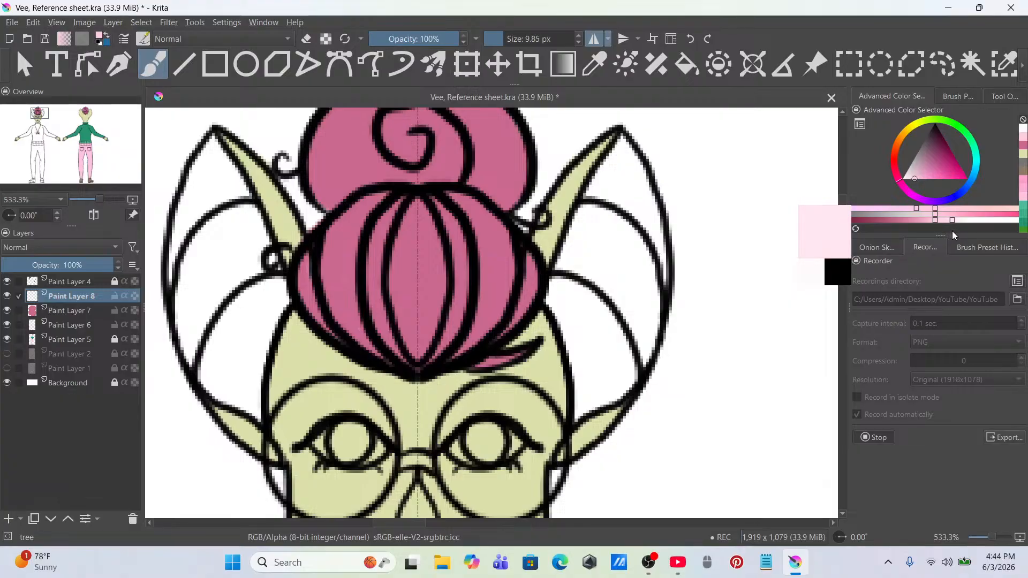
# Step: Paint the insides of both front-view ears pale pink with mirrored strokes, moving the ear layer beneath the skin layer
pyautogui.moveTo(213, 241)
pyautogui.mouseDown()
pyautogui.moveTo(208, 249)
pyautogui.moveTo(193, 225)
pyautogui.moveTo(199, 349)
pyautogui.moveTo(218, 384)
pyautogui.moveTo(252, 402)
pyautogui.mouseUp()
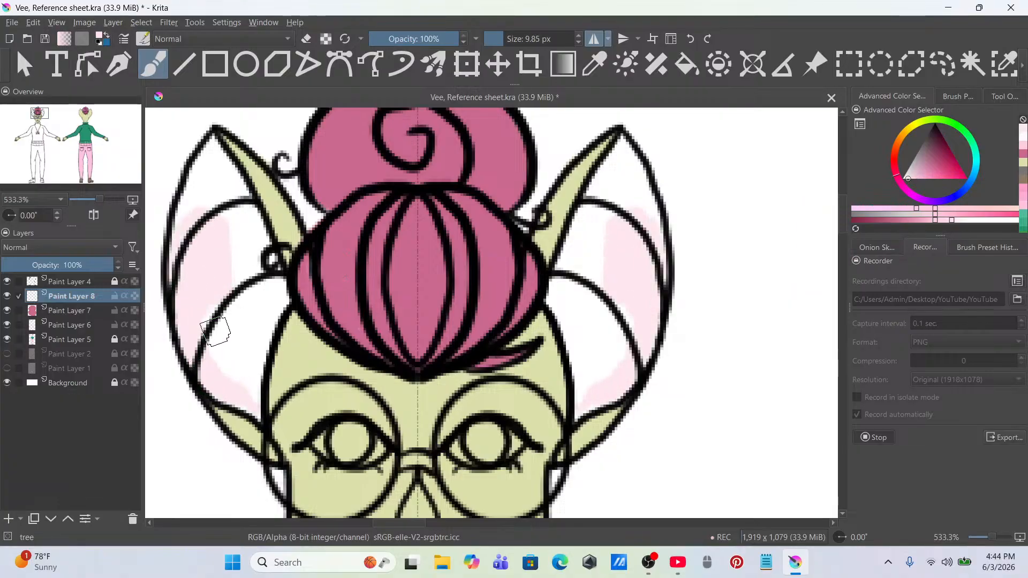
pyautogui.moveTo(64, 297)
pyautogui.mouseDown()
pyautogui.moveTo(80, 308)
pyautogui.moveTo(85, 345)
pyautogui.moveTo(80, 333)
pyautogui.mouseUp()
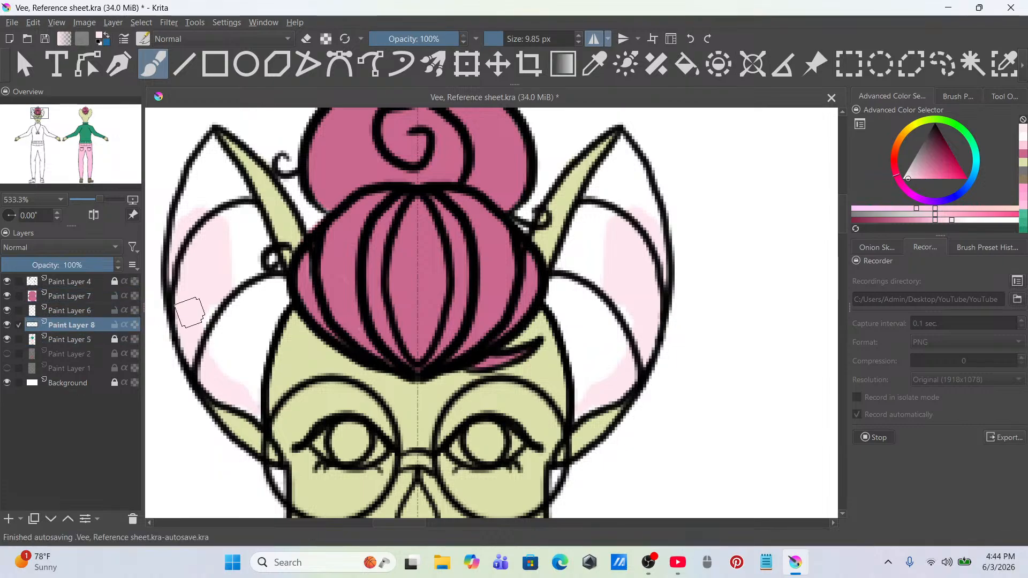
pyautogui.moveTo(249, 225)
pyautogui.mouseDown()
pyautogui.moveTo(268, 291)
pyautogui.moveTo(268, 254)
pyautogui.moveTo(252, 238)
pyautogui.moveTo(229, 308)
pyautogui.moveTo(202, 320)
pyautogui.moveTo(264, 289)
pyautogui.mouseUp()
pyautogui.moveTo(251, 231)
pyautogui.mouseDown()
pyautogui.moveTo(219, 147)
pyautogui.moveTo(194, 200)
pyautogui.moveTo(182, 282)
pyautogui.moveTo(233, 216)
pyautogui.moveTo(234, 249)
pyautogui.moveTo(215, 199)
pyautogui.moveTo(192, 255)
pyautogui.moveTo(211, 209)
pyautogui.moveTo(197, 183)
pyautogui.moveTo(185, 249)
pyautogui.mouseUp()
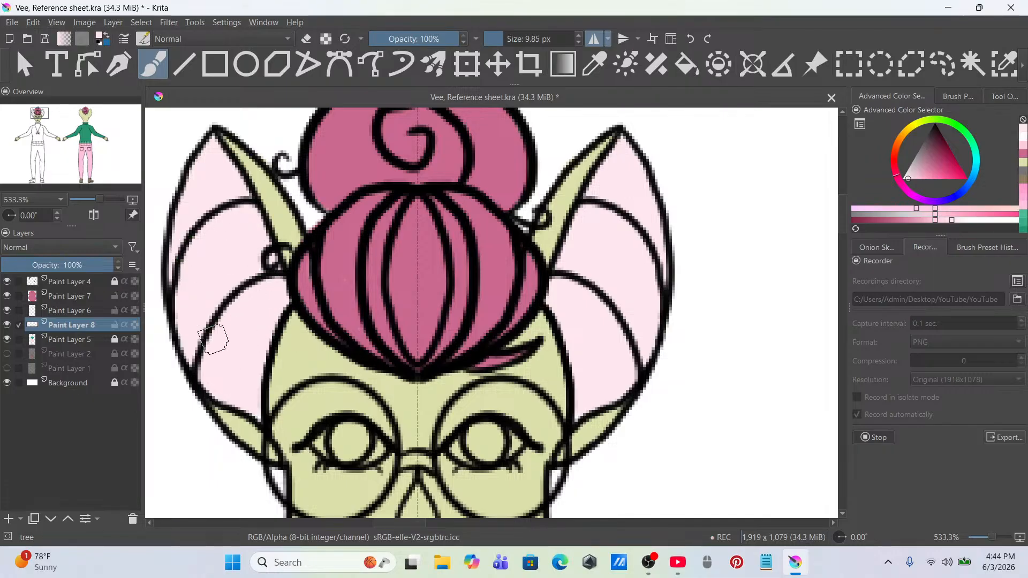
# Step: Add a new paint layer and select the front view's sweater body and sleeves by contiguous selection on the line art layer
pyautogui.scroll(-5, 327, 233)
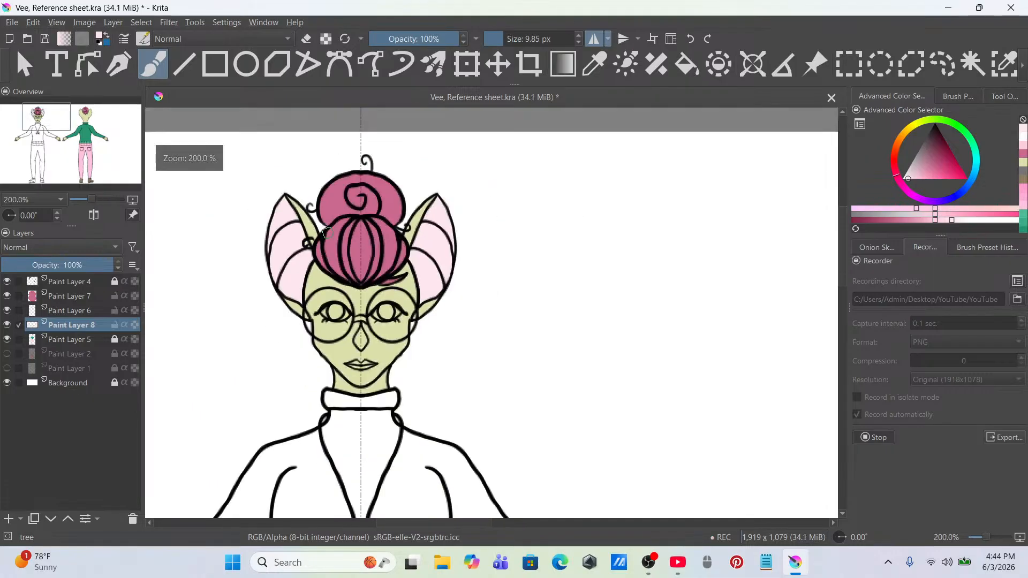
pyautogui.moveTo(412, 292); pyautogui.dragTo(420, 303)
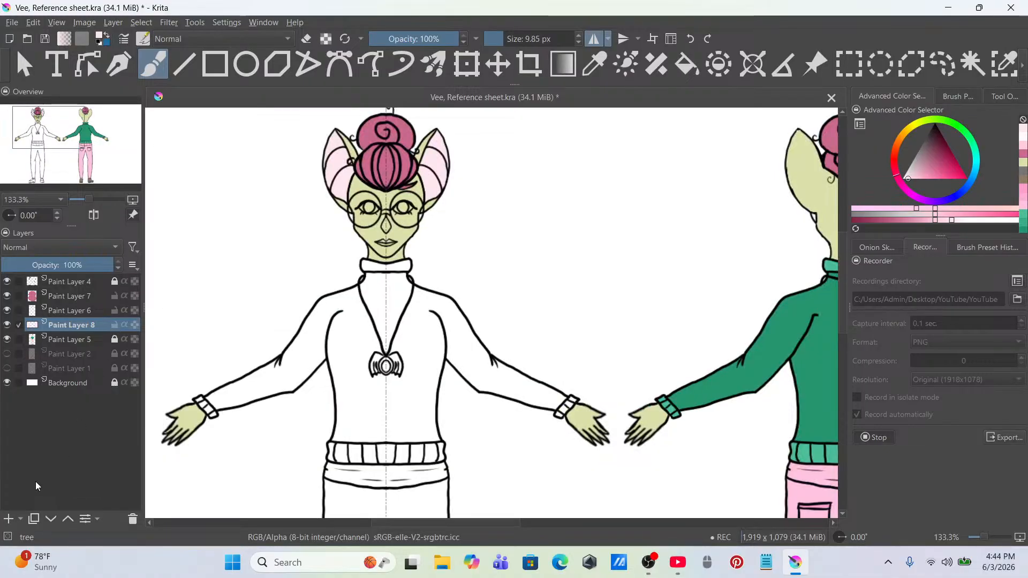
pyautogui.click(8, 519)
pyautogui.click(972, 63)
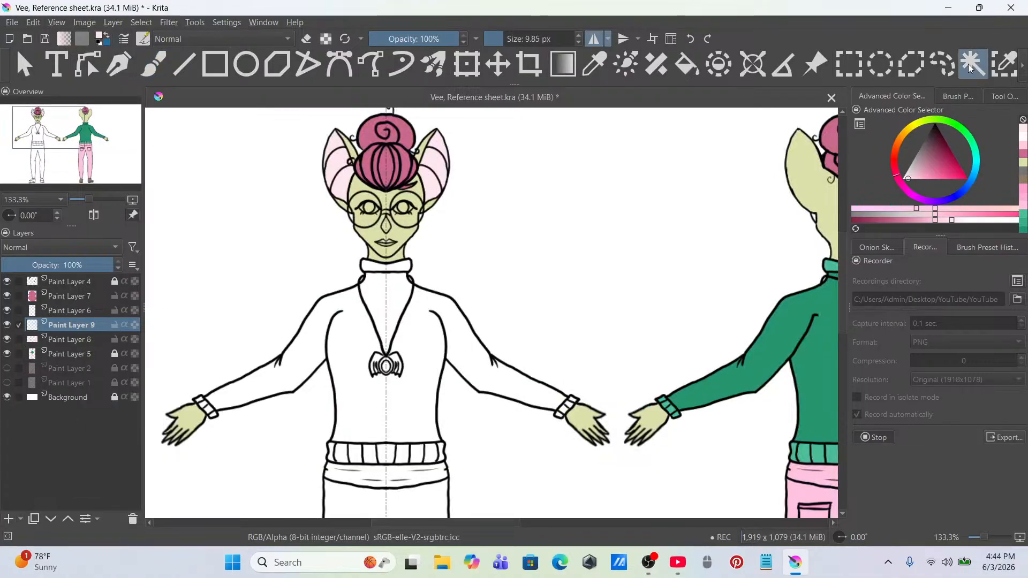
pyautogui.click(111, 283)
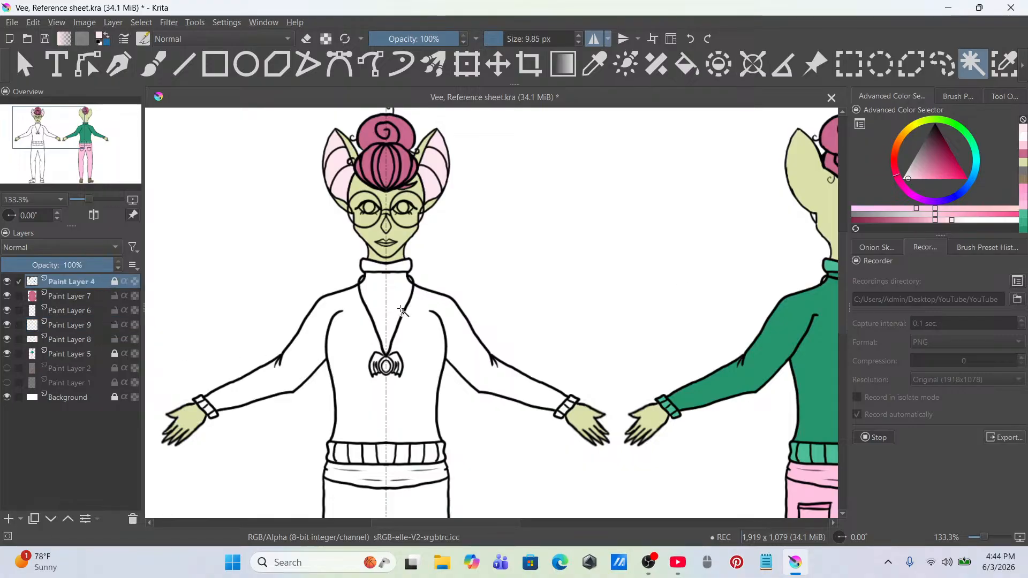
pyautogui.click(418, 312)
pyautogui.moveTo(491, 354); pyautogui.dragTo(397, 367)
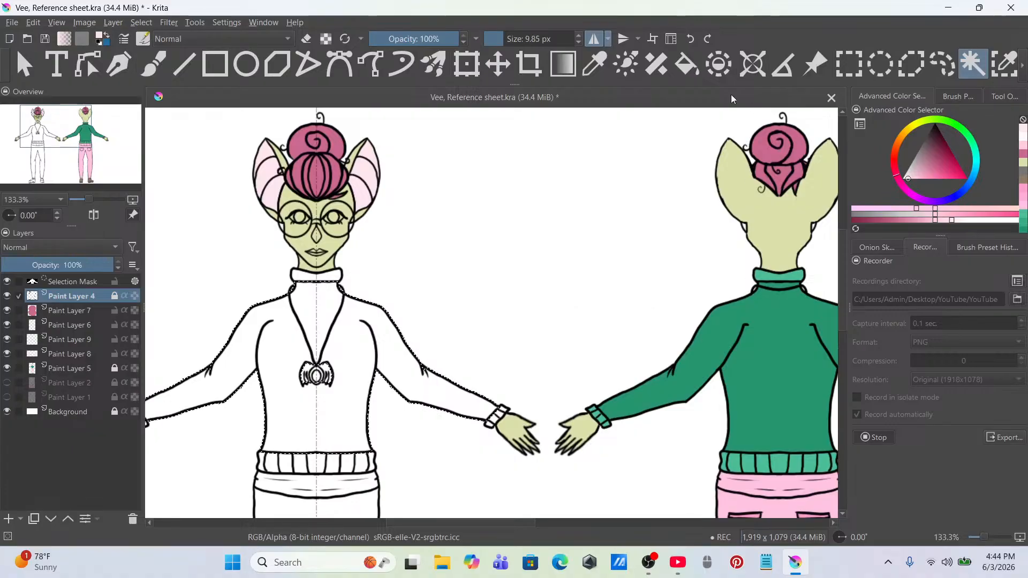
# Step: Add a paint layer above Paint Layer 6 and fill the front view's selected sweater with the dark green sampled from the back view
pyautogui.click(685, 66)
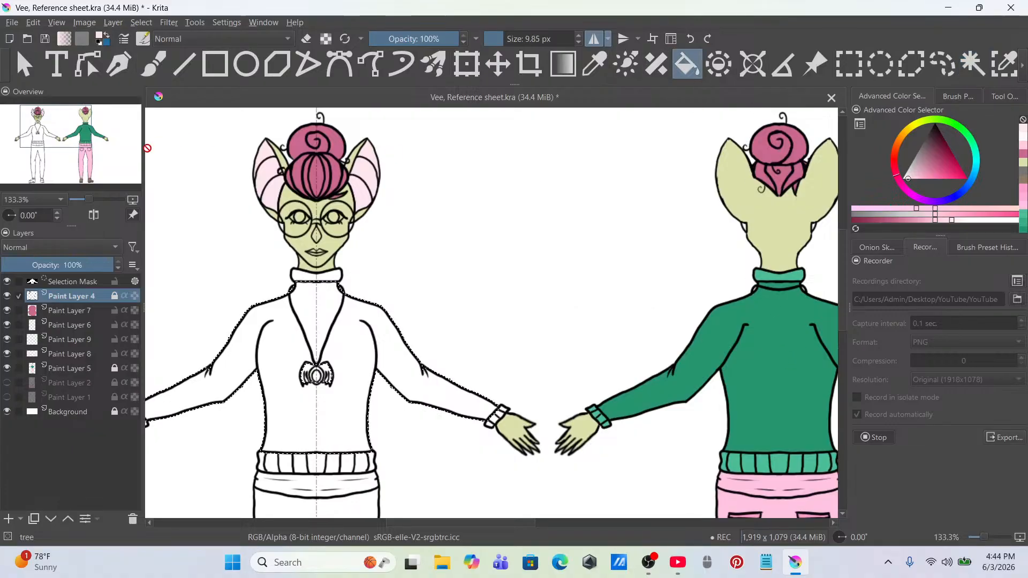
pyautogui.click(100, 323)
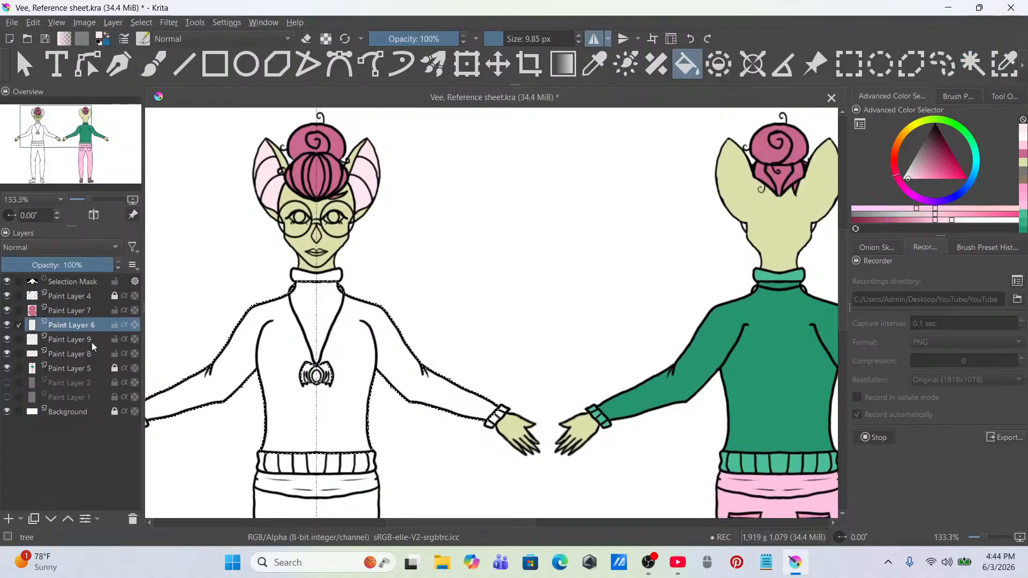
pyautogui.click(9, 519)
pyautogui.keyDown('ctrl'); pyautogui.click(784, 327); pyautogui.keyUp('ctrl')
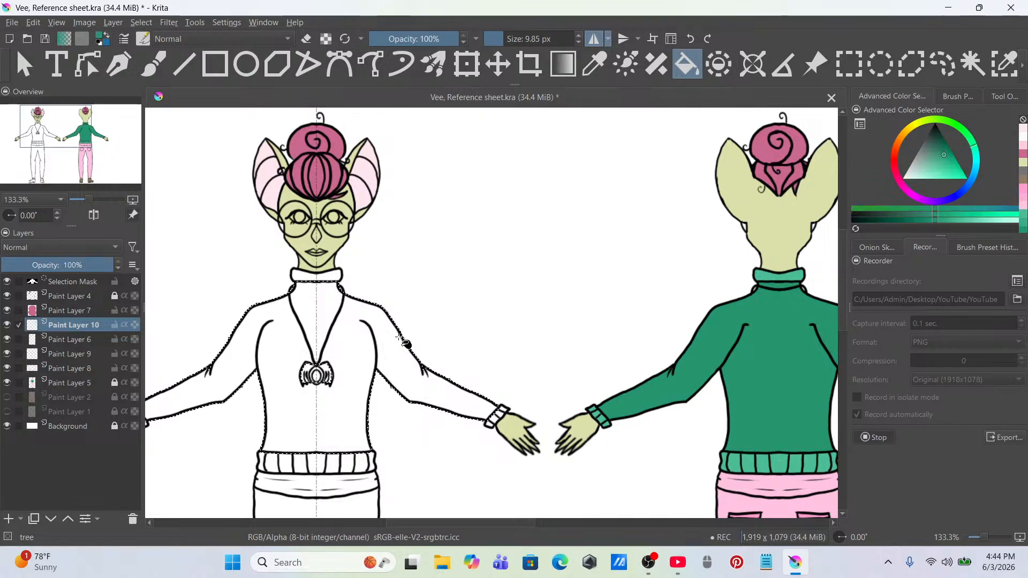
pyautogui.click(383, 341)
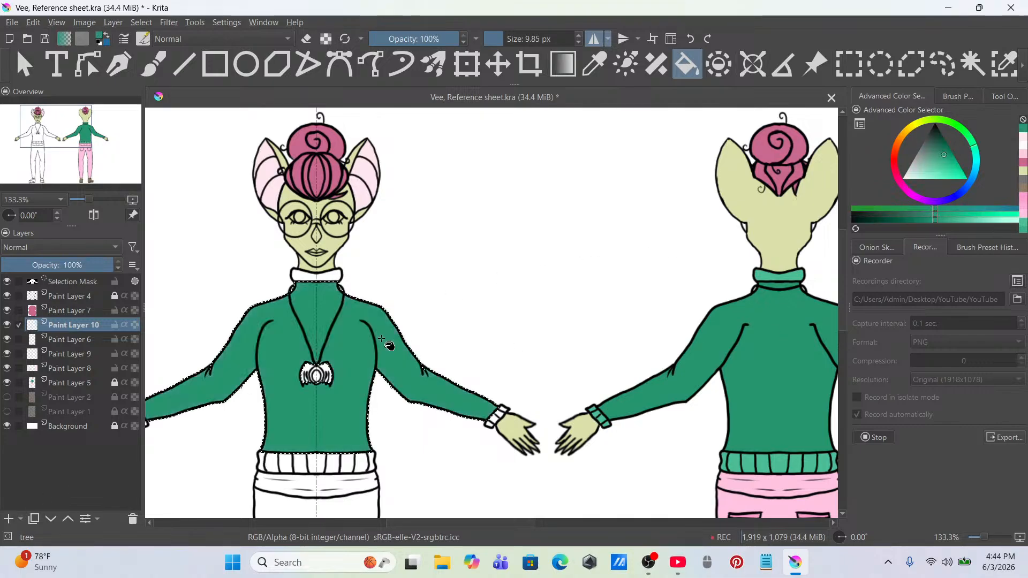
# Step: Clear the sweater selection and select the front view's collar and the cuff nearest the back view on the line art layer
pyautogui.click(72, 354)
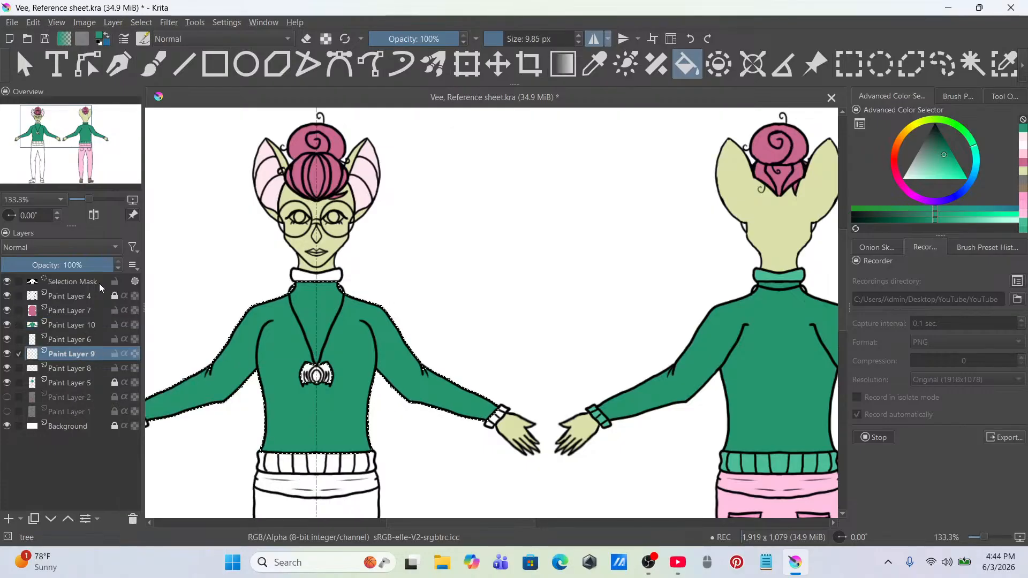
pyautogui.click(101, 296)
pyautogui.click(972, 63)
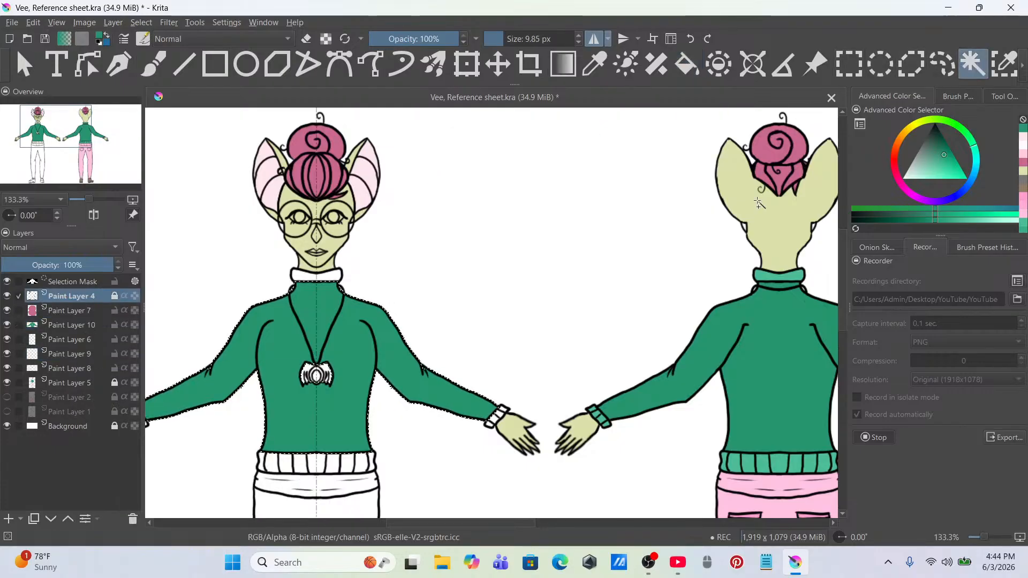
pyautogui.rightClick(649, 258)
pyautogui.click(680, 291)
pyautogui.click(327, 275)
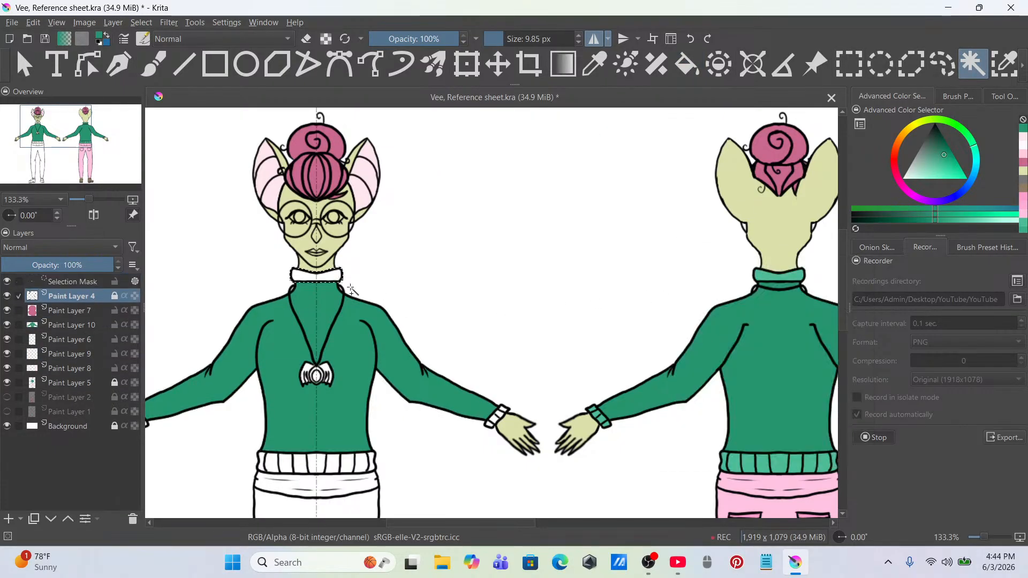
pyautogui.scroll(5, 507, 420)
pyautogui.click(477, 352)
pyautogui.click(455, 379)
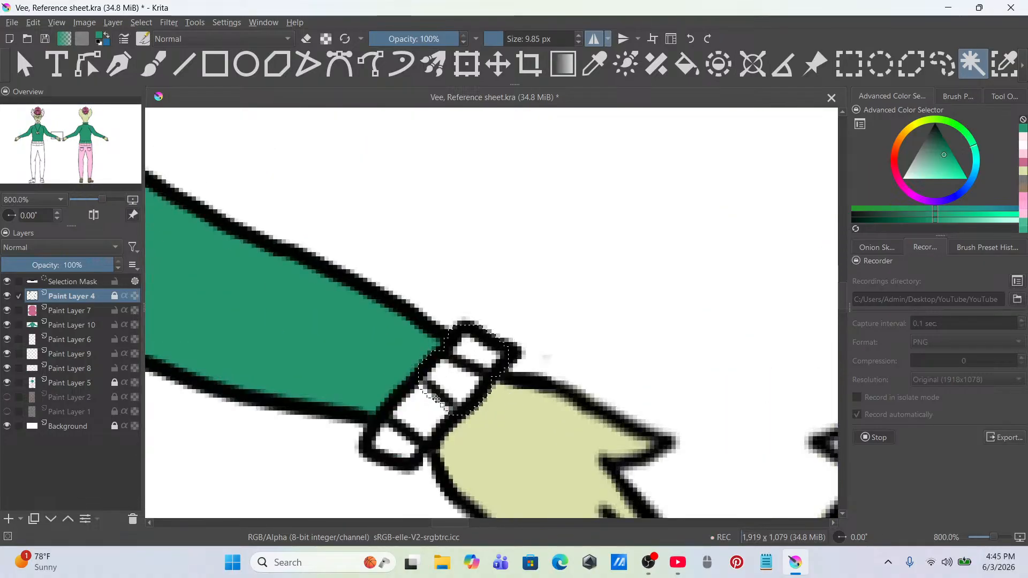
pyautogui.scroll(-3, 409, 410)
# Step: Add the ribbed sections of the front view's sweater hem to the selection
pyautogui.moveTo(448, 381); pyautogui.dragTo(774, 284)
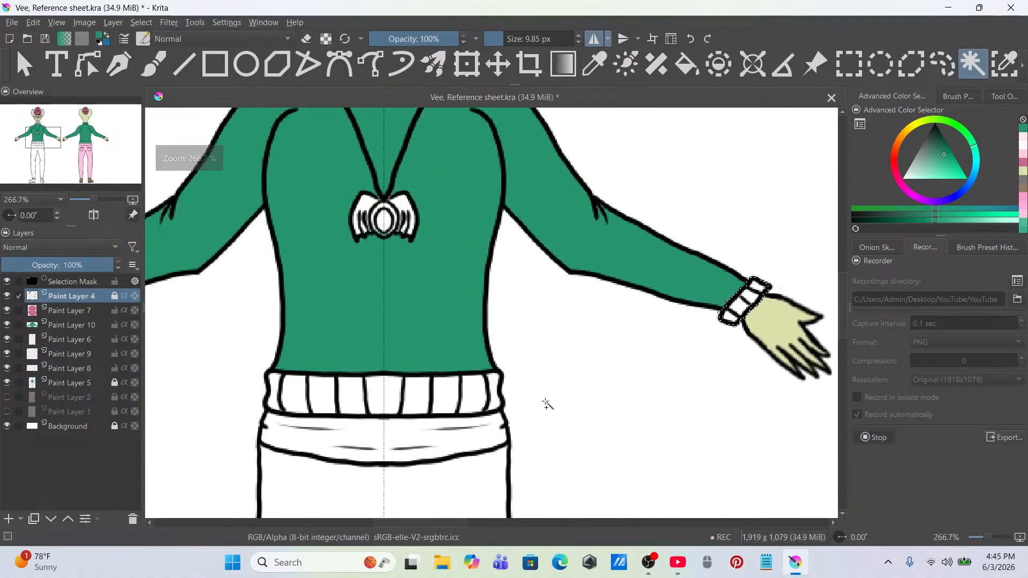
pyautogui.scroll(1, 503, 412)
pyautogui.click(492, 383)
pyautogui.click(420, 390)
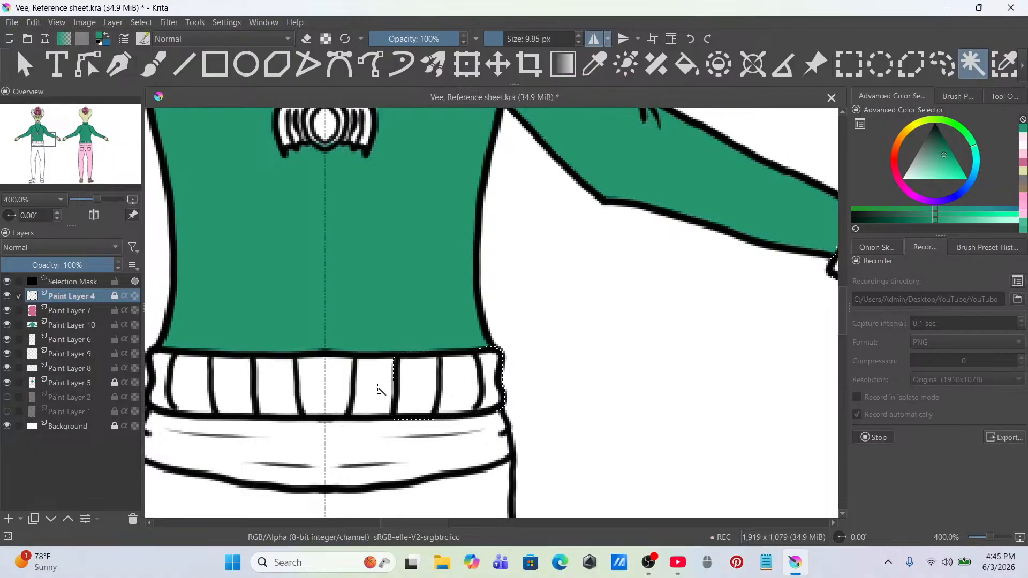
pyautogui.click(280, 382)
pyautogui.click(233, 376)
pyautogui.click(199, 380)
pyautogui.moveTo(257, 374); pyautogui.dragTo(376, 369)
# Step: Add the front view's outer cuff, farthest from the back view, to the selection
pyautogui.scroll(-4, 281, 373)
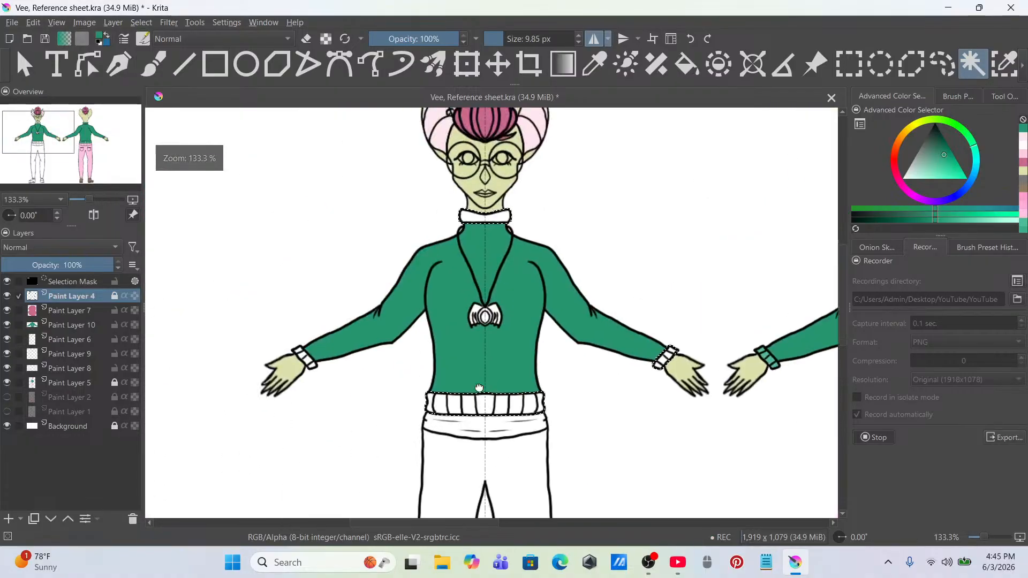
pyautogui.scroll(6, 317, 367)
pyautogui.click(264, 322)
pyautogui.click(243, 301)
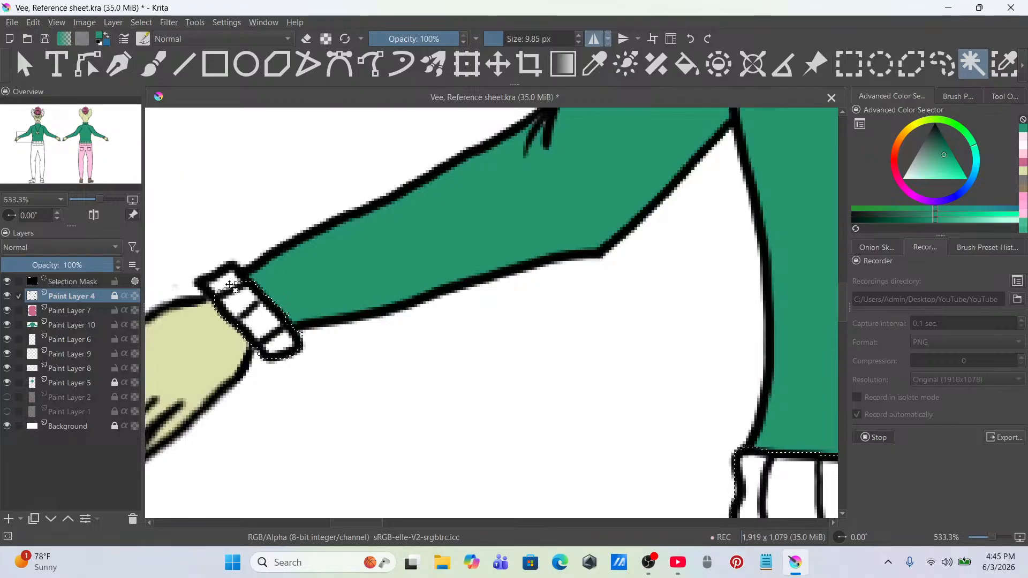
# Step: Make Paint Layer 9 active for filling and sample the lighter green from the back view's collar
pyautogui.click(104, 325)
pyautogui.scroll(-4, 286, 242)
pyautogui.moveTo(344, 242); pyautogui.dragTo(347, 299)
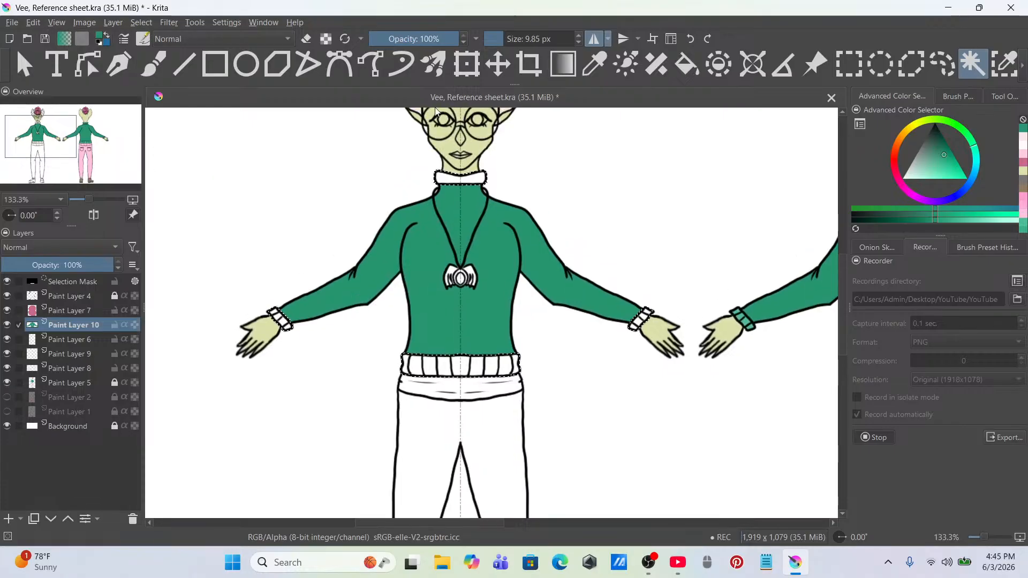
pyautogui.click(687, 63)
pyautogui.moveTo(734, 193); pyautogui.dragTo(371, 229)
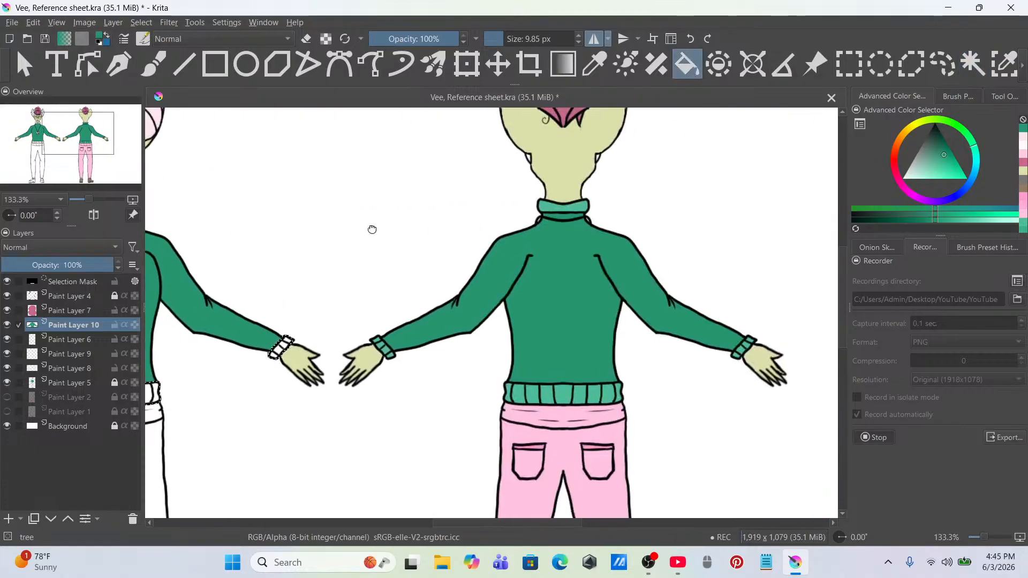
pyautogui.click(97, 357)
pyautogui.scroll(5, 581, 203)
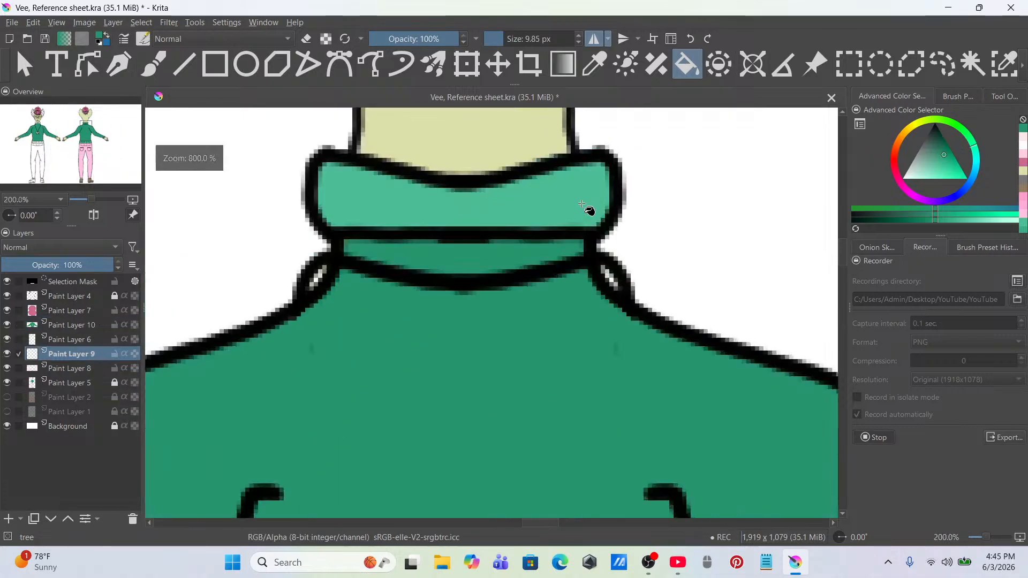
pyautogui.keyDown('ctrl'); pyautogui.click(580, 200); pyautogui.keyUp('ctrl')
# Step: Fill the front view's collar, the cuff nearest the back view and the sweater hem with the lighter green
pyautogui.scroll(-6, 580, 199)
pyautogui.scroll(-6, 581, 200)
pyautogui.scroll(8, 580, 189)
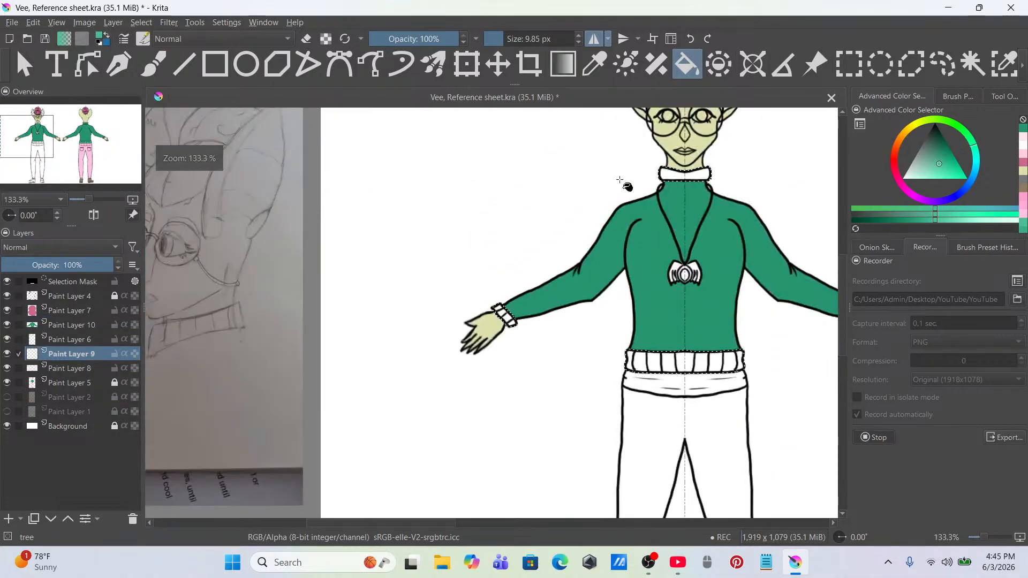
pyautogui.click(581, 189)
pyautogui.scroll(-1, 546, 188)
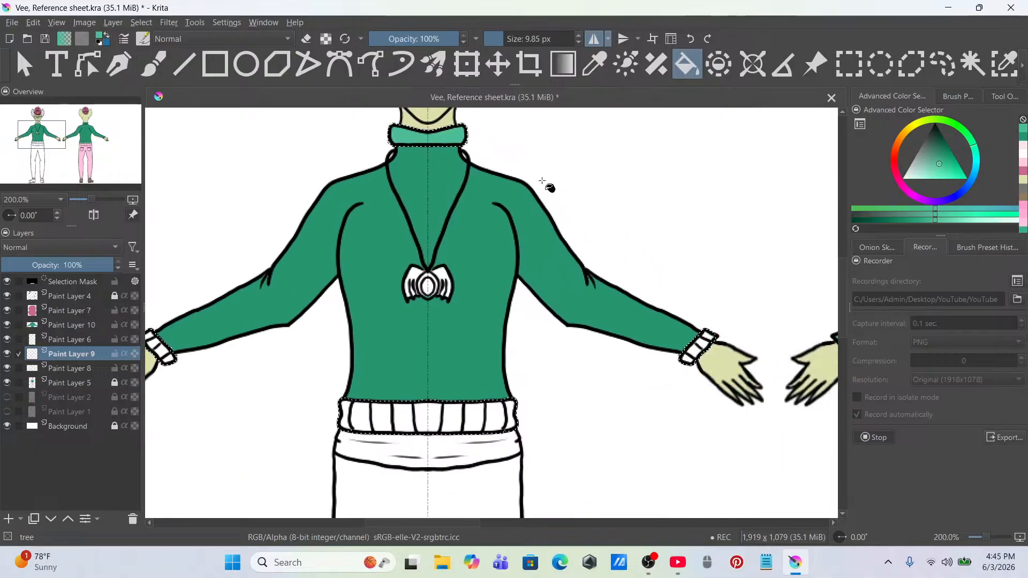
pyautogui.scroll(4, 691, 364)
pyautogui.click(689, 368)
pyautogui.scroll(-2, 690, 369)
pyautogui.click(412, 444)
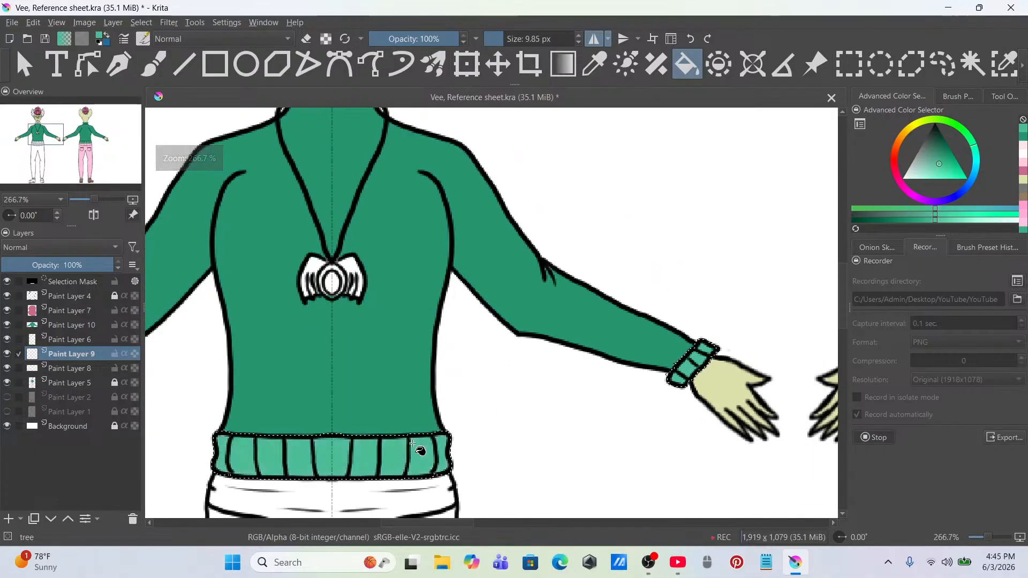
# Step: Fill the front view's outer cuff with the lighter green and clear the selection
pyautogui.moveTo(419, 369); pyautogui.dragTo(522, 404)
pyautogui.moveTo(261, 374); pyautogui.dragTo(440, 346)
pyautogui.scroll(-1, 441, 347)
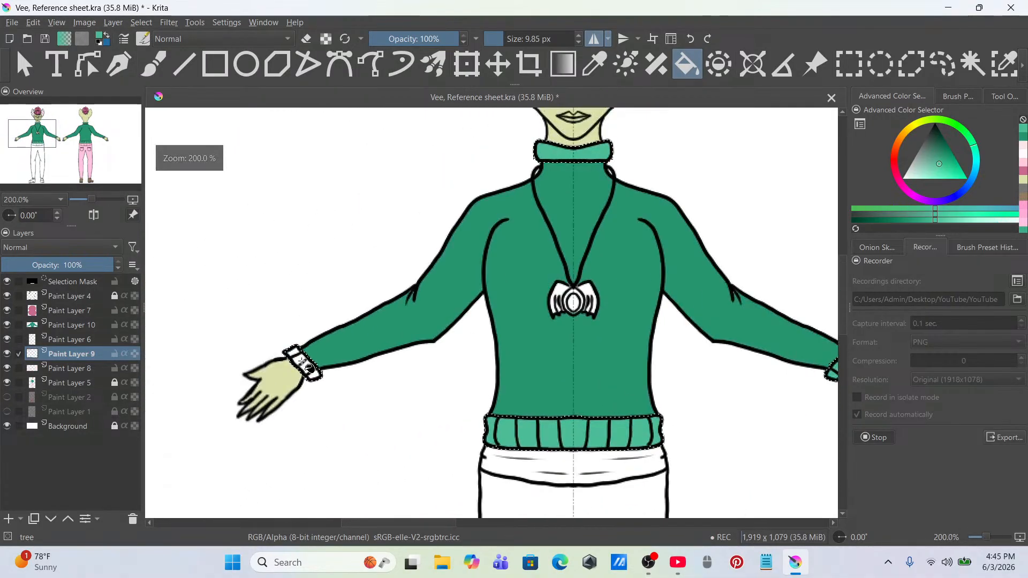
pyautogui.click(304, 362)
pyautogui.scroll(1, 519, 320)
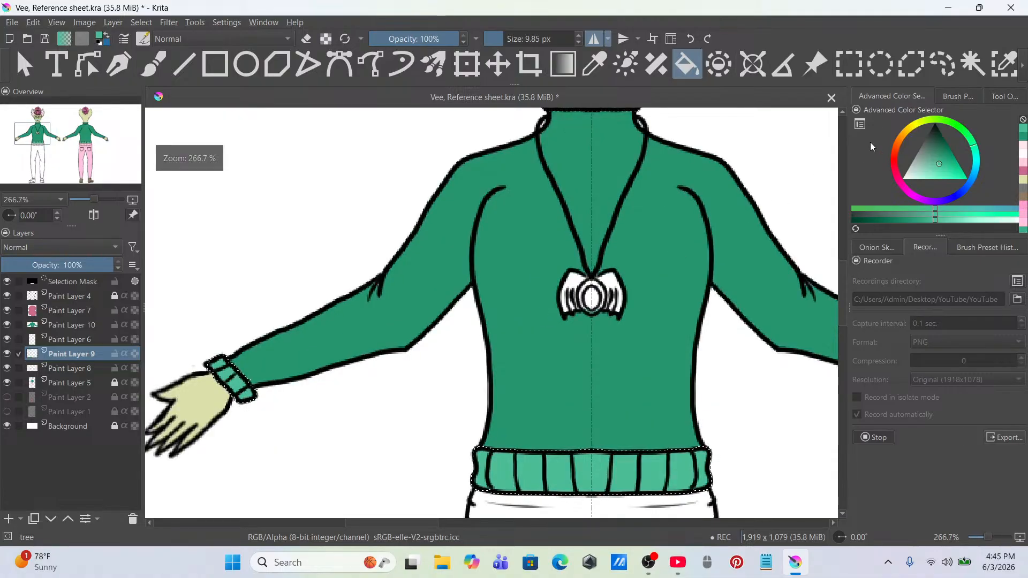
pyautogui.click(849, 64)
pyautogui.rightClick(657, 236)
pyautogui.click(712, 275)
# Step: Add a new paint layer above Paint Layer 9 for the front view's pants
pyautogui.scroll(-3, 712, 276)
pyautogui.moveTo(713, 265); pyautogui.dragTo(615, 308)
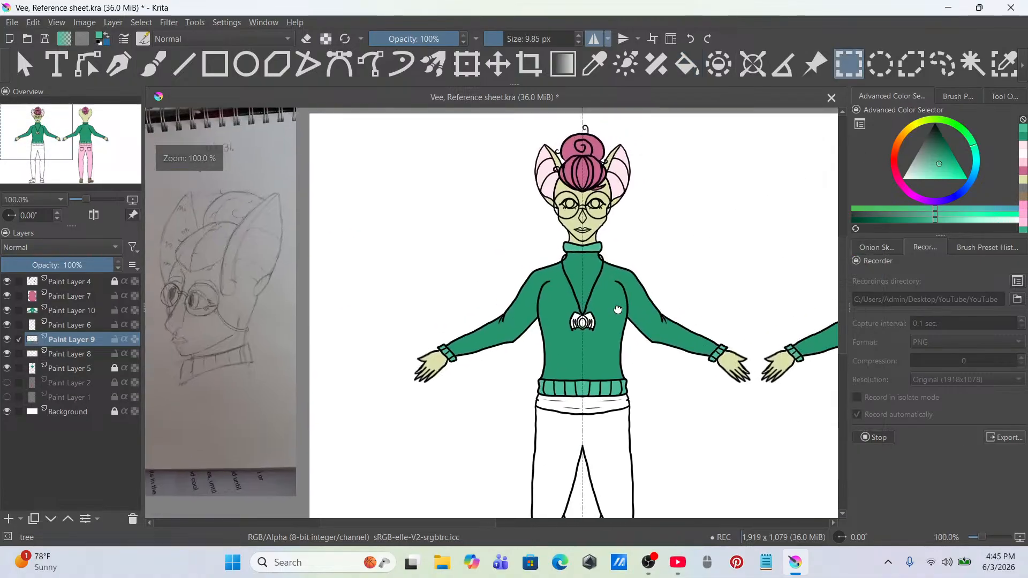
pyautogui.scroll(1, 614, 310)
pyautogui.scroll(-1, 614, 309)
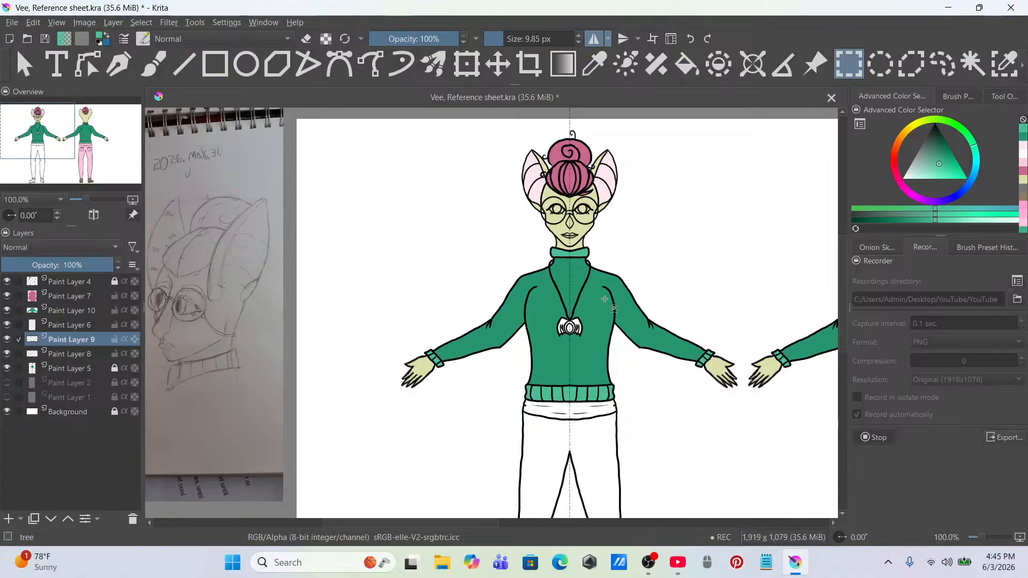
pyautogui.moveTo(573, 348); pyautogui.dragTo(544, 243)
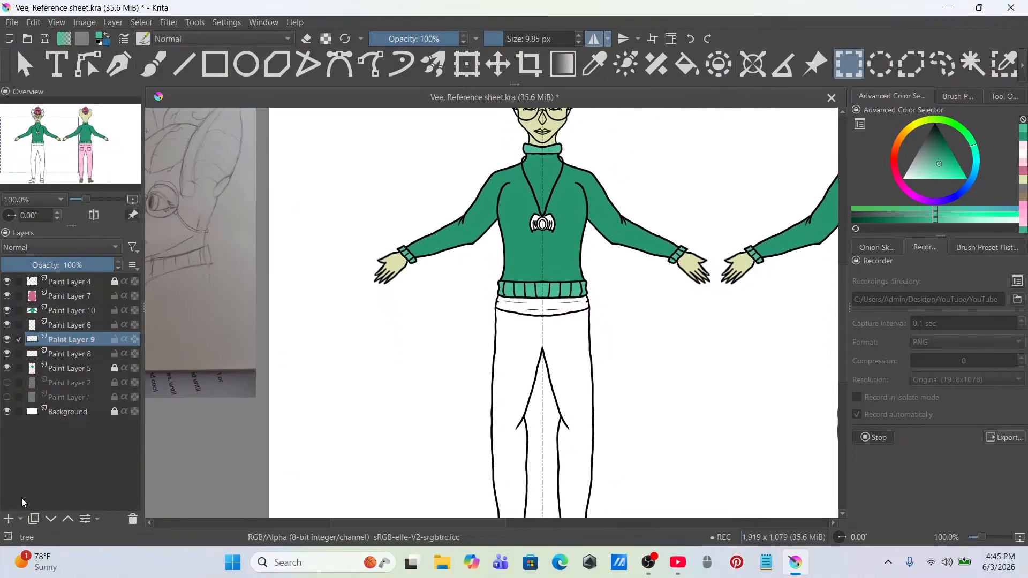
pyautogui.click(10, 519)
# Step: Select the front view's pants, including the waistband, by contiguous selection on the line art layer
pyautogui.moveTo(455, 332); pyautogui.dragTo(10, 358)
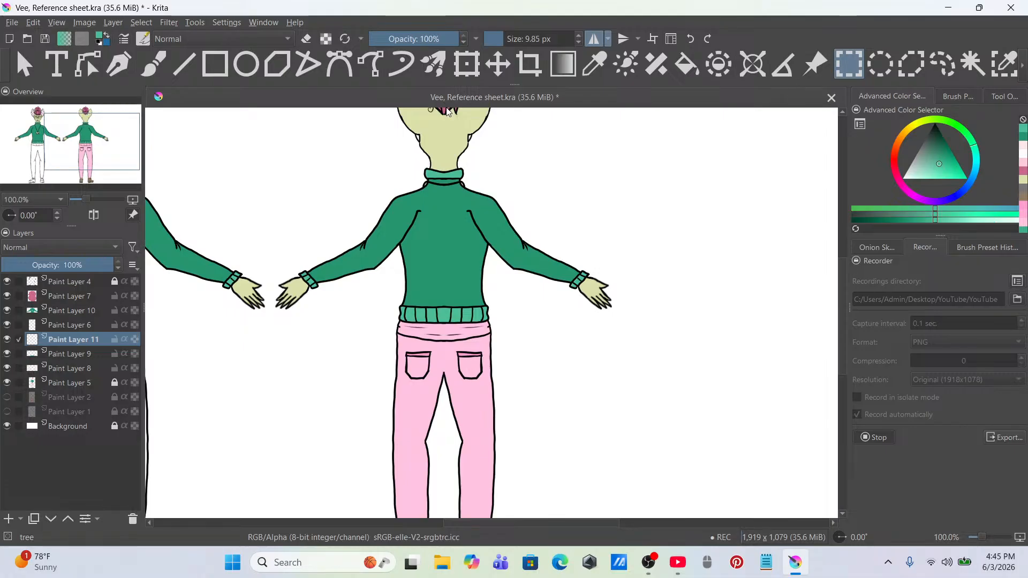
pyautogui.click(104, 283)
pyautogui.click(983, 60)
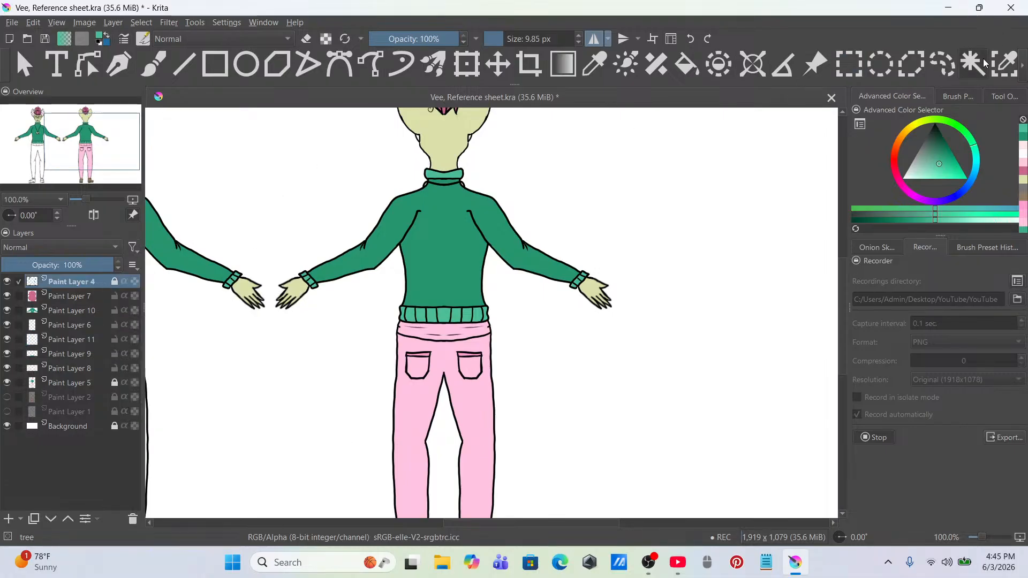
pyautogui.scroll(-1, 600, 249)
pyautogui.moveTo(451, 280); pyautogui.dragTo(529, 262)
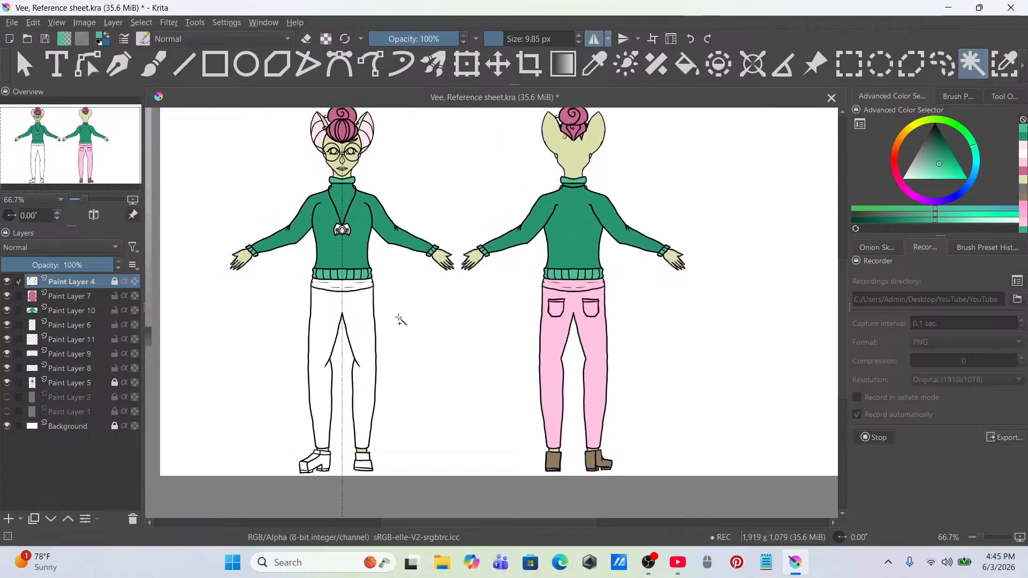
pyautogui.click(358, 316)
pyautogui.scroll(3, 370, 310)
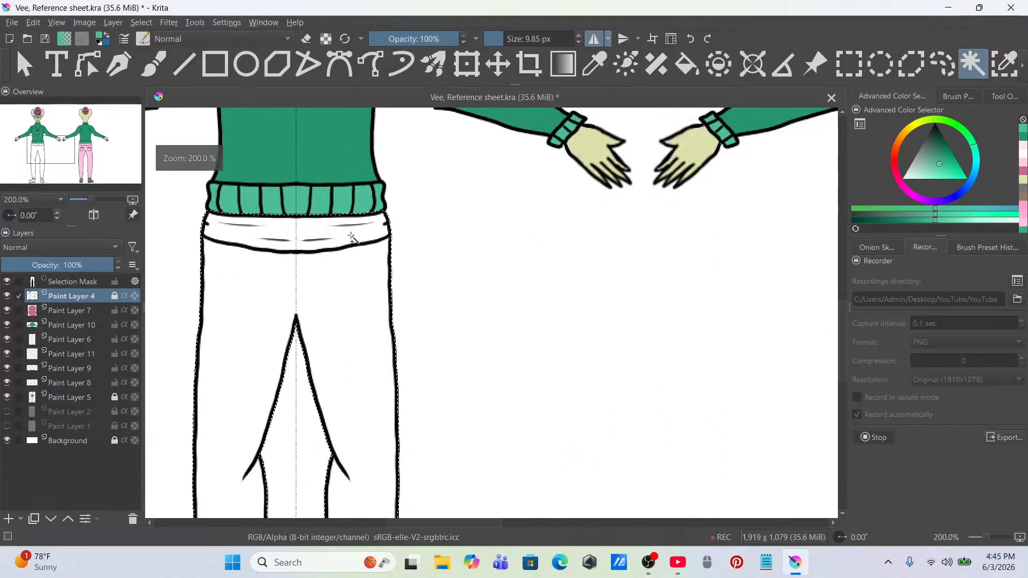
pyautogui.scroll(-2, 351, 237)
pyautogui.scroll(1, 344, 415)
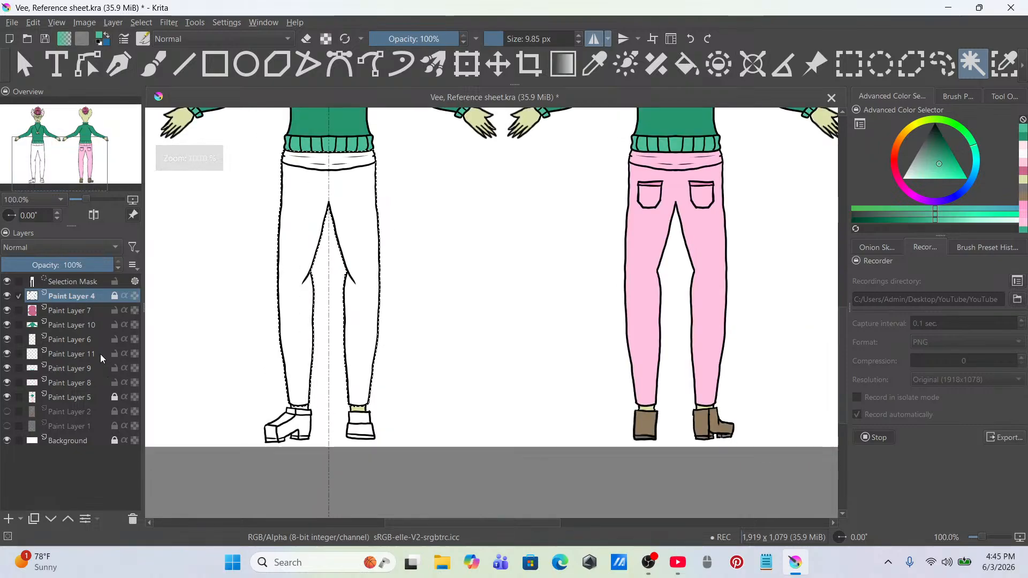
# Step: Fill the front view's pants on Paint Layer 11 with the light pink sampled from the back view's pants, and clear the selection
pyautogui.click(71, 354)
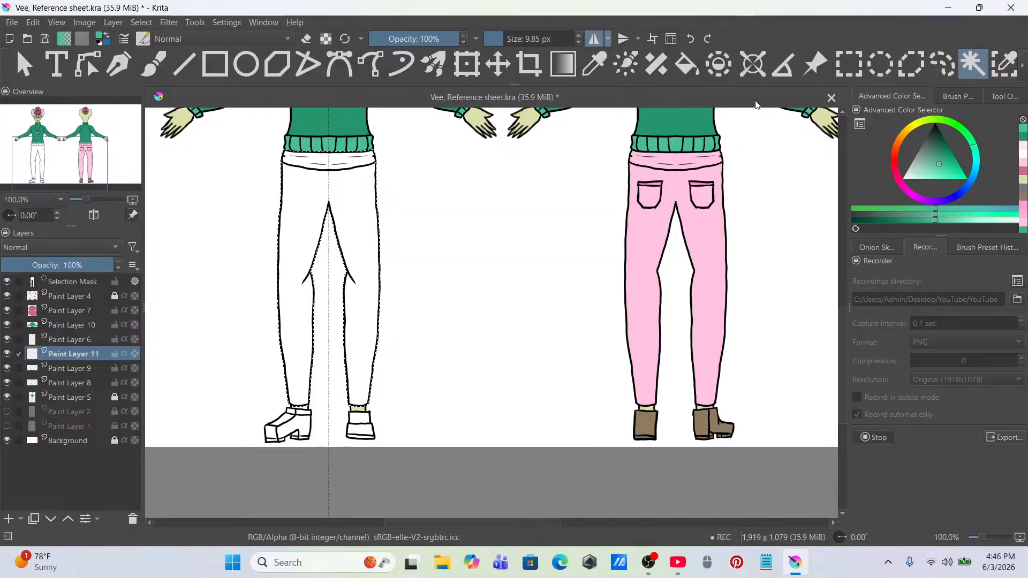
pyautogui.click(693, 73)
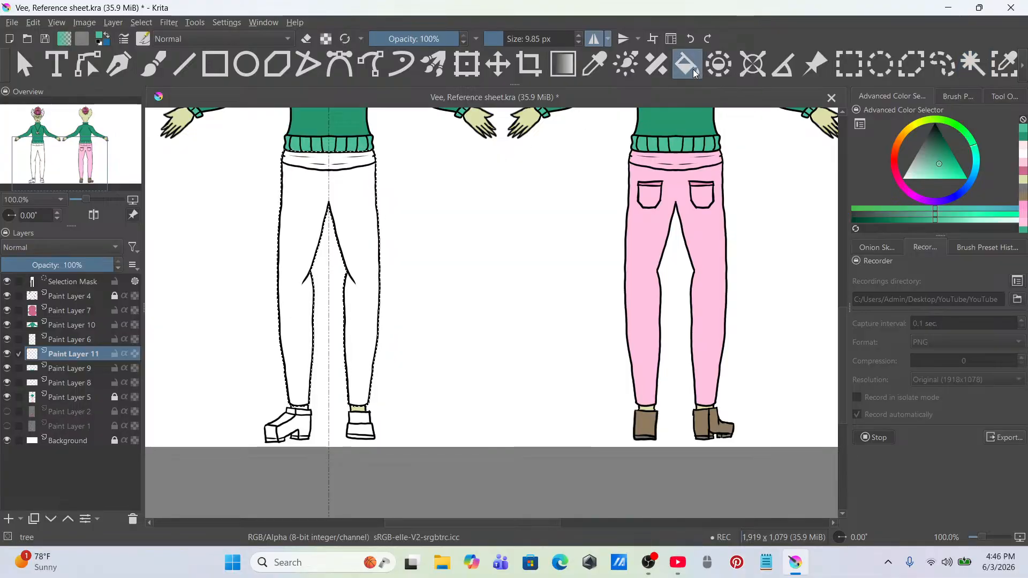
pyautogui.keyDown('ctrl'); pyautogui.click(708, 215); pyautogui.keyUp('ctrl')
pyautogui.scroll(2, 415, 300)
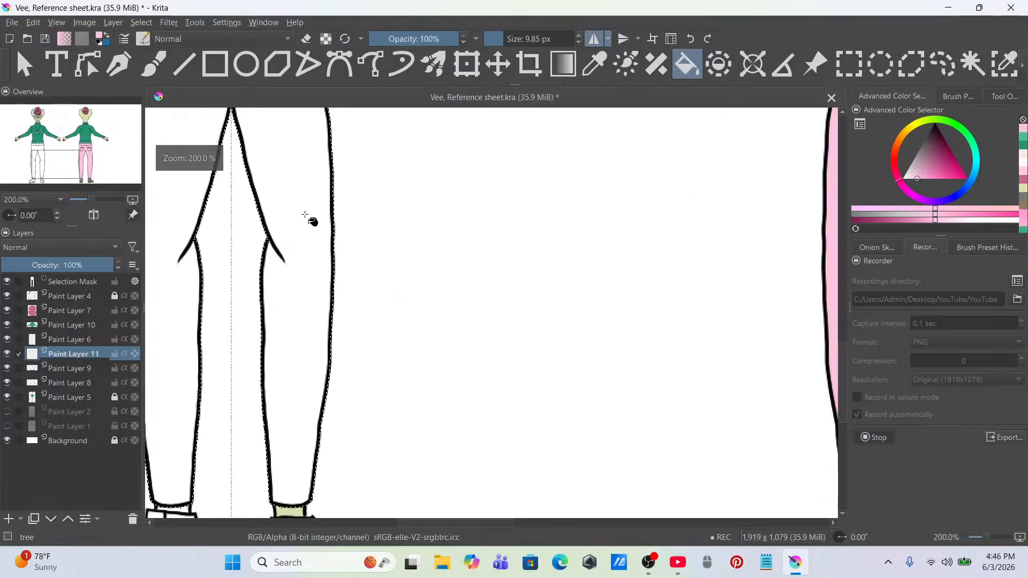
pyautogui.click(314, 225)
pyautogui.scroll(-3, 521, 420)
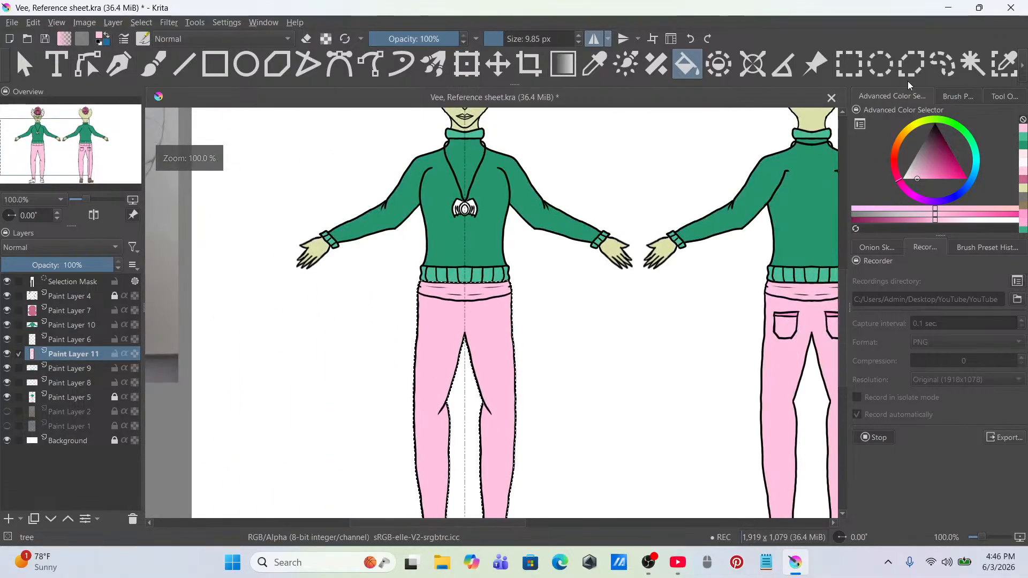
pyautogui.click(973, 63)
pyautogui.rightClick(464, 307)
pyautogui.click(500, 338)
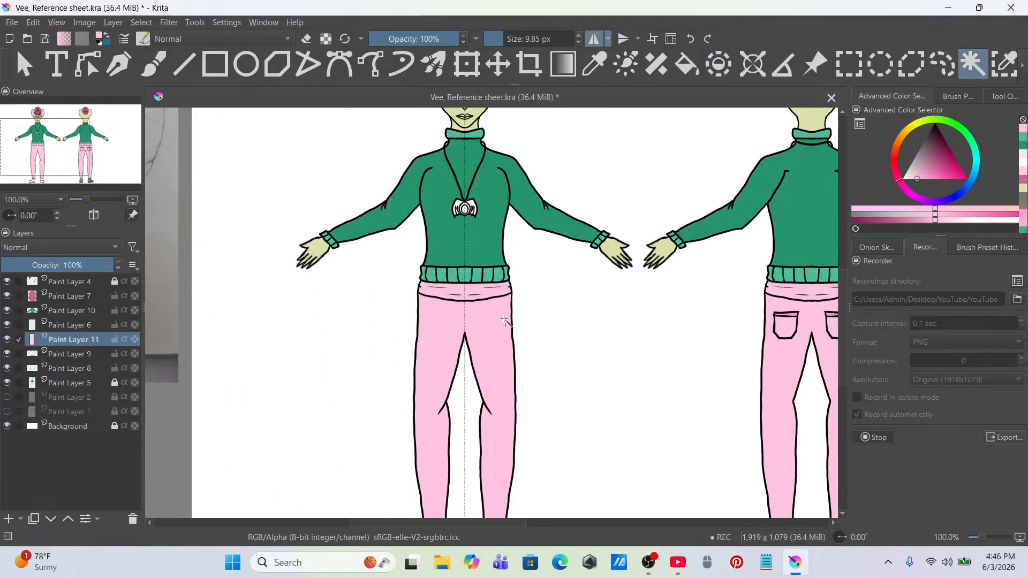
pyautogui.scroll(-2, 505, 321)
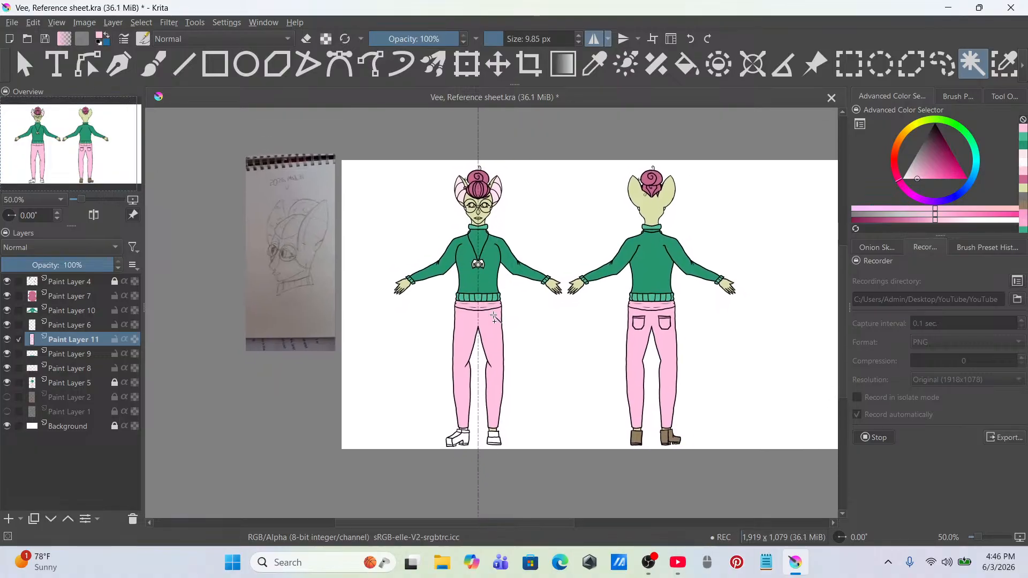
pyautogui.scroll(4, 495, 319)
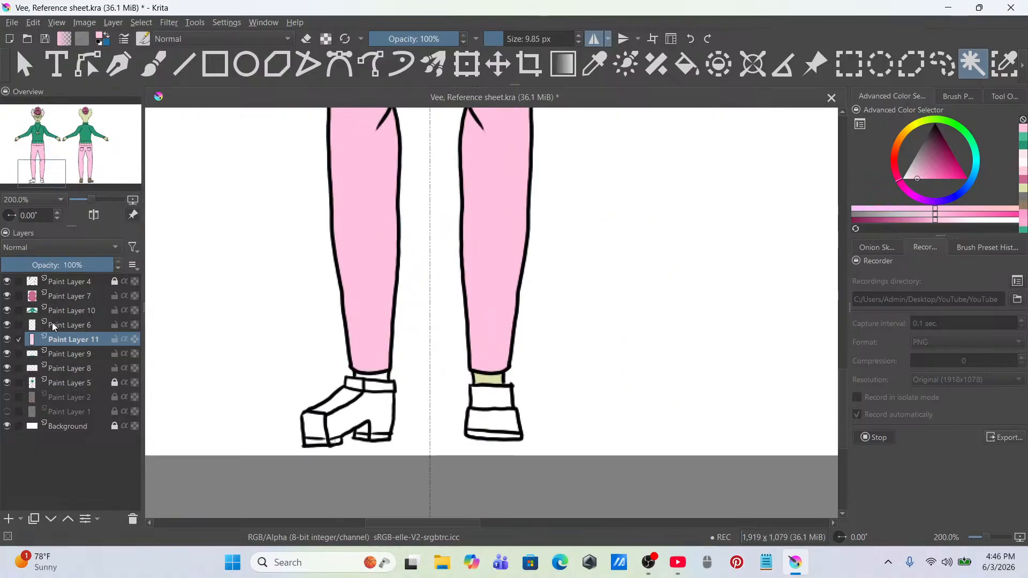
# Step: Paint the bare ankle above the front view's angled shoe on Paint Layer 6 with the skin colour sampled from the other ankle, mirroring off
pyautogui.click(53, 324)
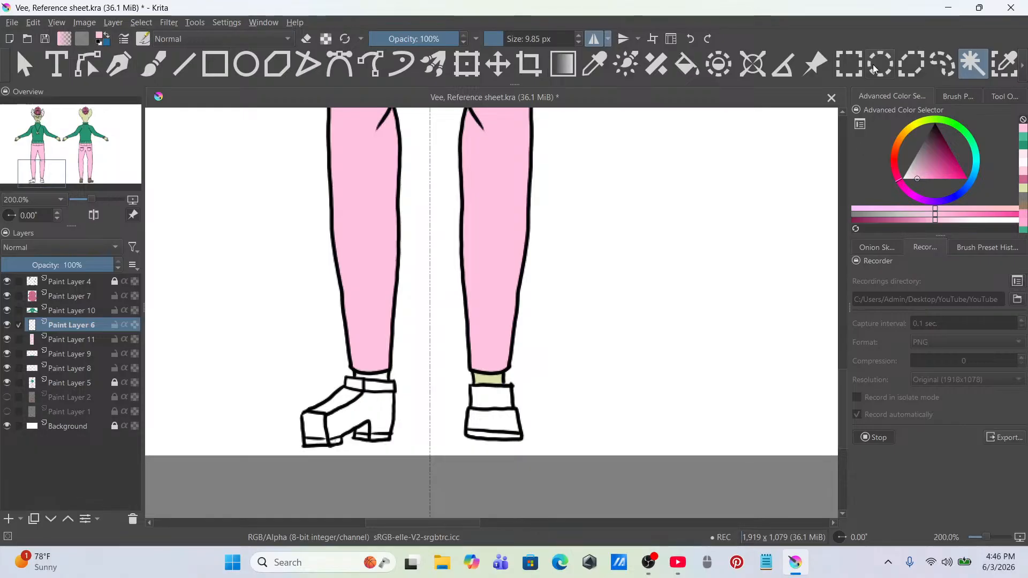
pyautogui.click(154, 64)
pyautogui.scroll(3, 485, 377)
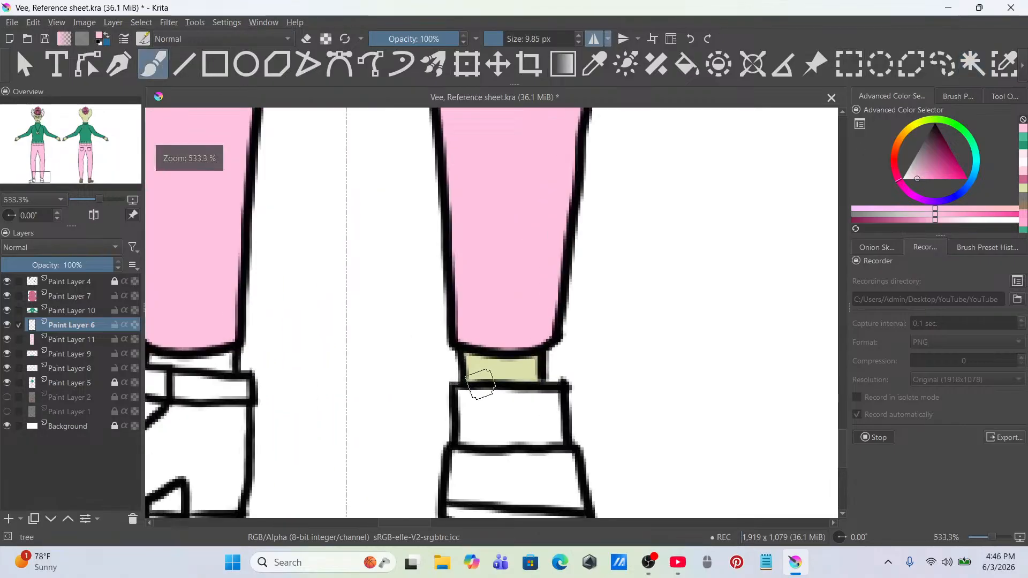
pyautogui.keyDown('ctrl'); pyautogui.click(501, 369); pyautogui.keyUp('ctrl')
pyautogui.click(596, 38)
pyautogui.scroll(3, 526, 224)
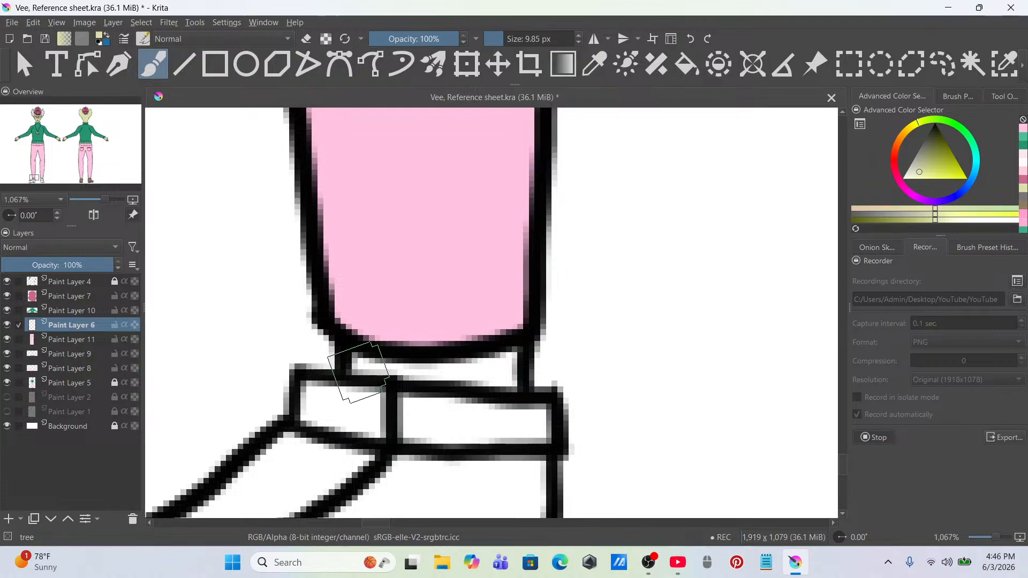
pyautogui.moveTo(356, 369)
pyautogui.mouseDown()
pyautogui.moveTo(383, 369)
pyautogui.moveTo(478, 377)
pyautogui.moveTo(506, 374)
pyautogui.moveTo(509, 361)
pyautogui.moveTo(521, 387)
pyautogui.mouseUp()
pyautogui.scroll(-7, 520, 387)
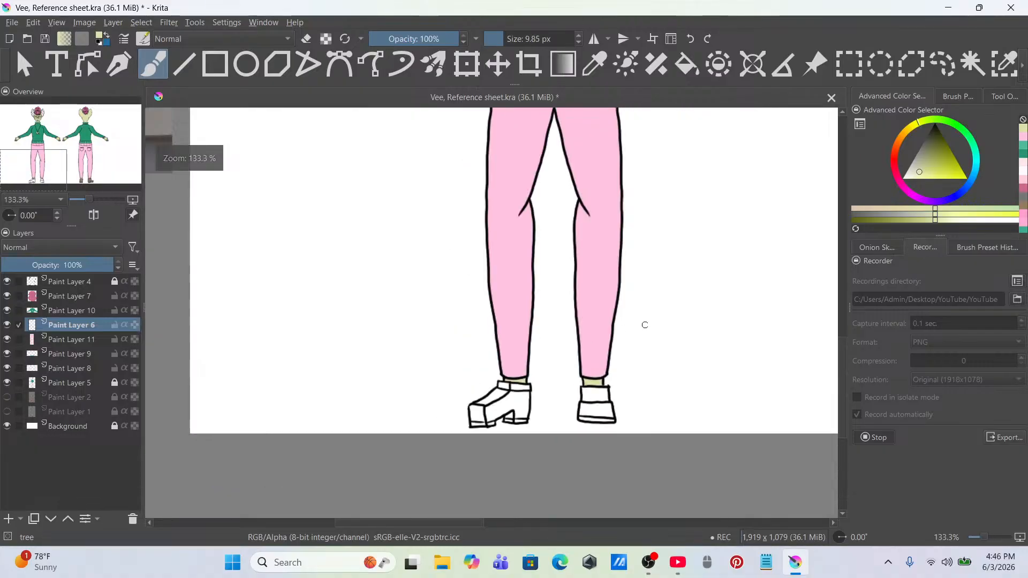
# Step: Erase the collar line across the front view's angled shoe on Paint Layer 4 with the Eraser Small at 7.59 px, and relock the layer
pyautogui.moveTo(250, 298); pyautogui.dragTo(613, 305)
pyautogui.scroll(3, 480, 386)
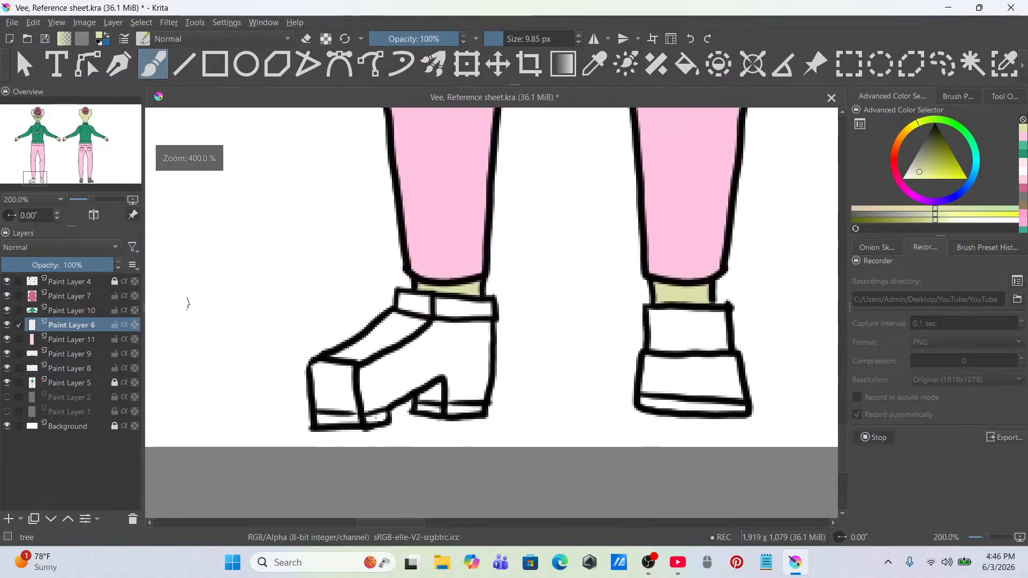
pyautogui.click(66, 280)
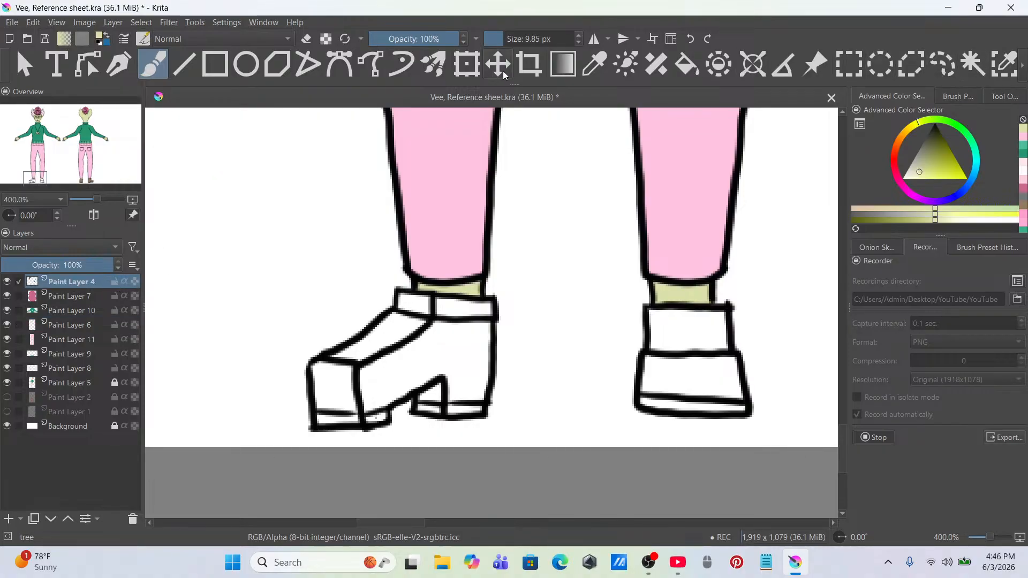
pyautogui.click(951, 102)
pyautogui.click(894, 146)
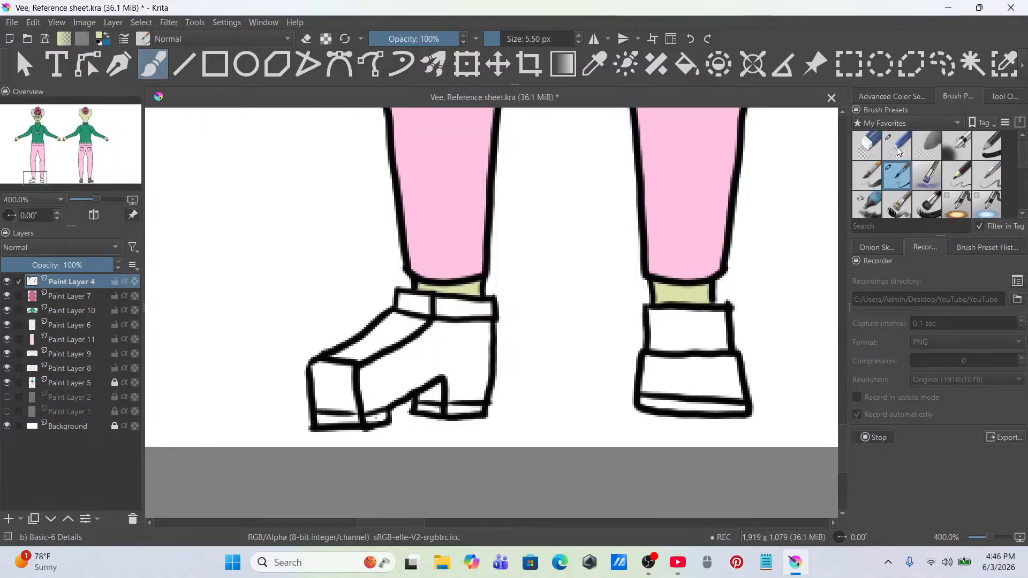
pyautogui.scroll(2, 422, 321)
pyautogui.click(502, 39)
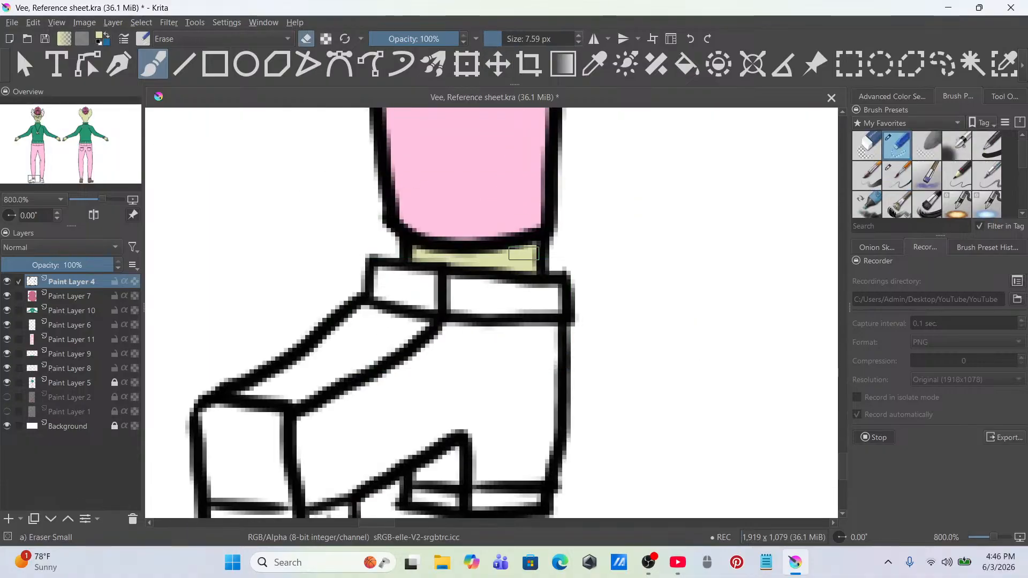
pyautogui.moveTo(491, 331)
pyautogui.mouseDown()
pyautogui.moveTo(463, 325)
pyautogui.moveTo(544, 310)
pyautogui.mouseUp()
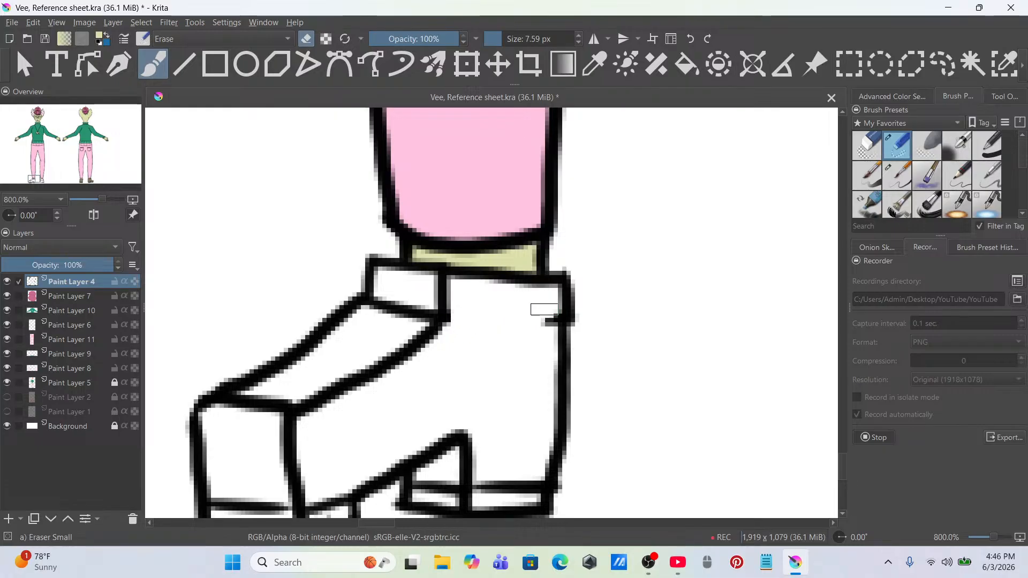
pyautogui.moveTo(420, 288)
pyautogui.mouseDown()
pyautogui.moveTo(381, 315)
pyautogui.moveTo(408, 322)
pyautogui.mouseUp()
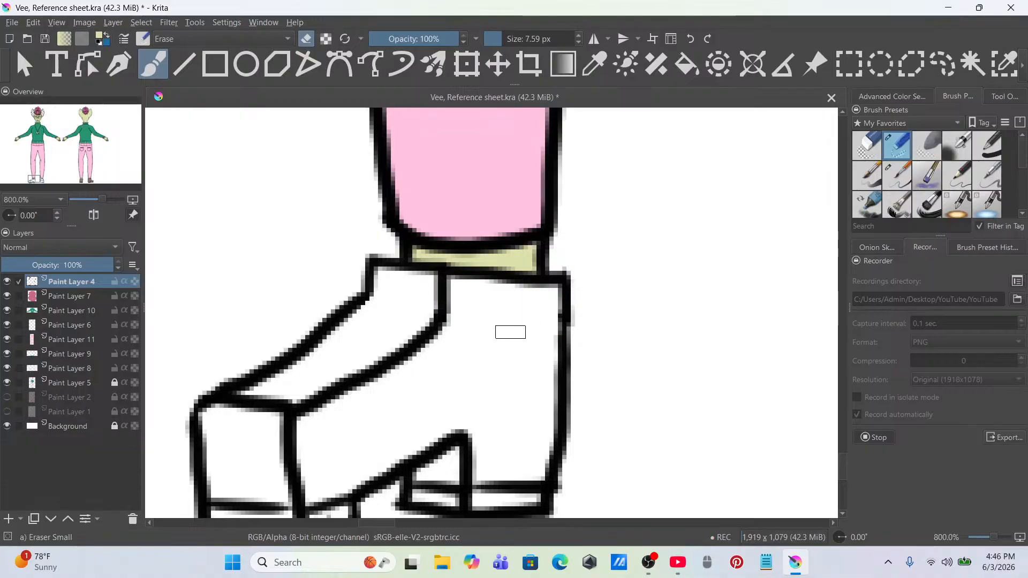
pyautogui.scroll(-4, 512, 332)
pyautogui.scroll(-2, 513, 332)
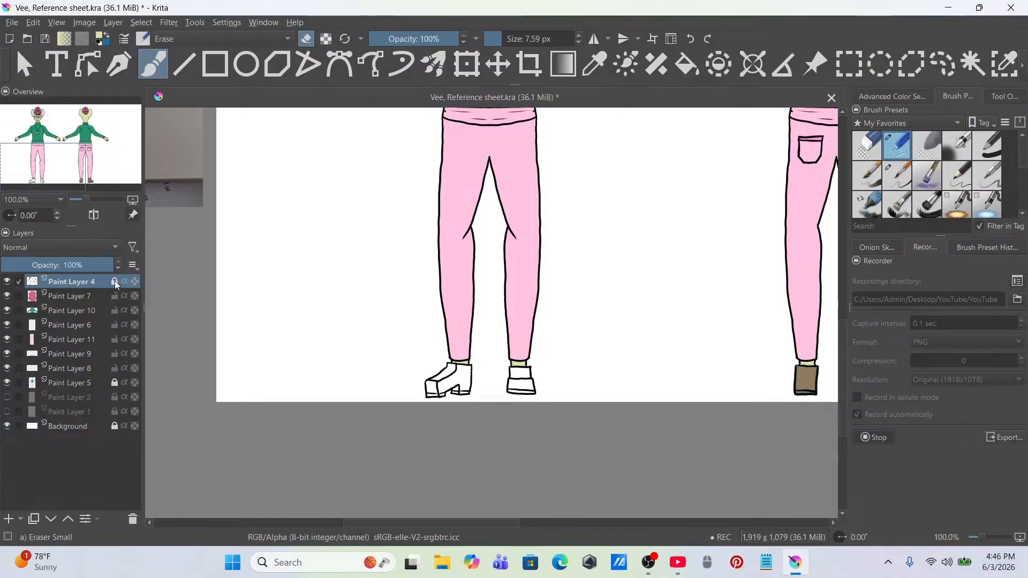
# Step: Add a new paint layer above Paint Layer 8 and sample the brown of the back view's shoes
pyautogui.click(105, 326)
pyautogui.click(96, 368)
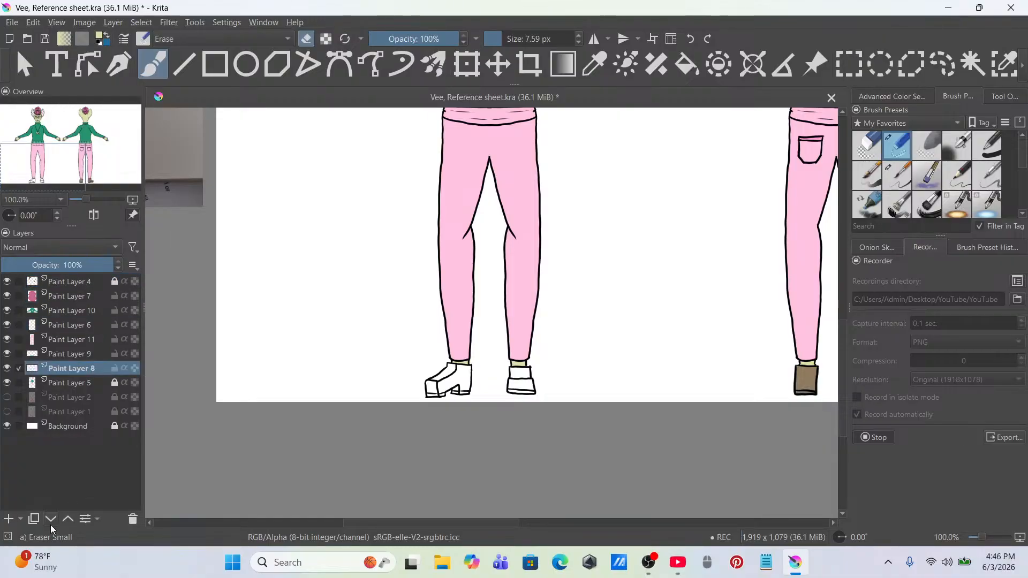
pyautogui.click(13, 520)
pyautogui.scroll(-3, 369, 349)
pyautogui.scroll(4, 560, 380)
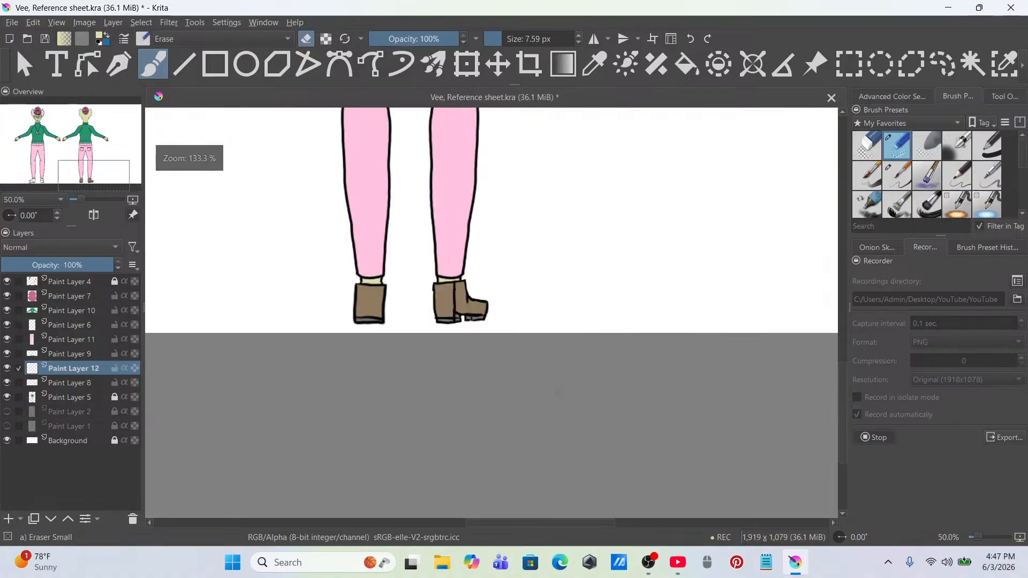
pyautogui.keyDown('ctrl'); pyautogui.click(458, 296); pyautogui.keyUp('ctrl')
# Step: Paint brown along the inner edges of the front-facing shoe's two upper sections on Paint Layer 12 with a 5.70 px brush
pyautogui.scroll(-5, 970, 181)
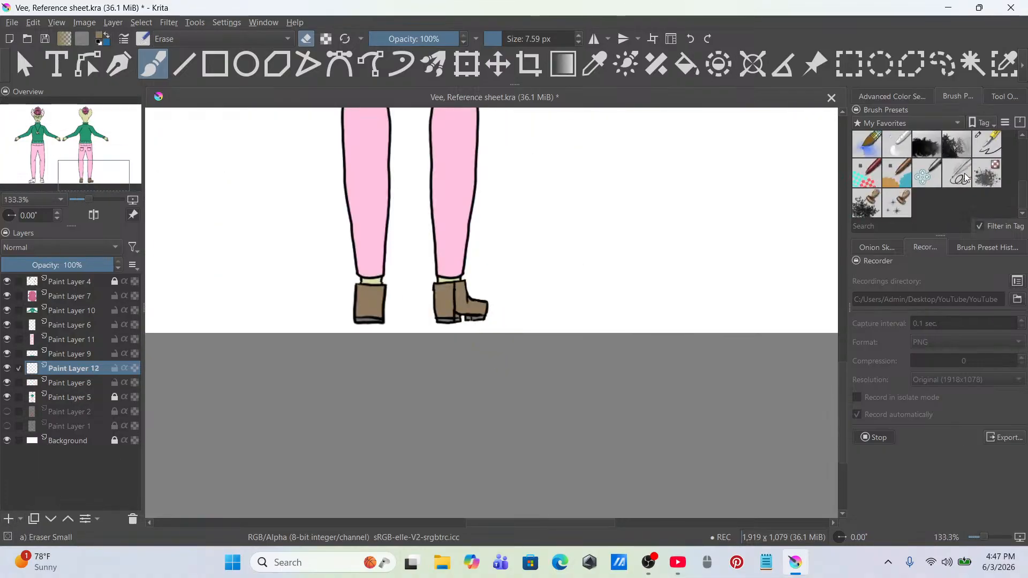
pyautogui.click(980, 148)
pyautogui.scroll(-1, 619, 220)
pyautogui.moveTo(619, 226); pyautogui.dragTo(814, 276)
pyautogui.scroll(-2, 644, 260)
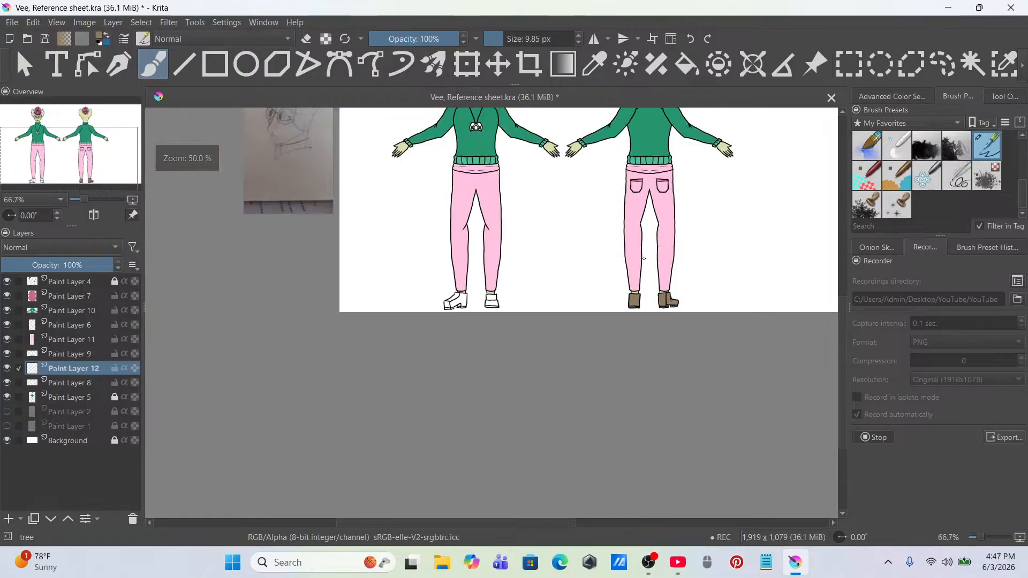
pyautogui.click(514, 38)
pyautogui.scroll(7, 522, 273)
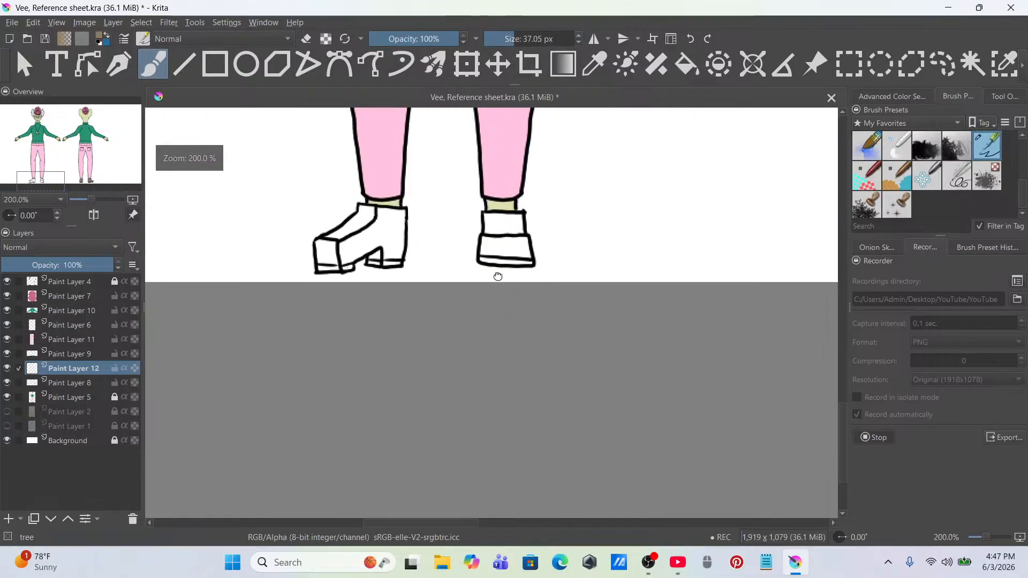
pyautogui.click(500, 39)
pyautogui.scroll(1, 530, 388)
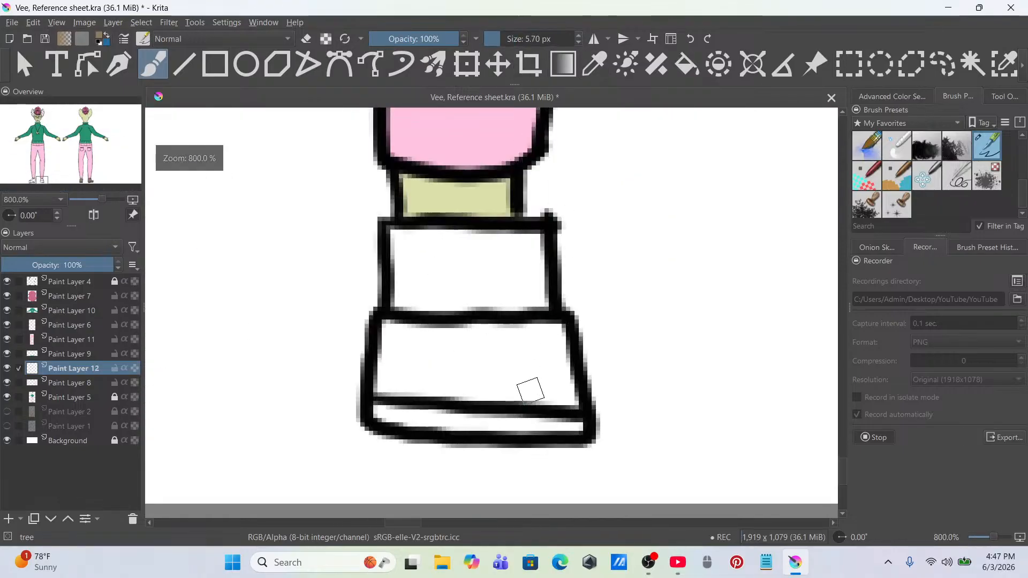
pyautogui.moveTo(532, 230)
pyautogui.mouseDown()
pyautogui.moveTo(542, 300)
pyautogui.moveTo(573, 405)
pyautogui.moveTo(379, 392)
pyautogui.moveTo(387, 320)
pyautogui.mouseUp()
pyautogui.moveTo(527, 229)
pyautogui.mouseDown()
pyautogui.moveTo(452, 243)
pyautogui.moveTo(399, 233)
pyautogui.moveTo(465, 251)
pyautogui.moveTo(422, 236)
pyautogui.moveTo(400, 247)
pyautogui.moveTo(402, 342)
pyautogui.mouseUp()
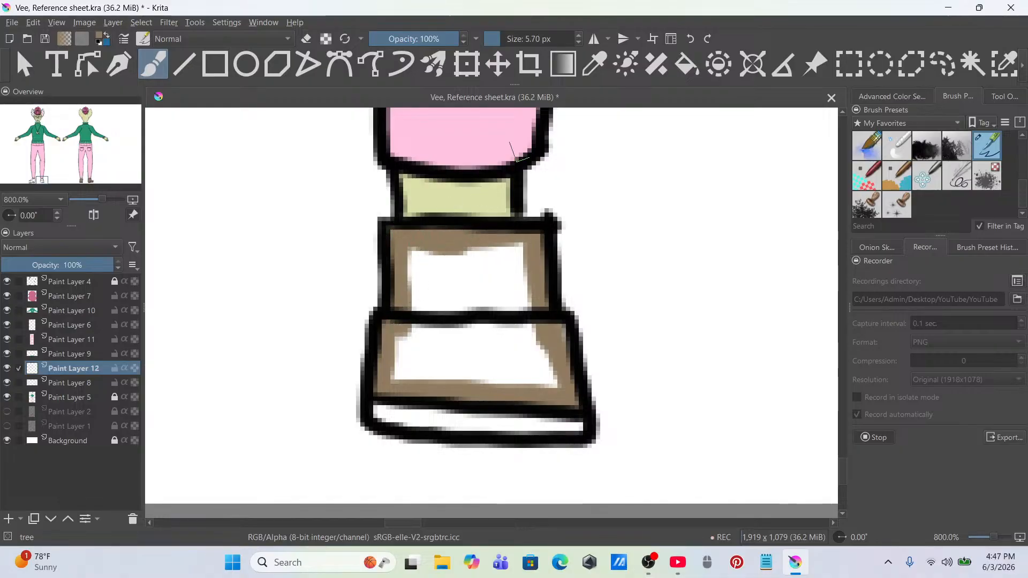
# Step: Fill the front-facing shoe's two upper sections with brown and paint over the remaining light gaps
pyautogui.click(698, 73)
pyautogui.click(493, 273)
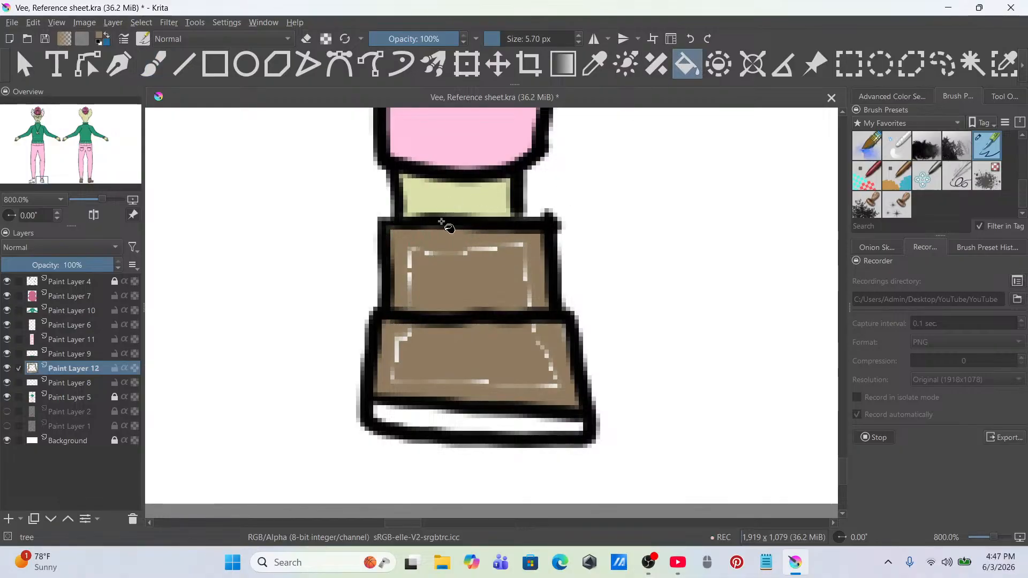
pyautogui.click(158, 58)
pyautogui.moveTo(411, 249); pyautogui.dragTo(410, 284)
pyautogui.moveTo(408, 334); pyautogui.dragTo(392, 371)
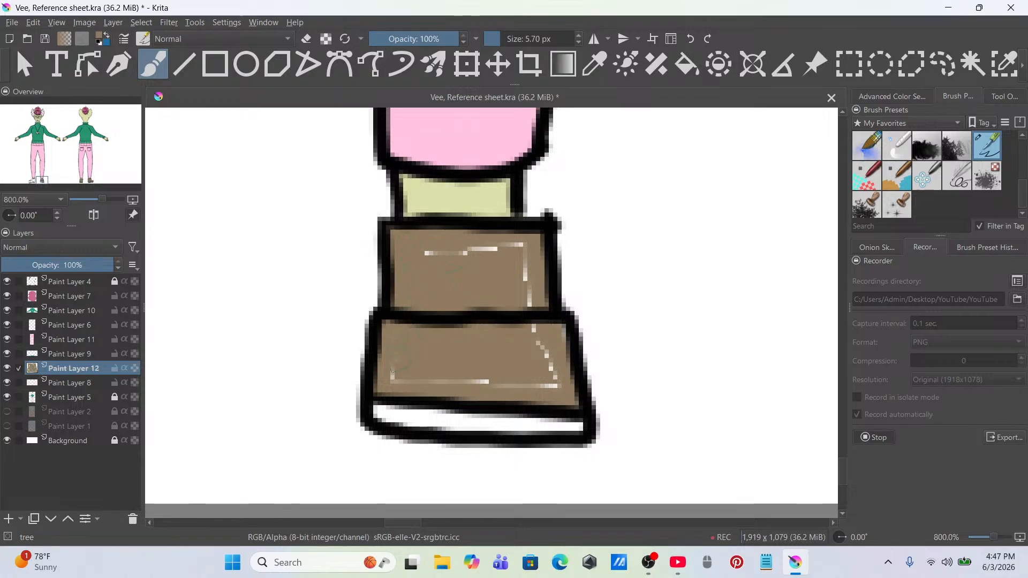
pyautogui.moveTo(534, 327); pyautogui.dragTo(554, 371)
pyautogui.moveTo(525, 247); pyautogui.dragTo(529, 296)
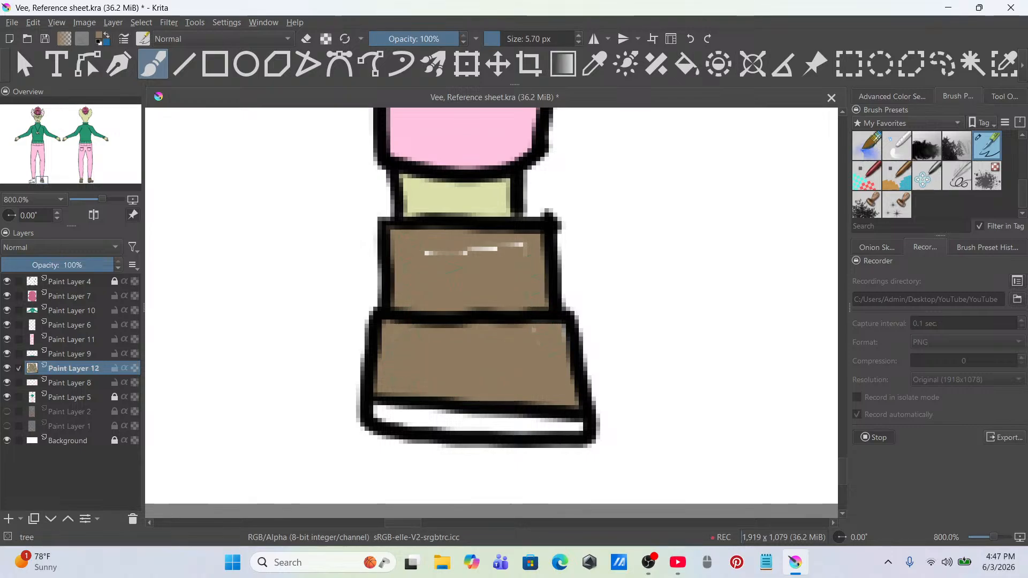
pyautogui.moveTo(525, 246); pyautogui.dragTo(431, 253)
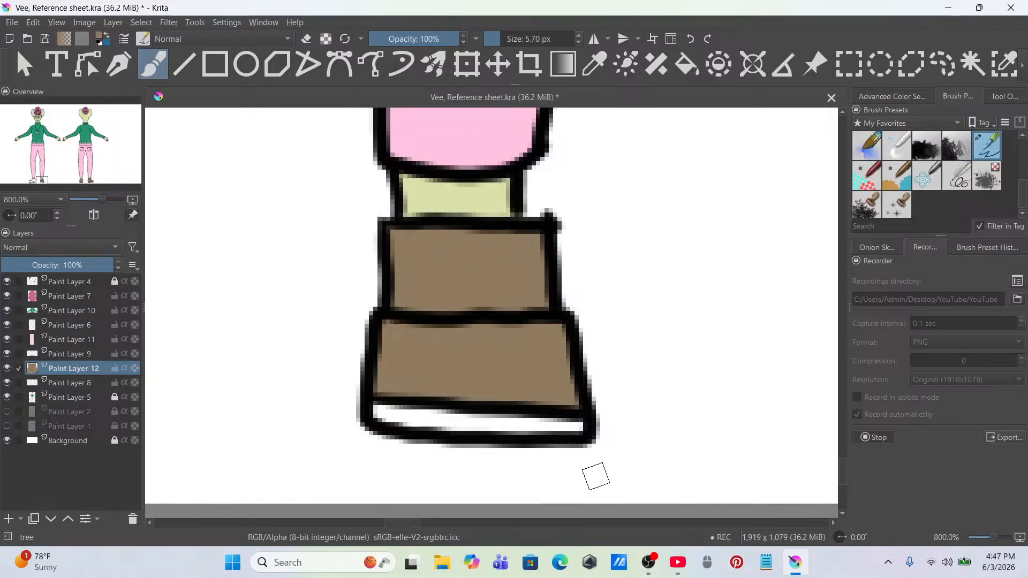
# Step: Paint the toe front and the upper strip of the front view's angled shoe brown, leaving its sole uncoloured
pyautogui.scroll(-5, 615, 364)
pyautogui.scroll(4, 495, 337)
pyautogui.moveTo(553, 374); pyautogui.dragTo(552, 261)
pyautogui.scroll(1, 535, 319)
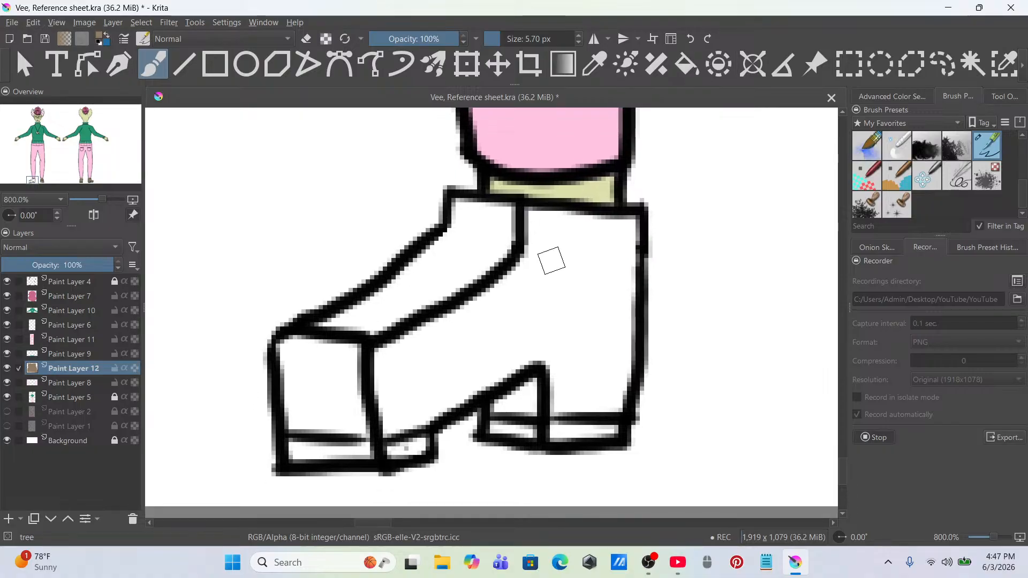
pyautogui.moveTo(283, 342)
pyautogui.mouseDown()
pyautogui.moveTo(362, 355)
pyautogui.moveTo(360, 427)
pyautogui.moveTo(289, 422)
pyautogui.moveTo(292, 352)
pyautogui.moveTo(277, 368)
pyautogui.moveTo(308, 380)
pyautogui.moveTo(329, 364)
pyautogui.moveTo(337, 412)
pyautogui.mouseUp()
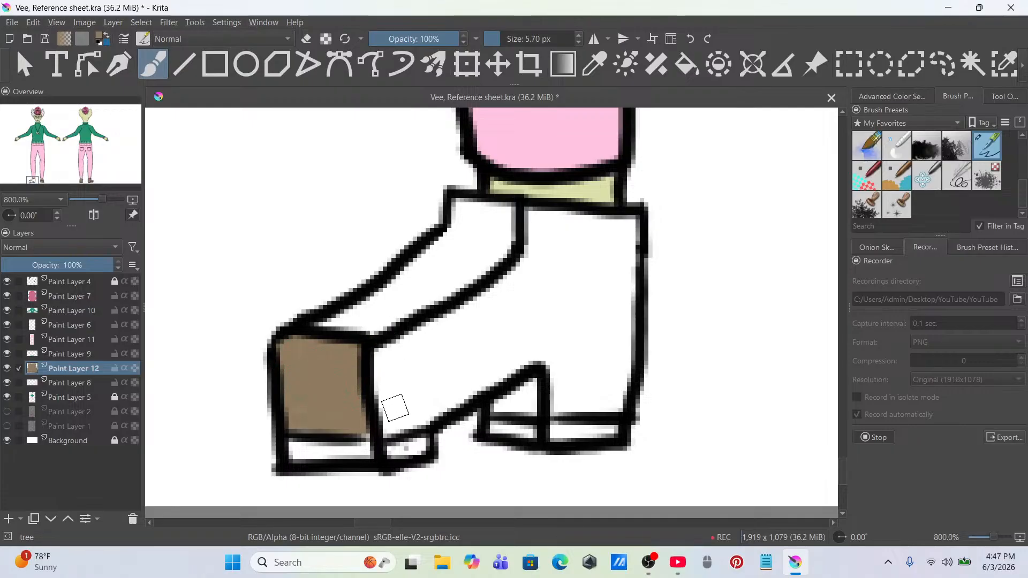
pyautogui.moveTo(512, 214); pyautogui.dragTo(450, 215)
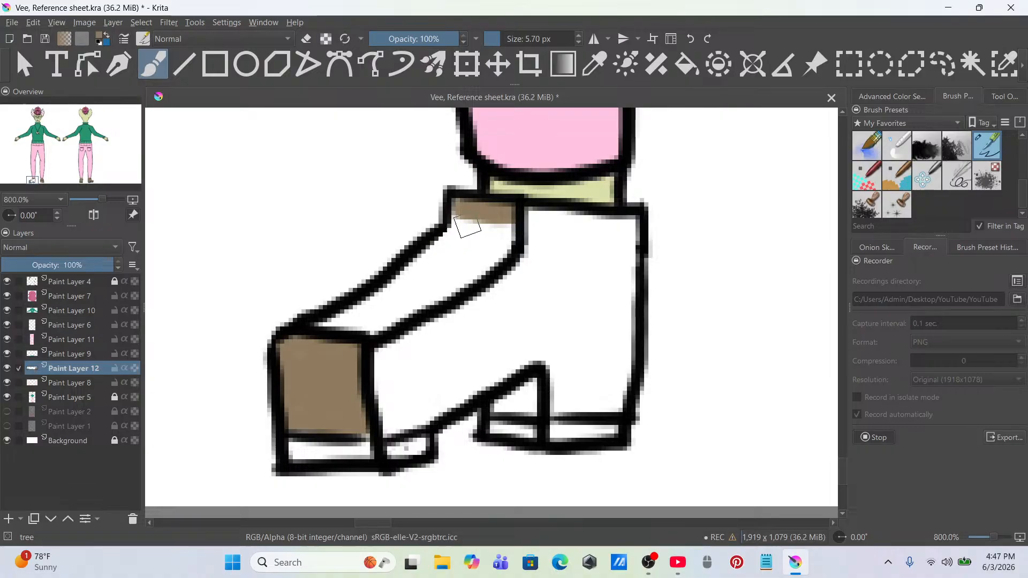
pyautogui.moveTo(453, 237); pyautogui.dragTo(338, 324)
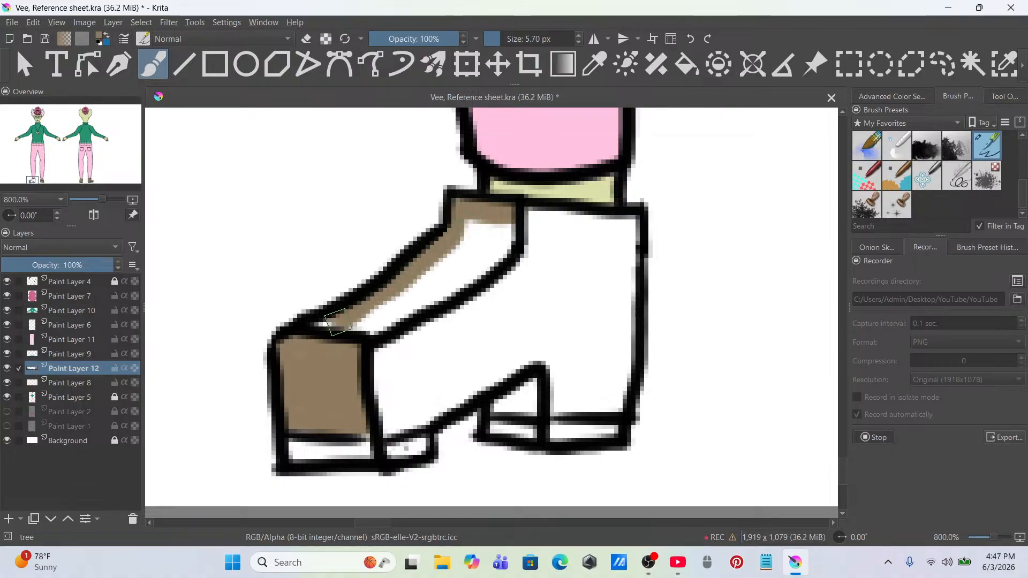
pyautogui.moveTo(519, 218)
pyautogui.mouseDown()
pyautogui.moveTo(479, 280)
pyautogui.moveTo(362, 348)
pyautogui.moveTo(384, 309)
pyautogui.moveTo(356, 335)
pyautogui.moveTo(391, 307)
pyautogui.moveTo(417, 310)
pyautogui.moveTo(448, 260)
pyautogui.moveTo(487, 241)
pyautogui.mouseUp()
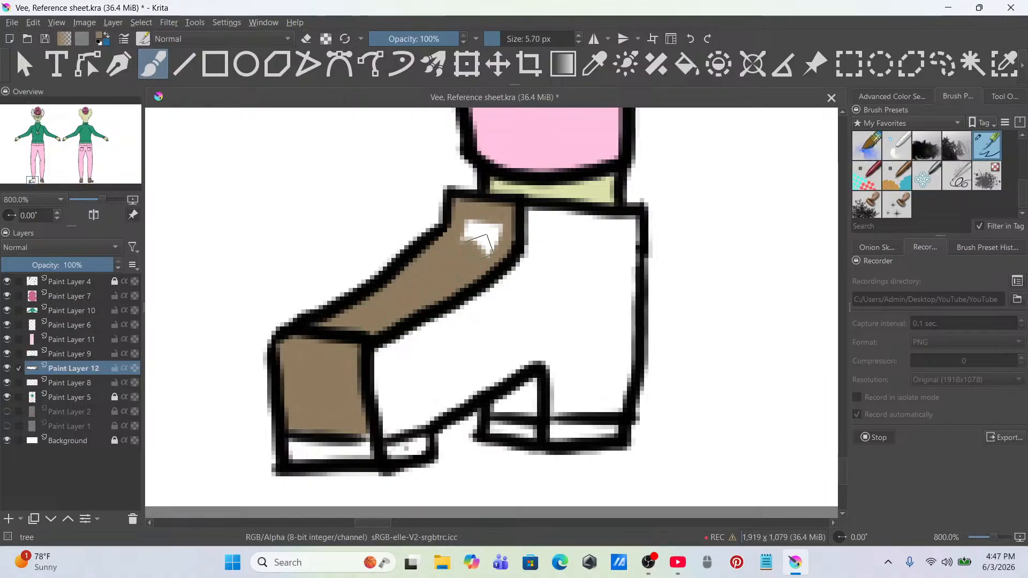
# Step: Colour the side and heel of the angled shoe brown by painting the edges, filling the interior and covering the leftover gaps
pyautogui.moveTo(558, 214)
pyautogui.mouseDown()
pyautogui.moveTo(632, 225)
pyautogui.moveTo(620, 407)
pyautogui.moveTo(493, 410)
pyautogui.moveTo(543, 400)
pyautogui.moveTo(545, 380)
pyautogui.moveTo(522, 366)
pyautogui.moveTo(484, 395)
pyautogui.moveTo(411, 421)
pyautogui.mouseUp()
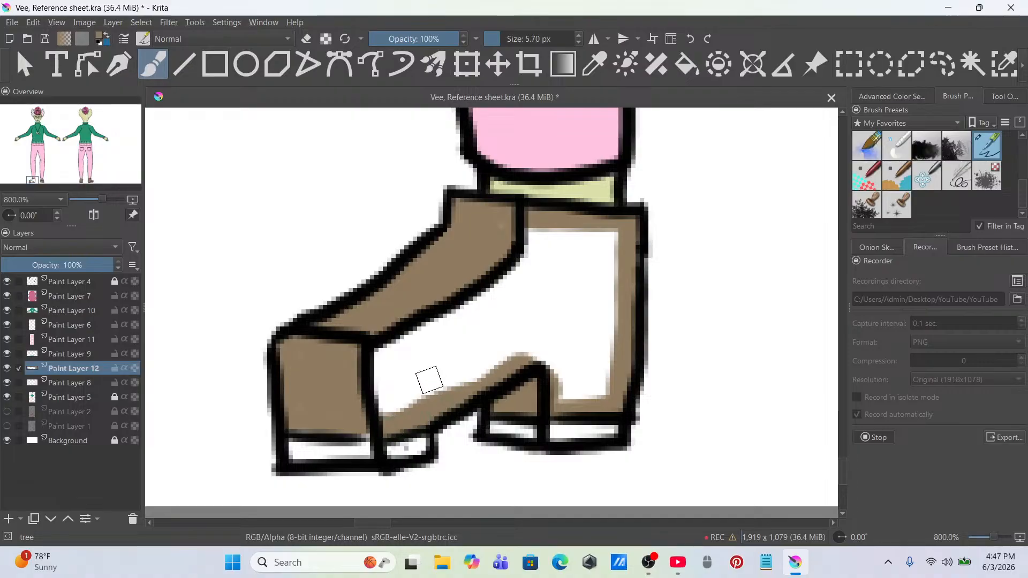
pyautogui.click(686, 64)
pyautogui.click(541, 268)
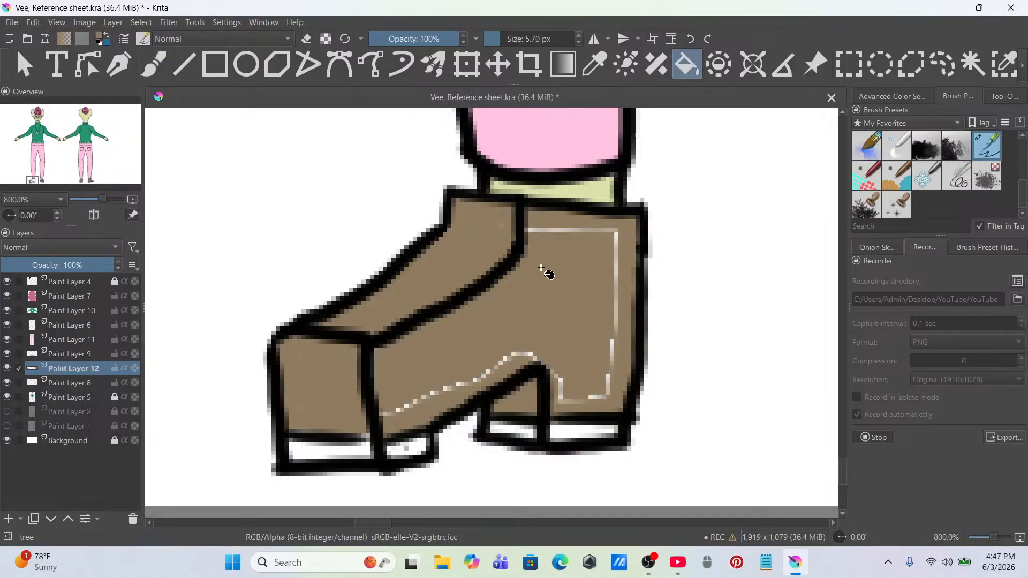
pyautogui.click(155, 64)
pyautogui.moveTo(525, 229)
pyautogui.mouseDown()
pyautogui.moveTo(571, 230)
pyautogui.moveTo(616, 264)
pyautogui.moveTo(609, 381)
pyautogui.moveTo(616, 332)
pyautogui.mouseUp()
pyautogui.moveTo(608, 397)
pyautogui.mouseDown()
pyautogui.moveTo(569, 395)
pyautogui.moveTo(511, 351)
pyautogui.moveTo(376, 419)
pyautogui.mouseUp()
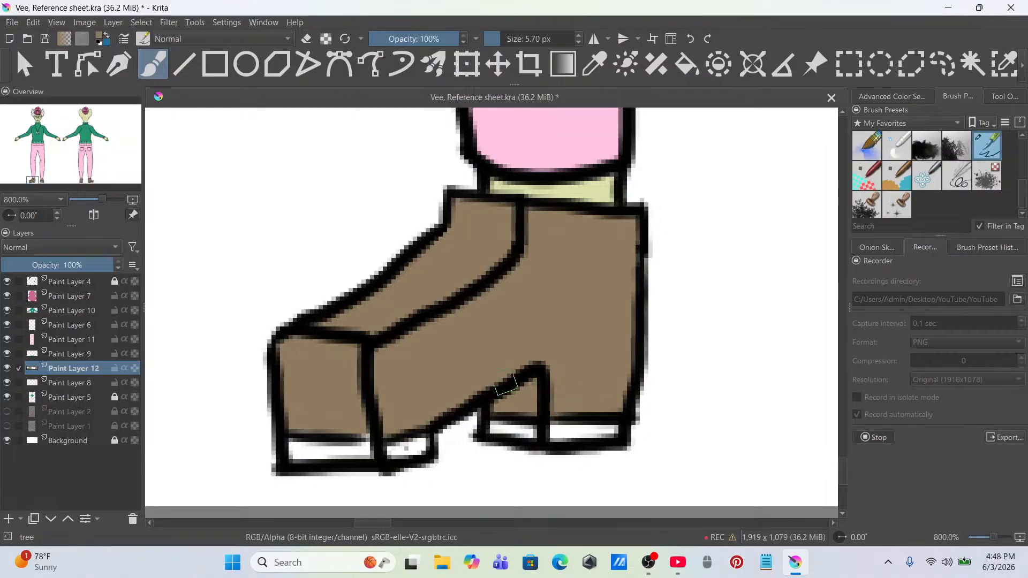
# Step: Sample the grey from the back view's shoe sole and paint the sole of the front view's front-facing shoe with it
pyautogui.scroll(-8, 506, 385)
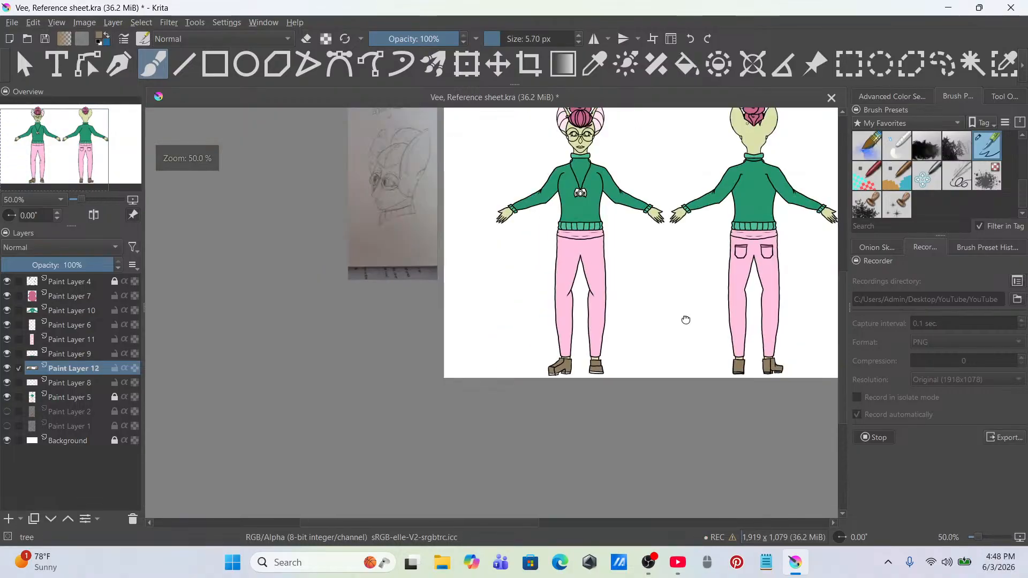
pyautogui.scroll(10, 629, 354)
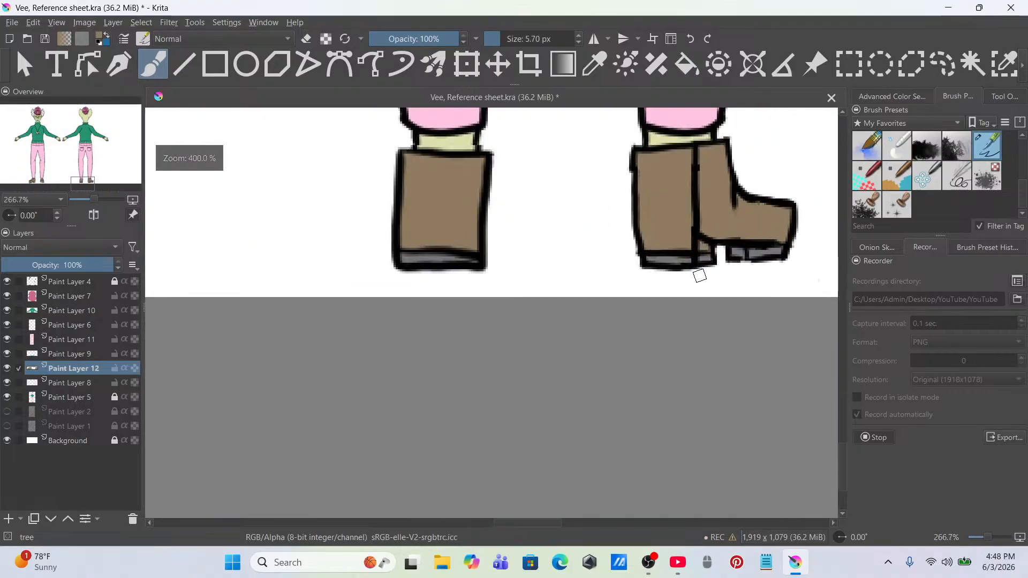
pyautogui.scroll(4, 672, 236)
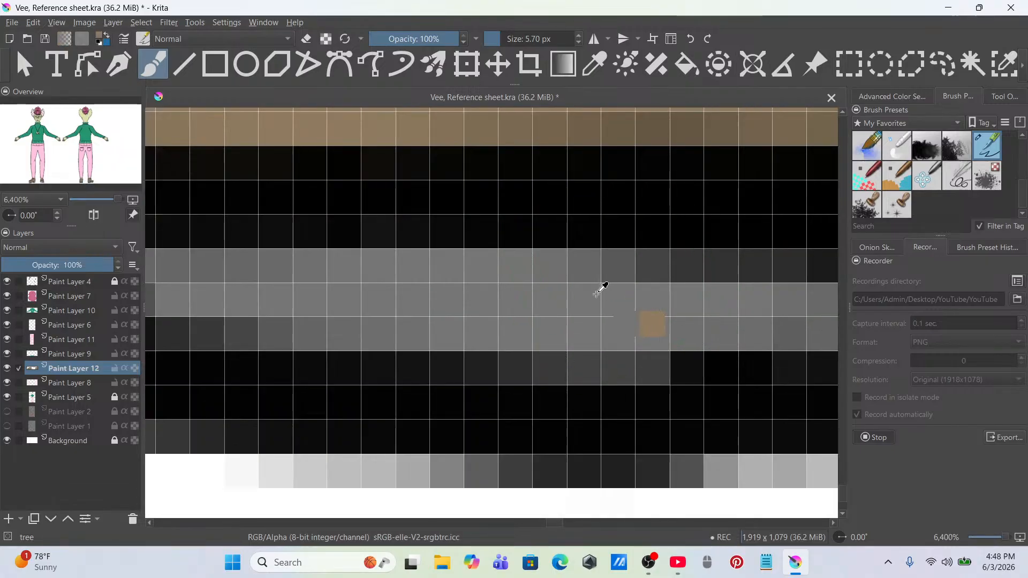
pyautogui.scroll(-8, 602, 283)
pyautogui.moveTo(491, 291); pyautogui.dragTo(877, 391)
pyautogui.moveTo(484, 362); pyautogui.dragTo(636, 312)
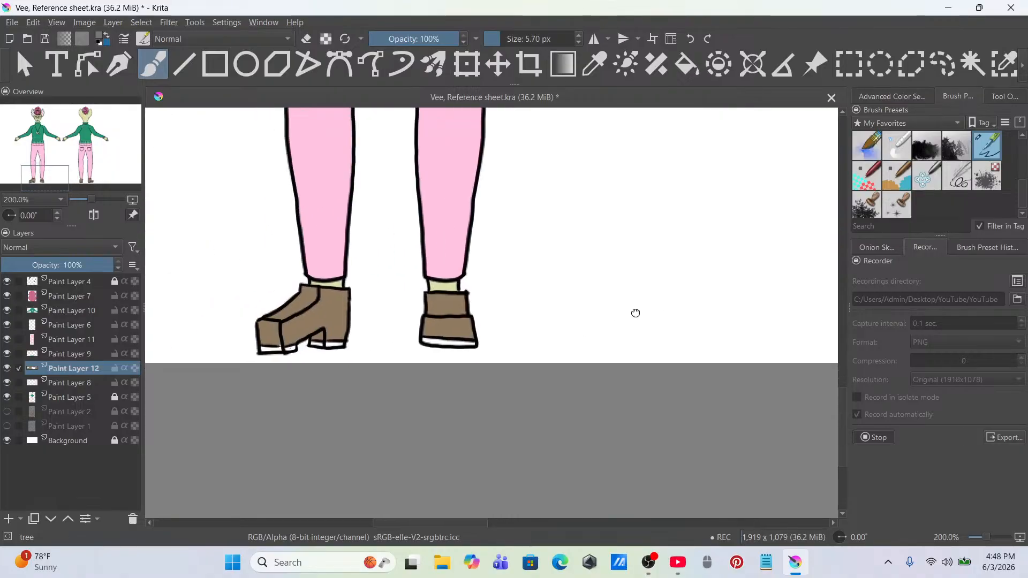
pyautogui.scroll(5, 422, 327)
pyautogui.moveTo(589, 348); pyautogui.dragTo(565, 343)
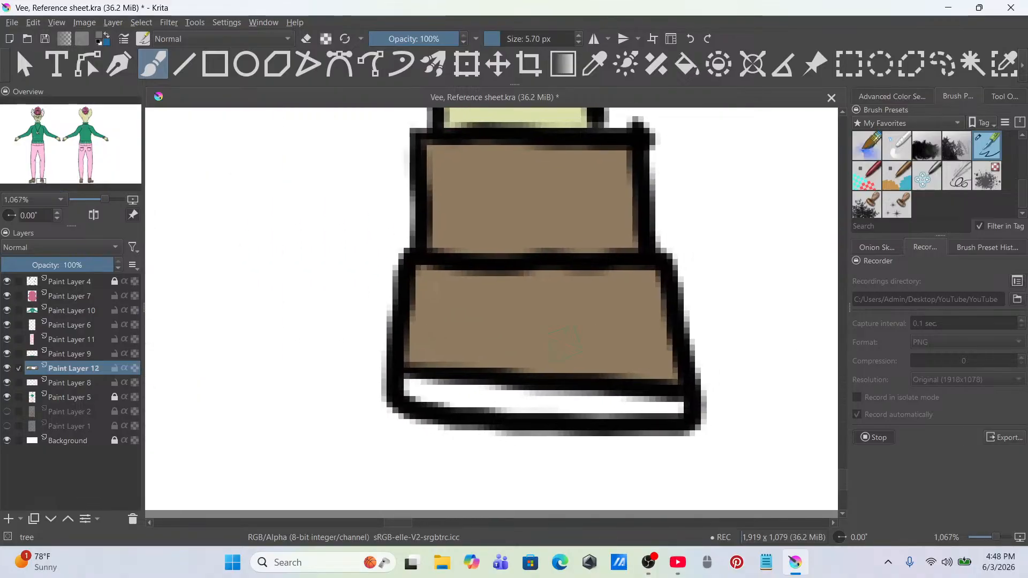
pyautogui.moveTo(453, 394); pyautogui.dragTo(679, 408)
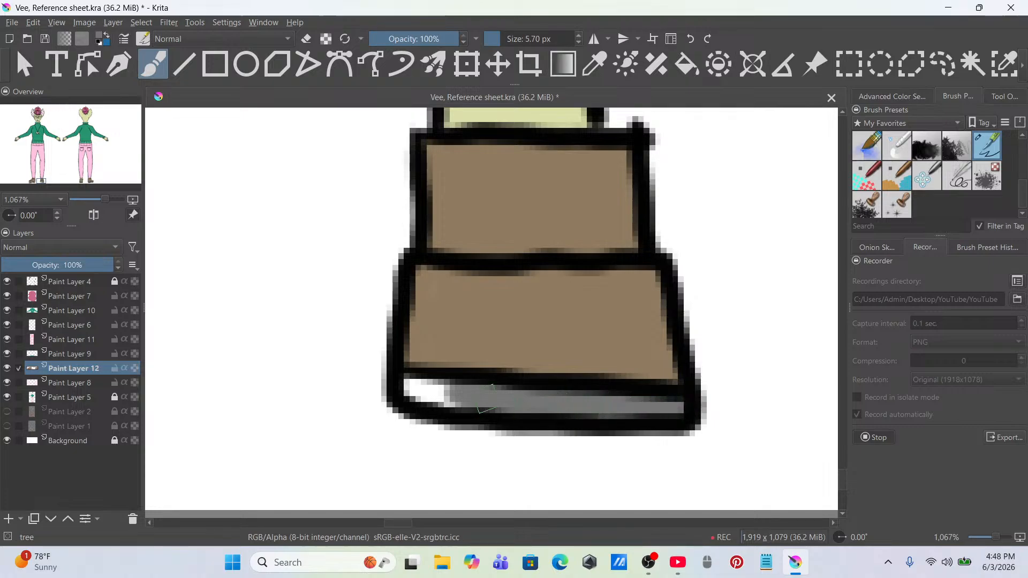
pyautogui.moveTo(450, 399); pyautogui.dragTo(416, 395)
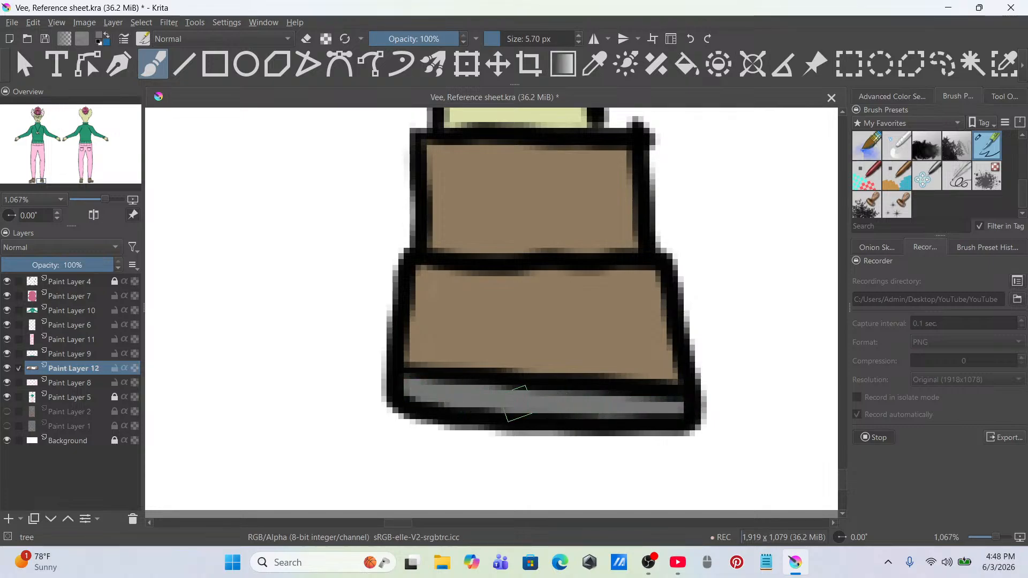
# Step: Paint the toe and heel soles of the front view's angled shoe with the same grey
pyautogui.scroll(-8, 517, 405)
pyautogui.scroll(4, 407, 397)
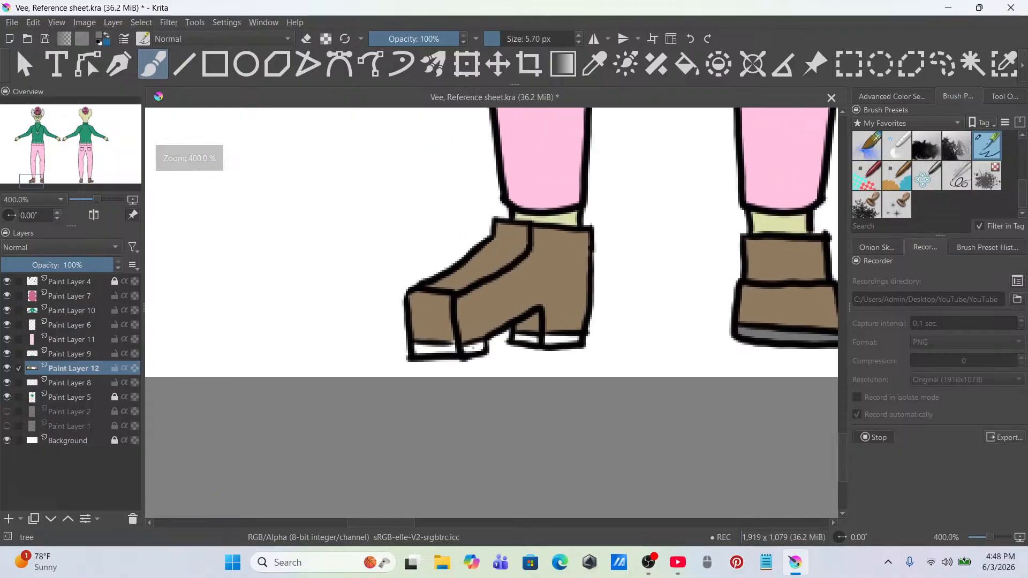
pyautogui.scroll(1, 495, 347)
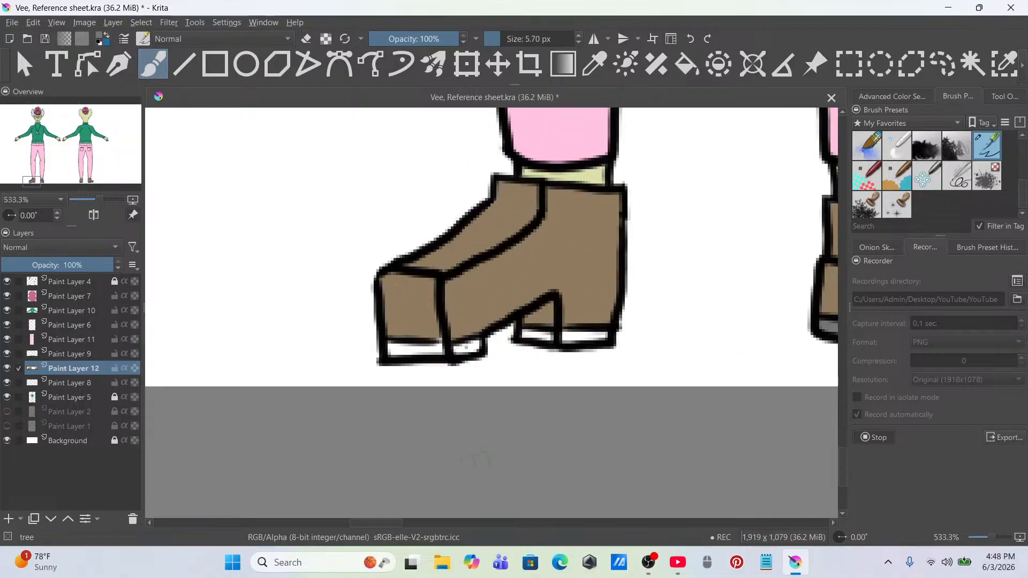
pyautogui.moveTo(412, 354)
pyautogui.mouseDown()
pyautogui.moveTo(442, 355)
pyautogui.moveTo(397, 343)
pyautogui.moveTo(455, 350)
pyautogui.moveTo(531, 332)
pyautogui.moveTo(583, 337)
pyautogui.mouseUp()
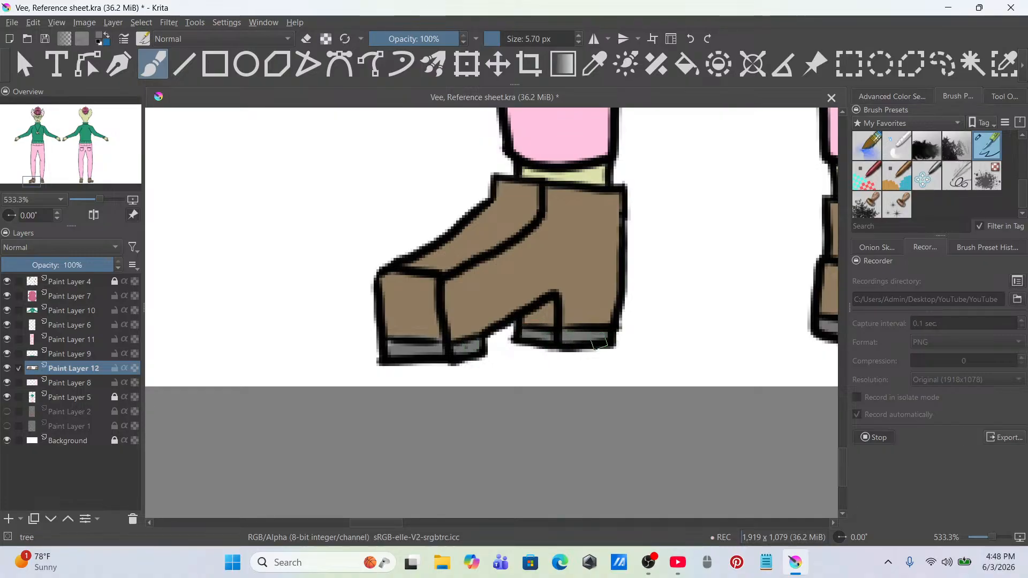
# Step: Add a new paint layer above Paint Layer 12 for the necklace pendant and choose a bright light green as the brush colour
pyautogui.scroll(-8, 604, 336)
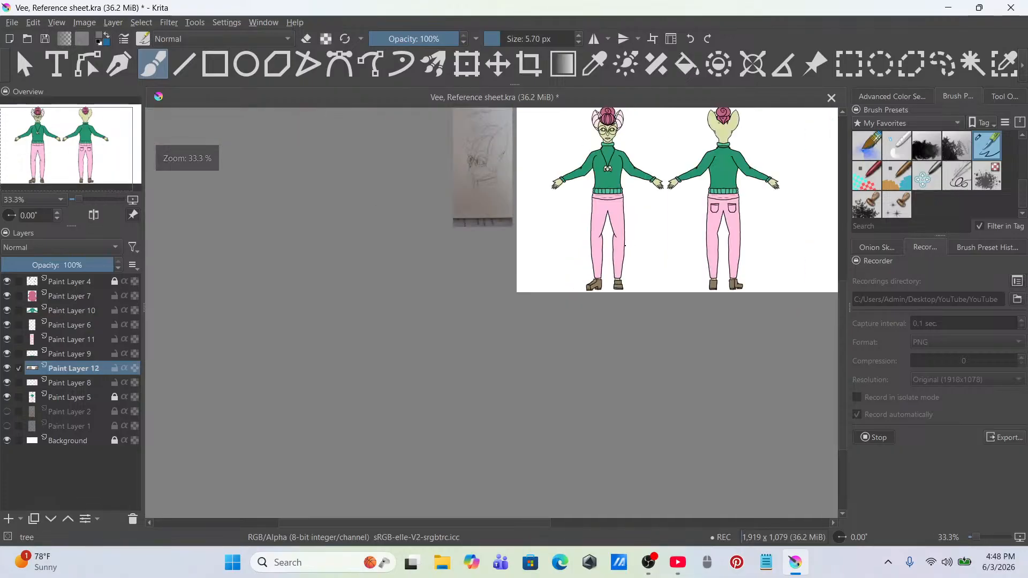
pyautogui.scroll(4, 588, 273)
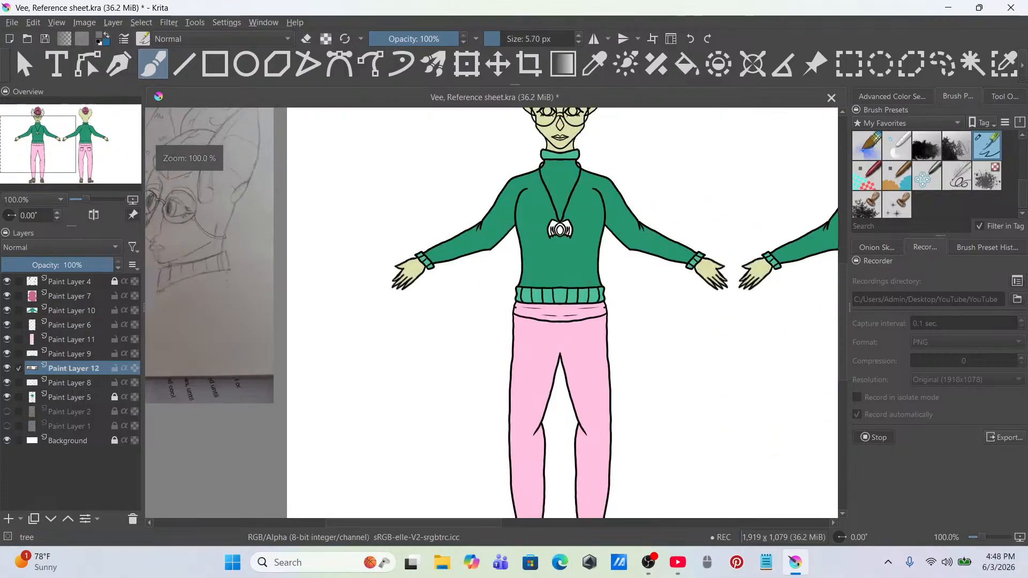
pyautogui.scroll(3, 573, 204)
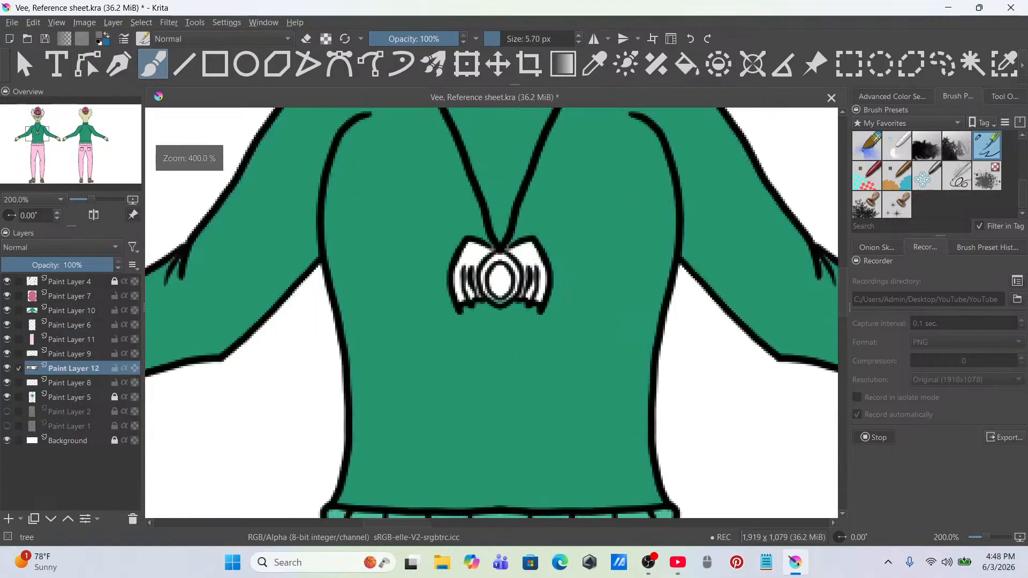
pyautogui.click(9, 520)
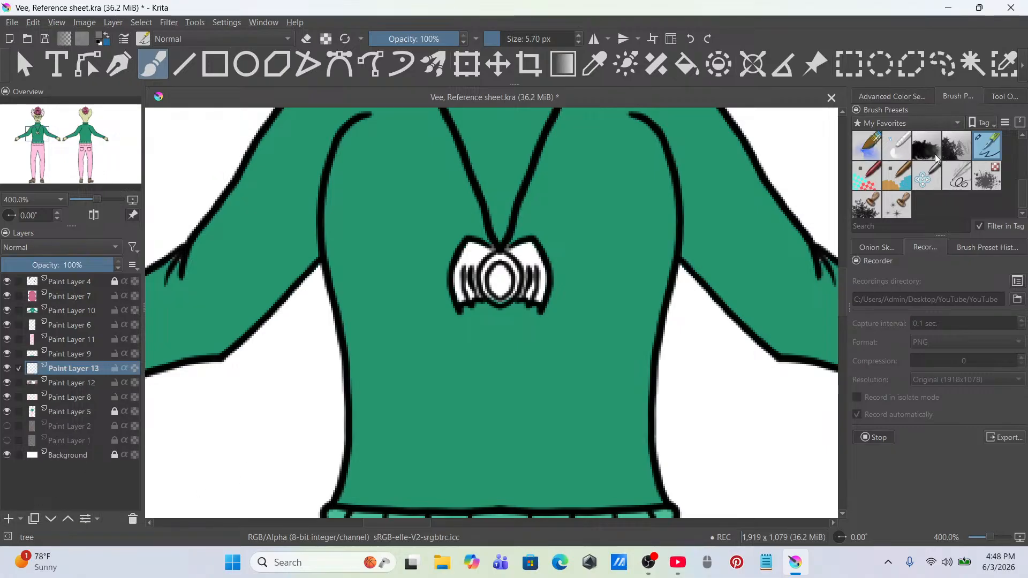
pyautogui.scroll(3, 934, 163)
pyautogui.click(892, 98)
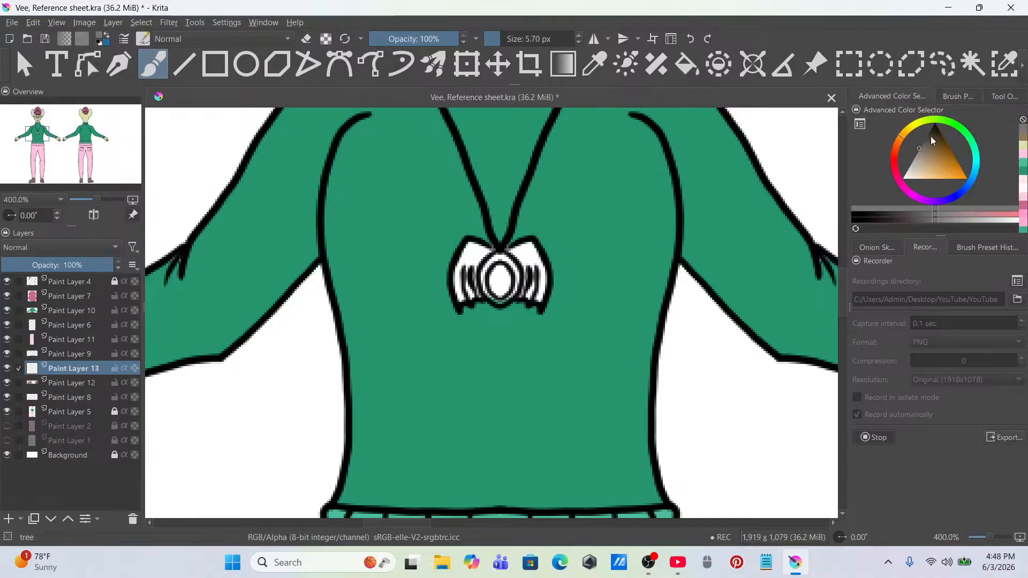
pyautogui.click(952, 123)
pyautogui.moveTo(936, 168); pyautogui.dragTo(944, 188)
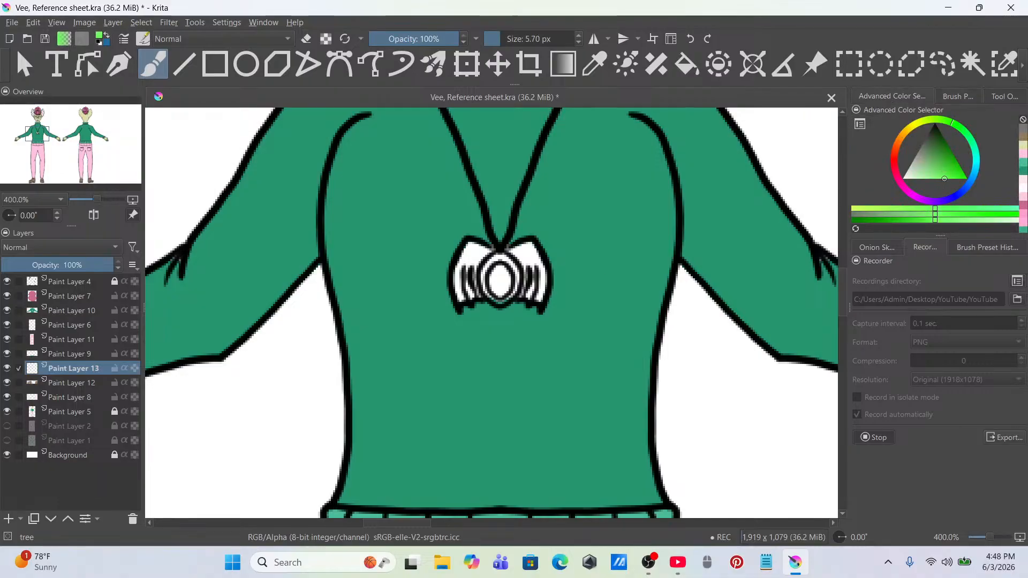
# Step: Paint the pendant's oval centre and both bow wings bright green, leaving the ring around the oval uncoloured
pyautogui.scroll(2, 525, 278)
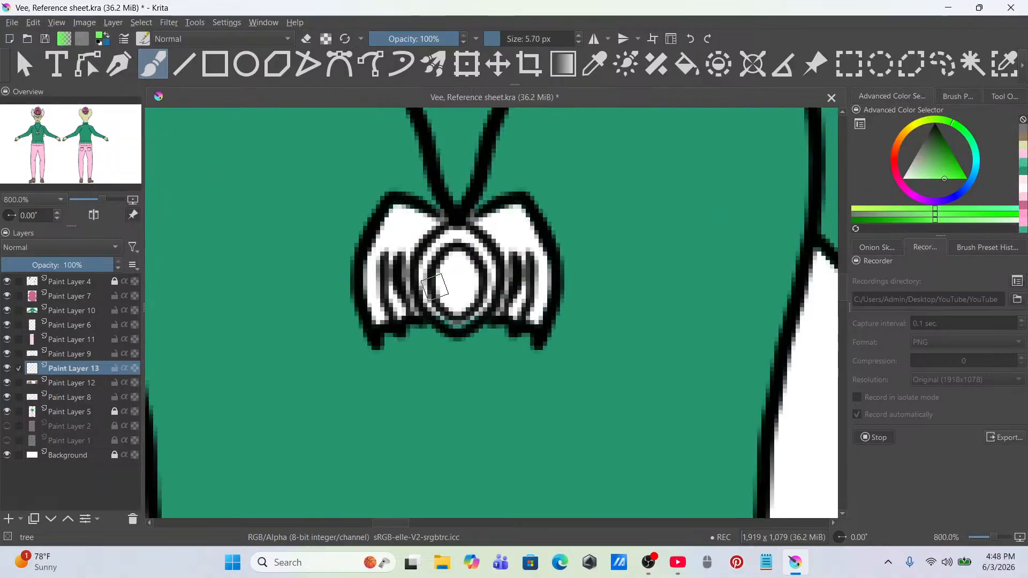
pyautogui.moveTo(460, 263)
pyautogui.mouseDown()
pyautogui.moveTo(448, 290)
pyautogui.moveTo(460, 305)
pyautogui.moveTo(467, 269)
pyautogui.moveTo(465, 278)
pyautogui.moveTo(440, 270)
pyautogui.mouseUp()
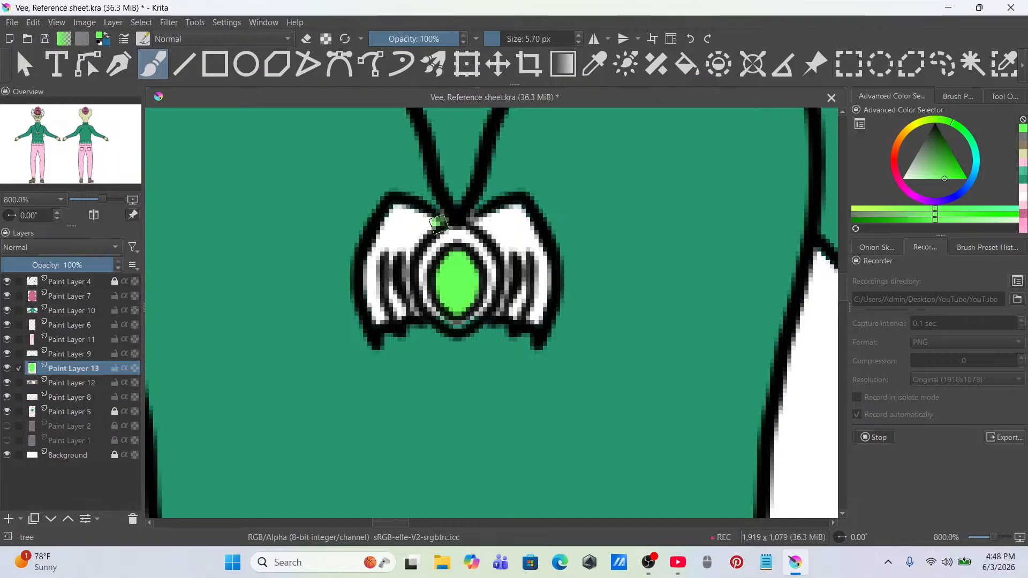
pyautogui.moveTo(443, 220)
pyautogui.mouseDown()
pyautogui.moveTo(400, 210)
pyautogui.moveTo(373, 298)
pyautogui.moveTo(380, 319)
pyautogui.moveTo(399, 297)
pyautogui.moveTo(412, 311)
pyautogui.moveTo(418, 244)
pyautogui.moveTo(429, 226)
pyautogui.moveTo(396, 284)
pyautogui.mouseUp()
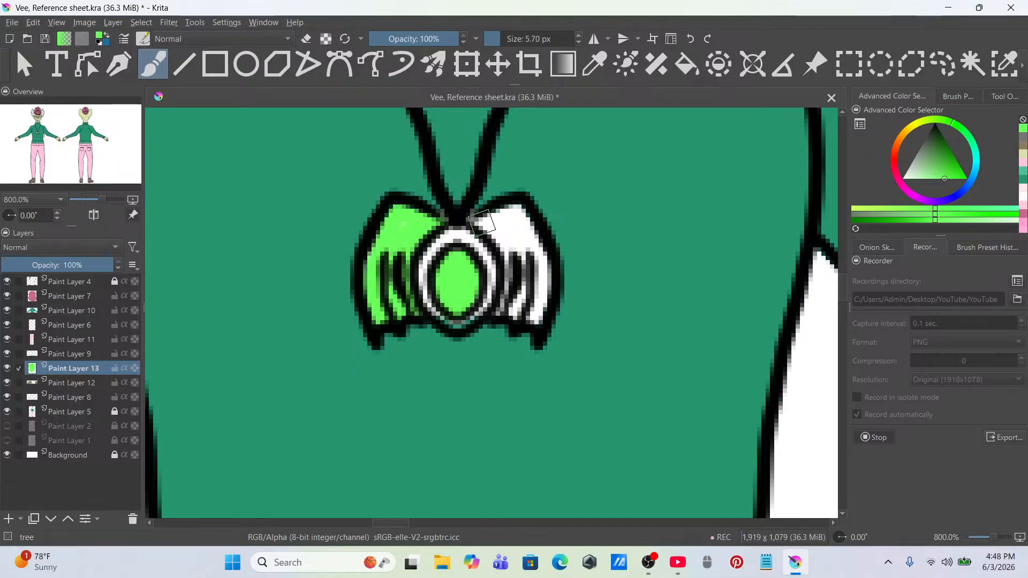
pyautogui.moveTo(485, 222)
pyautogui.mouseDown()
pyautogui.moveTo(519, 293)
pyautogui.moveTo(507, 310)
pyautogui.moveTo(537, 317)
pyautogui.moveTo(524, 226)
pyautogui.mouseUp()
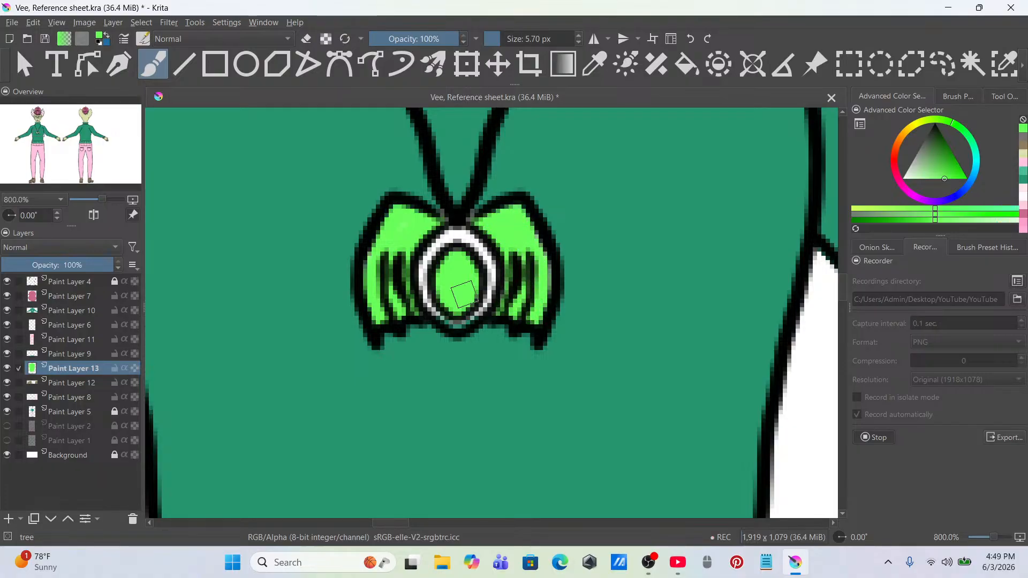
# Step: Select a rectangle of about 69 × 51 px around the pendant and copy its green colouring to a new layer
pyautogui.hotkey('ctrl', 'r')
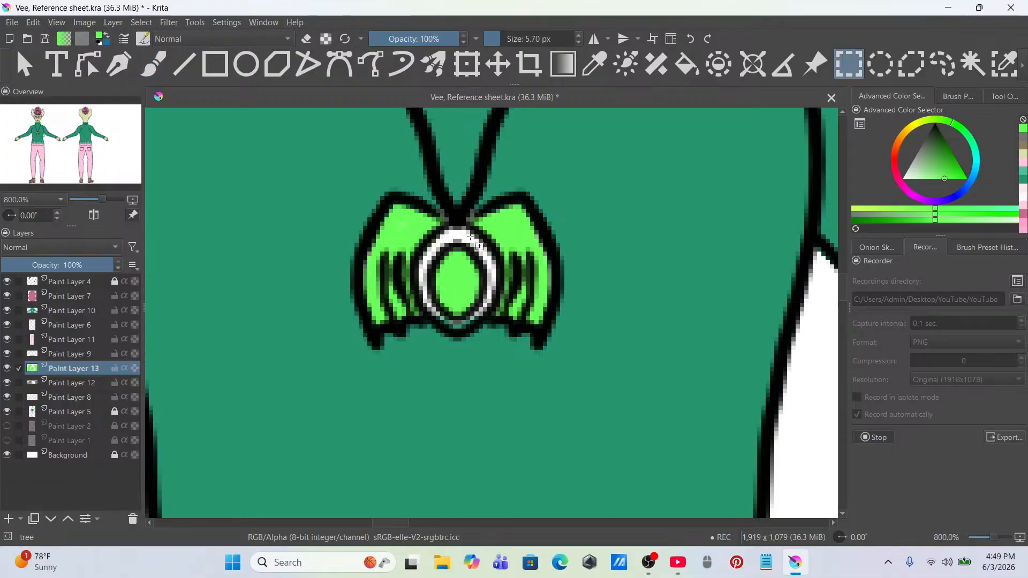
pyautogui.moveTo(333, 167); pyautogui.dragTo(629, 384)
pyautogui.rightClick(500, 258)
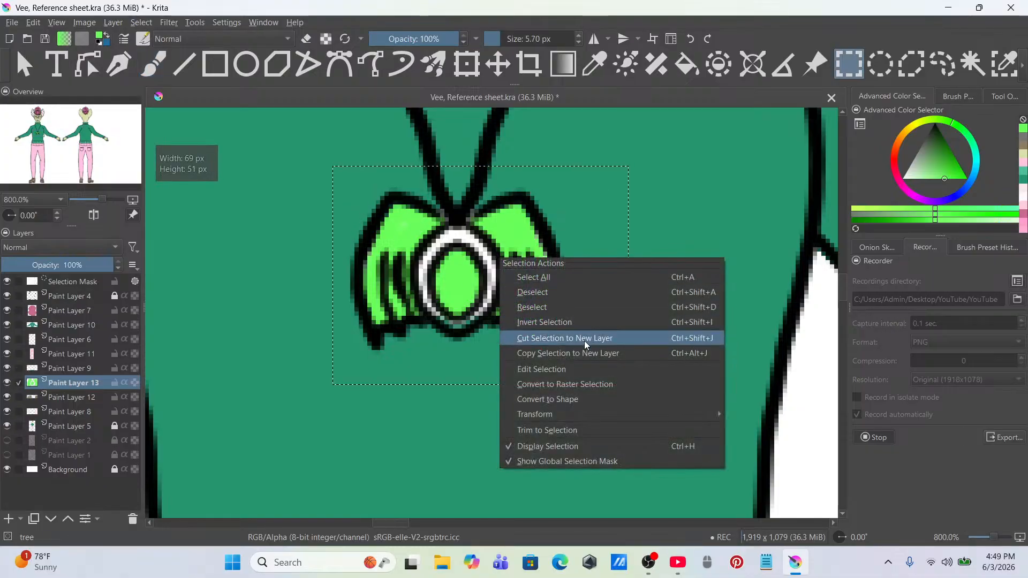
pyautogui.click(586, 352)
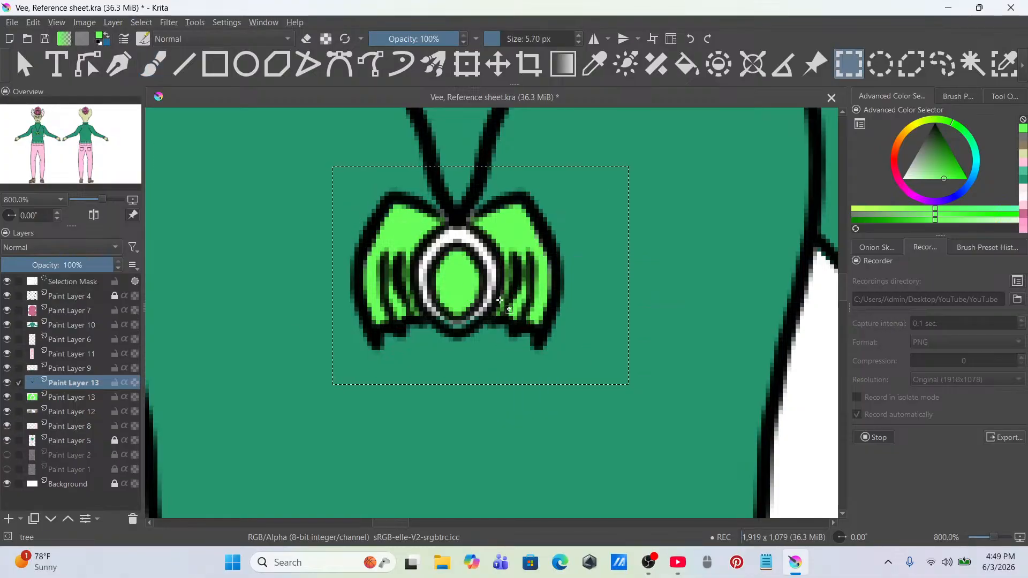
# Step: Try a Gaussian Blur with a 475.57 px horizontal and vertical radius on the lower Paint Layer 13
pyautogui.click(82, 399)
pyautogui.click(172, 24)
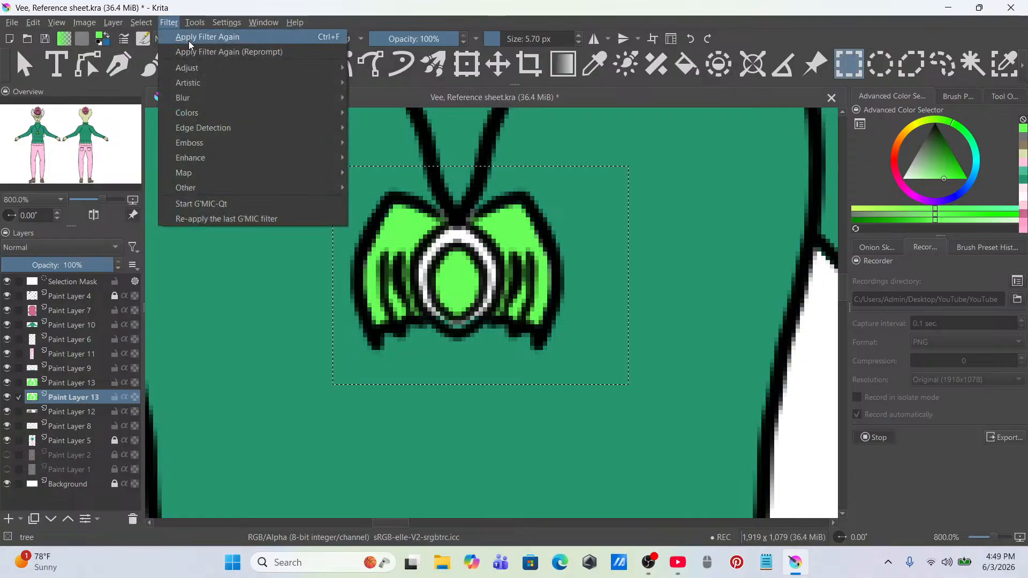
pyautogui.moveTo(197, 97)
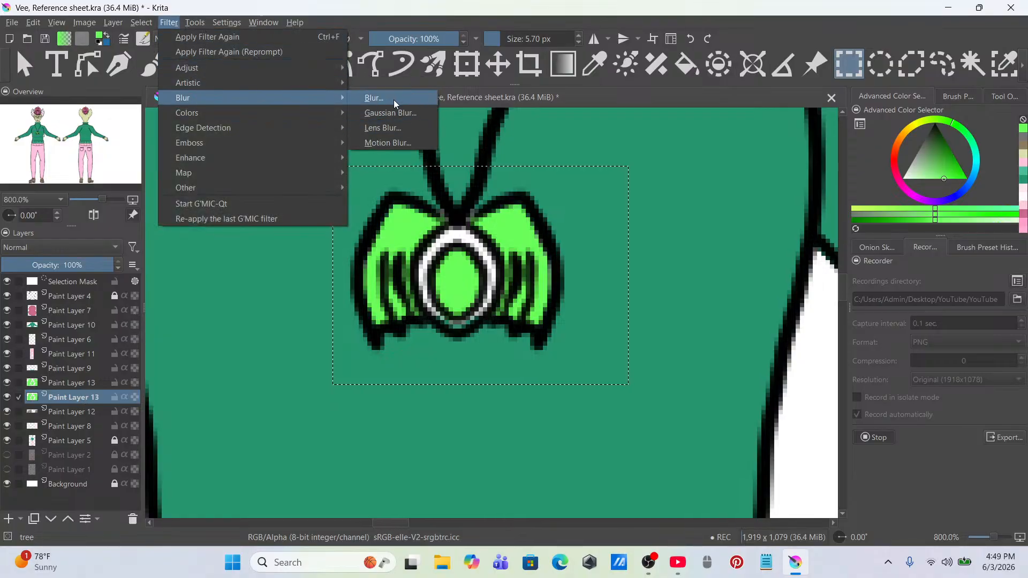
pyautogui.click(391, 113)
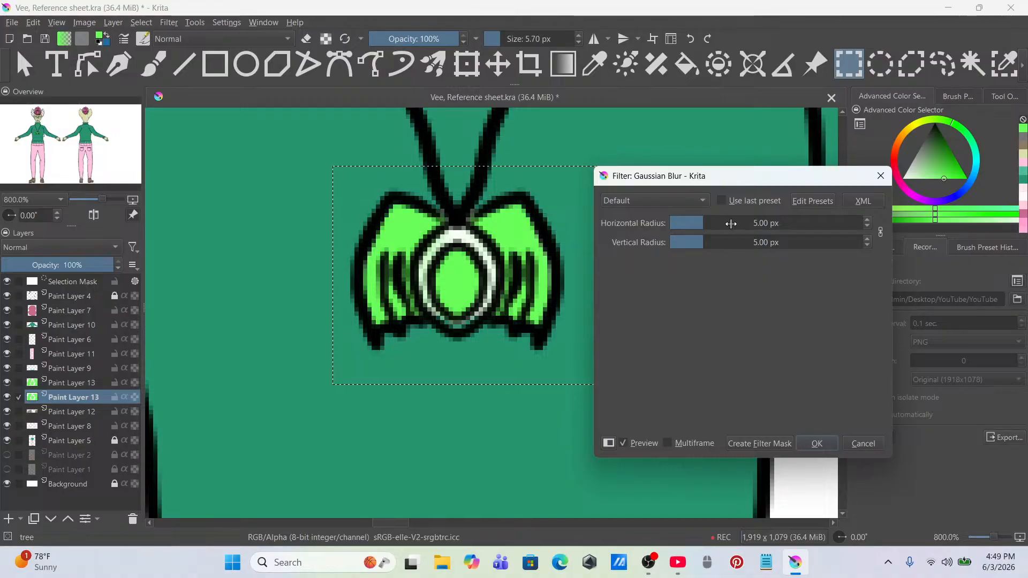
pyautogui.moveTo(733, 225); pyautogui.dragTo(794, 381)
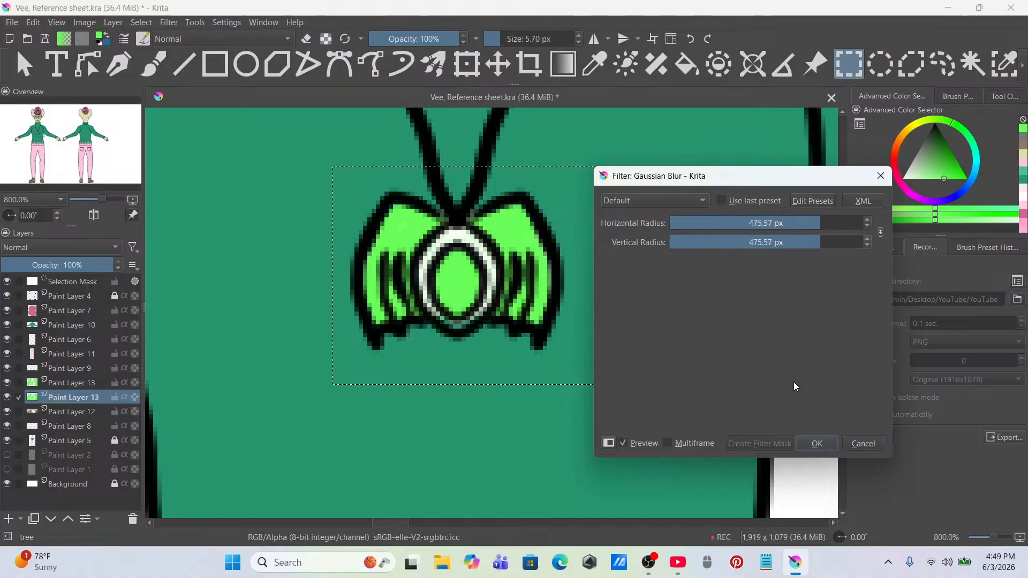
pyautogui.click(807, 443)
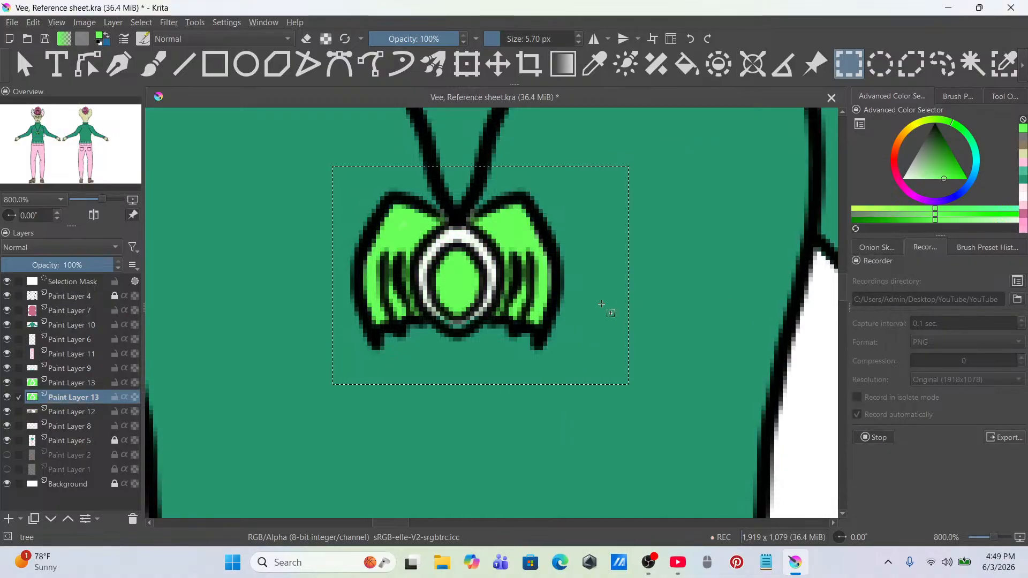
# Step: Undo the Gaussian Blur on the lower Paint Layer 13 and deselect the area around the pendant
pyautogui.rightClick(578, 293)
pyautogui.click(591, 314)
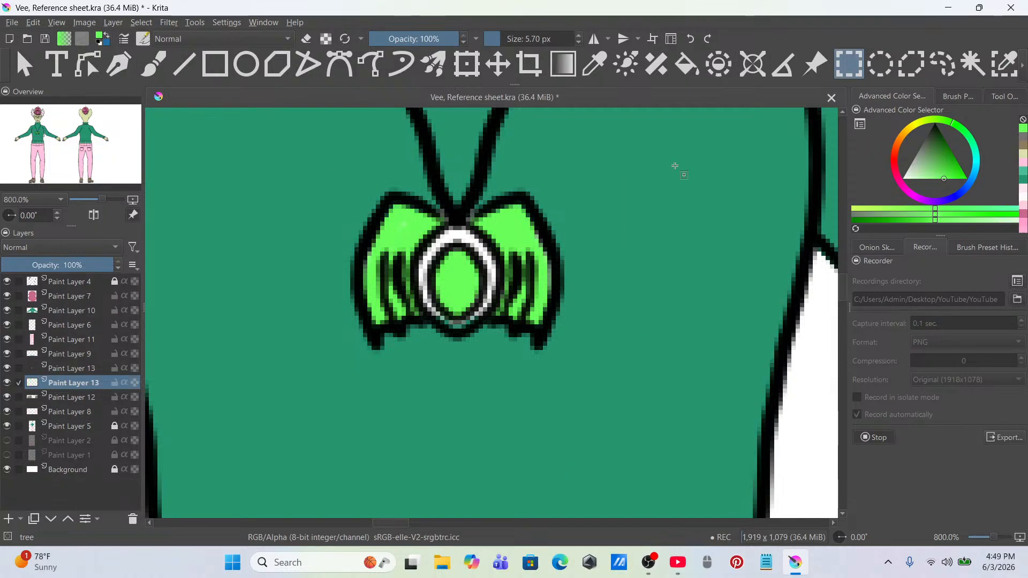
pyautogui.click(689, 40)
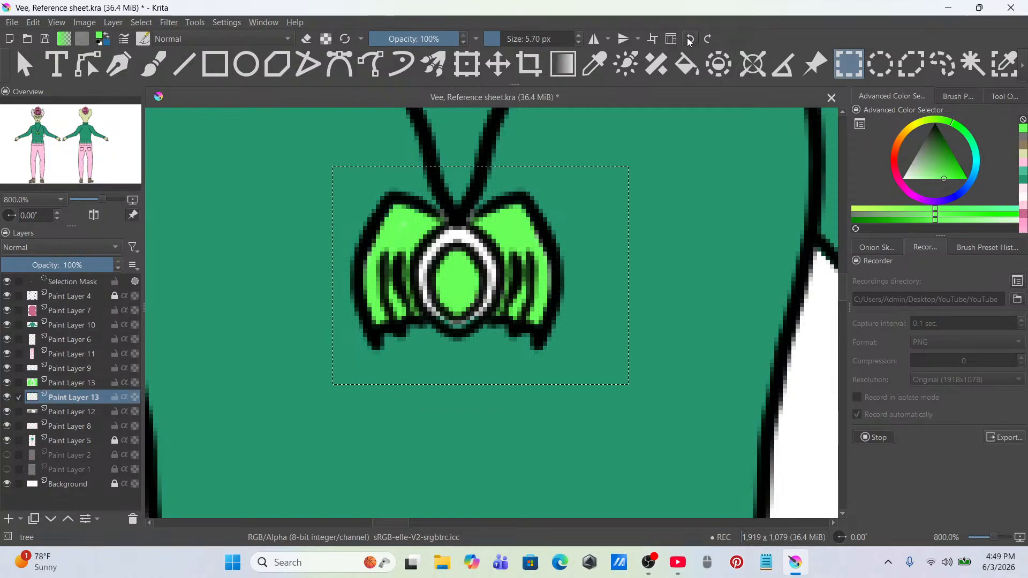
pyautogui.rightClick(497, 280)
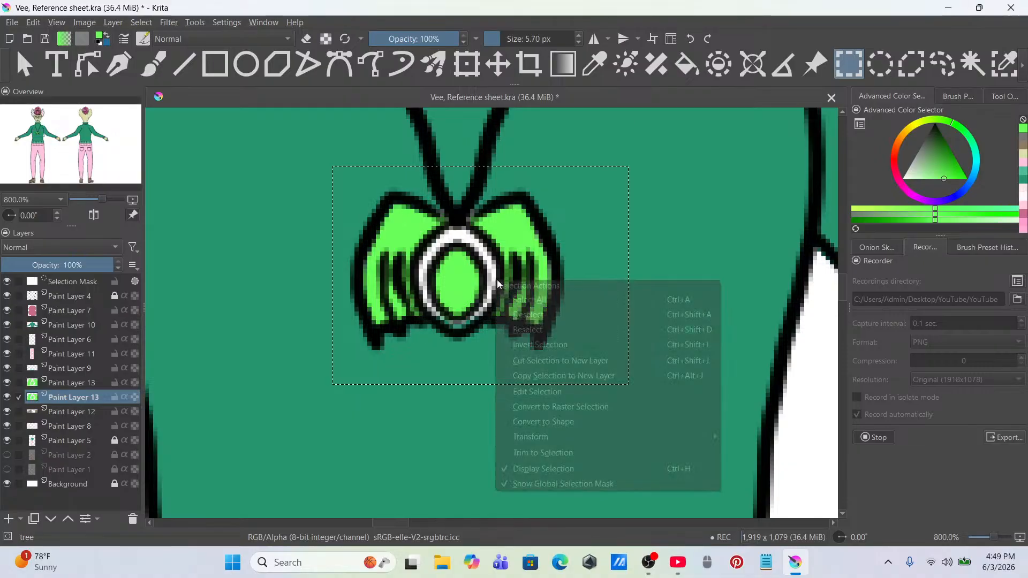
pyautogui.click(562, 315)
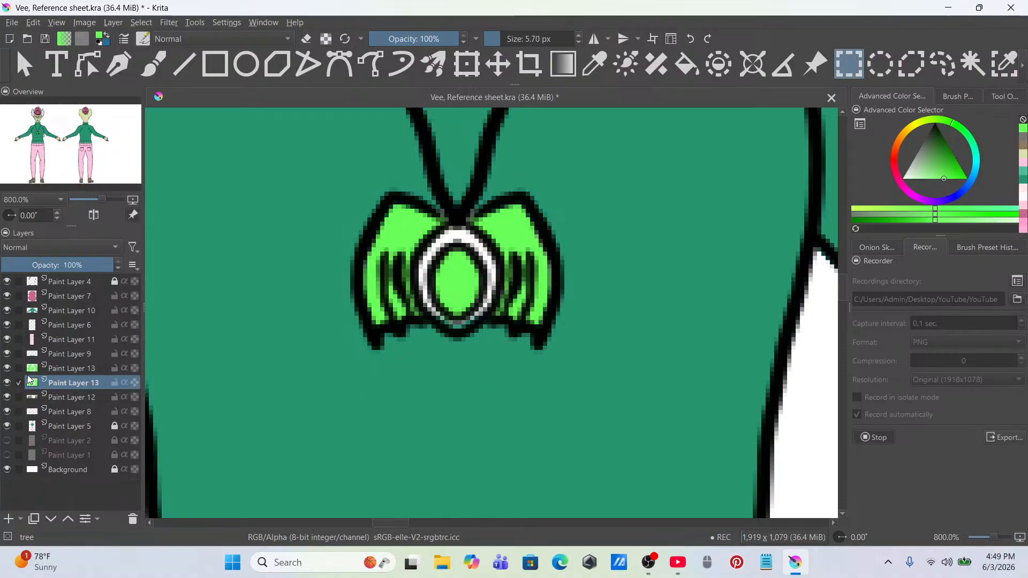
pyautogui.click(229, 21)
pyautogui.click(242, 22)
pyautogui.click(181, 21)
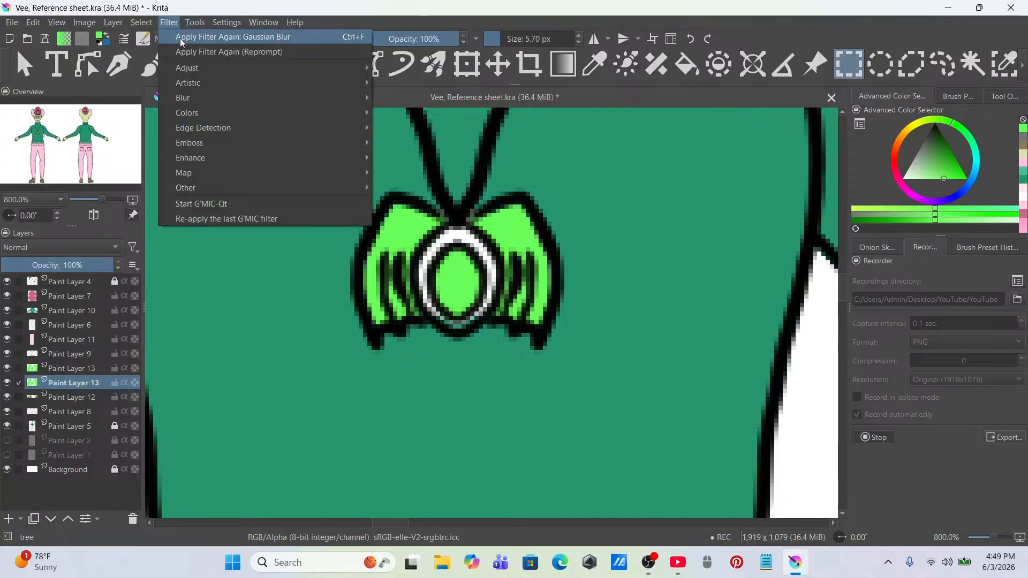
pyautogui.moveTo(194, 96)
pyautogui.click(381, 97)
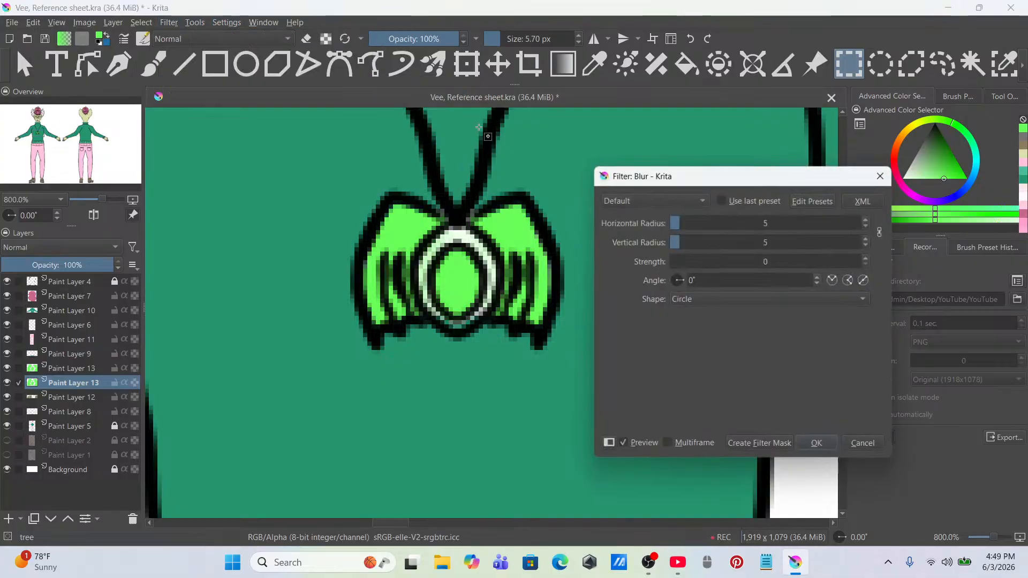
pyautogui.click(689, 242)
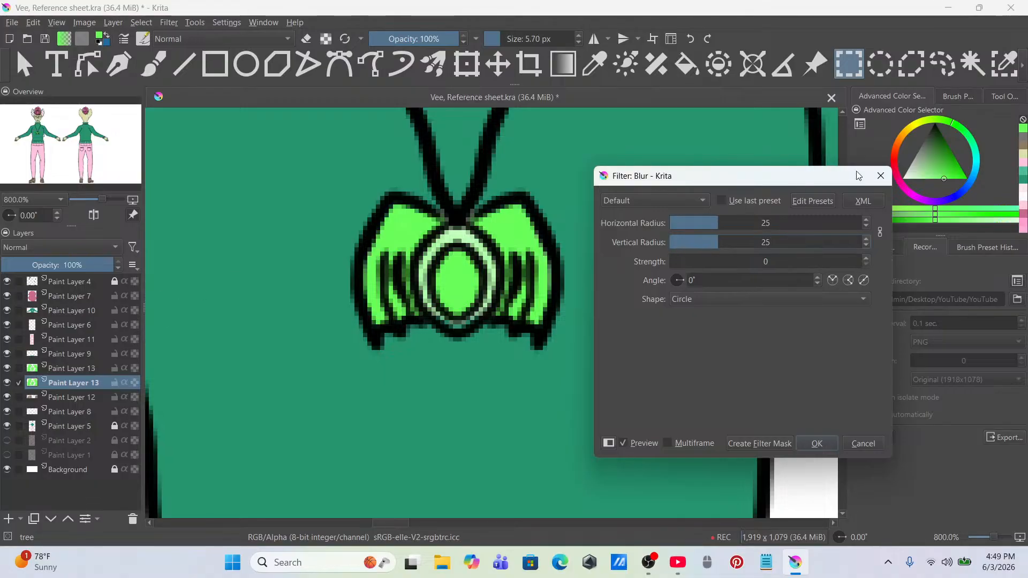
pyautogui.click(881, 175)
pyautogui.rightClick(507, 255)
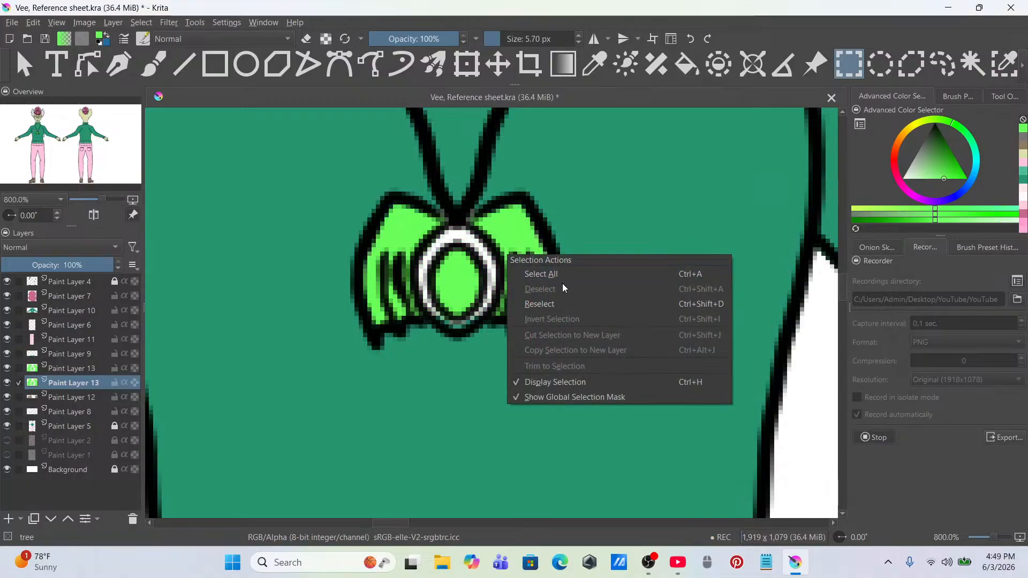
pyautogui.click(83, 367)
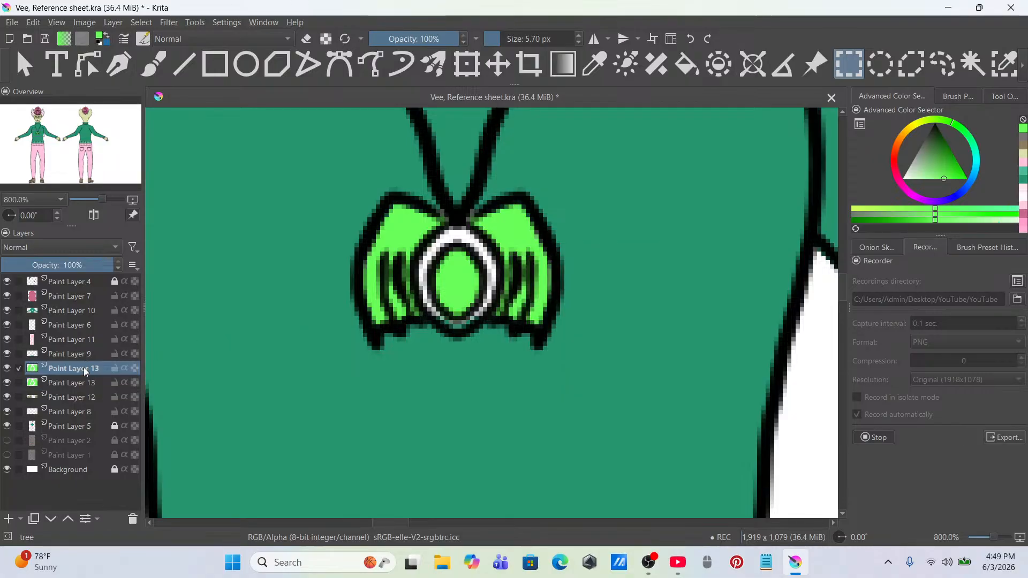
pyautogui.click(169, 23)
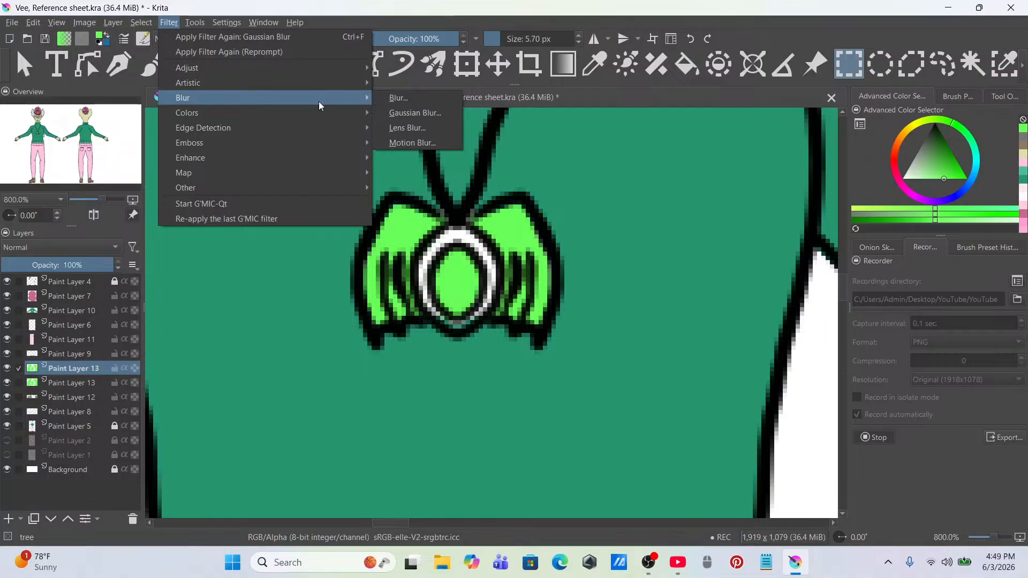
pyautogui.click(416, 98)
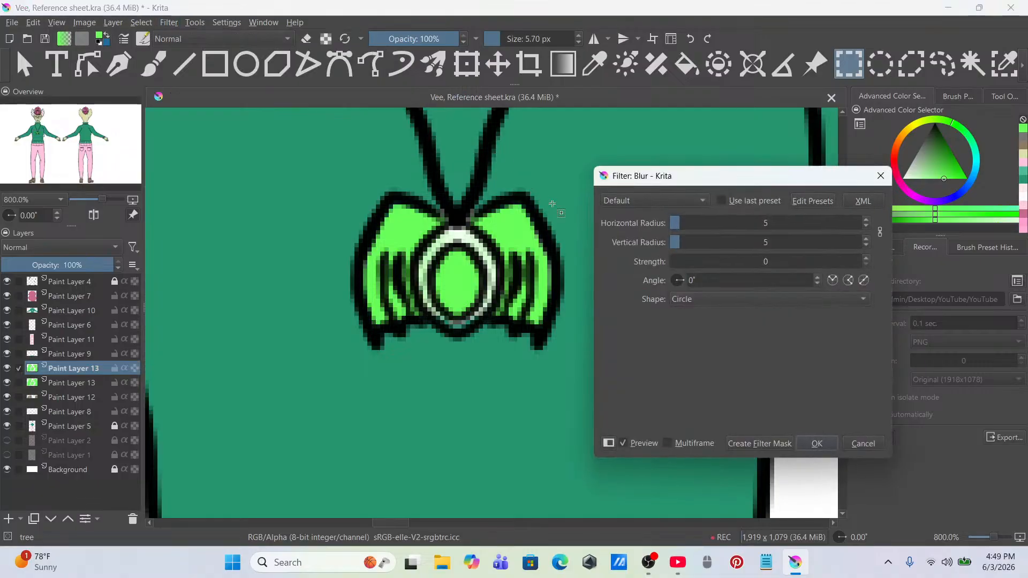
pyautogui.click(702, 224)
pyautogui.click(769, 223)
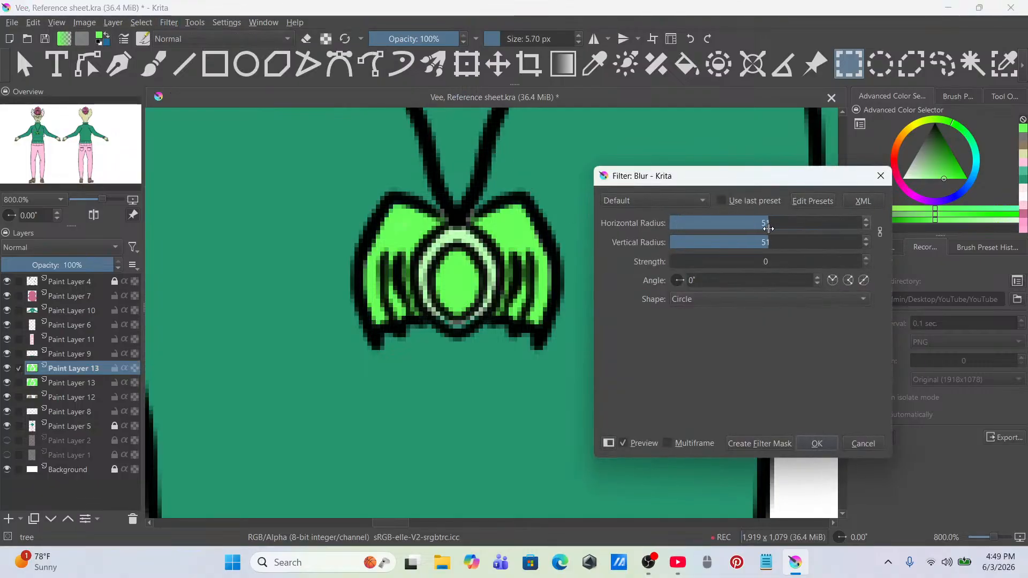
pyautogui.click(863, 443)
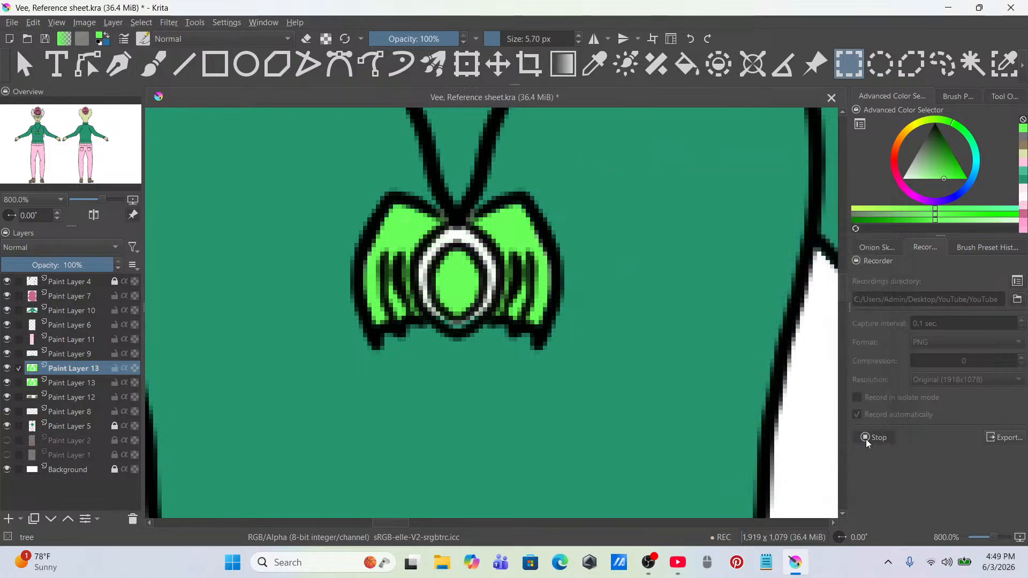
# Step: Try a Lens Blur on the upper Paint Layer 13
pyautogui.click(160, 23)
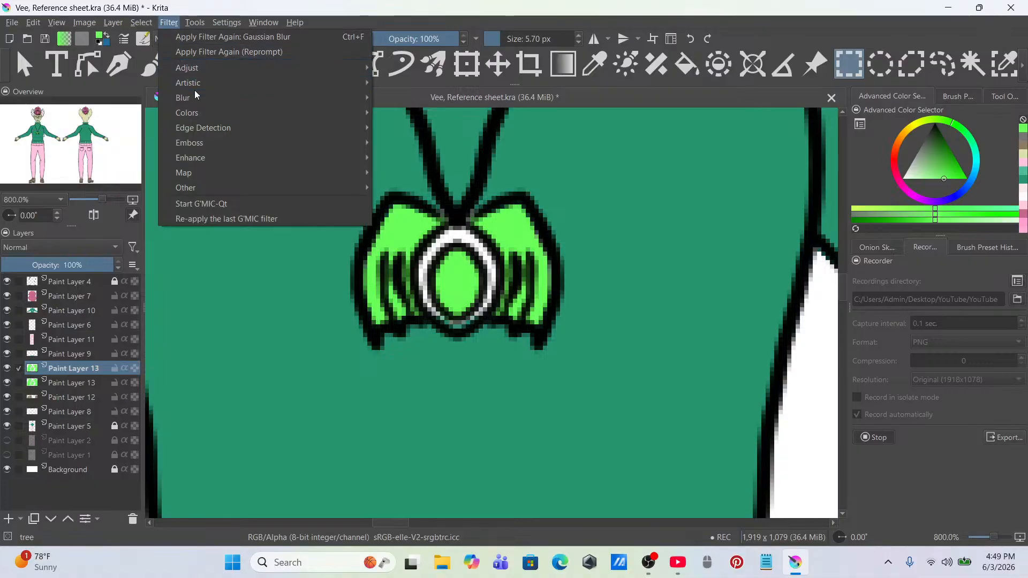
pyautogui.moveTo(198, 95)
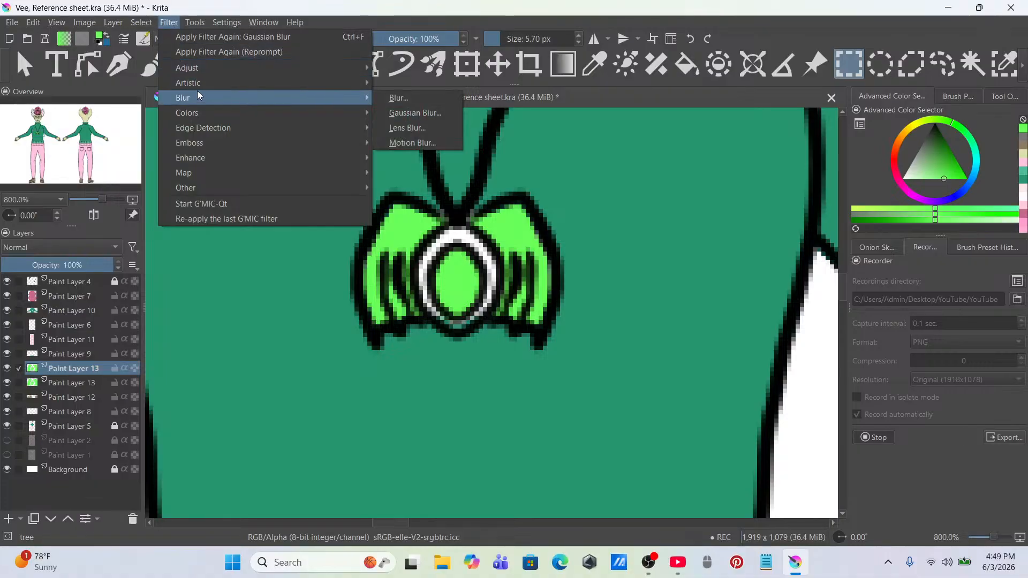
pyautogui.click(405, 128)
pyautogui.moveTo(715, 255); pyautogui.dragTo(838, 262)
pyautogui.click(817, 444)
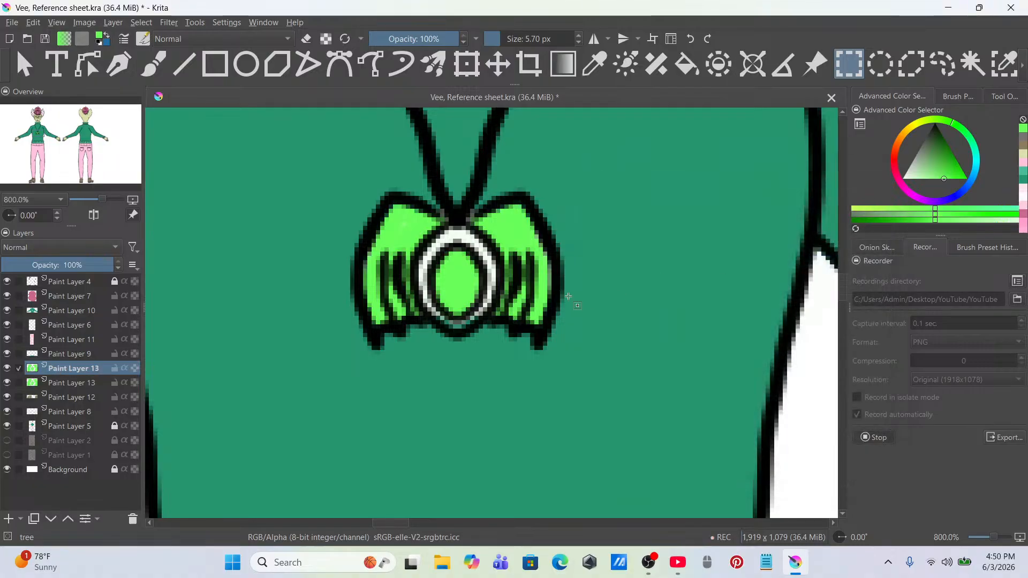
pyautogui.scroll(-1, 568, 296)
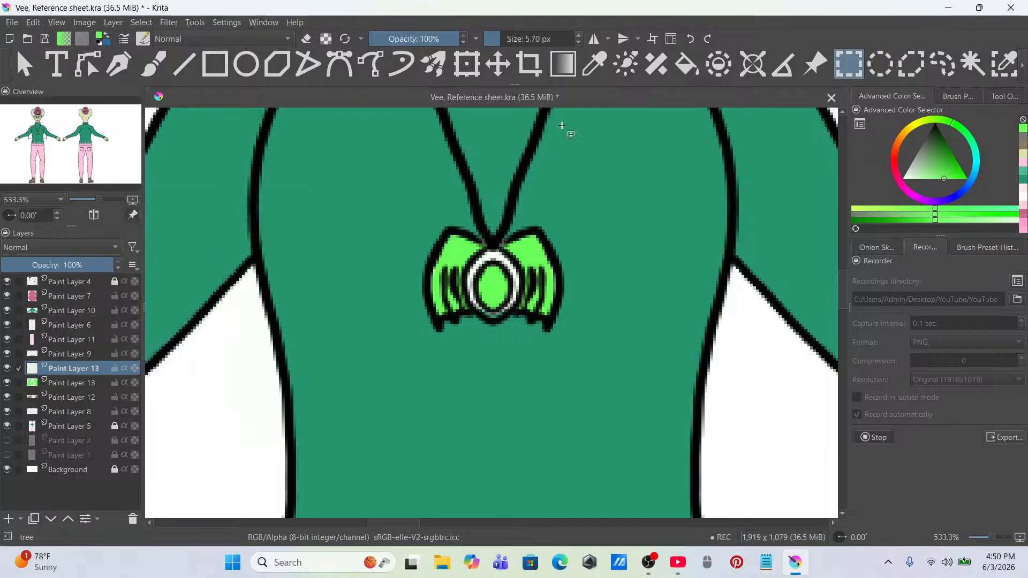
# Step: Move the lens-blurred Paint Layer 13 below its unblurred copy and delete the blurred layer
pyautogui.moveTo(60, 376); pyautogui.dragTo(54, 391)
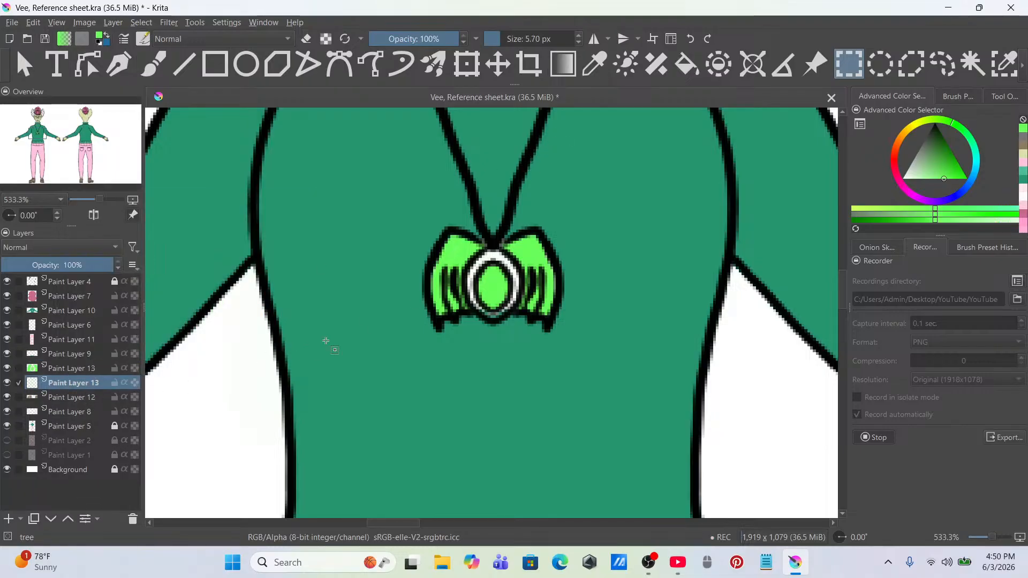
pyautogui.scroll(1, 497, 292)
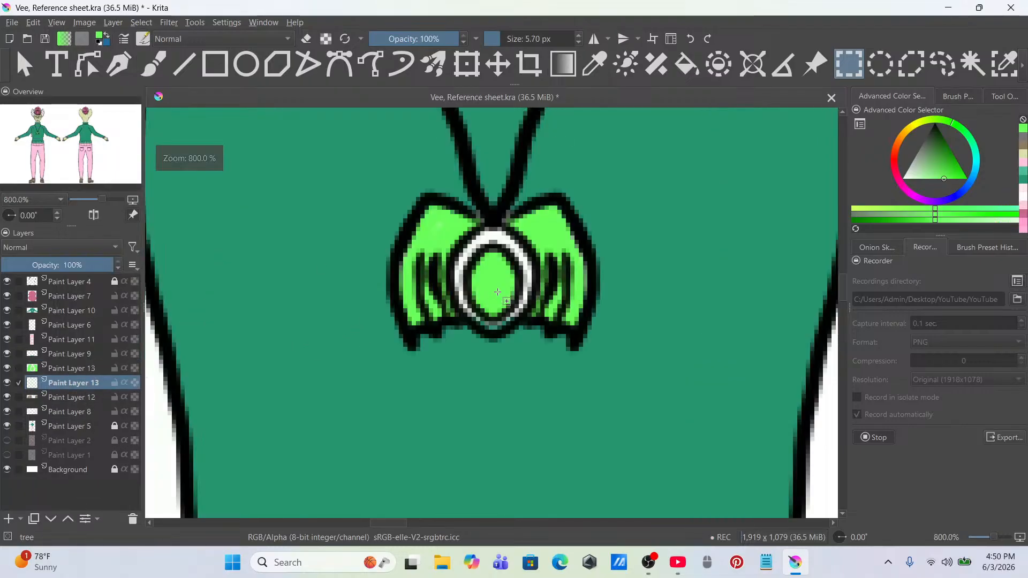
pyautogui.rightClick(60, 386)
pyautogui.click(127, 107)
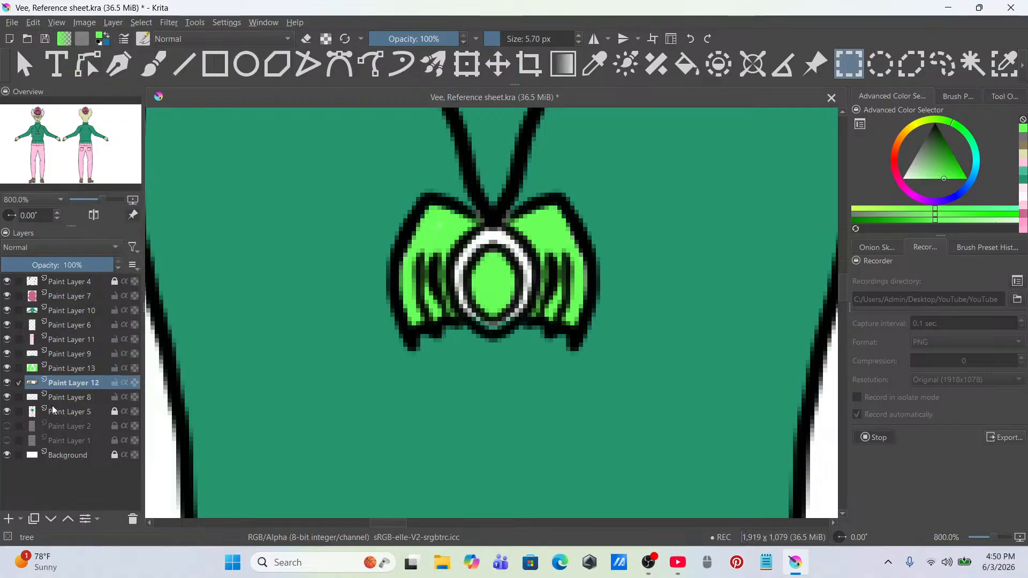
# Step: Add a paint layer directly beneath Paint Layer 13 and brush the ring around the pendant's oval centre golden brown
pyautogui.click(8, 519)
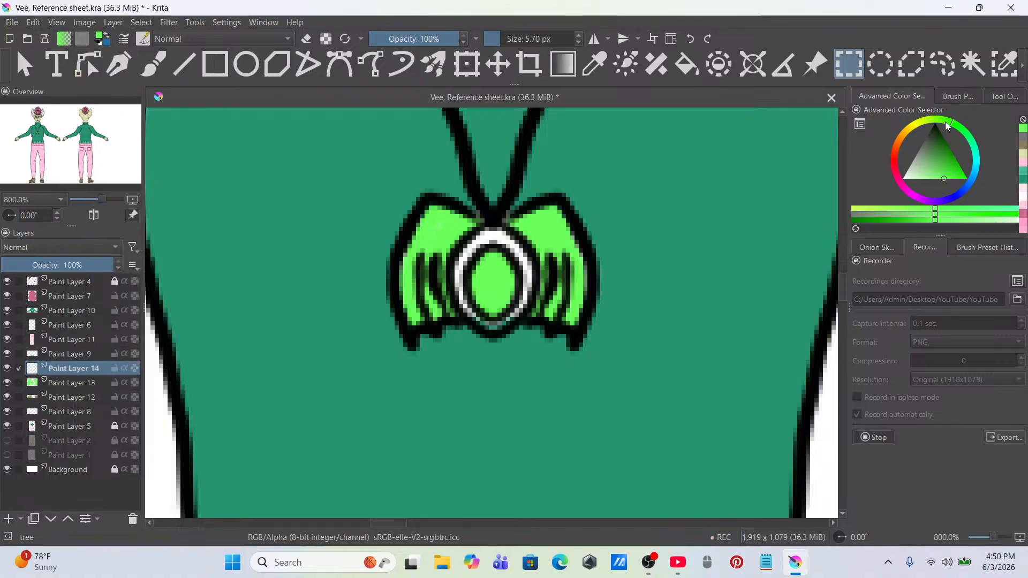
pyautogui.scroll(1, 571, 273)
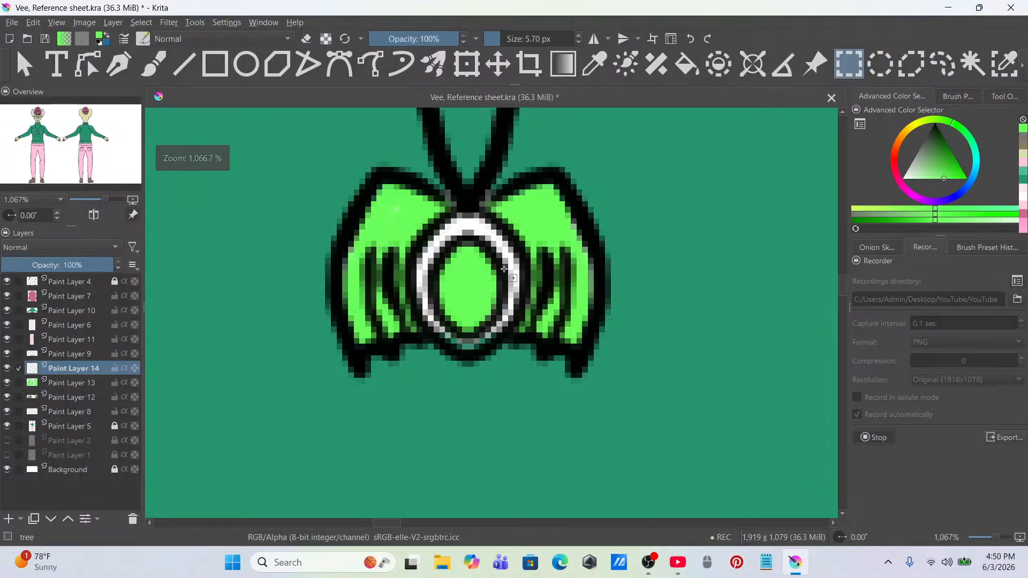
pyautogui.click(906, 134)
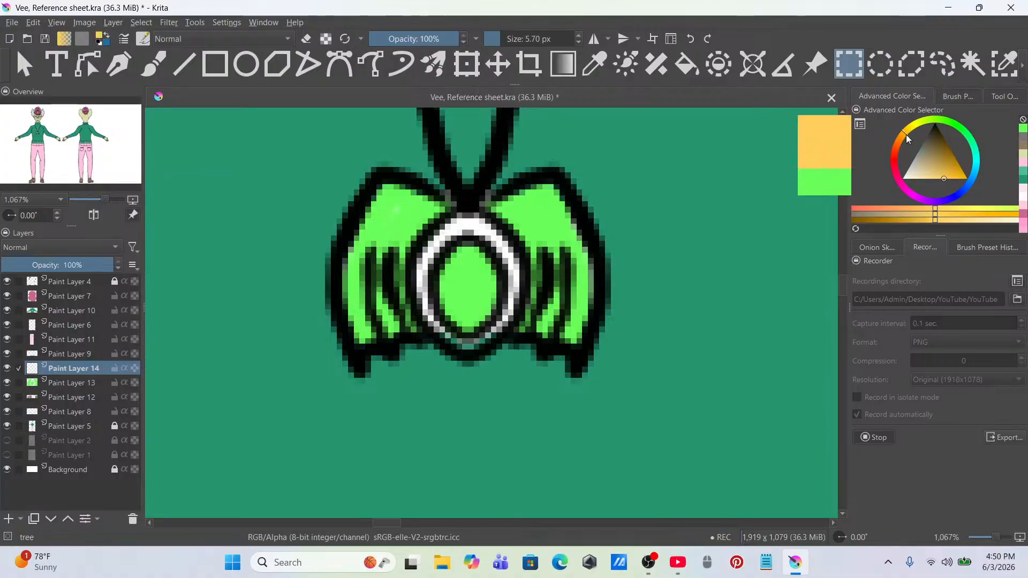
pyautogui.click(943, 181)
pyautogui.click(949, 168)
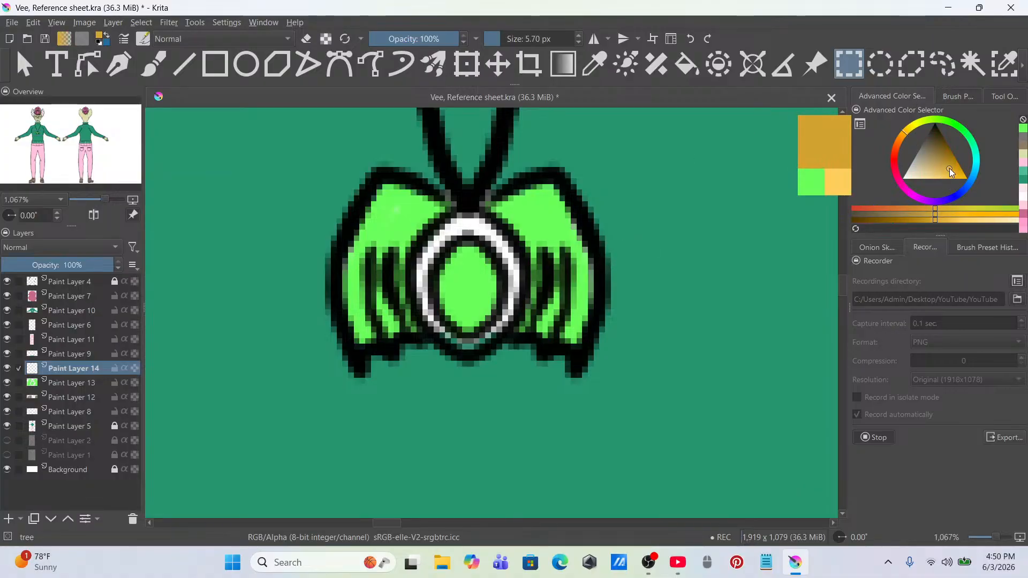
pyautogui.click(154, 64)
pyautogui.scroll(1, 375, 252)
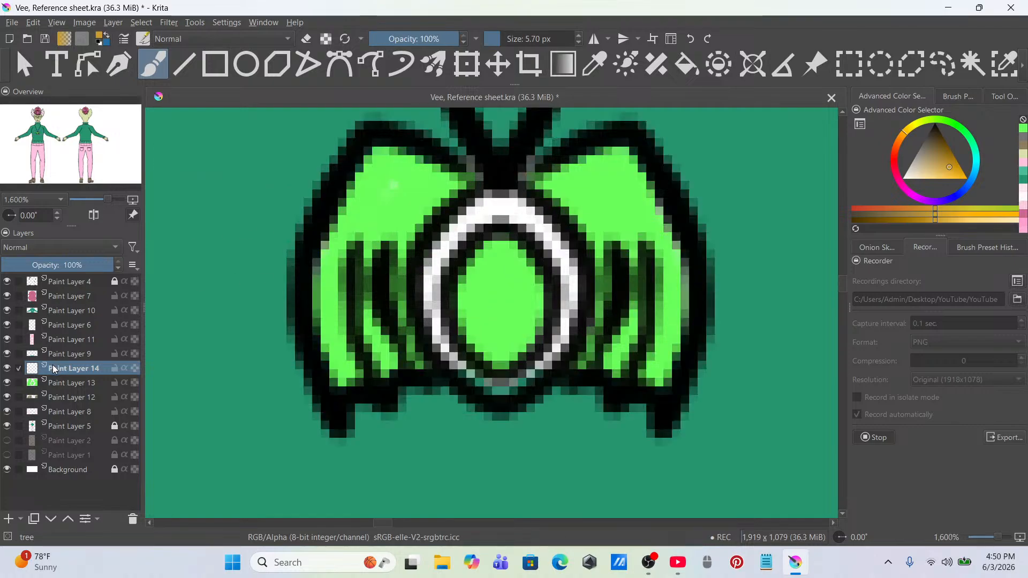
pyautogui.hotkey('ctrl', 'pagedown')
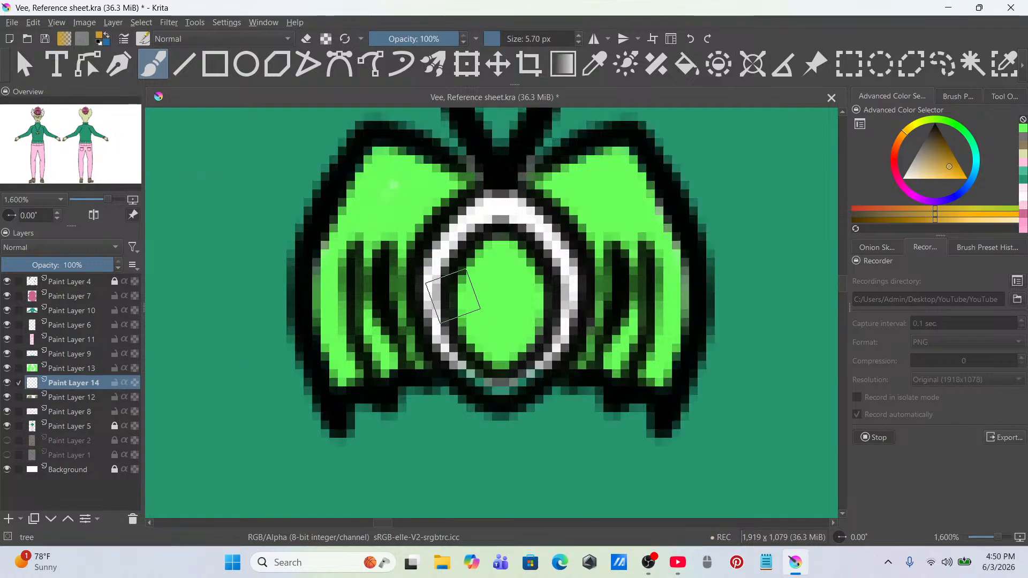
pyautogui.moveTo(461, 219)
pyautogui.mouseDown()
pyautogui.moveTo(445, 258)
pyautogui.moveTo(459, 336)
pyautogui.moveTo(449, 325)
pyautogui.moveTo(520, 383)
pyautogui.moveTo(557, 326)
pyautogui.moveTo(550, 233)
pyautogui.moveTo(477, 211)
pyautogui.moveTo(485, 271)
pyautogui.mouseUp()
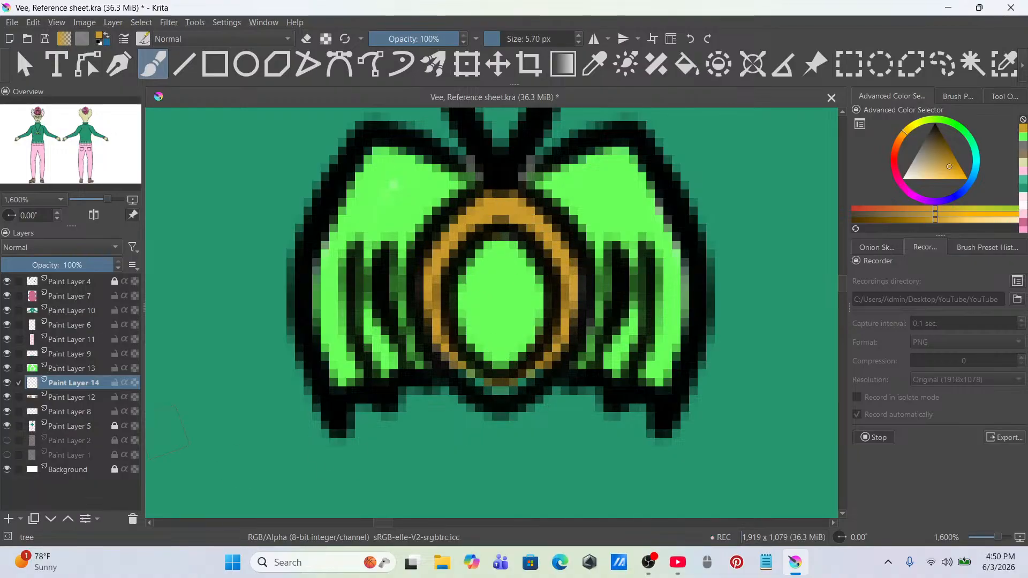
# Step: Move the sweater colouring on Paint Layer 10 below Paint Layer 14 in the layer stack
pyautogui.click(107, 371)
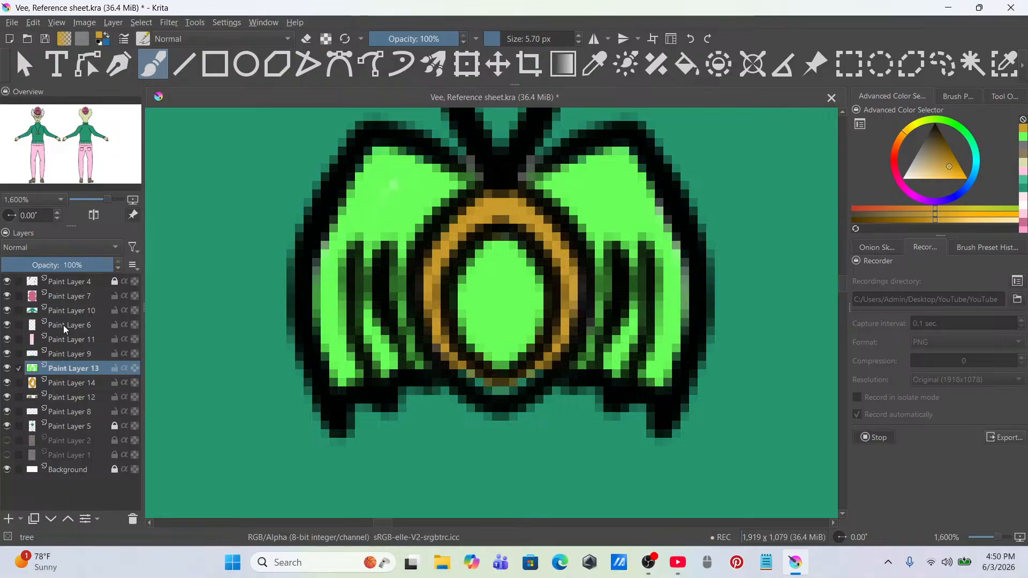
pyautogui.moveTo(67, 311); pyautogui.dragTo(85, 392)
pyautogui.scroll(-1, 492, 249)
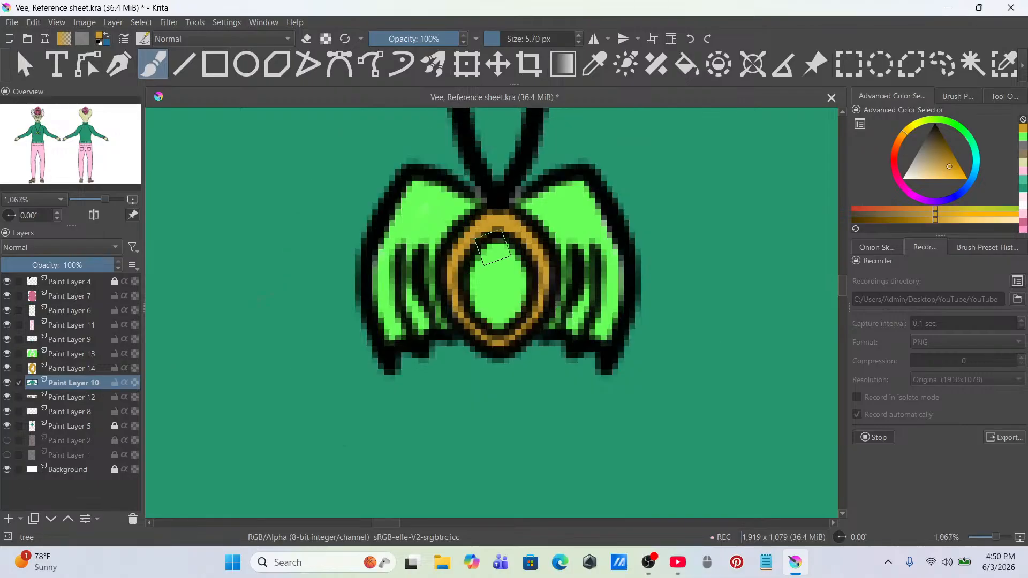
pyautogui.scroll(-5, 493, 247)
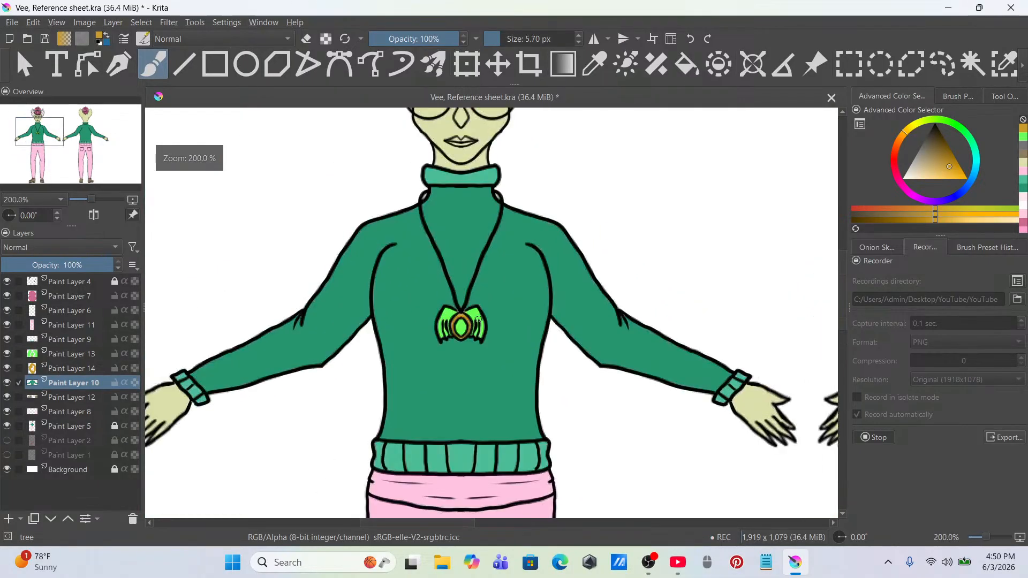
pyautogui.scroll(4, 479, 319)
pyautogui.scroll(-1, 478, 320)
# Step: Select a rectangle of about 80 × 46 px around the pendant and copy Paint Layer 13's green colouring to a new layer
pyautogui.click(77, 354)
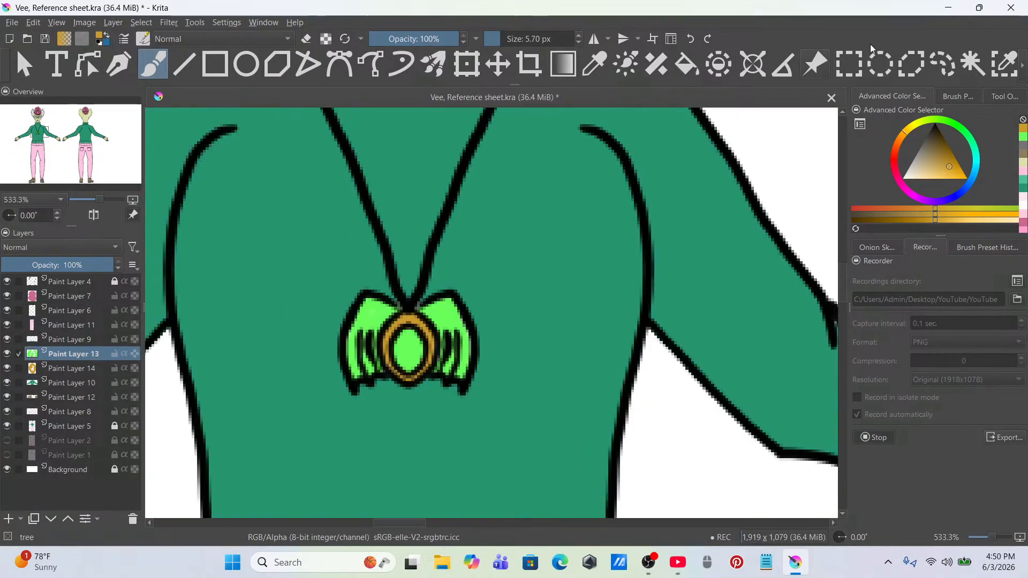
pyautogui.click(849, 66)
pyautogui.moveTo(320, 273); pyautogui.dragTo(548, 404)
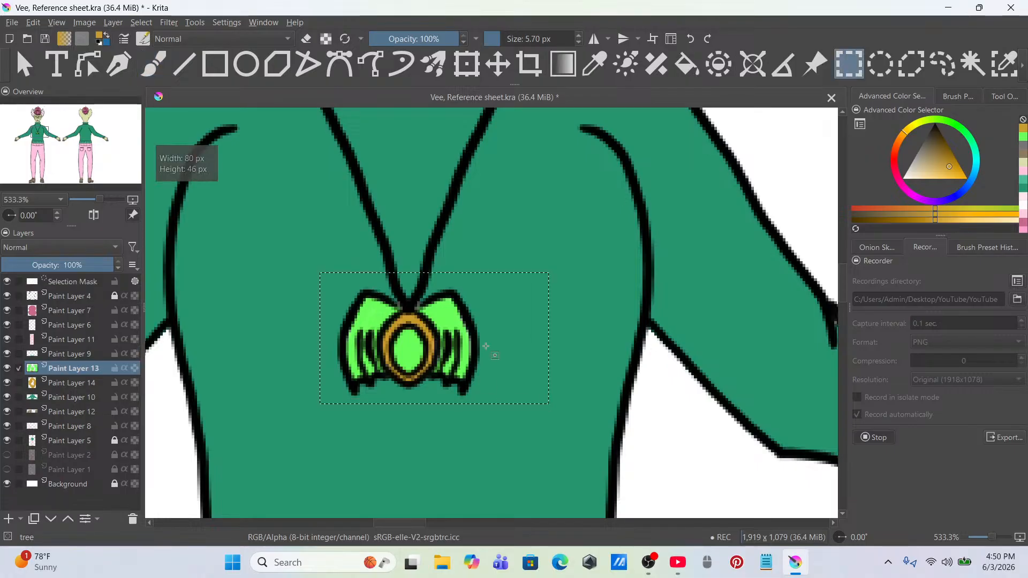
pyautogui.rightClick(487, 348)
pyautogui.click(557, 427)
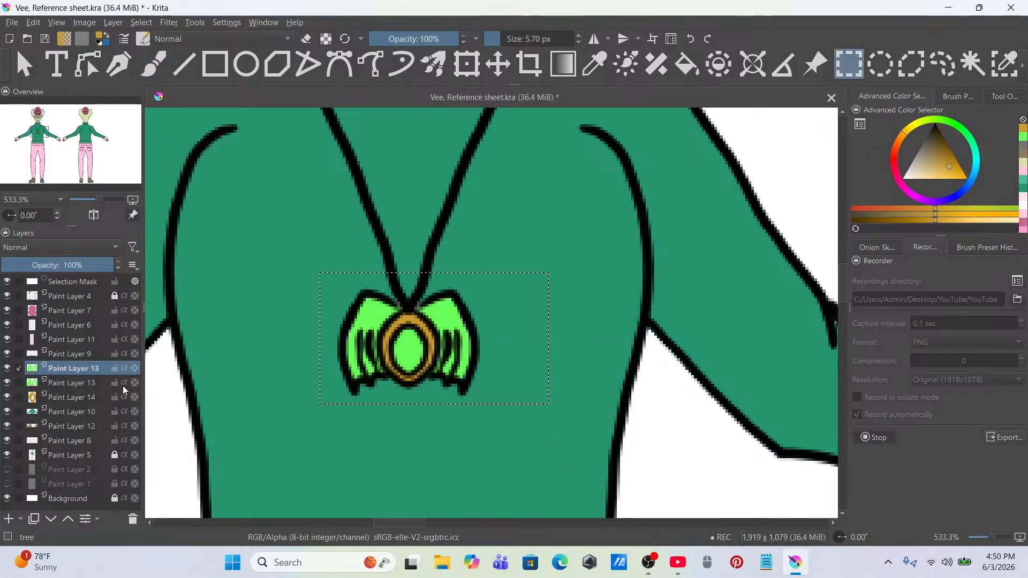
# Step: Apply a circular Blur with horizontal and vertical radii of about 30 to the lower Paint Layer 13
pyautogui.click(96, 384)
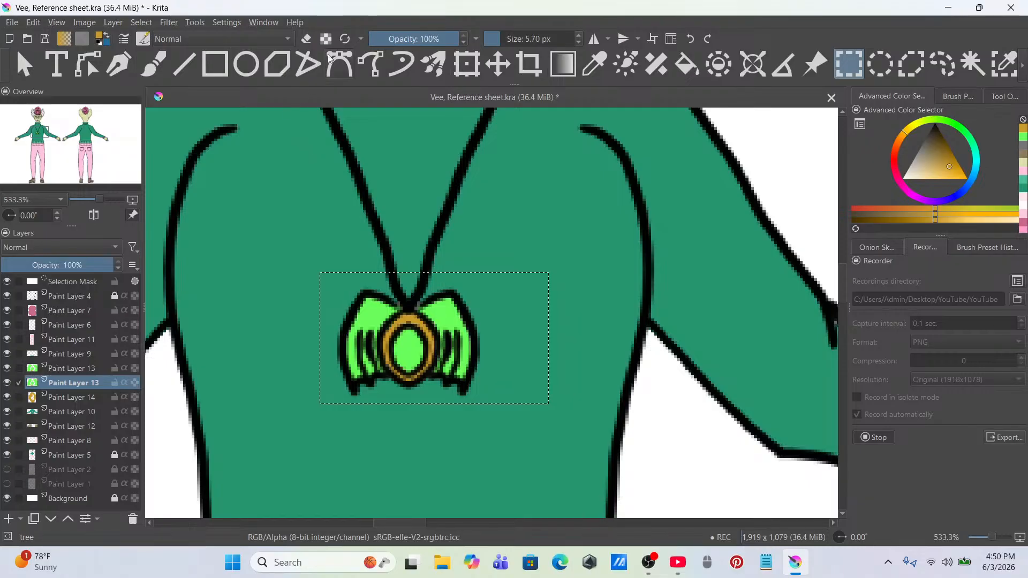
pyautogui.click(170, 23)
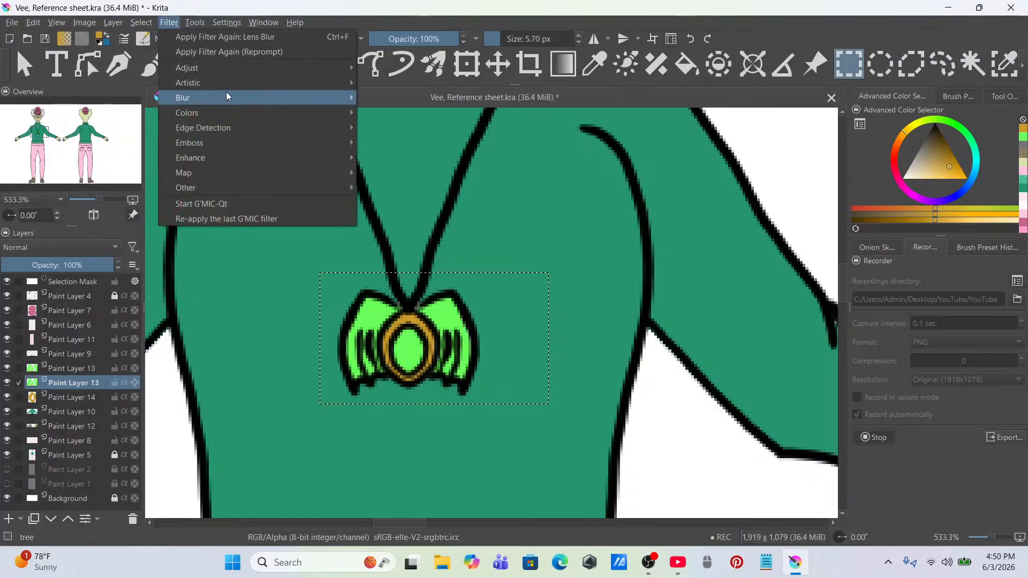
pyautogui.moveTo(229, 97)
pyautogui.click(414, 101)
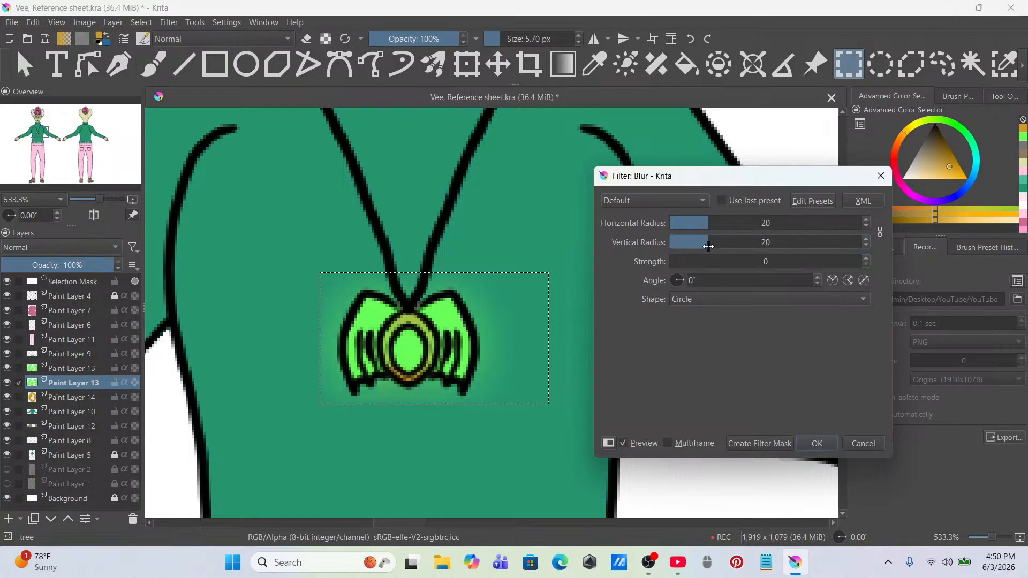
pyautogui.click(816, 445)
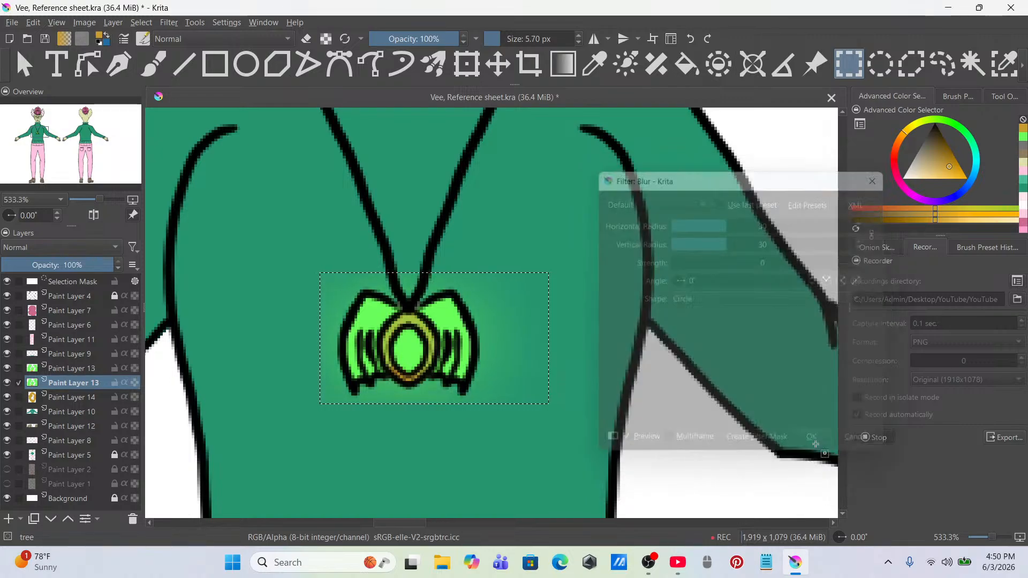
# Step: Deselect the rectangular area around the pendant
pyautogui.rightClick(498, 324)
pyautogui.click(559, 367)
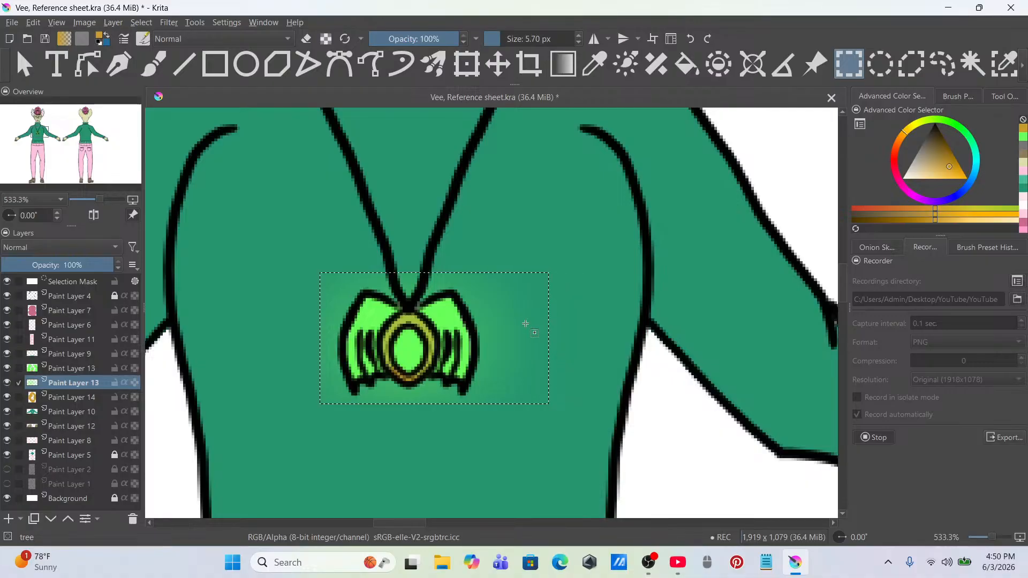
pyautogui.rightClick(524, 322)
pyautogui.click(574, 361)
pyautogui.scroll(-3, 573, 360)
pyautogui.scroll(3, 573, 356)
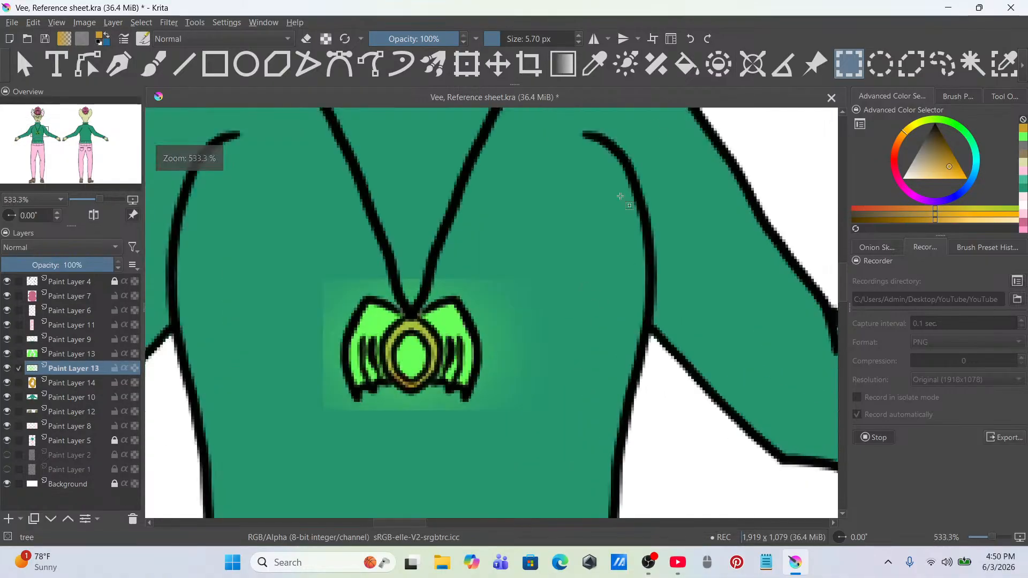
# Step: Undo the last blur on the lower Paint Layer 13 and remove the rectangular selection around the pendant
pyautogui.click(691, 39)
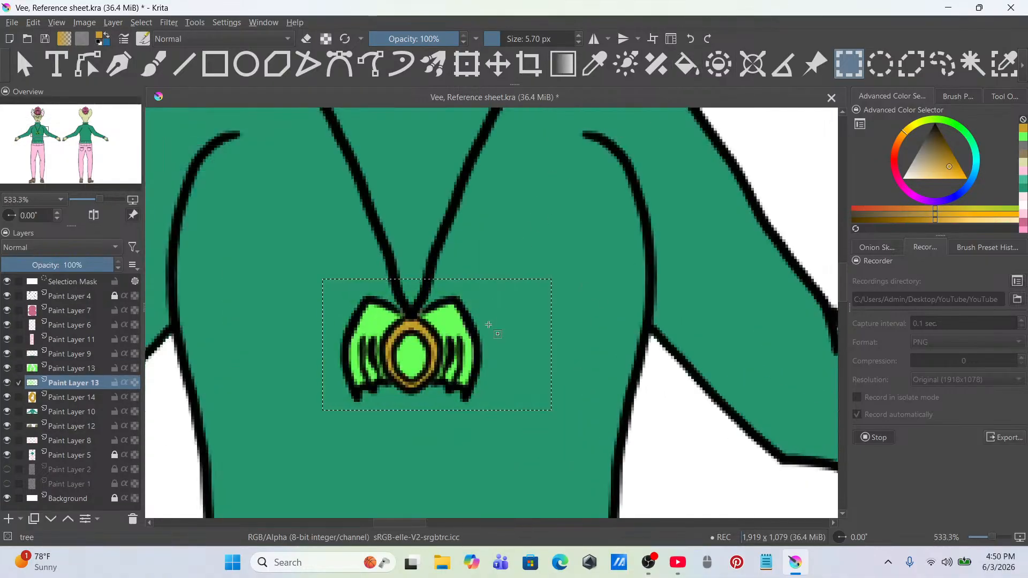
pyautogui.rightClick(489, 327)
pyautogui.click(544, 362)
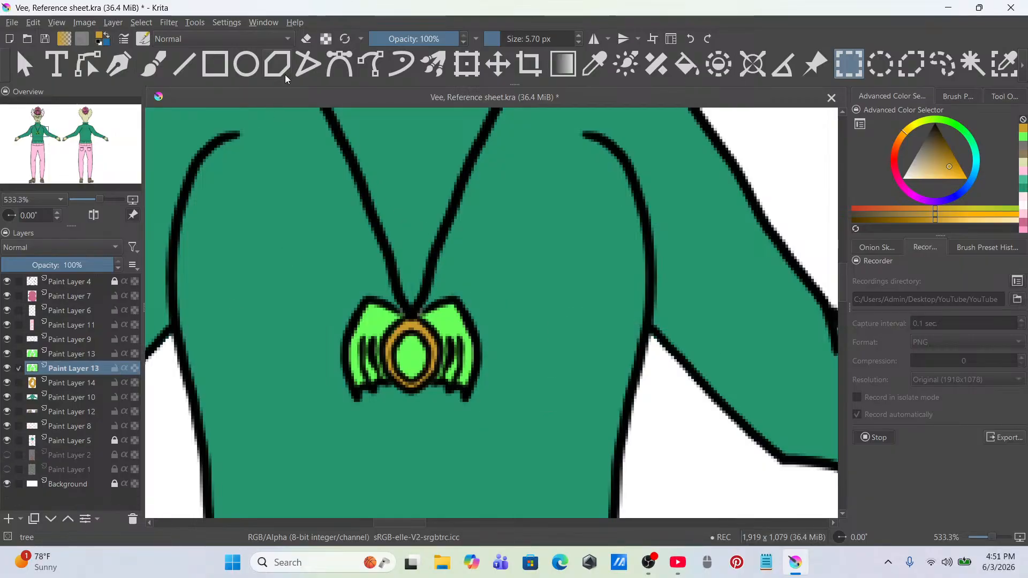
# Step: Apply a circular Blur to the whole lower Paint Layer 13 to form a soft green glow around the pendant
pyautogui.click(179, 23)
pyautogui.moveTo(192, 92)
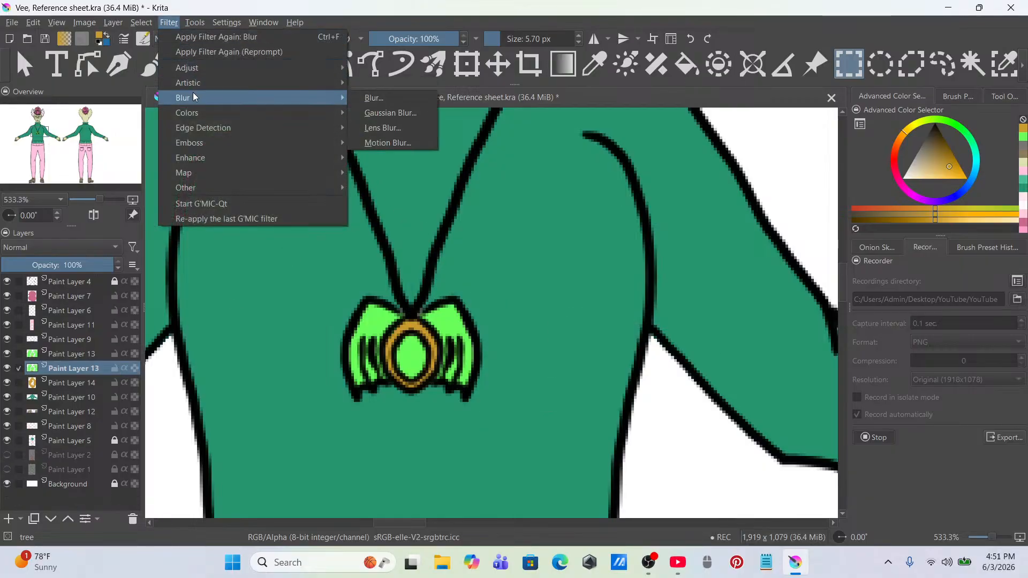
pyautogui.click(375, 98)
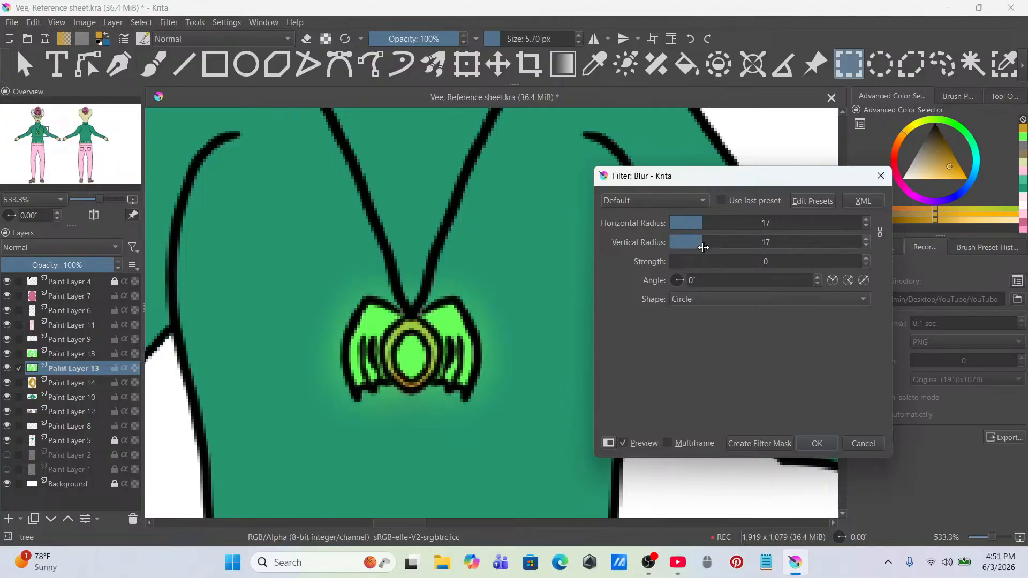
pyautogui.click(817, 443)
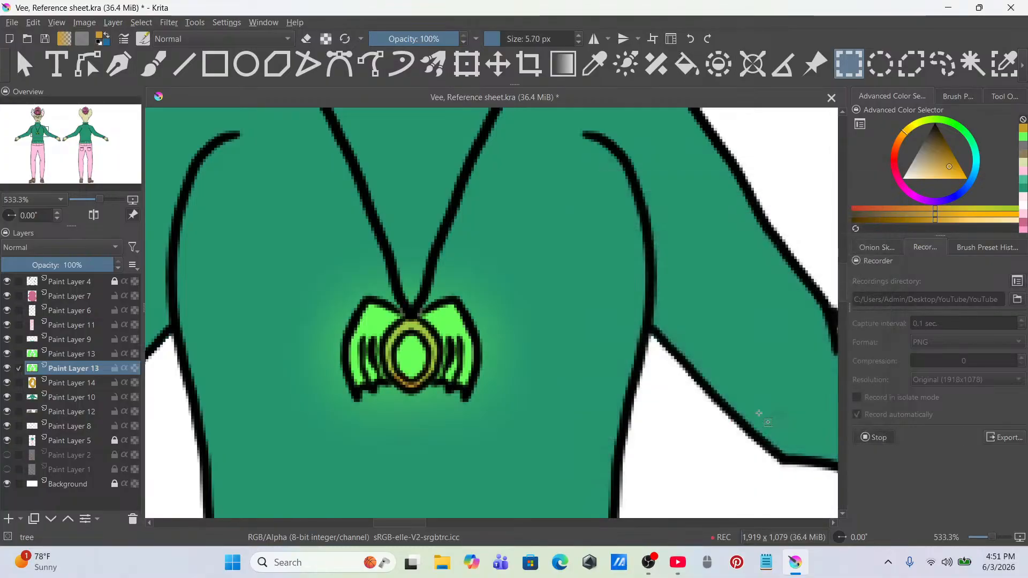
pyautogui.scroll(-4, 605, 343)
pyautogui.moveTo(606, 342); pyautogui.dragTo(596, 361)
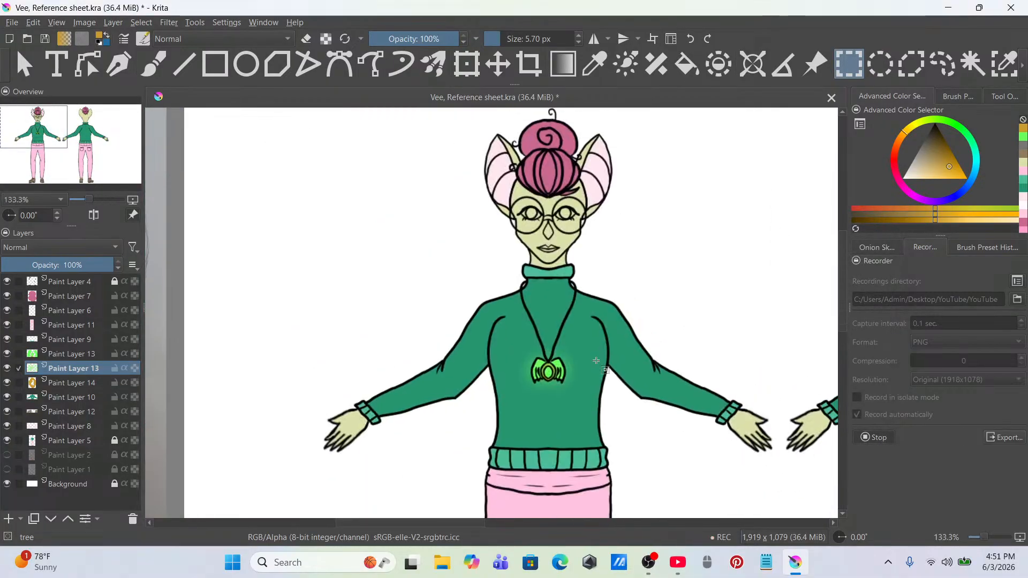
pyautogui.scroll(1, 596, 360)
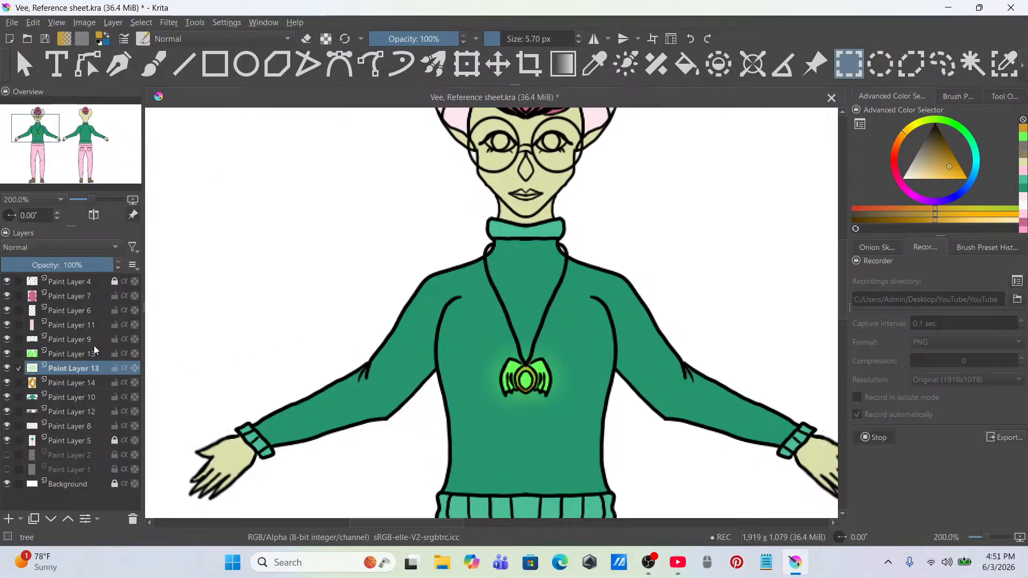
pyautogui.scroll(-1, 471, 288)
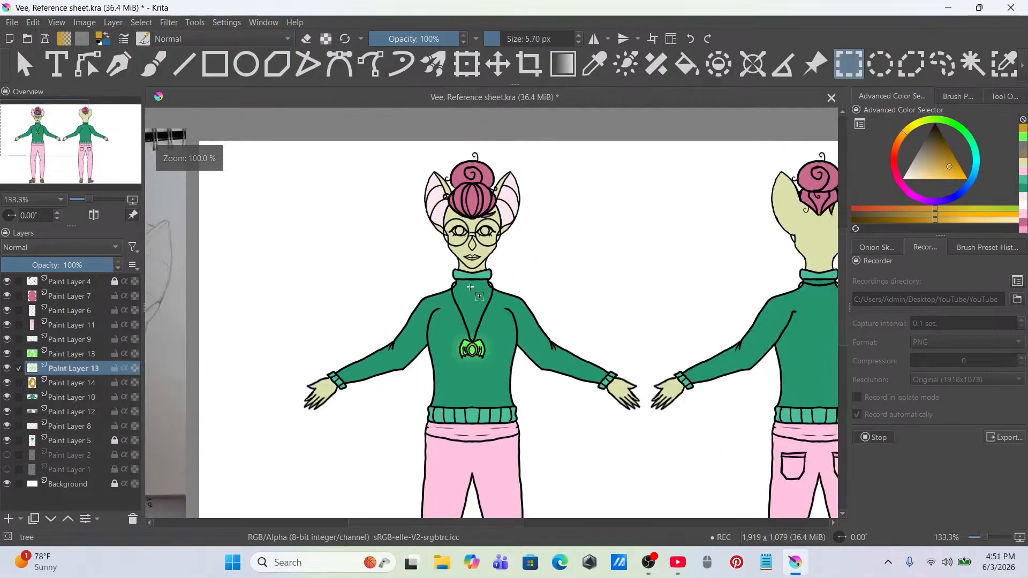
# Step: Add a paint layer above Paint Layer 7 and paint the whites of both eyes with a horizontally mirrored 3.72 px brush
pyautogui.scroll(3, 470, 288)
pyautogui.moveTo(913, 149); pyautogui.dragTo(902, 178)
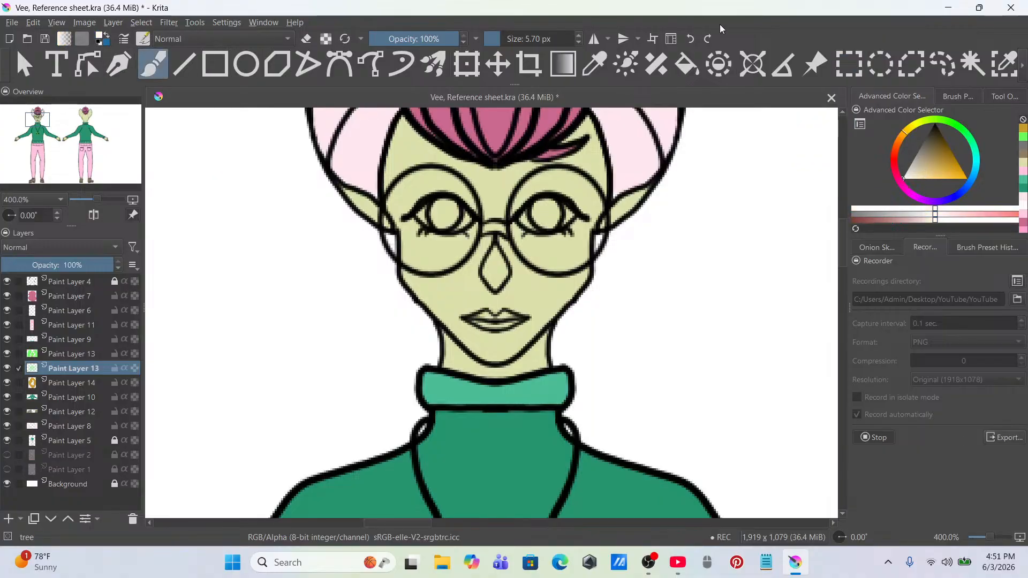
pyautogui.scroll(3, 482, 190)
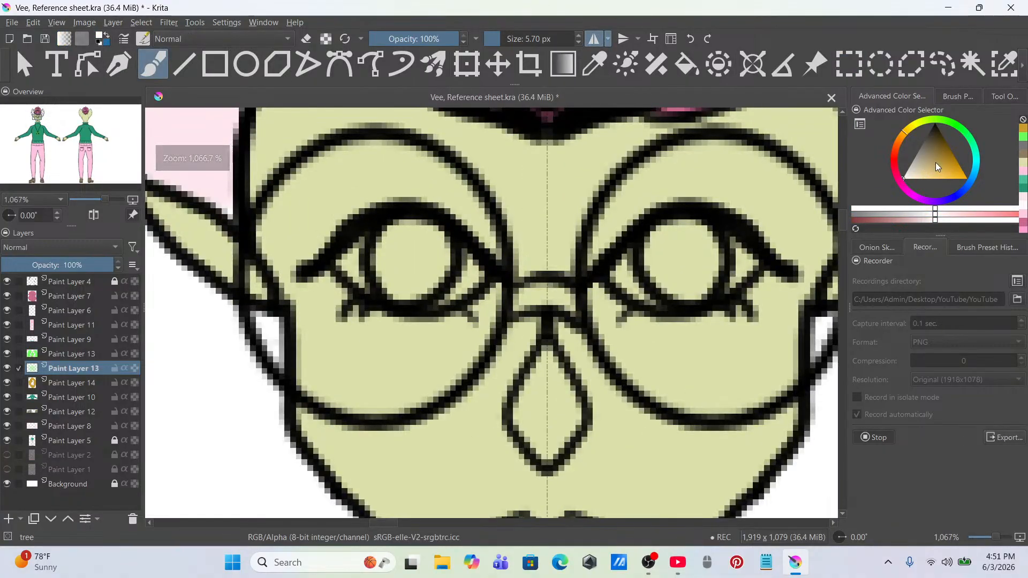
pyautogui.scroll(1, 388, 234)
pyautogui.scroll(-2, 388, 234)
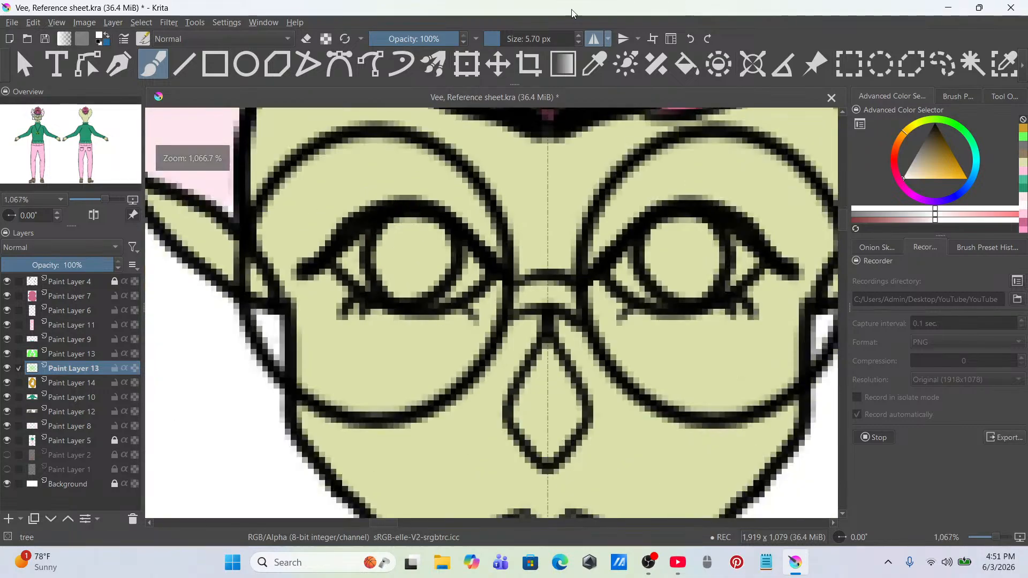
pyautogui.scroll(1, 420, 211)
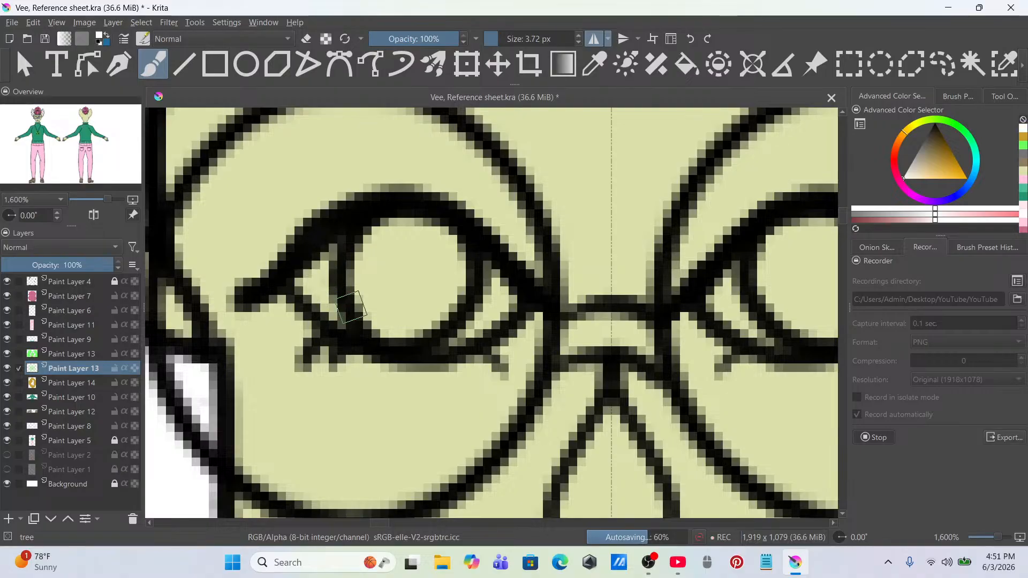
pyautogui.click(82, 295)
pyautogui.click(8, 519)
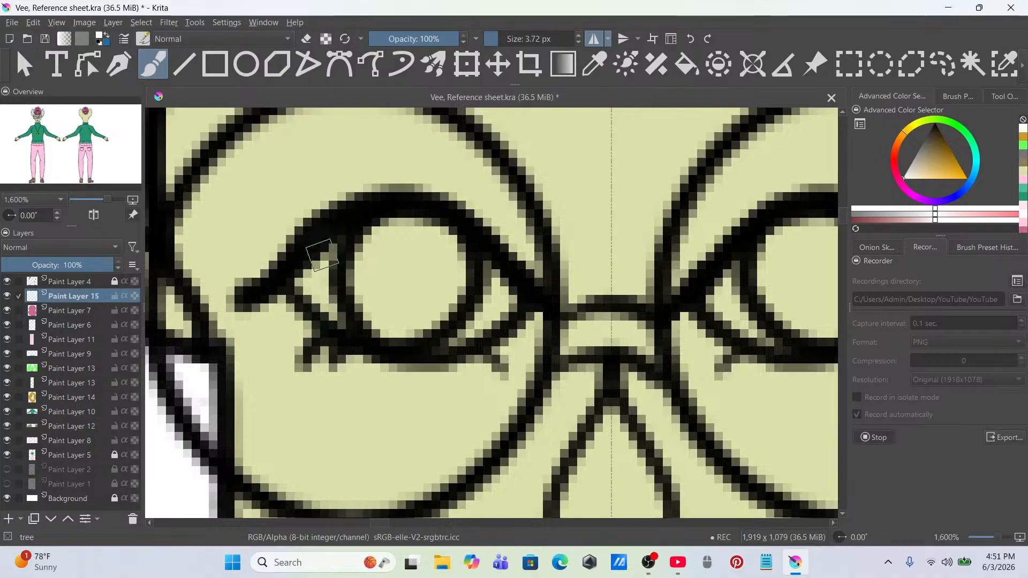
pyautogui.moveTo(322, 254); pyautogui.dragTo(325, 306)
pyautogui.moveTo(500, 268)
pyautogui.mouseDown()
pyautogui.moveTo(509, 308)
pyautogui.moveTo(478, 333)
pyautogui.mouseUp()
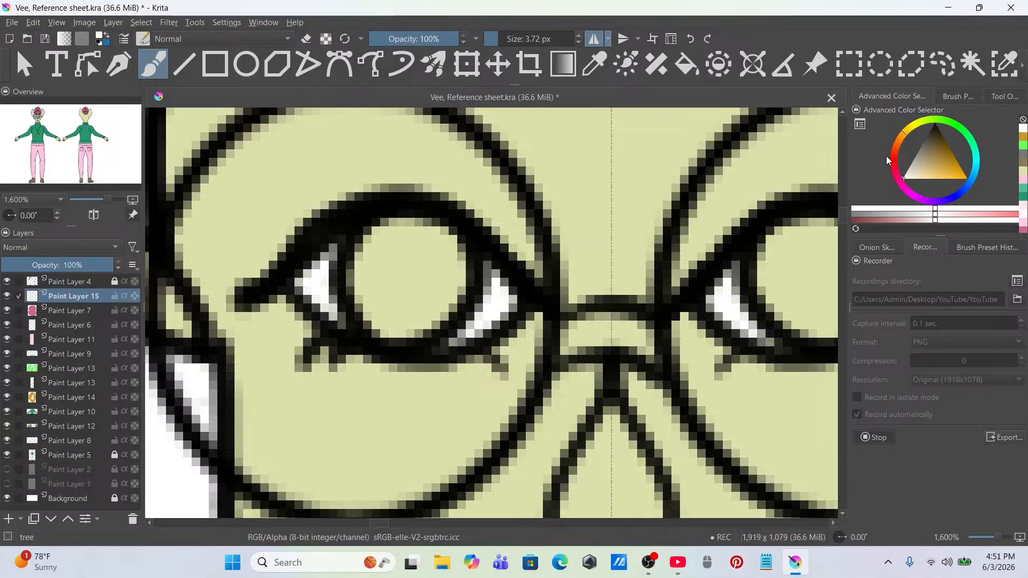
# Step: Paint both irises bright spring green with a darker green centre, undoing the last stray stroke
pyautogui.moveTo(964, 126); pyautogui.dragTo(975, 168)
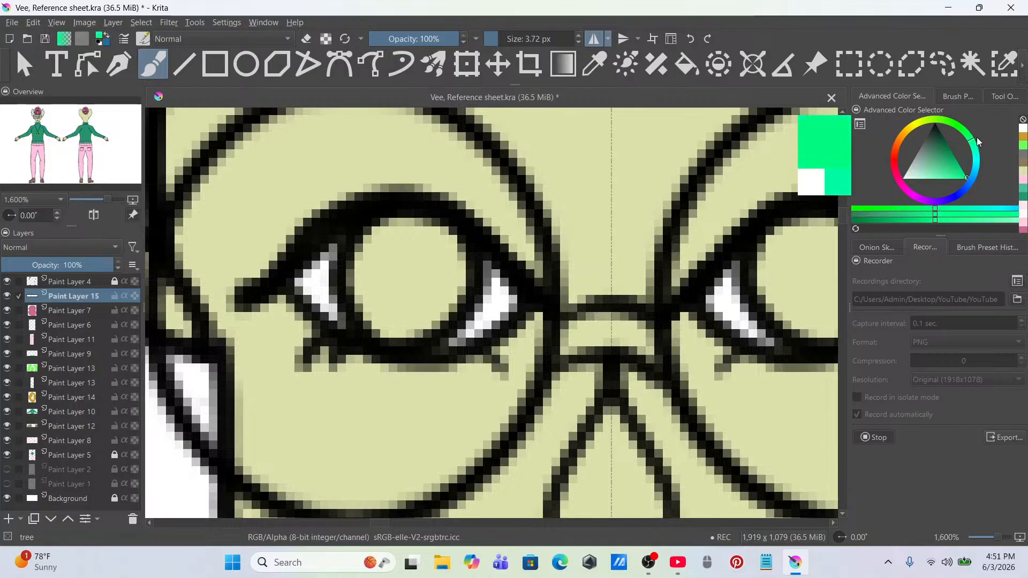
pyautogui.moveTo(375, 300)
pyautogui.mouseDown()
pyautogui.moveTo(446, 265)
pyautogui.moveTo(418, 302)
pyautogui.moveTo(445, 308)
pyautogui.moveTo(450, 235)
pyautogui.moveTo(383, 240)
pyautogui.moveTo(412, 232)
pyautogui.mouseUp()
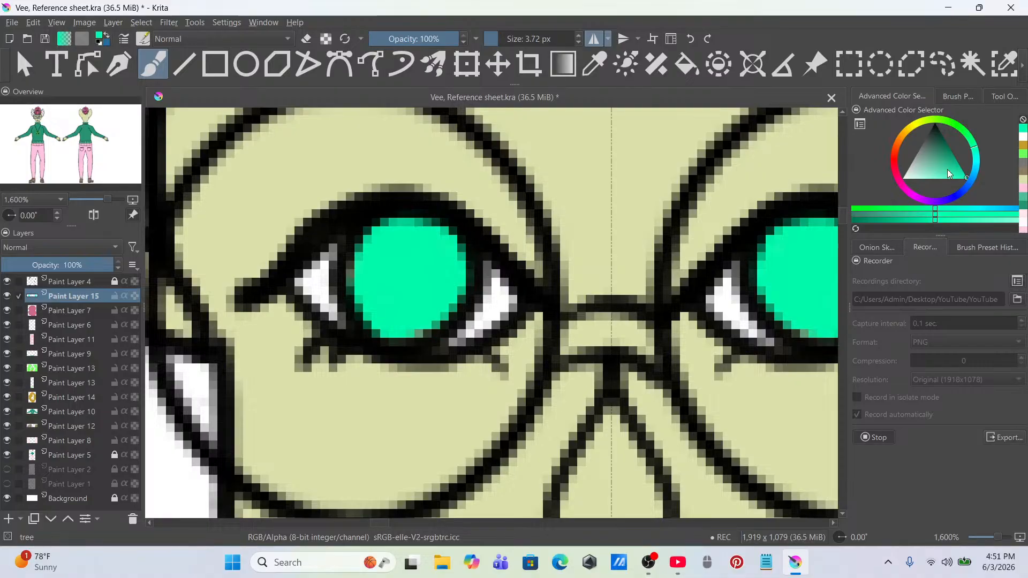
pyautogui.moveTo(947, 170); pyautogui.dragTo(951, 151)
pyautogui.moveTo(390, 241)
pyautogui.mouseDown()
pyautogui.moveTo(378, 297)
pyautogui.moveTo(389, 252)
pyautogui.moveTo(417, 286)
pyautogui.moveTo(407, 305)
pyautogui.moveTo(391, 303)
pyautogui.moveTo(383, 278)
pyautogui.moveTo(399, 257)
pyautogui.moveTo(400, 291)
pyautogui.moveTo(406, 262)
pyautogui.mouseUp()
pyautogui.hotkey('ctrl', 'z')
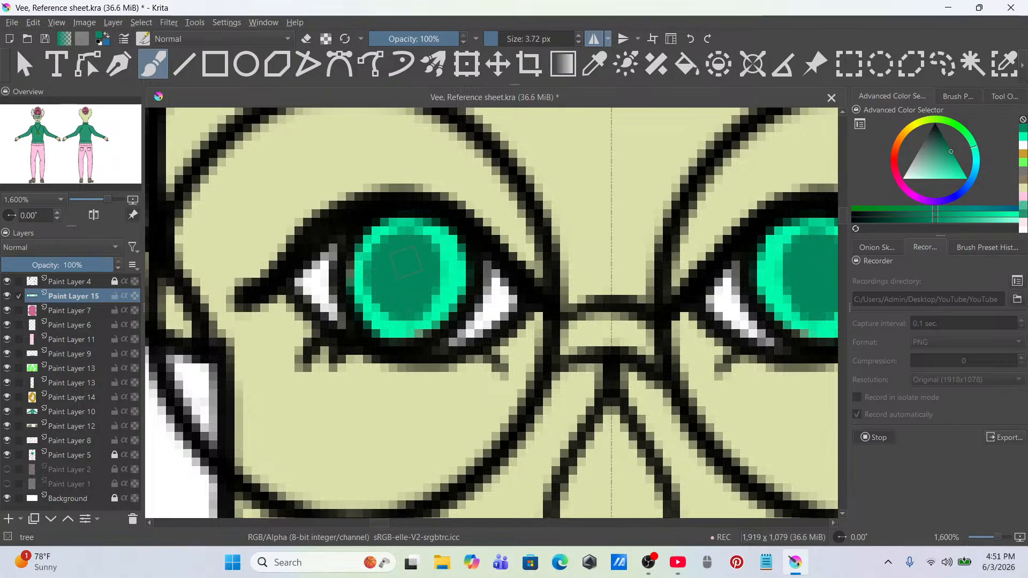
# Step: Paint large black pupils over the centres of both irises
pyautogui.scroll(-12, 423, 235)
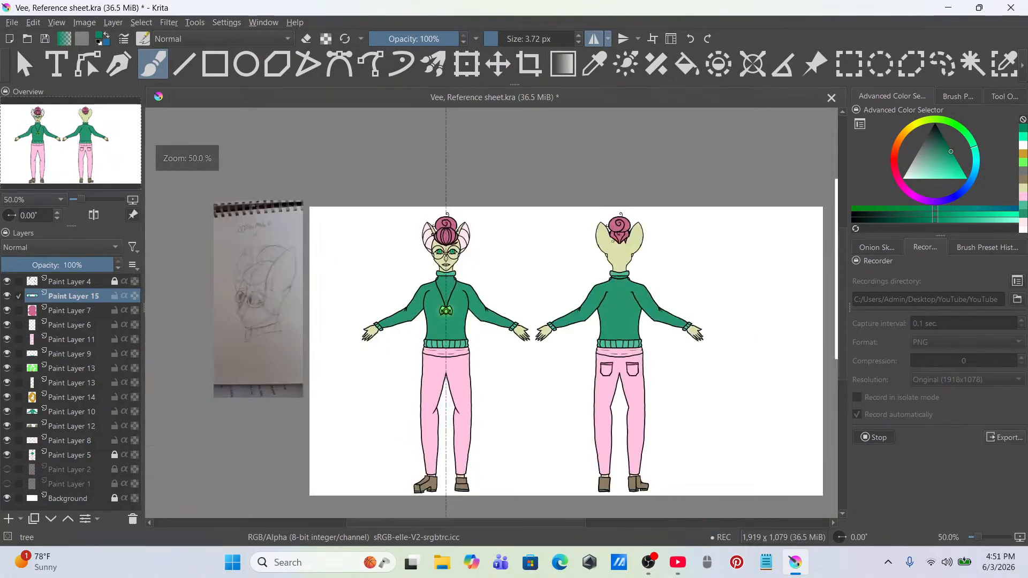
pyautogui.scroll(9, 447, 254)
pyautogui.scroll(5, 447, 254)
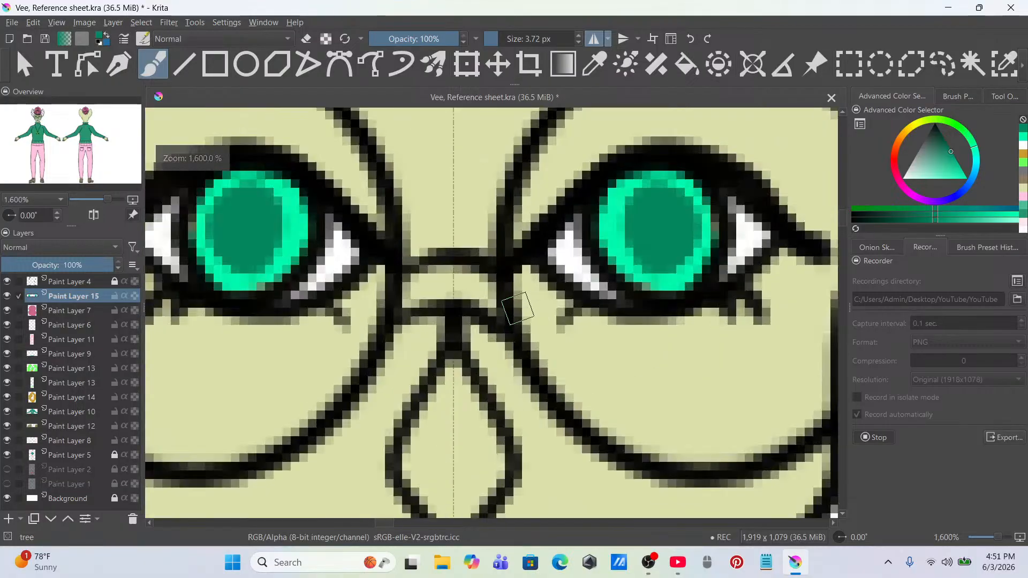
pyautogui.moveTo(922, 145); pyautogui.dragTo(950, 111)
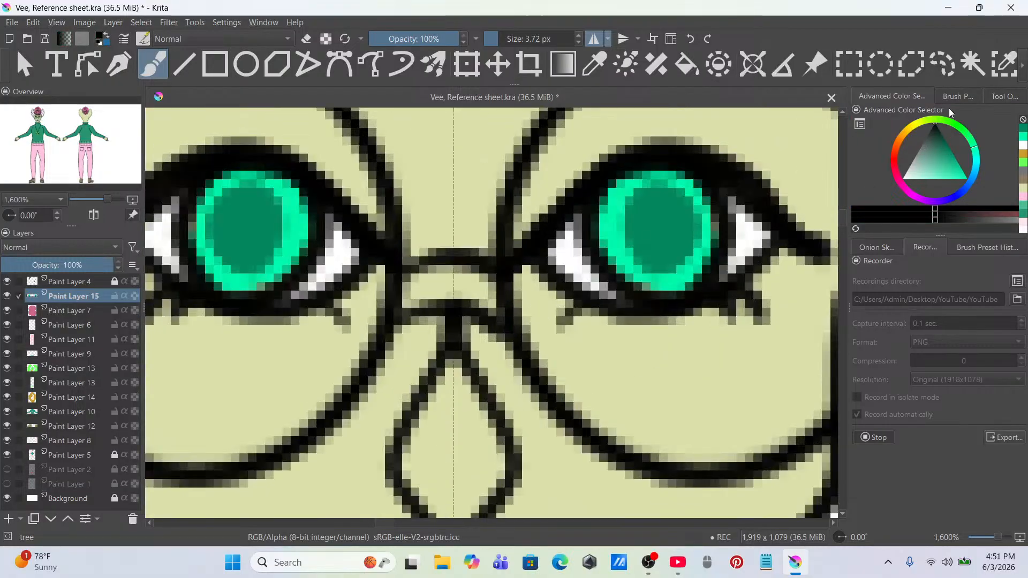
pyautogui.moveTo(244, 202)
pyautogui.mouseDown()
pyautogui.moveTo(212, 250)
pyautogui.moveTo(252, 276)
pyautogui.moveTo(270, 201)
pyautogui.moveTo(244, 210)
pyautogui.moveTo(262, 234)
pyautogui.moveTo(271, 218)
pyautogui.moveTo(232, 222)
pyautogui.mouseUp()
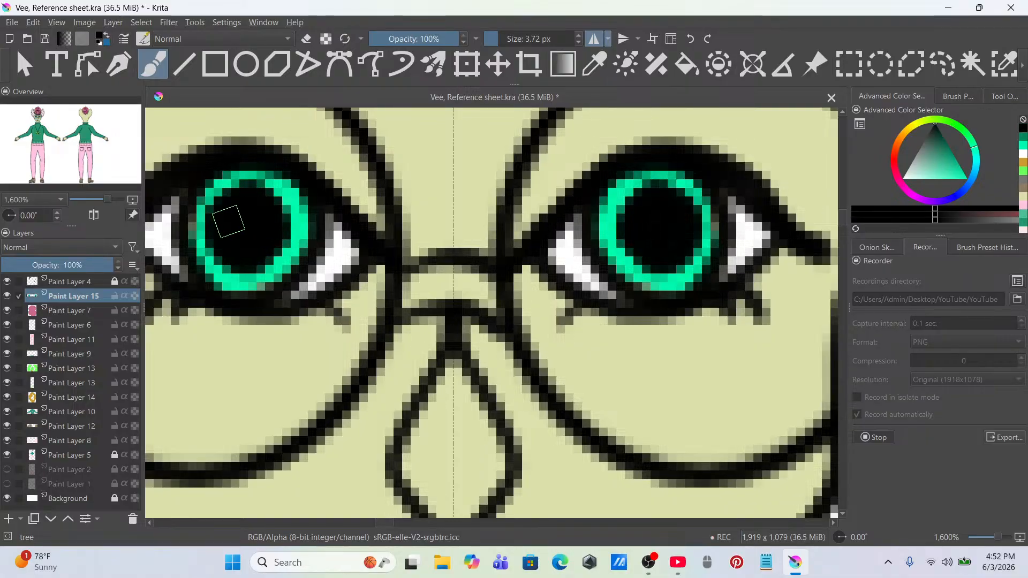
pyautogui.scroll(-6, 229, 221)
pyautogui.scroll(4, 285, 249)
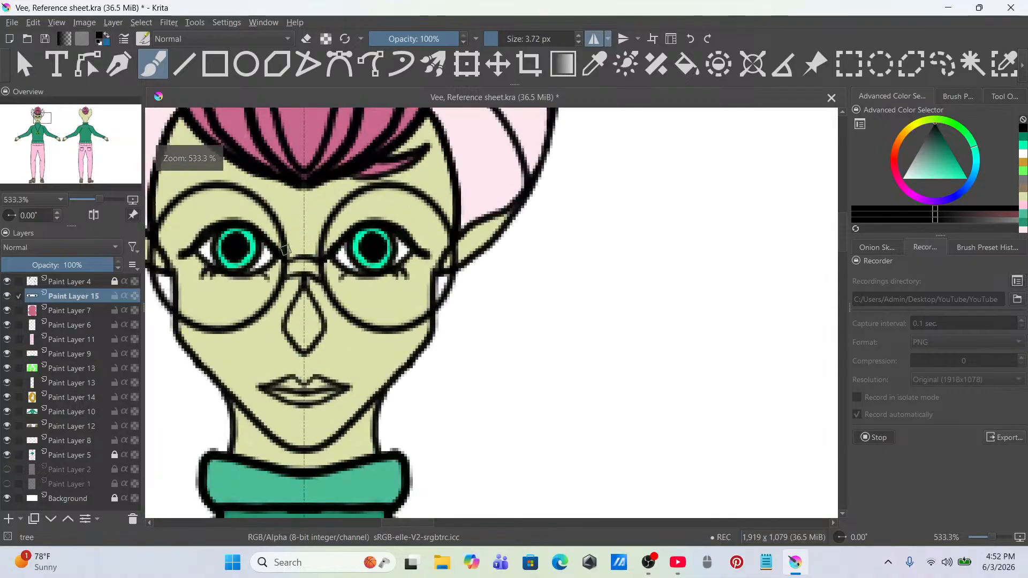
pyautogui.scroll(-3, 285, 249)
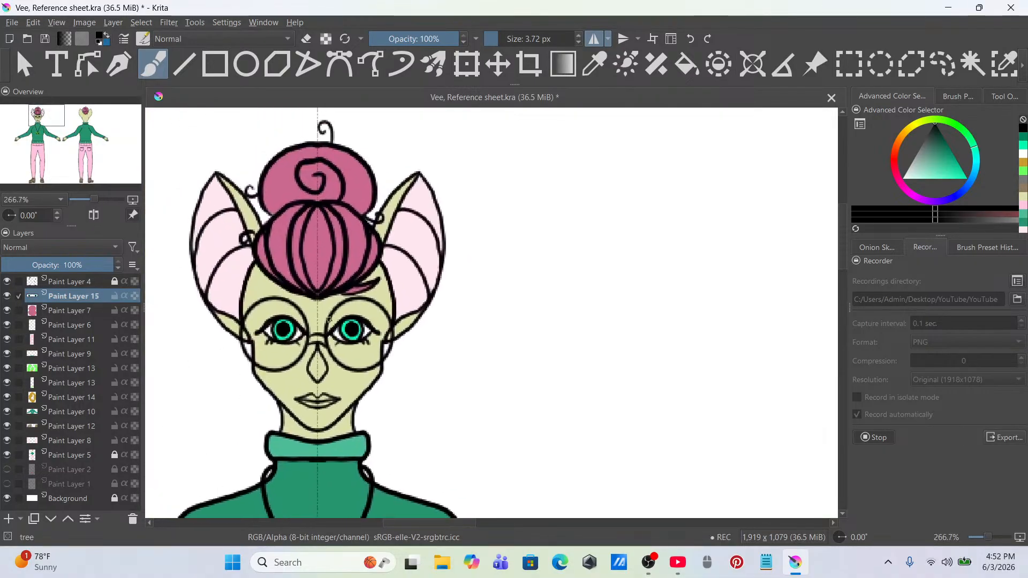
pyautogui.scroll(2, 286, 356)
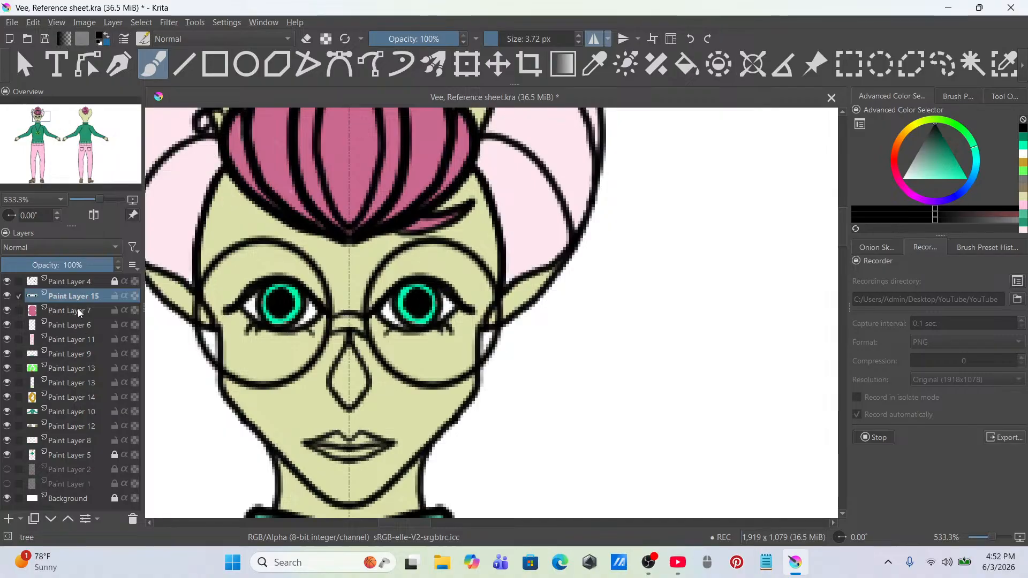
# Step: Add a paint layer above Paint Layer 15 and paint both glasses lenses solid blue with a 15.63 px brush
pyautogui.click(109, 314)
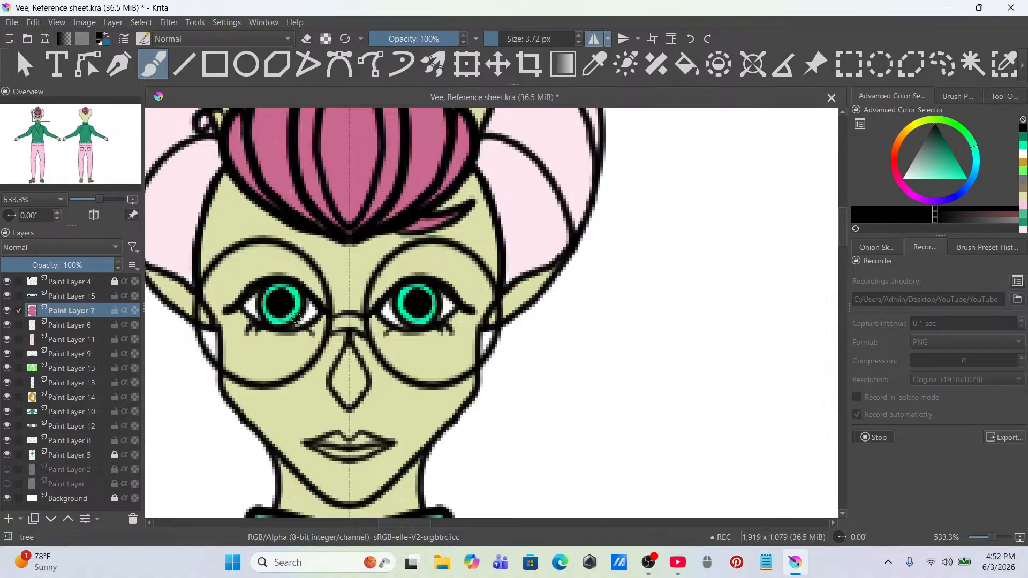
pyautogui.scroll(2, 249, 312)
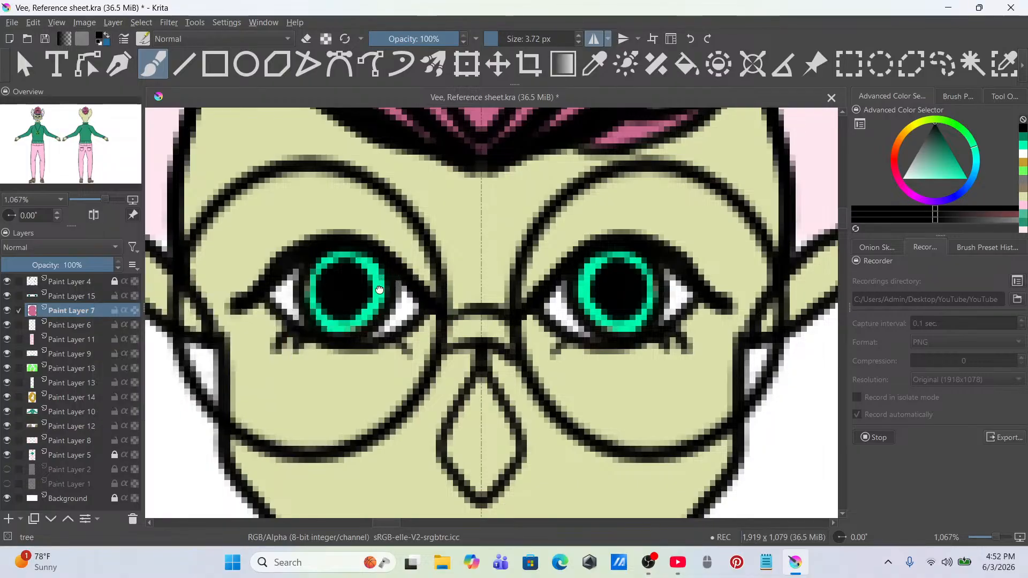
pyautogui.moveTo(380, 289); pyautogui.dragTo(443, 289)
pyautogui.click(965, 188)
pyautogui.moveTo(954, 171); pyautogui.dragTo(983, 183)
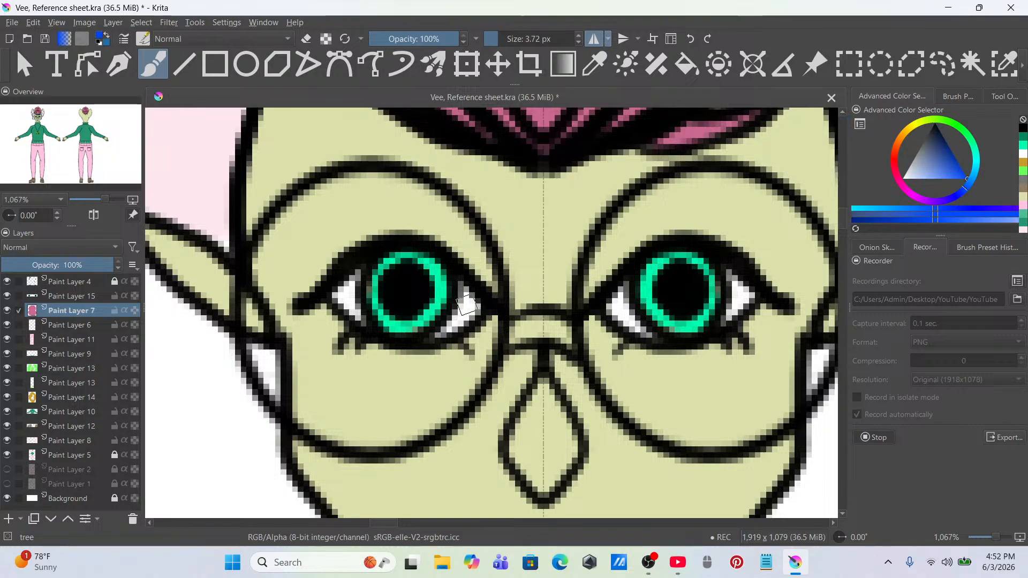
pyautogui.click(75, 295)
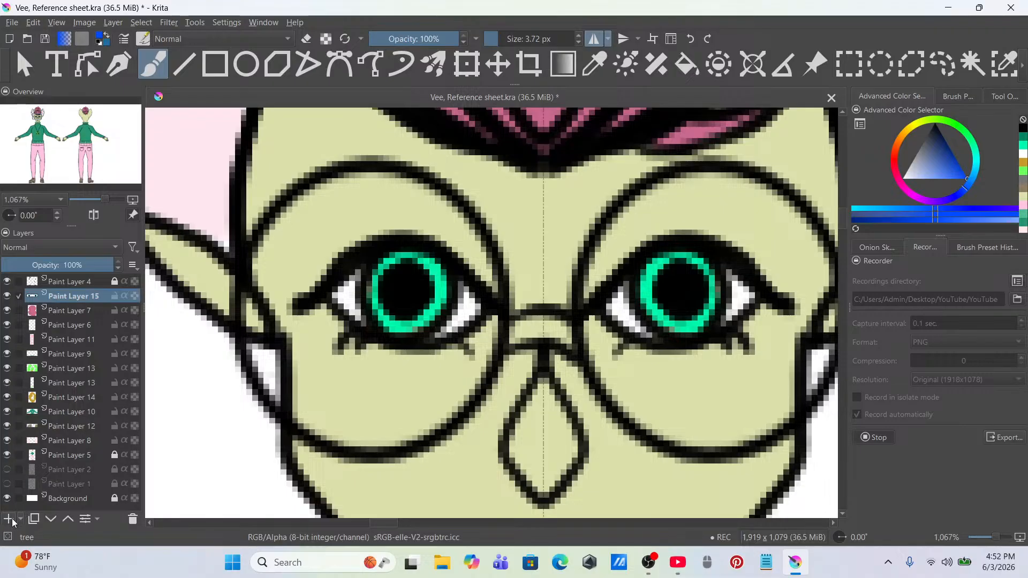
pyautogui.press('Insert')
pyautogui.click(507, 38)
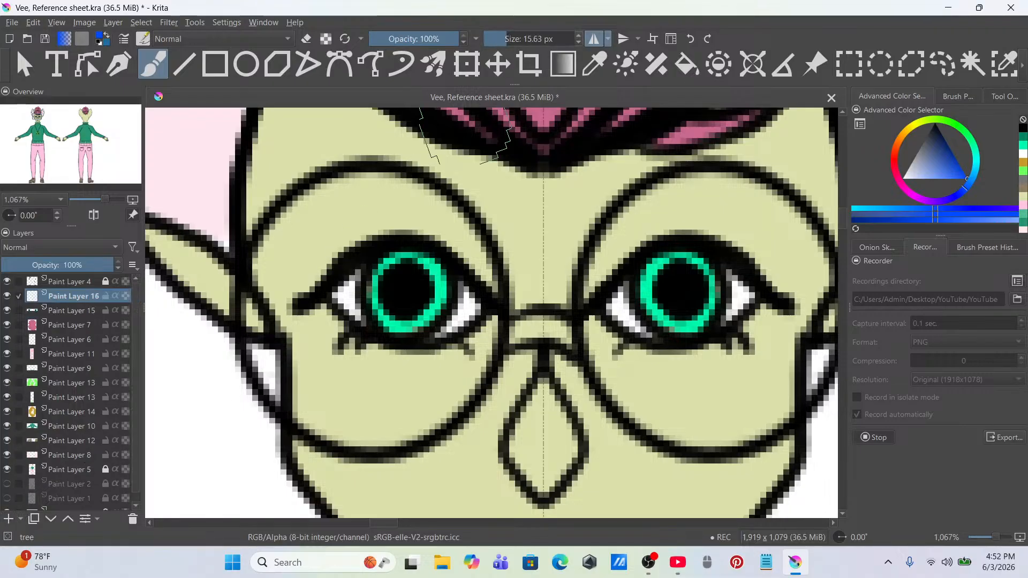
pyautogui.moveTo(359, 320)
pyautogui.mouseDown()
pyautogui.moveTo(327, 368)
pyautogui.moveTo(304, 273)
pyautogui.moveTo(325, 299)
pyautogui.moveTo(293, 336)
pyautogui.moveTo(299, 361)
pyautogui.moveTo(328, 395)
pyautogui.moveTo(375, 408)
pyautogui.moveTo(406, 399)
pyautogui.moveTo(433, 372)
pyautogui.moveTo(462, 310)
pyautogui.moveTo(432, 235)
pyautogui.moveTo(403, 215)
pyautogui.moveTo(340, 216)
pyautogui.moveTo(286, 286)
pyautogui.moveTo(284, 321)
pyautogui.moveTo(308, 379)
pyautogui.moveTo(294, 368)
pyautogui.moveTo(334, 394)
pyautogui.moveTo(414, 398)
pyautogui.moveTo(433, 386)
pyautogui.moveTo(450, 352)
pyautogui.moveTo(442, 284)
pyautogui.mouseUp()
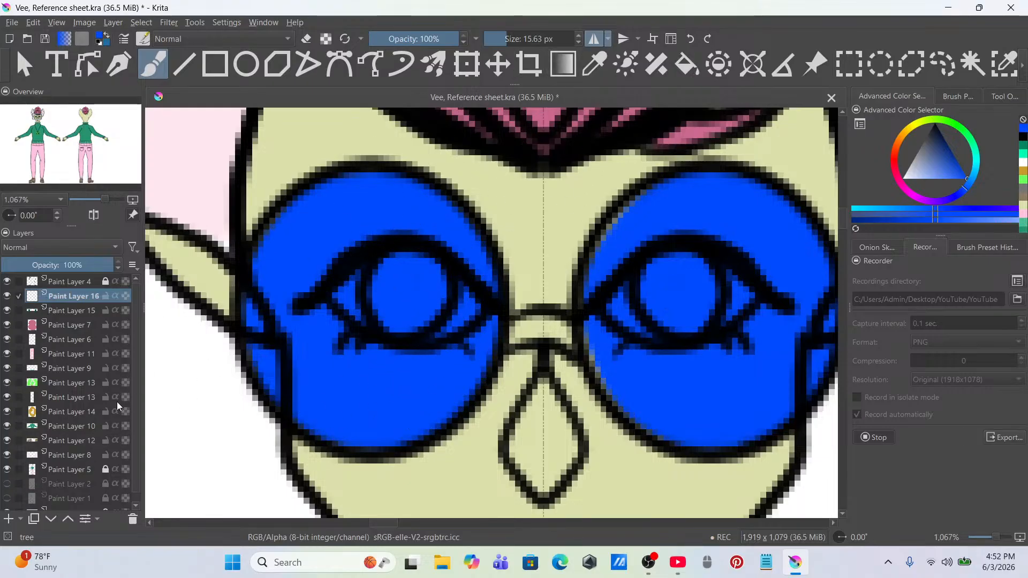
# Step: Set the lens layer's opacity to 29% and repaint both lenses in cyan
pyautogui.moveTo(69, 265); pyautogui.dragTo(35, 264)
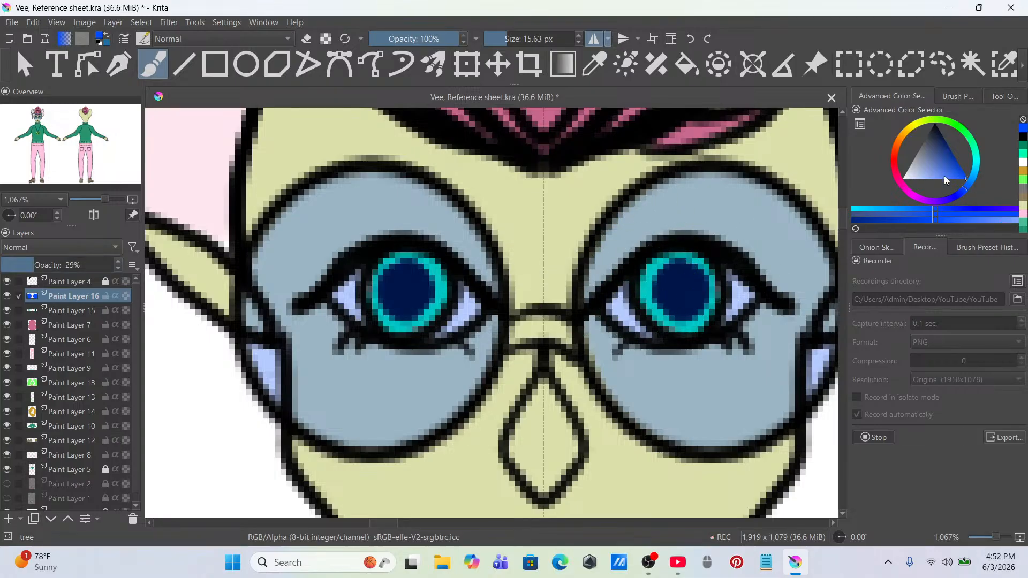
pyautogui.click(974, 178)
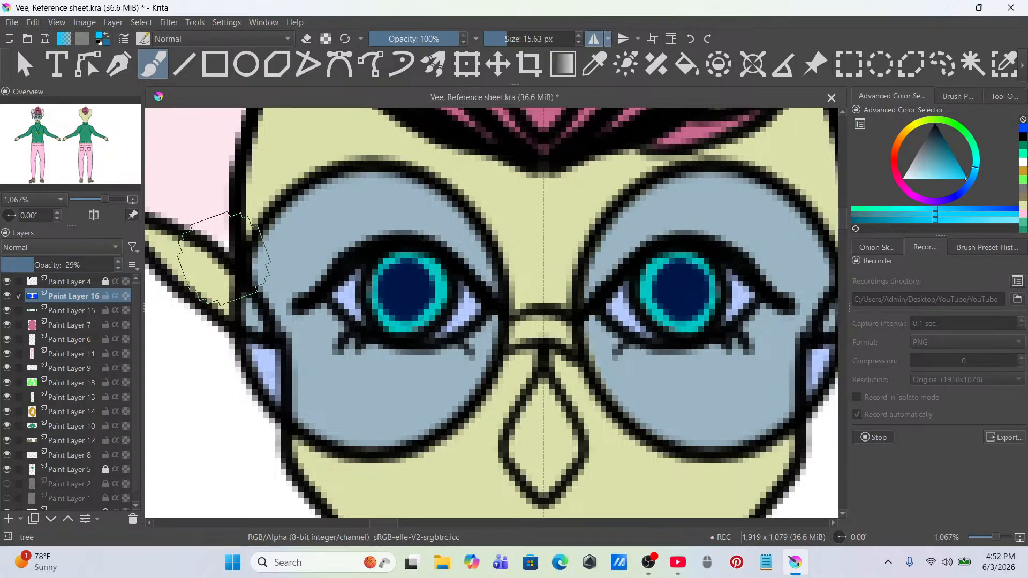
pyautogui.moveTo(217, 274)
pyautogui.mouseDown()
pyautogui.moveTo(406, 196)
pyautogui.moveTo(306, 379)
pyautogui.moveTo(341, 379)
pyautogui.moveTo(399, 409)
pyautogui.moveTo(528, 224)
pyautogui.mouseUp()
pyautogui.scroll(-8, 408, 218)
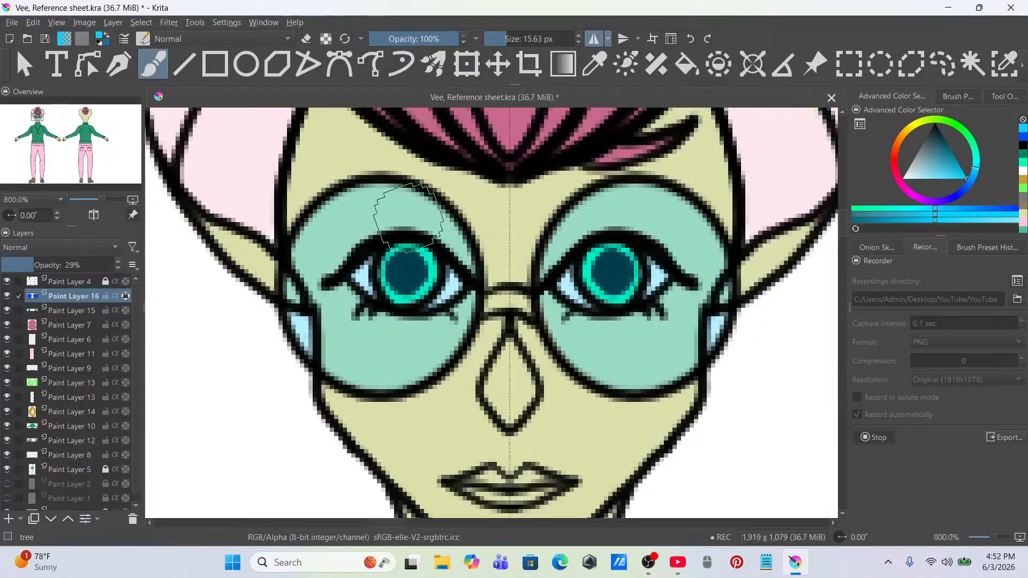
pyautogui.scroll(7, 449, 212)
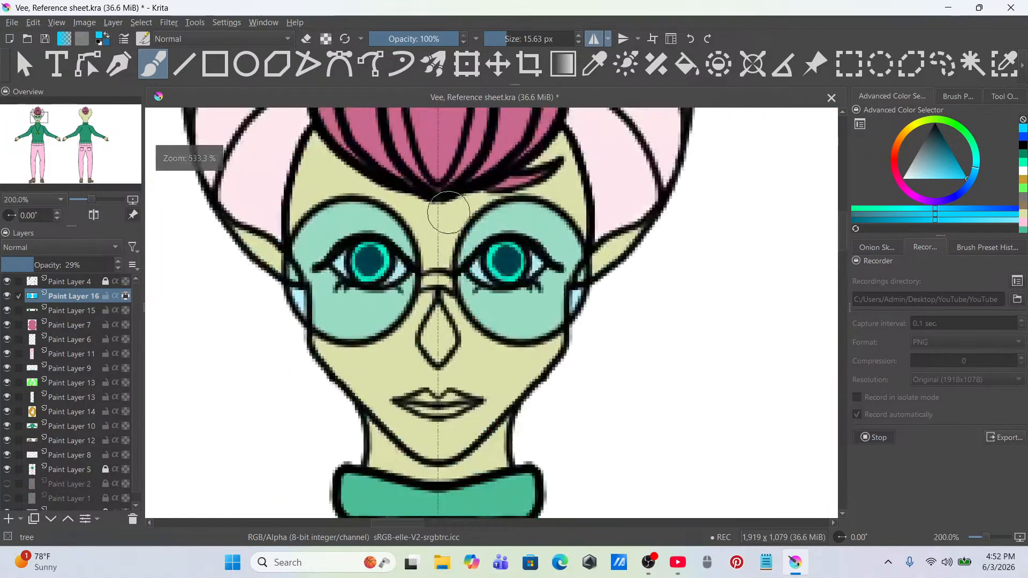
pyautogui.scroll(-2, 440, 217)
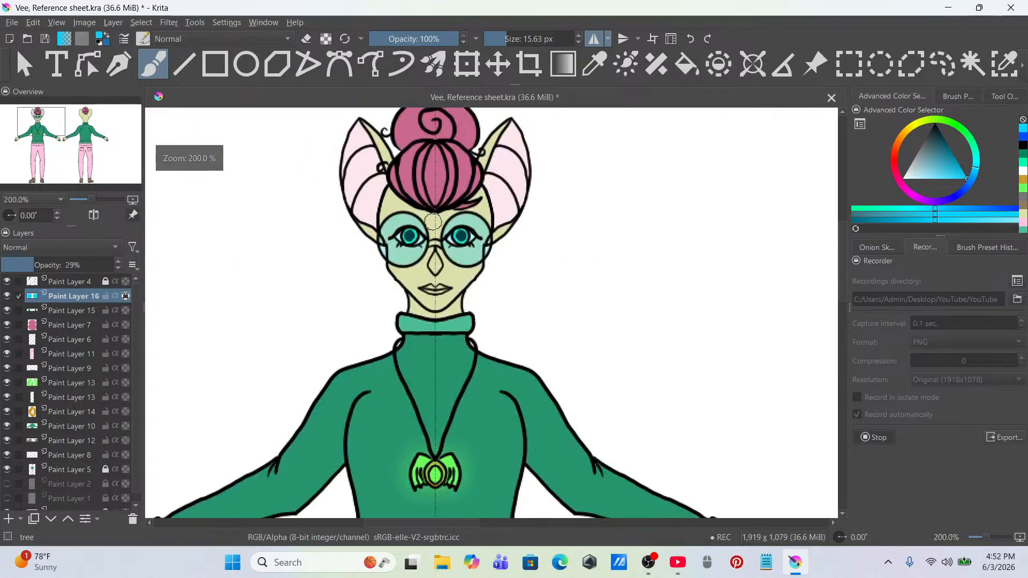
# Step: Reduce the glasses lens layer's opacity to 15%
pyautogui.scroll(4, 434, 221)
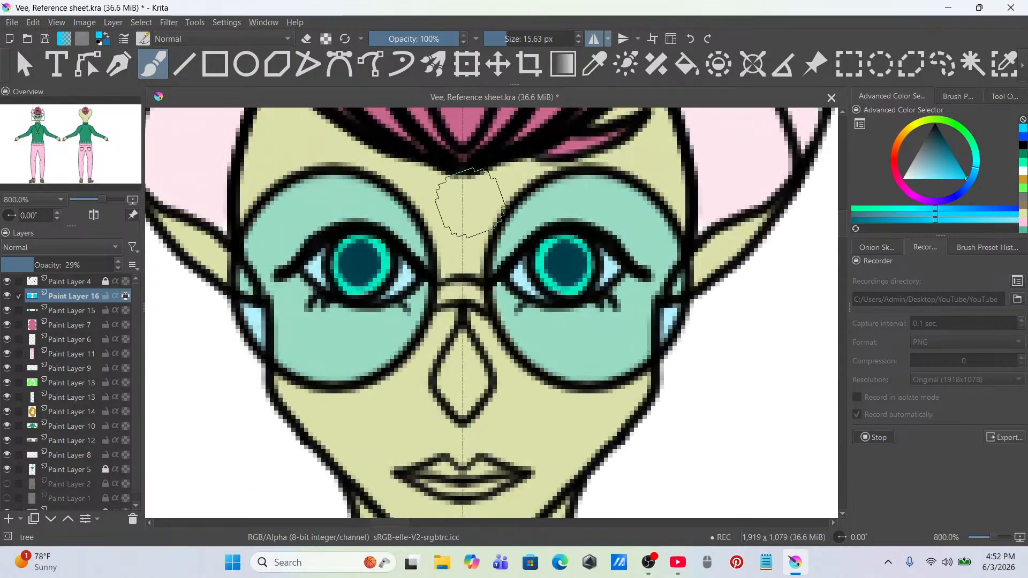
pyautogui.moveTo(22, 266); pyautogui.dragTo(18, 265)
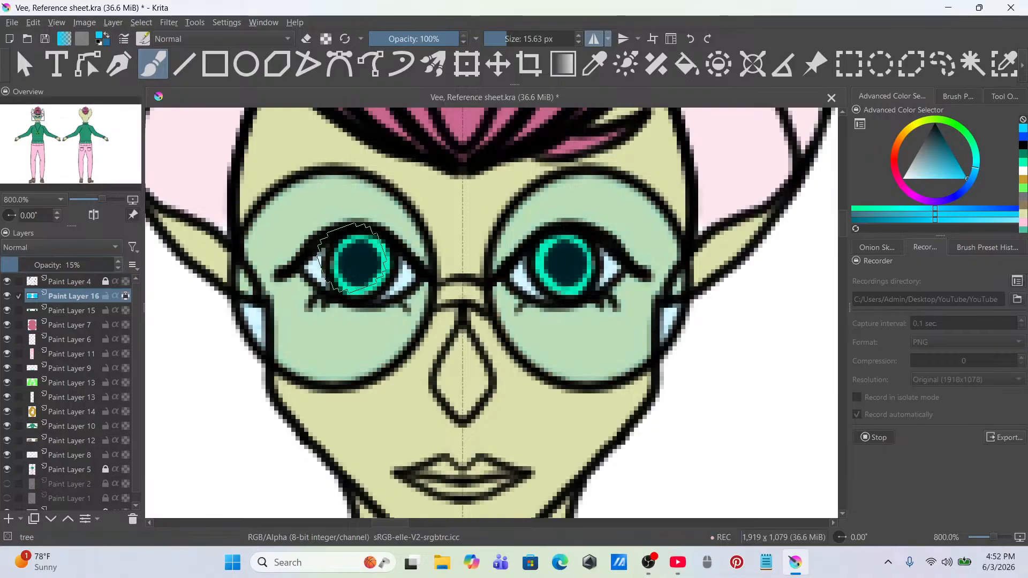
pyautogui.scroll(-4, 409, 268)
pyautogui.scroll(4, 409, 269)
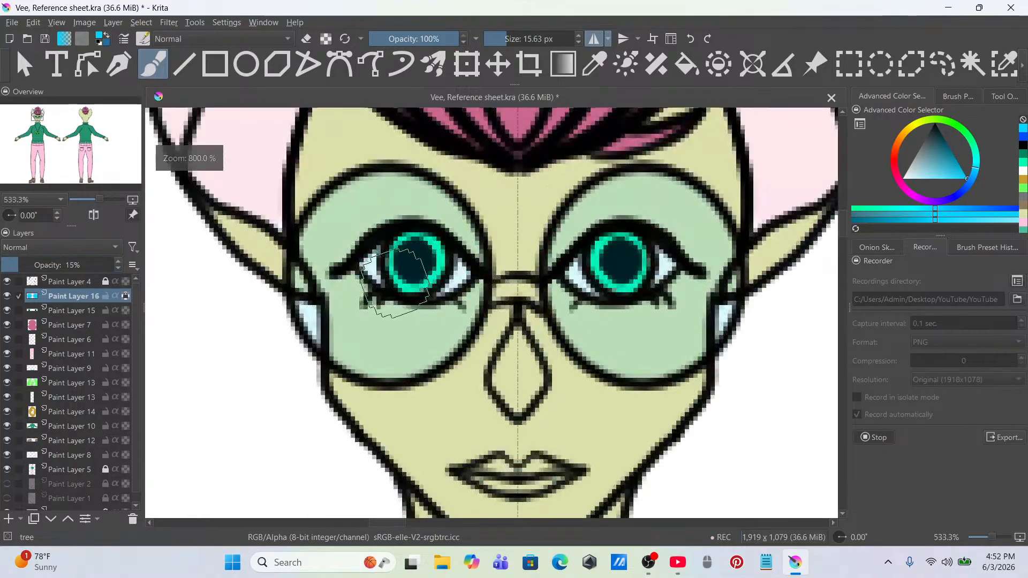
# Step: Try white reflection strokes across the lower part of the lenses with a 3.31 px brush, then undo them
pyautogui.moveTo(925, 176); pyautogui.dragTo(881, 188)
pyautogui.click(498, 39)
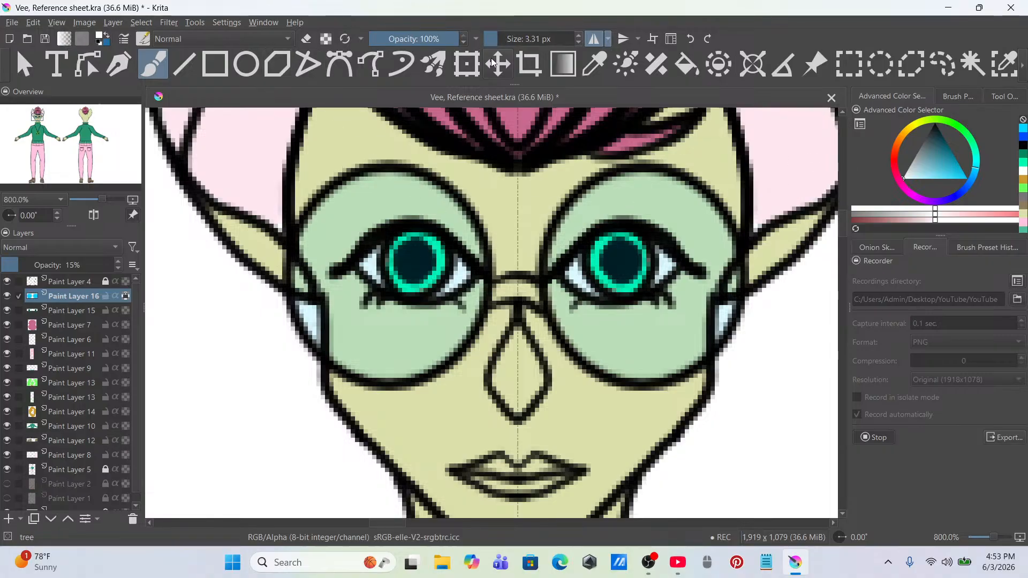
pyautogui.scroll(2, 337, 307)
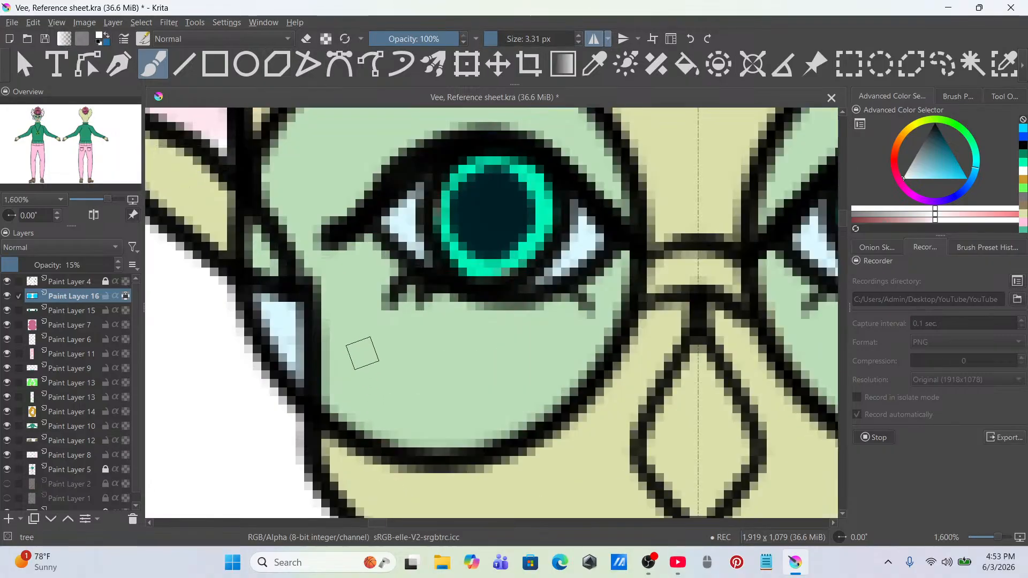
pyautogui.moveTo(354, 352); pyautogui.dragTo(472, 373)
pyautogui.hotkey('ctrl', 'z')
pyautogui.moveTo(327, 357); pyautogui.dragTo(488, 386)
pyautogui.hotkey('ctrl', 'z')
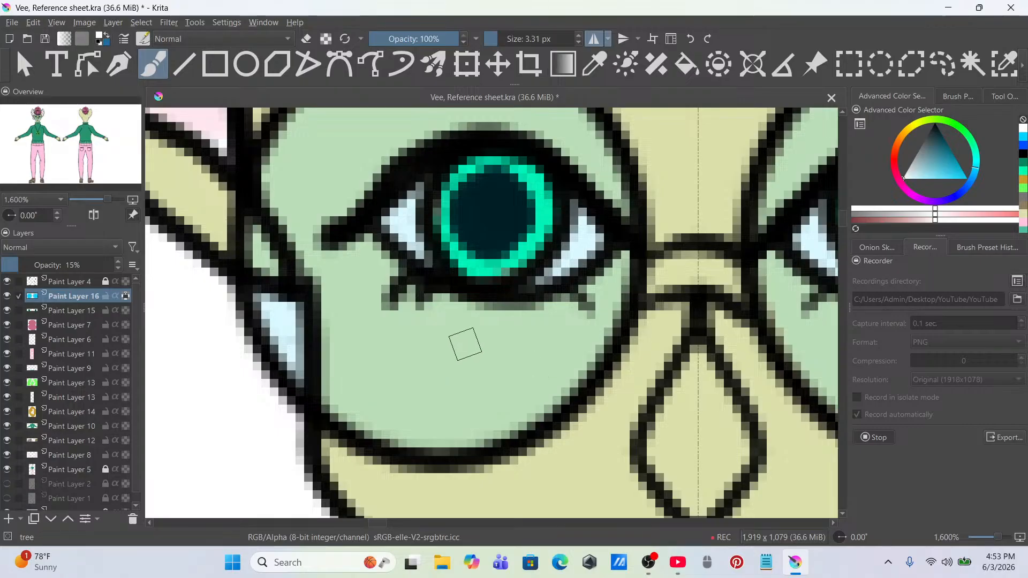
# Step: Try cyan-blue and darker blue reflection strokes on the lenses, then undo them
pyautogui.click(1023, 137)
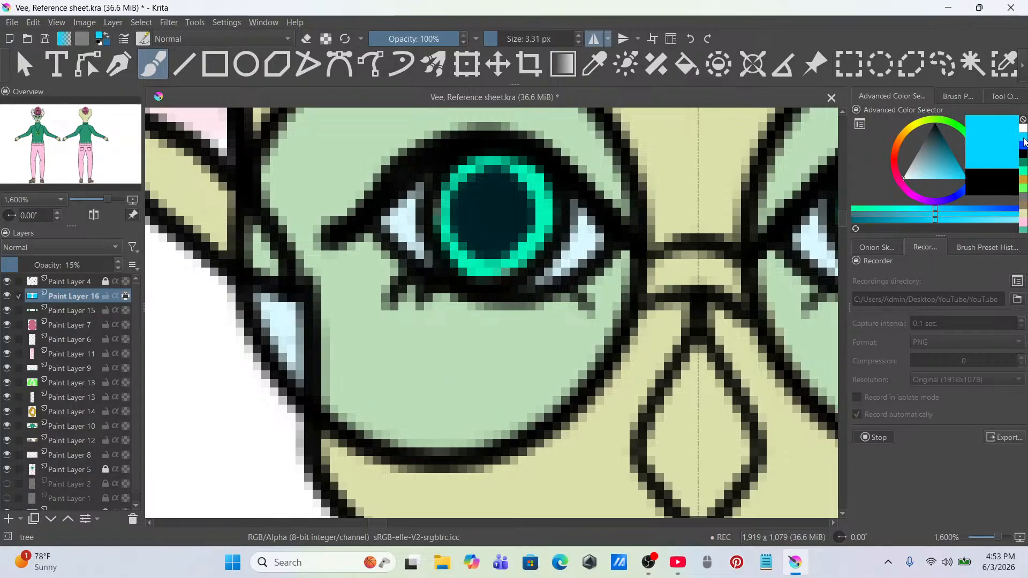
pyautogui.click(952, 176)
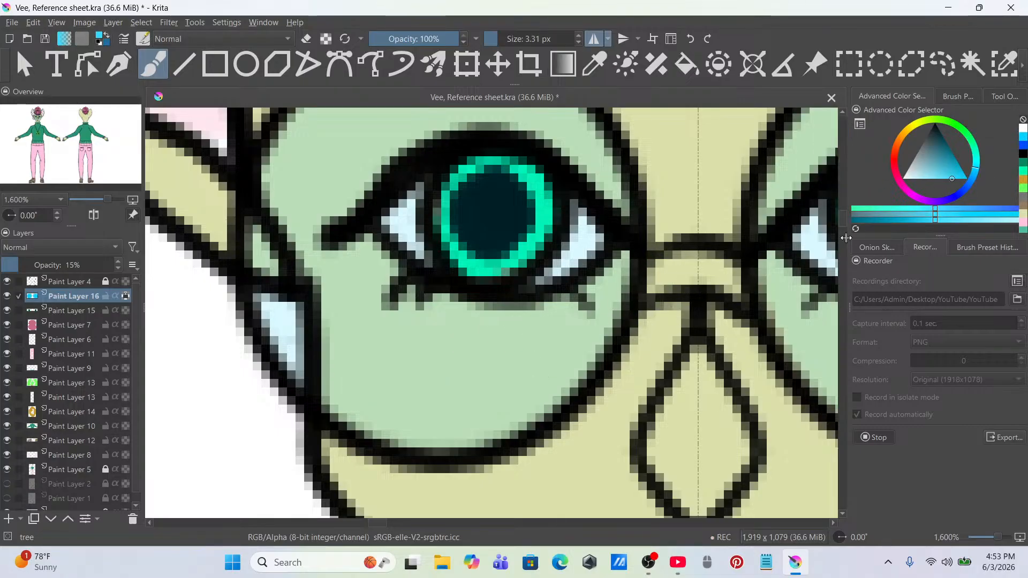
pyautogui.moveTo(387, 365)
pyautogui.mouseDown()
pyautogui.moveTo(472, 393)
pyautogui.moveTo(495, 366)
pyautogui.moveTo(363, 352)
pyautogui.moveTo(493, 353)
pyautogui.mouseUp()
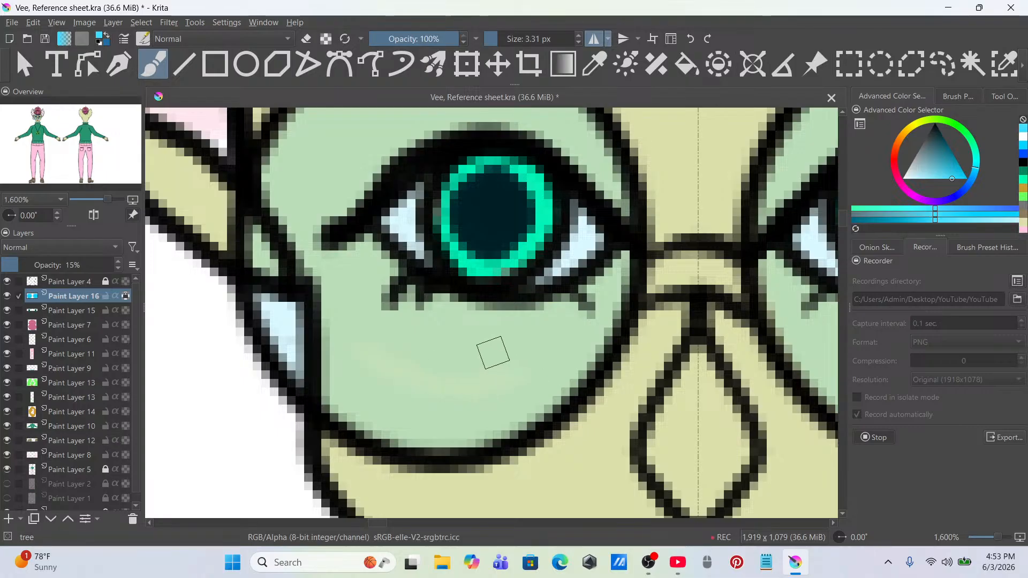
pyautogui.moveTo(956, 174); pyautogui.dragTo(954, 155)
pyautogui.moveTo(354, 338)
pyautogui.mouseDown()
pyautogui.moveTo(492, 337)
pyautogui.moveTo(413, 332)
pyautogui.moveTo(402, 370)
pyautogui.moveTo(461, 378)
pyautogui.mouseUp()
pyautogui.hotkey('ctrl', 'z')
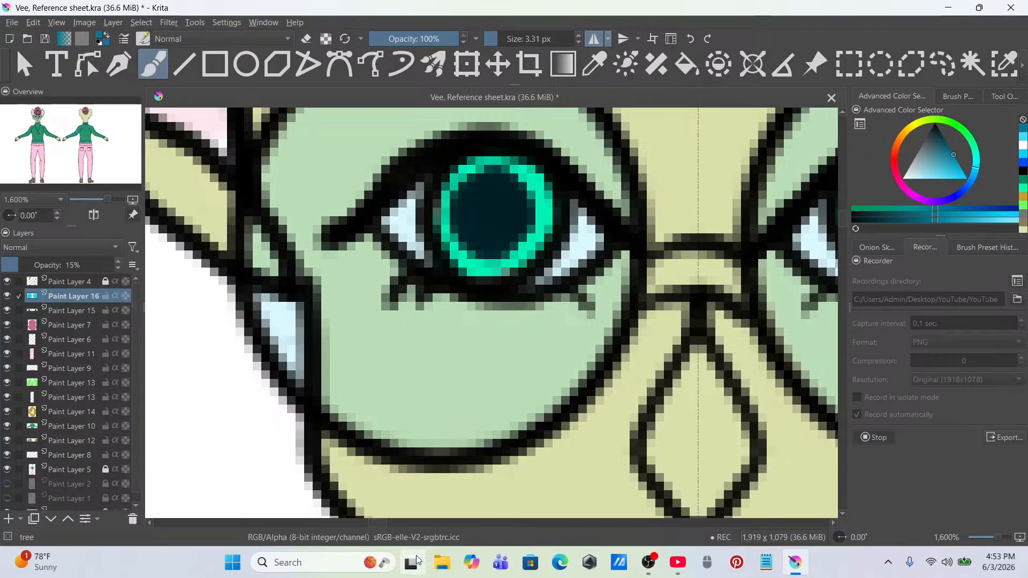
# Step: Examine the whole reference sheet beside the sketch, and the front view's face with the tinted glasses
pyautogui.scroll(-5, 717, 366)
pyautogui.scroll(-2, 722, 214)
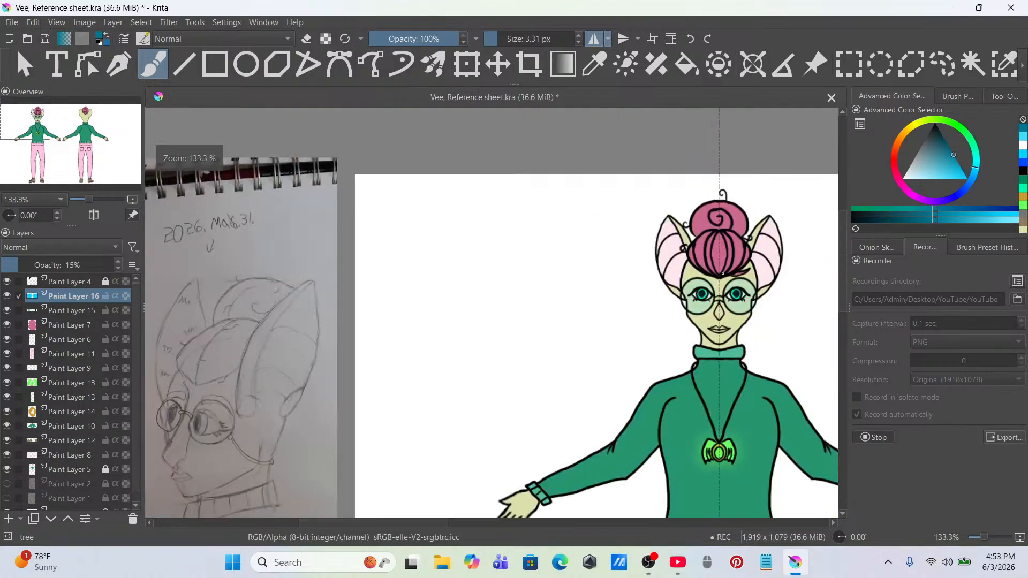
pyautogui.moveTo(722, 214); pyautogui.dragTo(525, 241)
pyautogui.scroll(-2, 526, 241)
pyautogui.moveTo(552, 298); pyautogui.dragTo(456, 250)
pyautogui.scroll(-1, 484, 237)
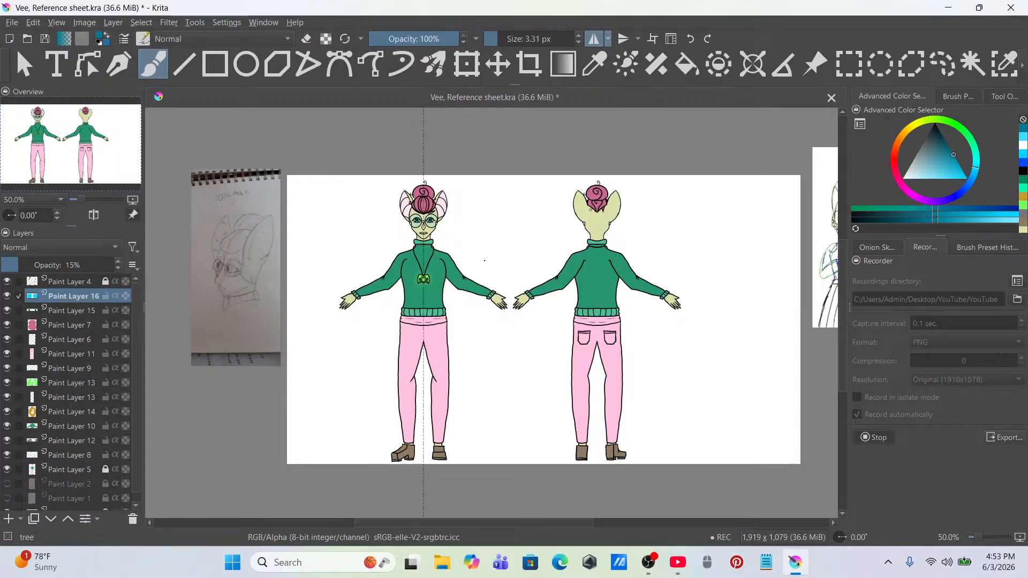
pyautogui.scroll(4, 434, 243)
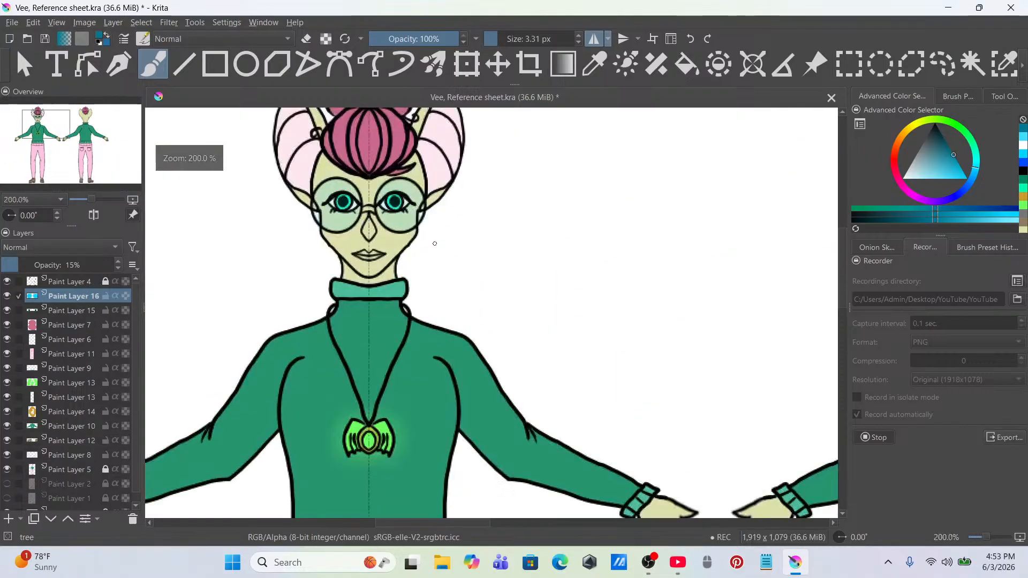
pyautogui.moveTo(434, 243); pyautogui.dragTo(428, 273)
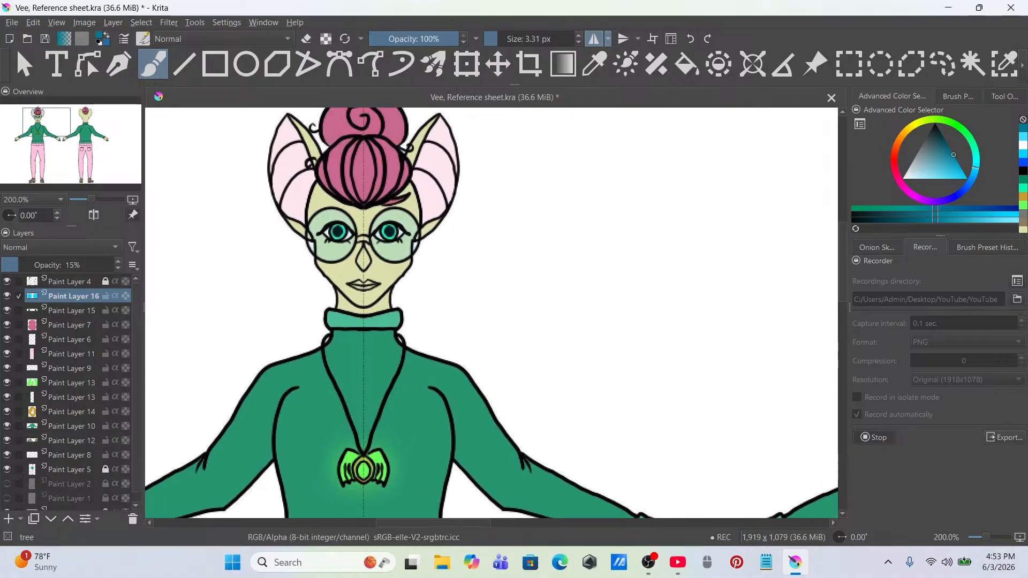
# Step: Add a paint layer above Paint Layer 16 and paint the lips with the pale pink sampled from the inner ear
pyautogui.click(16, 519)
pyautogui.scroll(2, 376, 294)
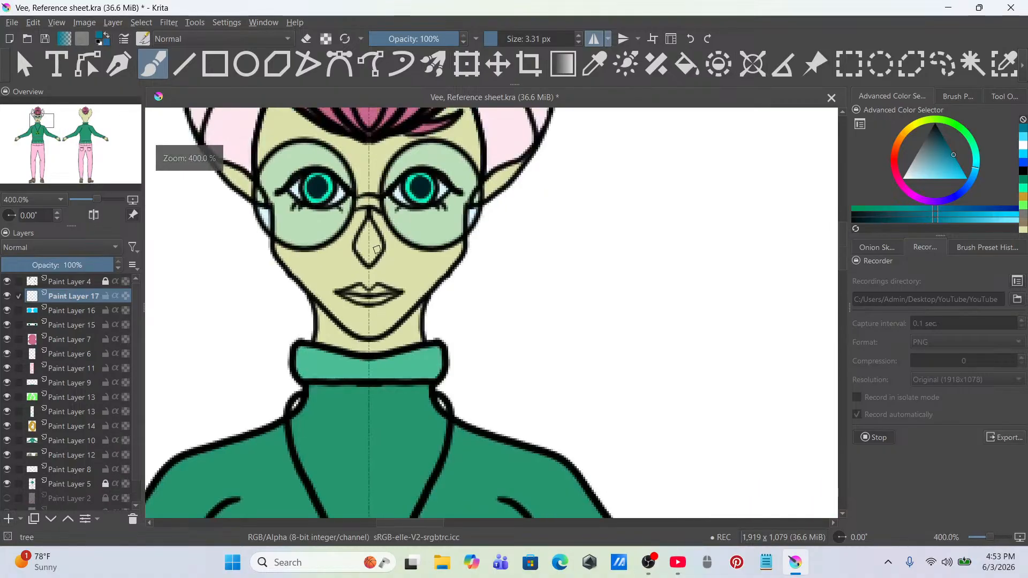
pyautogui.keyDown('ctrl'); pyautogui.click(243, 154); pyautogui.keyUp('ctrl')
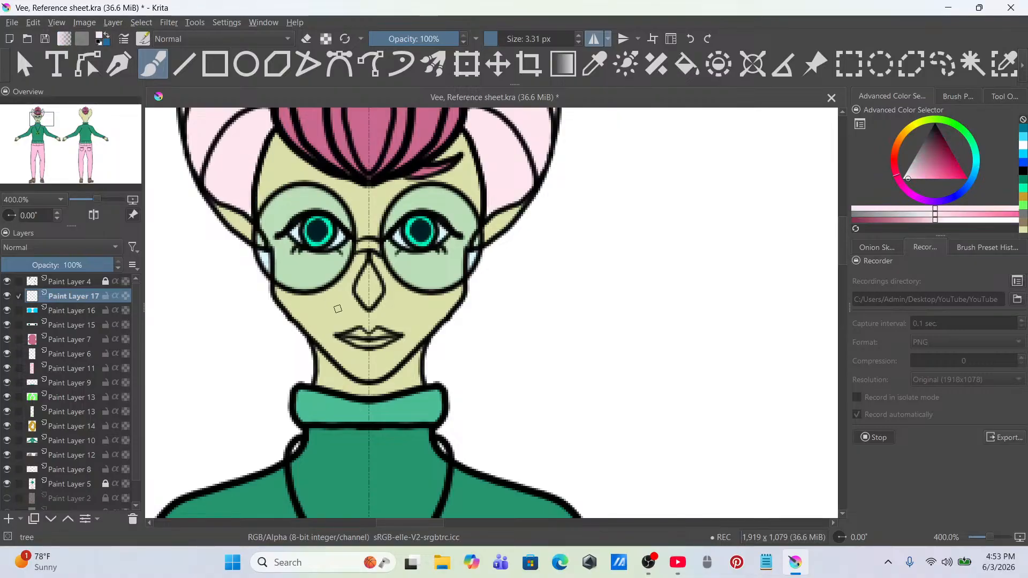
pyautogui.scroll(4, 348, 316)
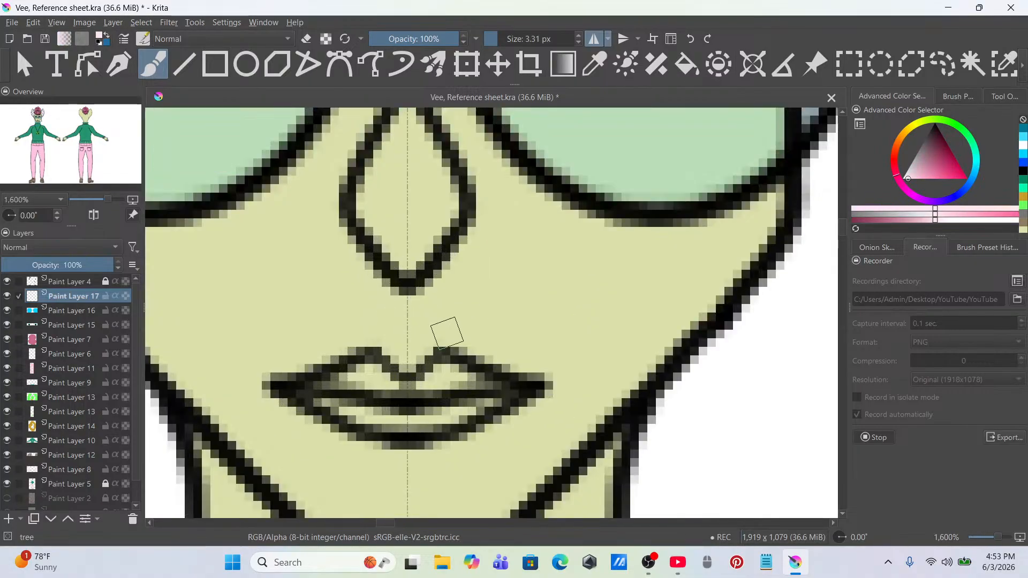
pyautogui.moveTo(356, 378)
pyautogui.mouseDown()
pyautogui.moveTo(361, 409)
pyautogui.moveTo(411, 425)
pyautogui.moveTo(406, 397)
pyautogui.moveTo(458, 380)
pyautogui.moveTo(394, 385)
pyautogui.moveTo(356, 403)
pyautogui.mouseUp()
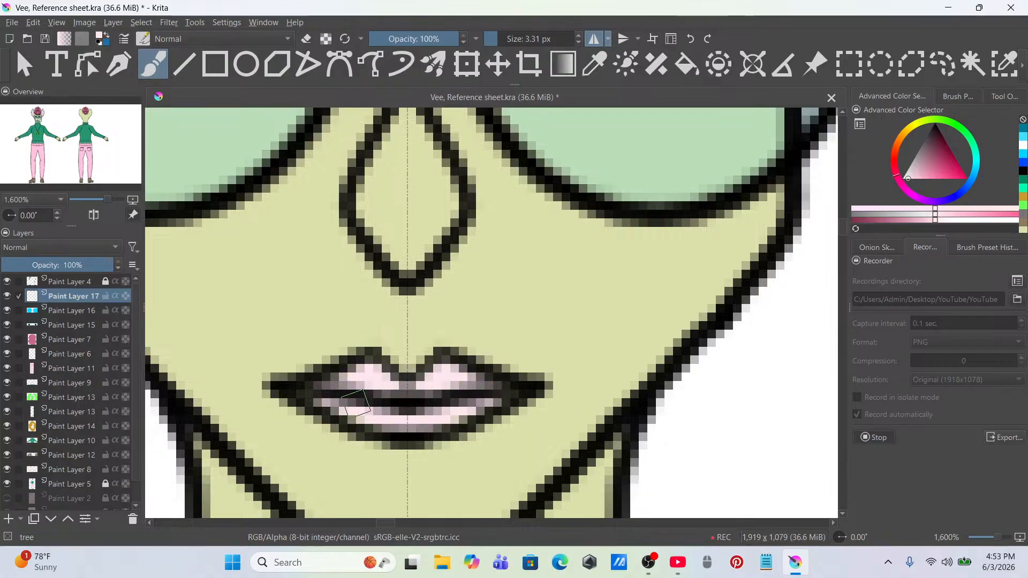
pyautogui.moveTo(413, 419); pyautogui.dragTo(420, 433)
pyautogui.scroll(-8, 420, 431)
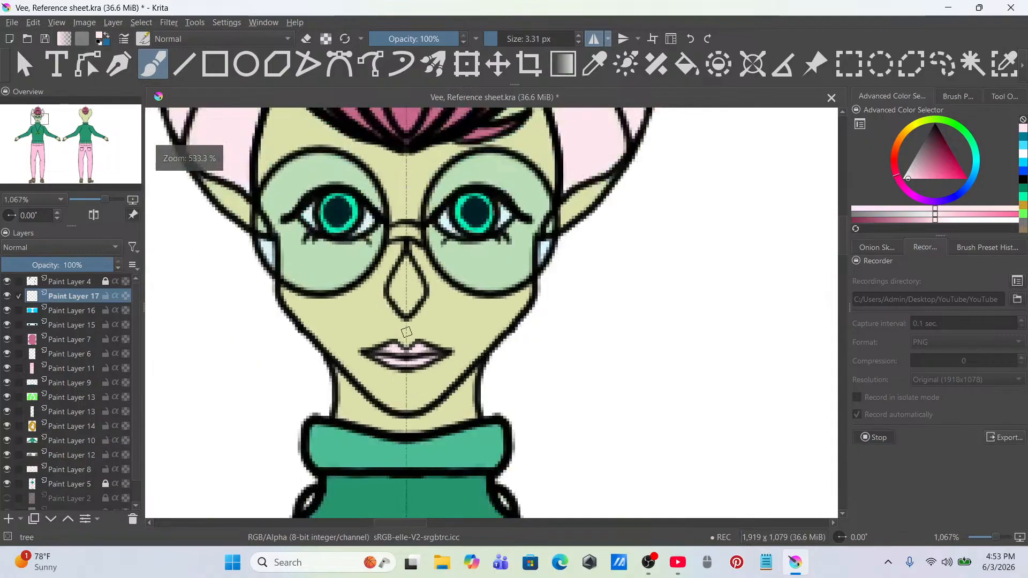
pyautogui.scroll(-2, 469, 214)
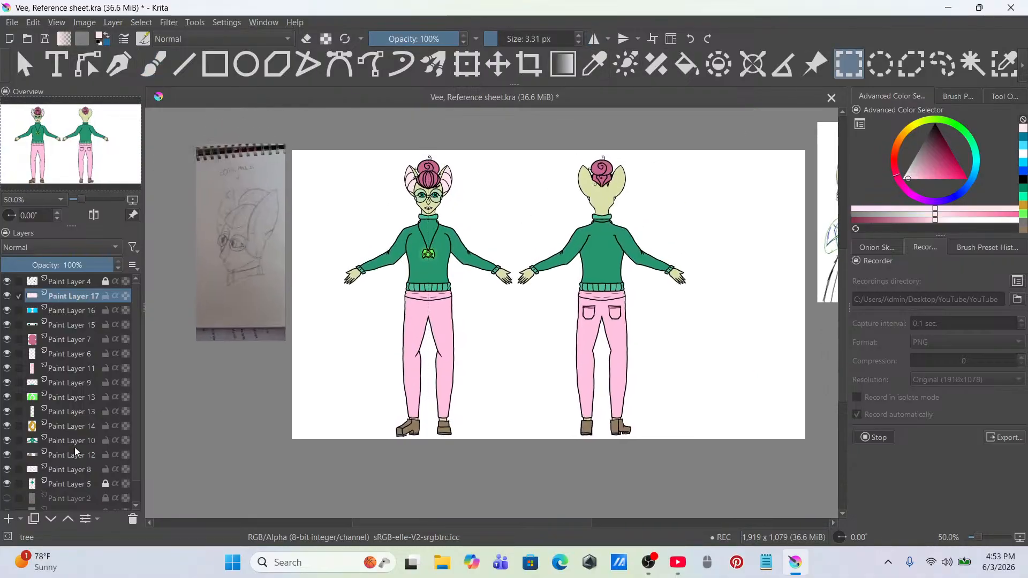
# Step: Merge Paint Layer 4 down through all the colour layers into Paint Layer 5
pyautogui.click(92, 279)
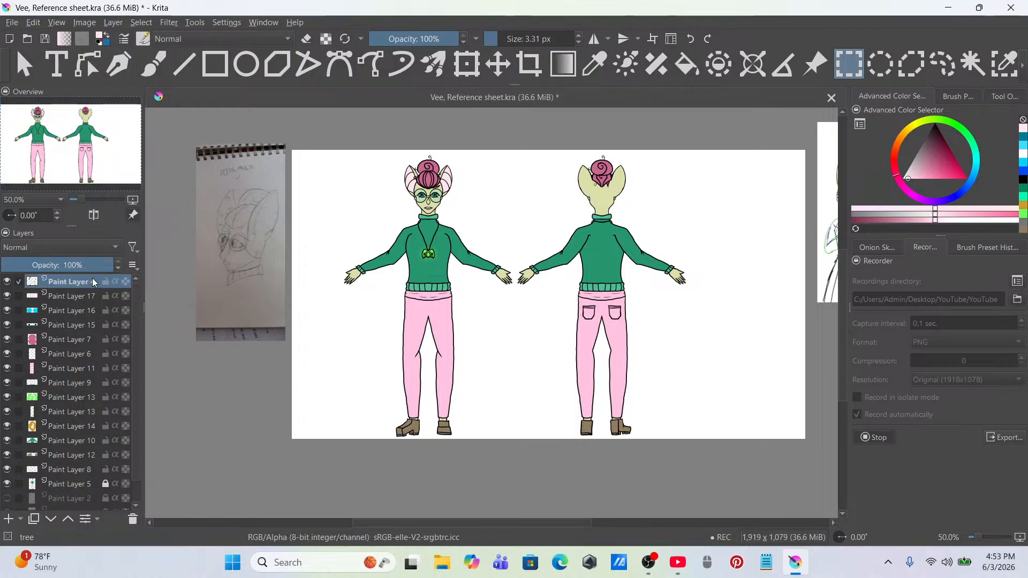
pyautogui.hotkey('ctrl', 'e')
pyautogui.hotkey('ctrl', 'e')
pyautogui.hotkey('ctrl', 'e')
pyautogui.hotkey('ctrl', 'e')
pyautogui.hotkey('ctrl', 'e')
pyautogui.hotkey('ctrl', 'e')
pyautogui.hotkey('ctrl', 'e')
pyautogui.hotkey('ctrl', 'e')
pyautogui.hotkey('ctrl', 'e')
pyautogui.hotkey('ctrl', 'e')
pyautogui.hotkey('ctrl', 'e')
pyautogui.hotkey('ctrl', 'e')
pyautogui.hotkey('ctrl', 'e')
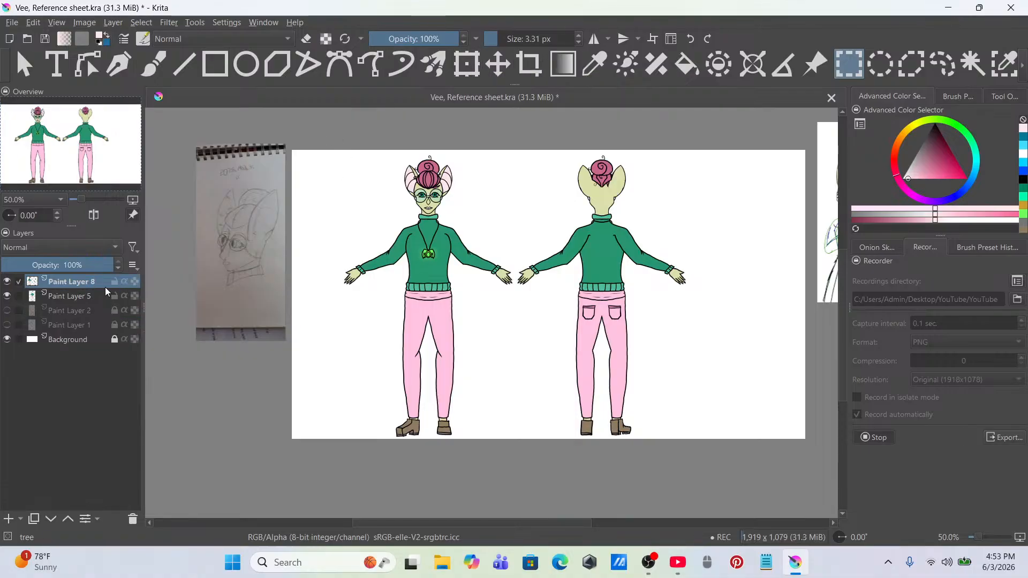
pyautogui.hotkey('ctrl', 'e')
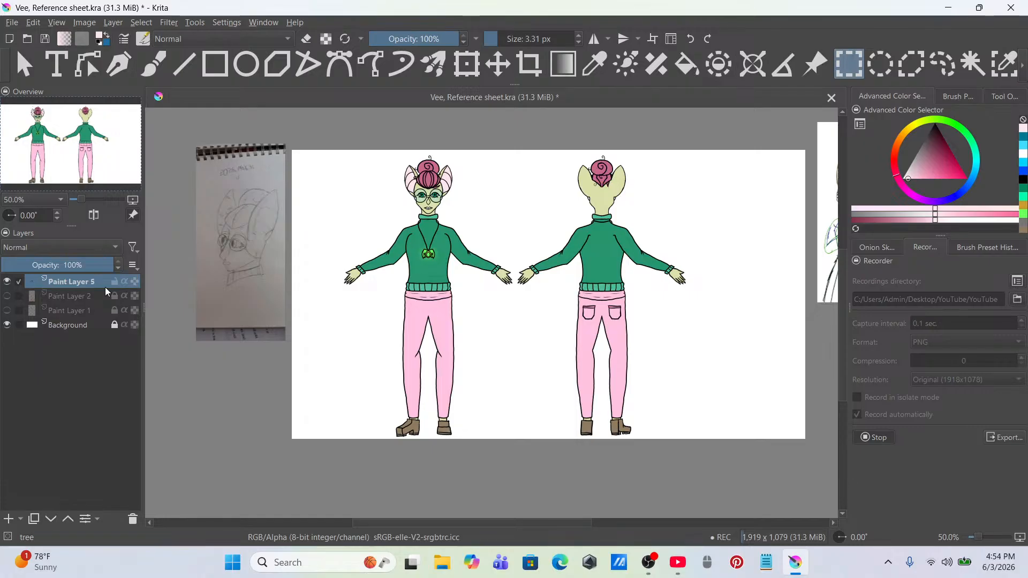
# Step: Transform the merged artwork, scaling both figures down slightly and moving them to the left side of the canvas
pyautogui.click(467, 64)
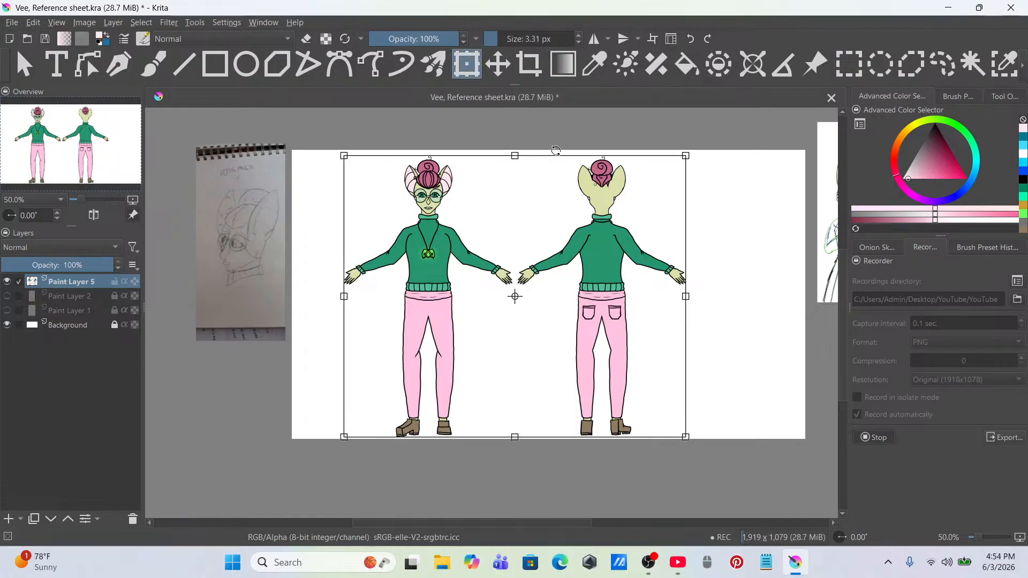
pyautogui.moveTo(660, 228); pyautogui.dragTo(617, 229)
pyautogui.moveTo(643, 155); pyautogui.dragTo(636, 160)
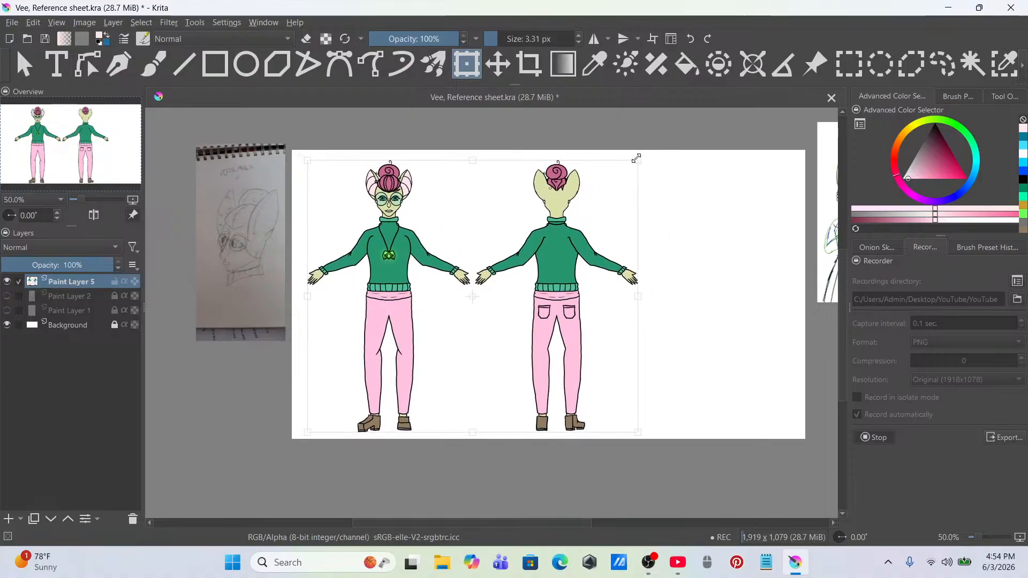
pyautogui.moveTo(583, 228); pyautogui.dragTo(573, 229)
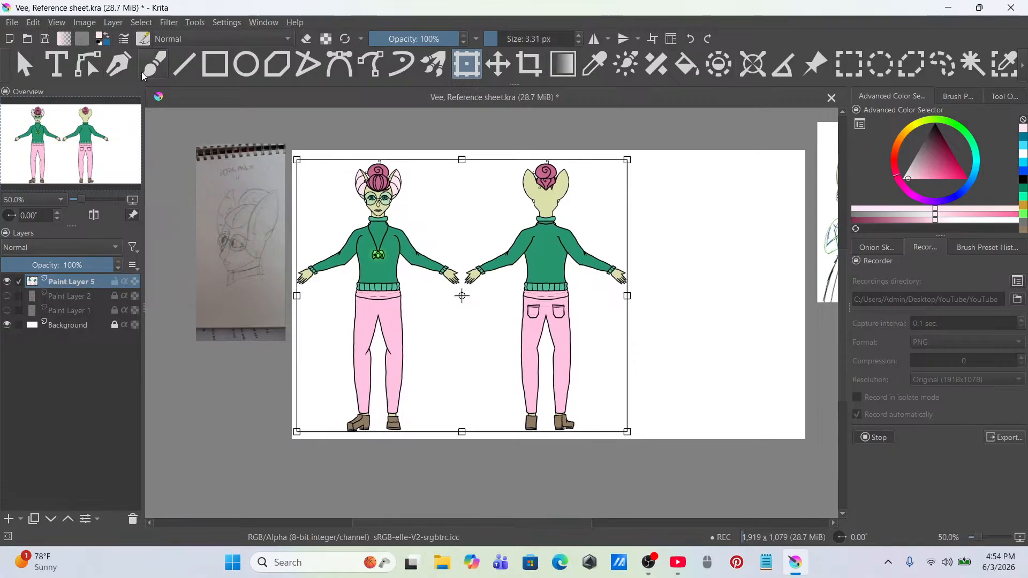
# Step: Add a paint layer directly above Background and choose a vivid green with the Texture fuzzy brush preset
pyautogui.click(92, 322)
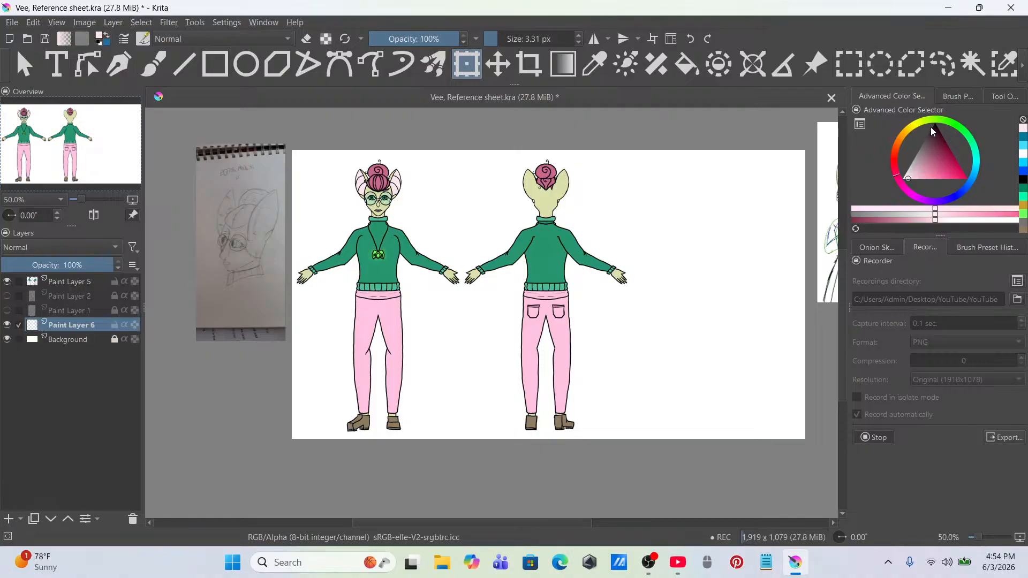
pyautogui.moveTo(932, 119); pyautogui.dragTo(992, 158)
pyautogui.click(971, 98)
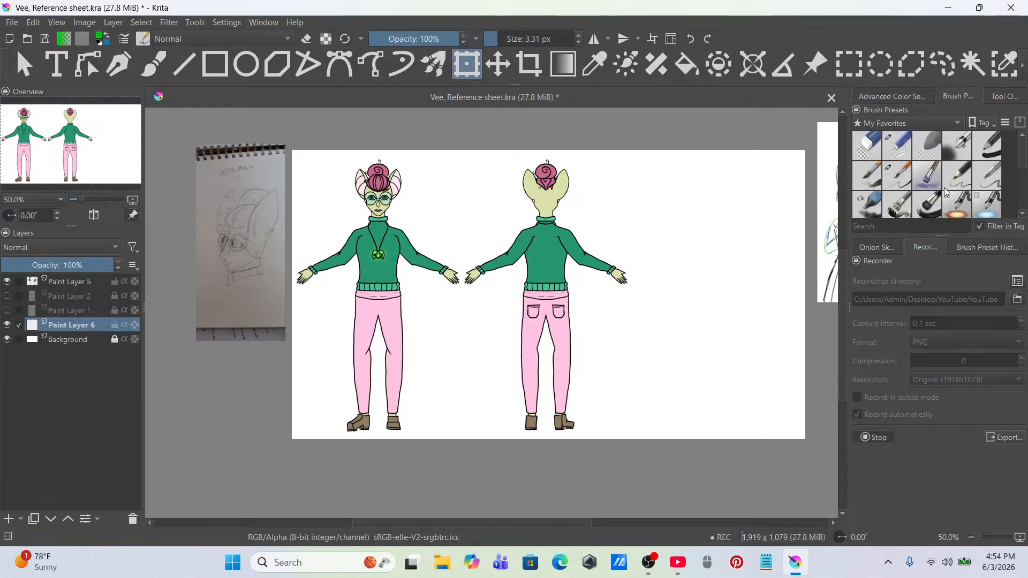
pyautogui.scroll(-3, 944, 188)
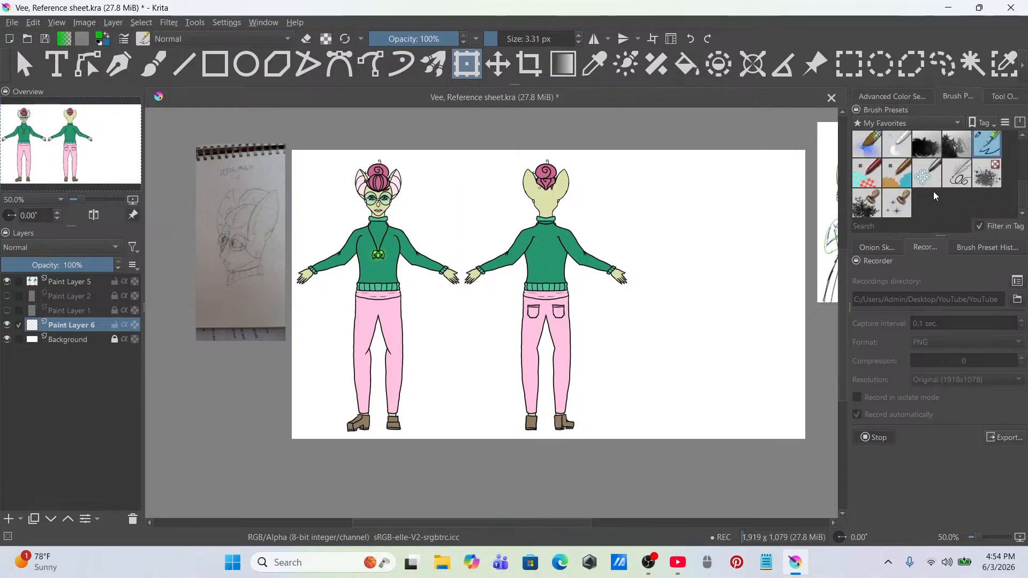
pyautogui.click(926, 145)
pyautogui.scroll(-1, 624, 170)
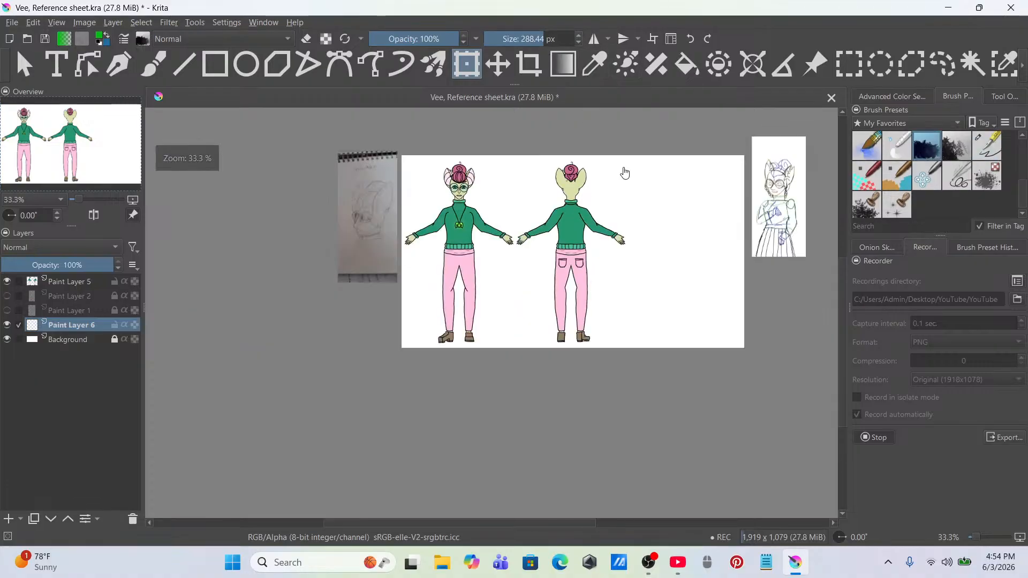
# Step: Cover the area behind both figures with fuzzy strokes in bright and darker greens using a 364.44 px brush
pyautogui.click(153, 64)
pyautogui.press(']')
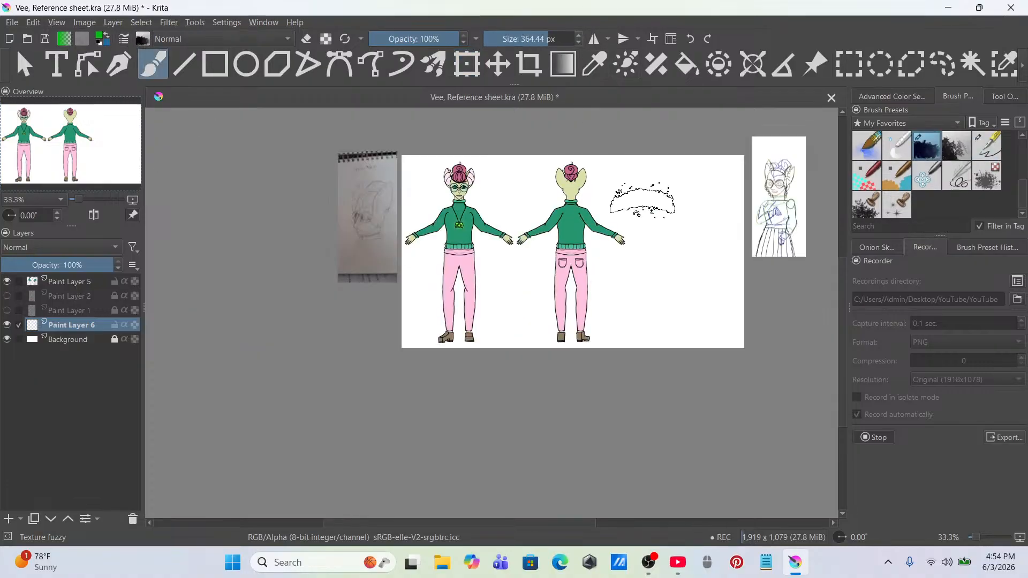
pyautogui.scroll(1, 649, 195)
pyautogui.moveTo(685, 153); pyautogui.dragTo(749, 407)
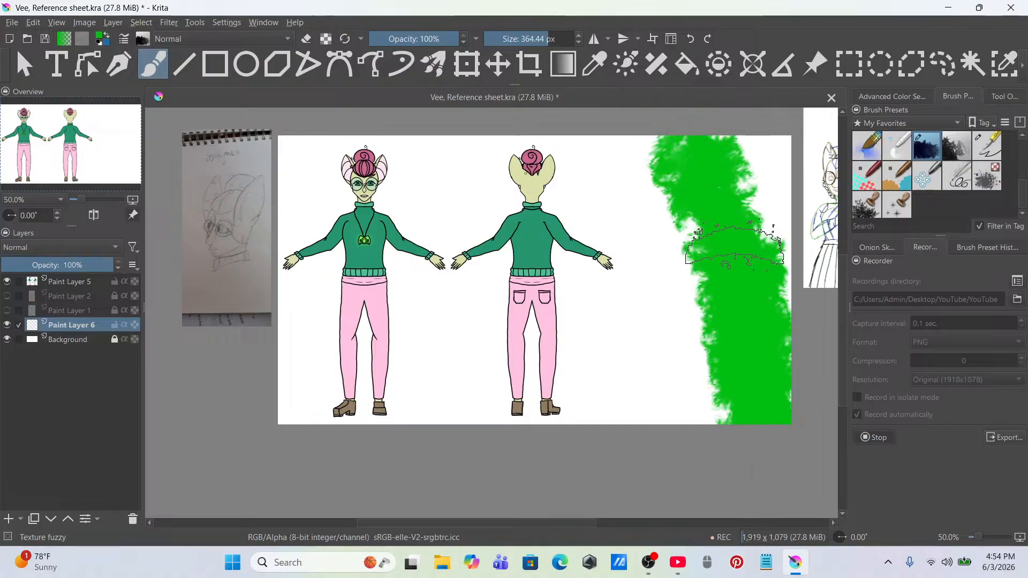
pyautogui.moveTo(512, 171)
pyautogui.mouseDown()
pyautogui.moveTo(551, 194)
pyautogui.moveTo(559, 443)
pyautogui.moveTo(530, 202)
pyautogui.moveTo(455, 444)
pyautogui.moveTo(400, 466)
pyautogui.moveTo(295, 374)
pyautogui.moveTo(272, 315)
pyautogui.moveTo(394, 182)
pyautogui.moveTo(611, 194)
pyautogui.mouseUp()
pyautogui.moveTo(646, 160)
pyautogui.mouseDown()
pyautogui.moveTo(734, 294)
pyautogui.moveTo(771, 160)
pyautogui.moveTo(573, 160)
pyautogui.moveTo(311, 348)
pyautogui.moveTo(417, 176)
pyautogui.moveTo(648, 418)
pyautogui.moveTo(819, 252)
pyautogui.mouseUp()
pyautogui.click(927, 98)
pyautogui.click(947, 153)
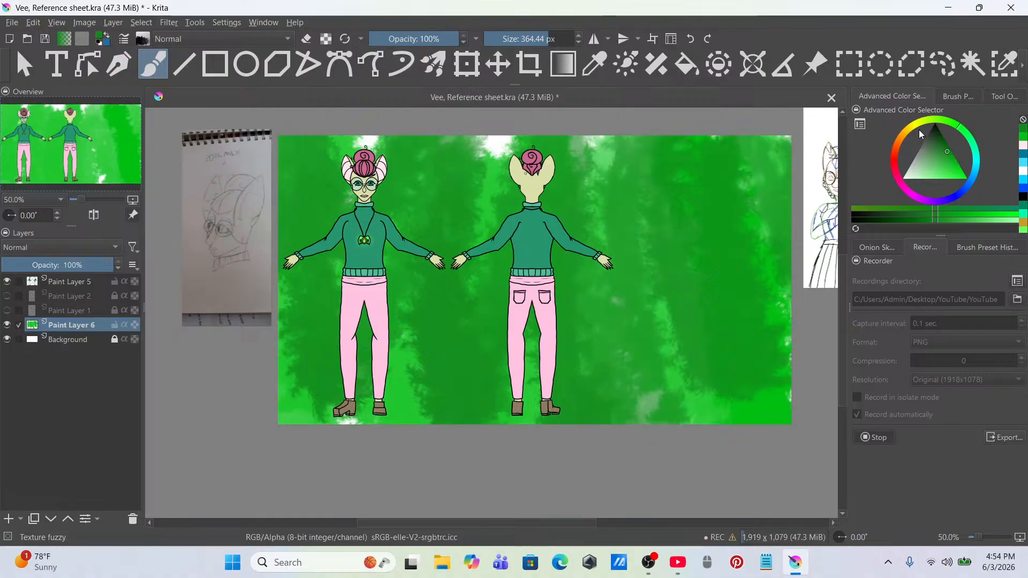
# Step: Try dark magenta fuzzy strokes over the green background, then undo the last one
pyautogui.click(900, 183)
pyautogui.moveTo(761, 147)
pyautogui.mouseDown()
pyautogui.moveTo(755, 292)
pyautogui.moveTo(672, 271)
pyautogui.moveTo(600, 375)
pyautogui.mouseUp()
pyautogui.hotkey('ctrl', 'z')
# Step: Paint teal fuzzy patches across the green background behind the figures
pyautogui.click(976, 155)
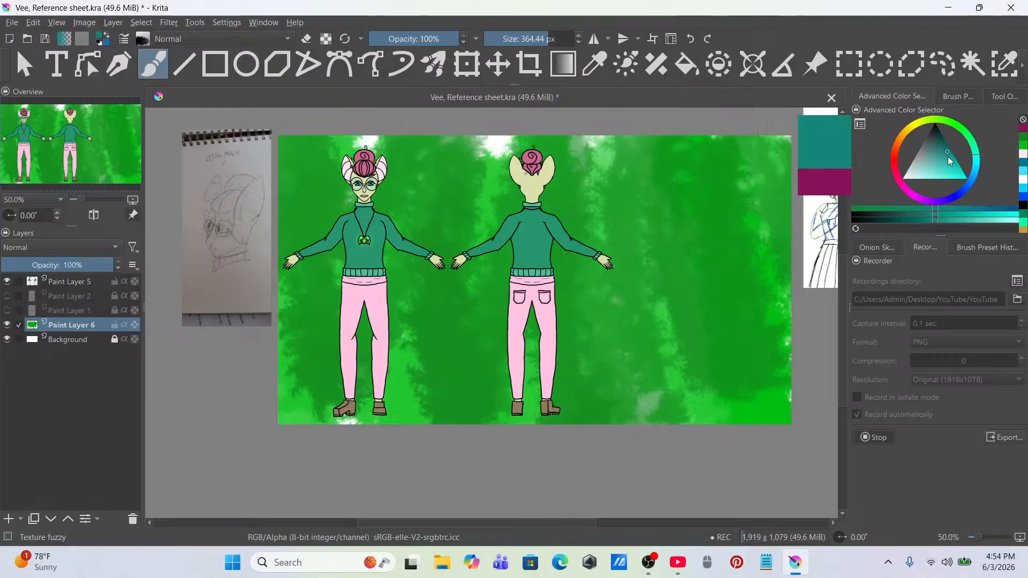
pyautogui.moveTo(731, 155)
pyautogui.mouseDown()
pyautogui.moveTo(736, 299)
pyautogui.moveTo(668, 159)
pyautogui.moveTo(550, 136)
pyautogui.mouseUp()
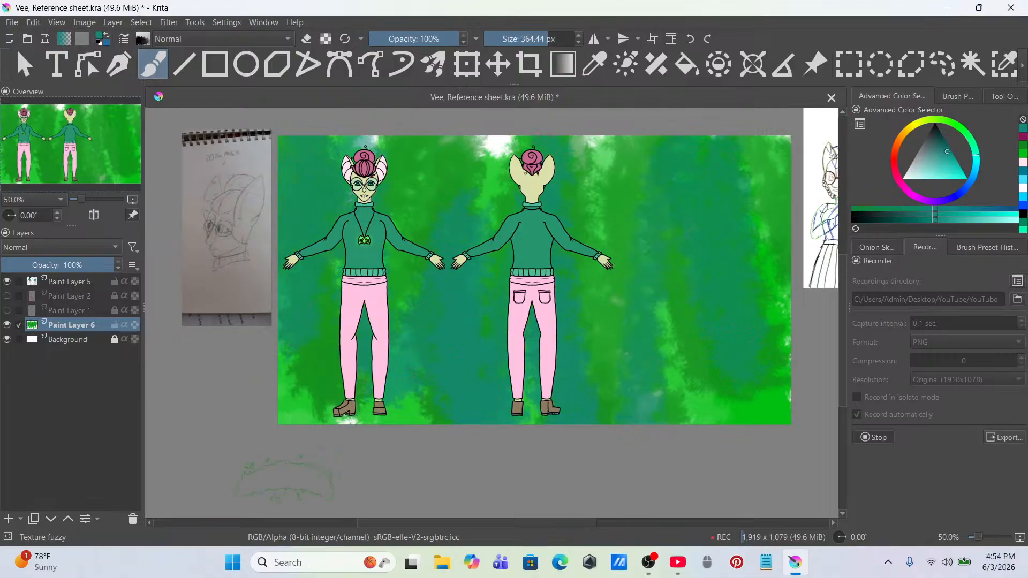
# Step: Undo the teal patches and cover the background layer with fuzzy strokes in a darker yellowish green
pyautogui.hotkey('ctrl', 'z')
pyautogui.click(950, 125)
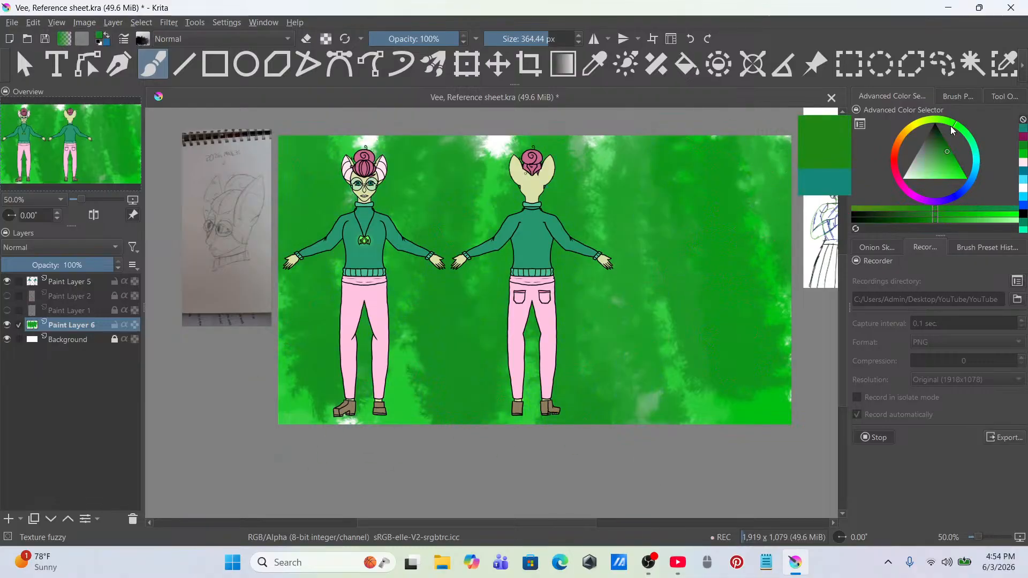
pyautogui.click(938, 122)
pyautogui.moveTo(744, 155)
pyautogui.mouseDown()
pyautogui.moveTo(771, 433)
pyautogui.moveTo(730, 128)
pyautogui.moveTo(637, 114)
pyautogui.moveTo(348, 257)
pyautogui.moveTo(338, 138)
pyautogui.mouseUp()
pyautogui.moveTo(474, 177)
pyautogui.mouseDown()
pyautogui.moveTo(616, 155)
pyautogui.moveTo(757, 356)
pyautogui.moveTo(498, 407)
pyautogui.moveTo(292, 316)
pyautogui.mouseUp()
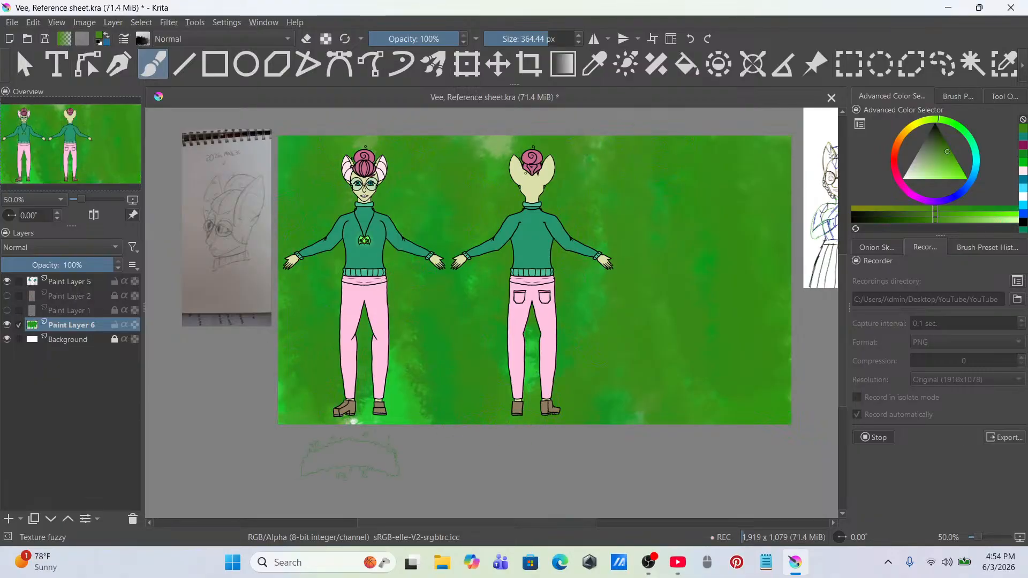
# Step: Insert the Color splotch template image from the Youtube projects folder into the reference sheet as a new layer
pyautogui.click(444, 562)
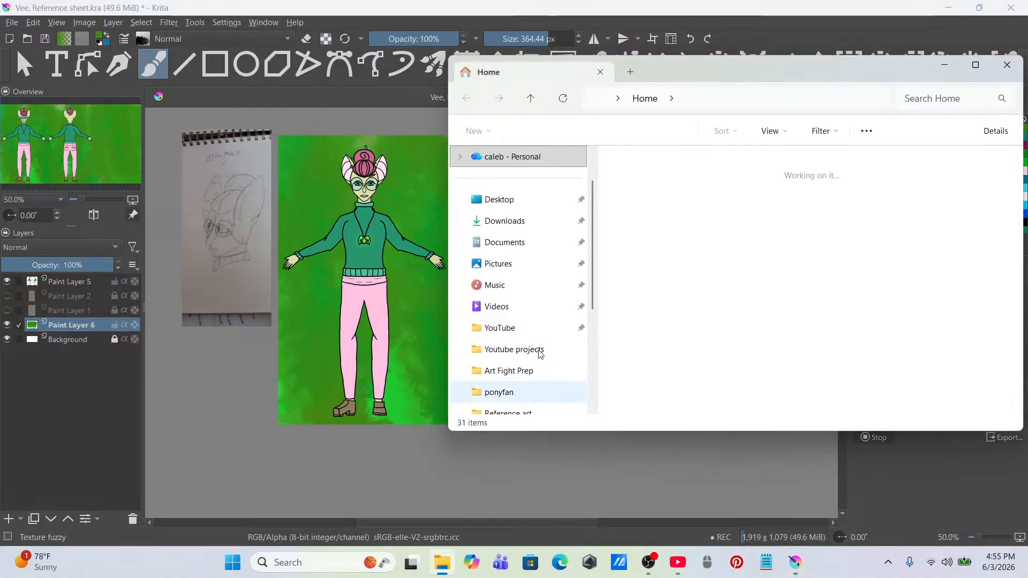
pyautogui.click(500, 328)
pyautogui.doubleClick(825, 274)
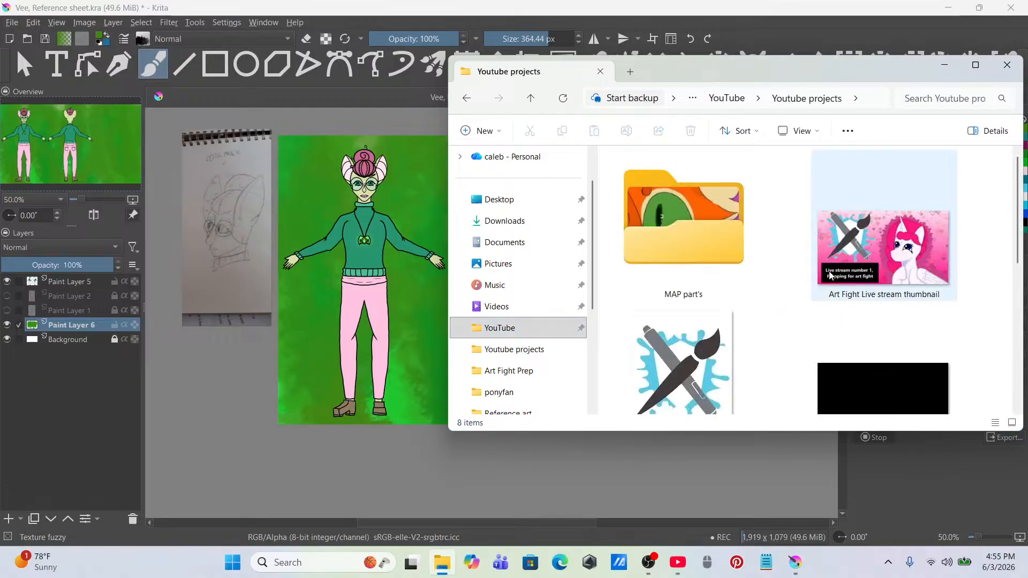
pyautogui.scroll(-3, 835, 272)
pyautogui.scroll(5, 835, 272)
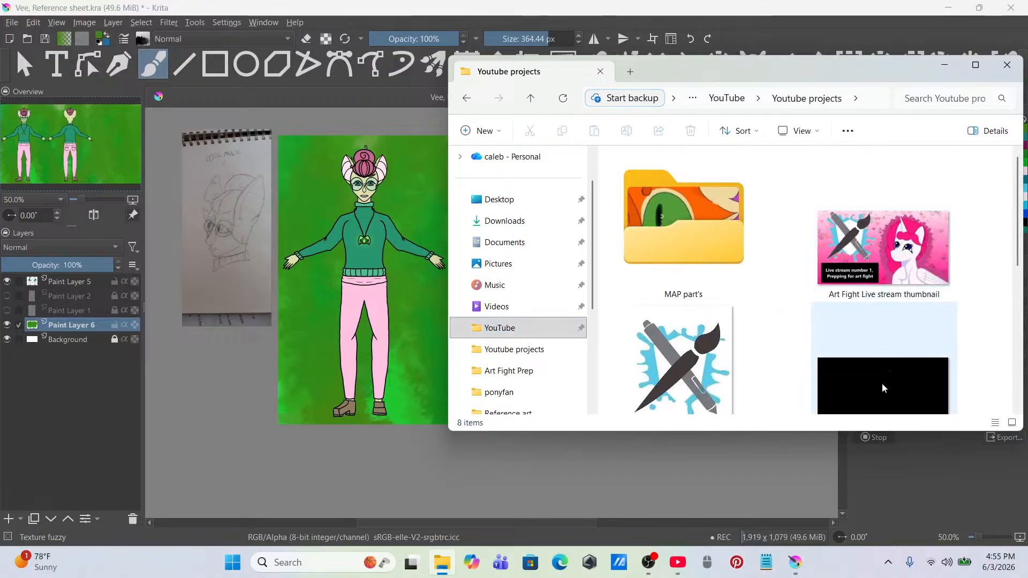
pyautogui.moveTo(882, 381); pyautogui.dragTo(359, 320)
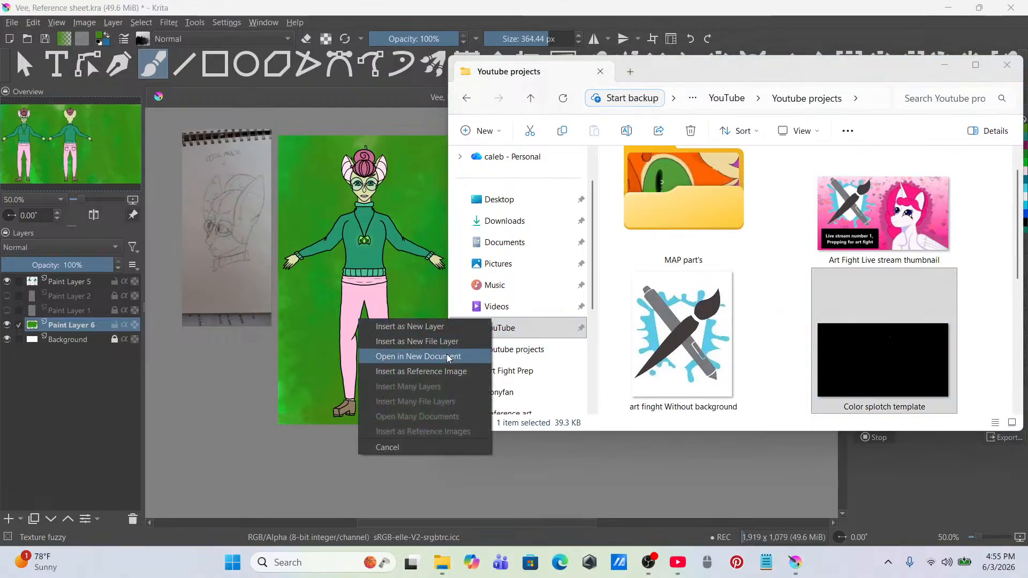
pyautogui.click(451, 329)
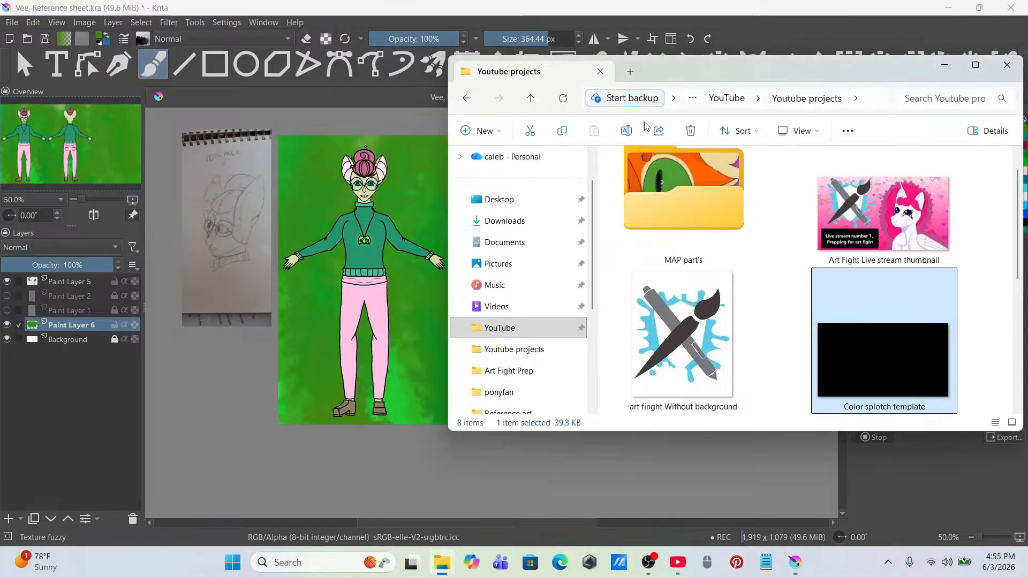
pyautogui.click(953, 68)
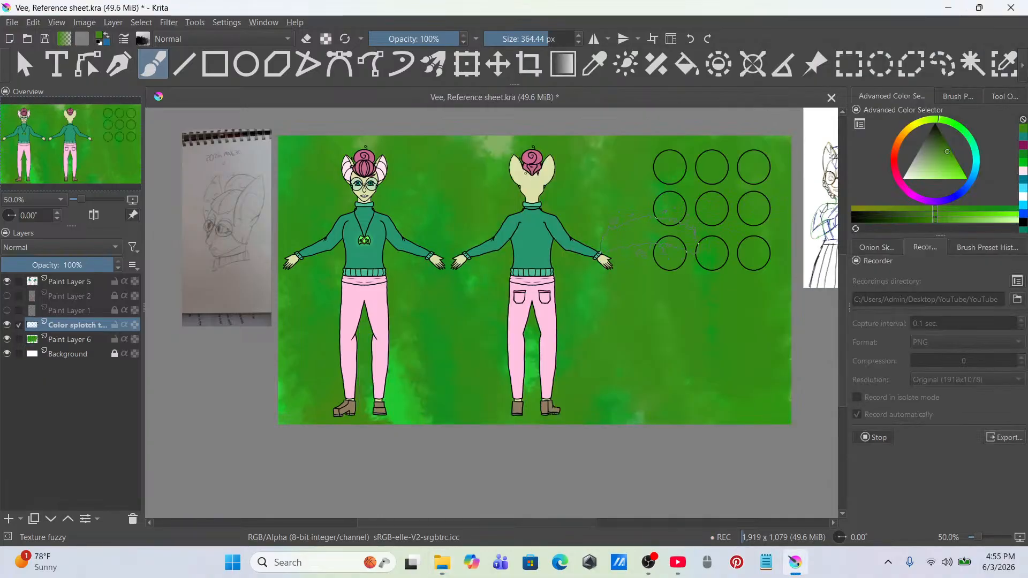
# Step: Move the nine-circle template straight down to the lower-right corner of the canvas with the Transform tool
pyautogui.scroll(-1, 649, 234)
pyautogui.moveTo(654, 235); pyautogui.dragTo(540, 257)
pyautogui.scroll(1, 547, 257)
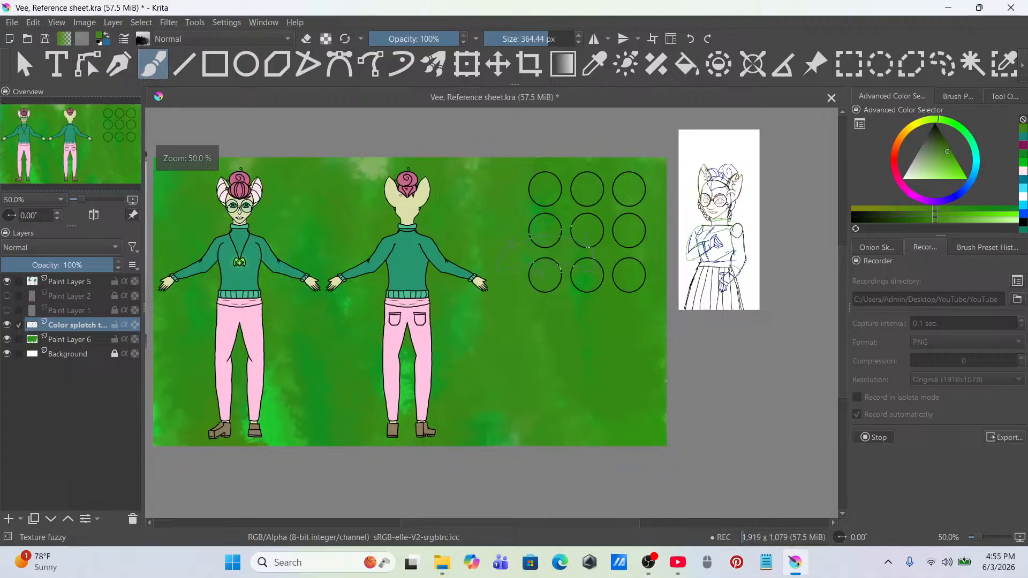
pyautogui.click(467, 65)
pyautogui.moveTo(621, 232); pyautogui.dragTo(614, 368)
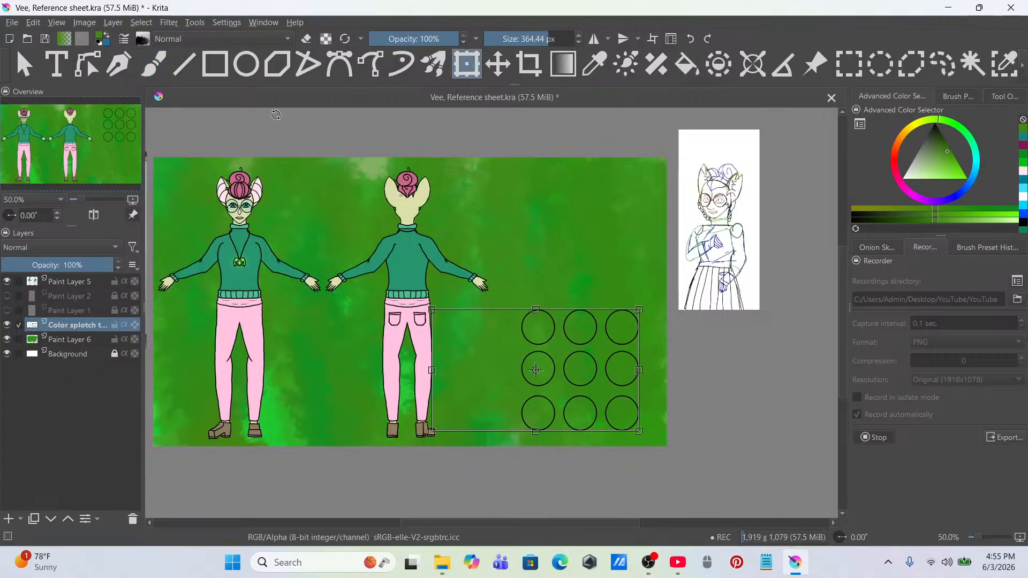
pyautogui.click(153, 64)
# Step: Select the insides of all nine template circles by contiguous area
pyautogui.click(972, 65)
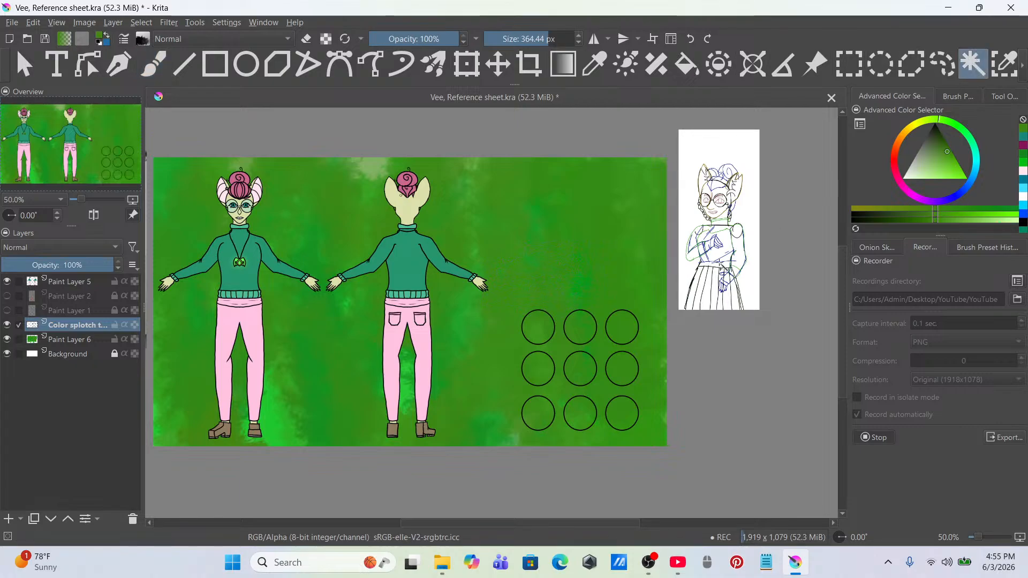
pyautogui.scroll(1, 546, 328)
pyautogui.click(546, 329)
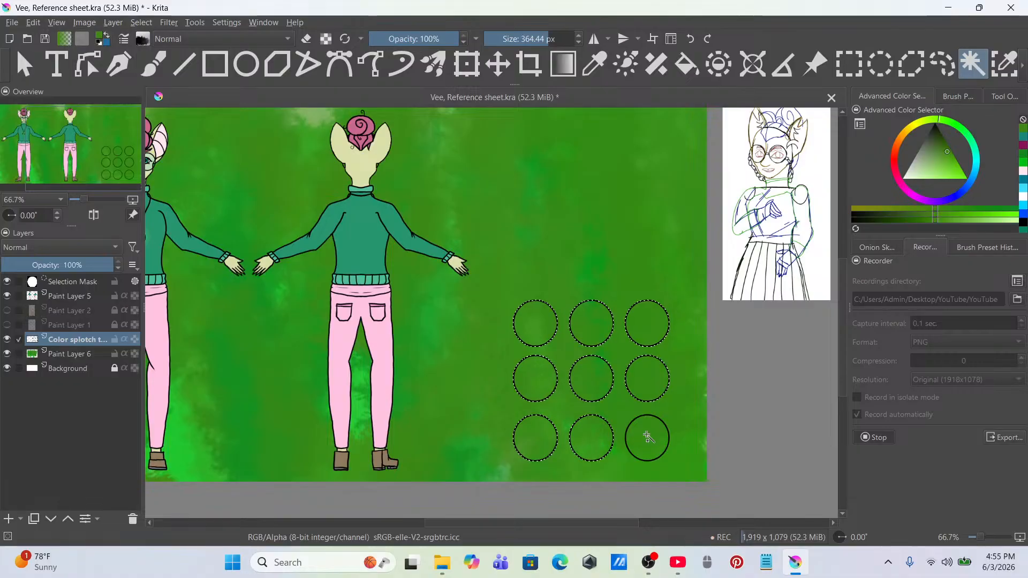
pyautogui.scroll(-1, 608, 350)
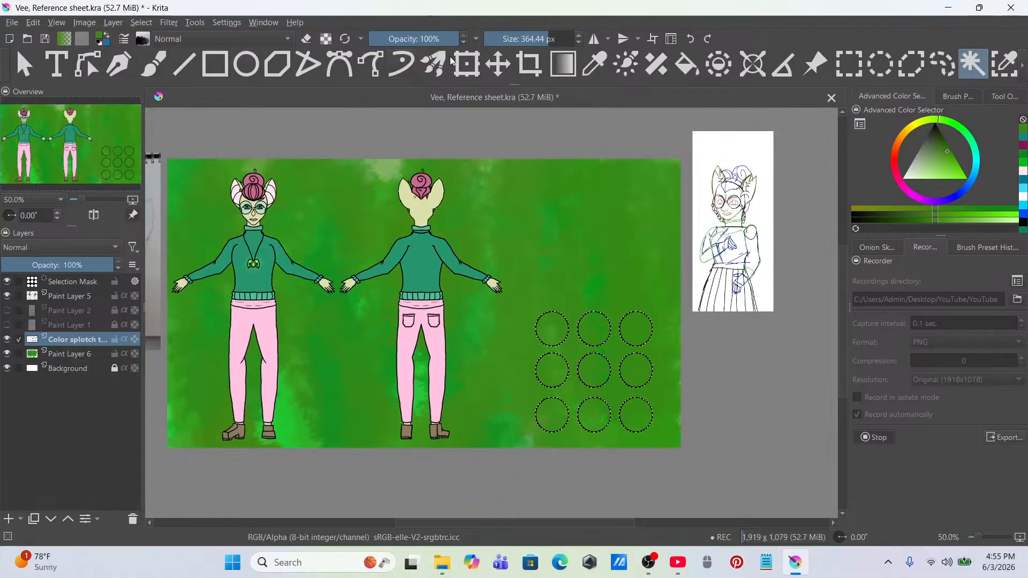
# Step: Add a paint layer directly beneath the circle template and fill the first circle with the character's cream skin colour
pyautogui.click(686, 65)
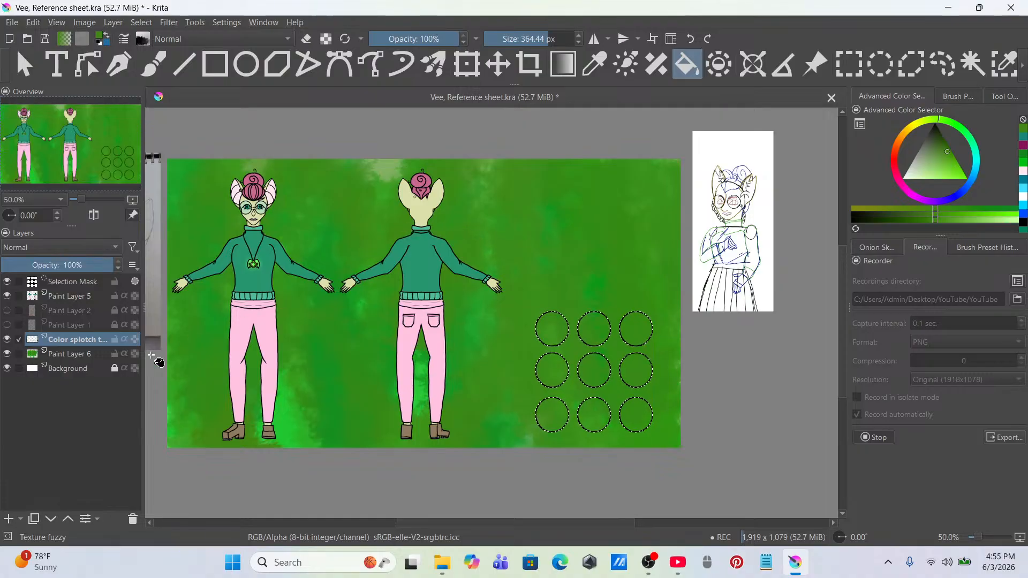
pyautogui.click(77, 359)
pyautogui.click(8, 519)
pyautogui.scroll(1, 450, 231)
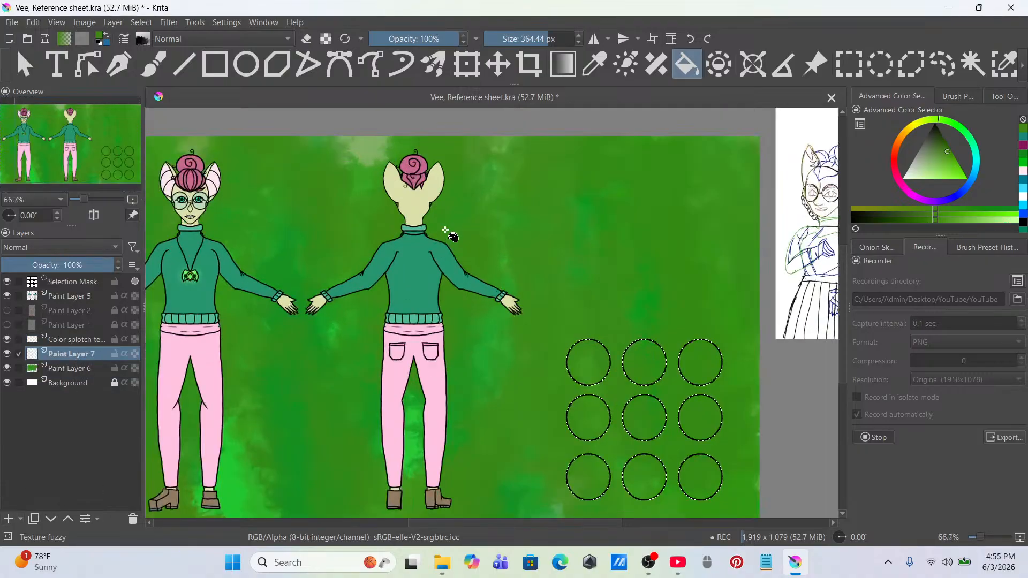
pyautogui.keyDown('ctrl'); pyautogui.click(430, 205); pyautogui.keyUp('ctrl')
pyautogui.click(600, 369)
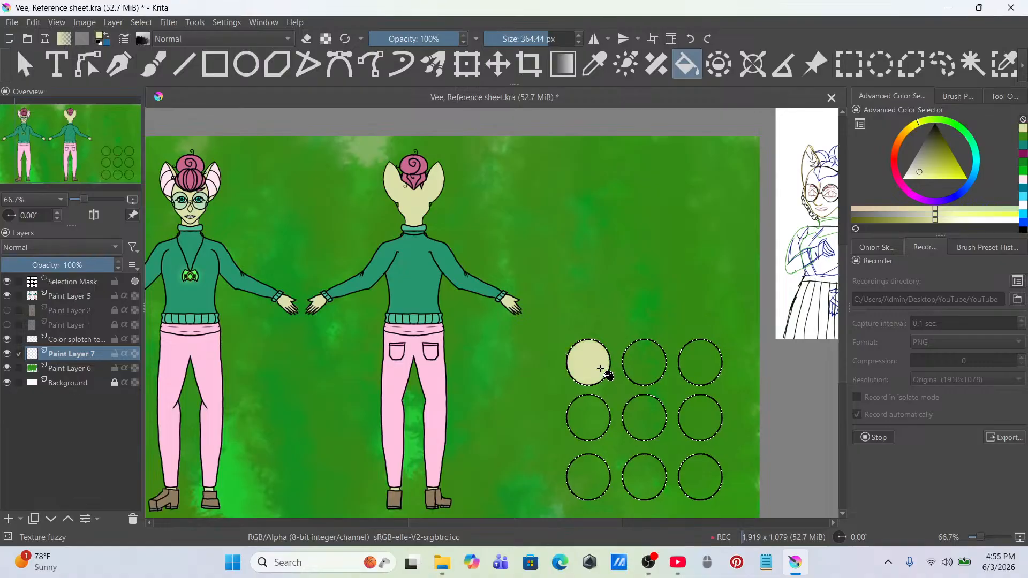
# Step: Fill the top row's second circle with the sampled hair pink and its third with the sweater's teal
pyautogui.scroll(4, 442, 185)
pyautogui.keyDown('ctrl'); pyautogui.click(407, 131); pyautogui.keyUp('ctrl')
pyautogui.scroll(-6, 615, 299)
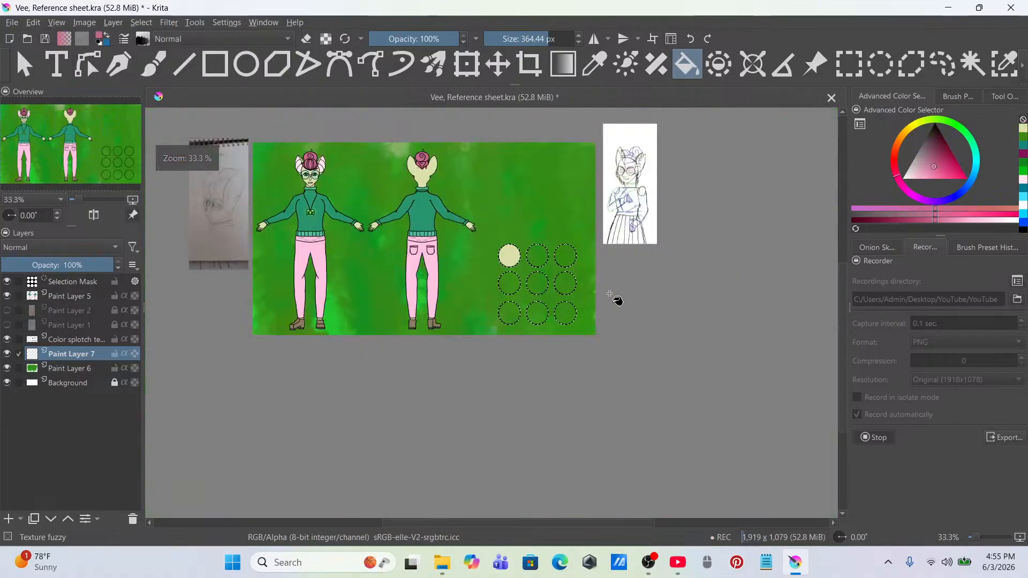
pyautogui.click(541, 260)
pyautogui.scroll(2, 442, 231)
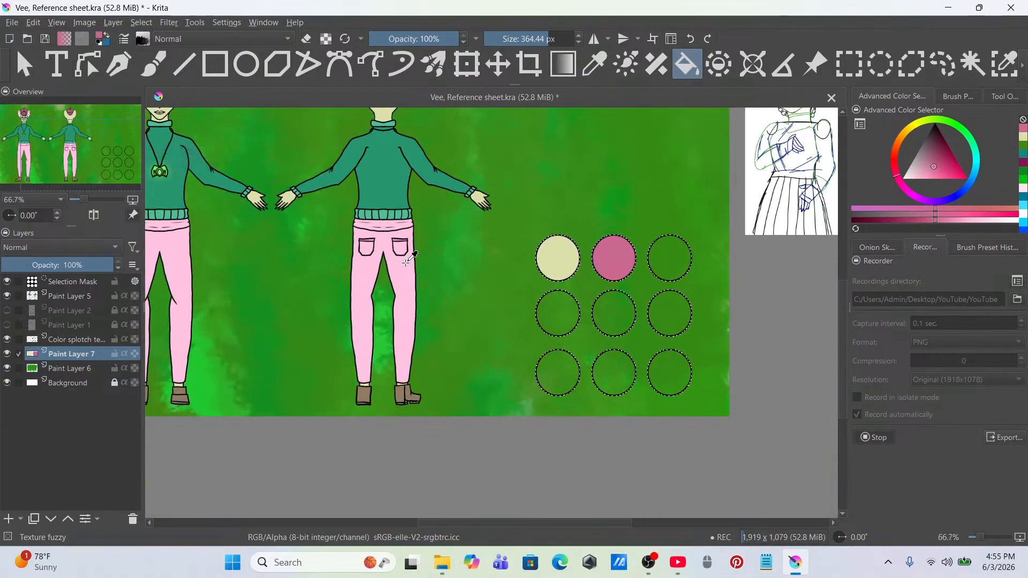
pyautogui.keyDown('ctrl'); pyautogui.click(498, 201); pyautogui.keyUp('ctrl')
pyautogui.click(664, 261)
# Step: Fill the middle row's first circle with the sweater hem's light teal and its second with the trousers' light pink
pyautogui.scroll(4, 420, 223)
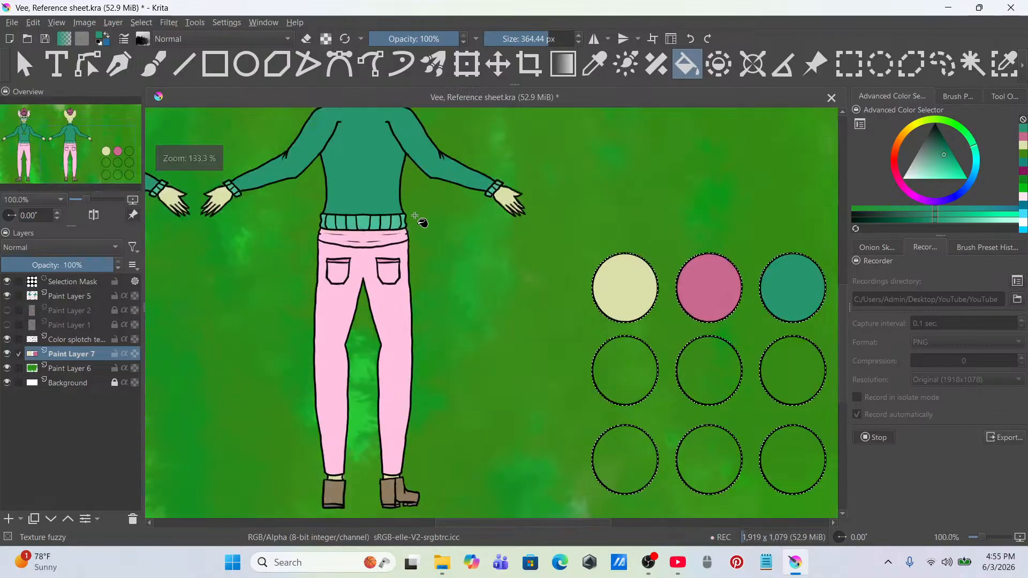
pyautogui.scroll(-4, 373, 225)
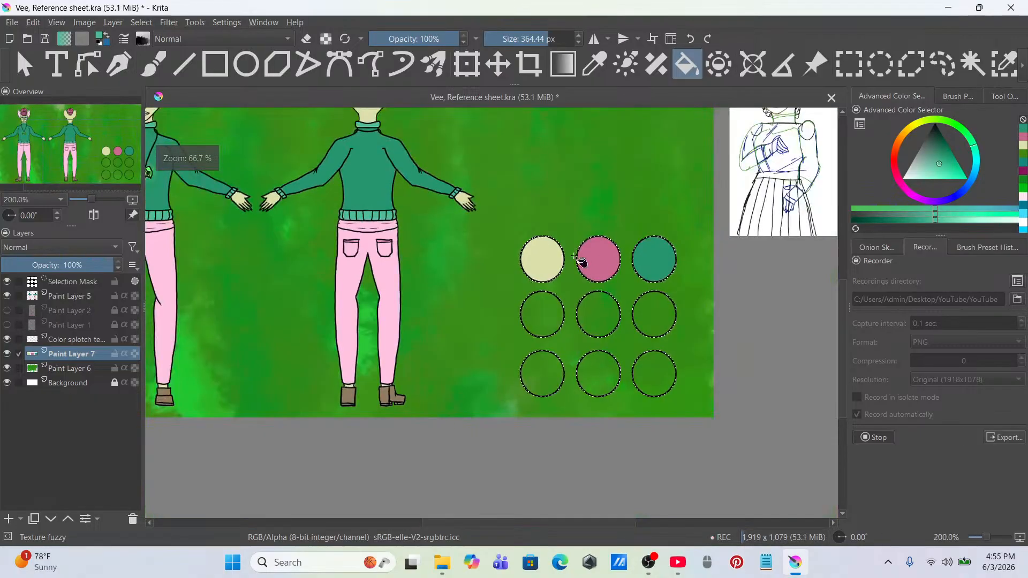
pyautogui.click(553, 306)
pyautogui.scroll(2, 436, 283)
pyautogui.keyDown('ctrl'); pyautogui.click(349, 253); pyautogui.keyUp('ctrl')
pyautogui.click(747, 328)
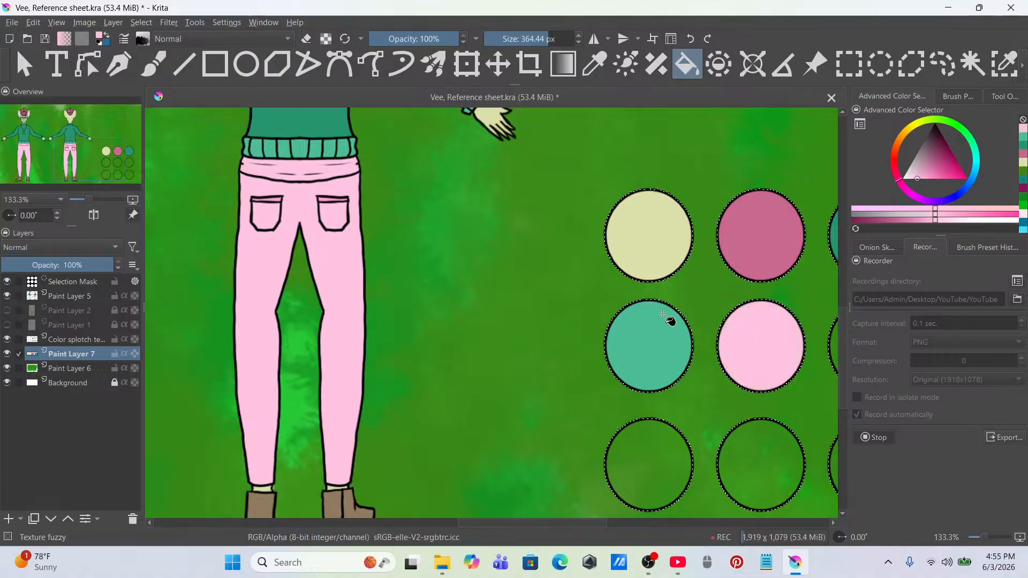
# Step: Sample the darker pink inside the back pocket opening and fill the middle row's third circle with it
pyautogui.scroll(5, 415, 342)
pyautogui.keyDown('ctrl'); pyautogui.click(418, 345); pyautogui.keyUp('ctrl')
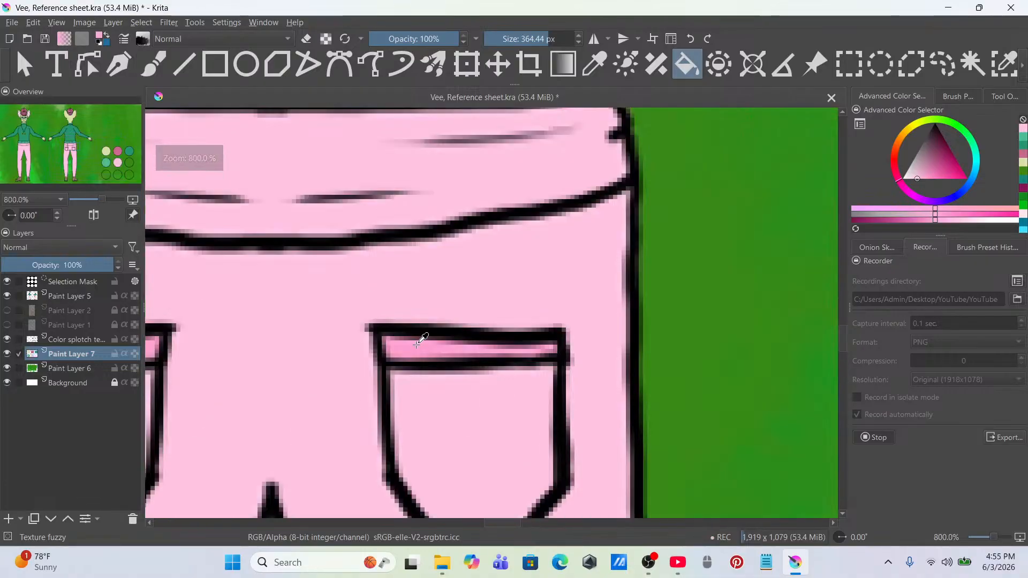
pyautogui.scroll(-6, 463, 306)
pyautogui.click(809, 453)
# Step: Sample the bright green of the bow pendant and fill the bottom row's first circle with it
pyautogui.scroll(-2, 775, 341)
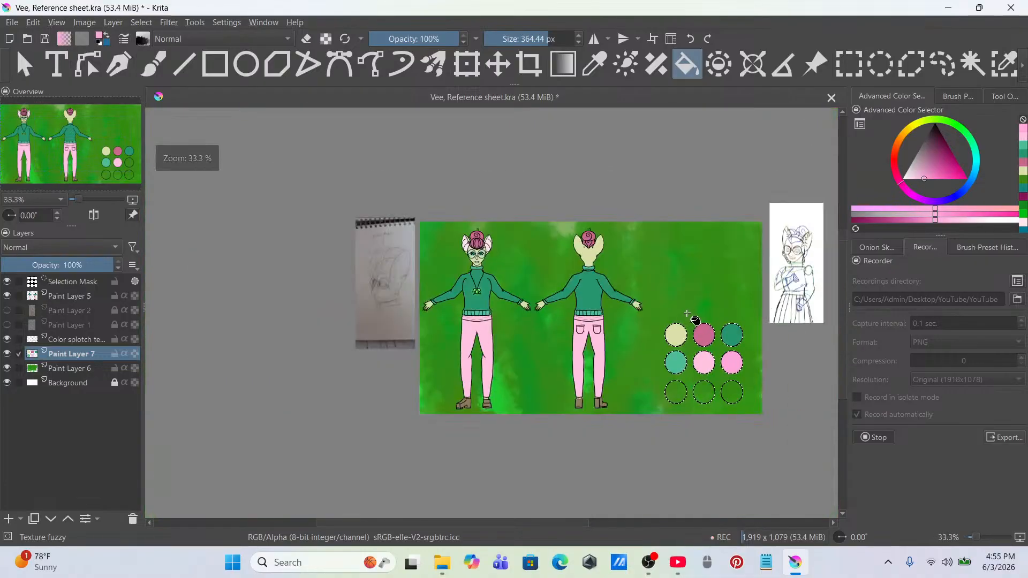
pyautogui.scroll(1, 531, 279)
pyautogui.scroll(6, 413, 287)
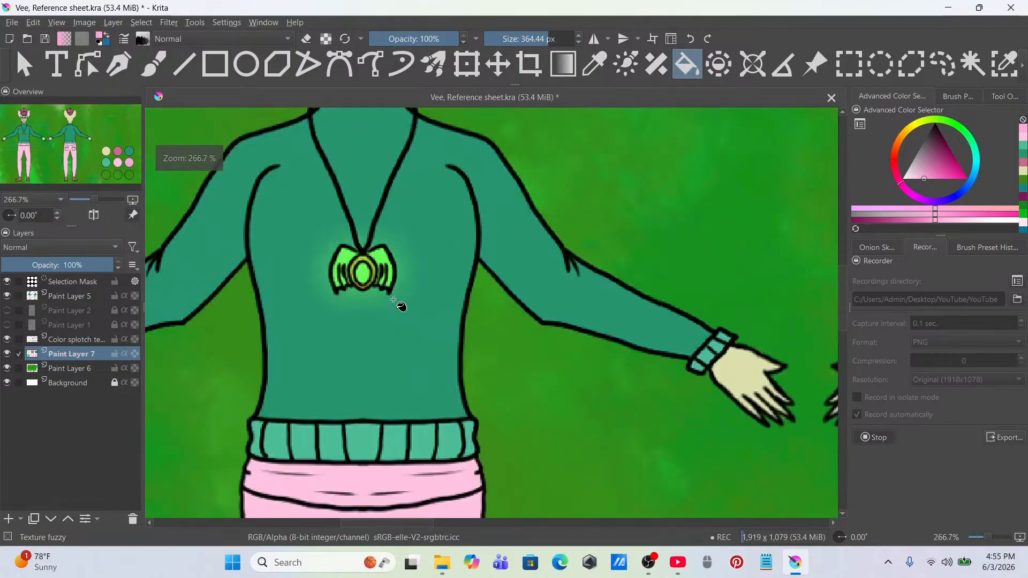
pyautogui.keyDown('ctrl'); pyautogui.click(423, 250); pyautogui.keyUp('ctrl')
pyautogui.scroll(-7, 423, 250)
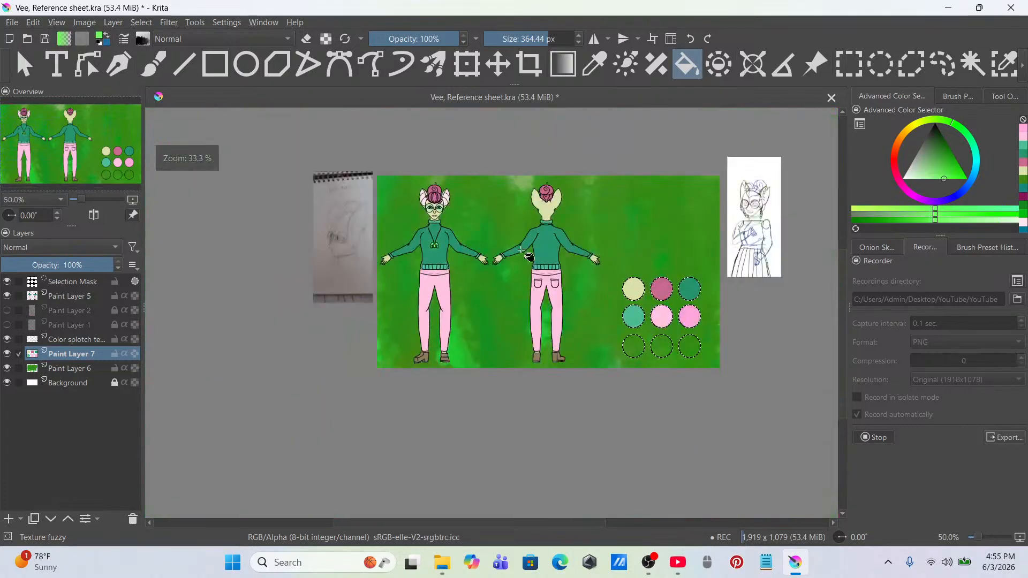
pyautogui.scroll(1, 557, 363)
pyautogui.click(558, 364)
# Step: Fill the bottom row's second circle with the boots' brown and its third with the boot soles' grey
pyautogui.scroll(3, 498, 375)
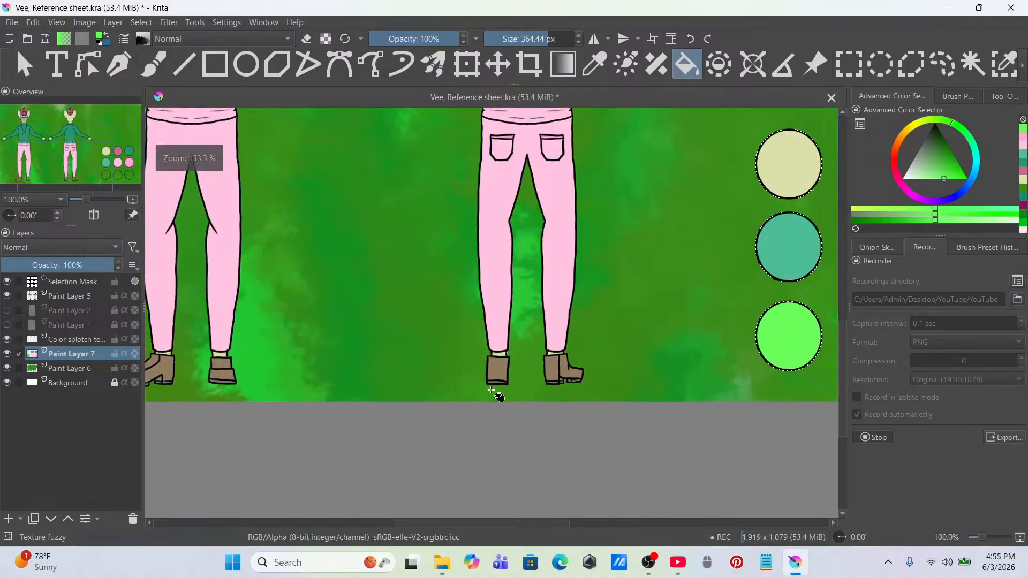
pyautogui.keyDown('ctrl'); pyautogui.click(605, 324); pyautogui.keyUp('ctrl')
pyautogui.hscroll(10, 605, 324)
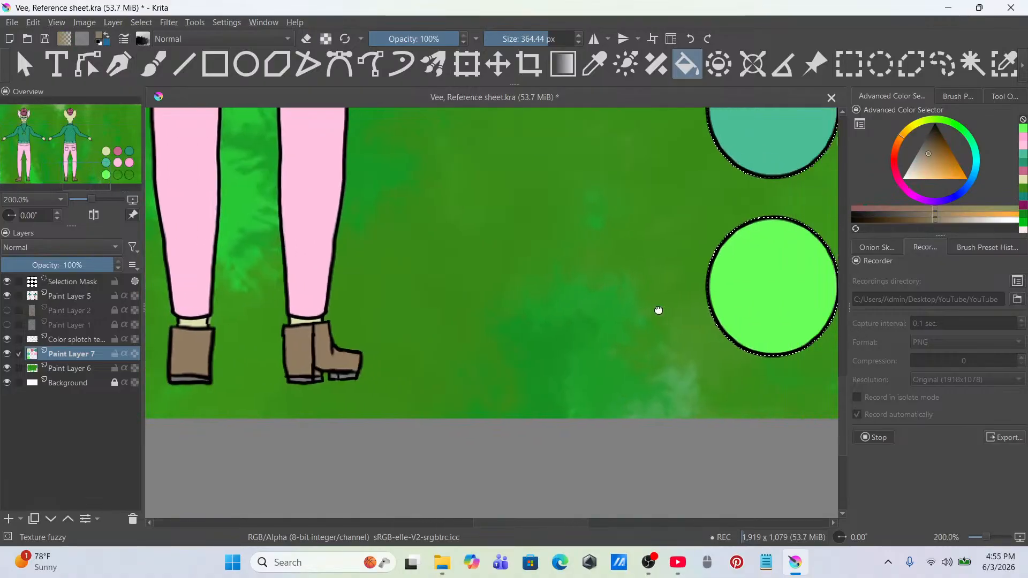
pyautogui.click(627, 289)
pyautogui.hscroll(-5, 627, 289)
pyautogui.scroll(4, 401, 370)
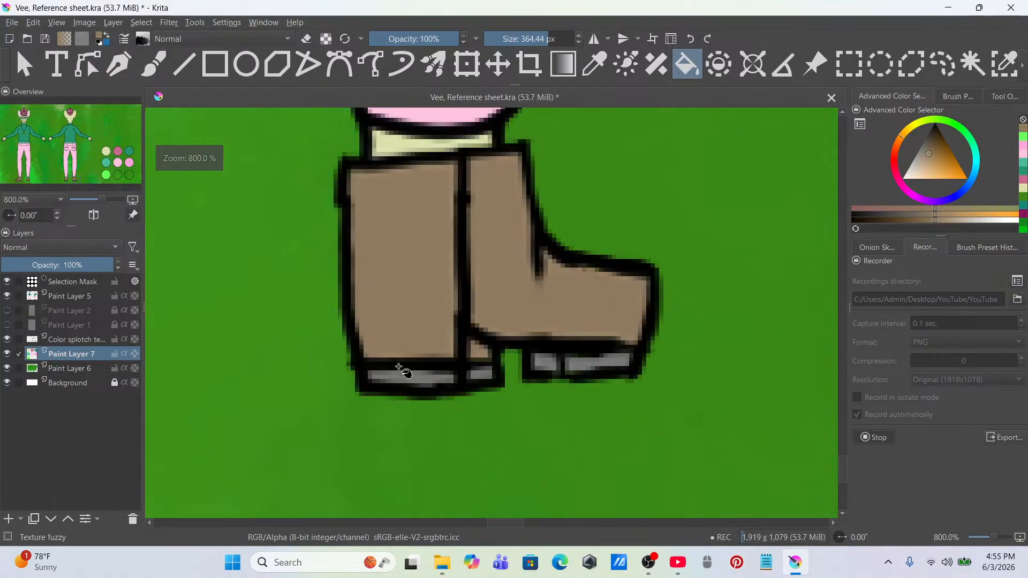
pyautogui.scroll(-8, 406, 377)
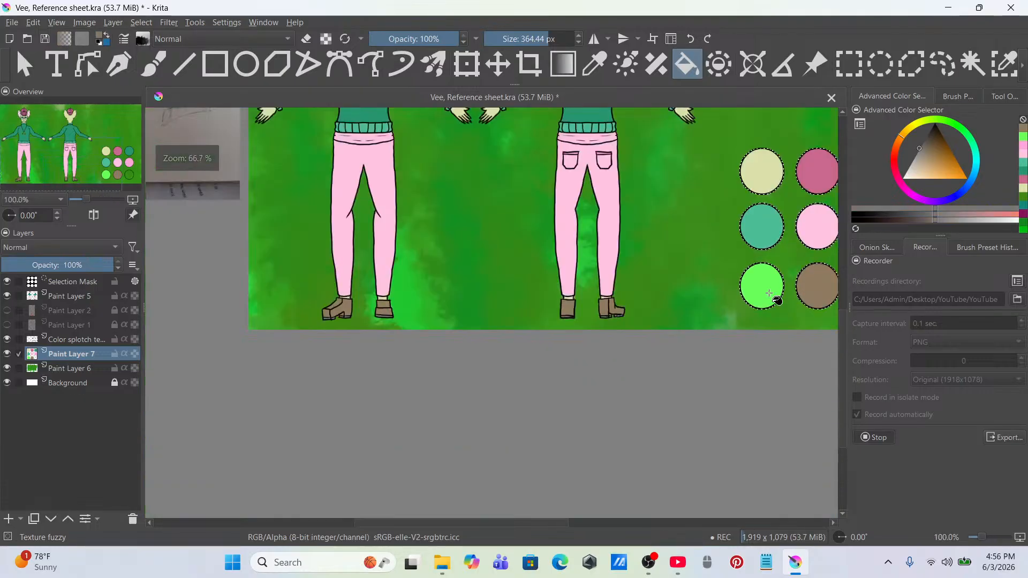
pyautogui.click(716, 327)
# Step: Make the Color splotch template layer active and clear the selection around the nine circles
pyautogui.scroll(-3, 694, 326)
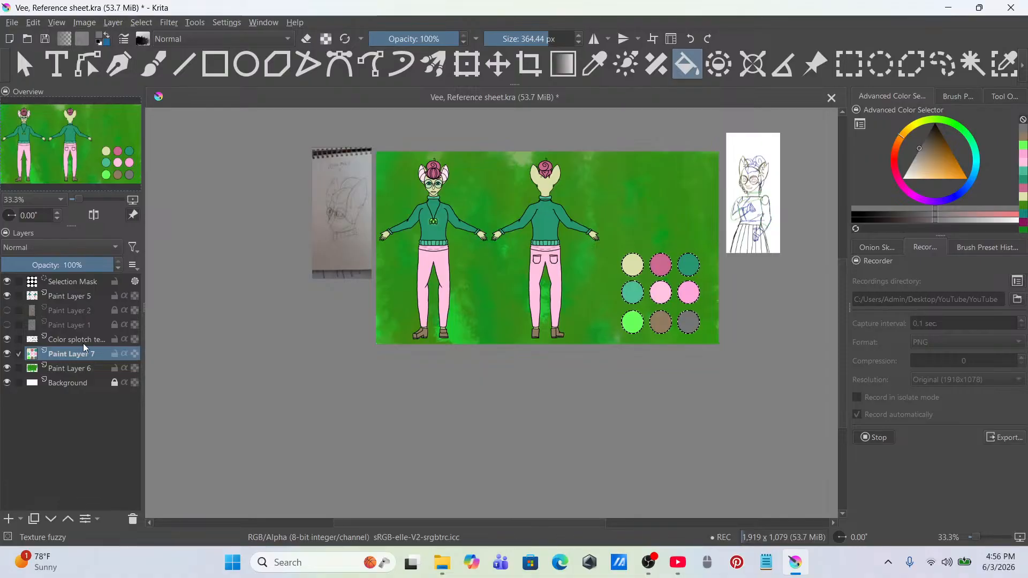
pyautogui.click(116, 339)
pyautogui.click(849, 66)
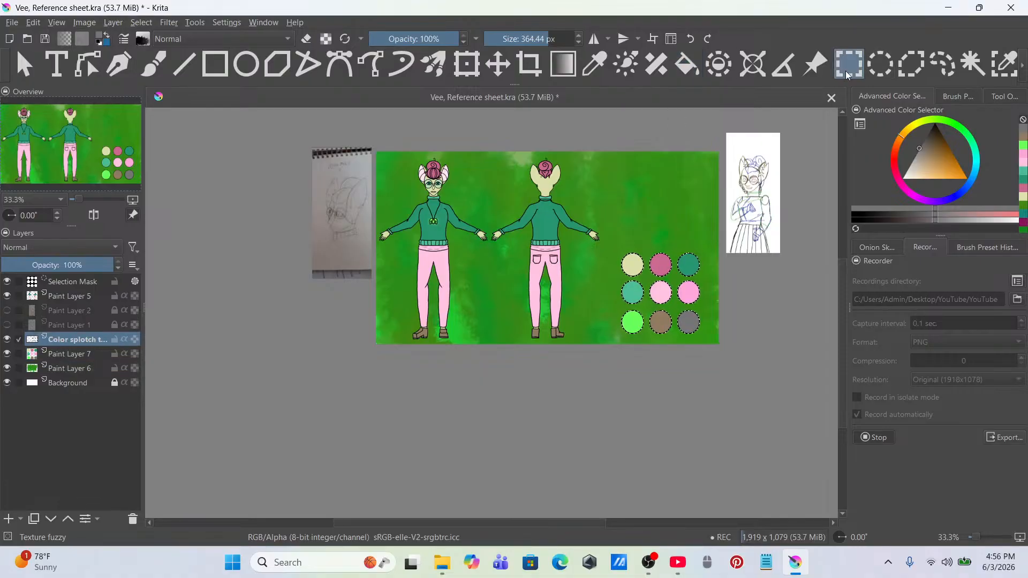
pyautogui.scroll(3, 707, 214)
pyautogui.rightClick(564, 193)
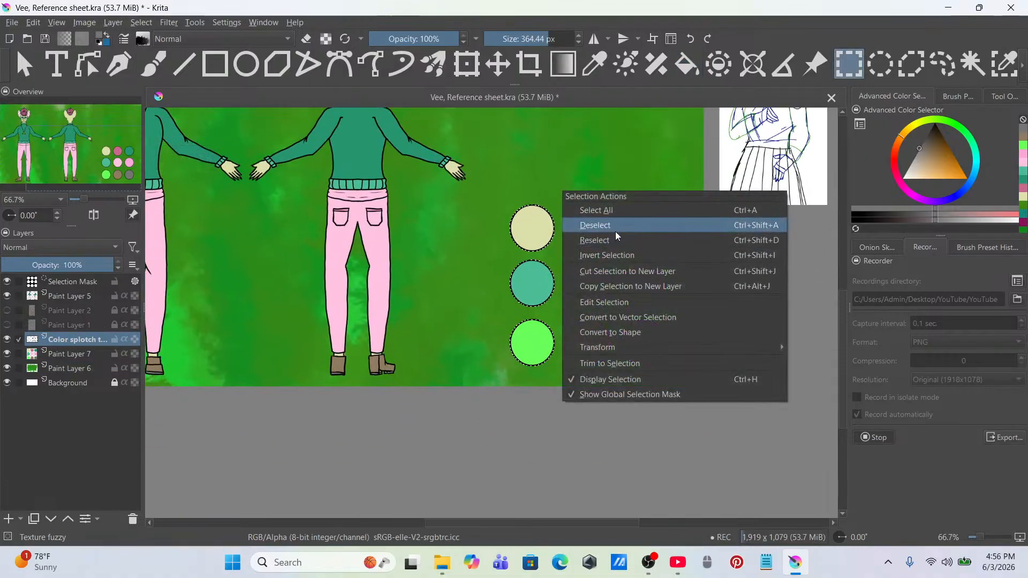
pyautogui.click(595, 225)
# Step: Select the top row of circle outlines with a rectangle about 551 by 191 px and send it to a new layer
pyautogui.scroll(1, 616, 228)
pyautogui.moveTo(426, 170); pyautogui.dragTo(571, 265)
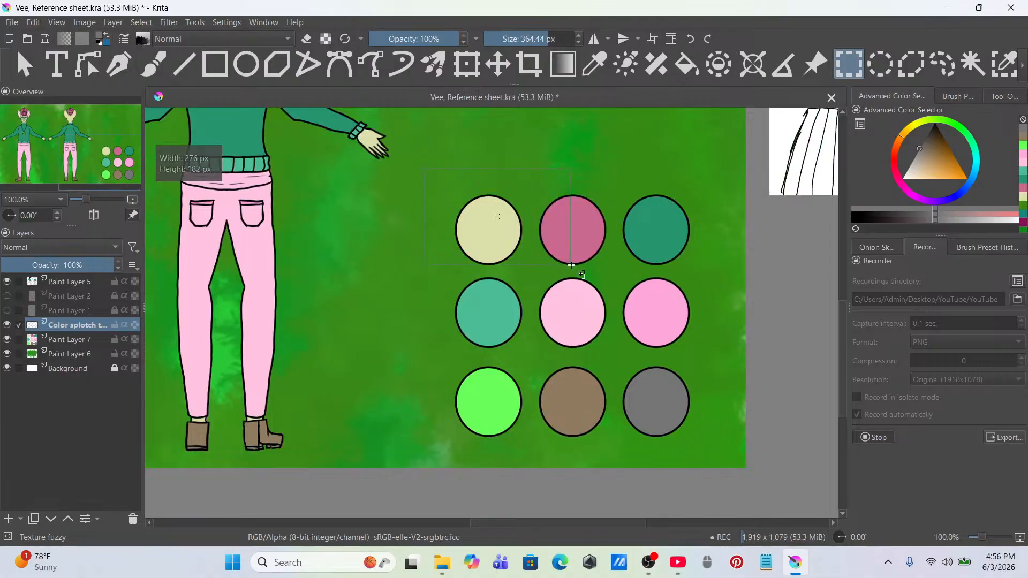
pyautogui.moveTo(720, 270); pyautogui.dragTo(719, 271)
pyautogui.rightClick(678, 213)
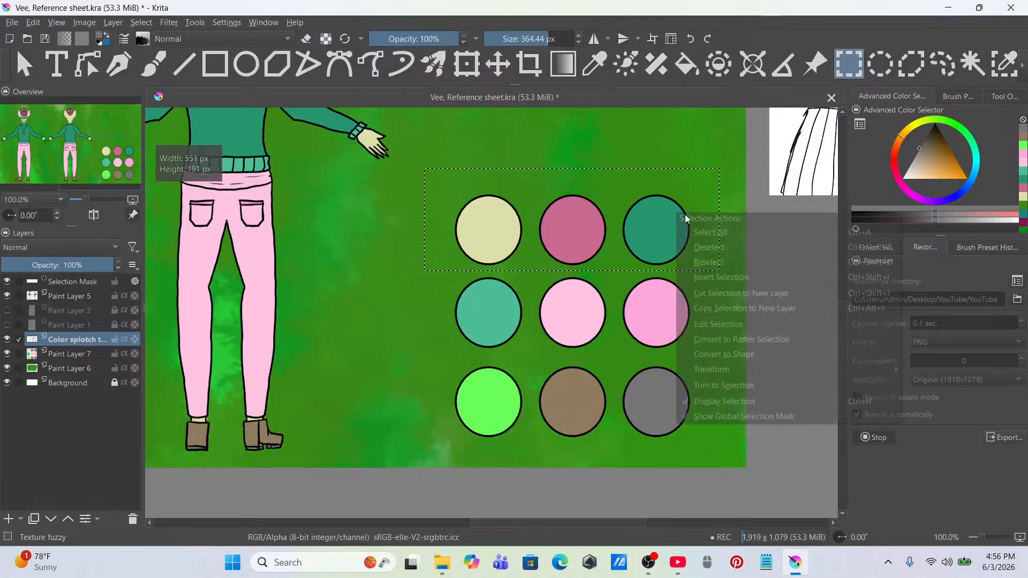
pyautogui.click(754, 316)
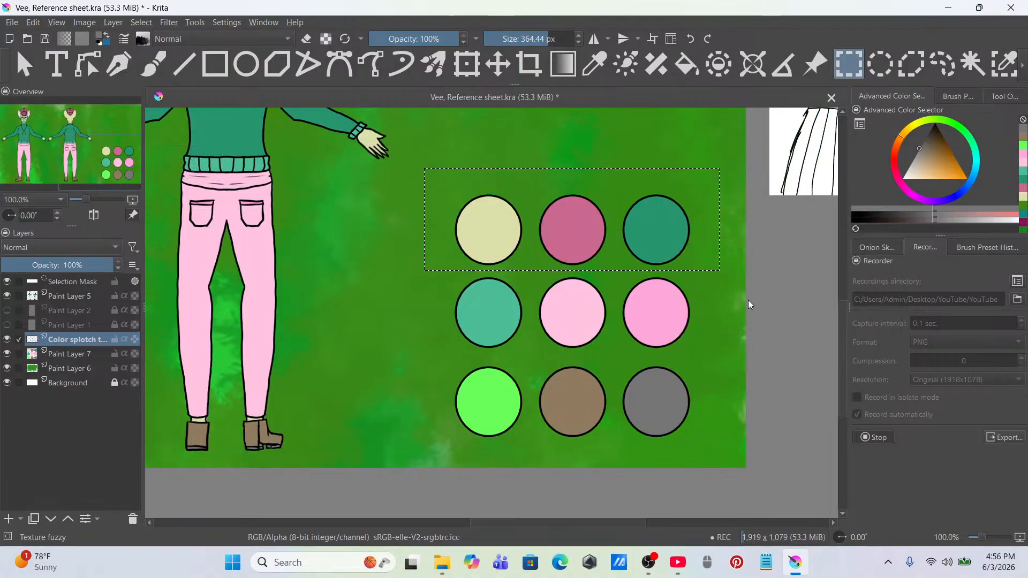
# Step: Move the separated row of empty circle outlines directly above the cream, rose and teal circles, and clear the selection
pyautogui.click(468, 64)
pyautogui.moveTo(628, 201); pyautogui.dragTo(623, 117)
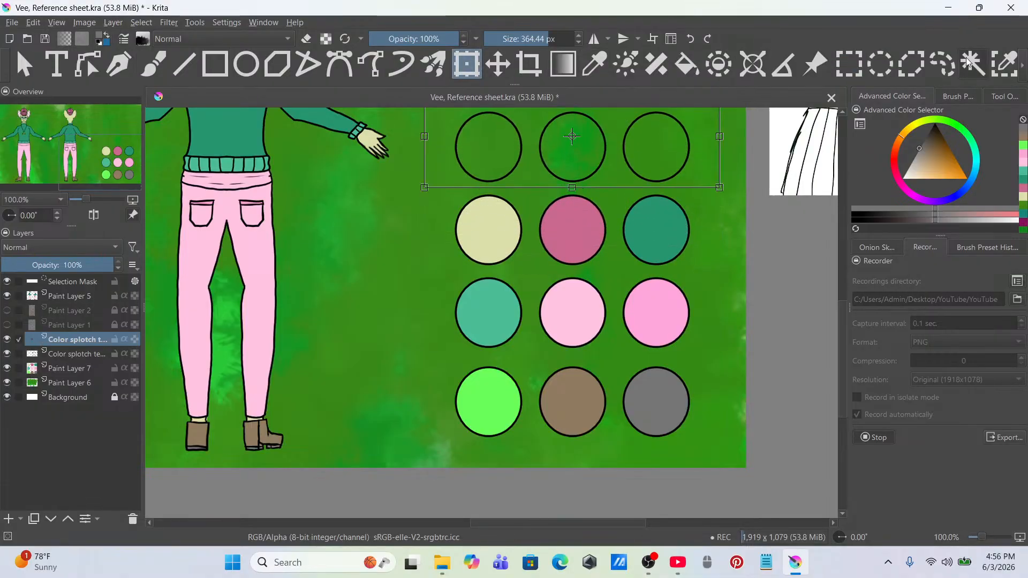
pyautogui.click(974, 64)
pyautogui.rightClick(633, 195)
pyautogui.click(662, 234)
# Step: Select the insides of all three empty circles in the new top row with the contiguous selection
pyautogui.scroll(-1, 641, 182)
pyautogui.click(641, 165)
pyautogui.click(589, 159)
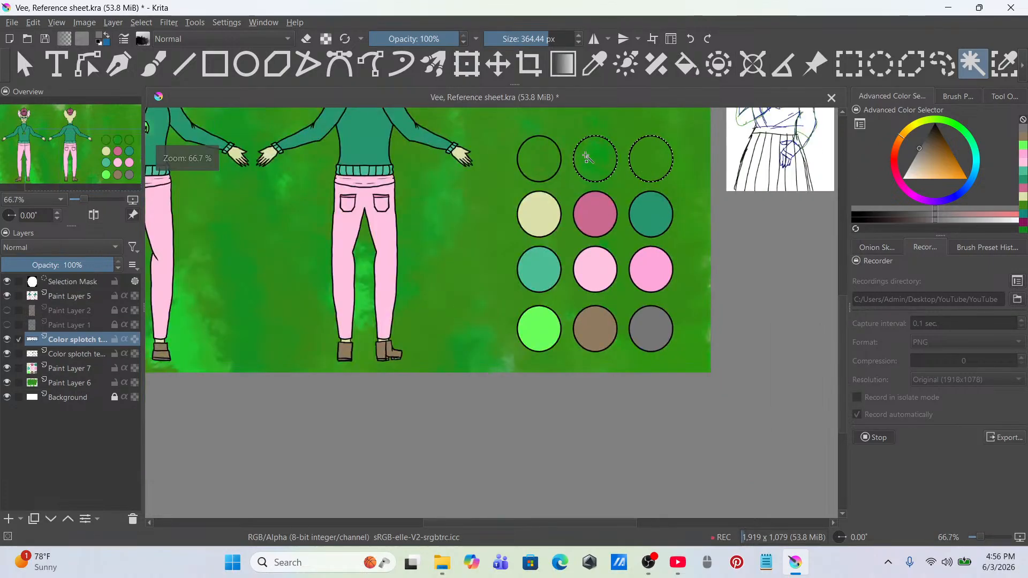
pyautogui.click(540, 163)
# Step: On Paint Layer 7, fill the new top row's first circle with the bright turquoise sampled from the character's iris
pyautogui.click(79, 368)
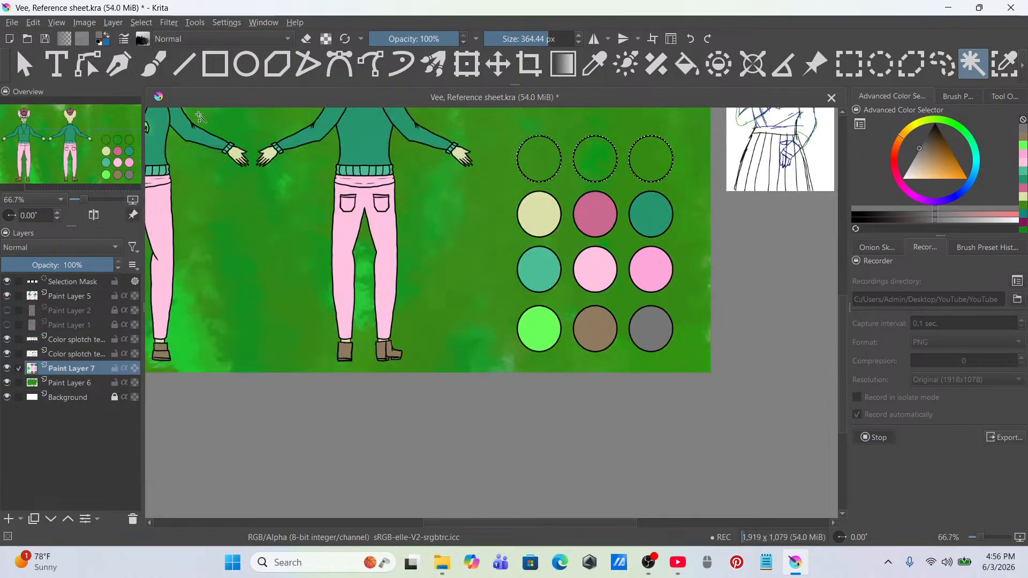
pyautogui.click(686, 64)
pyautogui.scroll(-2, 599, 178)
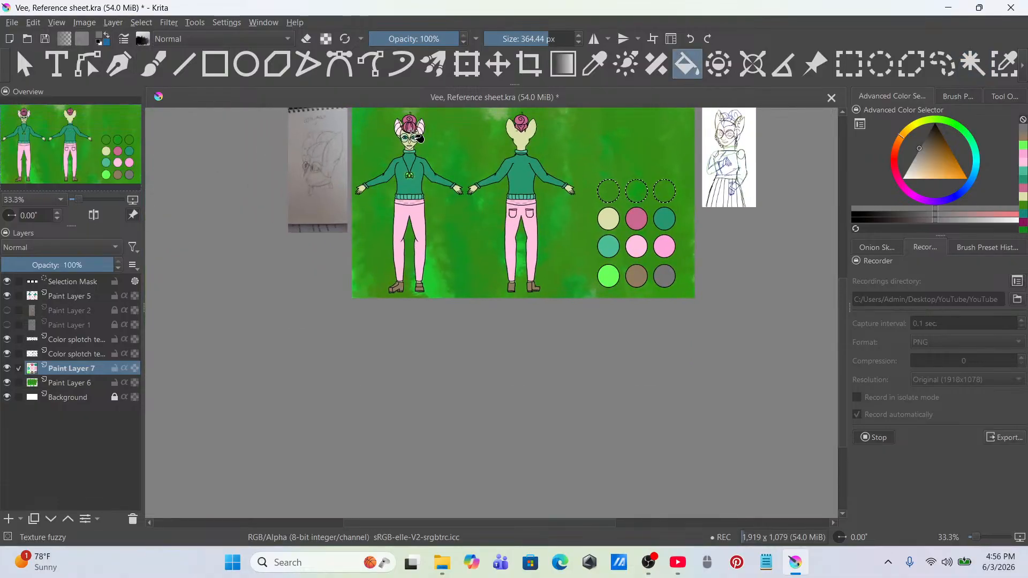
pyautogui.scroll(6, 395, 176)
pyautogui.scroll(8, 415, 166)
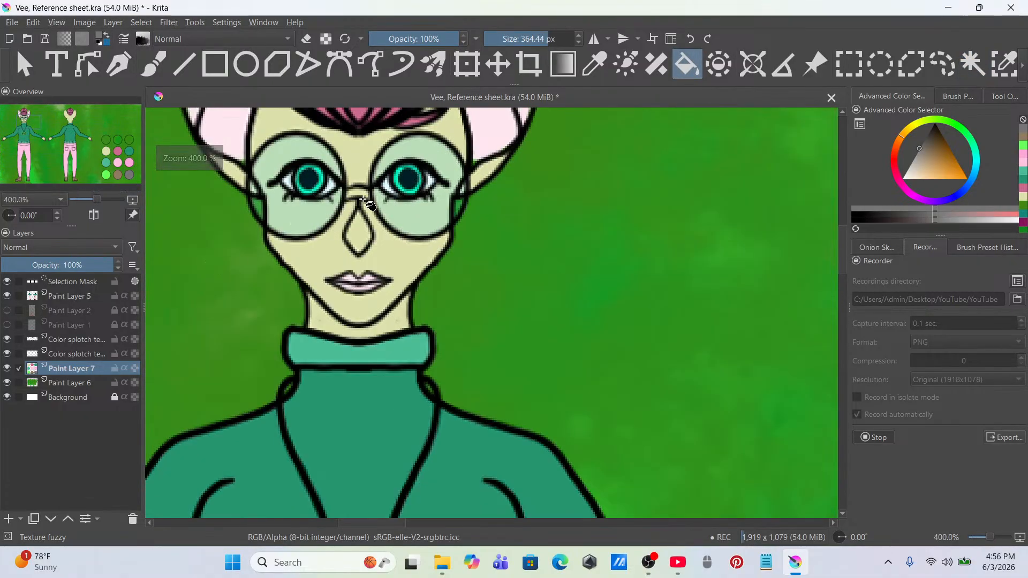
pyautogui.scroll(-2, 445, 211)
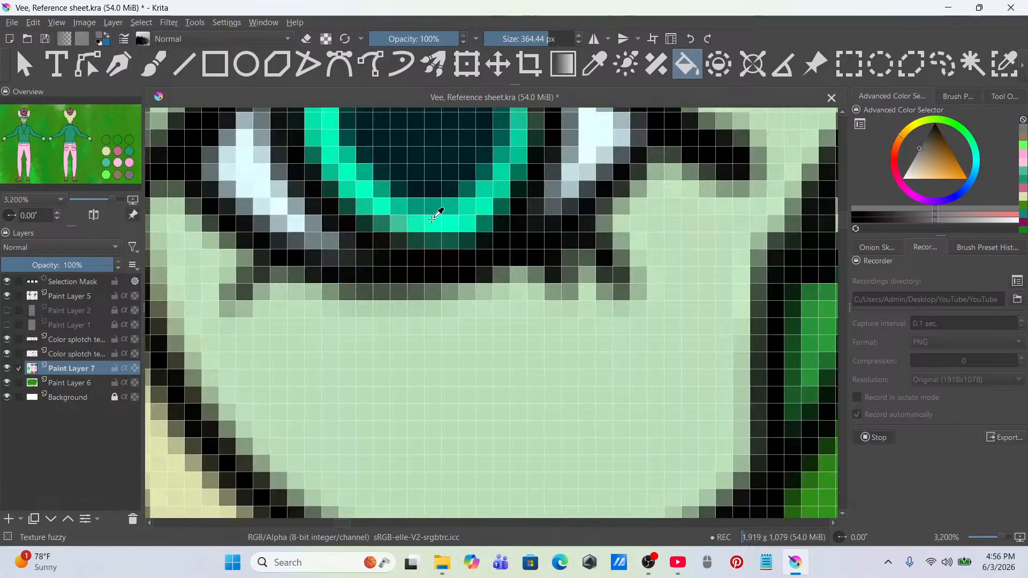
pyautogui.keyDown('ctrl'); pyautogui.click(440, 214); pyautogui.keyUp('ctrl')
pyautogui.scroll(-6, 452, 217)
pyautogui.scroll(-3, 457, 203)
pyautogui.moveTo(520, 204); pyautogui.dragTo(159, 193)
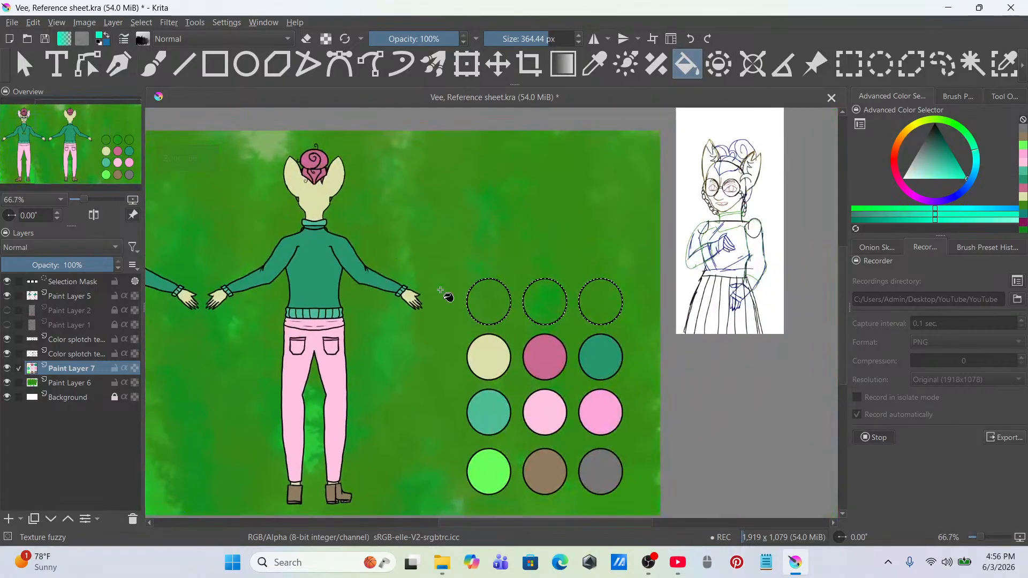
pyautogui.click(488, 307)
# Step: Sample the pale pink of the inner ear and fill the new top row's second circle with it
pyautogui.moveTo(539, 260); pyautogui.dragTo(848, 250)
pyautogui.scroll(4, 404, 173)
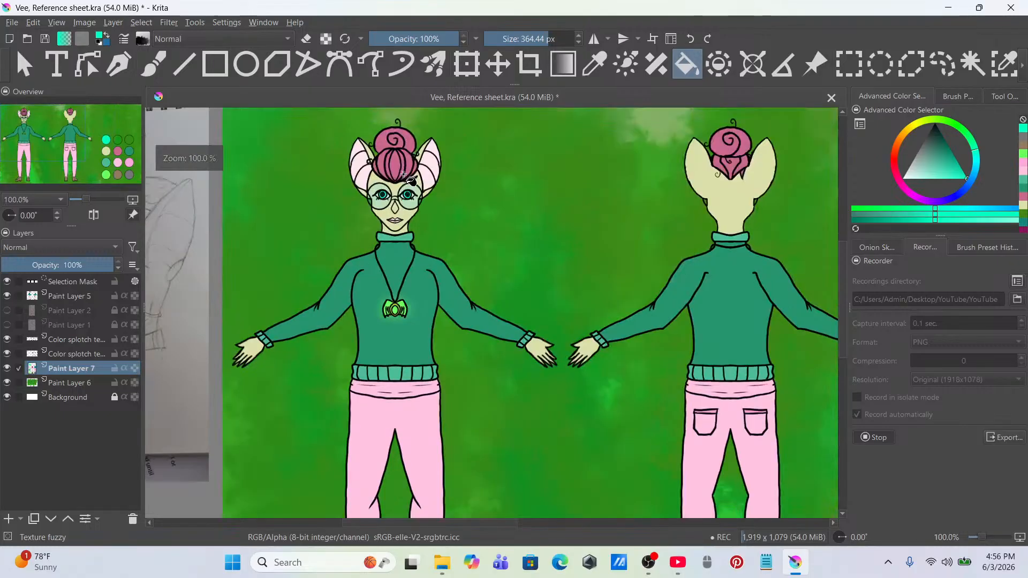
pyautogui.scroll(-1, 428, 207)
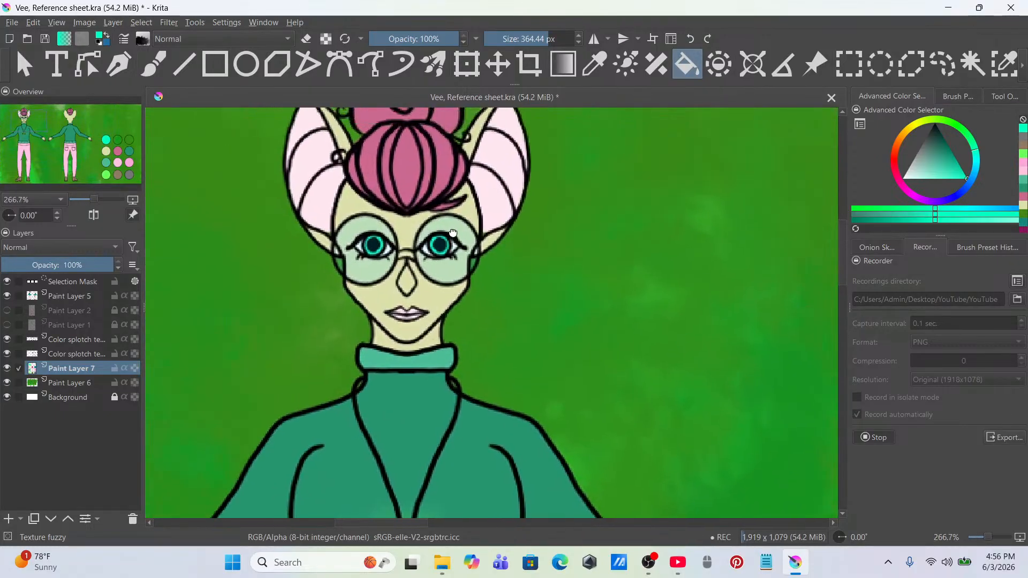
pyautogui.keyDown('ctrl'); pyautogui.click(330, 187); pyautogui.keyUp('ctrl')
pyautogui.scroll(-4, 353, 197)
pyautogui.moveTo(697, 293); pyautogui.dragTo(578, 284)
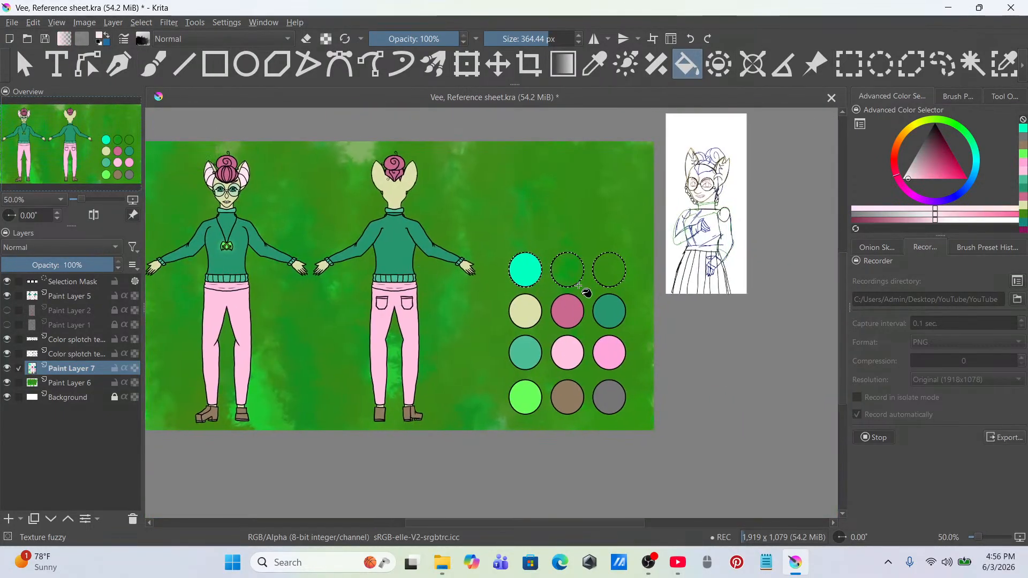
pyautogui.click(569, 273)
# Step: Sample the golden brown from the rim of the pendant's centre and fill the new top row's third circle with it
pyautogui.moveTo(217, 246); pyautogui.dragTo(370, 247)
pyautogui.scroll(10, 375, 249)
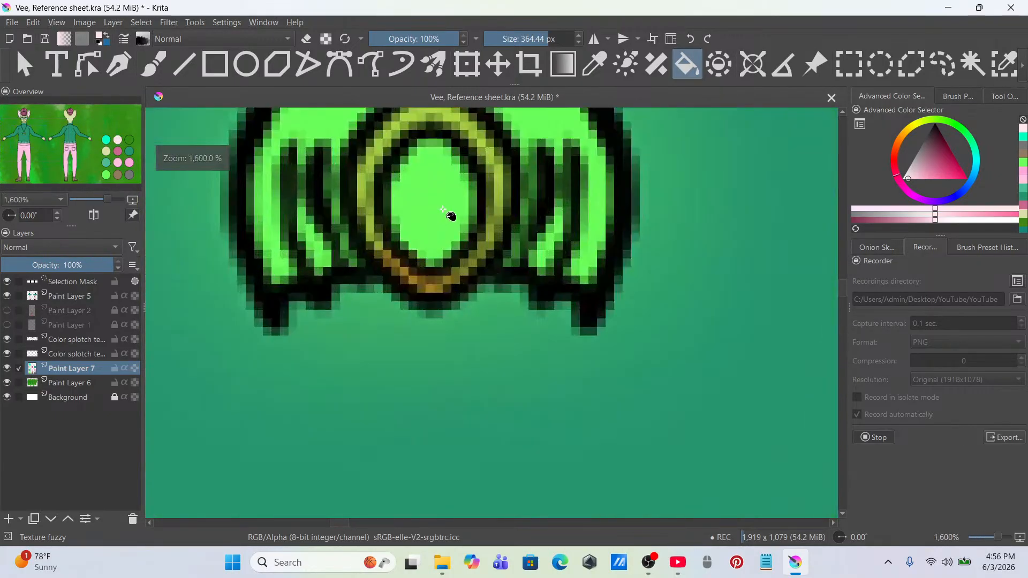
pyautogui.keyDown('ctrl'); pyautogui.click(433, 288); pyautogui.keyUp('ctrl')
pyautogui.scroll(-9, 435, 285)
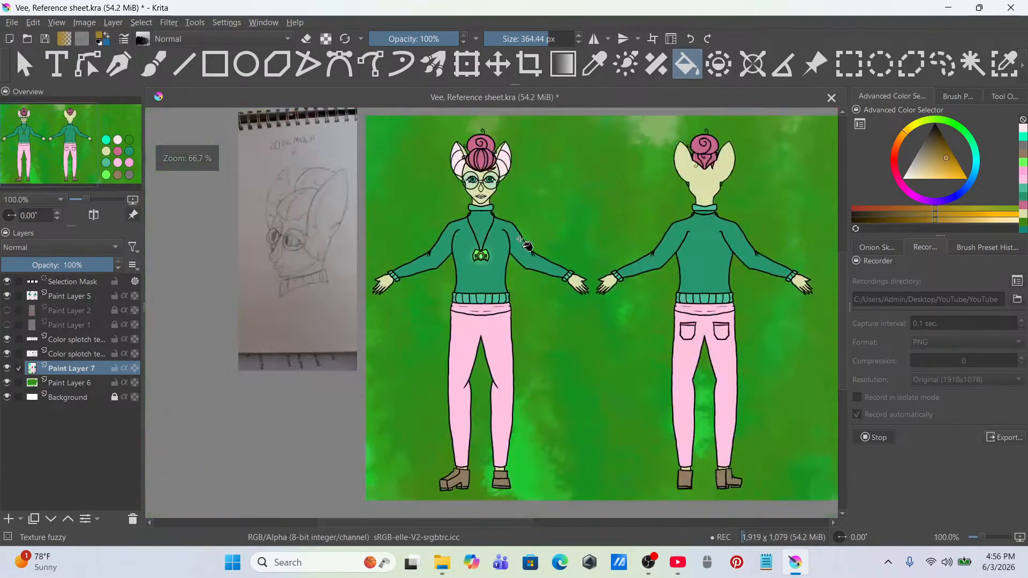
pyautogui.moveTo(514, 244); pyautogui.dragTo(79, 237)
pyautogui.click(567, 287)
pyautogui.scroll(-2, 566, 287)
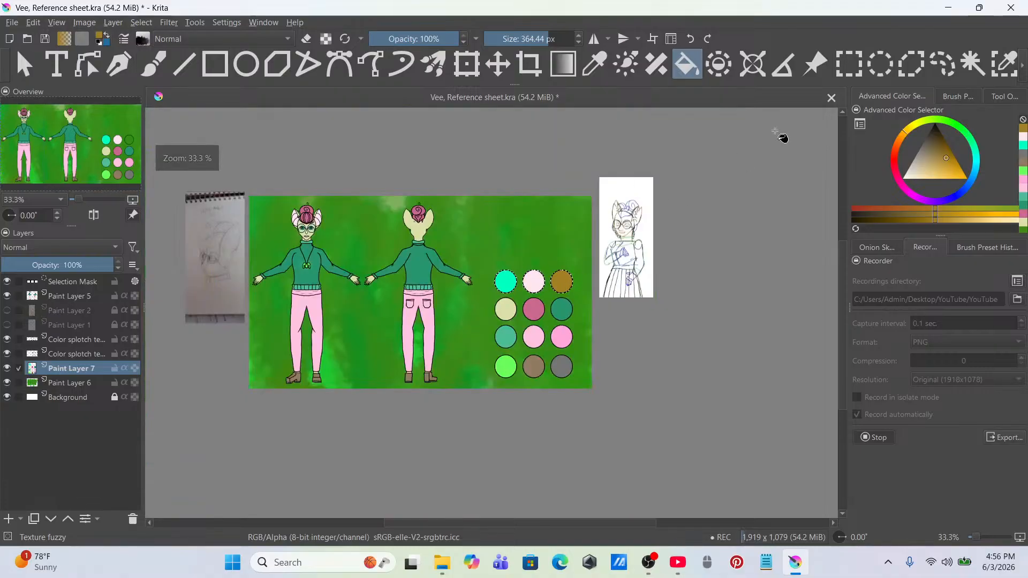
# Step: Clear the selection around the three newly filled circles
pyautogui.click(969, 63)
pyautogui.rightClick(539, 293)
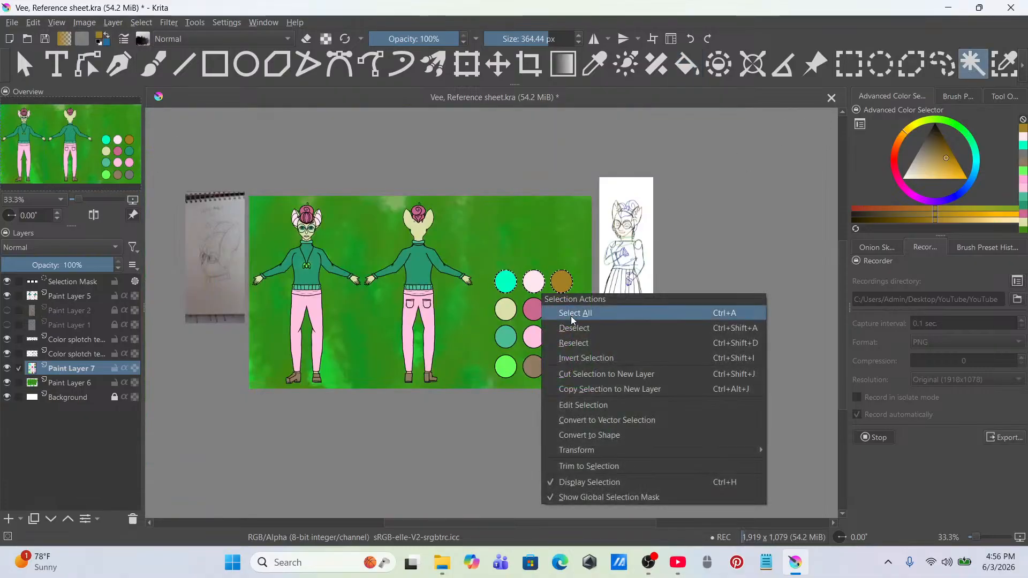
pyautogui.click(570, 320)
pyautogui.scroll(3, 554, 294)
pyautogui.scroll(-1, 477, 289)
pyautogui.moveTo(473, 290); pyautogui.dragTo(578, 273)
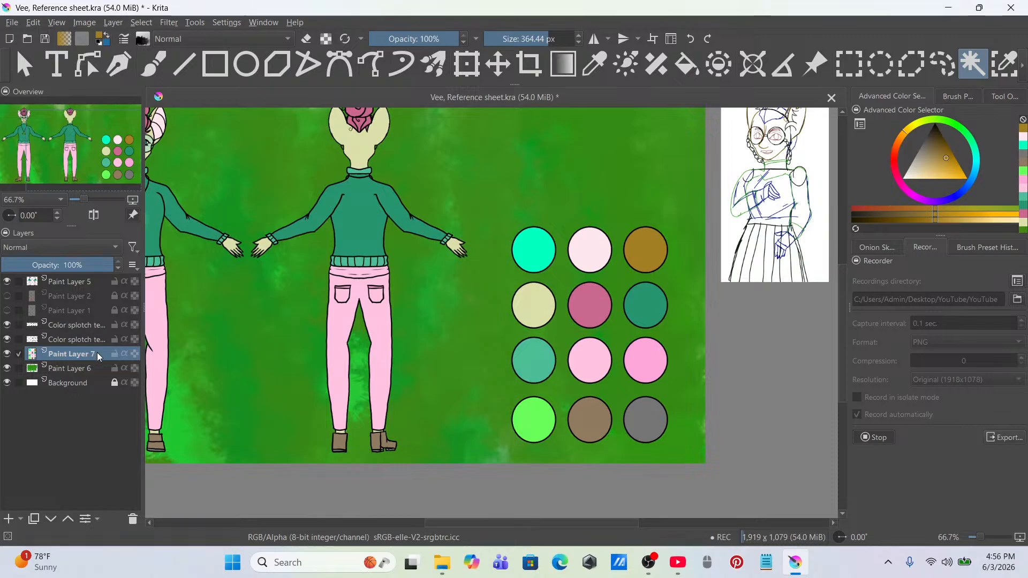
# Step: Merge both Color splotch template layers down into Paint Layer 7
pyautogui.click(100, 323)
pyautogui.hotkey('ctrl', 'e')
pyautogui.hotkey('ctrl', 'e')
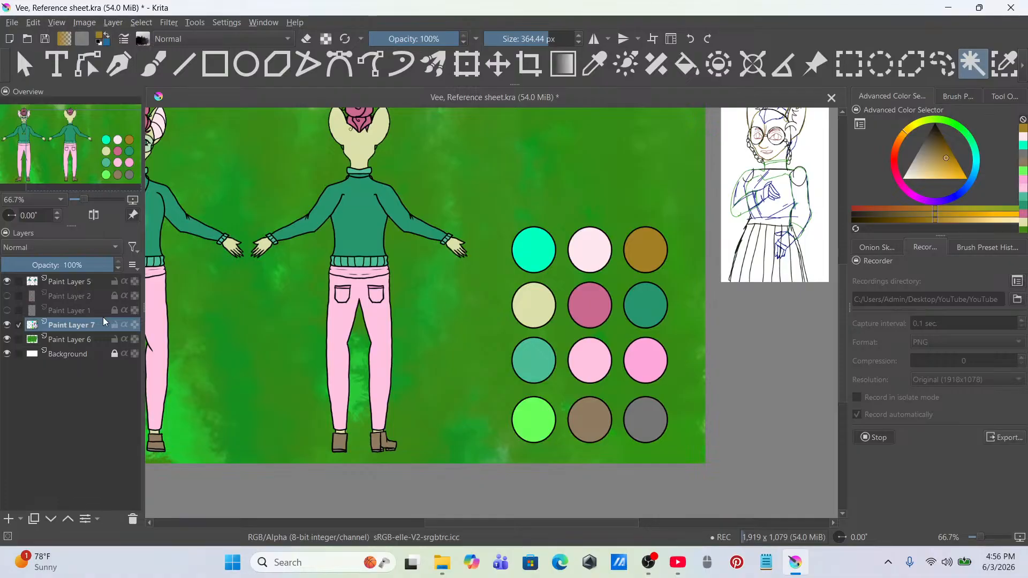
pyautogui.scroll(-1, 449, 289)
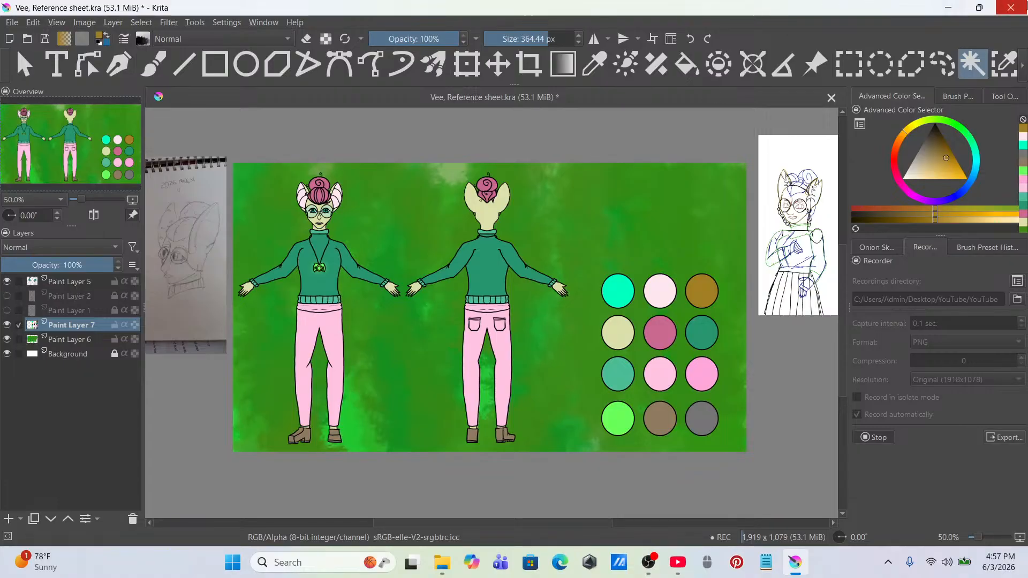
# Step: Close Krita and the Youtube projects folder window
pyautogui.click(1010, 7)
pyautogui.click(518, 299)
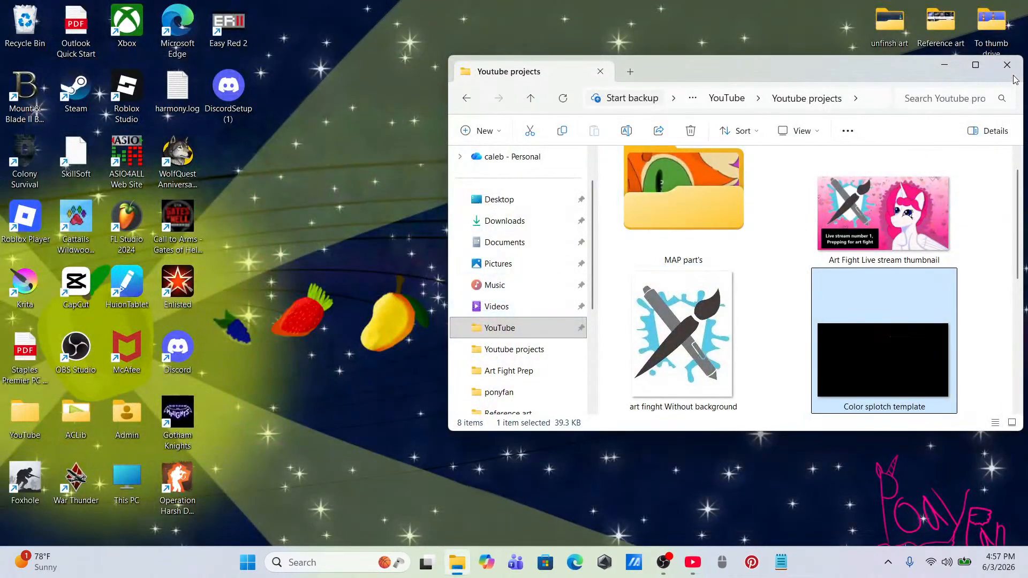
pyautogui.click(1008, 63)
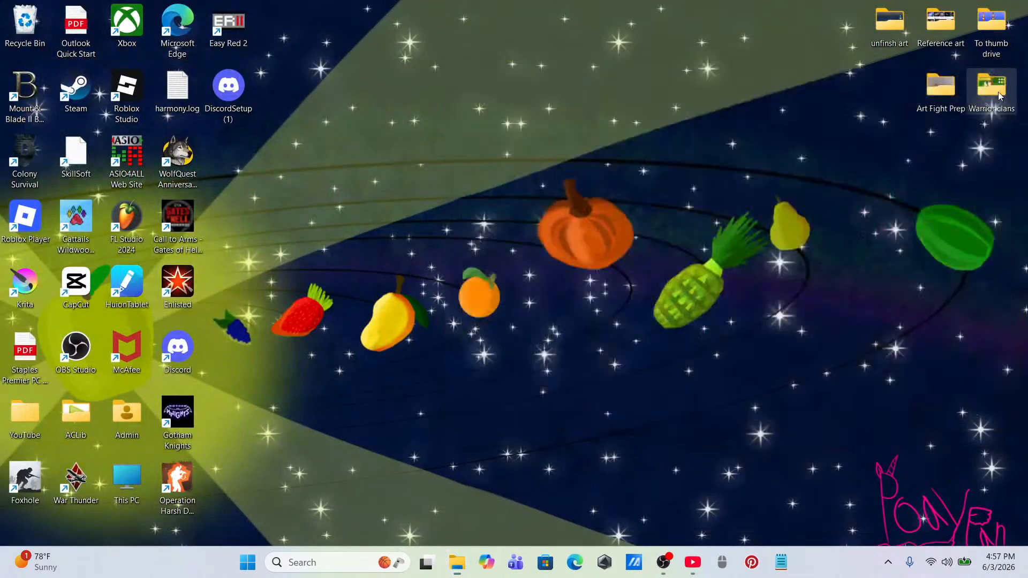